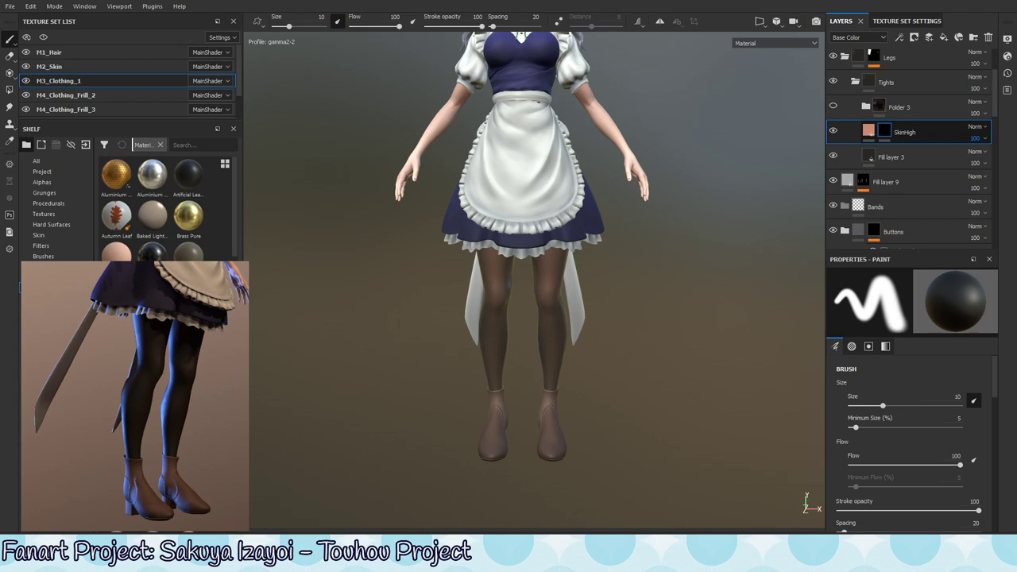
Turn Folder 3 back on to darken the tights, then hide the Tights folder to compare.
click(833, 104)
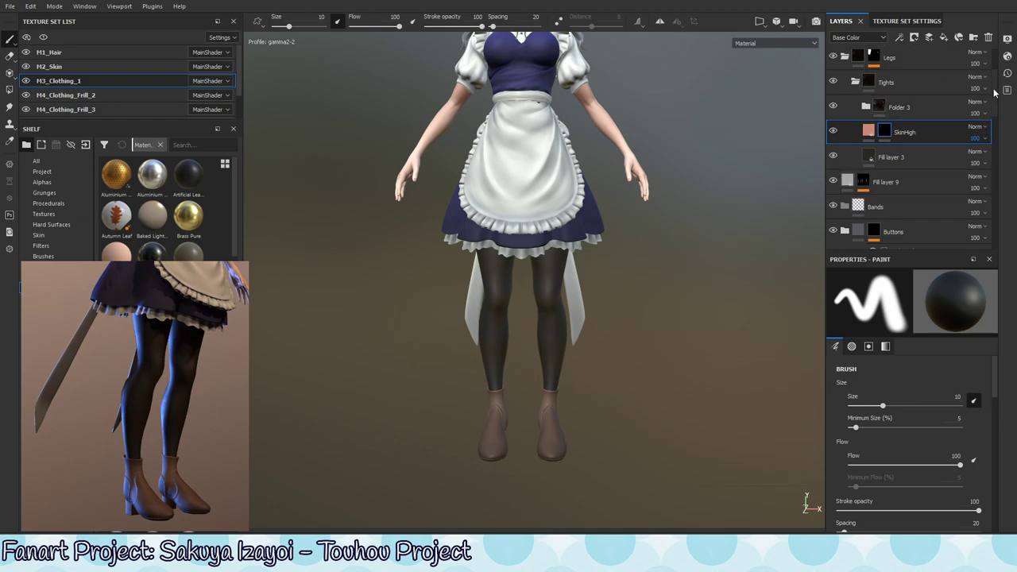
scroll(993, 72, up, 2)
scroll(994, 76, down, 3)
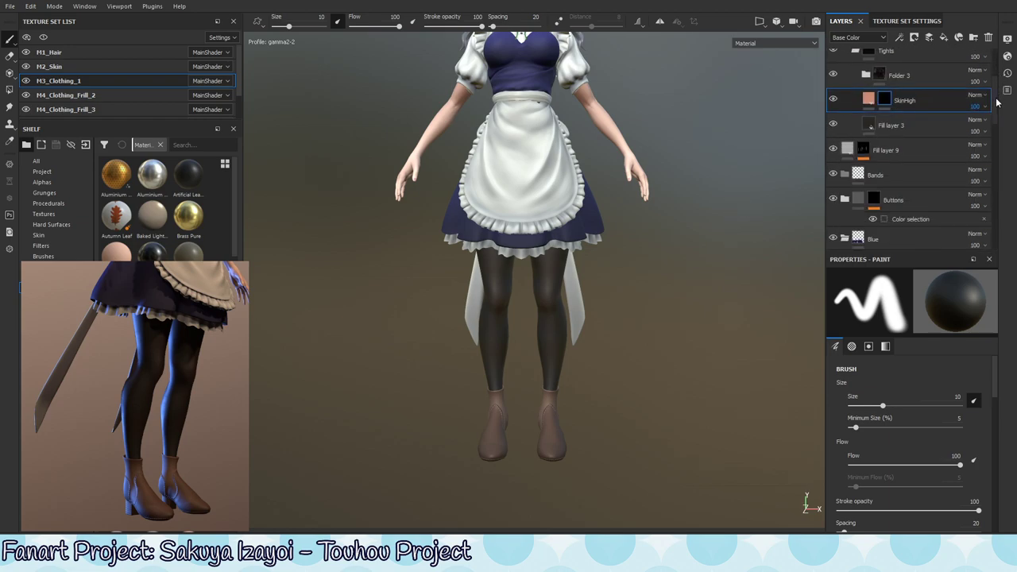
scroll(993, 84, up, 2)
scroll(993, 88, up, 2)
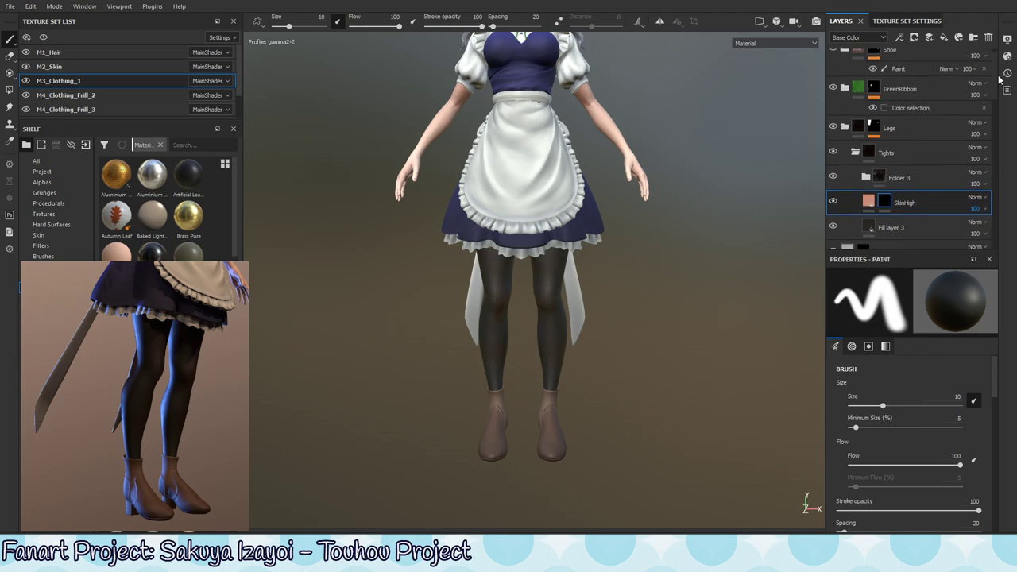
click(833, 160)
Show the Tights folder again and zoom in on the character's legs.
click(833, 160)
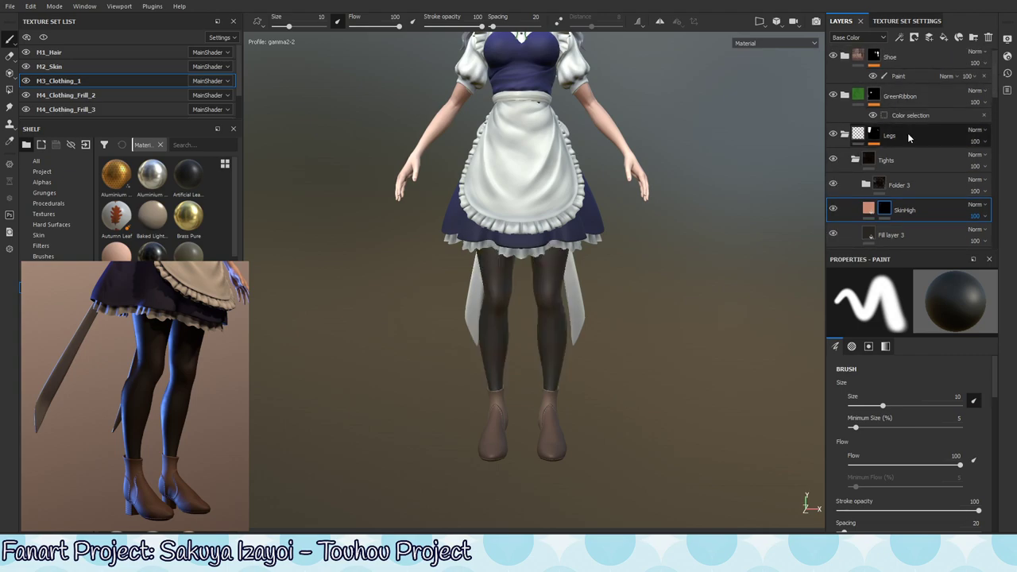
alt+right_drag(604, 286, 768, 281)
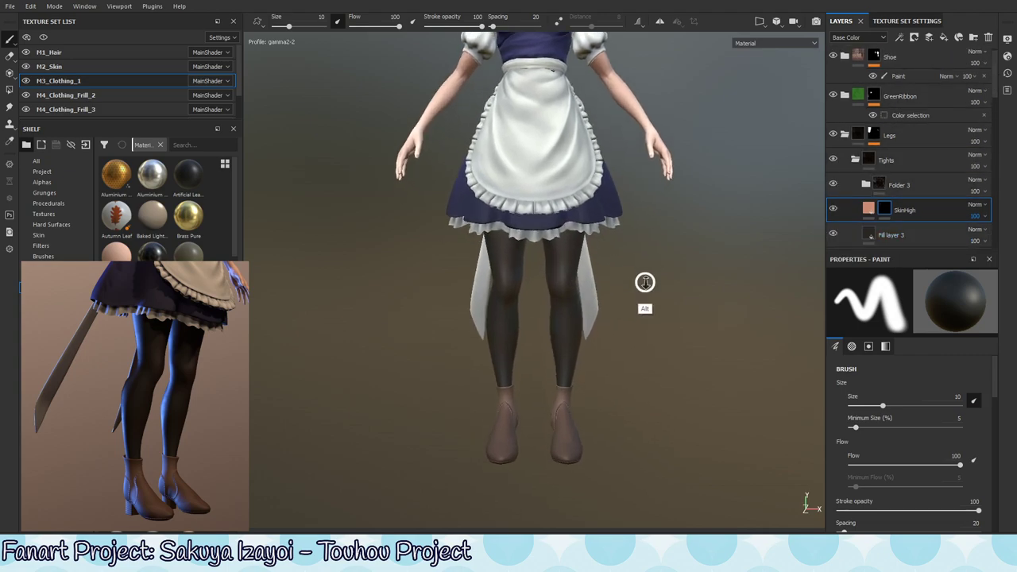
mouse_move(768, 281)
alt+mouse_down()
mouse_move(633, 292)
mouse_move(688, 258)
alt+mouse_up()
Select the Tights folder and expand Folder 3 to list noisedot, Noisestripe and fill layers.
click(923, 162)
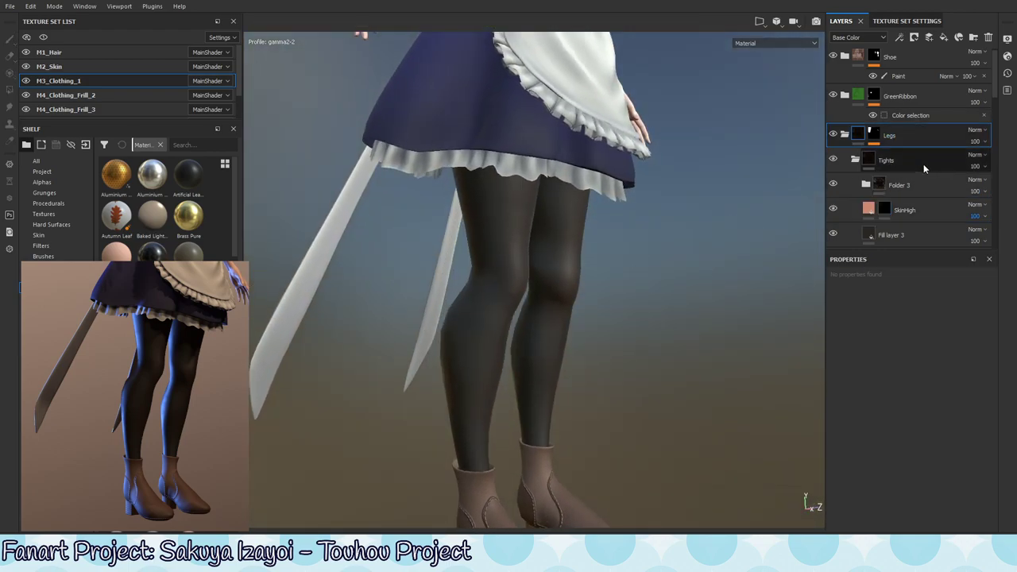
scroll(996, 106, down, 3)
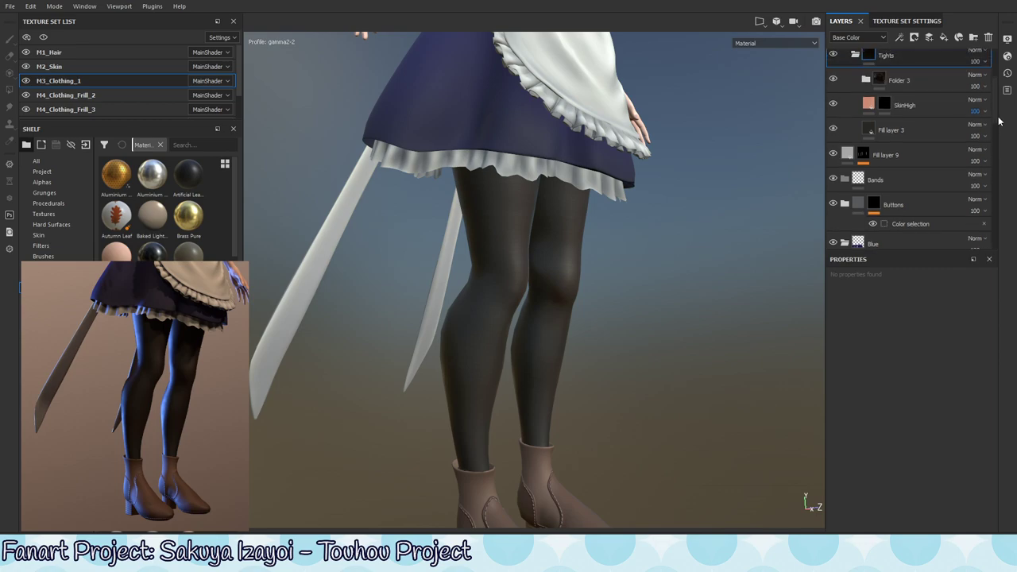
scroll(999, 117, up, 1)
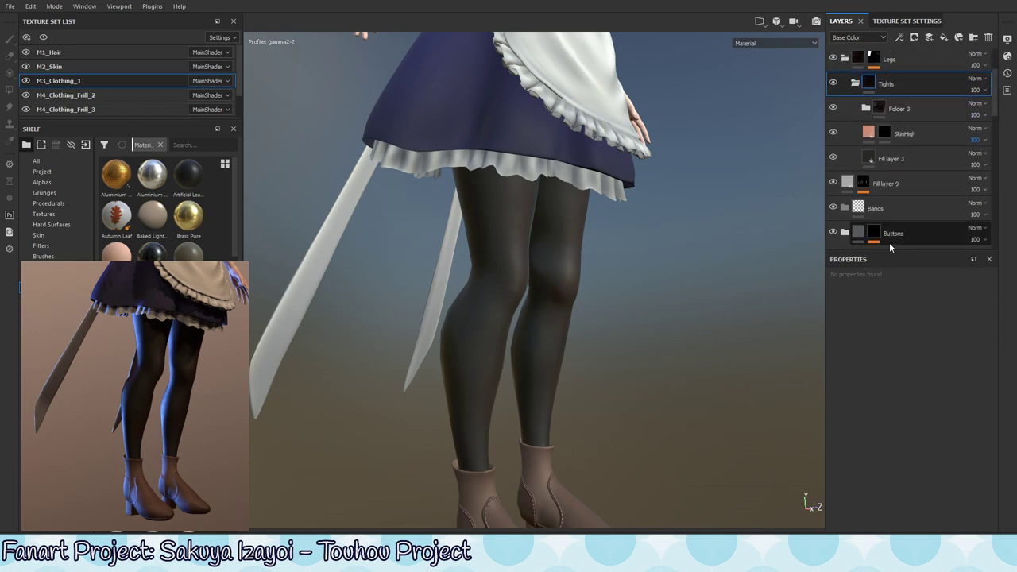
click(863, 111)
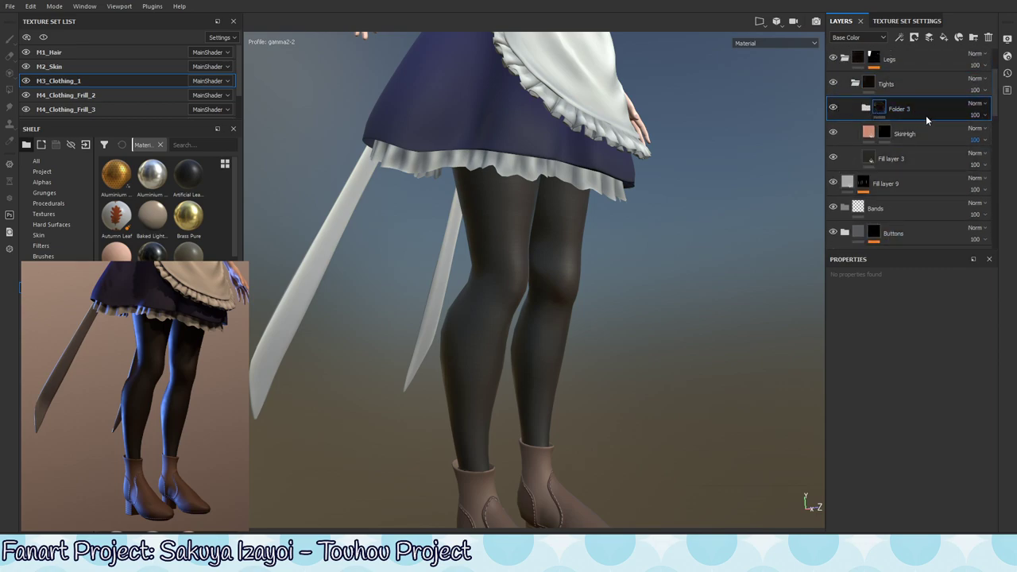
click(865, 109)
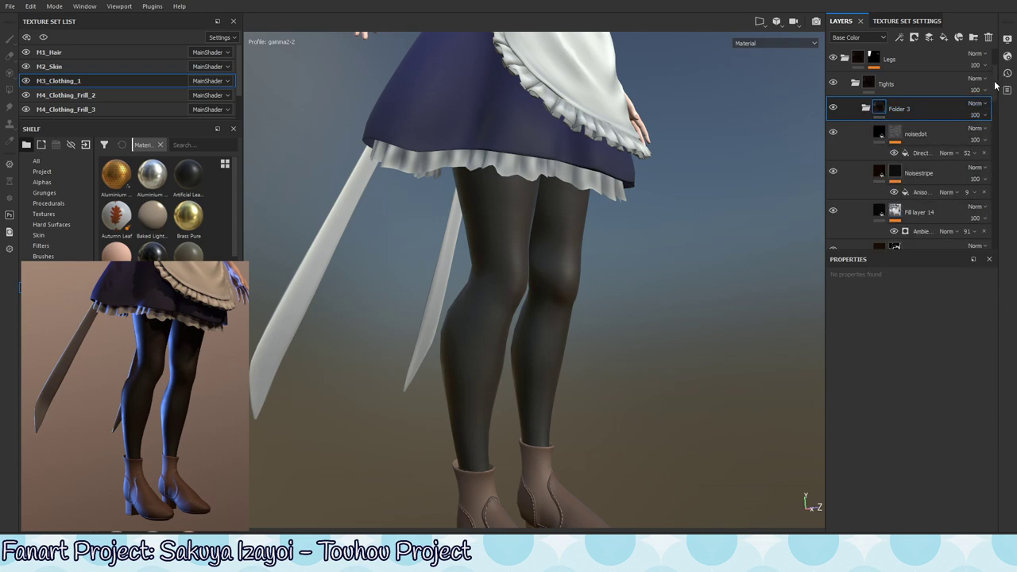
scroll(998, 118, down, 2)
scroll(998, 118, down, 1)
drag(998, 117, 1001, 131)
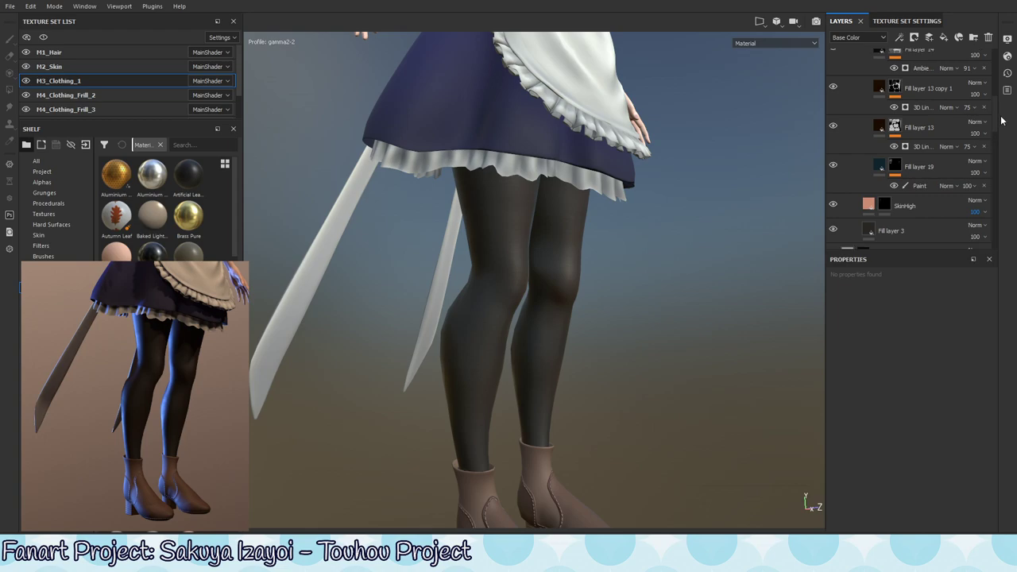
scroll(937, 119, up, 2)
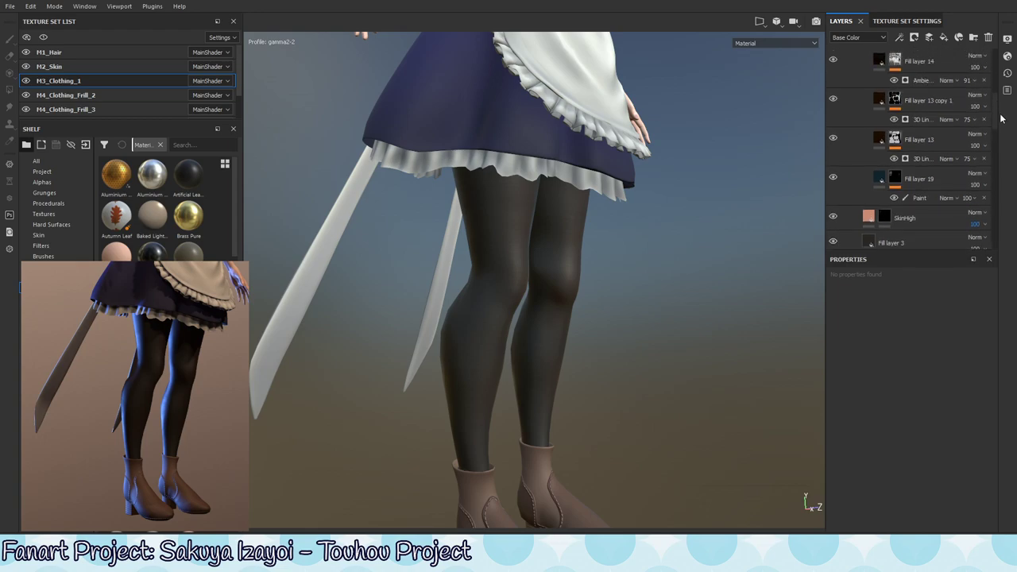
scroll(989, 87, up, 2)
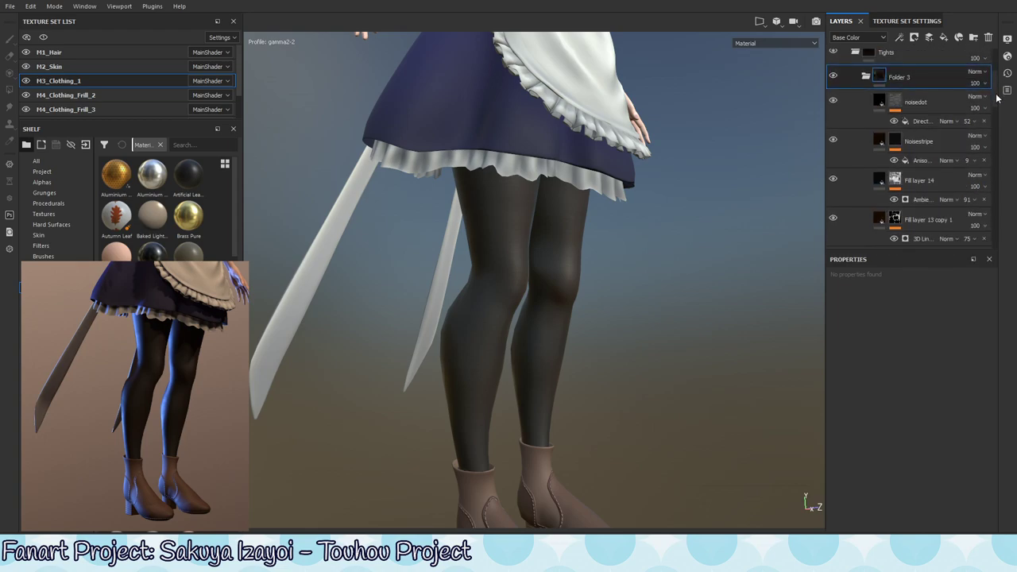
scroll(997, 105, up, 1)
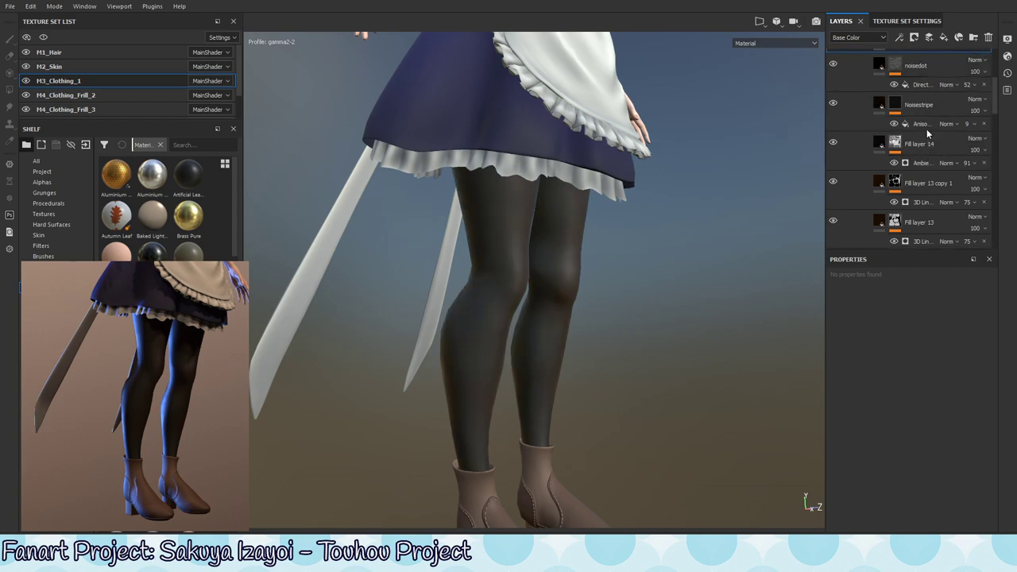
Hide the noisedot and Noisestripe layers, framing the legs and skirt hem.
click(833, 64)
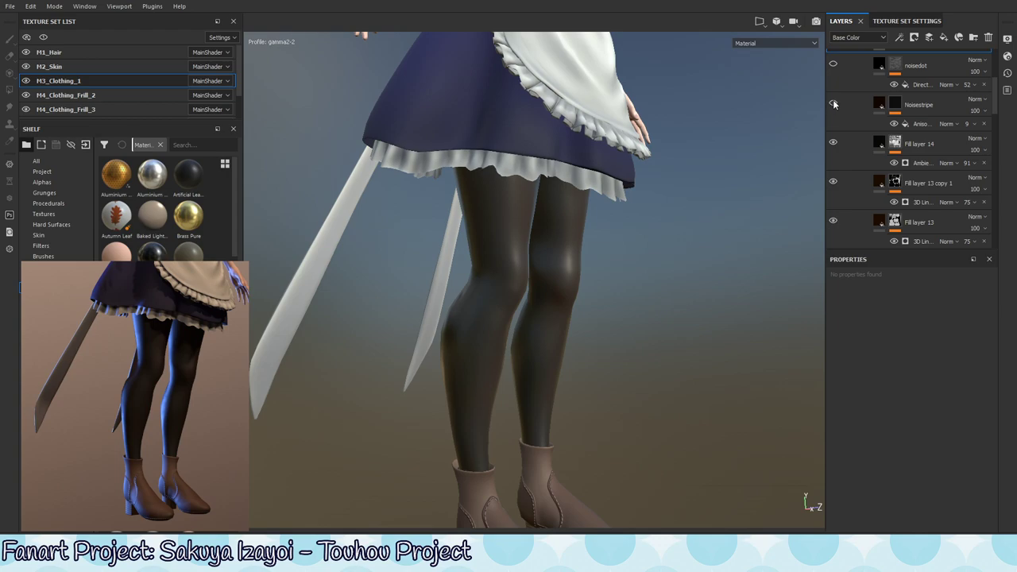
alt+right_drag(526, 308, 484, 128)
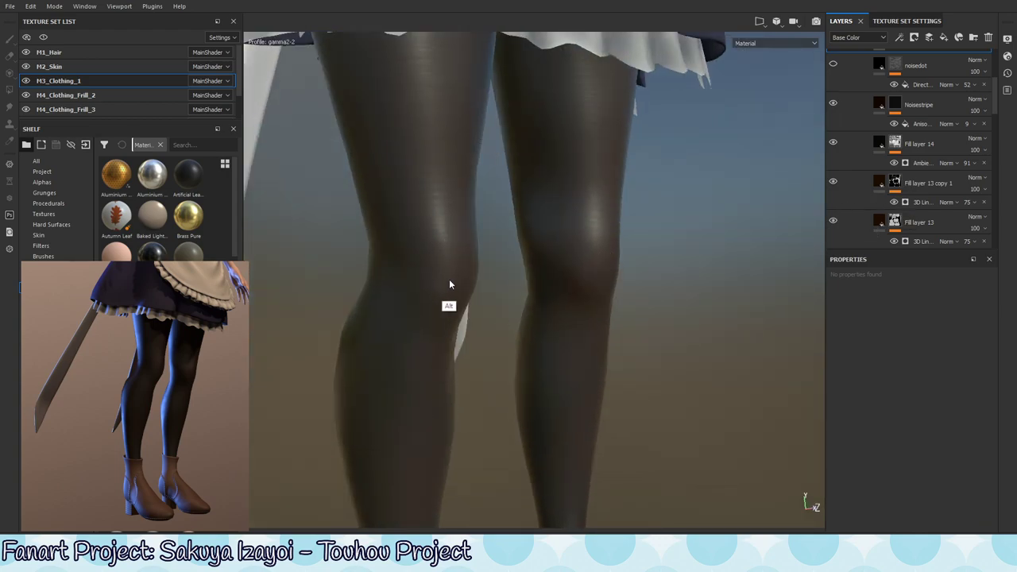
alt+drag(442, 343, 503, 317)
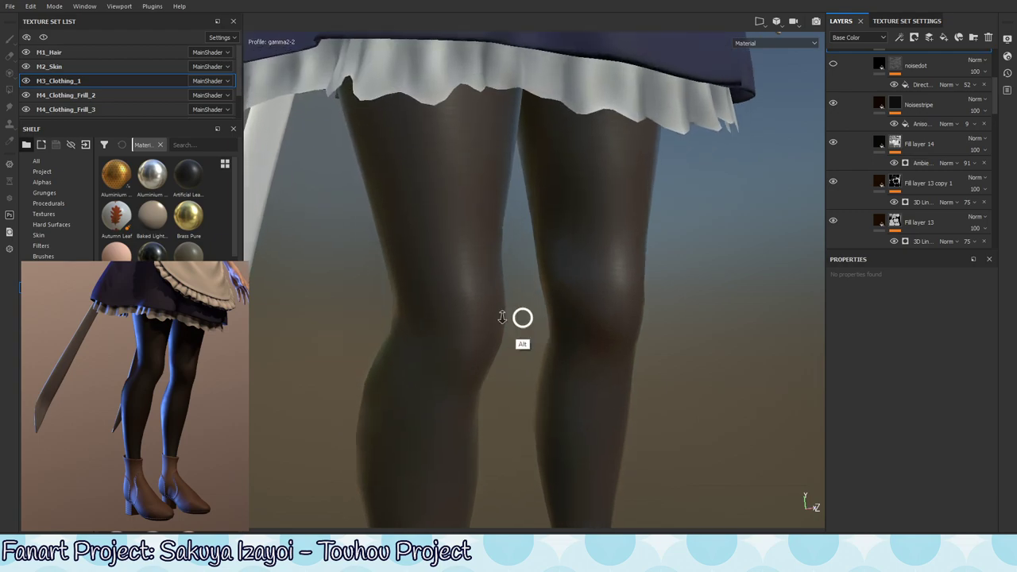
alt+right_drag(502, 317, 400, 295)
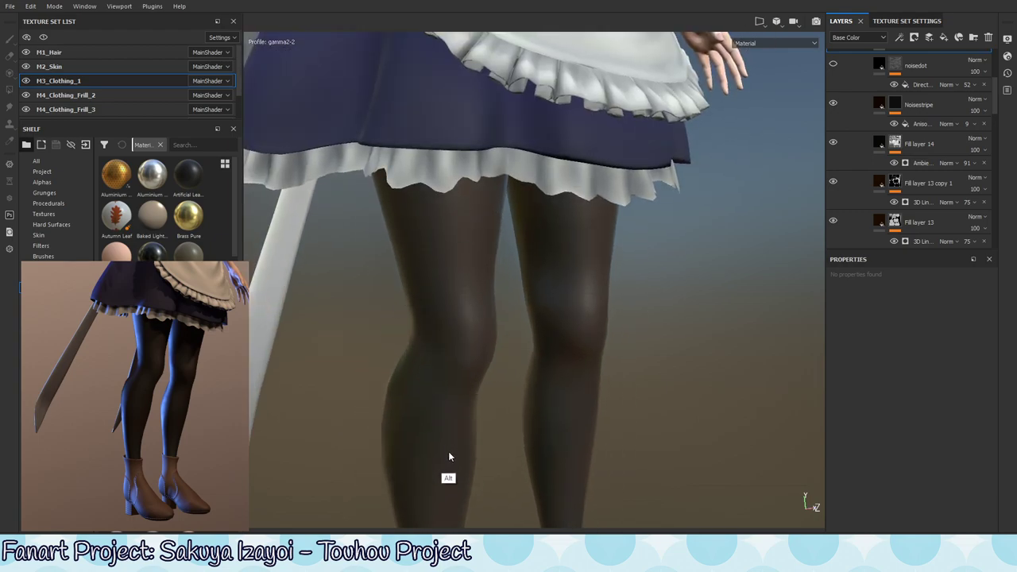
click(832, 102)
Compare the legs with Fill layer 14 on and off, leaving it hidden.
click(834, 143)
click(833, 142)
click(835, 142)
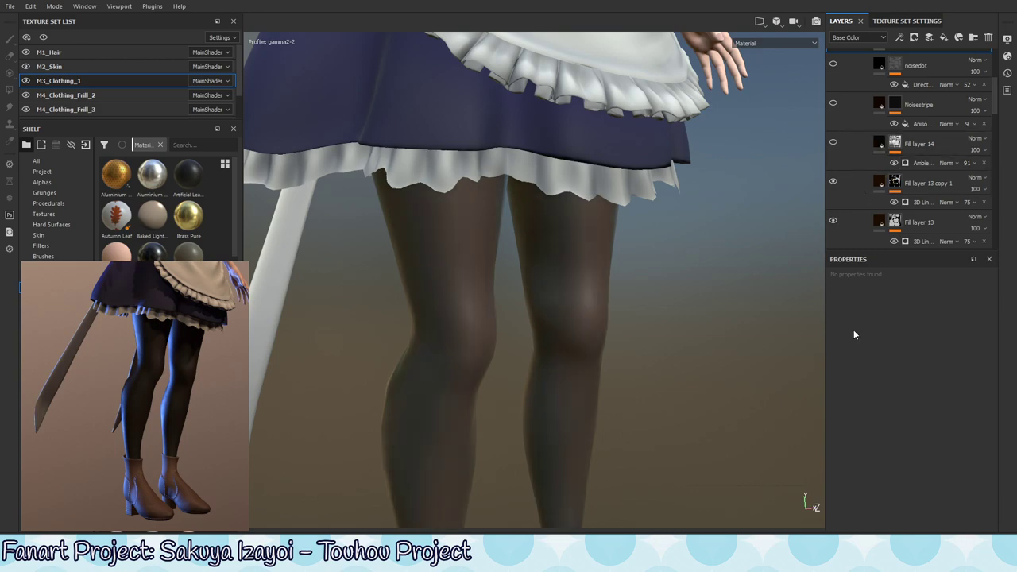
click(834, 142)
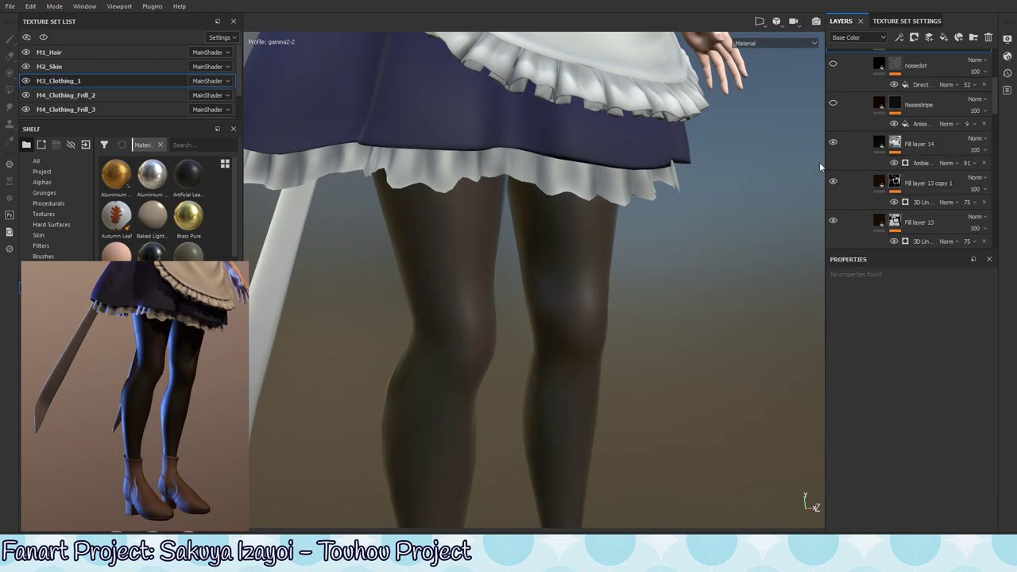
mouse_move(820, 162)
alt+right_down()
mouse_move(525, 307)
mouse_move(569, 377)
alt+right_up()
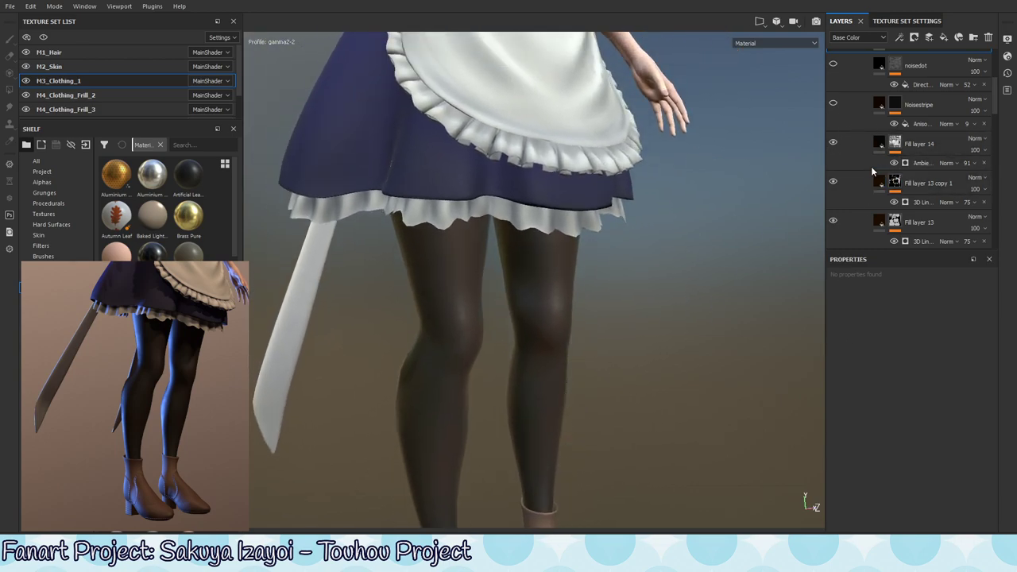
click(833, 142)
Hide Fill layer 13, after checking Fill layer 13 copy 1 and Fill layer 19 by toggling.
click(832, 182)
click(832, 184)
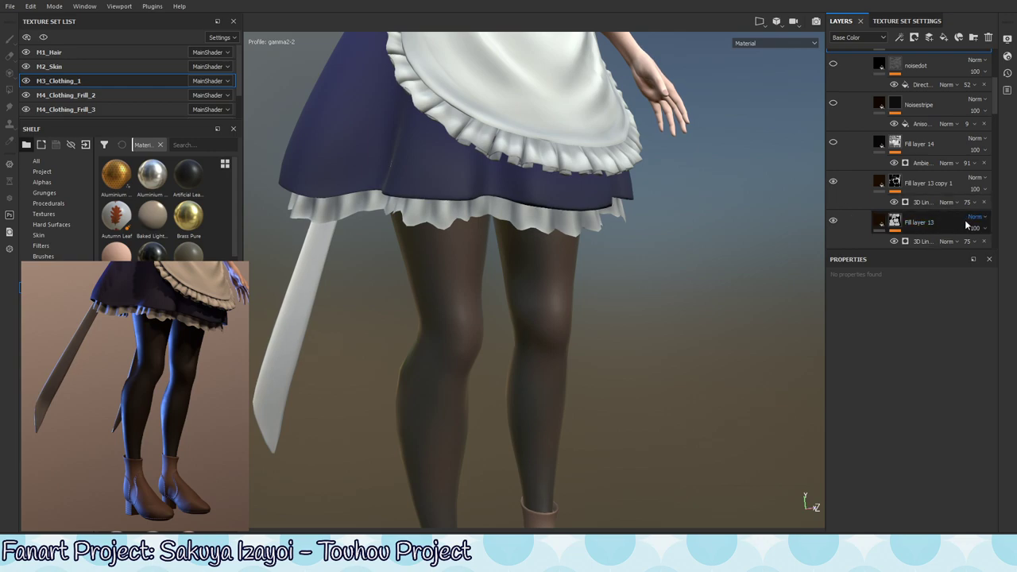
click(833, 223)
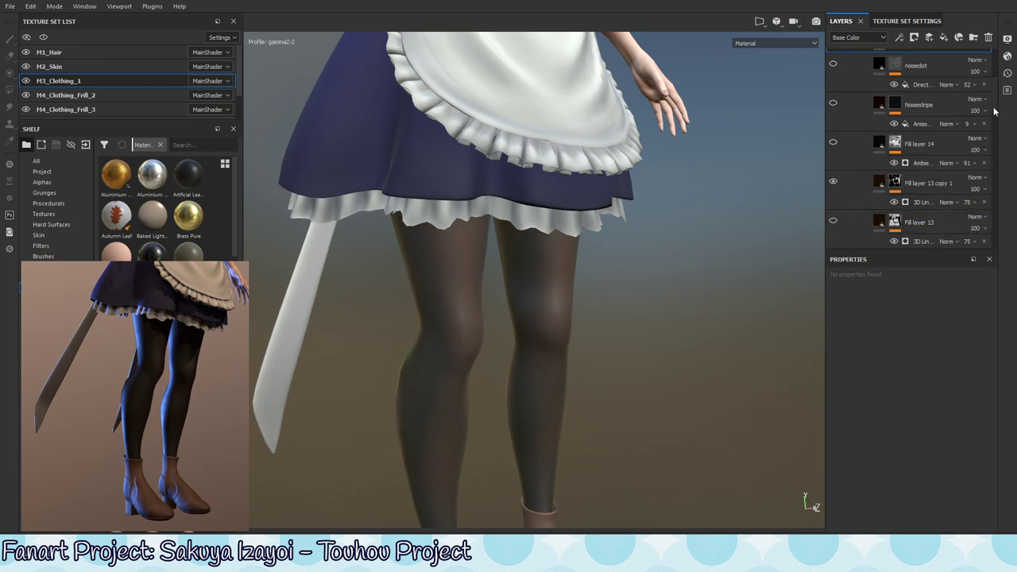
drag(994, 103, 994, 121)
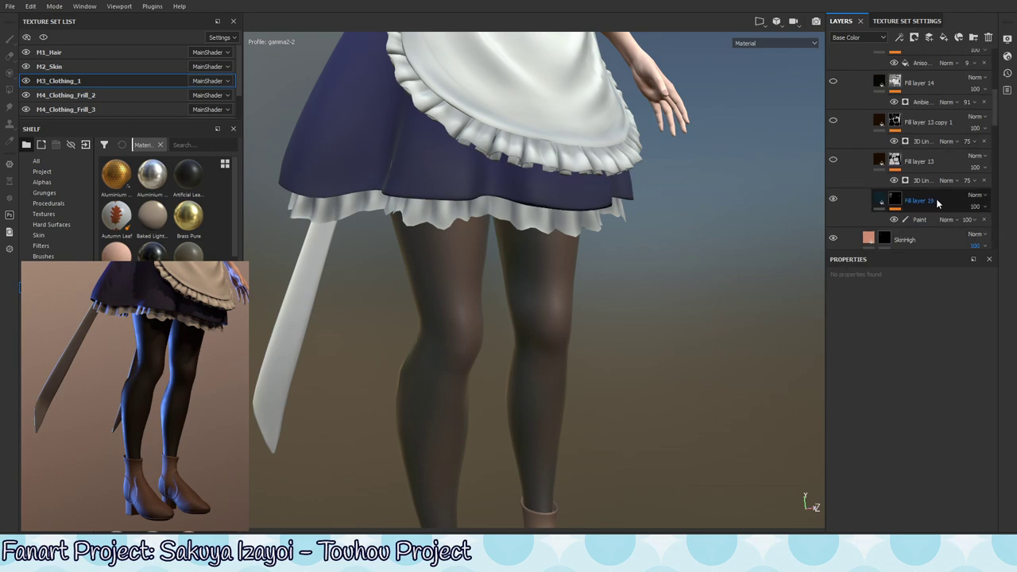
click(832, 199)
click(832, 199)
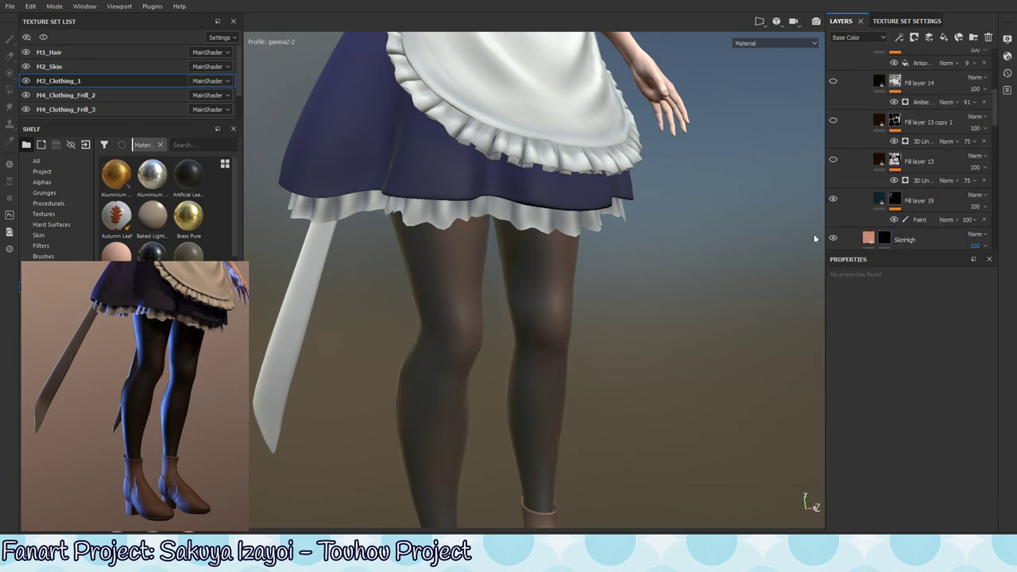
mouse_move(445, 366)
alt+mouse_down()
mouse_move(579, 440)
mouse_move(611, 344)
alt+mouse_up()
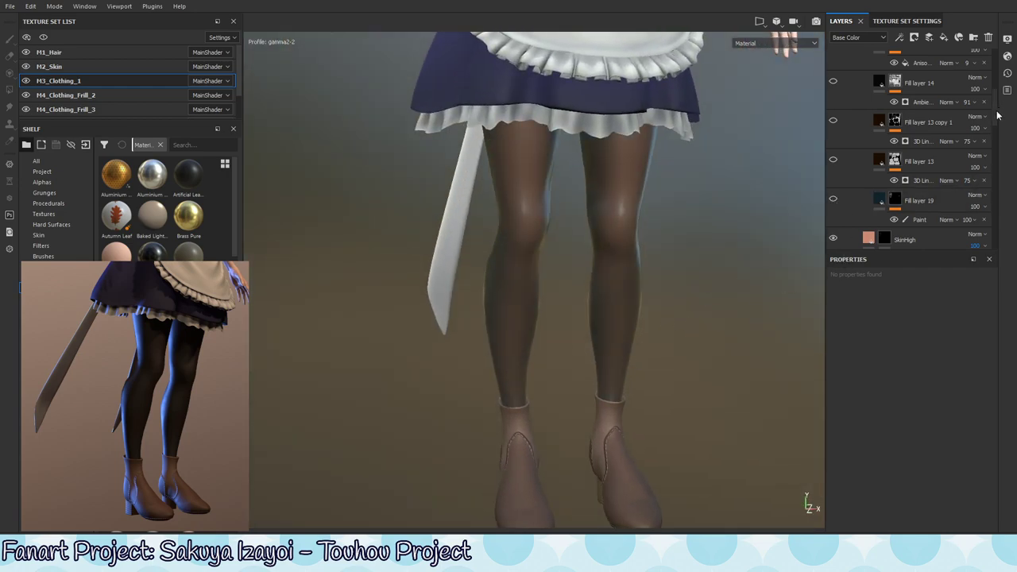
Toggle Fill layer 3 off and on, then select it to view its settings.
scroll(998, 119, down, 2)
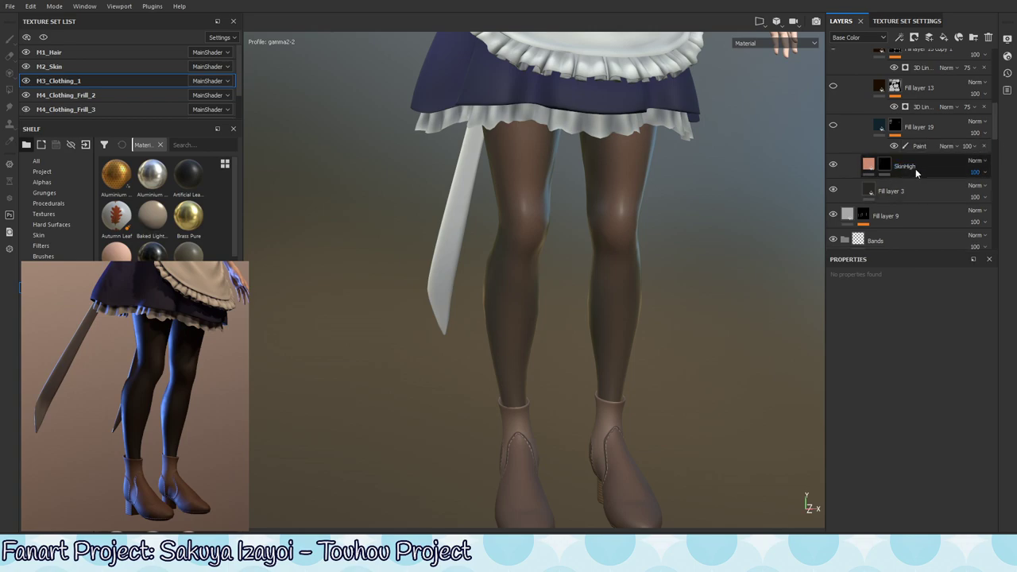
click(832, 191)
click(832, 189)
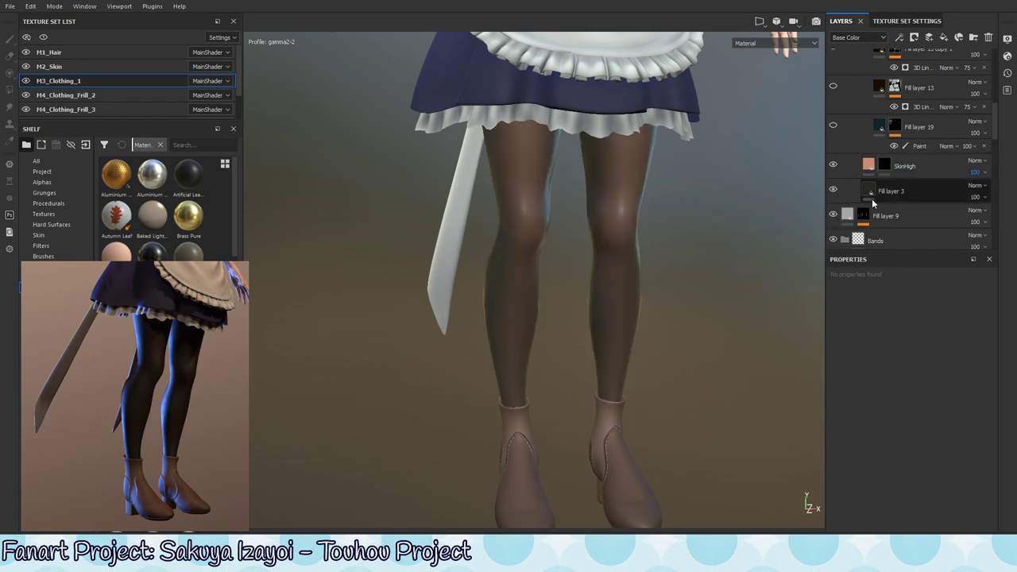
click(949, 191)
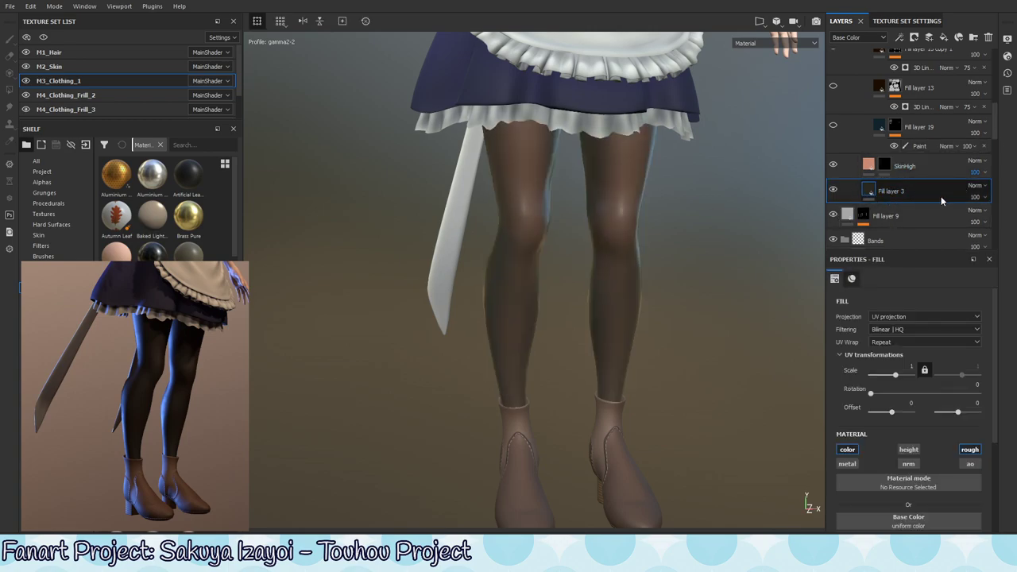
Show SkinHigh, inspect its fill content and mask, then hide it again.
click(833, 165)
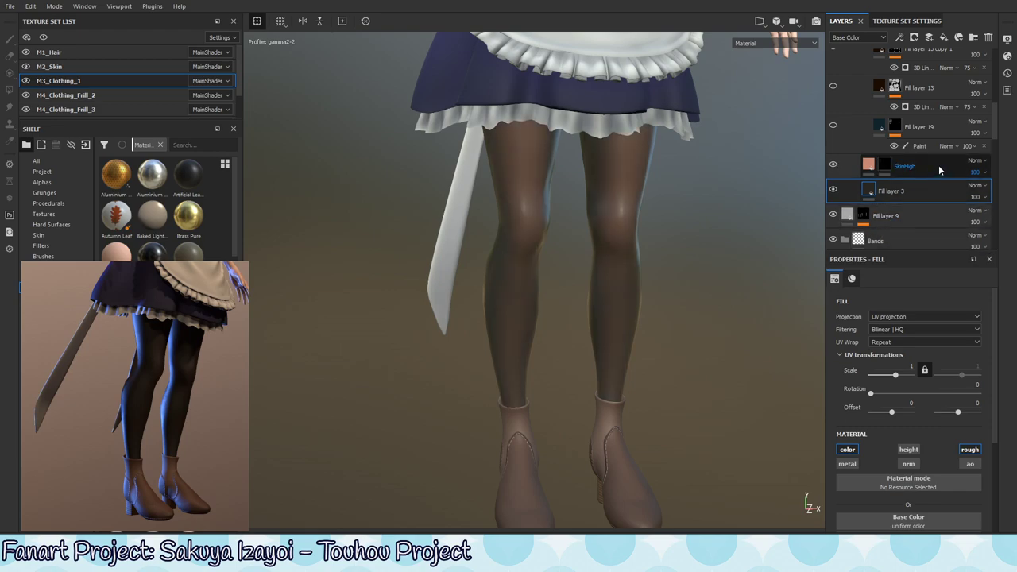
click(938, 165)
click(869, 165)
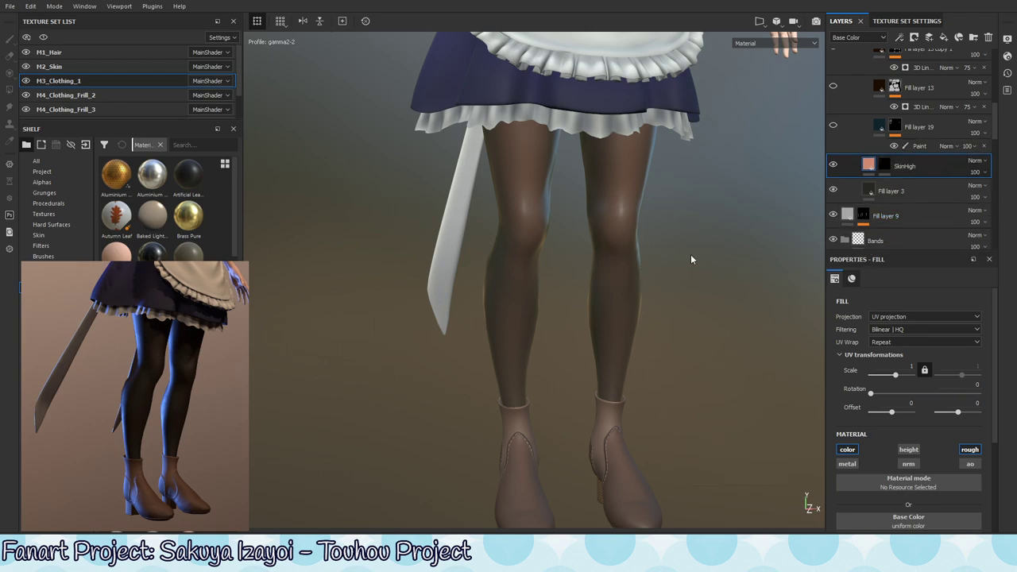
click(885, 164)
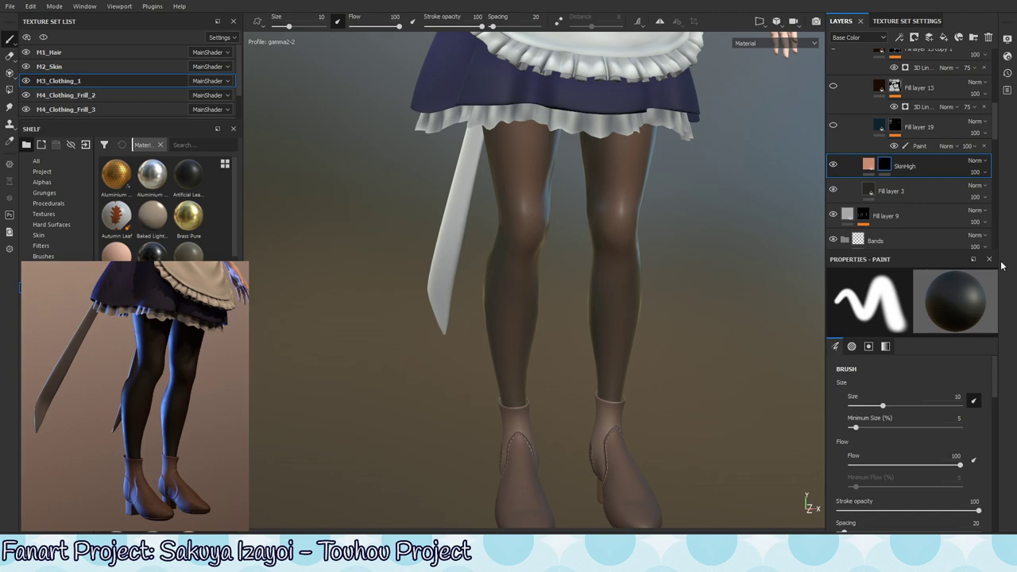
mouse_move(998, 382)
mouse_down()
mouse_move(1000, 420)
mouse_move(994, 371)
mouse_up()
click(833, 164)
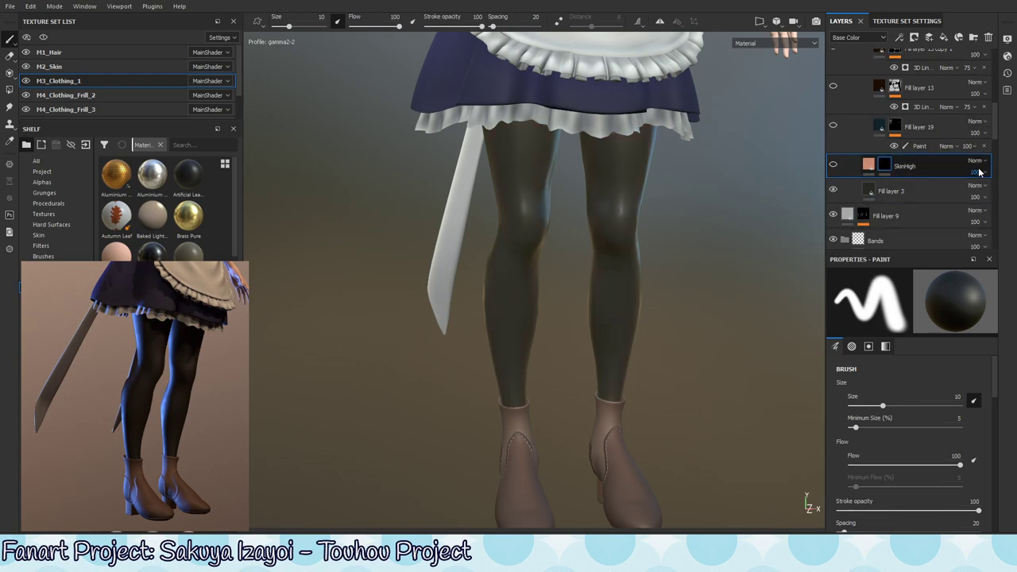
Compare the legs with Fill layer 3 hidden, then restore its dark tights.
click(891, 193)
click(833, 189)
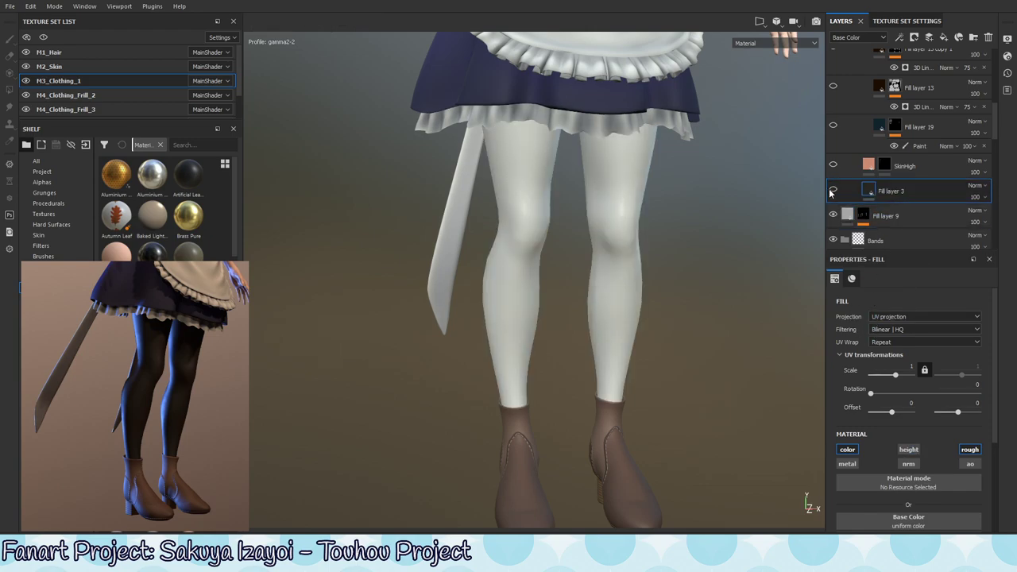
alt+drag(772, 229, 778, 251)
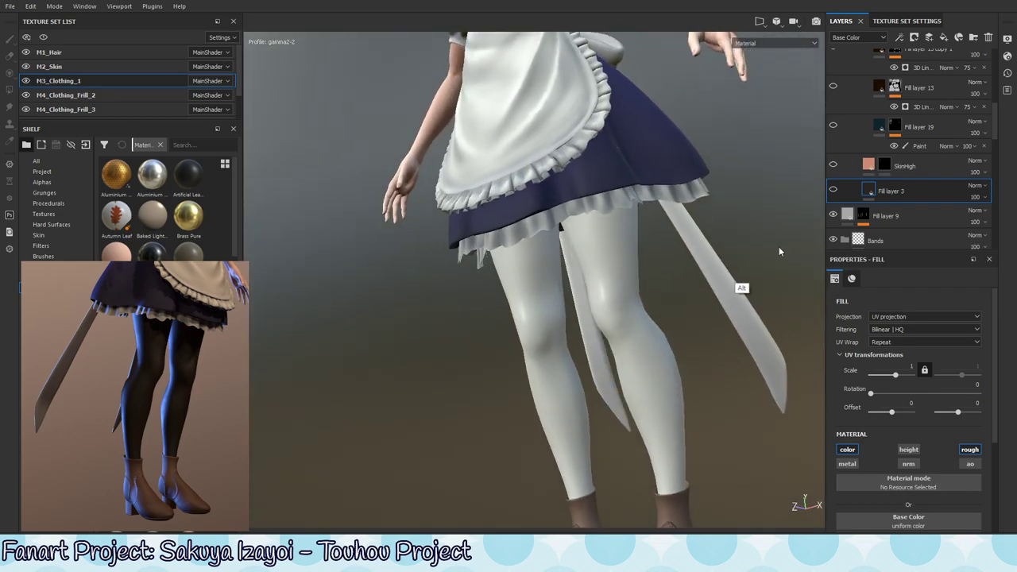
click(833, 189)
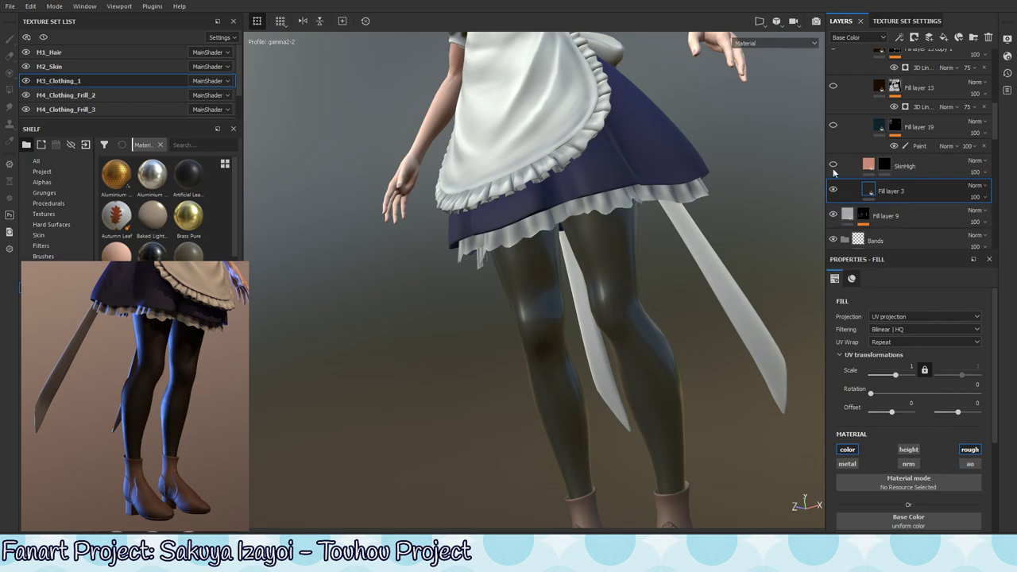
Move Fill layer 3 above SkinHigh, hide it, and select SkinHigh's mask.
drag(940, 184, 933, 158)
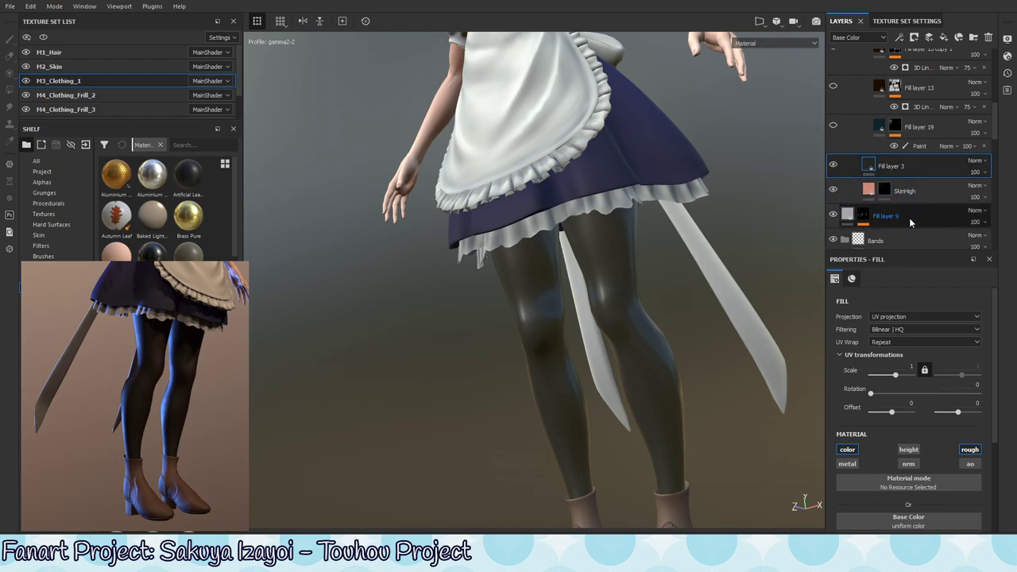
click(833, 165)
mouse_move(793, 404)
alt+mouse_down()
mouse_move(727, 336)
mouse_move(762, 317)
alt+mouse_up()
click(928, 191)
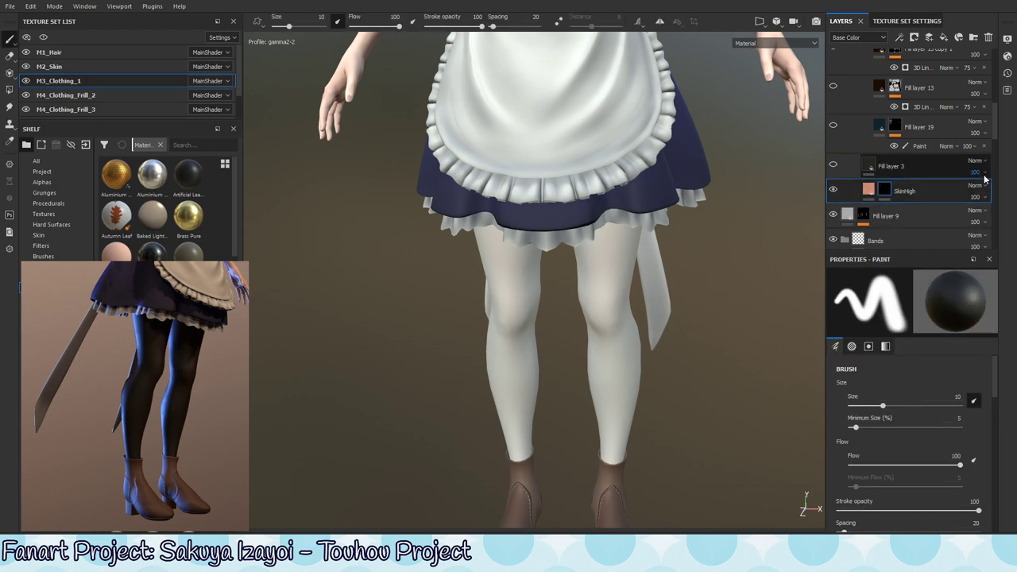
Remove SkinHigh's mask so the legs show skin, then switch to the M2_Skin texture set.
right_click(885, 192)
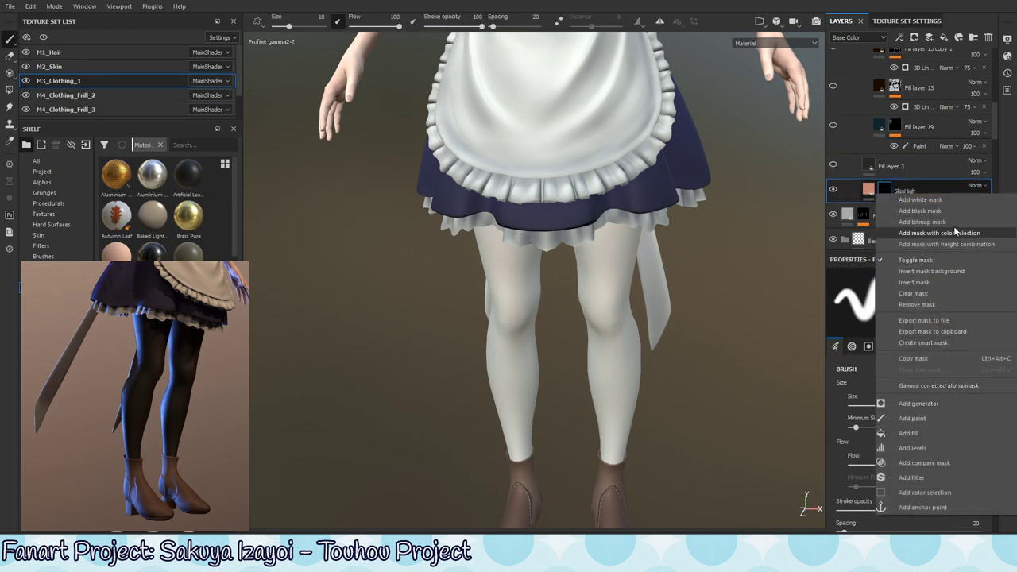
click(925, 308)
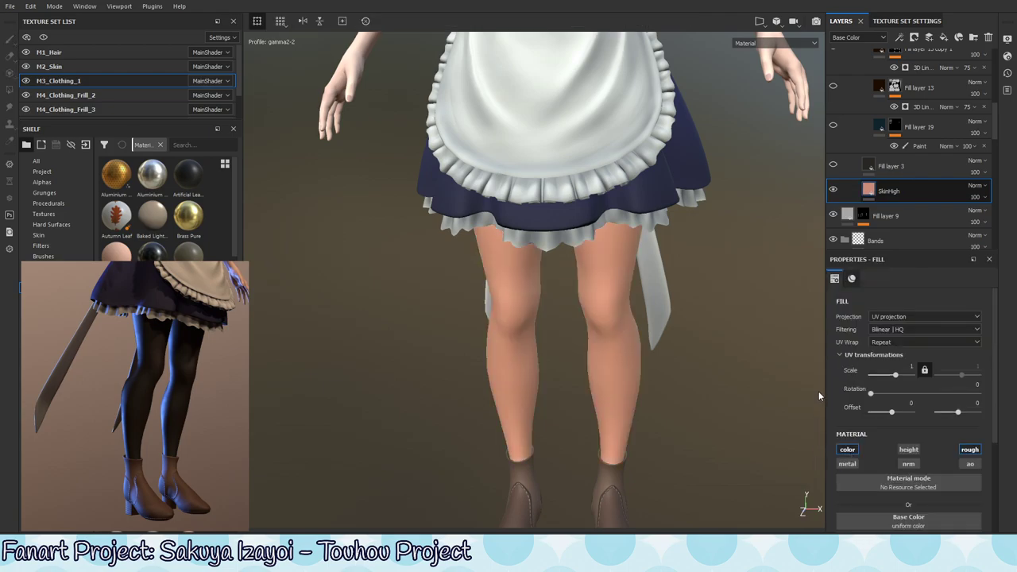
alt+drag(587, 376, 600, 381)
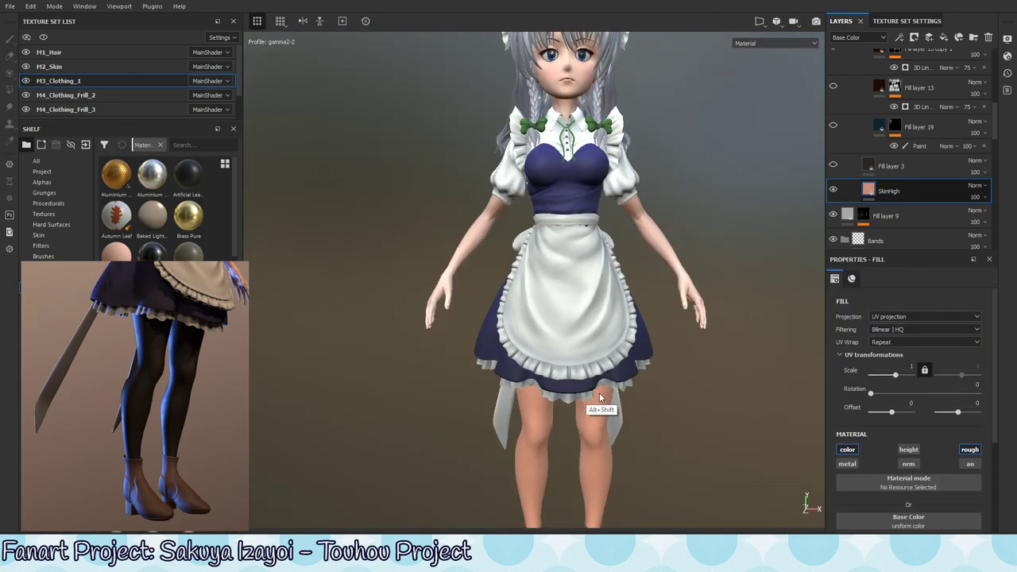
alt+middle_drag(599, 382, 597, 344)
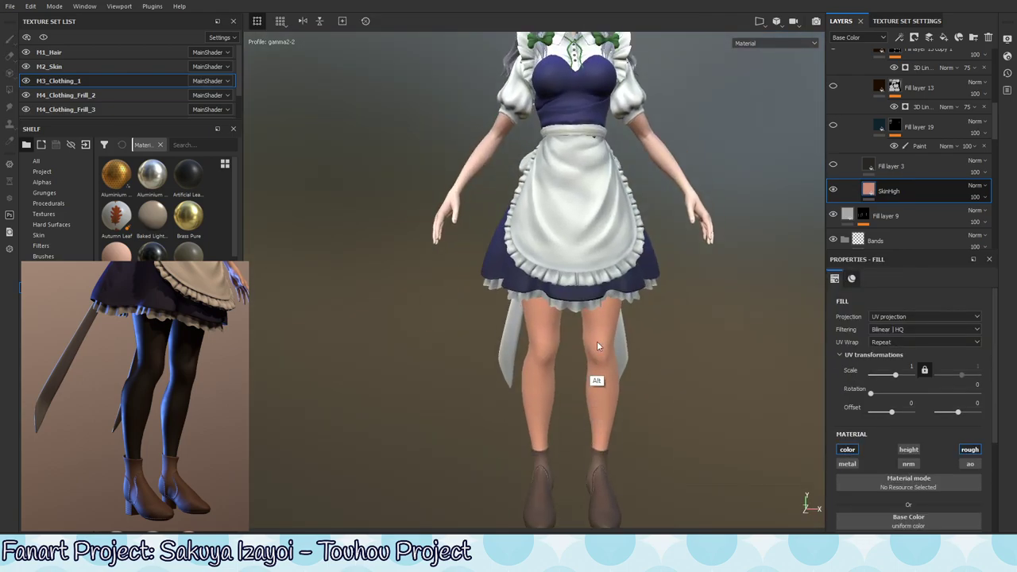
click(100, 67)
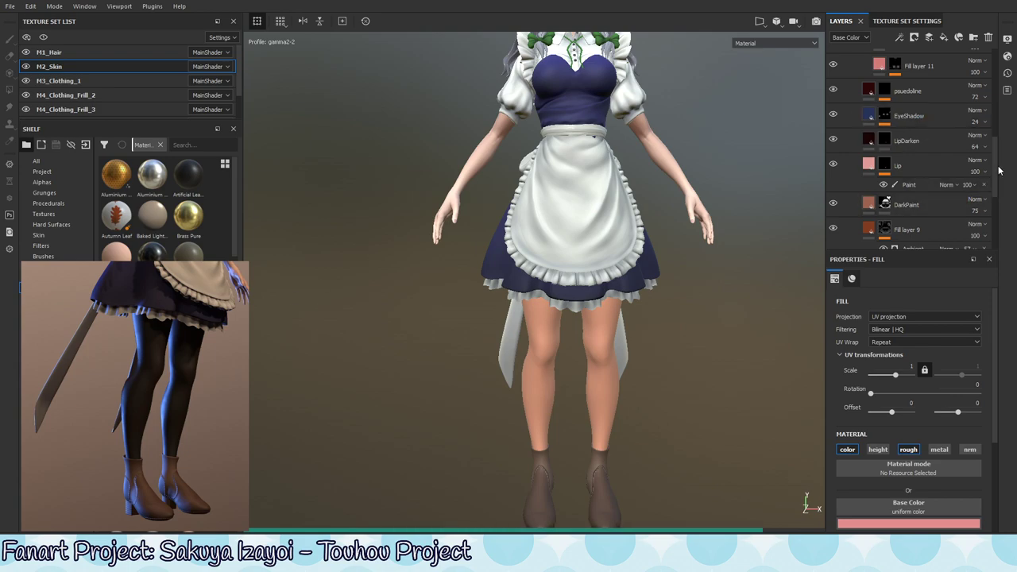
Scroll to the bottom of the M2_Skin stack and select Fill layer 1 to view its skin colour.
scroll(999, 168, down, 1)
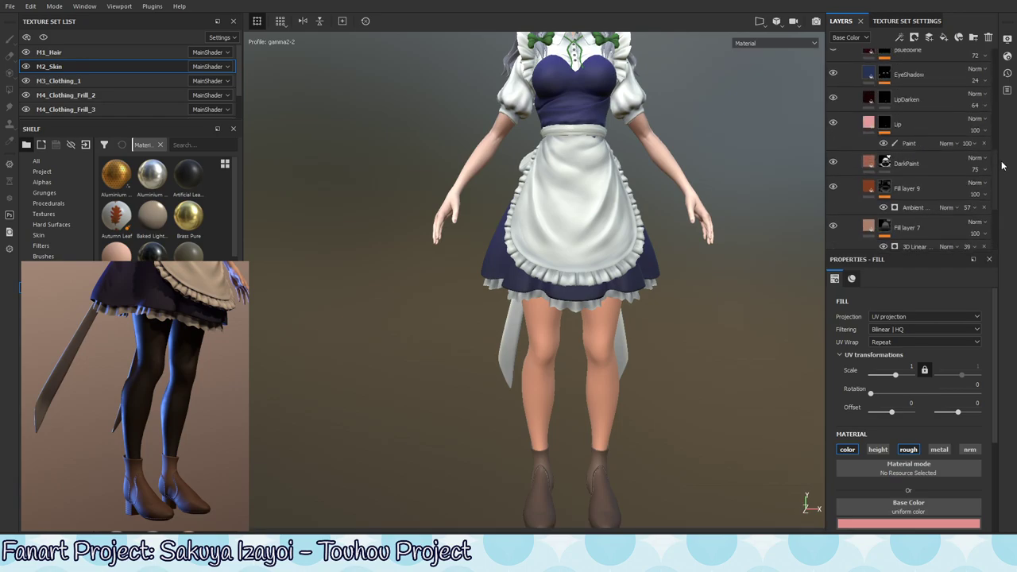
scroll(1002, 165, up, 5)
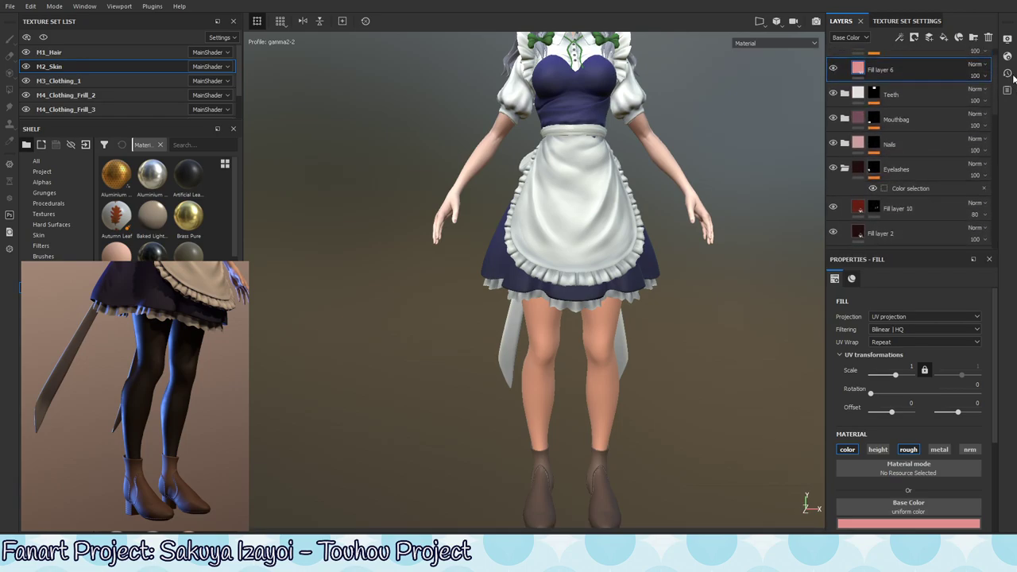
scroll(1007, 103, down, 2)
scroll(1005, 127, down, 2)
scroll(1003, 139, down, 2)
scroll(1004, 145, down, 2)
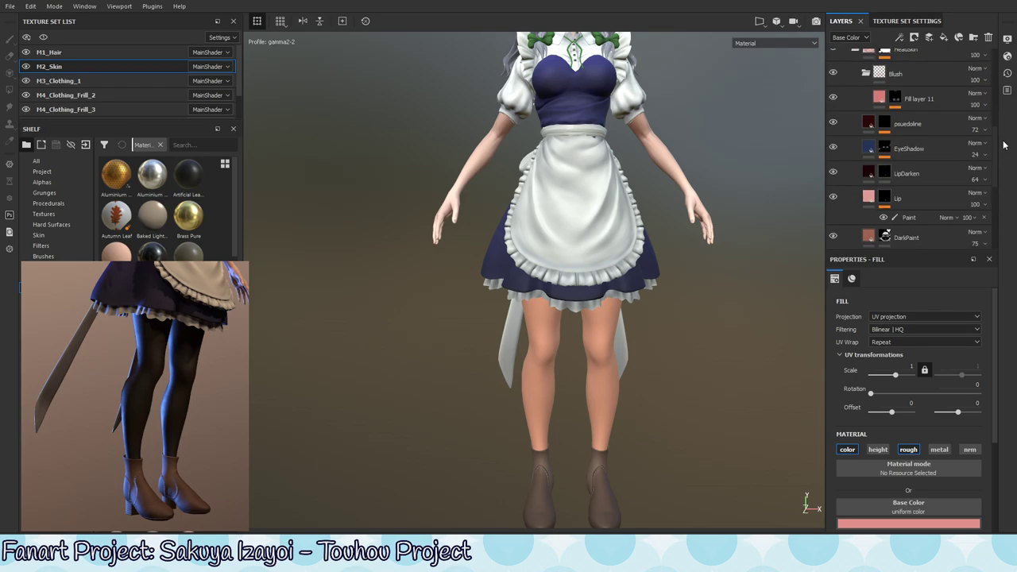
scroll(1003, 150, down, 1)
scroll(1002, 156, down, 1)
scroll(1001, 164, down, 1)
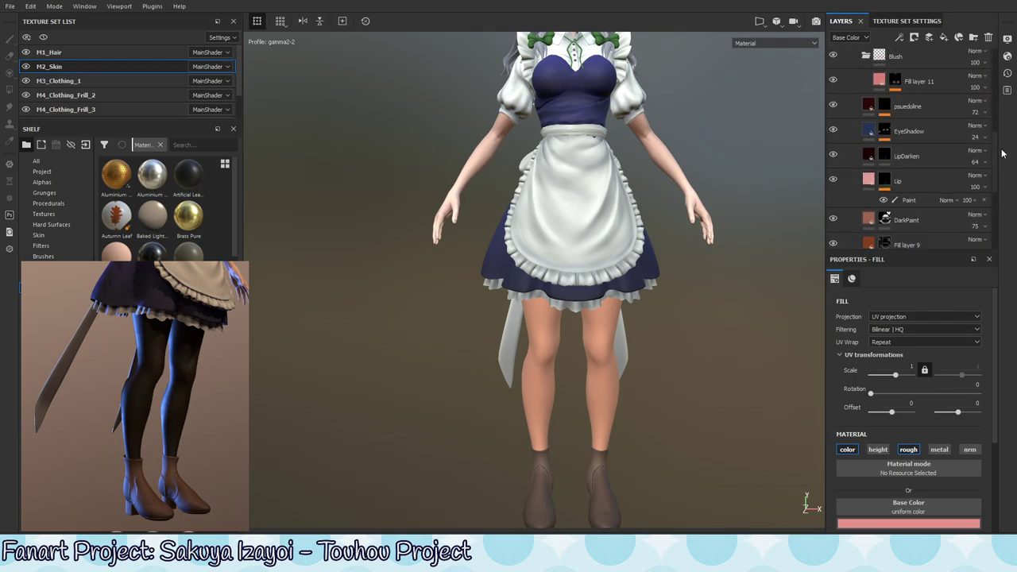
scroll(1000, 170, down, 1)
scroll(999, 174, down, 1)
scroll(1002, 181, down, 1)
scroll(1002, 188, down, 1)
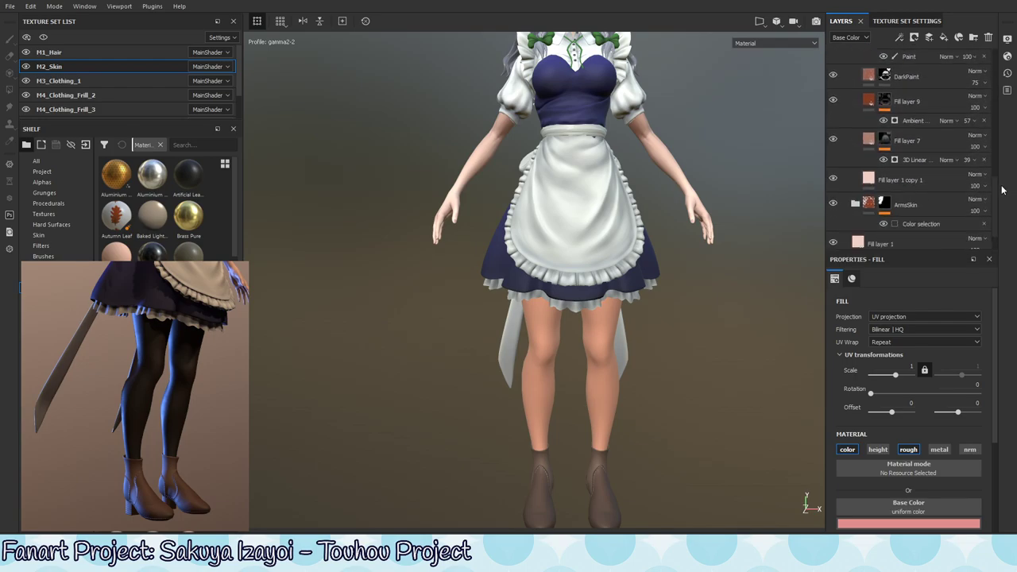
scroll(1003, 190, down, 2)
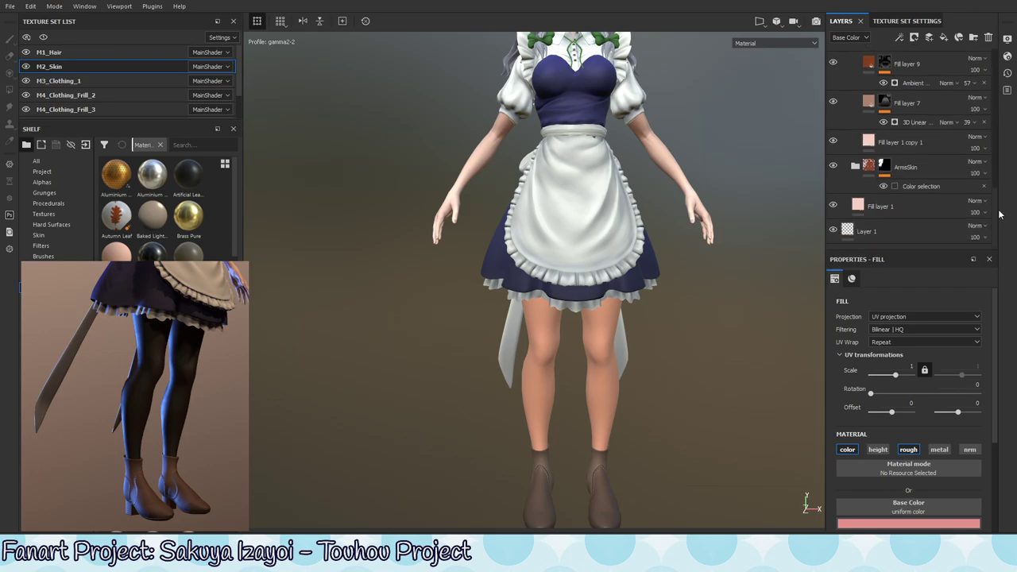
click(922, 208)
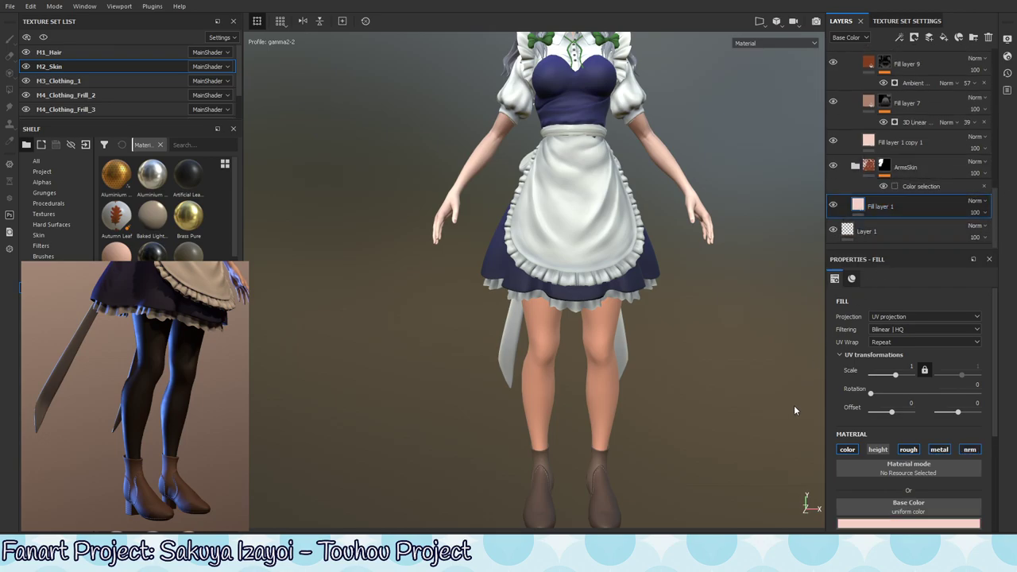
right_click(915, 206)
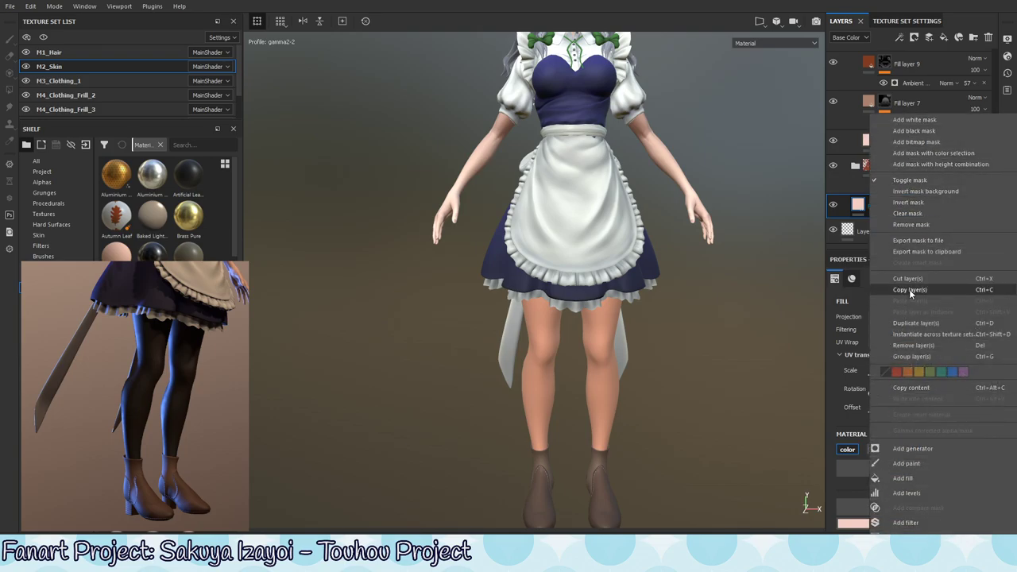
click(908, 251)
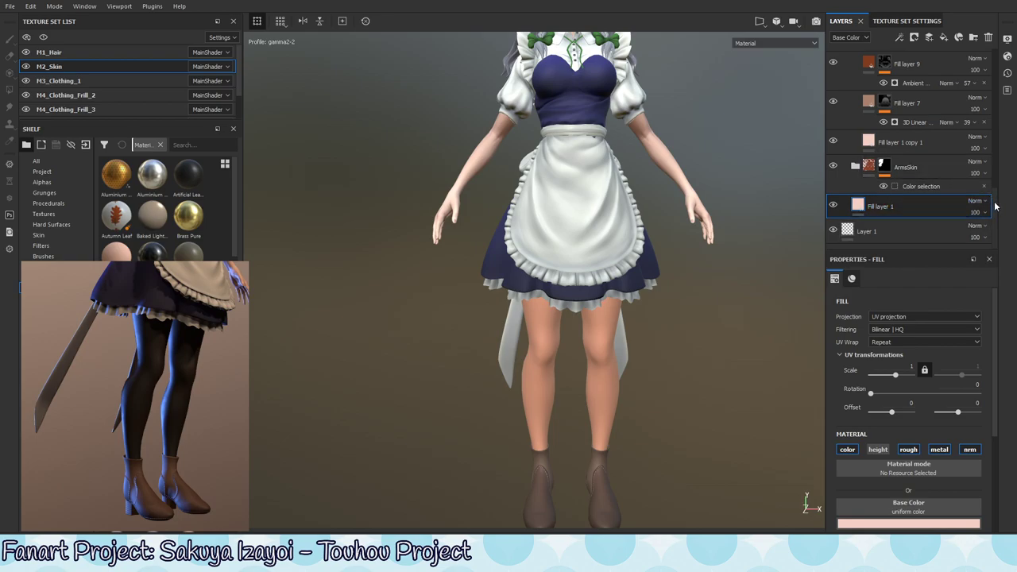
drag(995, 215, 998, 121)
click(855, 127)
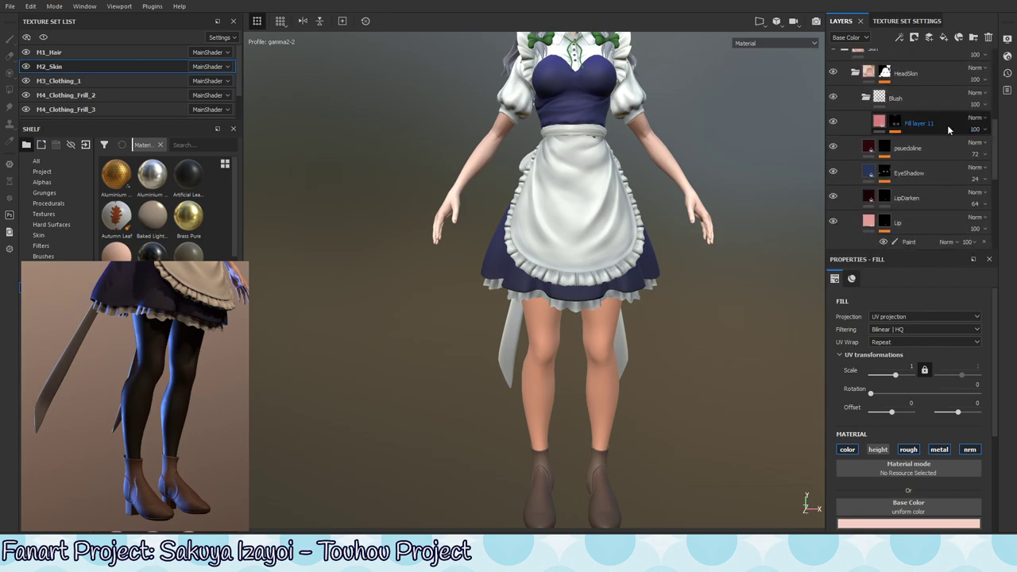
click(947, 124)
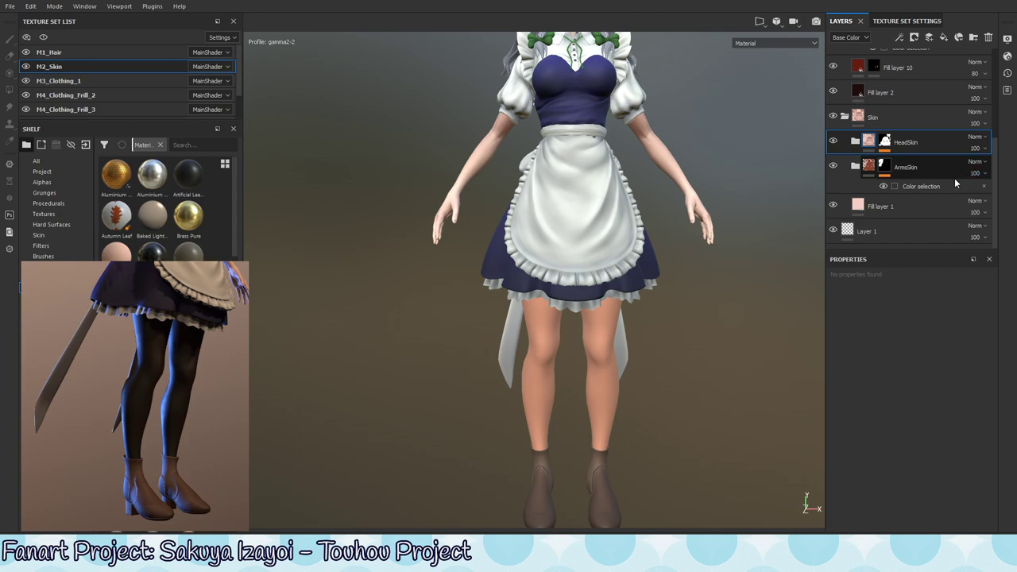
click(855, 141)
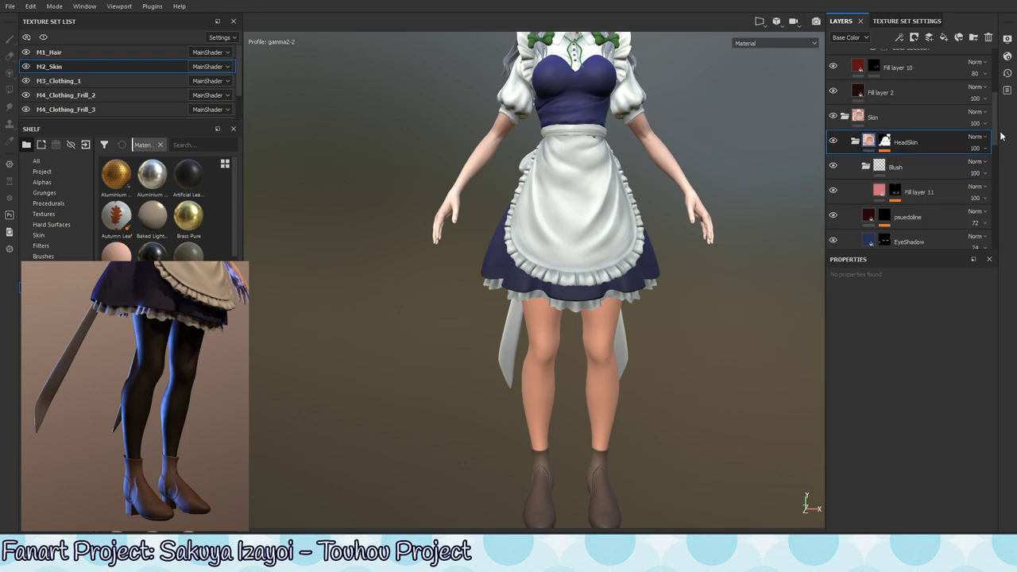
drag(994, 134, 997, 184)
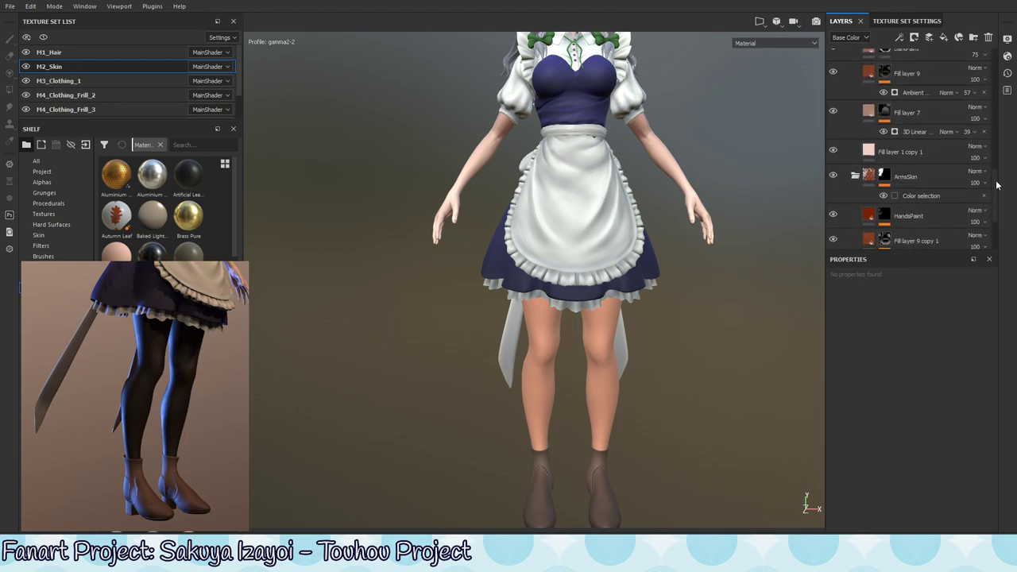
scroll(953, 175, up, 2)
click(927, 187)
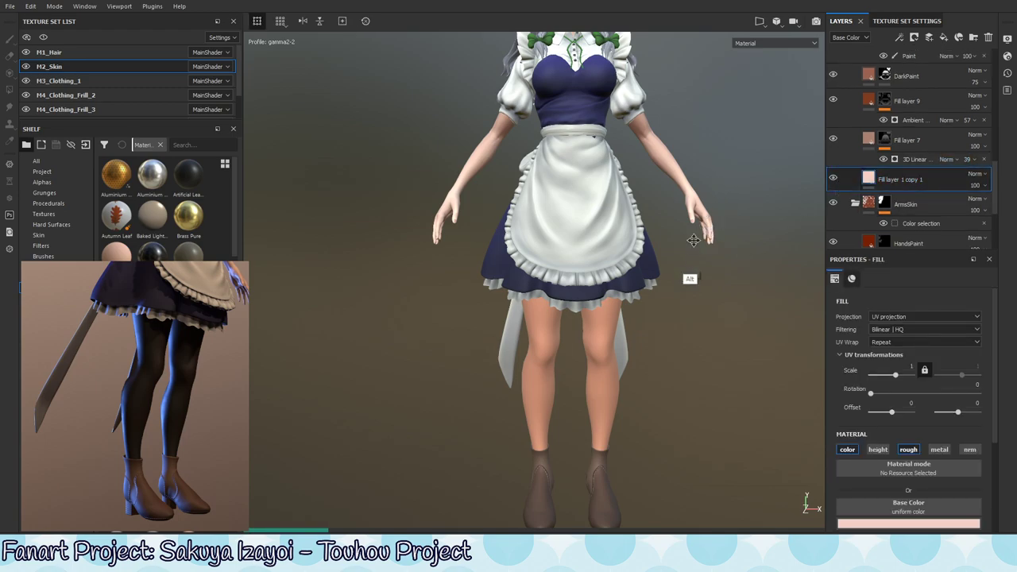
alt+right_drag(693, 240, 697, 268)
alt+drag(697, 268, 627, 292)
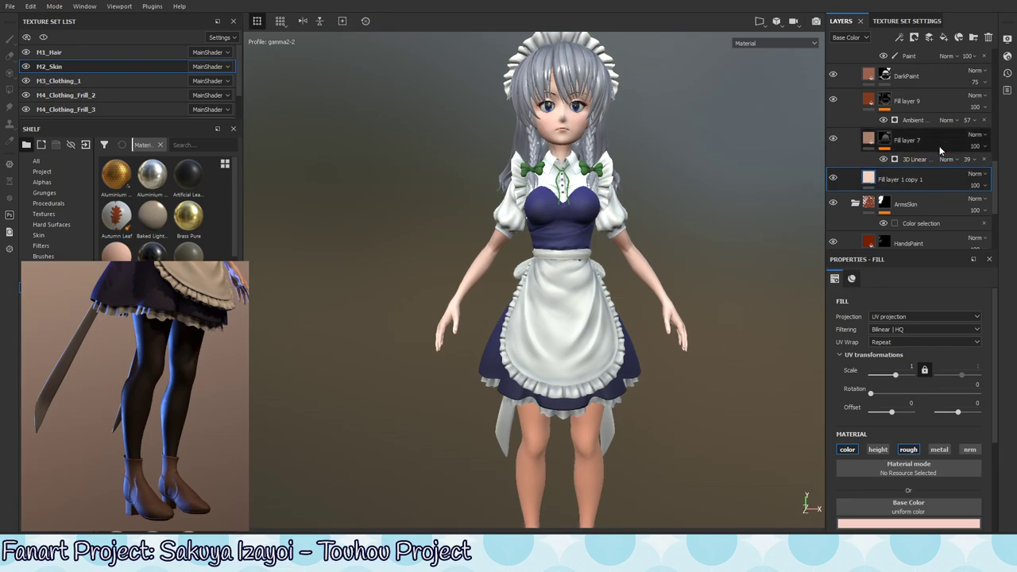
click(833, 143)
click(834, 143)
click(897, 140)
click(925, 176)
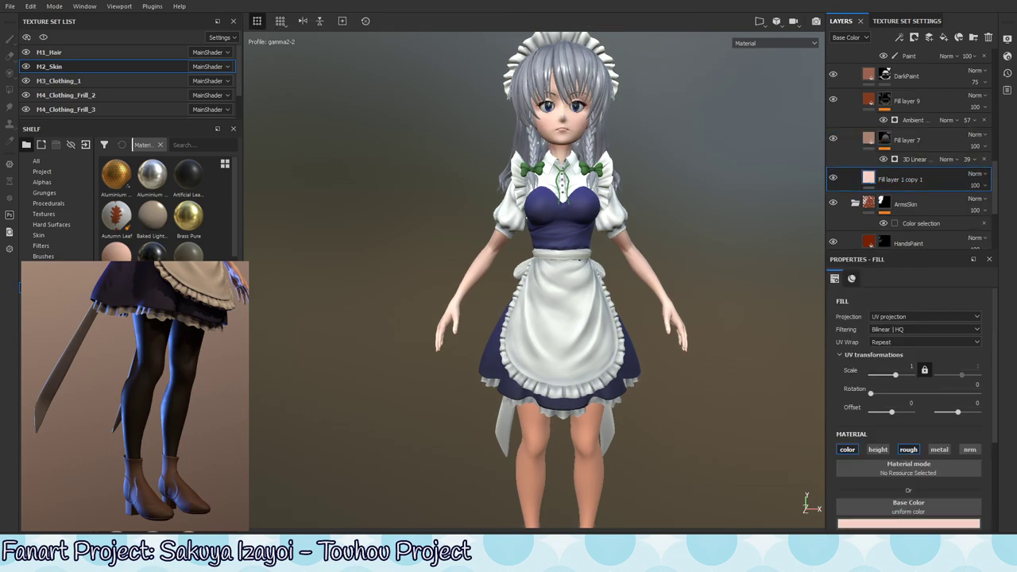
Switch to the M3_Clothing_1 texture set and paste the copied skin fill layer with Ctrl+V.
right_click(897, 177)
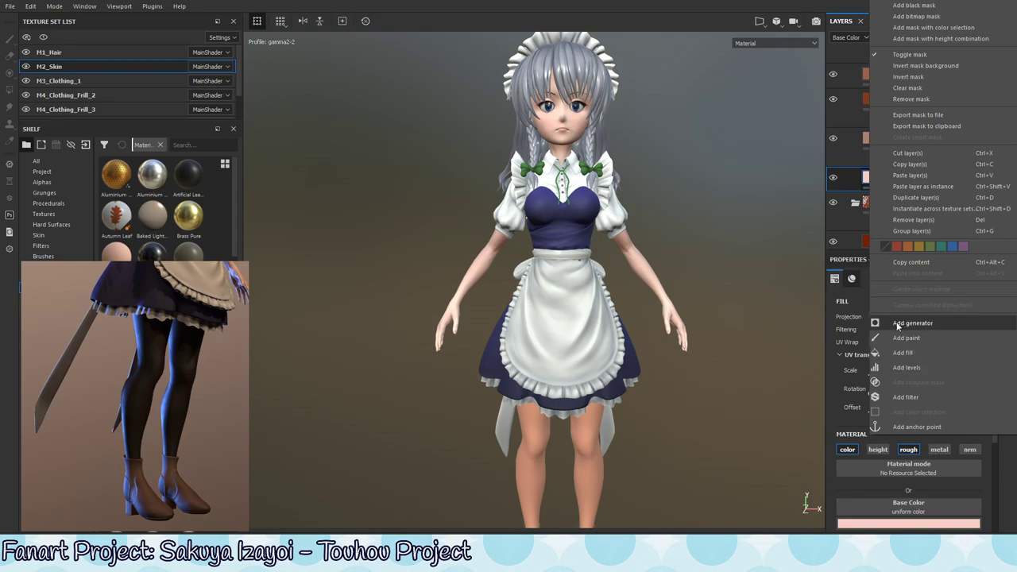
click(913, 164)
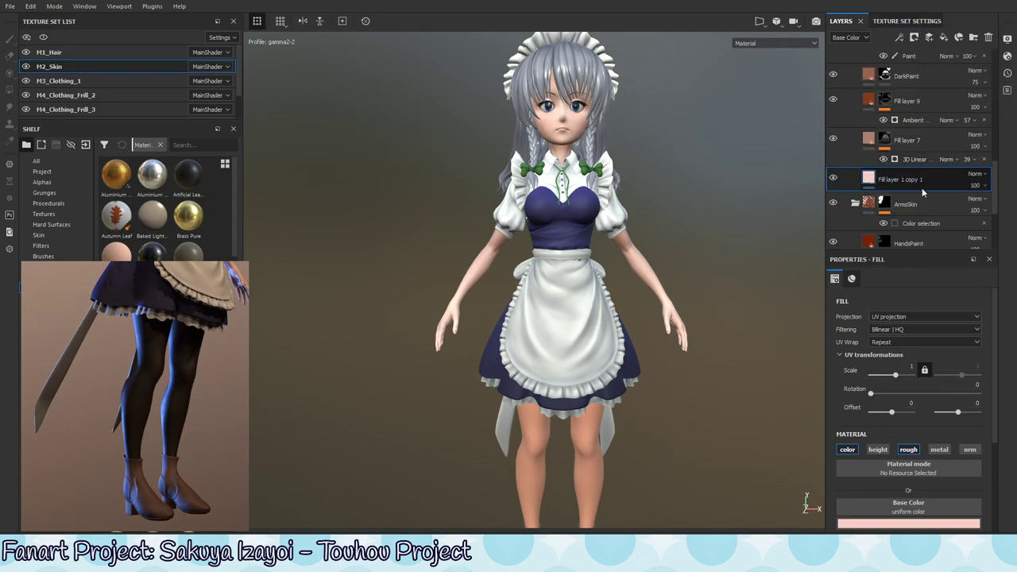
click(117, 81)
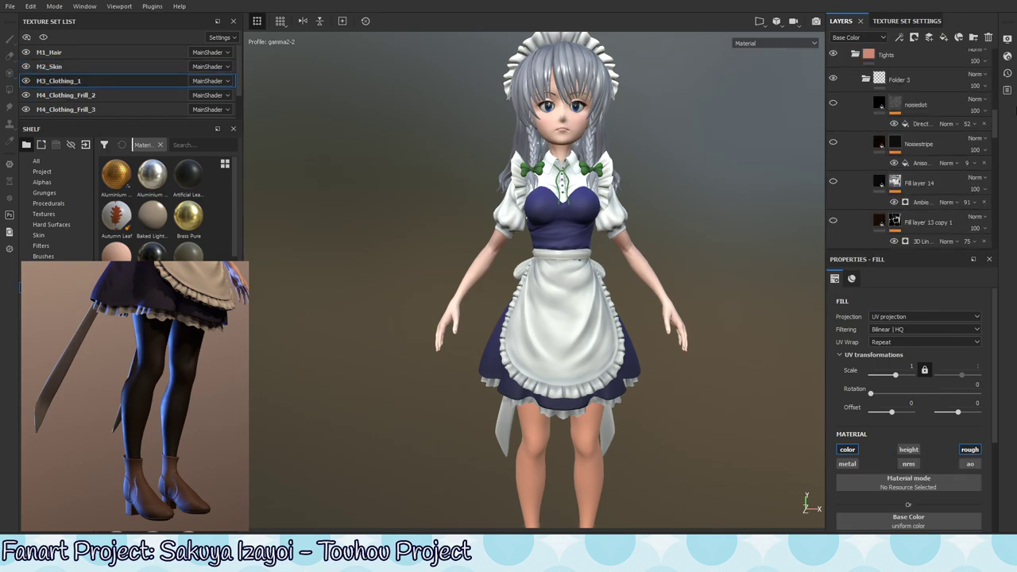
scroll(953, 143, down, 2)
scroll(913, 182, down, 3)
scroll(874, 222, down, 2)
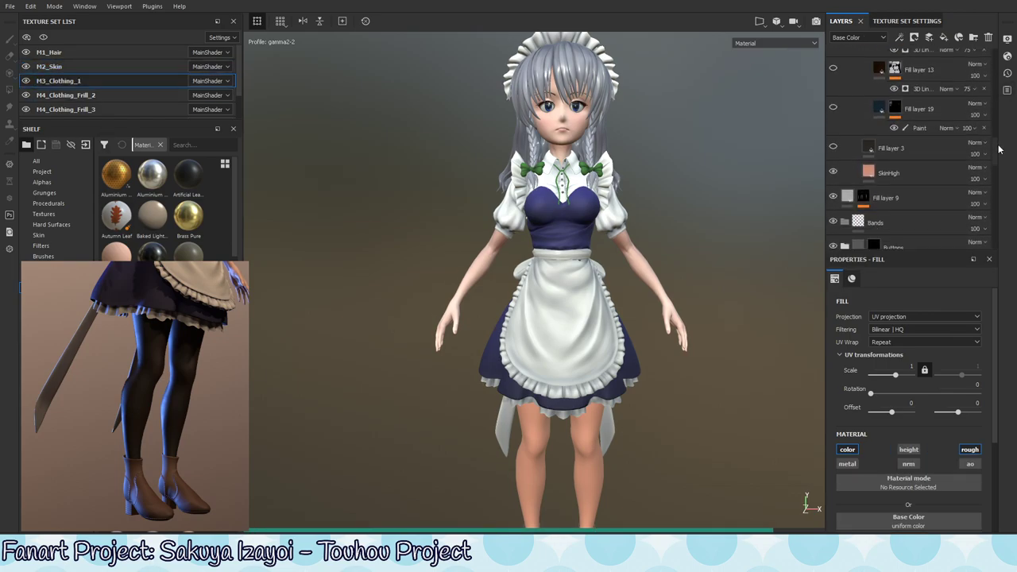
key(ctrl+v)
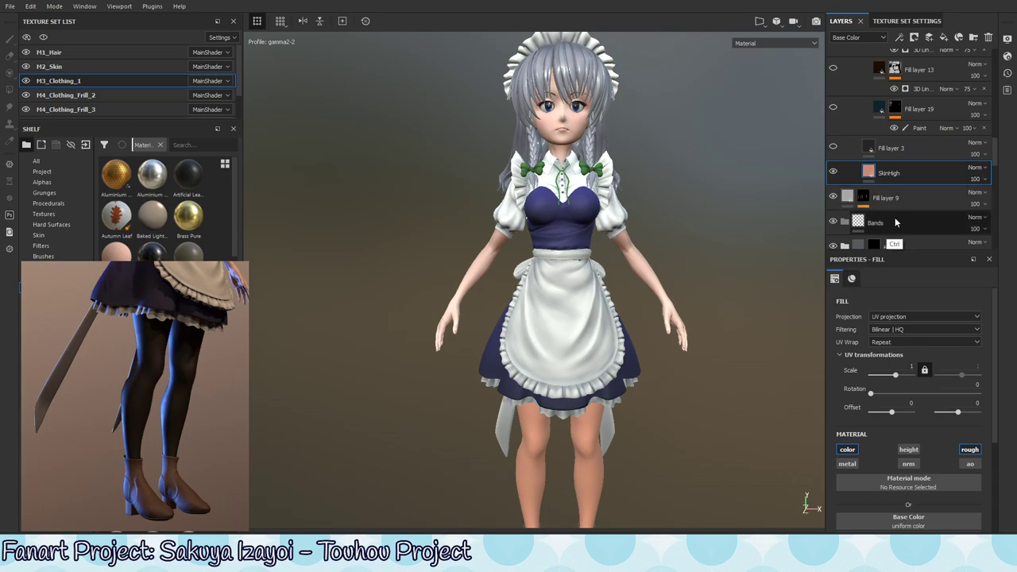
Select Fill layer 1 copy 1 and lower its Roughness to 0.668.
mouse_move(799, 262)
alt+middle_down()
mouse_move(651, 357)
mouse_move(705, 298)
alt+middle_up()
click(914, 194)
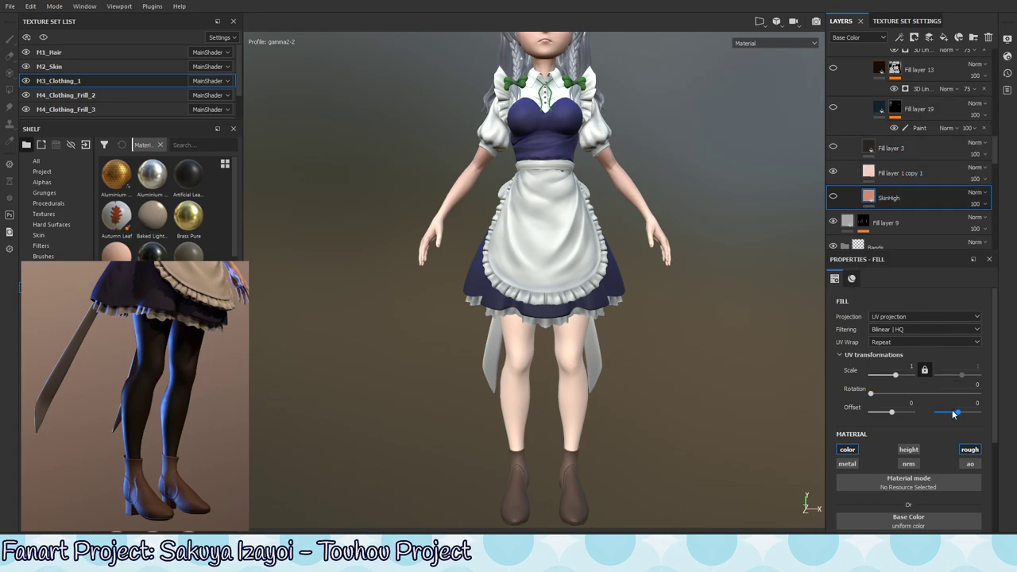
click(914, 173)
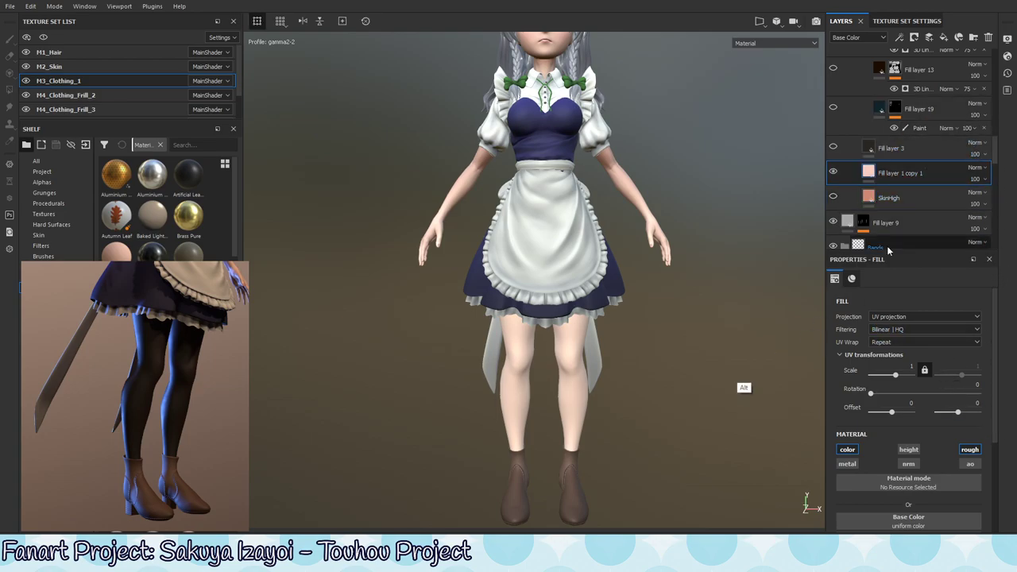
mouse_move(742, 384)
alt+mouse_down()
mouse_move(634, 334)
mouse_move(654, 331)
alt+mouse_up()
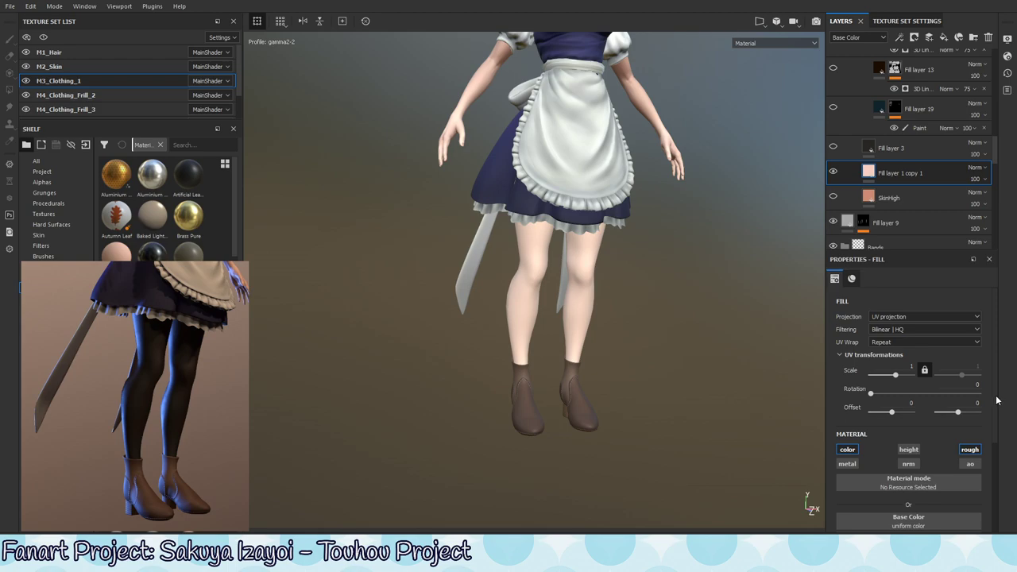
drag(996, 399, 990, 478)
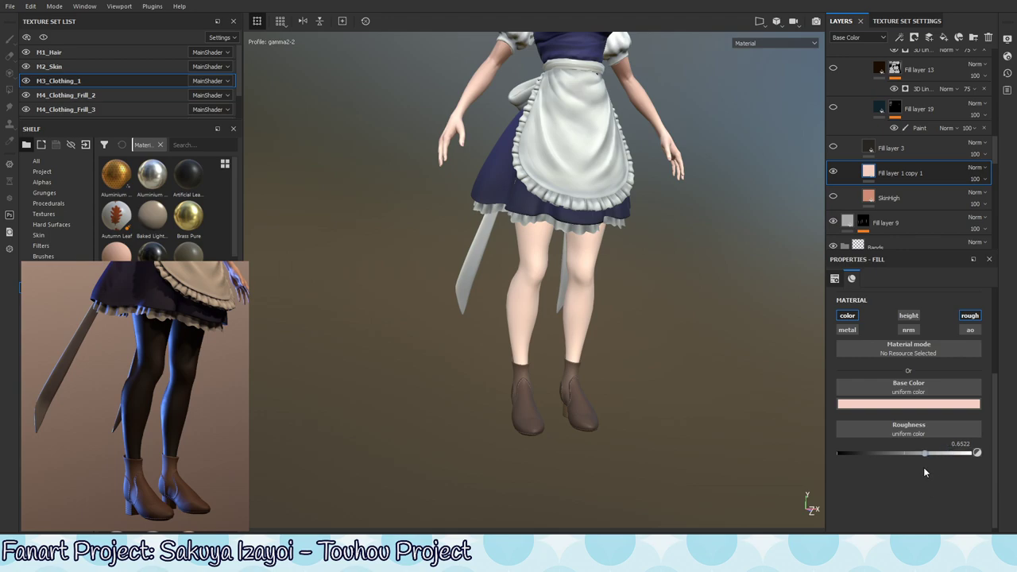
drag(924, 472, 872, 487)
drag(933, 468, 926, 471)
key(f)
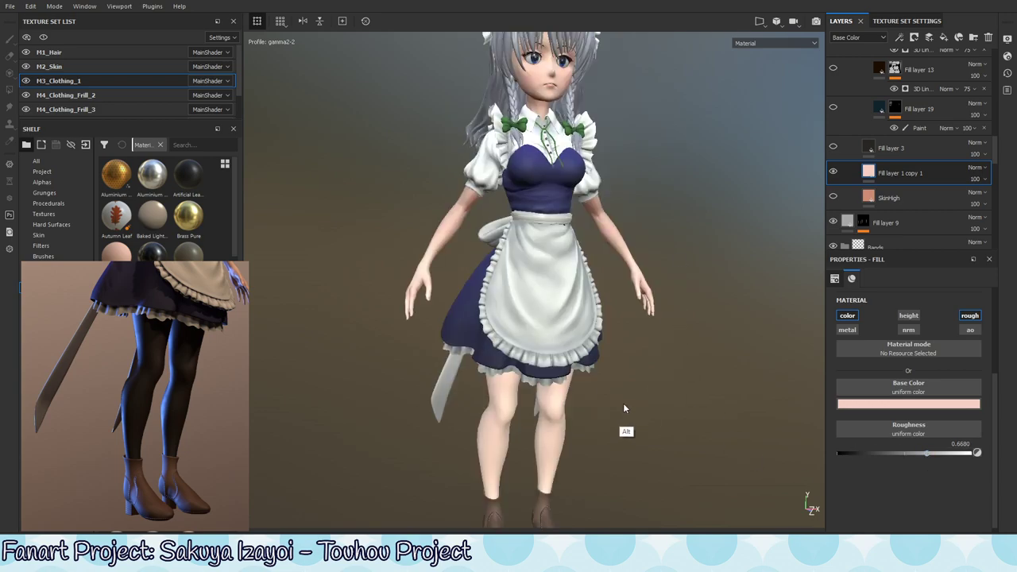
click(109, 67)
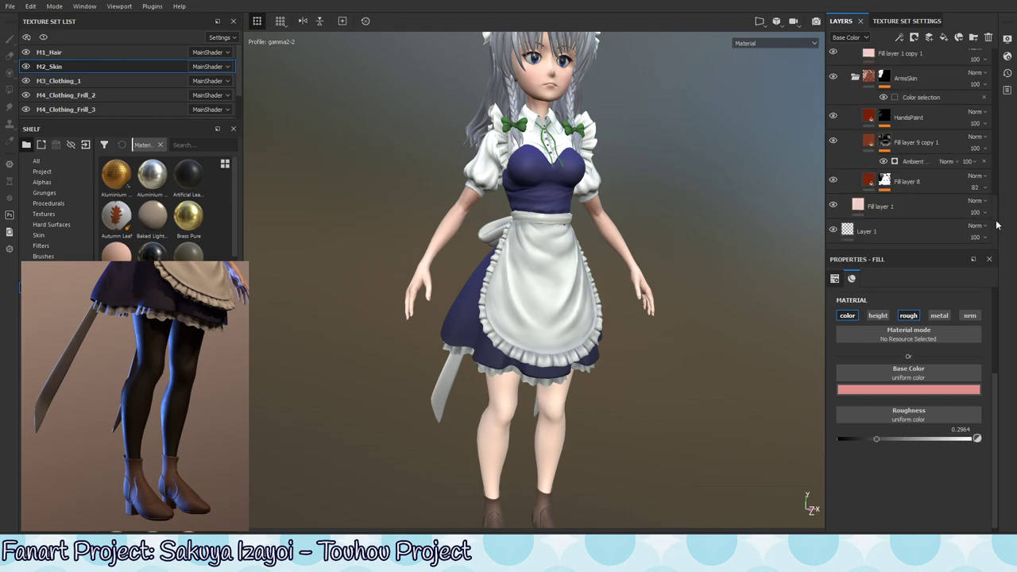
scroll(925, 137, down, 3)
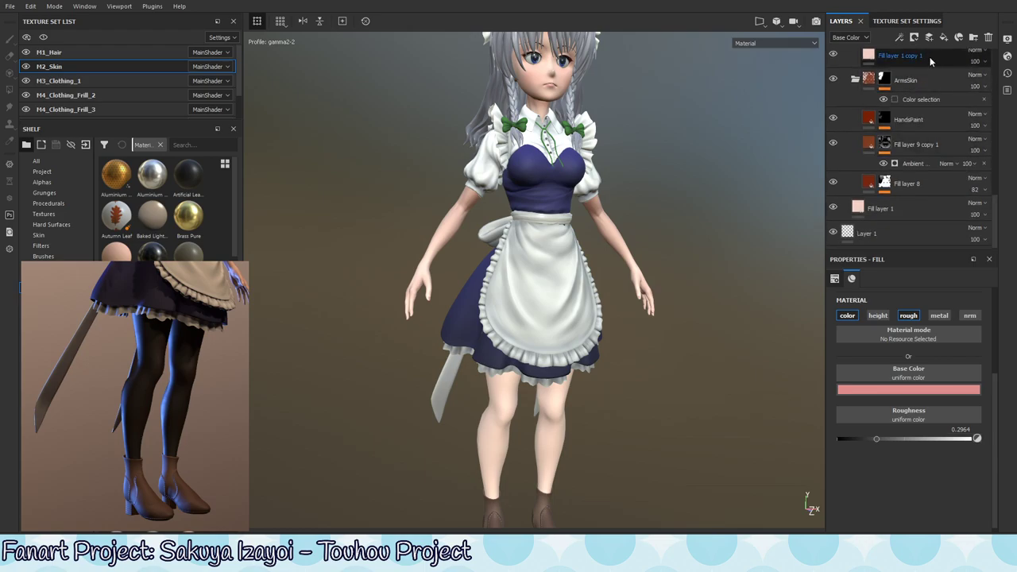
click(929, 210)
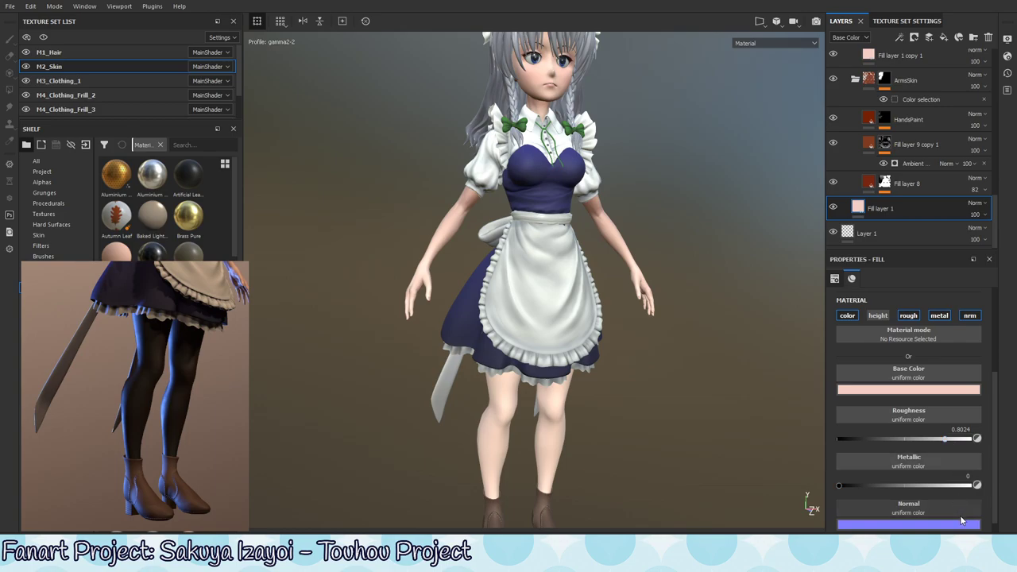
click(918, 182)
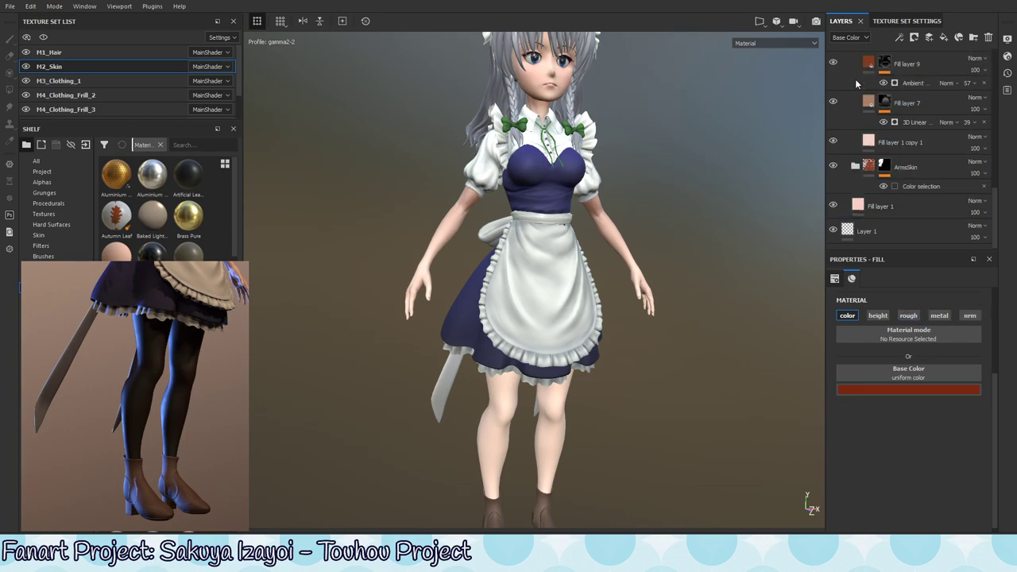
scroll(870, 191, up, 2)
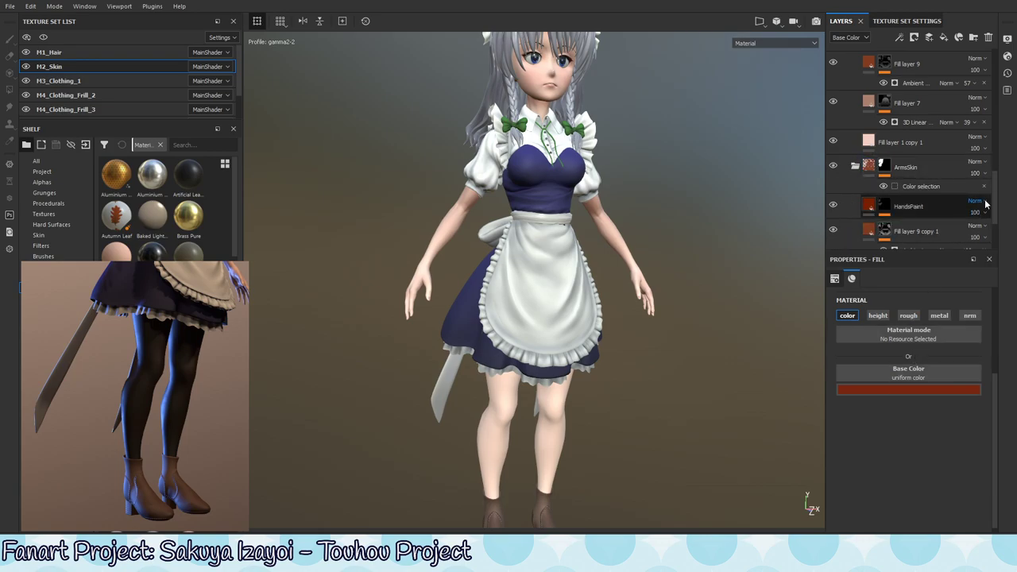
scroll(937, 198, down, 2)
click(937, 205)
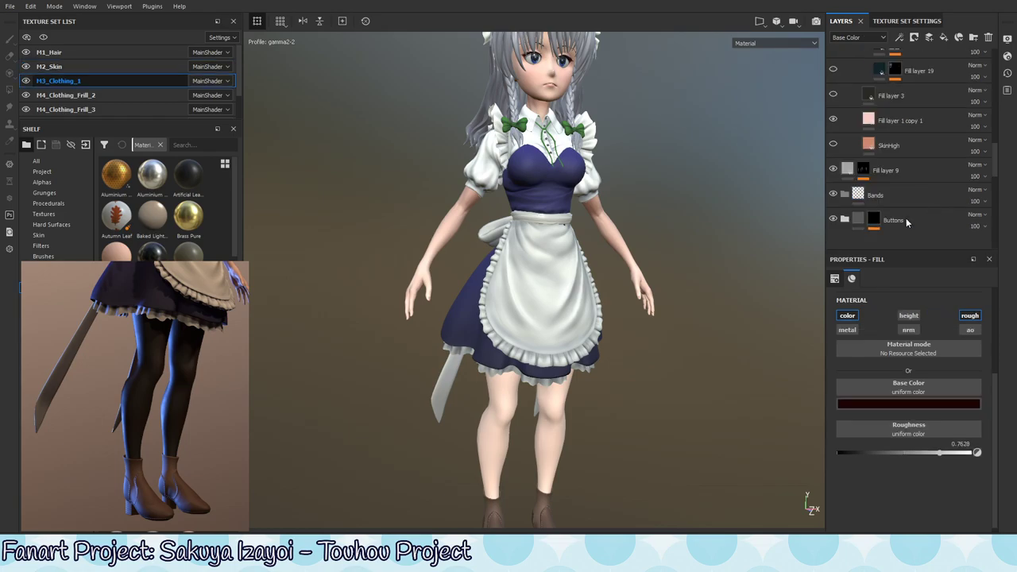
mouse_move(998, 141)
mouse_down()
mouse_move(995, 237)
mouse_move(993, 159)
mouse_up()
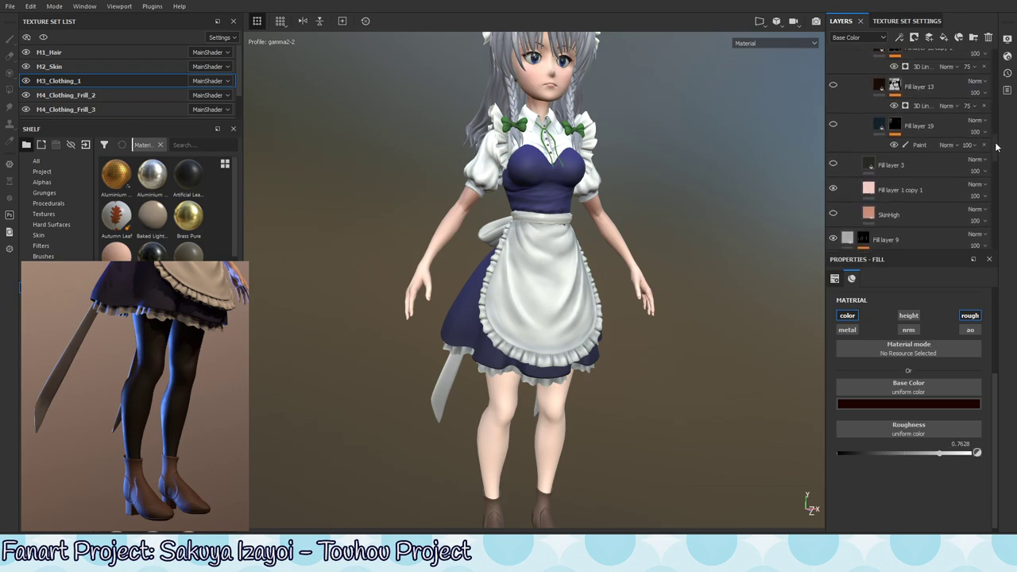
Undo the paste and delete the Fill layer 1 copy 1 duplicate.
click(925, 165)
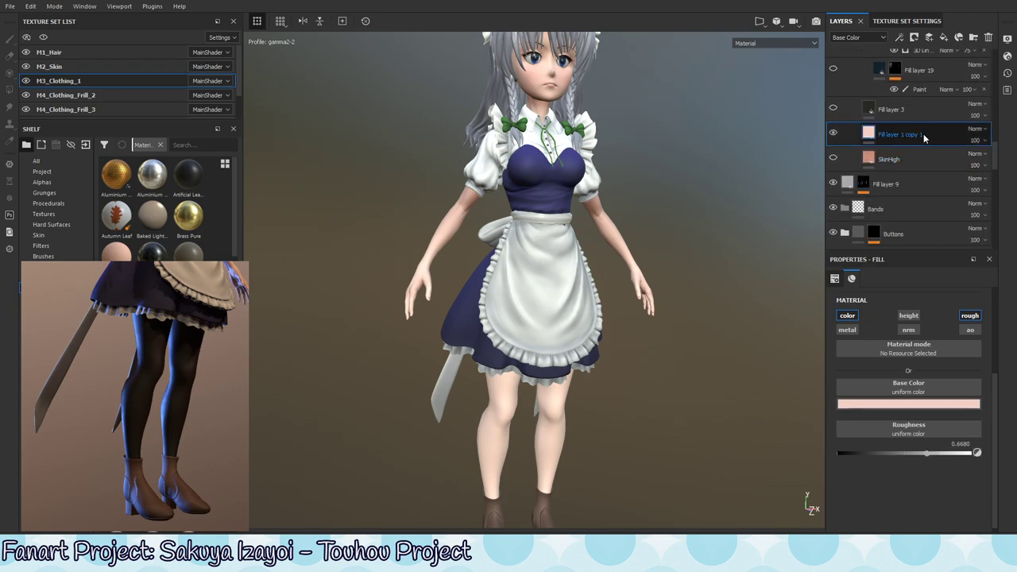
click(931, 135)
click(929, 159)
click(933, 136)
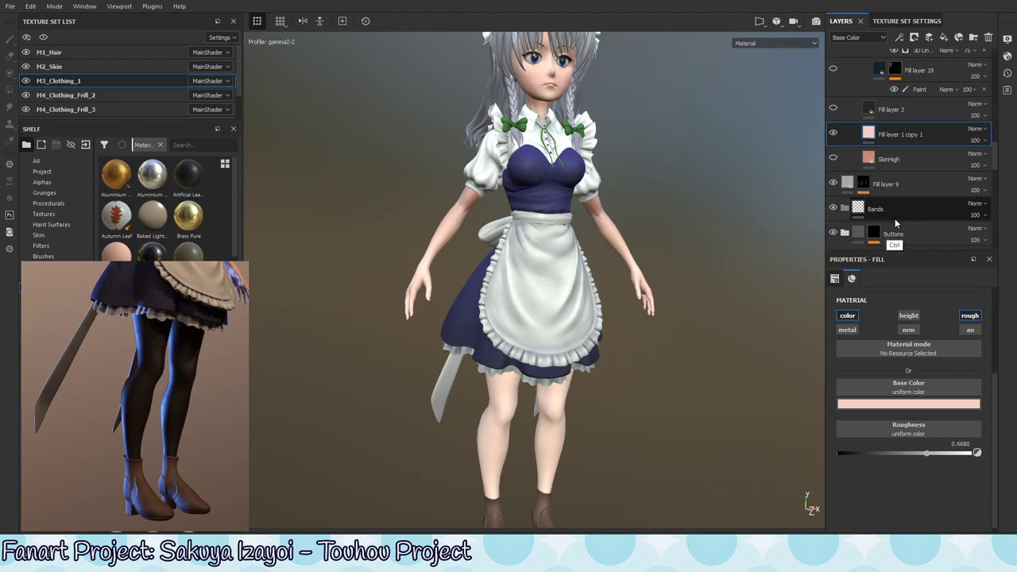
key(ctrl+z)
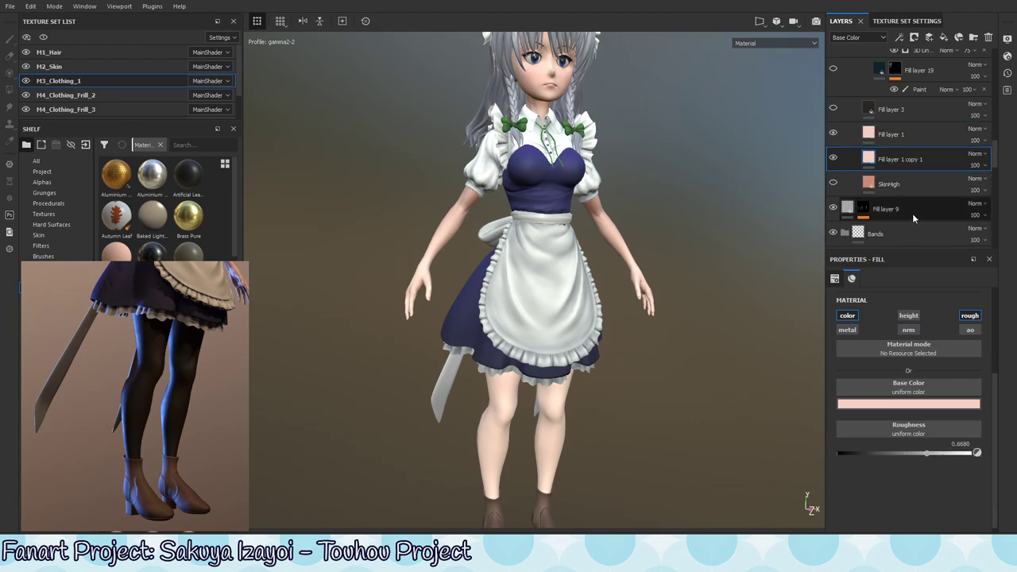
key(Delete)
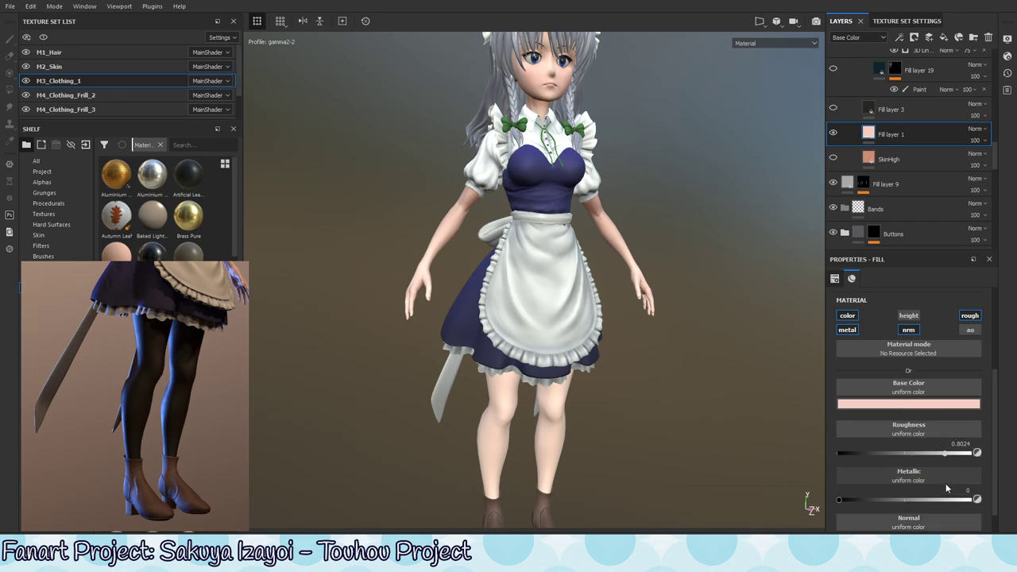
Inspect the legs from several angles, move Fill layer 1 below SkinHigh, and make SkinHigh visible.
mouse_move(691, 492)
alt+mouse_down()
mouse_move(643, 364)
mouse_move(640, 377)
alt+mouse_up()
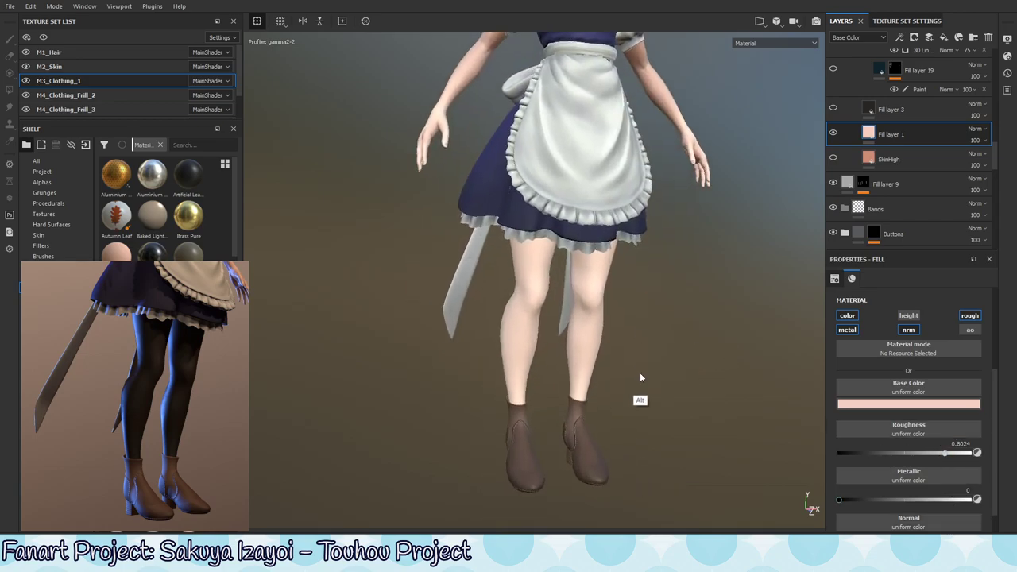
mouse_move(596, 300)
alt+mouse_down()
mouse_move(654, 305)
mouse_move(692, 341)
mouse_move(647, 375)
mouse_move(647, 392)
alt+mouse_up()
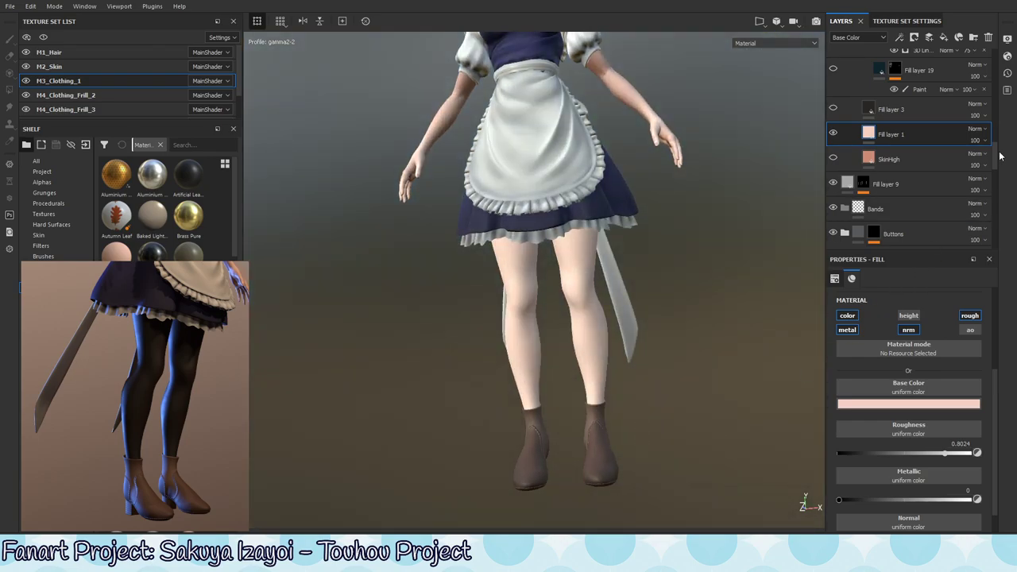
drag(997, 158, 1003, 149)
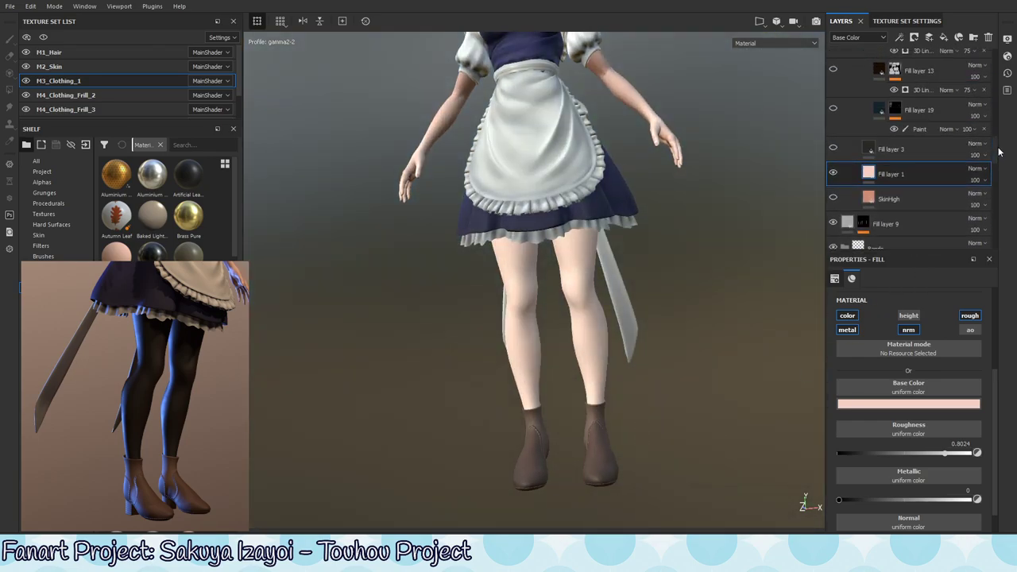
click(647, 325)
mouse_move(648, 325)
alt+mouse_down()
mouse_move(647, 311)
mouse_move(649, 353)
alt+mouse_up()
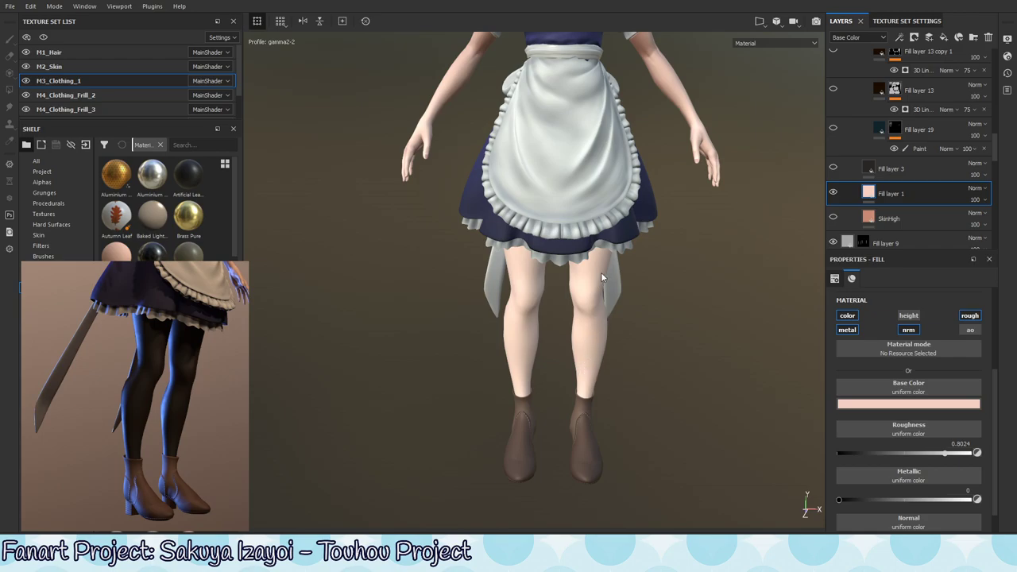
alt+drag(603, 283, 593, 352)
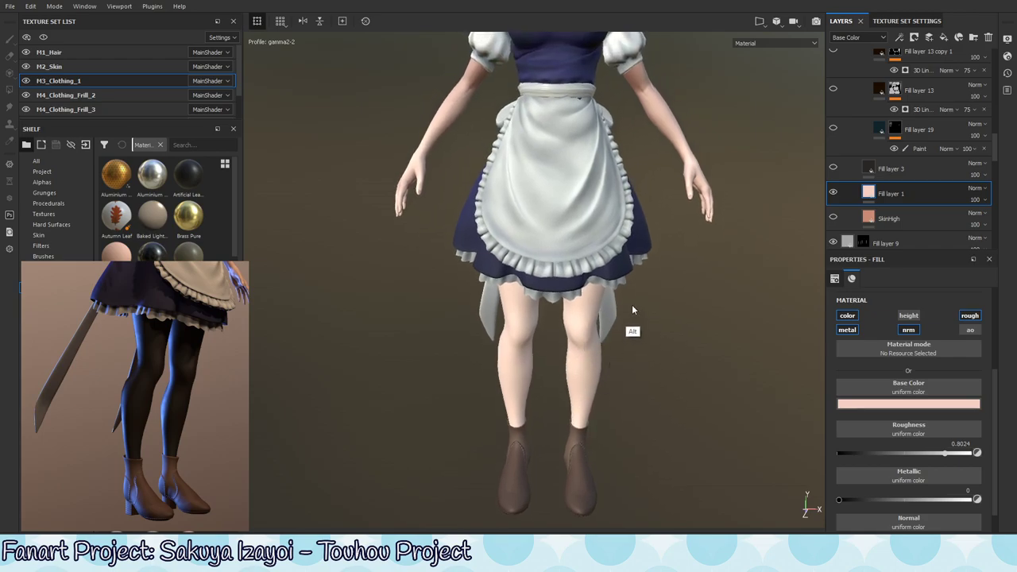
mouse_move(631, 310)
alt+mouse_down()
mouse_move(631, 400)
mouse_move(617, 324)
alt+mouse_up()
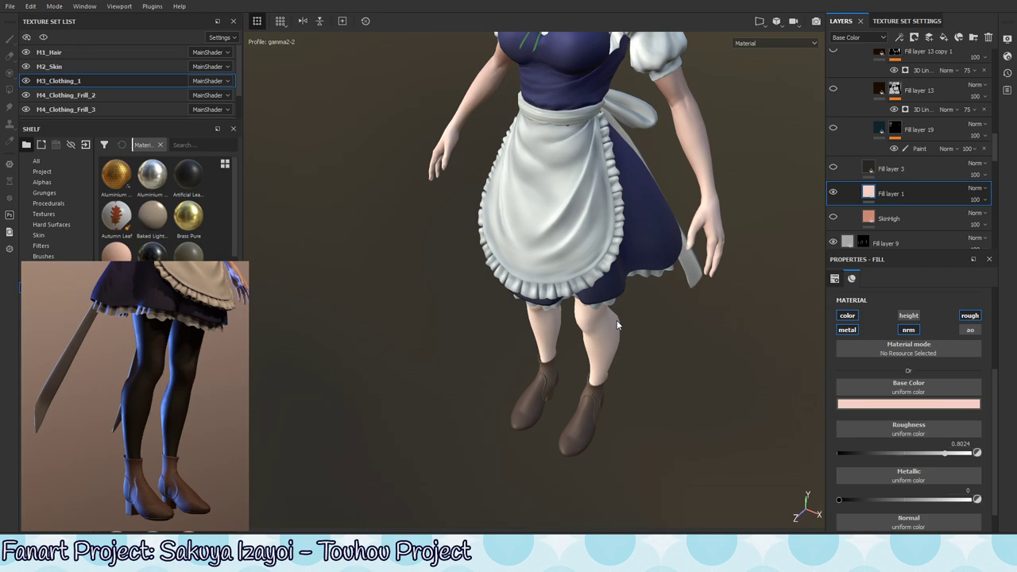
mouse_move(615, 320)
alt+mouse_down()
mouse_move(610, 325)
mouse_move(639, 325)
alt+mouse_up()
scroll(639, 326, up, 2)
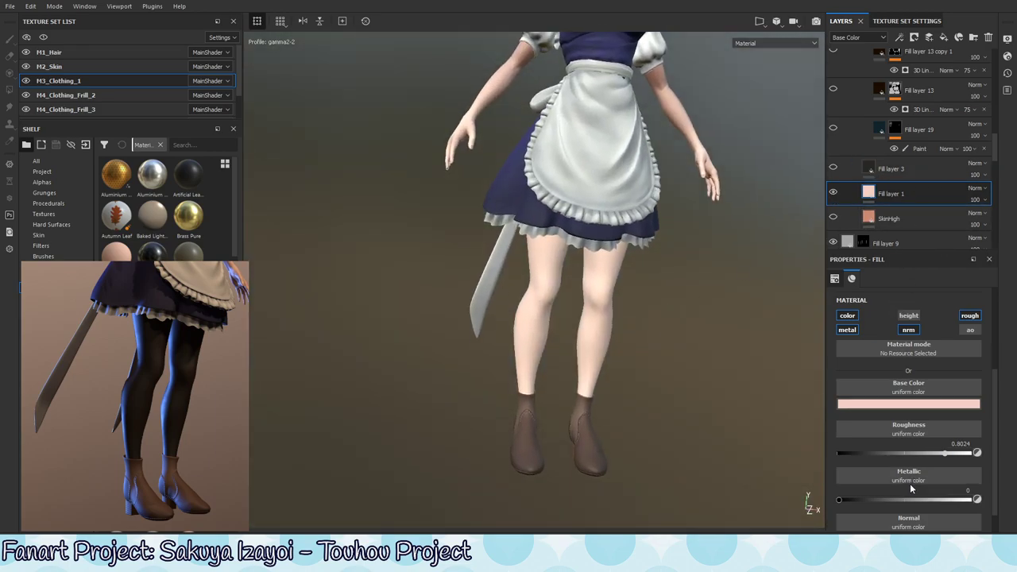
click(882, 219)
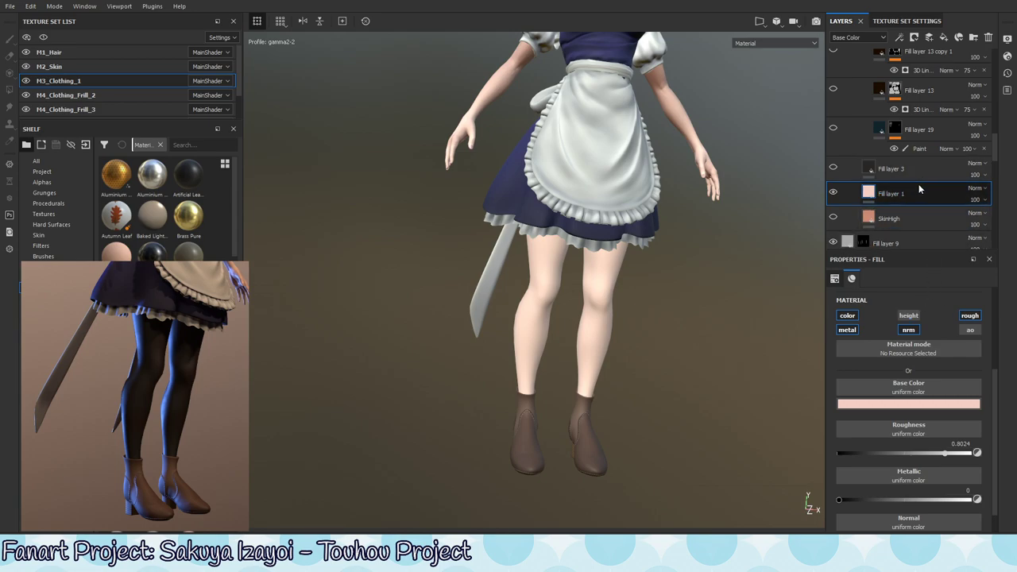
mouse_move(951, 191)
mouse_down()
mouse_move(930, 195)
mouse_move(922, 185)
mouse_up()
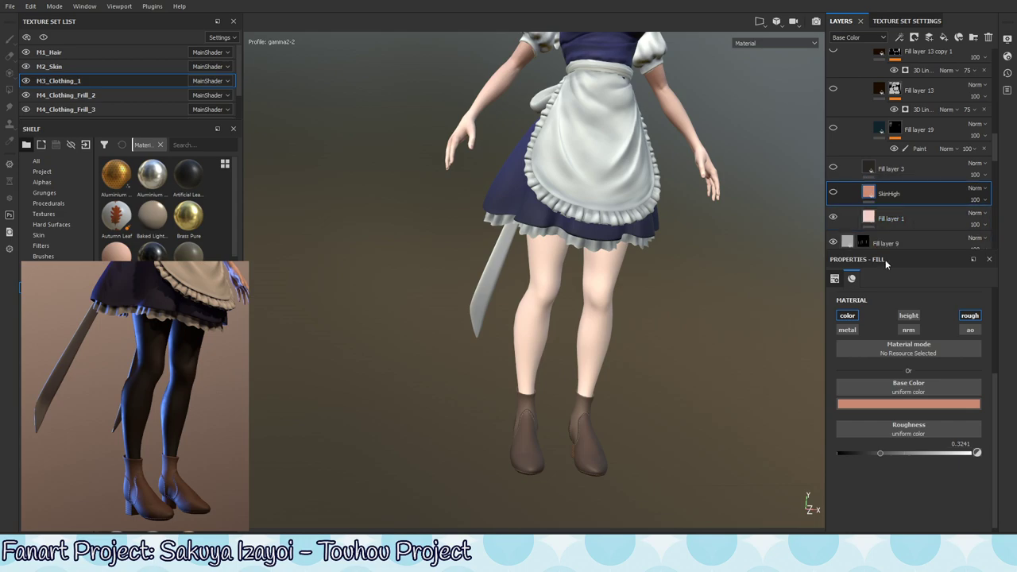
click(833, 193)
Give SkinHigh a black mask and add a Paint effect inside that mask.
right_click(908, 197)
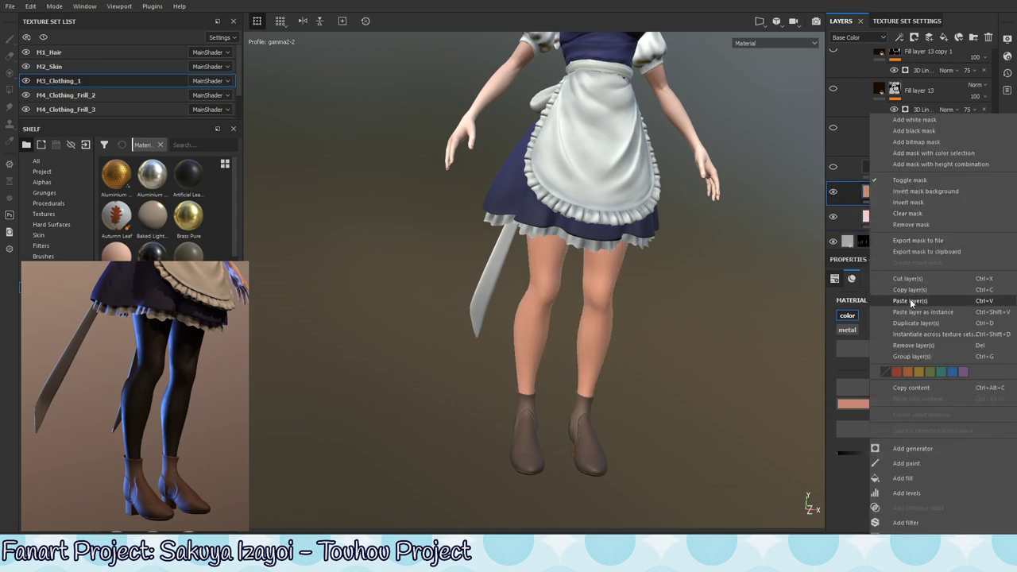
click(943, 131)
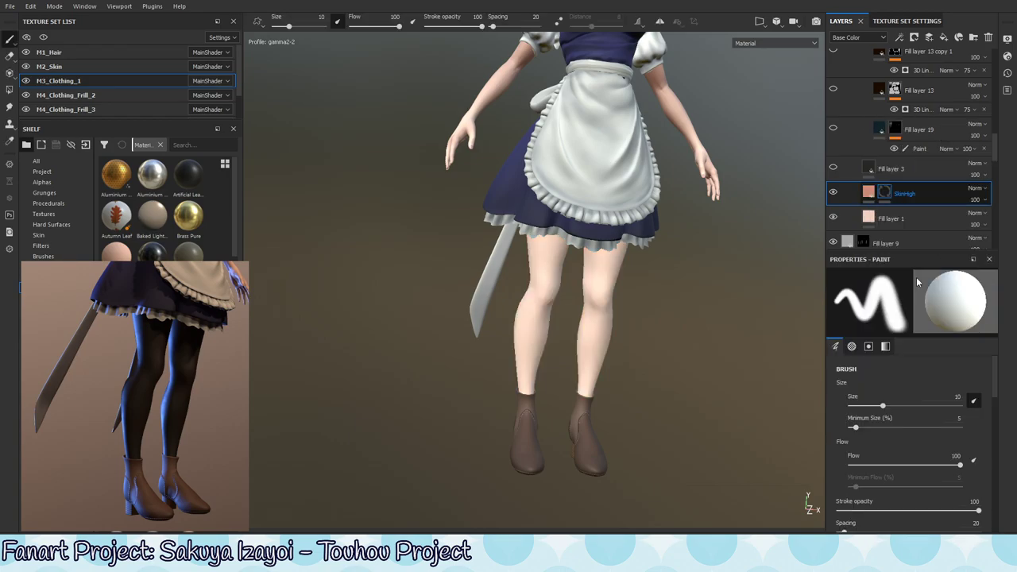
right_click(882, 193)
click(922, 446)
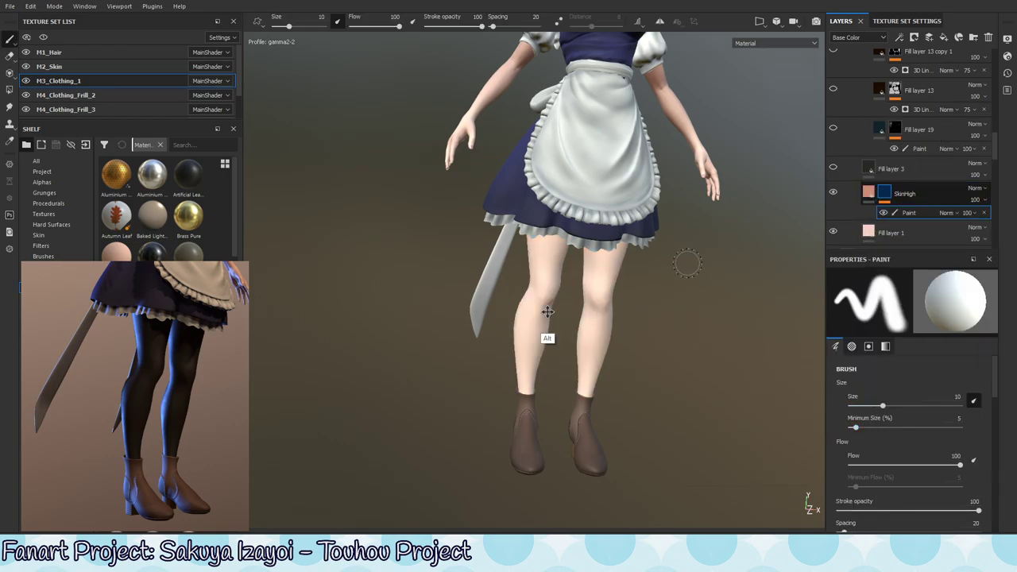
mouse_move(547, 312)
alt+mouse_down()
mouse_move(565, 363)
mouse_move(644, 366)
mouse_move(586, 352)
alt+mouse_up()
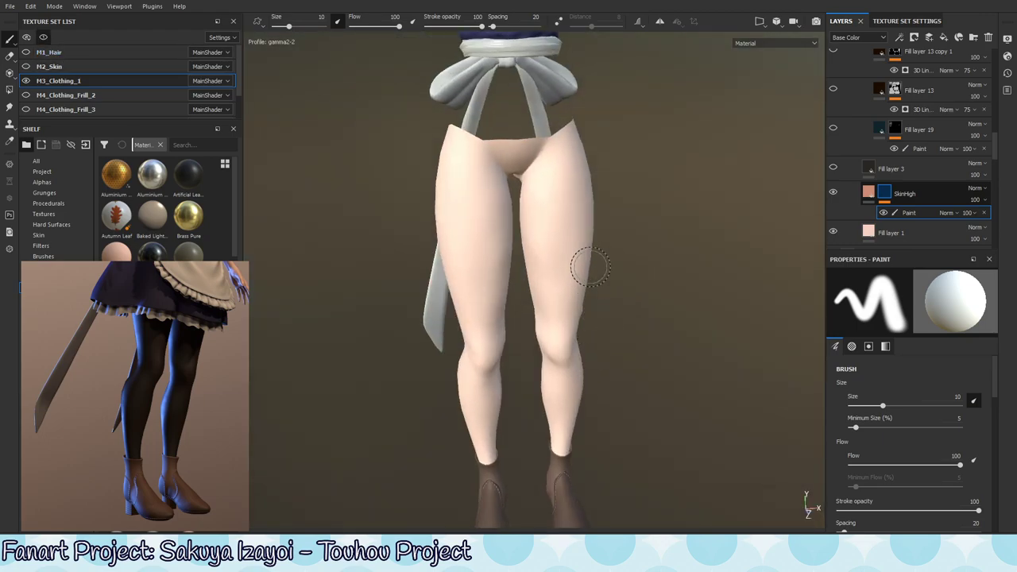
scroll(493, 220, down, 2)
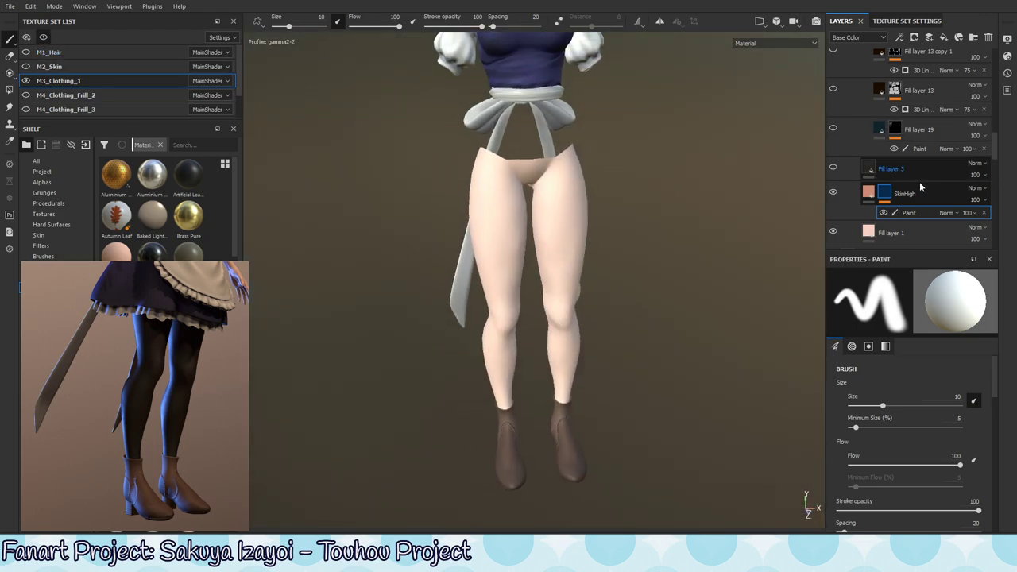
Swap the brush colour to black, make flow pen-pressure driven, and set flow to 46.
key(x)
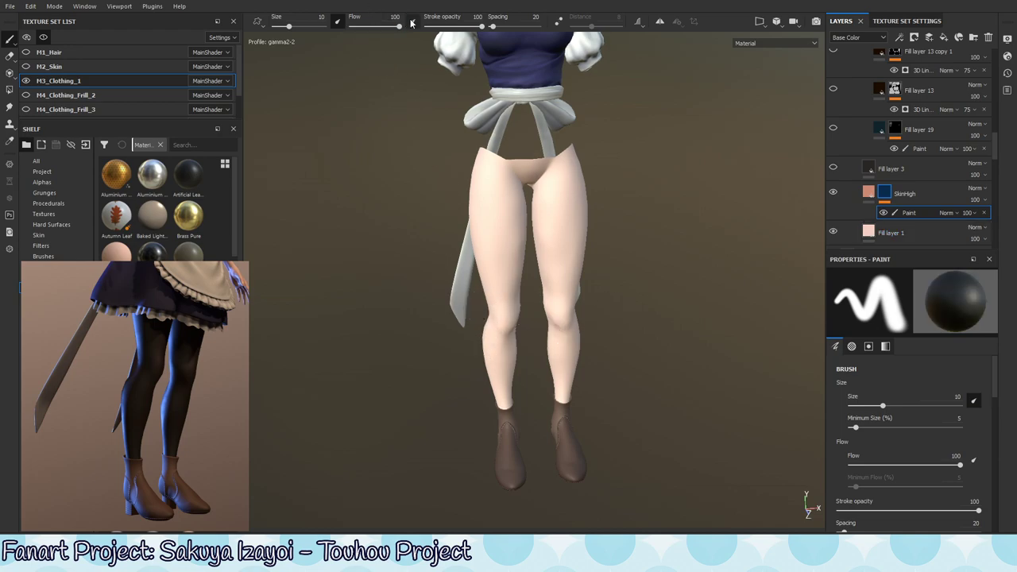
click(337, 23)
drag(399, 26, 353, 26)
click(412, 21)
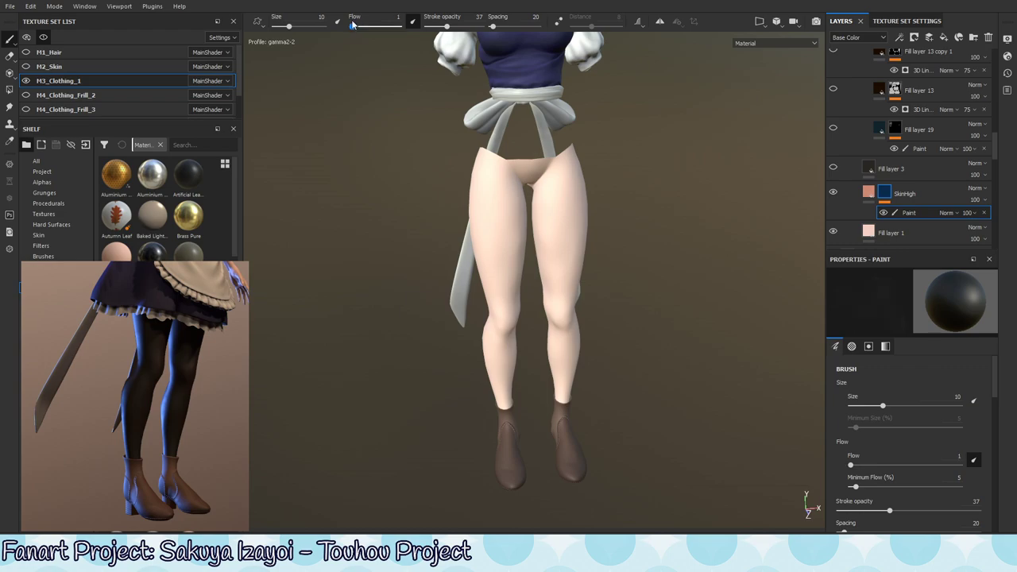
drag(352, 27, 373, 26)
Target SkinHigh's mask, set brush size about 20.82 and flow 64, and paint pink shading on both thighs.
alt+middle_drag(537, 347, 537, 316)
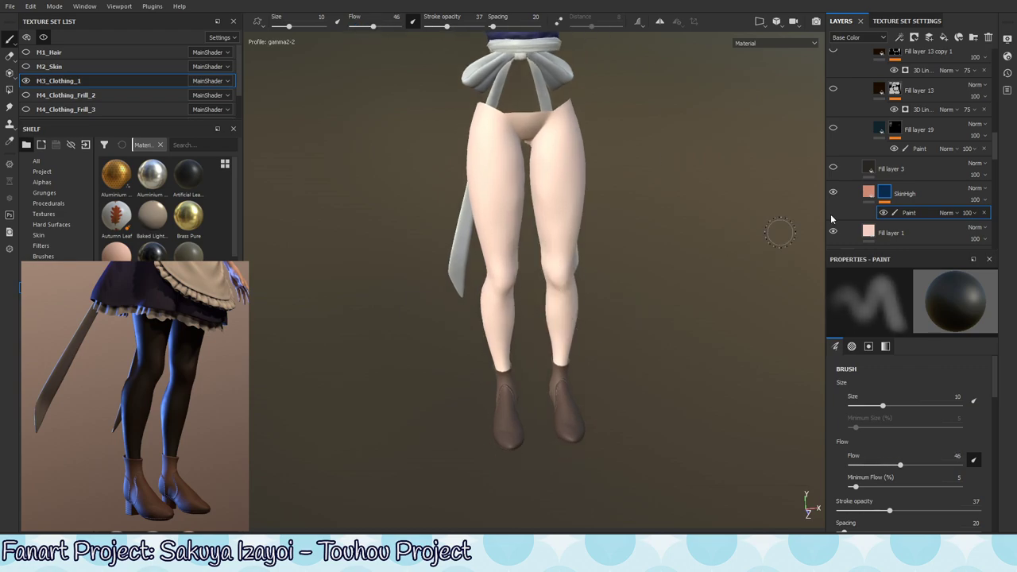
click(899, 201)
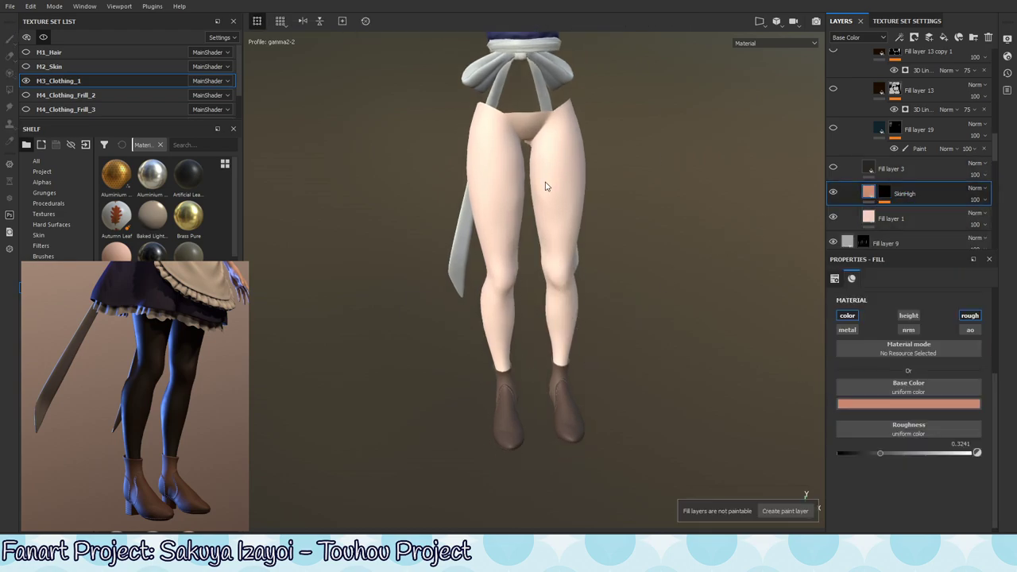
click(887, 192)
click(785, 511)
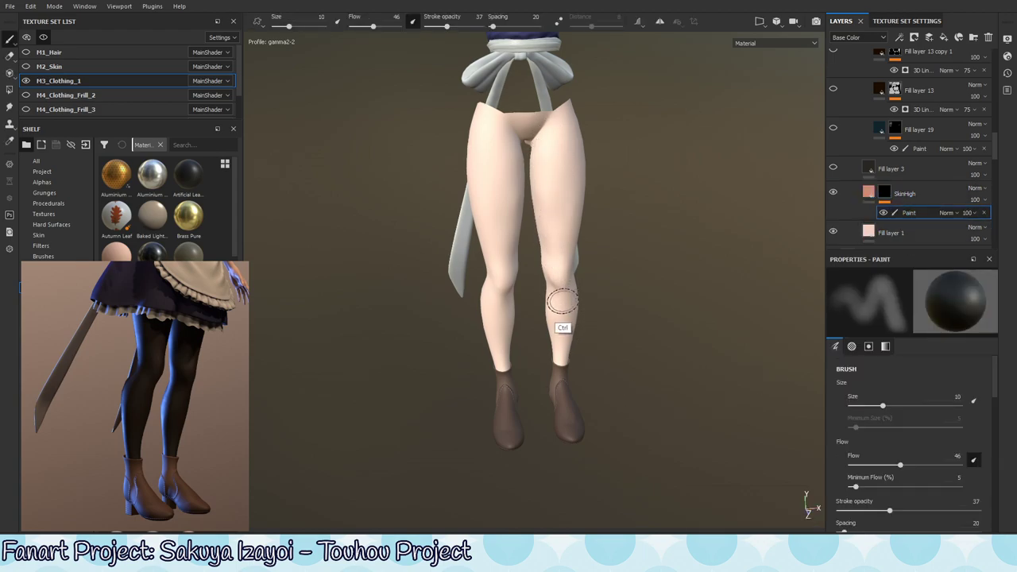
ctrl+right_drag(540, 220, 500, 182)
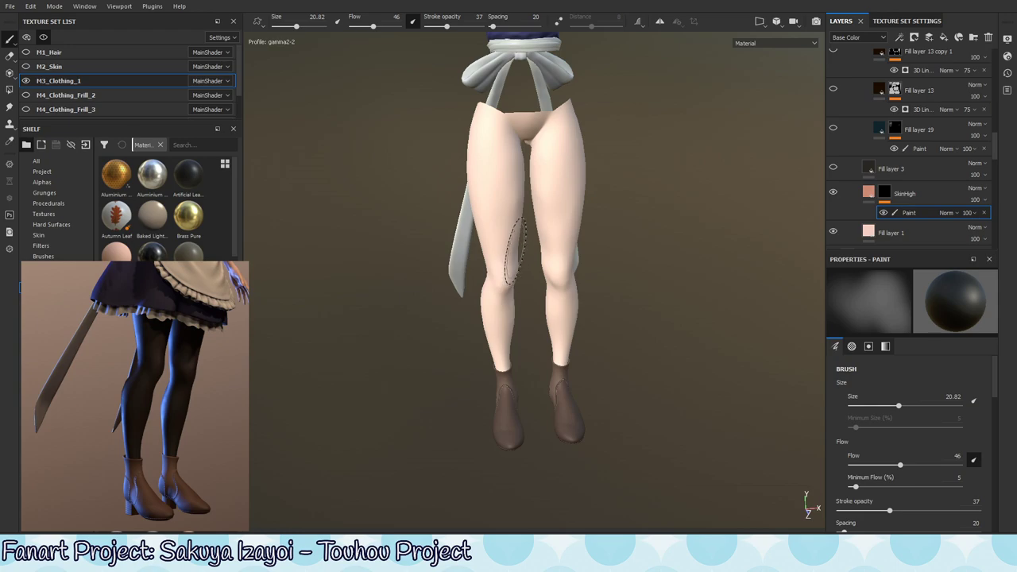
mouse_move(513, 230)
ctrl+mouse_down()
mouse_move(601, 241)
mouse_move(526, 293)
ctrl+mouse_up()
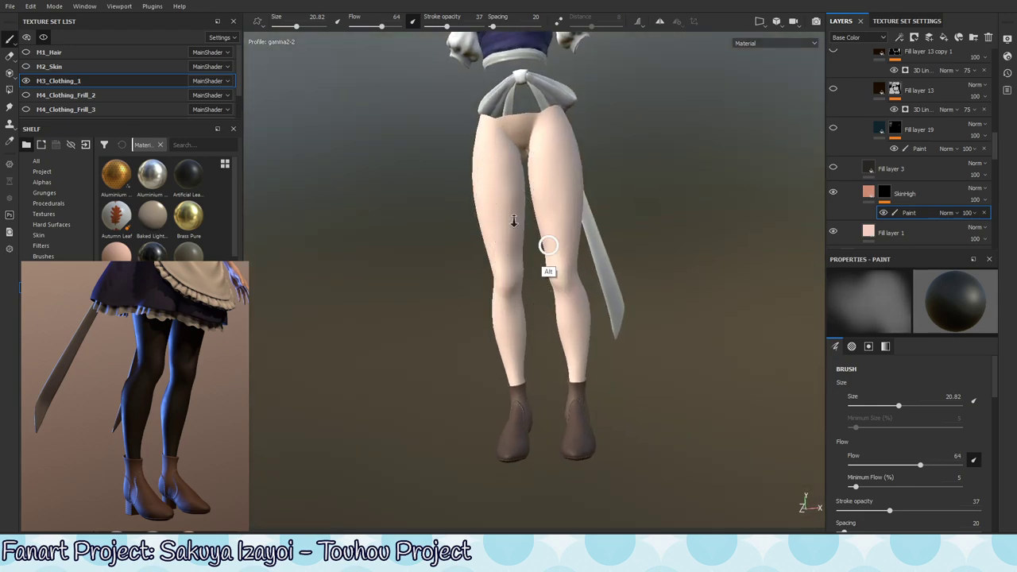
scroll(545, 268, up, 2)
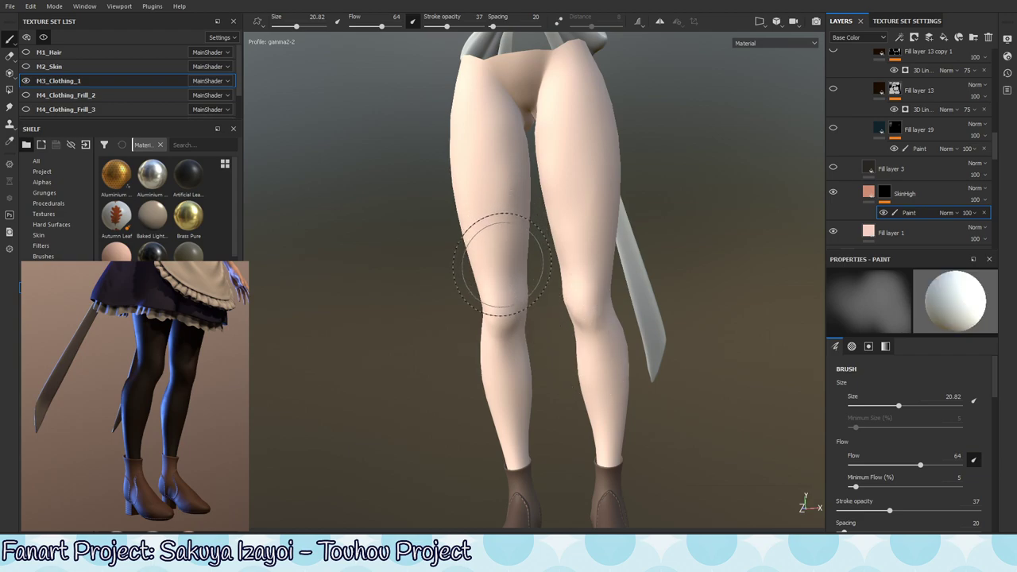
drag(477, 239, 487, 102)
Shrink the brush to about 11.17, raise flow to 88, and paint a lighter tone down the left thigh.
alt+drag(574, 330, 618, 243)
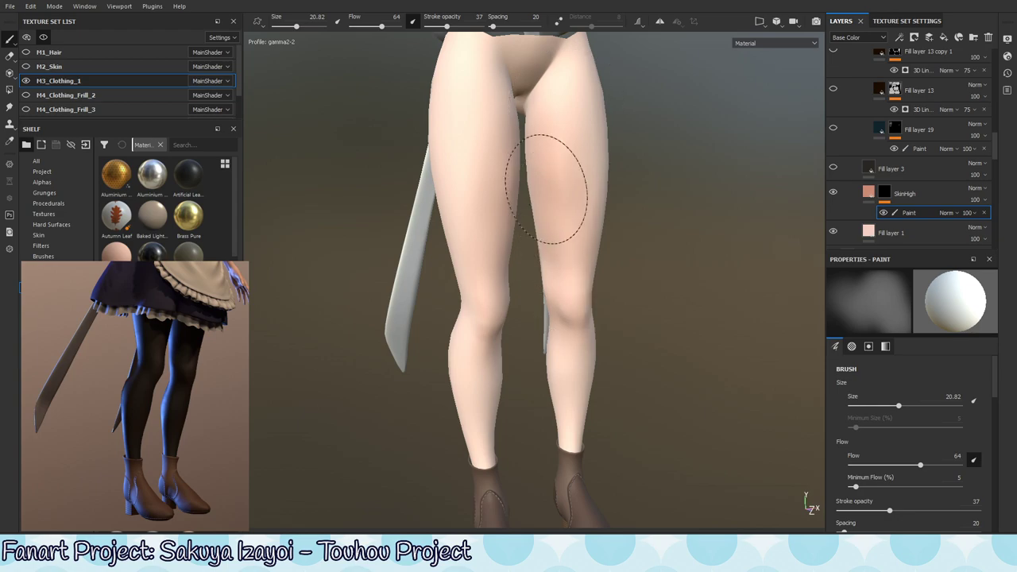
alt+middle_drag(553, 159, 545, 211)
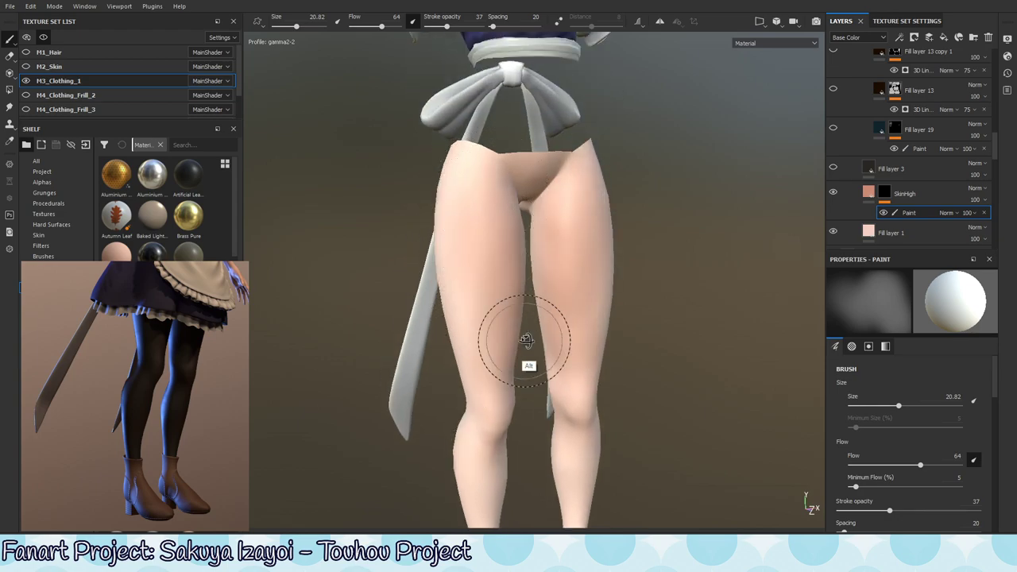
alt+drag(526, 352, 583, 293)
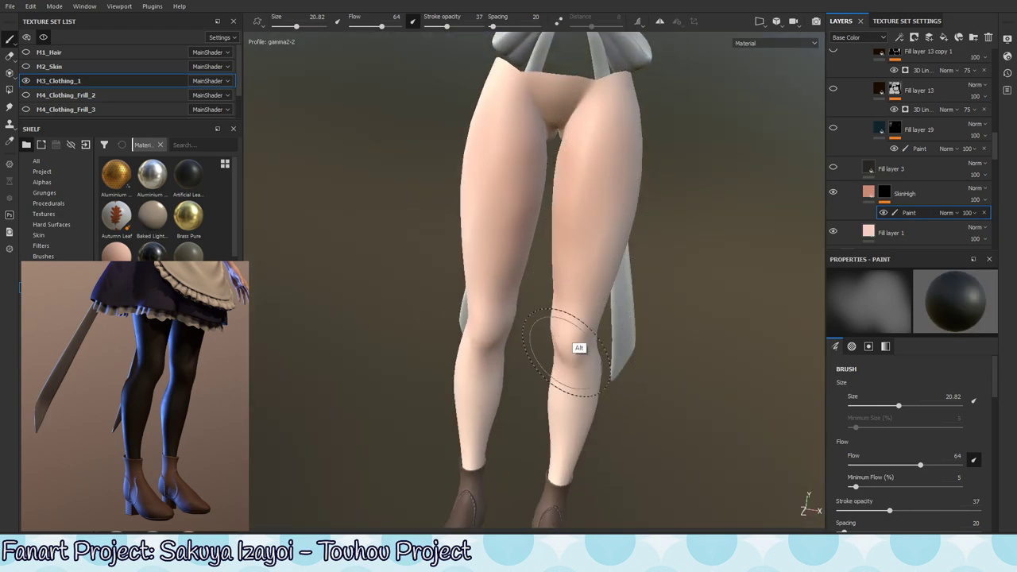
alt+middle_drag(562, 340, 602, 215)
ctrl+right_drag(602, 216, 594, 227)
alt+drag(594, 227, 604, 254)
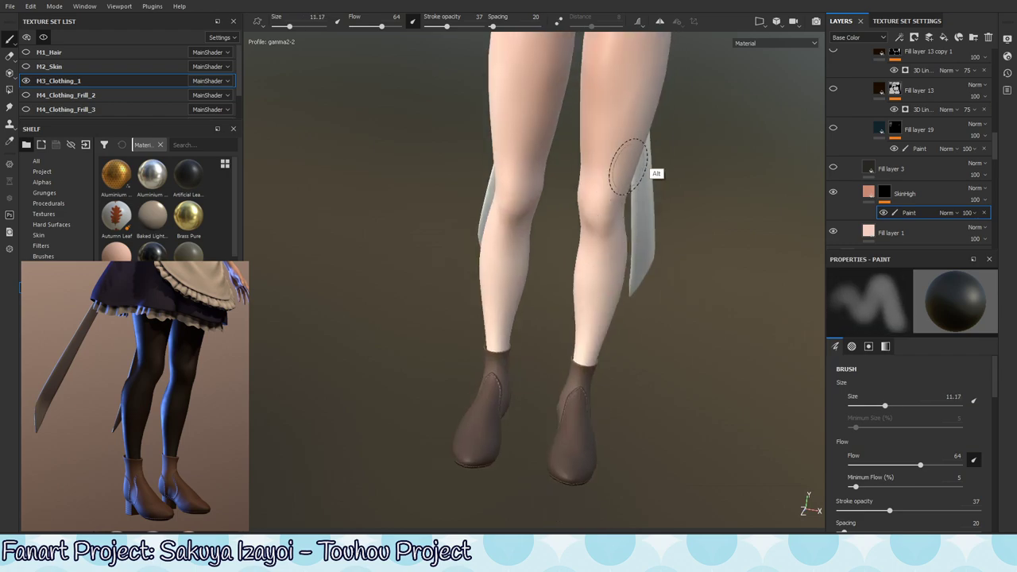
alt+middle_drag(654, 170, 567, 292)
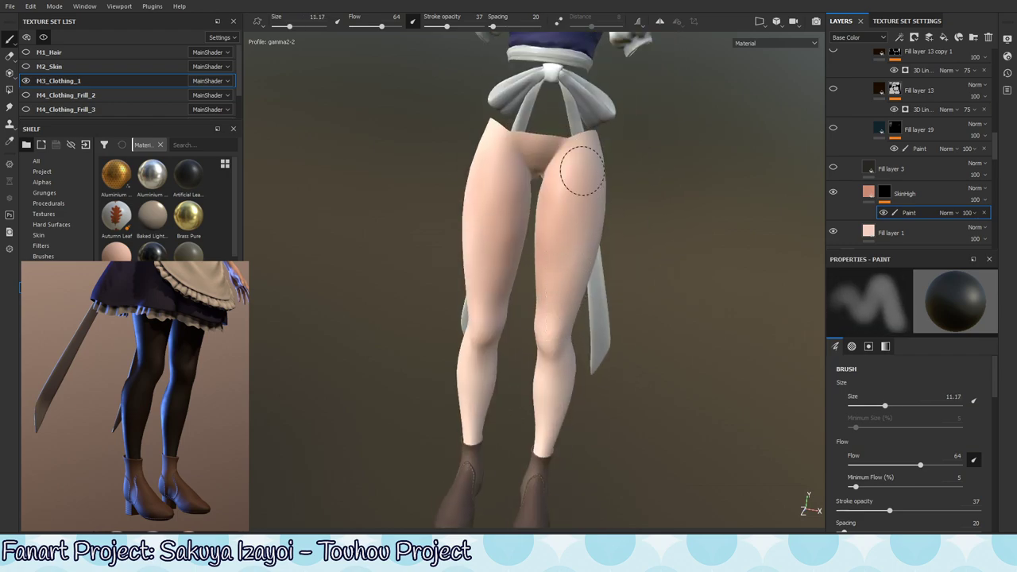
drag(381, 27, 467, 27)
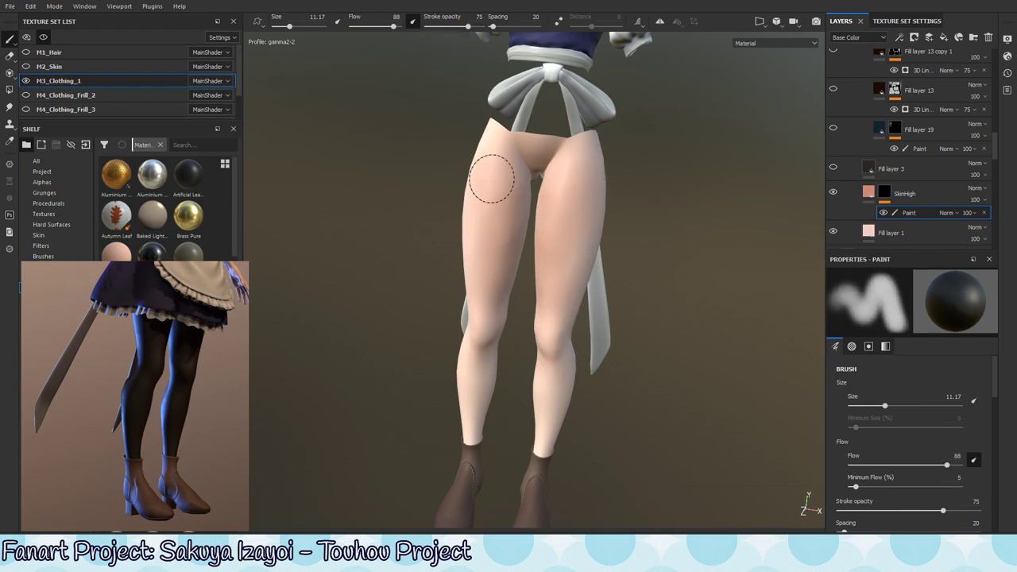
drag(483, 186, 467, 288)
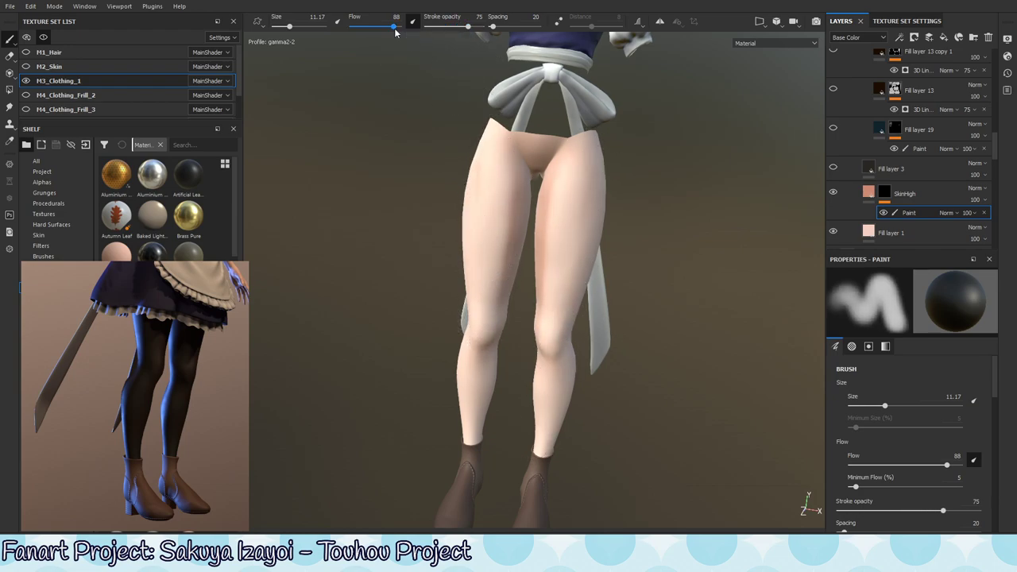
Lower brush flow to 39 and stroke opacity to about 45, then swap the colour back.
drag(393, 26, 369, 26)
drag(467, 26, 451, 26)
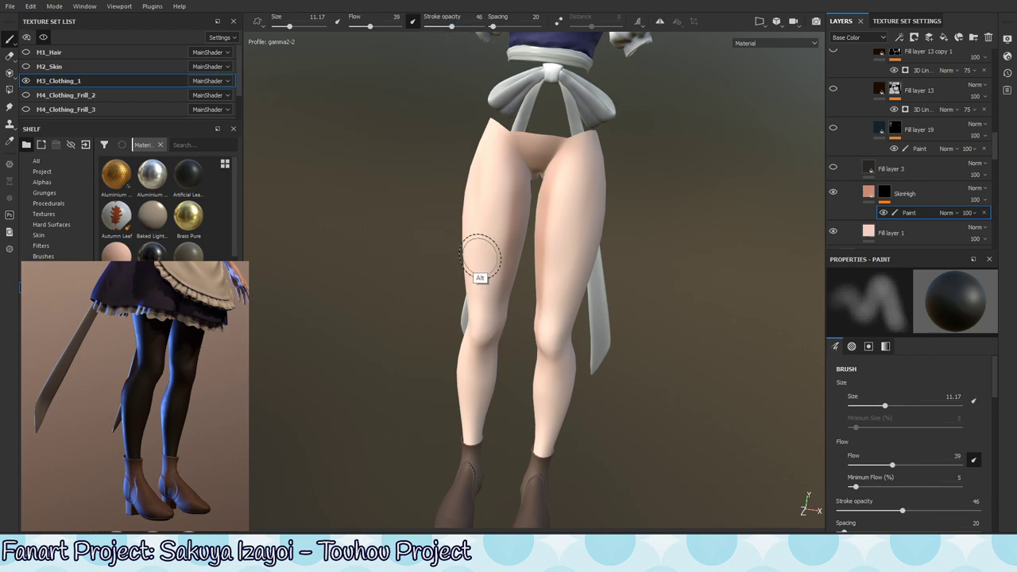
mouse_move(483, 273)
alt+mouse_down()
mouse_move(495, 193)
mouse_move(472, 294)
alt+mouse_up()
key(x)
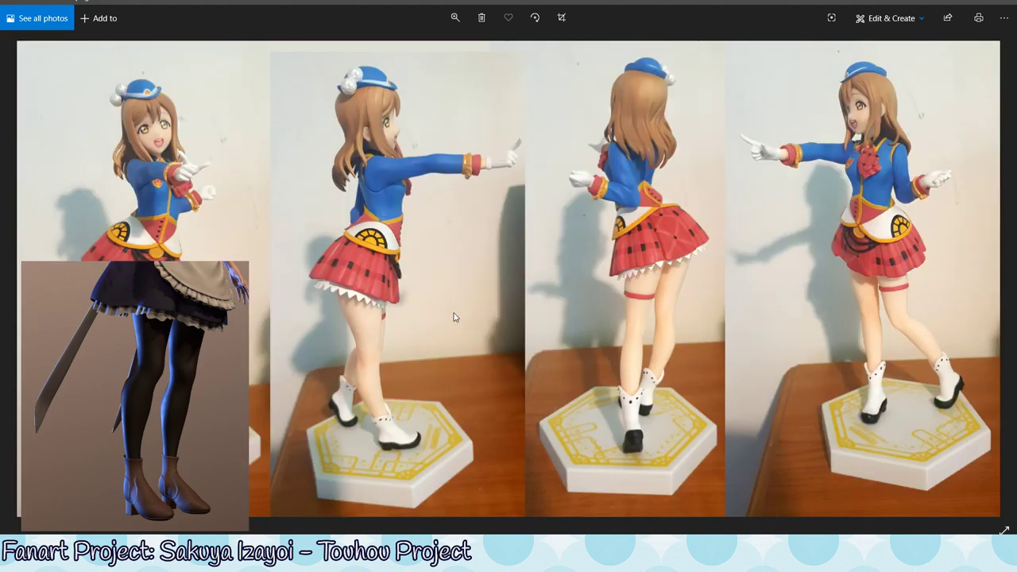
Zoom into the reference photo and pan across the figure's lower legs, boots and another figure view.
ctrl+scroll(438, 297, up, 3)
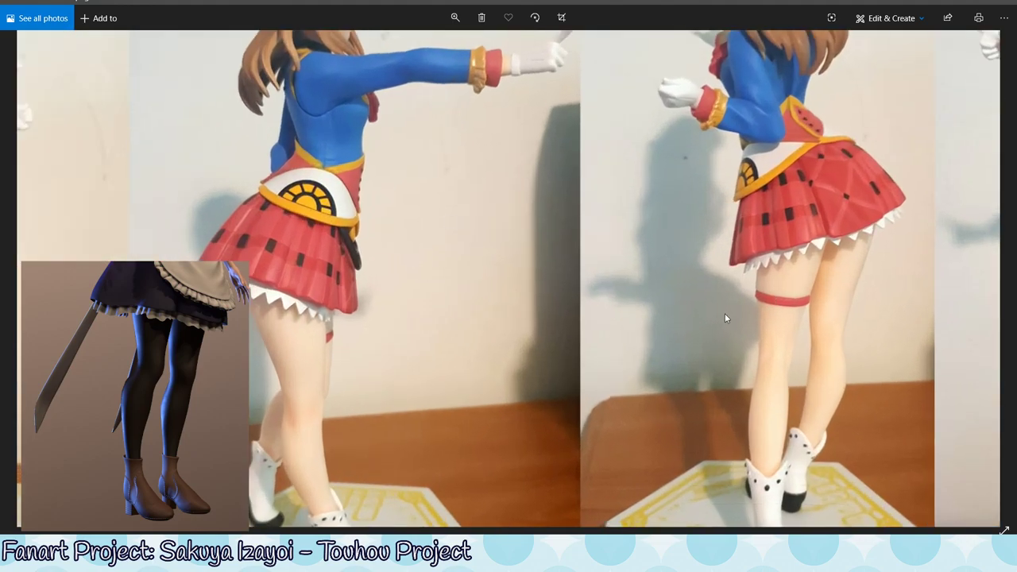
drag(725, 313, 652, 268)
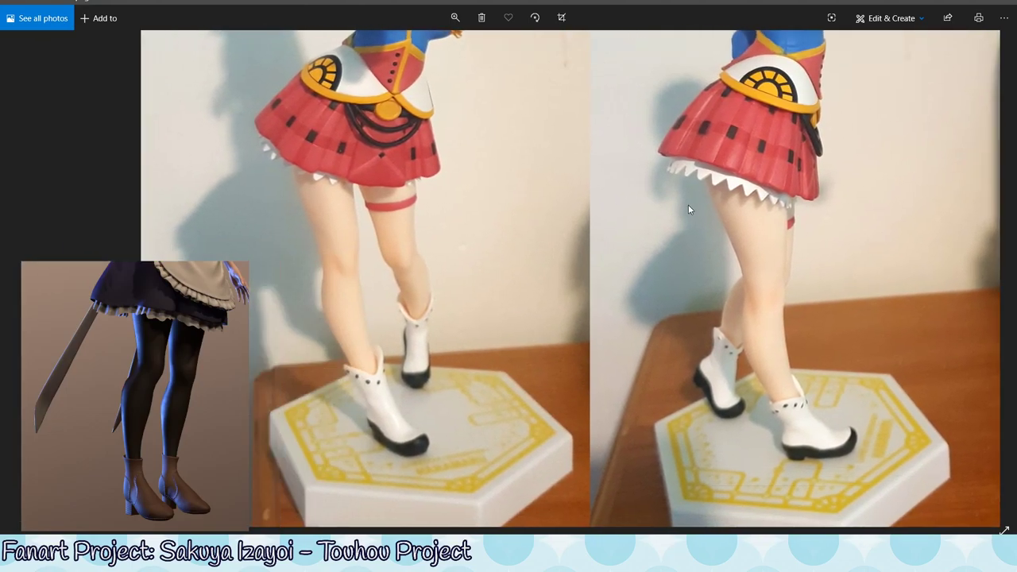
drag(688, 204, 565, 196)
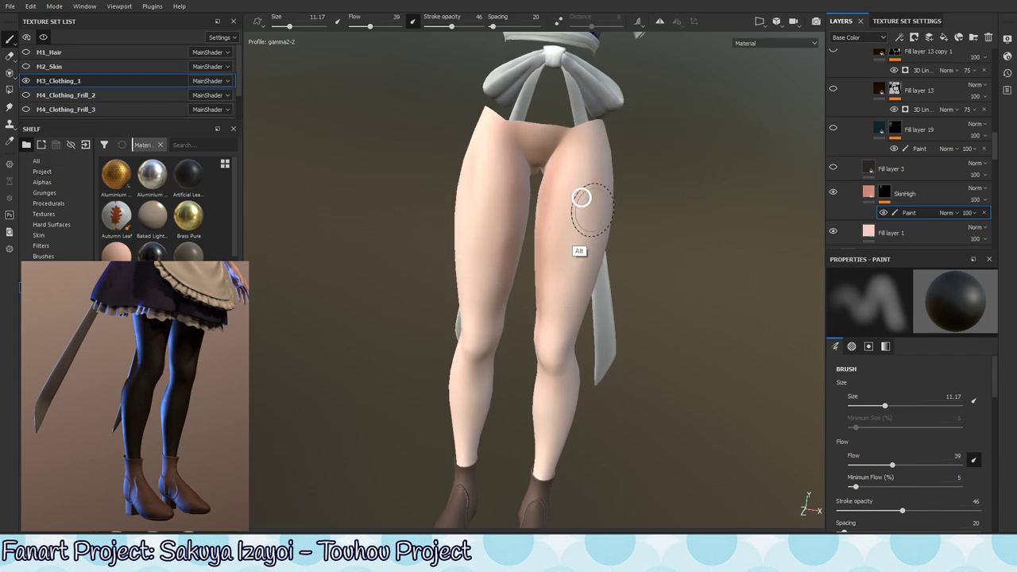
Frame the legs, hips and boots, with the viewport showing only the Base Color channel.
alt+drag(590, 211, 529, 261)
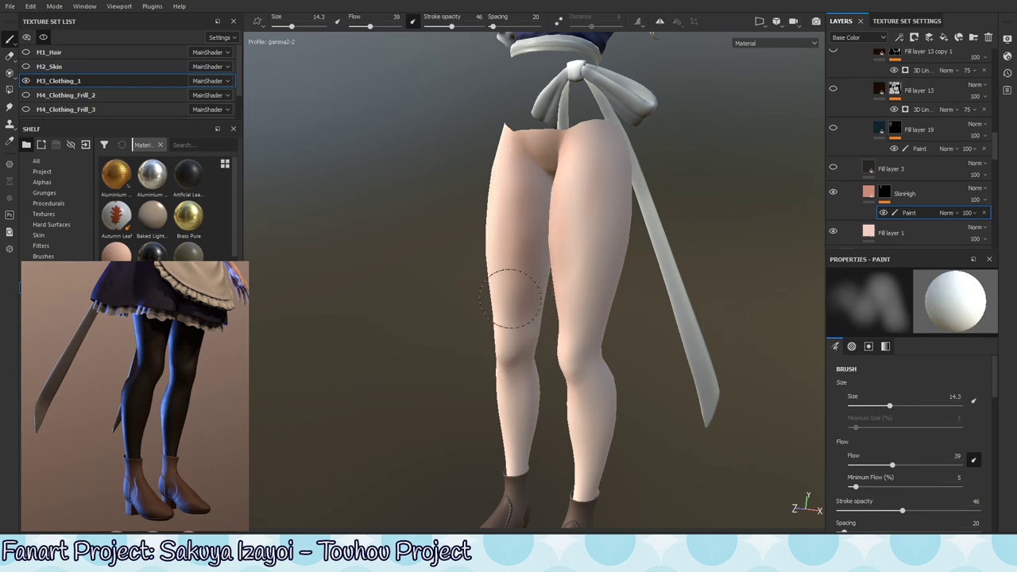
mouse_move(517, 318)
alt+mouse_down()
mouse_move(530, 322)
mouse_move(533, 308)
alt+mouse_up()
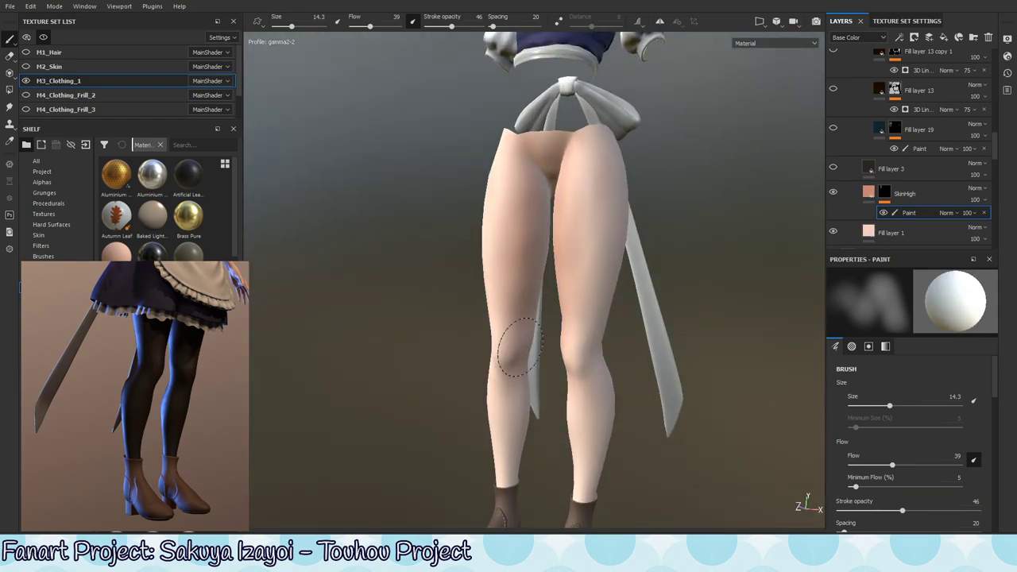
alt+middle_drag(519, 386, 561, 199)
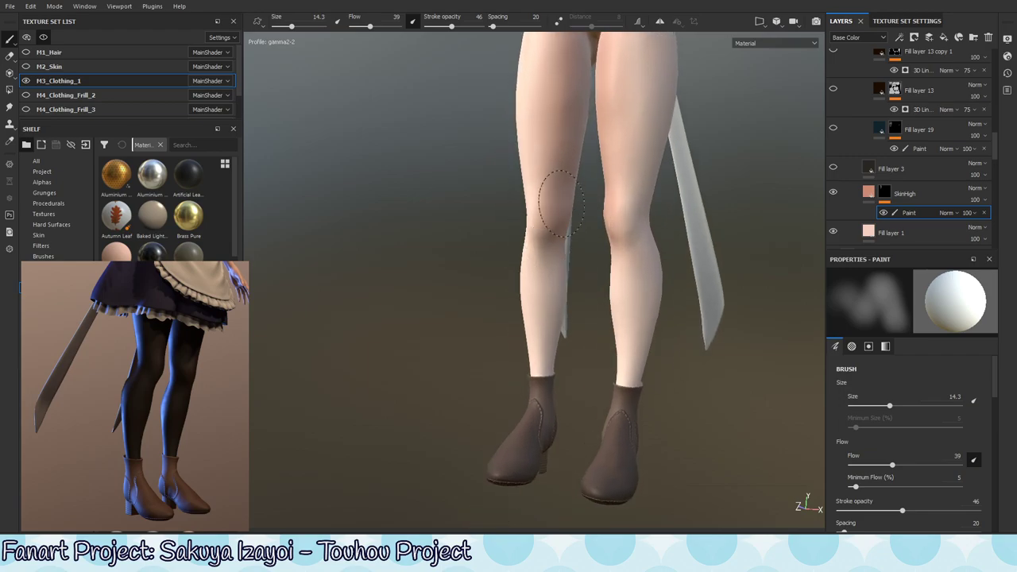
alt+right_drag(559, 255, 548, 290)
key(shift+c)
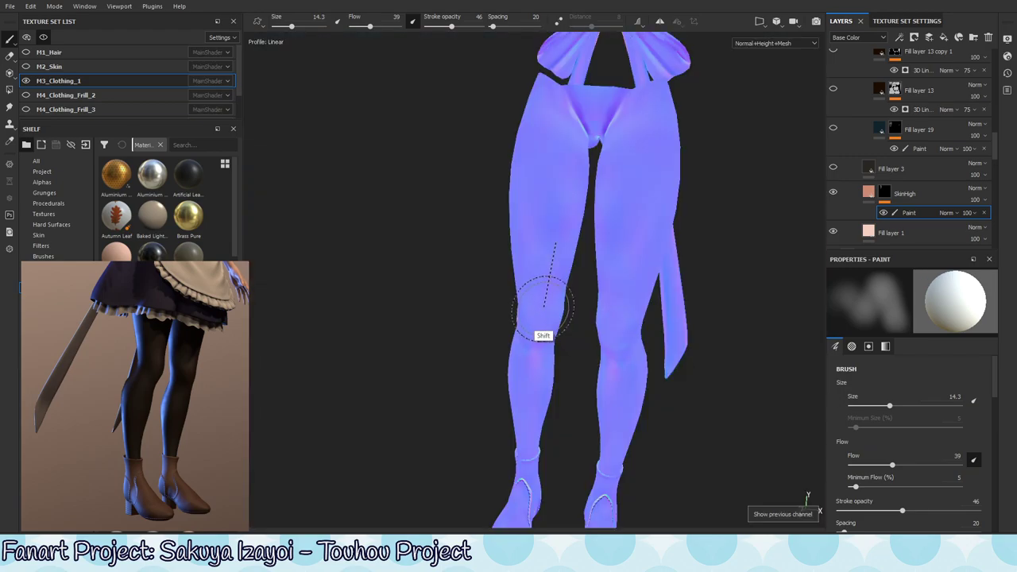
key(shift+c)
key(shift+c)
key(shift+c)
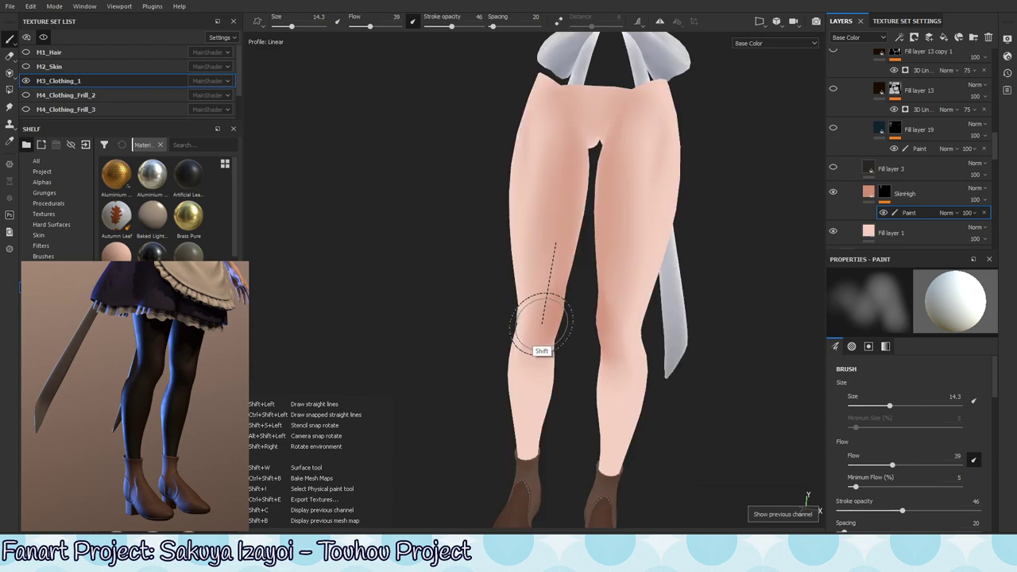
alt+drag(580, 256, 561, 295)
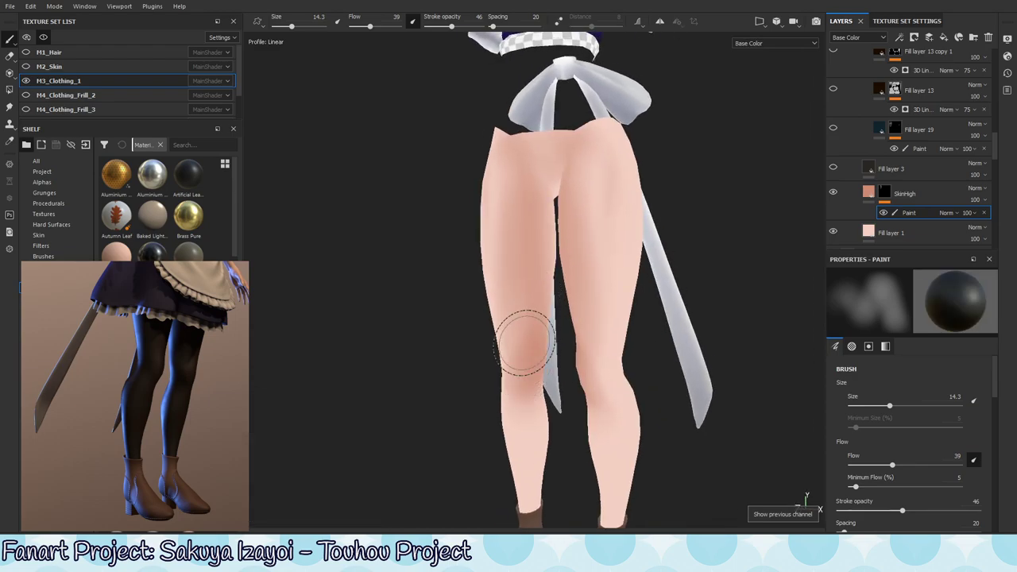
Paint light shading on the backs of the lower legs with a smaller brush, checking in material view.
key(x)
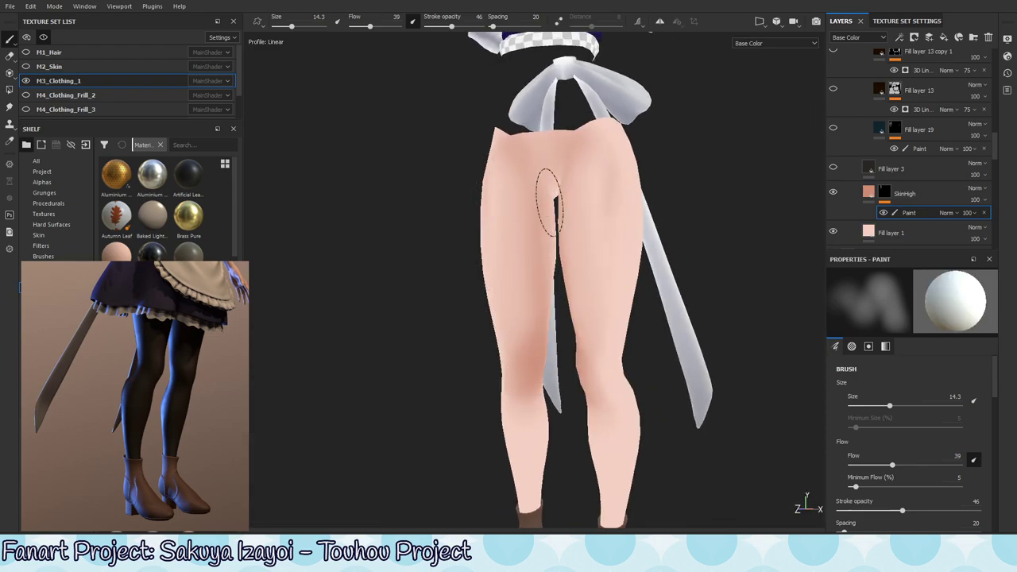
mouse_move(558, 352)
alt+mouse_down()
mouse_move(586, 318)
mouse_move(652, 332)
mouse_move(537, 271)
mouse_move(609, 154)
alt+mouse_up()
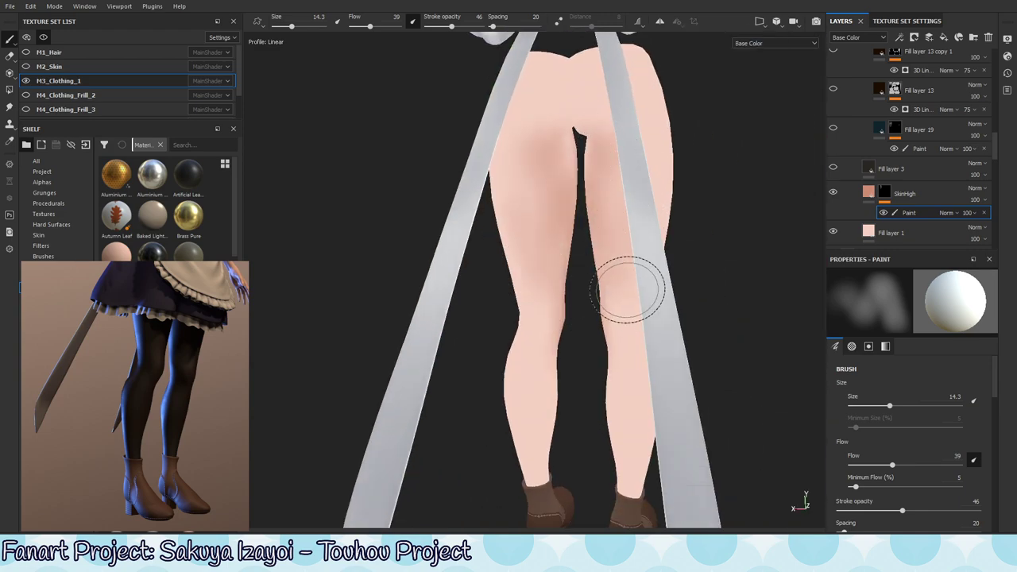
mouse_move(609, 362)
alt+mouse_down()
mouse_move(613, 272)
mouse_move(548, 198)
alt+mouse_up()
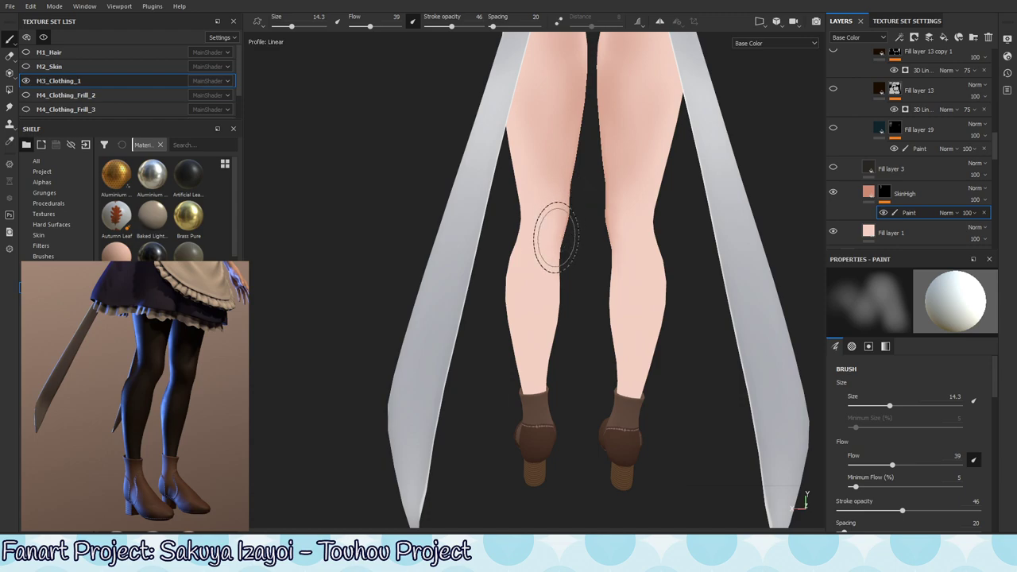
ctrl+right_drag(557, 237, 541, 238)
key(m)
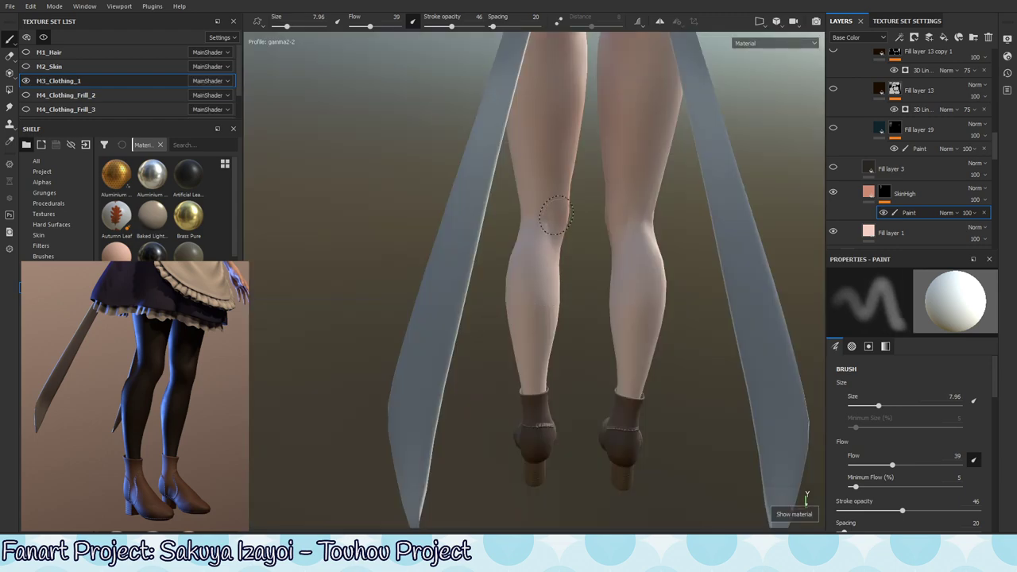
mouse_move(523, 225)
alt+mouse_down()
mouse_move(577, 270)
mouse_move(527, 234)
alt+mouse_up()
mouse_move(527, 228)
shift+right_down()
mouse_move(528, 255)
mouse_move(524, 236)
shift+right_up()
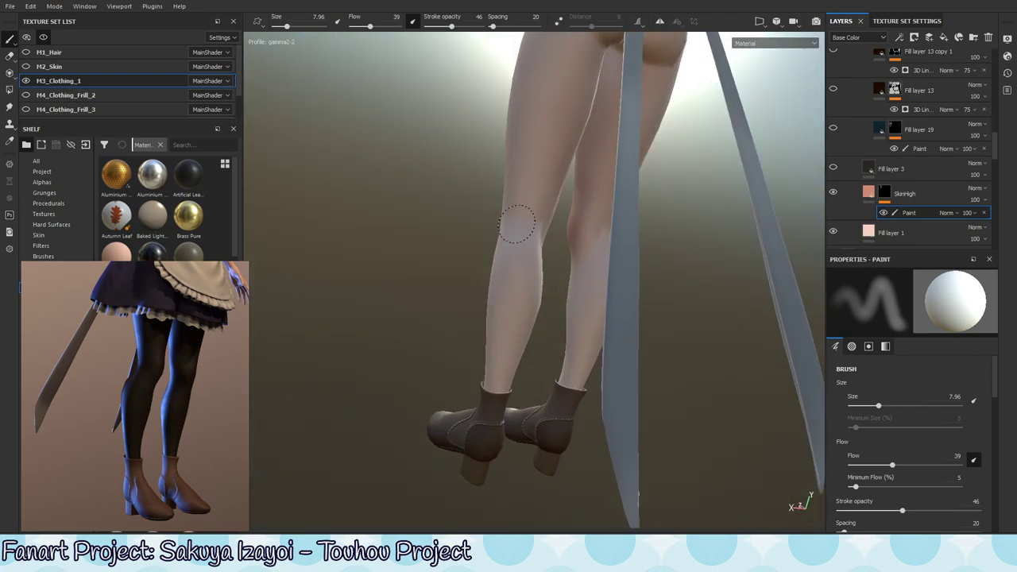
mouse_move(524, 235)
alt+mouse_down()
mouse_move(541, 233)
mouse_move(498, 199)
alt+mouse_up()
mouse_move(478, 247)
alt+mouse_down()
mouse_move(476, 262)
mouse_move(442, 194)
alt+mouse_up()
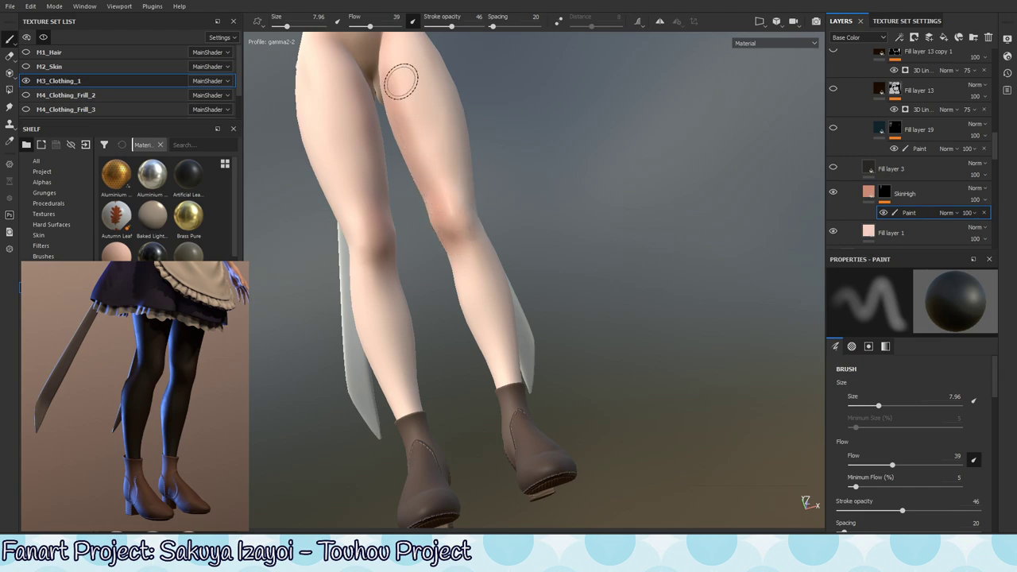
mouse_move(458, 218)
alt+mouse_down()
mouse_move(477, 302)
mouse_move(468, 166)
mouse_move(465, 178)
alt+mouse_up()
ctrl+right_drag(466, 178, 476, 177)
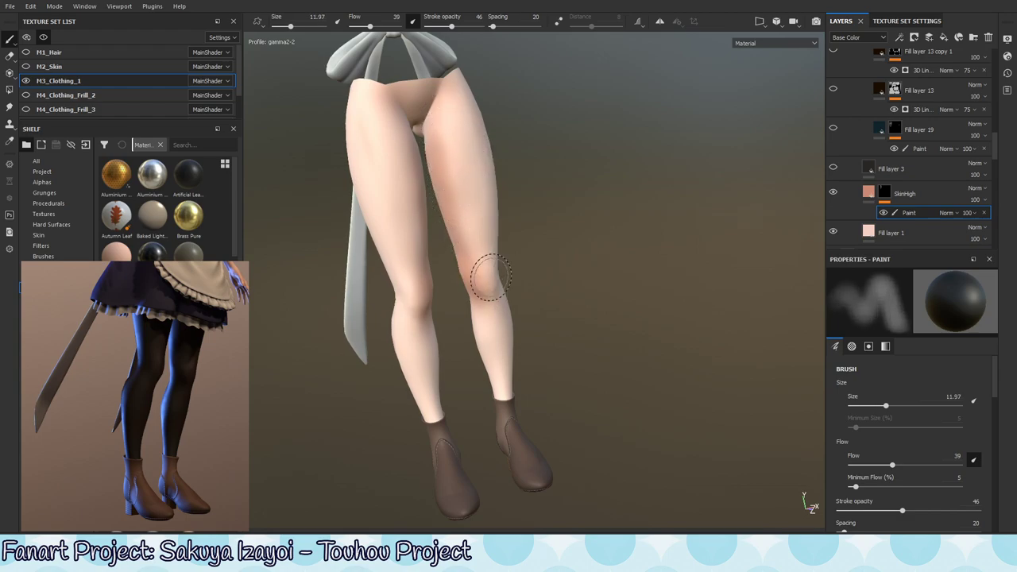
Paint dark shading on the calves and behind the knees from low side and rear angles.
mouse_move(482, 279)
alt+mouse_down()
mouse_move(477, 220)
mouse_move(524, 284)
alt+mouse_up()
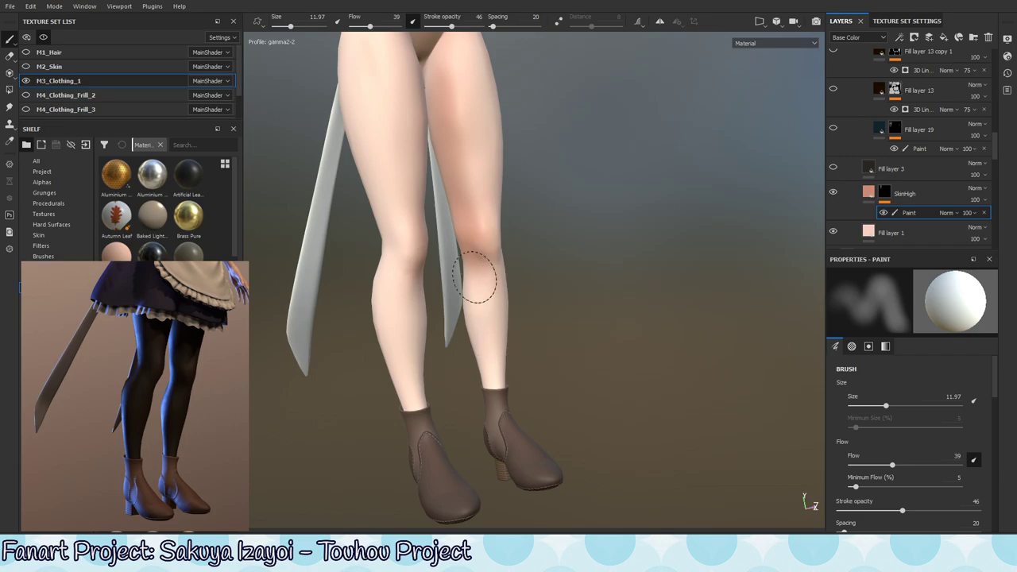
mouse_move(498, 388)
alt+mouse_down()
mouse_move(479, 302)
mouse_move(484, 274)
mouse_move(559, 256)
mouse_move(574, 265)
alt+mouse_up()
mouse_move(656, 245)
alt+right_down()
mouse_move(696, 218)
mouse_move(574, 305)
mouse_move(579, 229)
alt+right_up()
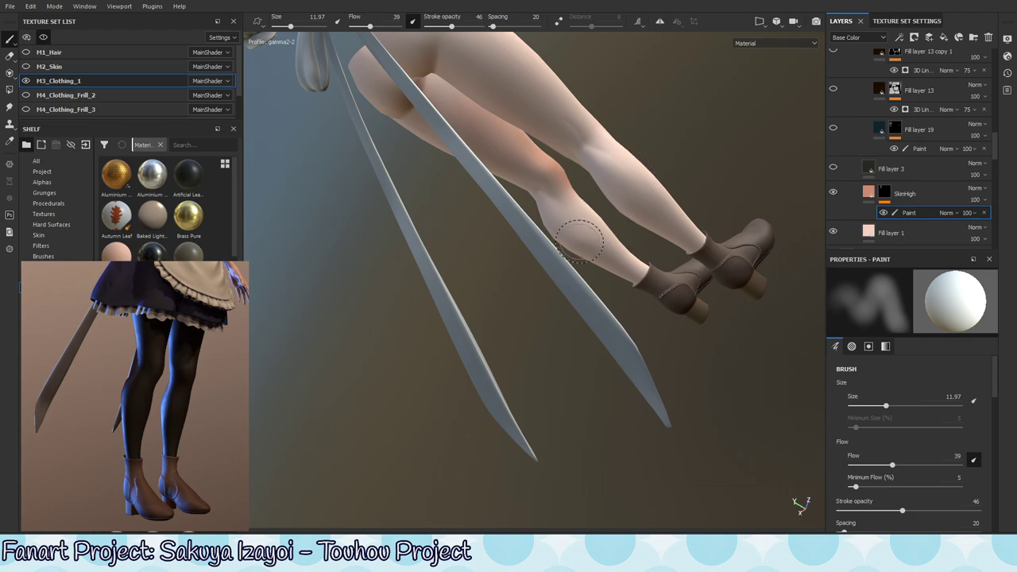
alt+drag(580, 238, 585, 268)
alt+right_drag(685, 204, 663, 226)
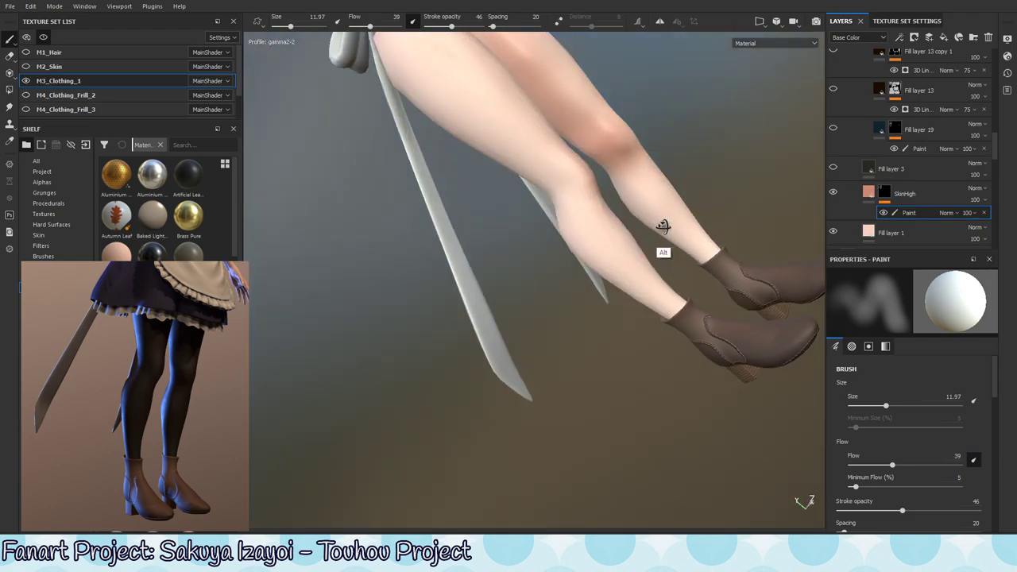
mouse_move(663, 226)
alt+mouse_down()
mouse_move(681, 220)
mouse_move(647, 216)
mouse_move(565, 243)
mouse_move(586, 219)
alt+mouse_up()
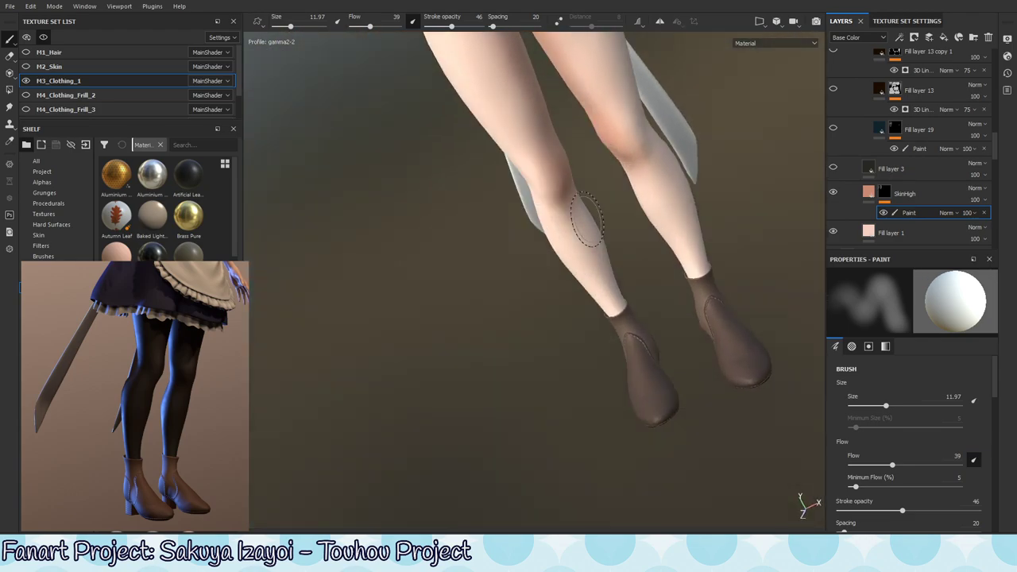
key(x)
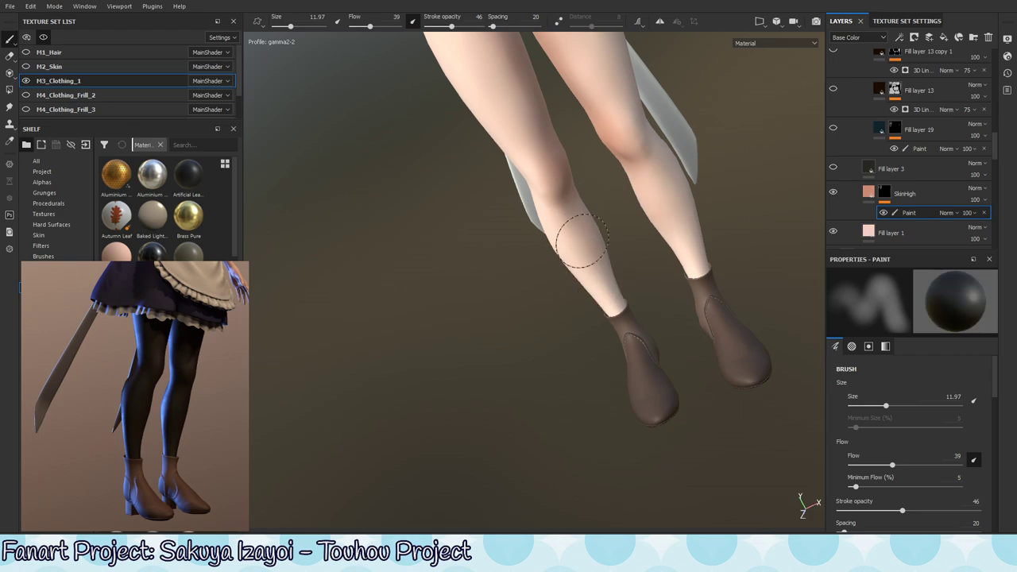
mouse_move(605, 321)
alt+mouse_down()
mouse_move(572, 272)
mouse_move(566, 229)
alt+mouse_up()
key(x)
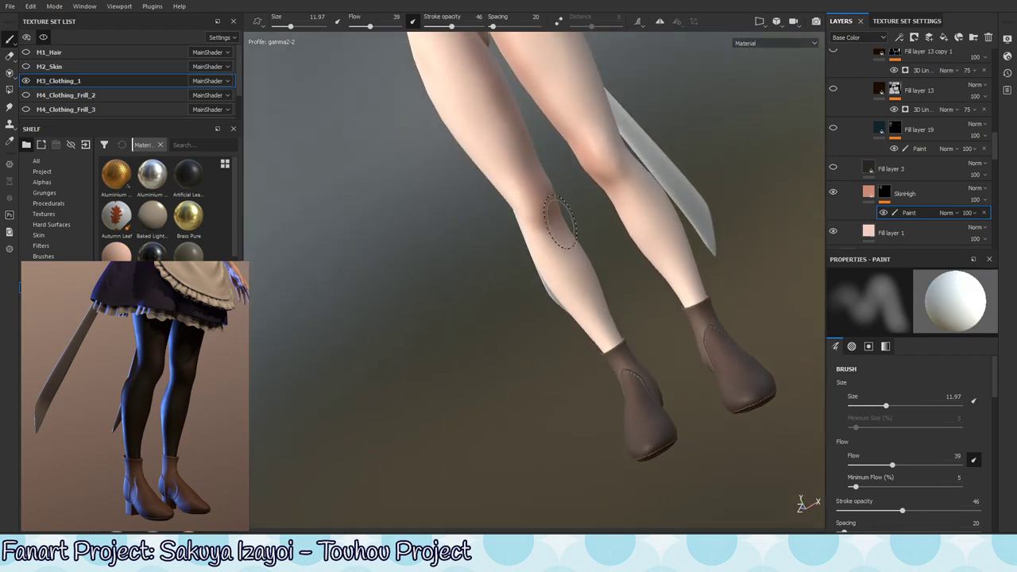
key(x)
key(x)
mouse_move(545, 273)
alt+mouse_down()
mouse_move(593, 289)
mouse_move(538, 200)
alt+mouse_up()
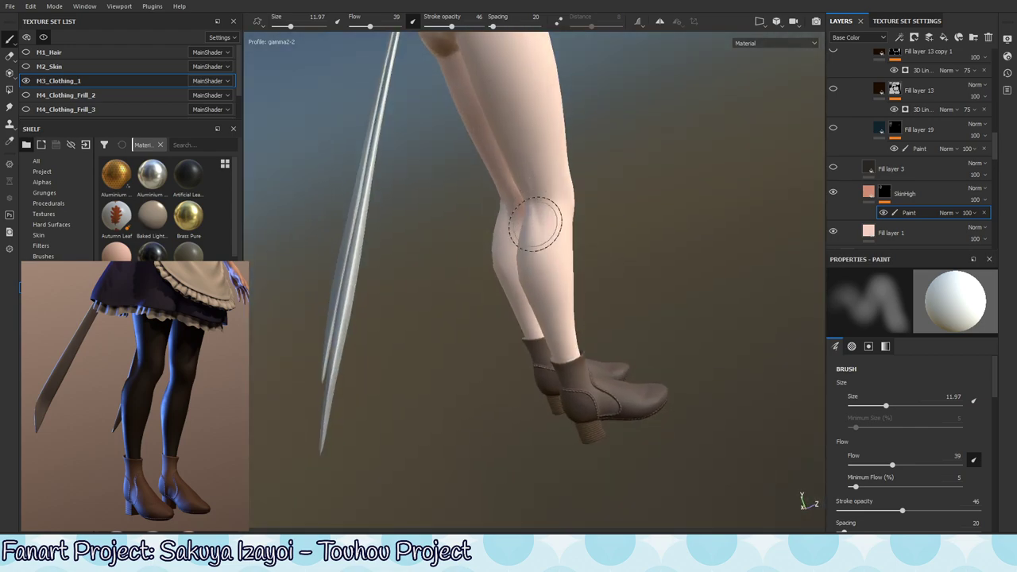
key(x)
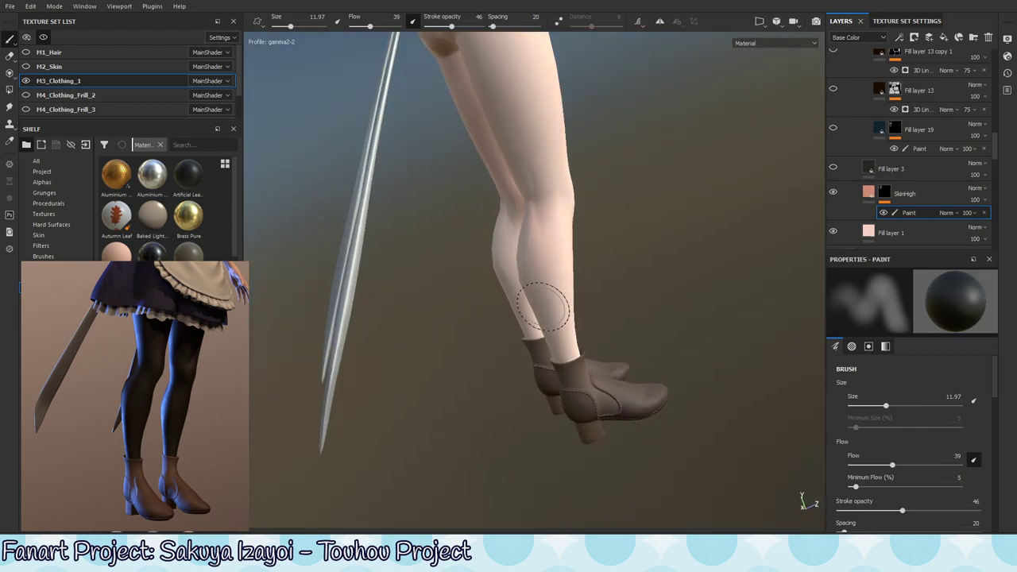
mouse_move(540, 227)
alt+mouse_down()
mouse_move(512, 244)
mouse_move(527, 186)
mouse_move(491, 172)
mouse_move(504, 220)
mouse_move(499, 244)
alt+mouse_up()
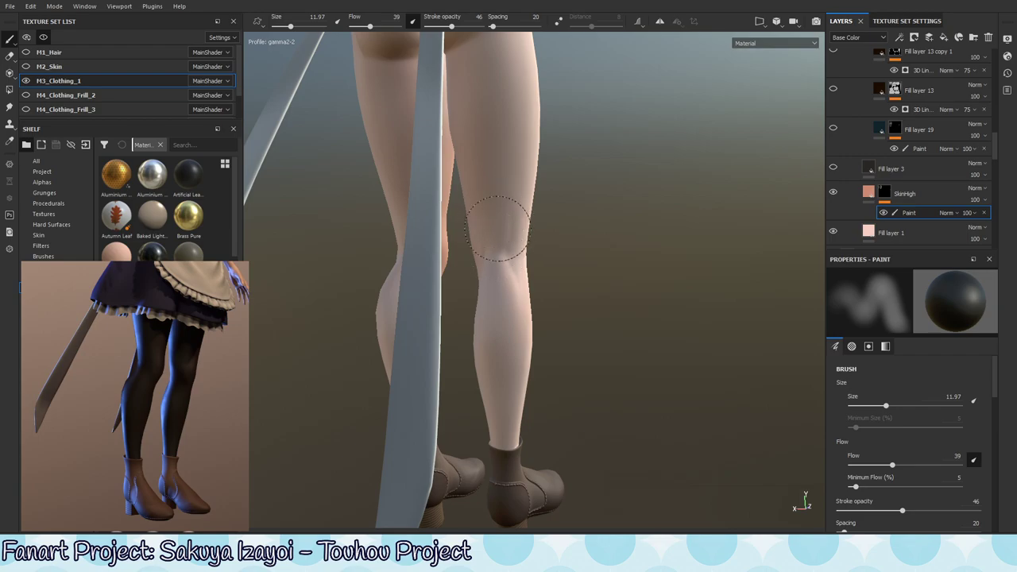
mouse_move(518, 321)
alt+mouse_down()
mouse_move(538, 284)
mouse_move(485, 280)
mouse_move(574, 286)
alt+mouse_up()
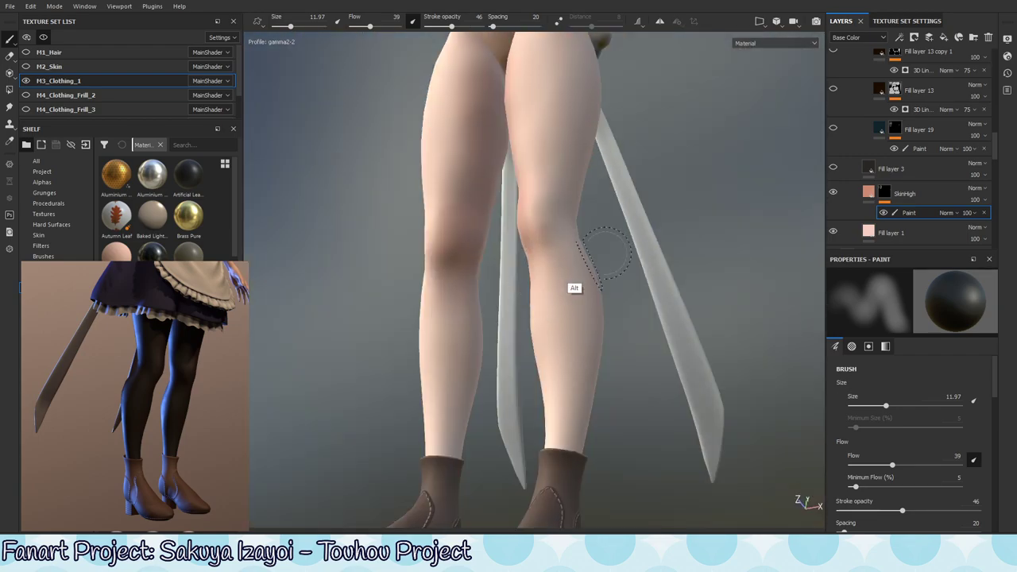
key(x)
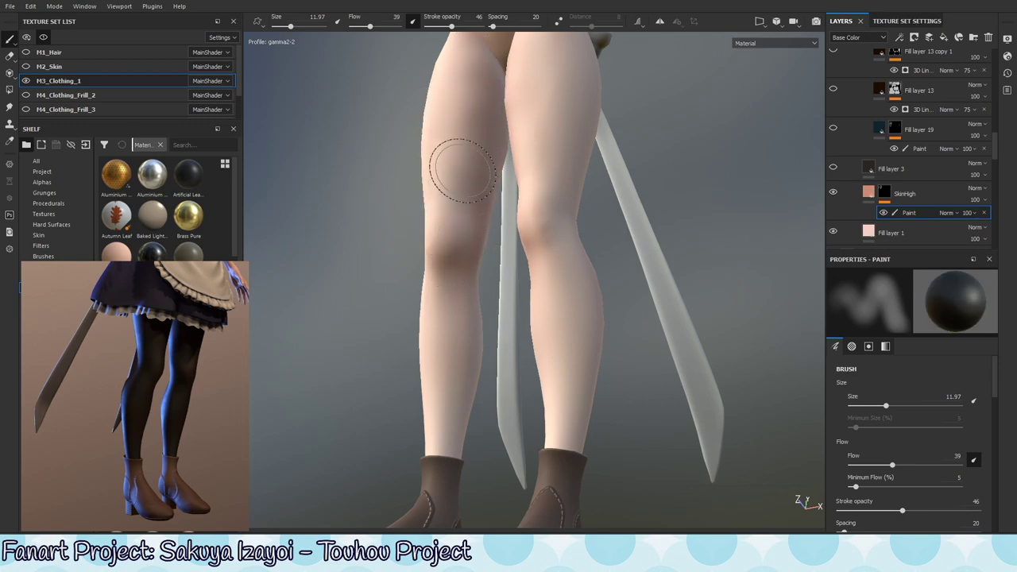
Enlarge the brush to 41.22 with flow 21 and paint light thigh shading in Base Color view.
ctrl+right_drag(459, 143, 457, 139)
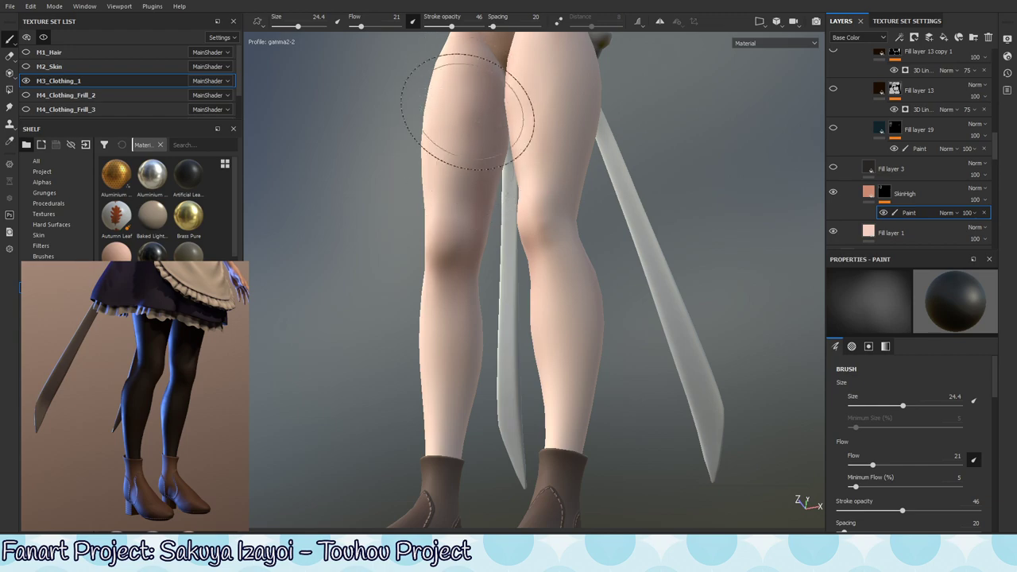
key(x)
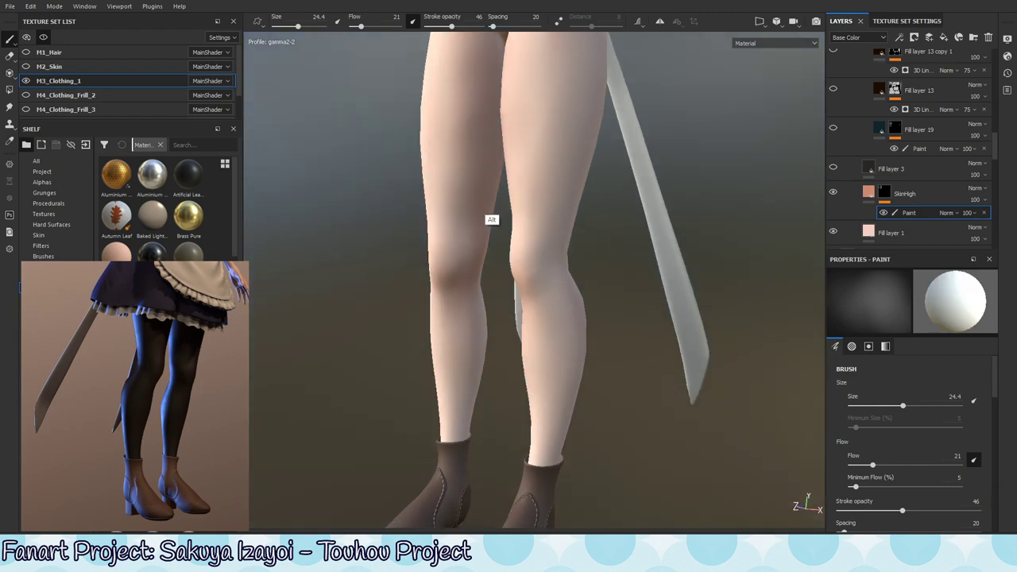
key(c)
mouse_move(549, 334)
alt+mouse_down()
mouse_move(533, 393)
mouse_move(556, 278)
alt+mouse_up()
Compare the rosy upper-thigh stroke on and off, keep it, and raise brush flow to 34.
ctrl+right_drag(556, 277, 544, 211)
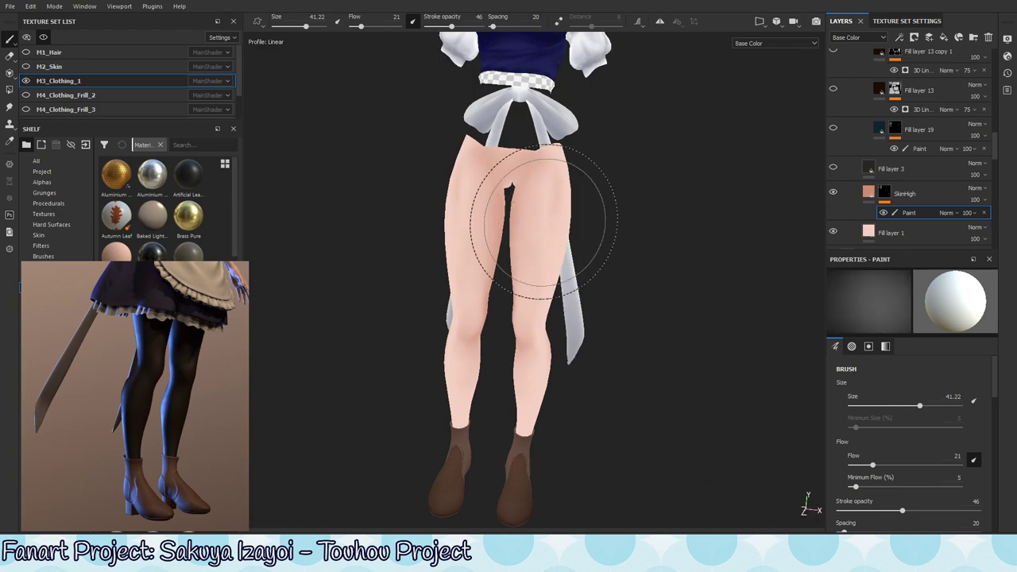
alt+drag(567, 204, 564, 159)
key(ctrl+y)
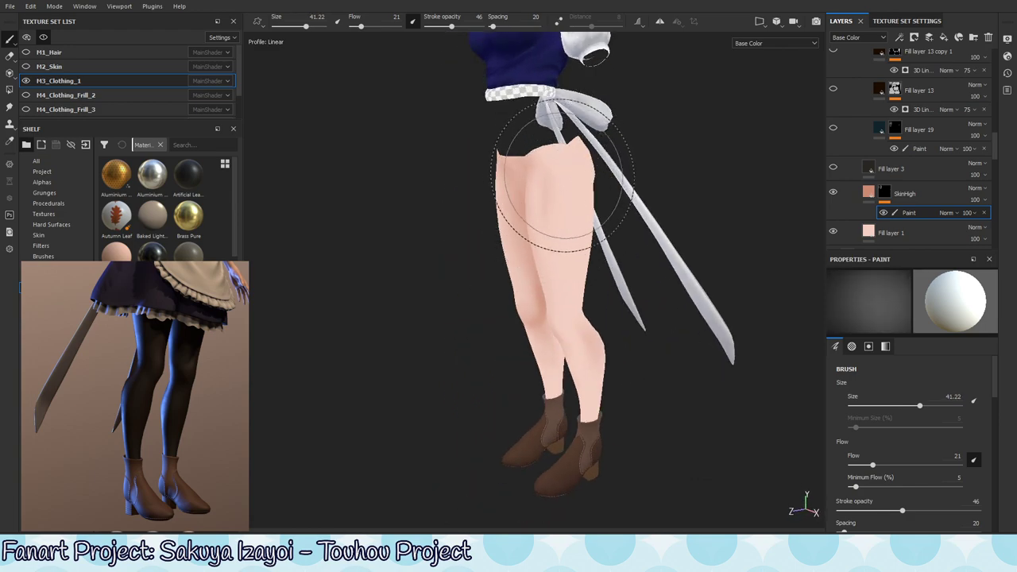
key(ctrl+z)
key(ctrl+y)
key(ctrl+z)
key(ctrl+y)
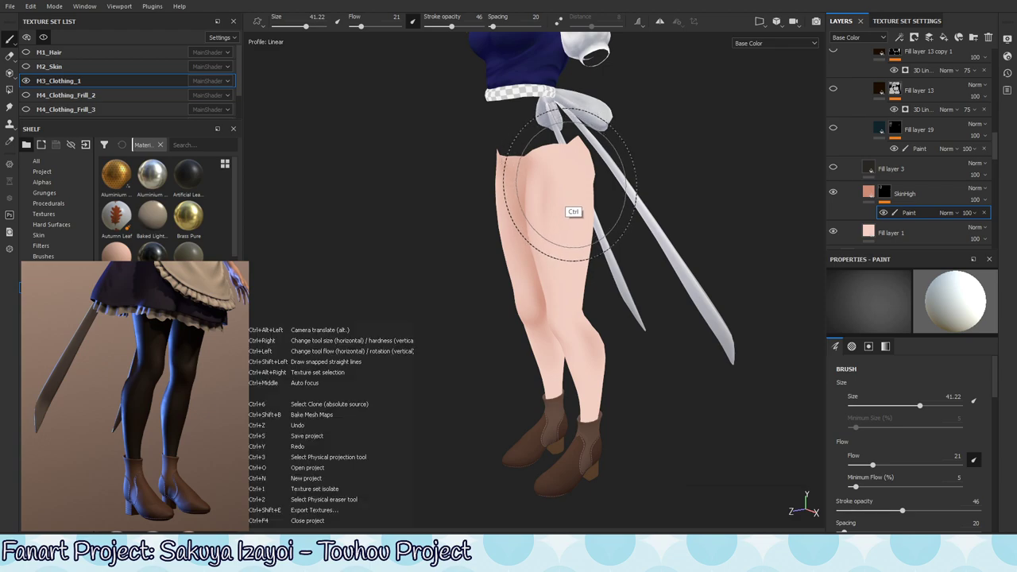
ctrl+right_drag(571, 190, 578, 135)
key(ctrl+z)
key(ctrl+y)
key(ctrl+z)
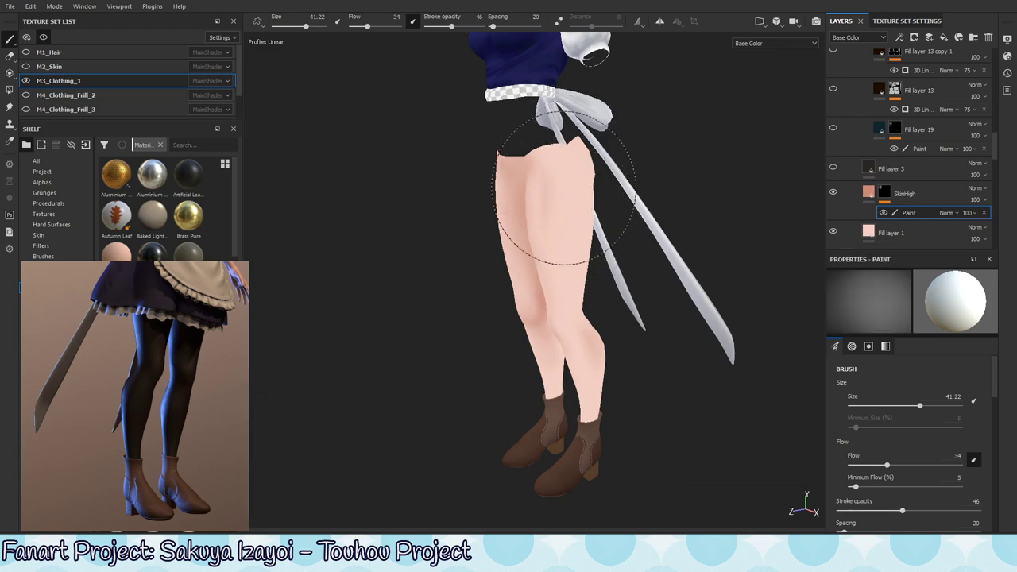
mouse_move(601, 262)
alt+mouse_down()
mouse_move(595, 230)
mouse_move(513, 151)
alt+mouse_up()
key(ctrl+y)
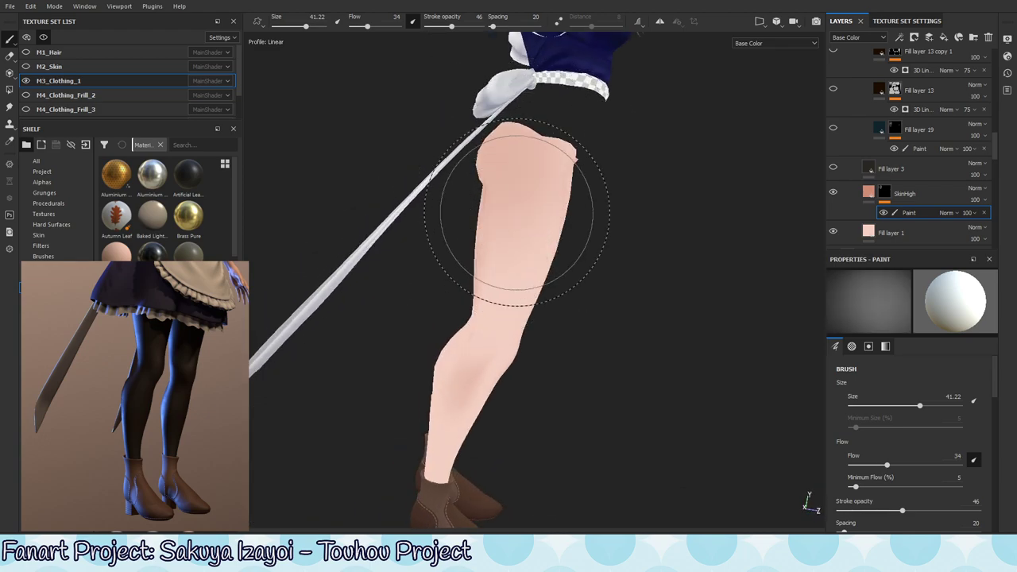
Shade the lower legs down to the boots, resizing the brush between about 24 and 53.
mouse_move(543, 342)
alt+mouse_down()
mouse_move(562, 241)
mouse_move(509, 195)
mouse_move(568, 215)
mouse_move(528, 149)
alt+mouse_up()
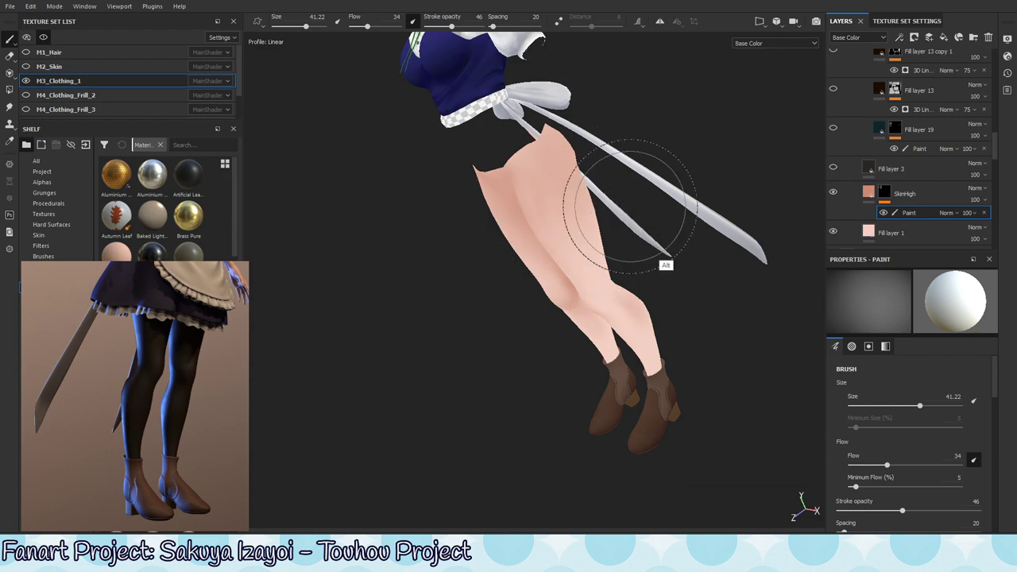
alt+drag(636, 227, 601, 216)
alt+drag(608, 289, 749, 215)
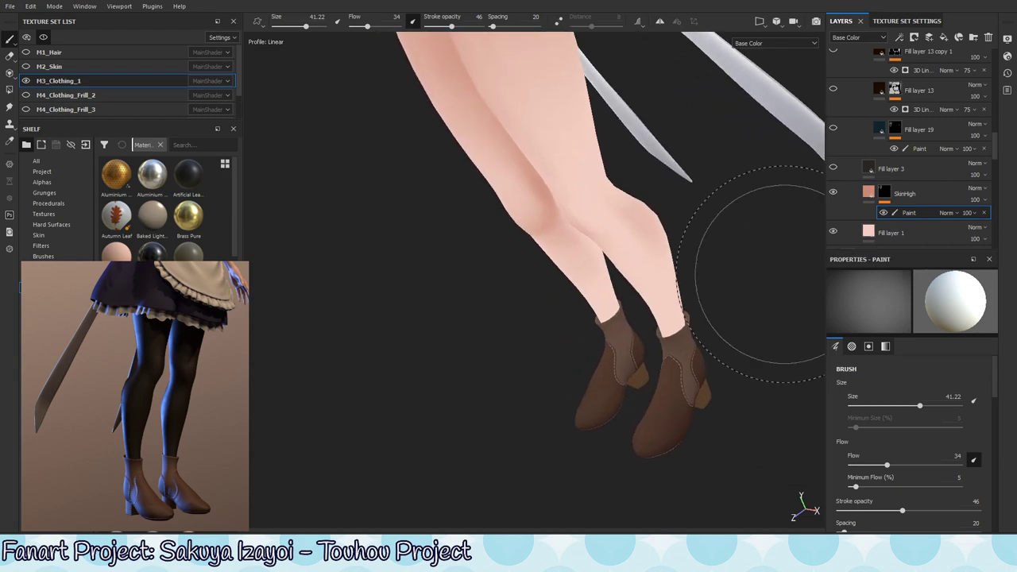
mouse_move(638, 368)
alt+right_down()
mouse_move(601, 261)
mouse_move(572, 262)
alt+right_up()
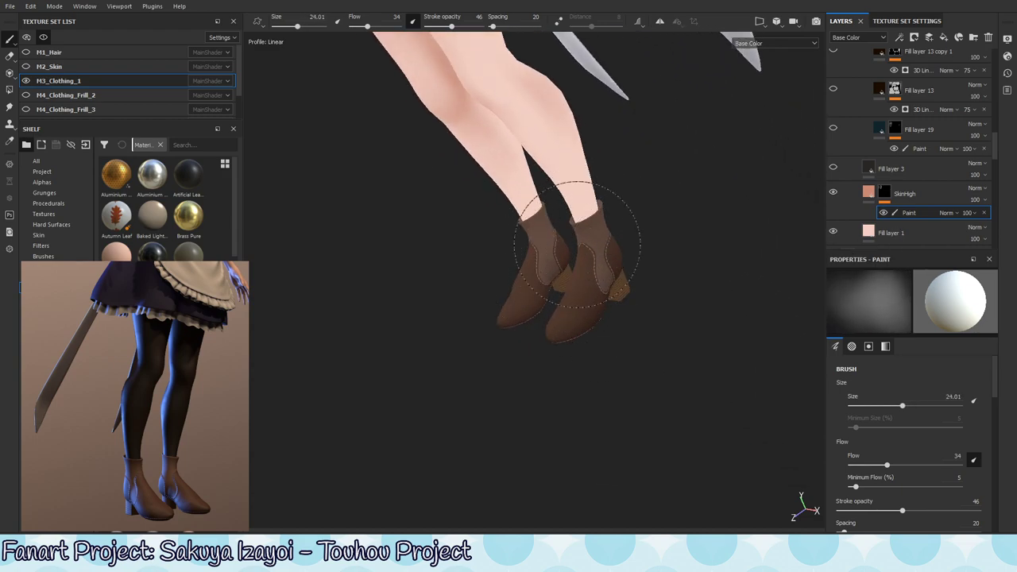
mouse_move(592, 183)
alt+mouse_down()
mouse_move(636, 205)
mouse_move(488, 238)
mouse_move(580, 215)
mouse_move(453, 216)
mouse_move(495, 246)
mouse_move(513, 226)
alt+mouse_up()
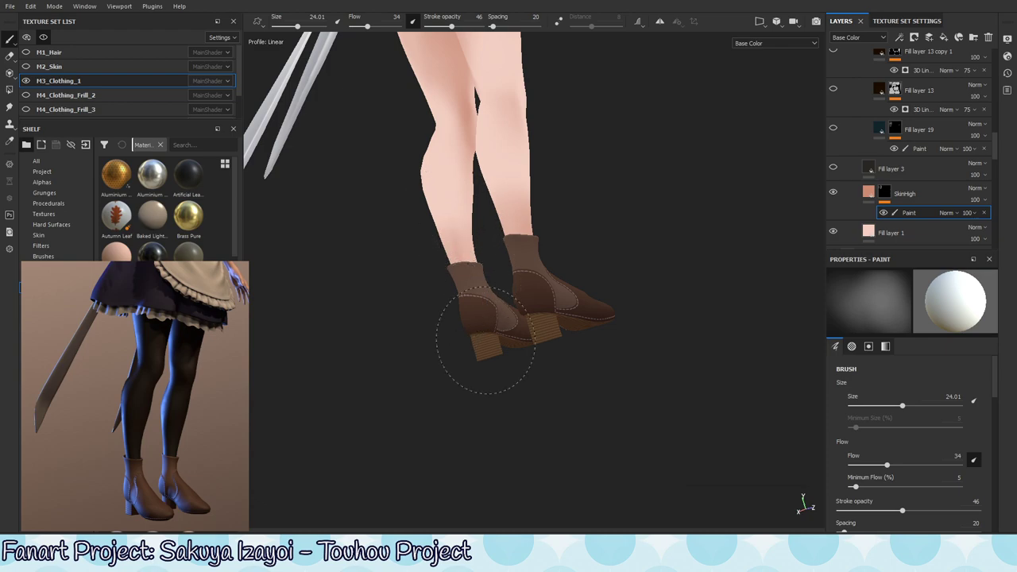
ctrl+right_drag(485, 342, 513, 246)
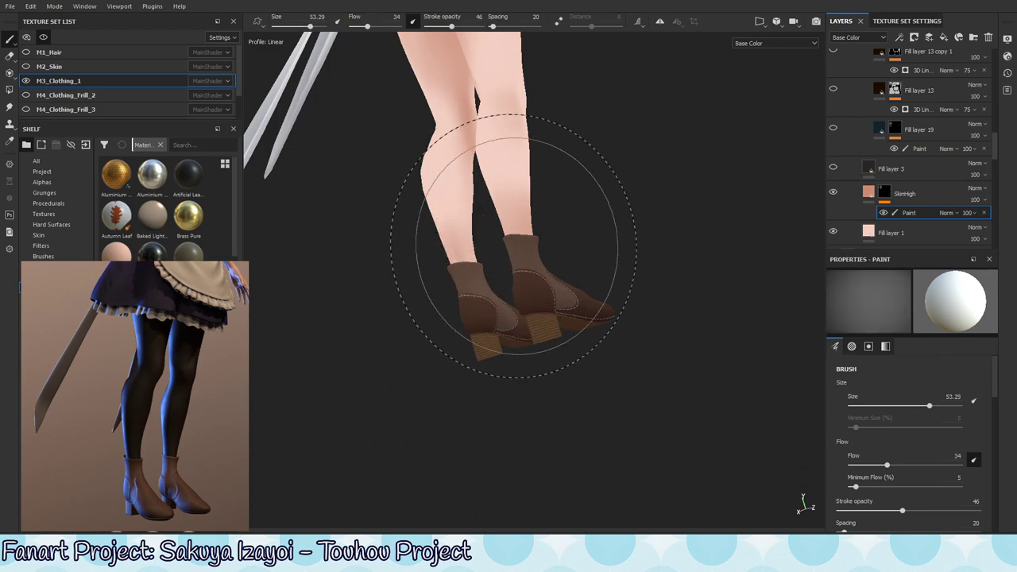
mouse_move(512, 246)
alt+mouse_down()
mouse_move(522, 387)
mouse_move(561, 211)
mouse_move(672, 196)
alt+mouse_up()
alt+right_drag(672, 196, 498, 264)
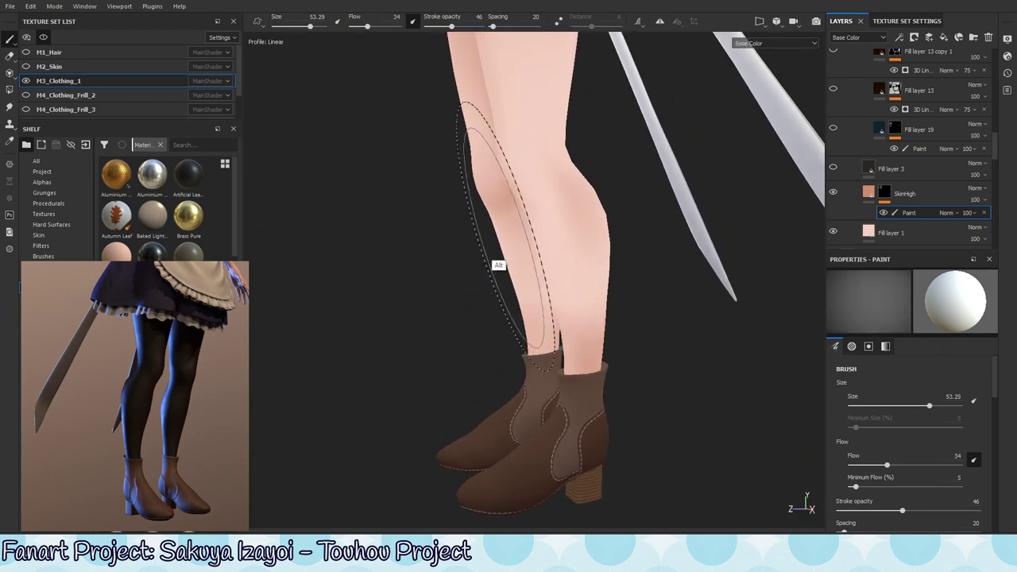
alt+drag(498, 265, 488, 218)
Shade the thighs and the area near the bow with brush sizes from about 29 down to 17.5.
mouse_move(477, 225)
ctrl+right_down()
mouse_move(514, 173)
mouse_move(503, 229)
ctrl+right_up()
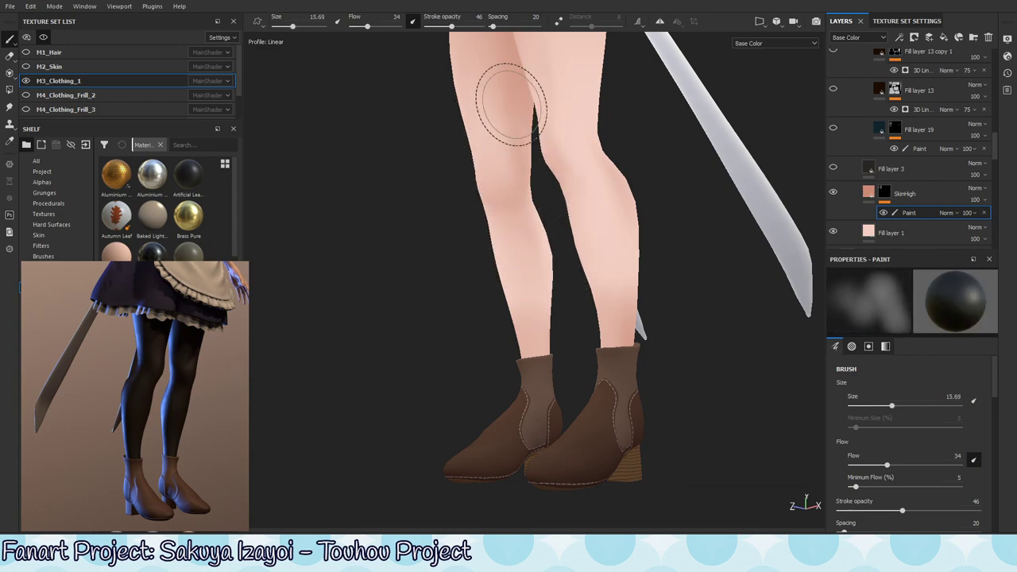
alt+middle_drag(511, 182, 517, 295)
ctrl+right_drag(513, 238, 545, 295)
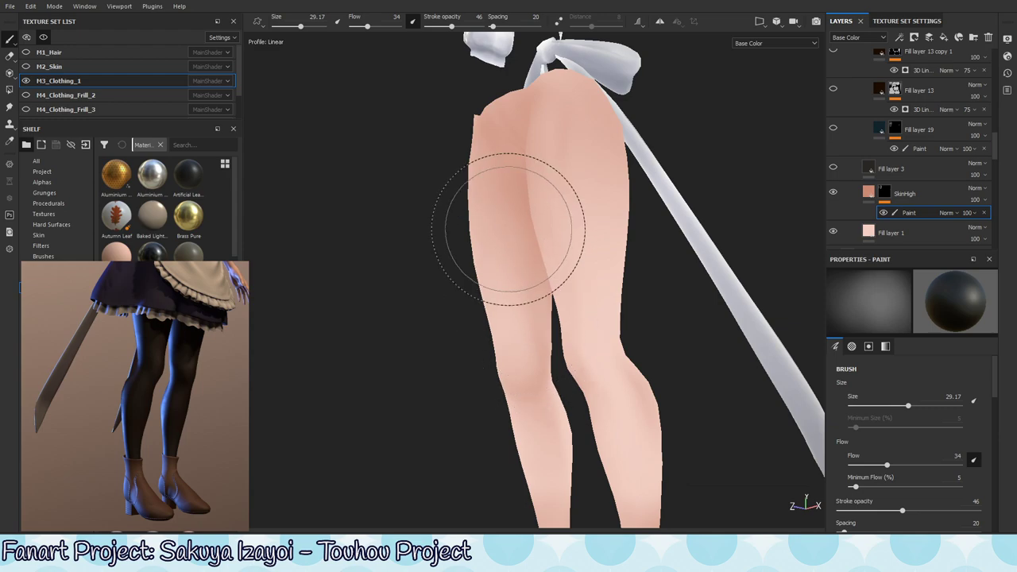
mouse_move(509, 229)
alt+mouse_down()
mouse_move(590, 307)
mouse_move(592, 334)
alt+mouse_up()
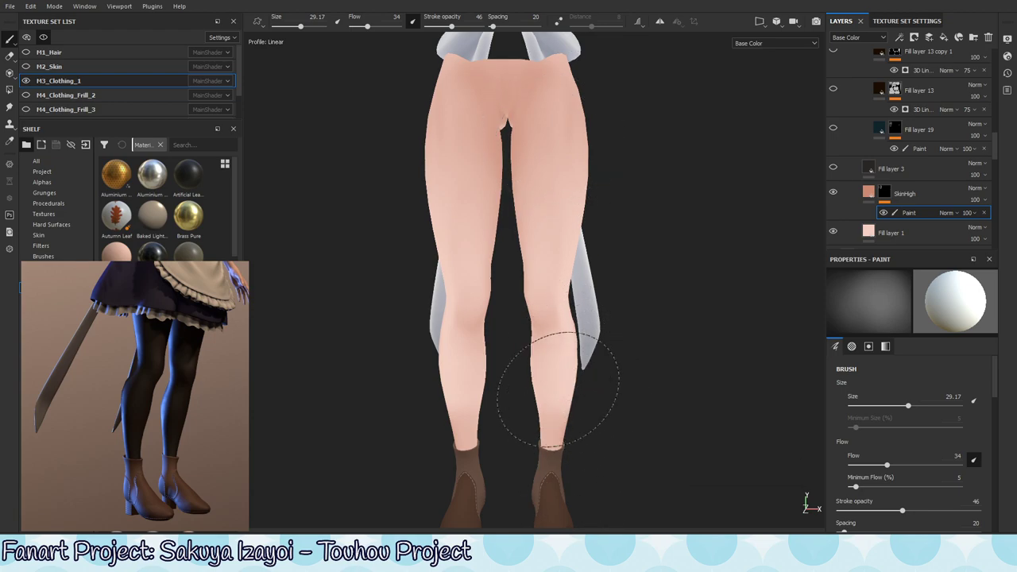
middle_drag(556, 477, 571, 238)
ctrl+right_drag(570, 222, 537, 233)
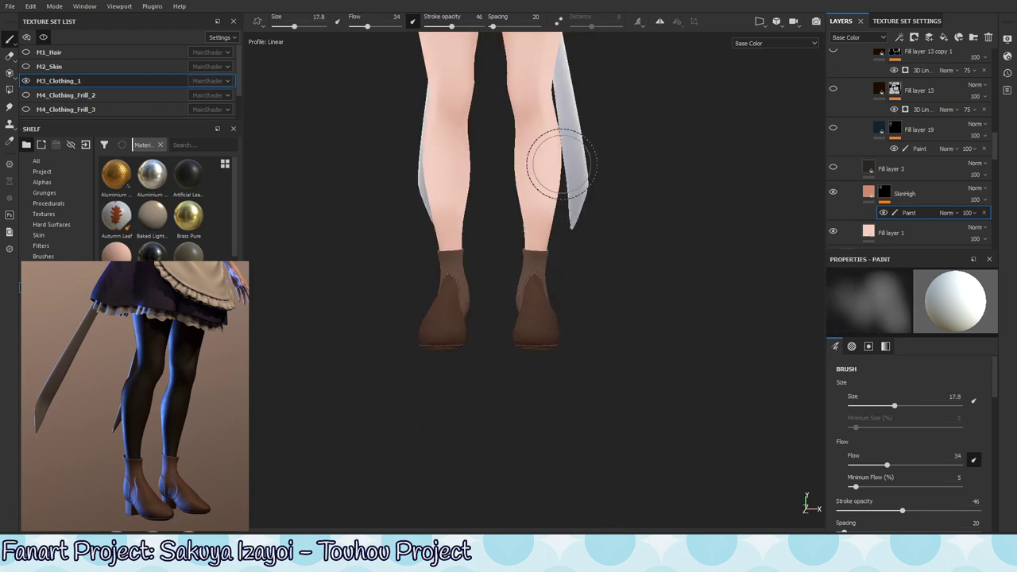
alt+middle_drag(541, 306, 450, 304)
Inspect the shaded legs and hips in lit material view, then select the SkinHigh layer.
key(m)
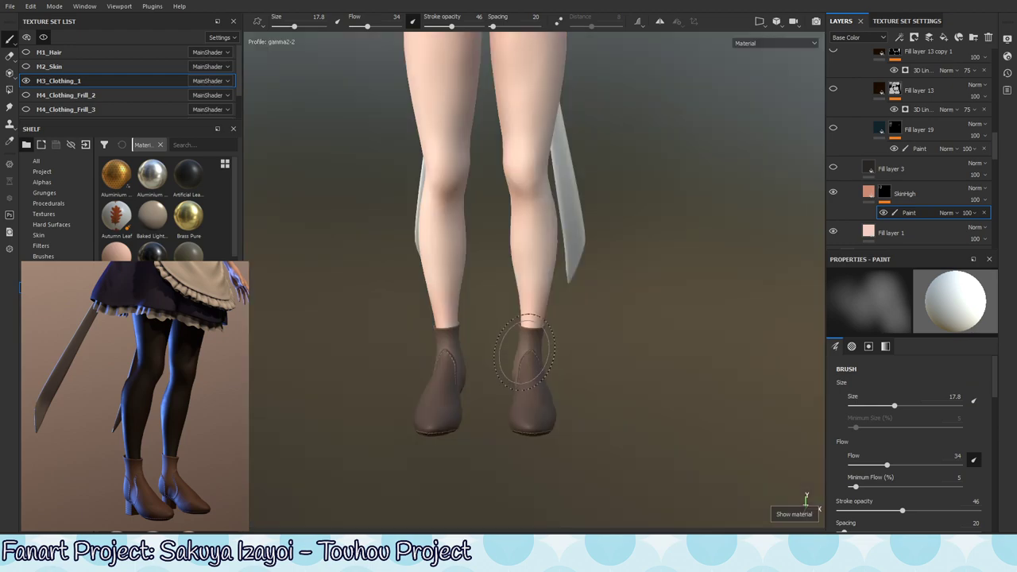
alt+drag(450, 304, 579, 279)
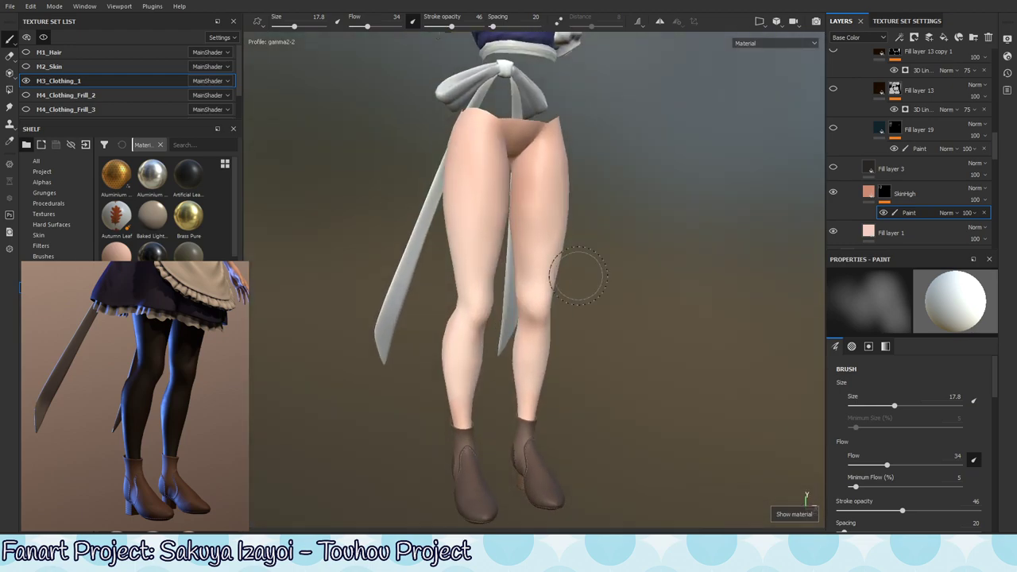
mouse_move(579, 277)
alt+right_down()
mouse_move(569, 268)
mouse_move(621, 230)
alt+right_up()
mouse_move(620, 231)
alt+mouse_down()
mouse_move(590, 234)
mouse_move(608, 256)
mouse_move(595, 358)
mouse_move(549, 327)
mouse_move(577, 318)
mouse_move(604, 287)
mouse_move(549, 190)
alt+mouse_up()
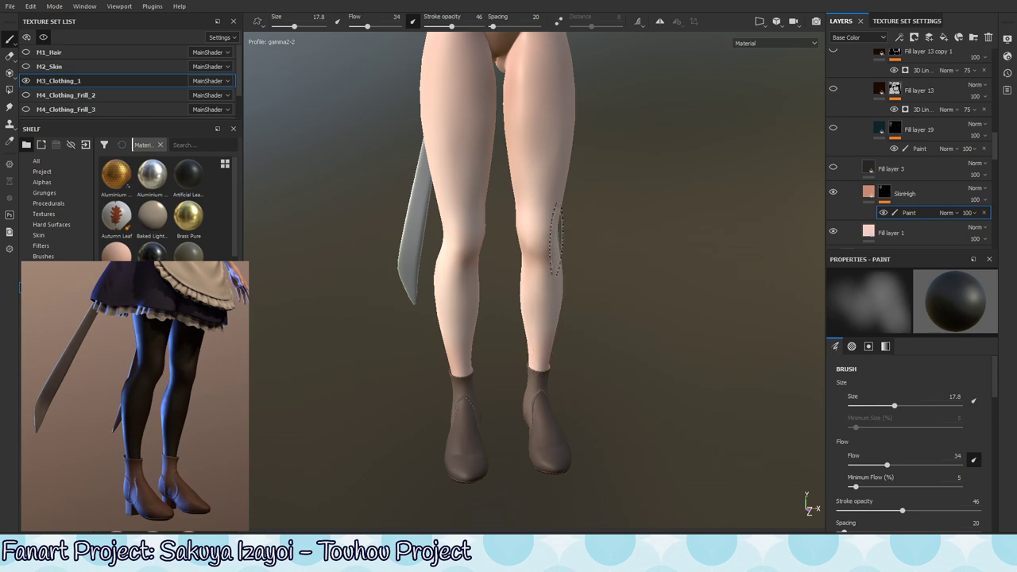
alt+drag(572, 327, 500, 424)
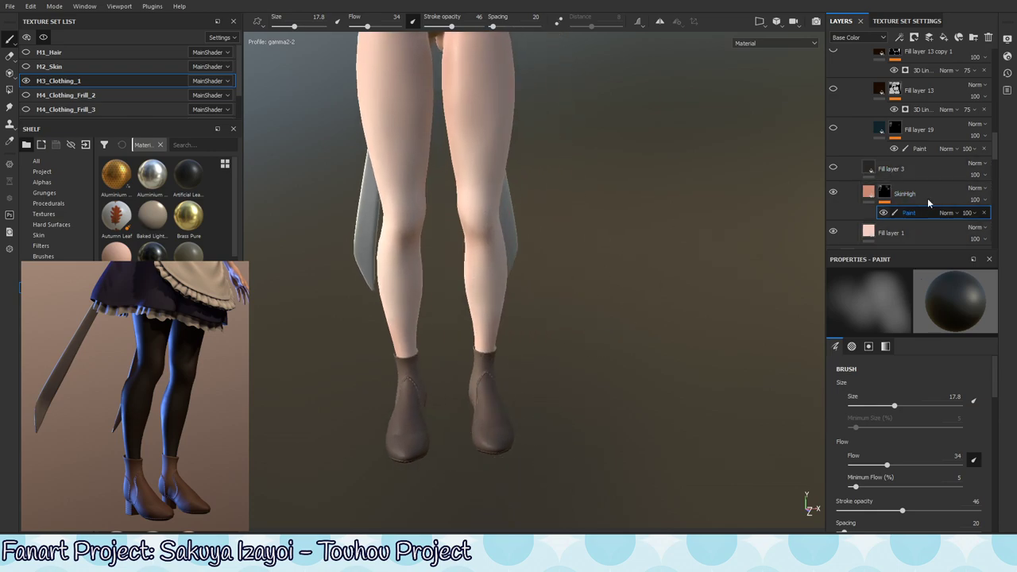
click(927, 197)
Raise SkinHigh's fill roughness and check the legs under rotated environment lighting.
click(868, 192)
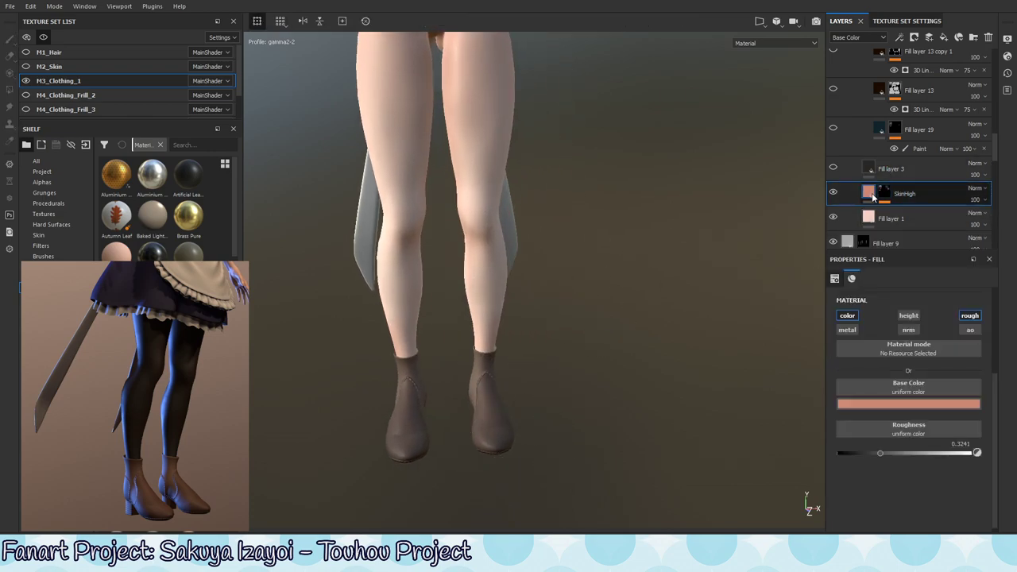
mouse_move(572, 342)
alt+mouse_down()
mouse_move(558, 357)
mouse_move(541, 342)
mouse_move(556, 334)
mouse_move(548, 315)
alt+mouse_up()
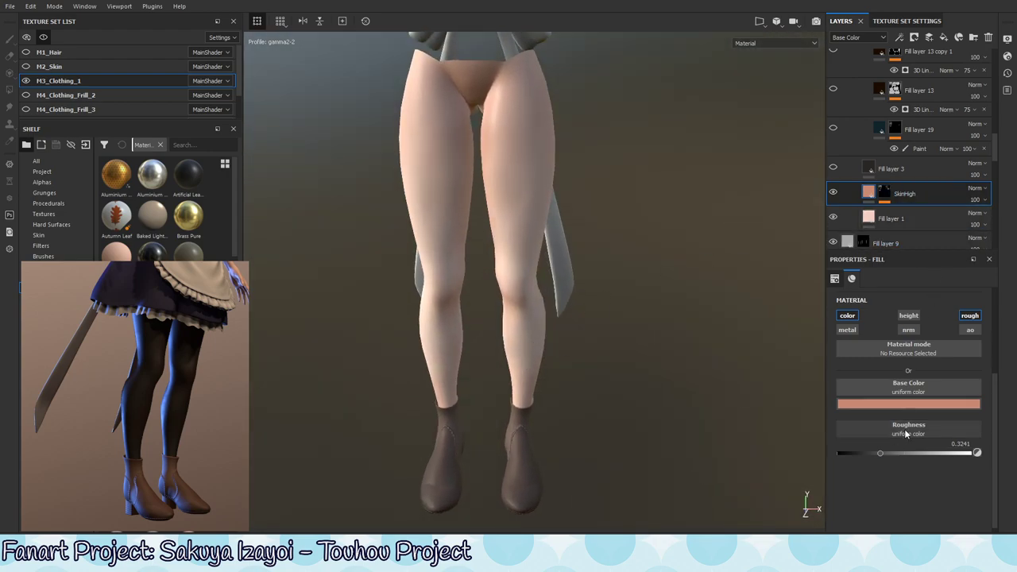
drag(927, 464, 903, 462)
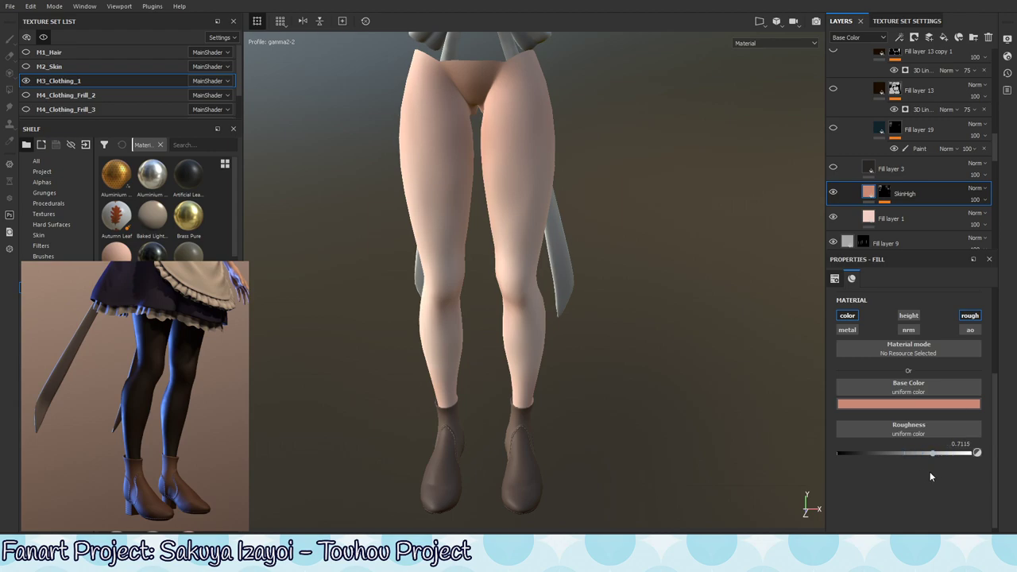
alt+shift+drag(659, 318, 680, 325)
shift+right_drag(680, 325, 752, 295)
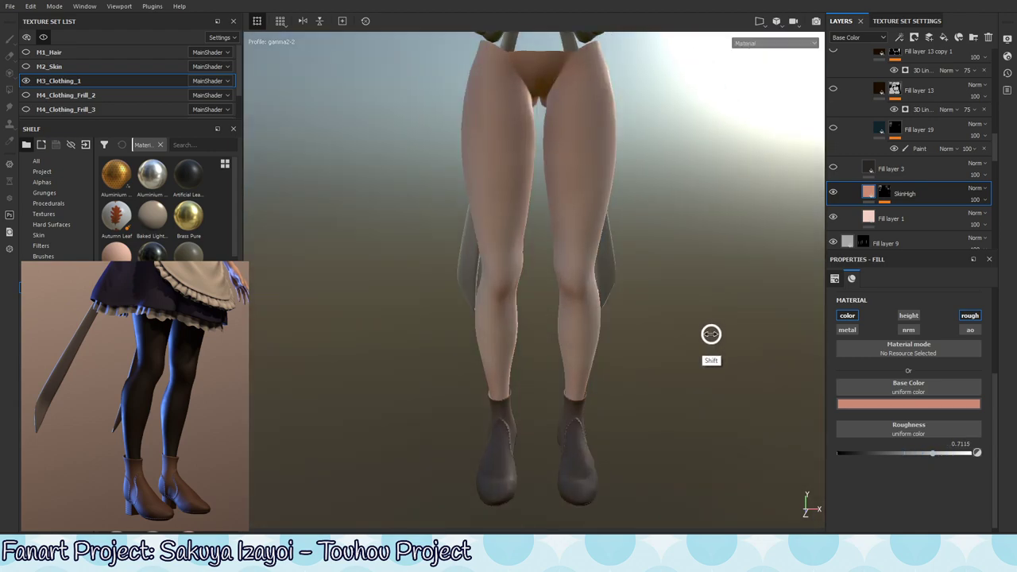
Fine-tune SkinHigh's roughness to 0.7984, comparing it against Fill layer 1's fill settings.
click(953, 218)
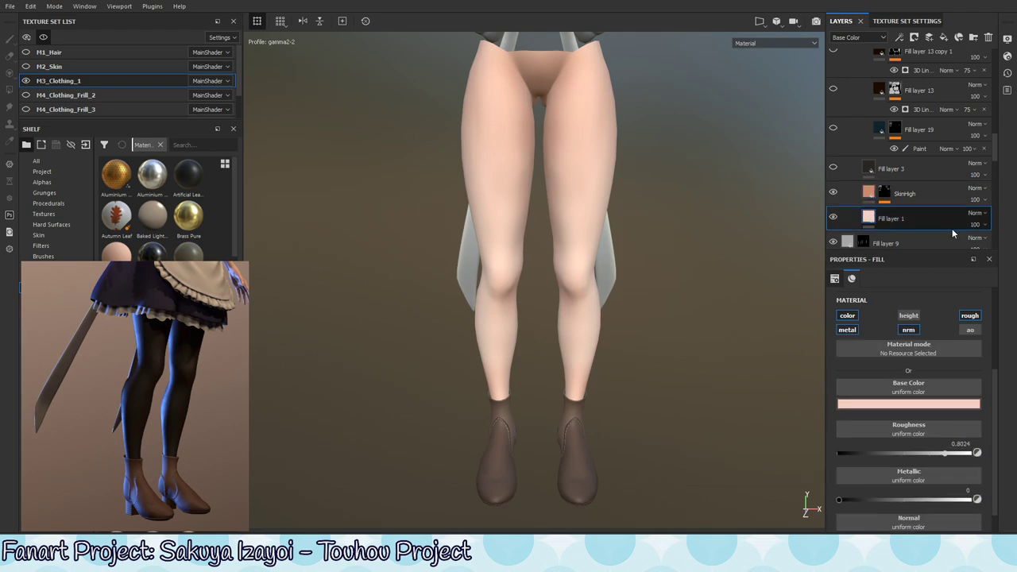
click(925, 189)
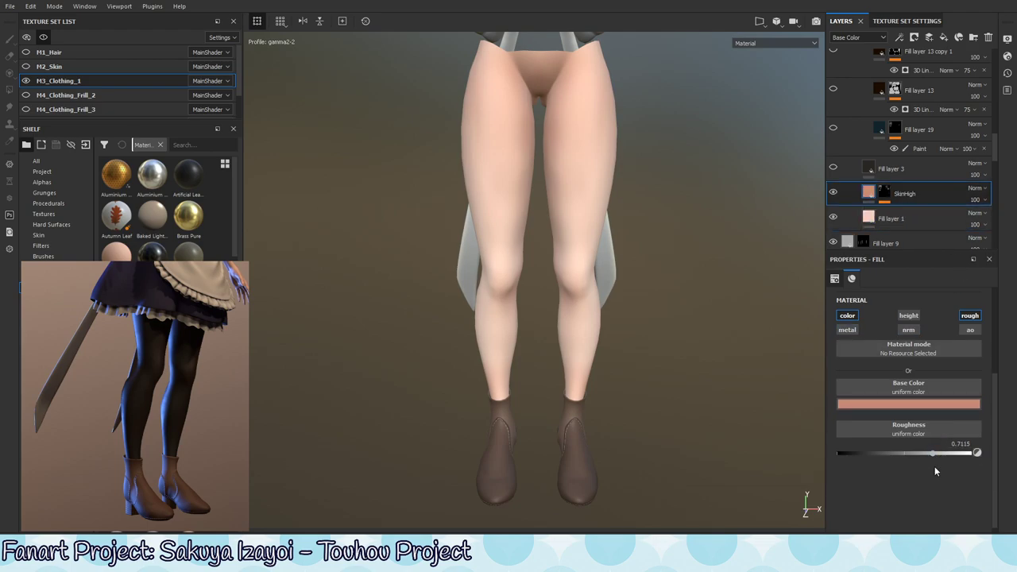
drag(936, 457, 935, 457)
click(909, 222)
click(927, 196)
click(930, 219)
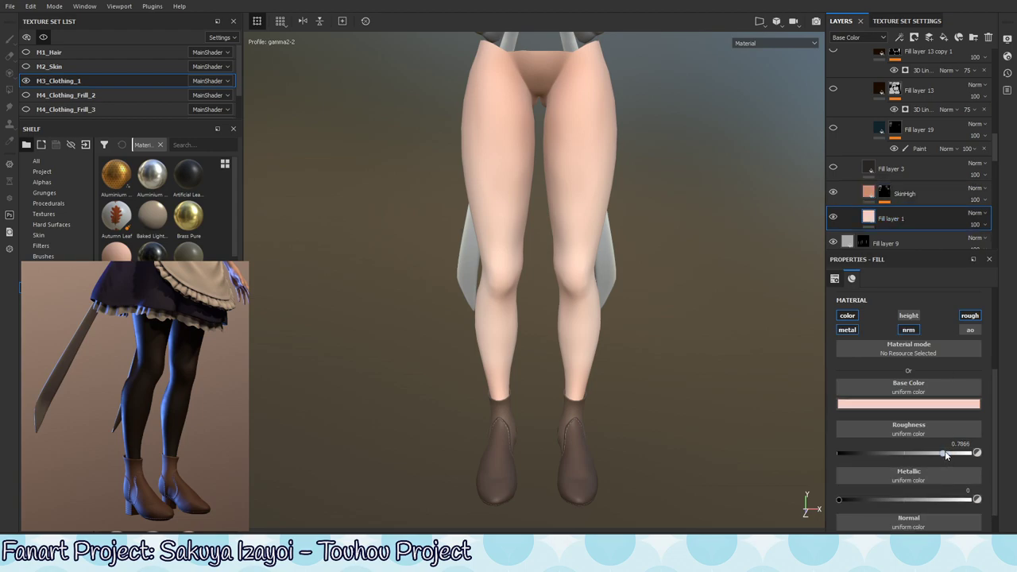
click(913, 196)
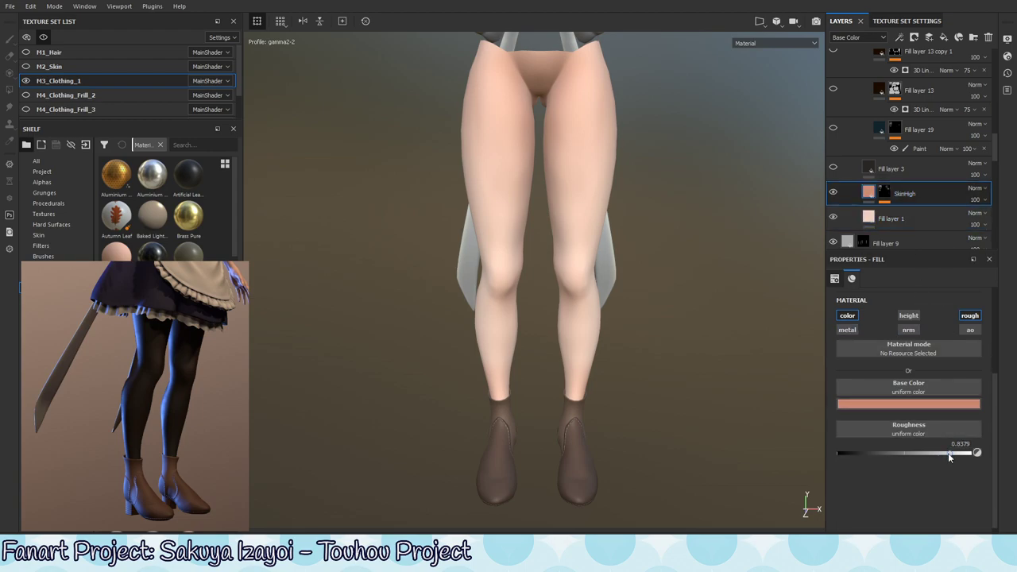
click(925, 220)
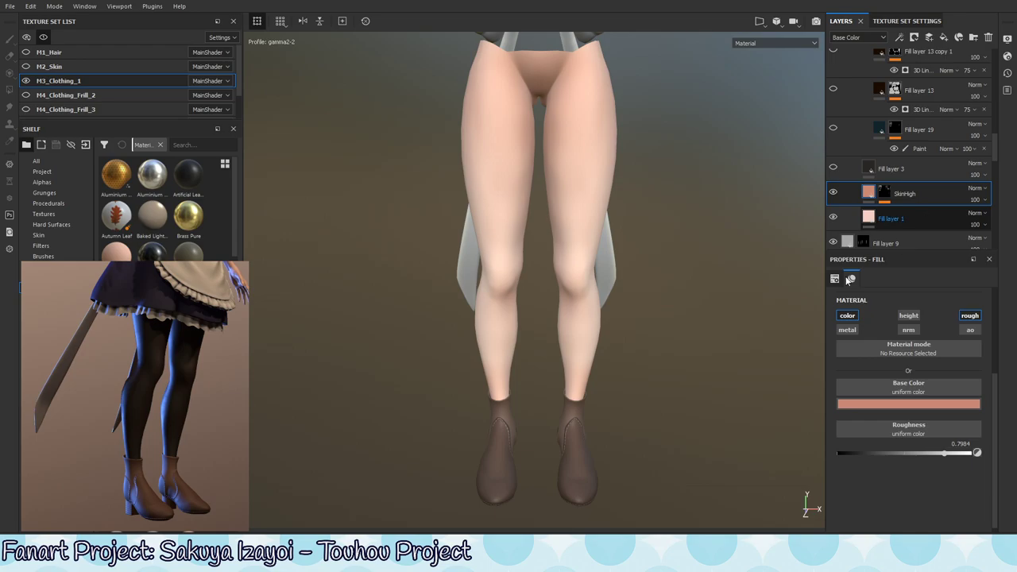
Inspect the matte legs under swept environment lighting, then select Fill layer 3.
middle_drag(594, 414, 482, 411)
alt+right_drag(638, 409, 574, 472)
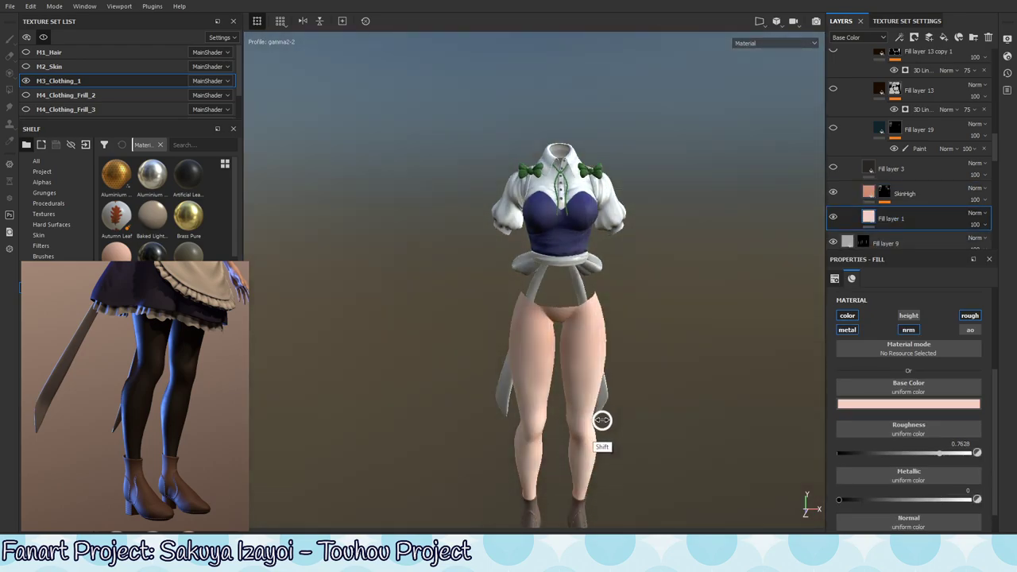
alt+middle_drag(574, 472, 591, 327)
alt+drag(590, 327, 633, 325)
mouse_move(633, 325)
shift+right_down()
mouse_move(701, 366)
mouse_move(717, 401)
mouse_move(672, 393)
mouse_move(617, 401)
shift+right_up()
alt+drag(618, 400, 635, 405)
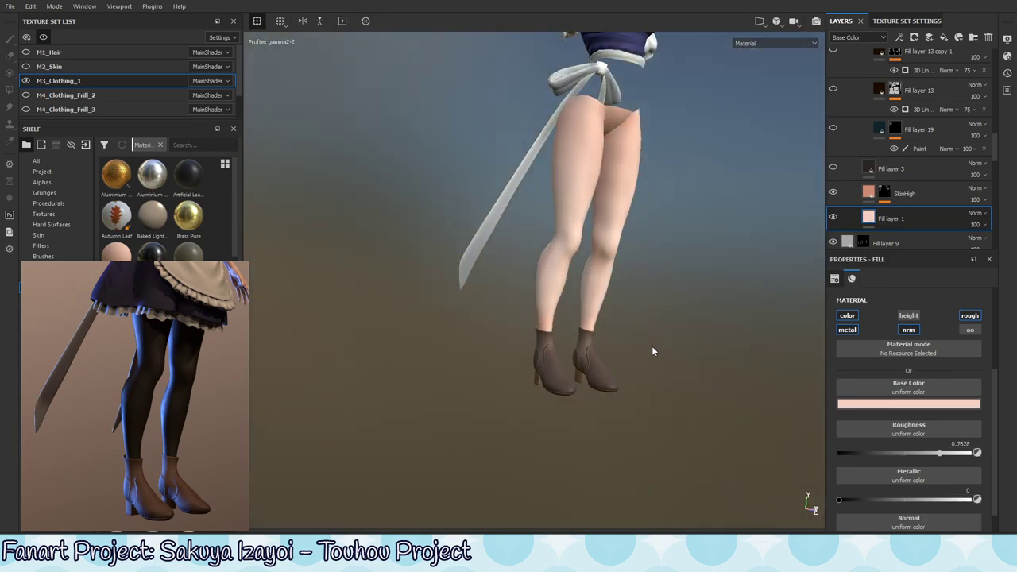
mouse_move(654, 352)
alt+mouse_down()
mouse_move(641, 275)
mouse_move(654, 227)
mouse_move(661, 324)
mouse_move(643, 325)
alt+mouse_up()
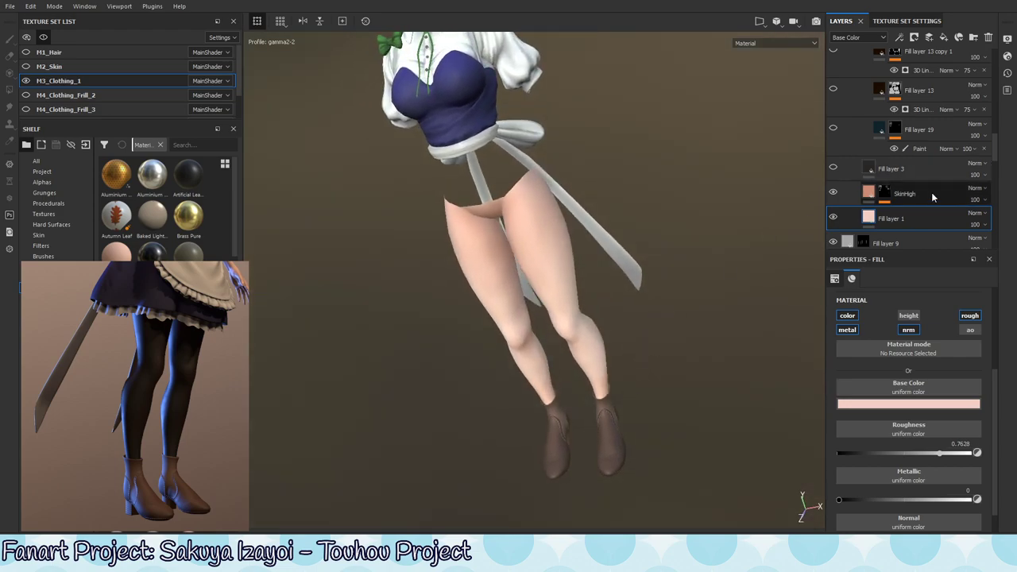
click(928, 170)
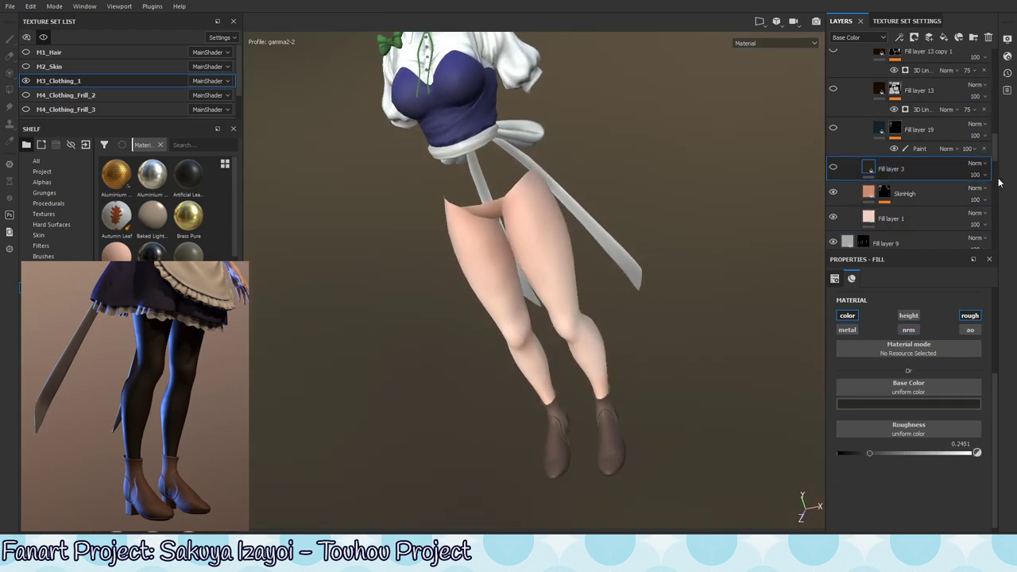
Turn on visibility for the Noisestripe layer and Fill layer 13.
drag(999, 151, 994, 124)
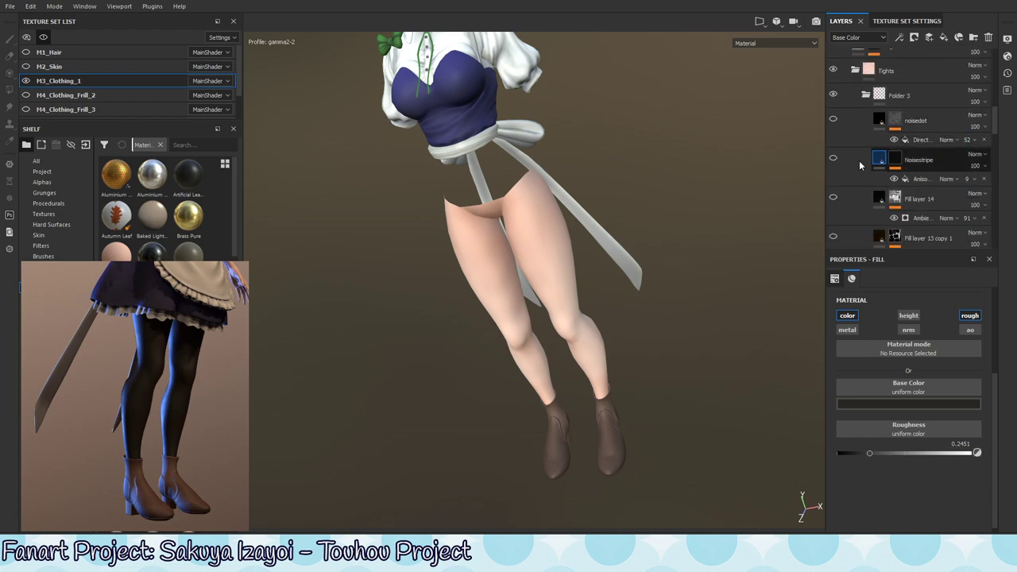
click(833, 157)
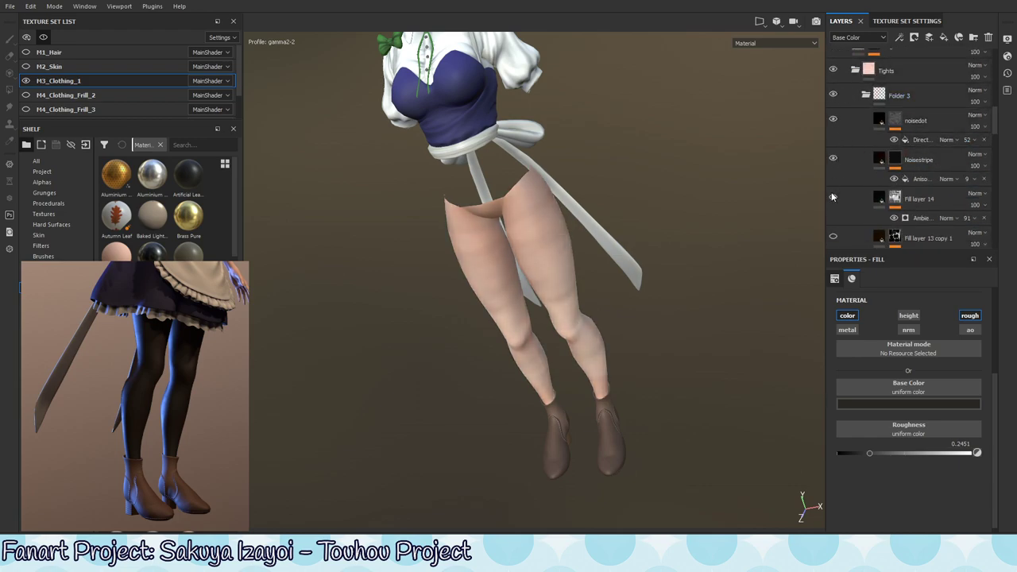
drag(994, 129, 994, 159)
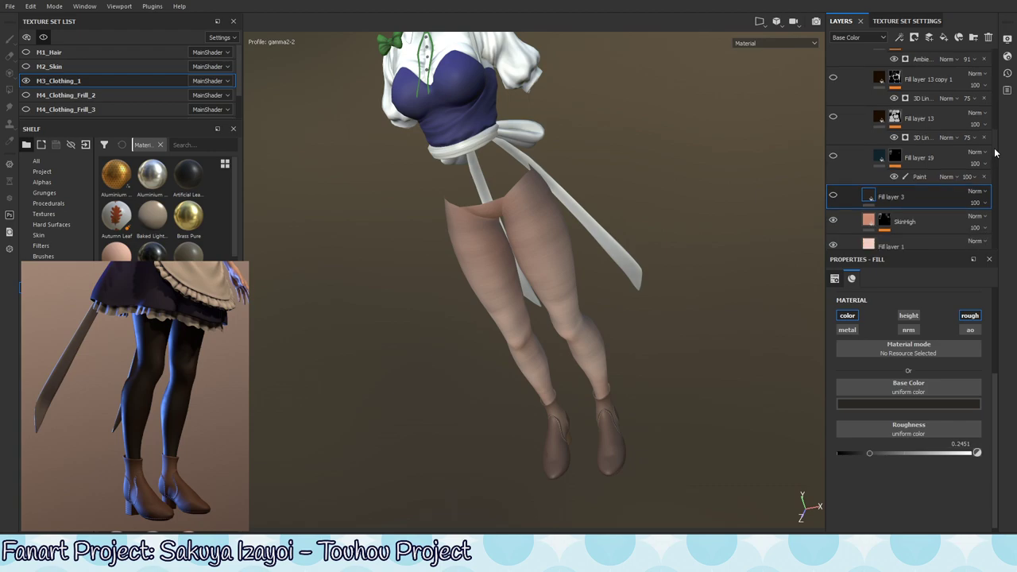
click(833, 124)
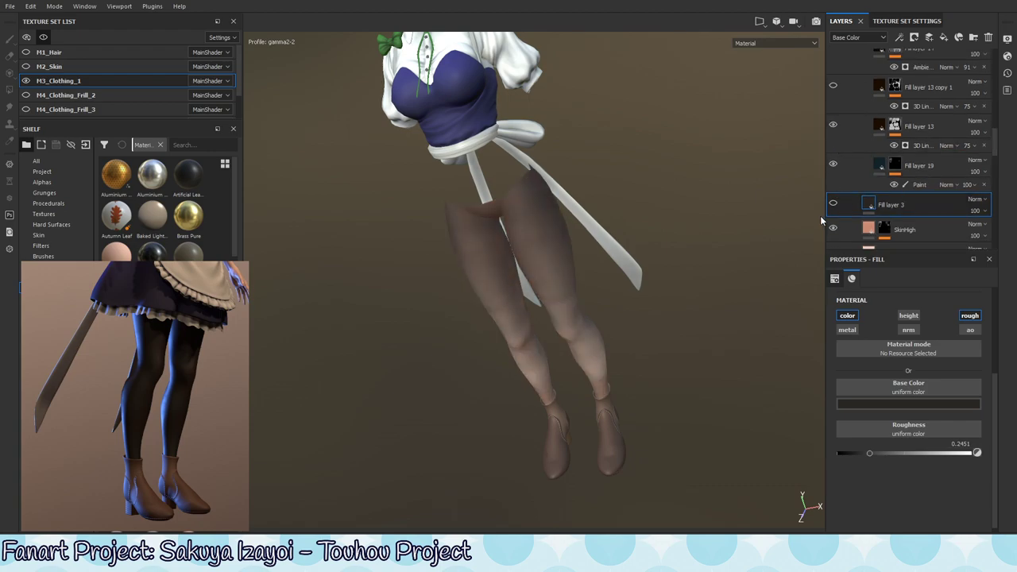
Enable Fill layer 3's black tights on the legs and compare them from several angles.
click(833, 203)
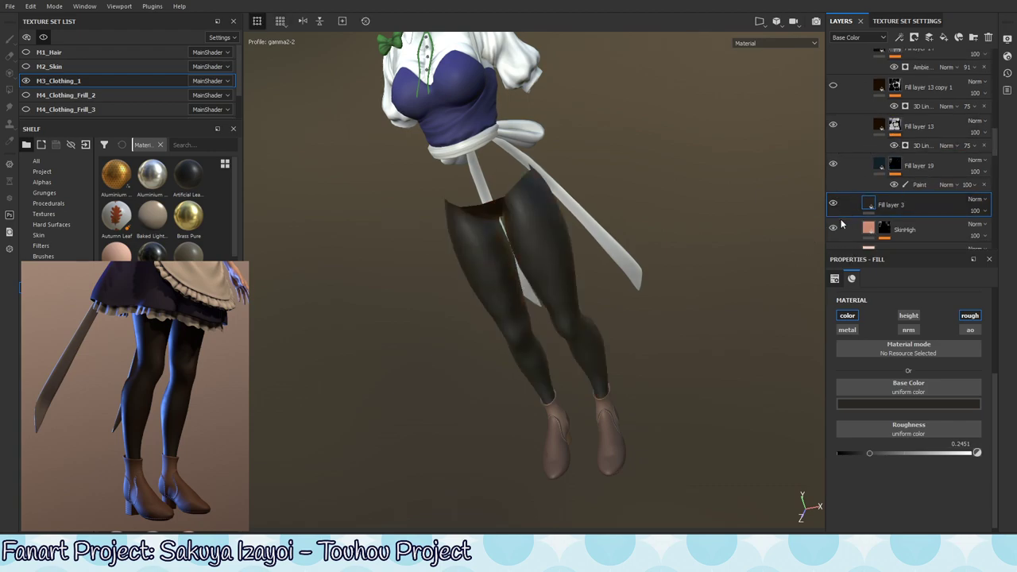
mouse_move(592, 322)
alt+mouse_down()
mouse_move(581, 329)
mouse_move(630, 318)
mouse_move(585, 356)
mouse_move(612, 342)
alt+mouse_up()
click(833, 204)
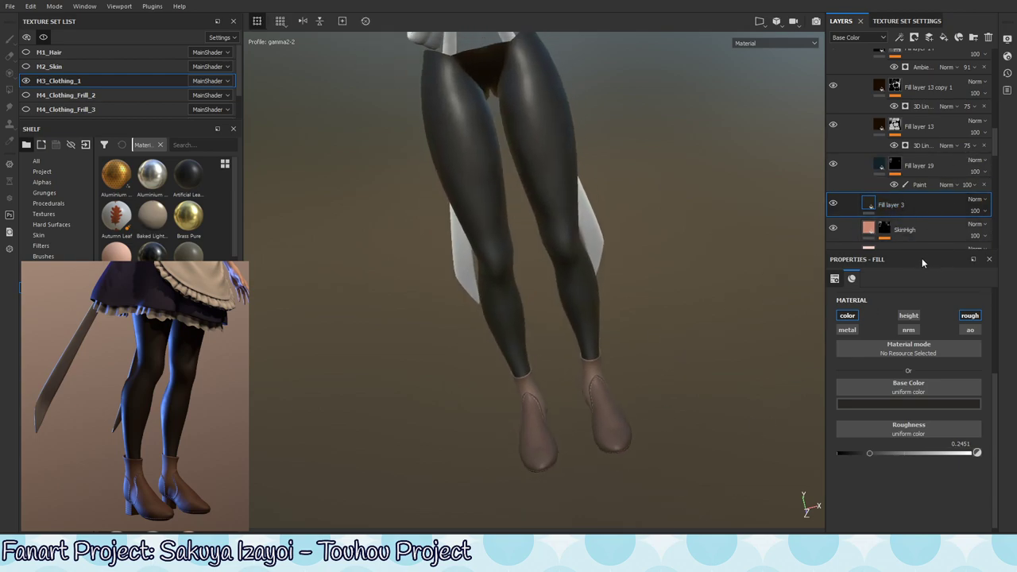
mouse_move(616, 281)
alt+middle_down()
mouse_move(624, 340)
mouse_move(596, 342)
alt+middle_up()
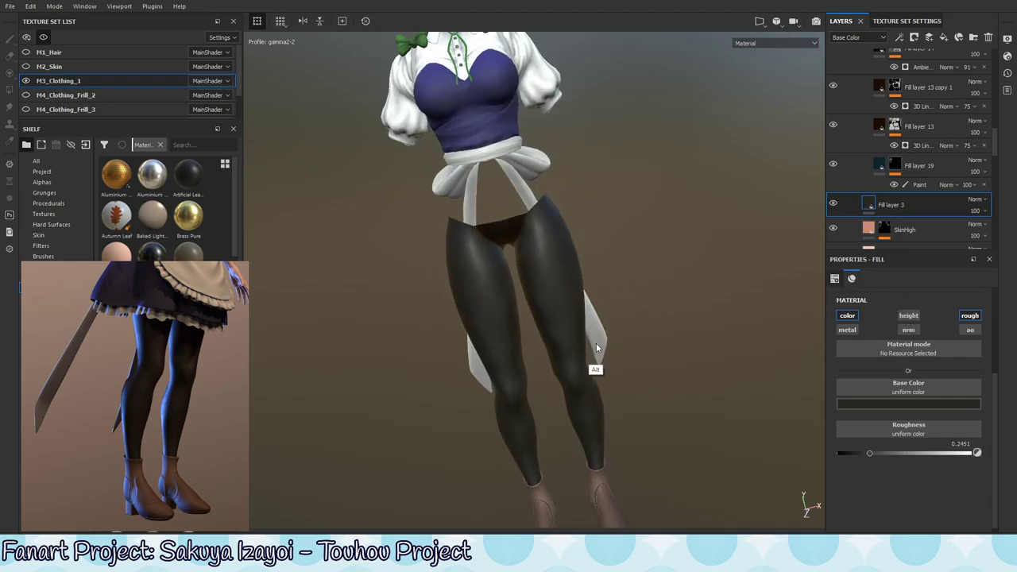
mouse_move(596, 343)
alt+mouse_down()
mouse_move(609, 392)
mouse_move(604, 345)
mouse_move(563, 349)
mouse_move(604, 390)
mouse_move(675, 341)
mouse_move(615, 336)
mouse_move(655, 225)
mouse_move(606, 297)
mouse_move(644, 244)
mouse_move(675, 284)
alt+mouse_up()
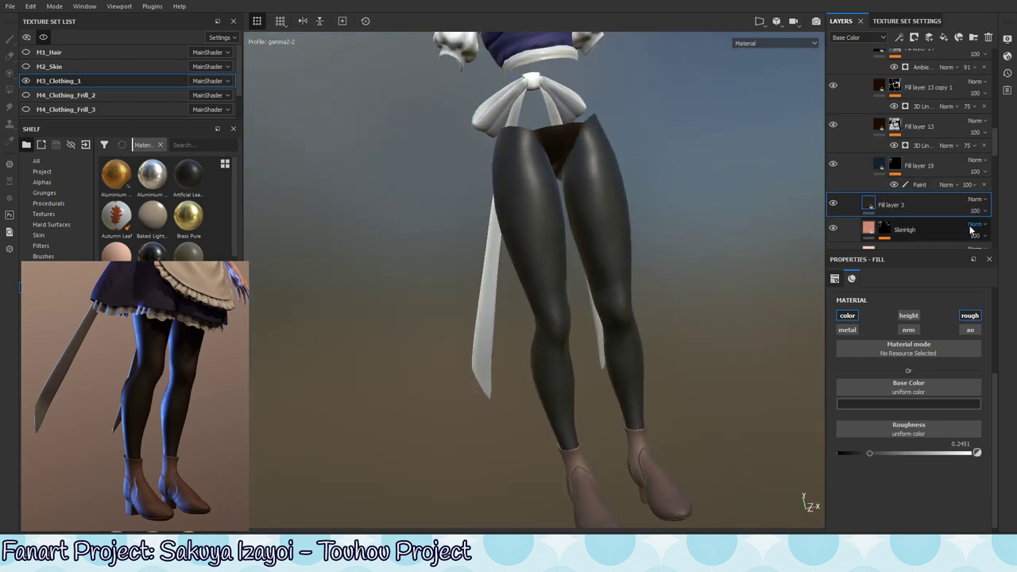
Give Fill layer 3 a white mask instead of the first black one, and add a Paint effect to it.
right_click(865, 204)
click(919, 219)
right_click(882, 202)
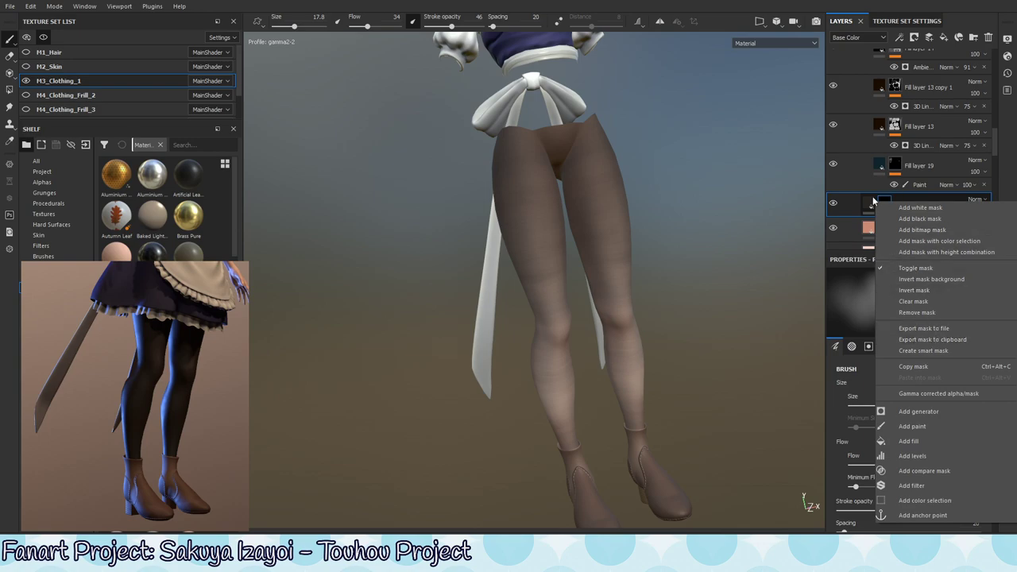
click(882, 205)
right_click(882, 205)
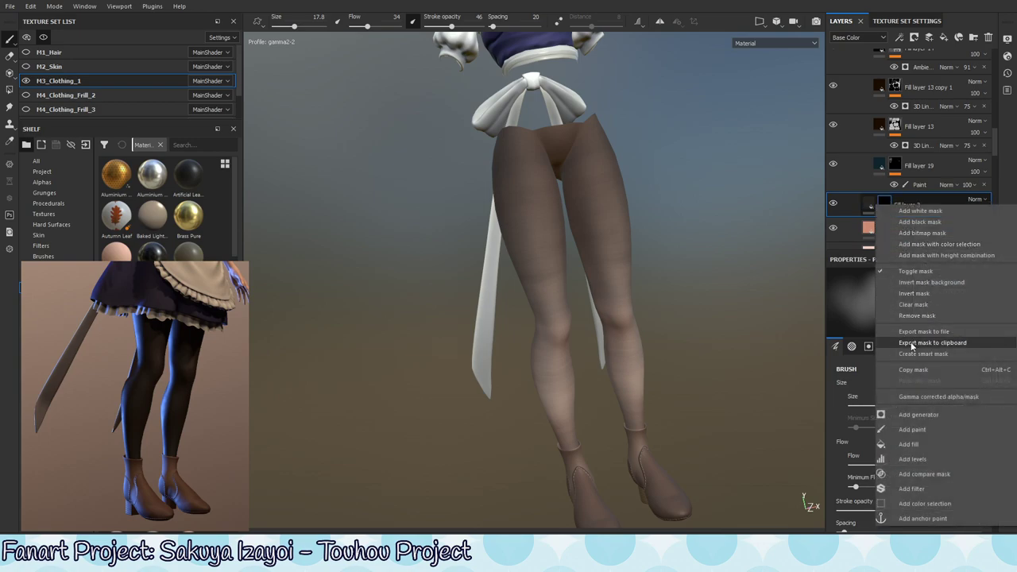
click(919, 211)
right_click(887, 207)
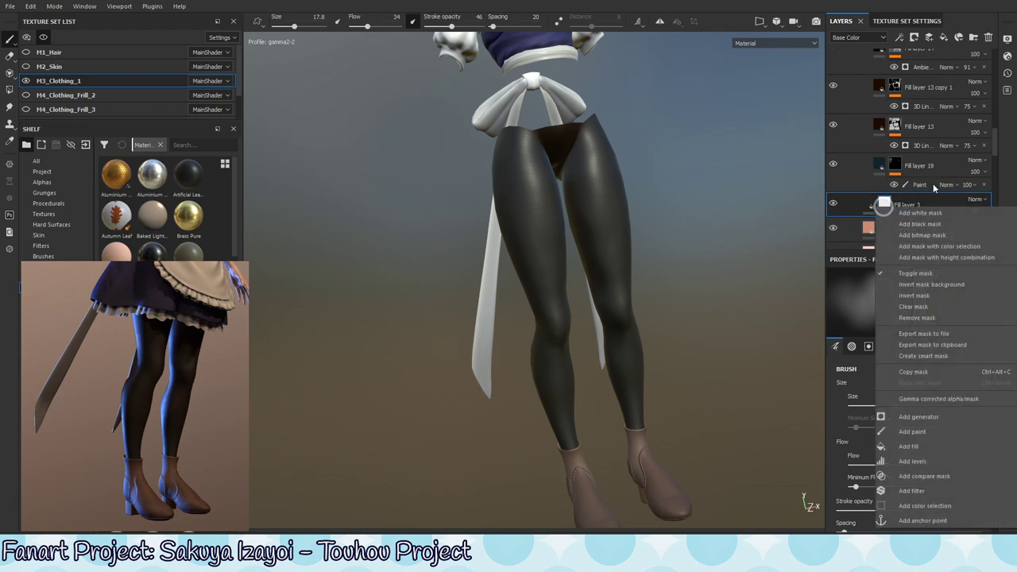
click(921, 431)
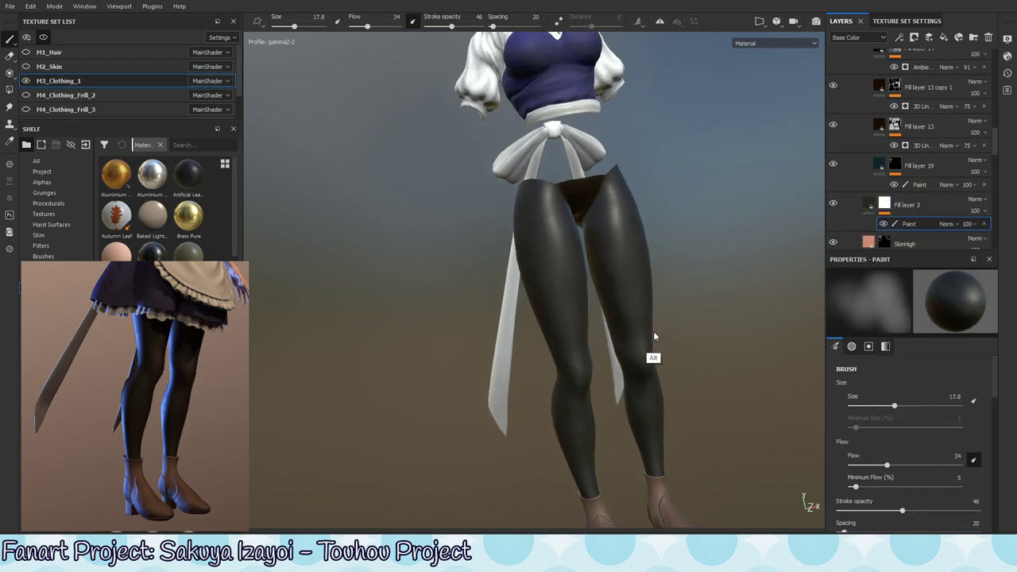
With black colour and flow 12, paint sheer lighter patches into the tights over thighs and knees.
alt+drag(654, 352, 642, 363)
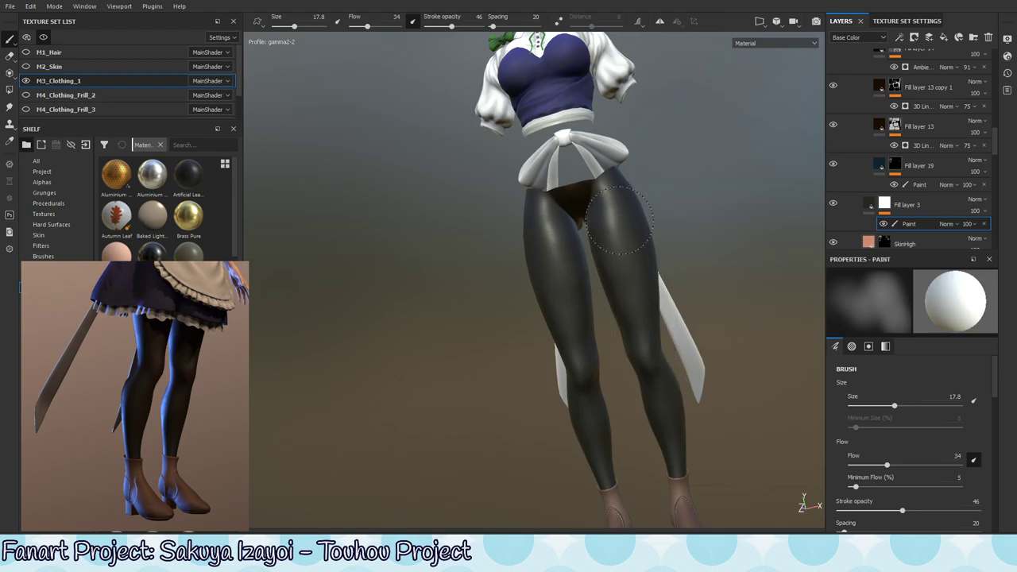
key(x)
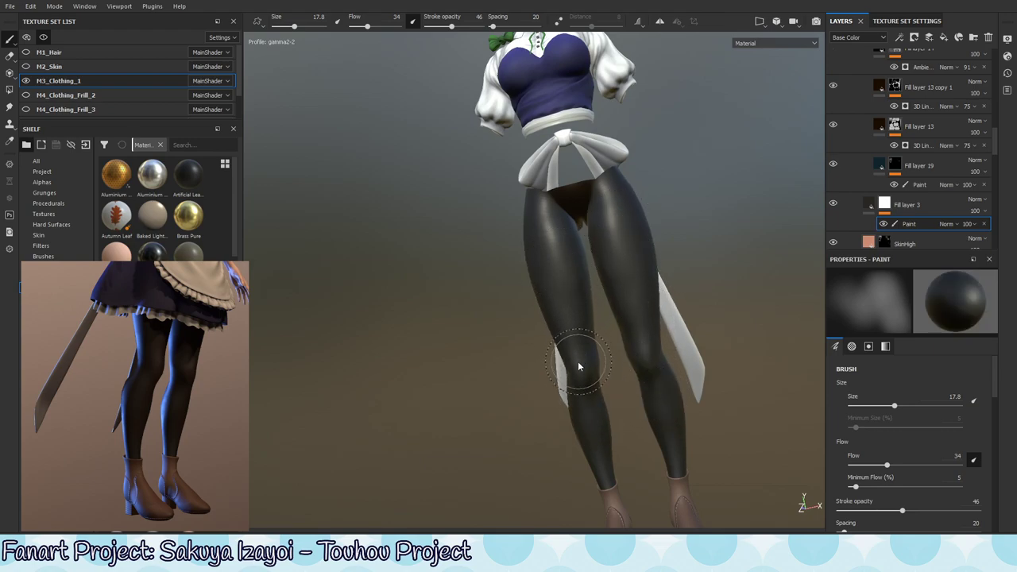
key(x)
key(x)
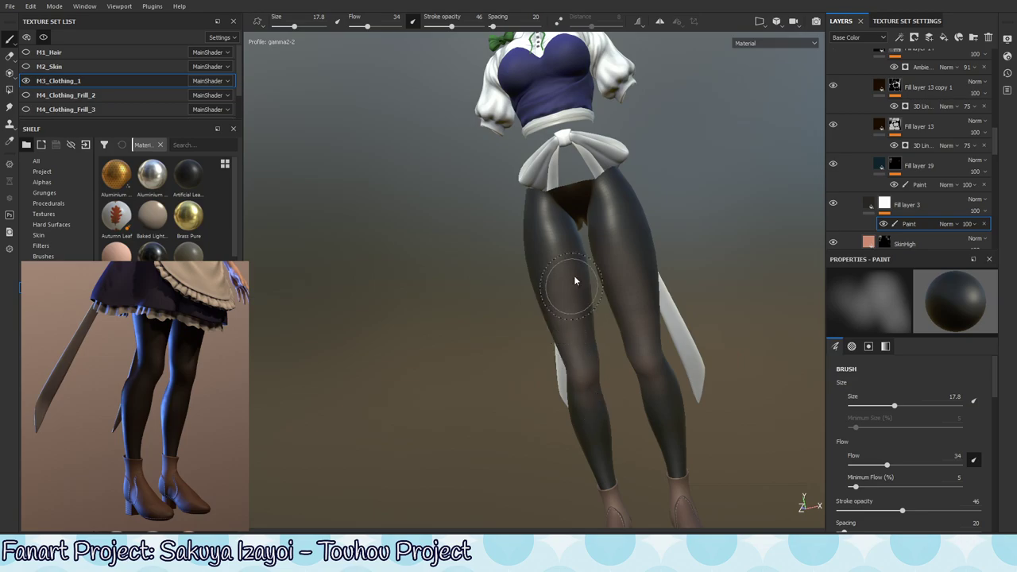
mouse_move(589, 339)
ctrl+mouse_down()
mouse_move(556, 357)
mouse_move(673, 363)
ctrl+mouse_up()
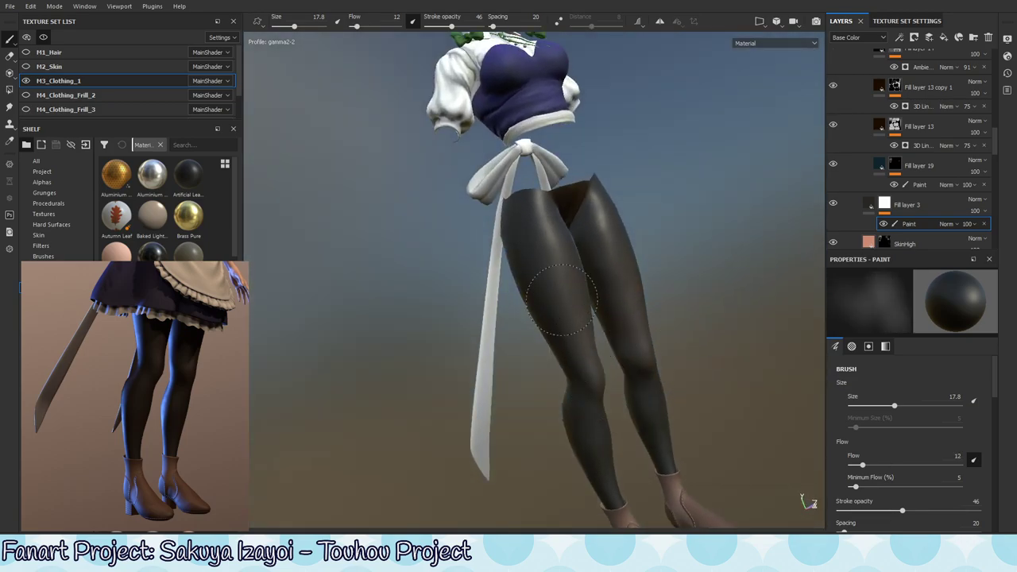
alt+middle_drag(591, 381, 602, 283)
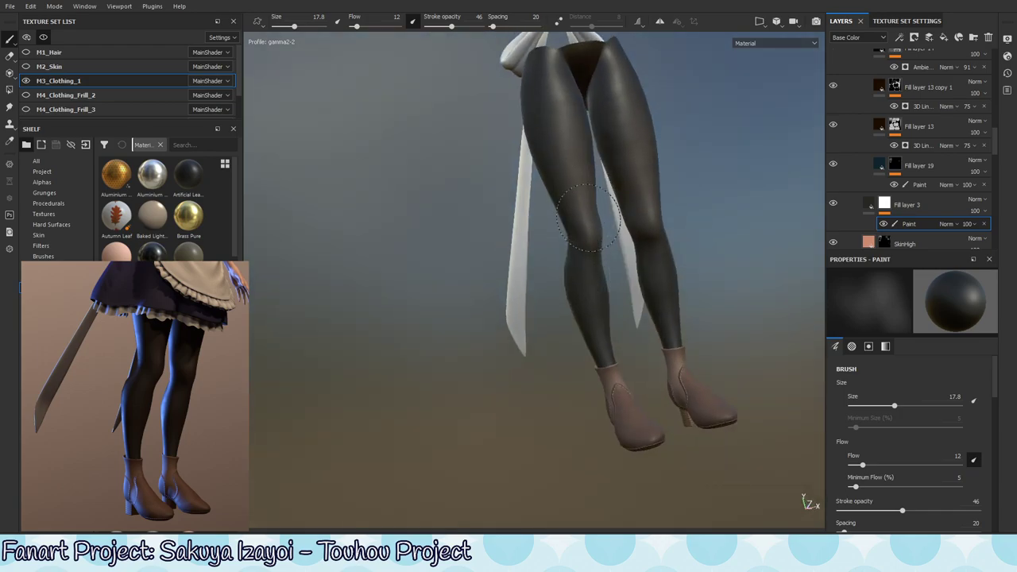
mouse_move(599, 300)
alt+mouse_down()
mouse_move(590, 291)
mouse_move(652, 270)
alt+mouse_up()
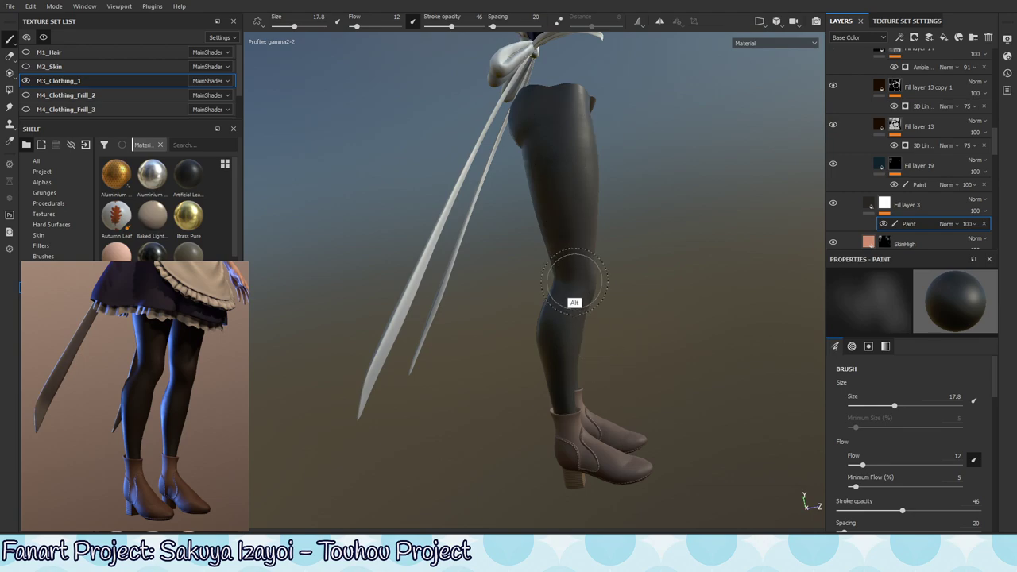
mouse_move(575, 282)
alt+mouse_down()
mouse_move(567, 305)
mouse_move(631, 291)
mouse_move(613, 249)
alt+mouse_up()
Show the Base Color channel and set a white brush with stroke opacity 14 and flow 30.
key(shift+c)
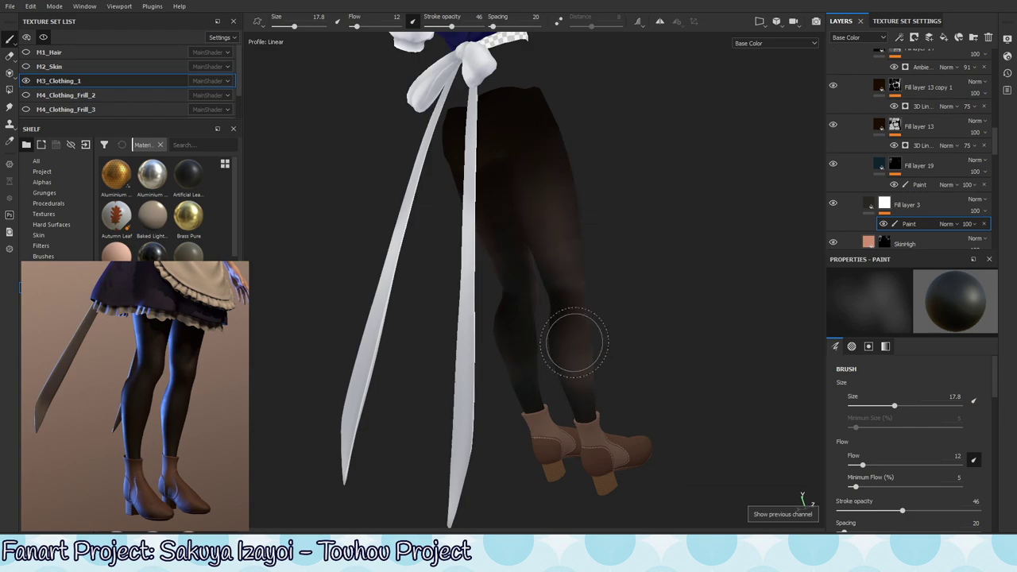
ctrl+right_drag(595, 370, 643, 299)
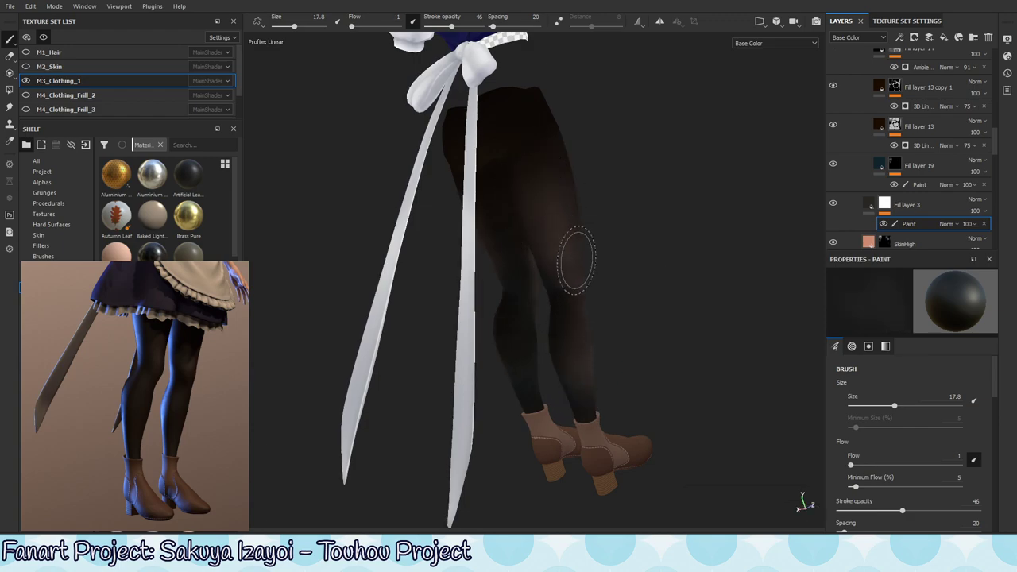
ctrl+right_drag(576, 260, 603, 278)
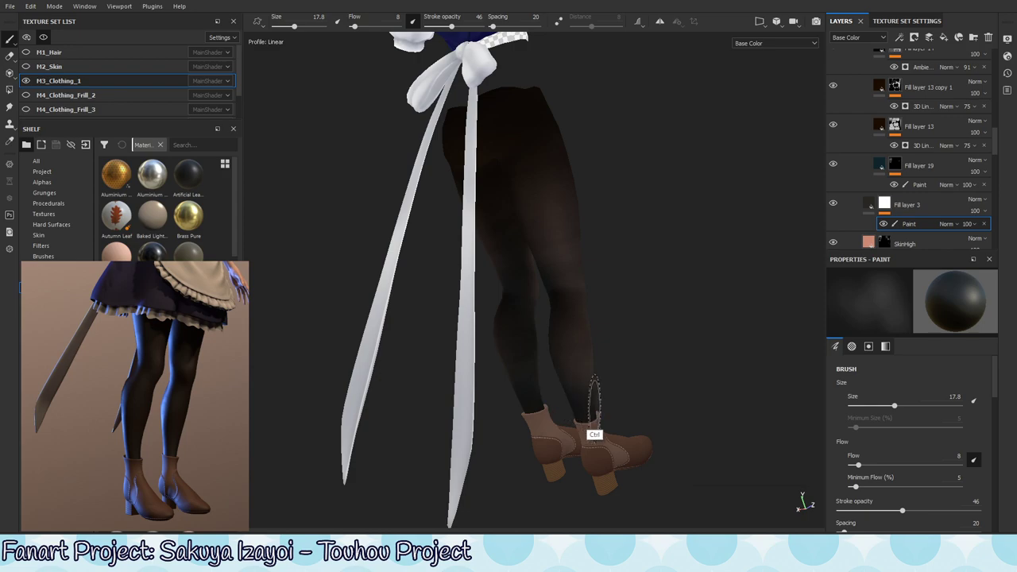
drag(451, 27, 437, 28)
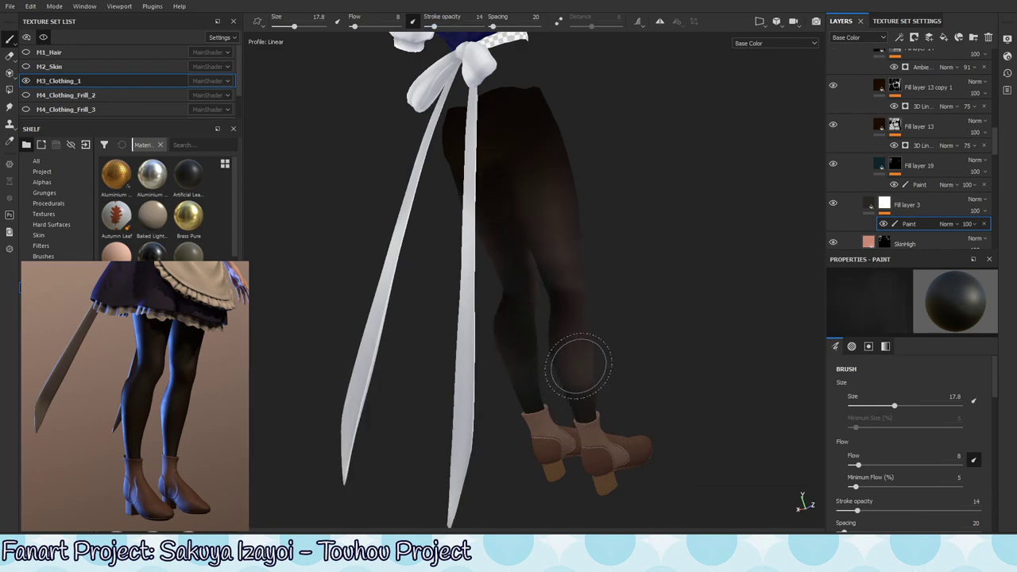
key(x)
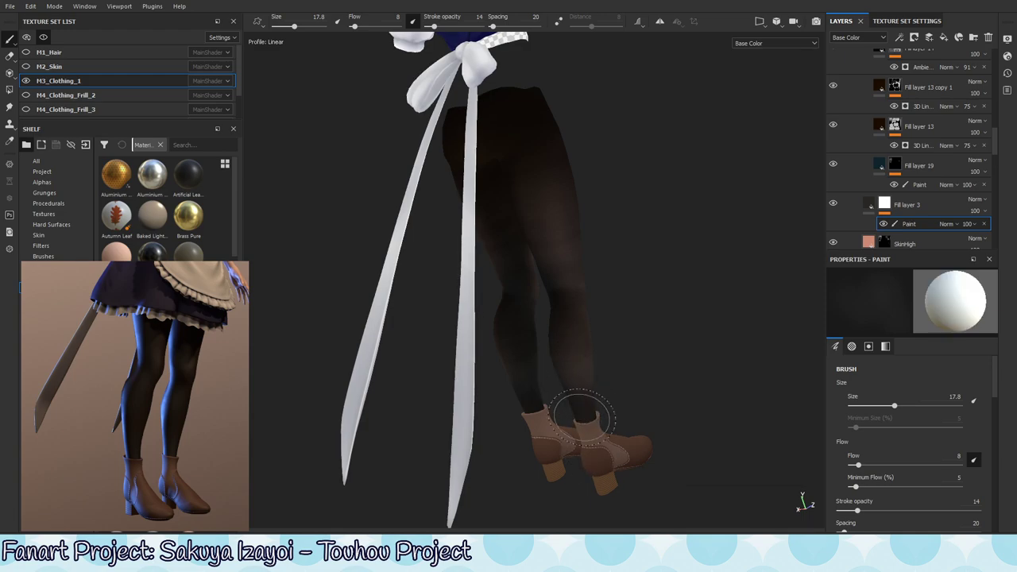
ctrl+drag(575, 379, 600, 382)
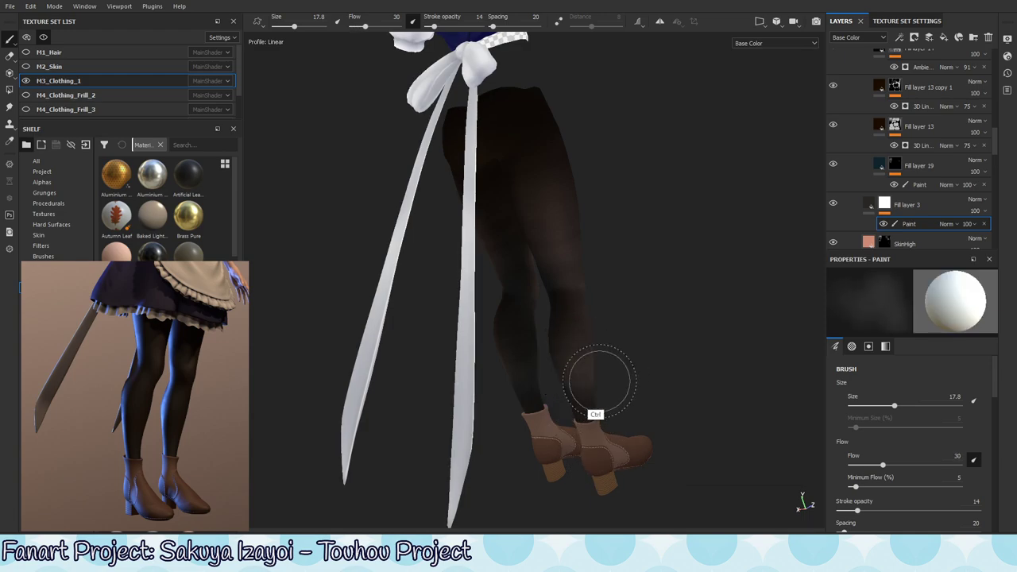
Paint faint sheer shading on the backs and sides of the tights, alternating black and white.
mouse_move(561, 309)
alt+mouse_down()
mouse_move(620, 298)
mouse_move(525, 171)
alt+mouse_up()
key(x)
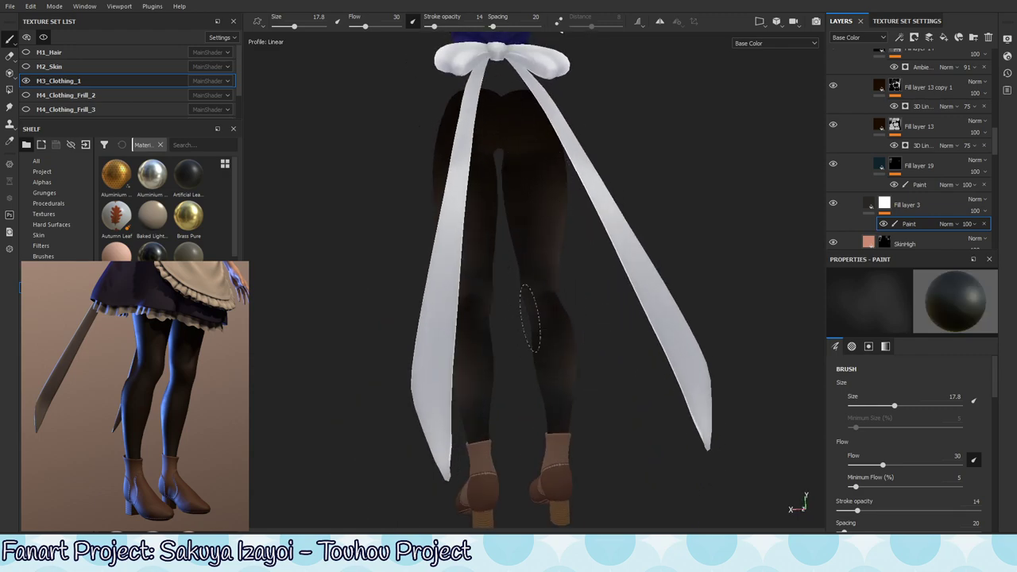
key(x)
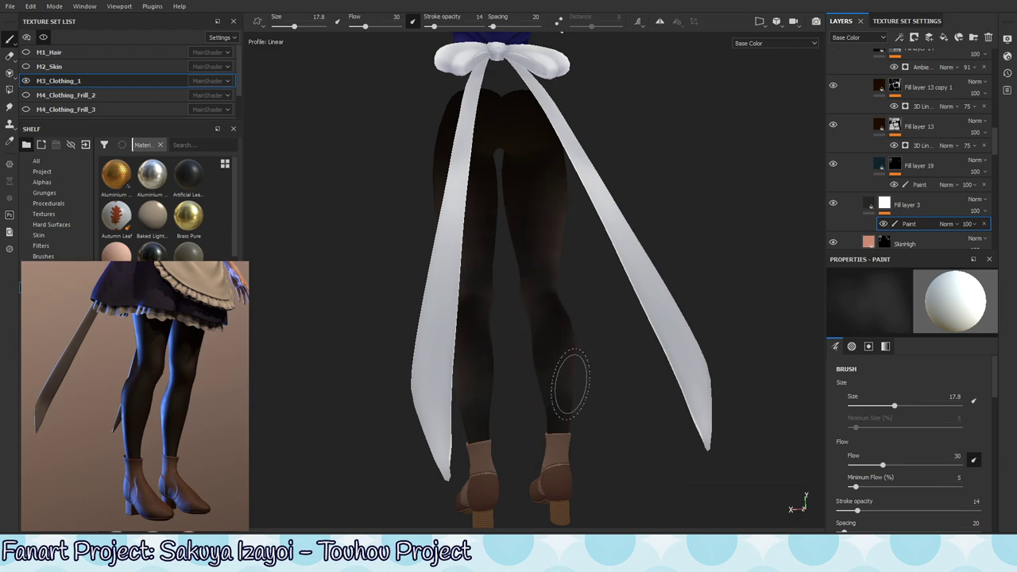
mouse_move(570, 383)
alt+mouse_down()
mouse_move(585, 358)
mouse_move(551, 358)
mouse_move(575, 355)
mouse_move(560, 352)
mouse_move(545, 363)
alt+mouse_up()
Switch to white paint and raise brush flow to 63 and opacity to 29, framing the legs.
key(x)
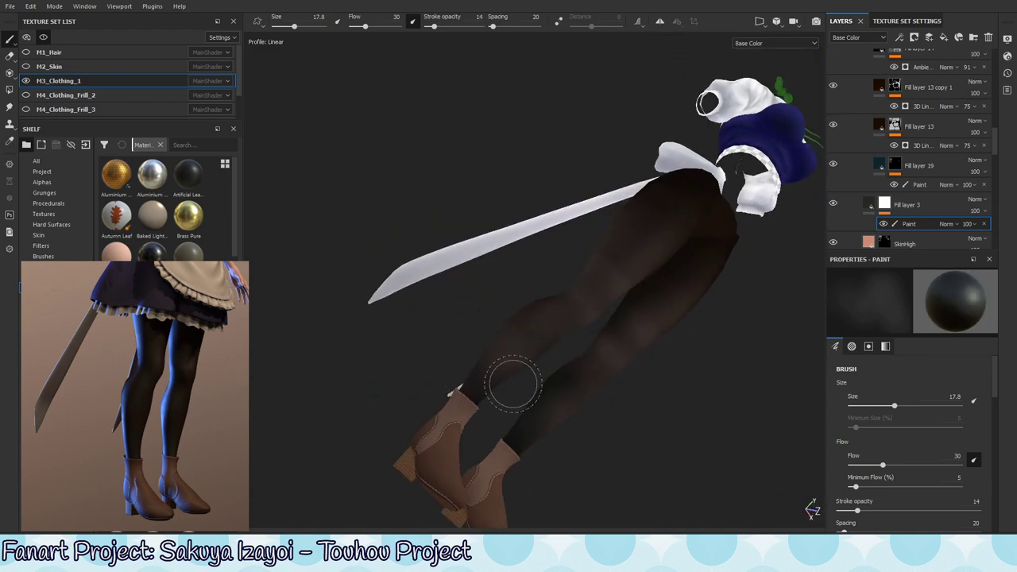
key(x)
mouse_move(543, 324)
ctrl+mouse_down()
mouse_move(585, 363)
mouse_move(483, 193)
ctrl+mouse_up()
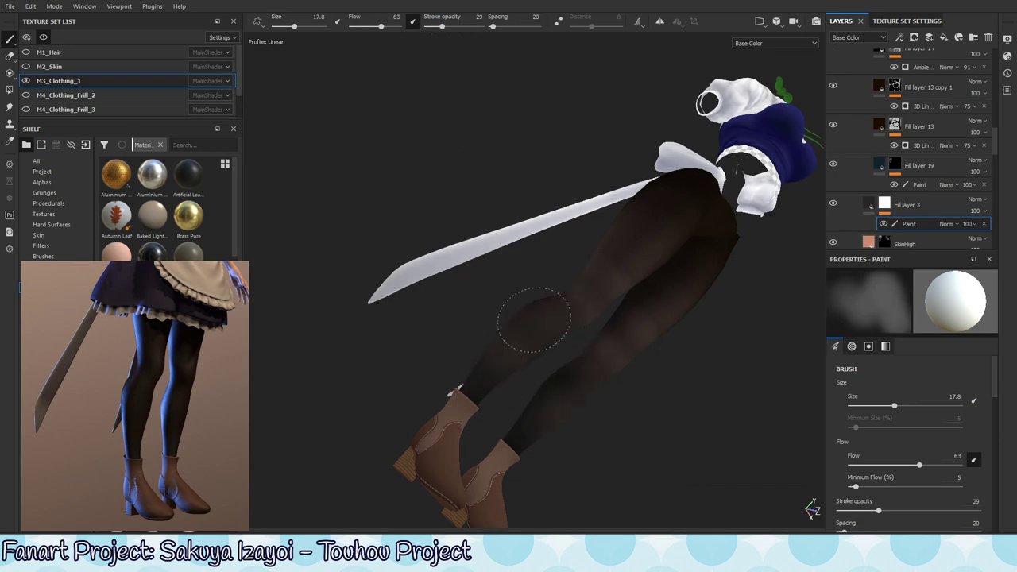
alt+drag(522, 418, 588, 352)
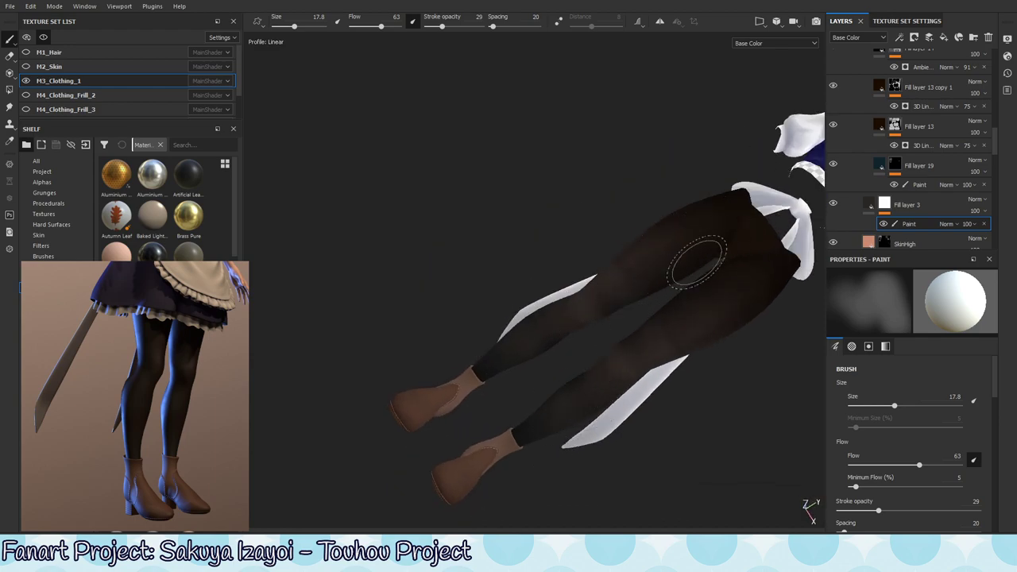
alt+drag(633, 345, 708, 254)
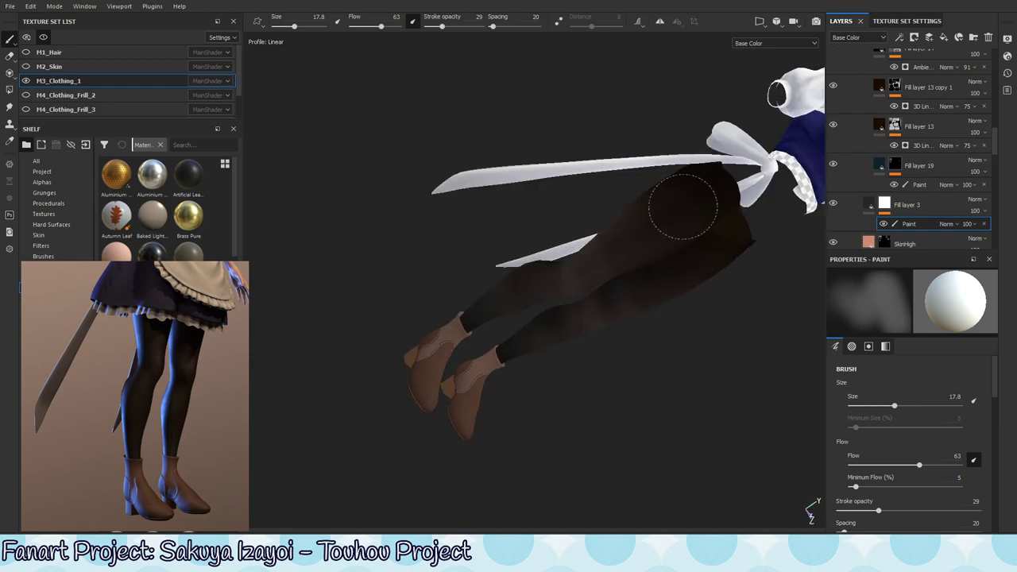
mouse_move(645, 232)
alt+mouse_down()
mouse_move(654, 230)
mouse_move(628, 199)
alt+mouse_up()
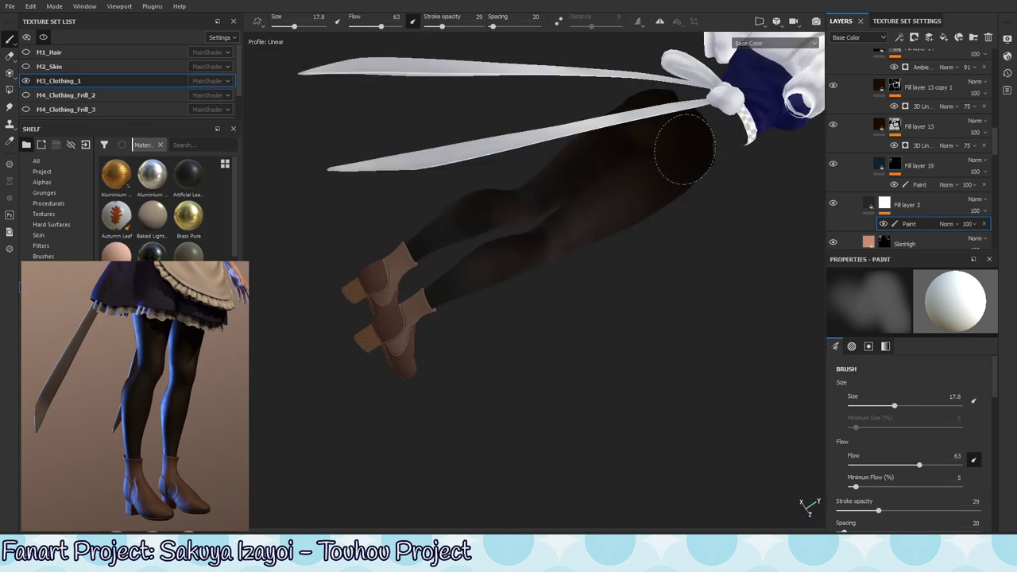
mouse_move(673, 164)
alt+mouse_down()
mouse_move(540, 297)
mouse_move(552, 318)
alt+mouse_up()
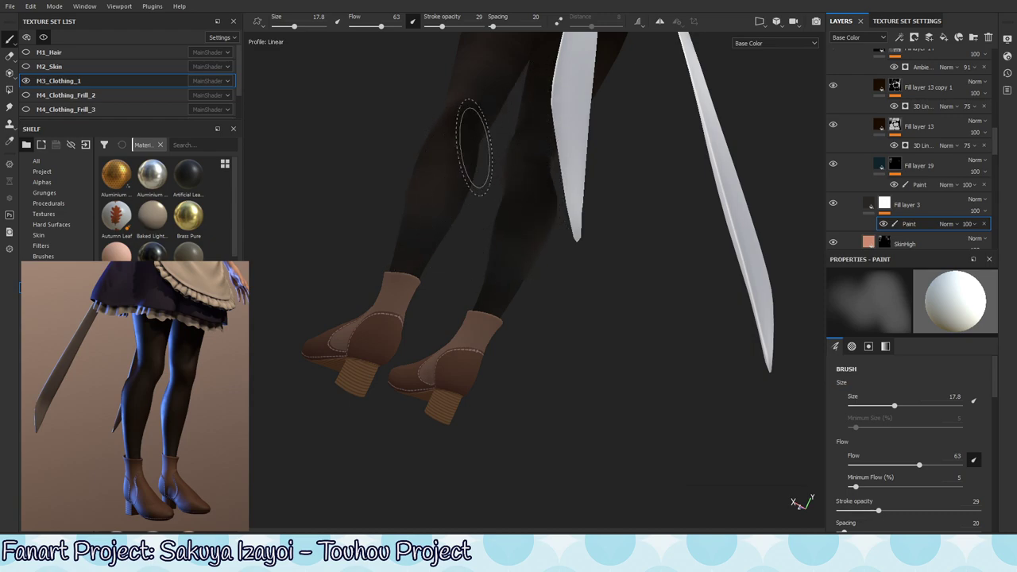
mouse_move(436, 214)
alt+mouse_down()
mouse_move(448, 275)
mouse_move(397, 247)
mouse_move(432, 277)
mouse_move(397, 276)
alt+mouse_up()
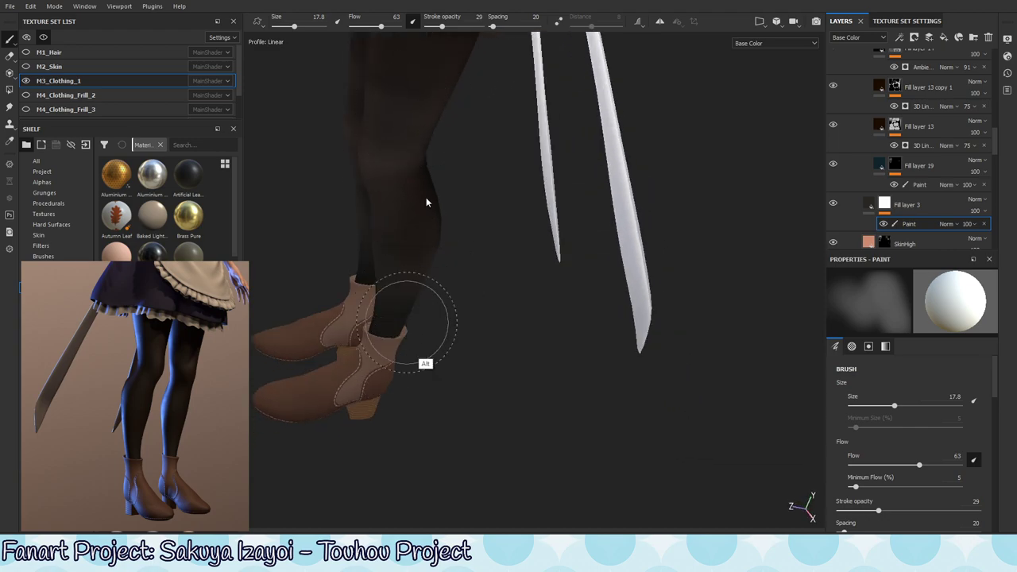
mouse_move(426, 202)
alt+mouse_down()
mouse_move(377, 250)
mouse_move(463, 223)
mouse_move(447, 220)
alt+mouse_up()
alt+right_drag(447, 220, 456, 262)
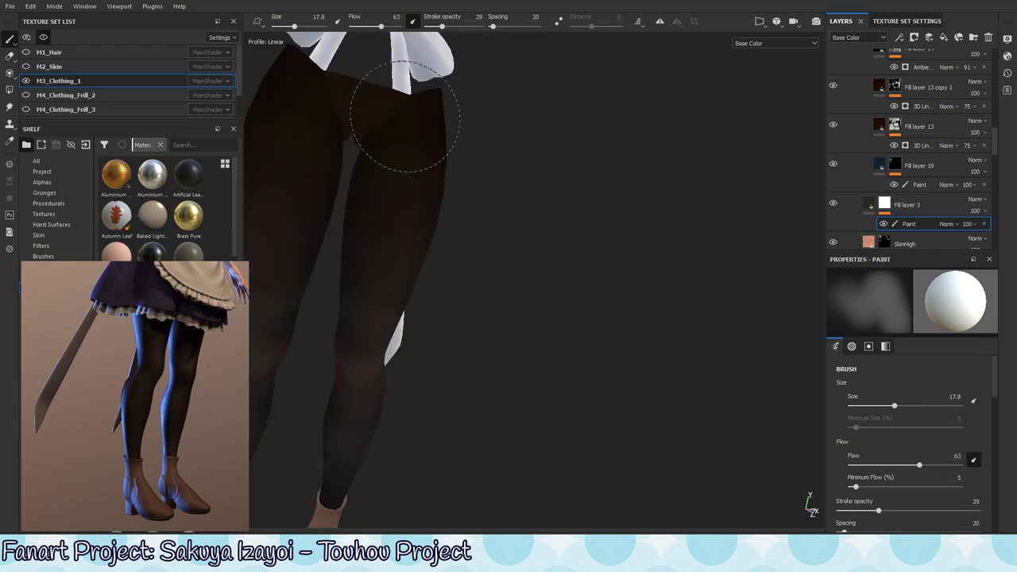
alt+right_drag(406, 182, 485, 247)
alt+drag(485, 247, 370, 203)
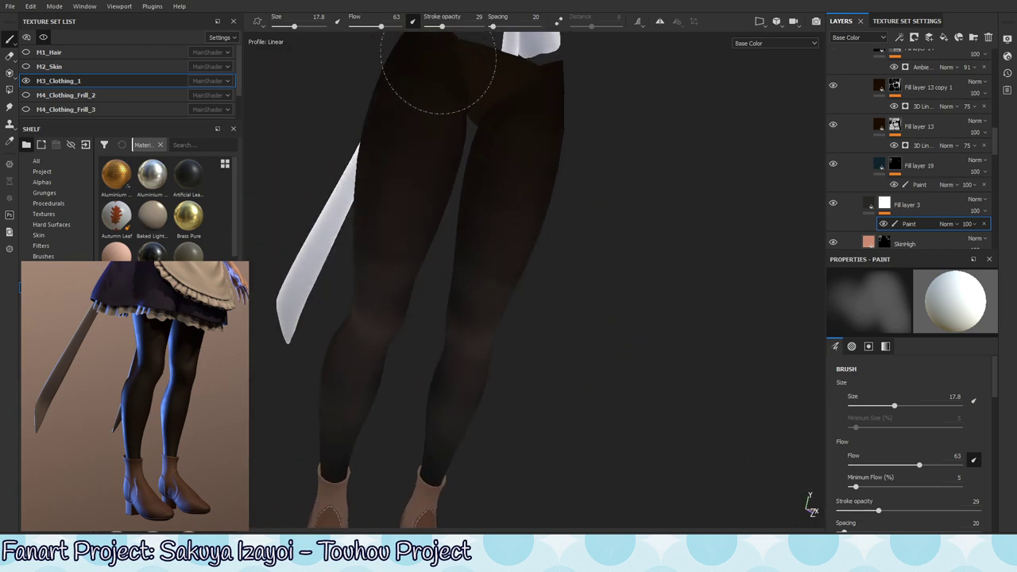
mouse_move(390, 397)
alt+mouse_down()
mouse_move(522, 200)
mouse_move(470, 277)
mouse_move(401, 211)
mouse_move(443, 193)
alt+mouse_up()
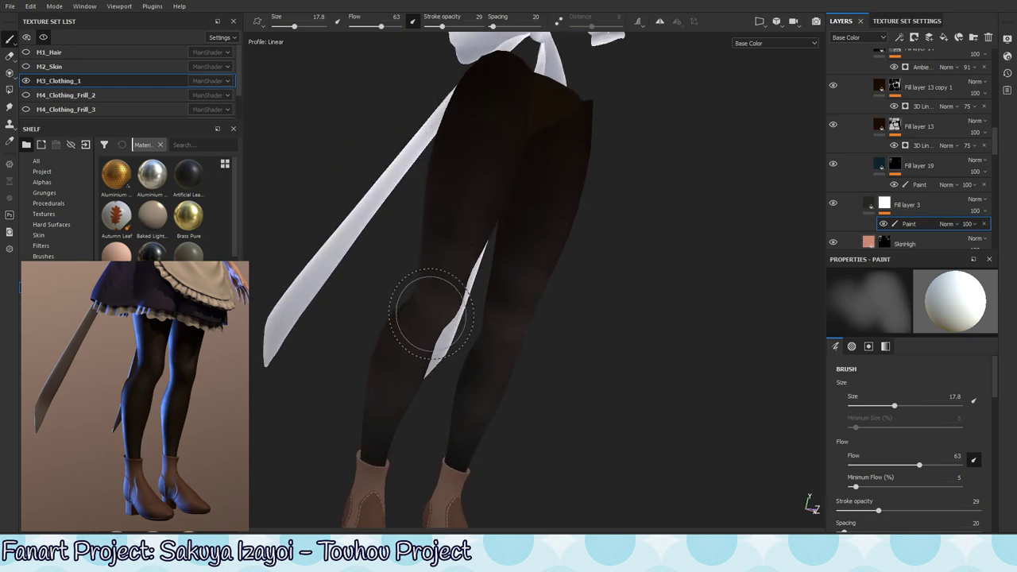
Shrink the brush to about 5, try a lighter knee highlight, then undo it.
ctrl+right_drag(434, 309, 405, 317)
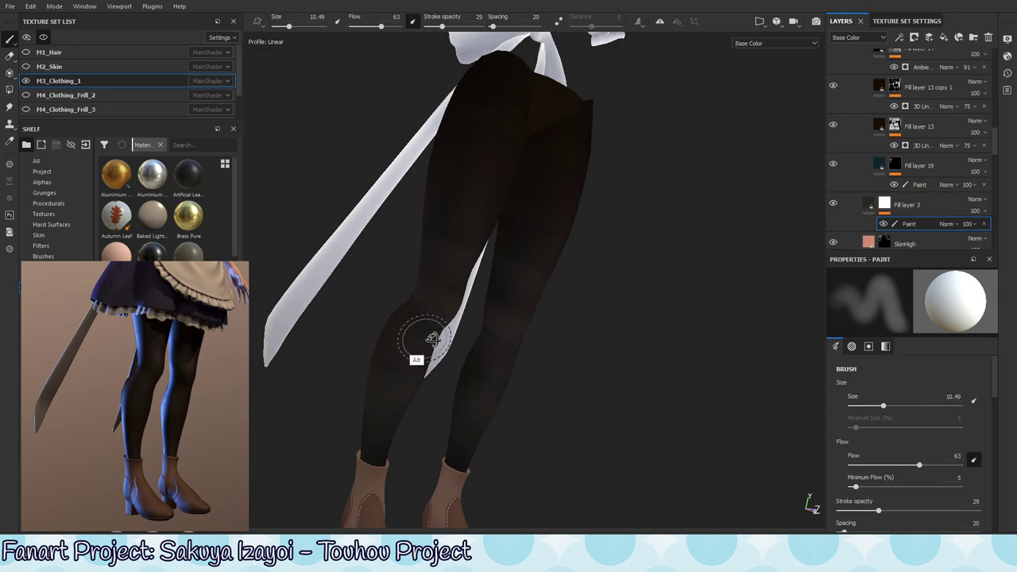
alt+drag(431, 337, 468, 353)
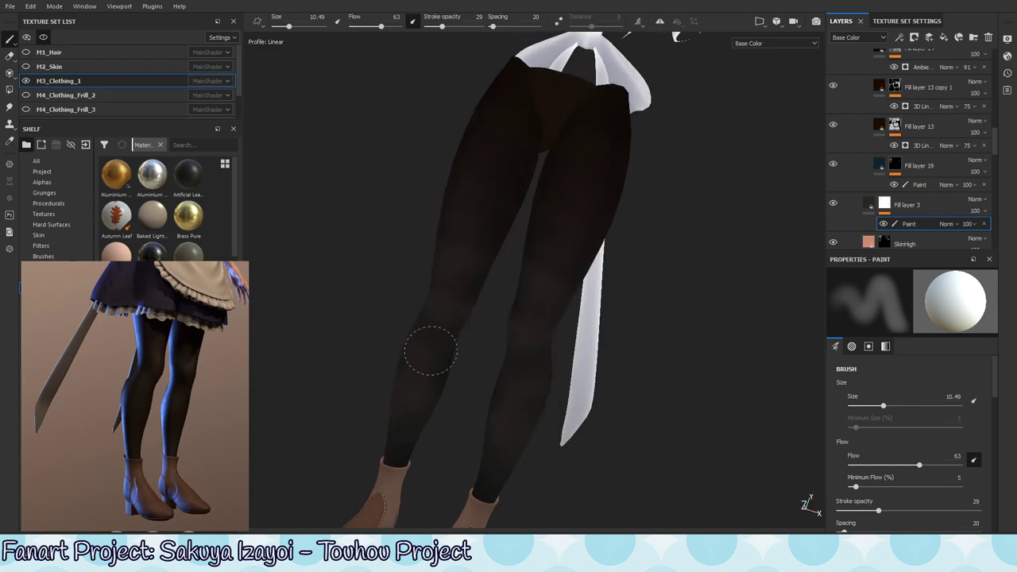
alt+right_drag(437, 369, 659, 329)
alt+drag(659, 329, 471, 340)
ctrl+right_drag(472, 341, 428, 320)
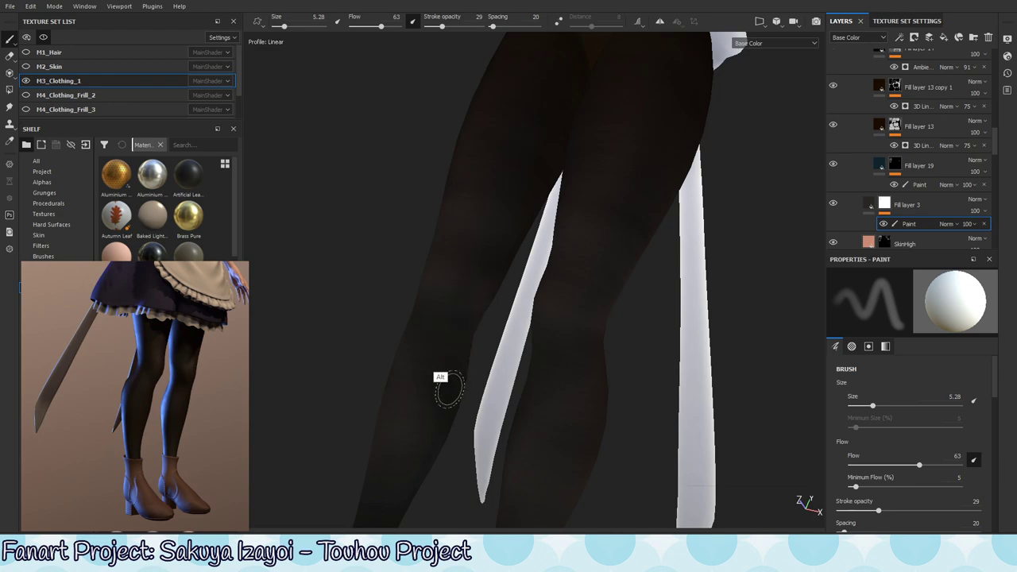
alt+drag(449, 389, 446, 349)
drag(431, 297, 445, 304)
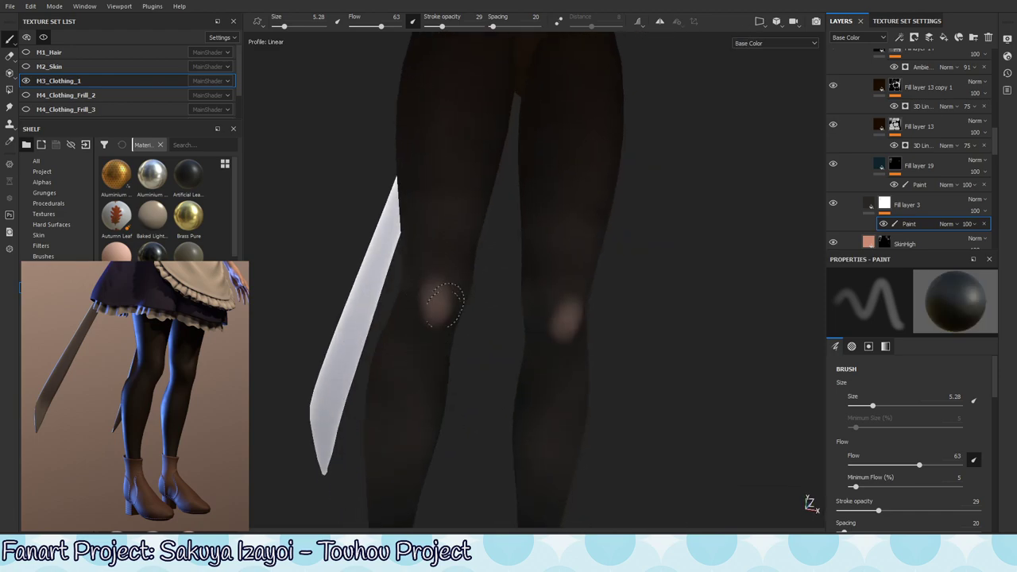
key(ctrl+z)
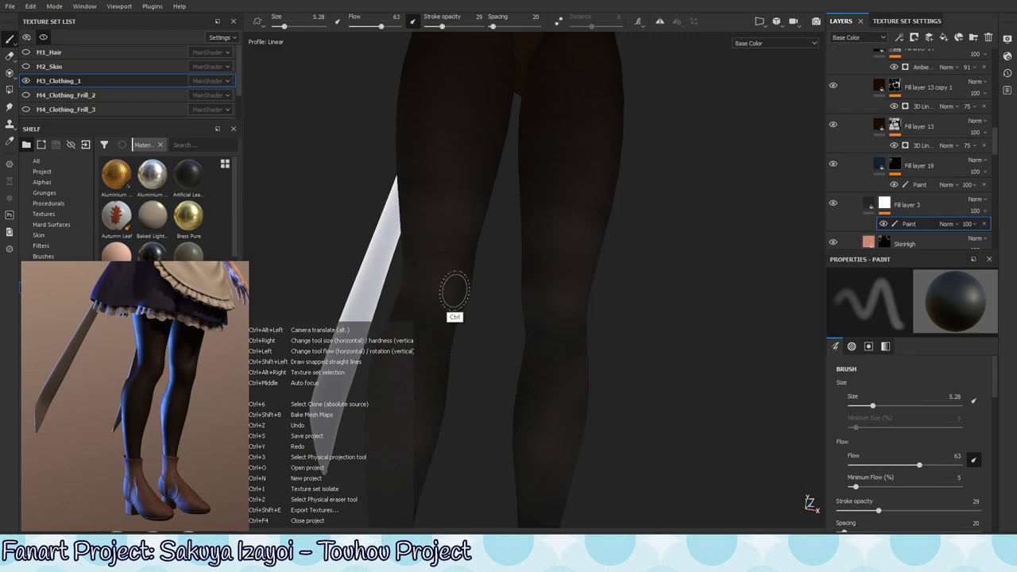
Lower the brush flow to 5 and enlarge the brush to about 20.
ctrl+right_drag(504, 301, 368, 337)
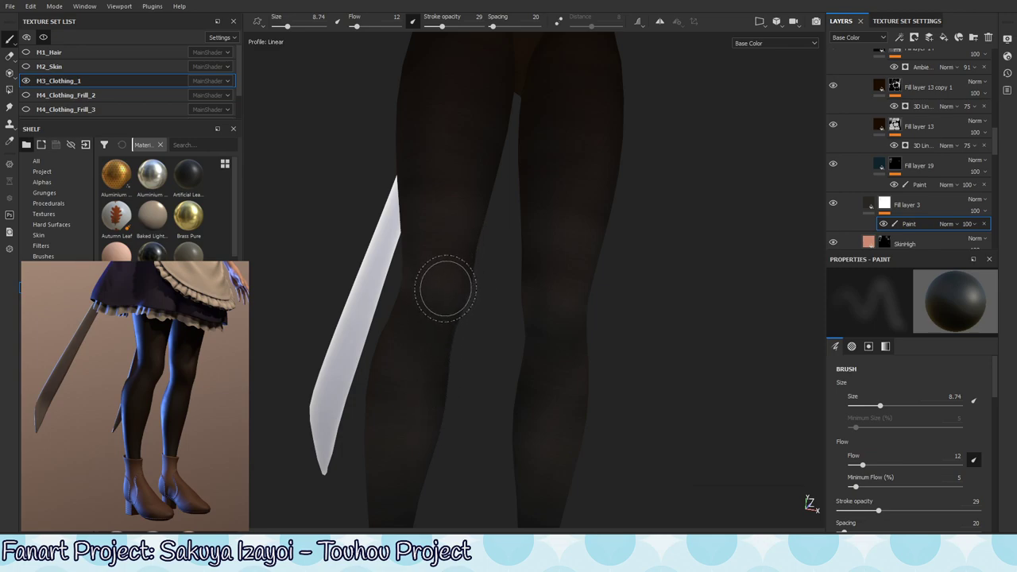
ctrl+right_drag(470, 363, 450, 350)
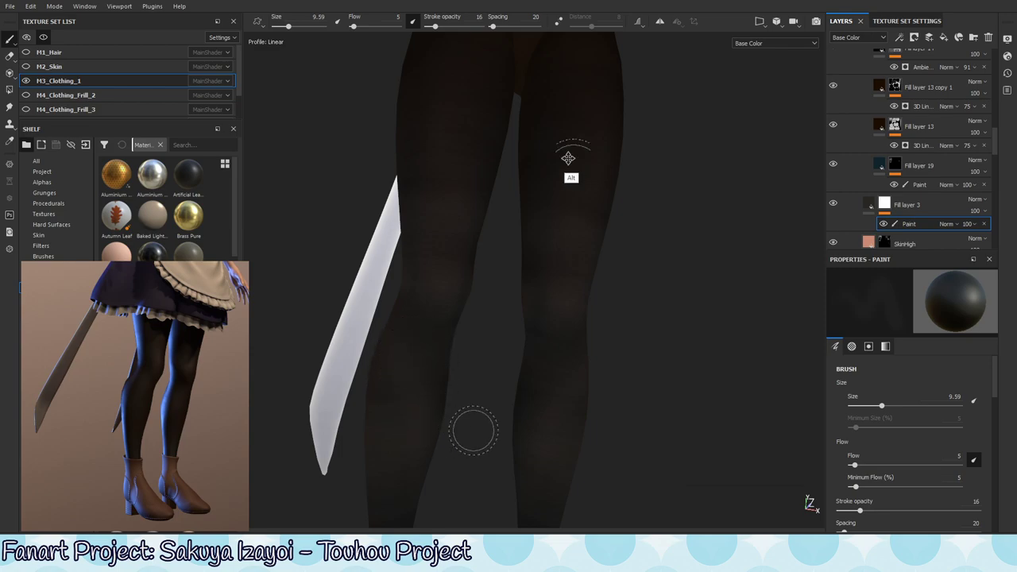
mouse_move(568, 158)
alt+mouse_down()
mouse_move(556, 345)
mouse_move(557, 307)
mouse_move(454, 329)
alt+mouse_up()
mouse_move(454, 329)
ctrl+right_down()
mouse_move(453, 393)
mouse_move(436, 363)
ctrl+right_up()
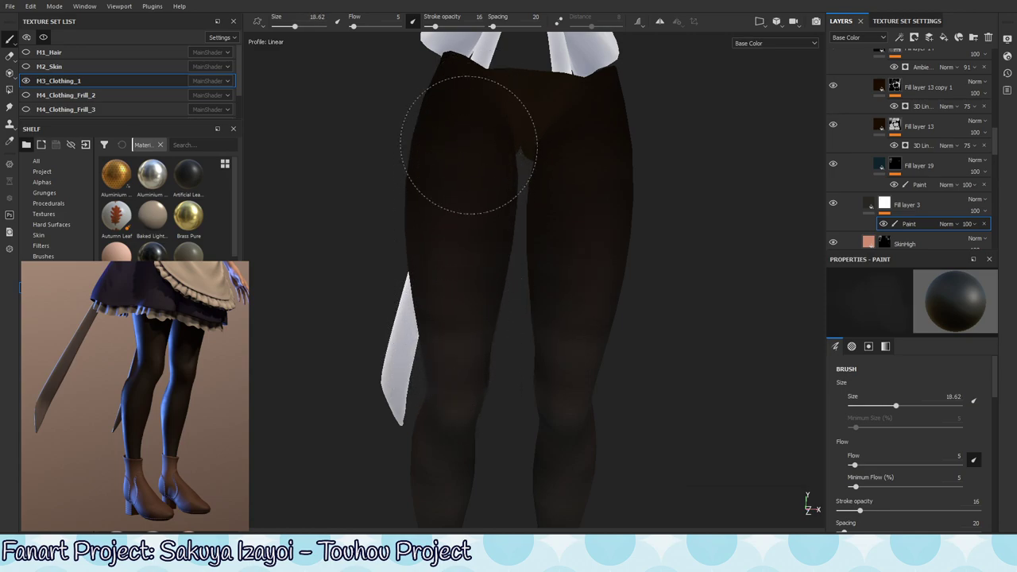
mouse_move(476, 329)
alt+mouse_down()
mouse_move(483, 352)
mouse_move(533, 334)
mouse_move(498, 131)
alt+mouse_up()
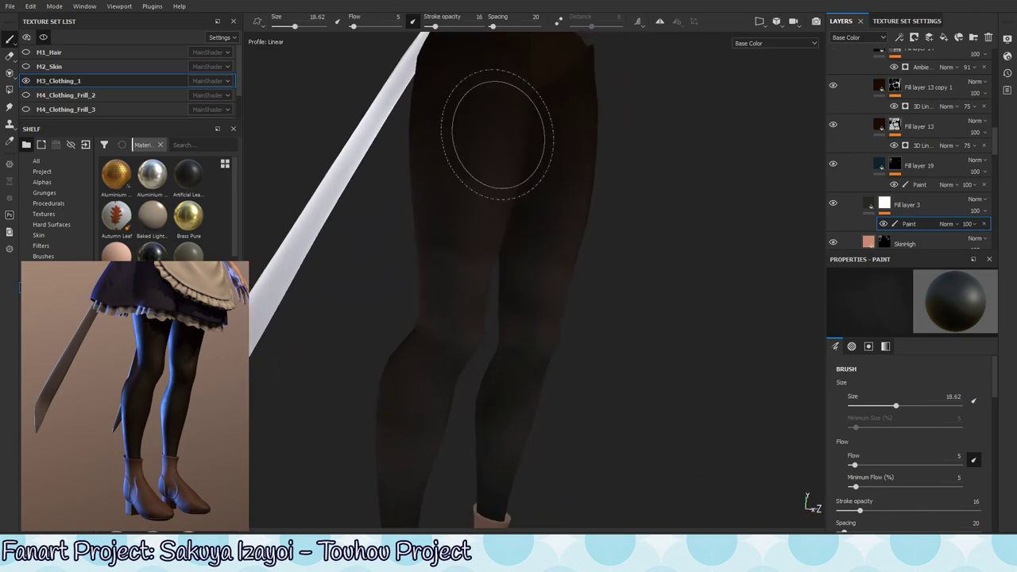
mouse_move(470, 284)
alt+mouse_down()
mouse_move(525, 281)
mouse_move(449, 369)
mouse_move(454, 306)
alt+mouse_up()
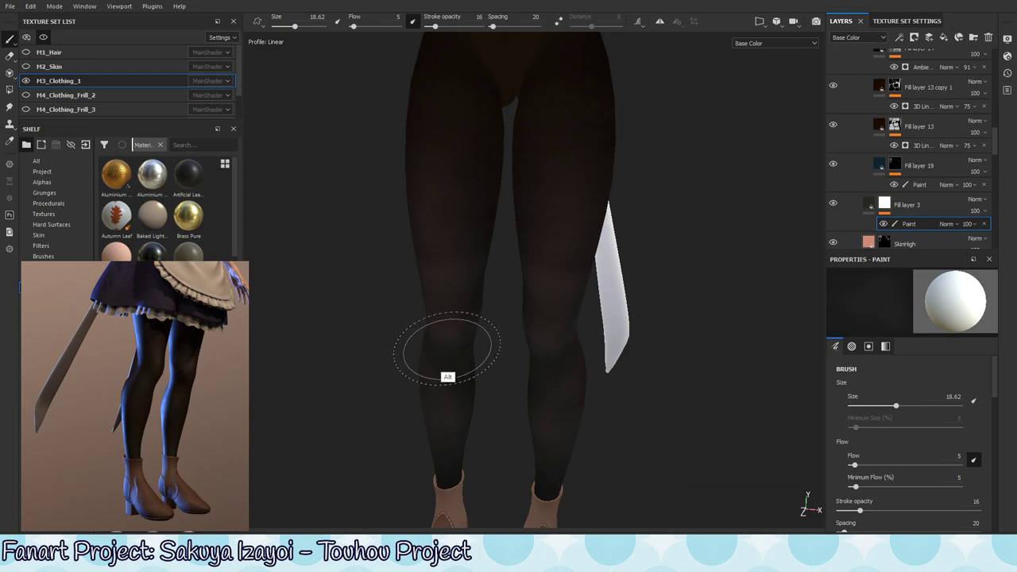
mouse_move(493, 174)
alt+mouse_down()
mouse_move(515, 249)
mouse_move(466, 125)
mouse_move(479, 159)
alt+mouse_up()
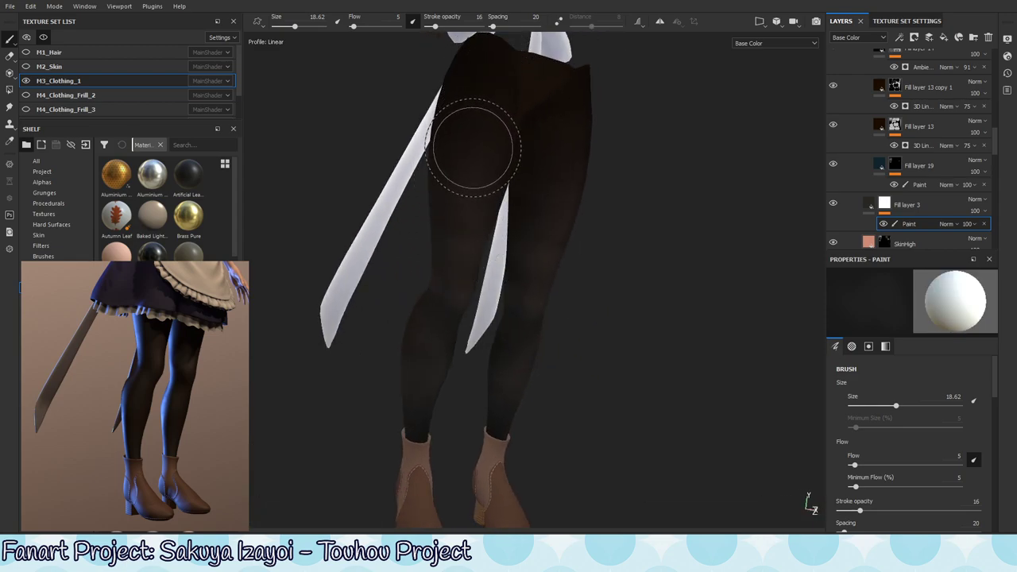
Set brush size 24.35 and flow 27 for soft shading over the tights.
ctrl+right_drag(499, 129, 525, 130)
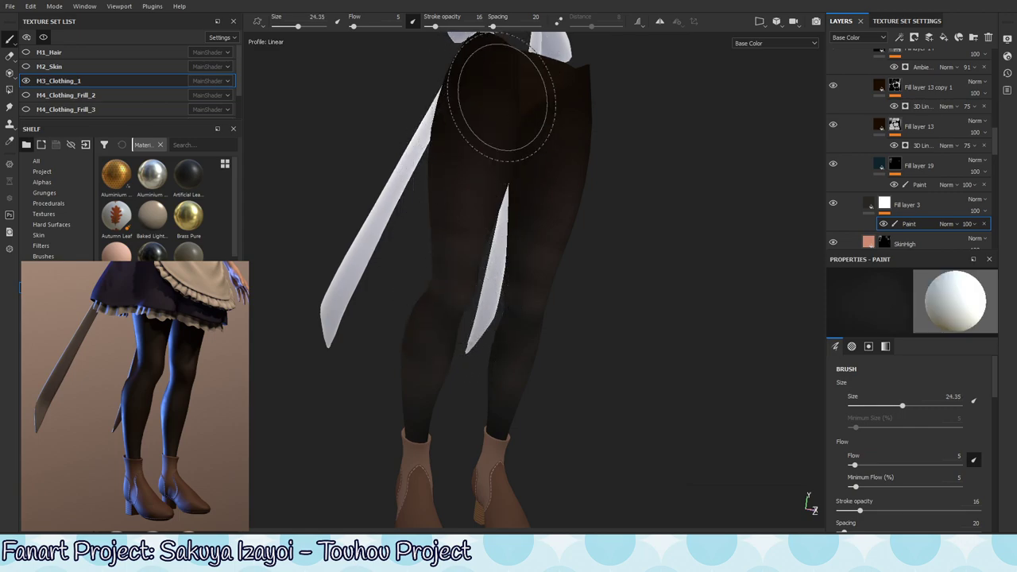
alt+drag(504, 99, 505, 109)
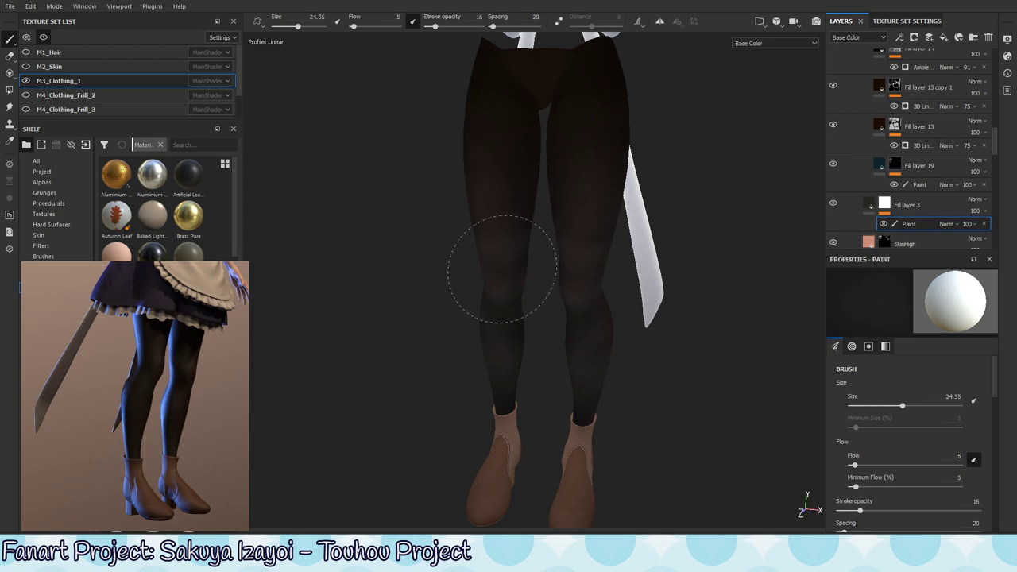
alt+drag(500, 162, 522, 196)
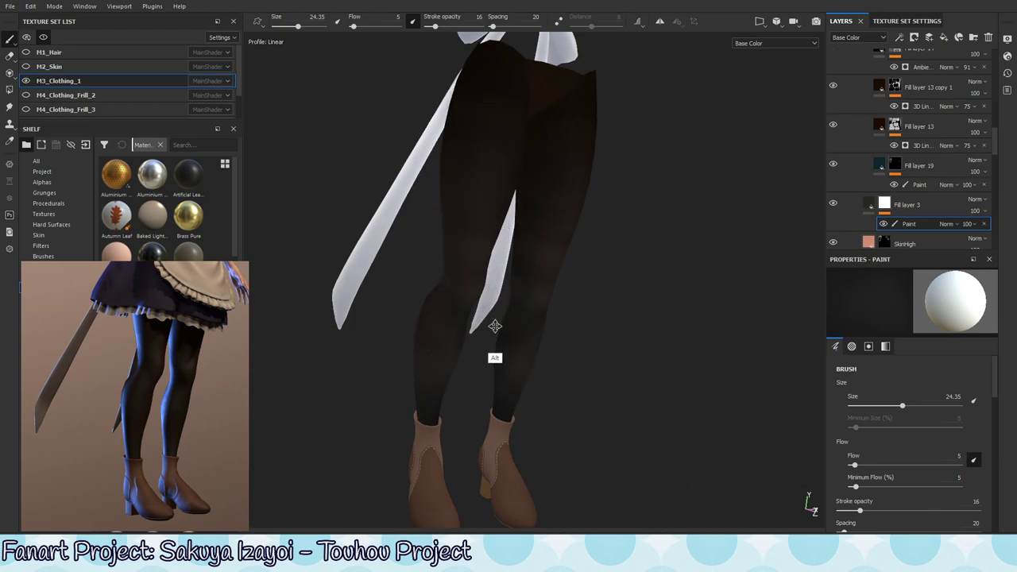
mouse_move(494, 325)
alt+mouse_down()
mouse_move(459, 199)
mouse_move(495, 220)
mouse_move(488, 112)
alt+mouse_up()
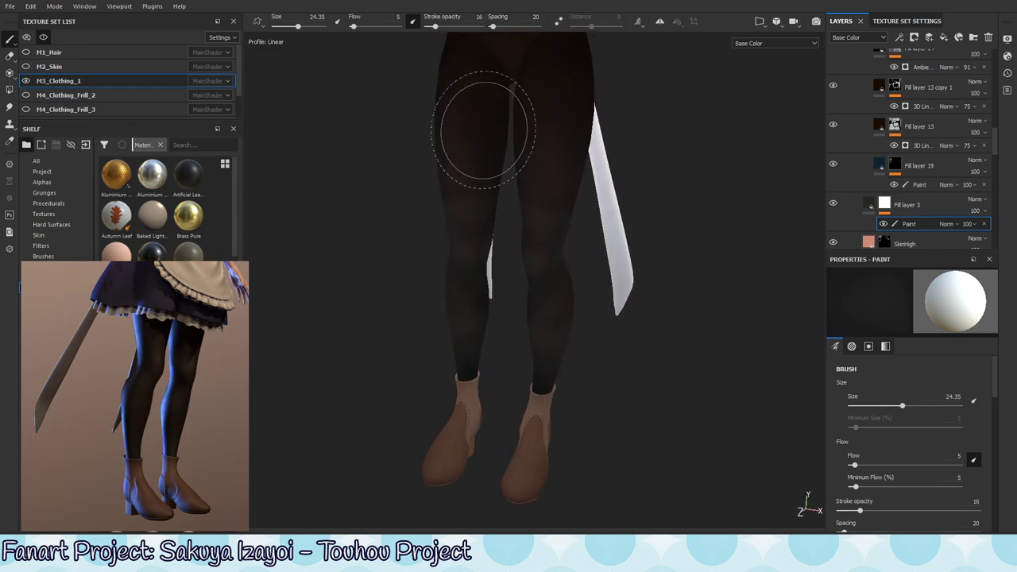
mouse_move(463, 255)
alt+mouse_down()
mouse_move(472, 211)
mouse_move(500, 200)
alt+mouse_up()
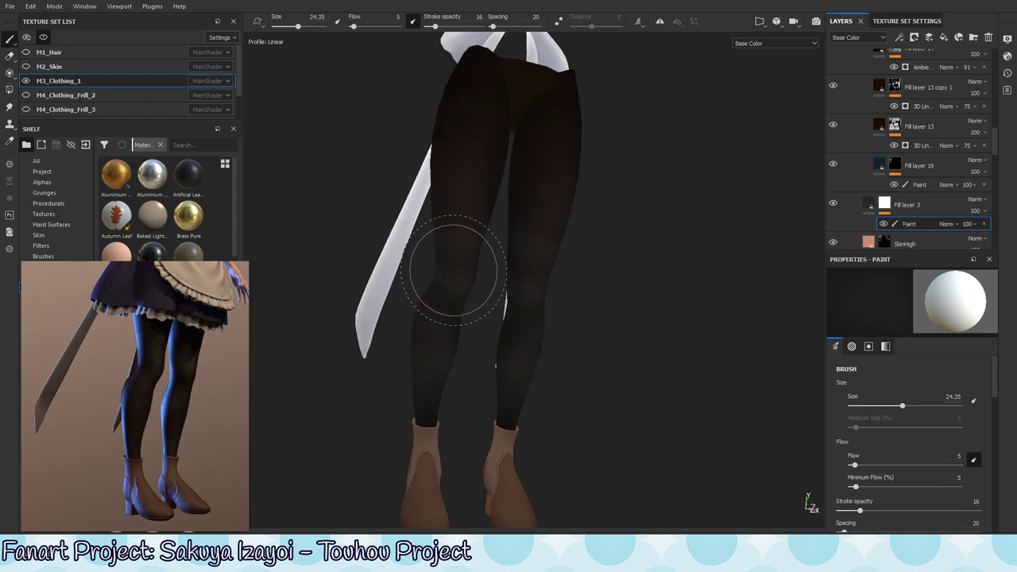
mouse_move(454, 227)
ctrl+mouse_down()
mouse_move(485, 226)
mouse_move(421, 168)
mouse_move(429, 195)
mouse_move(377, 225)
ctrl+mouse_up()
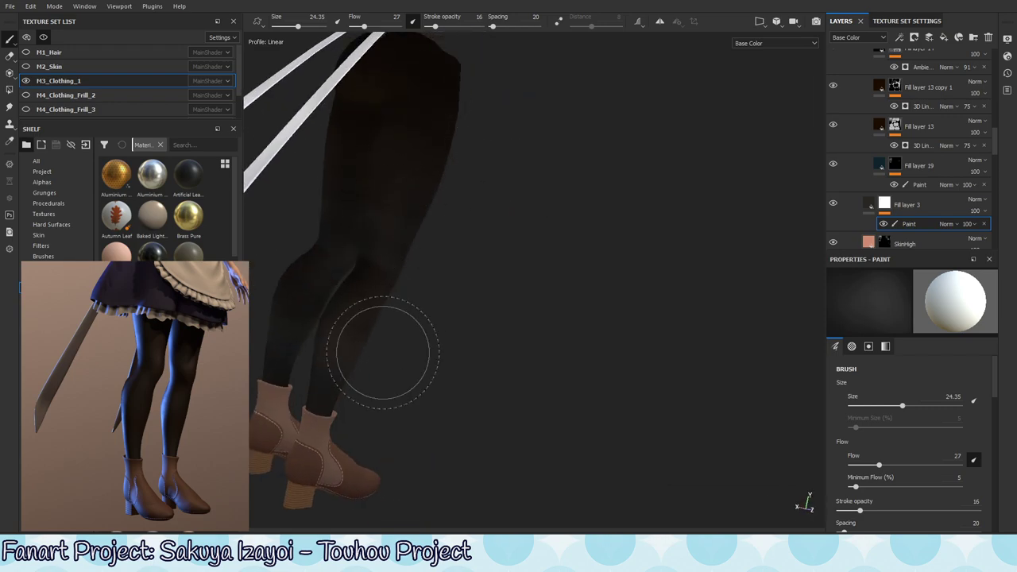
Raise brush flow and stroke opacity to 45 and 51, then both to 100.
mouse_move(381, 341)
alt+mouse_down()
mouse_move(365, 340)
mouse_move(408, 300)
mouse_move(418, 266)
alt+mouse_up()
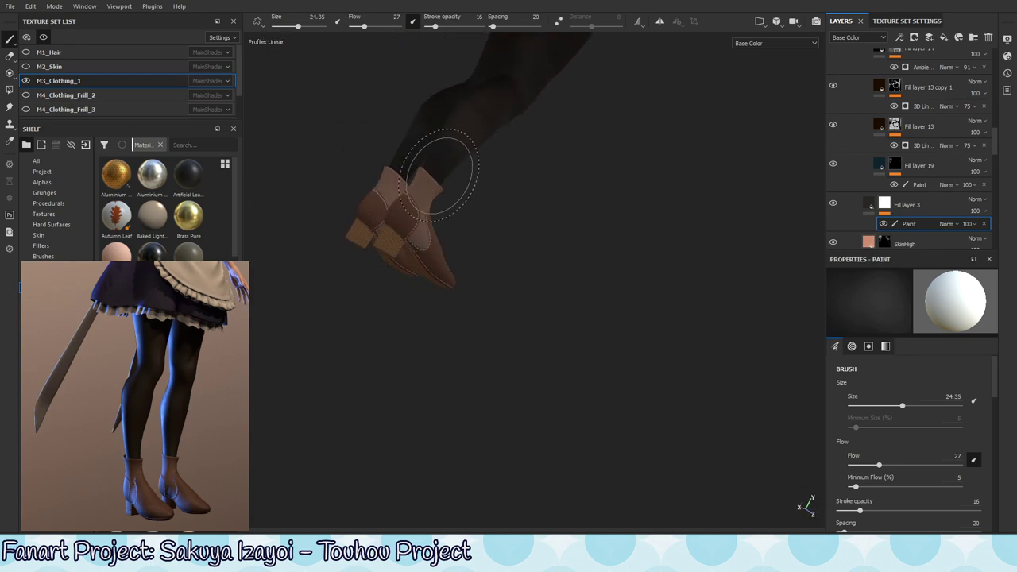
mouse_move(457, 146)
alt+mouse_down()
mouse_move(420, 307)
mouse_move(479, 182)
mouse_move(469, 181)
alt+mouse_up()
ctrl+drag(466, 80, 501, 80)
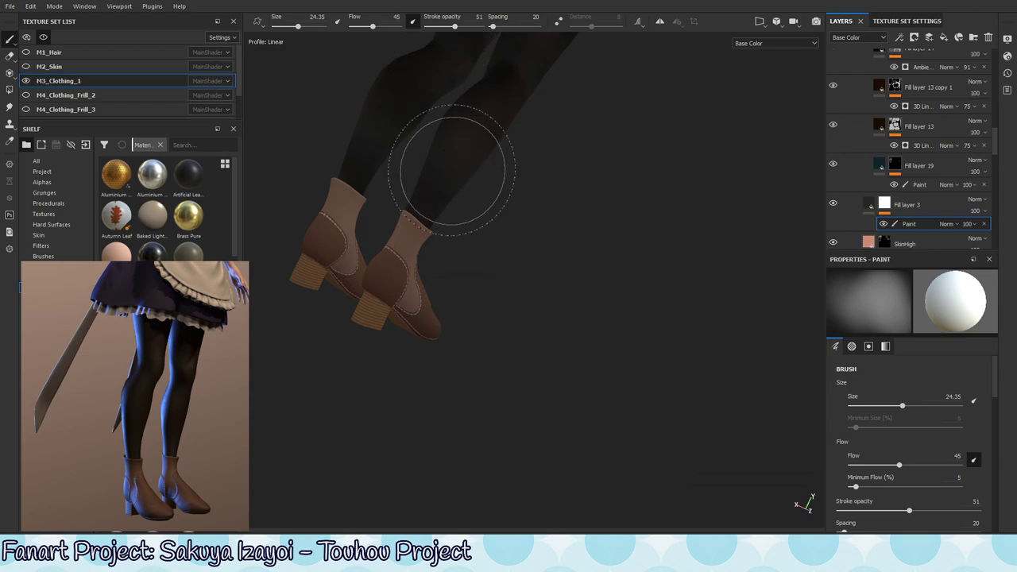
alt+drag(445, 318, 465, 227)
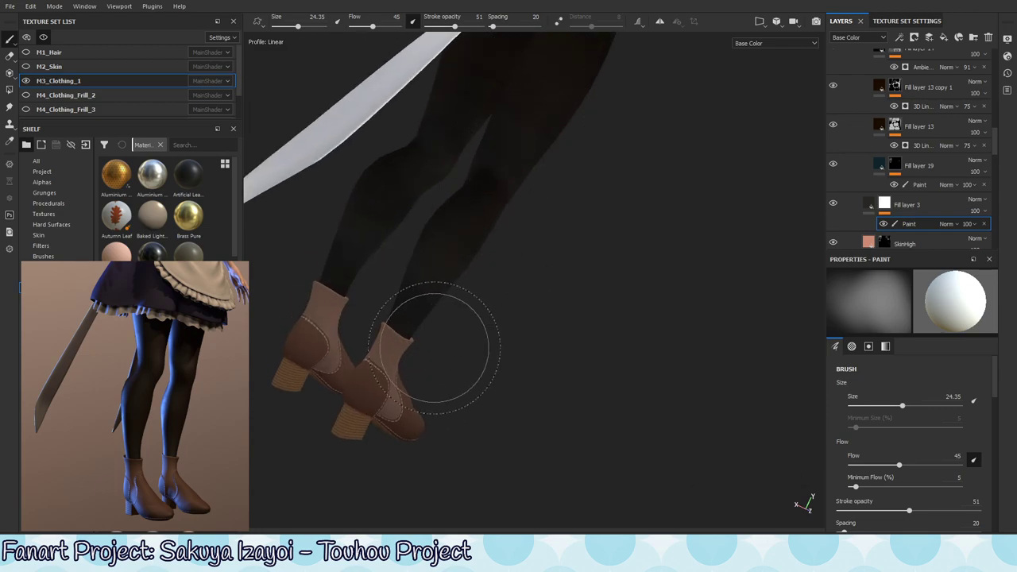
mouse_move(433, 317)
alt+mouse_down()
mouse_move(424, 306)
mouse_move(470, 329)
mouse_move(410, 302)
alt+mouse_up()
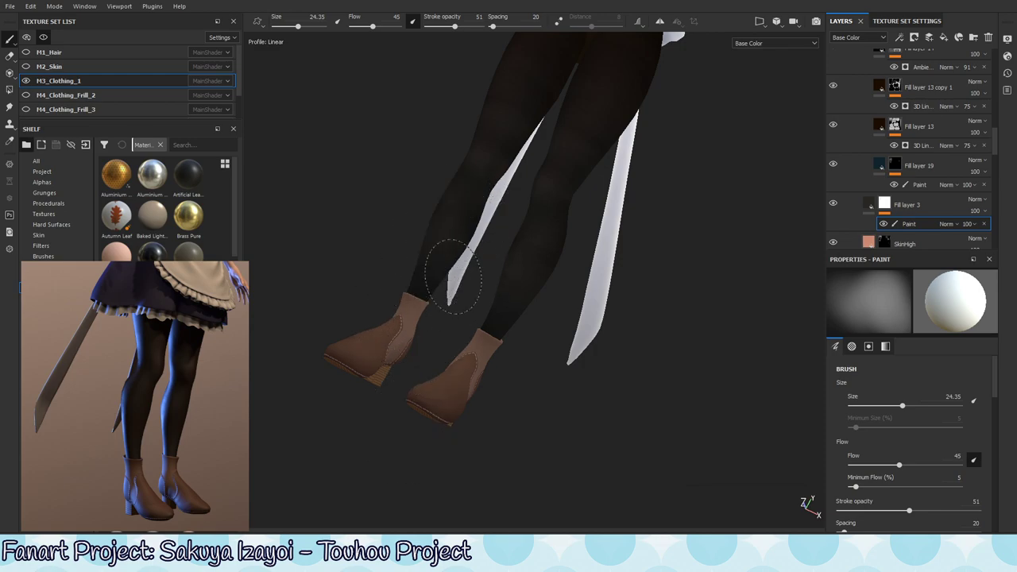
alt+drag(437, 397, 438, 408)
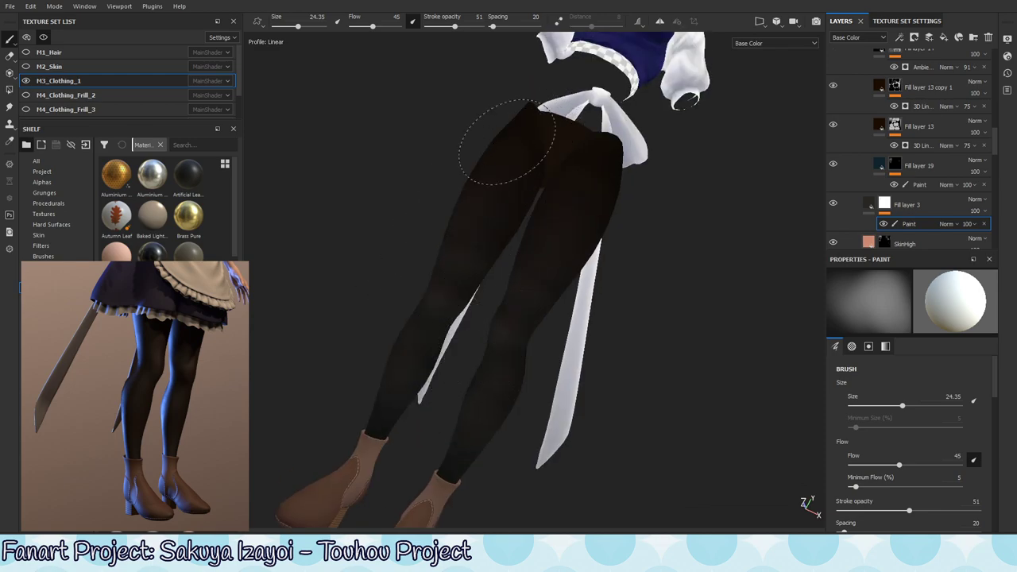
alt+drag(499, 141, 555, 206)
alt+drag(527, 170, 512, 117)
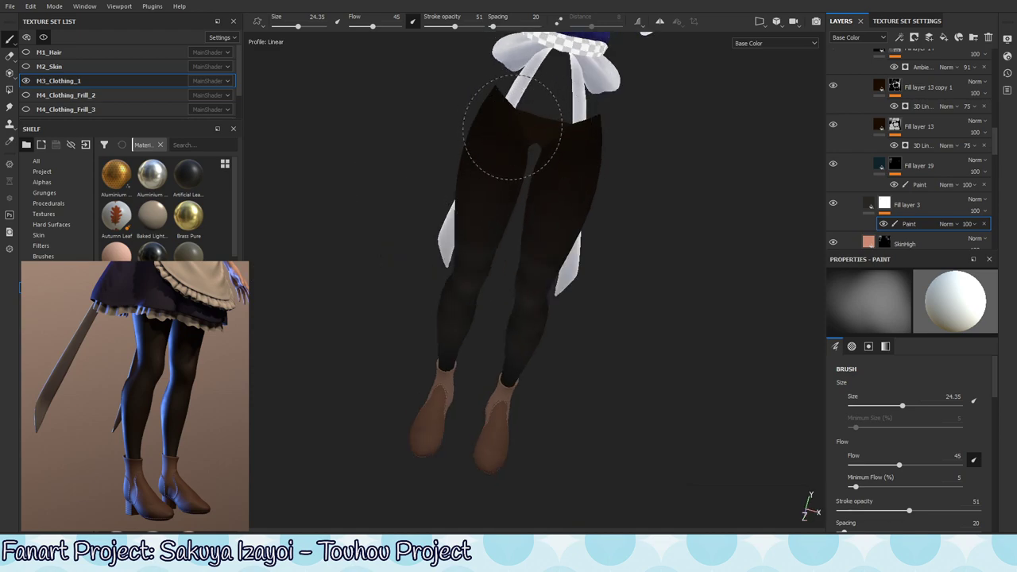
ctrl+drag(507, 233, 729, 249)
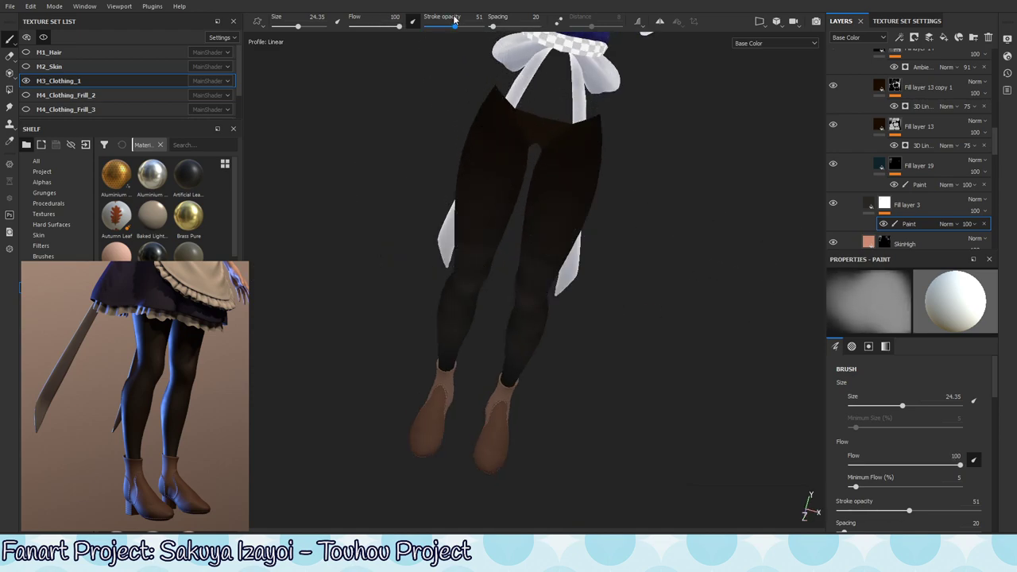
mouse_move(549, 128)
alt+mouse_down()
mouse_move(522, 211)
mouse_move(520, 143)
mouse_move(447, 151)
mouse_move(526, 227)
mouse_move(509, 224)
alt+mouse_up()
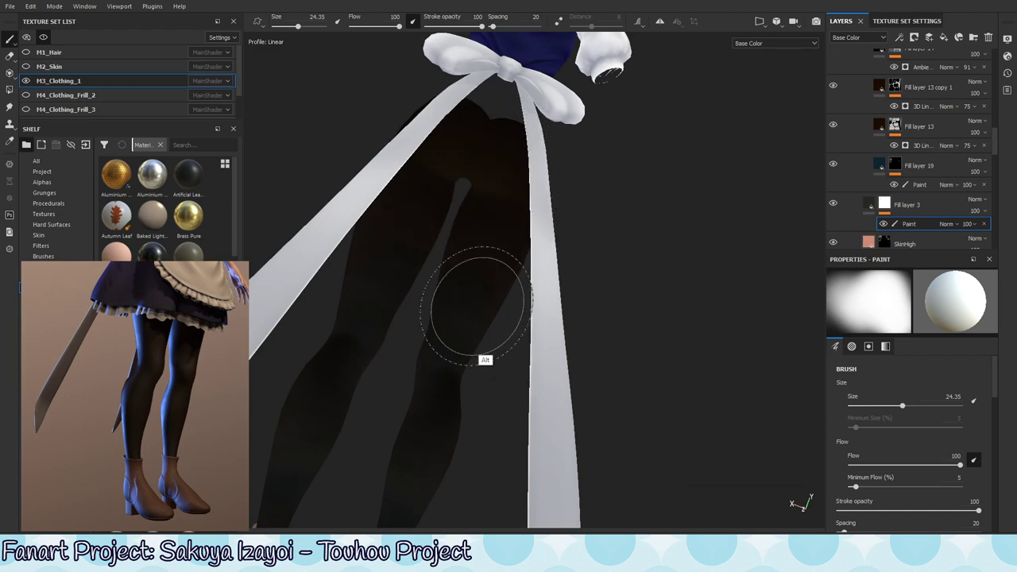
mouse_move(484, 330)
alt+mouse_down()
mouse_move(521, 280)
mouse_move(472, 233)
mouse_move(490, 263)
mouse_move(509, 263)
alt+mouse_up()
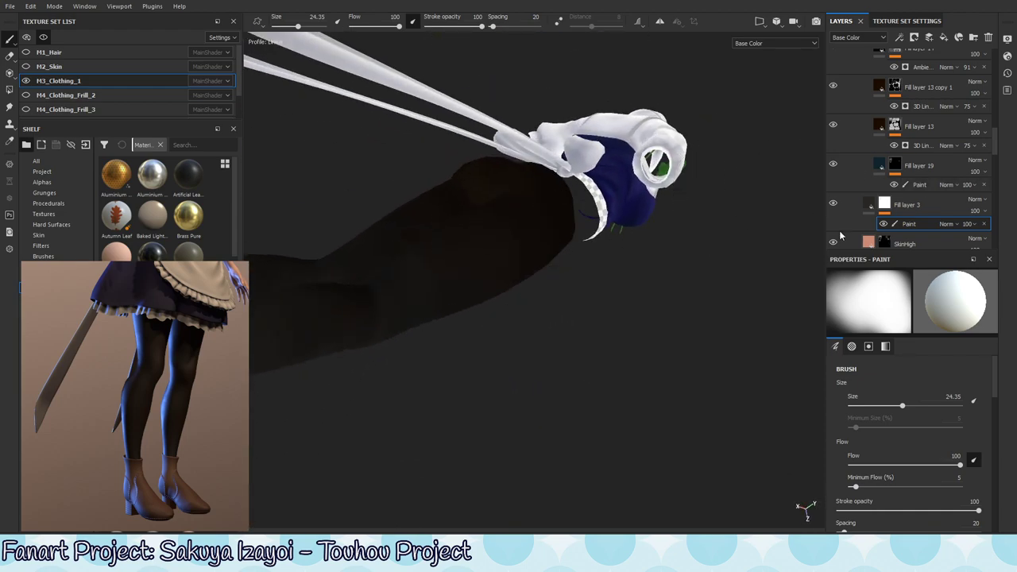
Toggle Fill layer 3 off and on to compare the legs with and without tights.
click(833, 204)
click(833, 204)
mouse_move(765, 275)
alt+mouse_down()
mouse_move(593, 339)
mouse_move(593, 377)
mouse_move(645, 390)
mouse_move(443, 316)
mouse_move(581, 243)
mouse_move(699, 273)
mouse_move(697, 302)
alt+mouse_up()
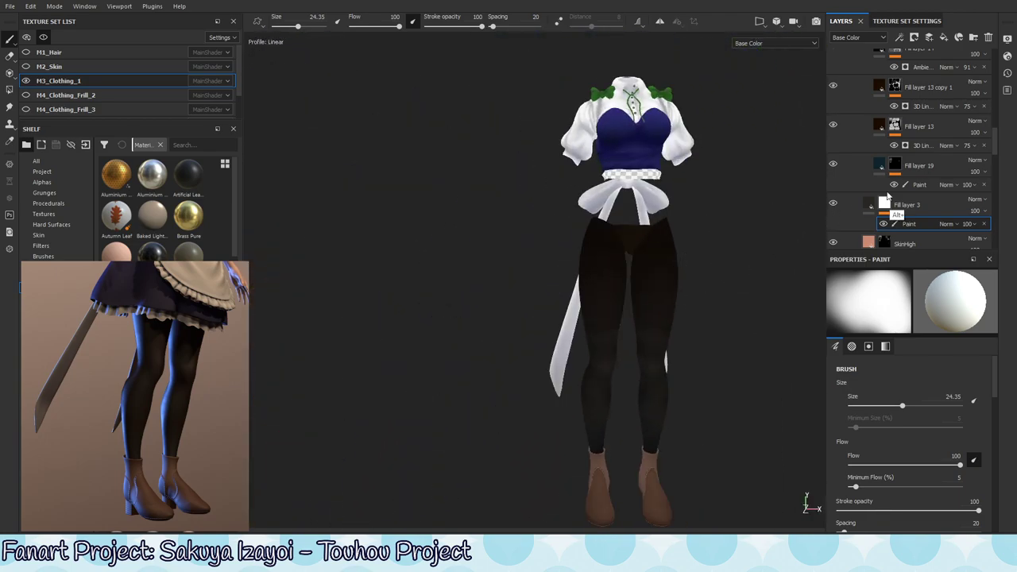
click(833, 205)
click(833, 204)
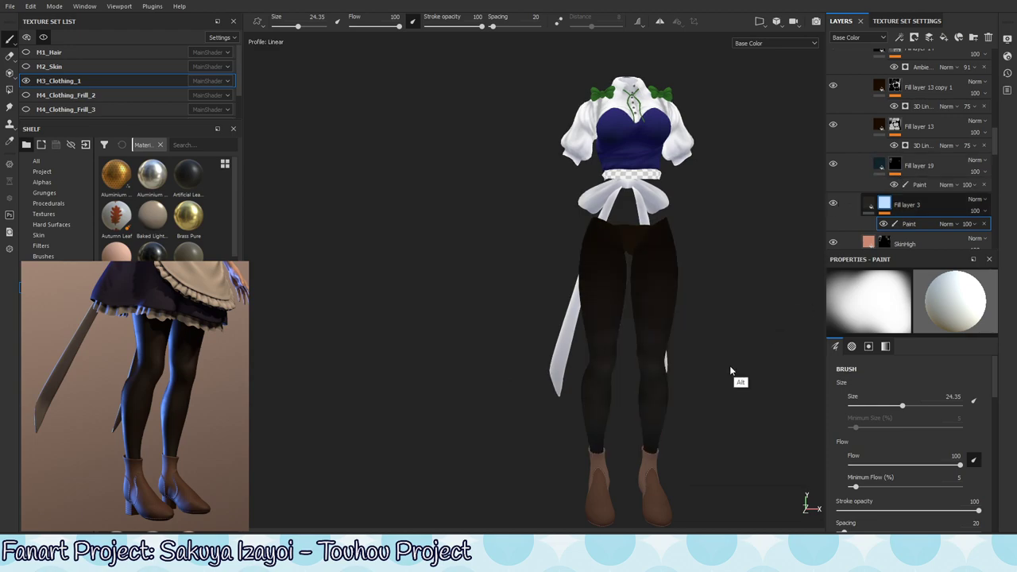
Switch the viewport to Material mode and compare the tights fill on and off again.
key(m)
mouse_move(601, 390)
alt+right_down()
mouse_move(488, 345)
mouse_move(782, 297)
alt+right_up()
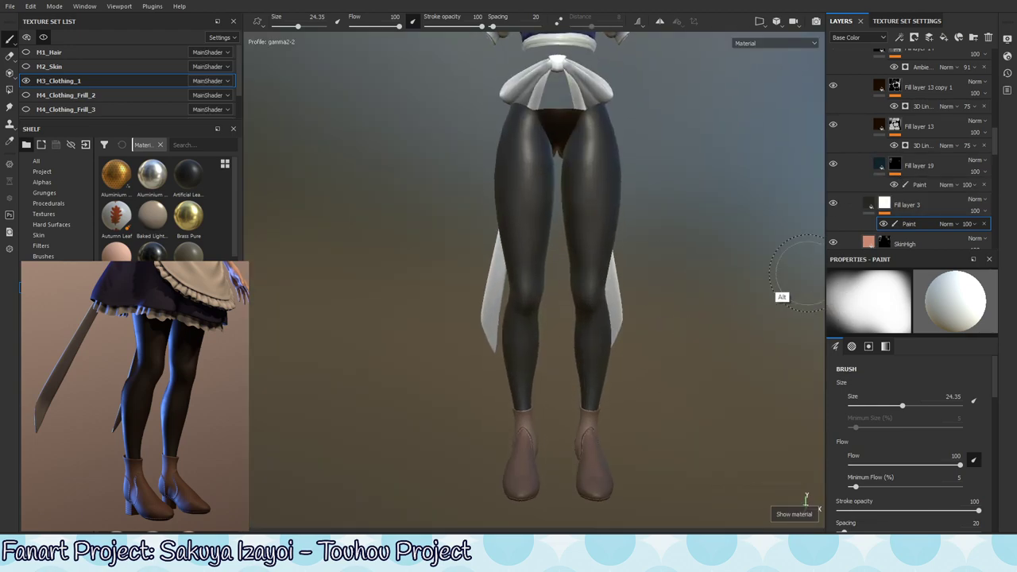
mouse_move(781, 297)
alt+mouse_down()
mouse_move(688, 282)
mouse_move(704, 280)
alt+mouse_up()
click(833, 205)
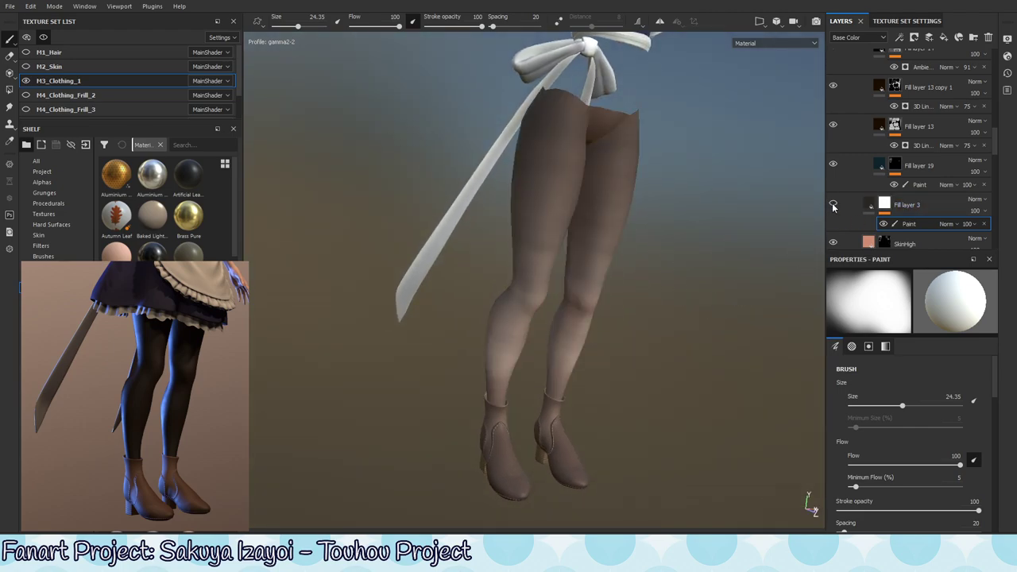
click(833, 204)
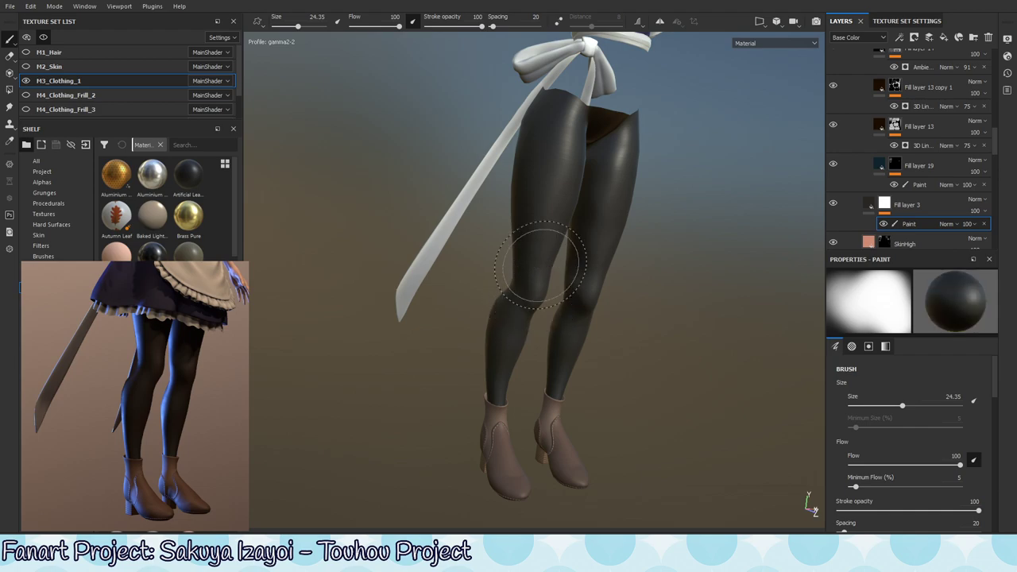
Undo the heavy upper-thigh stroke and shrink the brush to size 14.4.
mouse_move(540, 263)
mouse_down()
mouse_move(543, 322)
mouse_move(438, 294)
mouse_up()
key(ctrl+z)
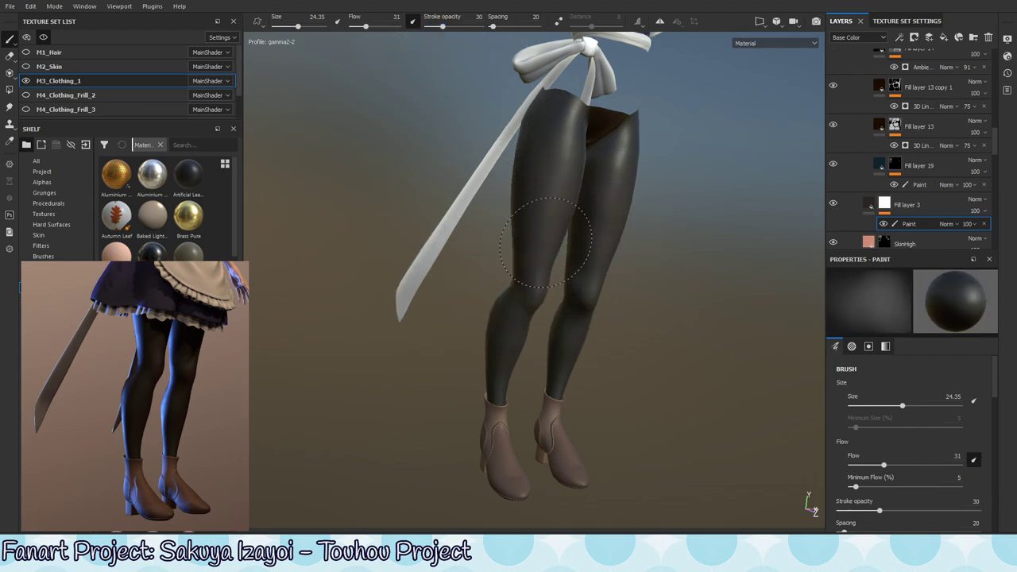
ctrl+right_drag(546, 242, 522, 263)
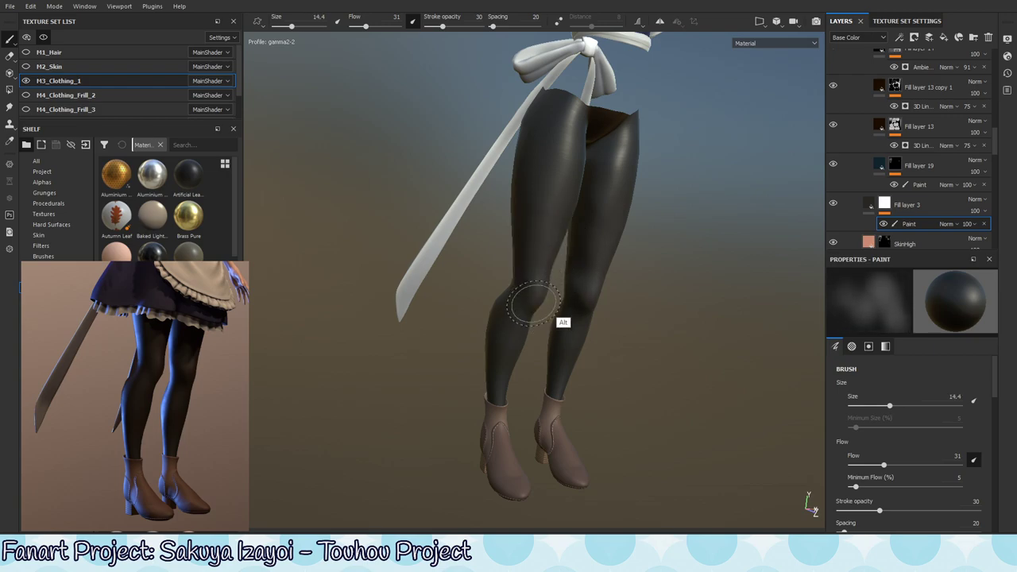
alt+drag(534, 302, 558, 275)
mouse_move(543, 314)
alt+mouse_down()
mouse_move(602, 325)
mouse_move(578, 348)
alt+mouse_up()
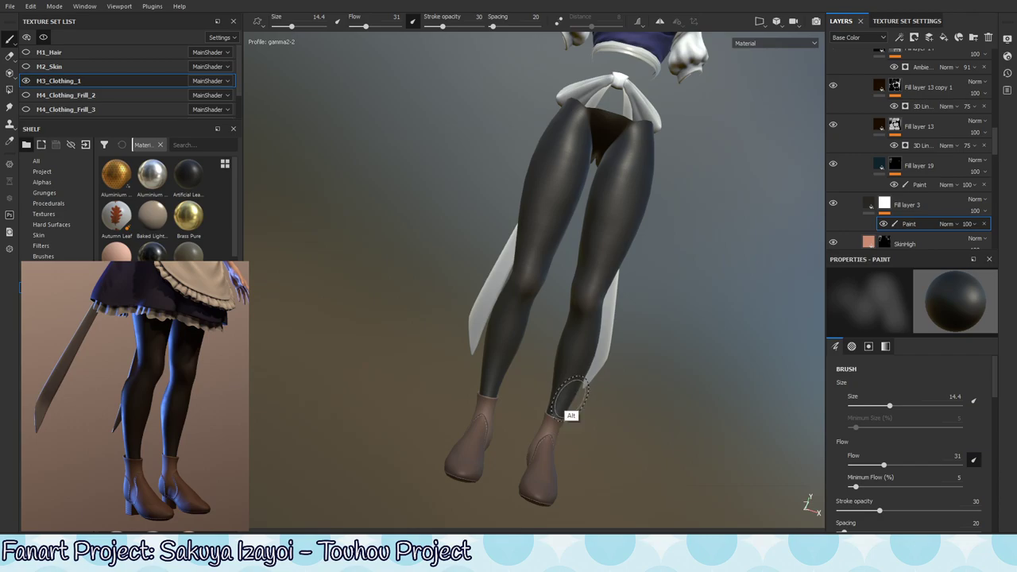
mouse_move(570, 398)
alt+mouse_down()
mouse_move(586, 294)
mouse_move(540, 288)
mouse_move(528, 301)
mouse_move(613, 265)
mouse_move(529, 294)
mouse_move(505, 262)
alt+mouse_up()
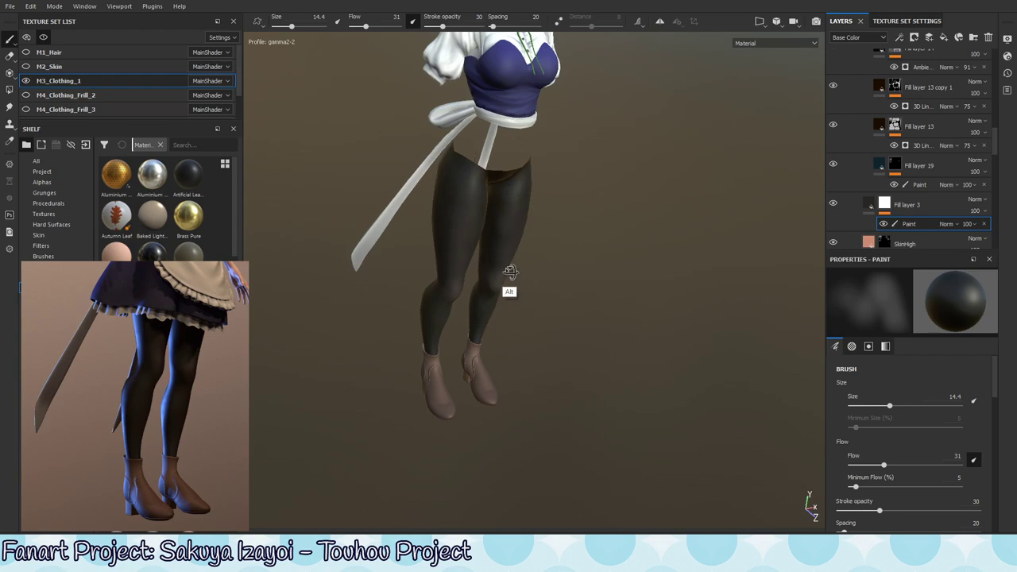
alt+right_drag(508, 288, 697, 275)
alt+drag(523, 288, 459, 137)
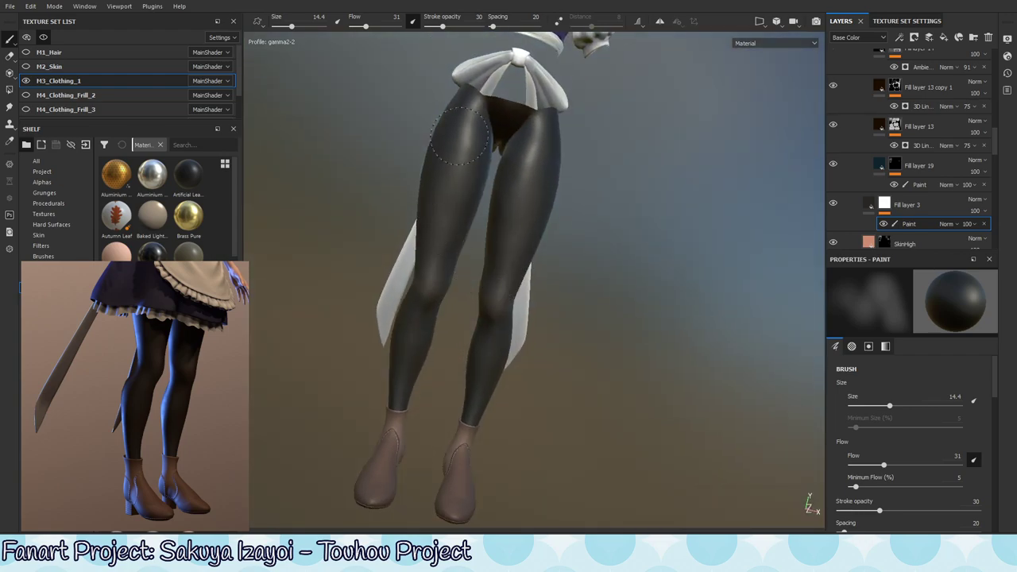
alt+drag(447, 268, 454, 318)
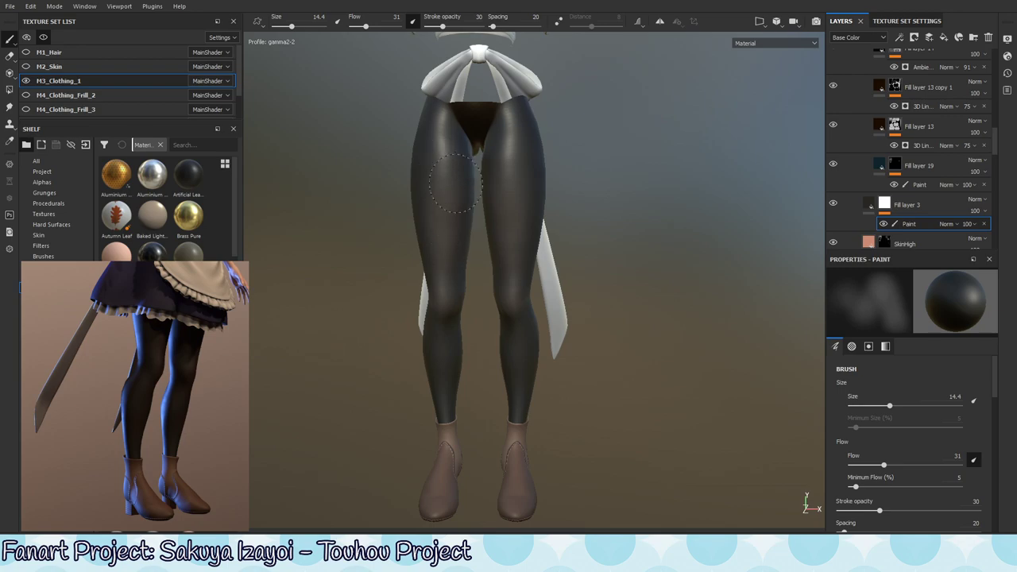
alt+drag(454, 246, 488, 178)
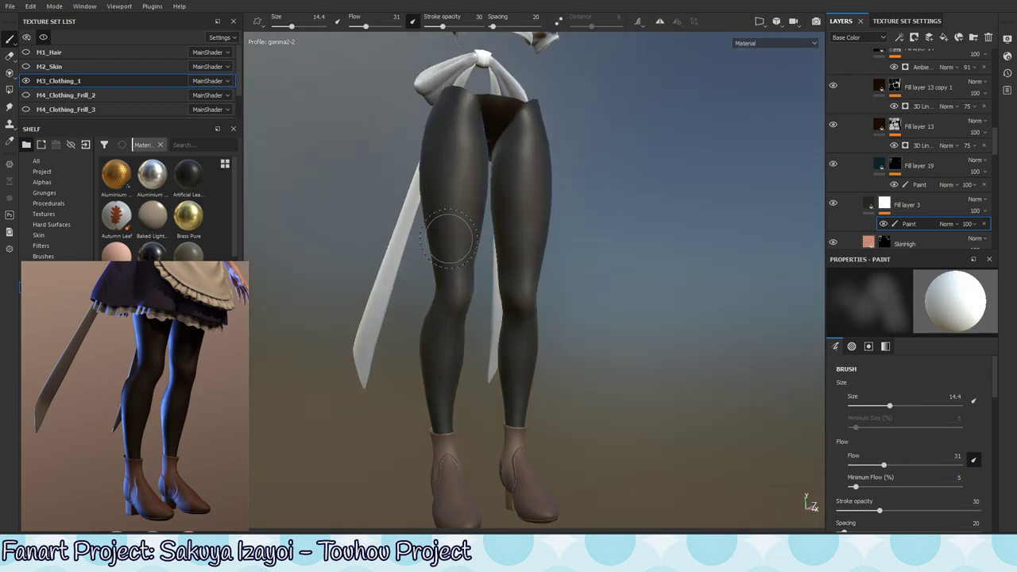
alt+drag(449, 236, 466, 220)
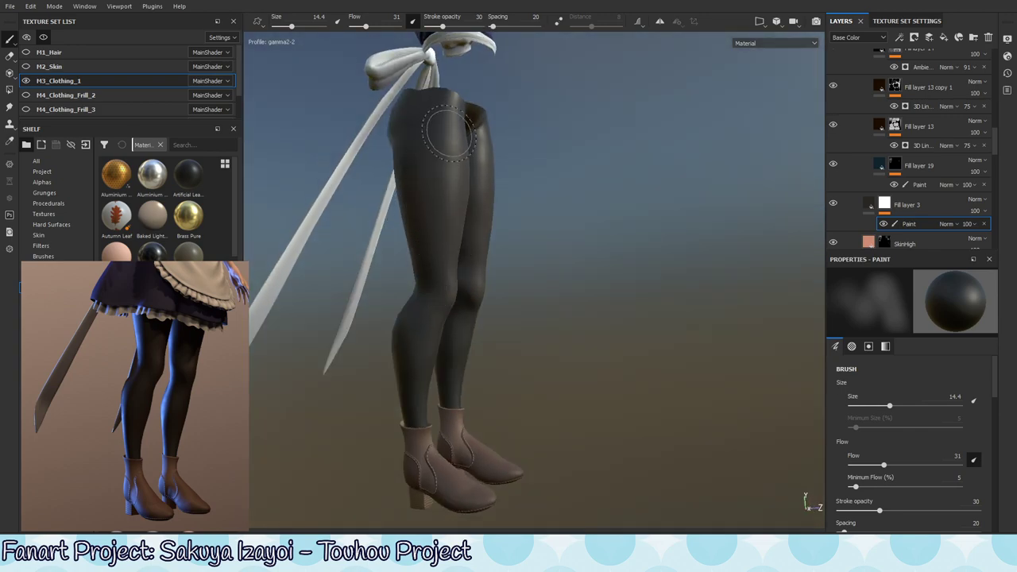
Switch the paint colour to white and frame the legs close from the front.
key(x)
alt+right_drag(429, 354, 611, 294)
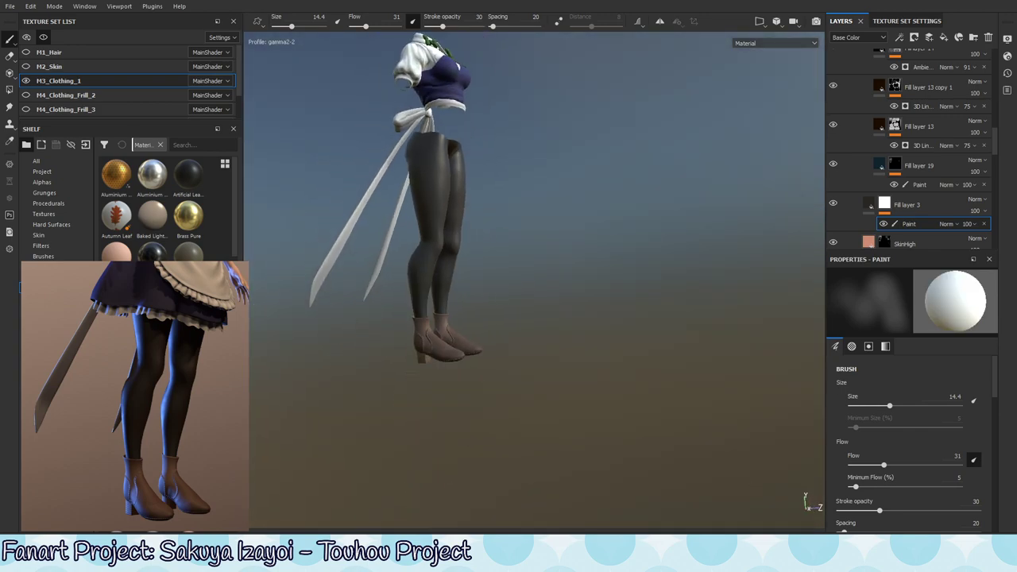
mouse_move(470, 288)
alt+mouse_down()
mouse_move(557, 321)
mouse_move(629, 254)
alt+mouse_up()
mouse_move(628, 254)
shift+right_down()
mouse_move(660, 294)
mouse_move(590, 320)
mouse_move(612, 320)
mouse_move(601, 329)
mouse_move(949, 188)
shift+right_up()
alt+drag(949, 188, 530, 268)
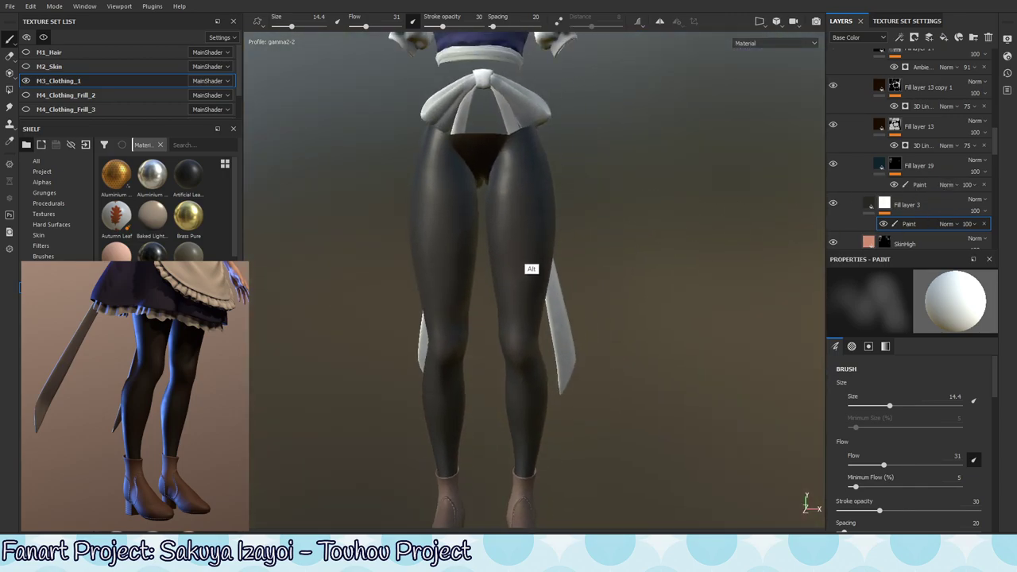
alt+right_drag(529, 268, 572, 256)
alt+drag(572, 257, 583, 261)
alt+right_drag(584, 261, 581, 251)
alt+drag(581, 251, 592, 253)
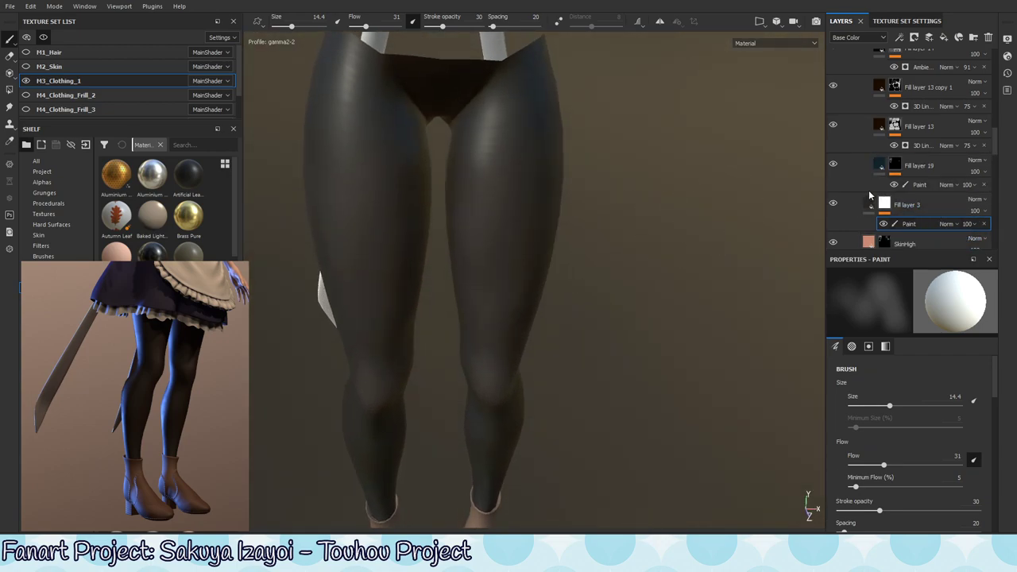
double_click(926, 166)
click(934, 168)
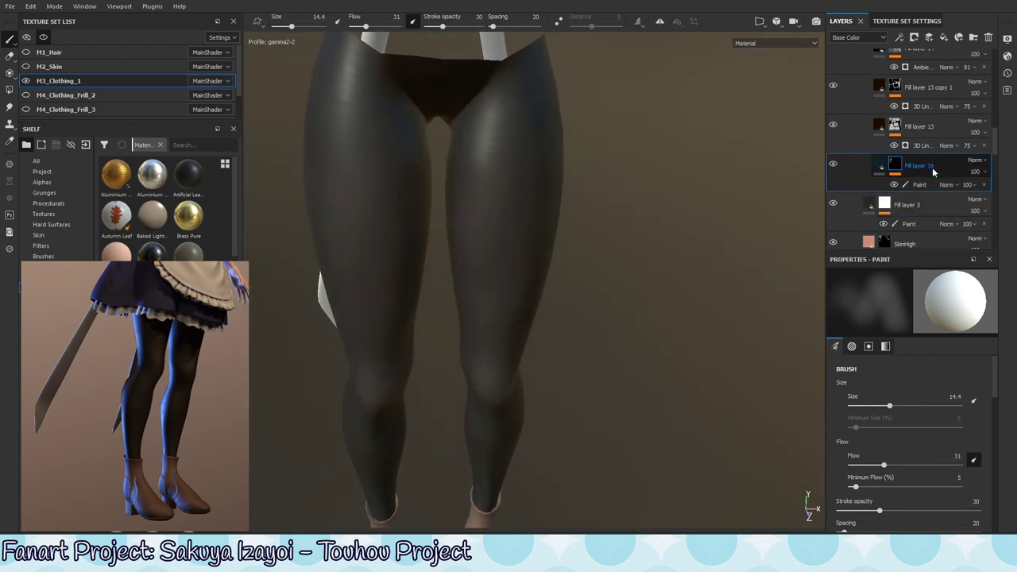
click(884, 164)
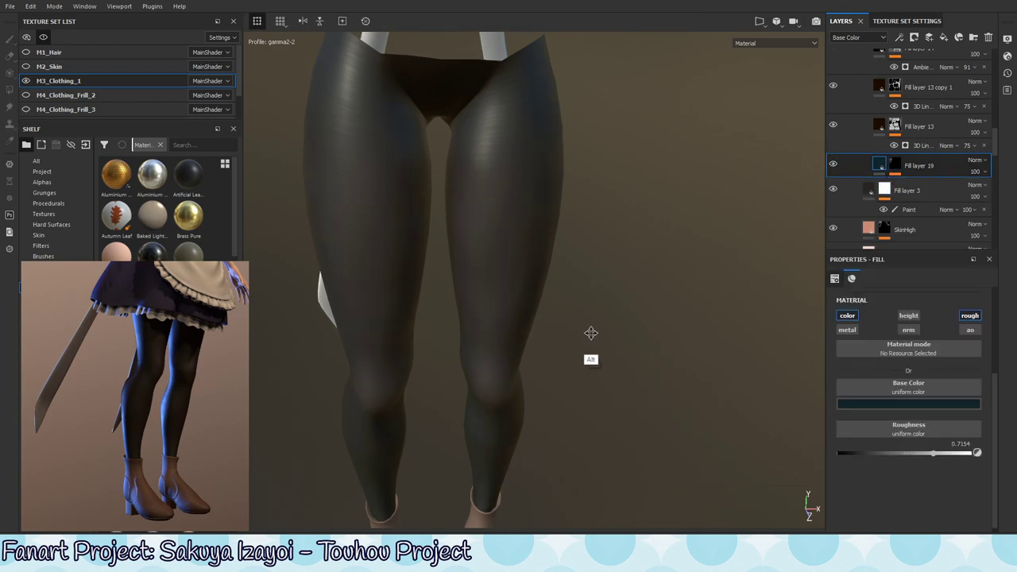
alt+middle_drag(590, 333, 629, 220)
alt+drag(564, 291, 520, 302)
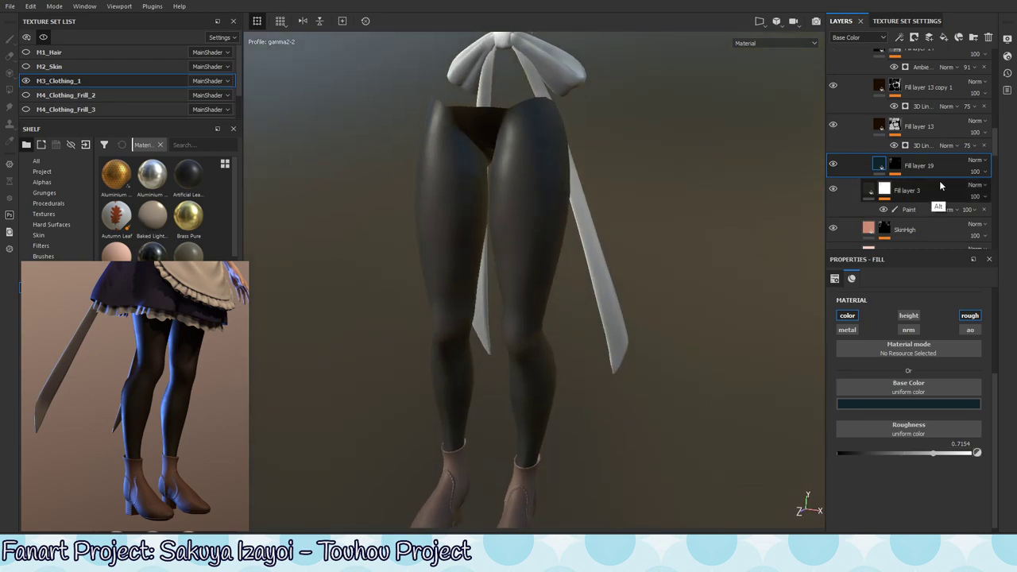
mouse_move(611, 313)
alt+mouse_down()
mouse_move(577, 326)
mouse_move(576, 308)
alt+mouse_up()
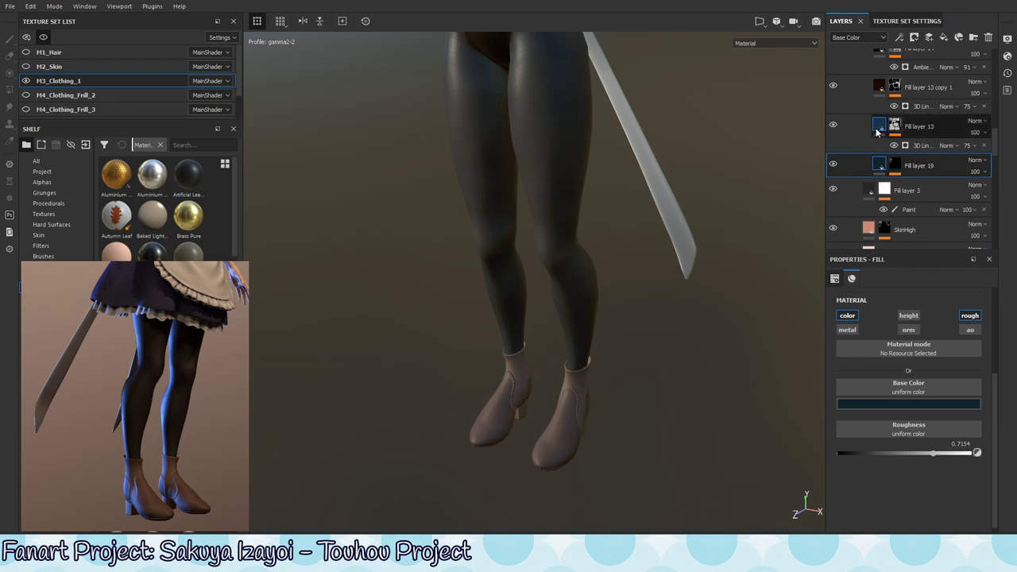
click(938, 193)
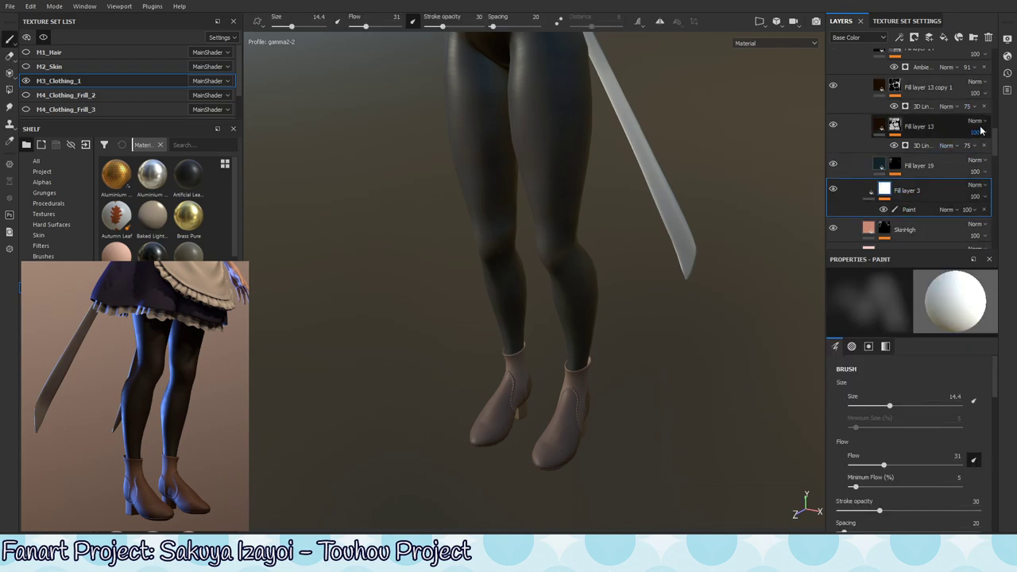
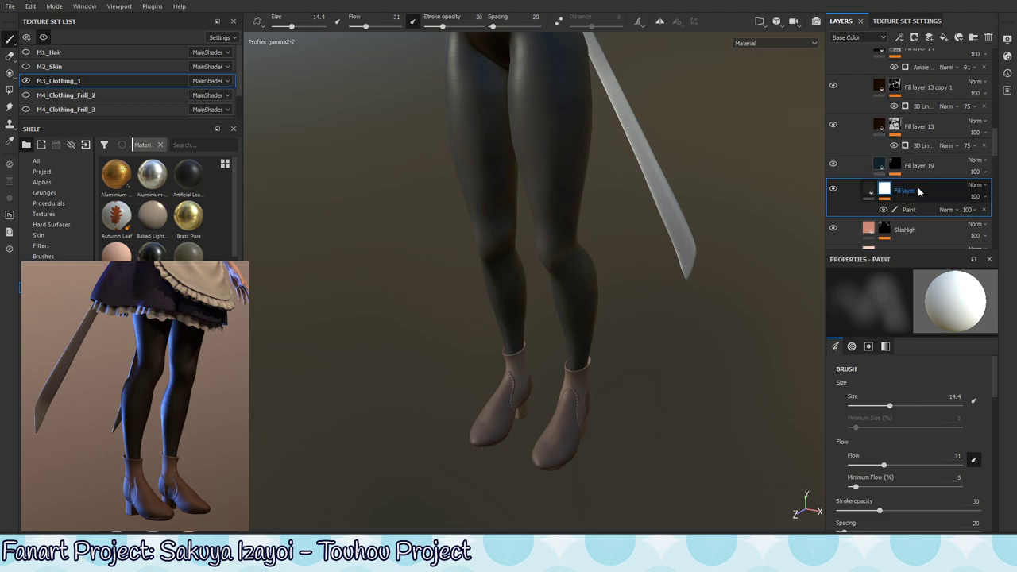
Raise Fill layer 3's opacity to 95 and inspect the darkened stockings from waist to boots.
drag(982, 226, 1013, 224)
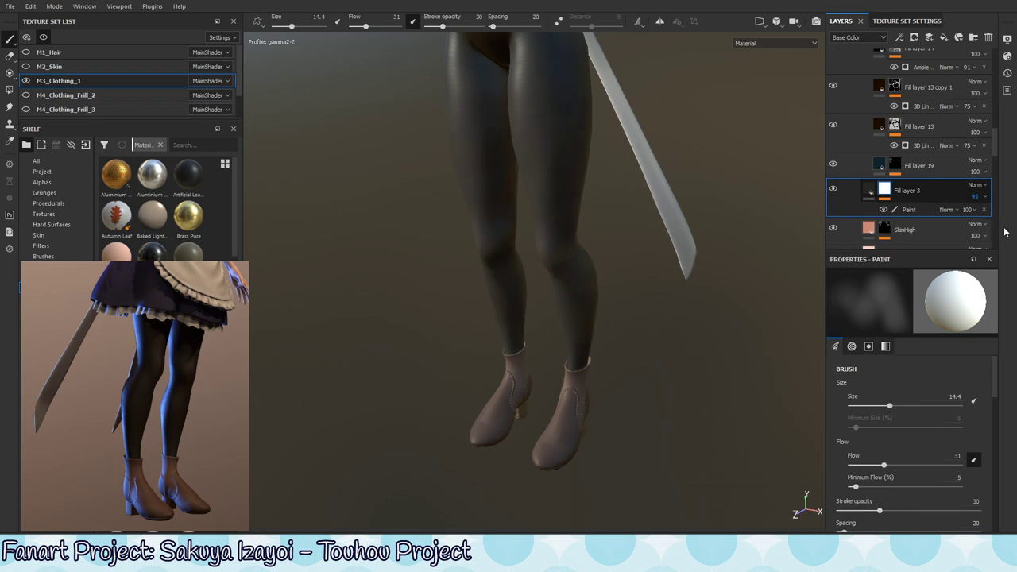
mouse_move(574, 302)
alt+mouse_down()
mouse_move(567, 421)
mouse_move(613, 313)
mouse_move(659, 278)
mouse_move(622, 307)
mouse_move(687, 275)
mouse_move(629, 265)
alt+mouse_up()
mouse_move(561, 274)
alt+mouse_down()
mouse_move(488, 334)
mouse_move(531, 350)
mouse_move(559, 331)
alt+mouse_up()
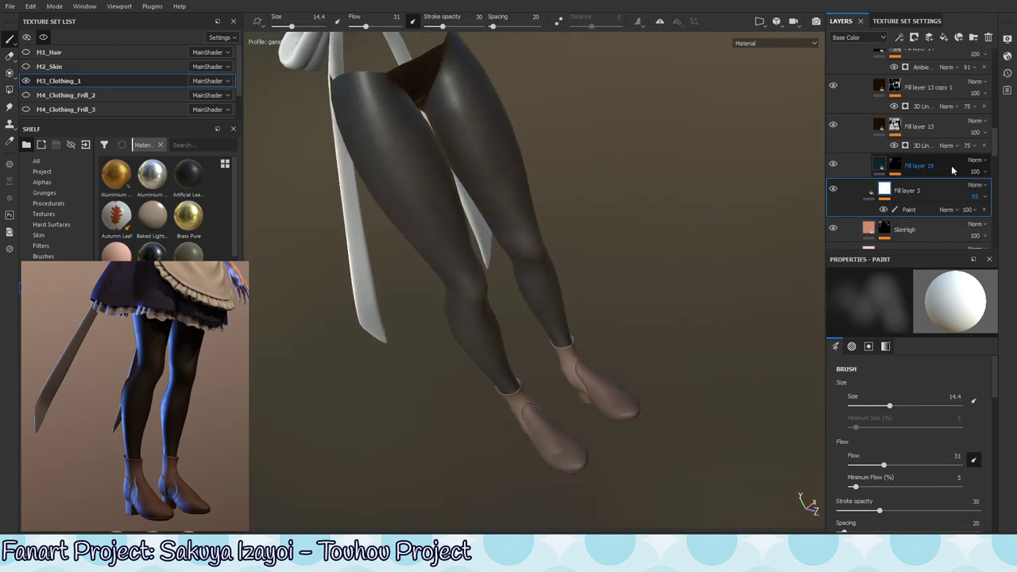
Select Fill layer 19 and set its roughness to about 0.81.
click(901, 166)
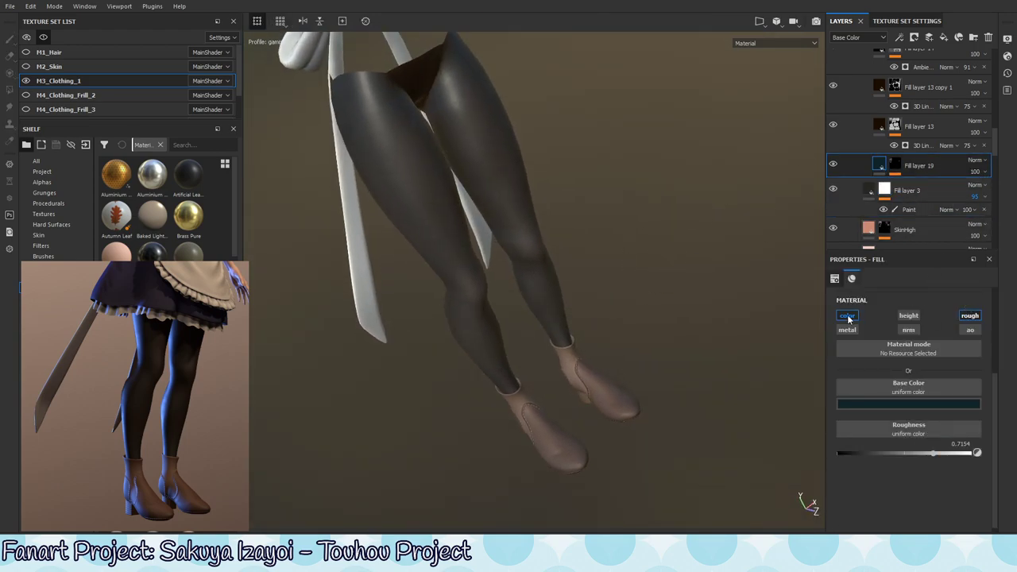
drag(956, 455, 876, 465)
drag(975, 450, 880, 458)
drag(859, 462, 938, 451)
Preview Fill layer 19's mask on the legs, then return to its fill content.
click(895, 165)
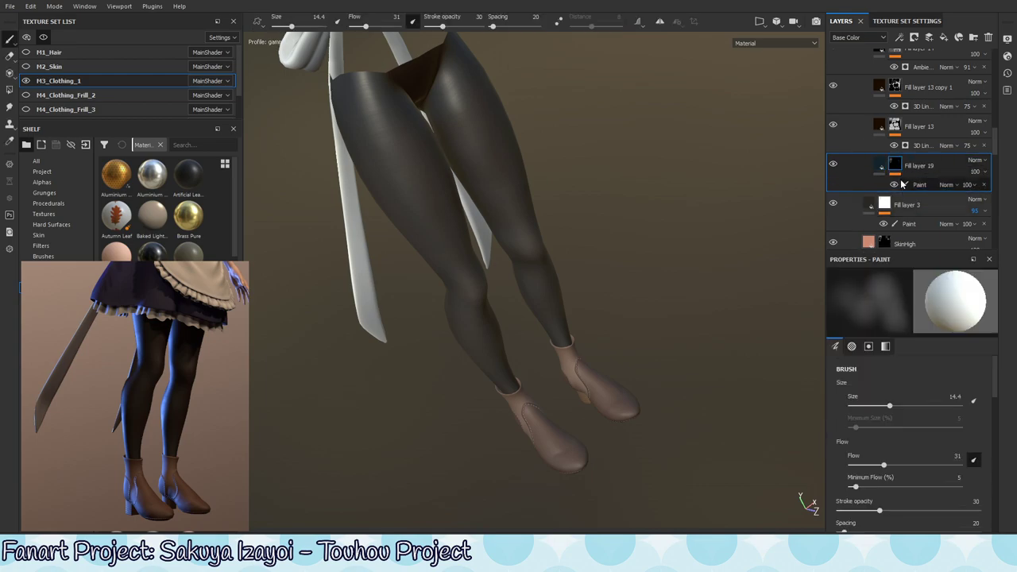
alt+click(895, 165)
mouse_move(723, 357)
alt+mouse_down()
mouse_move(565, 352)
mouse_move(588, 354)
mouse_move(620, 438)
mouse_move(653, 366)
mouse_move(613, 323)
mouse_move(501, 421)
mouse_move(592, 341)
mouse_move(608, 418)
mouse_move(549, 374)
mouse_move(613, 306)
mouse_move(636, 302)
alt+mouse_up()
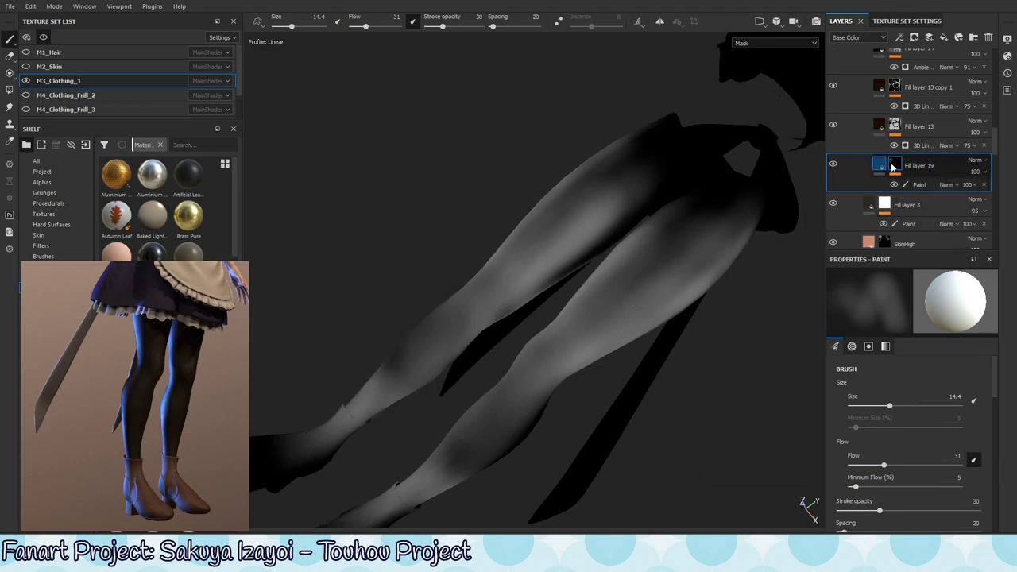
click(895, 165)
Set Fill layer 19's opacity to 89 and check the leg shading under rotated lighting.
click(985, 172)
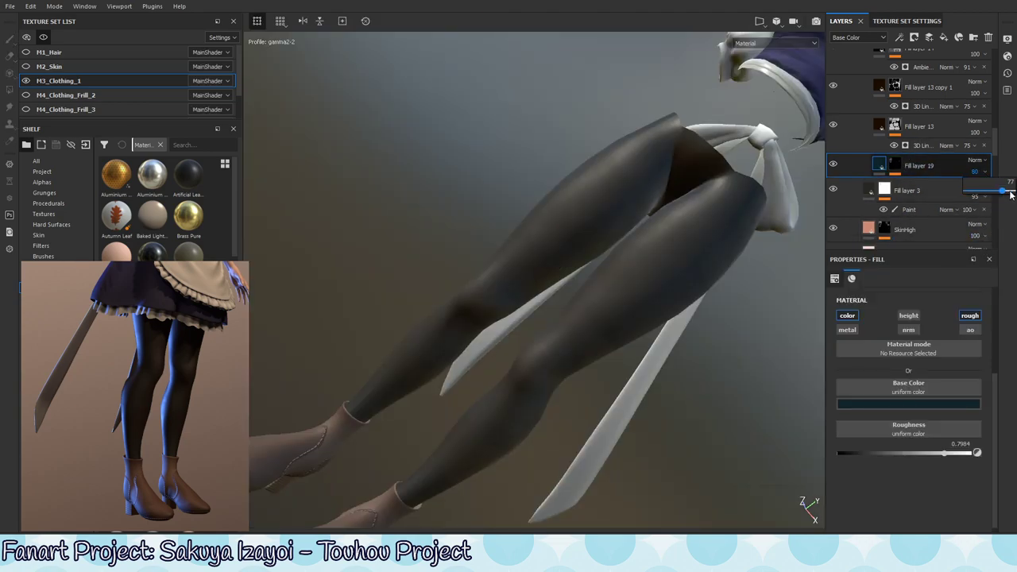
drag(1011, 194, 944, 197)
drag(986, 197, 1004, 197)
drag(1008, 197, 1006, 196)
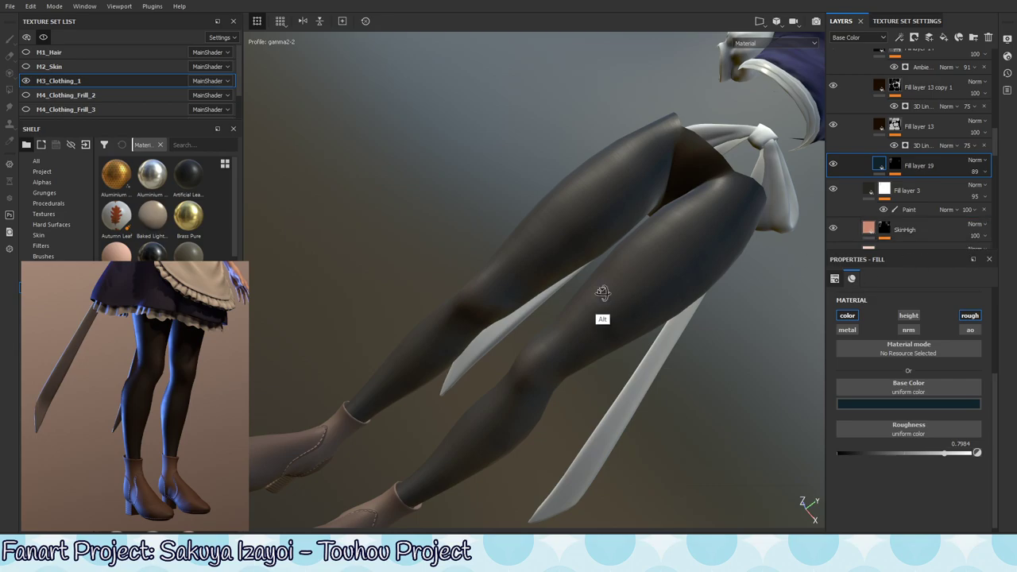
mouse_move(603, 288)
alt+mouse_down()
mouse_move(638, 302)
mouse_move(461, 329)
mouse_move(645, 371)
mouse_move(670, 359)
mouse_move(737, 283)
mouse_move(645, 314)
alt+mouse_up()
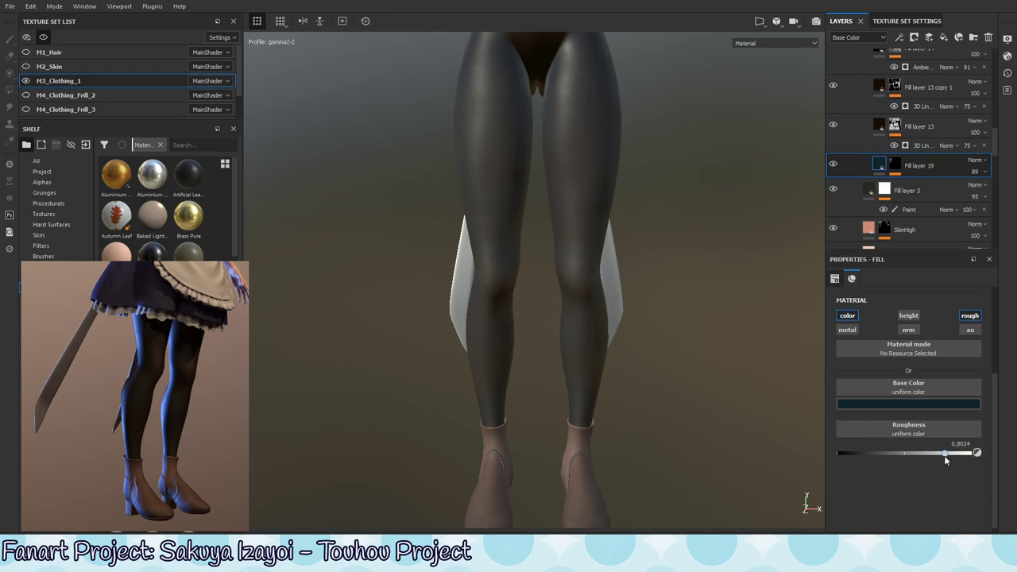
mouse_move(657, 350)
alt+mouse_down()
mouse_move(698, 312)
mouse_move(703, 387)
alt+mouse_up()
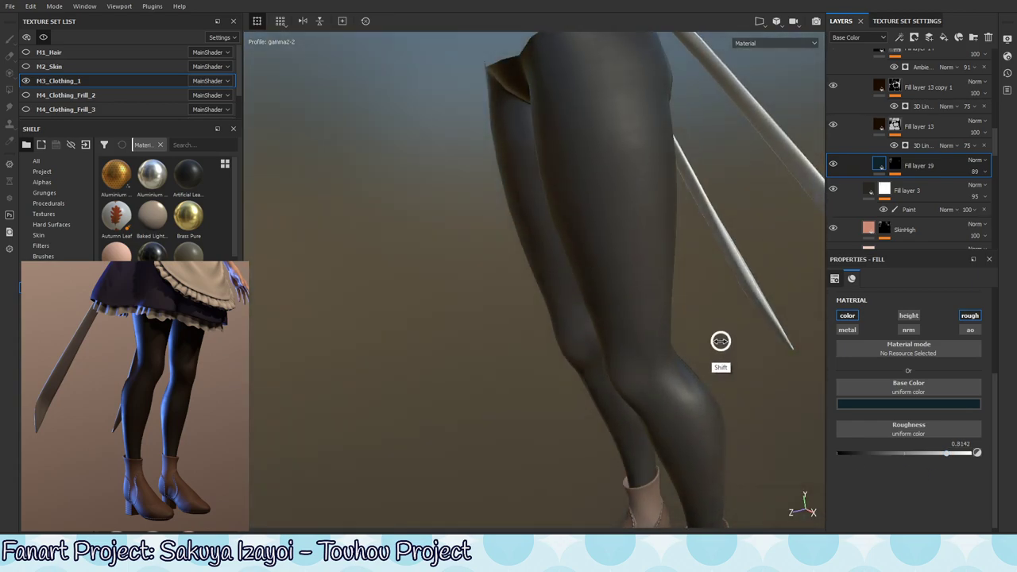
mouse_move(703, 387)
shift+right_down()
mouse_move(674, 390)
mouse_move(731, 355)
mouse_move(708, 356)
mouse_move(679, 384)
shift+right_up()
mouse_move(679, 385)
alt+mouse_down()
mouse_move(704, 305)
mouse_move(504, 400)
mouse_move(568, 399)
mouse_move(576, 384)
alt+mouse_up()
mouse_move(576, 385)
shift+right_down()
mouse_move(609, 382)
mouse_move(593, 392)
mouse_move(665, 277)
shift+right_up()
click(839, 145)
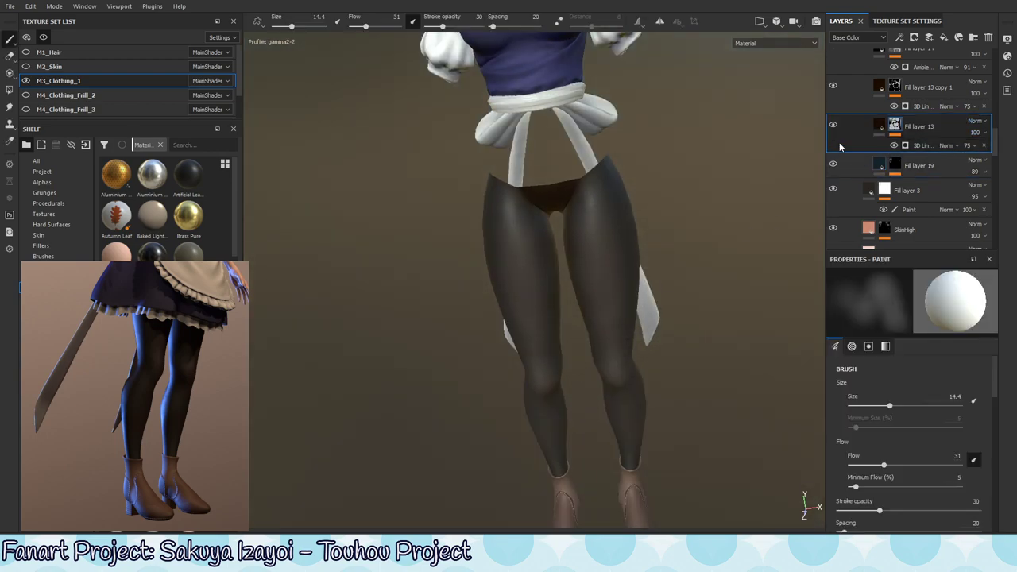
click(833, 125)
click(834, 125)
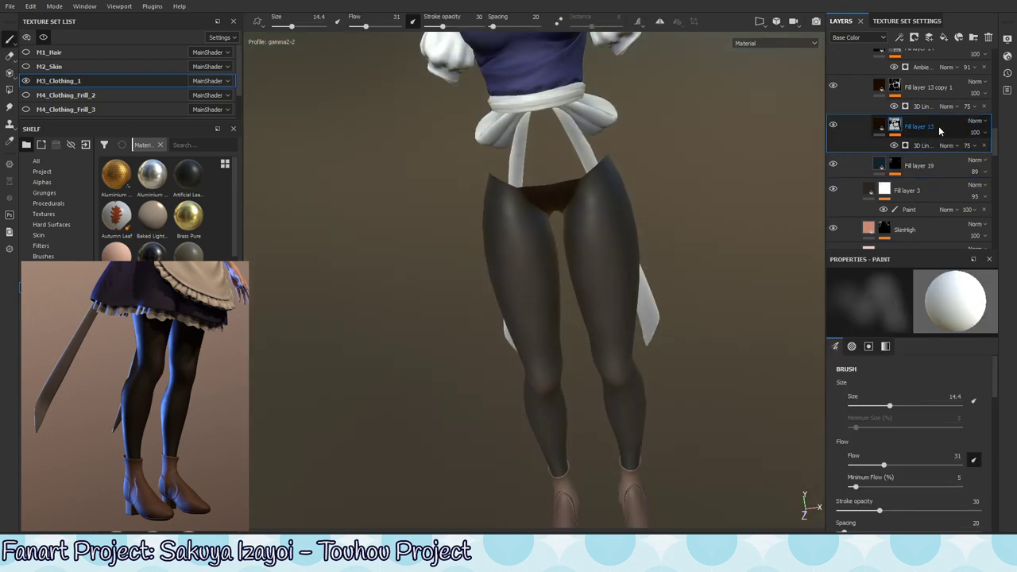
click(879, 125)
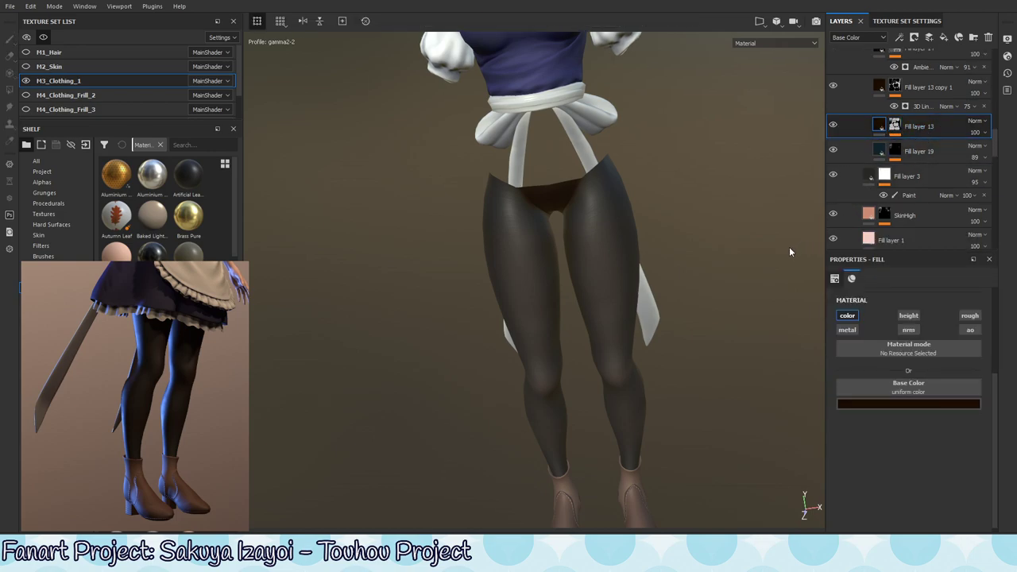
click(895, 125)
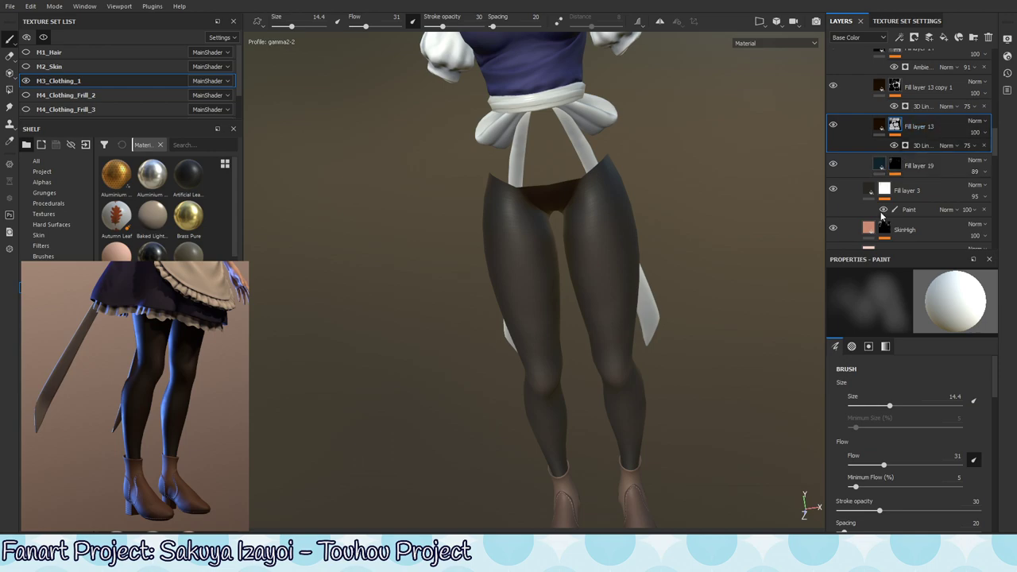
alt+click(895, 126)
alt+middle_drag(610, 362, 689, 250)
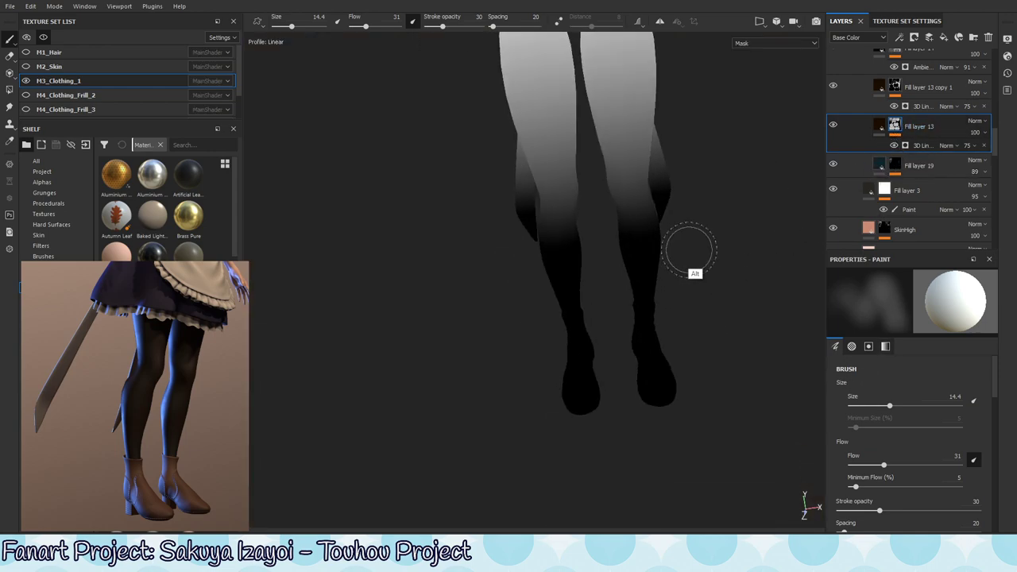
alt+right_drag(689, 250, 590, 386)
mouse_move(591, 386)
alt+mouse_down()
mouse_move(590, 345)
mouse_move(613, 352)
alt+mouse_up()
alt+right_drag(612, 352, 815, 322)
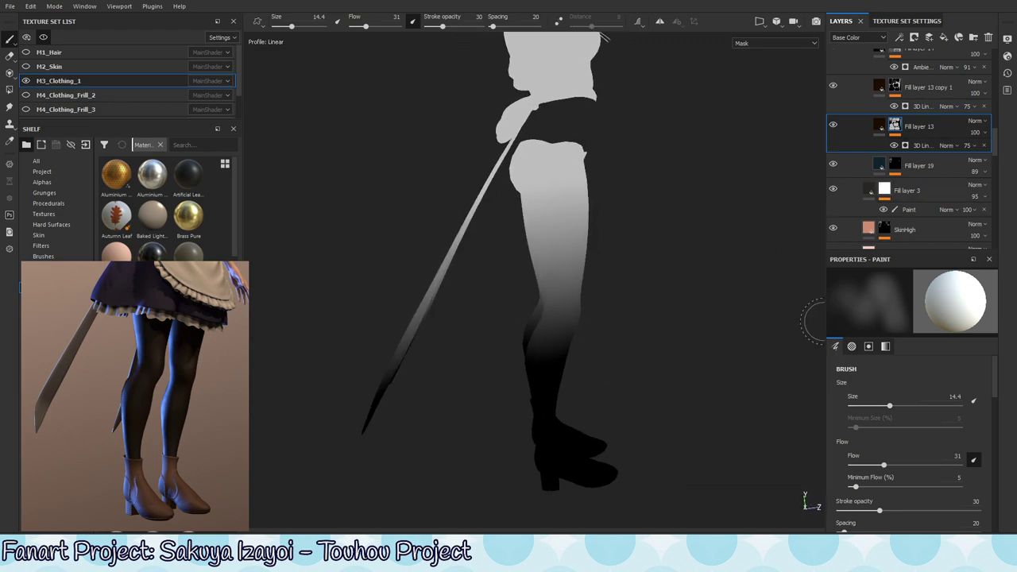
mouse_move(814, 322)
alt+mouse_down()
mouse_move(586, 400)
mouse_move(601, 400)
mouse_move(686, 315)
alt+mouse_up()
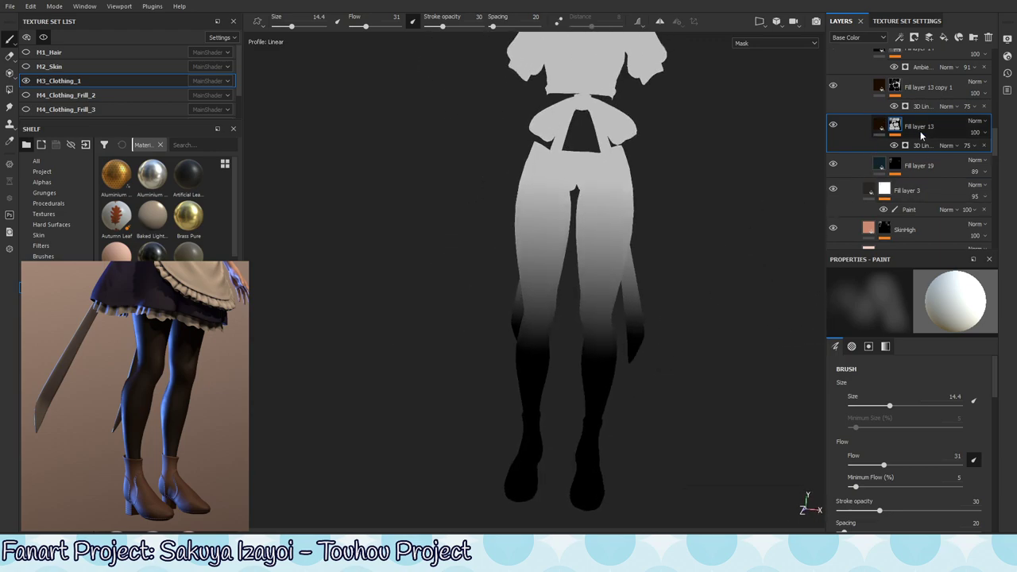
click(879, 125)
alt+drag(761, 269, 604, 306)
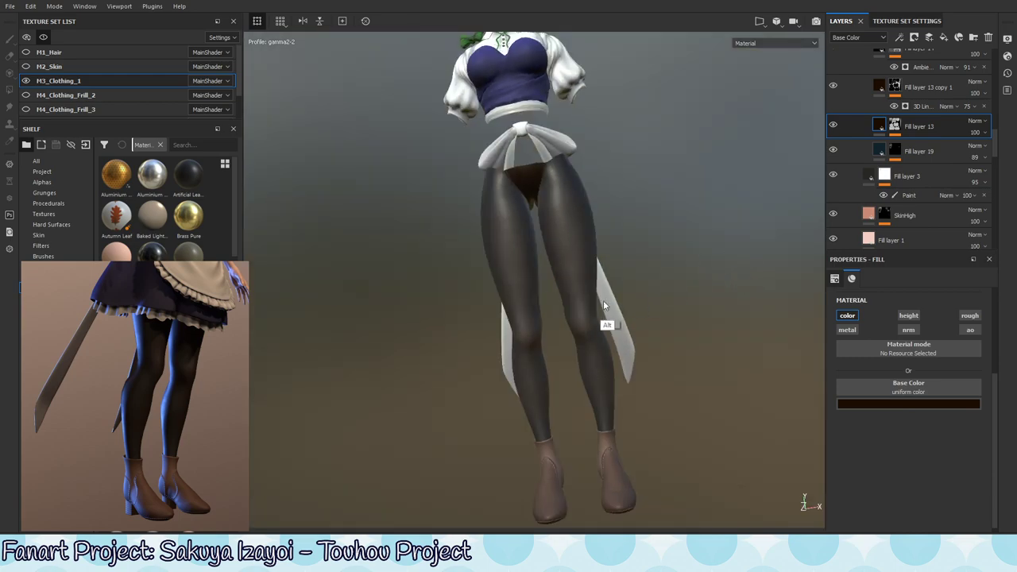
alt+right_drag(604, 306, 636, 334)
alt+drag(636, 333, 718, 267)
click(834, 126)
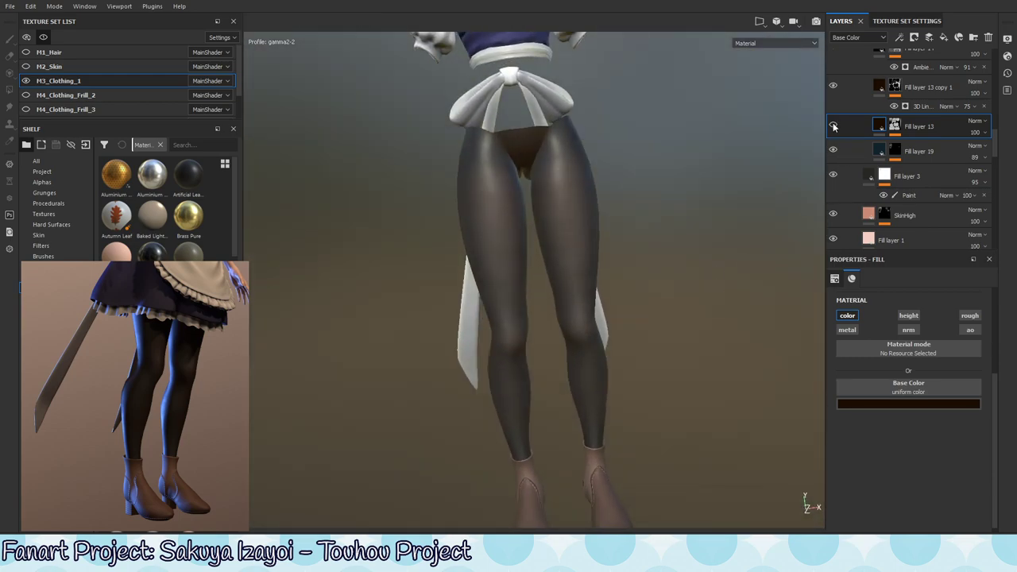
click(833, 127)
mouse_move(647, 246)
alt+mouse_down()
mouse_move(581, 316)
mouse_move(599, 291)
mouse_move(578, 170)
alt+mouse_up()
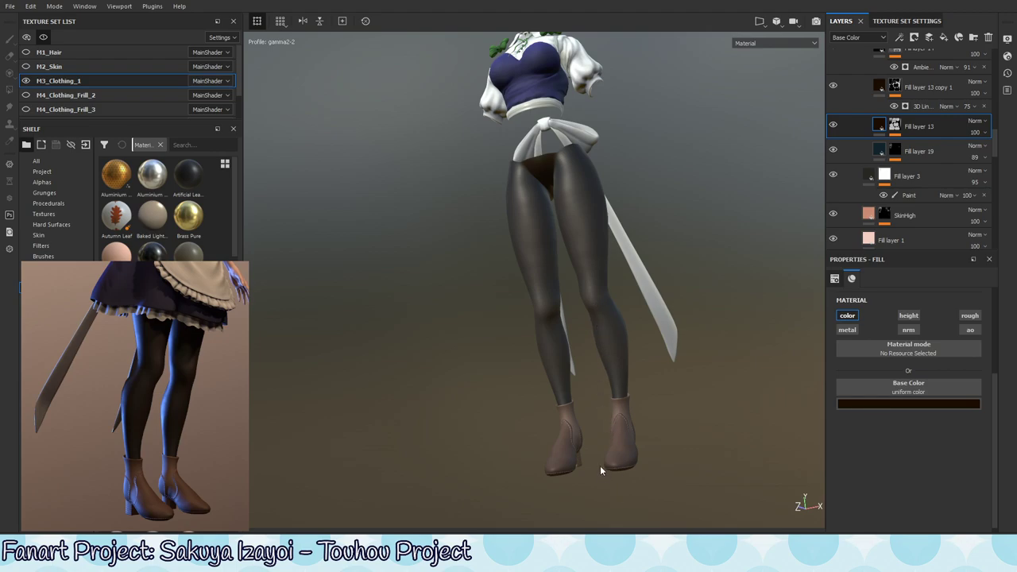
alt+middle_drag(600, 469, 638, 320)
mouse_move(638, 321)
alt+mouse_down()
mouse_move(638, 336)
mouse_move(710, 301)
mouse_move(677, 334)
mouse_move(587, 340)
alt+mouse_up()
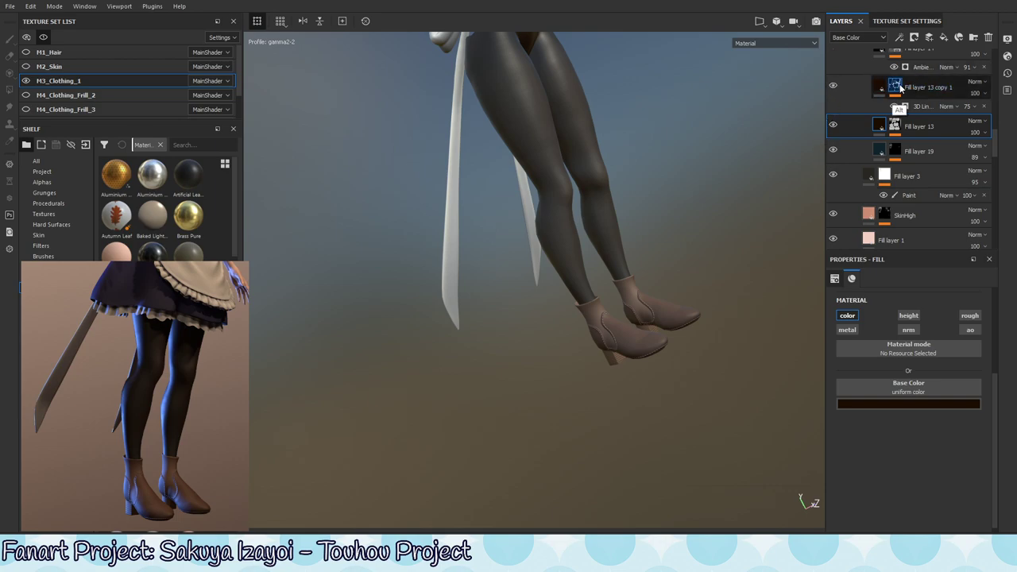
Open the 3D Linear Gradient settings in Fill layer 13 copy 1's mask.
alt+click(895, 123)
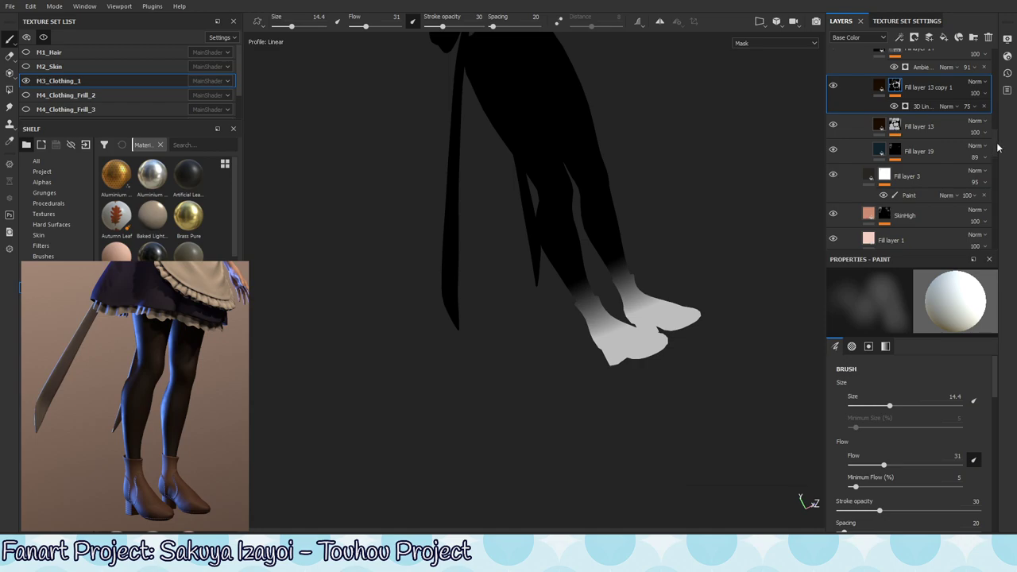
scroll(1000, 132, up, 2)
scroll(954, 159, up, 1)
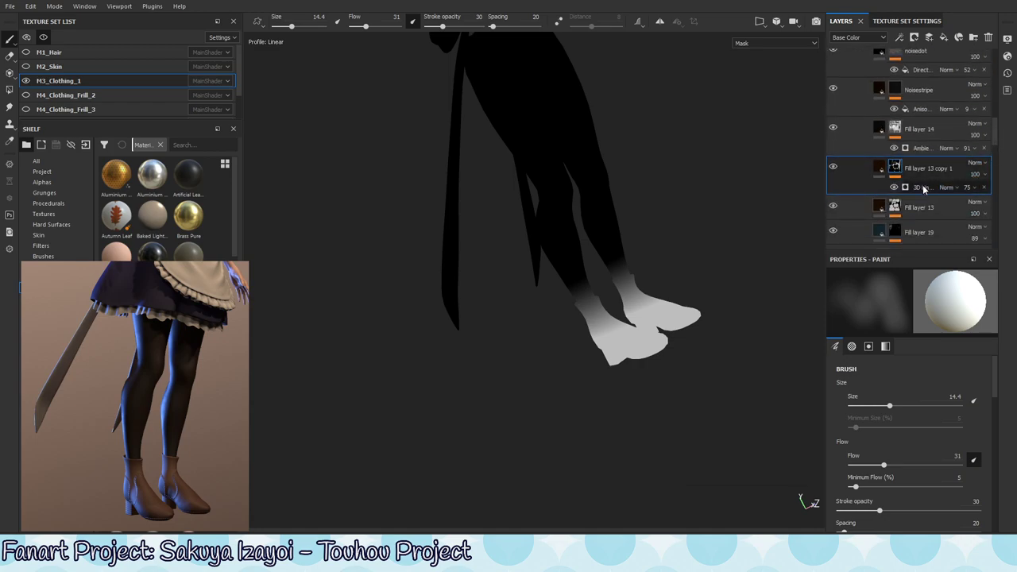
click(924, 189)
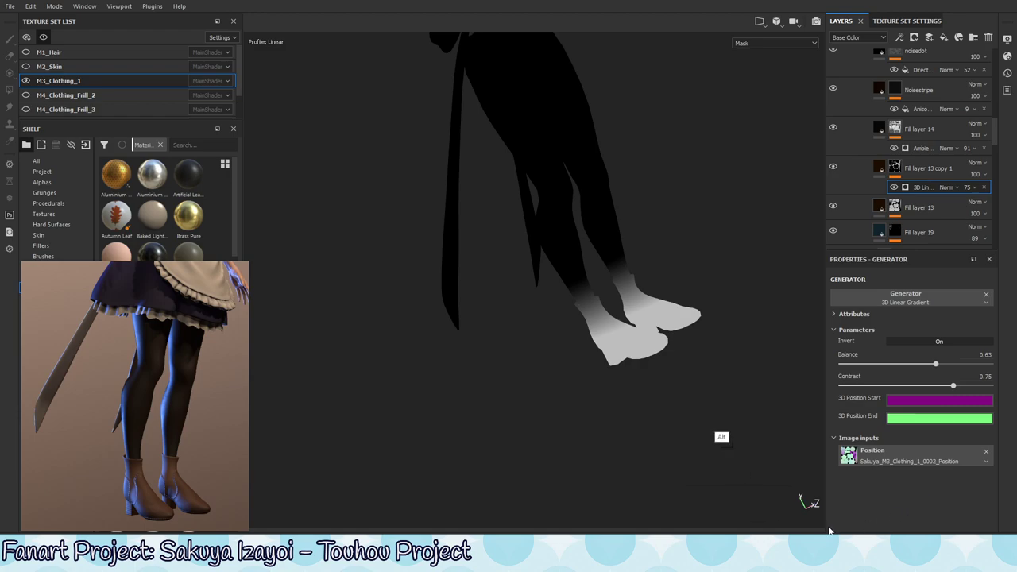
alt+drag(688, 365, 794, 389)
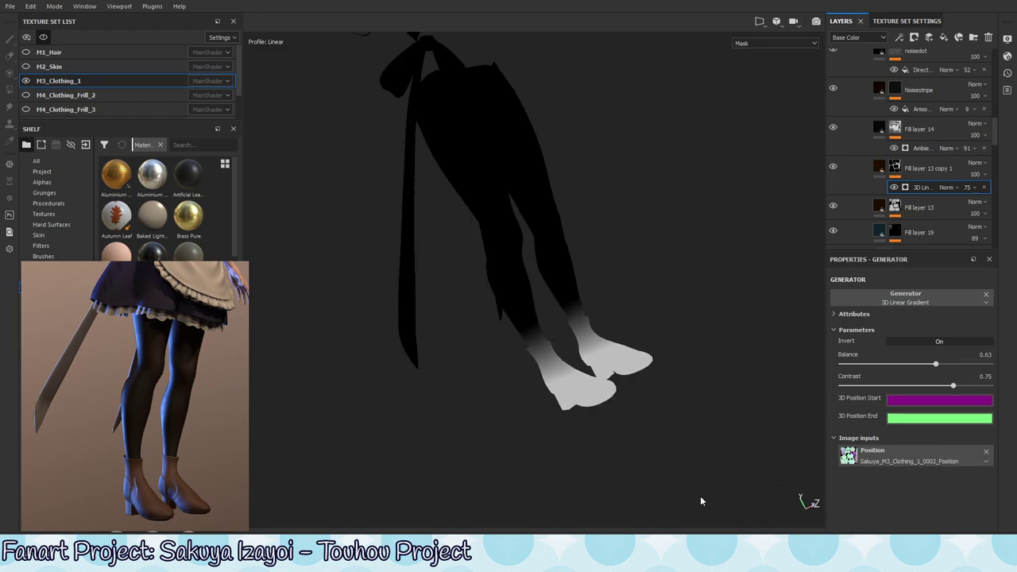
Show the Position mesh map and eyedrop a lavender 3D Position End from the legs.
key(shift+b)
key(shift+b)
key(shift+b)
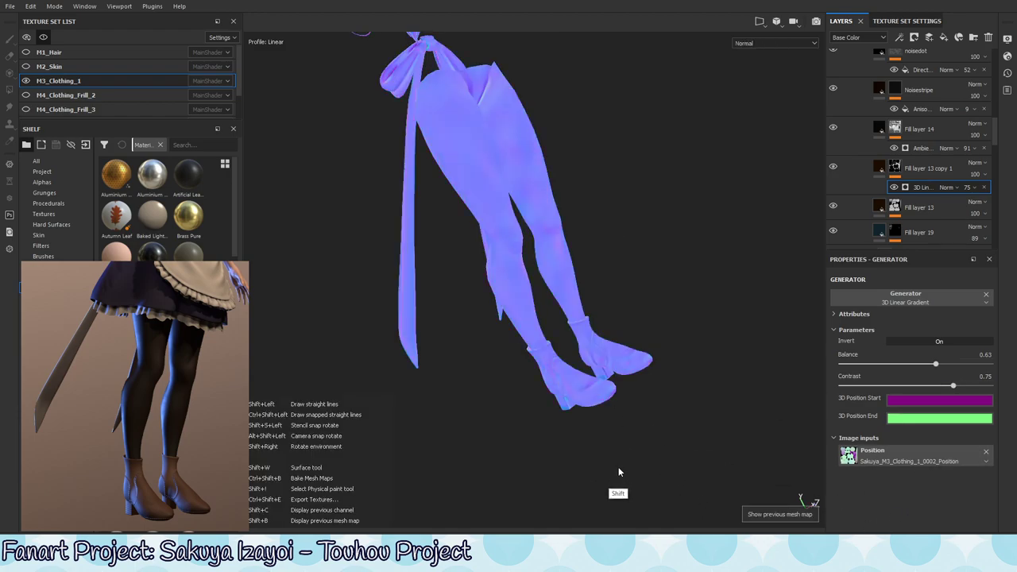
key(shift+b)
key(shift+b)
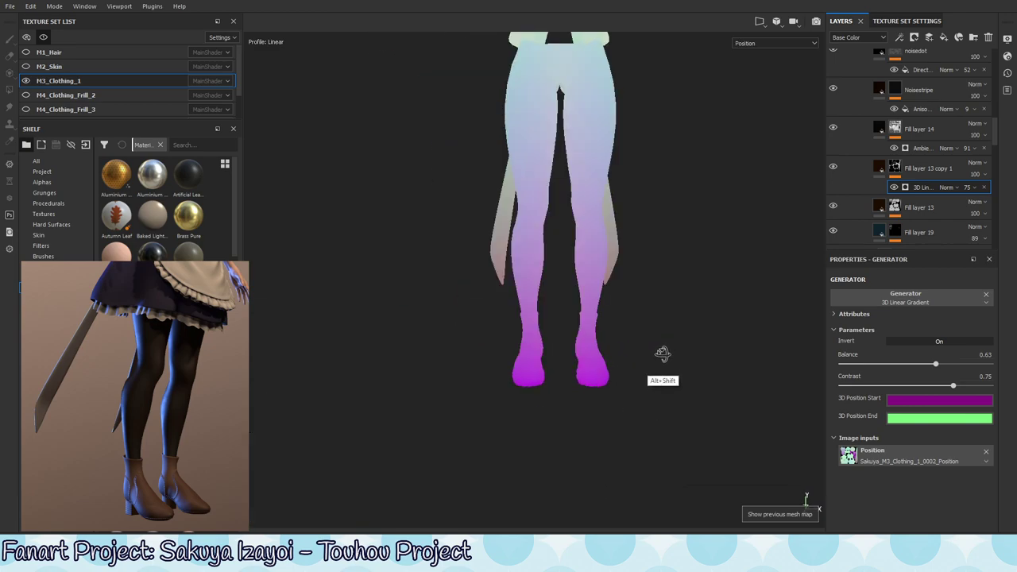
alt+shift+drag(693, 349, 664, 358)
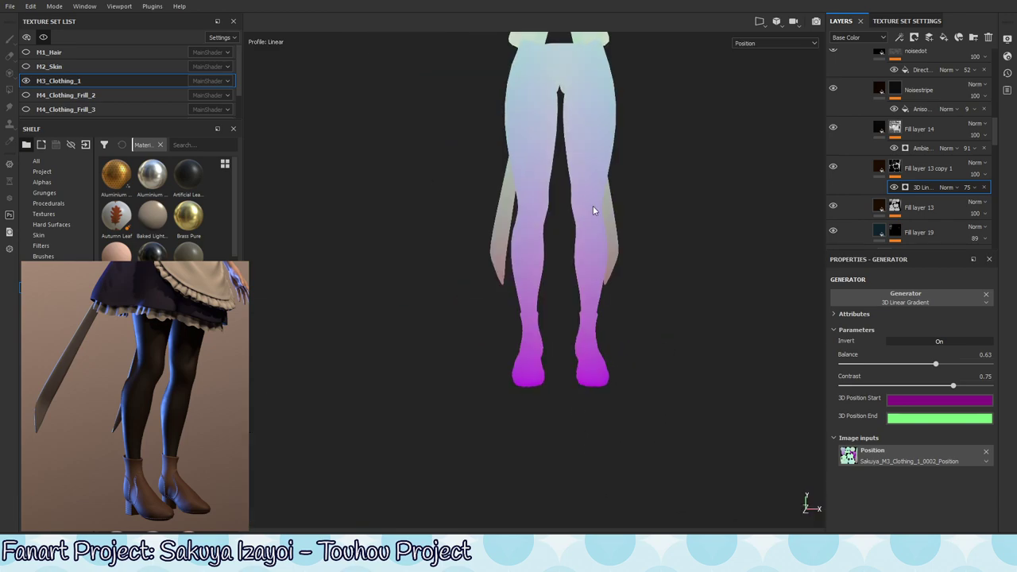
click(924, 419)
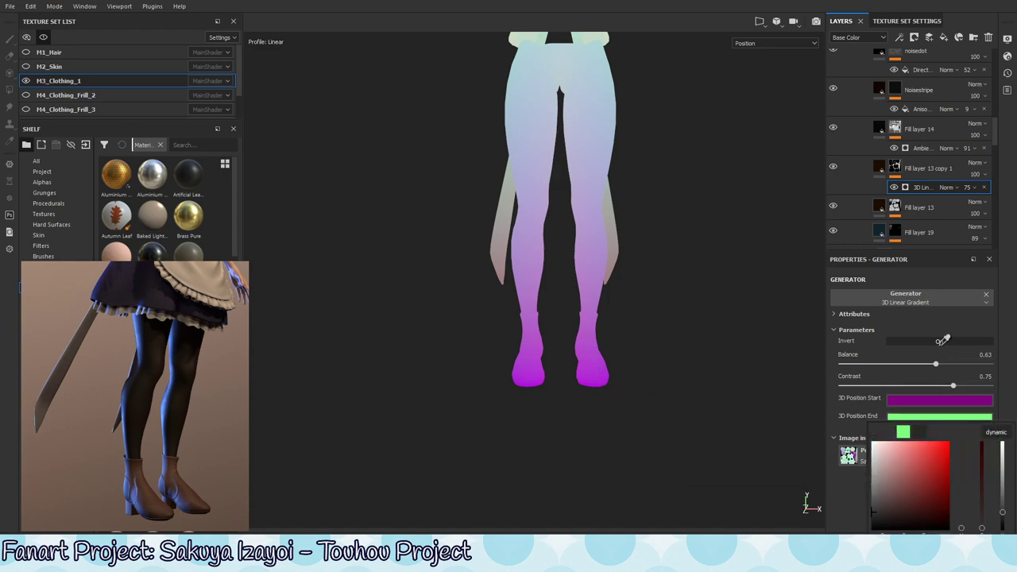
click(592, 204)
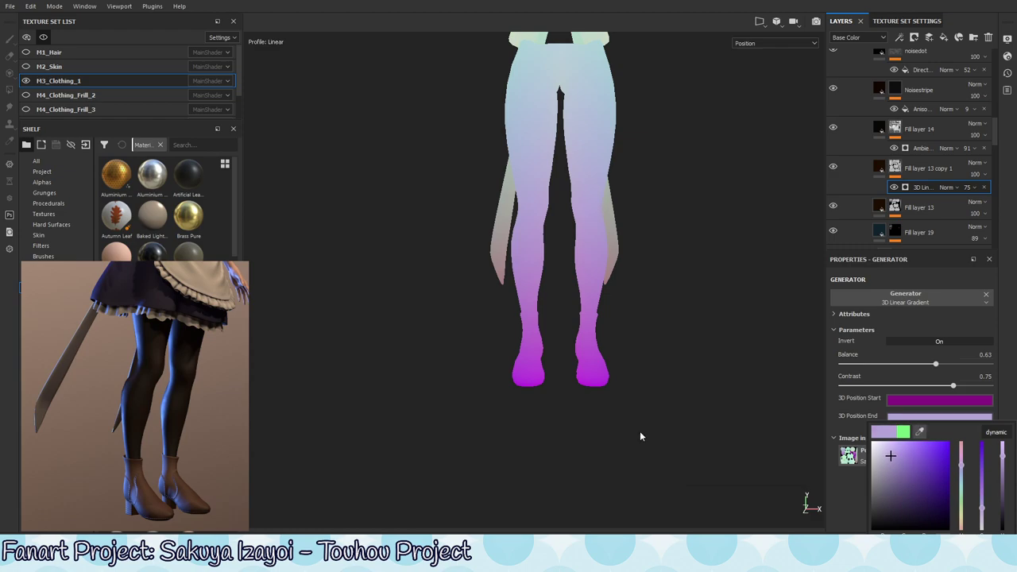
key(m)
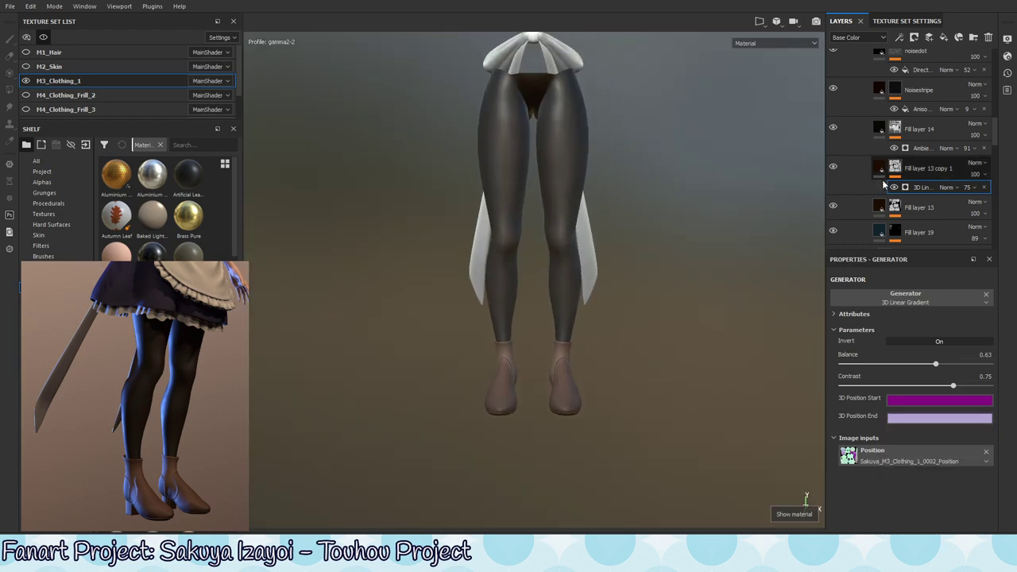
Lower the 3D Linear Gradient's Balance to about 0.54 so the pale fade climbs higher.
alt+click(895, 169)
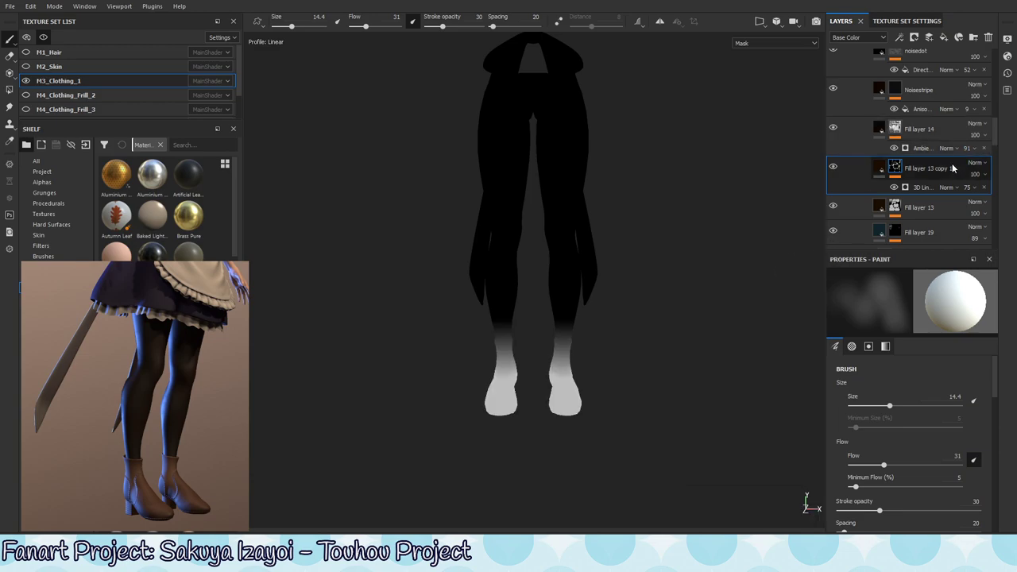
click(896, 167)
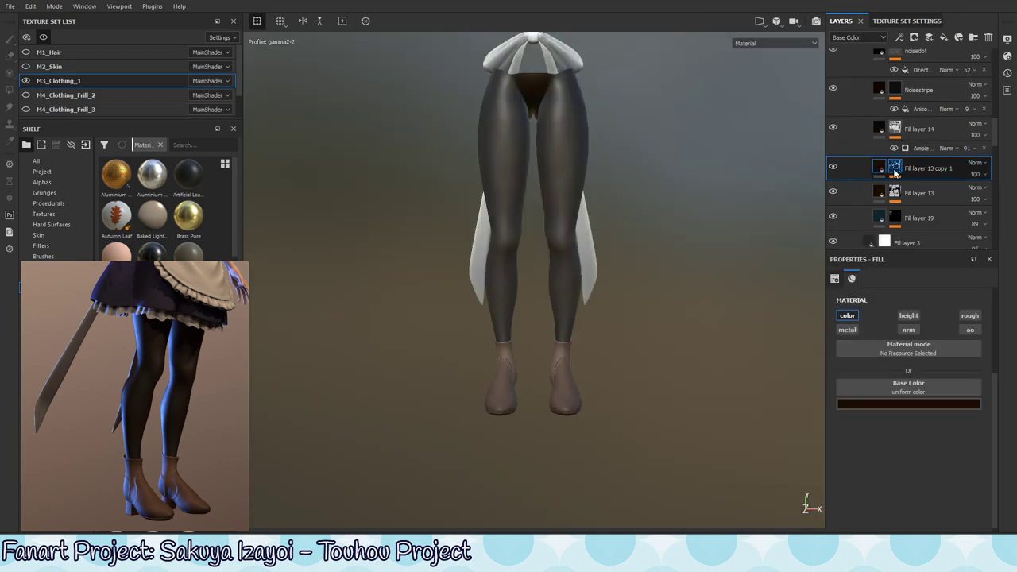
click(896, 170)
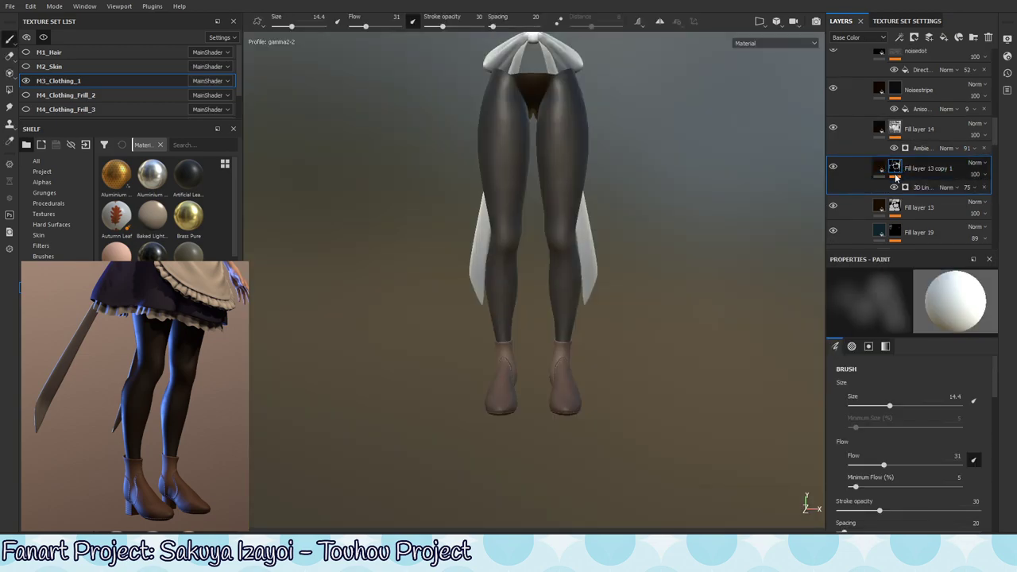
click(936, 187)
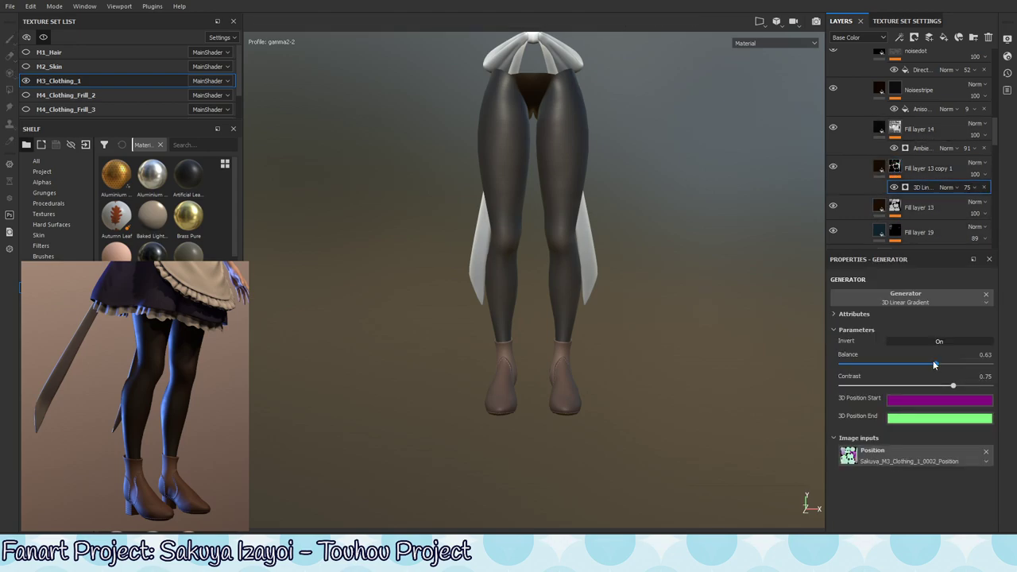
click(895, 168)
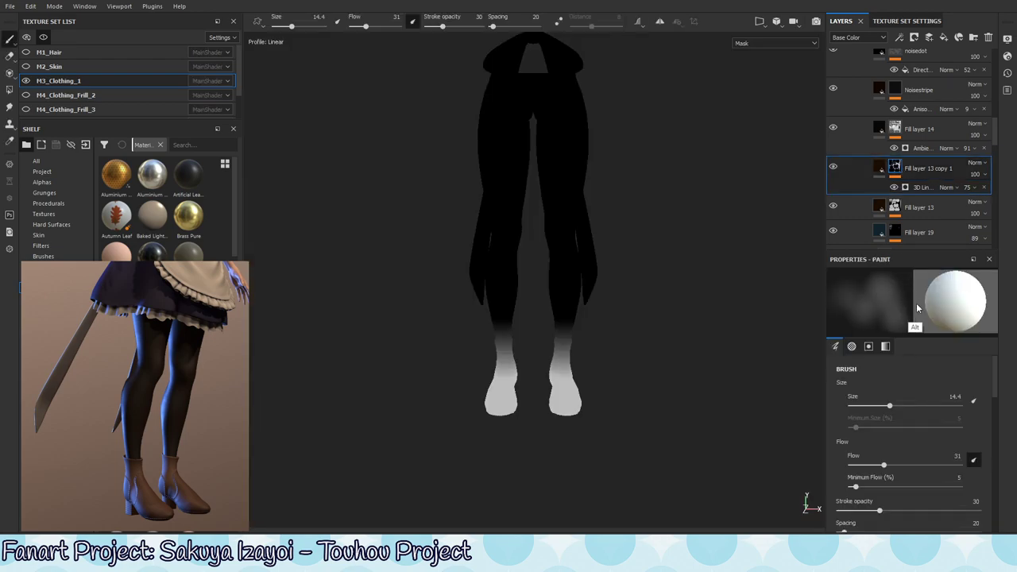
click(927, 186)
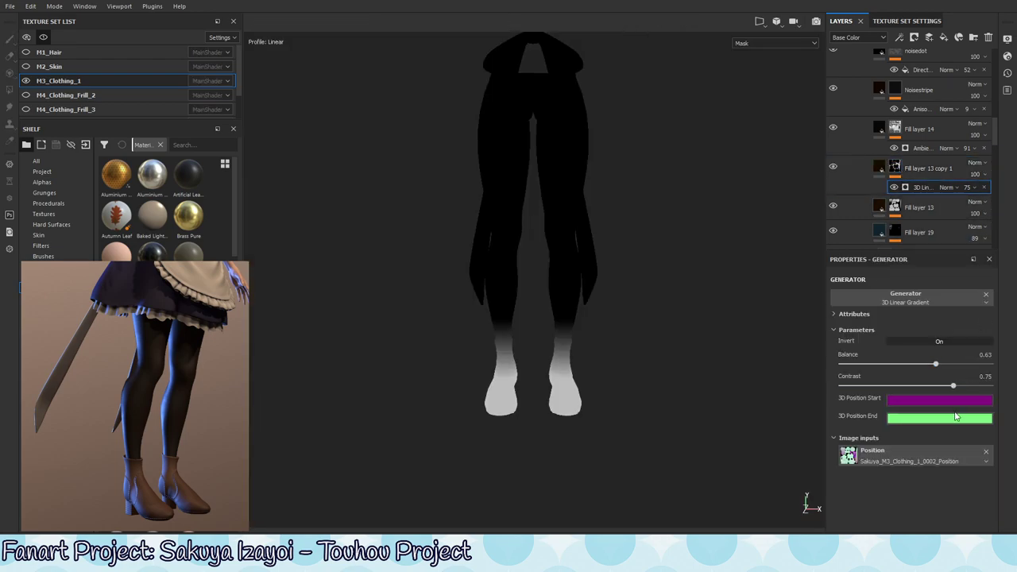
mouse_move(936, 364)
mouse_down()
mouse_move(907, 371)
mouse_move(920, 388)
mouse_move(922, 365)
mouse_up()
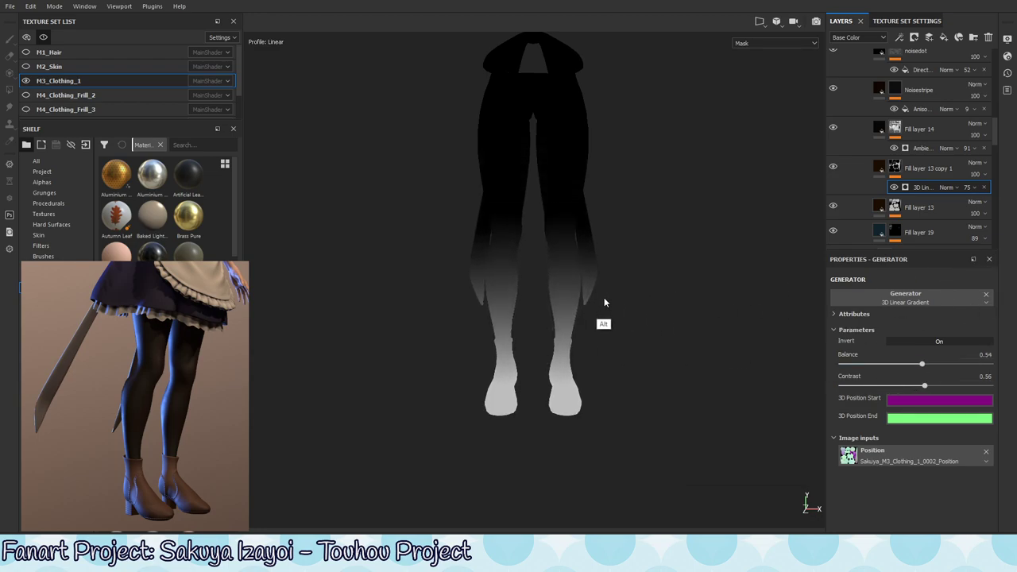
mouse_move(603, 302)
alt+mouse_down()
mouse_move(628, 295)
mouse_move(577, 371)
alt+mouse_up()
scroll(629, 294, up, 5)
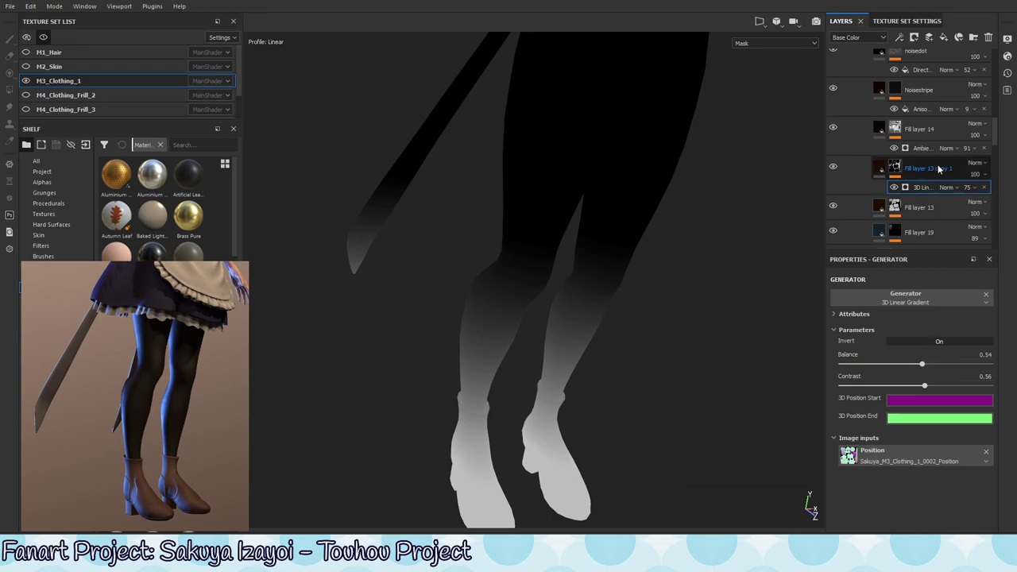
Return to the material view and adjust the gradient generator's opacity.
click(878, 168)
mouse_move(815, 313)
alt+mouse_down()
mouse_move(710, 354)
mouse_move(790, 277)
alt+mouse_up()
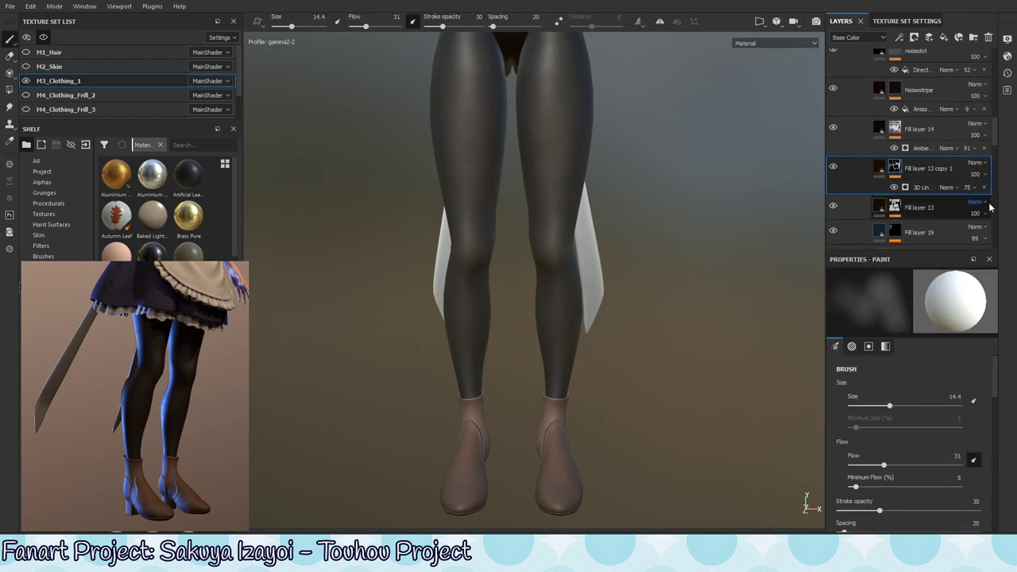
click(976, 191)
drag(985, 205, 1001, 211)
Set the leg gradient to 100 opacity, then open black Fill layer 14's fill properties.
click(974, 190)
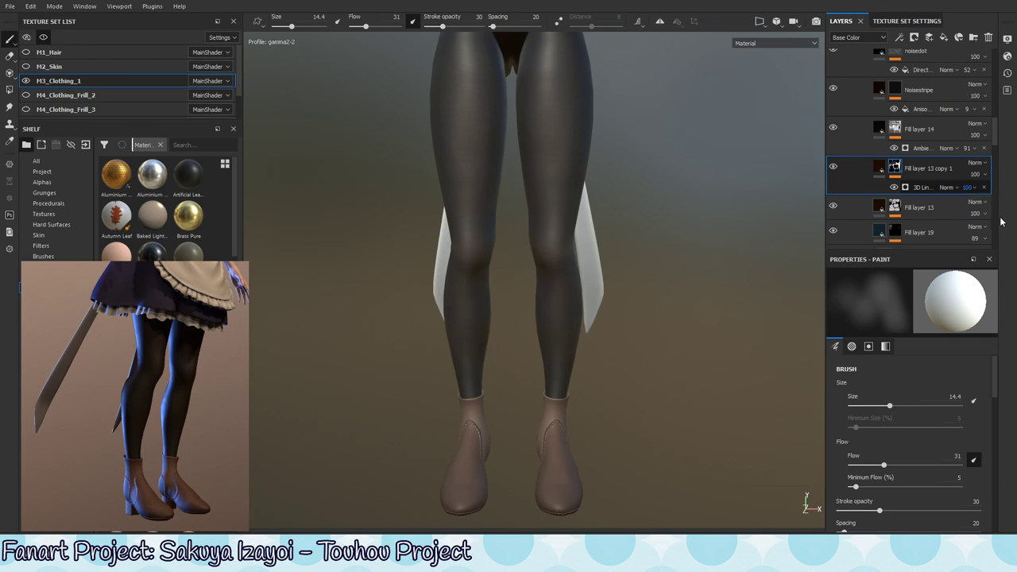
key(Delete)
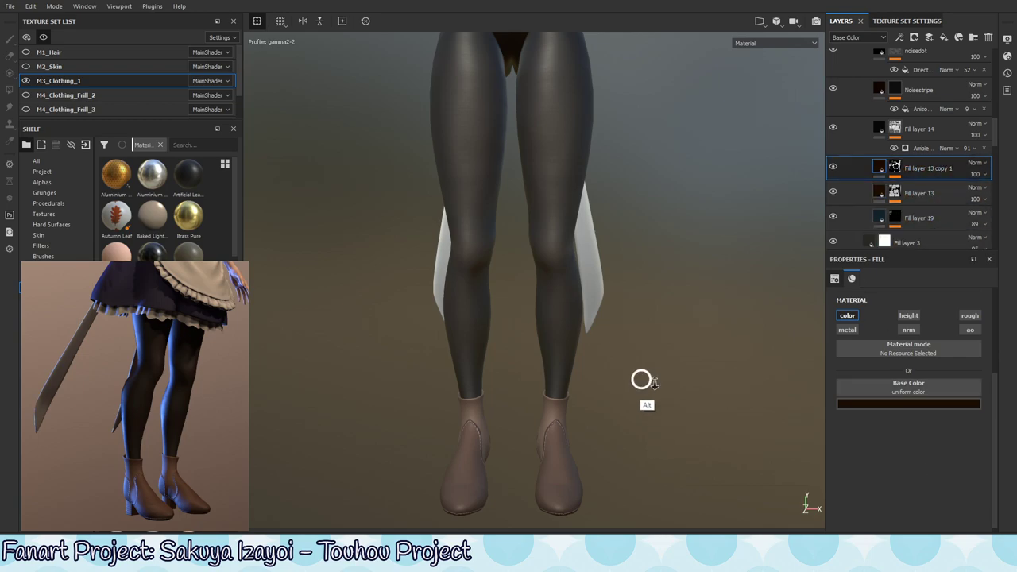
alt+right_drag(643, 379, 544, 376)
mouse_move(544, 377)
alt+mouse_down()
mouse_move(579, 396)
mouse_move(579, 359)
alt+mouse_up()
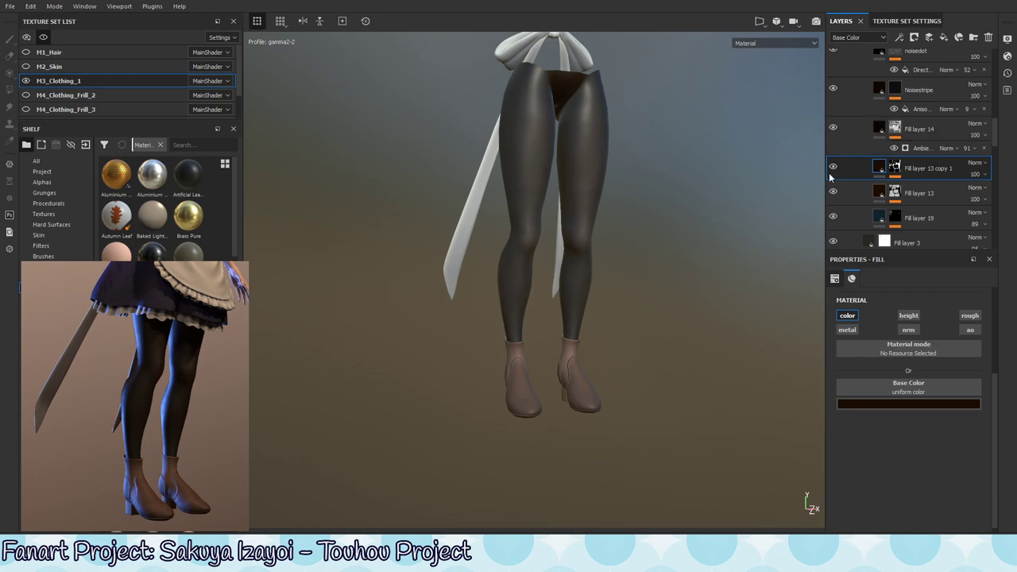
click(938, 135)
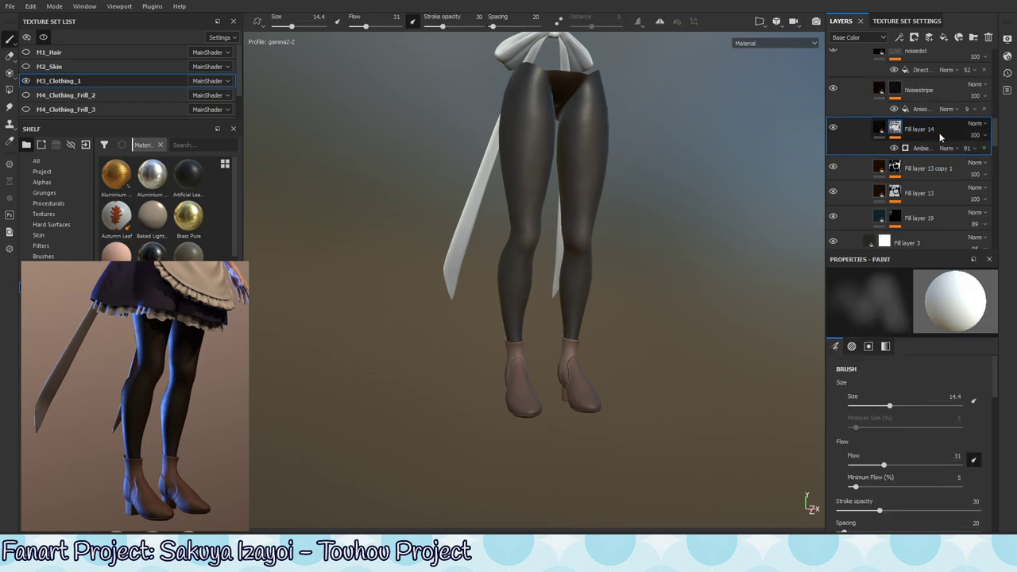
click(898, 129)
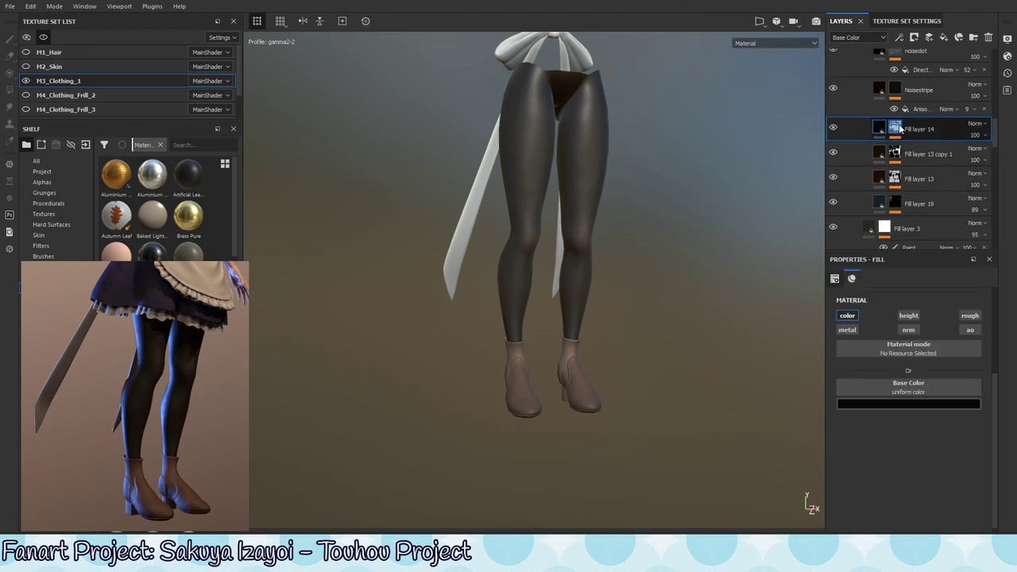
Enable the roughness channel on Fill layer 14 and try roughness values from 0.47 to 0.92.
click(921, 203)
click(900, 129)
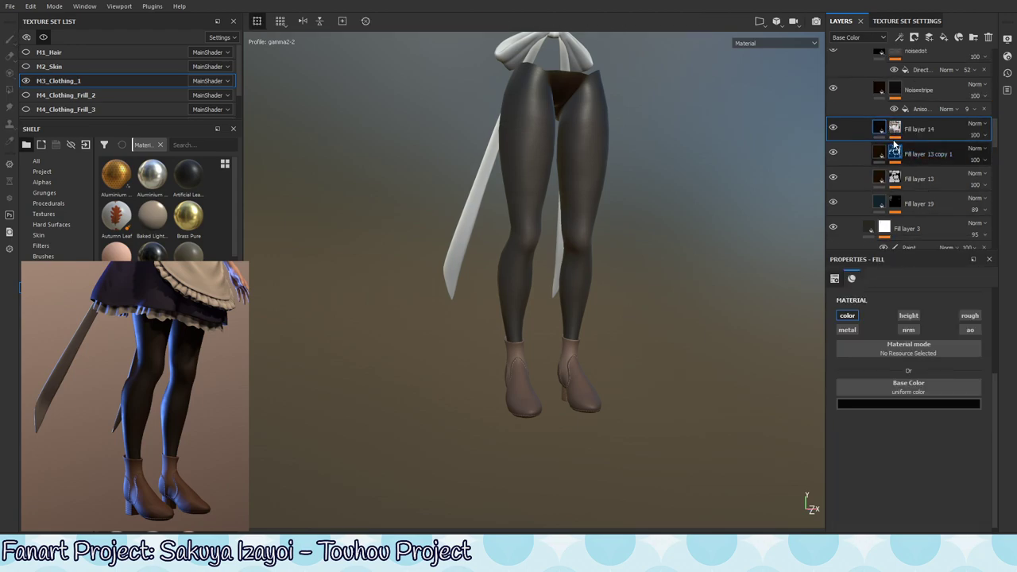
click(969, 315)
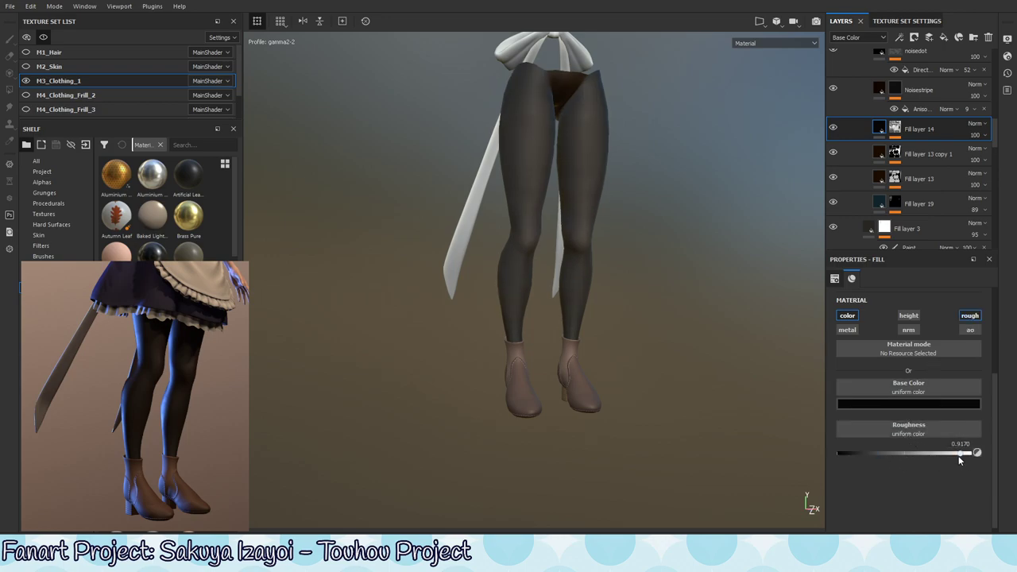
click(912, 453)
click(953, 453)
click(868, 453)
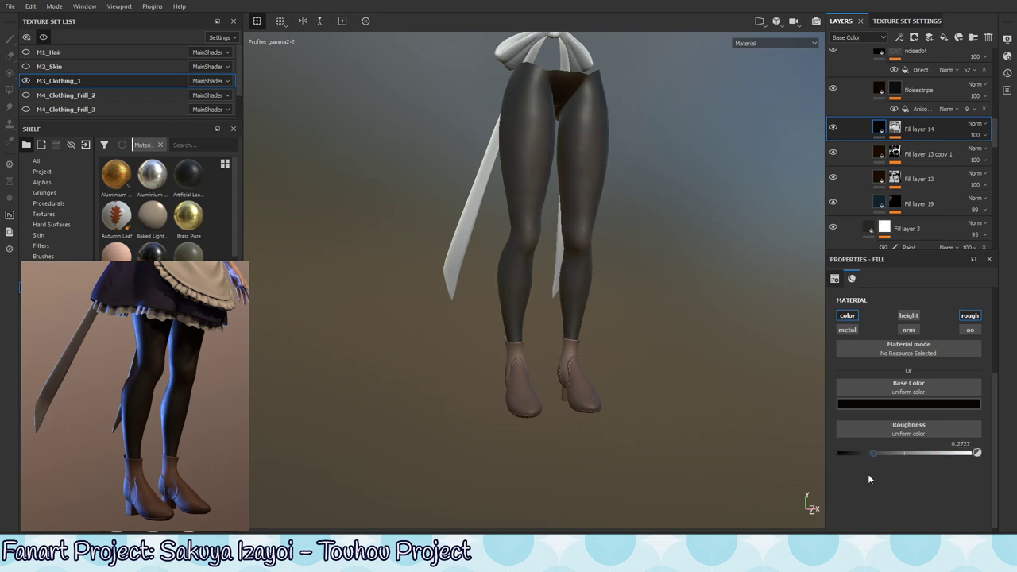
click(954, 453)
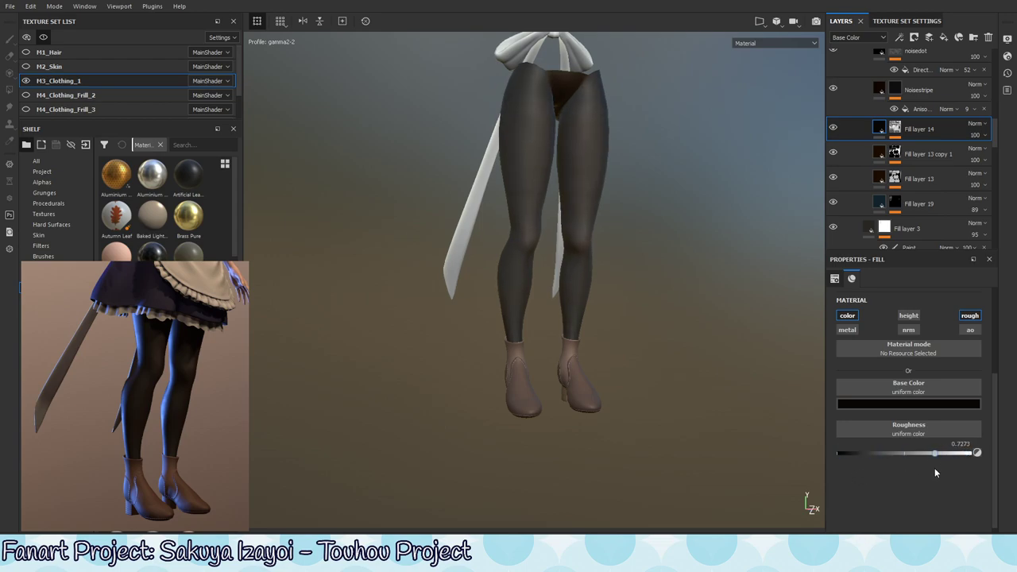
click(942, 469)
mouse_move(913, 452)
mouse_down()
mouse_move(900, 452)
mouse_move(950, 453)
mouse_up()
drag(918, 453, 961, 453)
Inspect Fill layer 14's mask on the legs and toggle the layer to compare the tights.
alt+click(895, 127)
mouse_move(652, 363)
alt+mouse_down()
mouse_move(600, 373)
mouse_move(596, 427)
mouse_move(683, 362)
mouse_move(613, 386)
mouse_move(700, 363)
mouse_move(513, 390)
alt+mouse_up()
alt+middle_drag(514, 390, 665, 364)
mouse_move(665, 363)
alt+mouse_down()
mouse_move(704, 369)
mouse_move(616, 386)
mouse_move(558, 329)
mouse_move(586, 405)
mouse_move(683, 343)
alt+mouse_up()
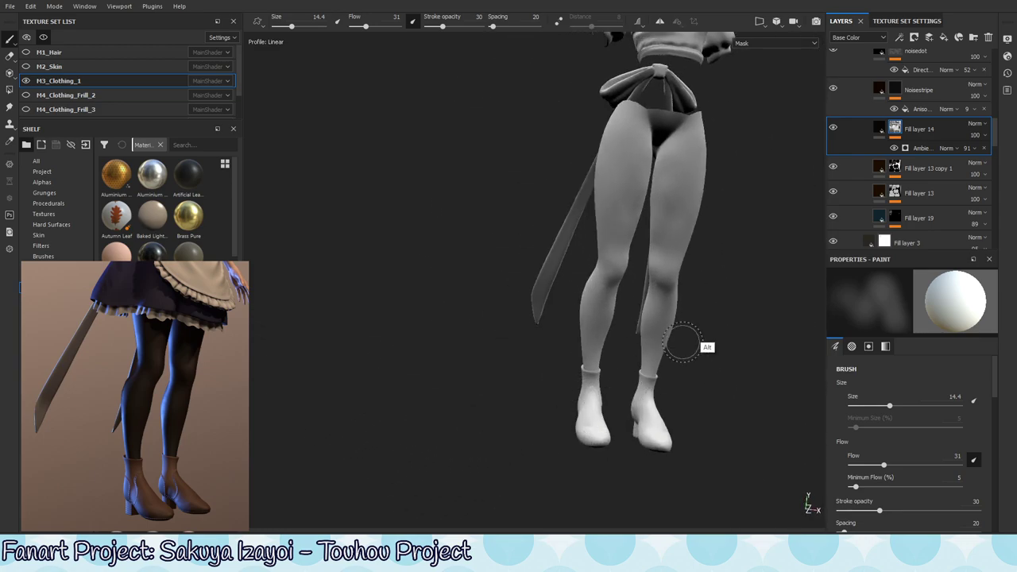
click(879, 129)
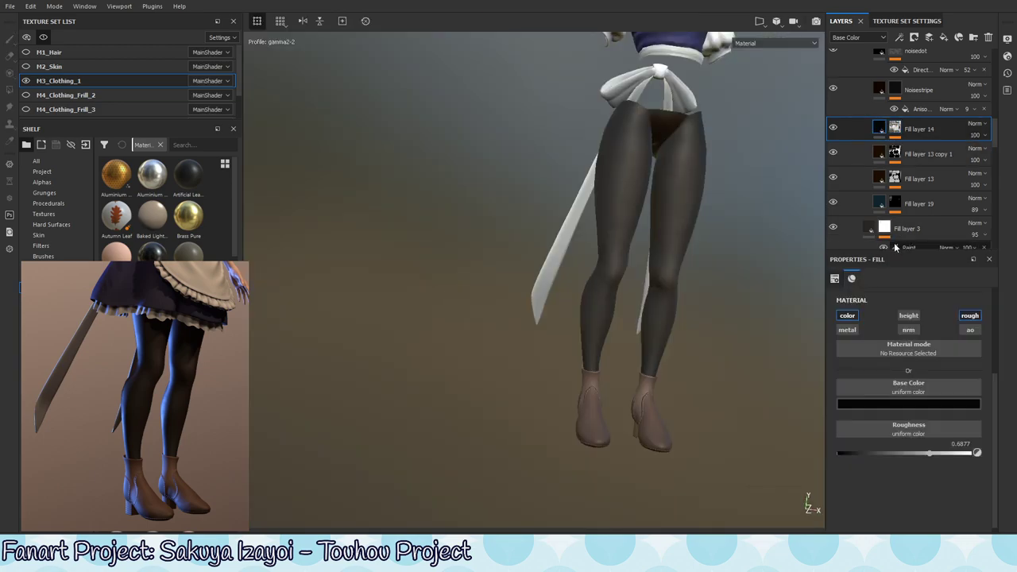
click(833, 129)
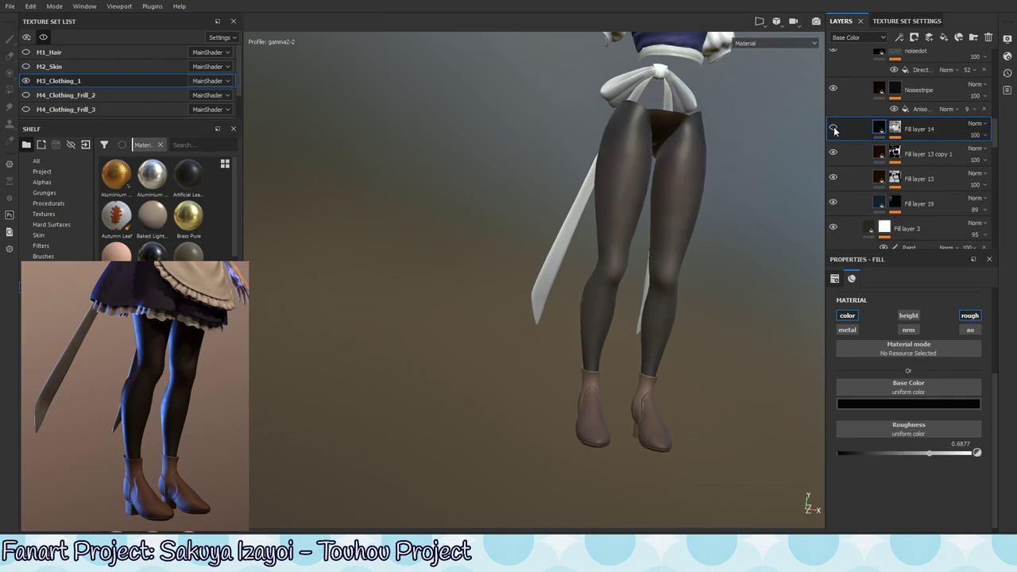
click(833, 131)
mouse_move(752, 301)
alt+mouse_down()
mouse_move(638, 320)
mouse_move(625, 334)
alt+mouse_up()
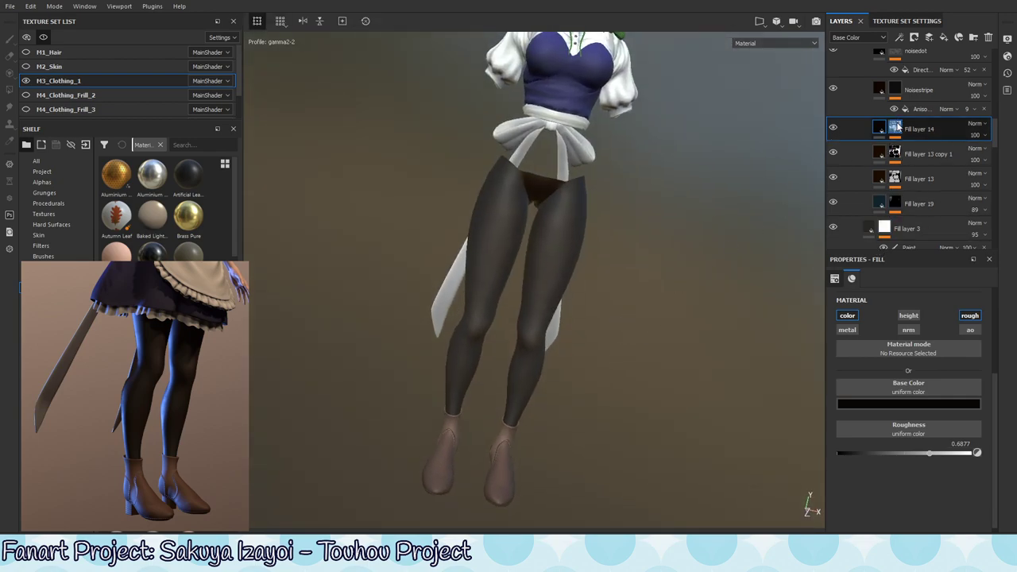
click(896, 128)
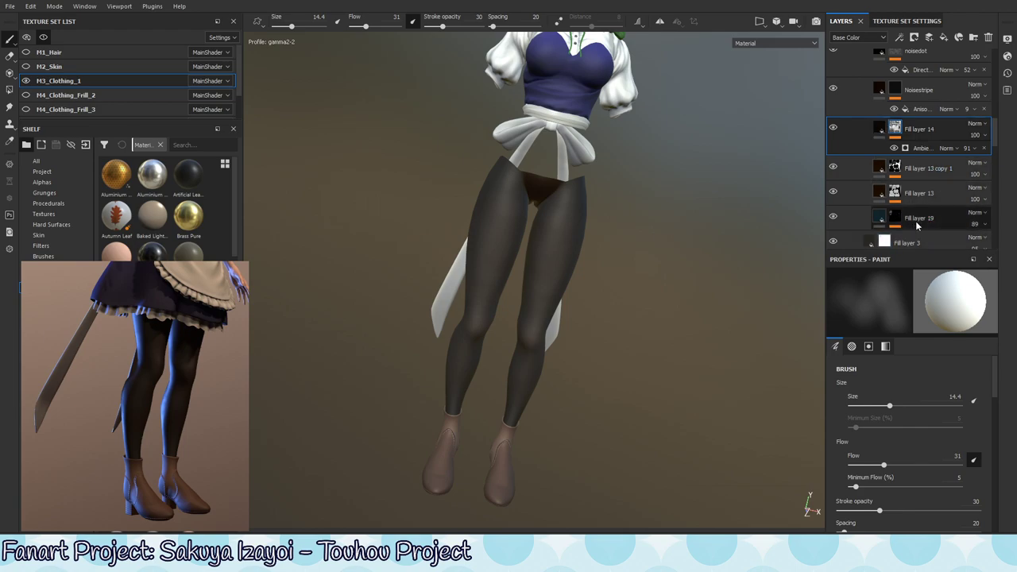
click(916, 132)
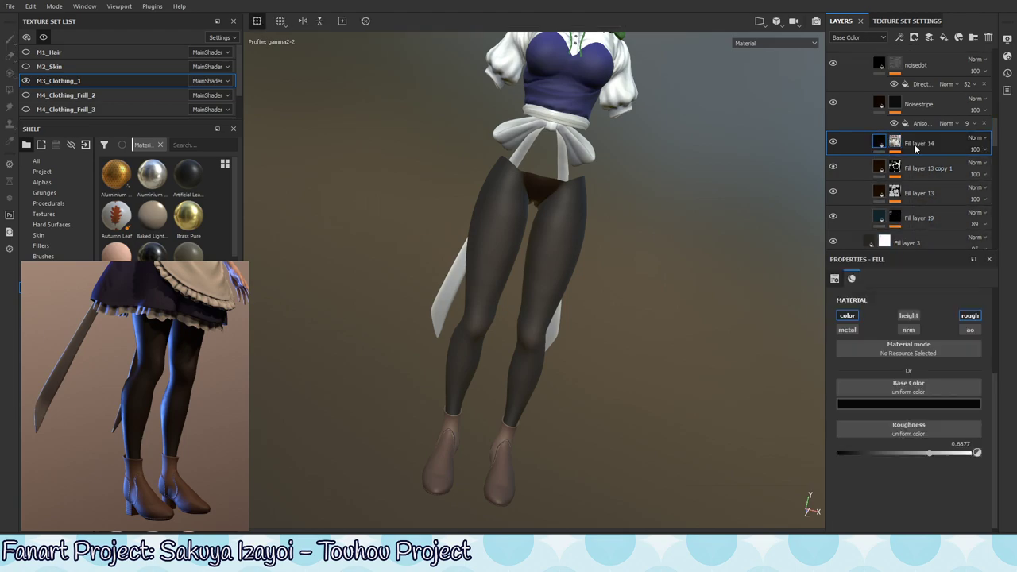
Enable ambient occlusion on Fill layer 14 and settle its roughness at 0.4783.
click(966, 331)
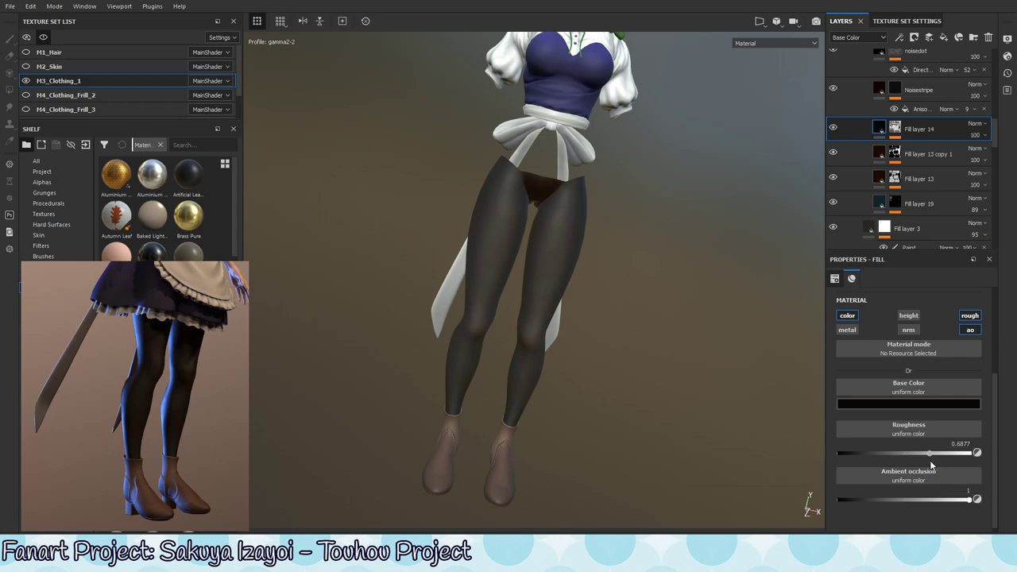
mouse_move(929, 455)
mouse_down()
mouse_move(897, 455)
mouse_move(911, 463)
mouse_move(901, 468)
mouse_up()
mouse_move(963, 507)
mouse_down()
mouse_move(992, 504)
mouse_move(934, 501)
mouse_move(973, 516)
mouse_up()
click(943, 91)
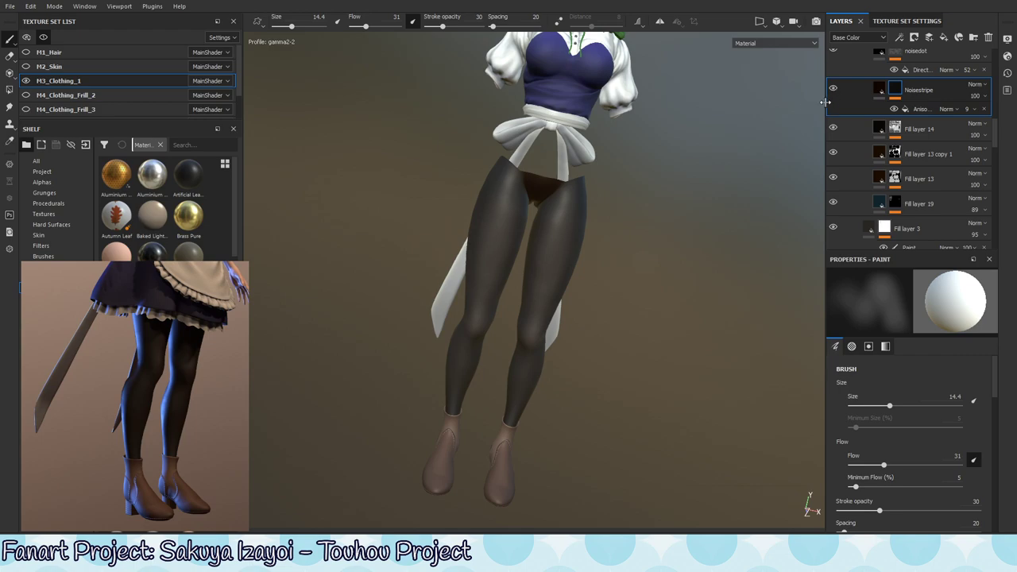
Open the Noisestripe layer's fill and set its roughness to 0.7708.
alt+right_drag(697, 357, 684, 197)
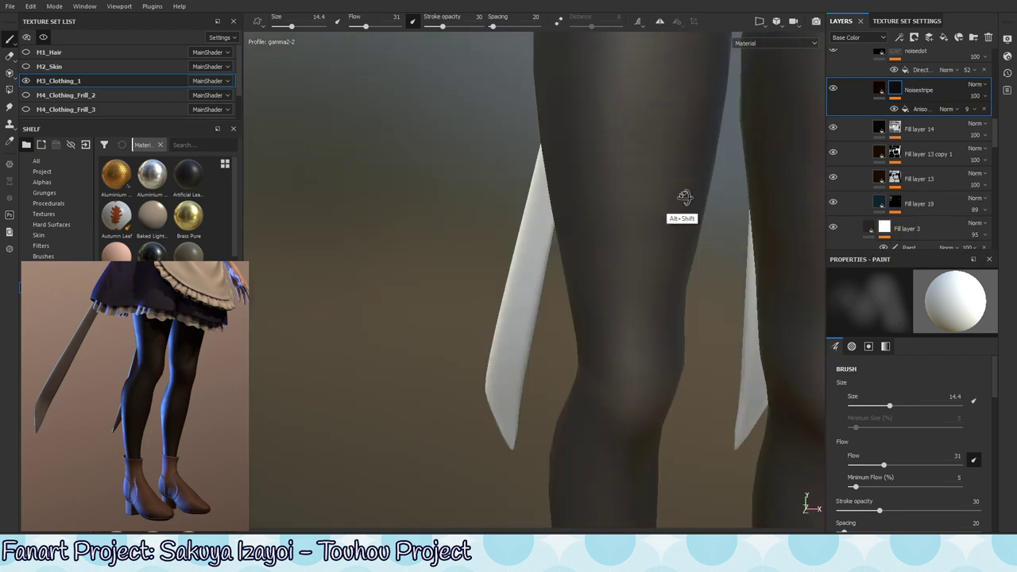
mouse_move(684, 197)
alt+mouse_down()
mouse_move(580, 336)
mouse_move(612, 310)
alt+mouse_up()
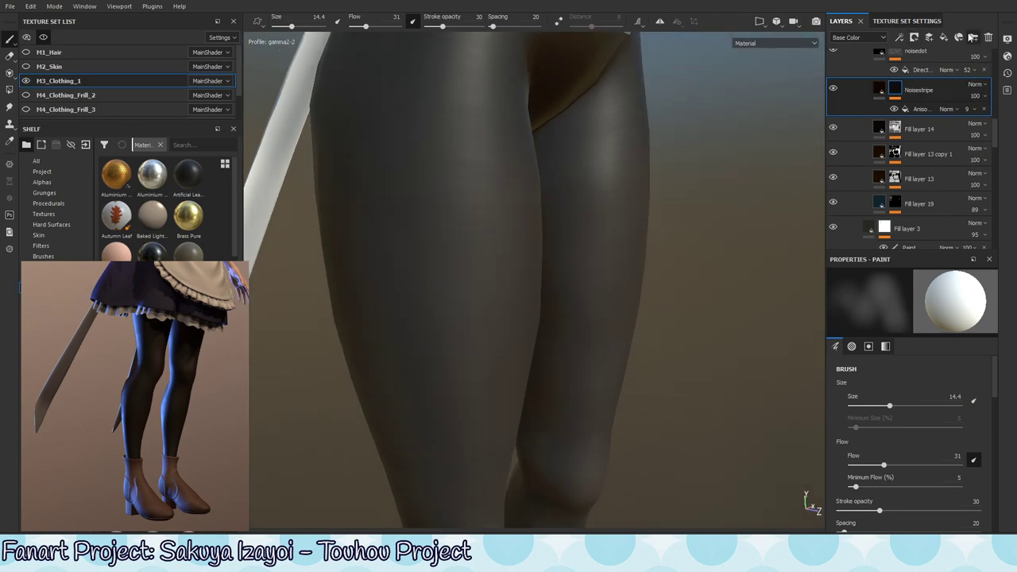
alt+right_drag(342, 302, 314, 374)
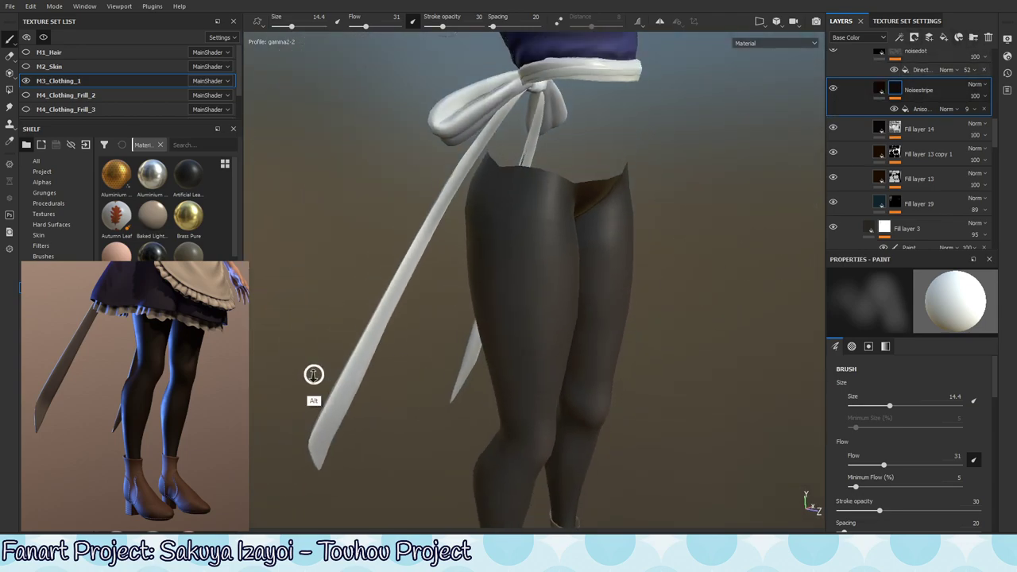
alt+drag(314, 375, 586, 352)
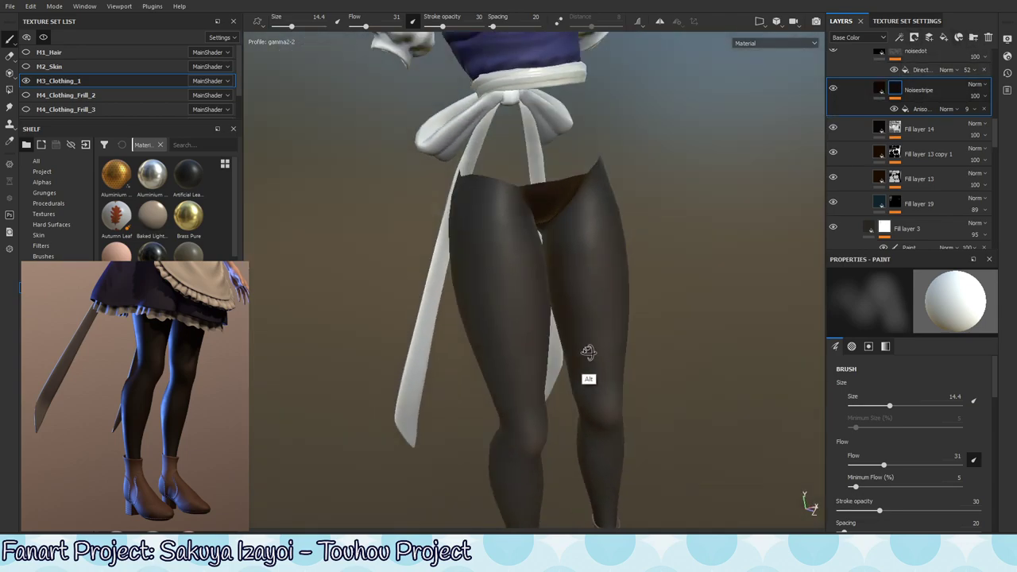
click(884, 87)
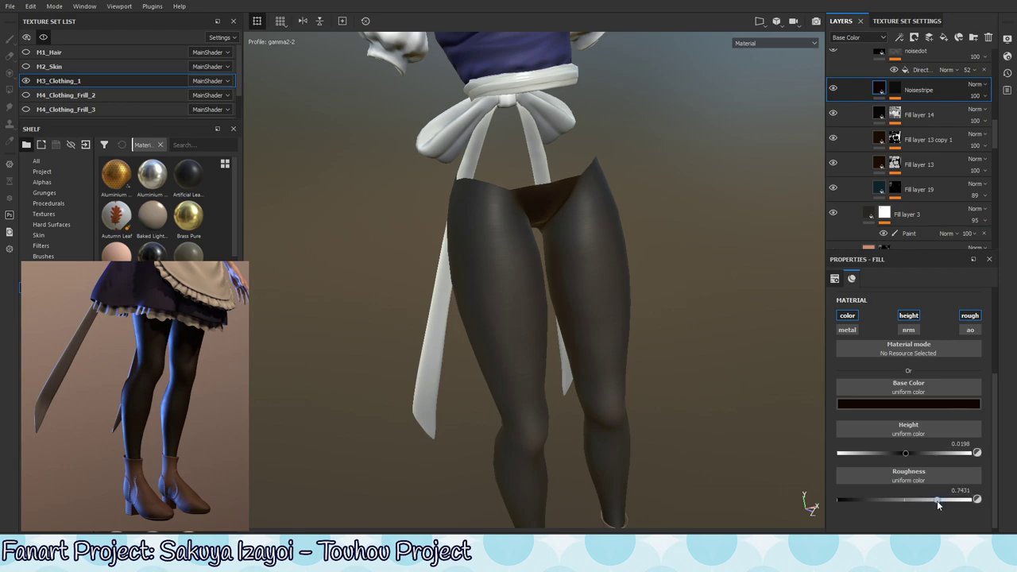
drag(937, 501, 931, 501)
Enable ambient occlusion on Noisestripe, lower it to 0.1462, and inspect the legs.
scroll(1000, 119, up, 1)
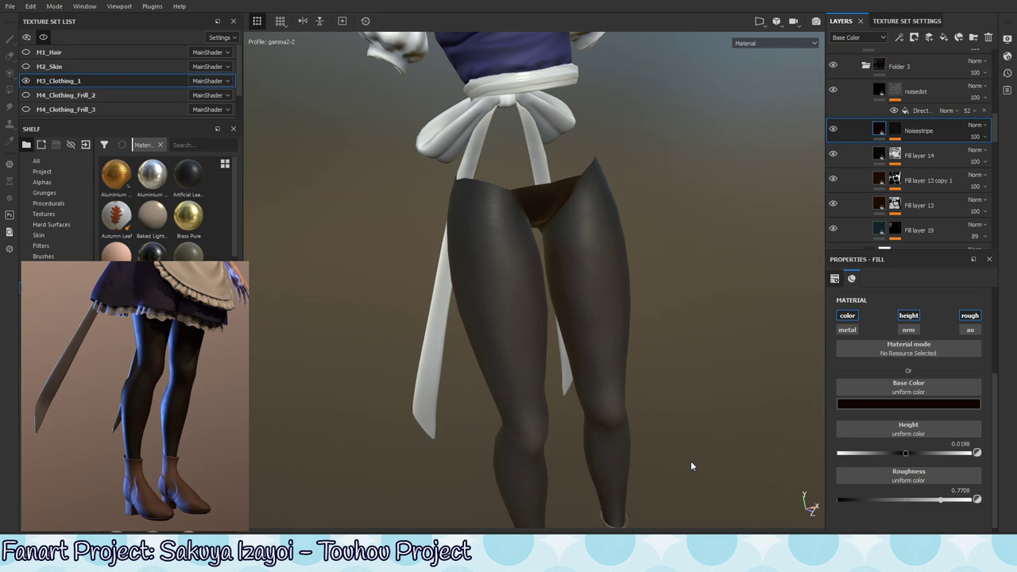
click(970, 329)
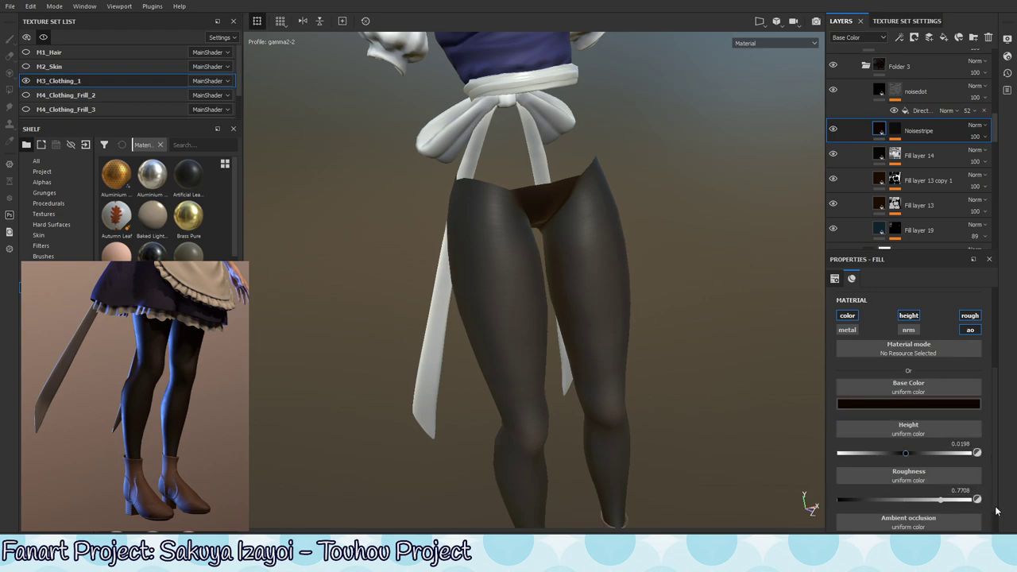
scroll(995, 525, down, 1)
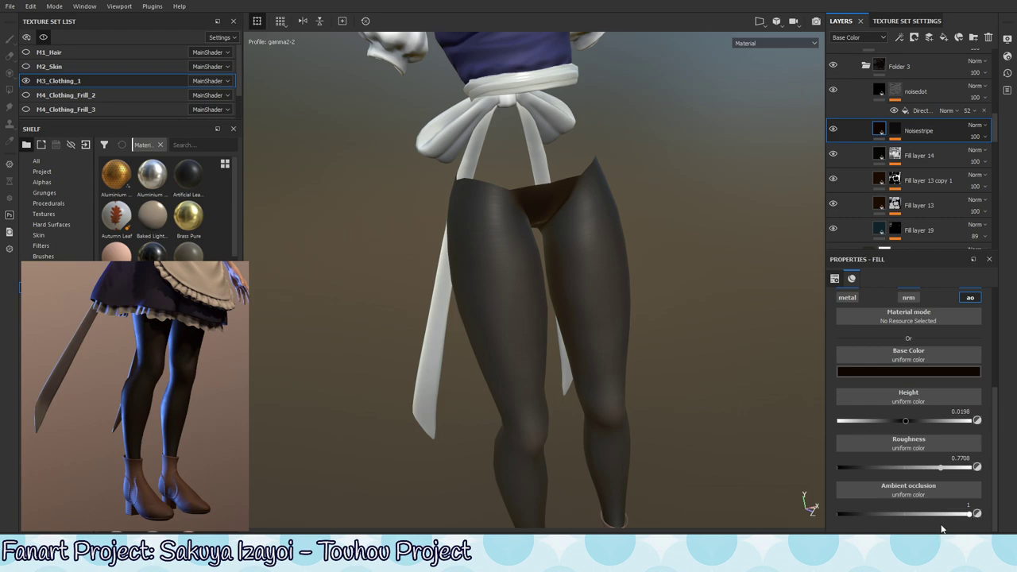
mouse_move(973, 515)
mouse_down()
mouse_move(840, 517)
mouse_move(858, 514)
mouse_up()
alt+drag(620, 295, 727, 303)
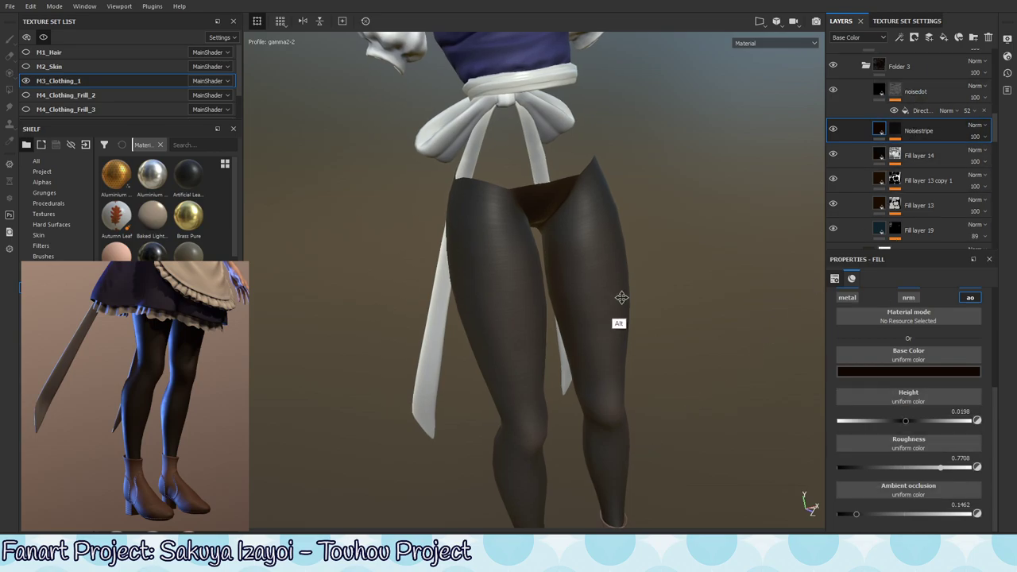
alt+right_drag(726, 303, 638, 382)
alt+drag(638, 382, 651, 283)
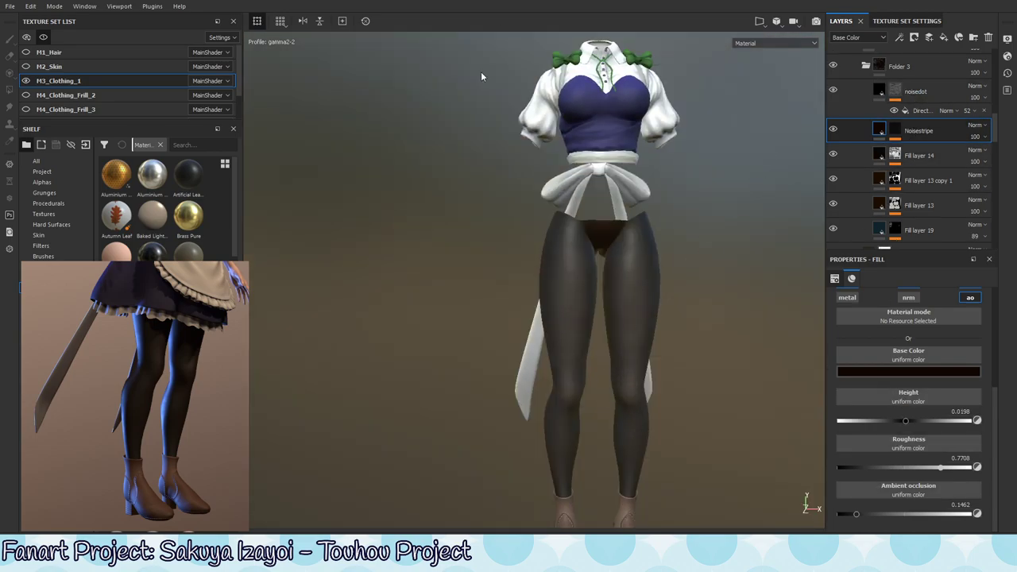
alt+right_drag(483, 75, 962, 325)
mouse_move(677, 352)
shift+right_down()
mouse_move(677, 368)
mouse_move(599, 405)
mouse_move(673, 399)
shift+right_up()
alt+middle_drag(659, 352, 627, 404)
mouse_move(627, 404)
alt+mouse_down()
mouse_move(672, 382)
mouse_move(655, 398)
alt+mouse_up()
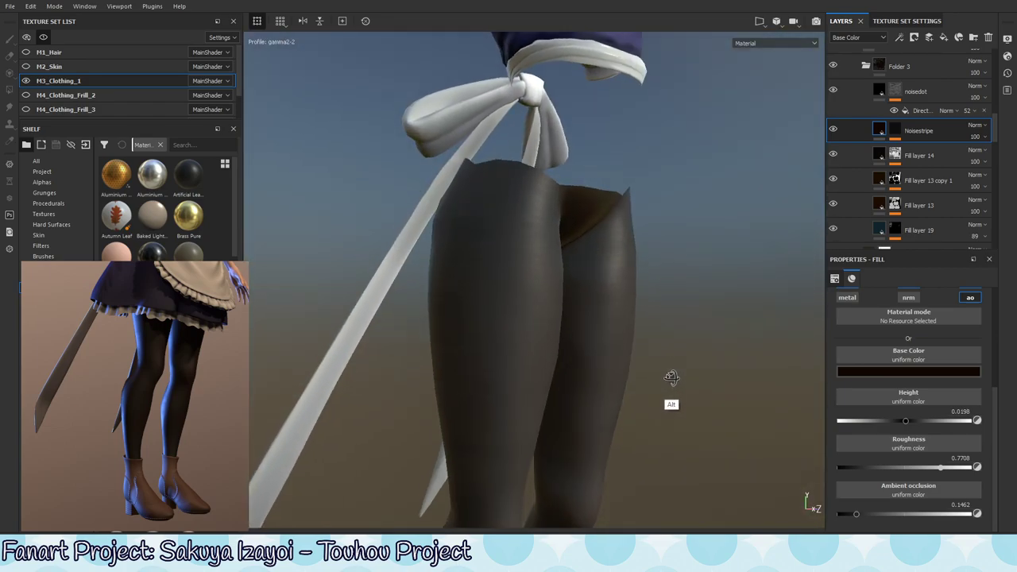
click(941, 97)
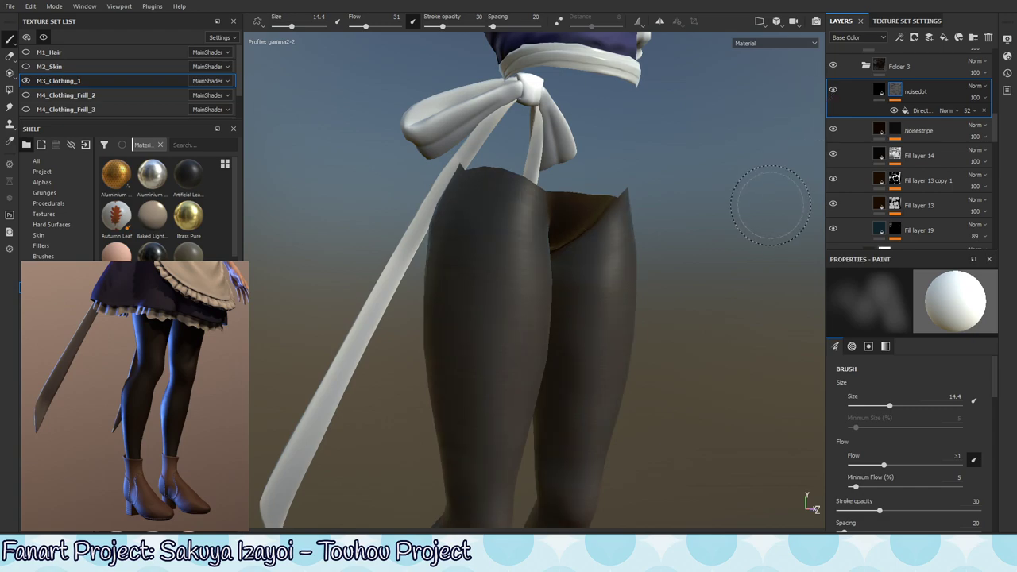
Open the noisedot fill and preview its stripe mask across the legs and boots.
mouse_move(681, 295)
alt+mouse_down()
mouse_move(674, 318)
mouse_move(561, 421)
alt+mouse_up()
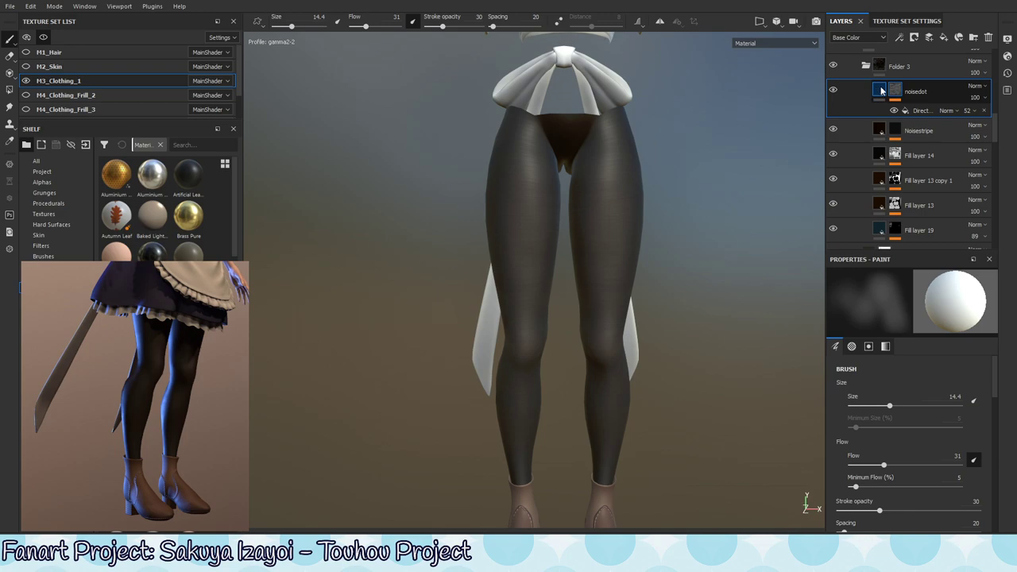
click(922, 143)
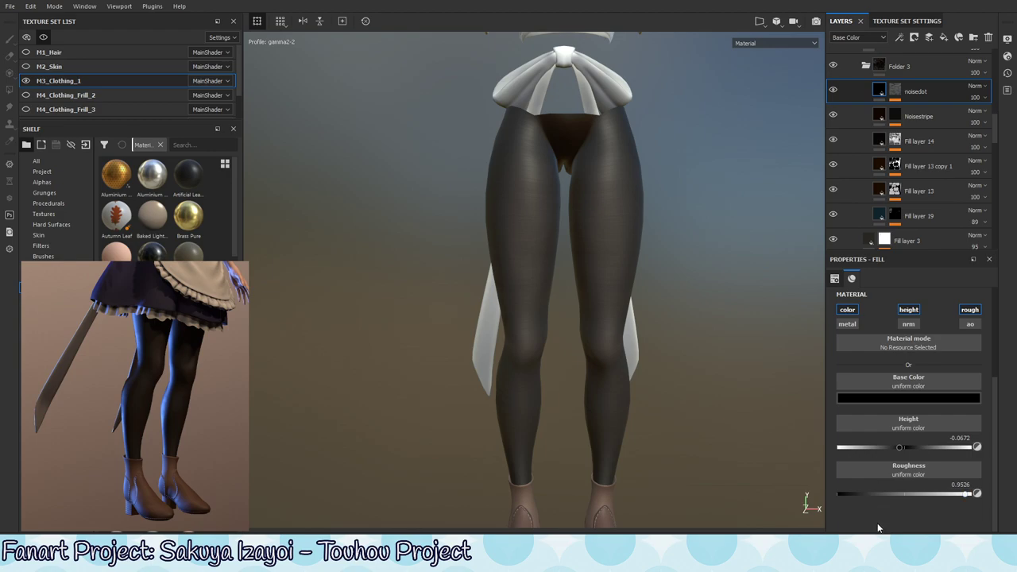
drag(967, 497, 966, 498)
click(895, 91)
key(1)
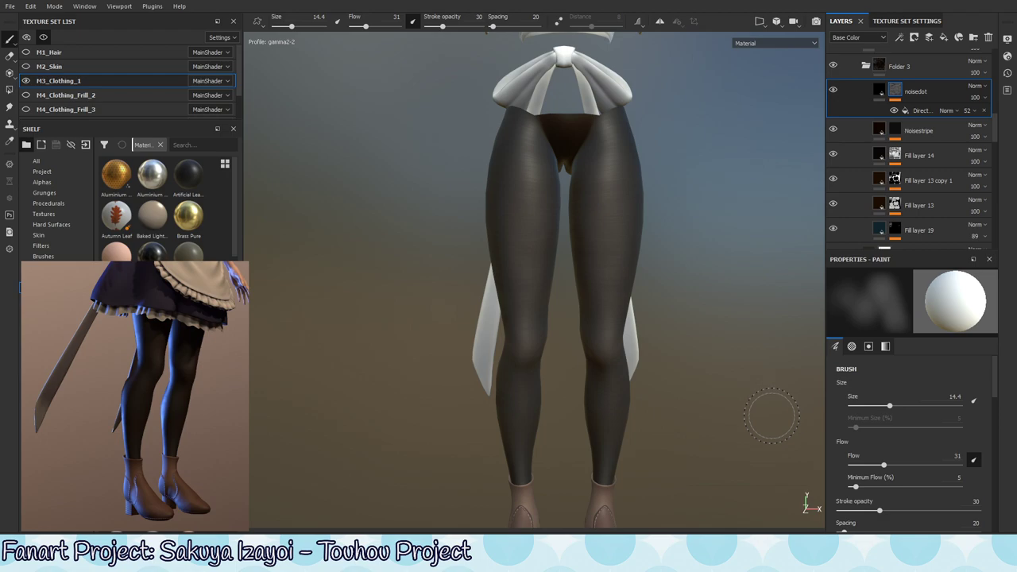
alt+click(897, 130)
alt+right_drag(756, 294, 675, 288)
alt+drag(675, 289, 520, 320)
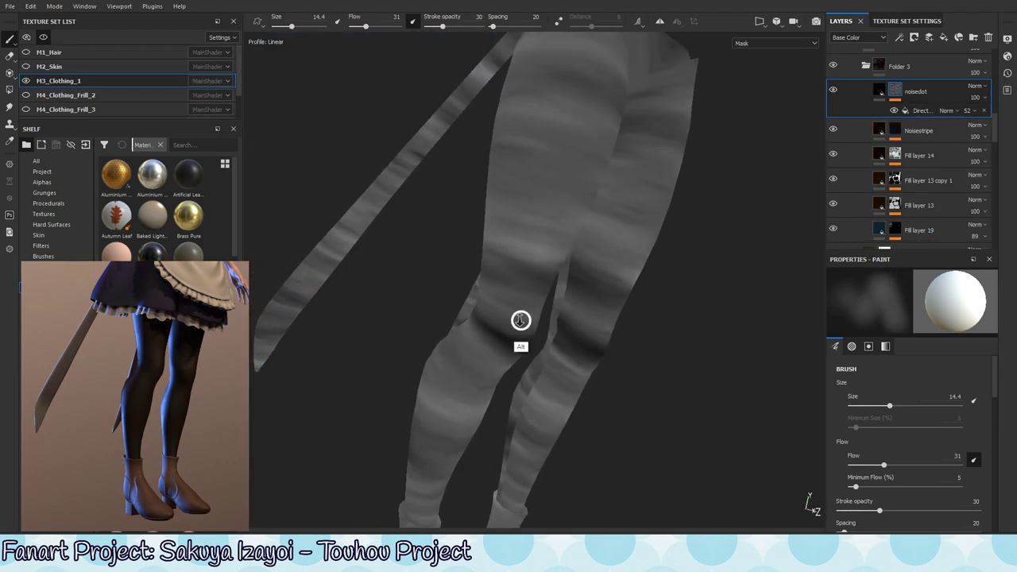
alt+right_drag(521, 320, 538, 400)
mouse_move(479, 461)
alt+mouse_down()
mouse_move(438, 424)
mouse_move(599, 315)
mouse_move(607, 278)
mouse_move(592, 275)
alt+mouse_up()
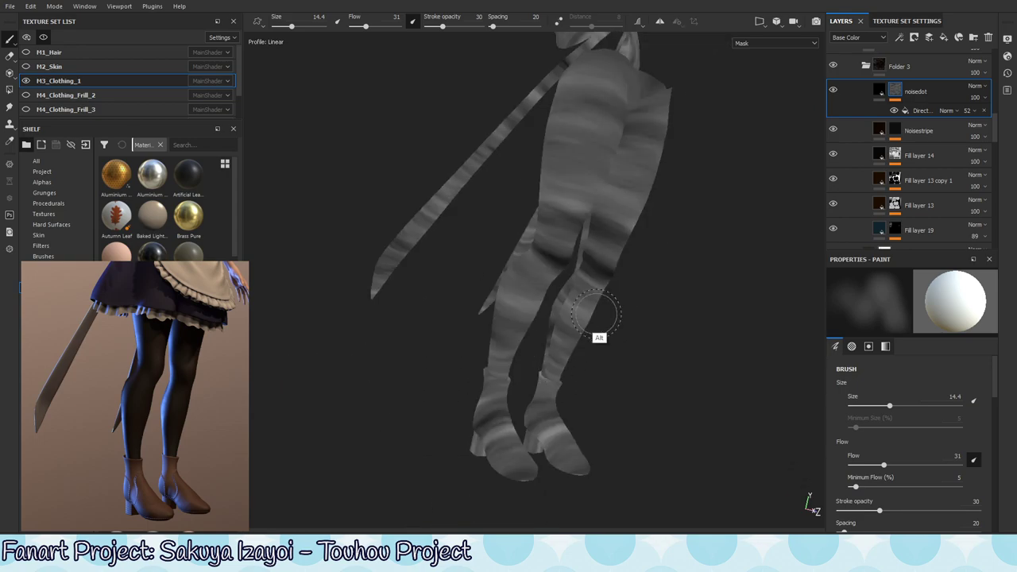
alt+right_drag(578, 352, 558, 372)
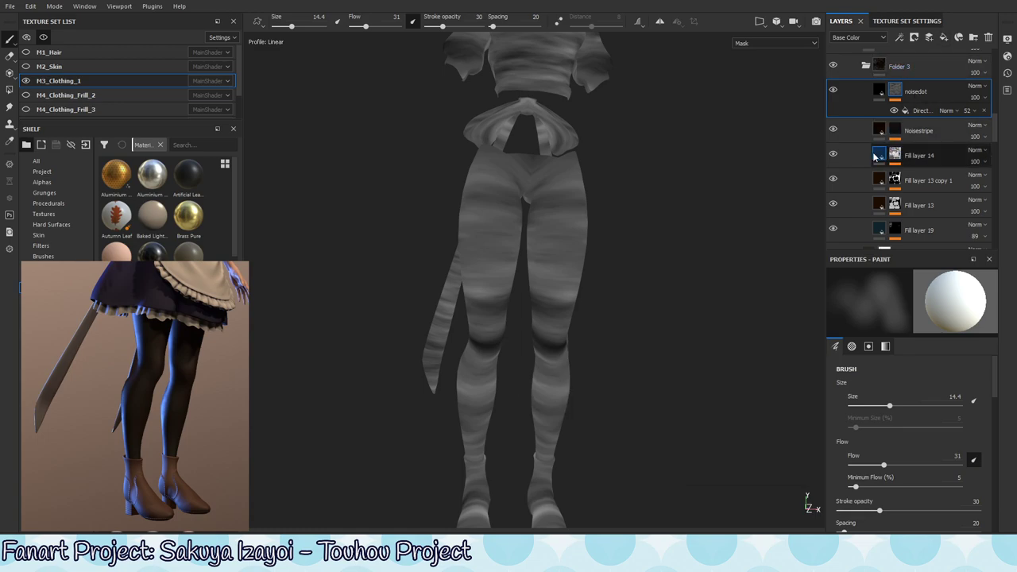
Toggle the noisedot layer on and off to compare the tights from several angles.
click(879, 90)
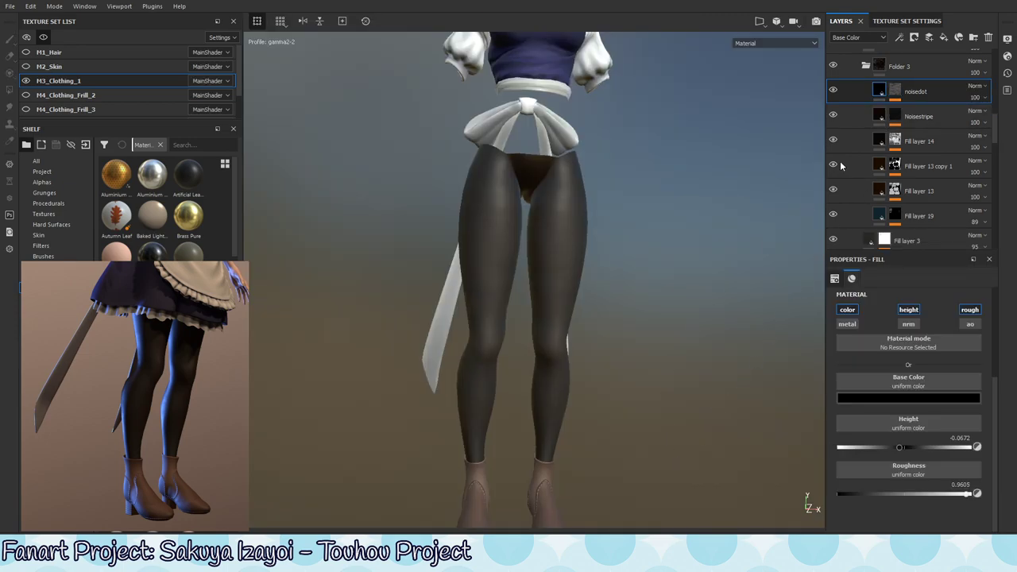
click(833, 91)
click(833, 91)
click(833, 90)
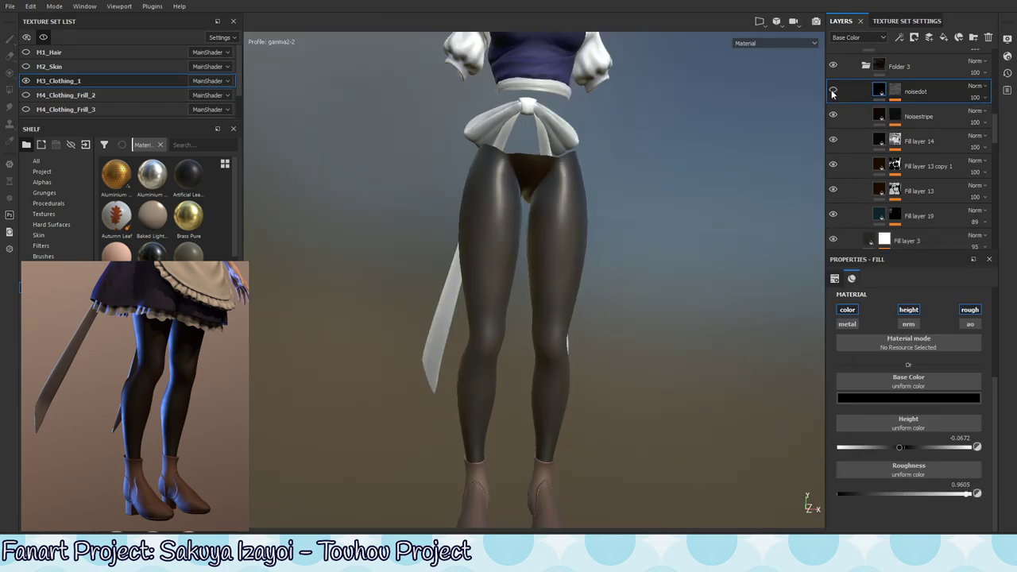
click(833, 90)
alt+right_drag(724, 294, 387, 358)
mouse_move(386, 359)
alt+mouse_down()
mouse_move(657, 350)
mouse_move(572, 358)
mouse_move(588, 389)
mouse_move(559, 382)
mouse_move(524, 435)
mouse_move(688, 340)
alt+mouse_up()
alt+right_drag(688, 340, 594, 341)
alt+drag(594, 341, 591, 335)
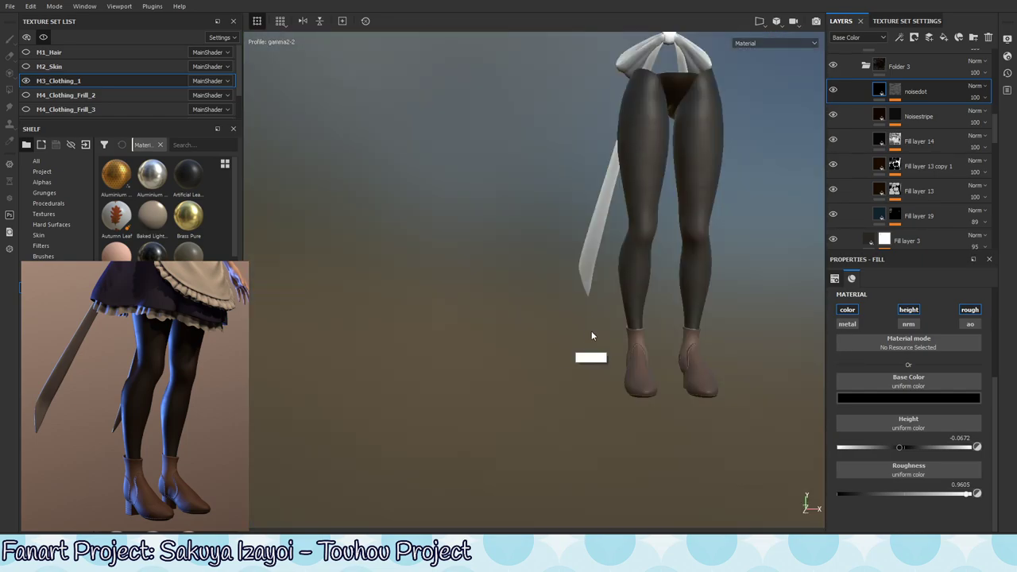
alt+right_drag(592, 336, 561, 377)
mouse_move(561, 376)
alt+mouse_down()
mouse_move(551, 400)
mouse_move(585, 358)
mouse_move(594, 408)
alt+mouse_up()
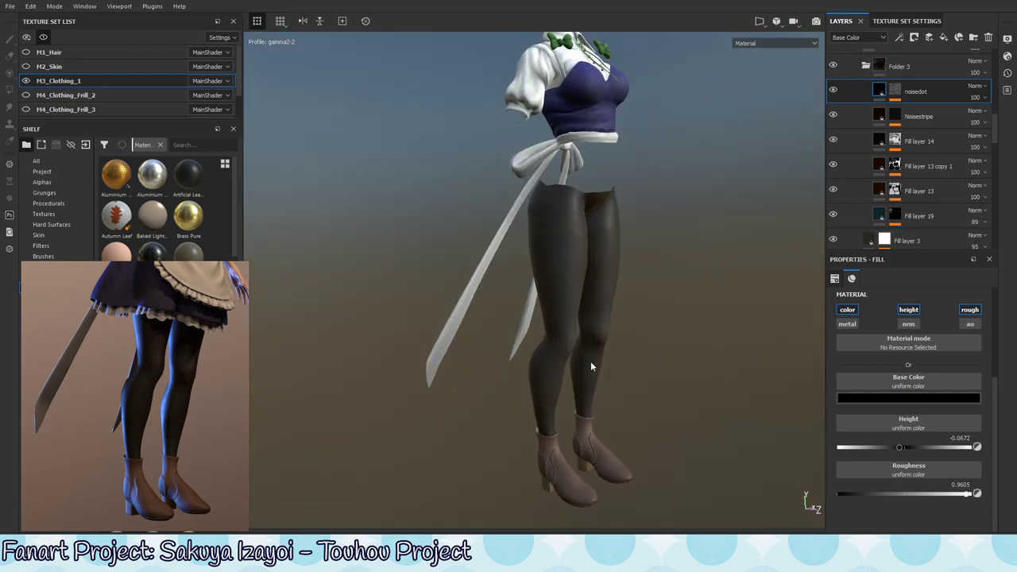
alt+right_drag(590, 360, 653, 213)
mouse_move(653, 212)
alt+mouse_down()
mouse_move(615, 324)
mouse_move(628, 306)
alt+mouse_up()
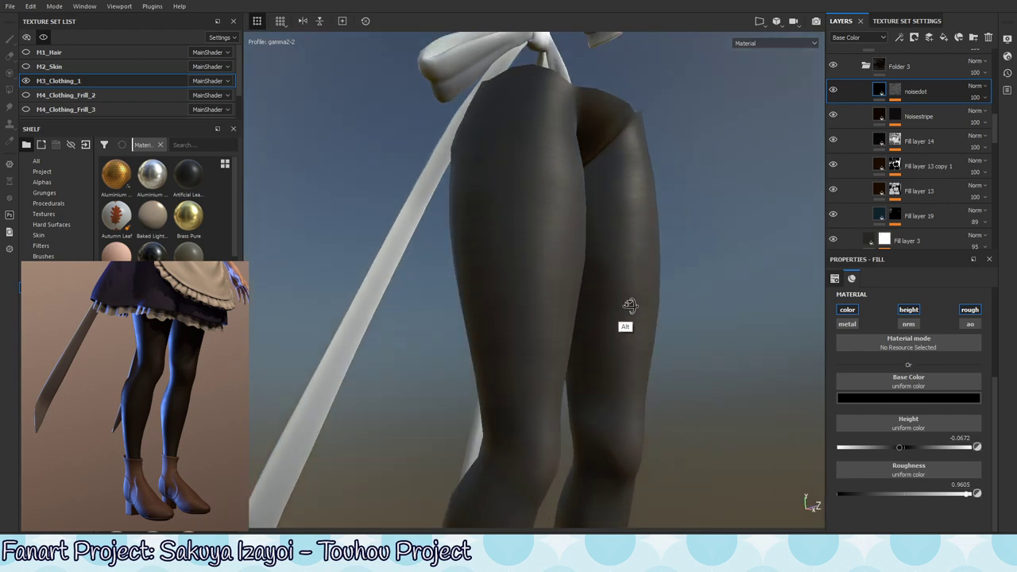
Lower the noisedot layer's roughness from 1 to 0.8340.
click(833, 90)
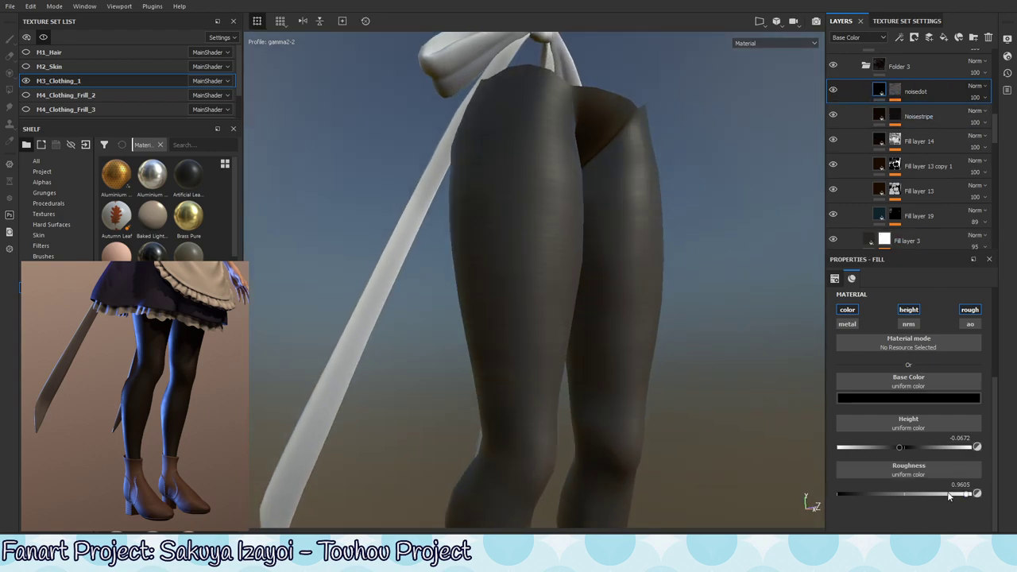
drag(967, 495, 936, 494)
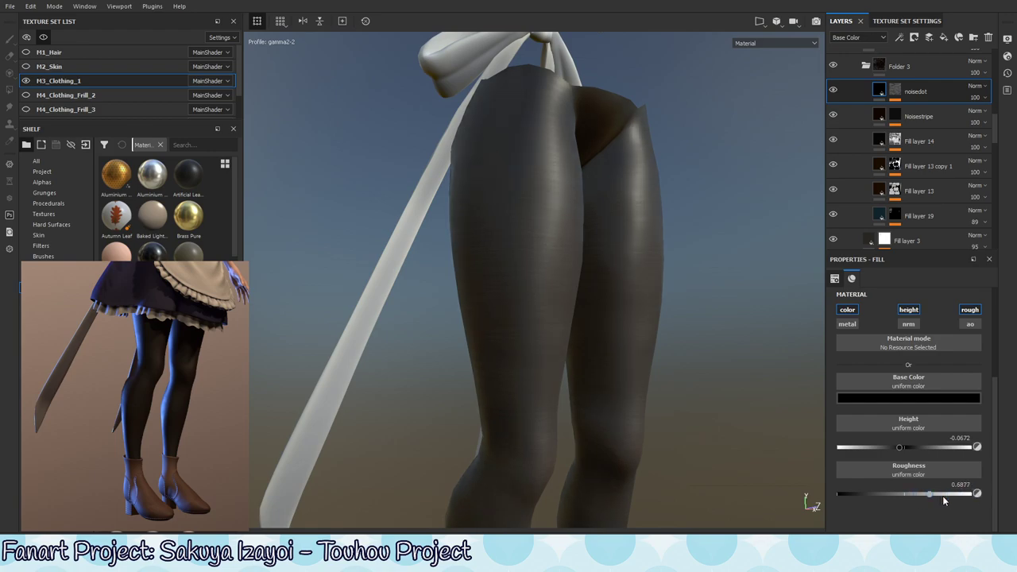
click(944, 495)
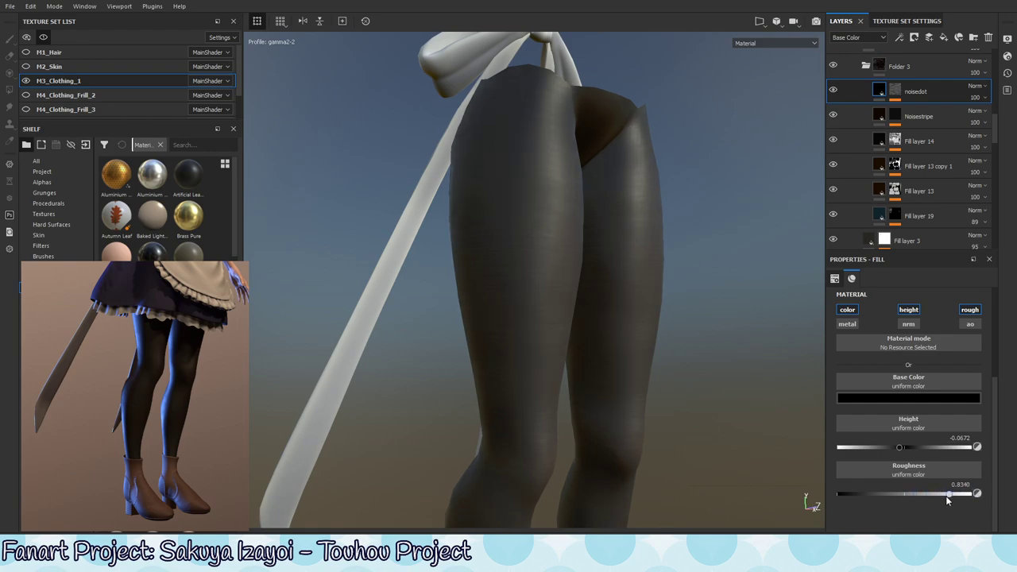
Set noisedot's roughness to 0.8617 and review the matte tights from torso, front and above.
click(952, 497)
alt+right_drag(746, 415, 746, 343)
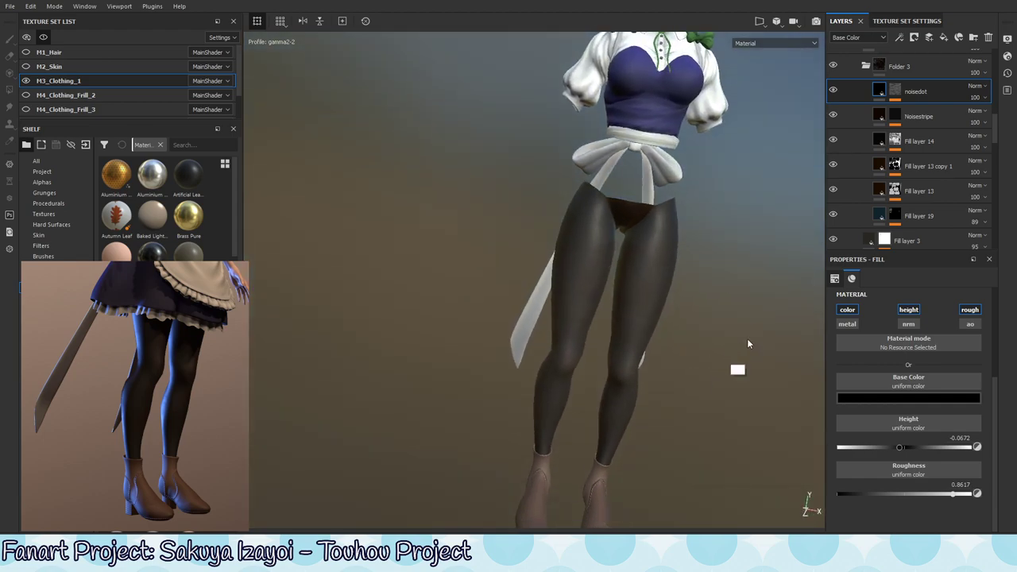
alt+drag(665, 355, 662, 355)
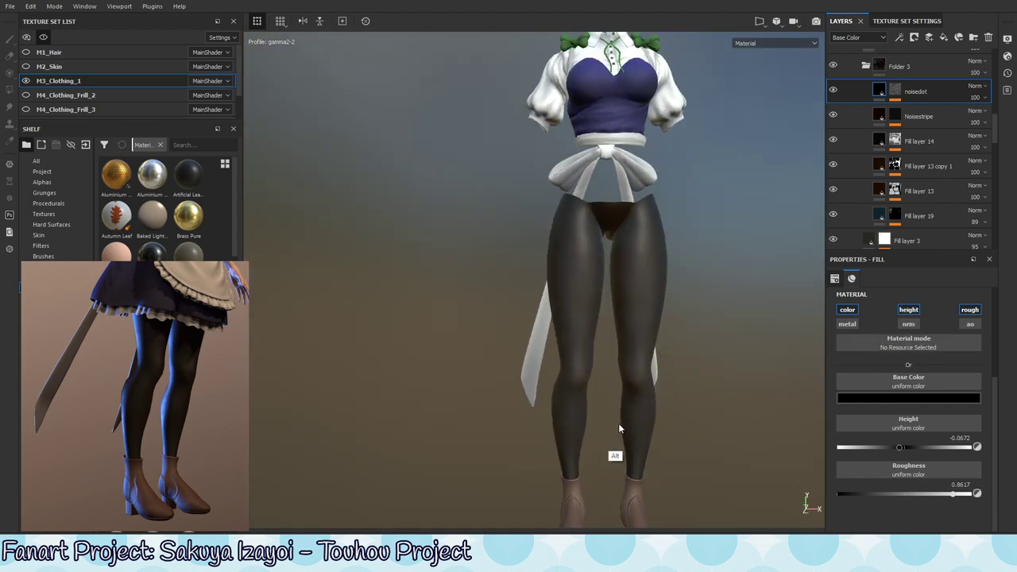
mouse_move(620, 429)
alt+mouse_down()
mouse_move(610, 366)
mouse_move(627, 318)
mouse_move(569, 399)
alt+mouse_up()
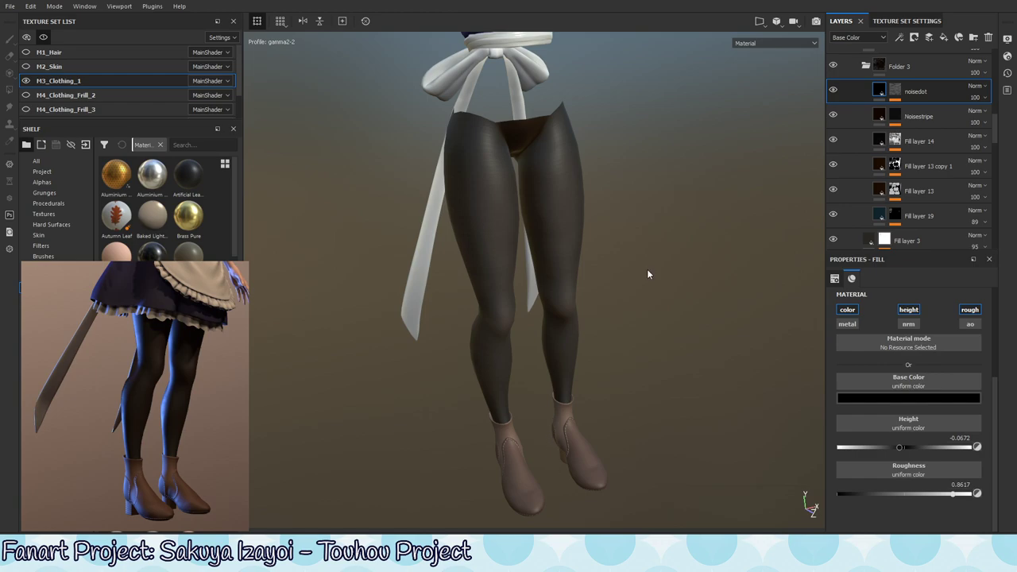
alt+right_drag(666, 221, 755, 297)
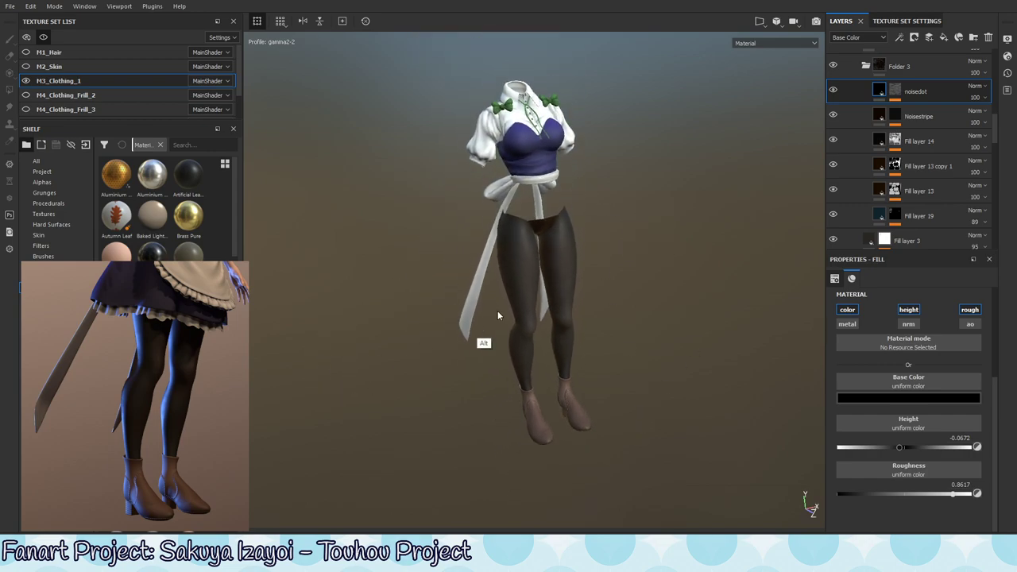
mouse_move(756, 297)
alt+mouse_down()
mouse_move(658, 264)
mouse_move(608, 370)
mouse_move(612, 329)
mouse_move(651, 324)
mouse_move(654, 286)
mouse_move(631, 318)
mouse_move(660, 300)
mouse_move(641, 309)
alt+mouse_up()
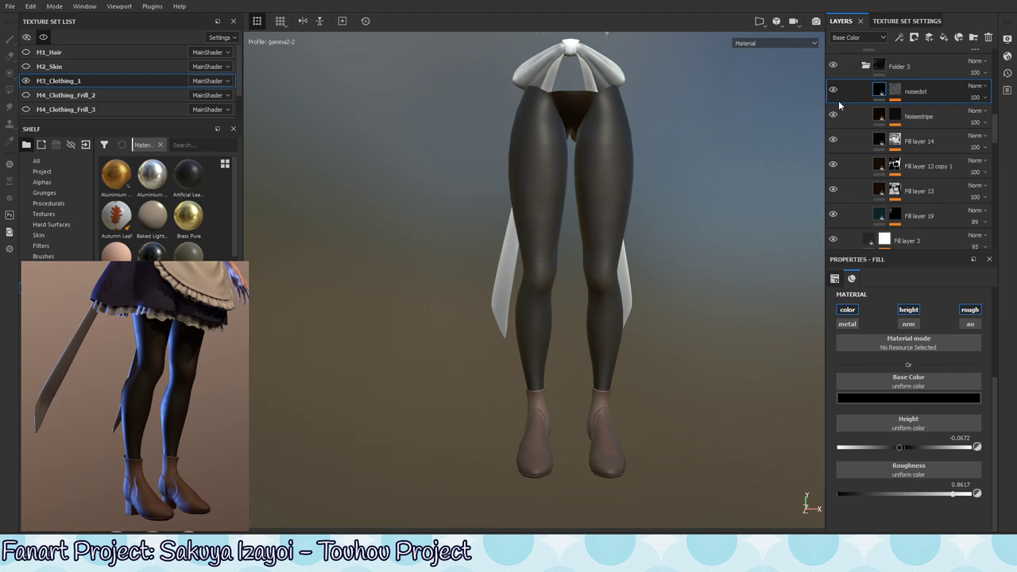
Add a new user channel to the texture set and name it 'cavity'.
click(906, 20)
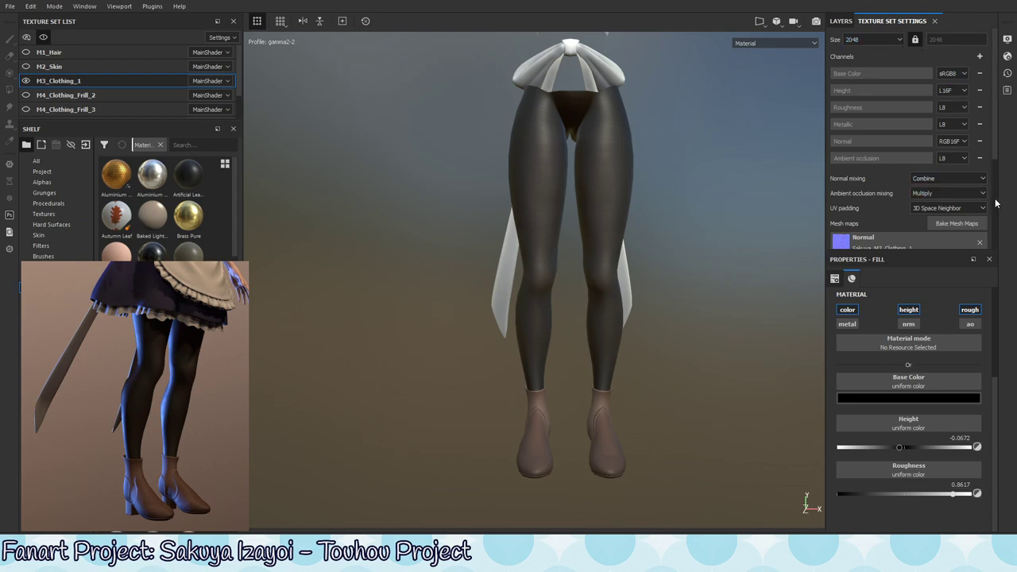
scroll(997, 151, down, 3)
scroll(996, 151, up, 3)
click(983, 56)
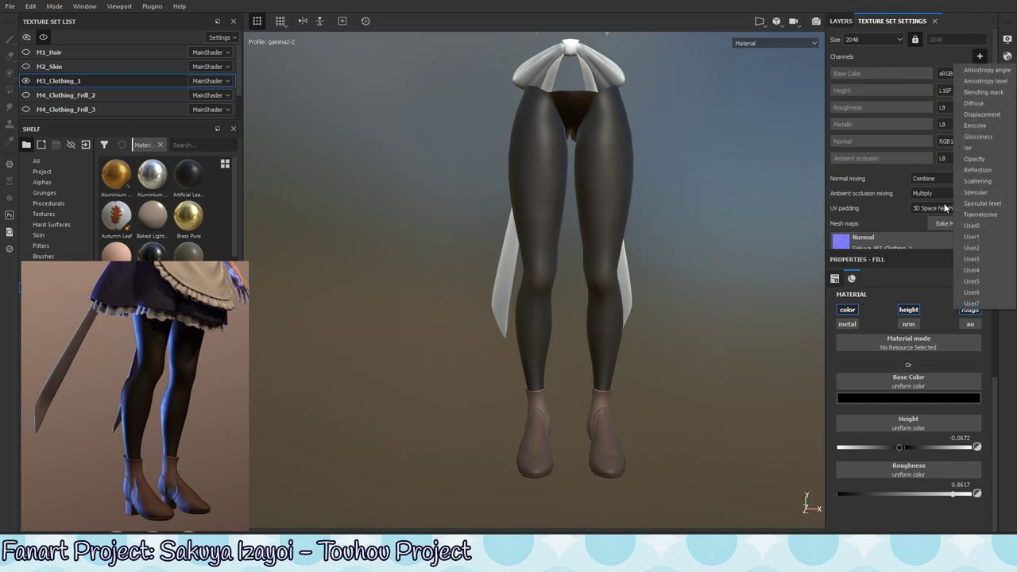
click(977, 235)
double_click(870, 175)
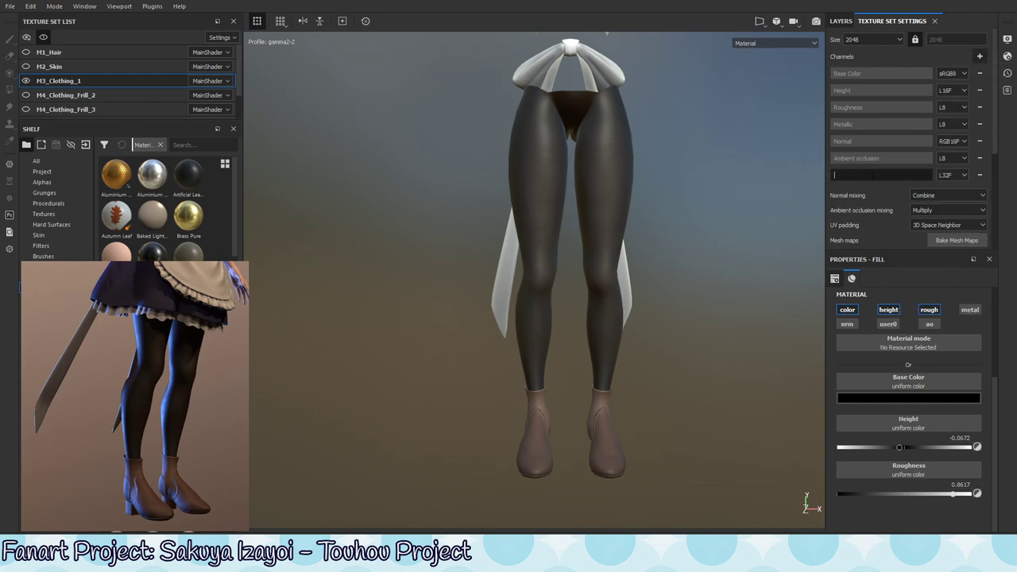
mouse_move(744, 232)
mouse_down()
mouse_move(750, 247)
mouse_move(785, 252)
mouse_move(830, 238)
mouse_move(807, 271)
mouse_up()
text(cavity)
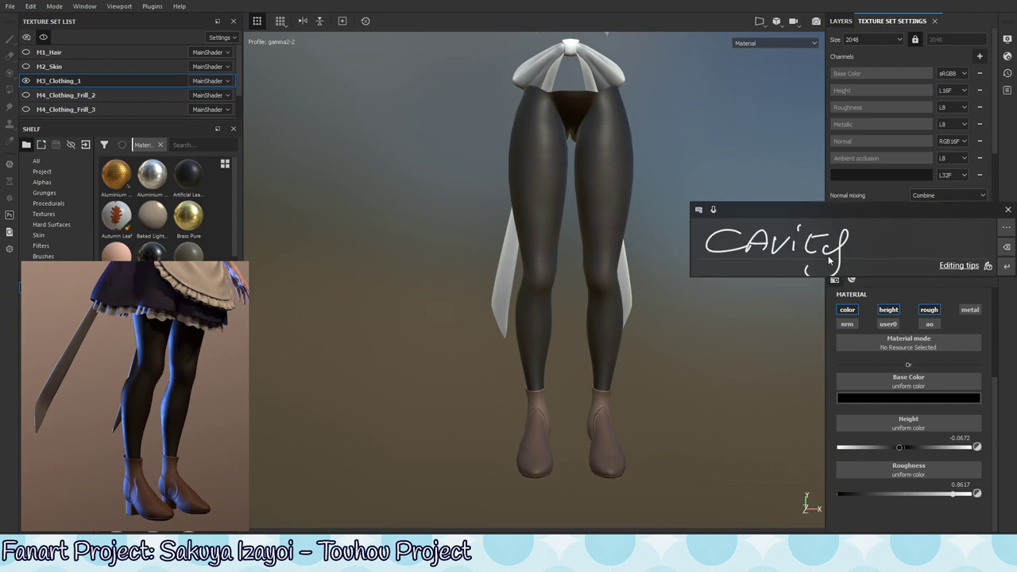
click(1006, 269)
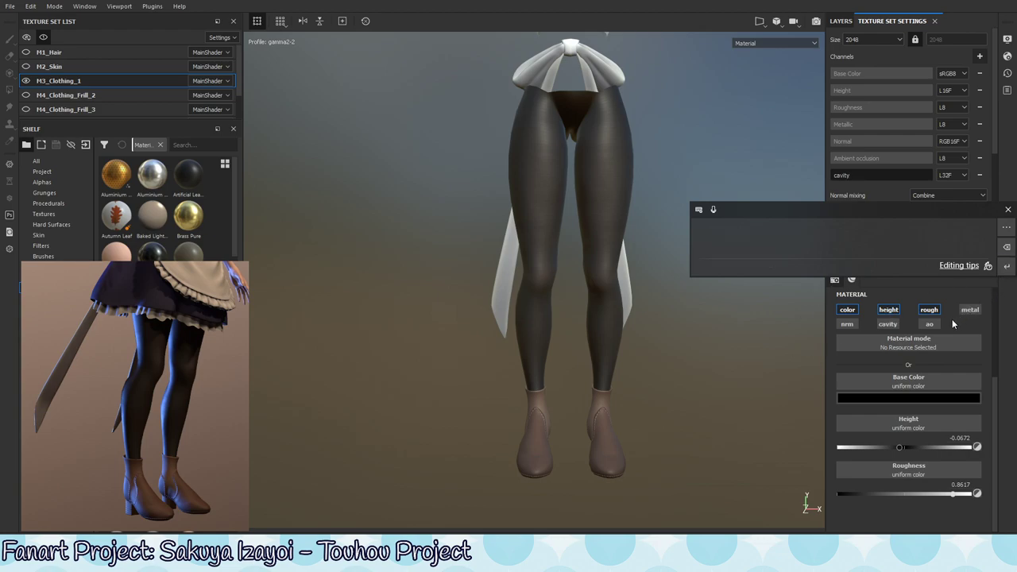
Set the cavity channel's format to L8 and return to the layer stack.
click(1007, 209)
click(963, 175)
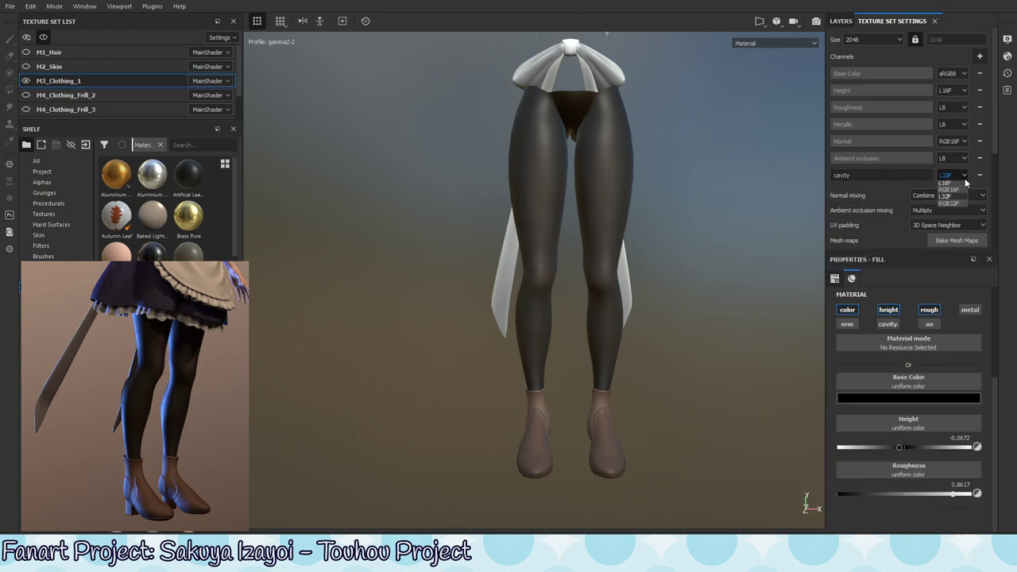
click(952, 191)
scroll(967, 173, up, 5)
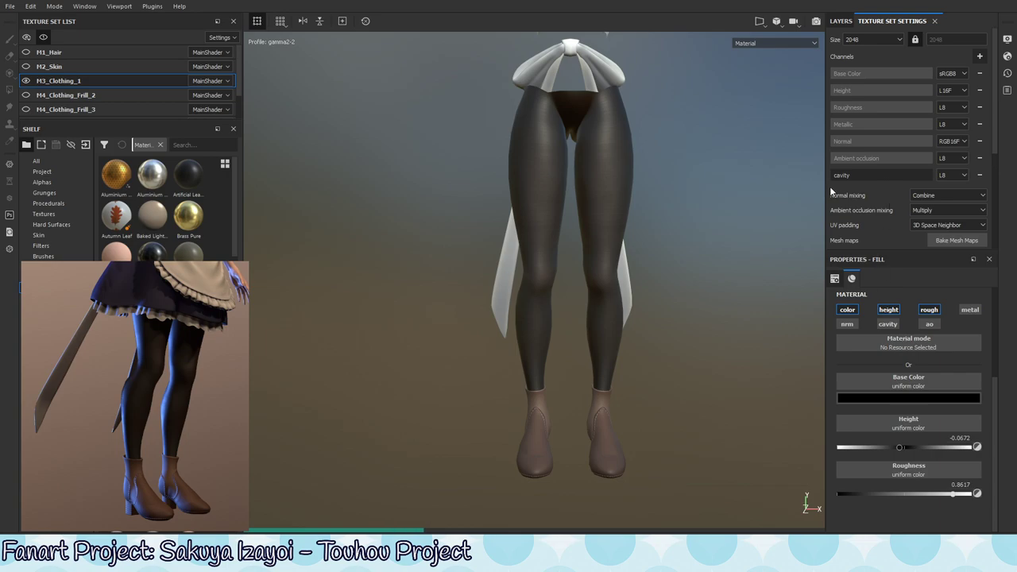
click(840, 21)
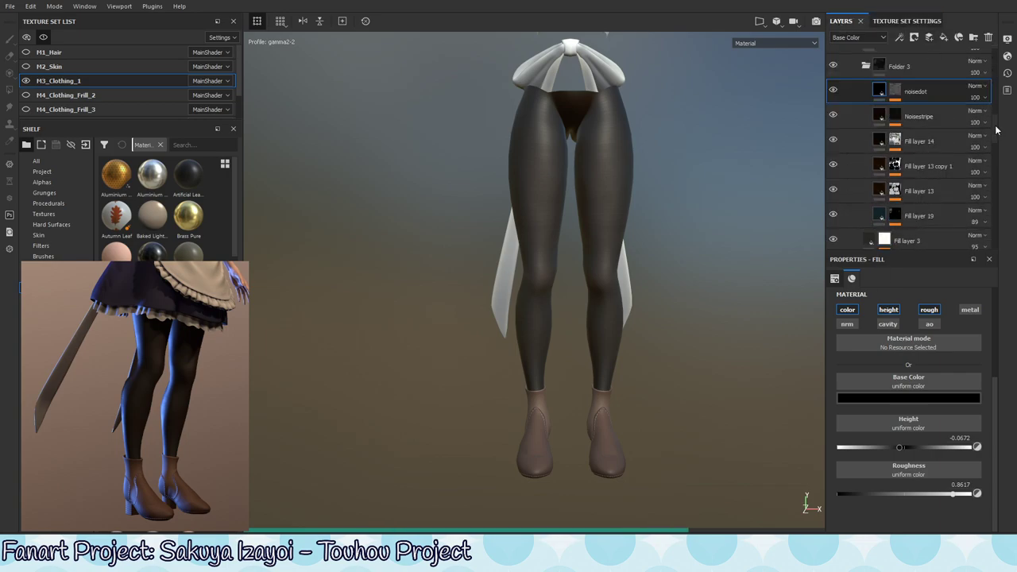
Enable a cavity channel on the noisedot fill layer and lower its value to about 0.42.
click(936, 119)
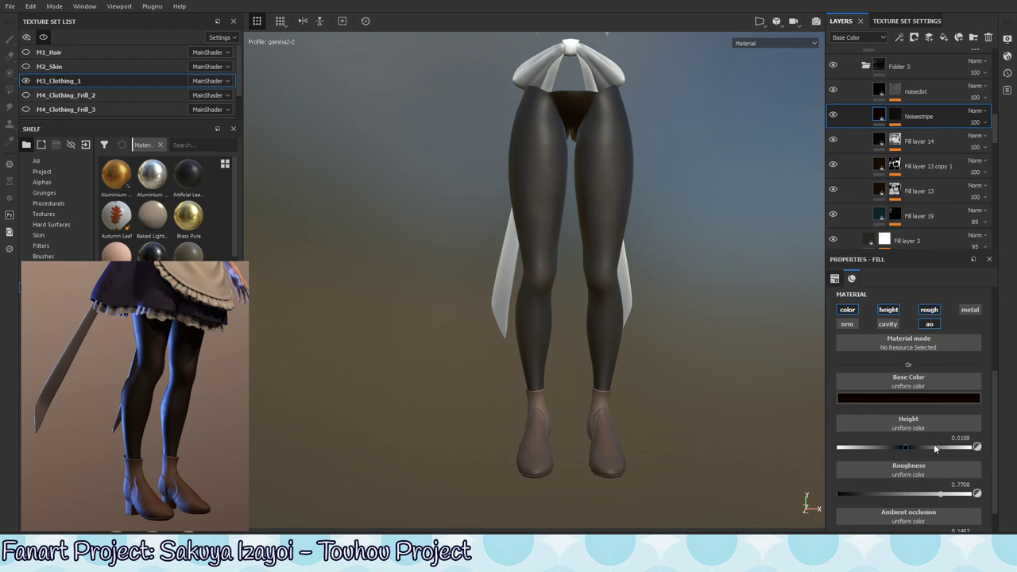
click(942, 95)
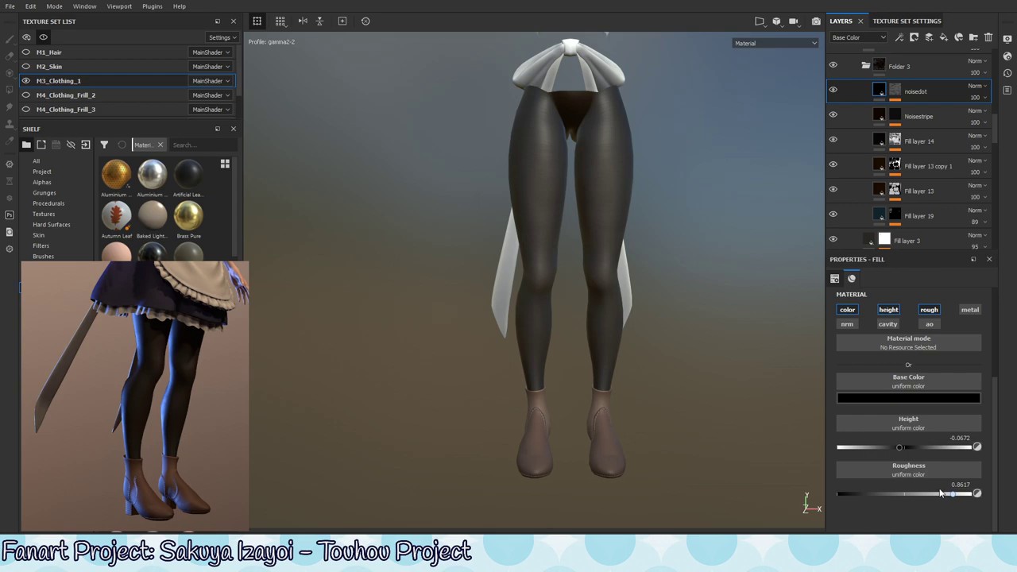
click(888, 323)
scroll(993, 475, down, 1)
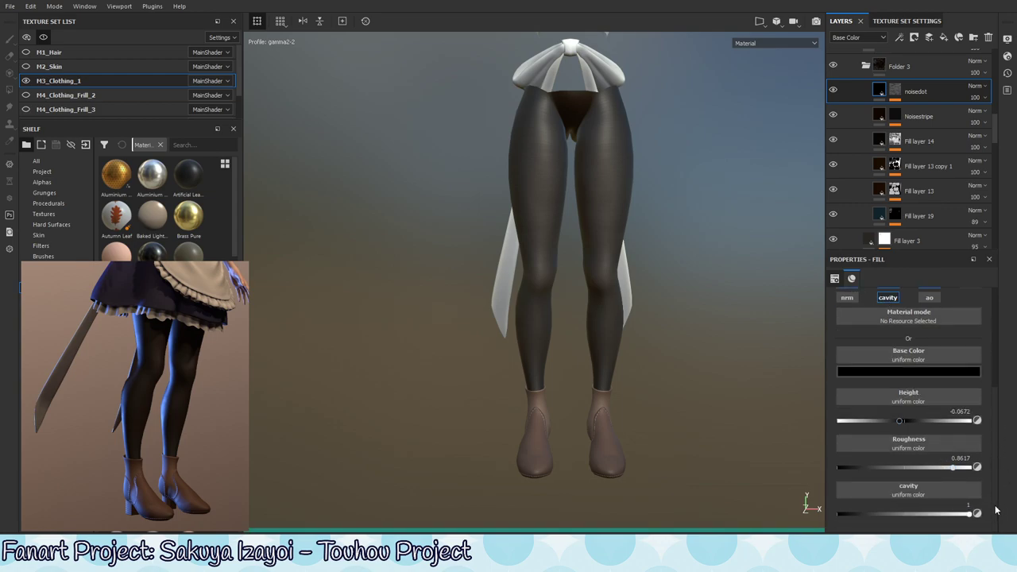
drag(971, 513, 894, 521)
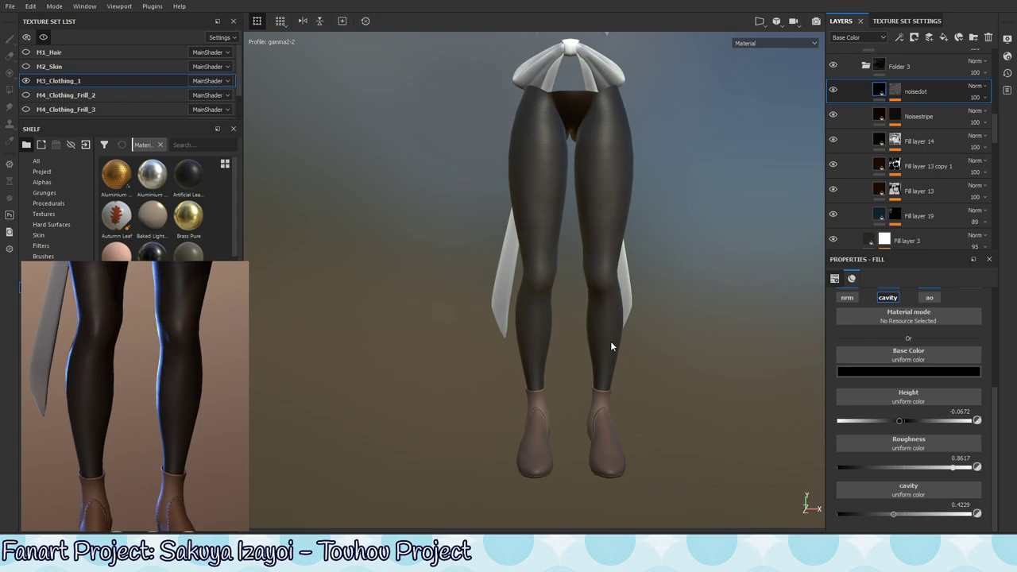
mouse_move(998, 430)
mouse_down()
mouse_move(992, 331)
mouse_move(1013, 441)
mouse_up()
click(925, 116)
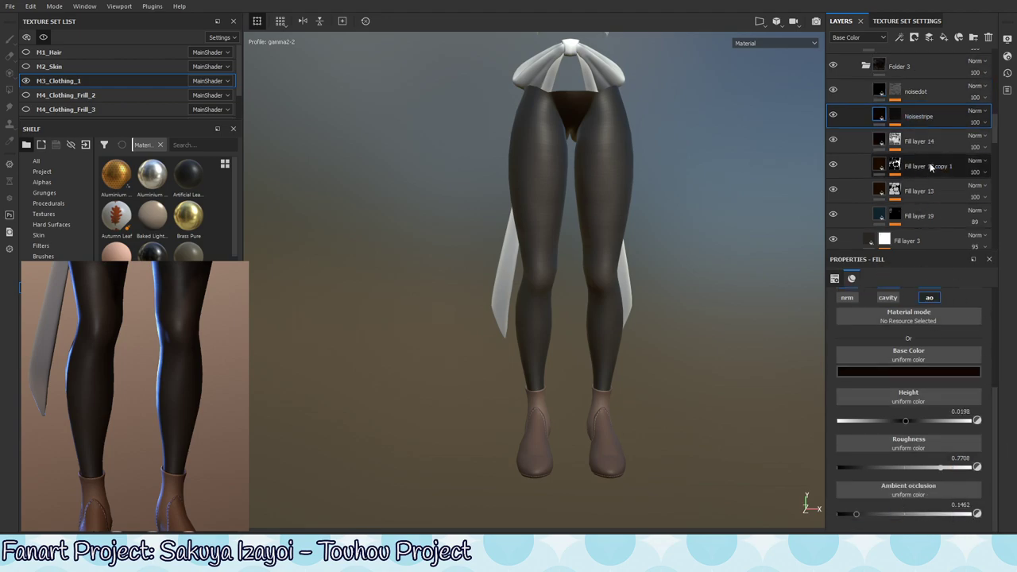
click(946, 142)
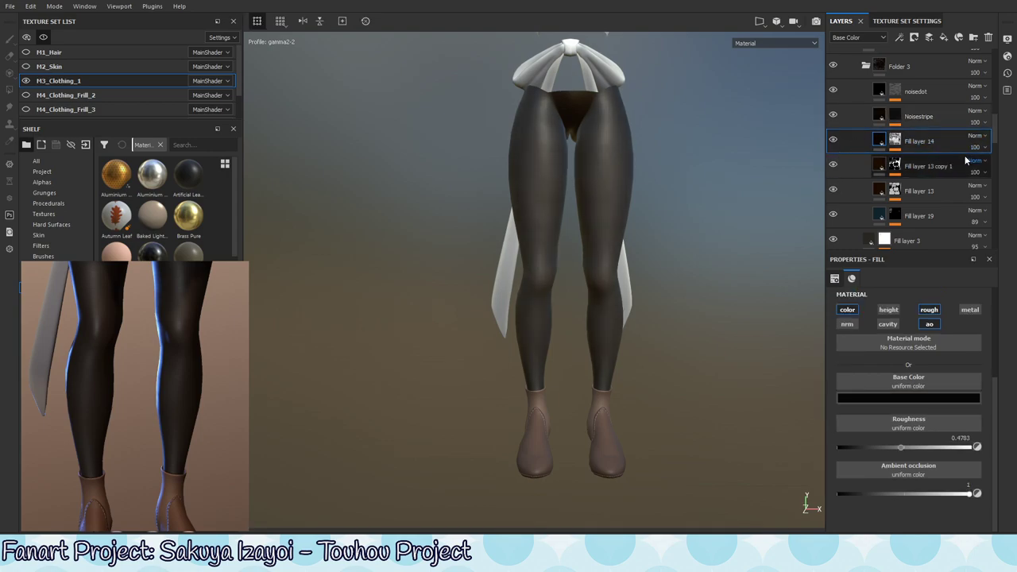
click(833, 115)
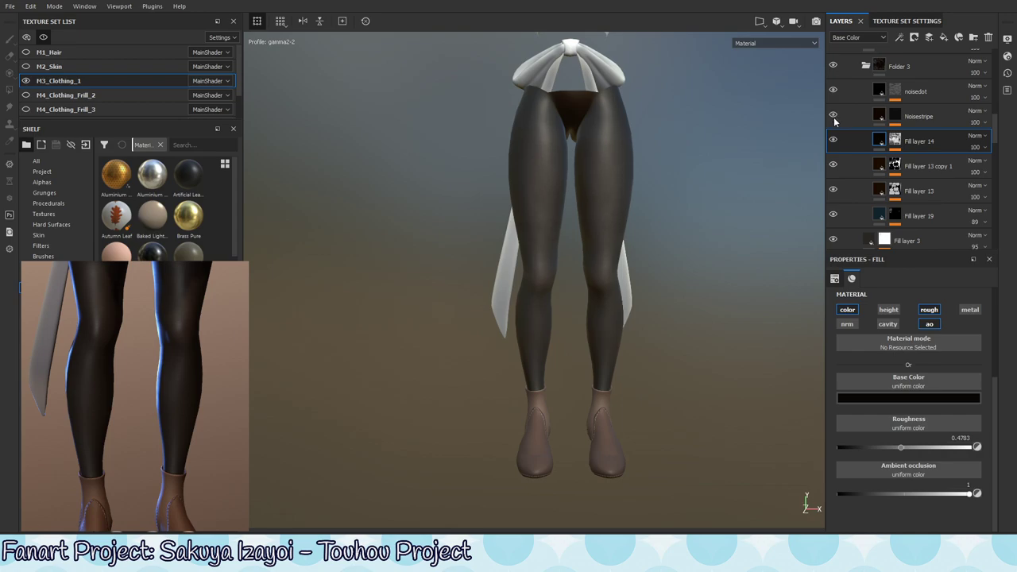
click(950, 116)
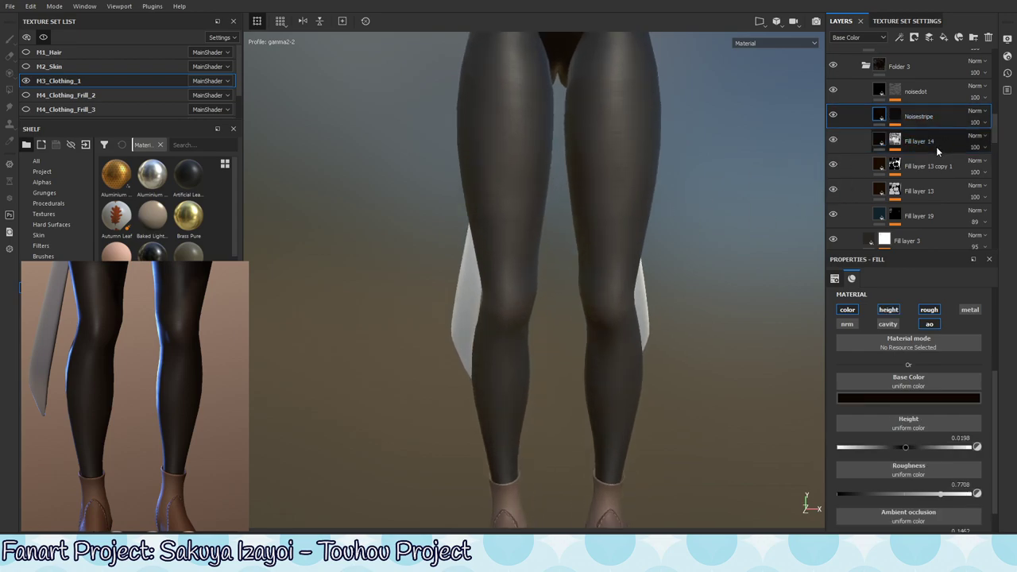
click(942, 136)
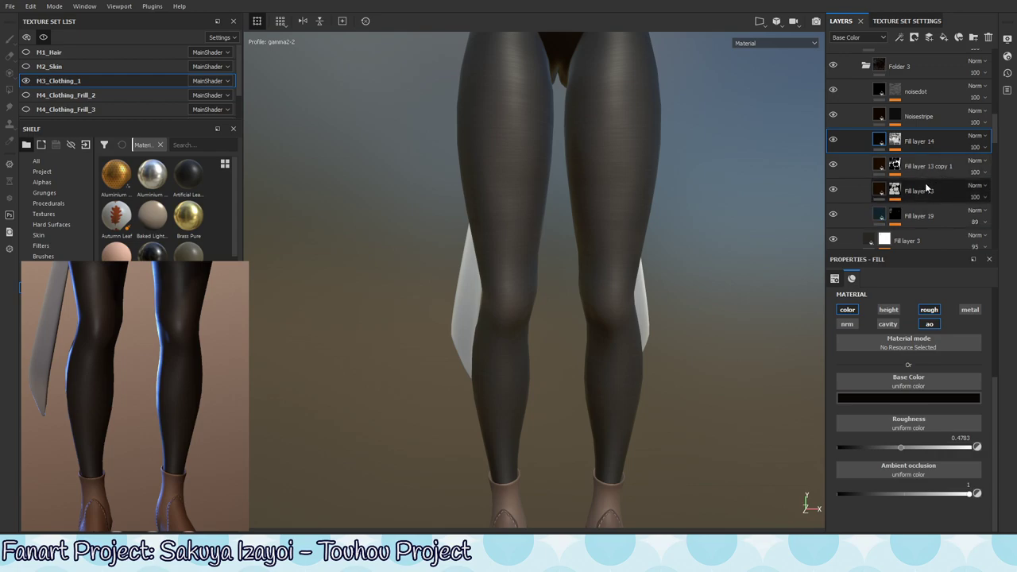
click(942, 167)
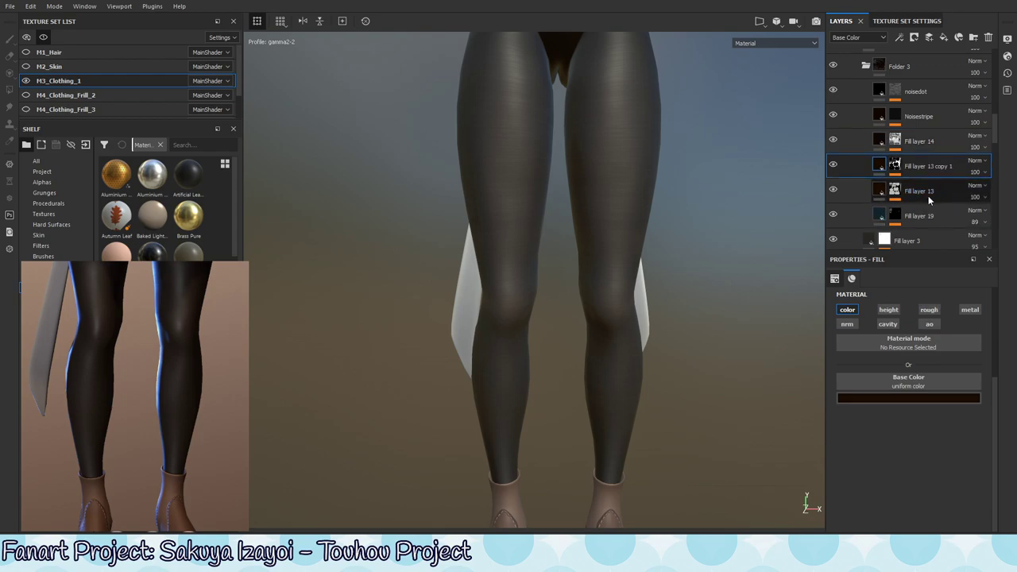
click(946, 141)
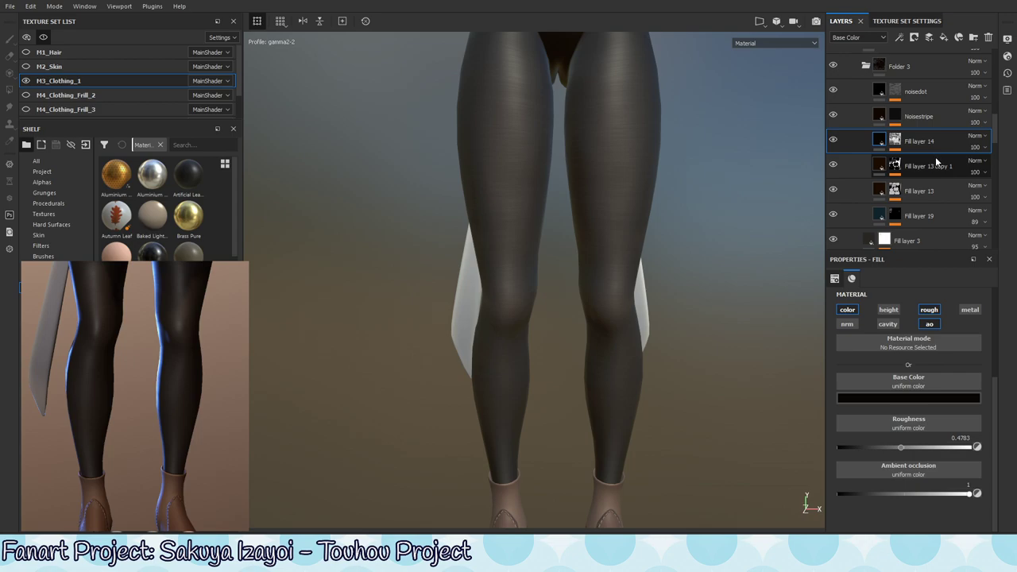
click(944, 120)
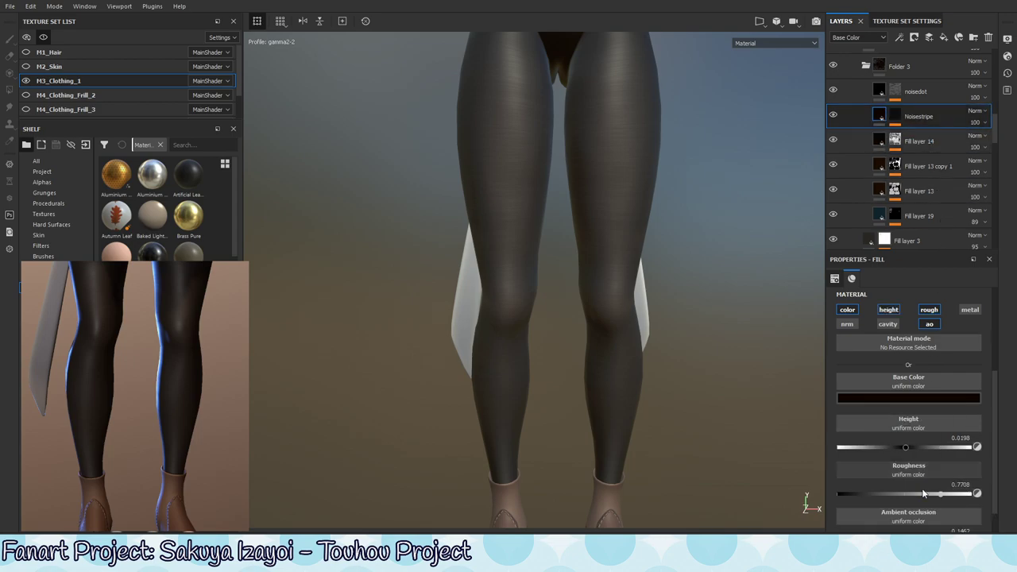
alt+click(895, 116)
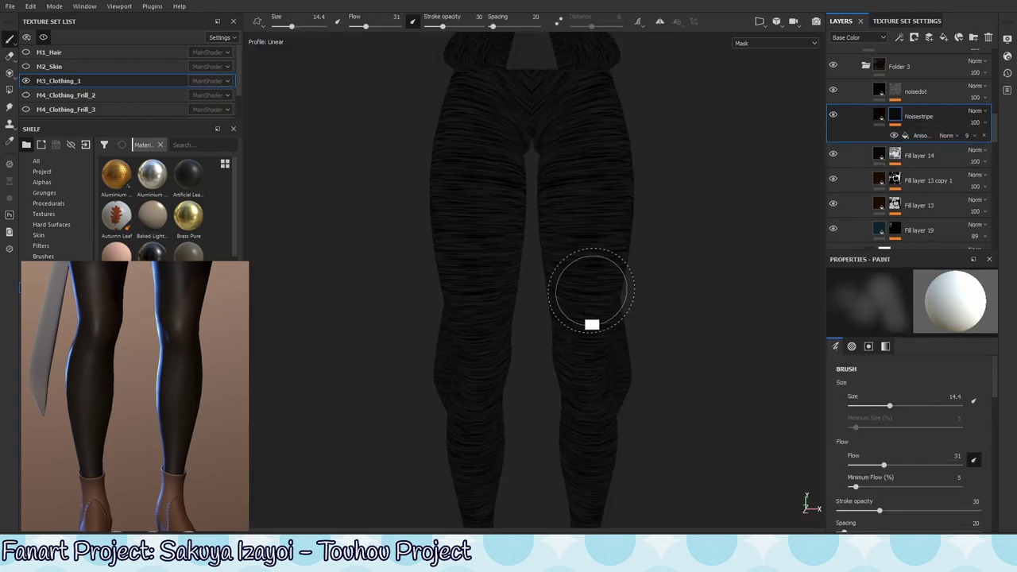
mouse_move(590, 324)
alt+mouse_down()
mouse_move(685, 302)
mouse_move(674, 345)
mouse_move(629, 404)
mouse_move(760, 243)
alt+mouse_up()
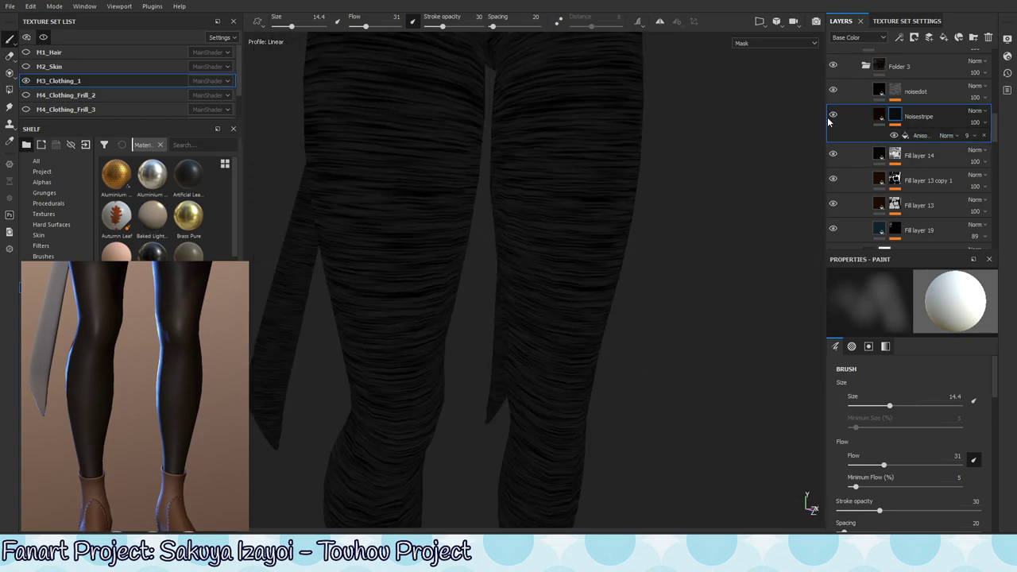
click(880, 116)
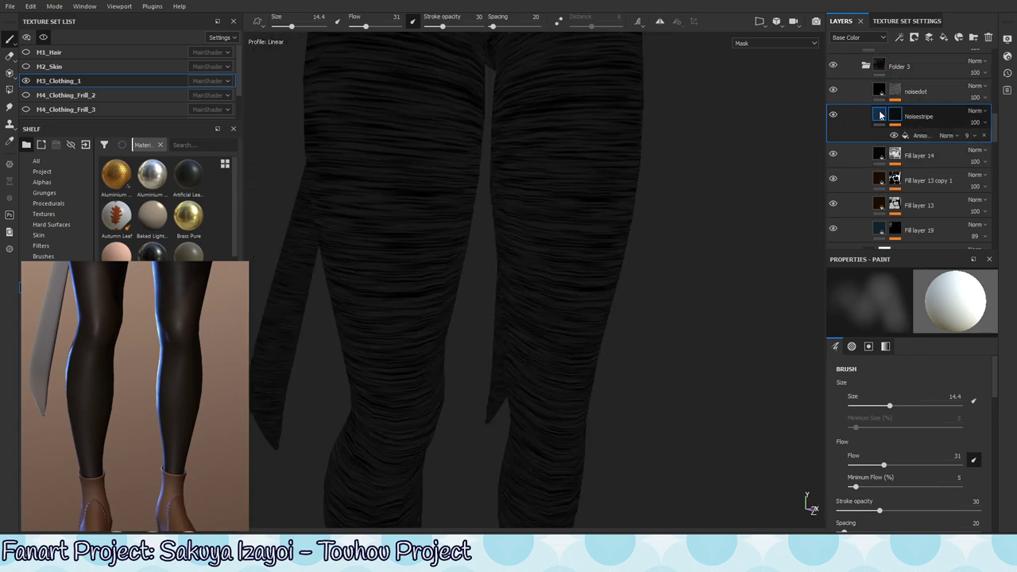
click(896, 116)
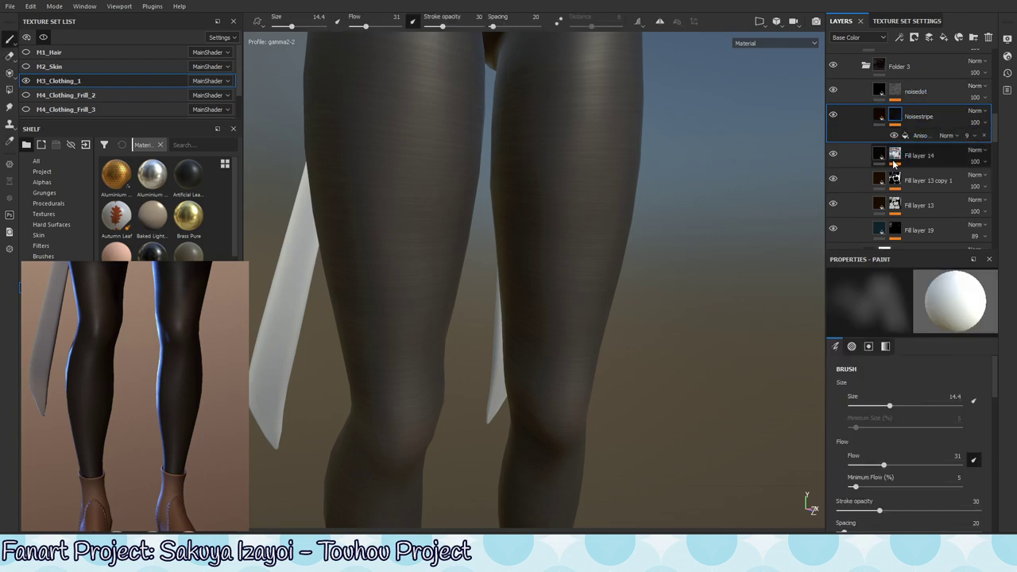
click(880, 116)
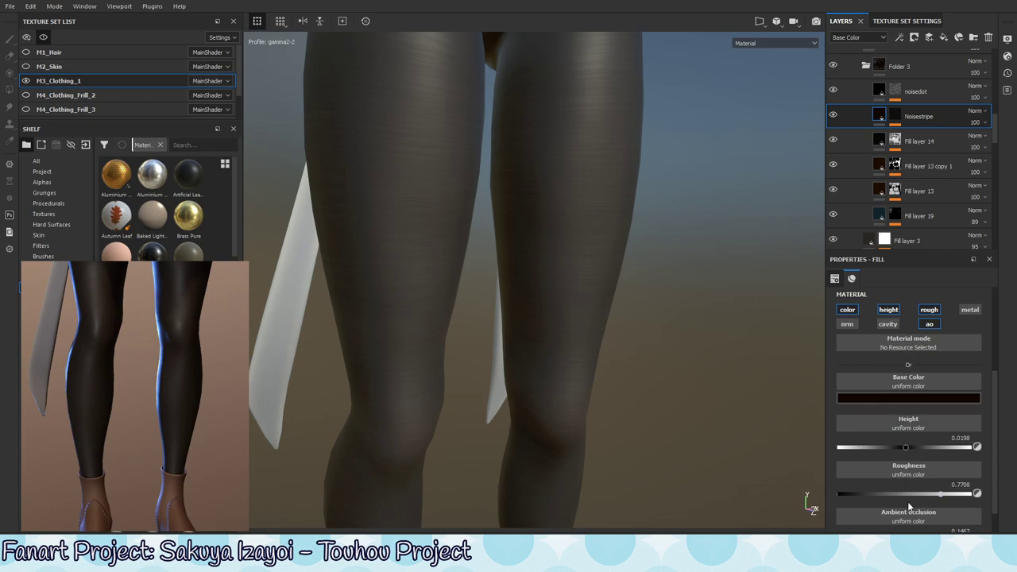
Duplicate the Noisestripe layer and rename the copy 'Cavity Stripe'.
scroll(998, 421, down, 1)
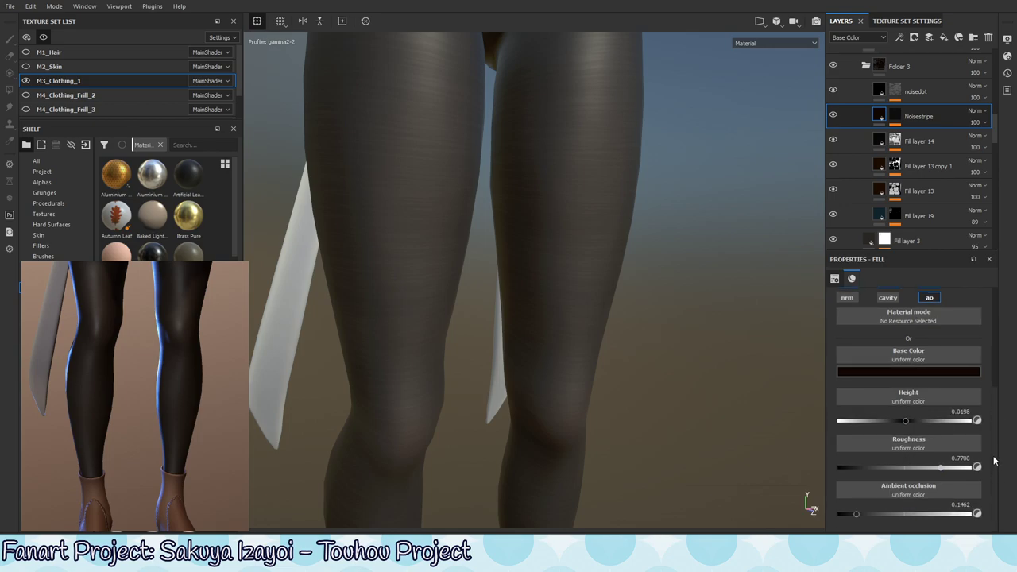
scroll(993, 461, up, 3)
scroll(993, 461, down, 3)
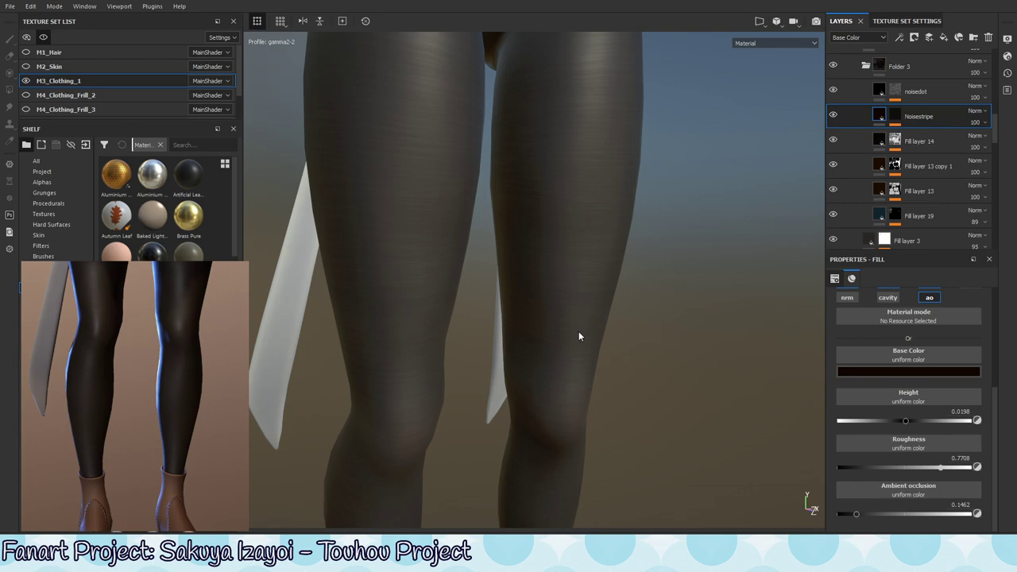
right_click(936, 117)
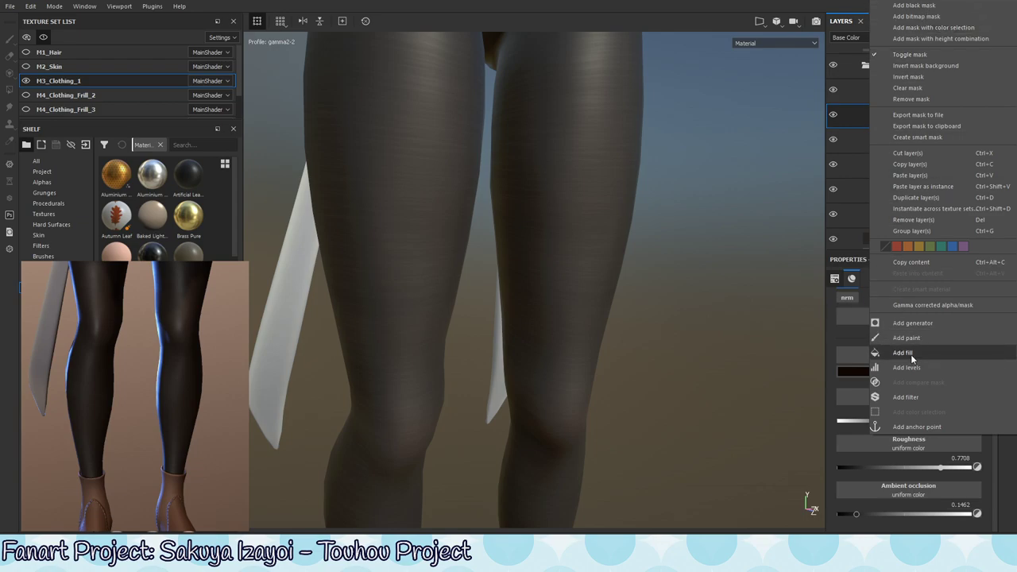
click(948, 195)
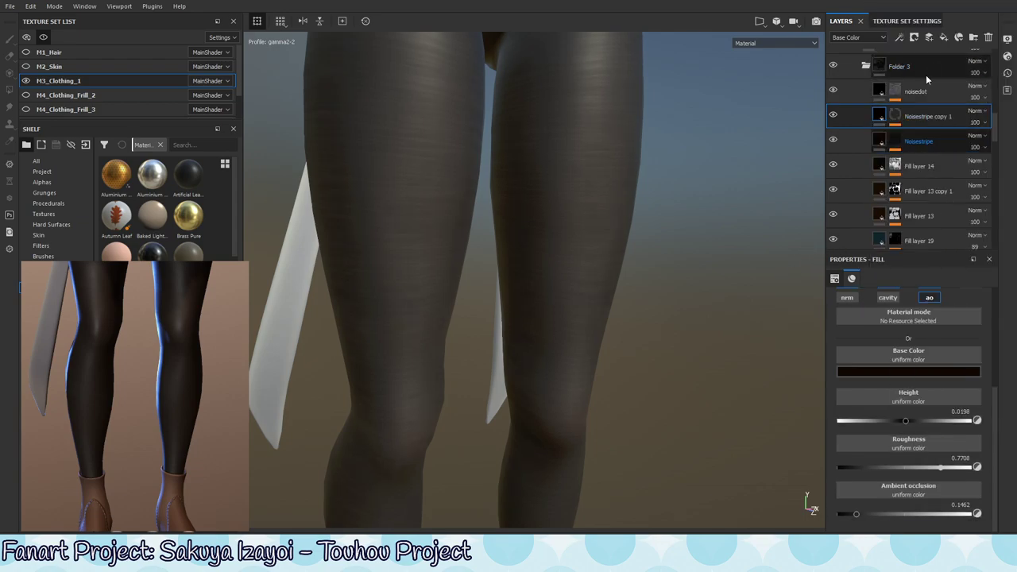
double_click(930, 116)
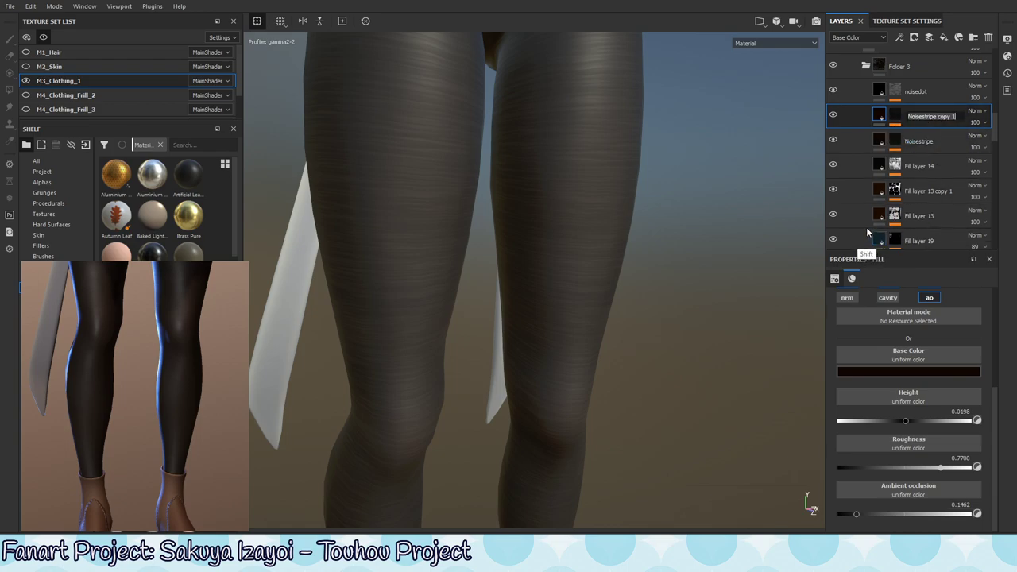
text(Cavi)
text(ty Stri)
text(pe)
key(Return)
Give Cavity Stripe an orange base colour, enable its cavity channel, and disable height.
click(912, 371)
click(935, 415)
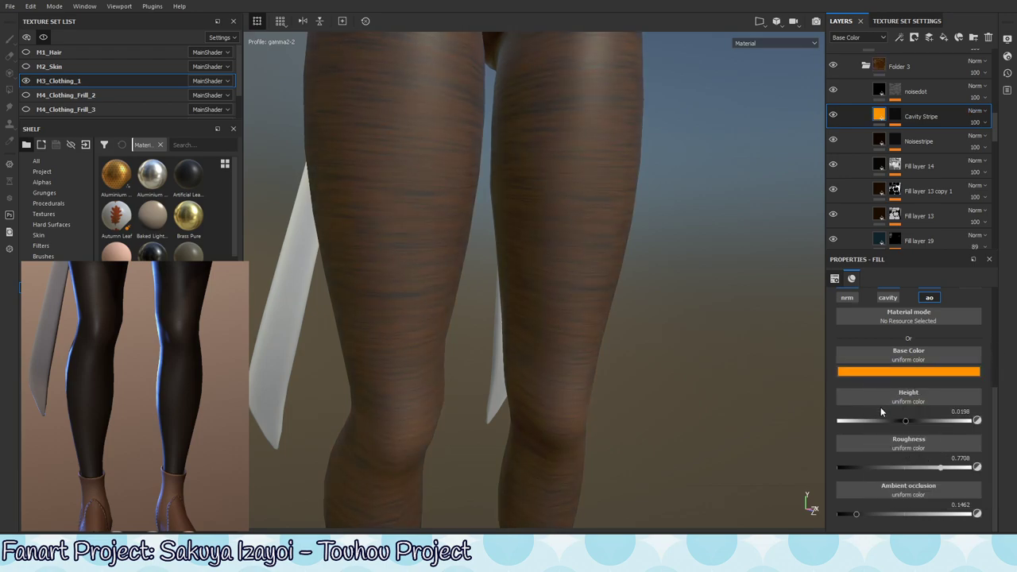
click(888, 300)
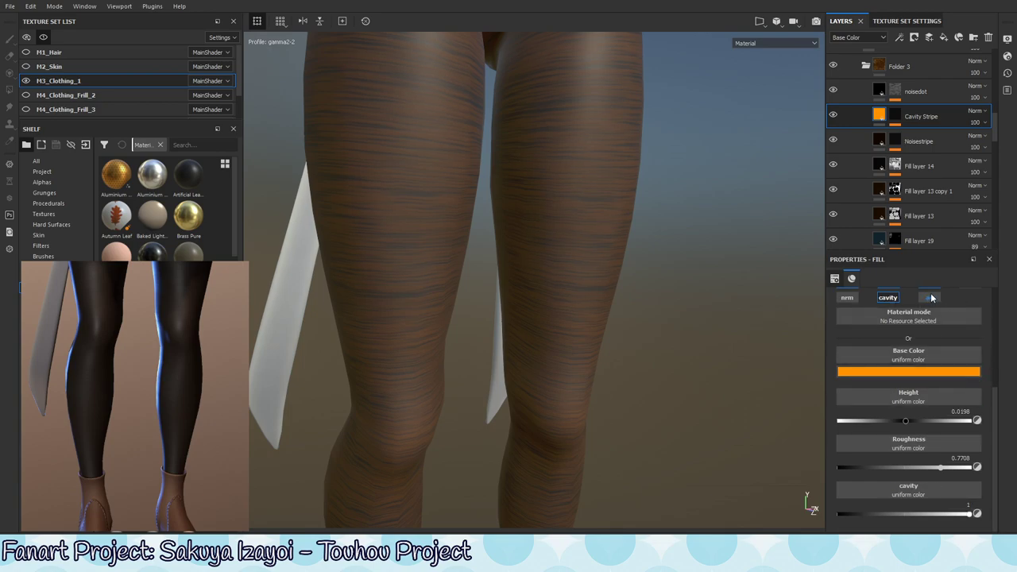
scroll(998, 428, down, 1)
scroll(998, 427, up, 2)
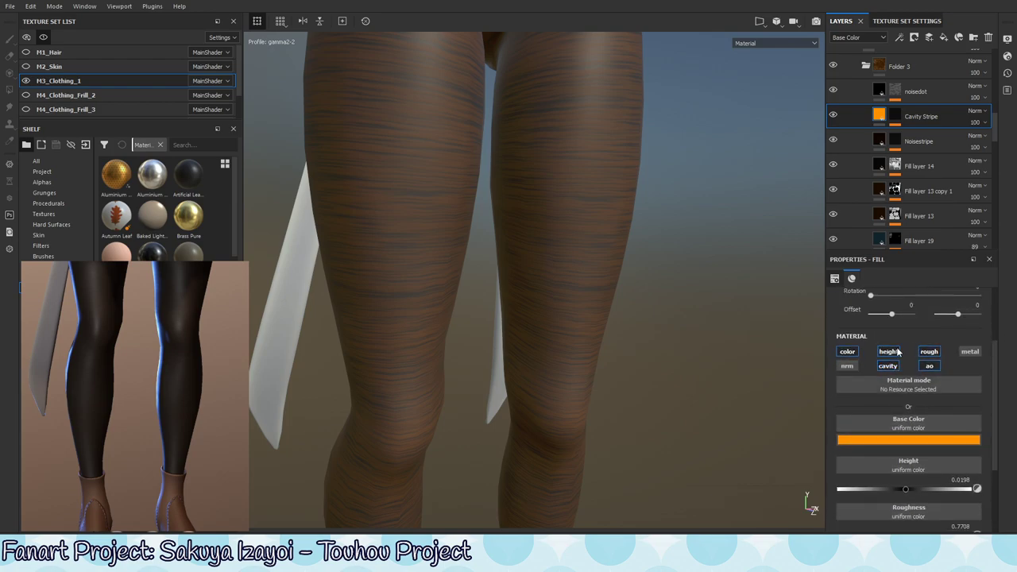
click(898, 351)
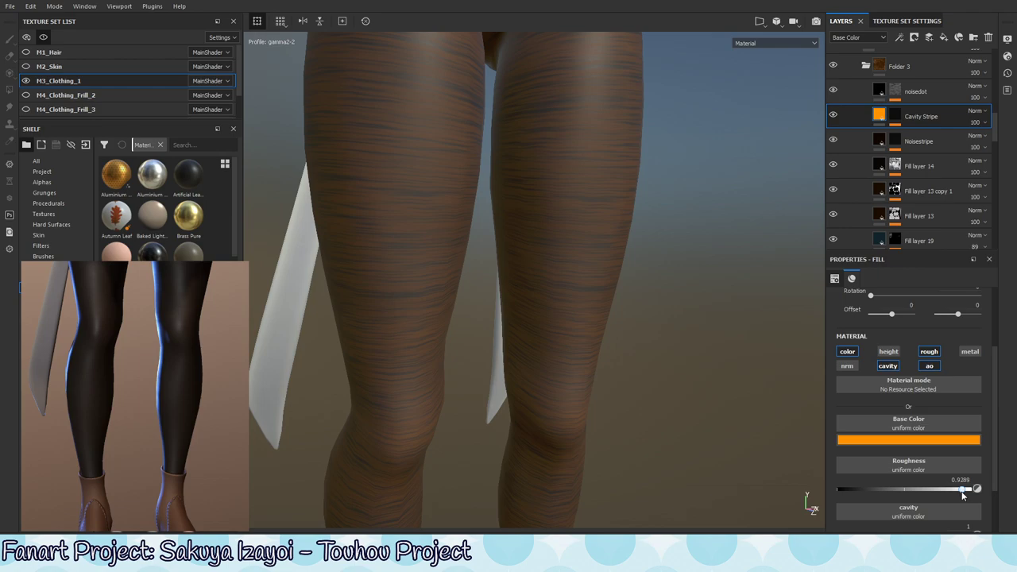
Set Cavity Stripe's ambient occlusion to 0.0949, cavity to 0.3518, and base colour to black.
drag(994, 459, 992, 501)
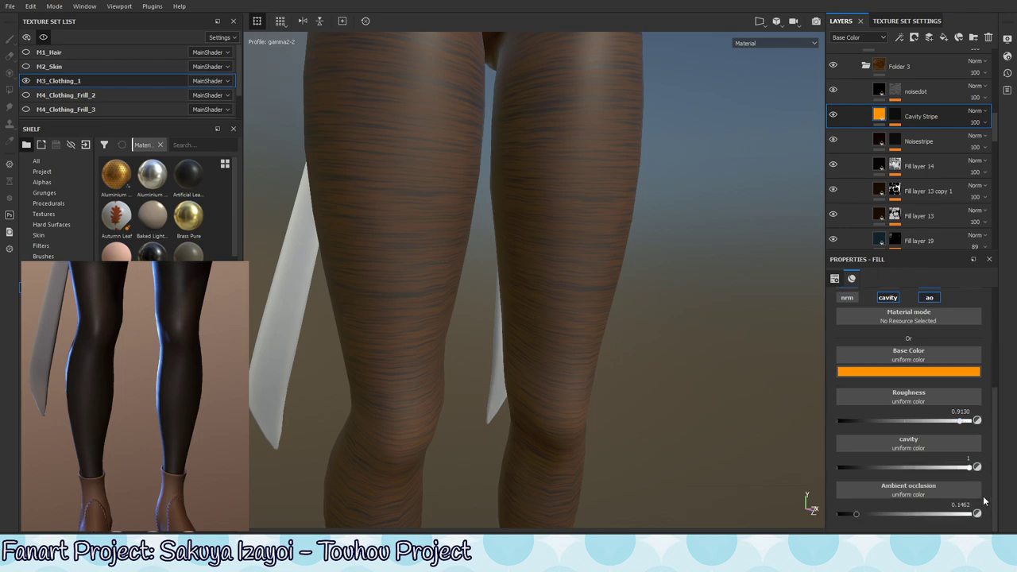
drag(857, 513, 850, 514)
mouse_move(969, 467)
mouse_down()
mouse_move(872, 468)
mouse_move(884, 488)
mouse_up()
drag(993, 427, 995, 409)
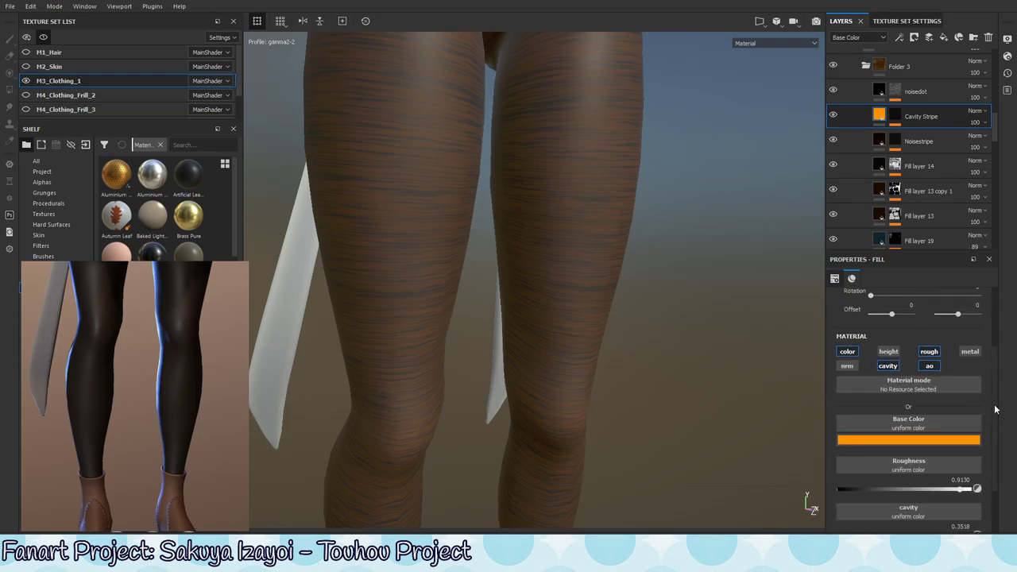
click(908, 439)
drag(895, 408, 956, 417)
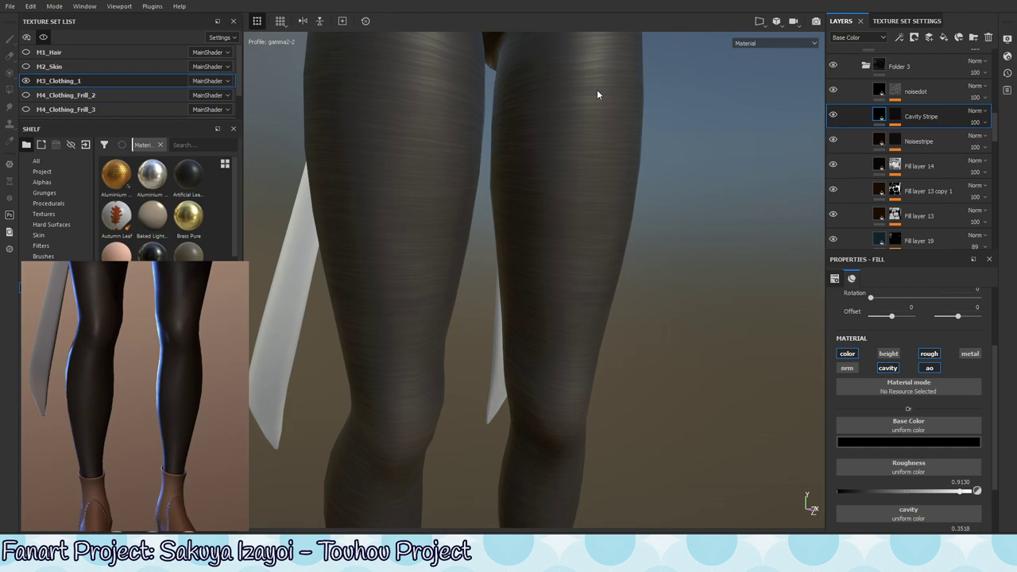
alt+right_drag(598, 95, 329, 358)
mouse_move(328, 359)
alt+mouse_down()
mouse_move(612, 306)
mouse_move(599, 317)
alt+mouse_up()
mouse_move(599, 318)
shift+right_down()
mouse_move(632, 329)
mouse_move(578, 397)
shift+right_up()
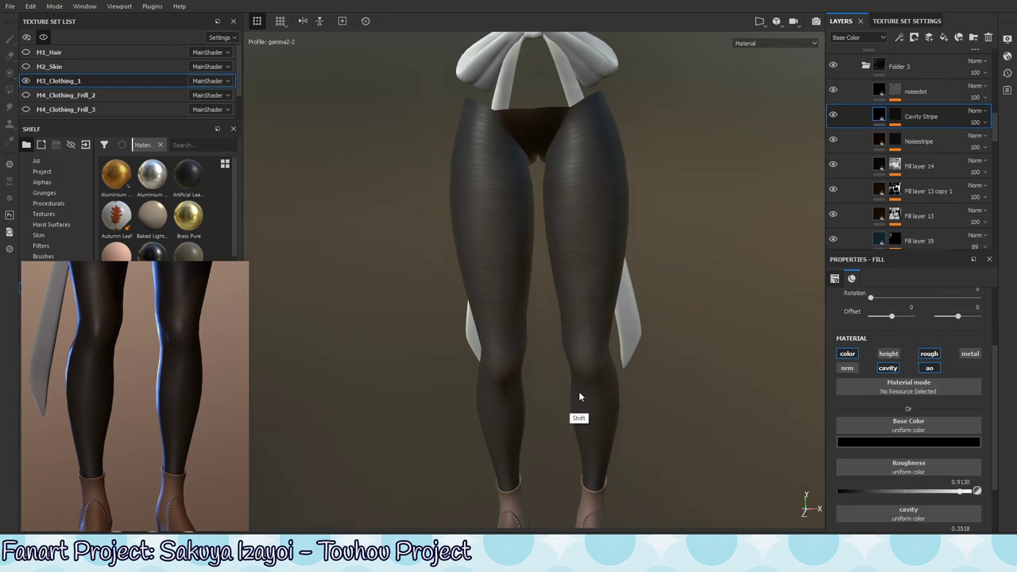
Orbit out to view the whole character in the darkened tights.
alt+right_drag(672, 342, 547, 411)
alt+drag(547, 410, 586, 411)
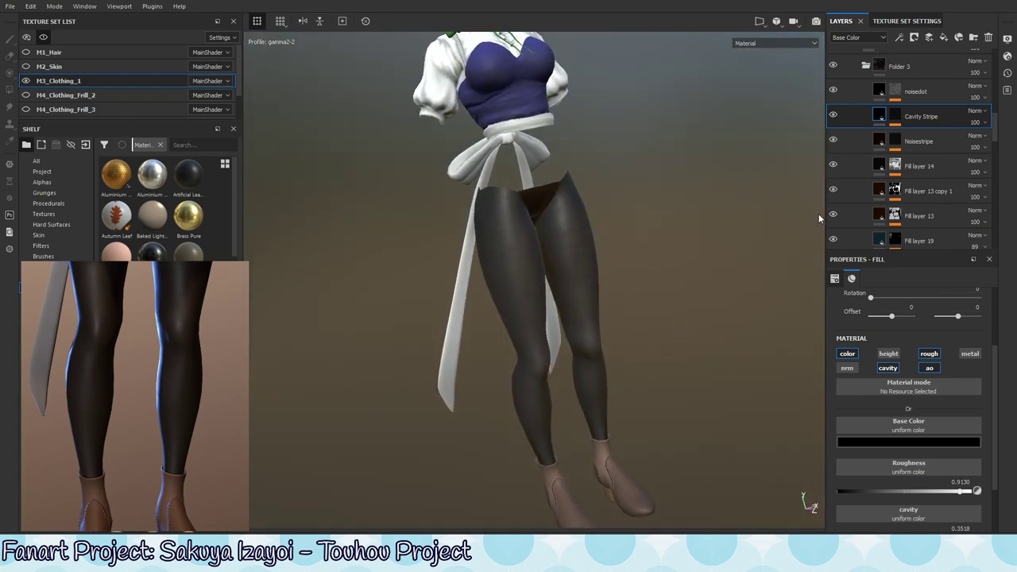
scroll(997, 121, up, 1)
scroll(997, 121, up, 1)
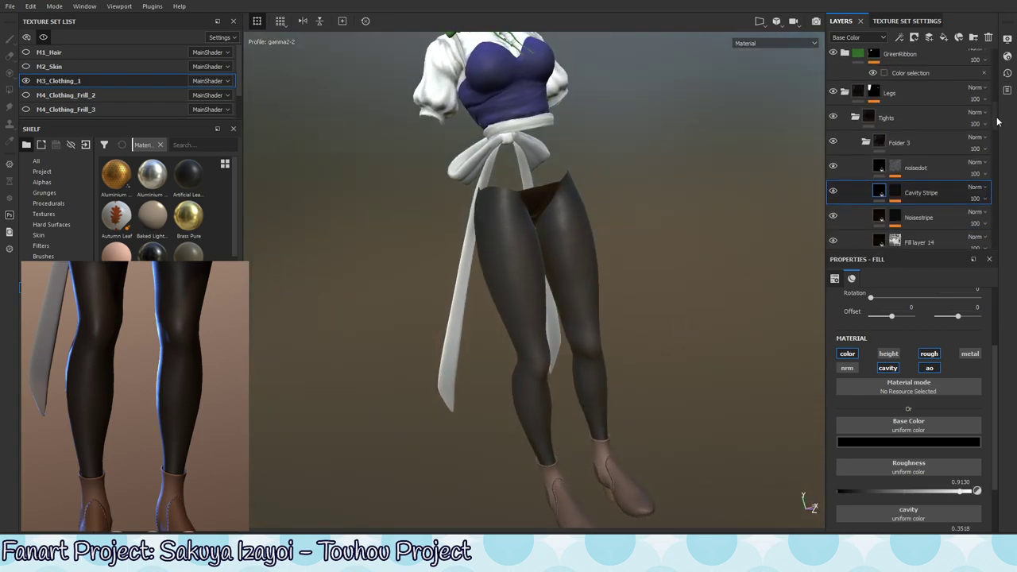
scroll(997, 121, down, 1)
alt+shift+drag(723, 262, 617, 313)
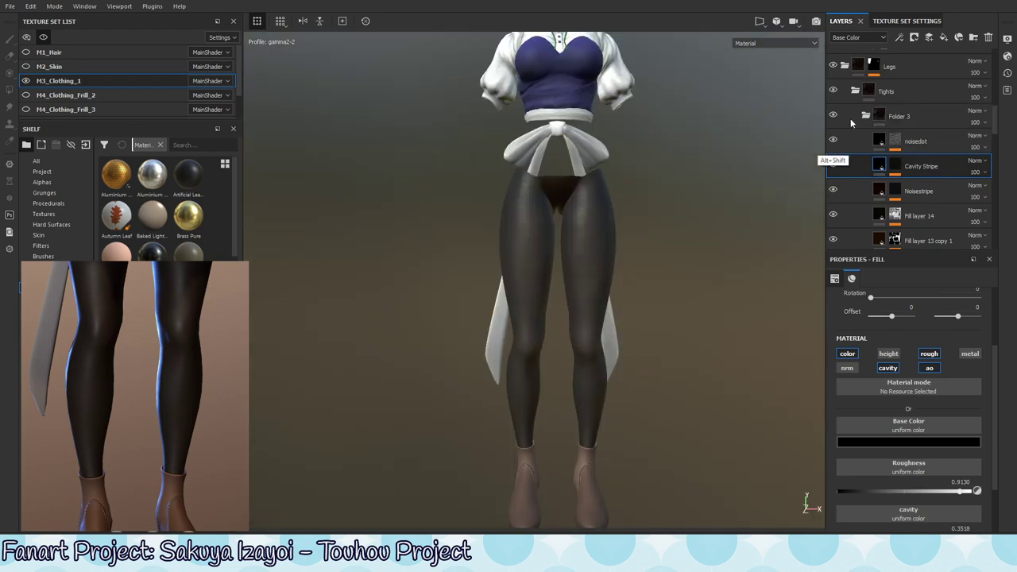
Glance at Texture Set Settings, return to Layers, and open the File menu.
click(890, 21)
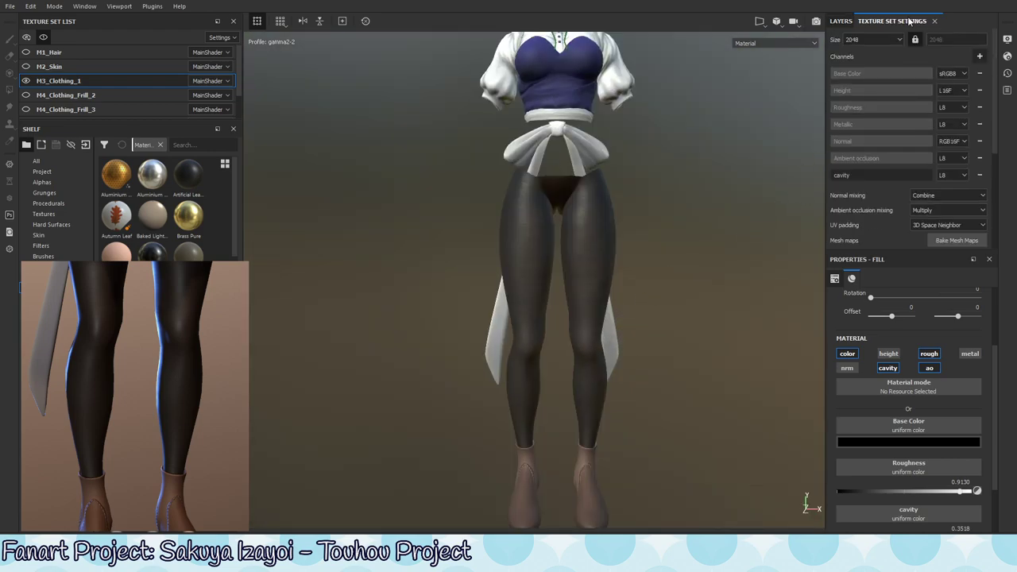
click(842, 22)
mouse_move(616, 453)
alt+mouse_down()
mouse_move(601, 296)
mouse_move(626, 249)
mouse_move(612, 309)
mouse_move(623, 335)
alt+mouse_up()
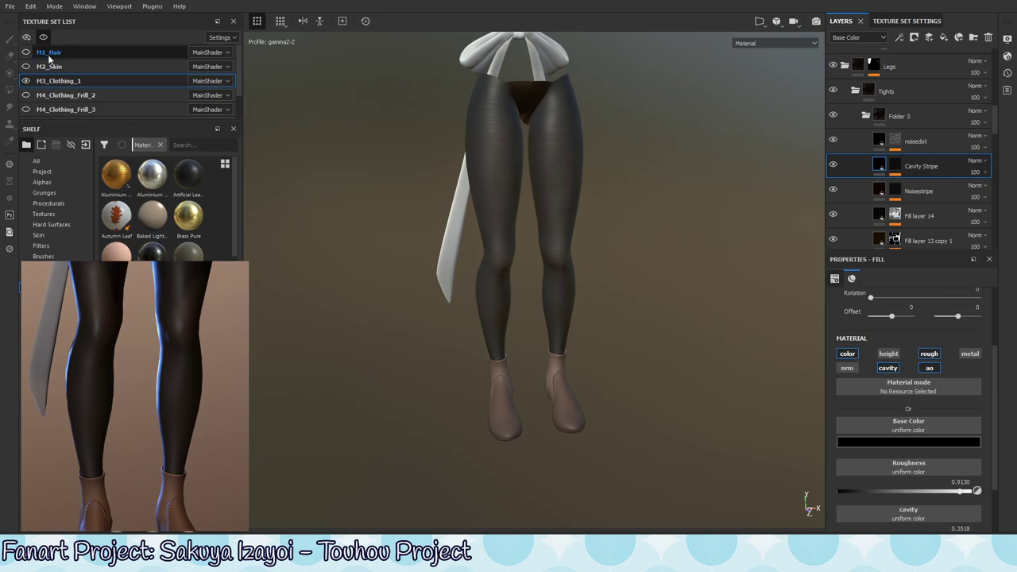
click(10, 7)
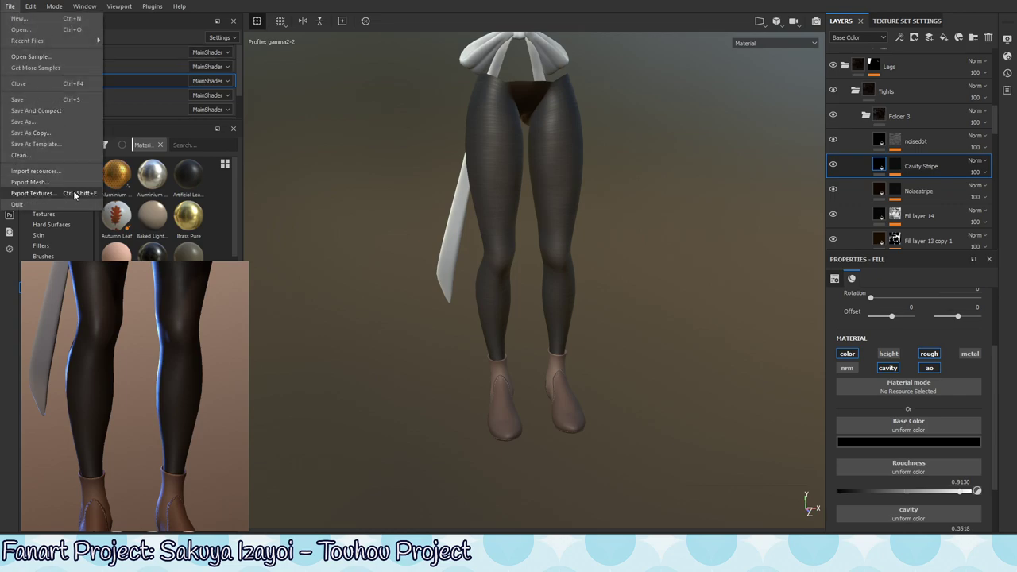
Open Export Textures and select the Unreal Engine 4 (Packed) preset in the Configuration tab.
click(73, 192)
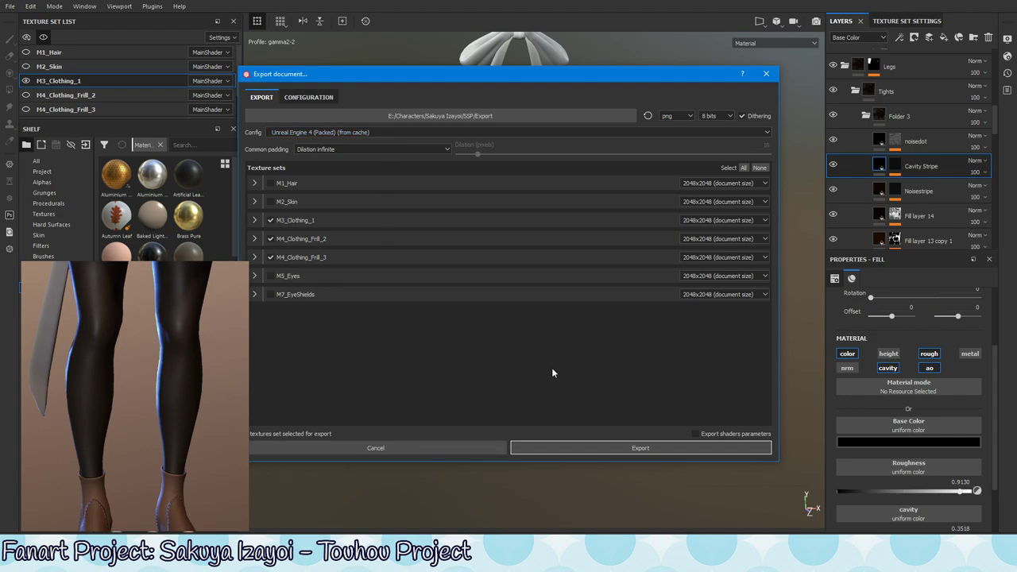
click(309, 97)
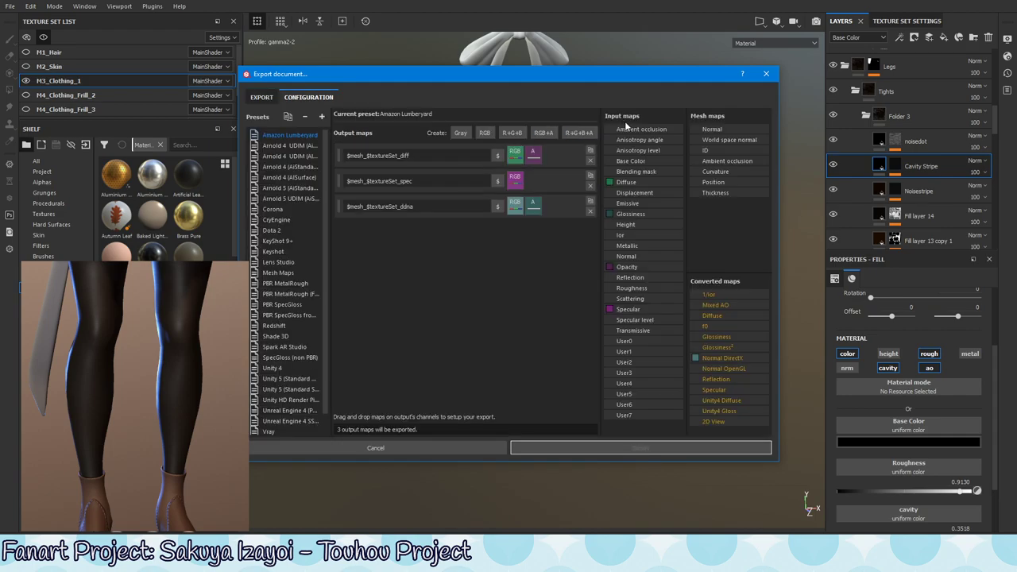
scroll(323, 172, down, 1)
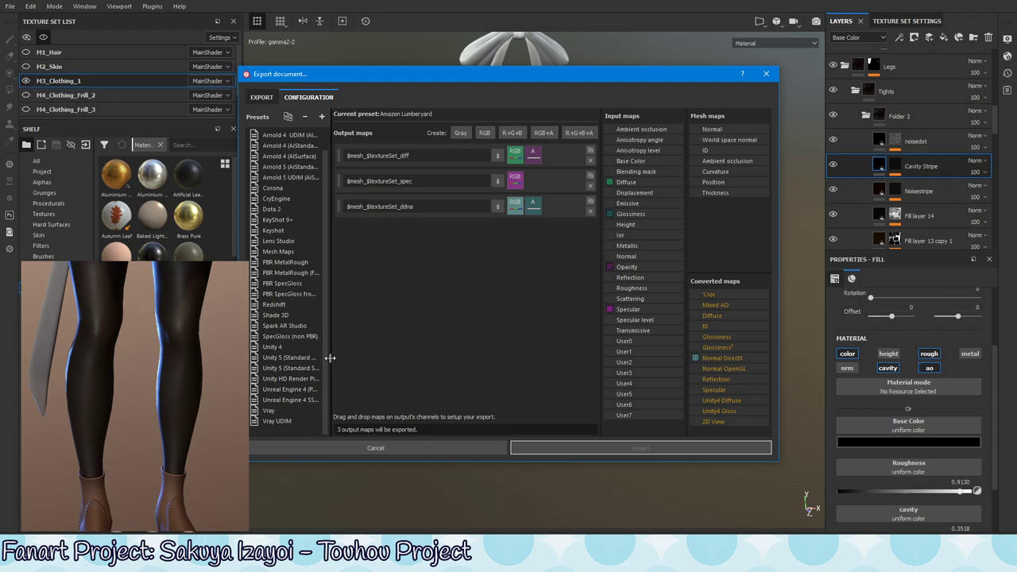
drag(329, 358, 372, 359)
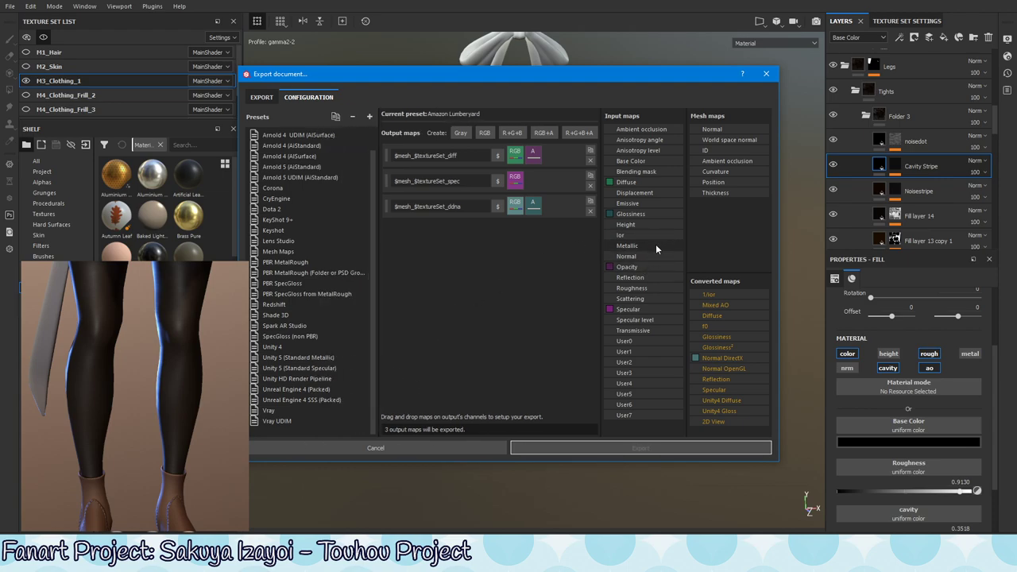
click(261, 97)
click(332, 100)
click(337, 389)
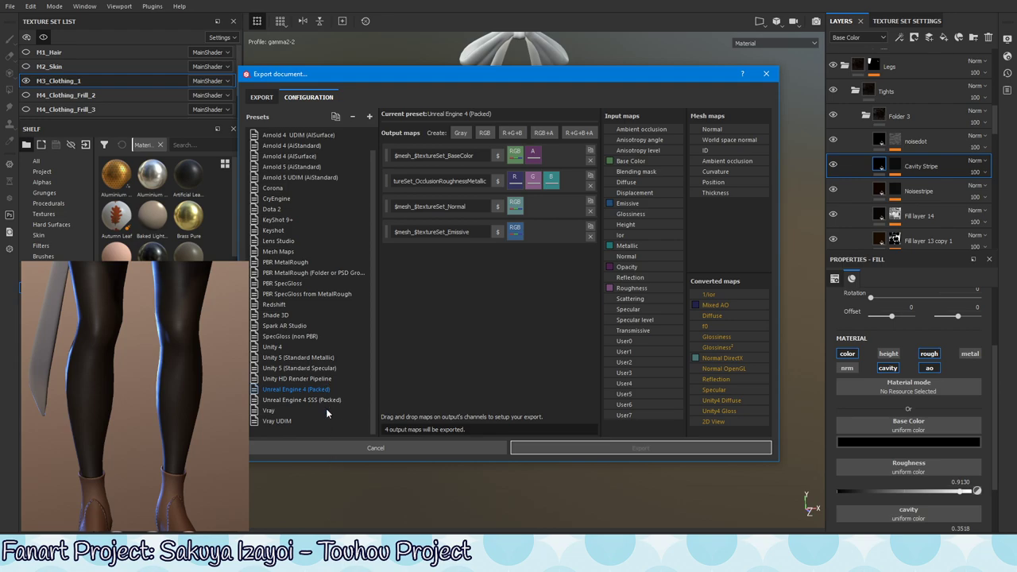
Review the Export tab's config list without changing it, then return to Configuration.
click(262, 97)
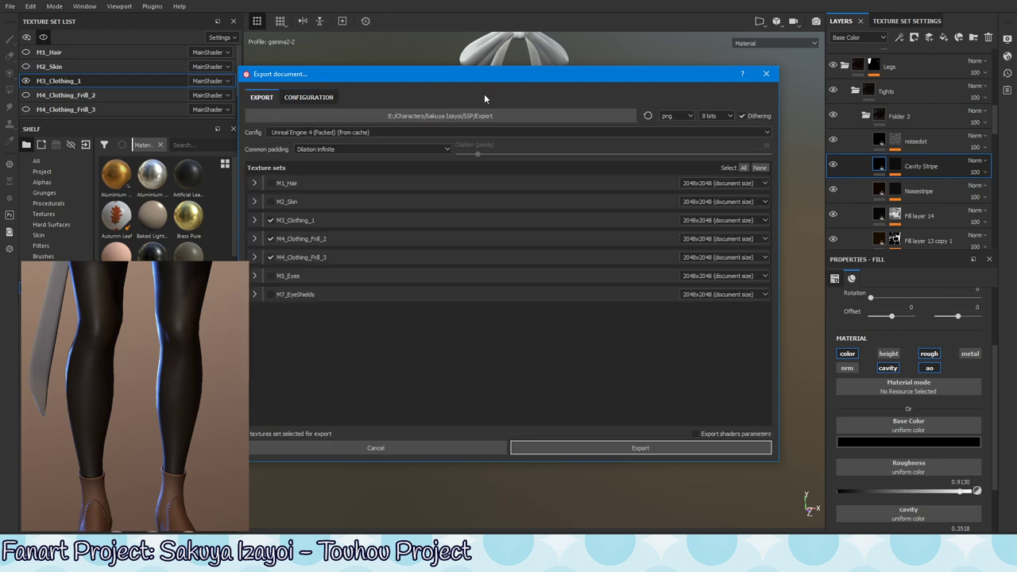
click(769, 132)
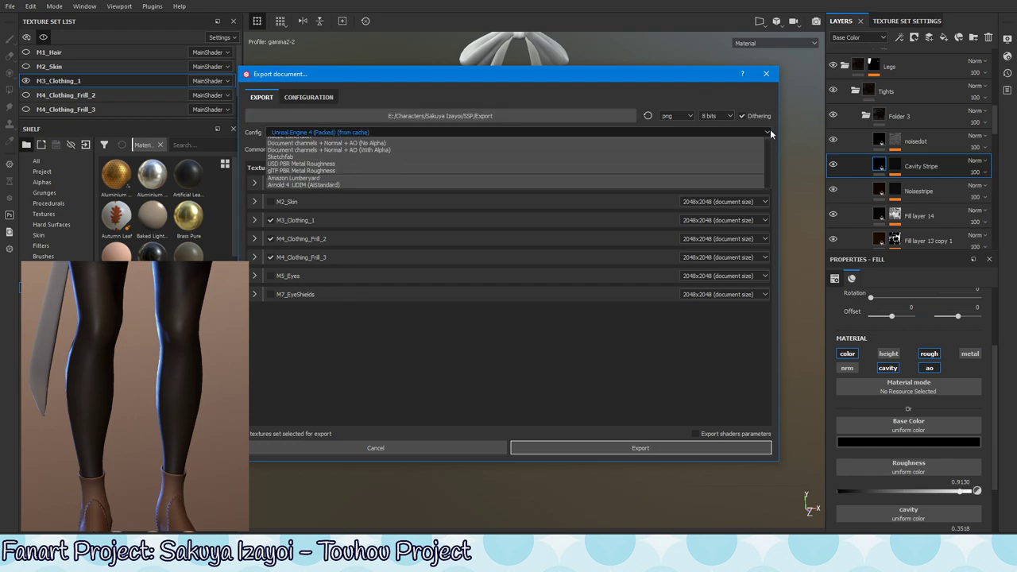
click(540, 95)
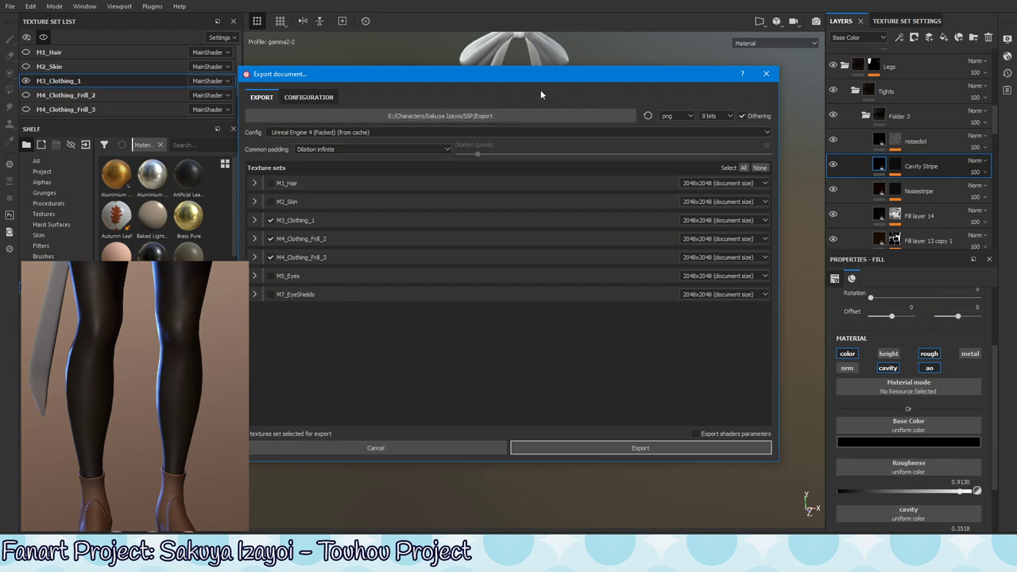
click(308, 97)
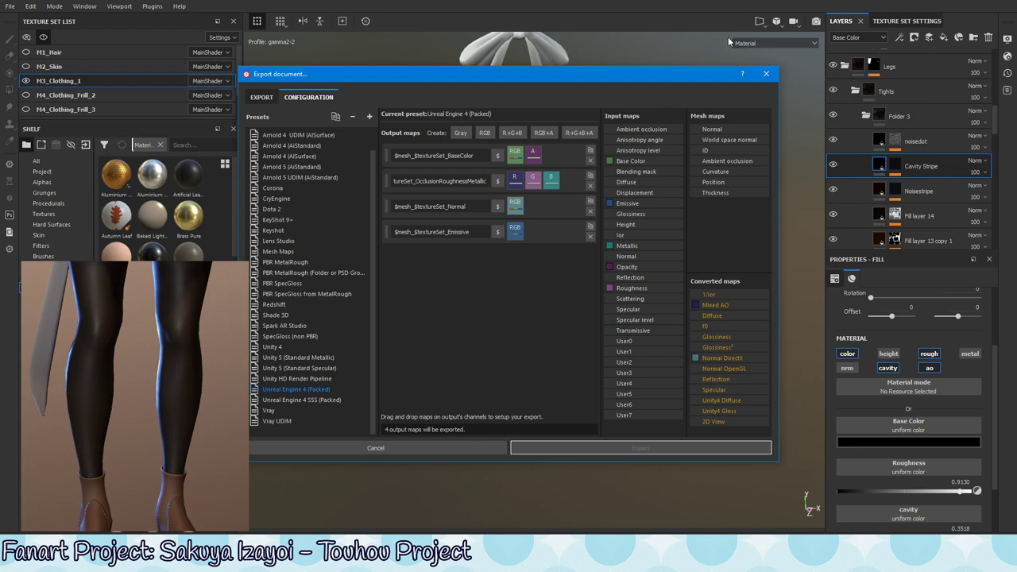
Duplicate the Unreal Engine 4 (Packed) preset and rename the copy 'Unreal Engine 4 (Cav)'.
right_click(318, 390)
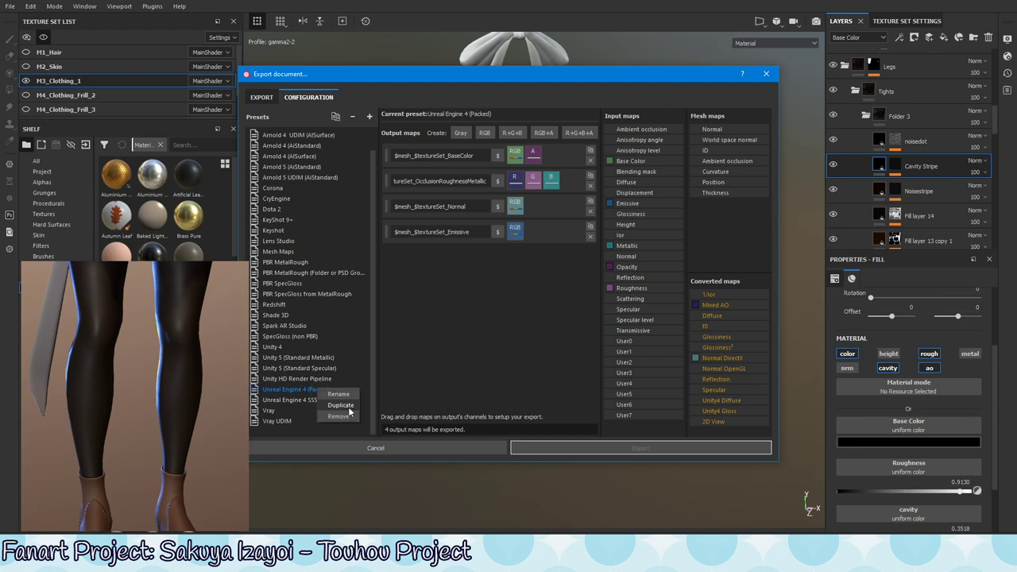
click(340, 405)
double_click(326, 421)
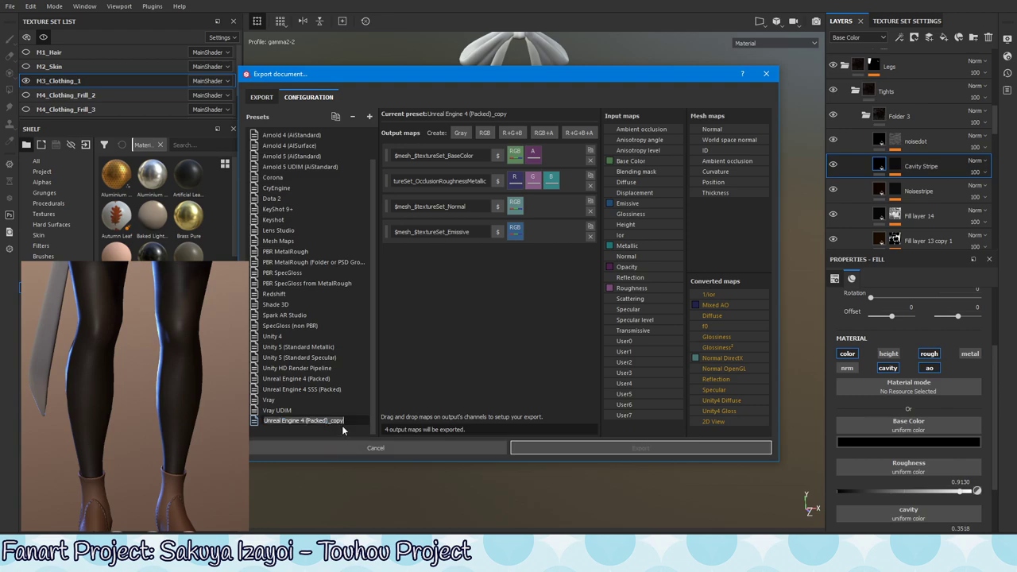
drag(325, 420, 306, 420)
text(Cav)
text())
key(Return)
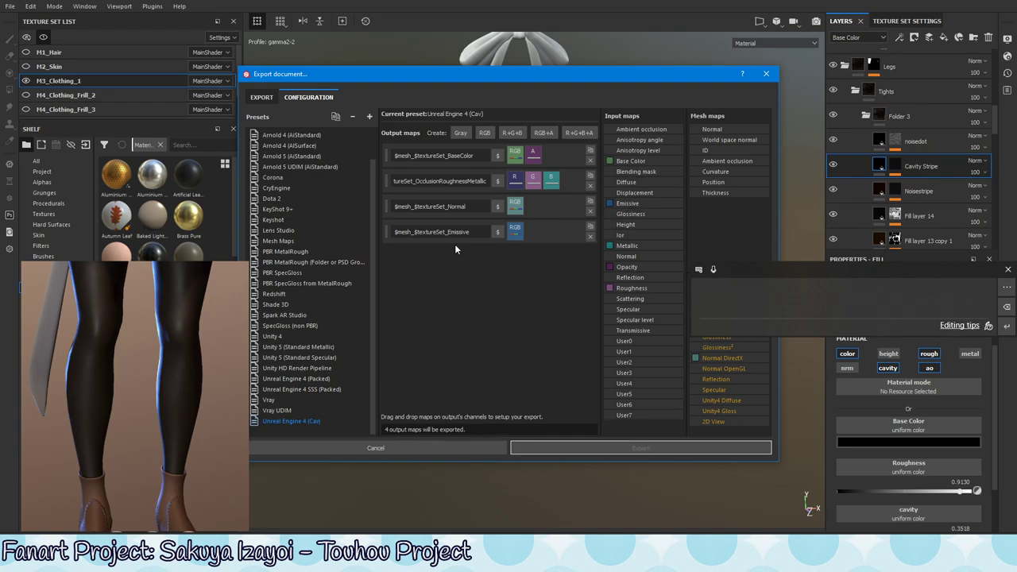
Add a new RGB output map to the Unreal Engine 4 (Cav) preset.
click(261, 97)
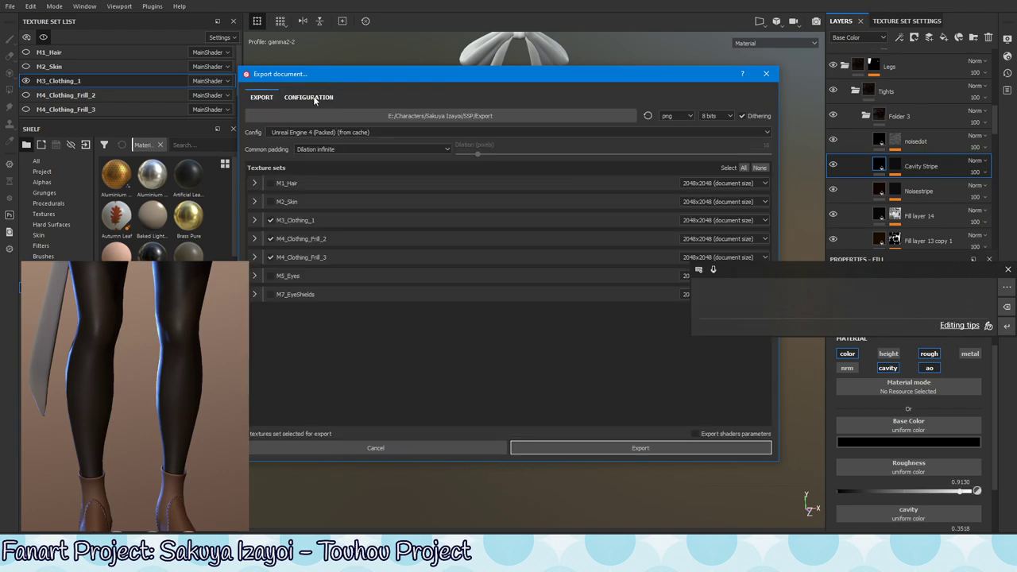
click(308, 97)
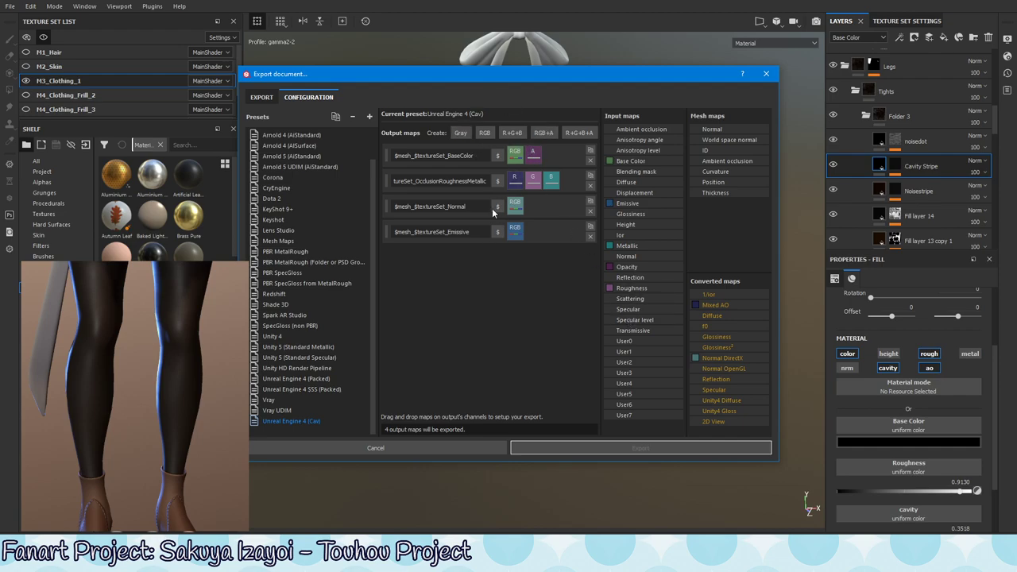
click(511, 133)
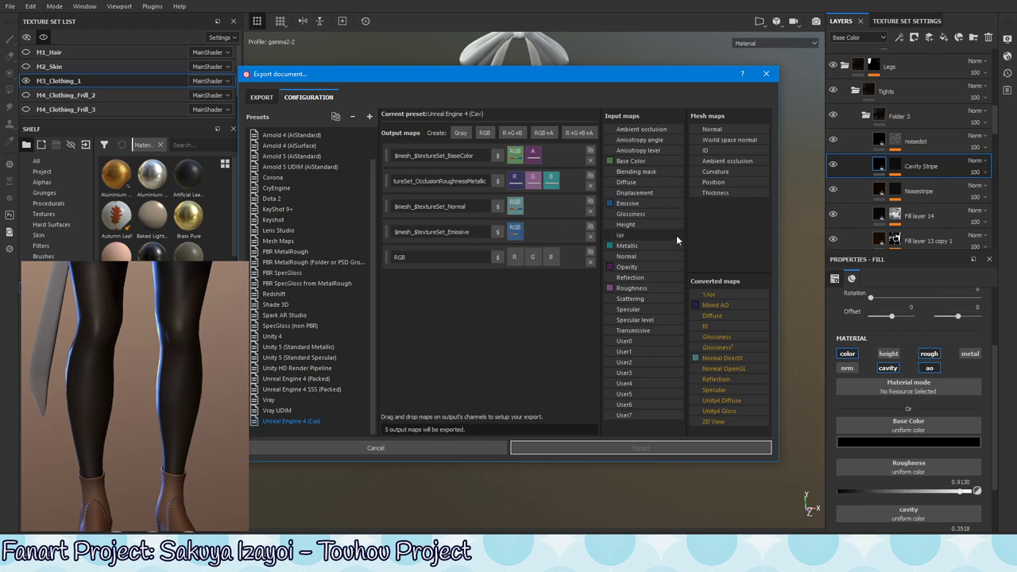
Assign the User0 map to the new output map's red channel.
mouse_move(671, 341)
mouse_down()
mouse_move(523, 253)
mouse_move(518, 261)
mouse_up()
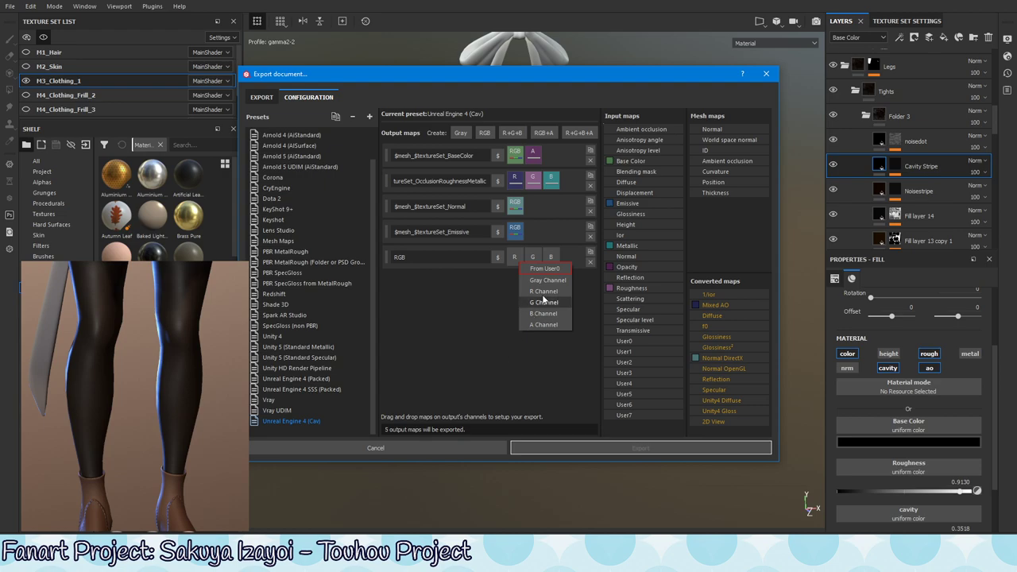
click(524, 387)
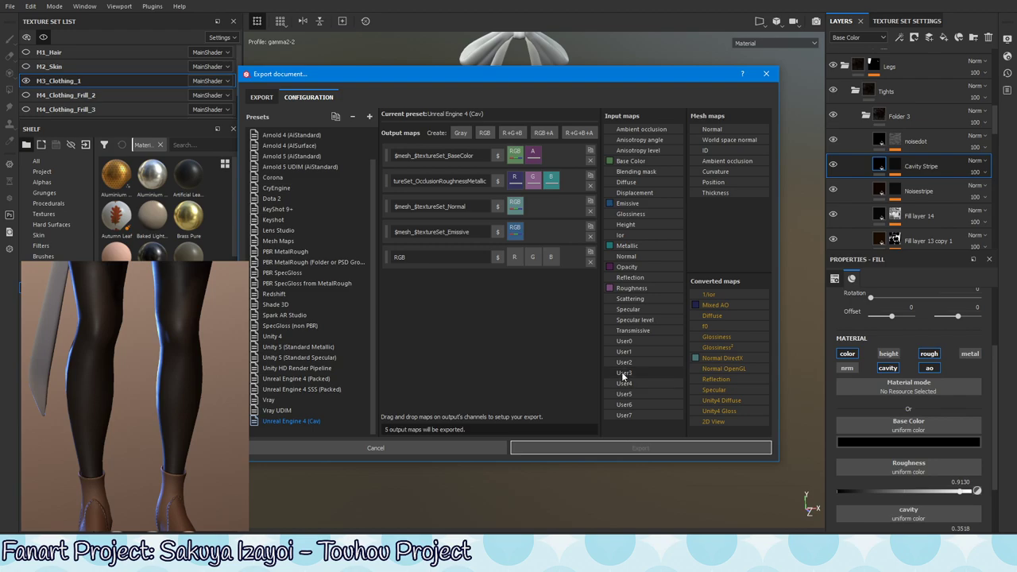
drag(639, 340, 516, 254)
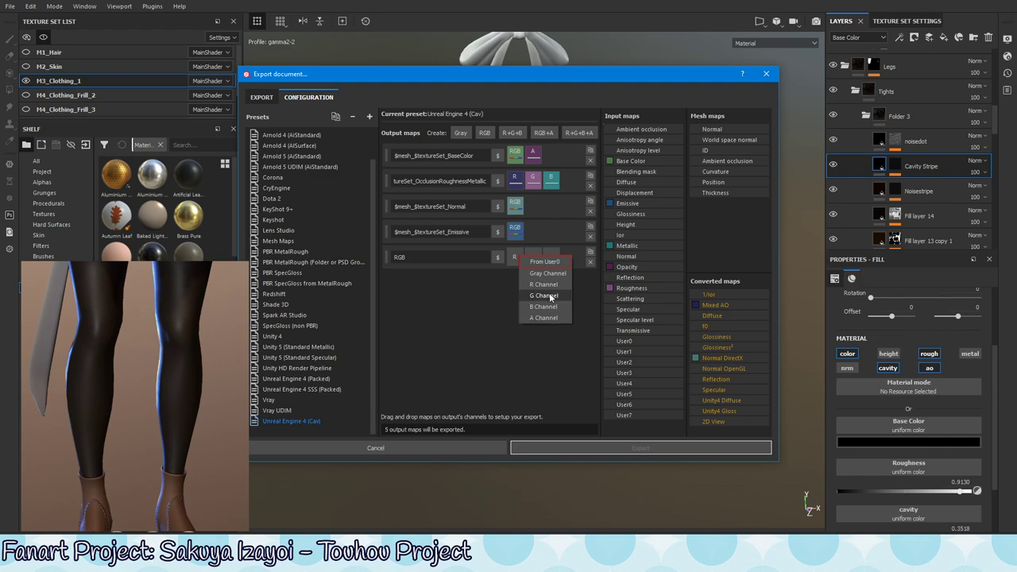
click(551, 284)
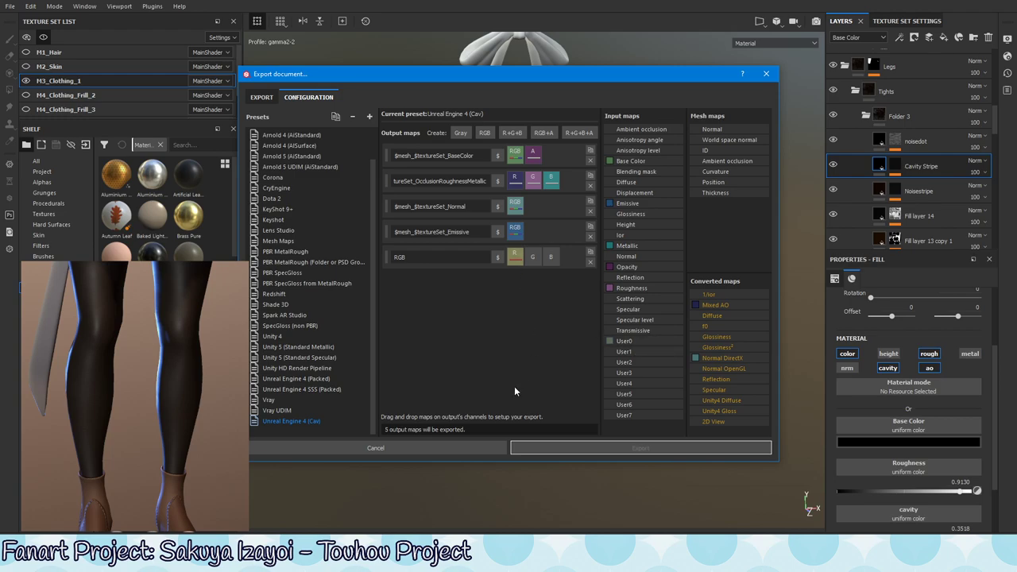
Name the fifth output map '$mesh_$textureSet_Cavity_SSSMask' using the copied naming prefix.
double_click(458, 231)
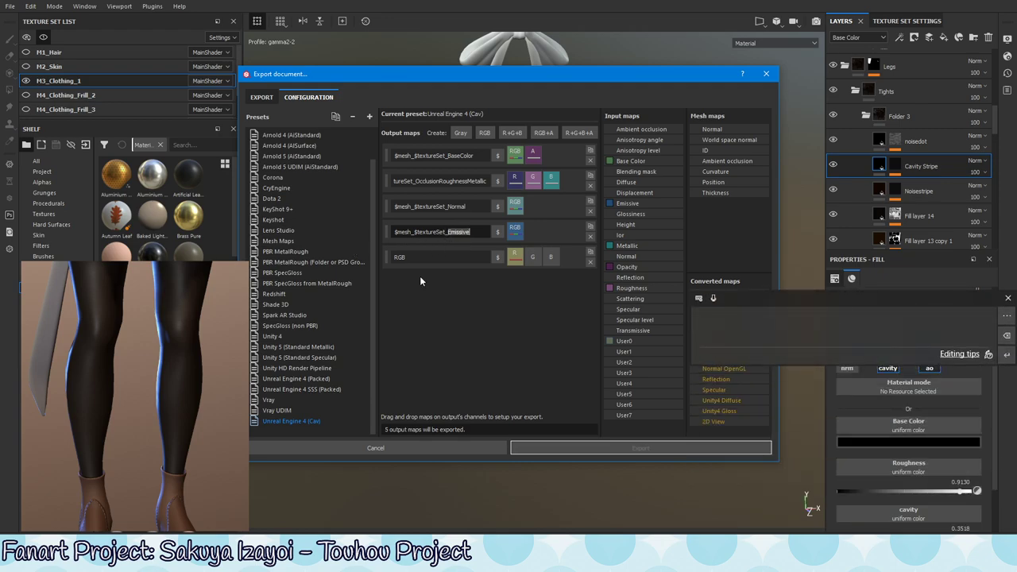
key(Right)
double_click(447, 232)
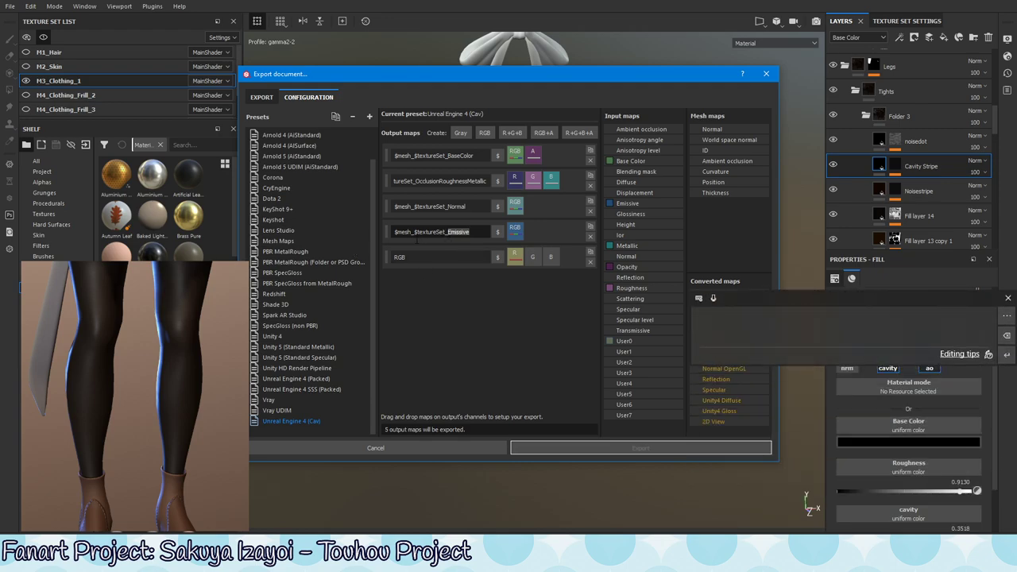
click(437, 271)
drag(445, 231, 395, 231)
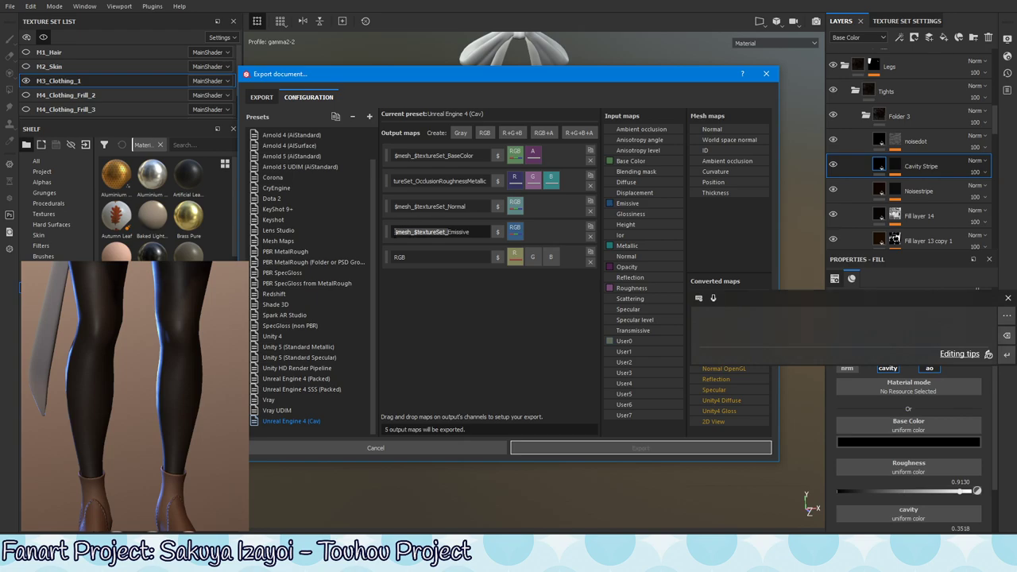
key(ctrl+c)
double_click(399, 256)
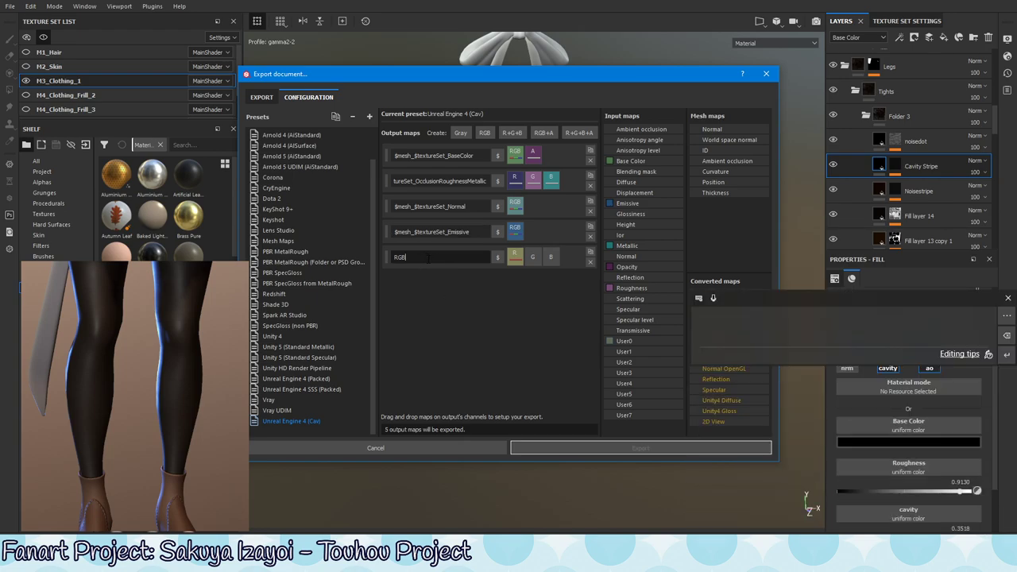
key(ctrl+v)
text(C)
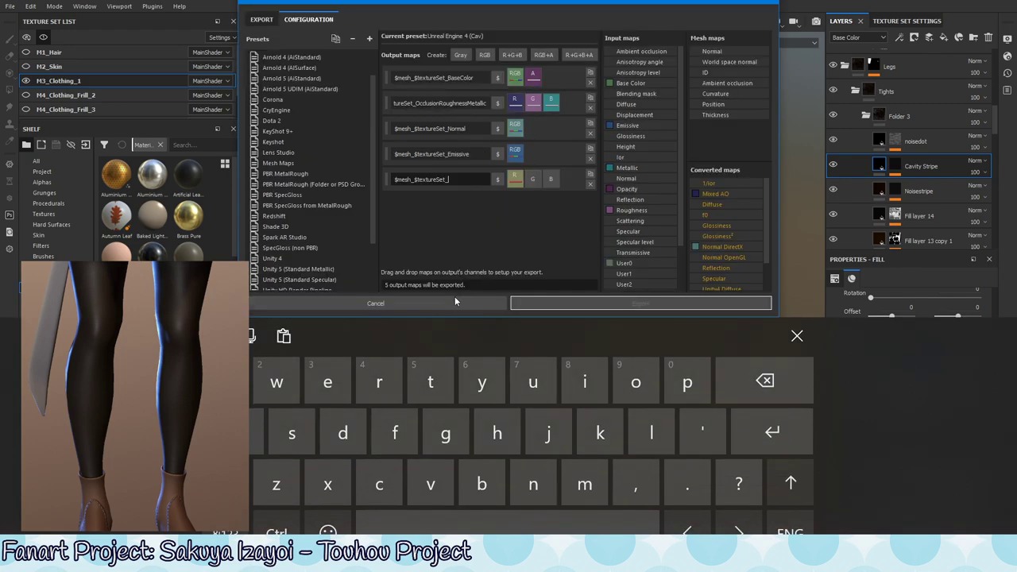
text(av)
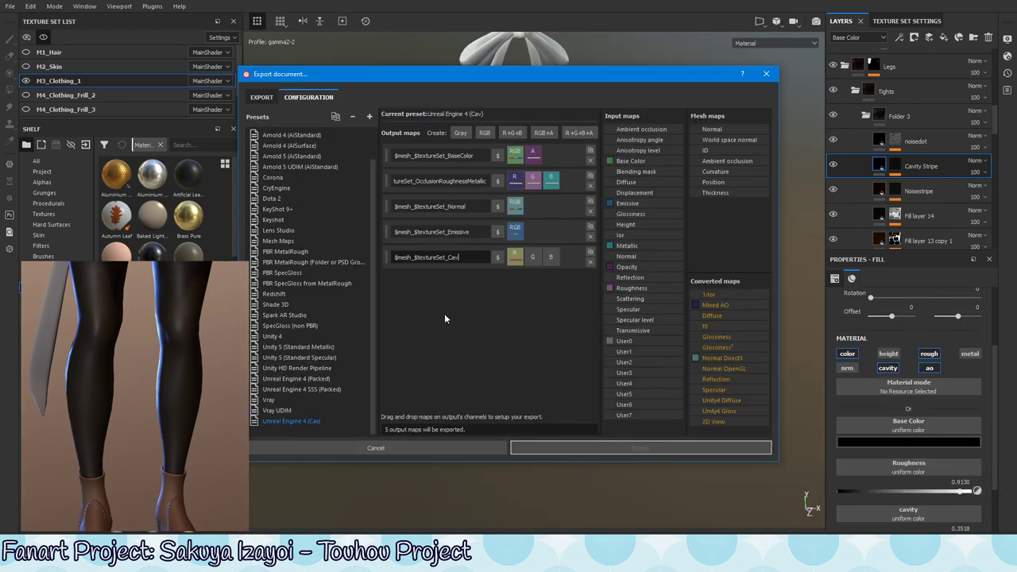
text(ity)
text(_SS)
text(S)
text(Mask)
key(Return)
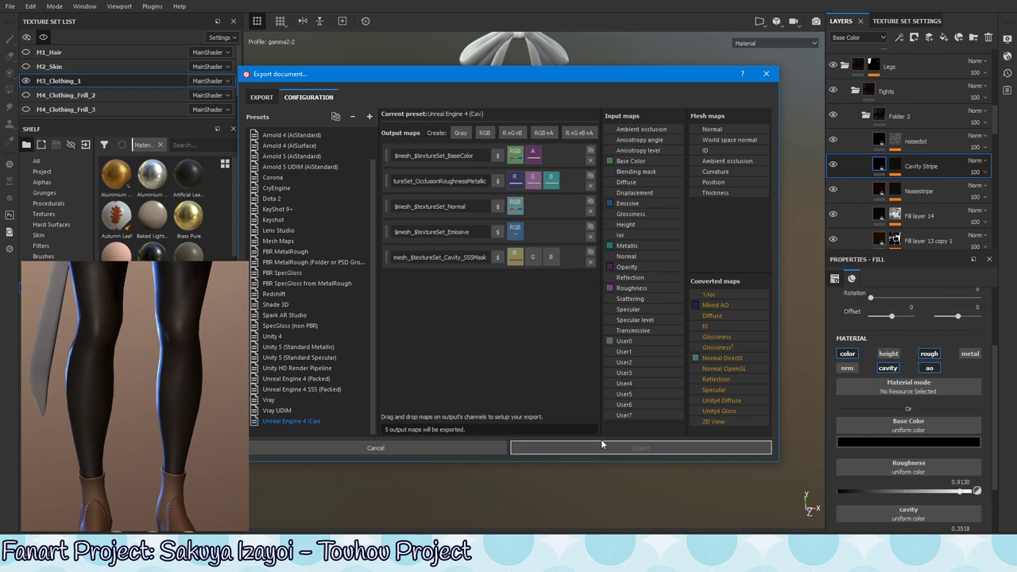
Choose the Unreal Engine 4 (Cav) config on the Export tab.
click(854, 79)
click(259, 100)
click(457, 132)
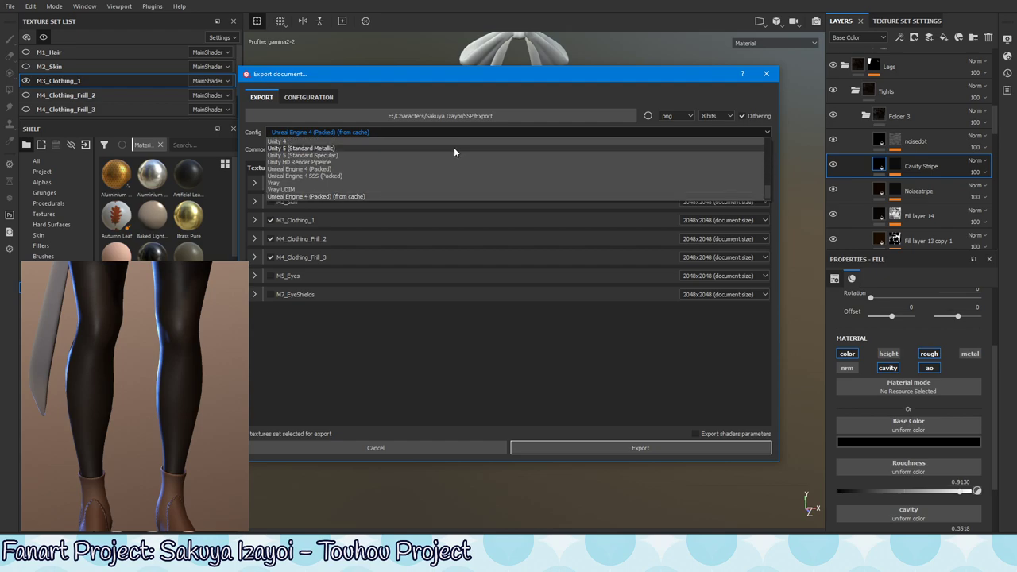
scroll(371, 200, down, 5)
click(370, 197)
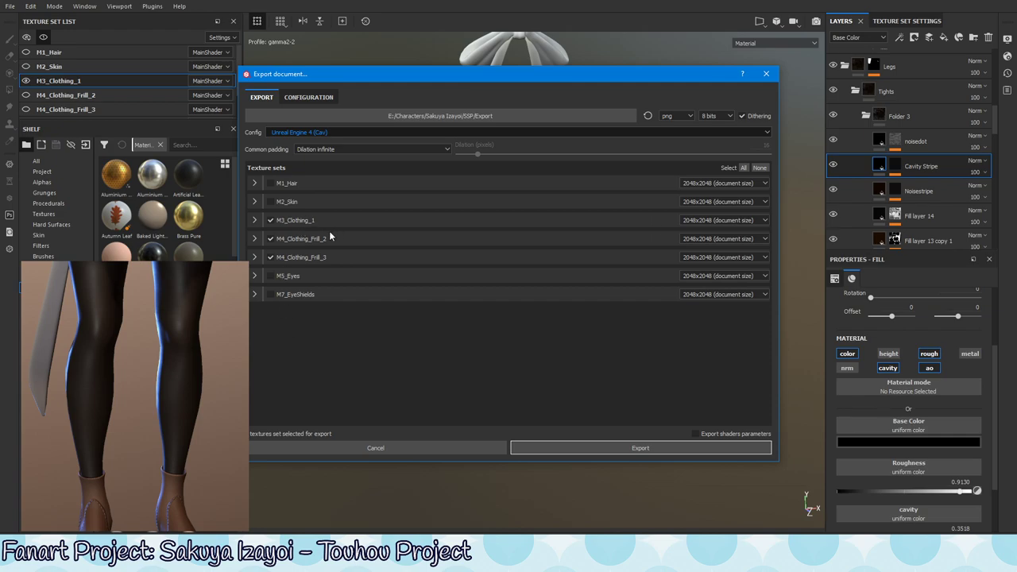
Exclude M4_Clothing_Frill_2 and _3 from the export and include M1_Hair.
click(270, 238)
click(271, 257)
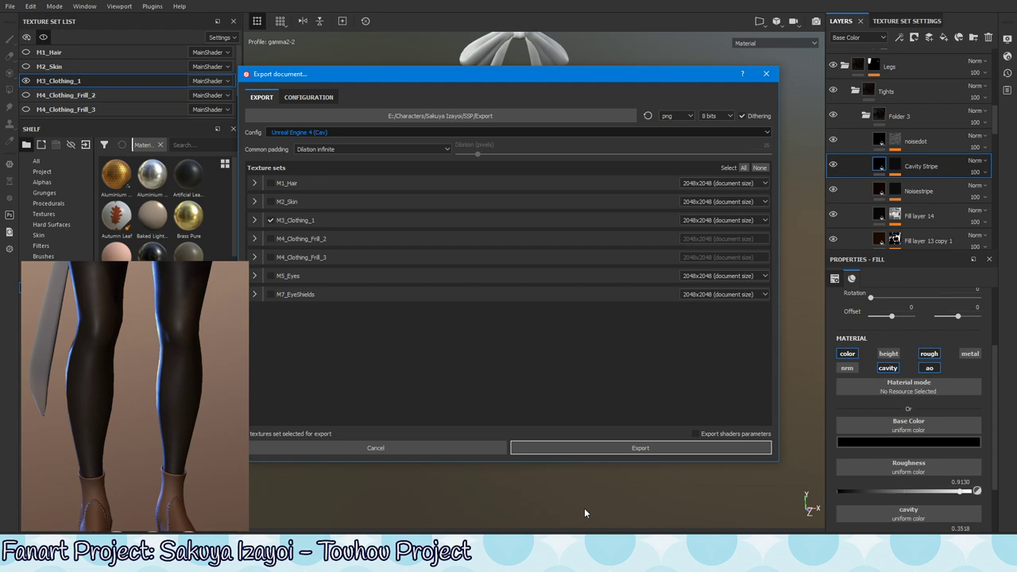
click(271, 182)
click(310, 97)
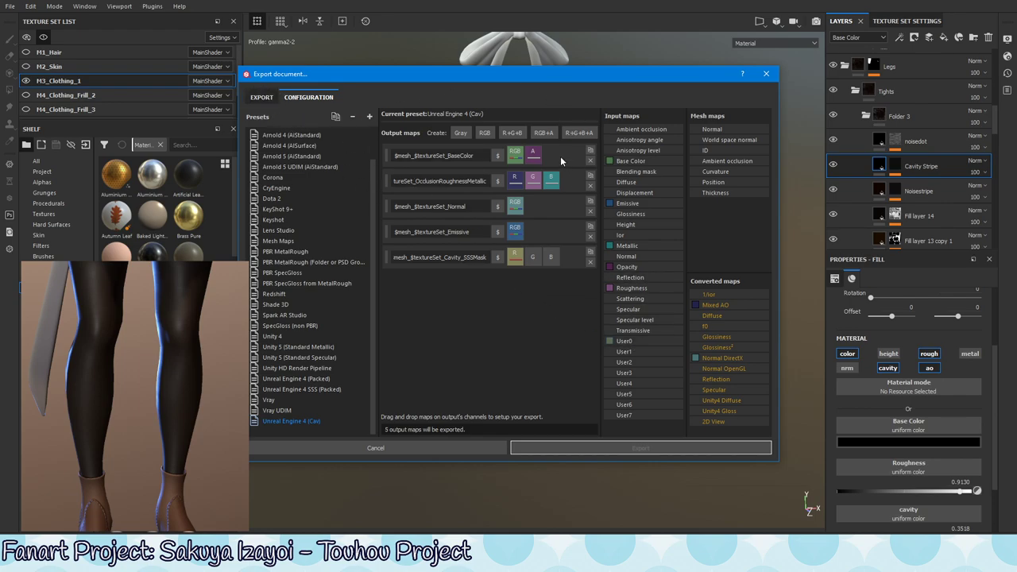
click(261, 103)
Export the M1_Hair and M3_Clothing_1 texture sets with the Unreal Engine 4 (Cav) config.
click(648, 447)
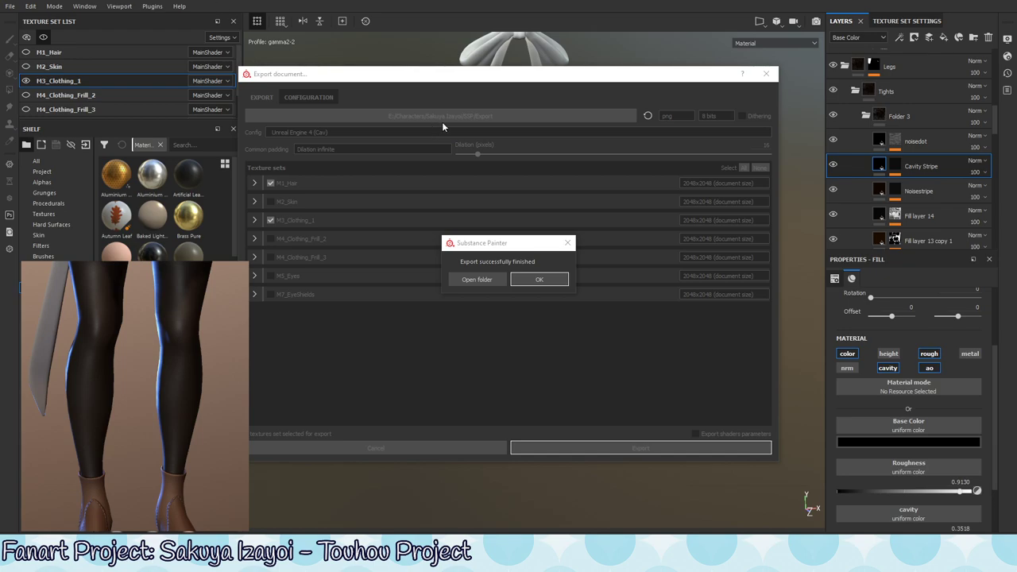
Dismiss the 'Export successfully finished' message to close the export dialog.
click(547, 278)
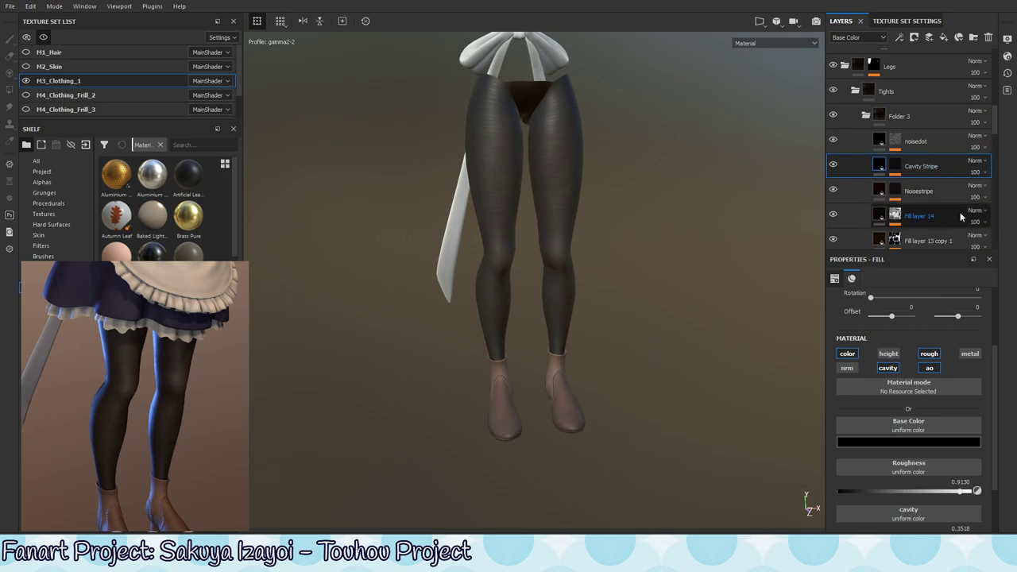
Compare Fill layer 3 hidden and shown, then set its opacity to 98.
scroll(998, 137, down, 2)
scroll(996, 135, down, 1)
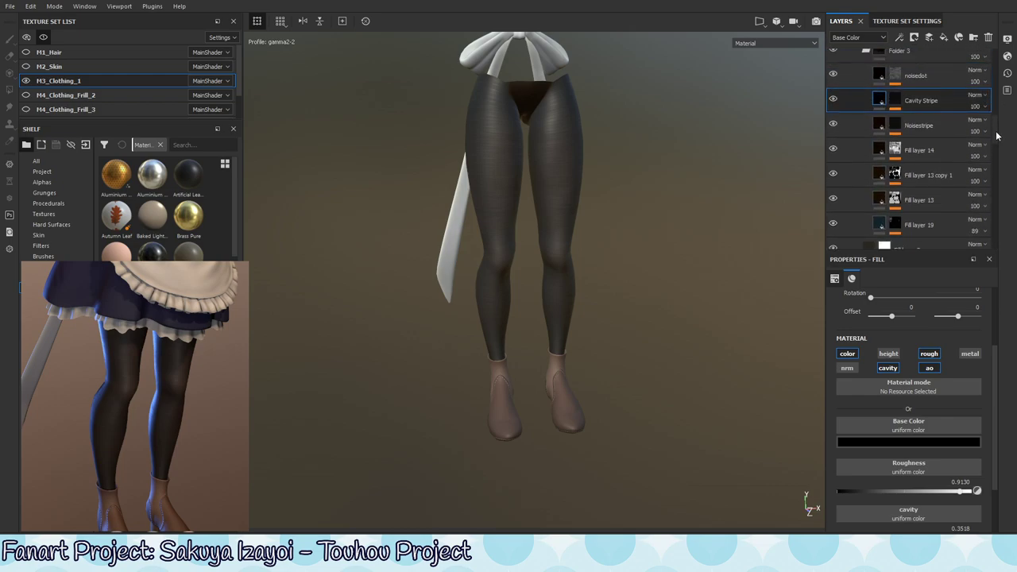
scroll(997, 135, down, 1)
scroll(996, 135, down, 2)
scroll(998, 149, down, 1)
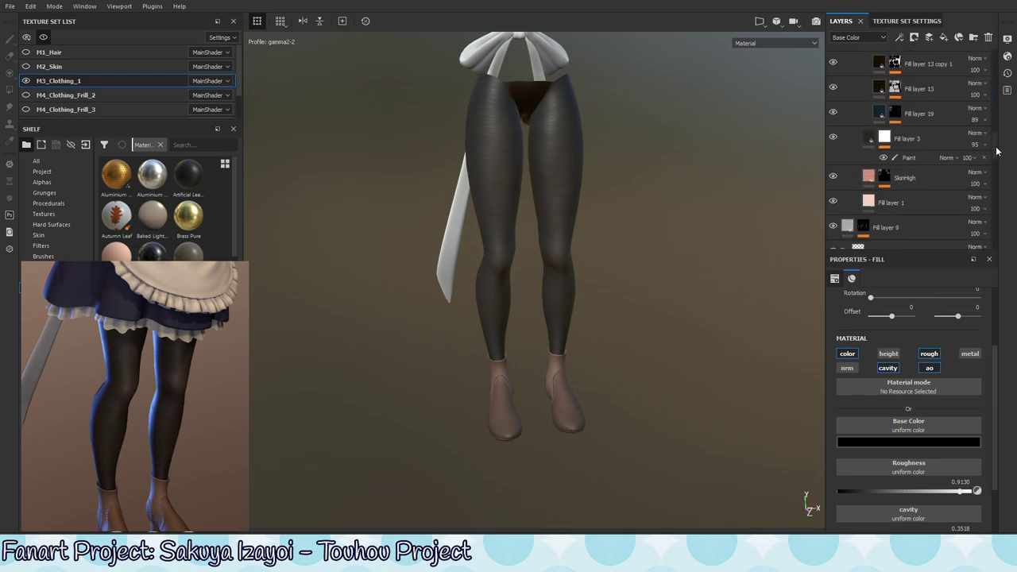
click(933, 163)
click(834, 167)
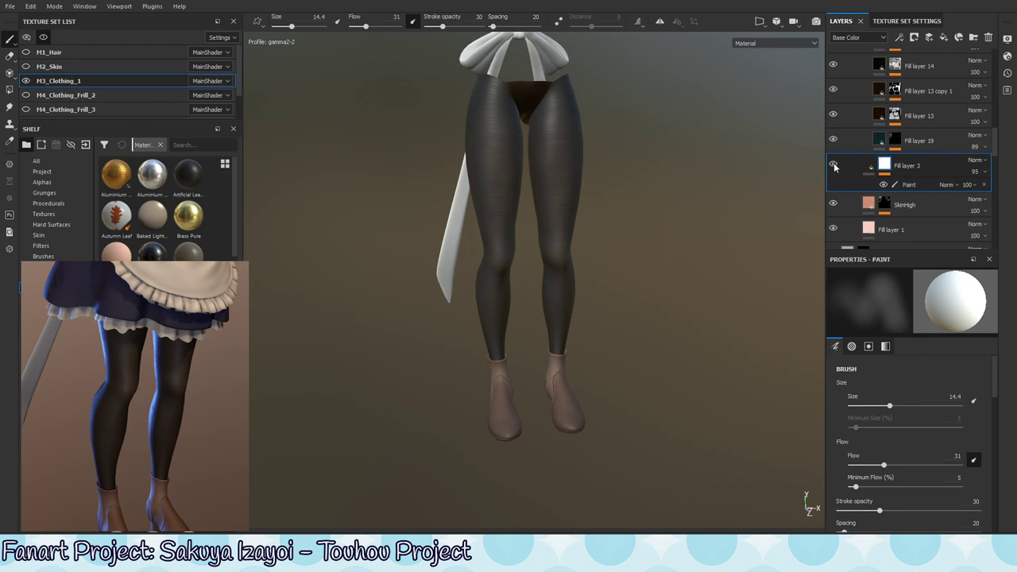
click(834, 164)
click(976, 170)
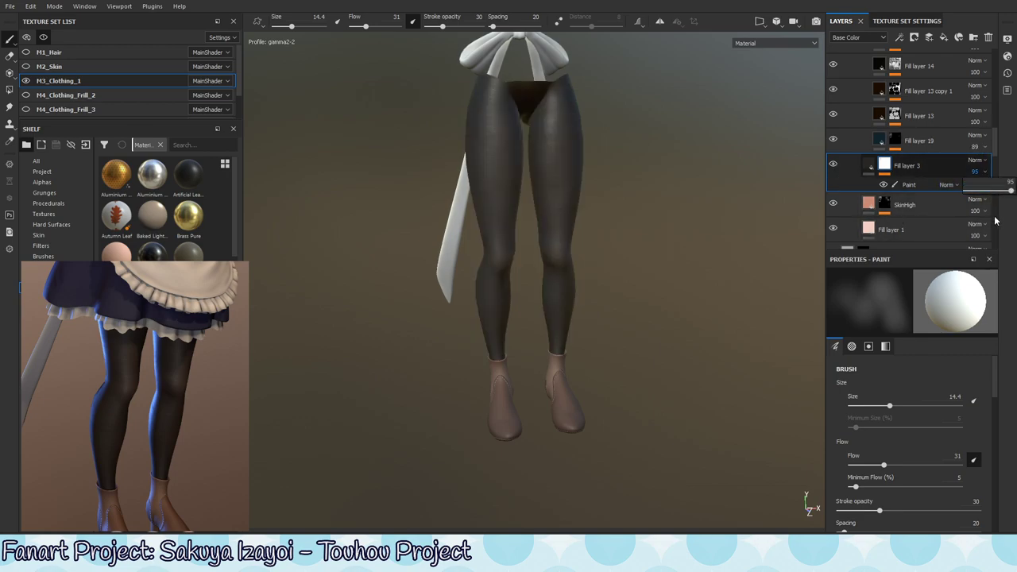
drag(1013, 193, 1012, 194)
drag(1013, 193, 1011, 196)
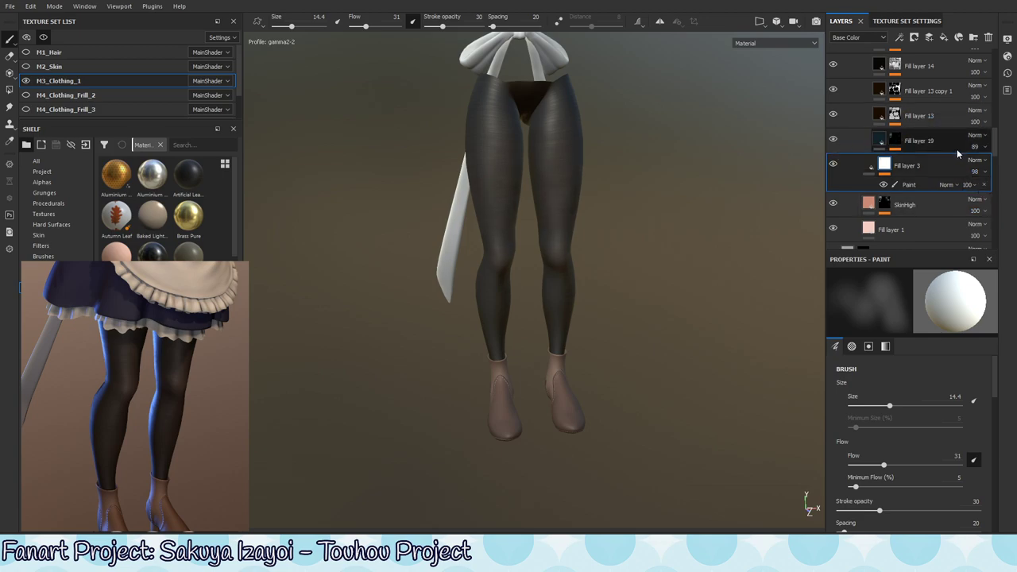
Set Fill layer 13's 3D Linear opacity to 78 and lower Fill layer 13 copy 1's to 65.
click(895, 115)
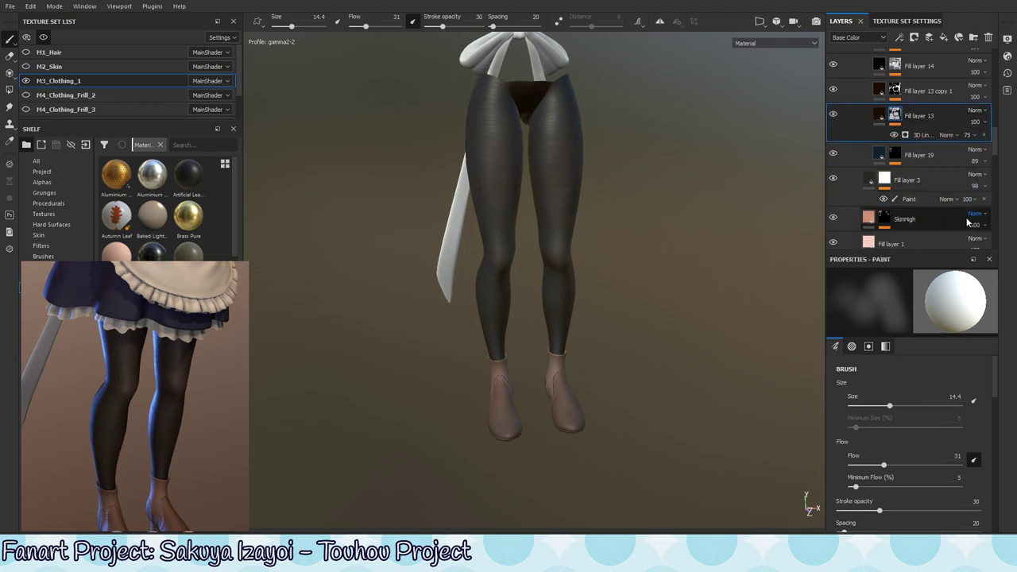
click(973, 135)
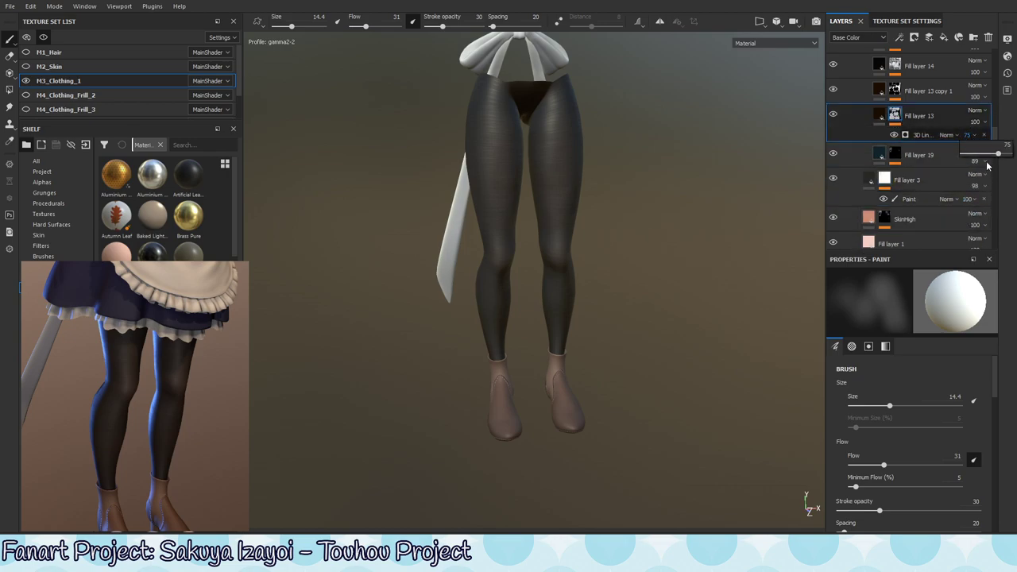
drag(995, 154, 1000, 157)
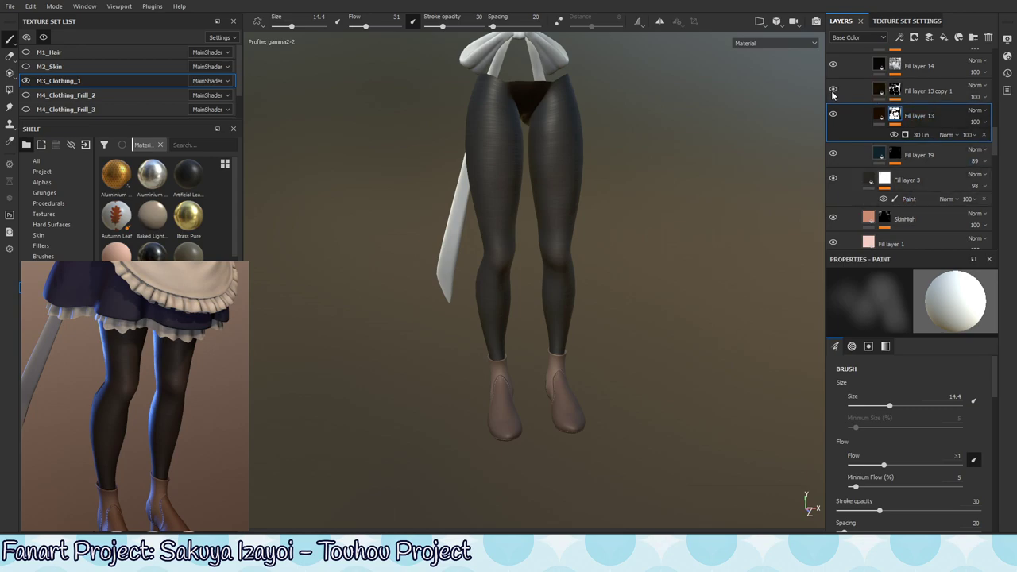
click(894, 89)
mouse_move(976, 169)
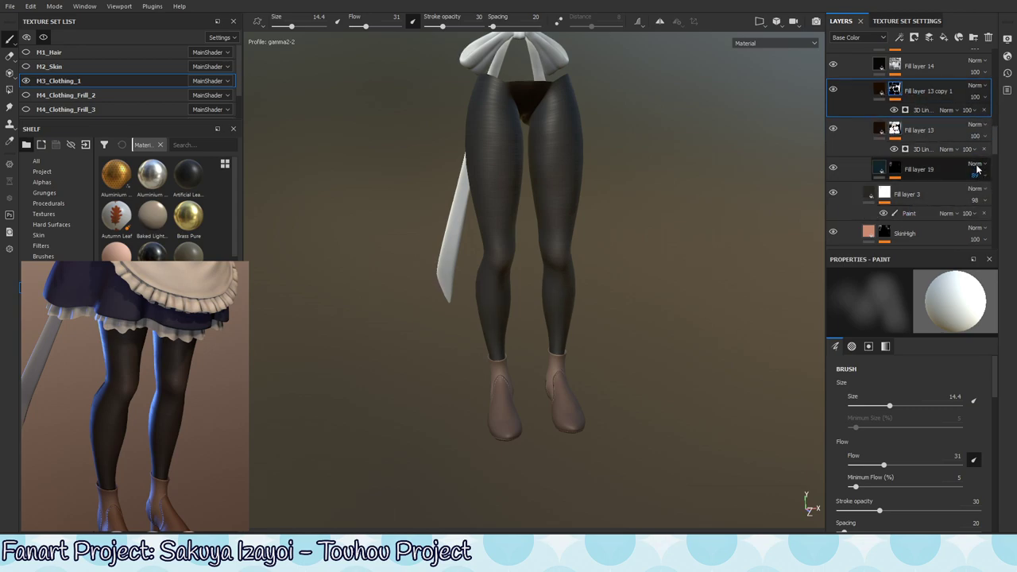
mouse_move(1003, 131)
mouse_down()
mouse_move(963, 130)
mouse_move(993, 133)
mouse_up()
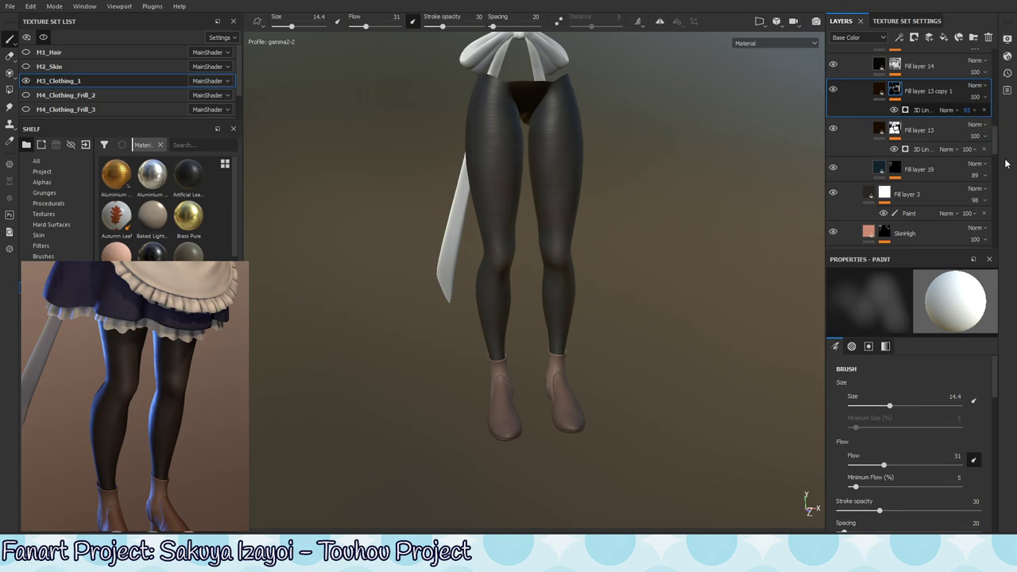
Adjust the ambient effect's opacity on Fill layer 14, keeping the layer name unchanged.
scroll(996, 135, up, 2)
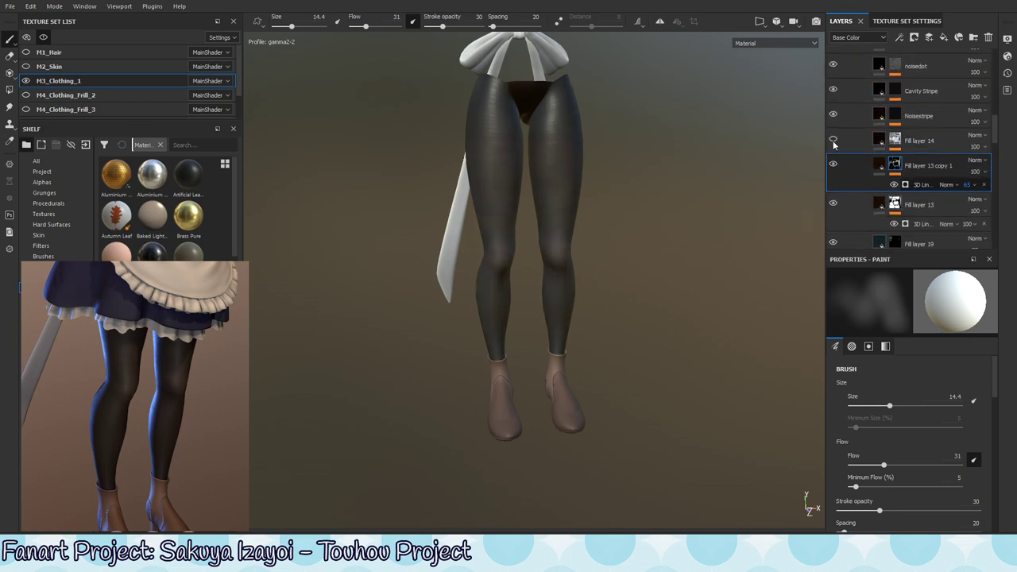
double_click(928, 141)
key(Return)
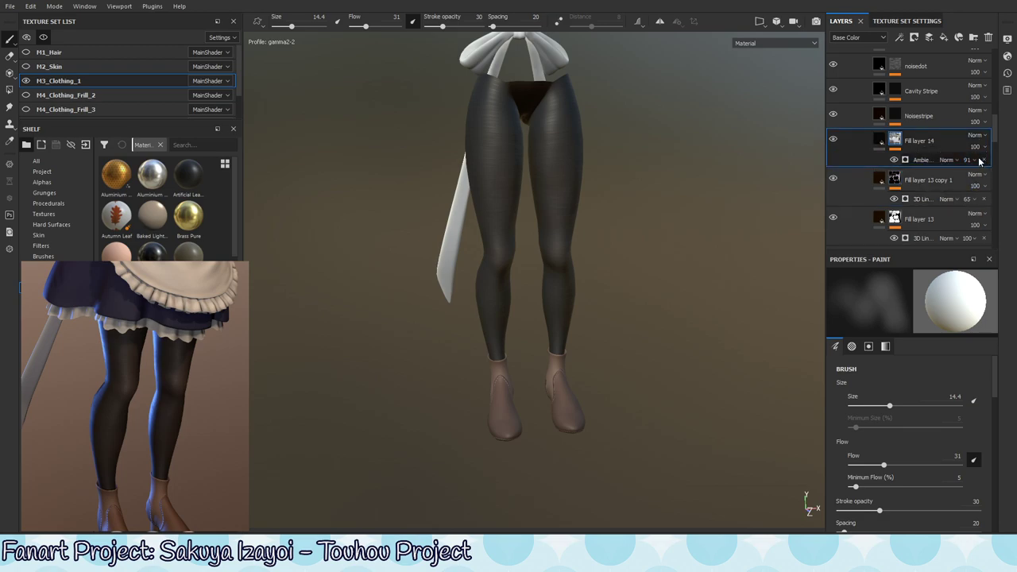
click(967, 160)
drag(1003, 179, 1008, 181)
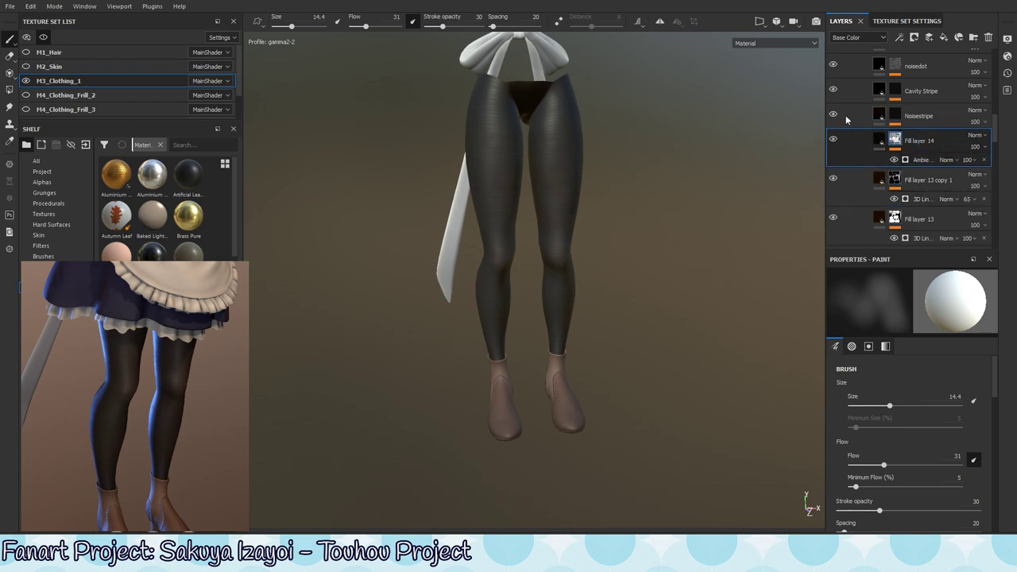
Compare the tights with Noisestripe hidden, then set its stripe noise opacity to 11.
click(832, 116)
click(832, 118)
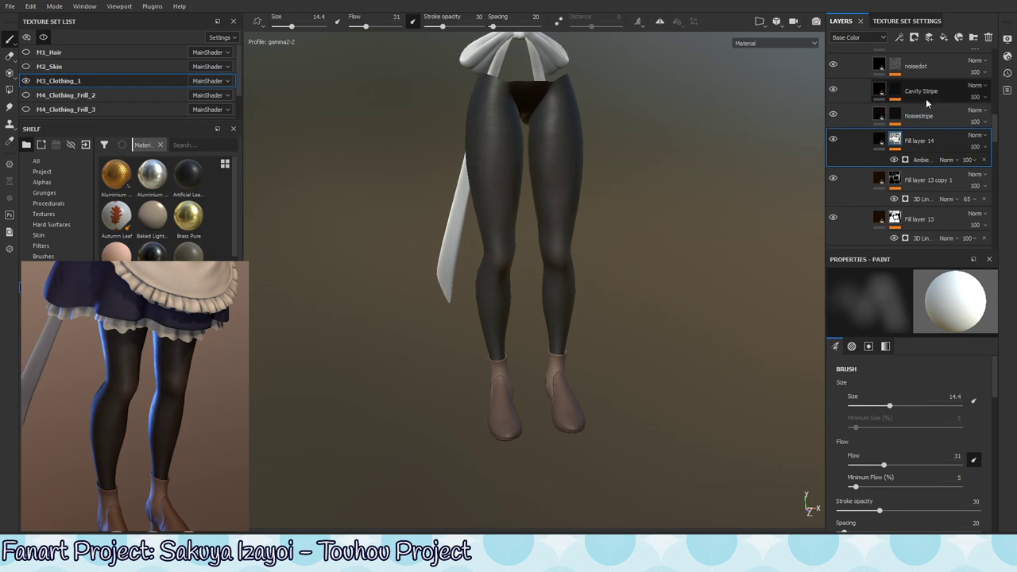
click(897, 119)
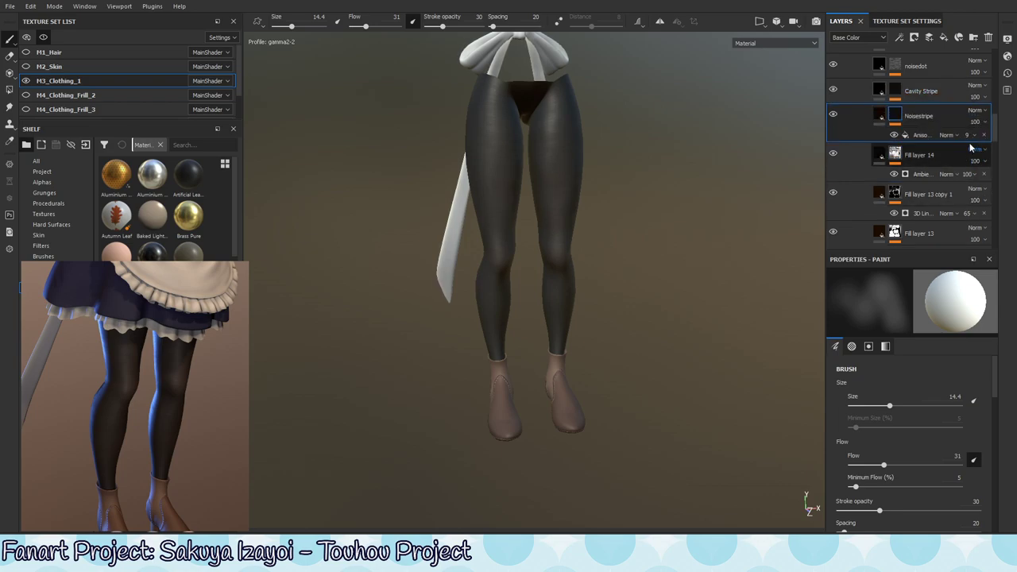
drag(971, 154, 985, 153)
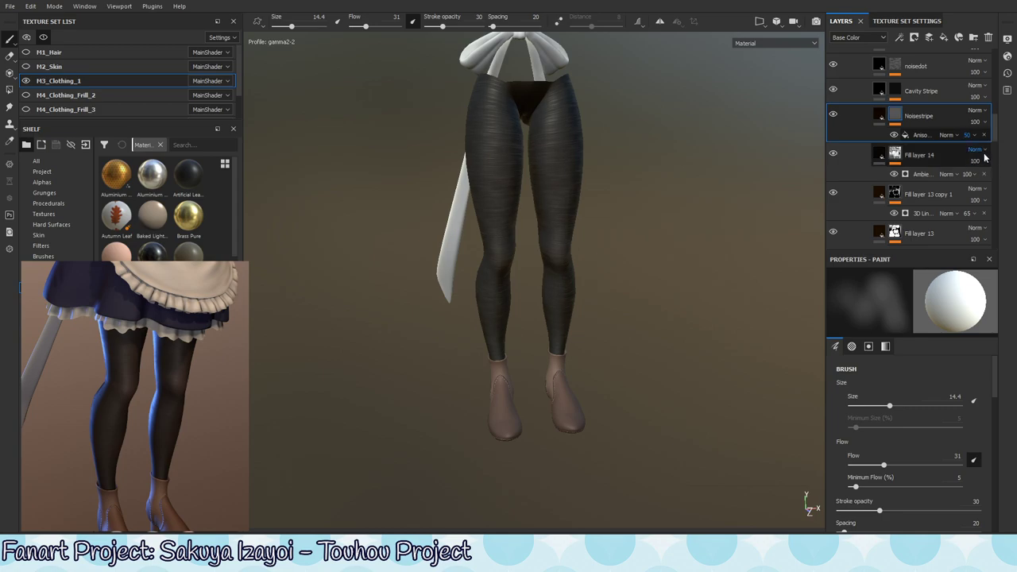
click(967, 135)
drag(982, 154, 966, 152)
click(967, 135)
text(11)
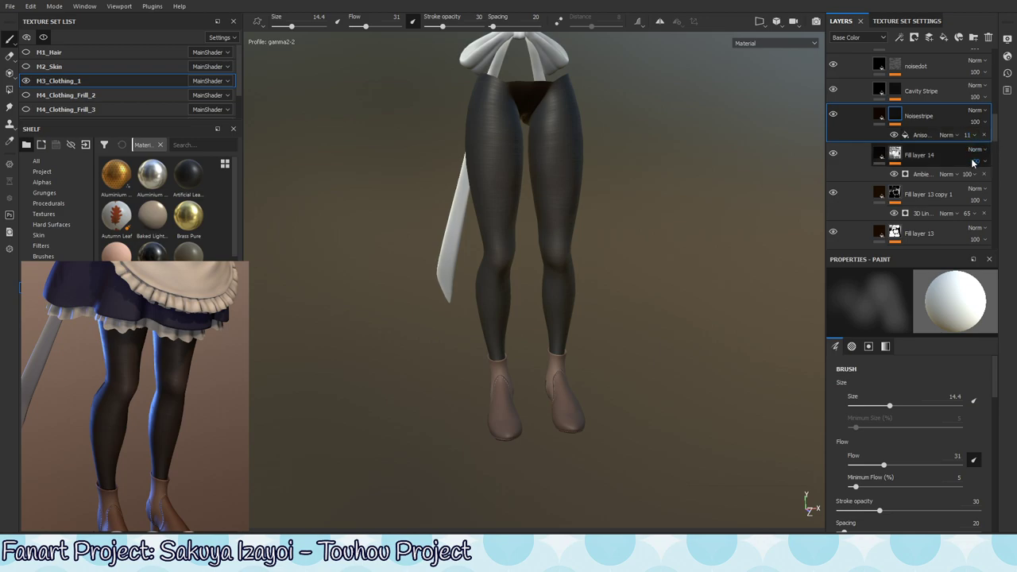
Select the Cavity Stripe mask and show its anisotropic noise settings.
click(976, 97)
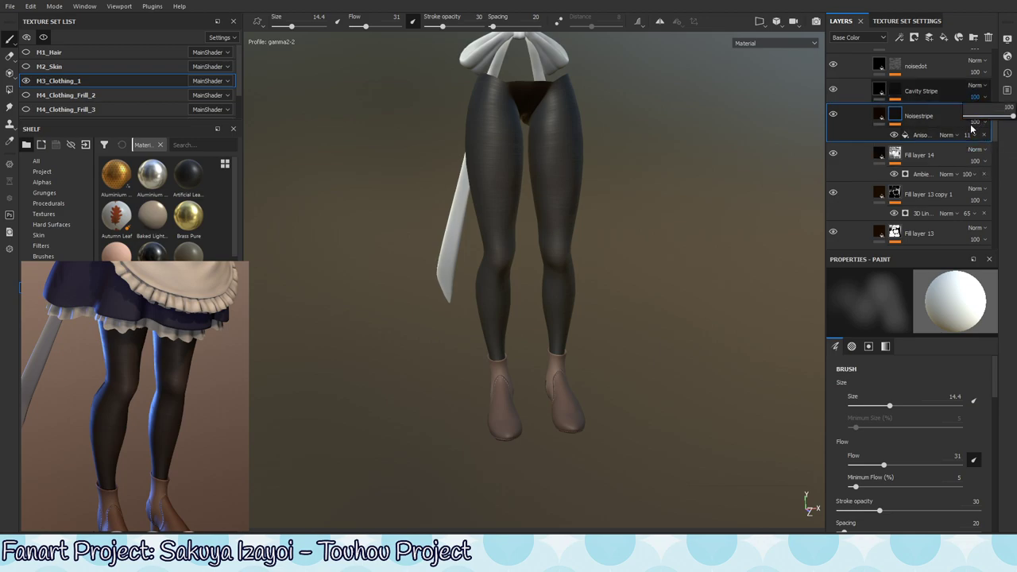
click(895, 93)
key(ctrl+v)
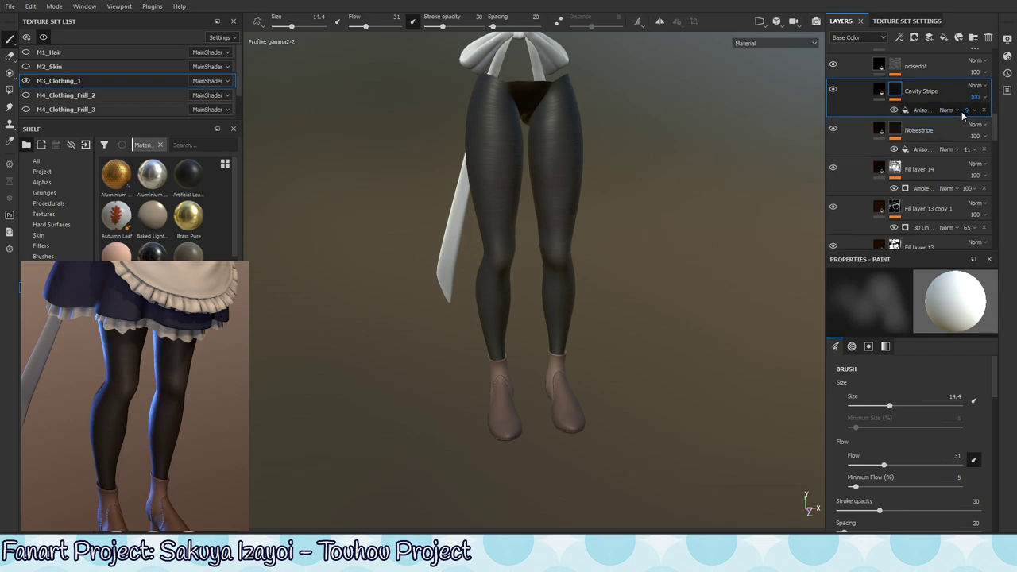
click(922, 109)
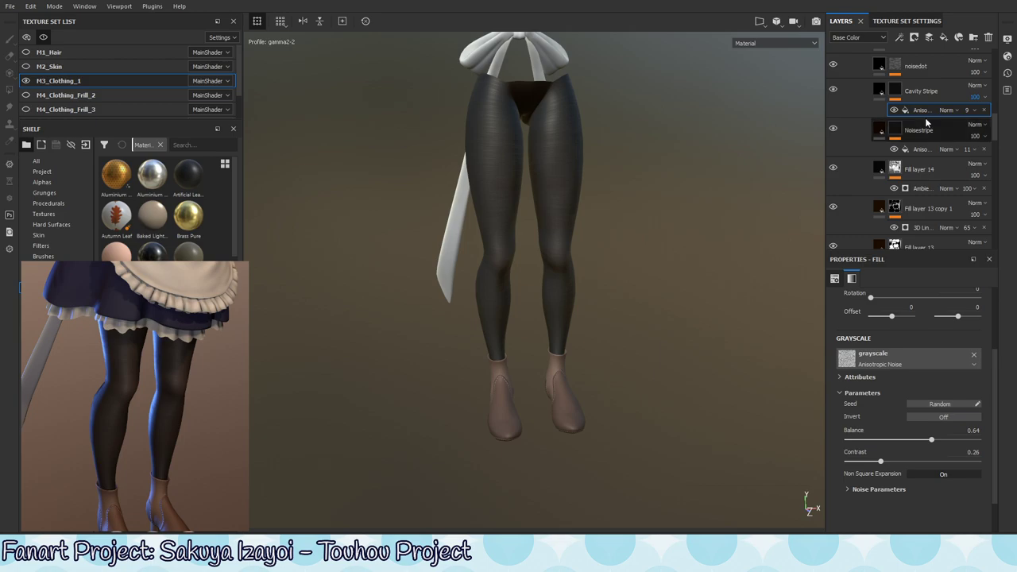
Raise Cavity Stripe's Aniso effect to 14 opacity and orbit around the tights to check the stripes.
click(968, 111)
drag(969, 131, 966, 133)
text(14)
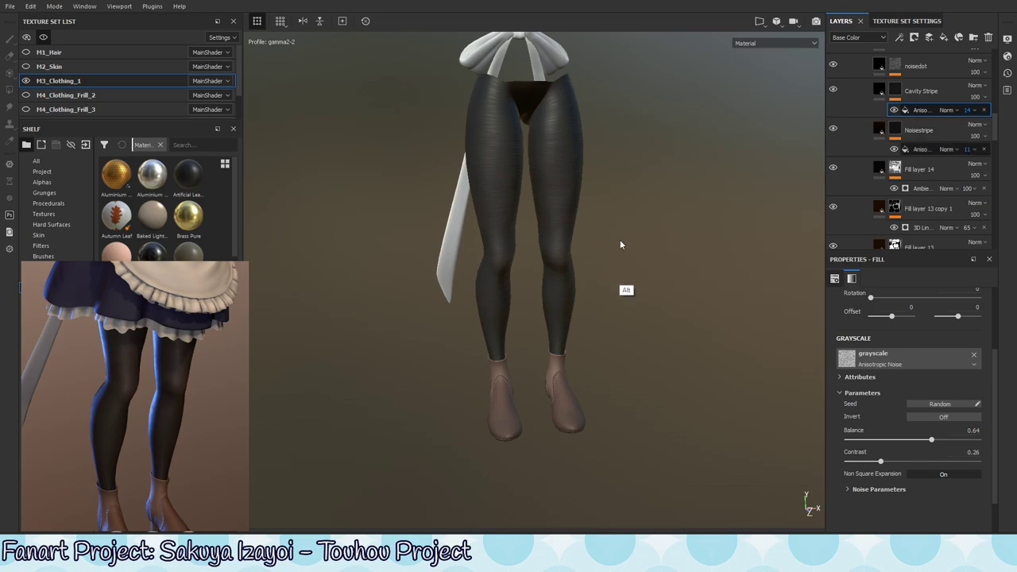
alt+right_drag(620, 243, 822, 232)
alt+drag(821, 232, 772, 289)
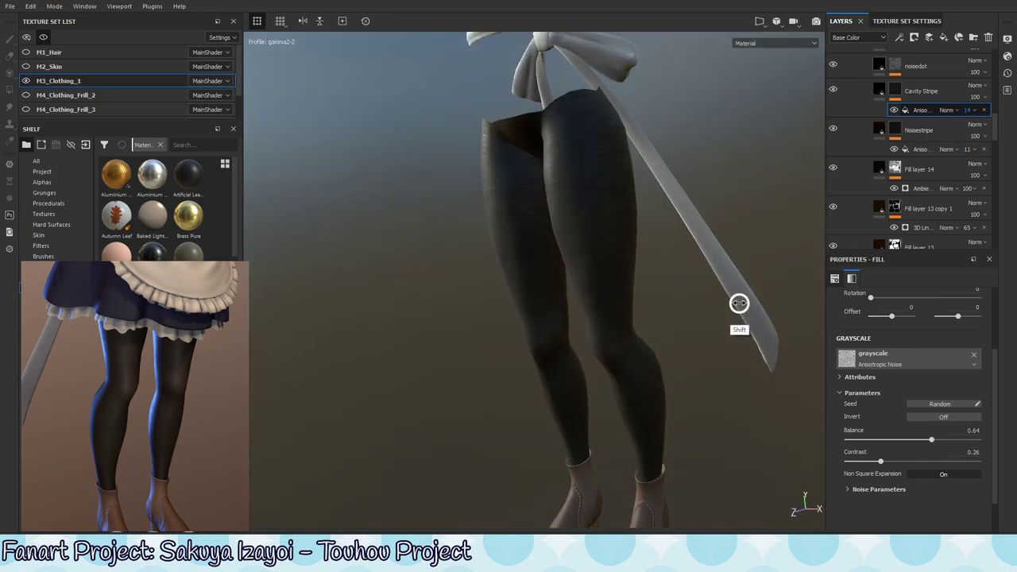
mouse_move(771, 289)
shift+right_down()
mouse_move(747, 313)
mouse_move(382, 382)
shift+right_up()
mouse_move(383, 381)
alt+mouse_down()
mouse_move(654, 318)
mouse_move(681, 332)
alt+mouse_up()
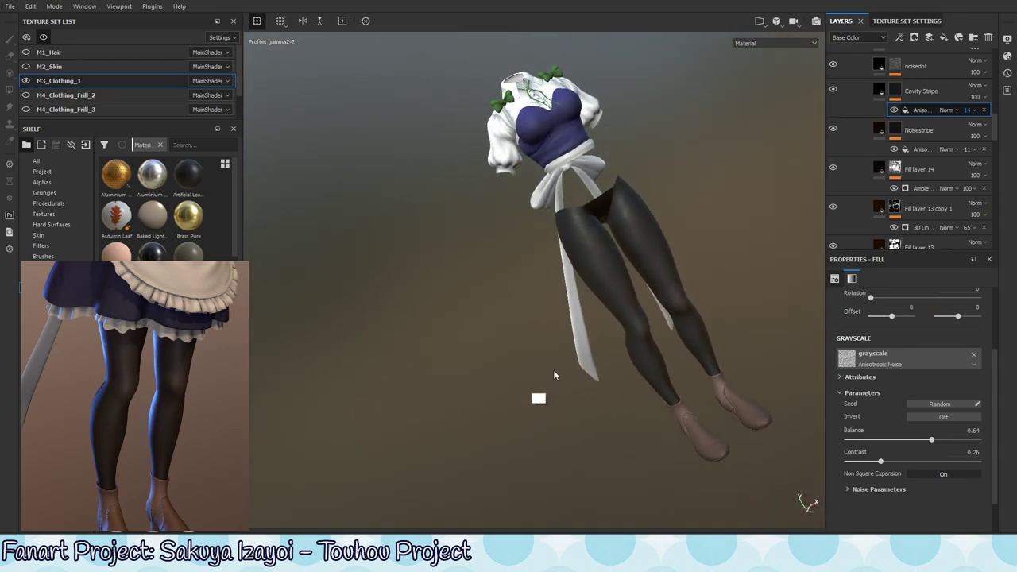
alt+right_drag(681, 332, 526, 416)
alt+drag(527, 415, 517, 418)
mouse_move(517, 417)
alt+right_down()
mouse_move(726, 363)
mouse_move(685, 345)
alt+right_up()
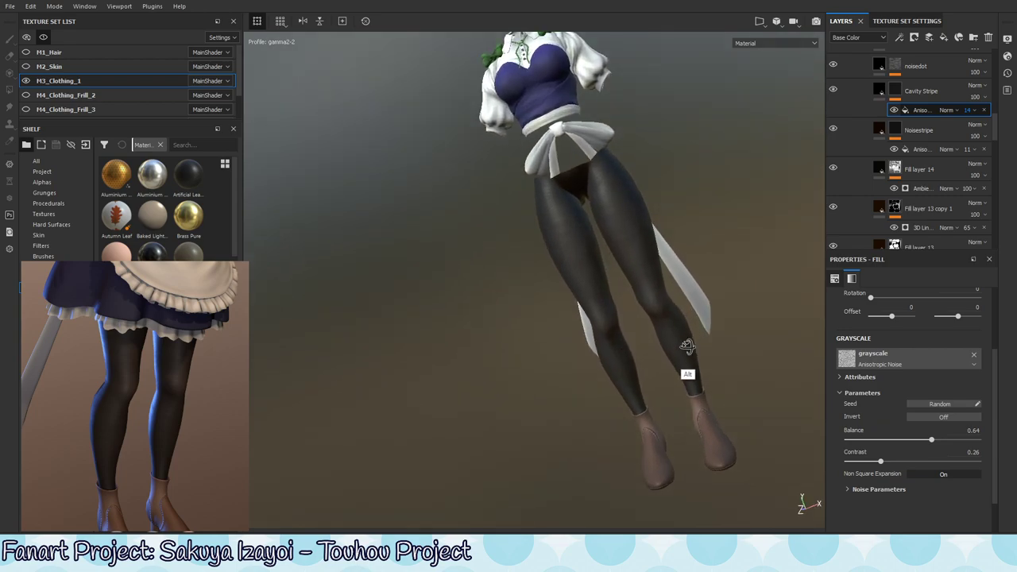
Select noisedot and set its Directional effect opacity to 67, after trying 50 and 65.
scroll(953, 143, up, 3)
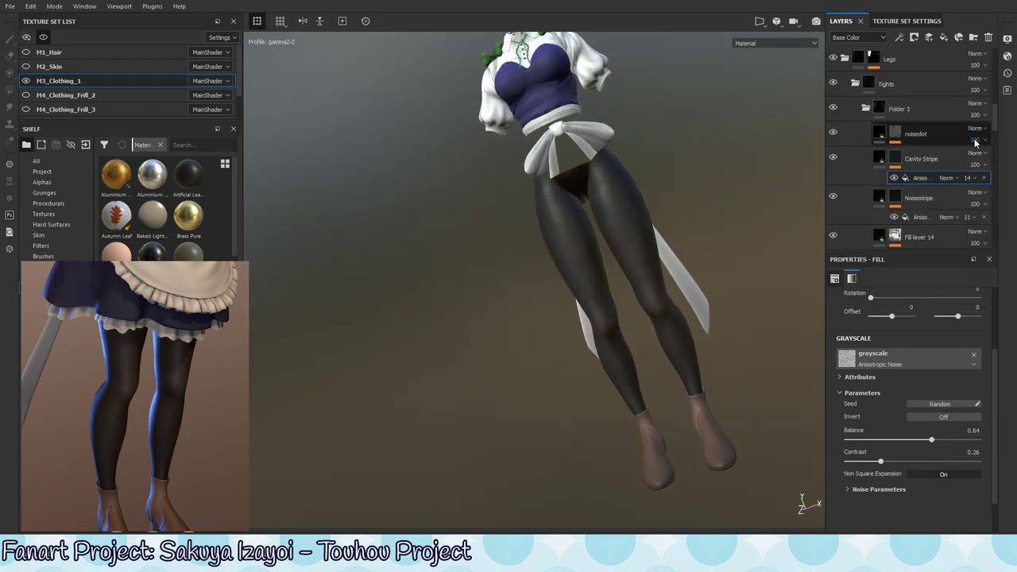
click(949, 135)
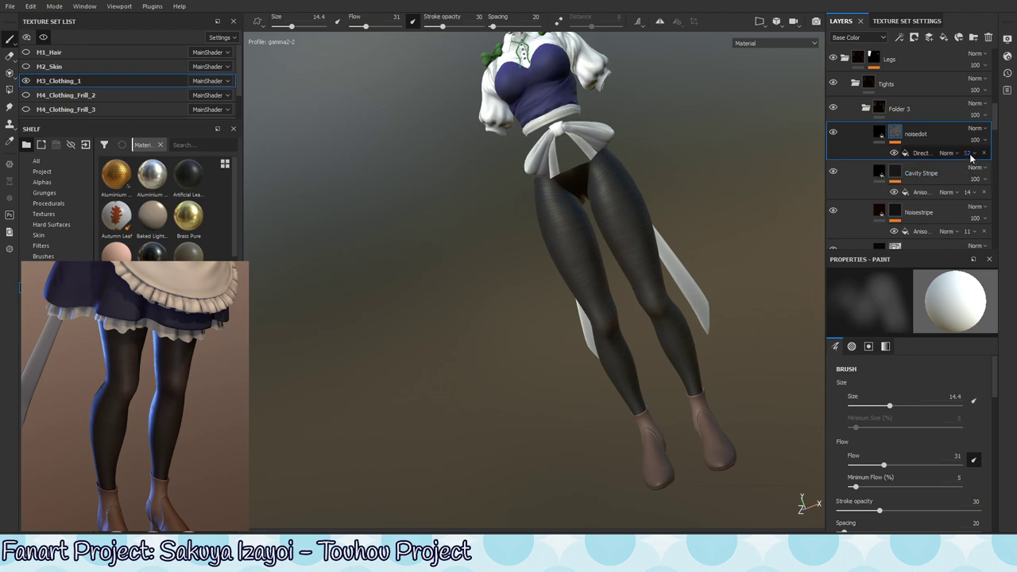
drag(970, 157, 989, 174)
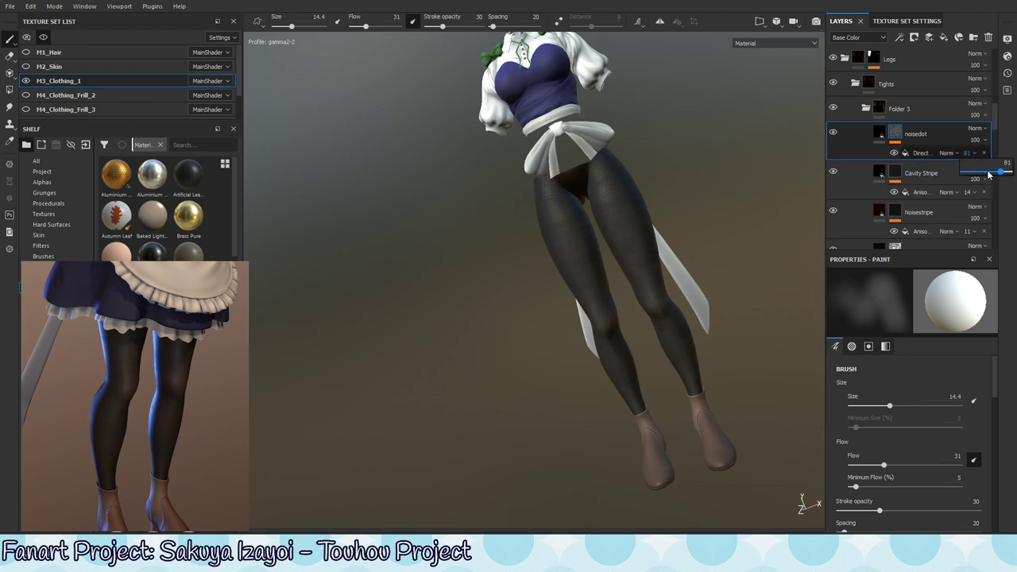
click(989, 173)
click(988, 174)
drag(989, 174, 988, 174)
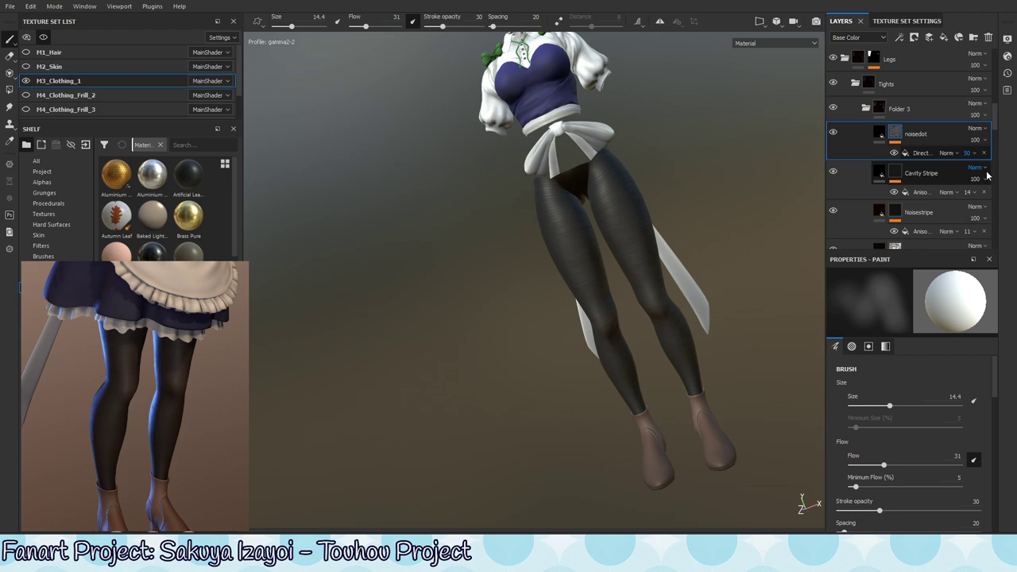
click(979, 159)
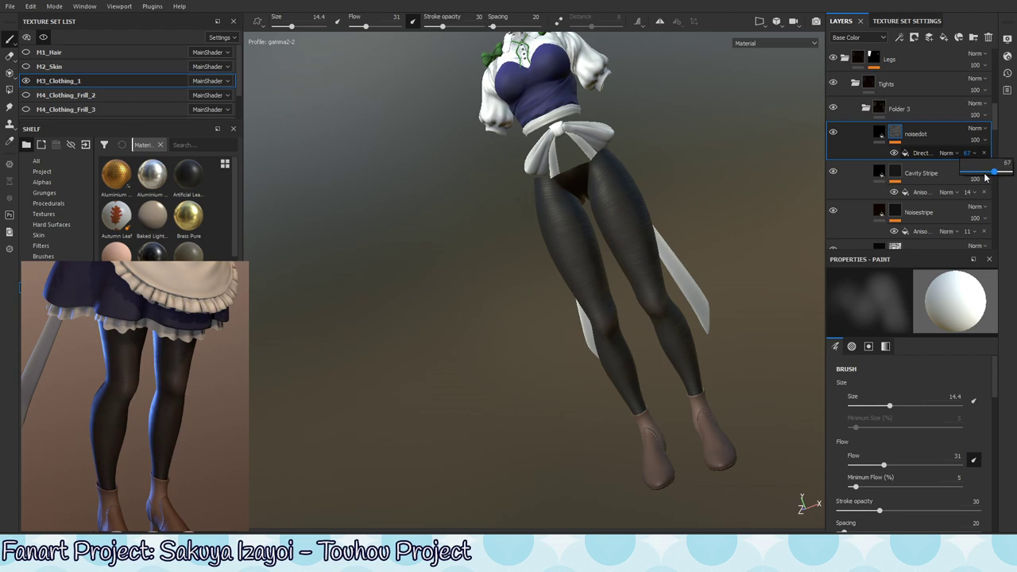
mouse_move(994, 117)
mouse_down()
mouse_move(1000, 174)
mouse_move(940, 166)
mouse_up()
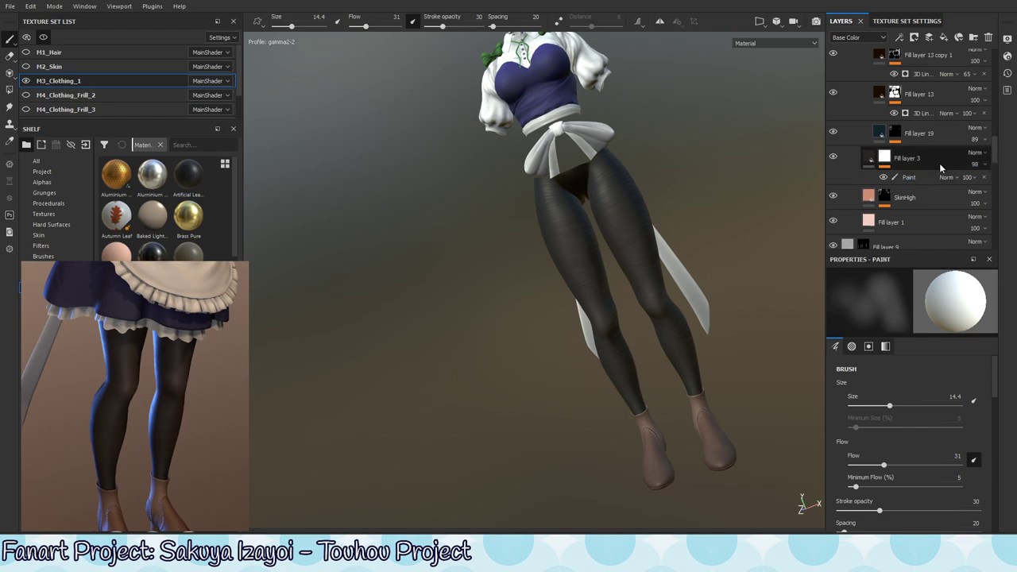
Compare with Fill layer 3 hidden, try a lighter base colour, then undo to keep near-black.
click(834, 157)
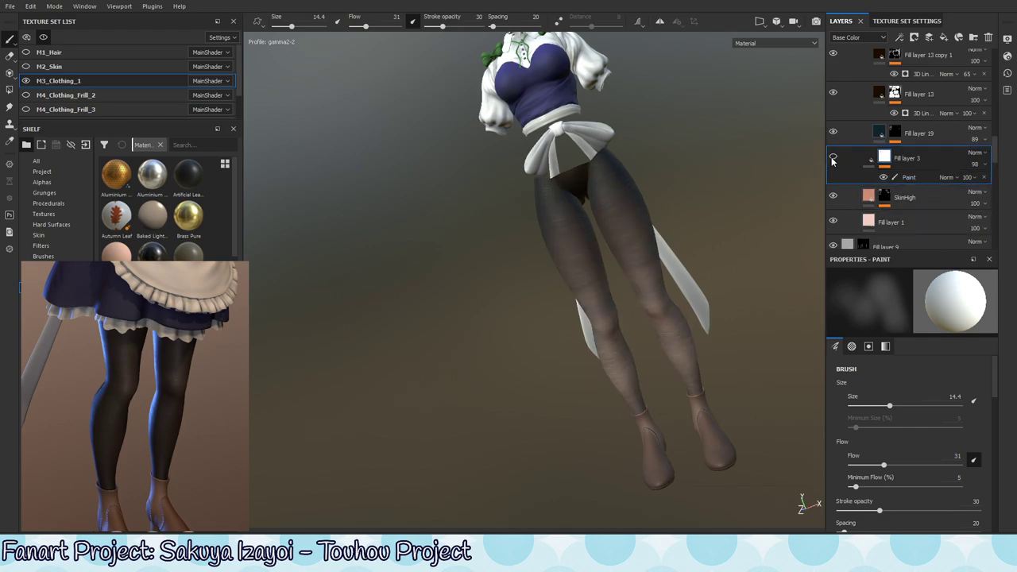
click(834, 158)
click(884, 158)
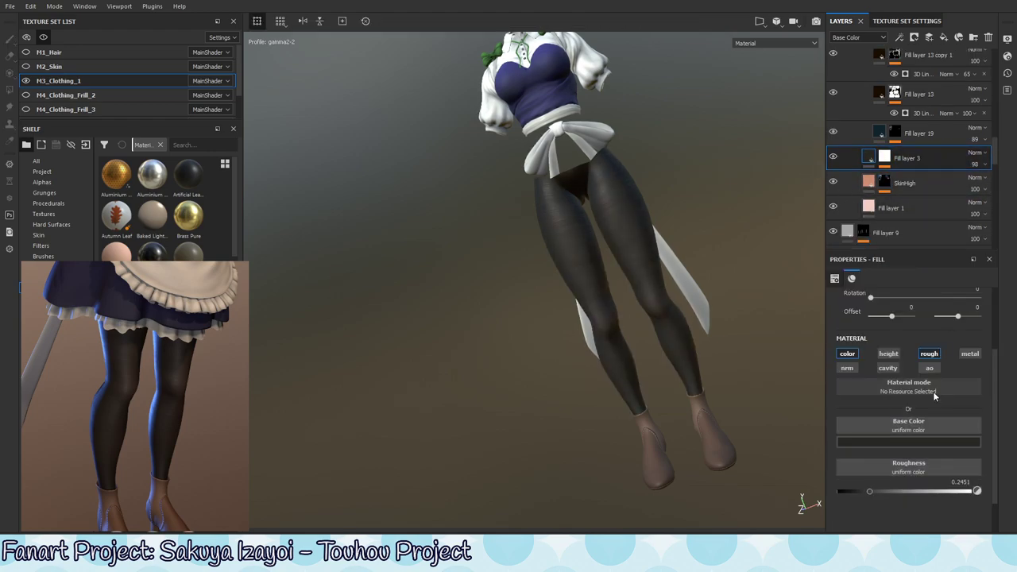
click(908, 441)
click(886, 411)
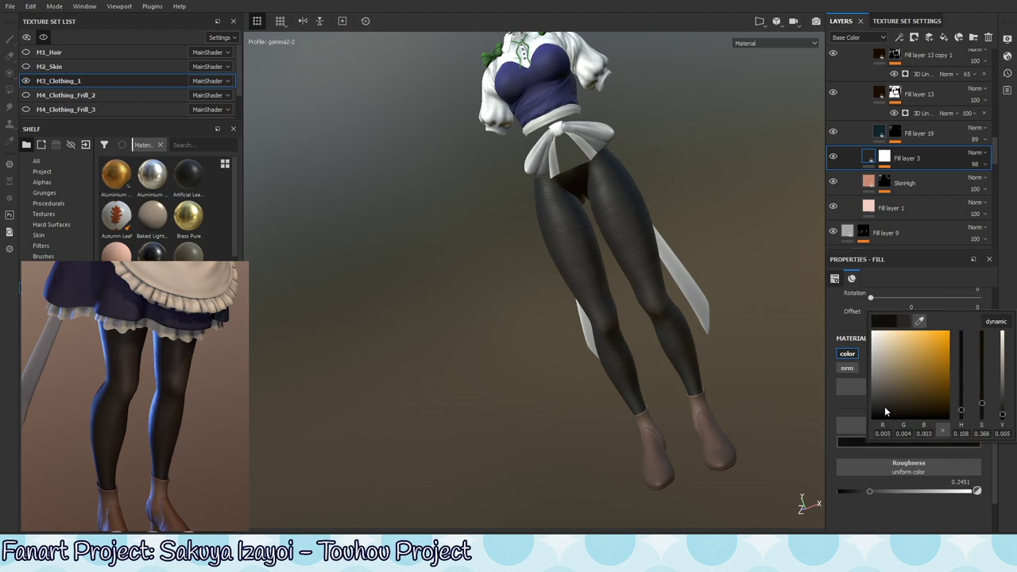
mouse_move(886, 412)
mouse_down()
mouse_move(886, 421)
mouse_move(882, 374)
mouse_up()
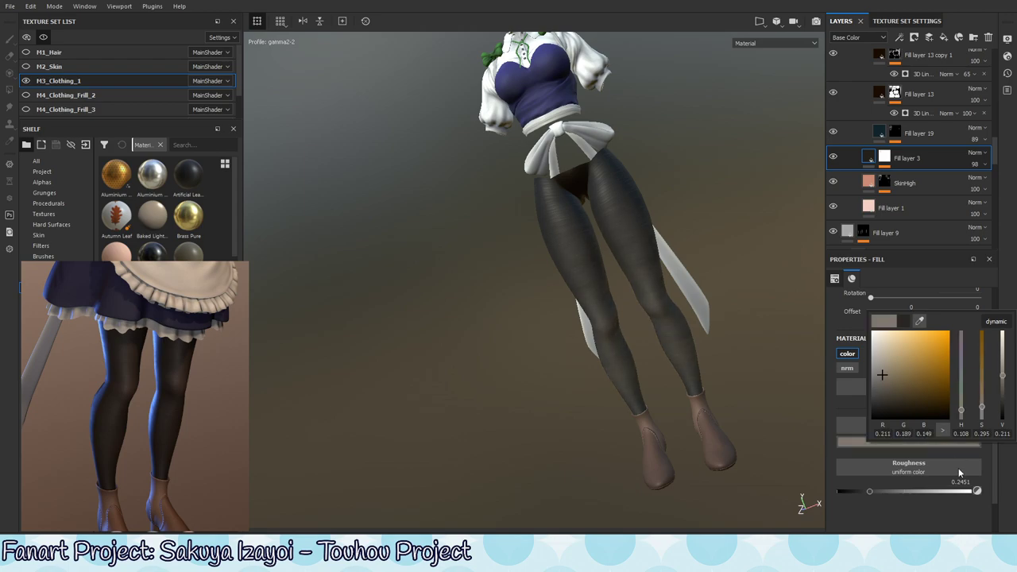
click(962, 449)
key(ctrl+z)
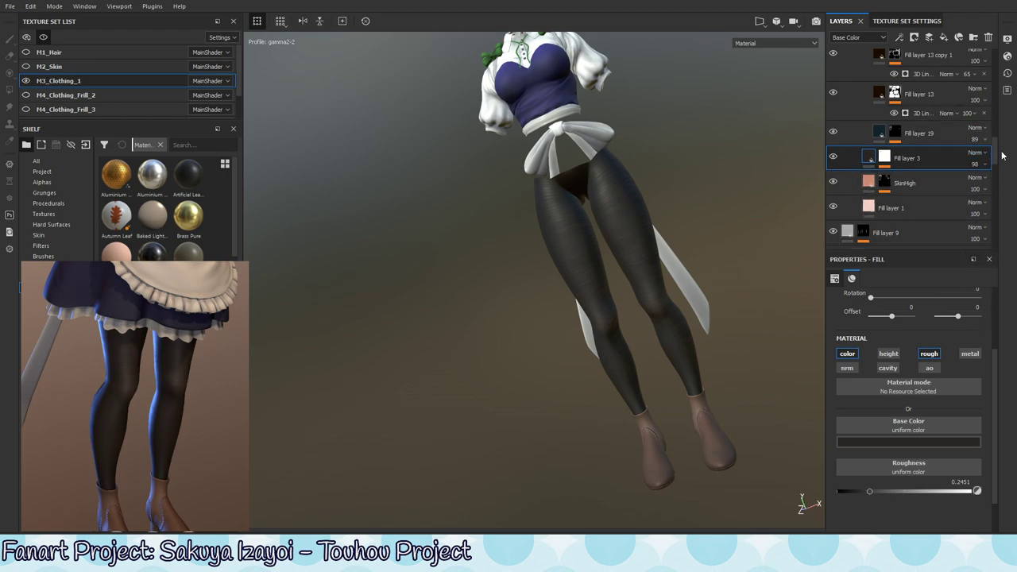
drag(995, 156, 998, 116)
Add a colour-only fill layer above noisedot with a pure black base colour.
click(950, 151)
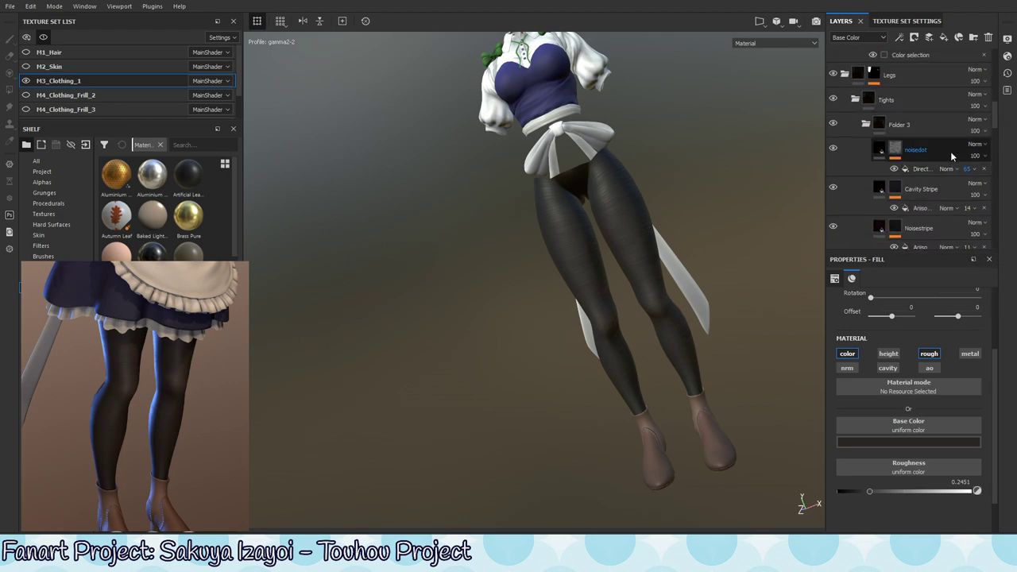
click(945, 39)
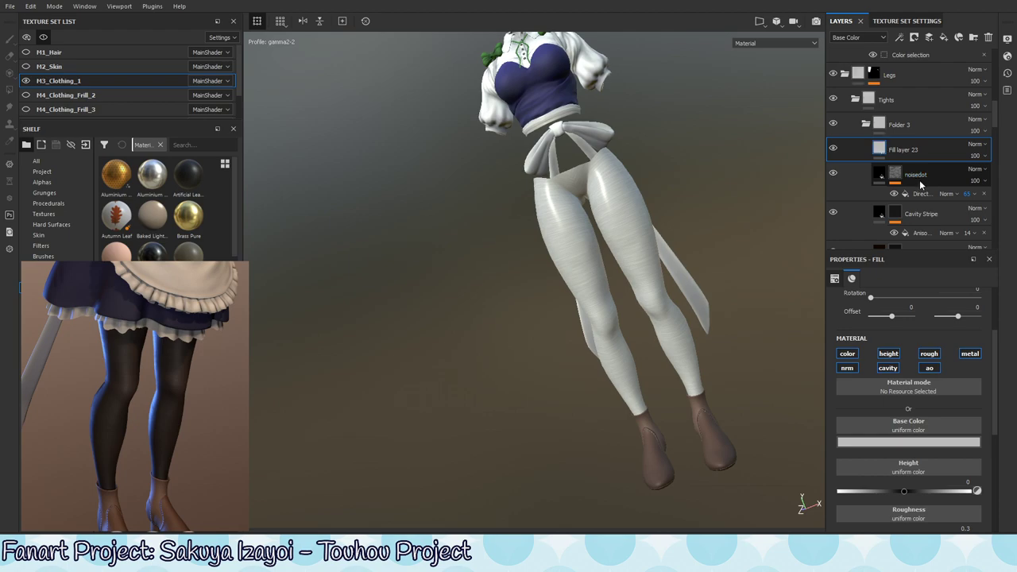
click(847, 368)
click(888, 368)
click(888, 354)
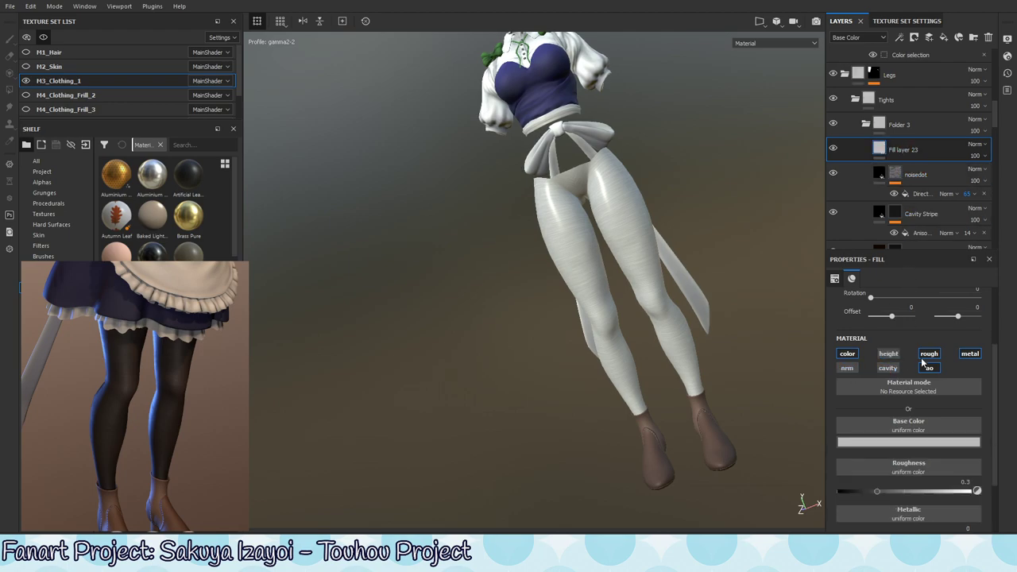
click(929, 353)
click(970, 353)
click(932, 370)
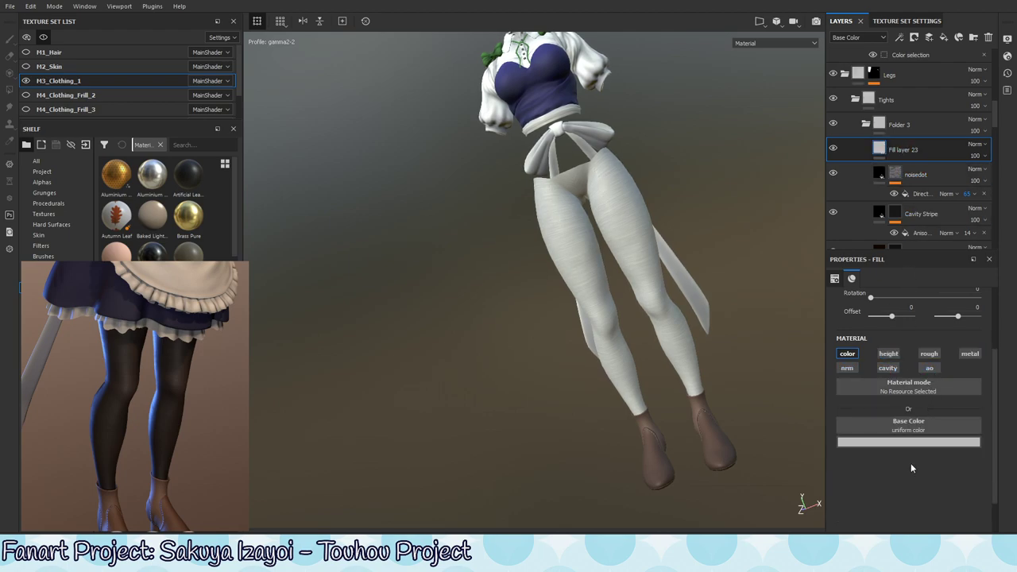
click(914, 442)
drag(921, 399, 869, 429)
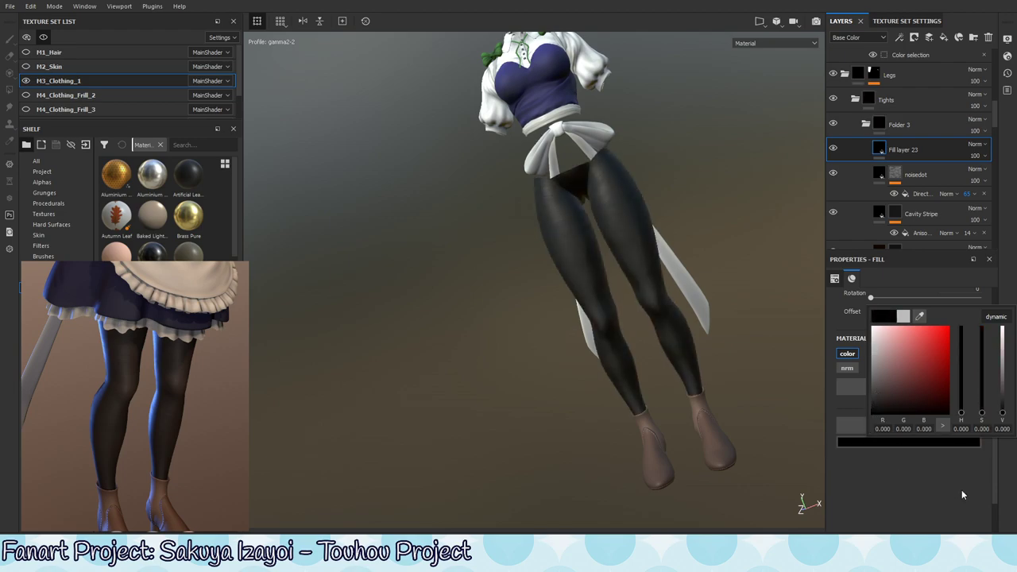
Try lower opacity and Multiply blending on the black fill, then return it to Normal.
click(980, 156)
drag(1009, 175, 973, 180)
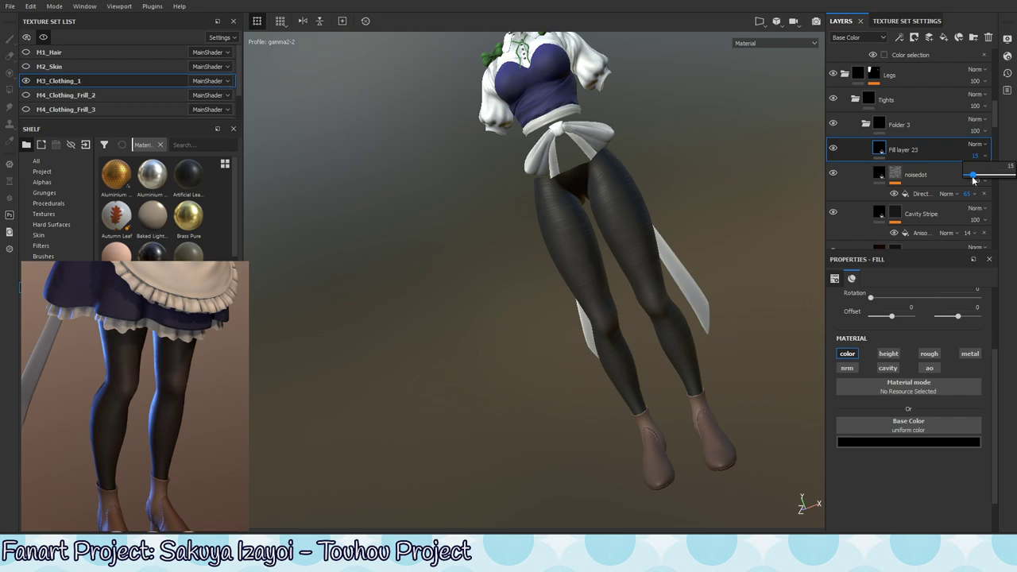
click(975, 144)
click(977, 177)
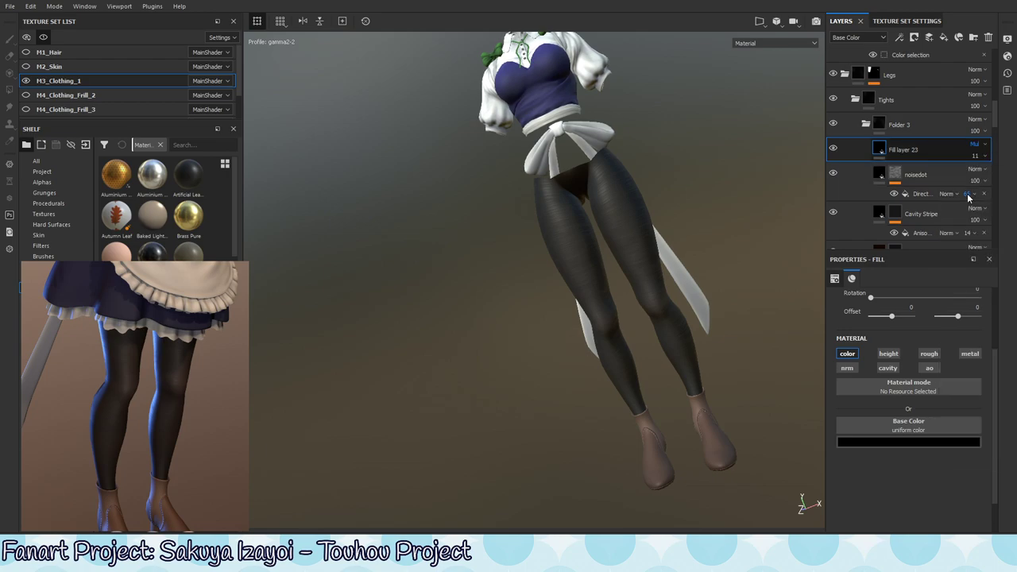
click(976, 157)
drag(979, 175, 971, 176)
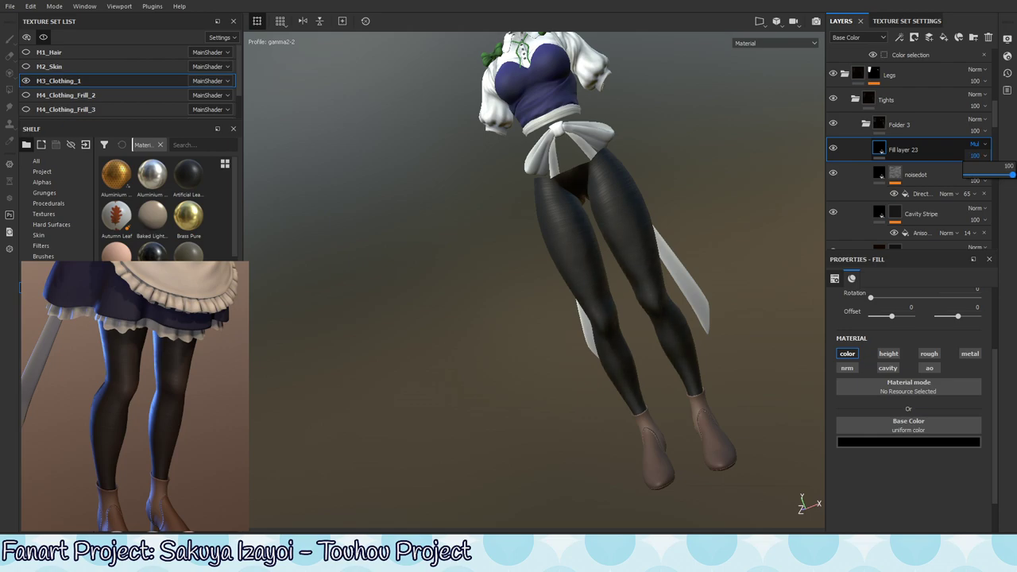
click(976, 144)
click(969, 156)
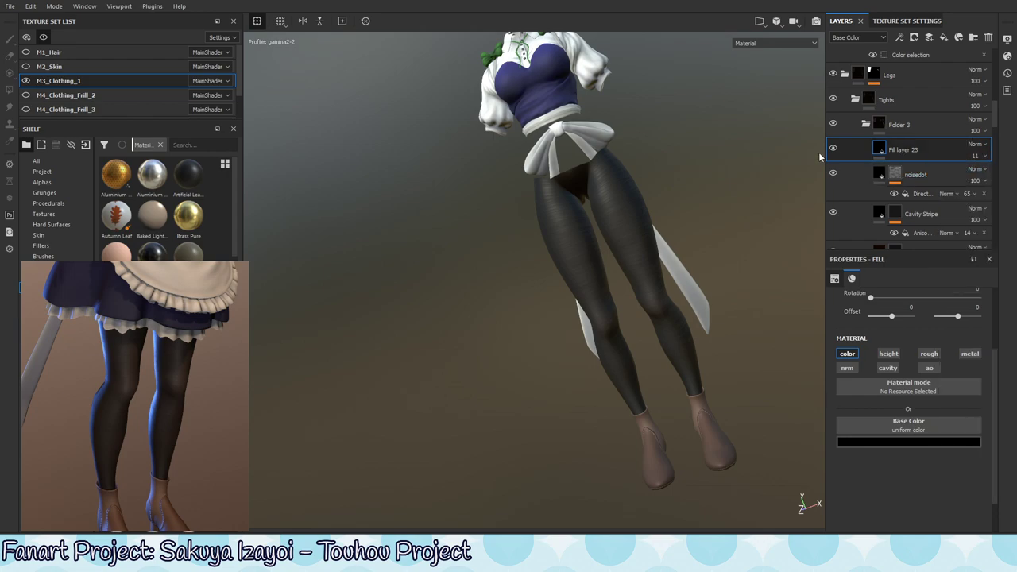
Compare the tights with Folder 3 toggled and settle the black fill at 27 opacity.
click(833, 125)
click(834, 125)
click(834, 125)
click(833, 125)
click(976, 156)
drag(974, 175, 971, 178)
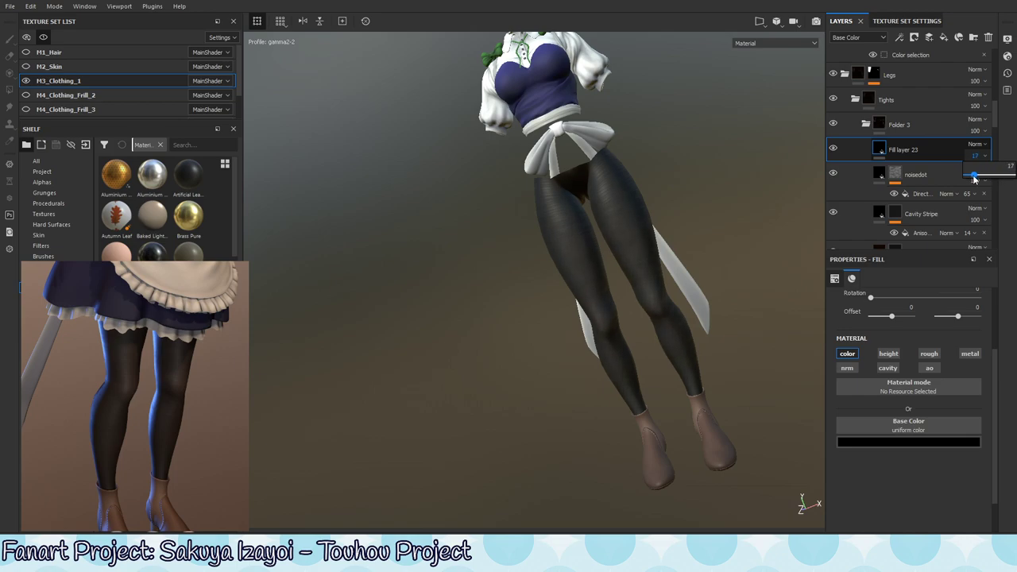
mouse_move(971, 178)
mouse_down()
mouse_move(989, 177)
mouse_move(980, 179)
mouse_up()
alt+shift+drag(556, 334, 687, 314)
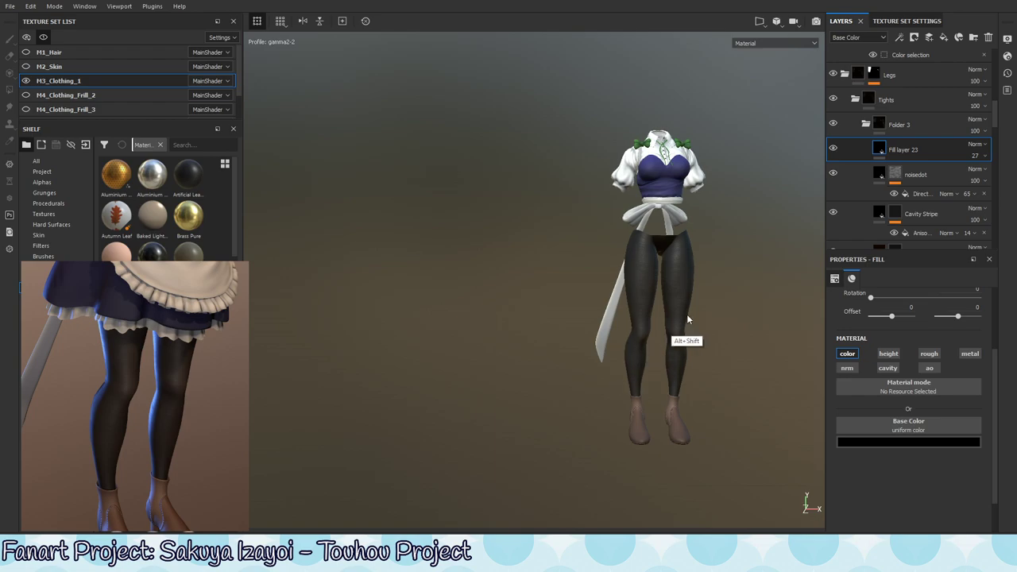
Lower noisedot's Directional effect opacity to 30.
scroll(688, 318, up, 3)
scroll(673, 340, up, 3)
scroll(672, 341, up, 2)
mouse_move(772, 318)
alt+mouse_down()
mouse_move(692, 326)
mouse_move(719, 346)
alt+mouse_up()
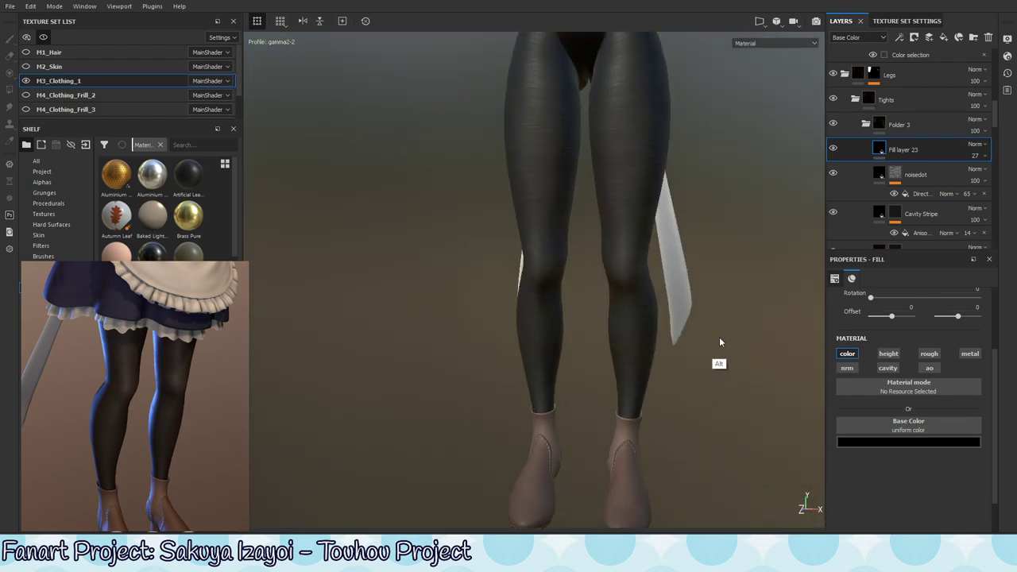
click(965, 194)
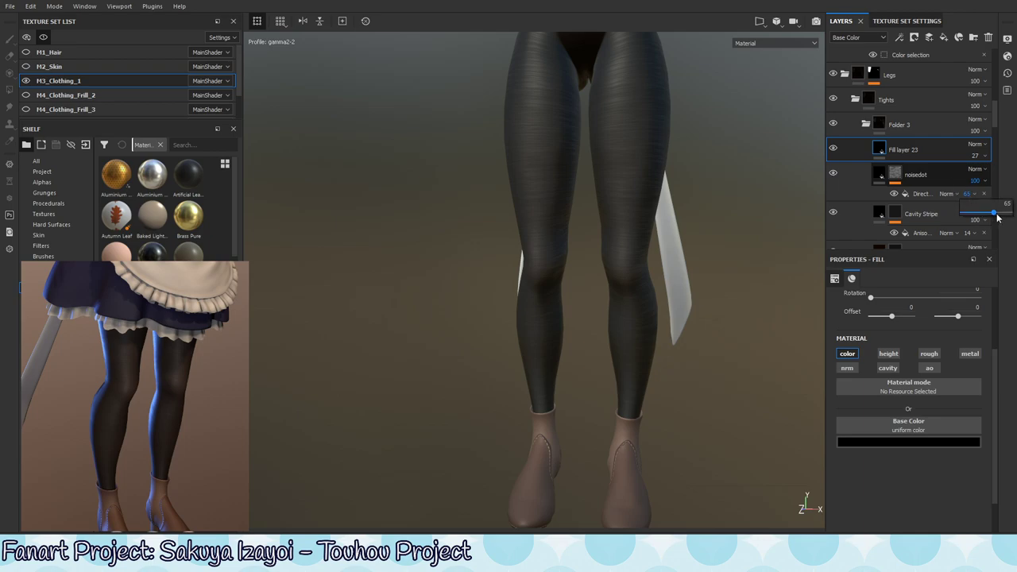
mouse_move(998, 216)
mouse_down()
mouse_move(965, 215)
mouse_move(974, 213)
mouse_up()
Set Cavity Stripe's anisotropic effect to 10 opacity and inspect the tights from below.
click(967, 234)
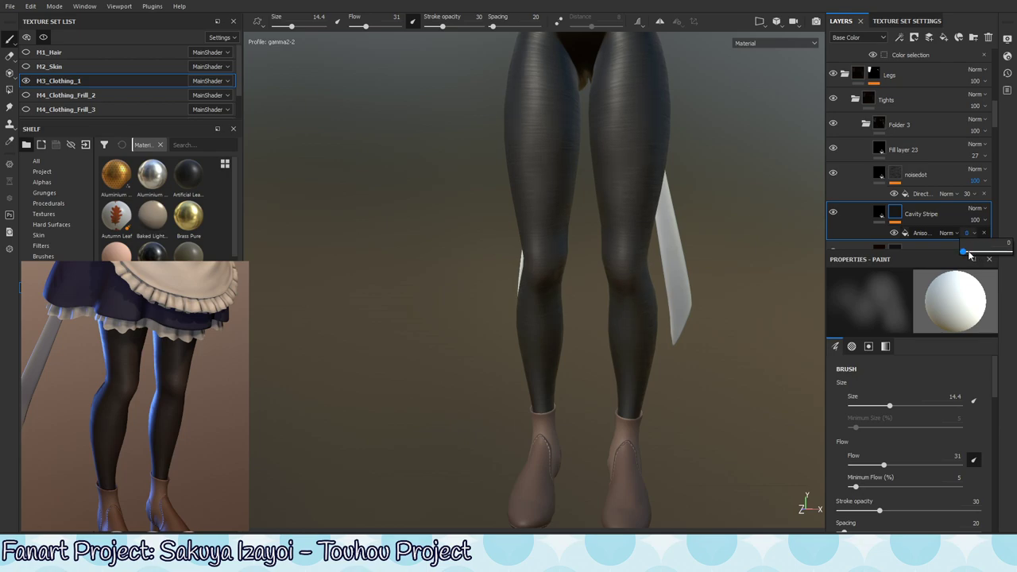
drag(990, 258, 969, 256)
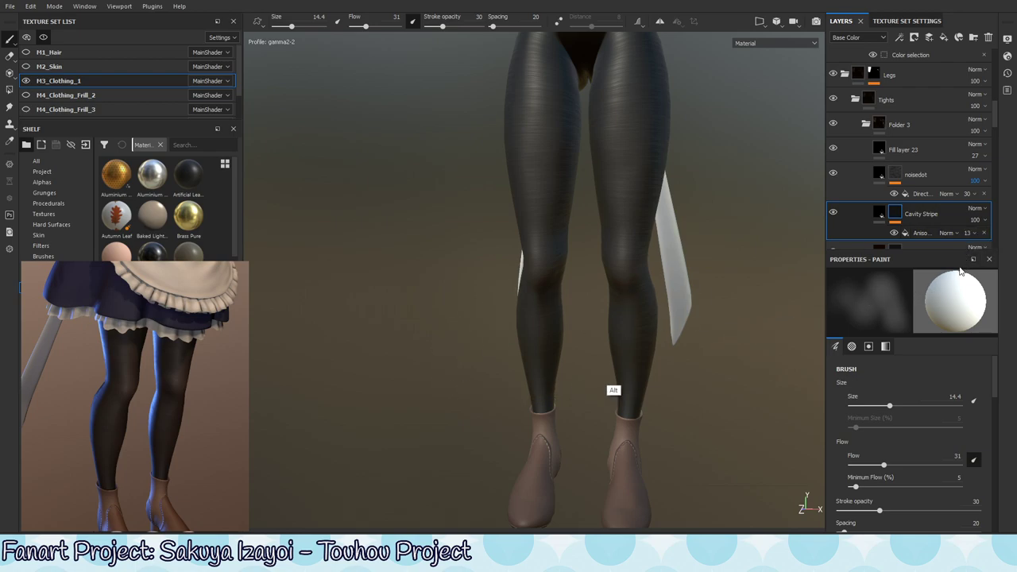
scroll(578, 417, down, 2)
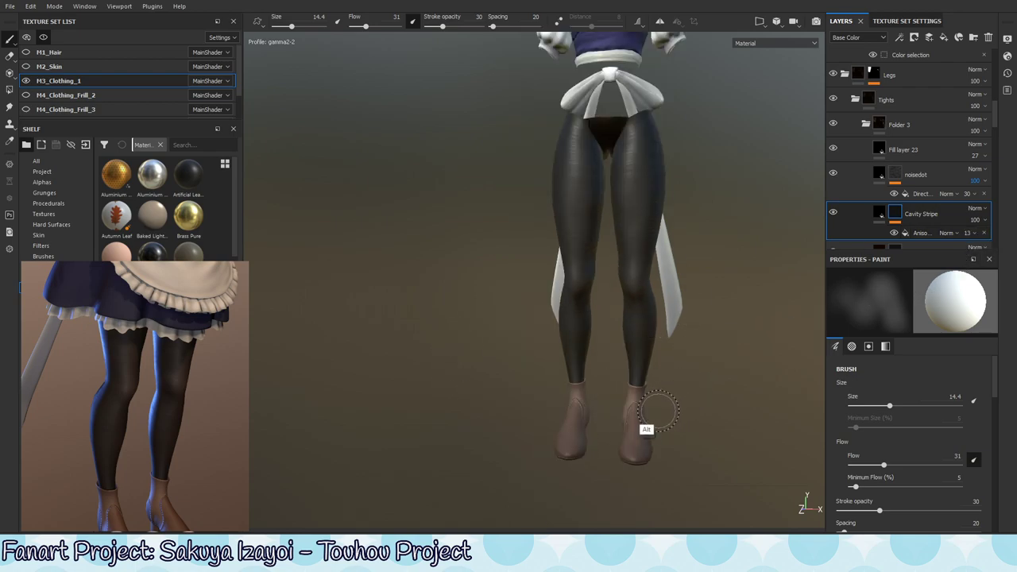
mouse_move(647, 420)
alt+mouse_down()
mouse_move(634, 384)
mouse_move(679, 386)
mouse_move(624, 381)
alt+mouse_up()
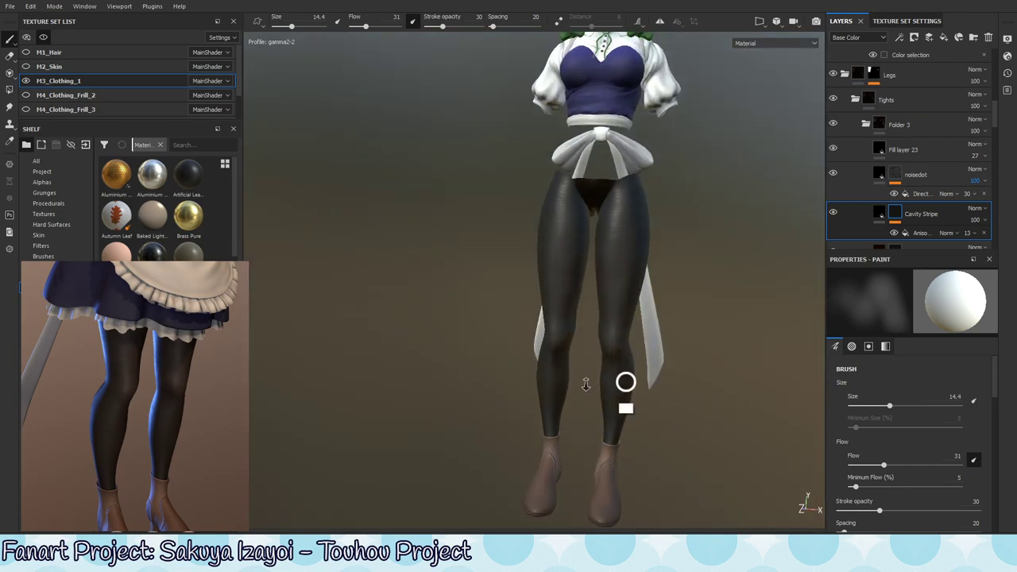
scroll(580, 456, down, 2)
mouse_move(580, 456)
alt+mouse_down()
mouse_move(623, 439)
mouse_move(609, 464)
mouse_move(635, 390)
mouse_move(645, 415)
mouse_move(782, 406)
alt+mouse_up()
Drop the anisotropic effect to 0 opacity and show its fill settings.
scroll(652, 380, up, 3)
scroll(667, 351, up, 3)
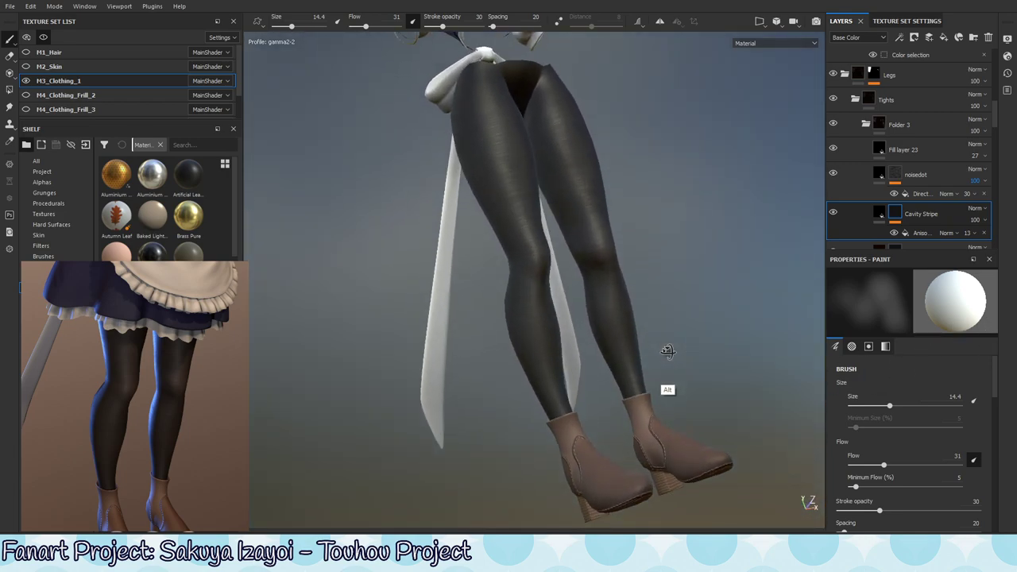
scroll(668, 352, up, 1)
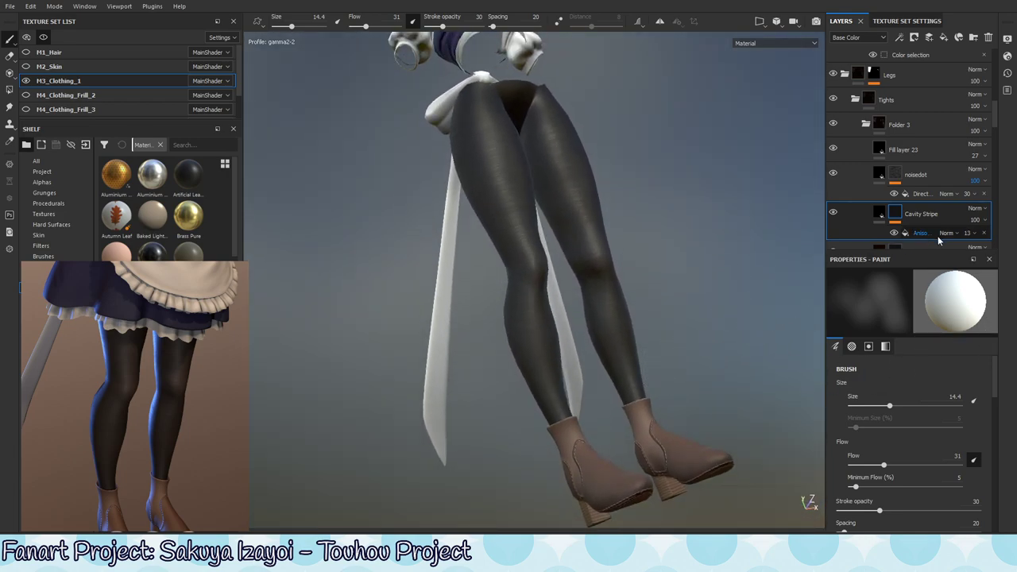
click(974, 234)
drag(972, 252, 965, 261)
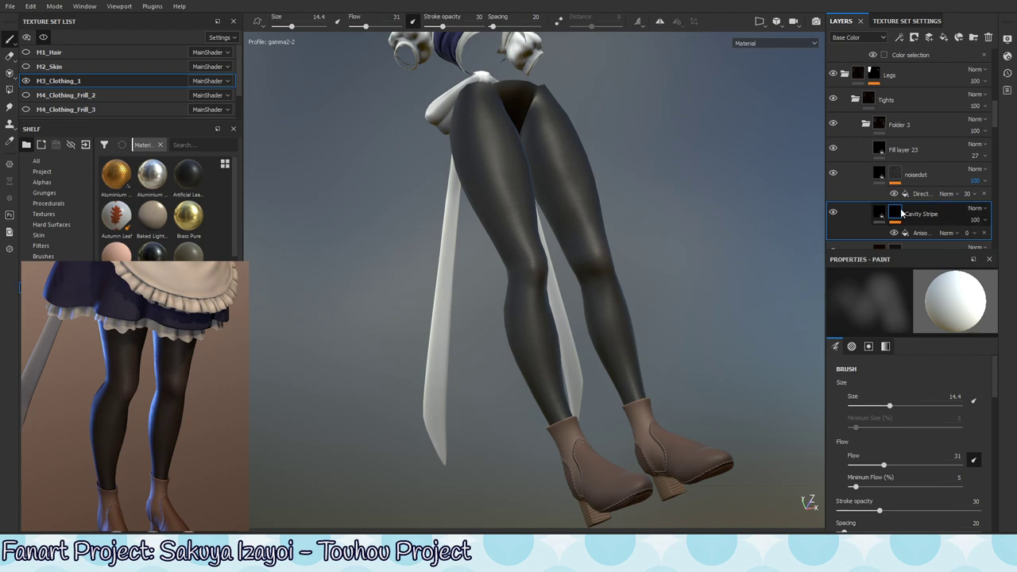
click(926, 233)
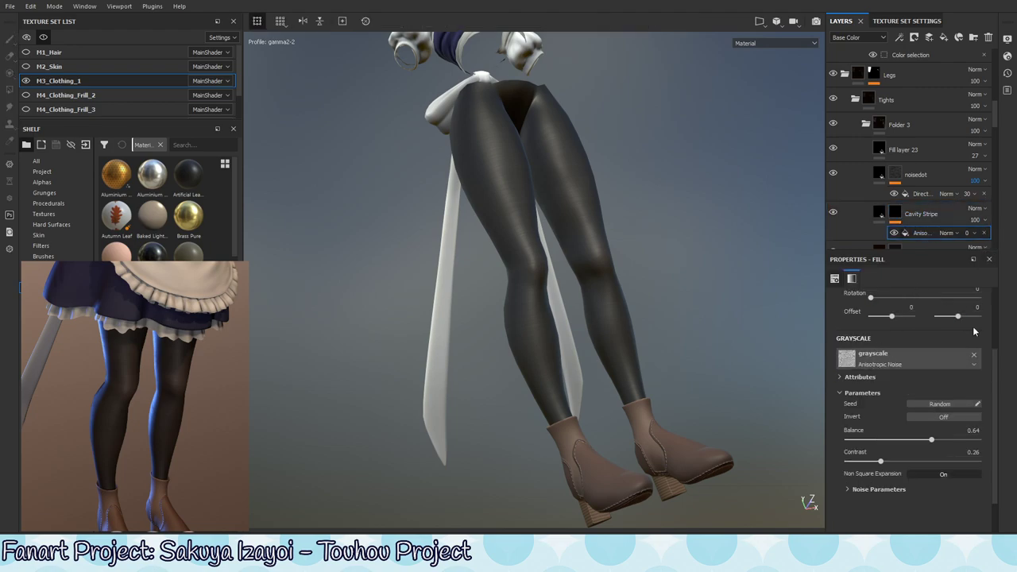
Set the anisotropic noise UV Scale to about 10.08 and check the legs up close.
scroll(997, 333, up, 3)
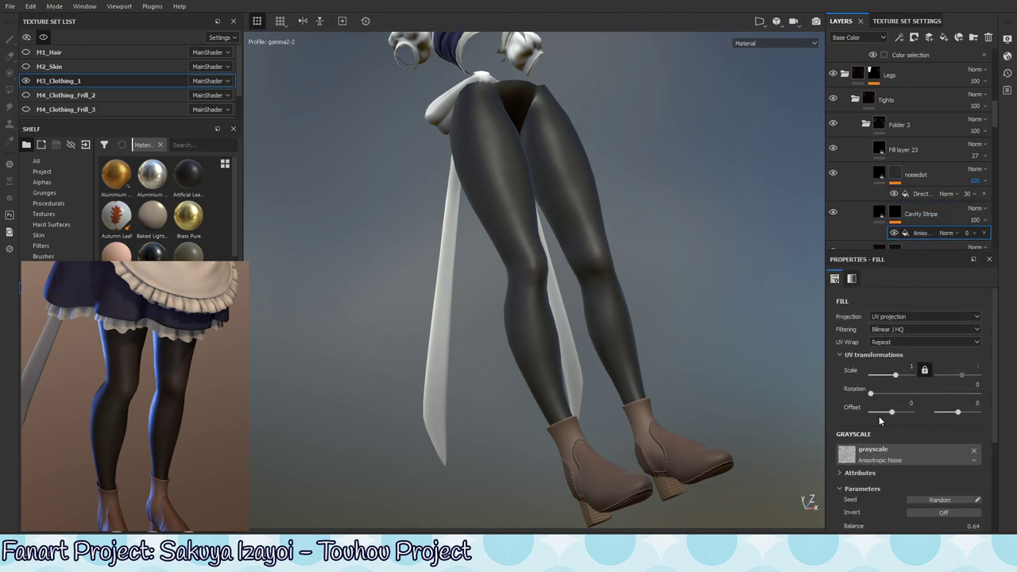
drag(896, 375, 910, 375)
click(905, 375)
click(905, 375)
alt+right_drag(699, 330, 680, 346)
mouse_move(680, 351)
alt+mouse_down()
mouse_move(681, 390)
mouse_move(697, 370)
alt+mouse_up()
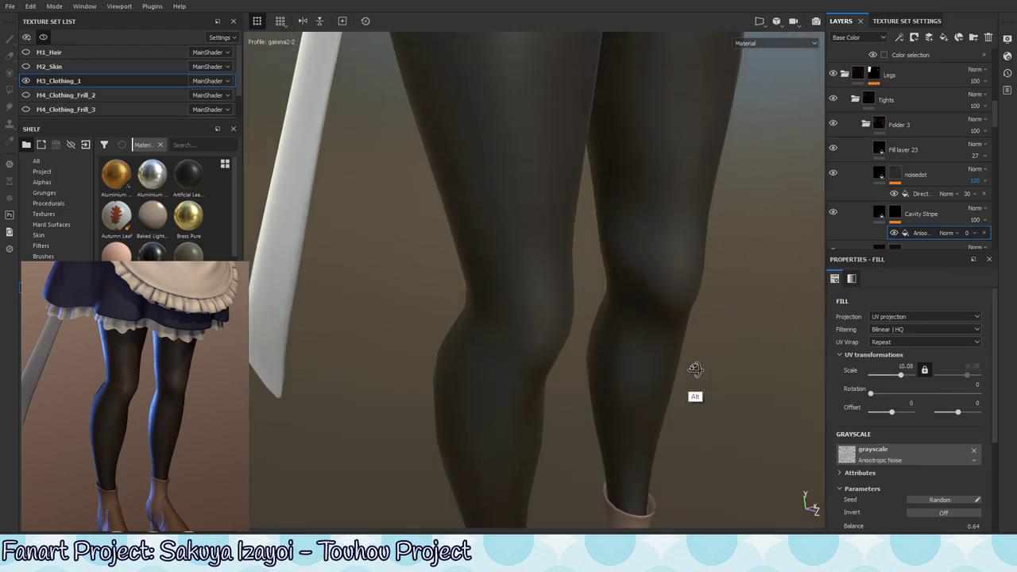
Open noisedot's Directional Noise fill settings and try a UV scale around 19.
click(916, 175)
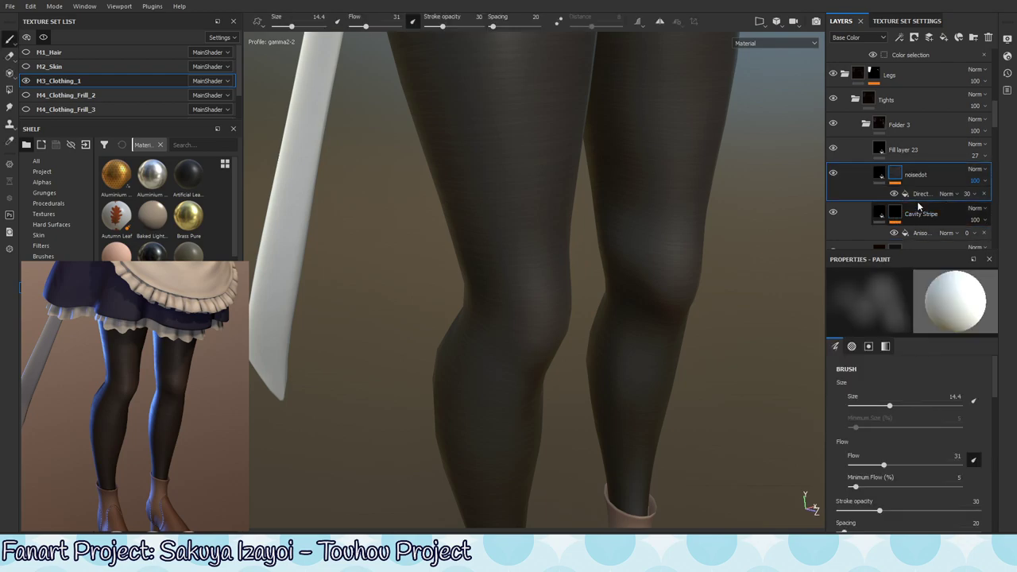
click(921, 193)
click(897, 375)
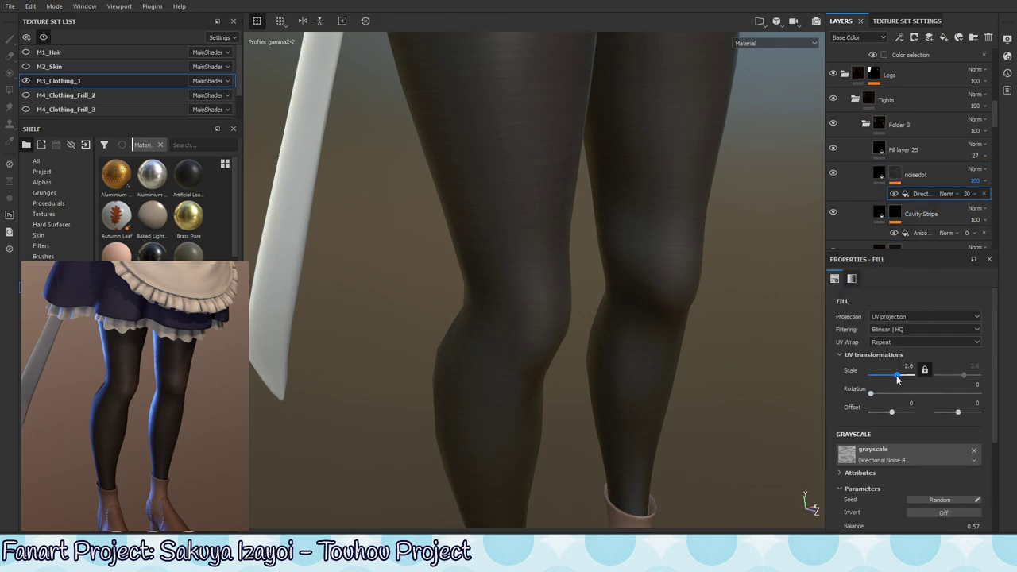
click(897, 375)
drag(909, 375, 882, 385)
drag(896, 376, 900, 375)
mouse_move(561, 354)
alt+mouse_down()
mouse_move(584, 365)
mouse_move(652, 358)
alt+mouse_up()
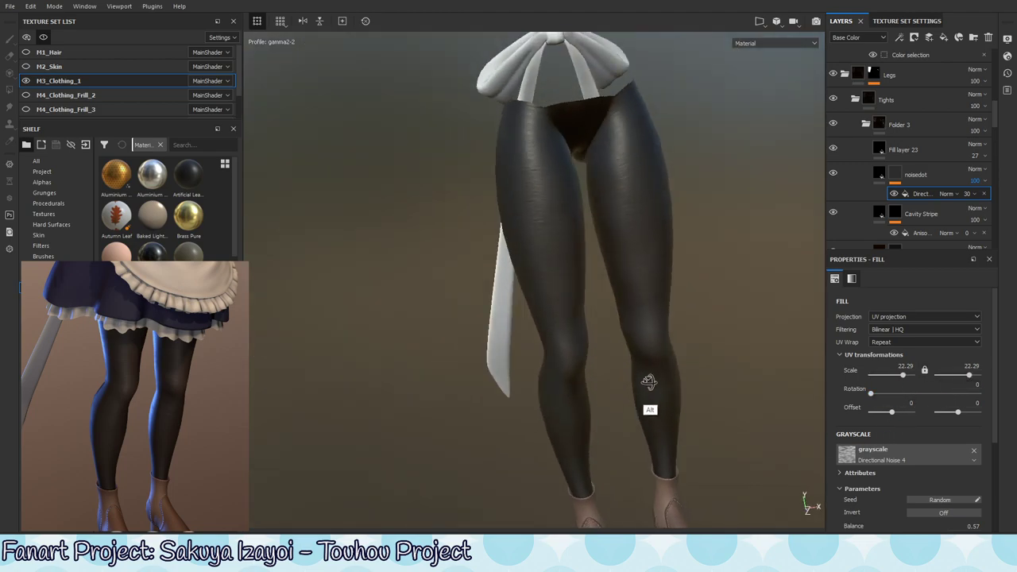
alt+right_drag(651, 359, 775, 412)
alt+drag(774, 412, 662, 439)
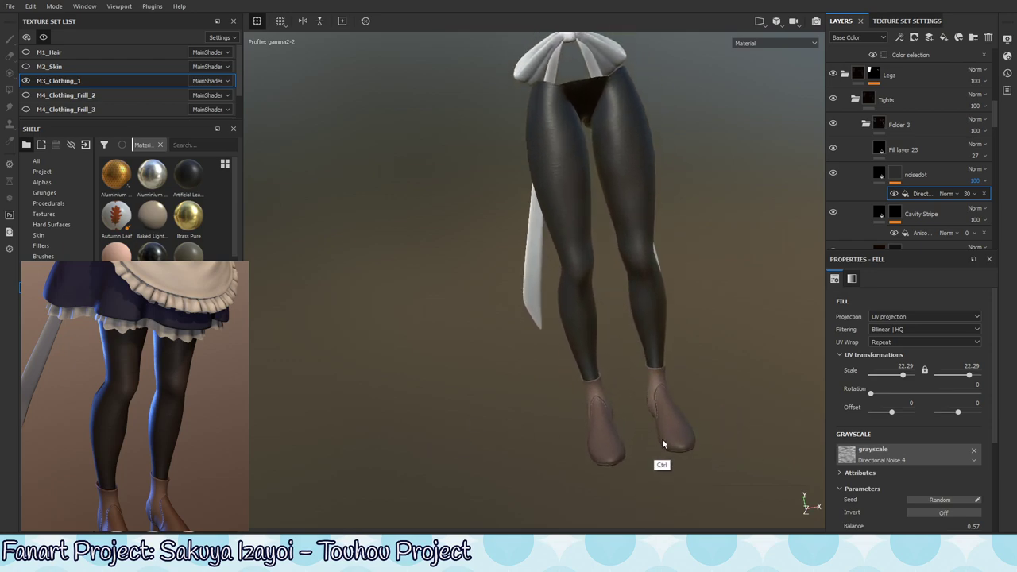
alt+right_drag(618, 307, 645, 441)
Undo the scale changes and push the directional noise UV scale down to -128.
key(ctrl+z)
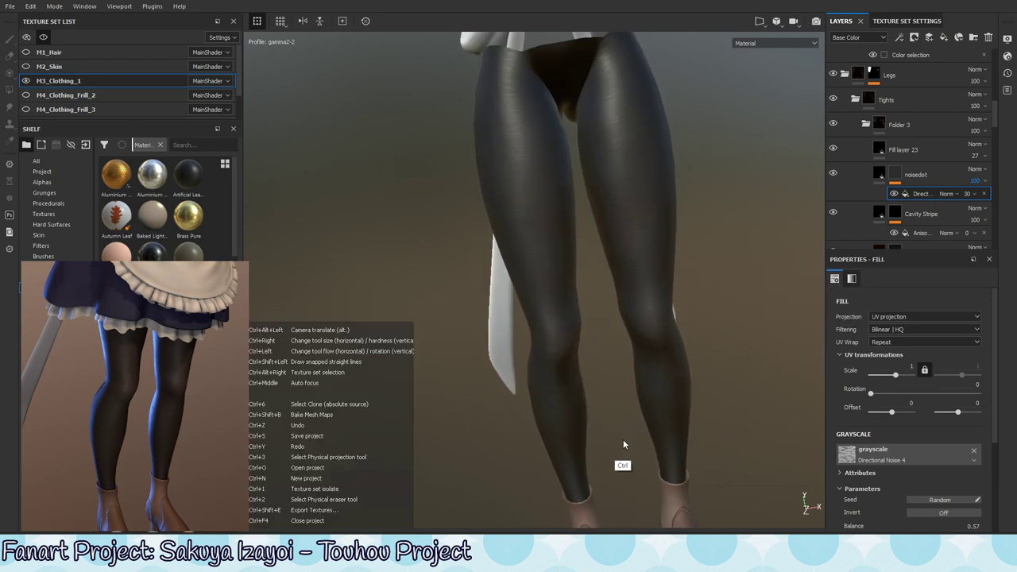
key(ctrl+z)
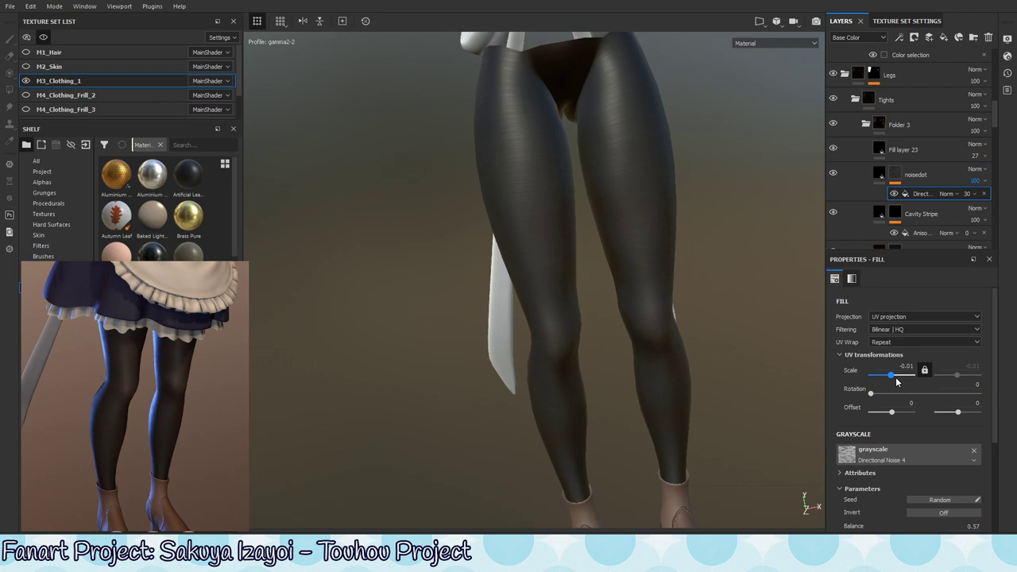
key(ctrl+z)
key(ctrl+z)
key(ctrl+z)
key(ctrl+z)
key(ctrl+z)
key(ctrl+z)
drag(878, 387, 881, 387)
mouse_move(874, 387)
mouse_down()
mouse_move(863, 387)
mouse_move(872, 387)
mouse_up()
mouse_move(615, 276)
alt+mouse_down()
mouse_move(646, 329)
mouse_move(601, 352)
mouse_move(631, 379)
mouse_move(475, 367)
alt+mouse_up()
alt+right_drag(475, 367, 715, 366)
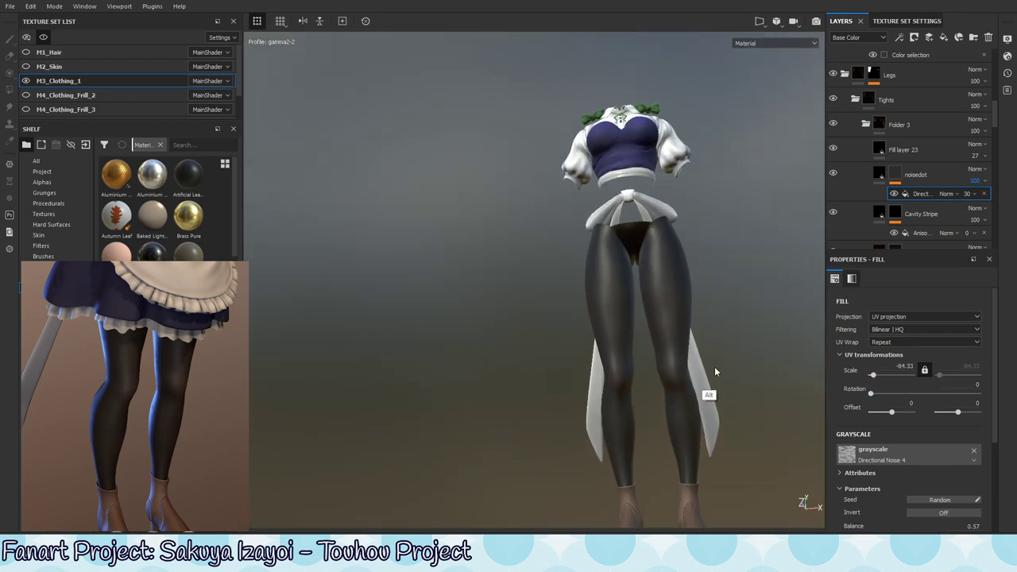
alt+drag(714, 366, 715, 382)
alt+right_drag(715, 381, 710, 401)
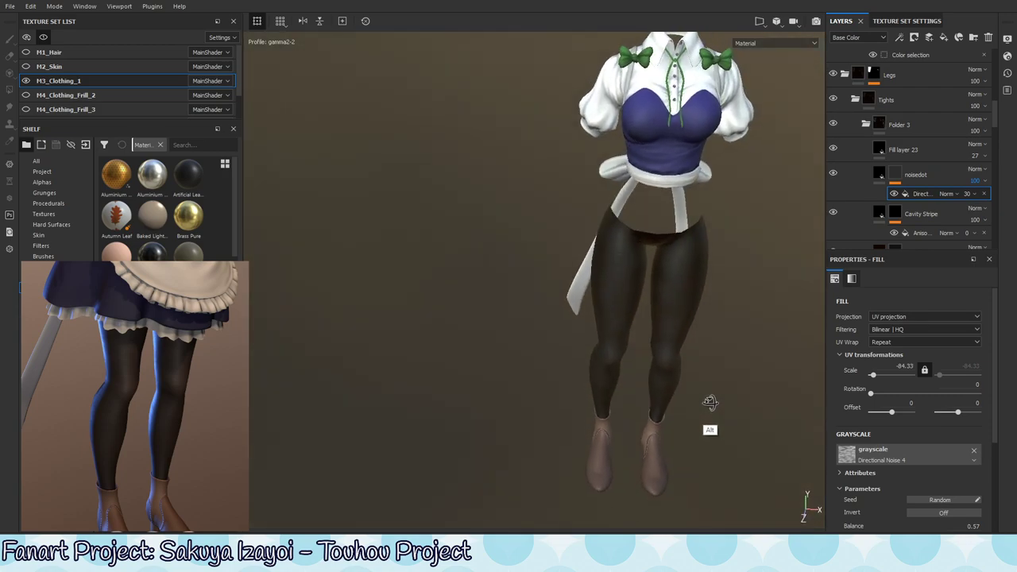
alt+drag(709, 401, 701, 358)
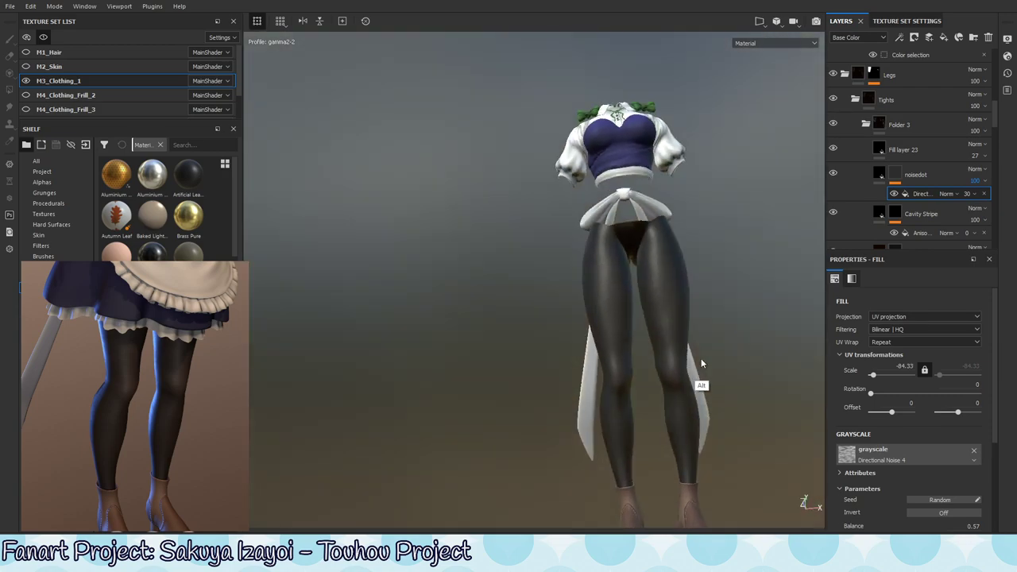
mouse_move(700, 358)
alt+right_down()
mouse_move(758, 377)
mouse_move(675, 357)
mouse_move(666, 344)
alt+right_up()
alt+drag(666, 344, 672, 363)
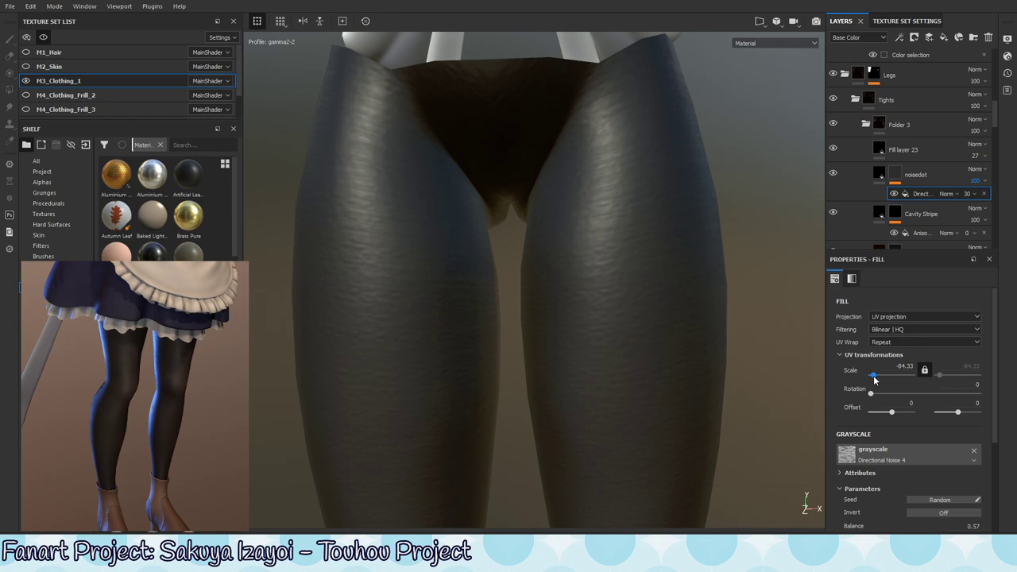
drag(874, 381, 874, 375)
Set directional noise Balance 0.68, Contrast 0.16 and Noise Parameters Scale 7.
drag(993, 362, 994, 422)
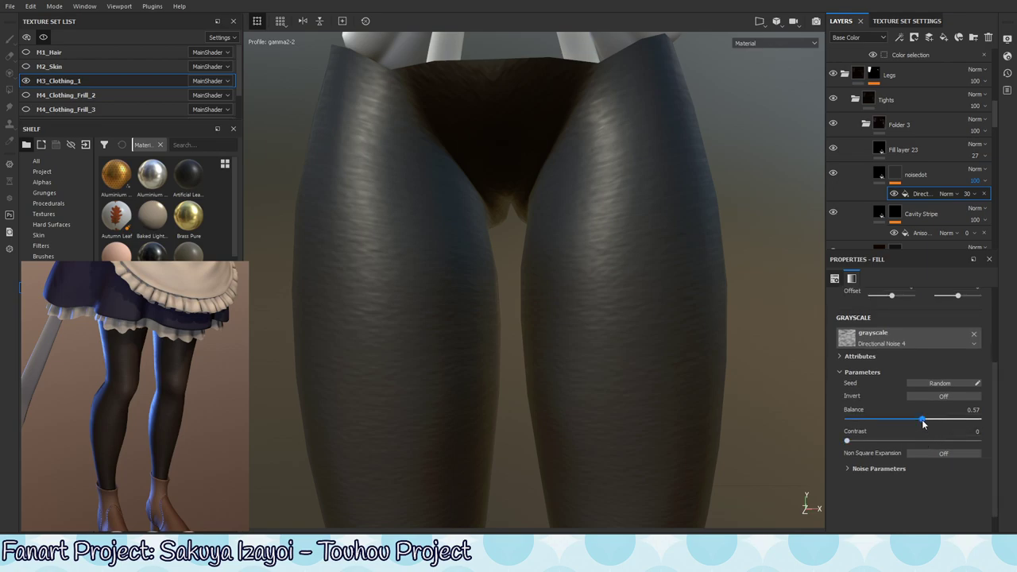
drag(922, 423, 925, 424)
drag(944, 422, 936, 419)
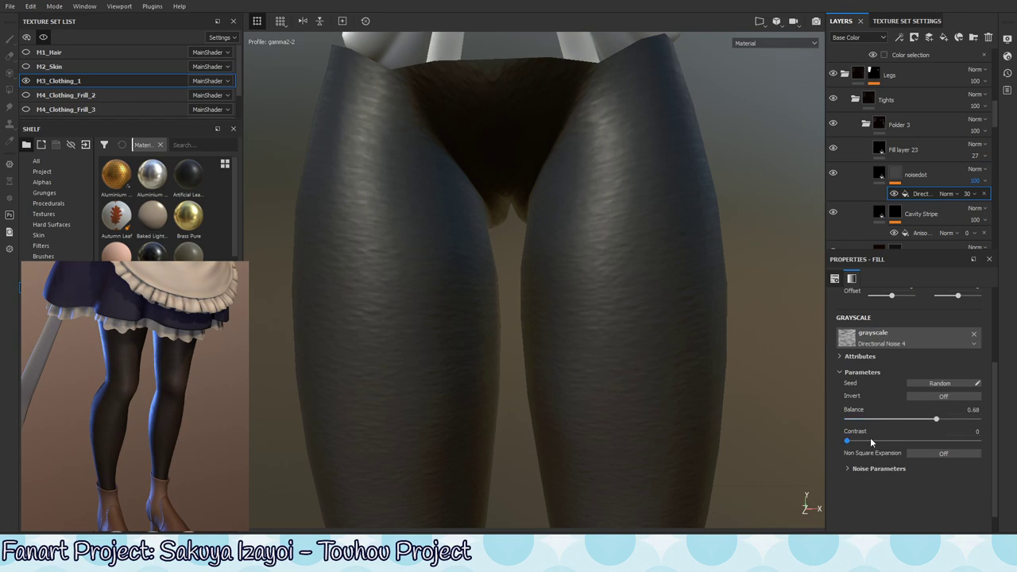
mouse_move(847, 441)
mouse_down()
mouse_move(886, 439)
mouse_move(873, 445)
mouse_up()
click(882, 469)
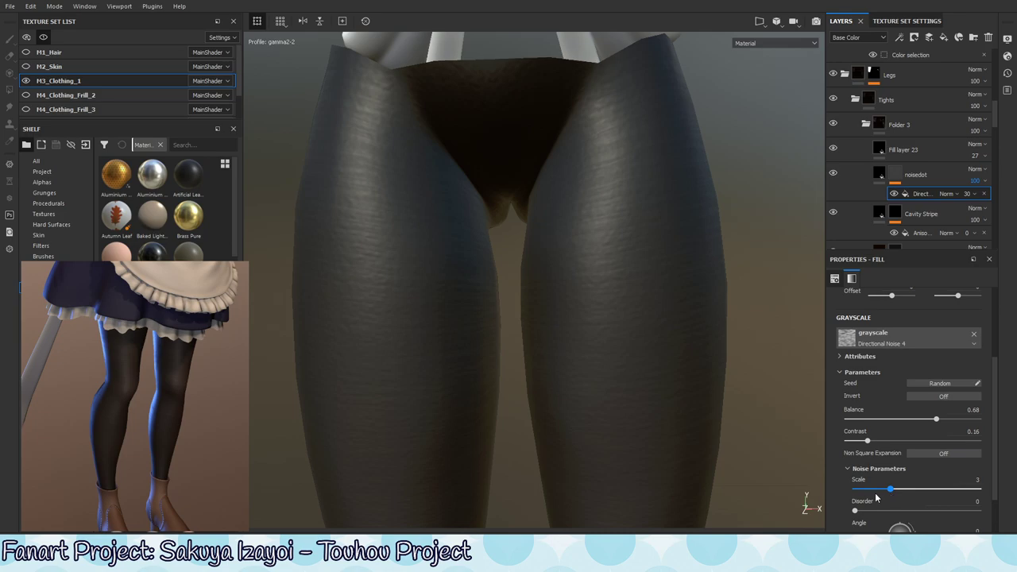
drag(877, 498, 961, 497)
Orbit and zoom around the tights to inspect the new noise from side and front.
scroll(991, 407, down, 2)
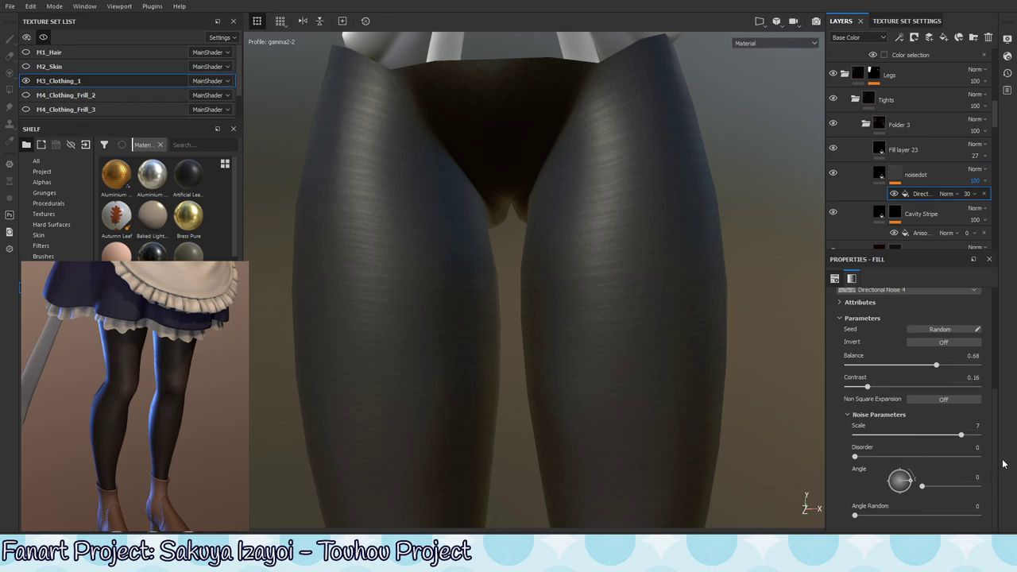
click(930, 401)
alt+middle_drag(465, 423, 537, 327)
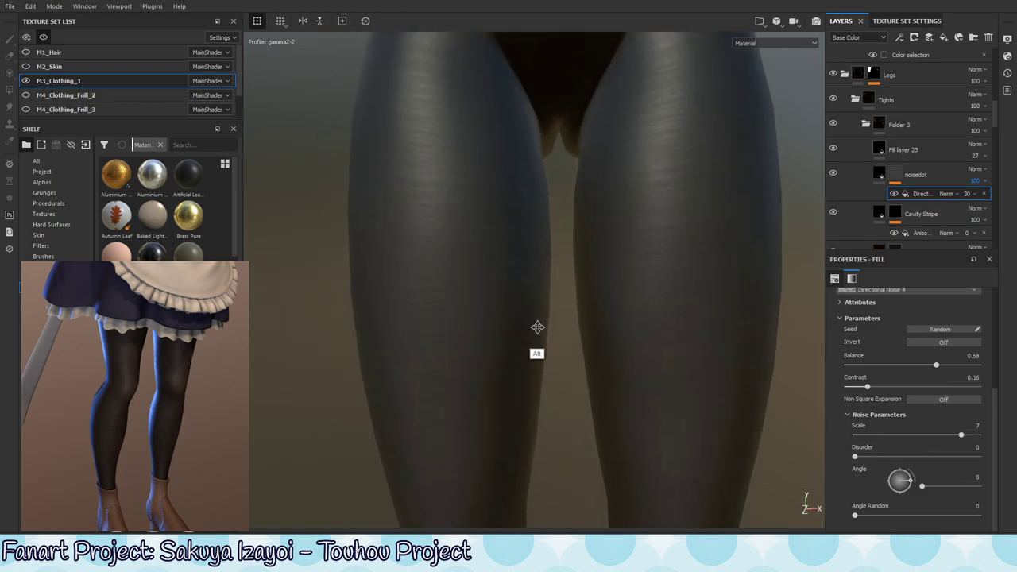
alt+right_drag(537, 328, 277, 313)
mouse_move(665, 368)
alt+mouse_down()
mouse_move(656, 411)
mouse_move(541, 299)
mouse_move(628, 455)
mouse_move(508, 339)
mouse_move(563, 395)
mouse_move(570, 337)
mouse_move(588, 408)
mouse_move(588, 352)
mouse_move(570, 341)
mouse_move(590, 358)
mouse_move(575, 373)
mouse_move(581, 358)
alt+mouse_up()
mouse_move(581, 359)
shift+right_down()
mouse_move(635, 358)
mouse_move(527, 384)
mouse_move(577, 400)
mouse_move(554, 408)
mouse_move(615, 427)
mouse_move(583, 434)
mouse_move(590, 425)
shift+right_up()
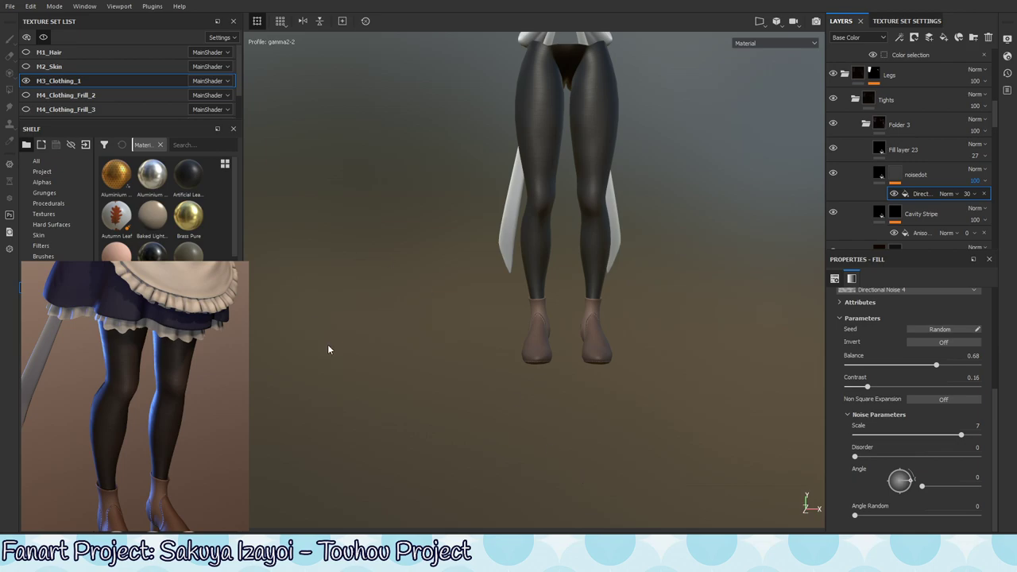
Export the checked texture sets as PNG with the Unreal Engine 4 (Cav) config.
click(11, 6)
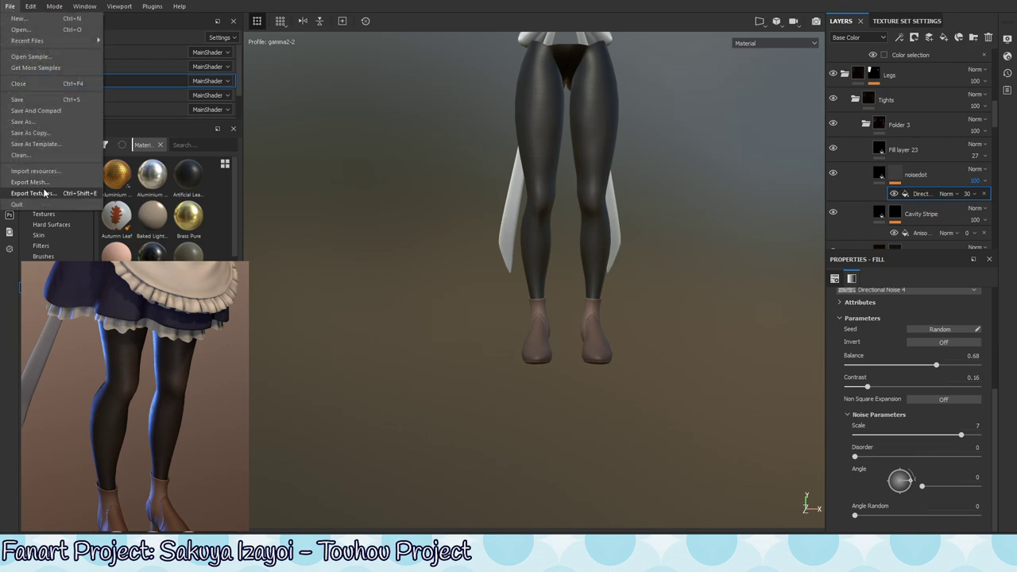
click(45, 196)
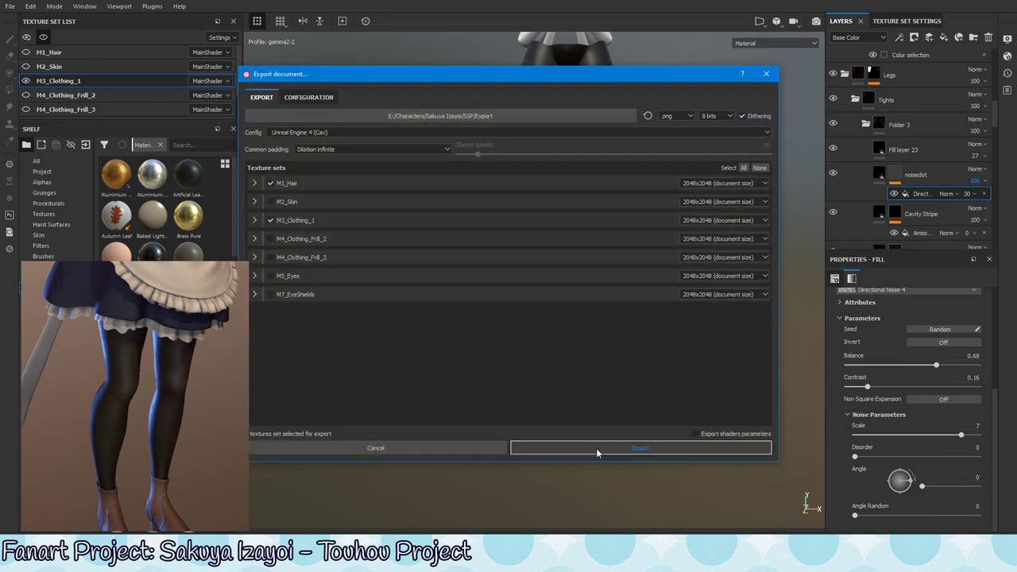
click(589, 449)
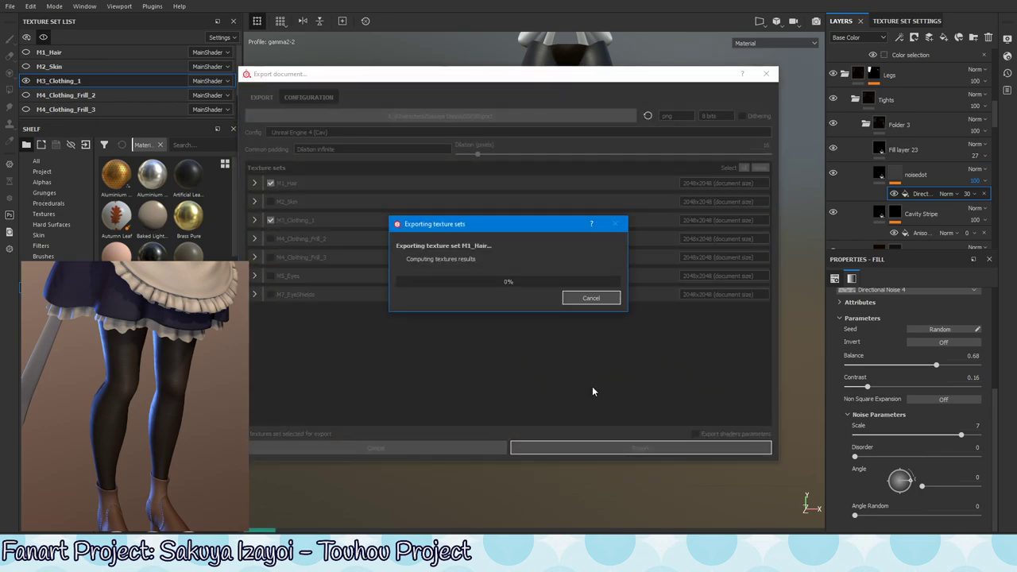
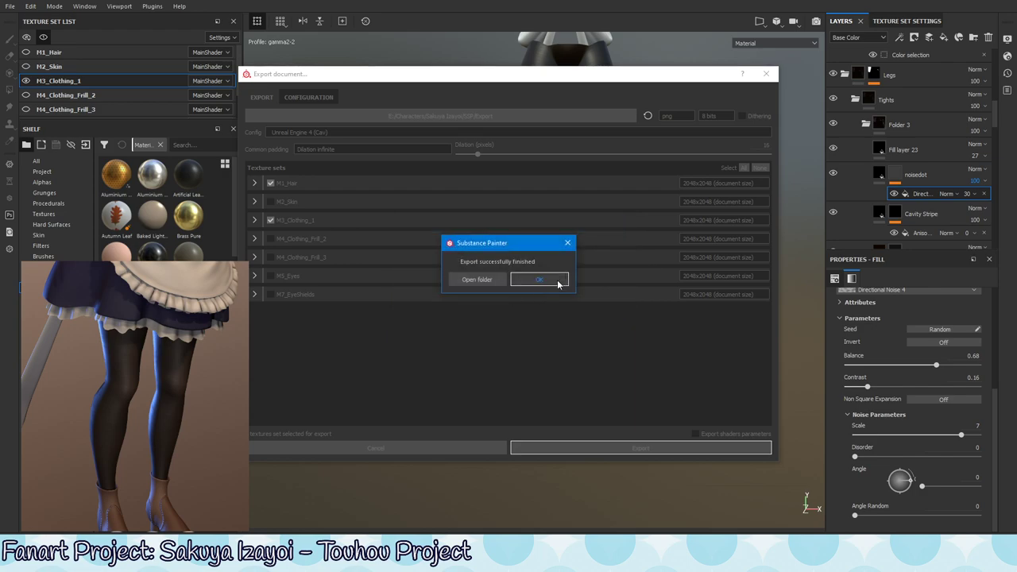
Dismiss the export-finished message and compare the materials of Fill layer 1 and Layer 1.
click(559, 282)
scroll(990, 164, down, 3)
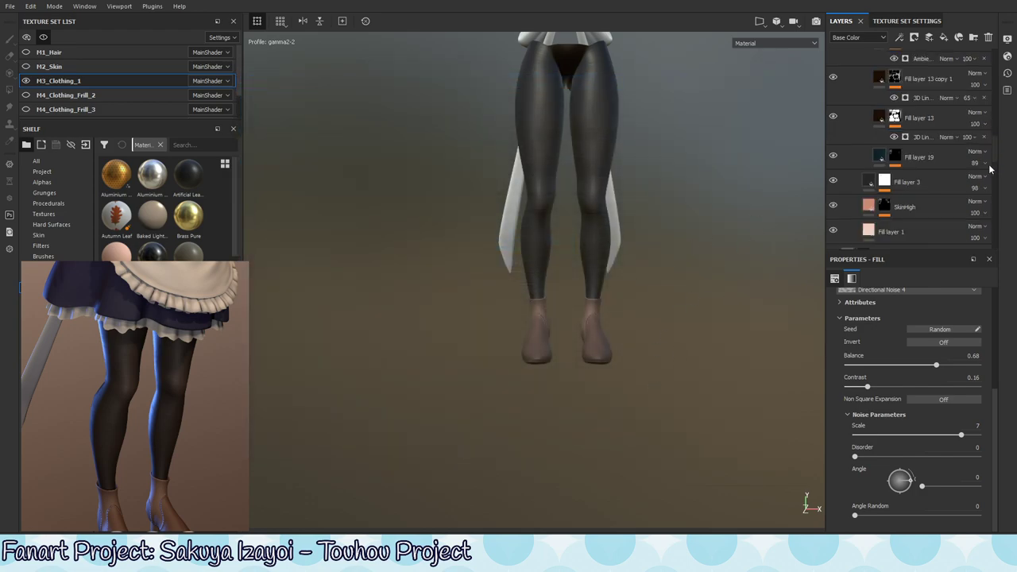
scroll(990, 164, down, 2)
scroll(998, 148, down, 2)
drag(997, 149, 998, 236)
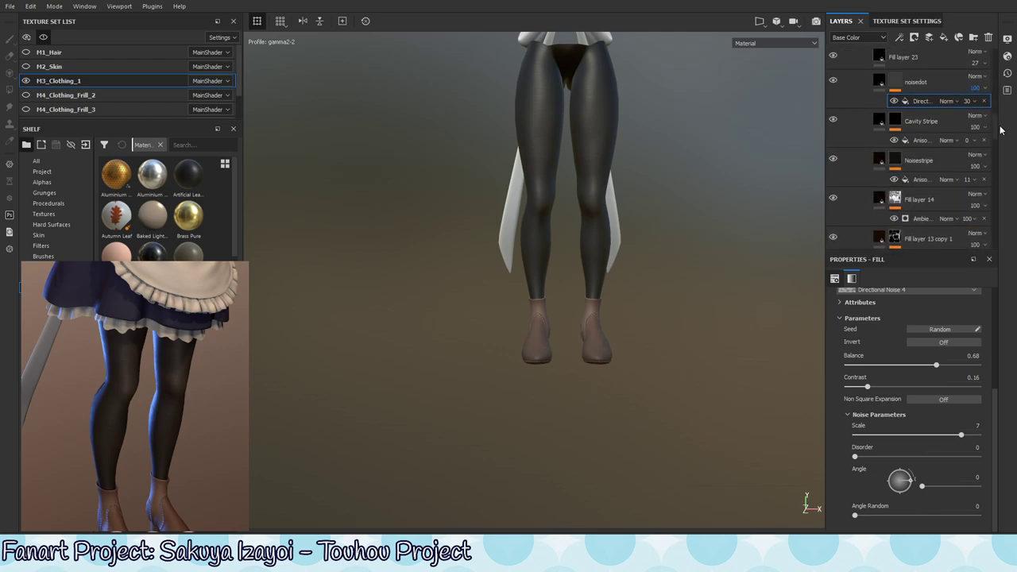
click(904, 213)
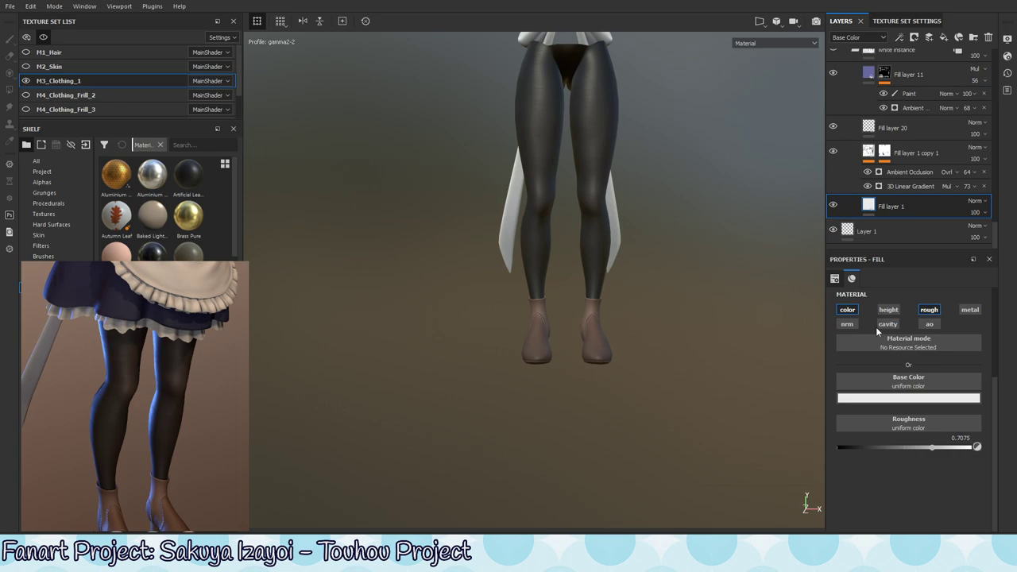
click(913, 230)
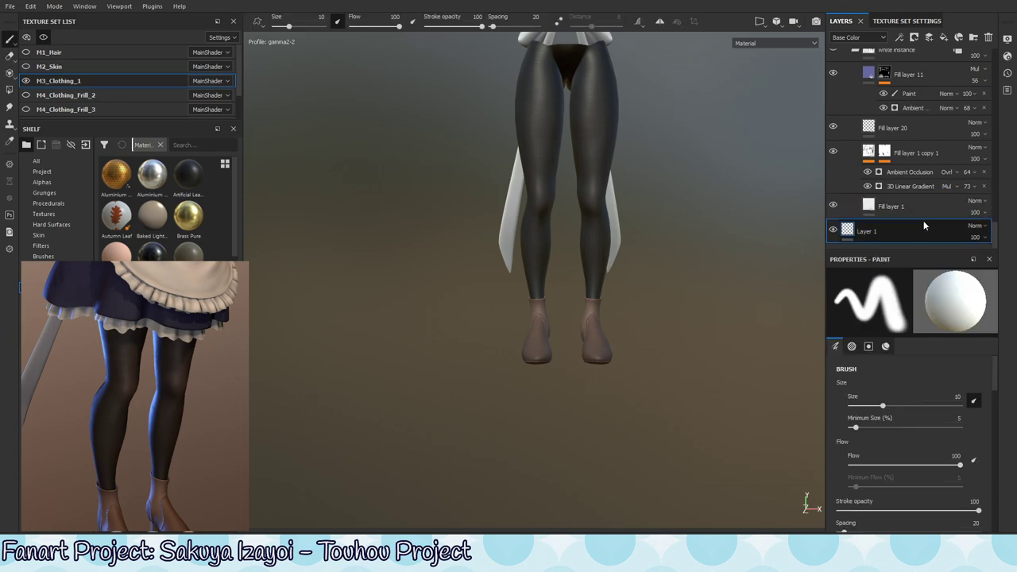
click(933, 206)
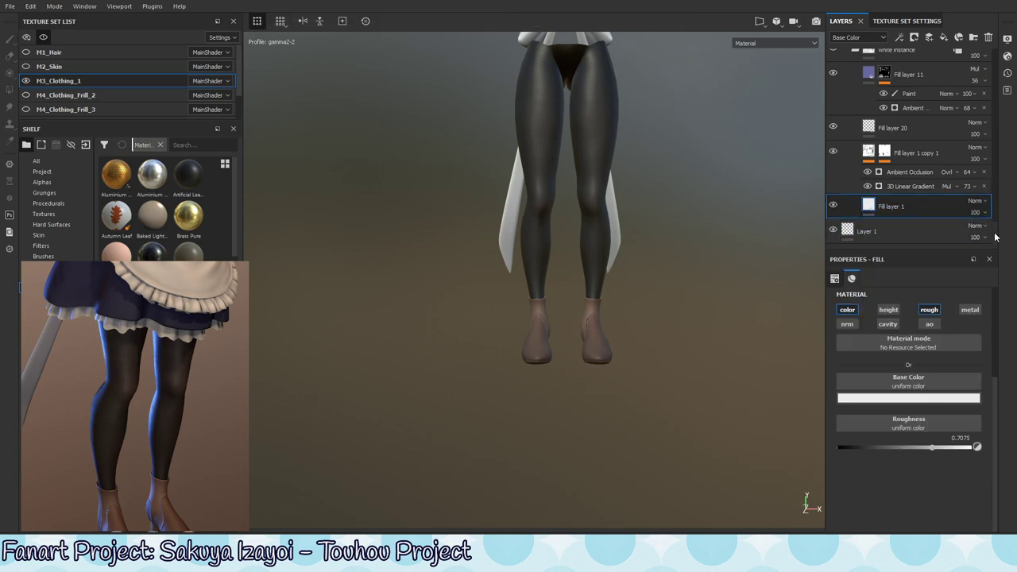
scroll(998, 214, up, 2)
scroll(996, 223, down, 2)
mouse_move(996, 236)
mouse_down()
mouse_move(999, 187)
mouse_move(999, 238)
mouse_up()
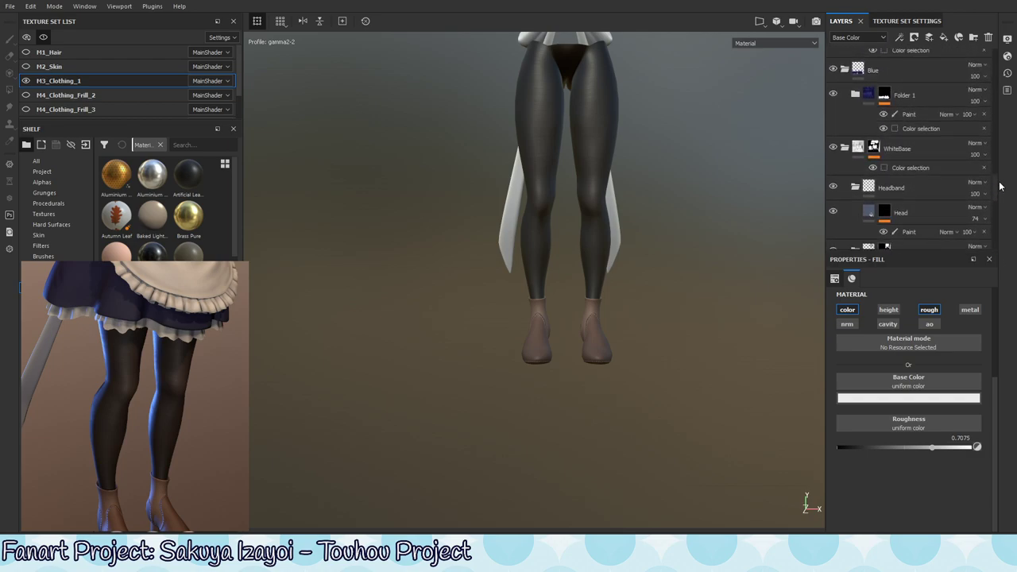
Add a new fill layer above Layer 1 and name it Base.
click(911, 231)
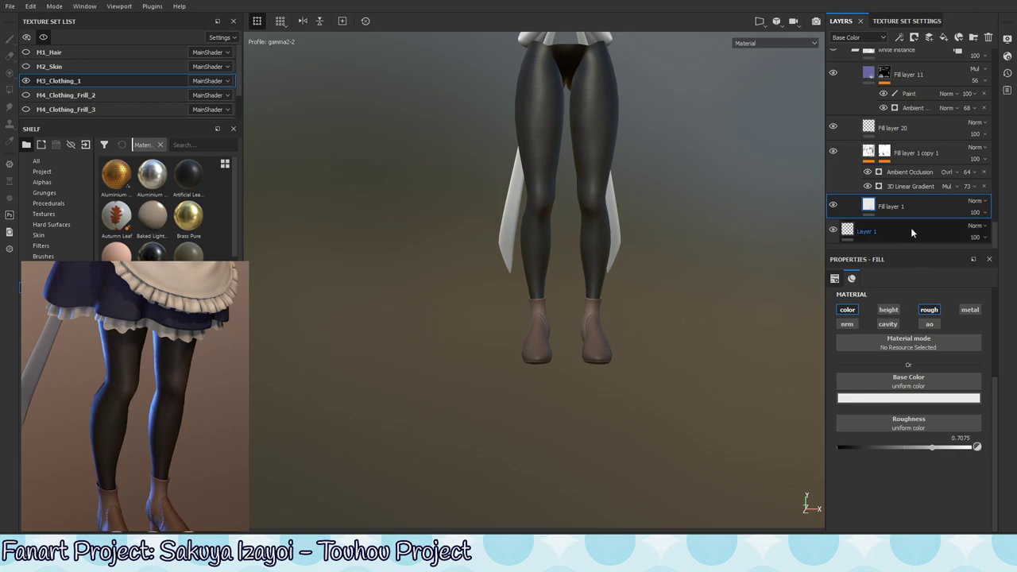
click(943, 37)
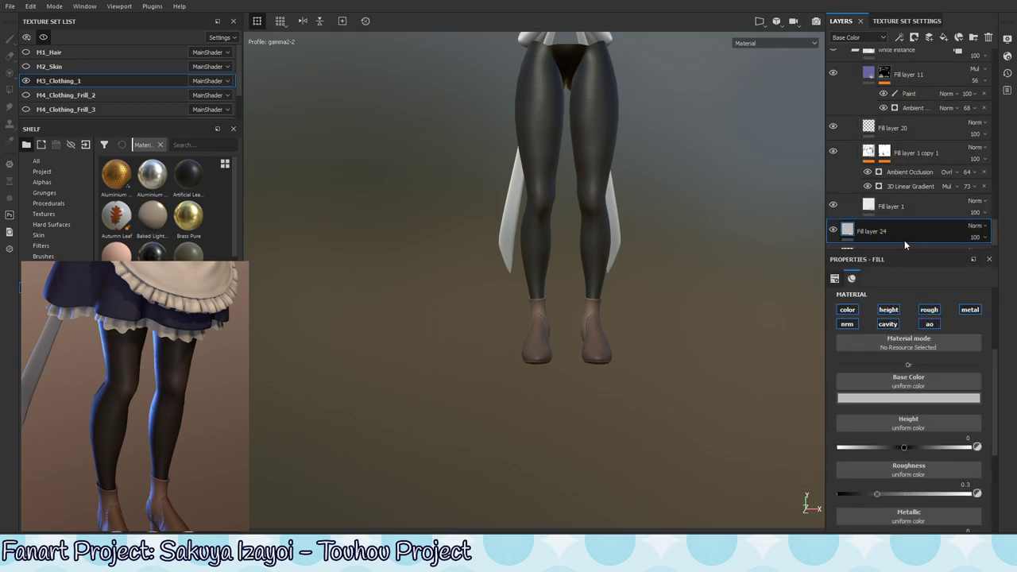
double_click(873, 231)
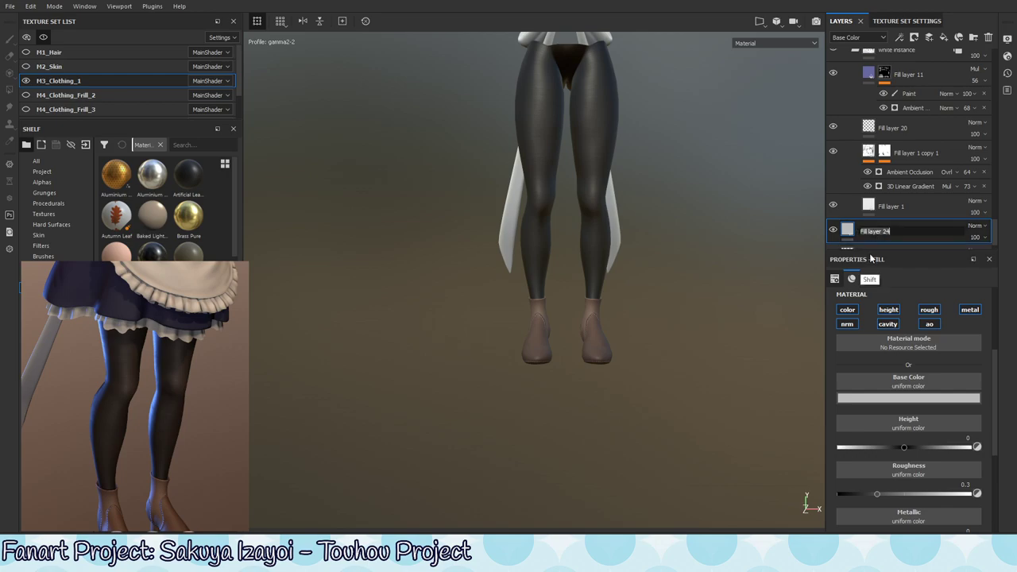
text(Cav)
text(Base)
key(Return)
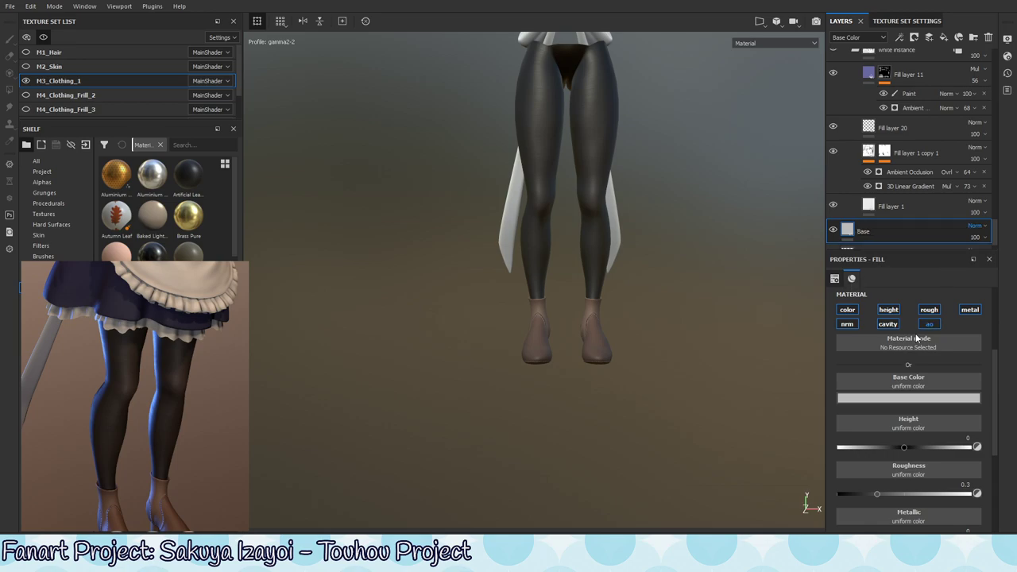
Turn off base colour, height, roughness, metallic and normal on Base, leaving only cavity.
click(929, 323)
click(847, 310)
click(888, 309)
click(929, 309)
click(969, 309)
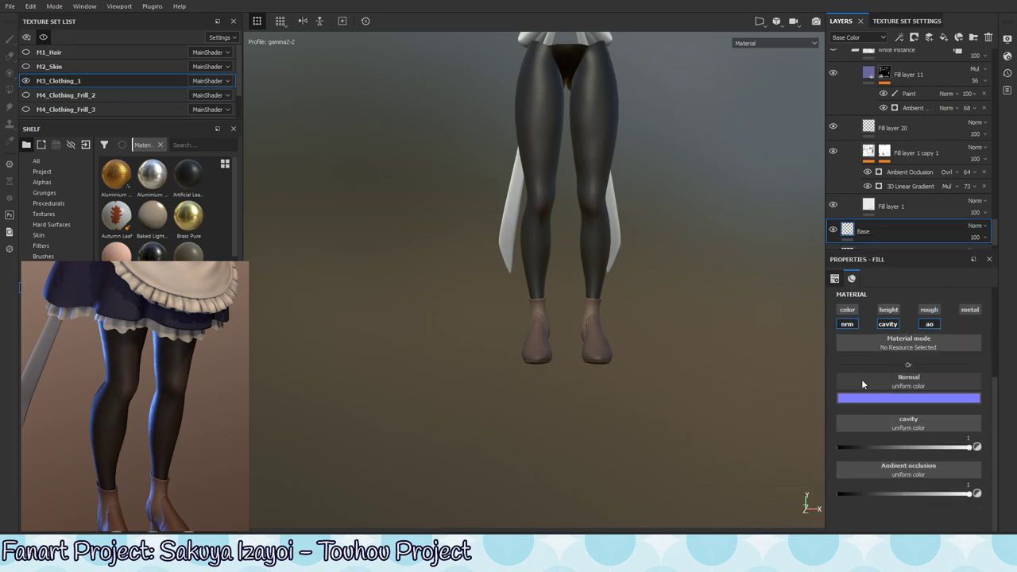
click(847, 323)
click(929, 323)
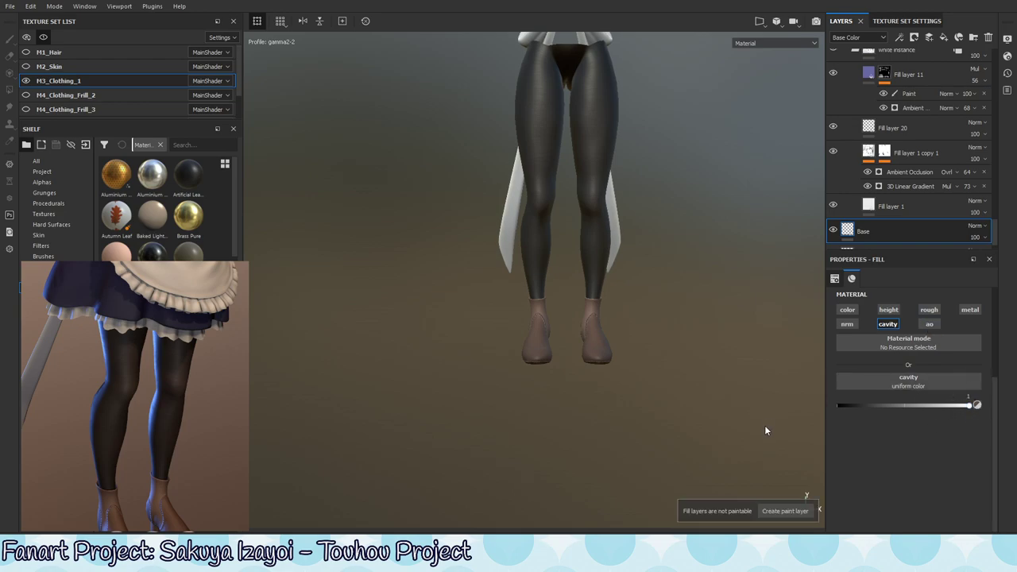
Cycle the viewport with Shift+C to the cavity channel and frame the whole outfit.
middle_drag(606, 263, 602, 333)
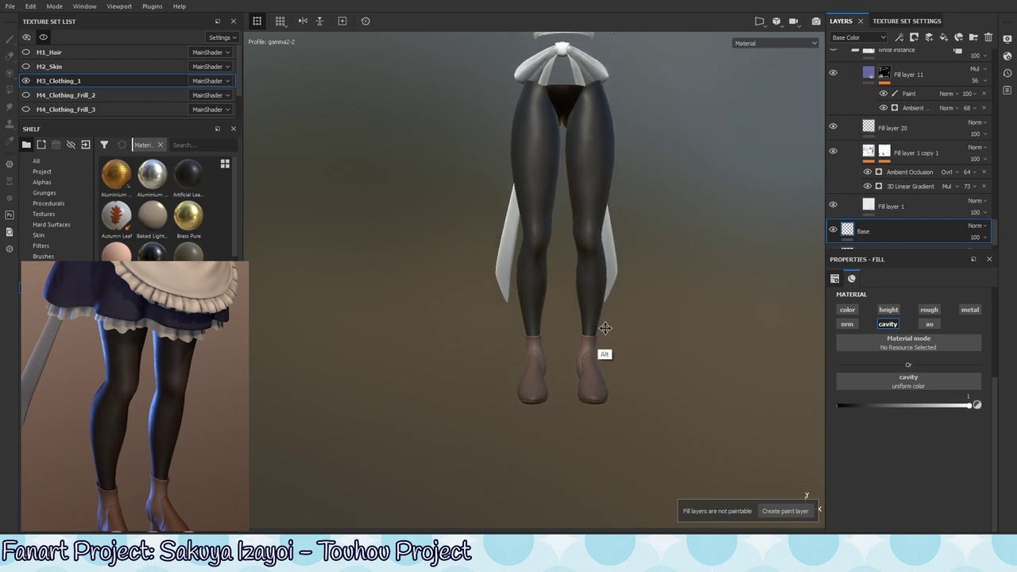
key(shift+c)
key(shift+c)
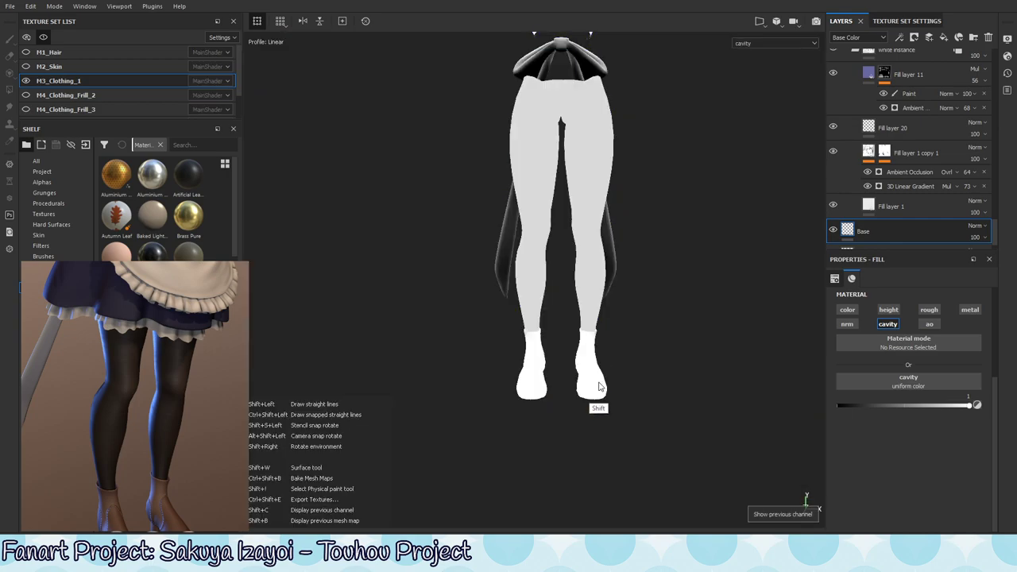
key(shift+c)
key(shift+c)
key(shift+c)
key(shift+c)
mouse_move(634, 374)
alt+right_down()
mouse_move(524, 486)
mouse_move(583, 421)
alt+right_up()
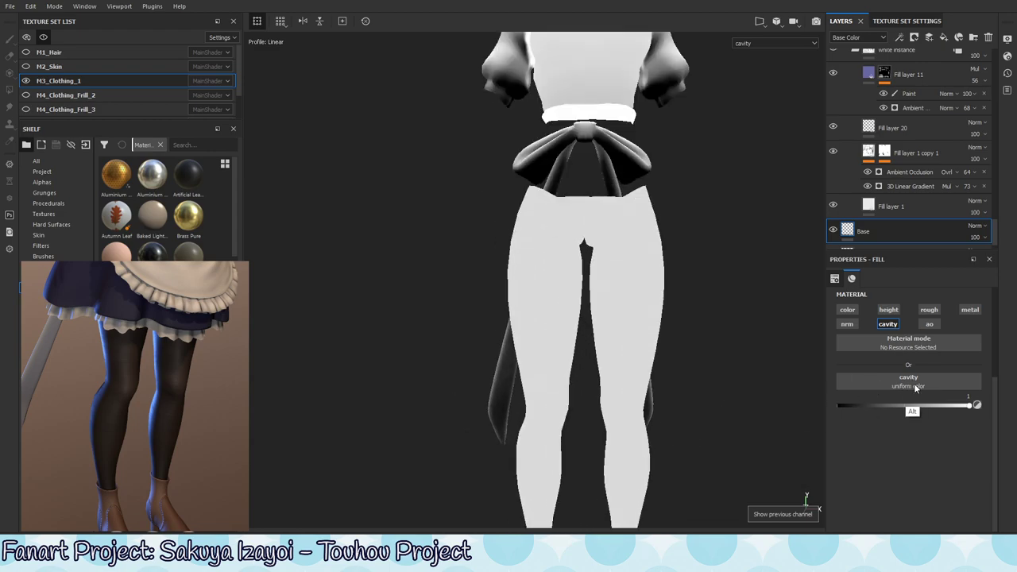
mouse_move(584, 421)
alt+mouse_down()
mouse_move(628, 405)
mouse_move(602, 415)
mouse_move(633, 421)
mouse_move(631, 399)
mouse_move(613, 432)
alt+mouse_up()
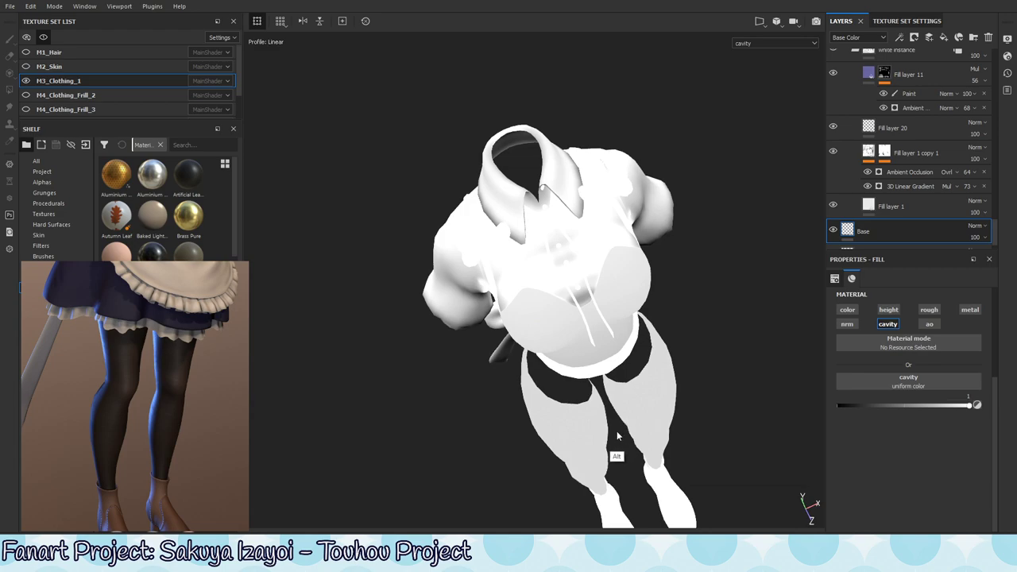
alt+drag(636, 500, 644, 472)
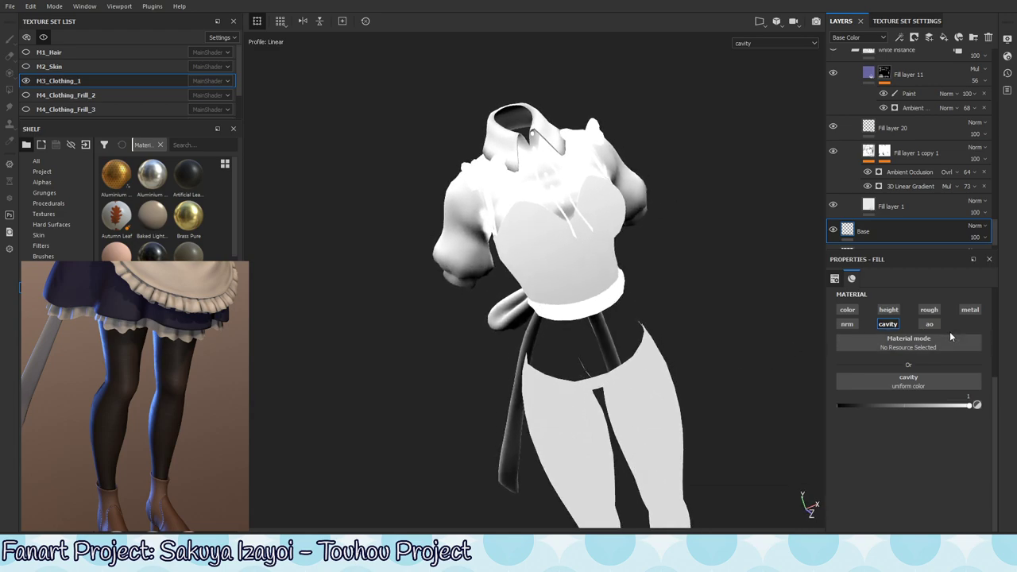
Select Fill layer 1, then Fill layer 1 copy 1 in the layer stack.
mouse_move(994, 237)
mouse_down()
mouse_move(997, 205)
mouse_move(998, 231)
mouse_up()
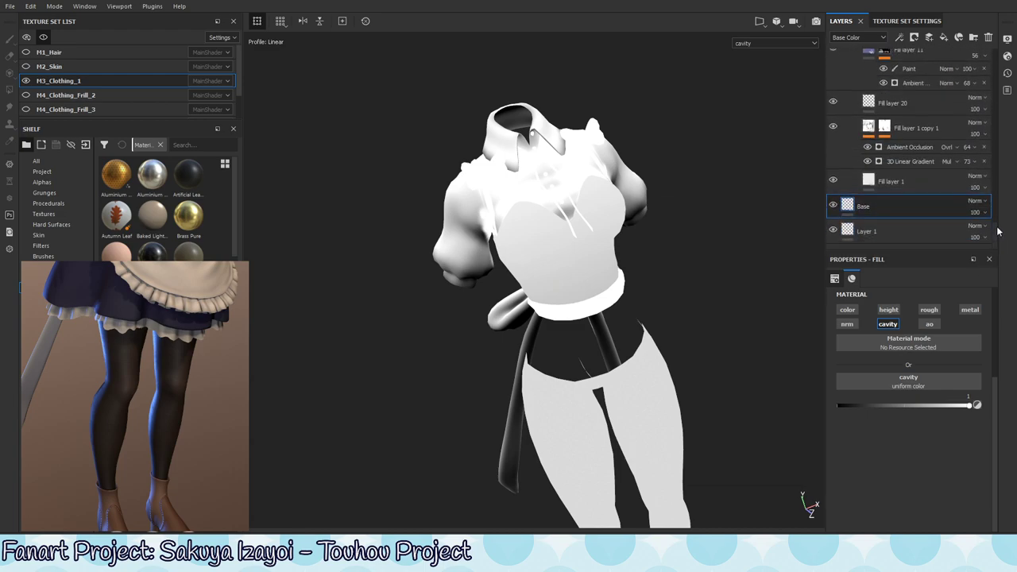
click(939, 181)
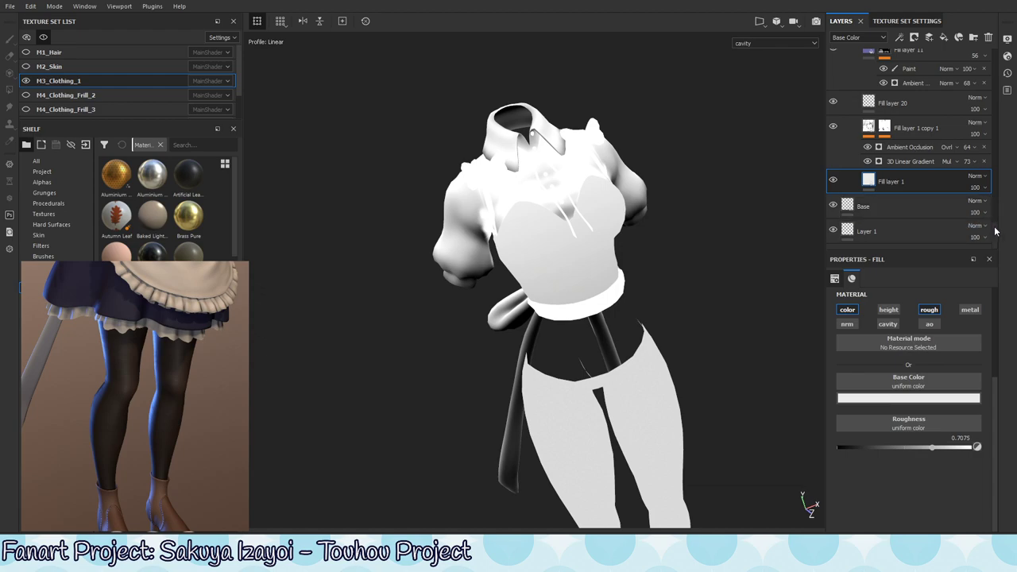
mouse_move(994, 230)
mouse_down()
mouse_move(999, 215)
mouse_move(999, 232)
mouse_up()
click(946, 142)
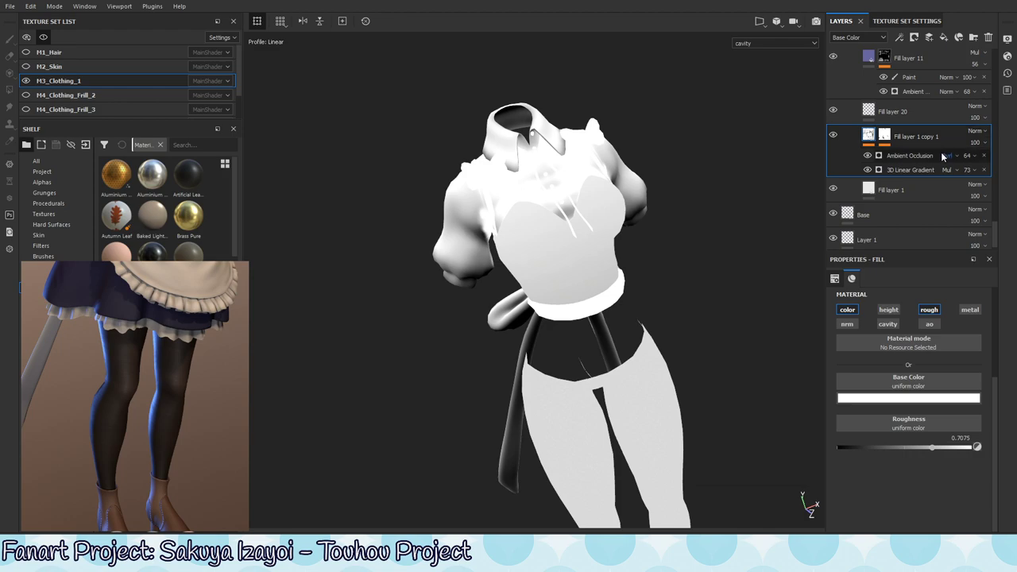
scroll(993, 210, up, 1)
scroll(995, 213, up, 1)
scroll(996, 214, up, 1)
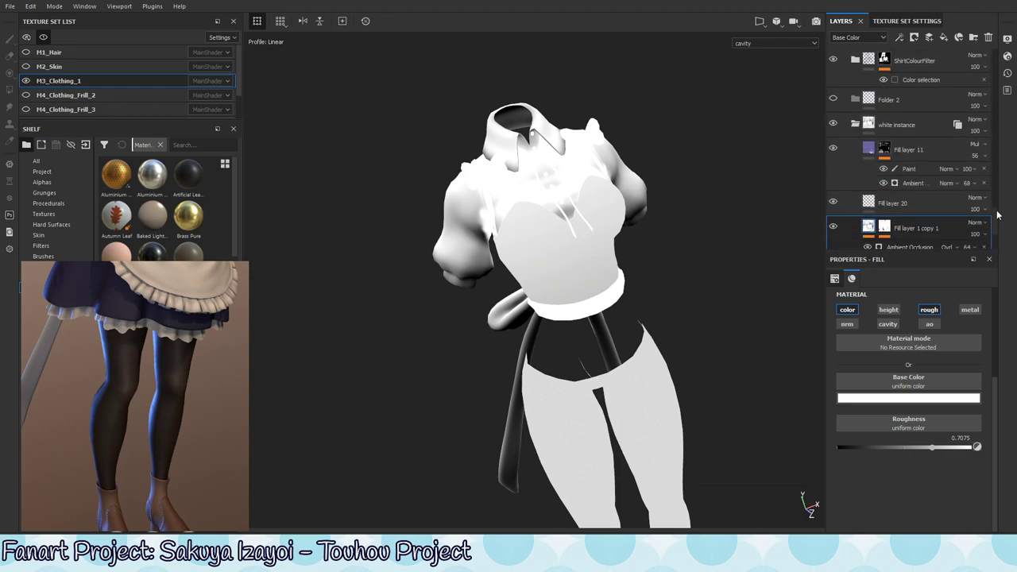
scroll(998, 216, up, 1)
scroll(997, 215, up, 1)
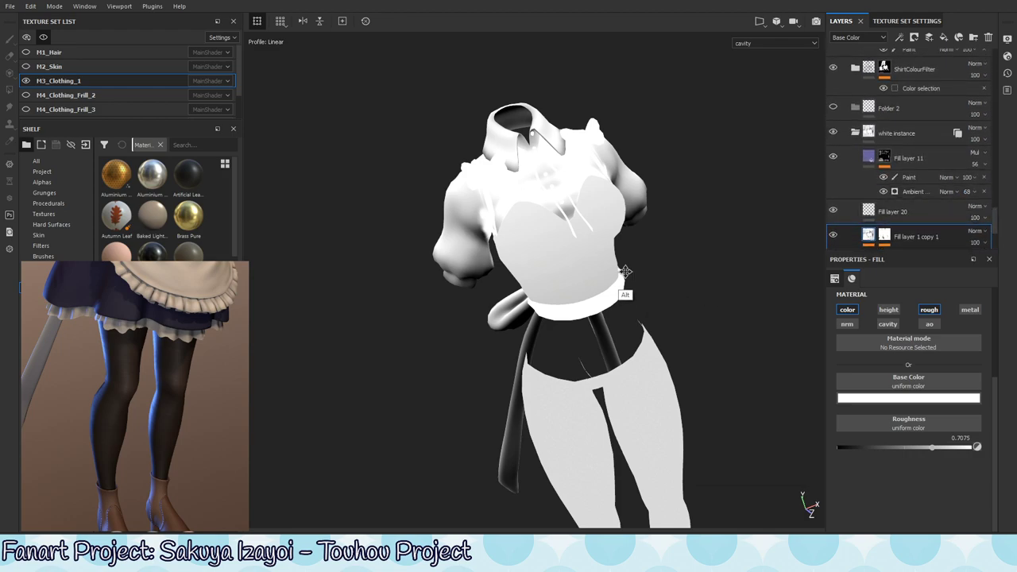
Zoom in on the shirt and toggle the white instance folder's visibility off and back on.
alt+drag(626, 272, 633, 288)
alt+right_drag(633, 288, 608, 246)
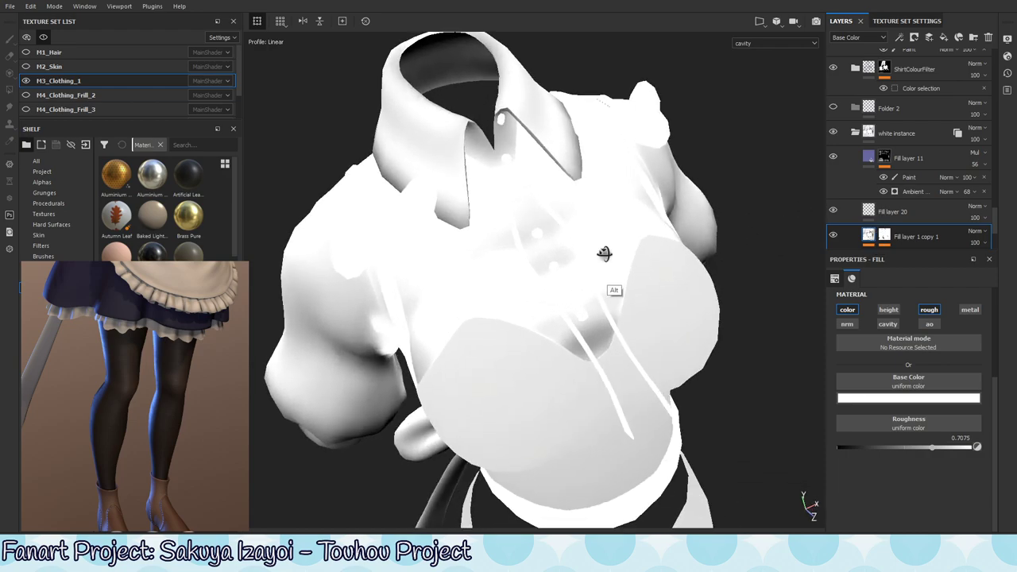
click(831, 133)
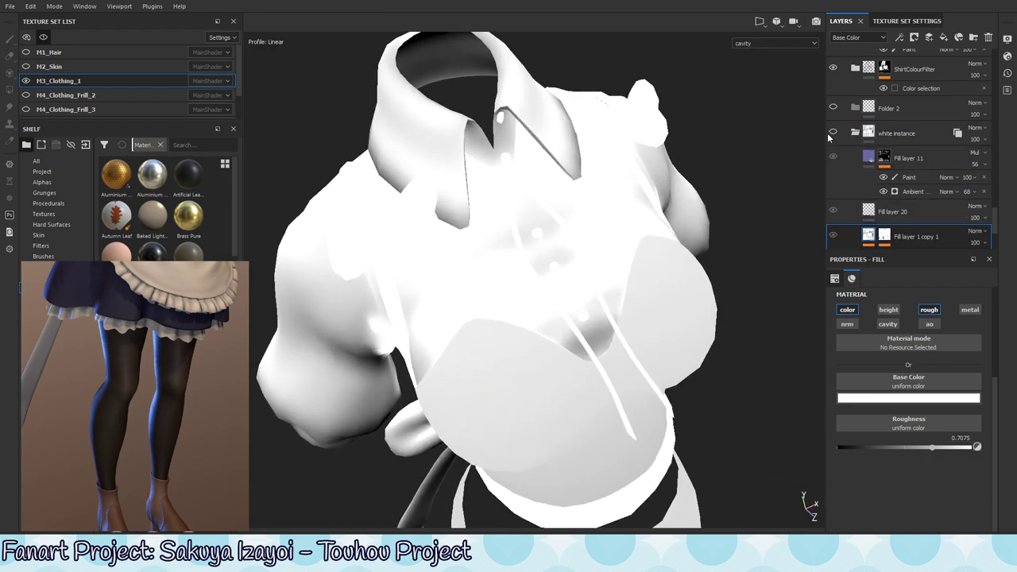
click(832, 132)
Set the layer stack channel to cavity and open Fill layer 1 copy 1's Ambient Occlusion mask settings.
click(858, 37)
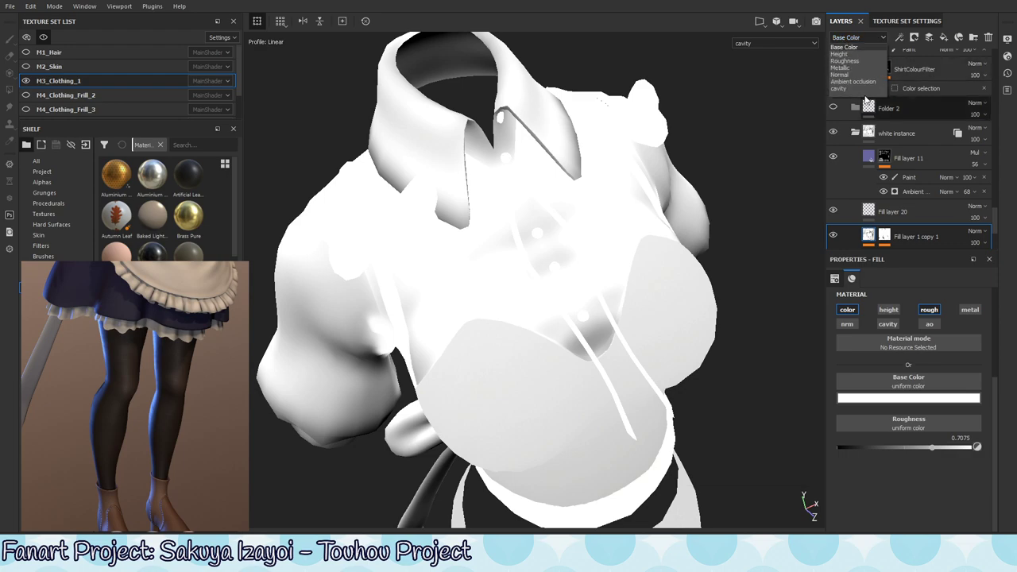
click(851, 89)
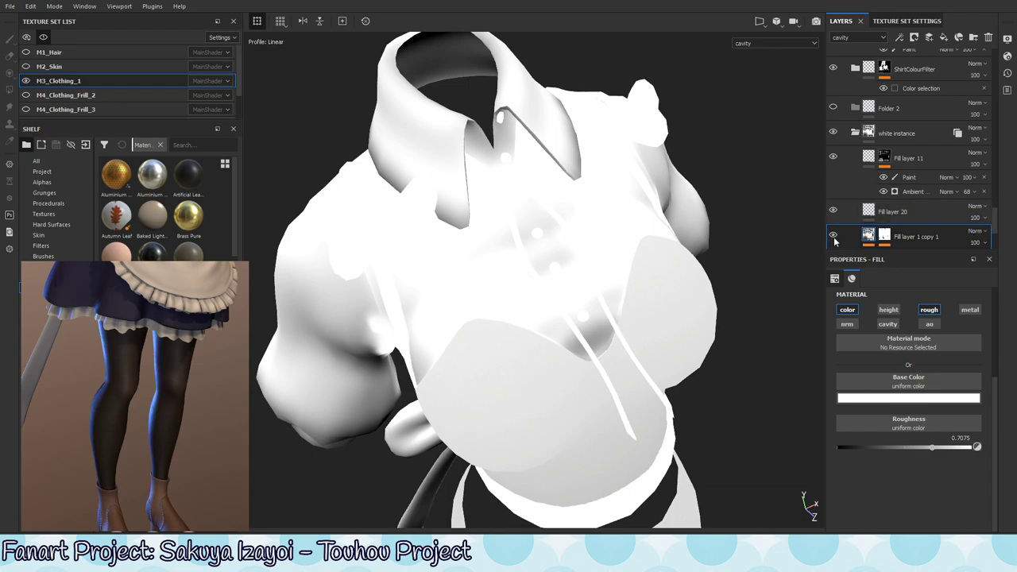
click(884, 236)
scroll(998, 222, down, 2)
scroll(999, 219, down, 3)
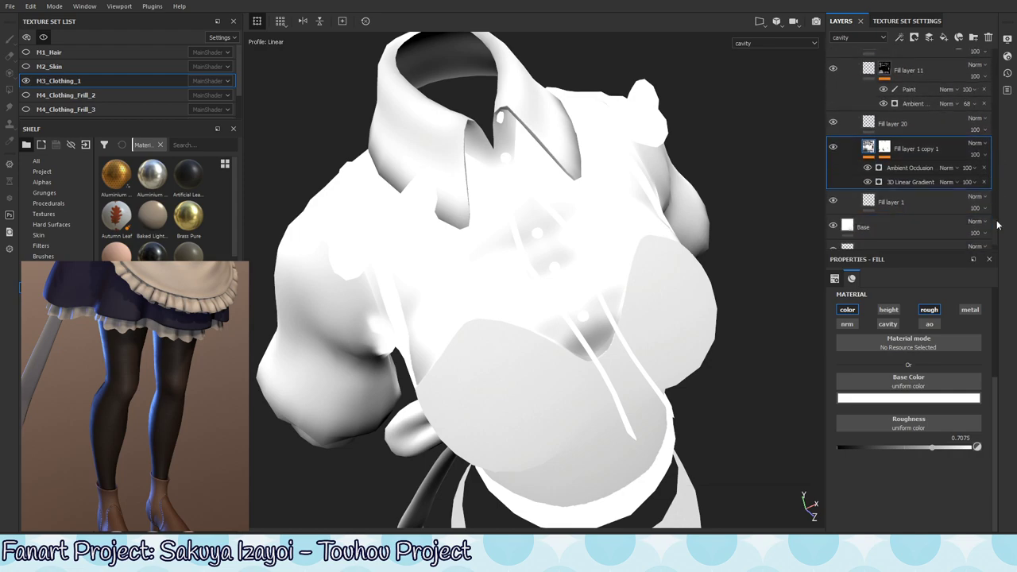
click(918, 147)
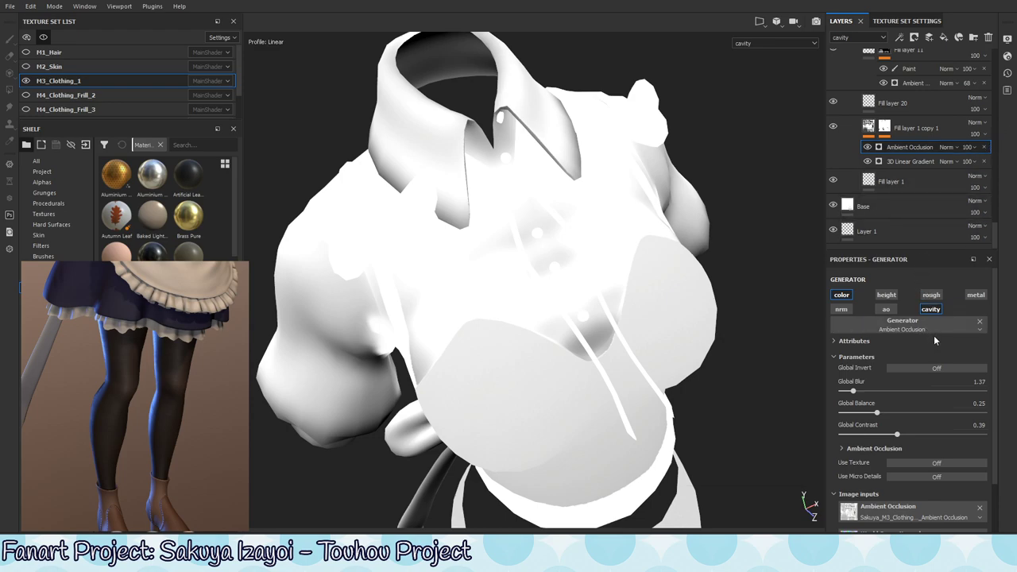
Switch the Ambient Occlusion effect from cavity to ao and view the stack in Base Color.
click(926, 309)
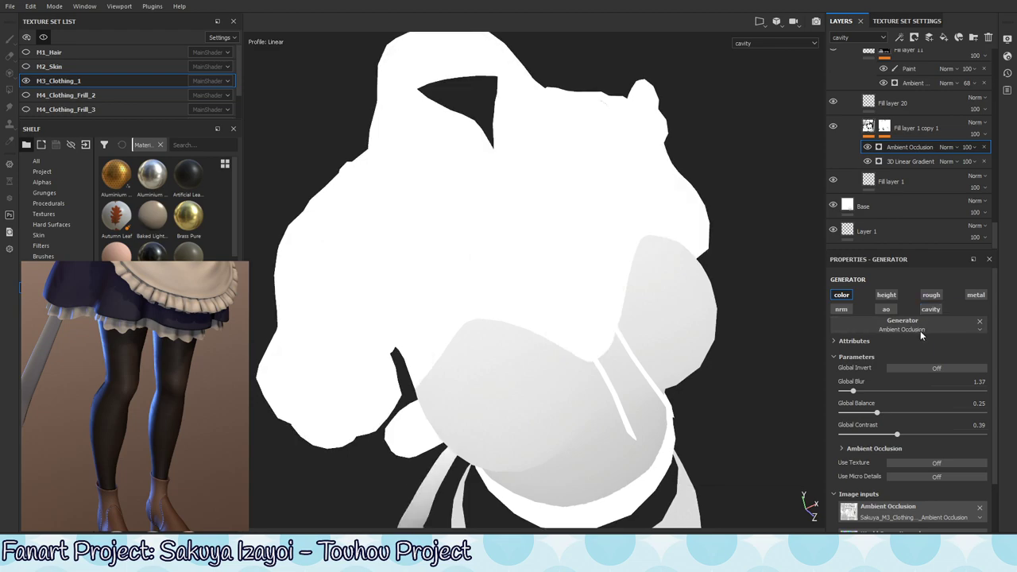
click(886, 309)
click(860, 38)
click(844, 47)
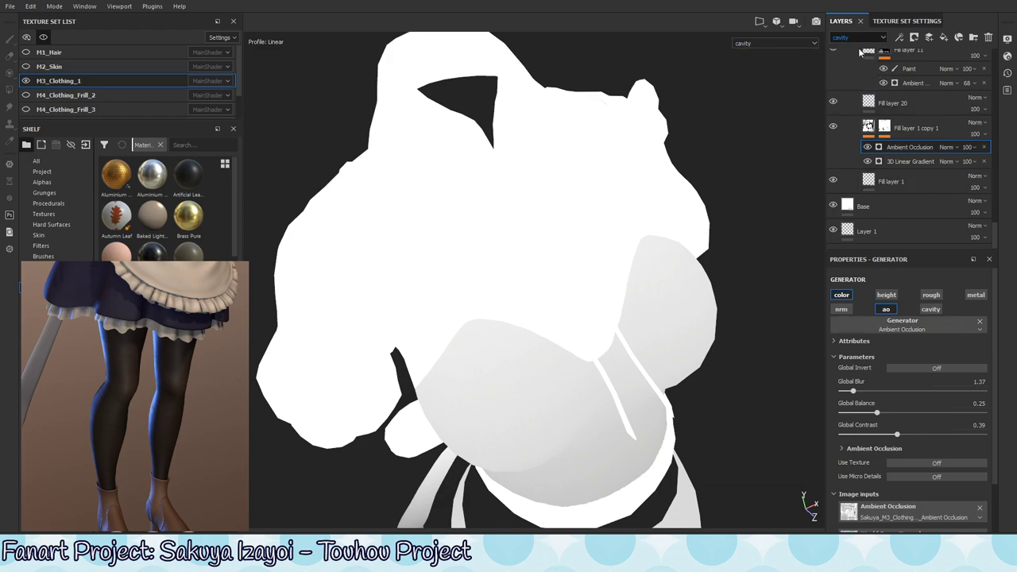
click(863, 38)
Keep the viewport on cavity, check the 3D Linear Gradient, expand ShirtColourFilter and select Head.
click(864, 38)
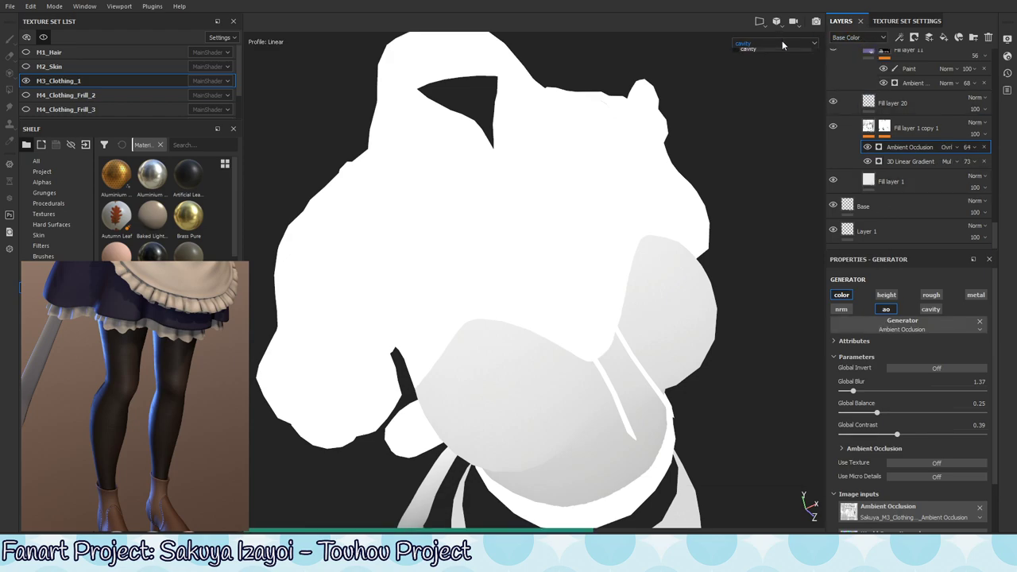
click(782, 41)
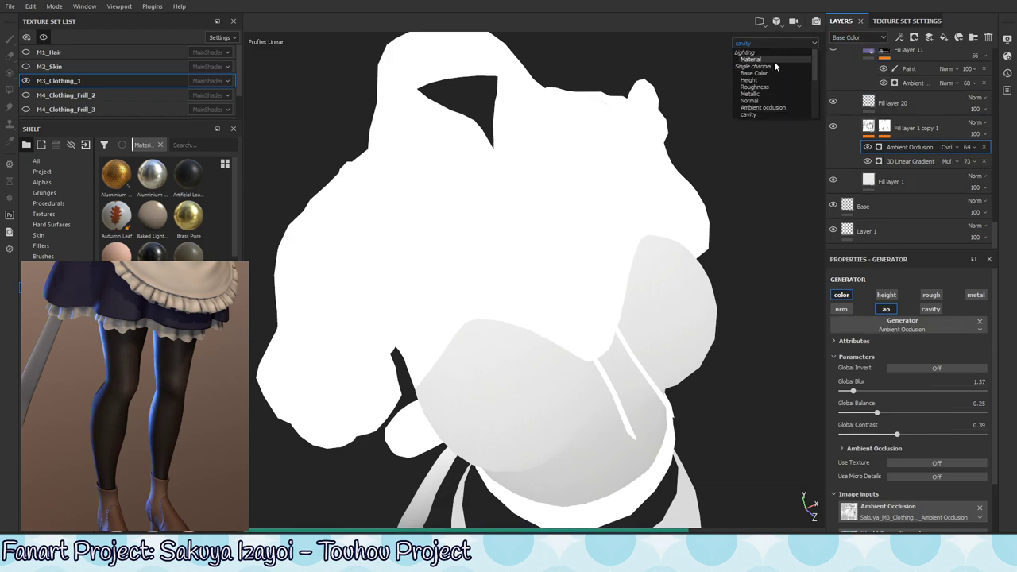
click(779, 332)
click(913, 163)
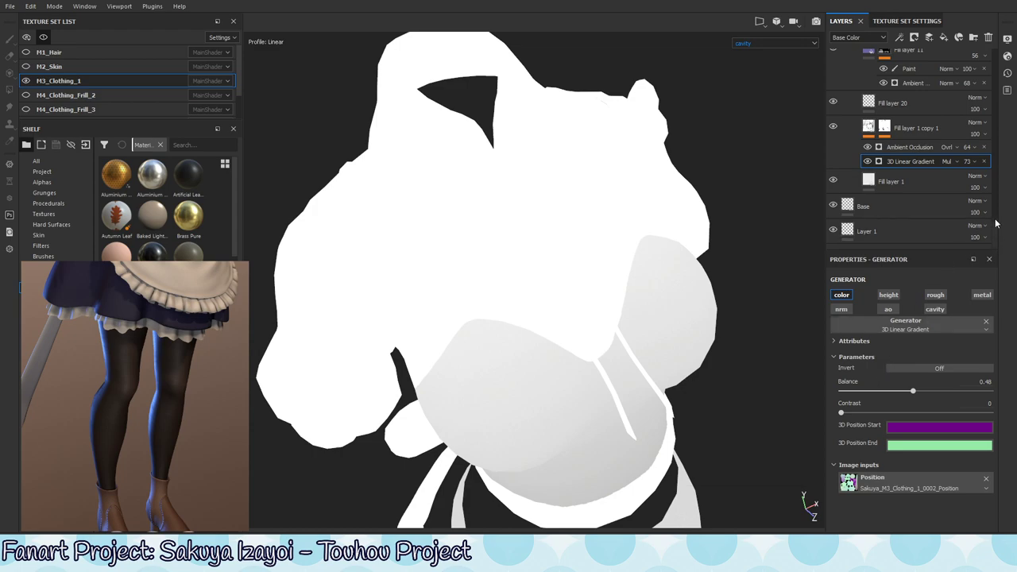
mouse_move(995, 224)
mouse_down()
mouse_move(1000, 202)
mouse_move(999, 211)
mouse_up()
click(855, 106)
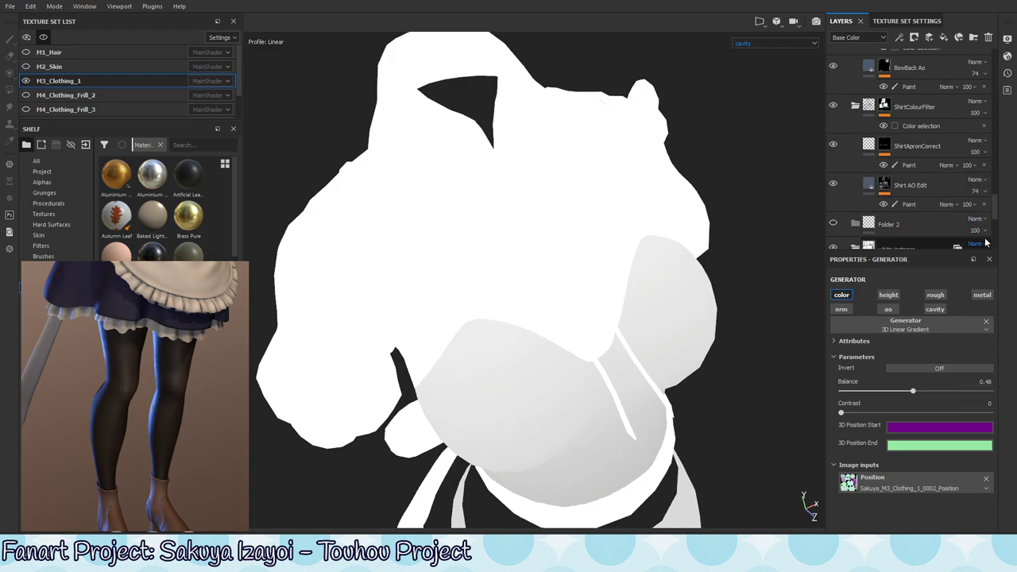
scroll(999, 217, up, 3)
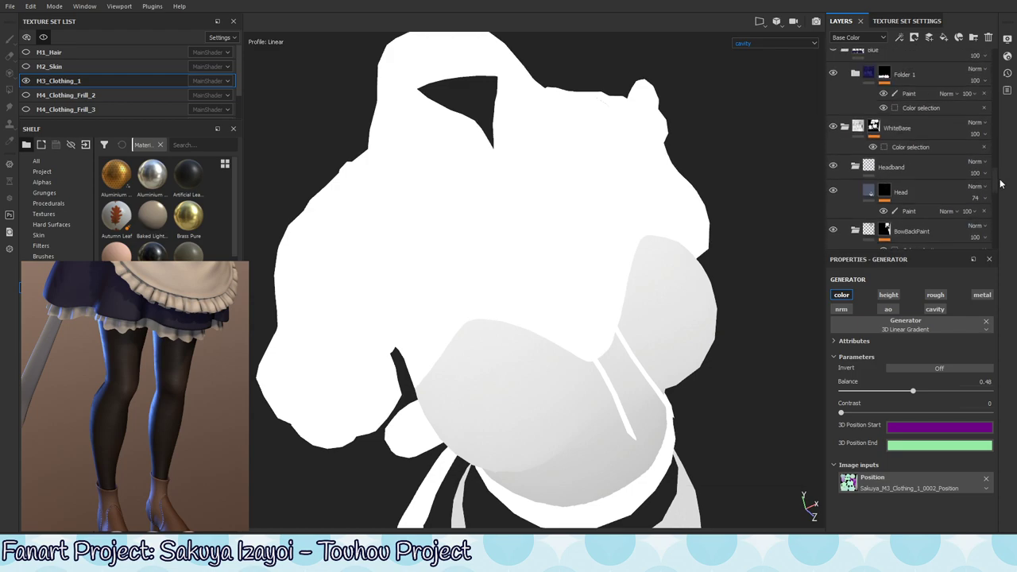
scroll(954, 198, up, 2)
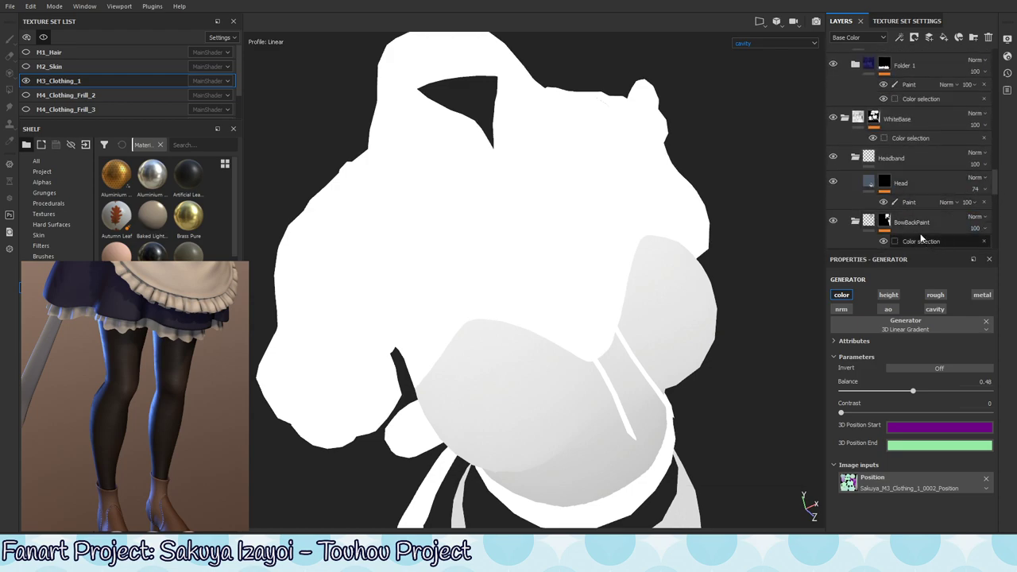
click(927, 182)
scroll(994, 185, down, 3)
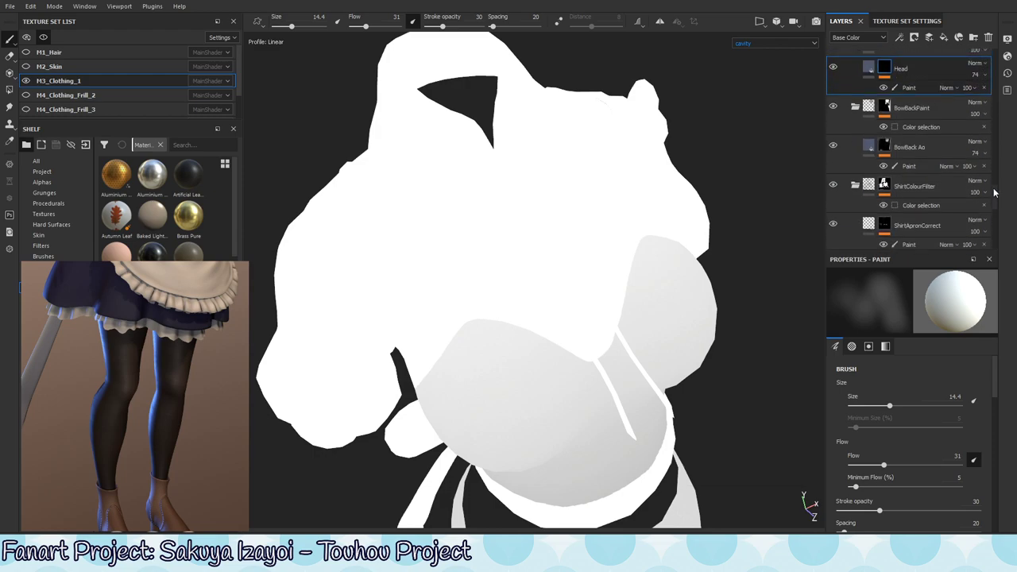
Select the BowBack Ao layer, then scroll down and expand Folder 1.
click(922, 151)
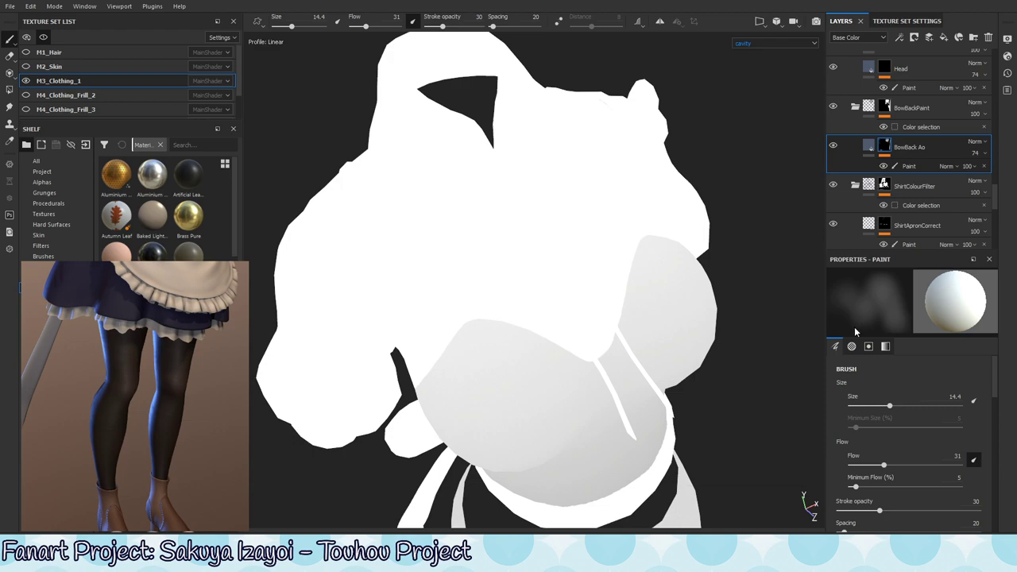
scroll(998, 173, up, 3)
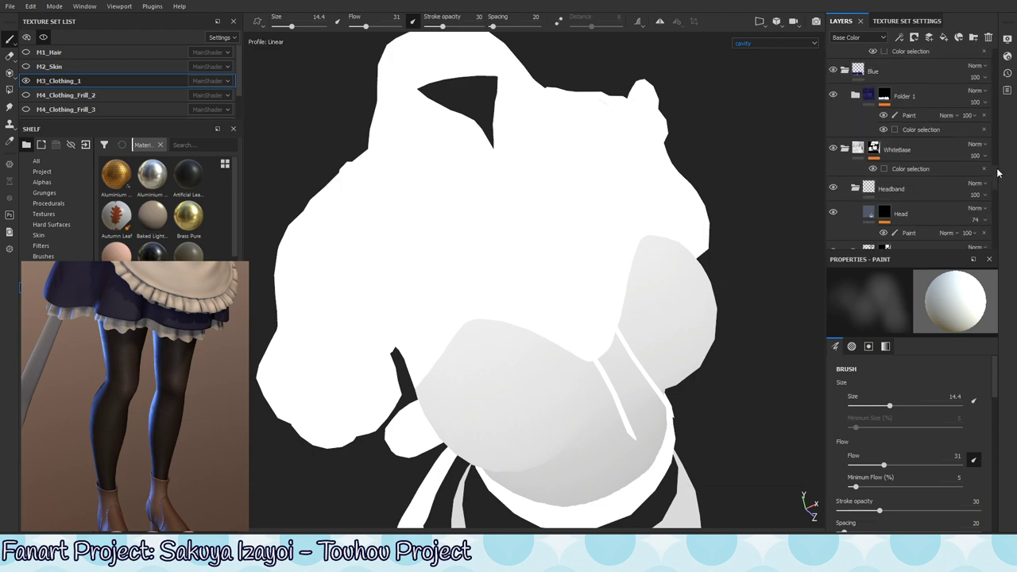
scroll(993, 168, down, 3)
scroll(993, 168, down, 3)
scroll(994, 168, down, 3)
scroll(943, 120, down, 2)
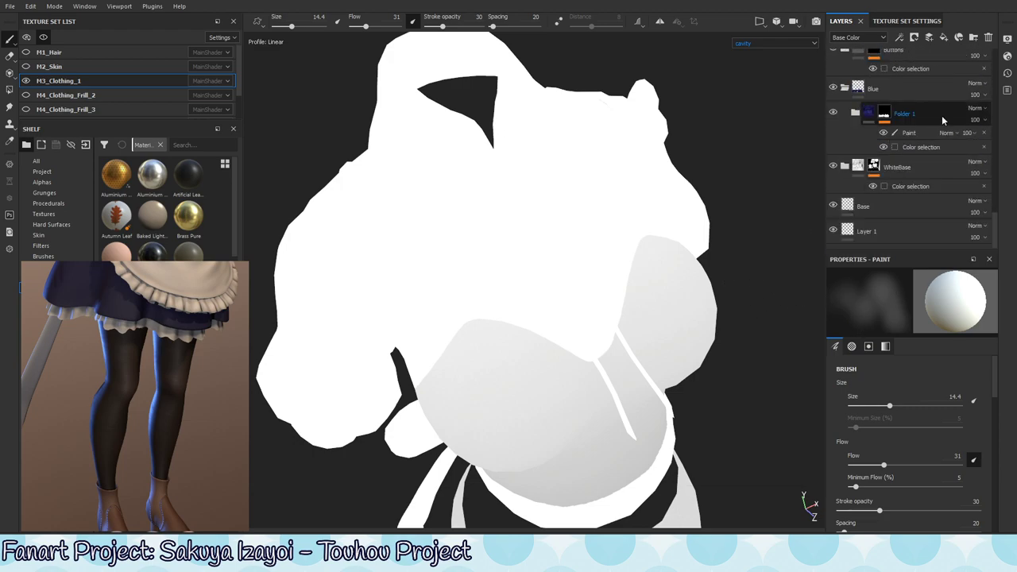
scroll(998, 205, down, 2)
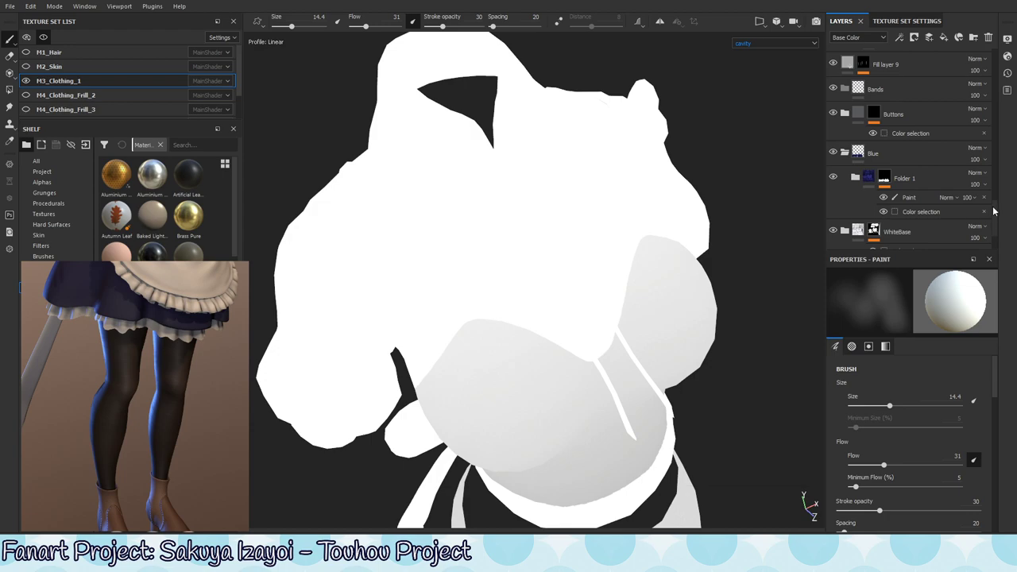
drag(998, 212, 998, 235)
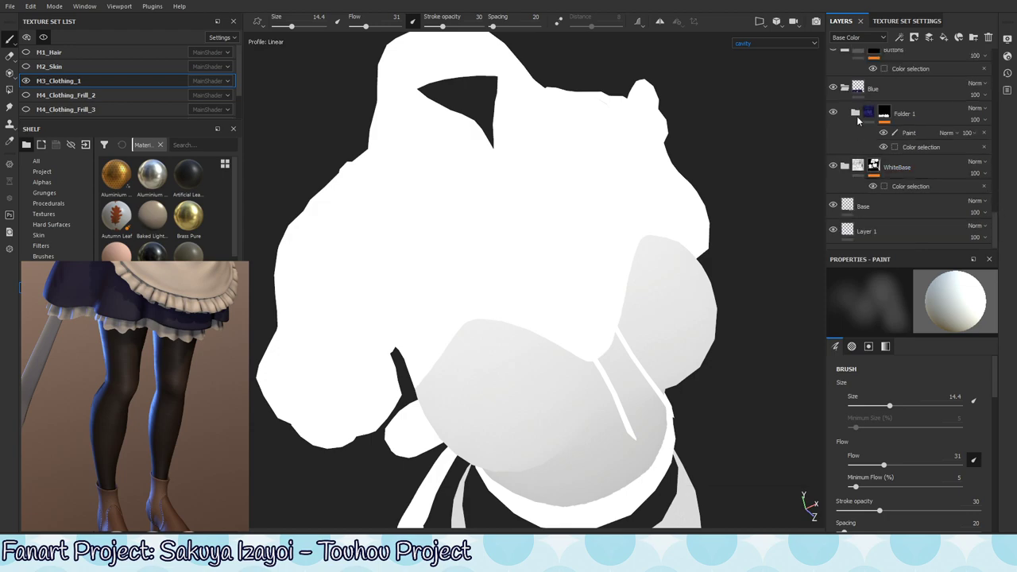
click(856, 115)
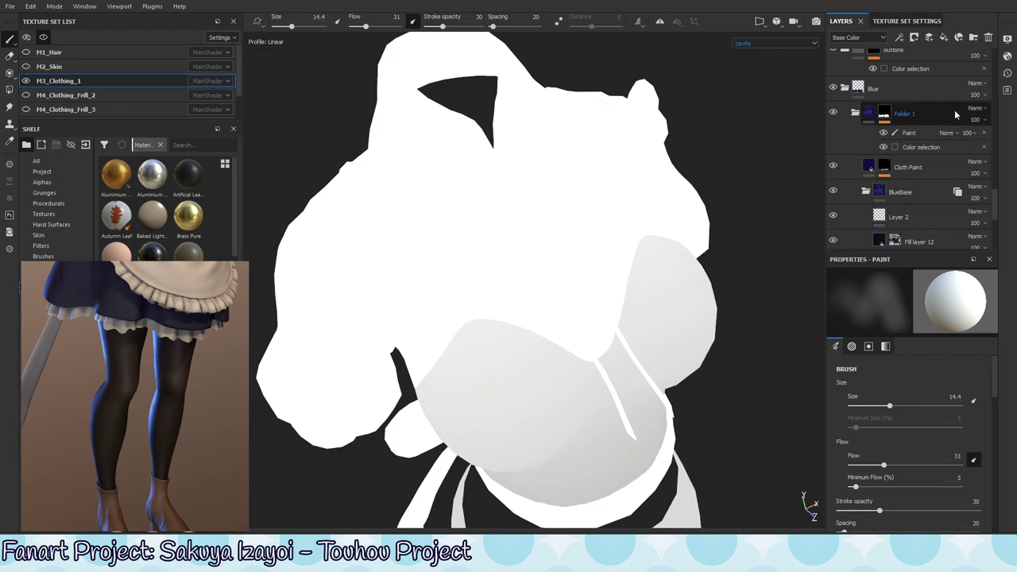
Inspect Cloth Paint and Fill layer 12, then disable cavity on Fill layer 2's 3D Linear Gradient.
click(950, 165)
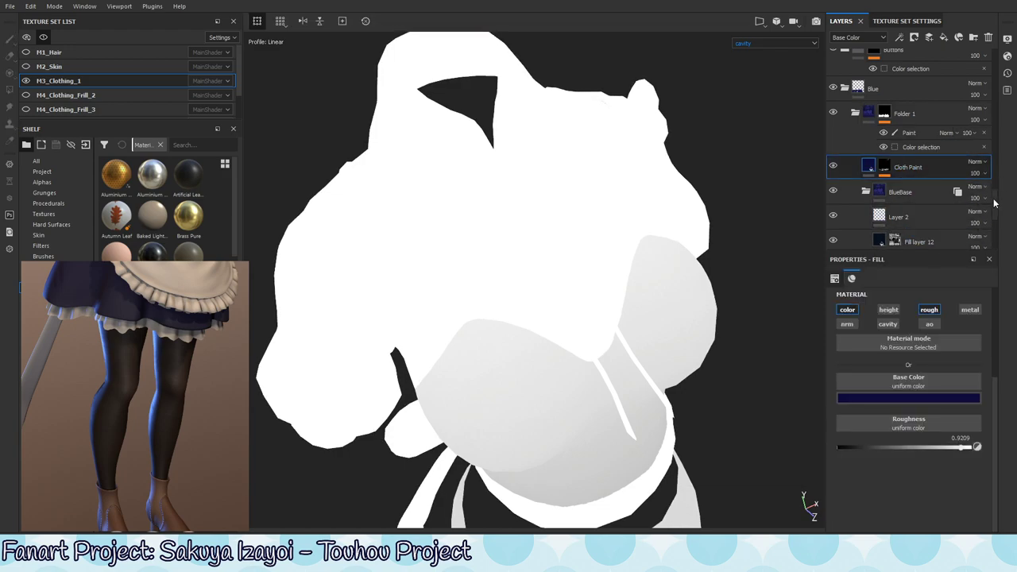
scroll(997, 204, down, 2)
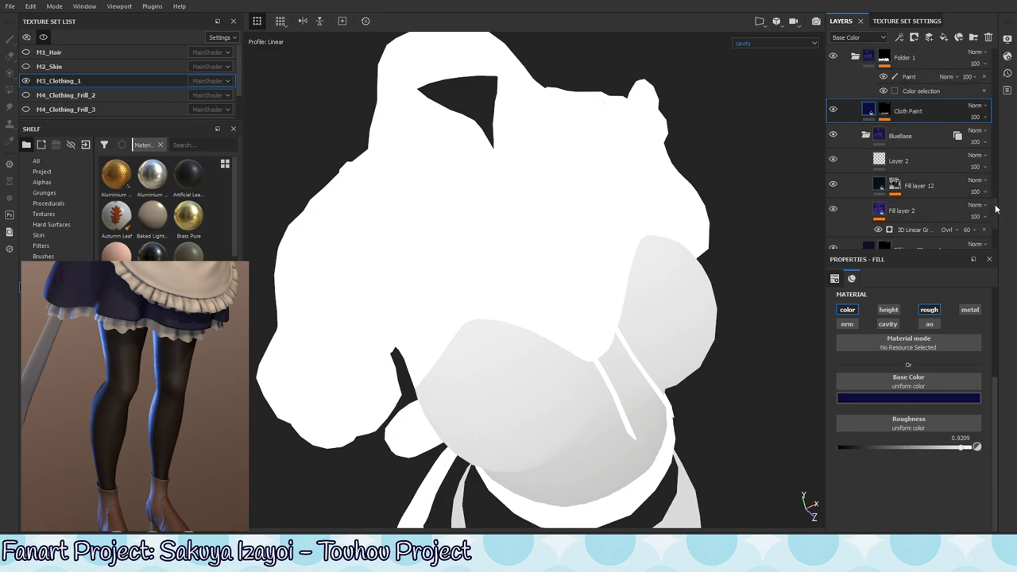
click(913, 191)
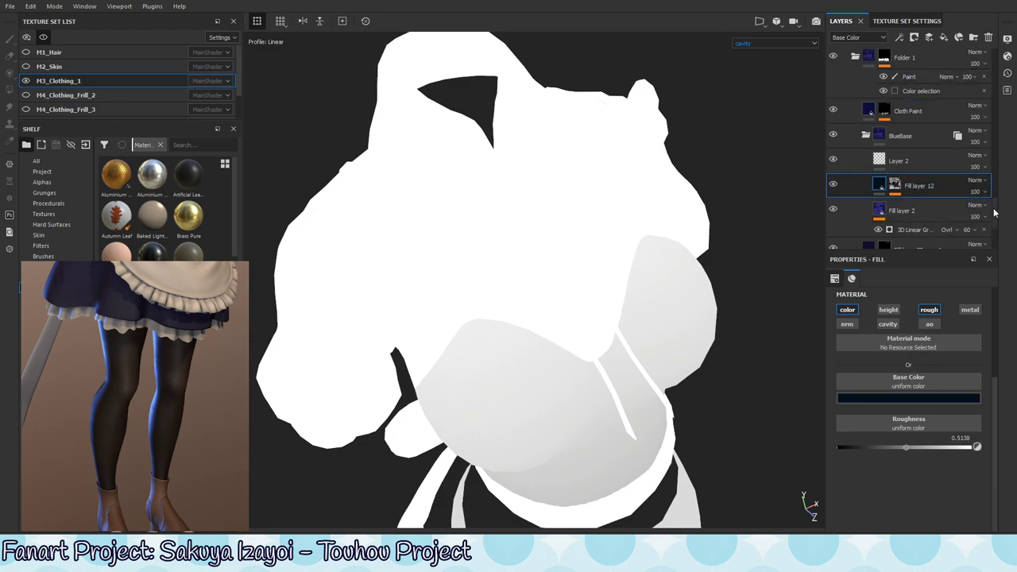
click(937, 229)
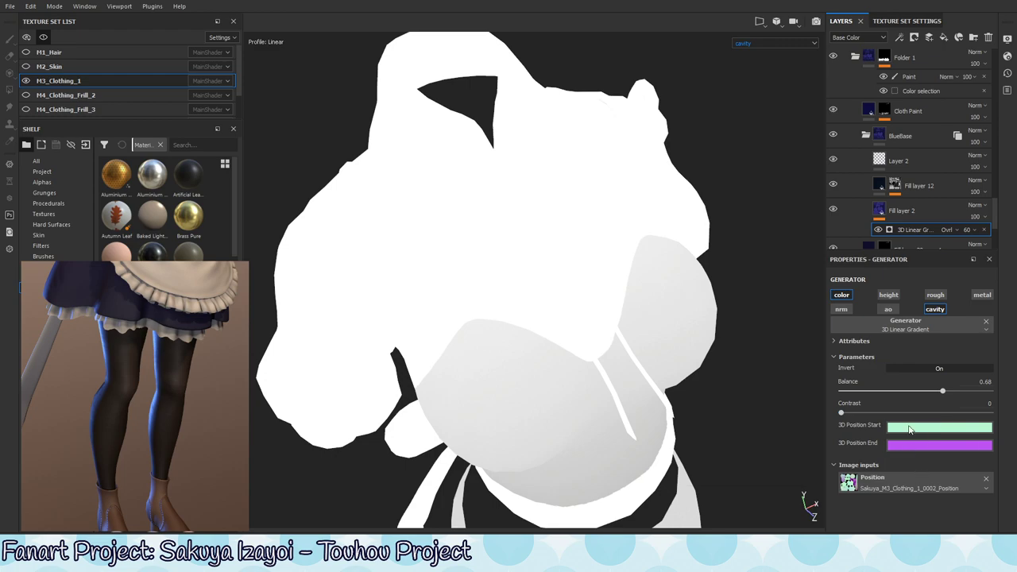
click(935, 310)
Orbit and zoom the viewport to check the legs and torso in the cavity view.
scroll(997, 230, down, 2)
scroll(997, 230, down, 2)
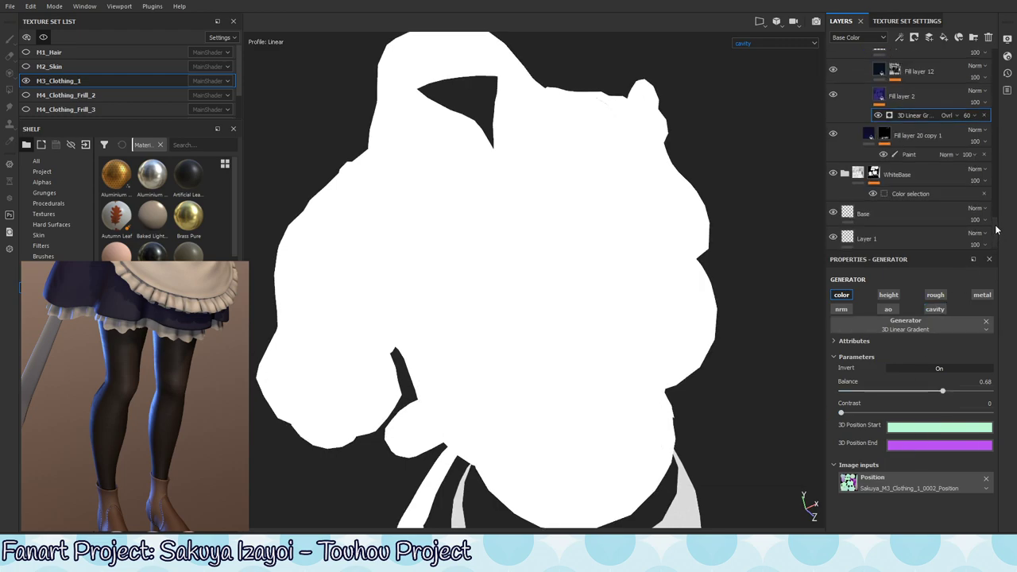
scroll(998, 229, up, 1)
scroll(997, 230, up, 2)
scroll(997, 230, up, 1)
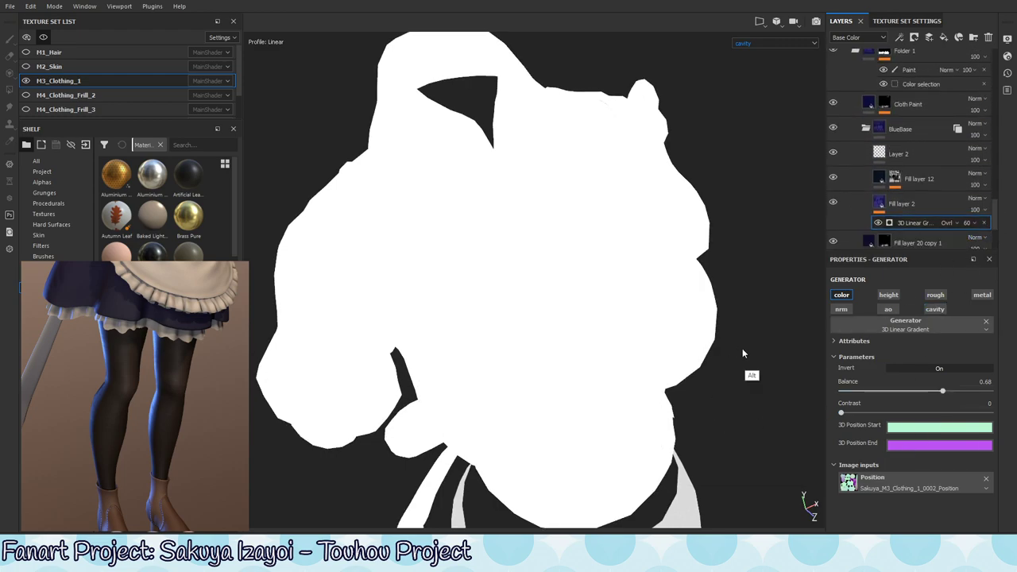
alt+right_drag(742, 354, 442, 432)
alt+right_drag(640, 459, 650, 211)
alt+drag(649, 212, 657, 253)
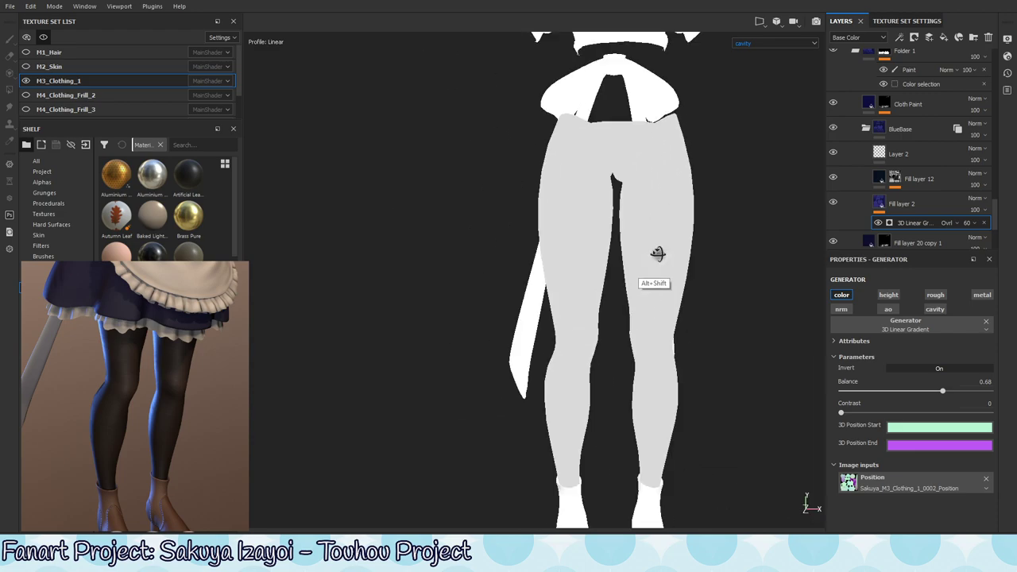
alt+right_drag(676, 193, 620, 358)
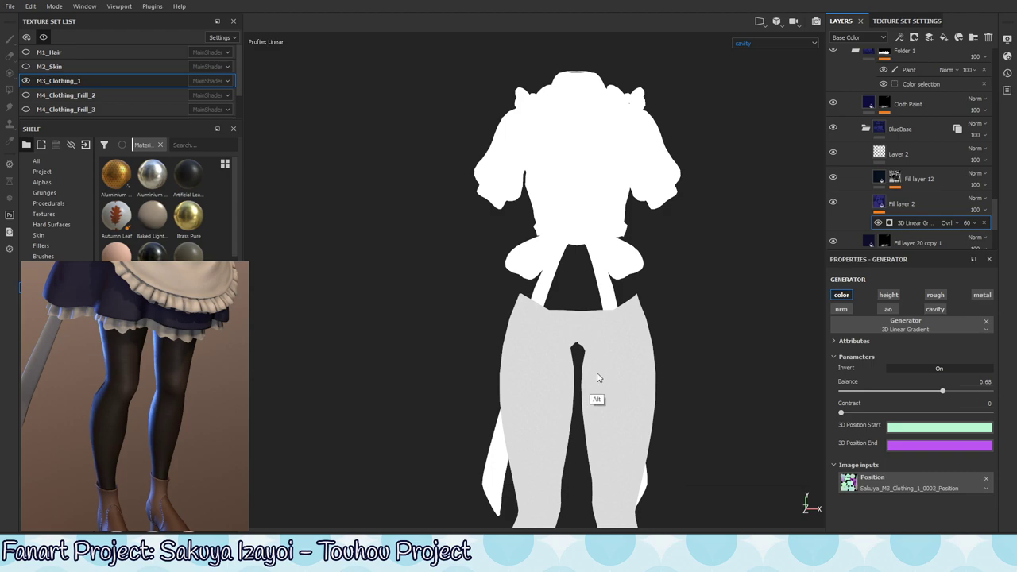
mouse_move(600, 387)
alt+mouse_down()
mouse_move(650, 383)
mouse_move(629, 405)
alt+mouse_up()
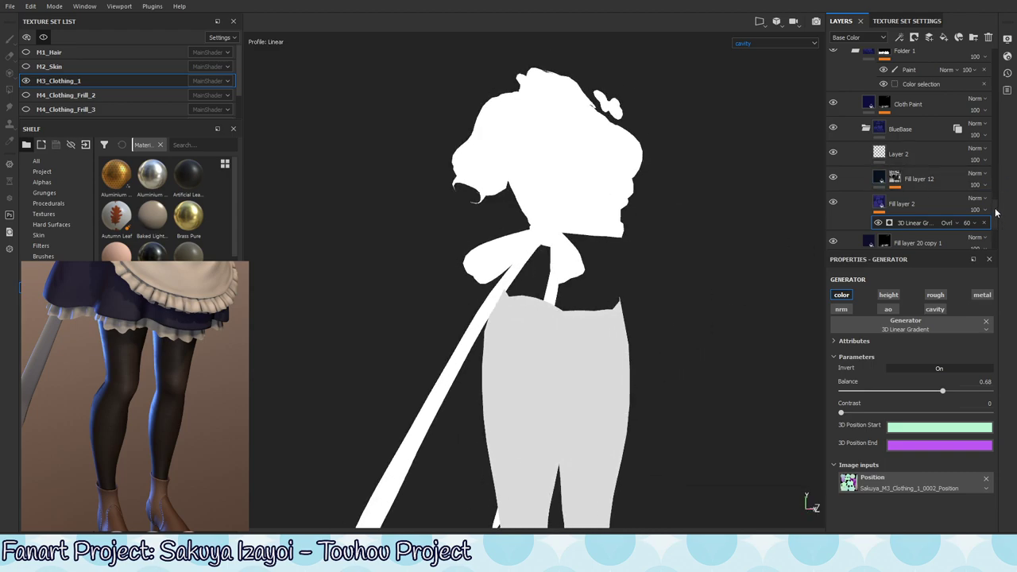
scroll(997, 213, down, 2)
scroll(998, 202, down, 2)
scroll(999, 190, down, 2)
scroll(1001, 181, down, 2)
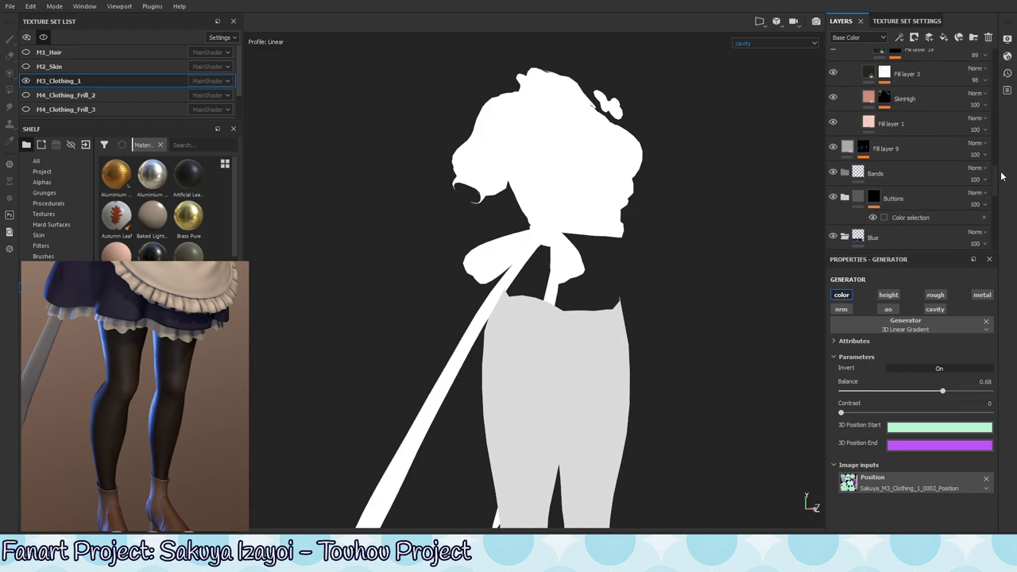
scroll(1001, 177, up, 1)
alt+drag(573, 355, 569, 381)
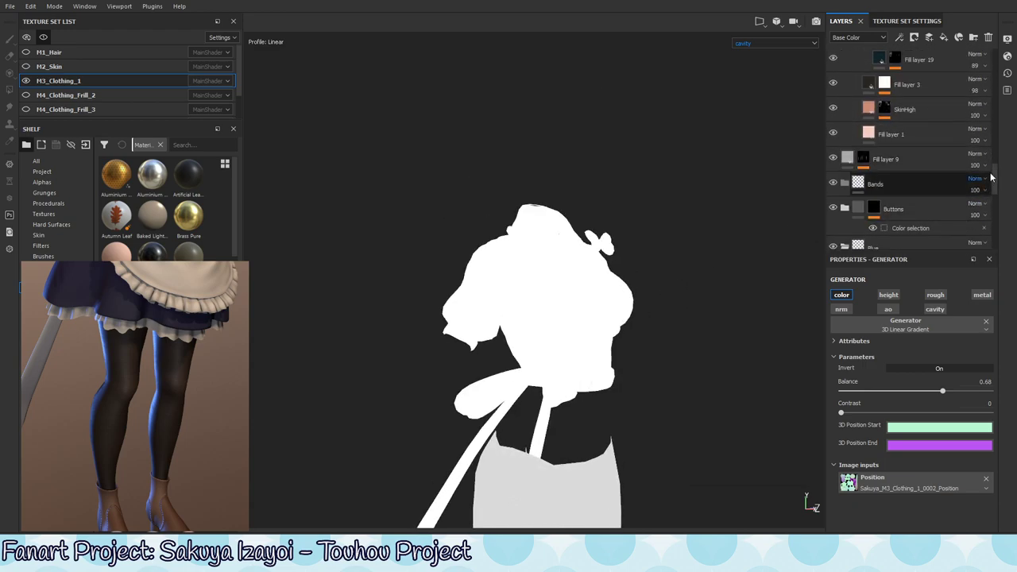
scroll(991, 178, up, 2)
scroll(994, 167, up, 2)
scroll(998, 155, up, 2)
scroll(1001, 145, up, 2)
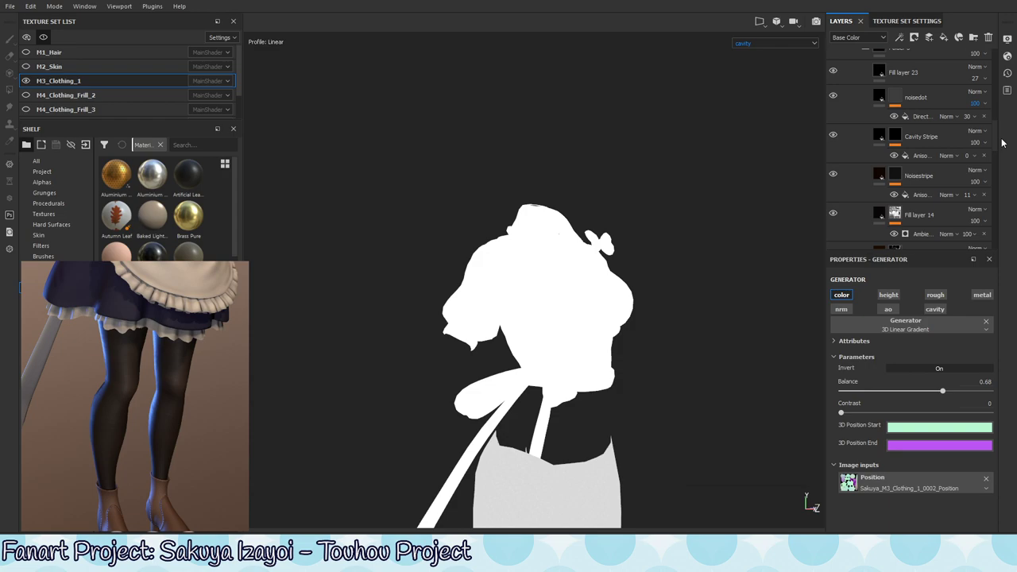
scroll(1000, 147, up, 1)
click(895, 169)
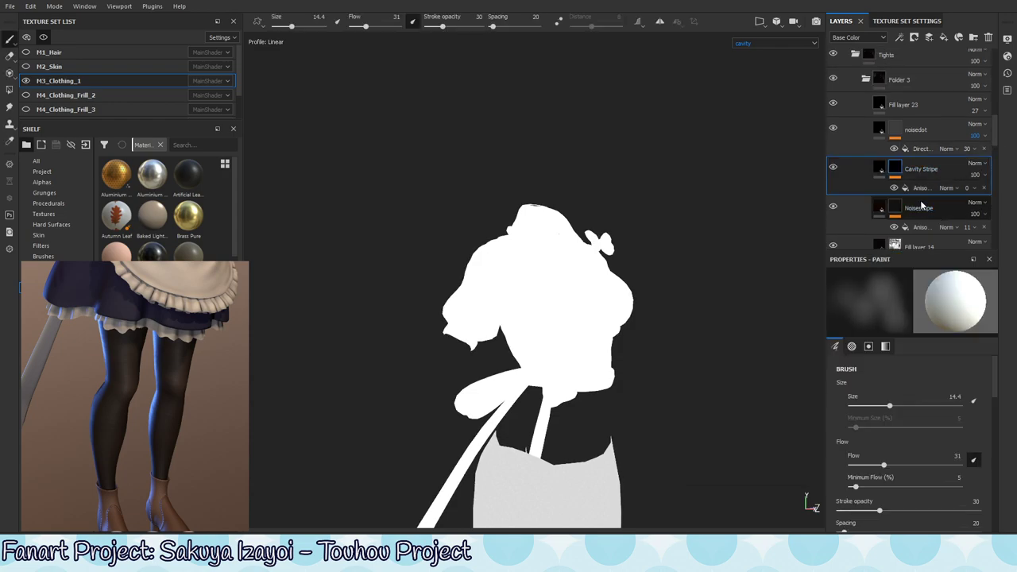
click(922, 189)
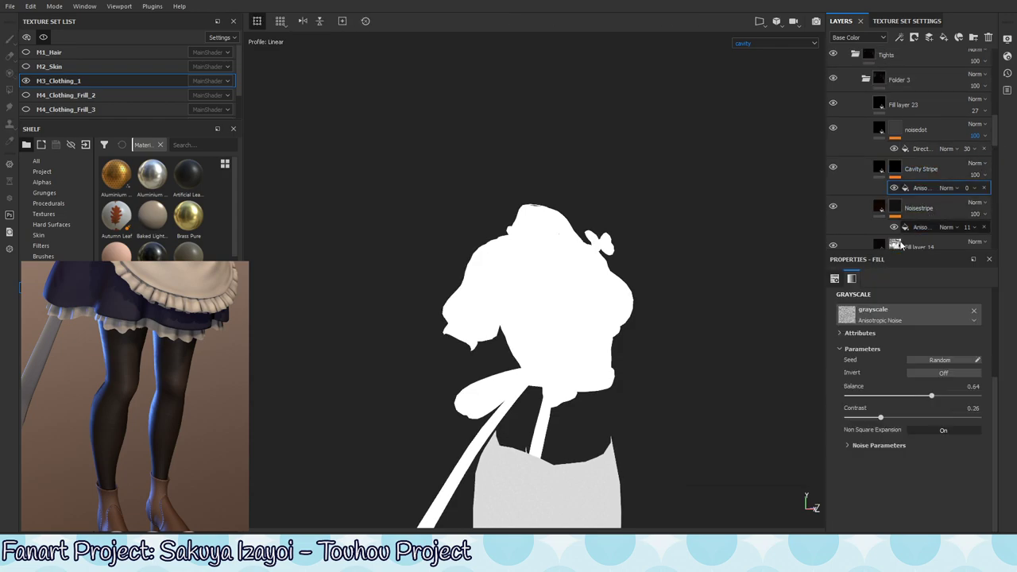
click(923, 169)
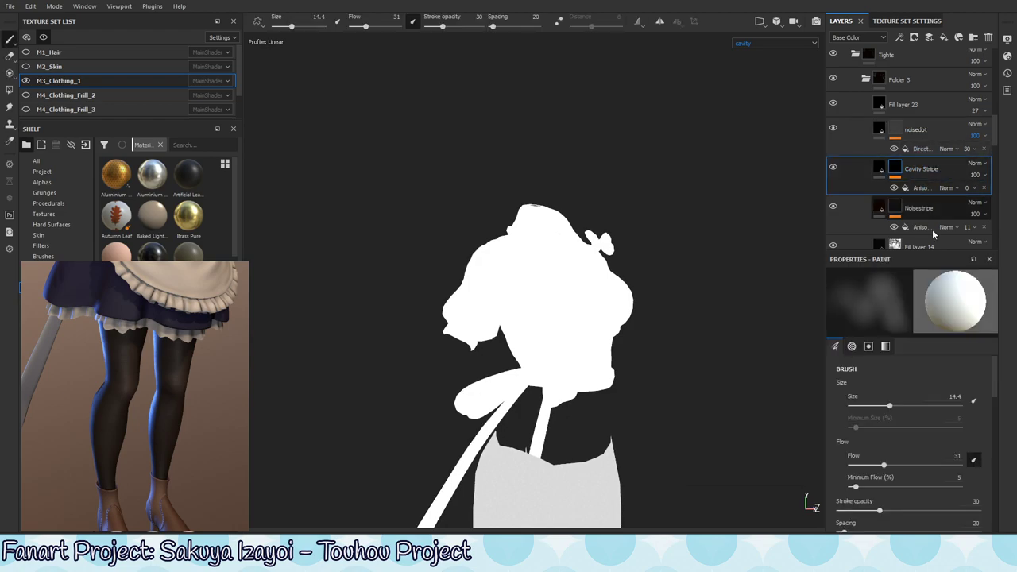
click(879, 169)
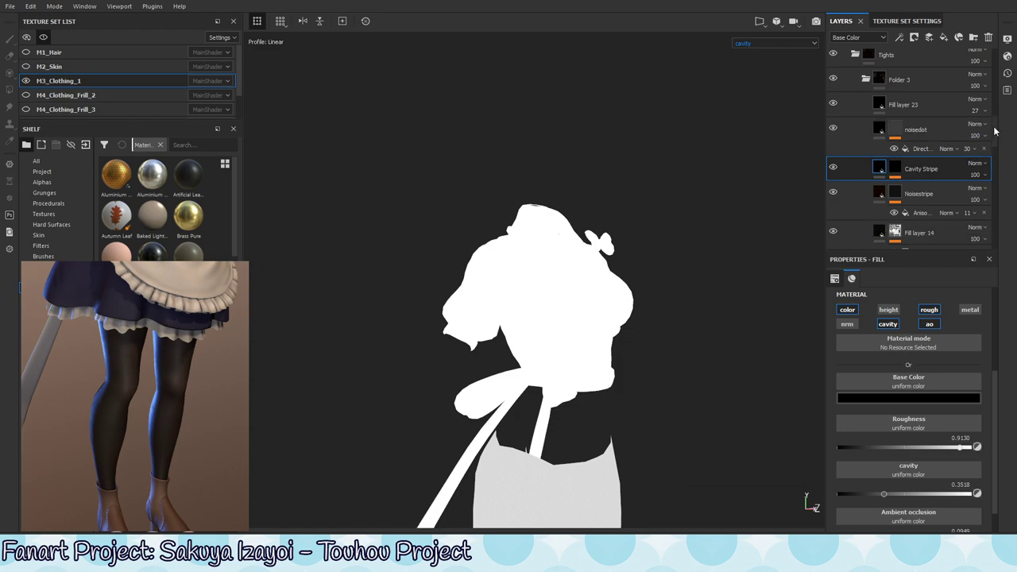
click(906, 133)
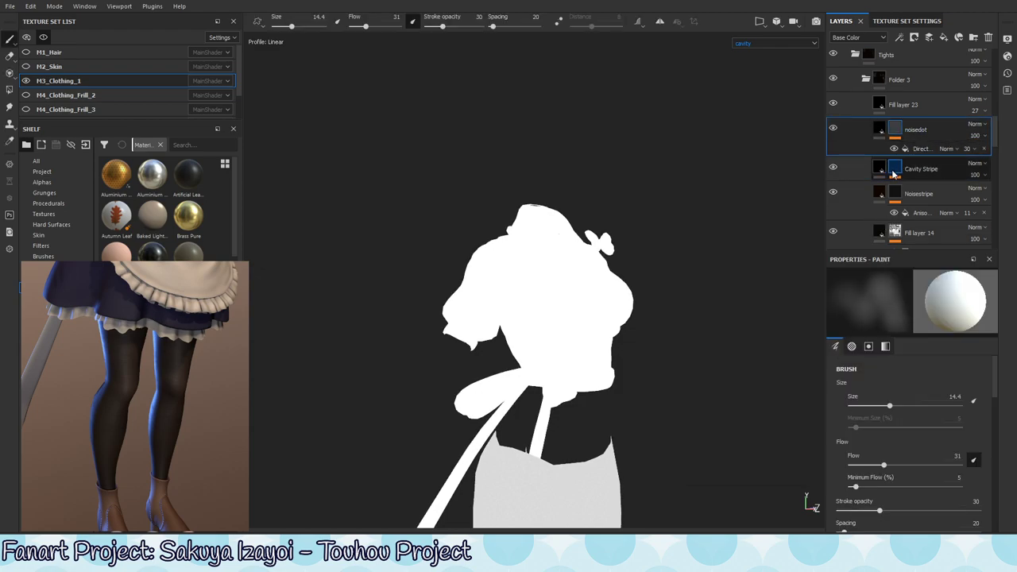
click(879, 169)
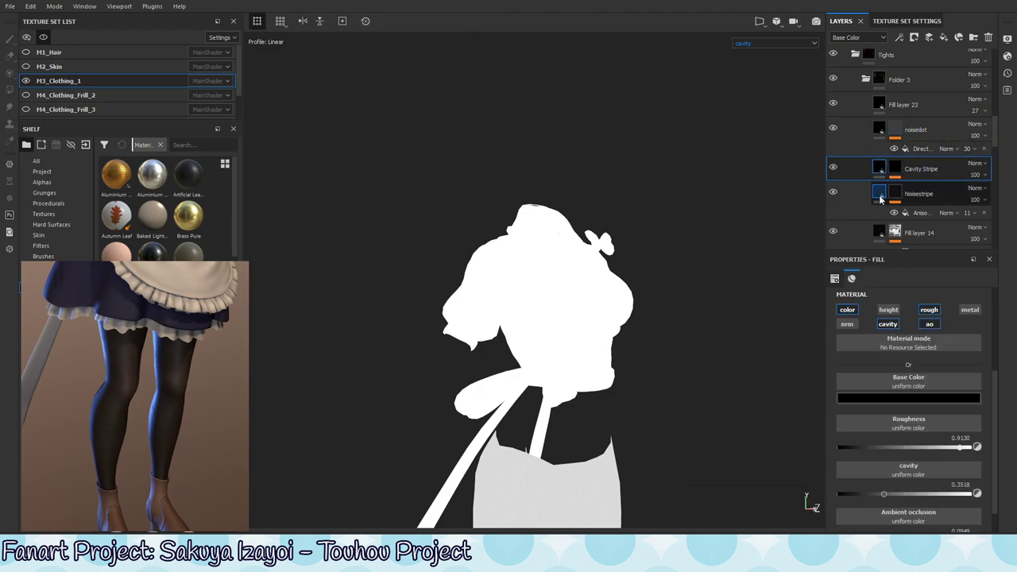
click(879, 130)
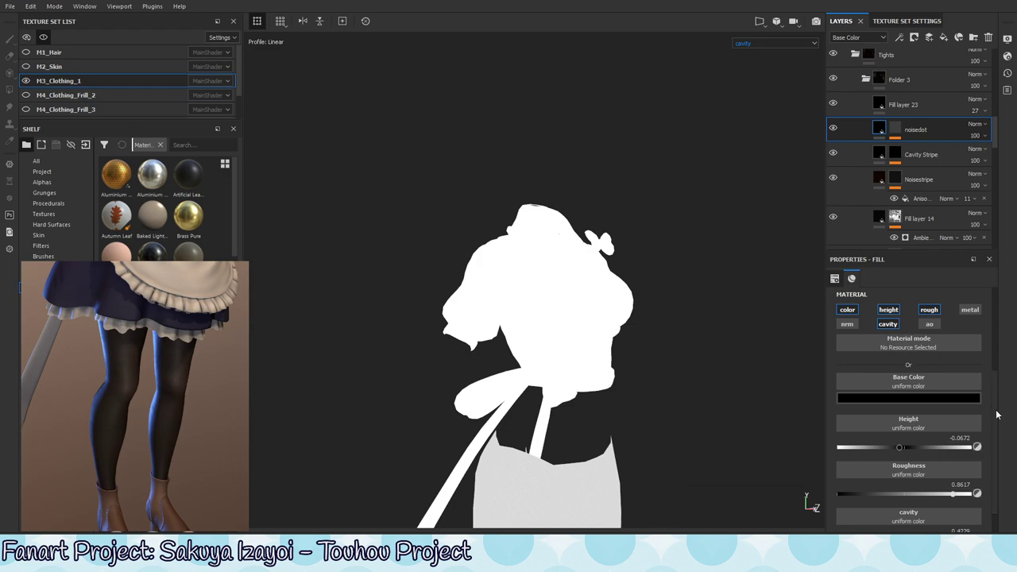
scroll(997, 414, down, 1)
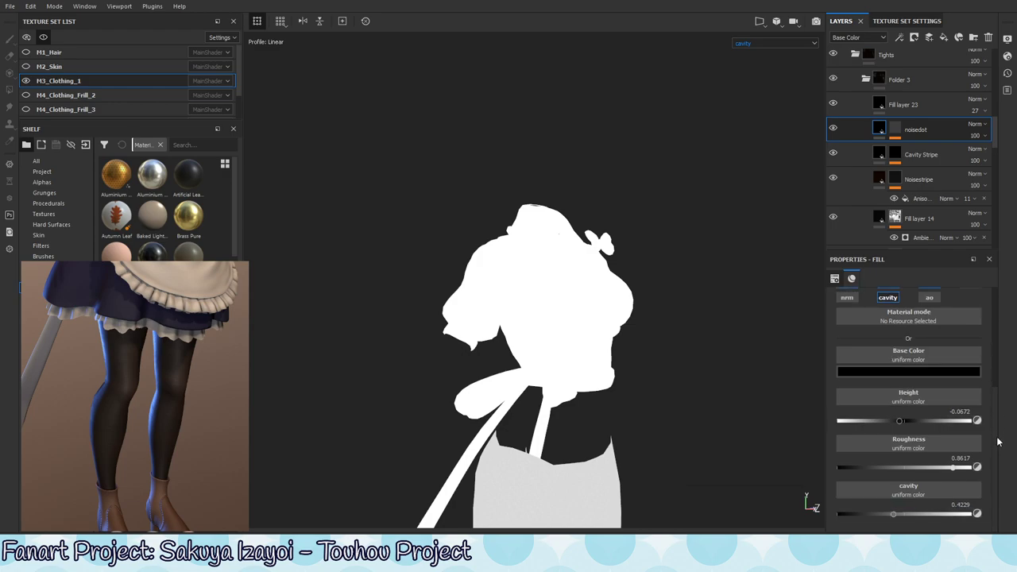
click(887, 193)
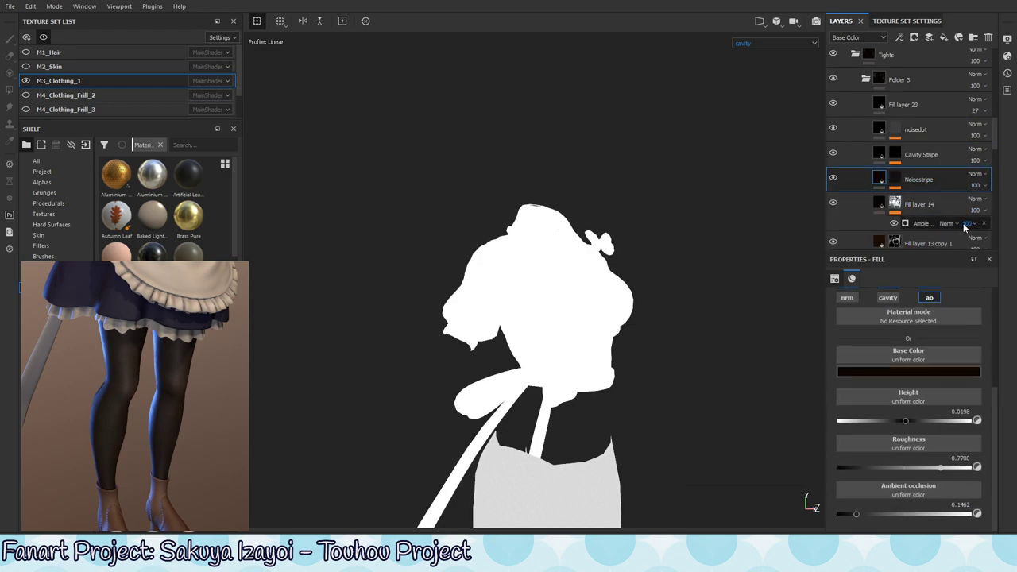
alt+middle_drag(738, 400, 654, 283)
scroll(648, 270, up, 3)
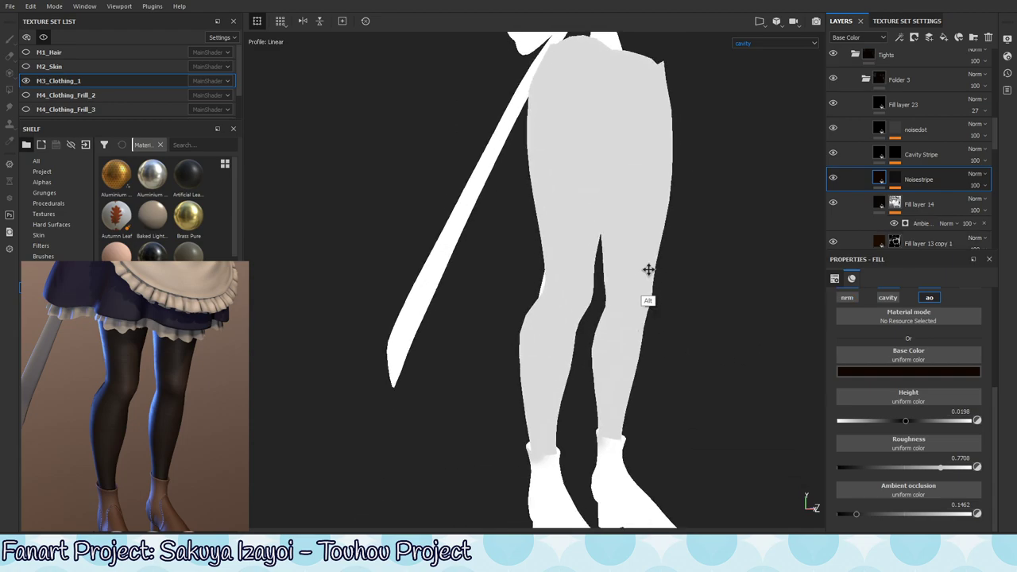
mouse_move(648, 269)
alt+mouse_down()
mouse_move(658, 318)
mouse_move(636, 307)
mouse_move(660, 279)
alt+mouse_up()
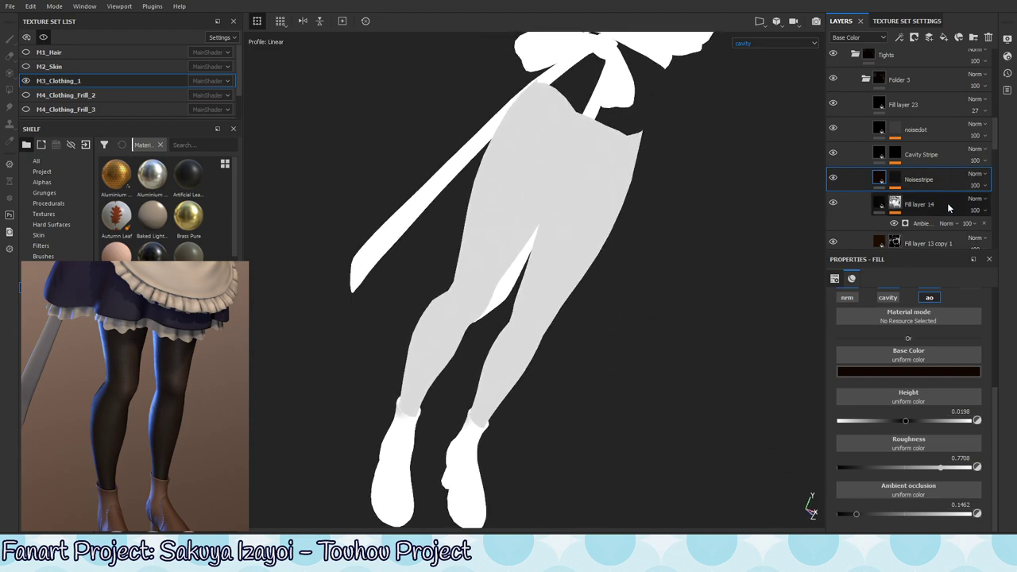
click(880, 204)
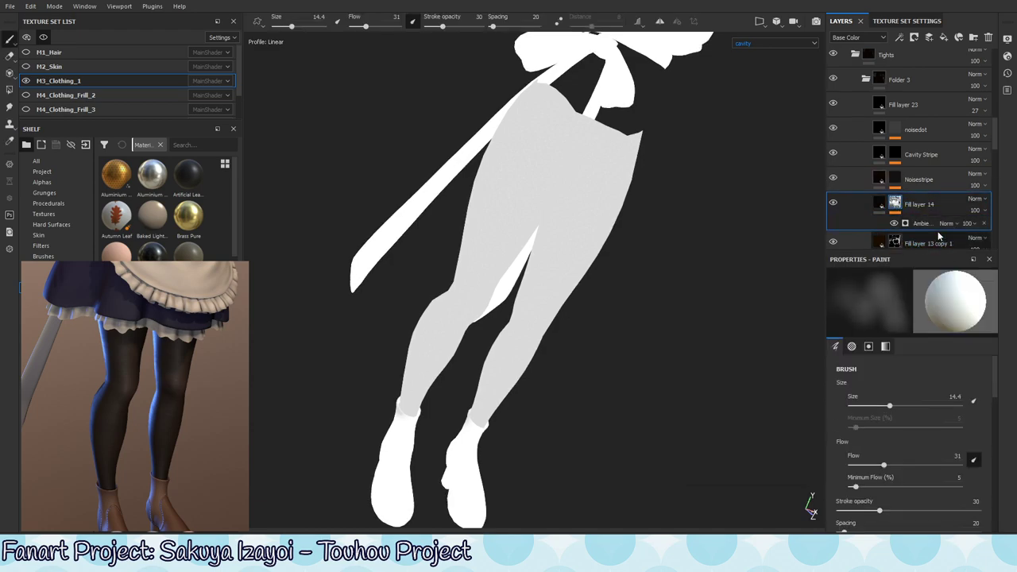
click(934, 224)
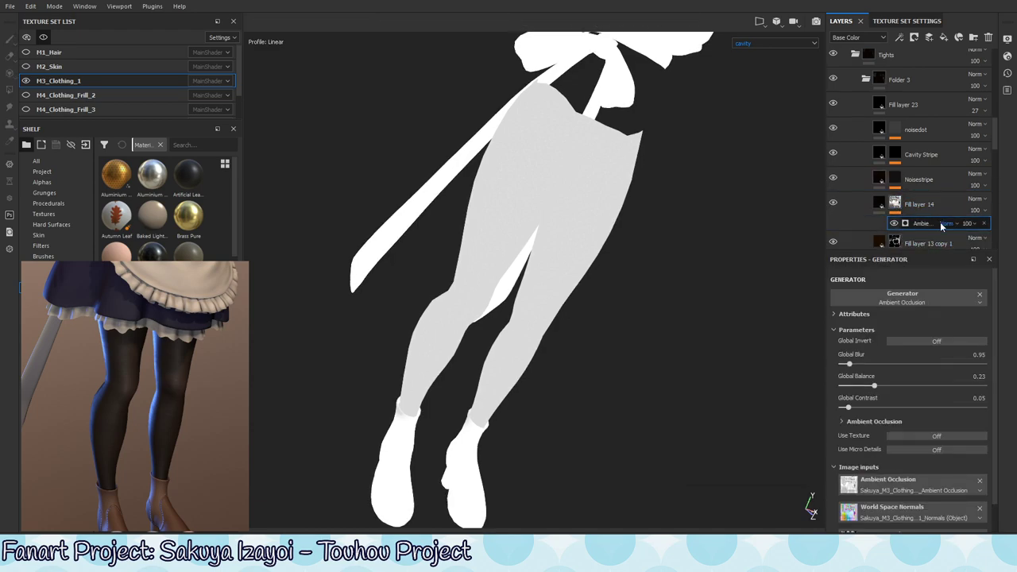
click(906, 224)
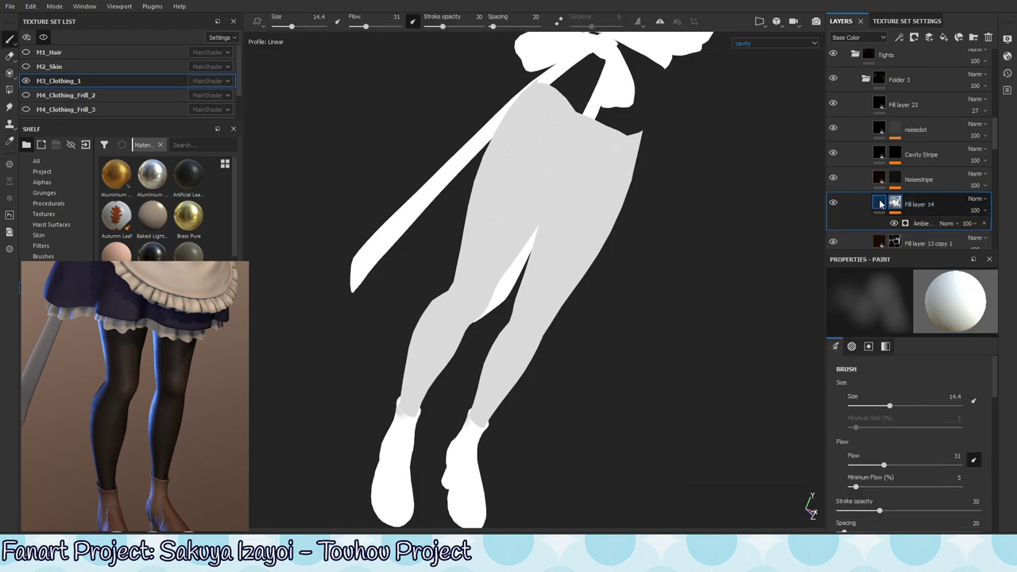
click(880, 205)
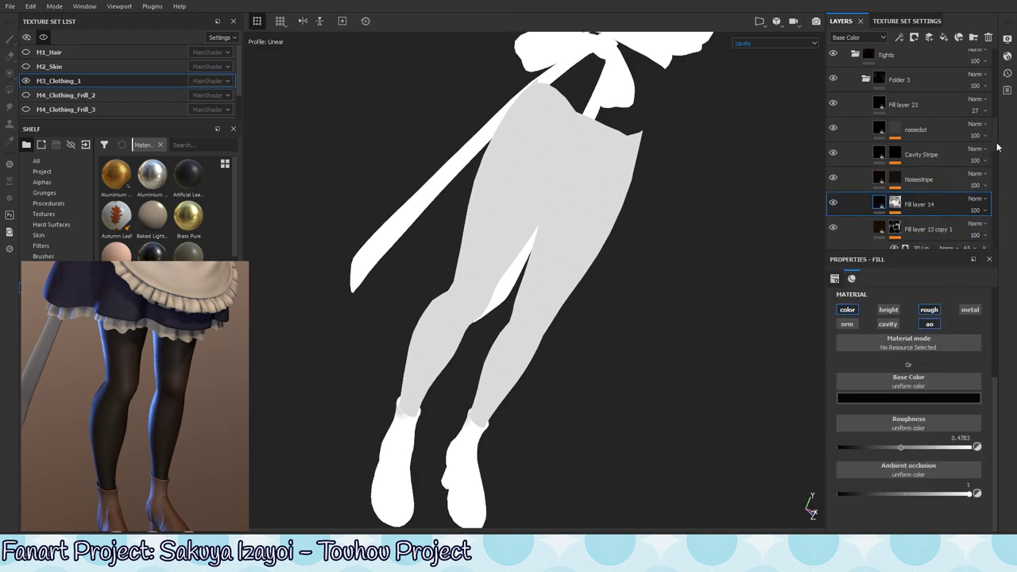
scroll(953, 143, down, 3)
click(934, 117)
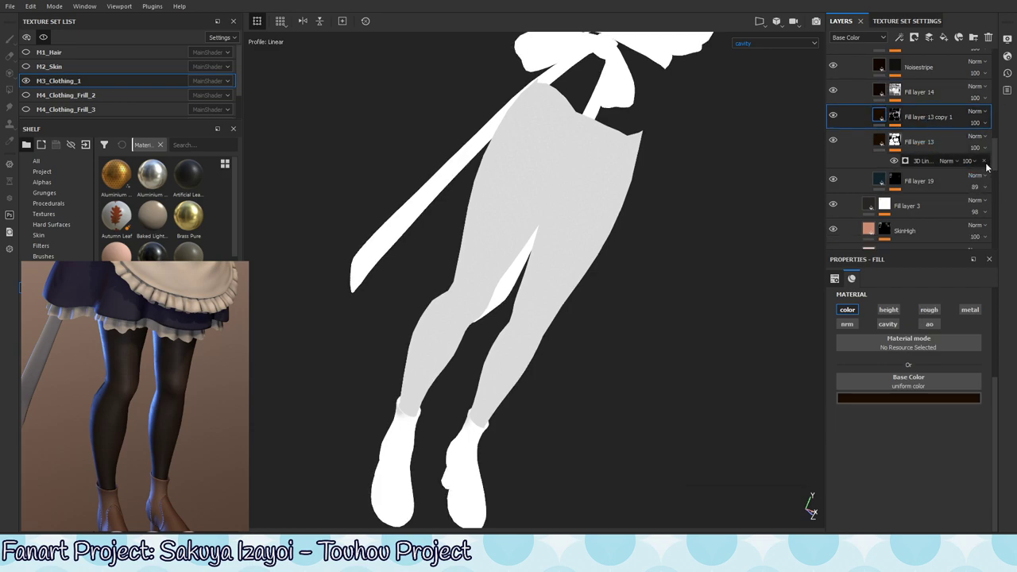
click(924, 162)
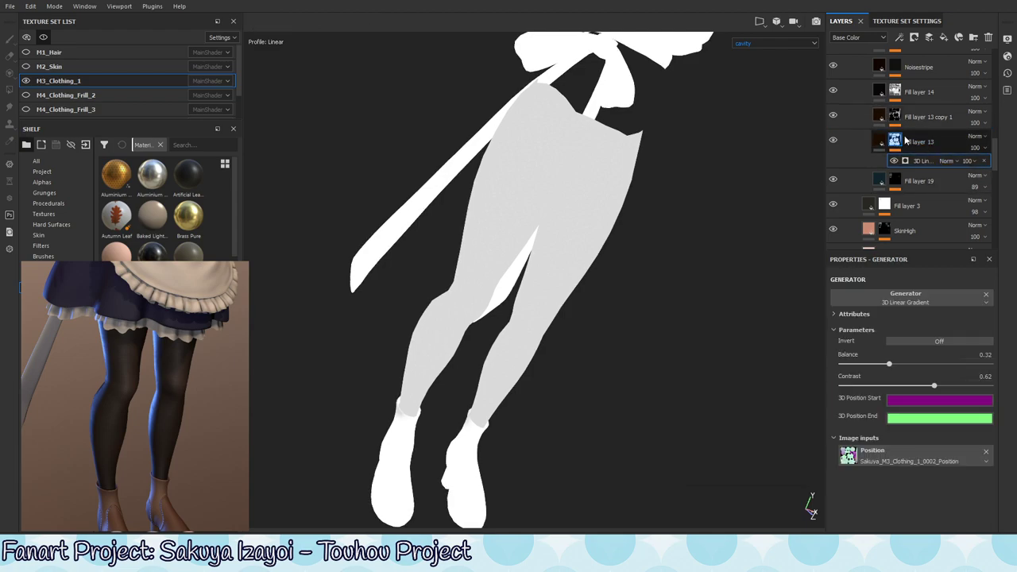
click(905, 140)
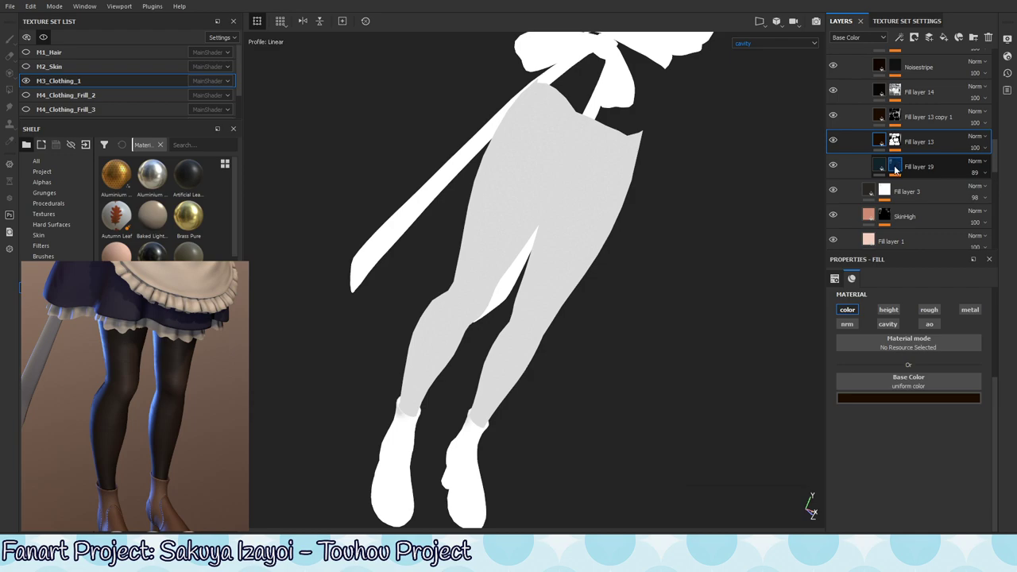
click(895, 141)
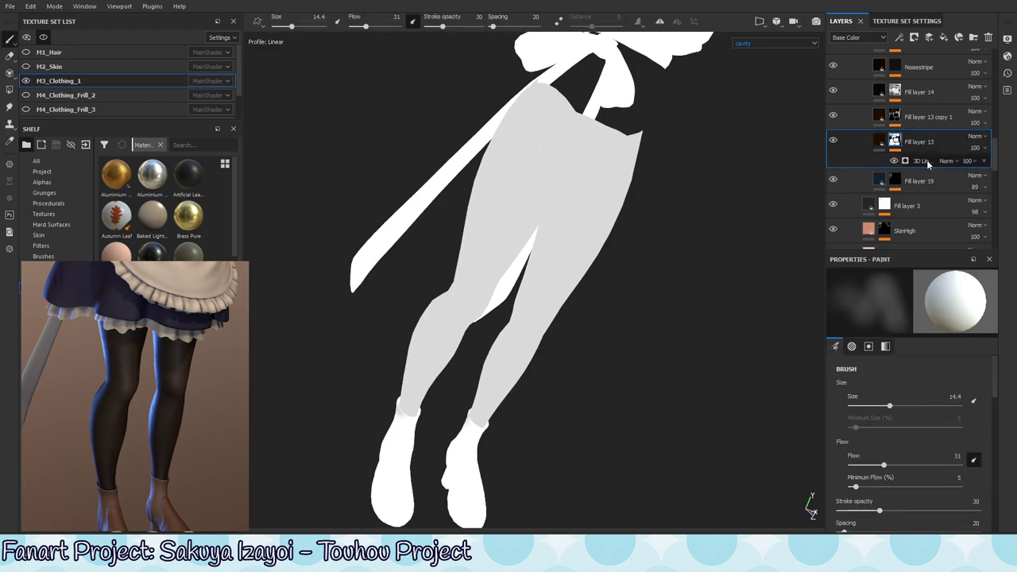
click(927, 159)
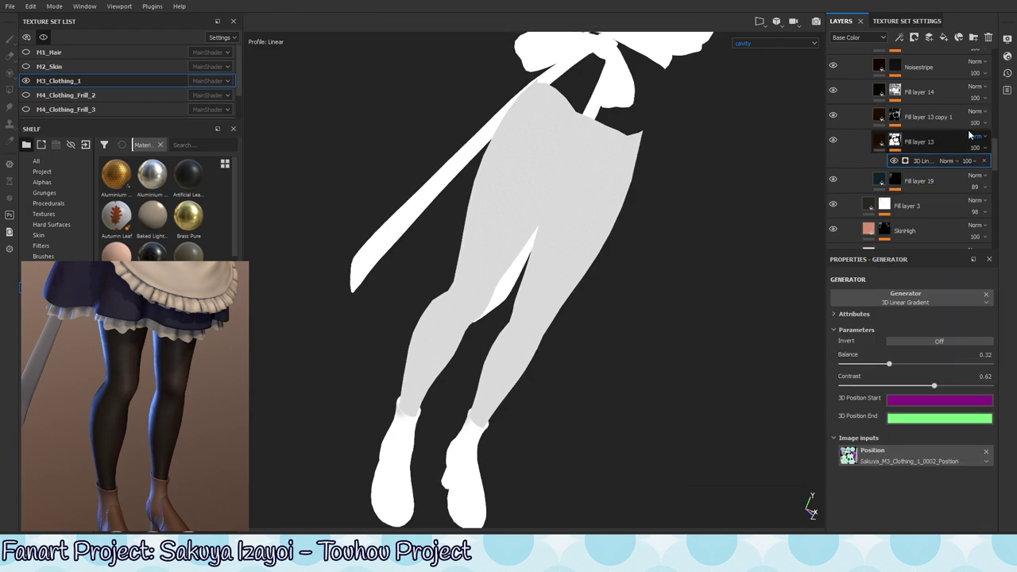
click(949, 182)
double_click(913, 206)
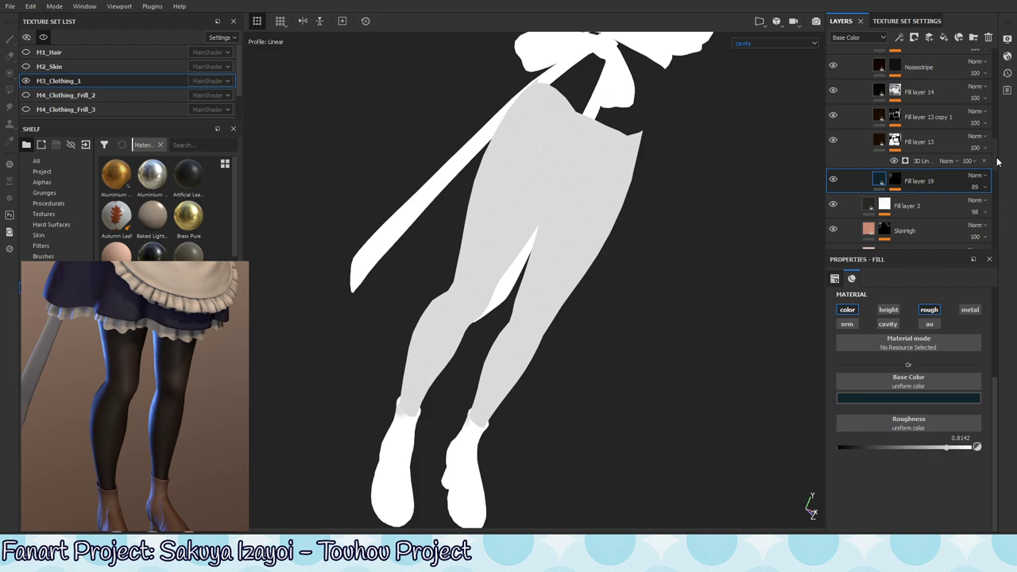
drag(997, 159, 996, 183)
scroll(920, 173, up, 4)
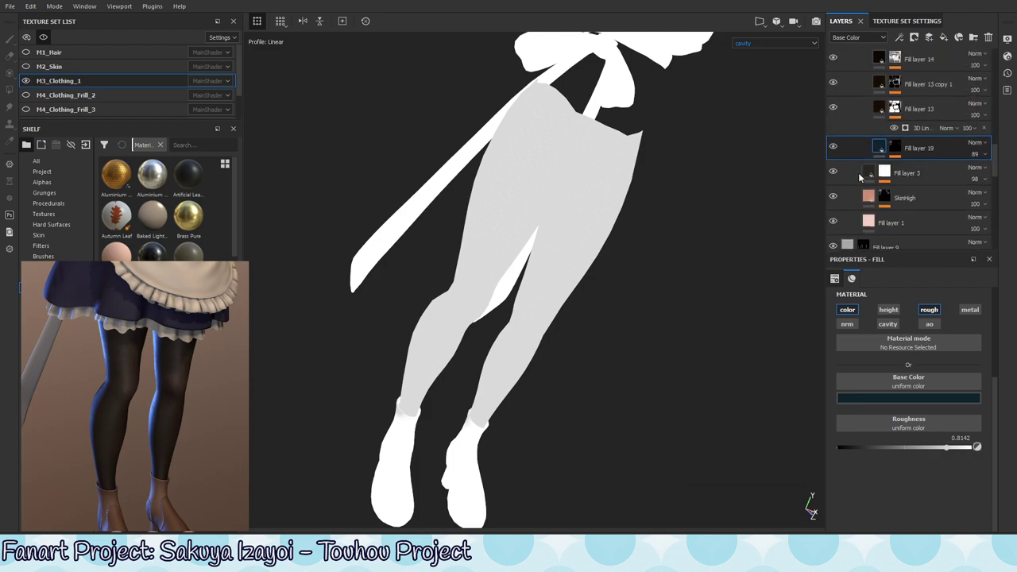
click(920, 172)
click(887, 179)
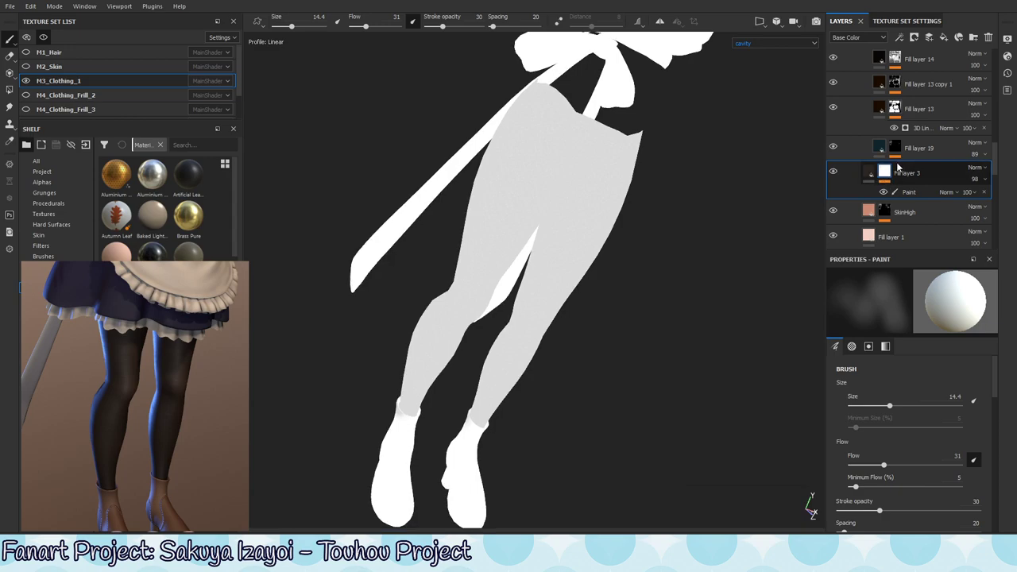
click(885, 174)
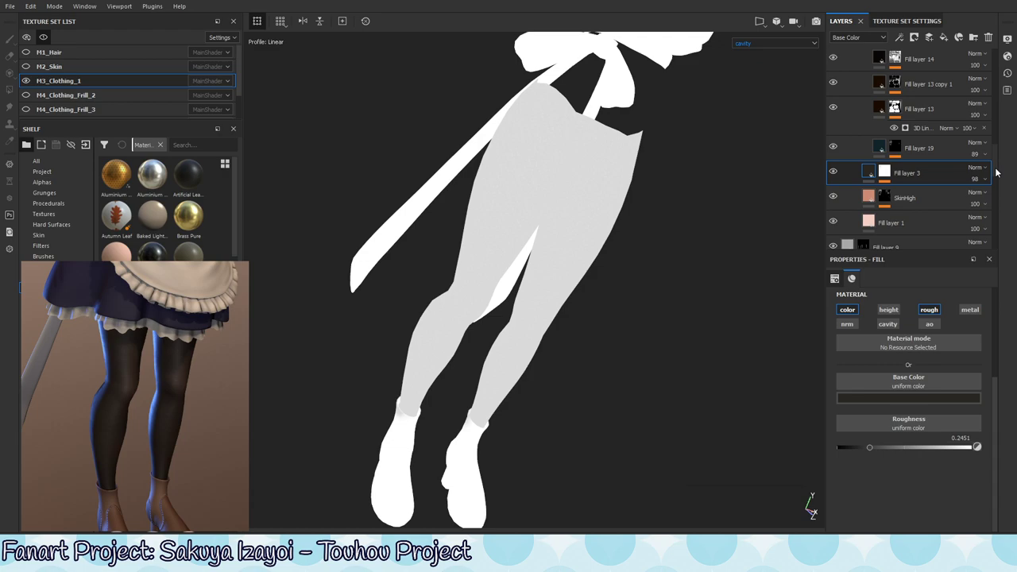
scroll(953, 175, up, 2)
scroll(929, 187, up, 2)
scroll(906, 195, up, 2)
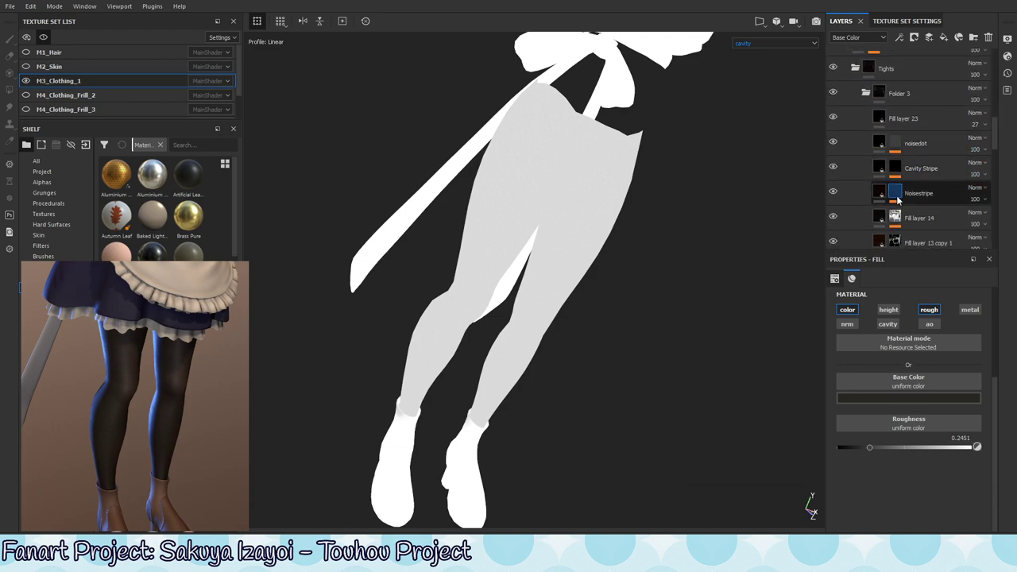
click(834, 143)
click(833, 143)
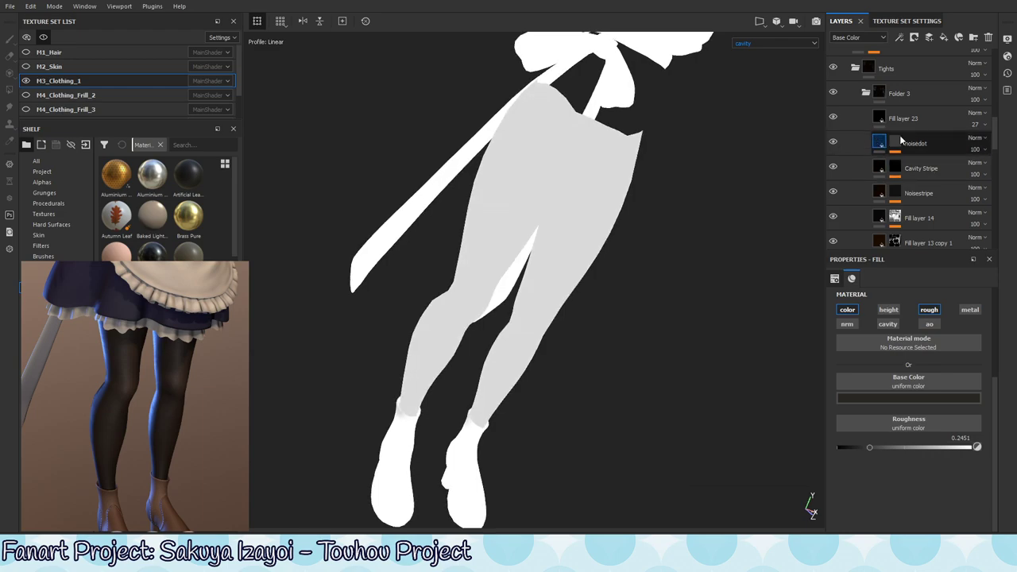
click(905, 153)
right_click(901, 143)
click(946, 163)
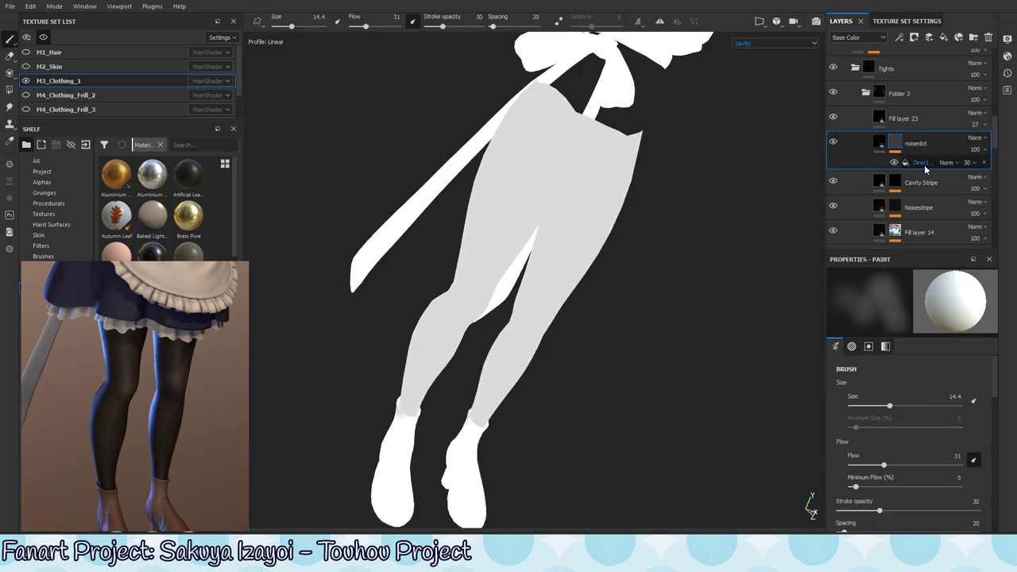
click(921, 166)
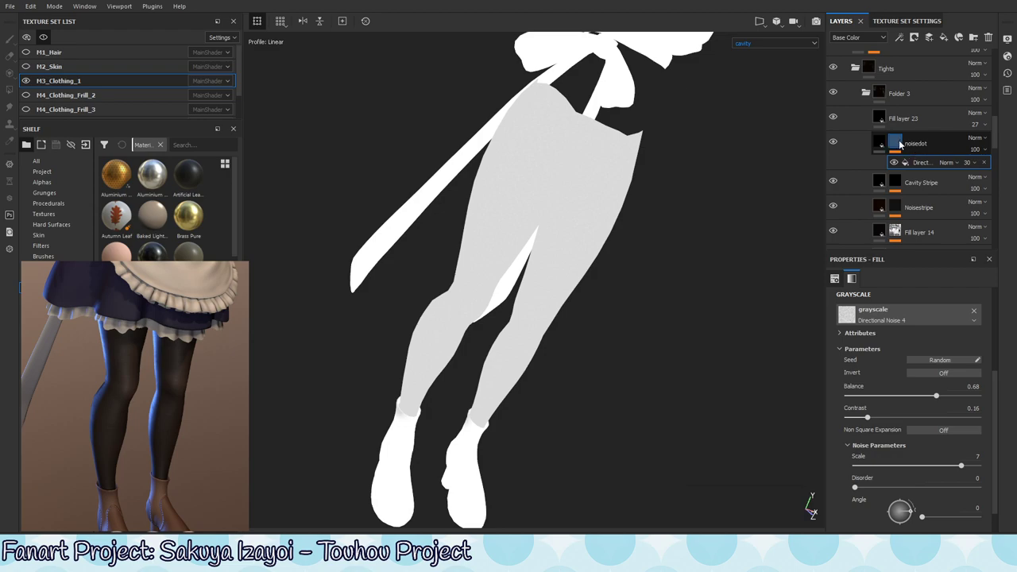
click(897, 152)
click(894, 159)
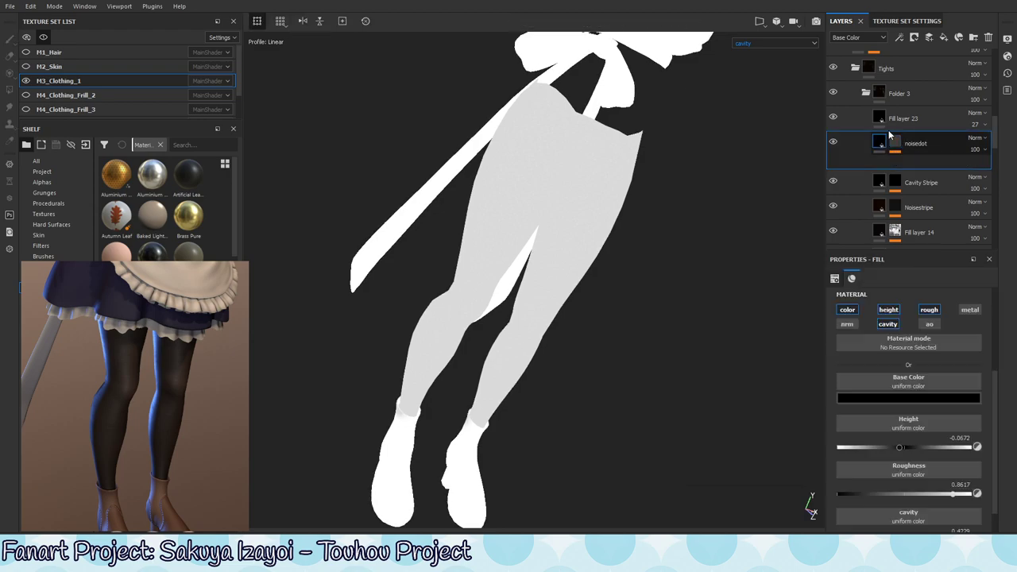
key(Delete)
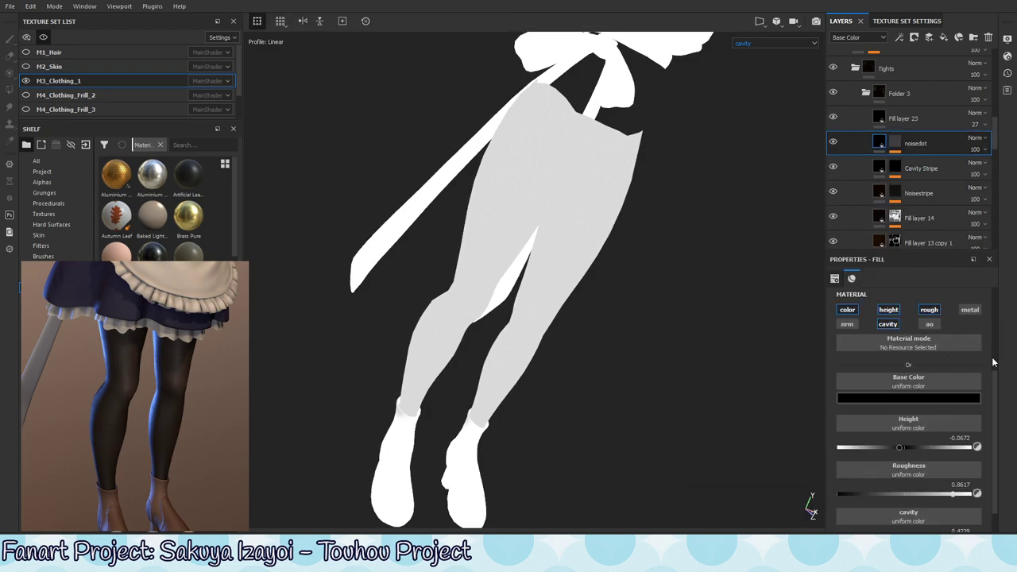
scroll(999, 467, down, 1)
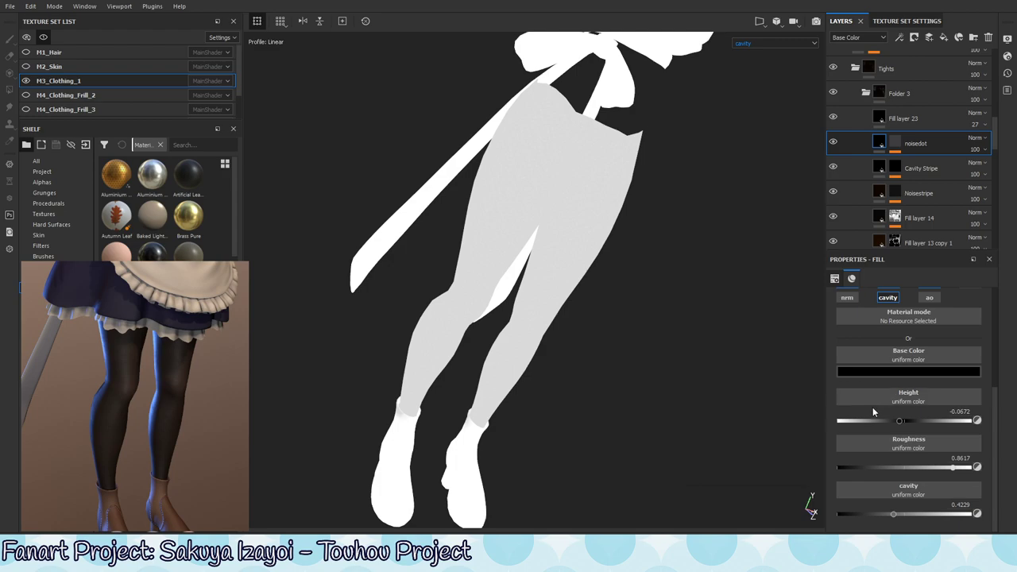
click(887, 297)
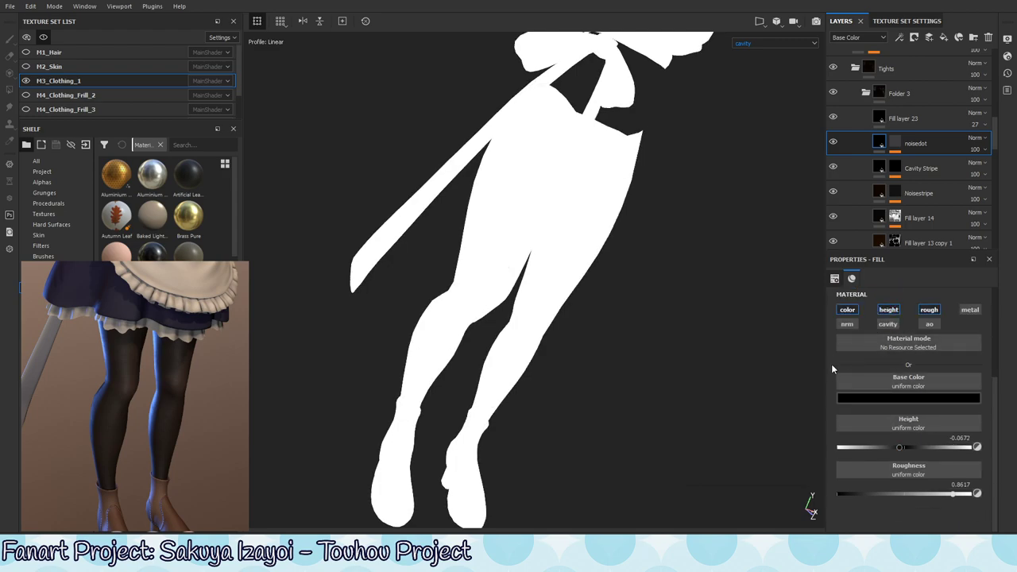
alt+drag(633, 347, 649, 193)
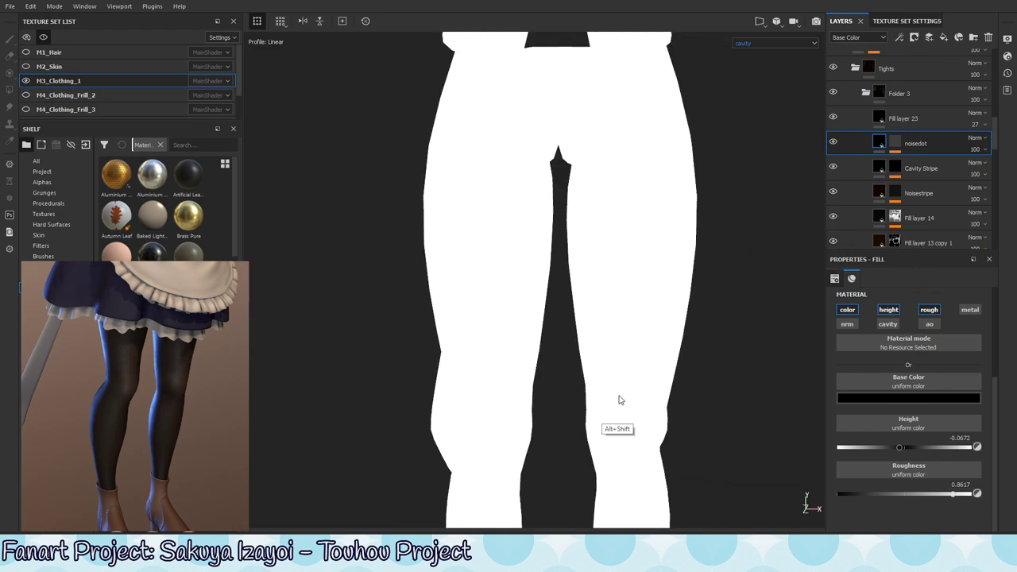
mouse_move(582, 346)
alt+mouse_down()
mouse_move(663, 357)
mouse_move(658, 306)
mouse_move(625, 438)
mouse_move(608, 354)
mouse_move(588, 397)
alt+mouse_up()
alt+drag(618, 388, 609, 352)
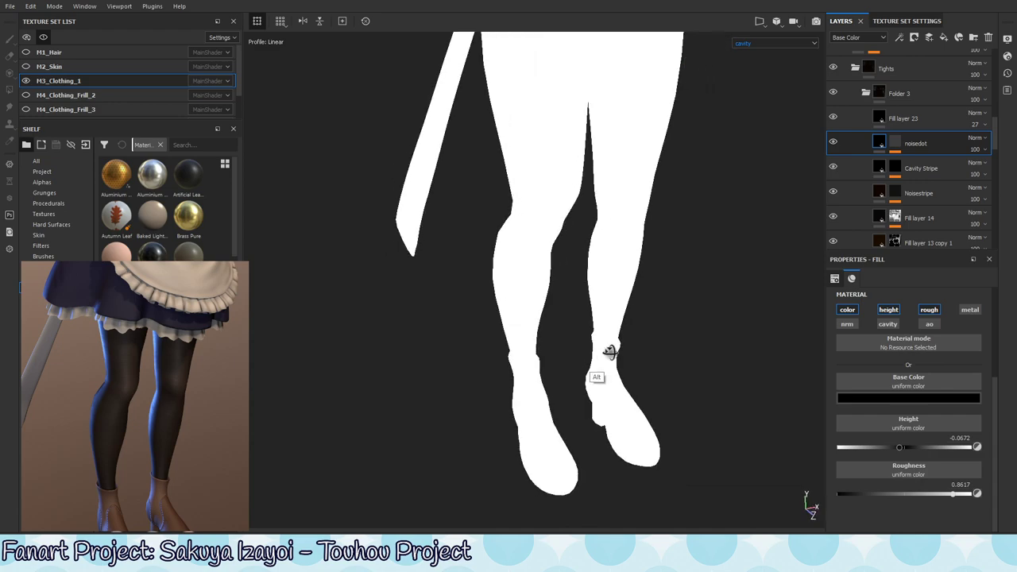
click(938, 170)
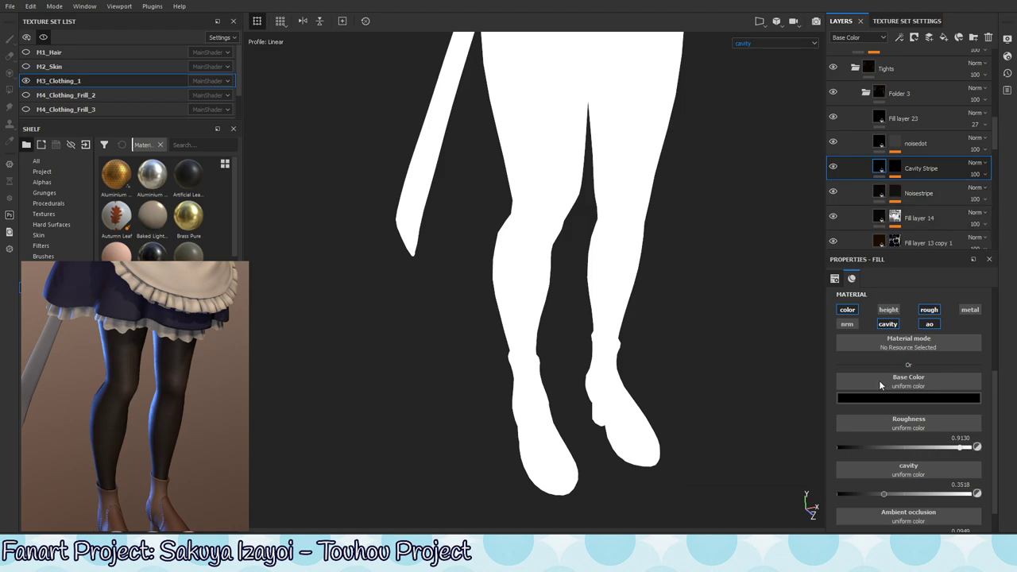
drag(883, 493, 880, 501)
click(896, 168)
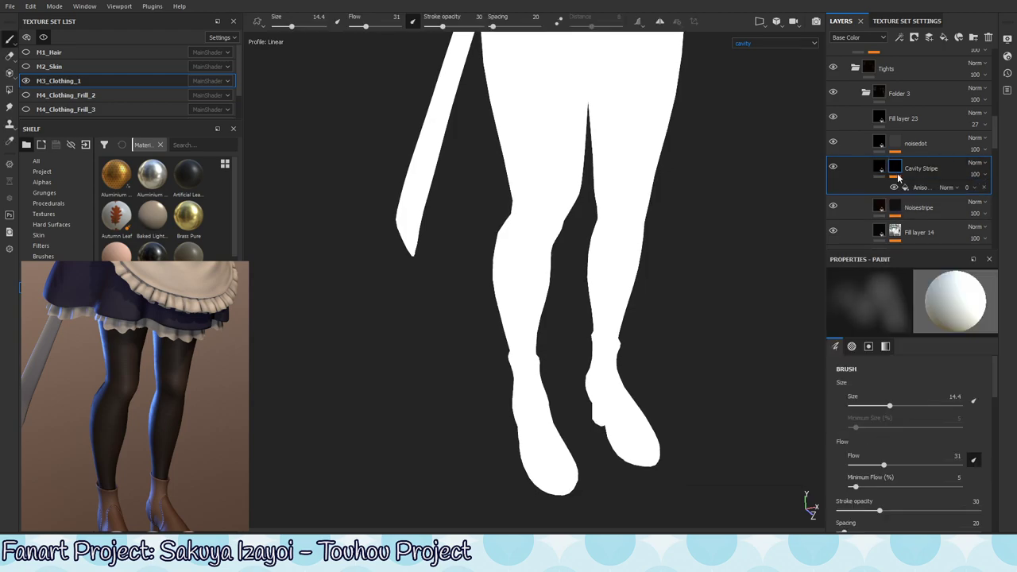
click(930, 189)
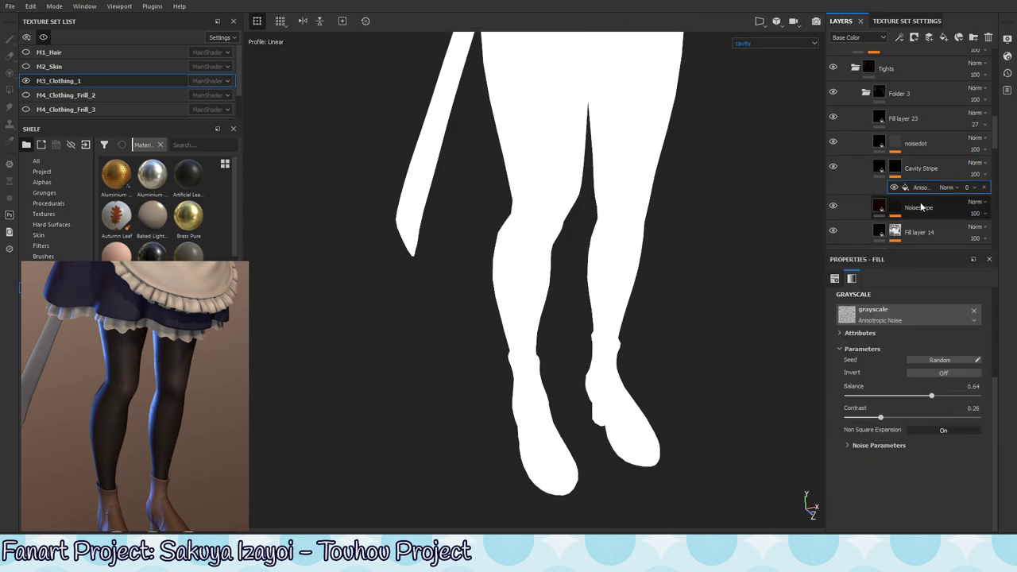
click(879, 166)
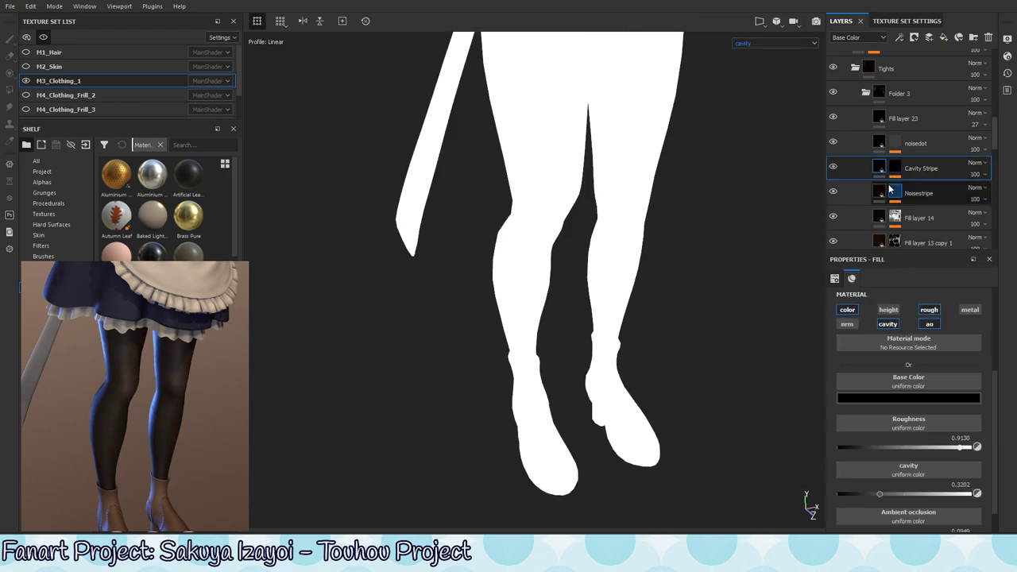
click(926, 198)
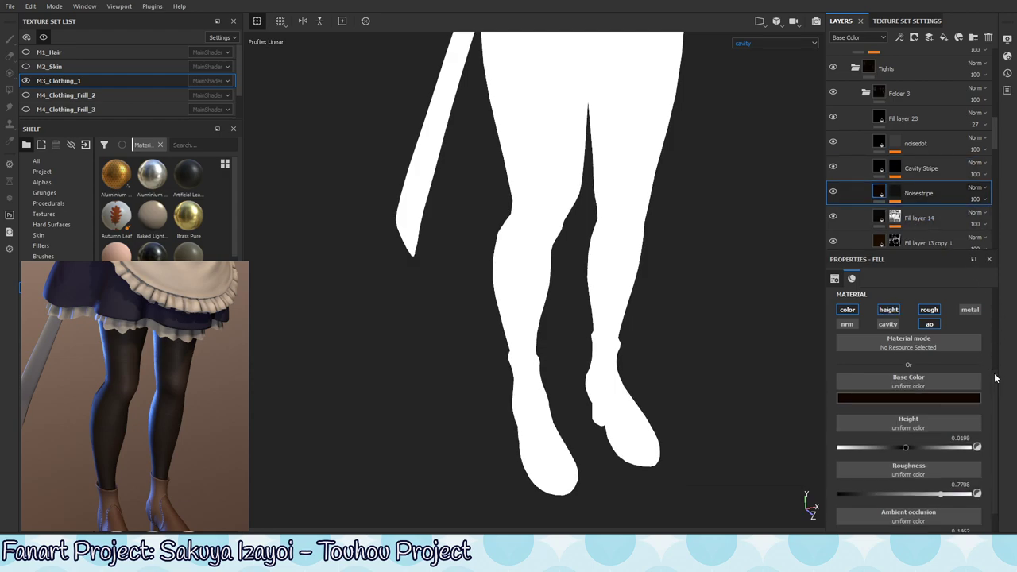
scroll(995, 378, down, 1)
drag(995, 421, 995, 296)
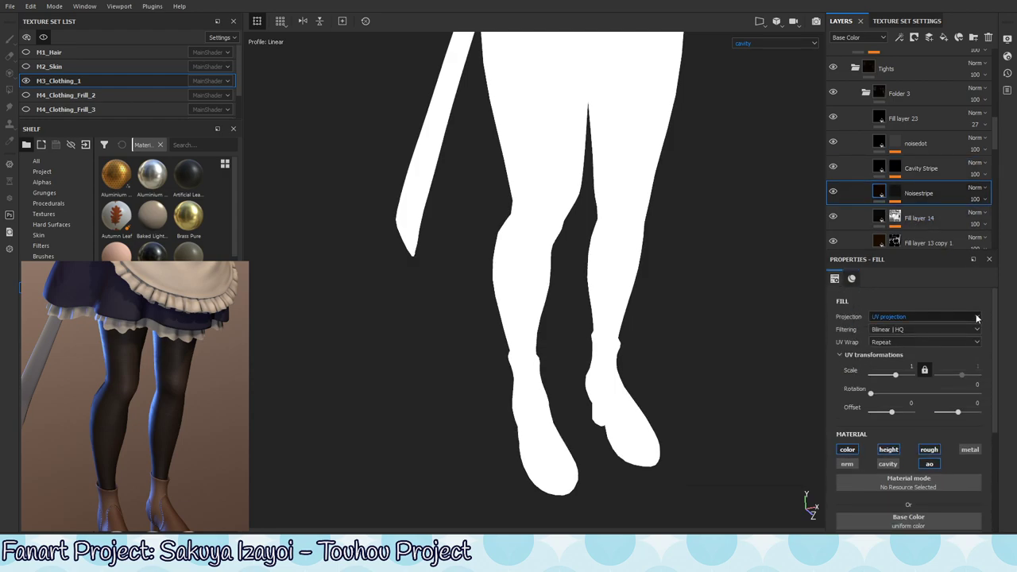
drag(998, 364, 999, 477)
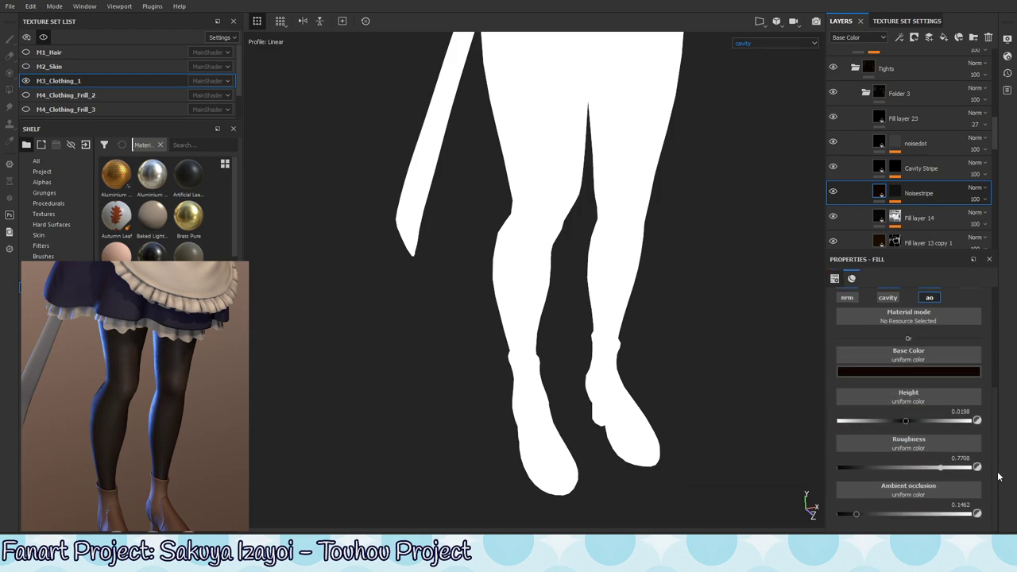
scroll(998, 471, up, 2)
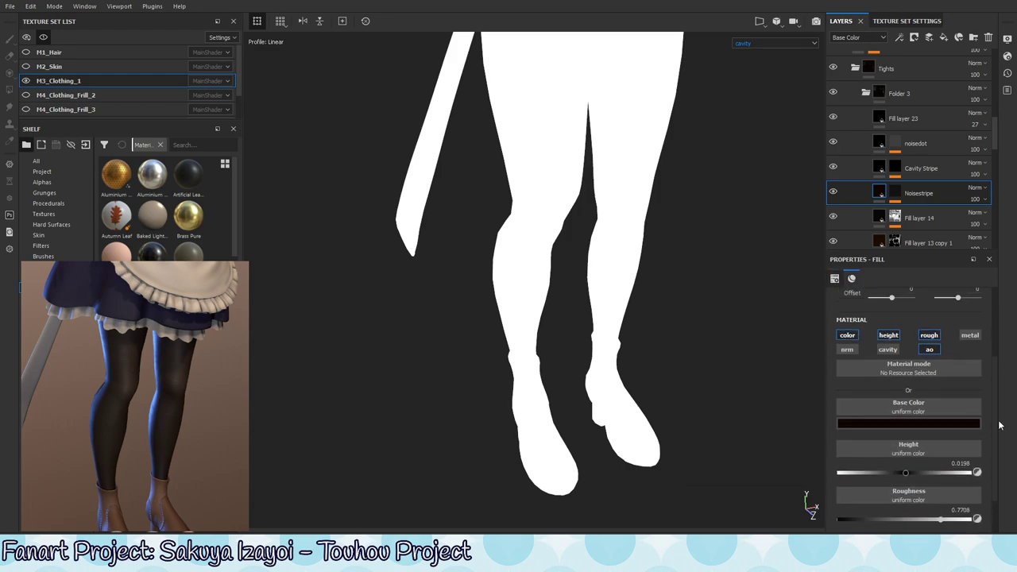
click(904, 222)
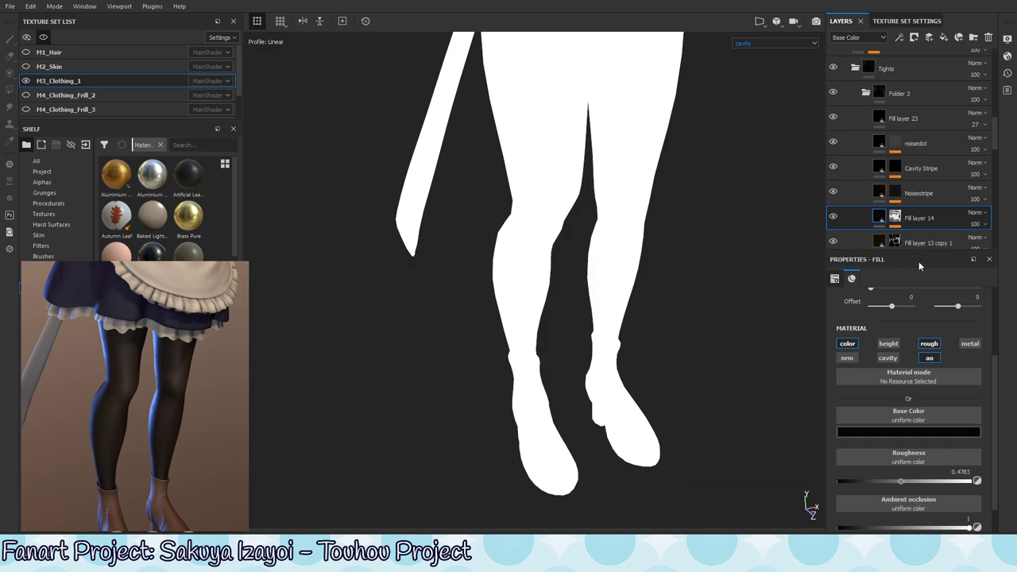
scroll(998, 484, down, 1)
scroll(998, 492, up, 4)
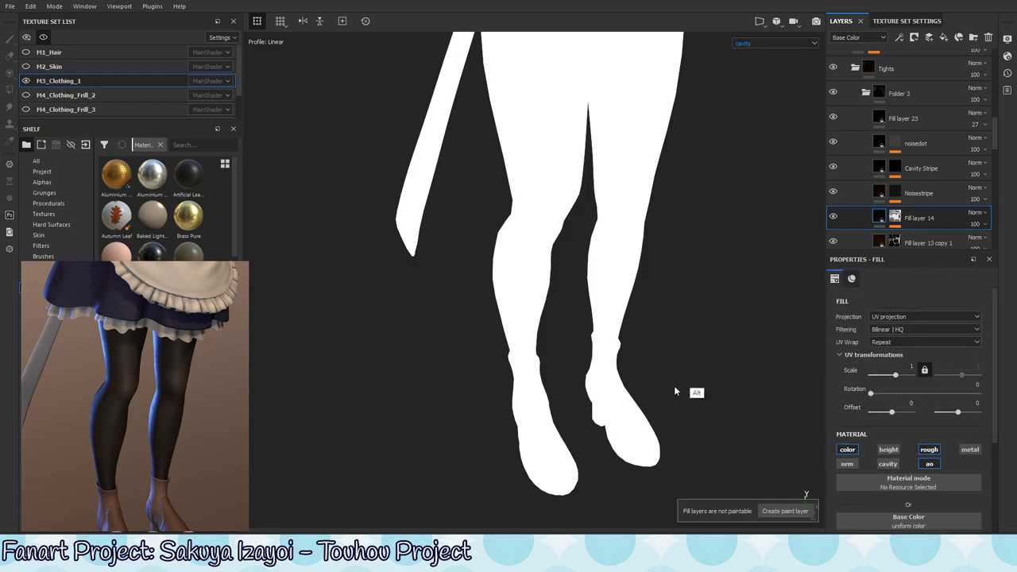
alt+right_drag(673, 392, 291, 436)
mouse_move(291, 436)
alt+mouse_down()
mouse_move(552, 454)
mouse_move(573, 422)
alt+mouse_up()
key(m)
key(shift+c)
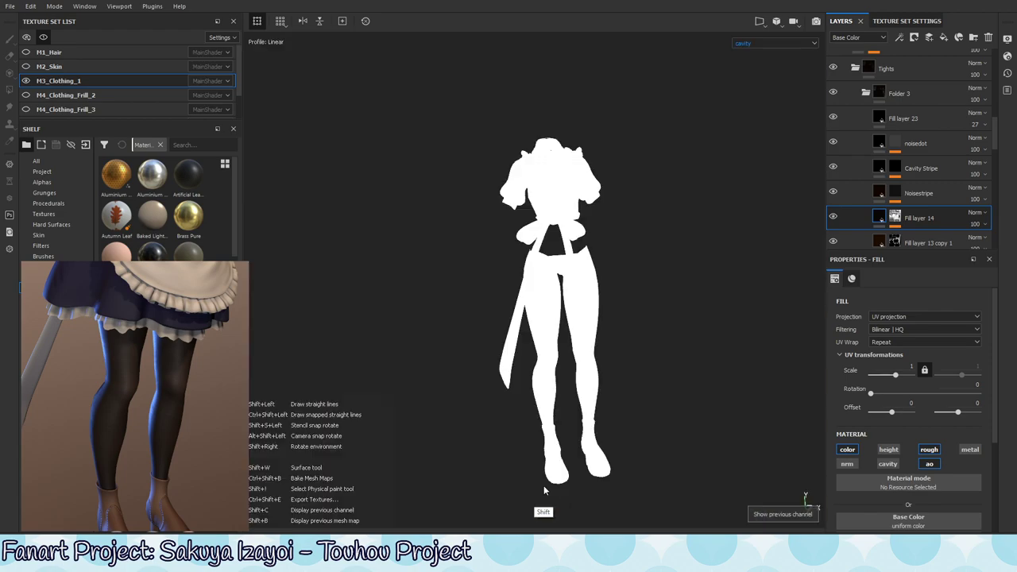
key(shift+c)
key(shift+c)
key(shift+c)
key(shift+c)
key(shift+c)
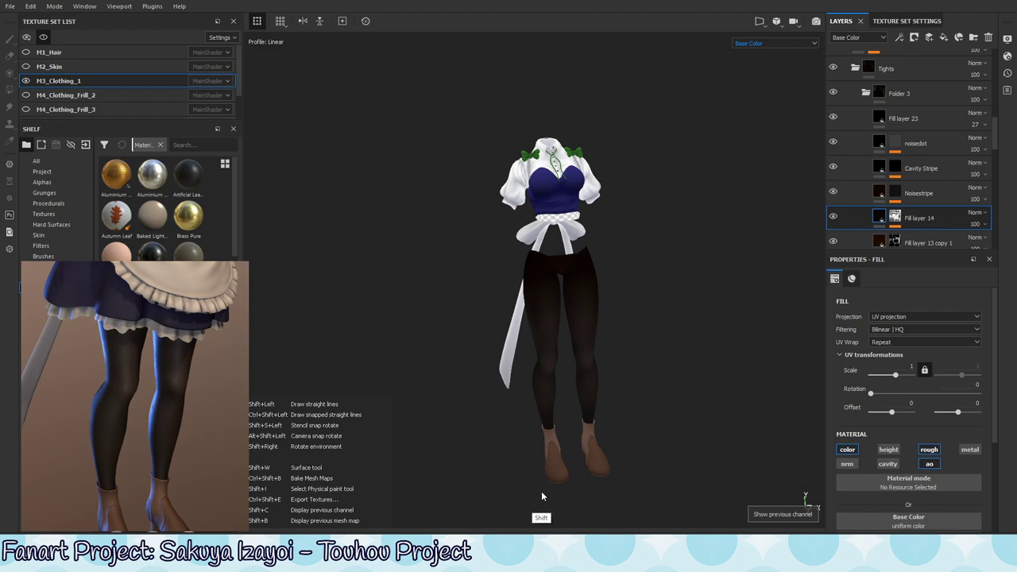
key(shift+c)
key(shift+c)
key(shift+c)
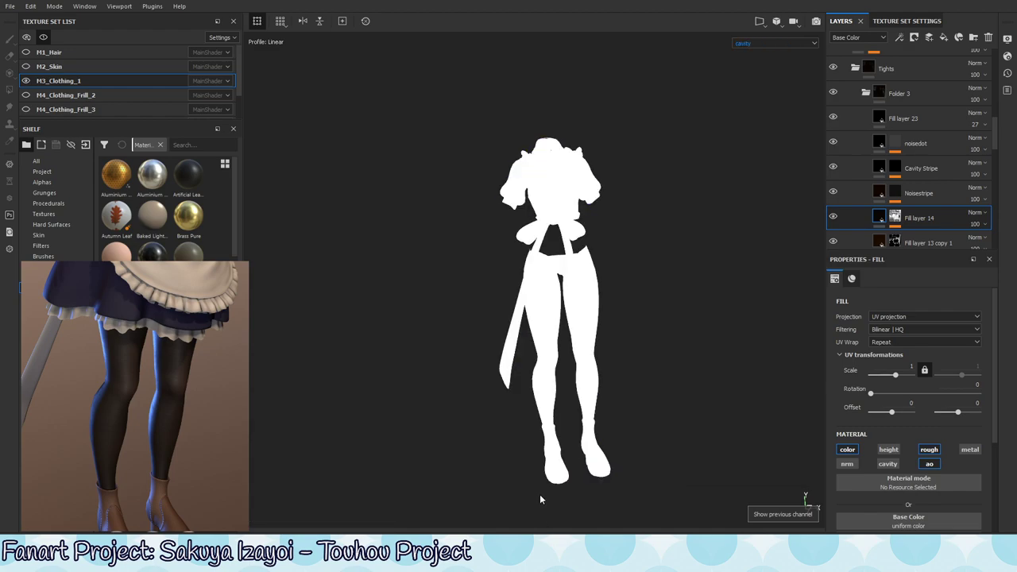
scroll(945, 136, down, 2)
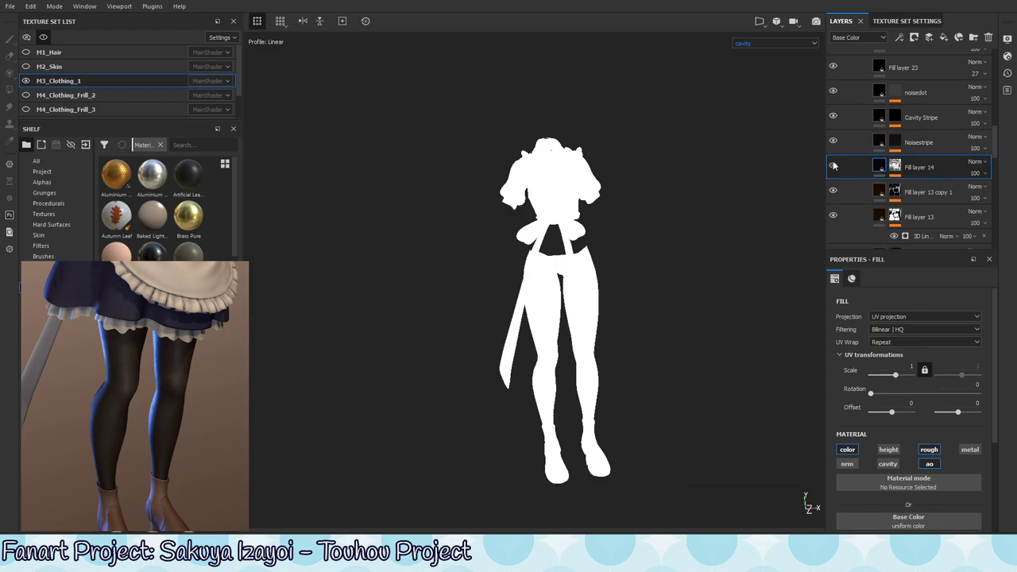
click(895, 167)
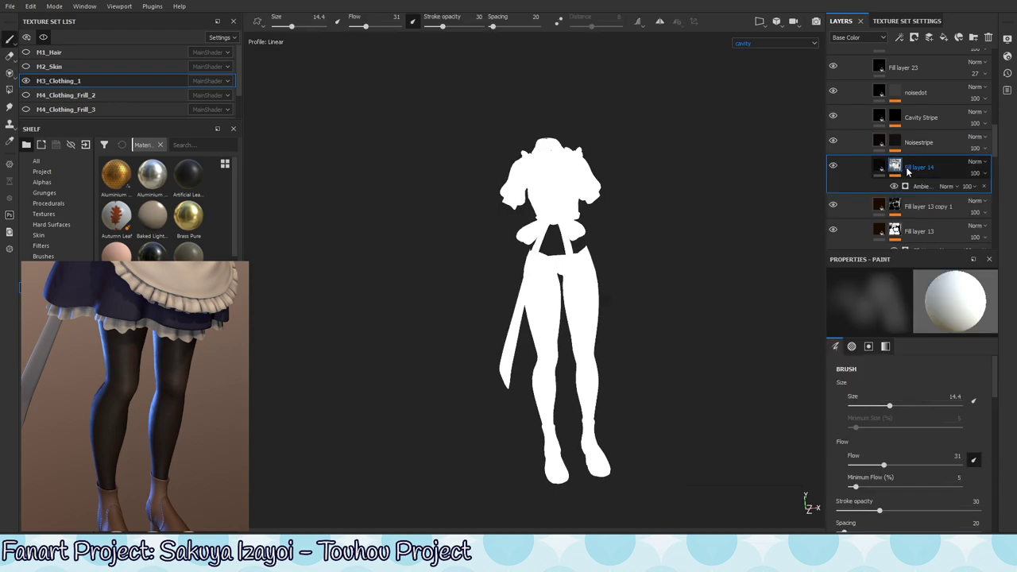
drag(996, 388, 1000, 498)
click(922, 186)
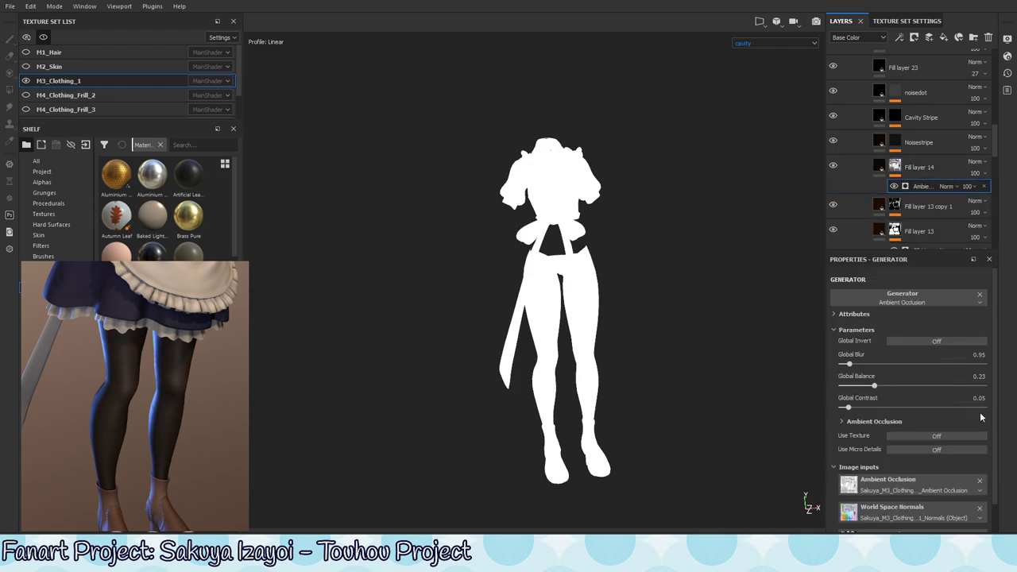
click(882, 171)
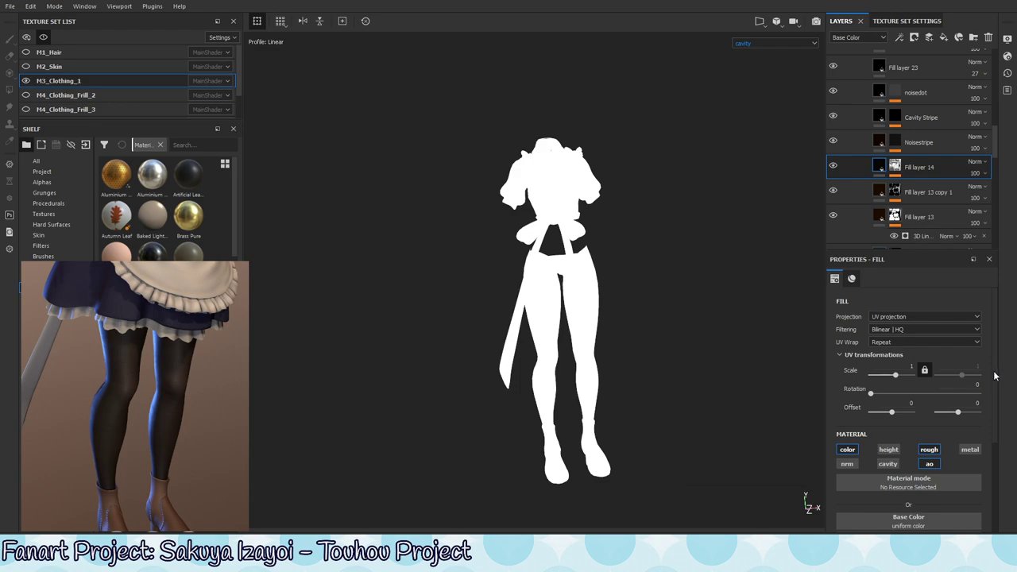
drag(993, 375, 995, 451)
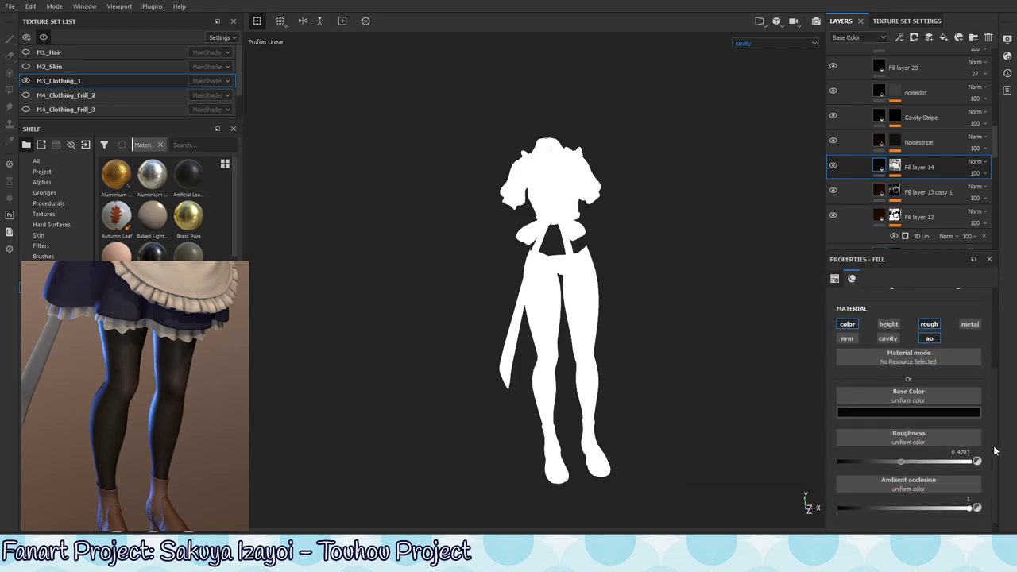
scroll(989, 421, up, 3)
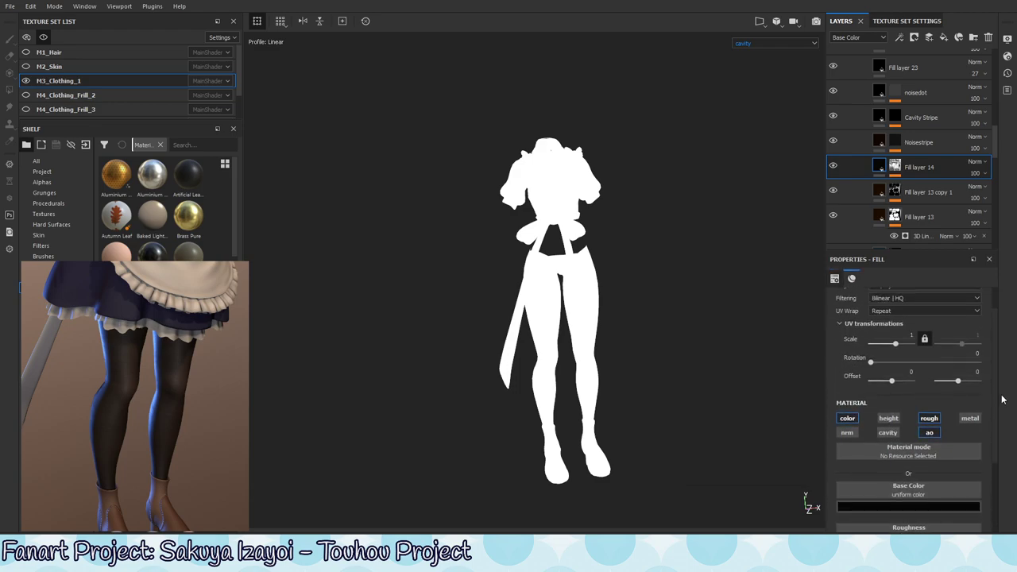
Lower the Cavity Stripe layer's cavity value to 0.3083.
click(934, 143)
click(929, 115)
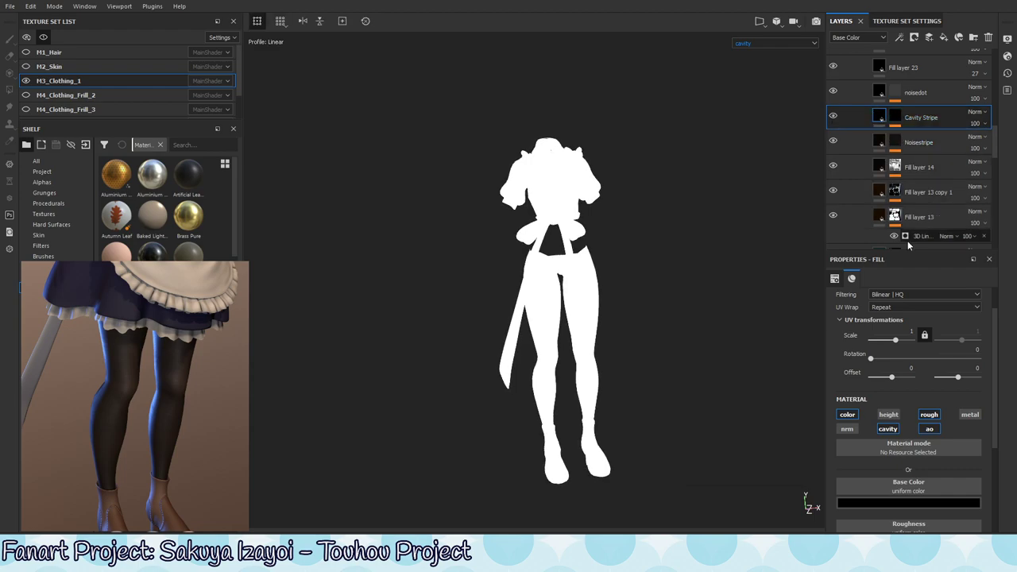
scroll(989, 460, down, 3)
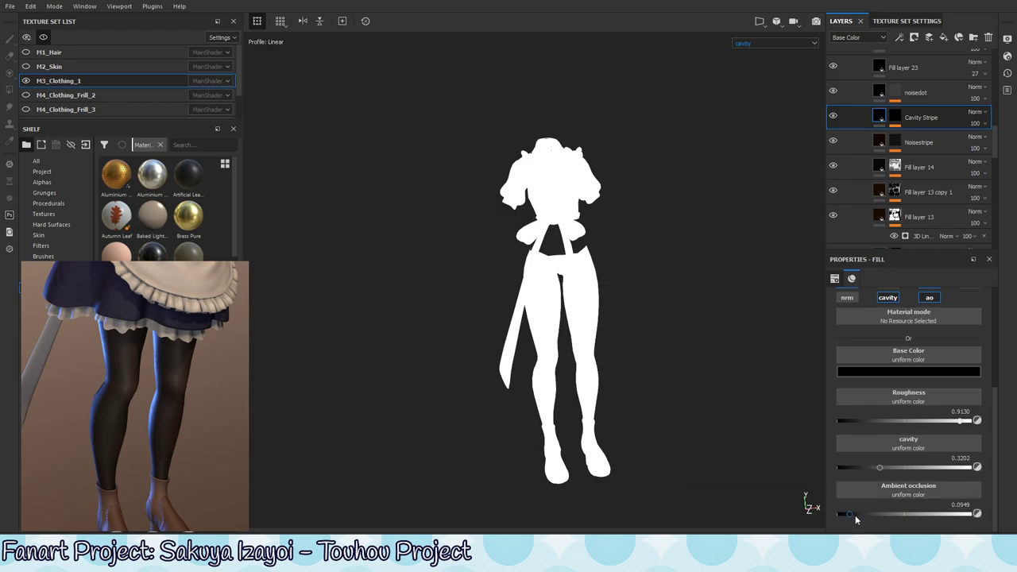
drag(886, 470, 882, 470)
Enable cavity on the noisedot layer and set its cavity value to 0.2451.
click(926, 89)
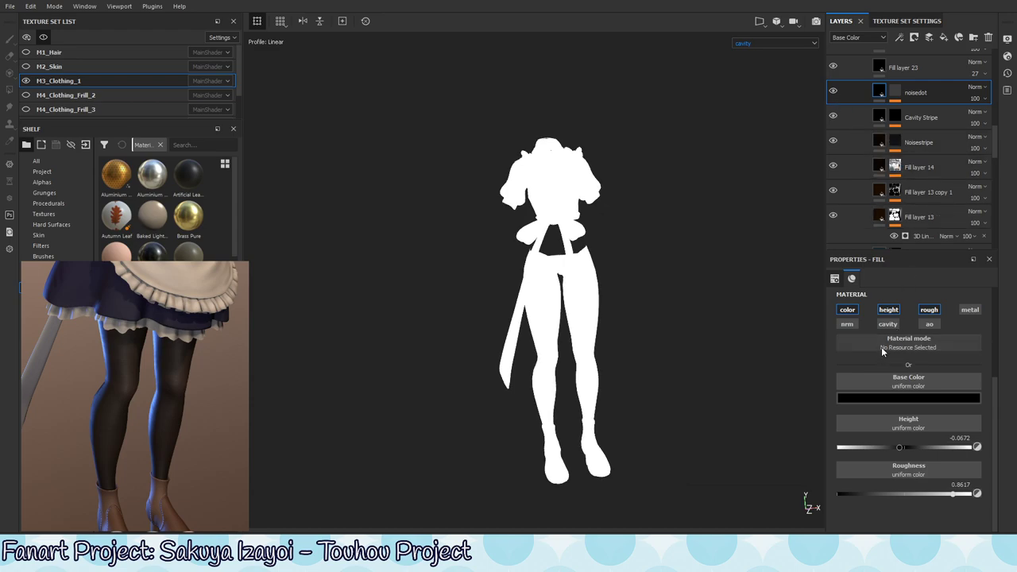
click(892, 325)
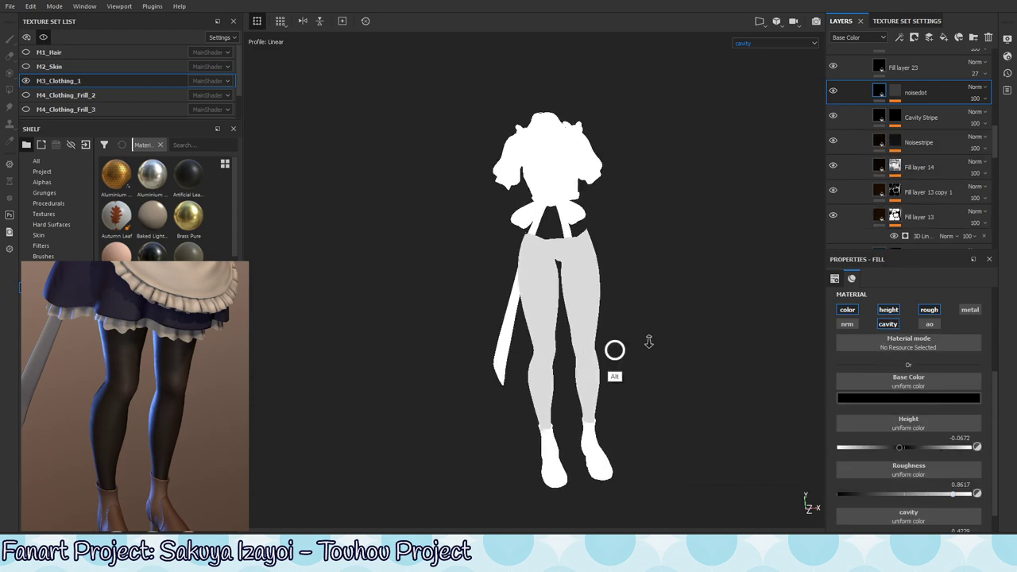
scroll(588, 348, up, 5)
alt+shift+drag(588, 348, 583, 363)
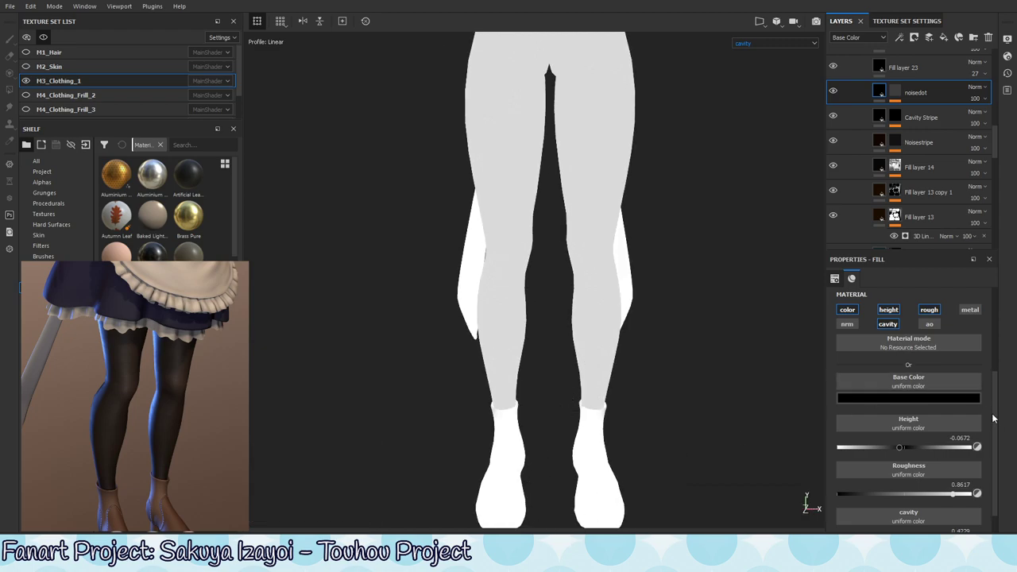
drag(994, 405, 989, 478)
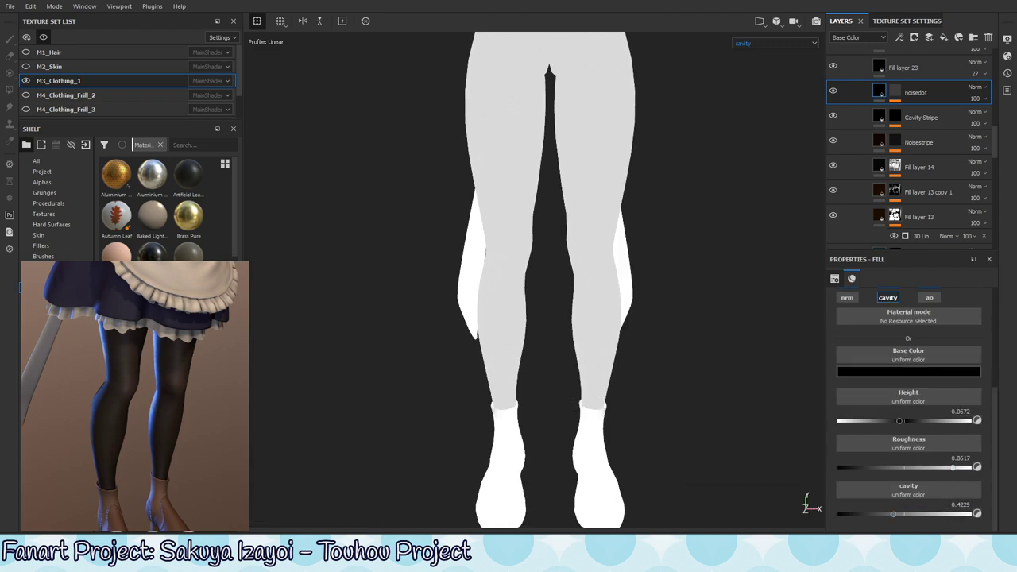
mouse_move(891, 516)
mouse_down()
mouse_move(836, 519)
mouse_move(874, 536)
mouse_up()
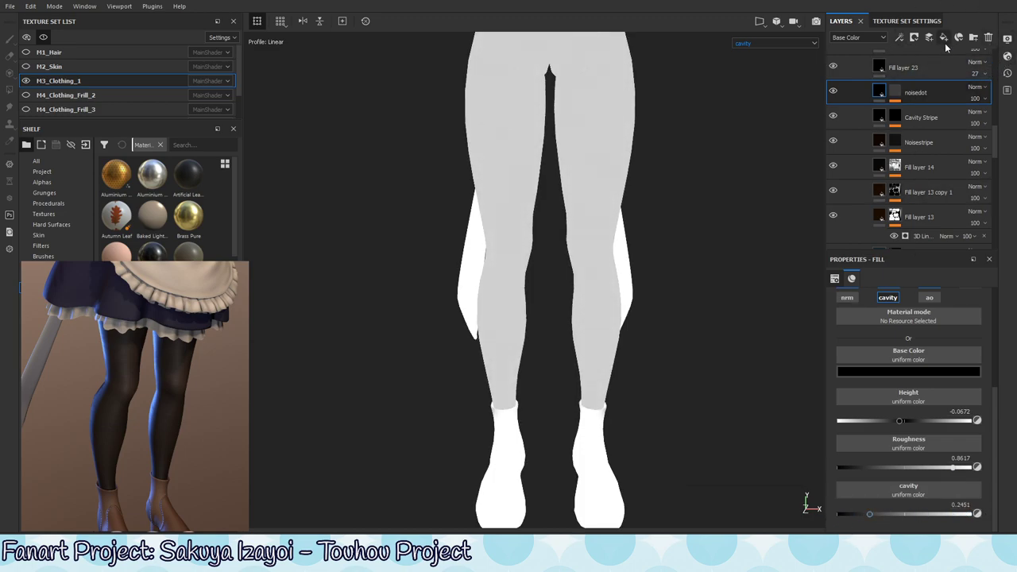
Rename the texture set's cavity channel to 'Cavity' in Texture Set Settings.
click(906, 21)
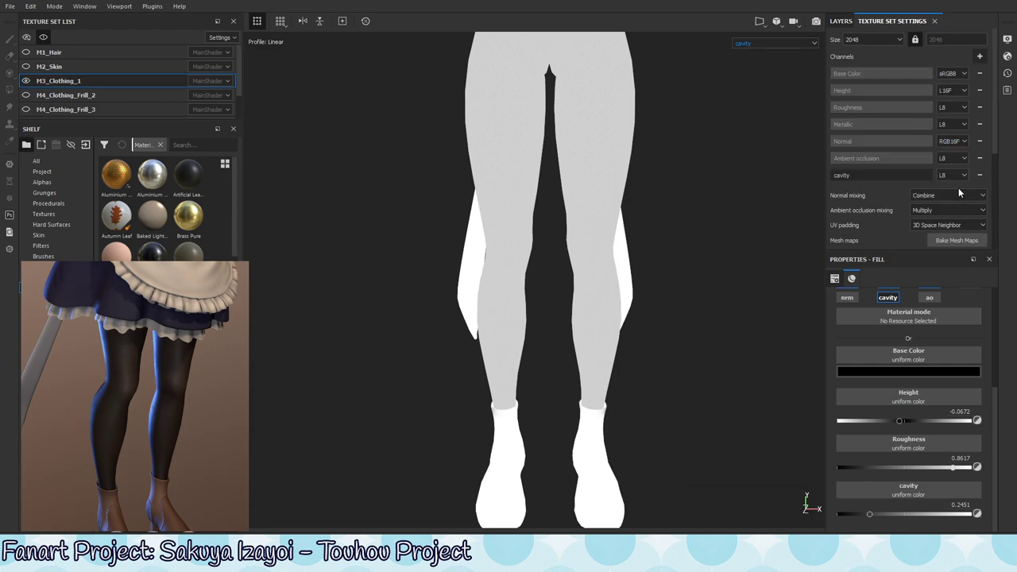
click(874, 175)
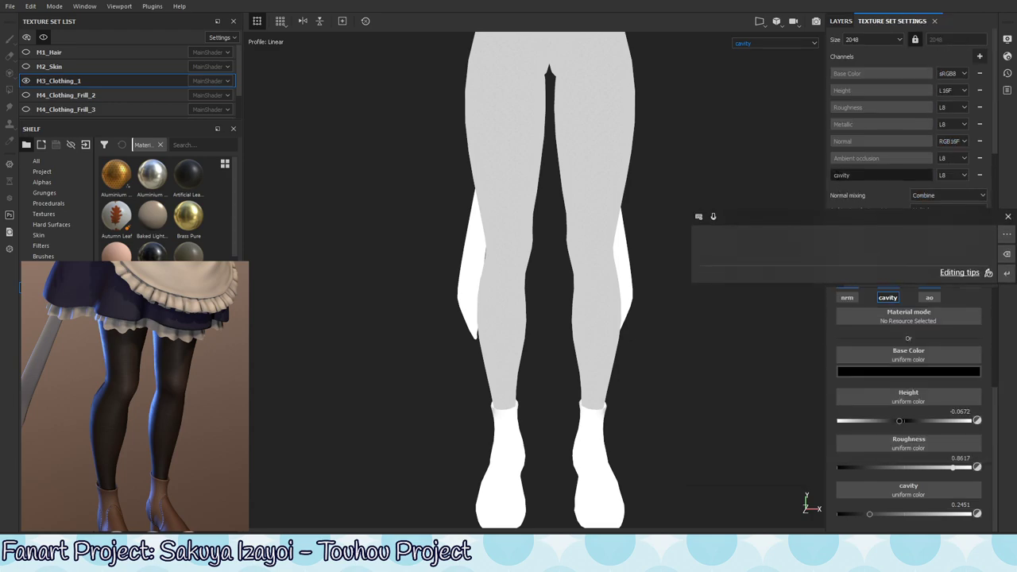
text(C)
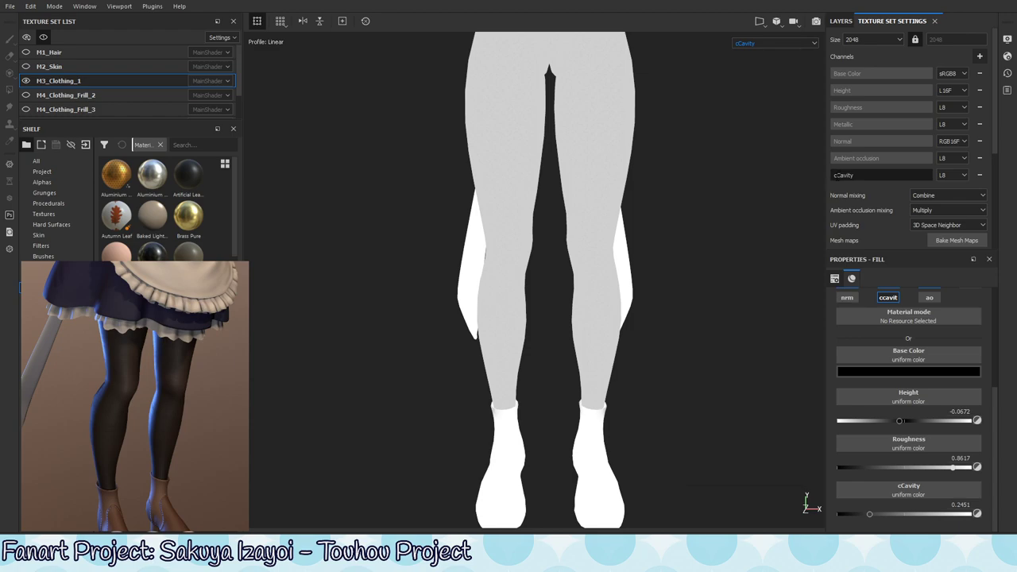
key(BackSpace)
text(C)
key(BackSpace)
key(BackSpace)
key(BackSpace)
text(Cavi)
text(ty)
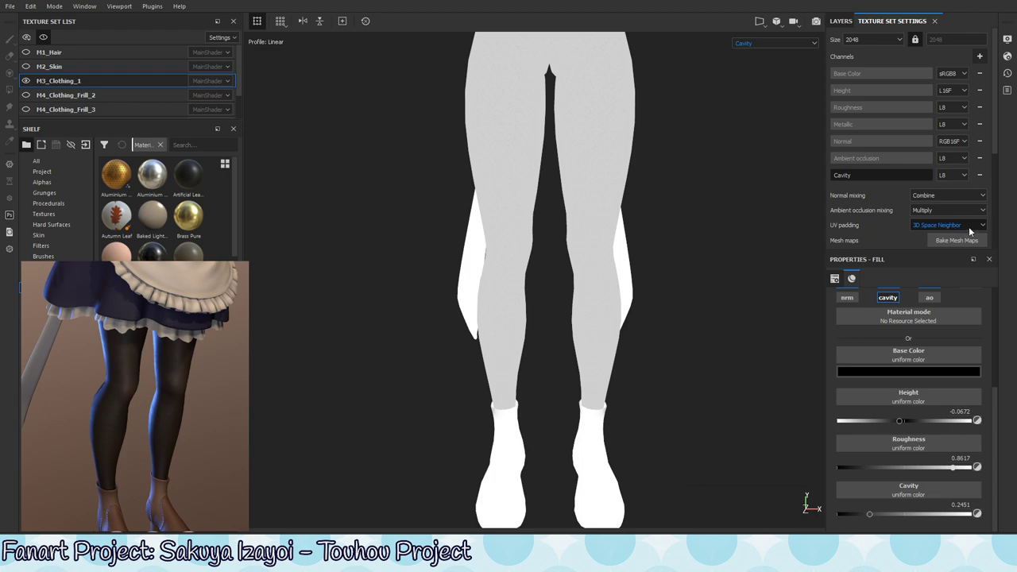
Review the L8 Cavity channel entry, then return to the Layers panel.
scroll(986, 236, down, 2)
scroll(993, 241, down, 2)
scroll(999, 244, down, 2)
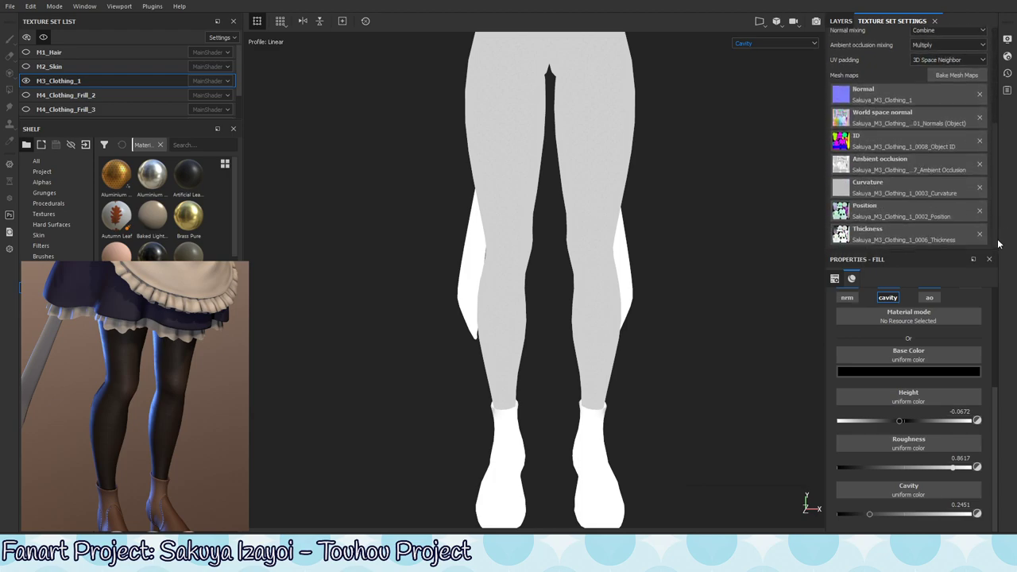
scroll(997, 230, up, 5)
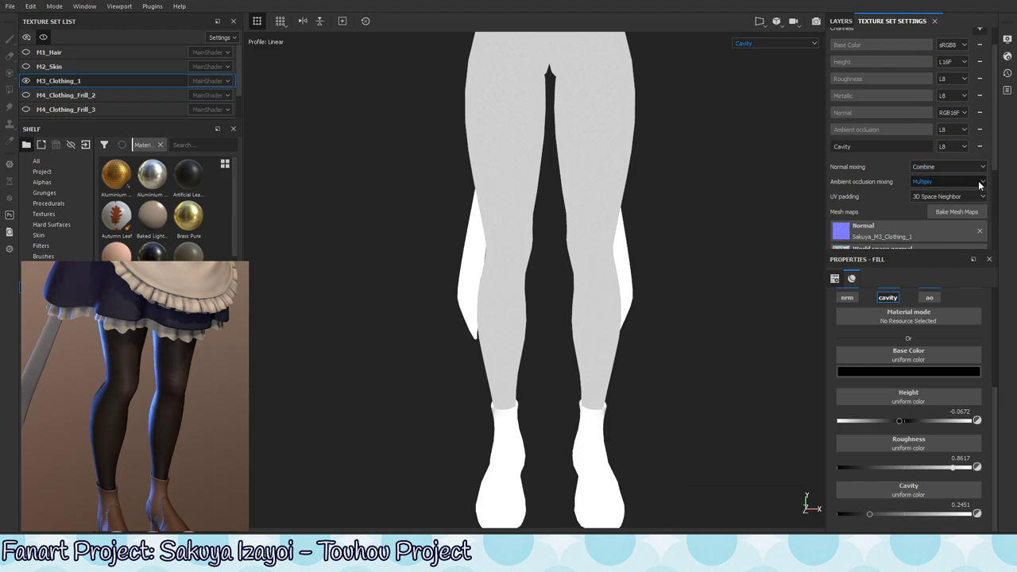
click(867, 148)
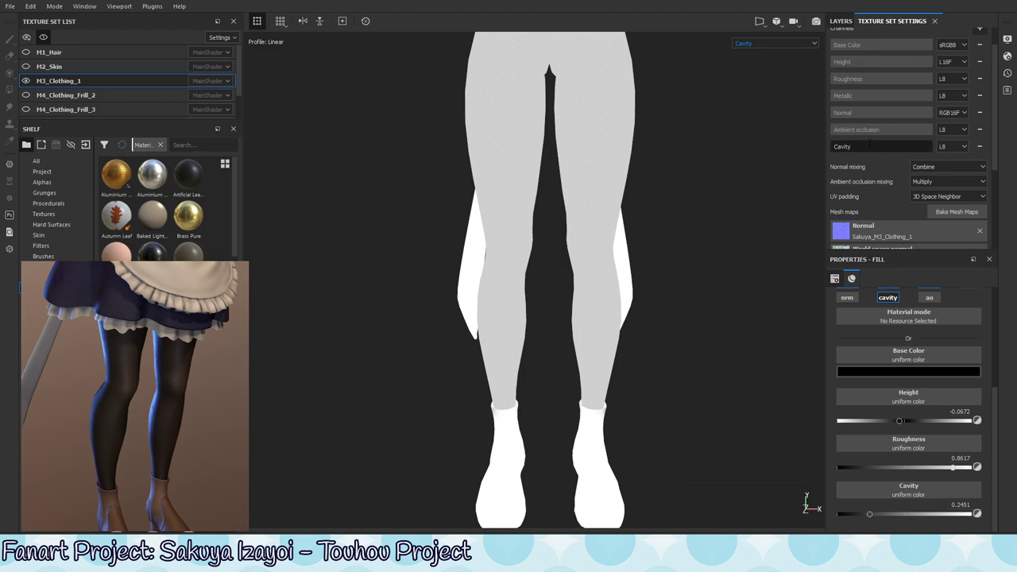
click(840, 21)
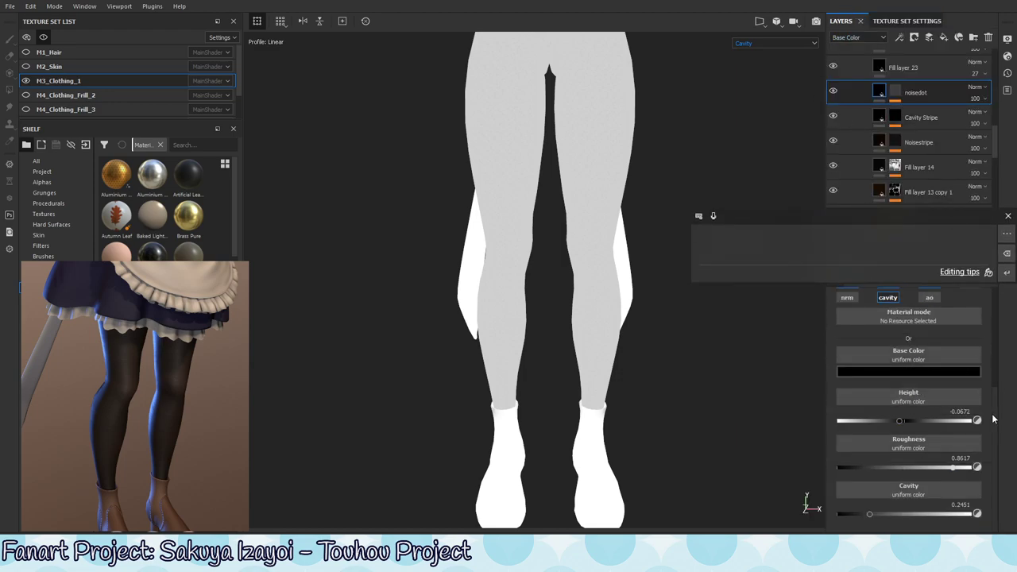
Return the viewport to full Material view, framed on the torso.
key(m)
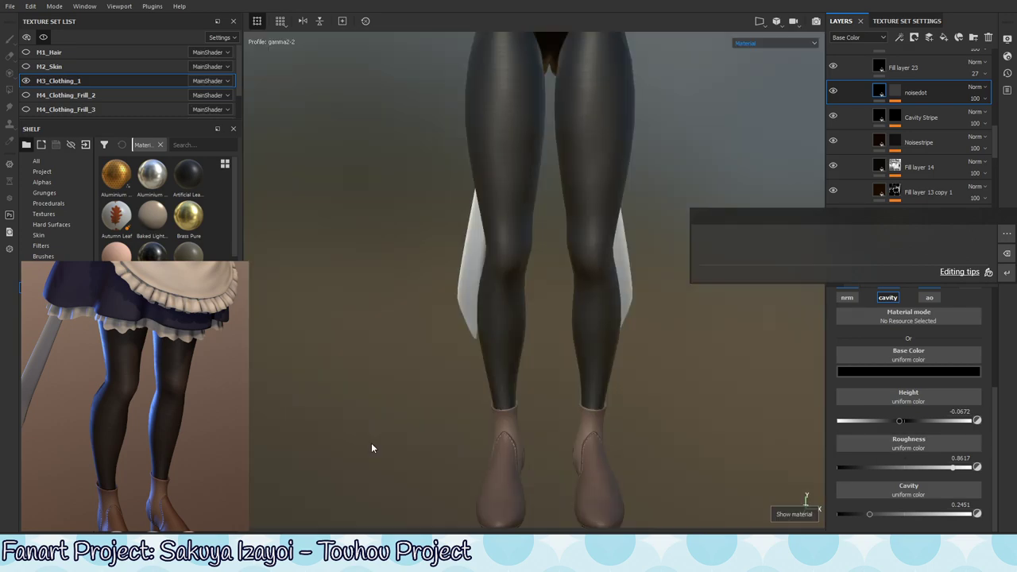
alt+drag(377, 435, 513, 374)
alt+right_drag(513, 374, 506, 346)
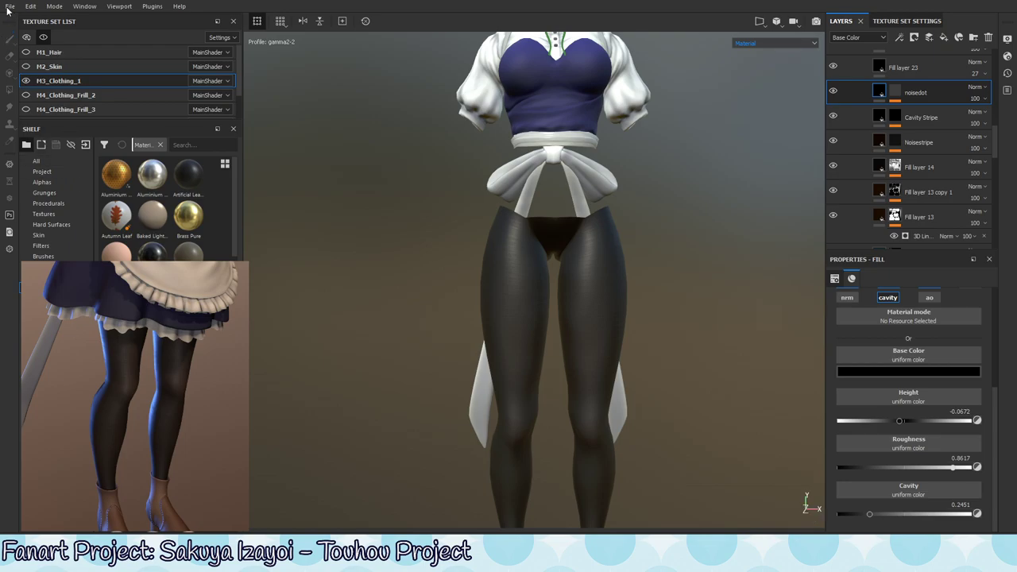
Export M1_Hair and M3_Clothing_1 to PNG with the Unreal Engine 4 (Cav) preset.
click(13, 7)
click(75, 193)
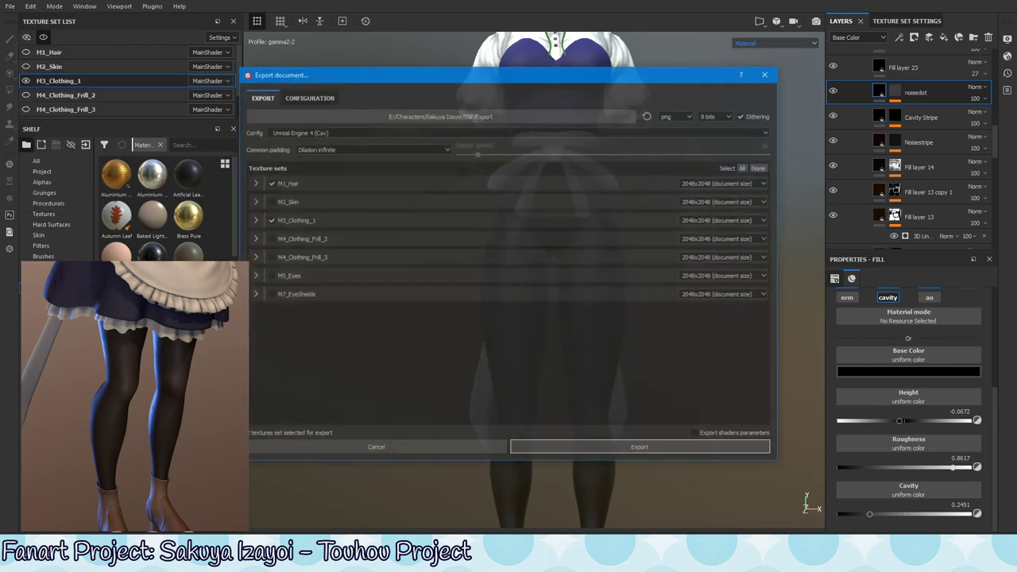
click(611, 448)
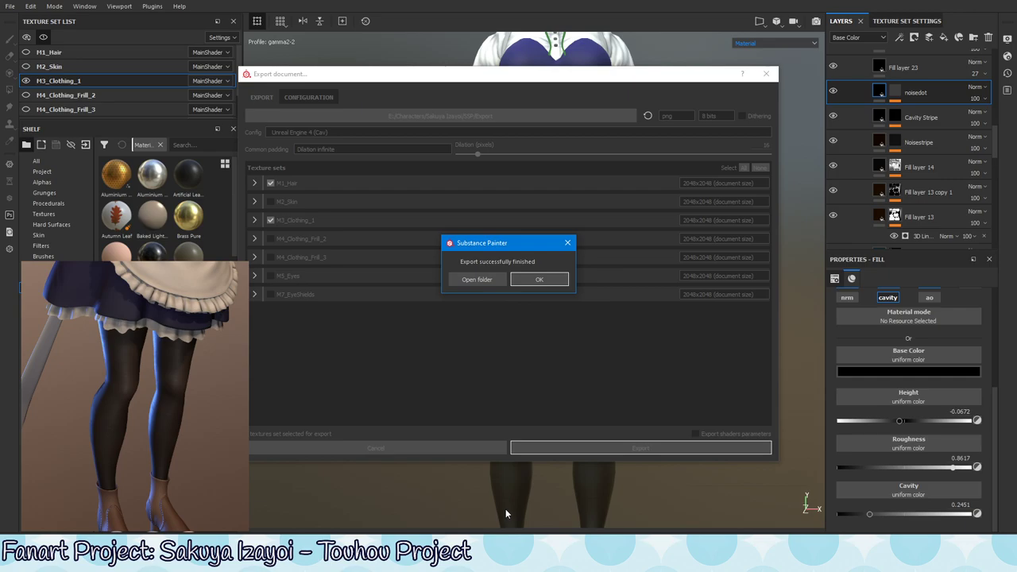
click(530, 280)
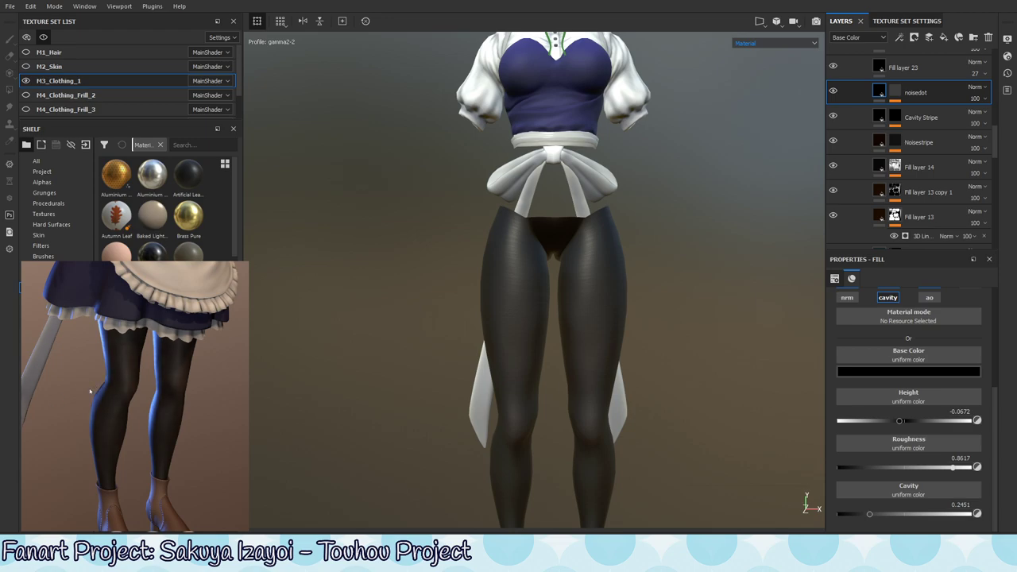
Scroll the Fill properties back to the top and close the SMask.png image preview.
scroll(97, 393, up, 3)
scroll(103, 407, up, 3)
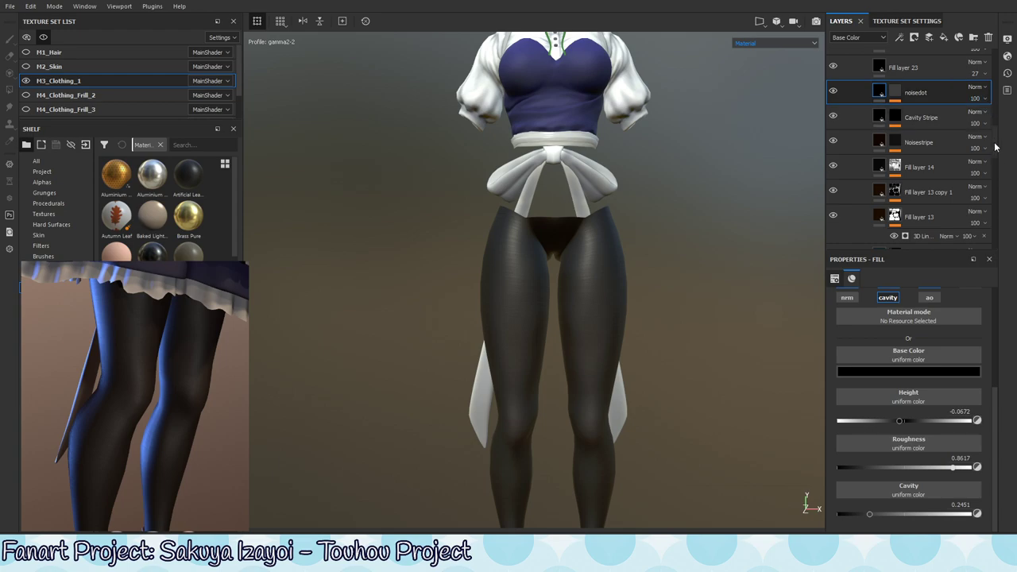
drag(995, 147, 994, 166)
scroll(995, 166, up, 1)
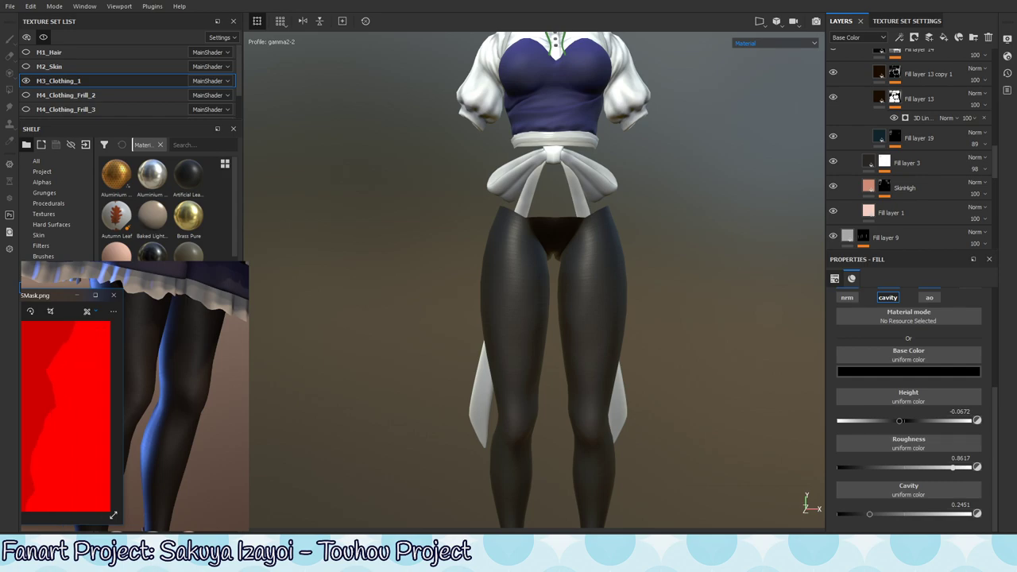
click(113, 295)
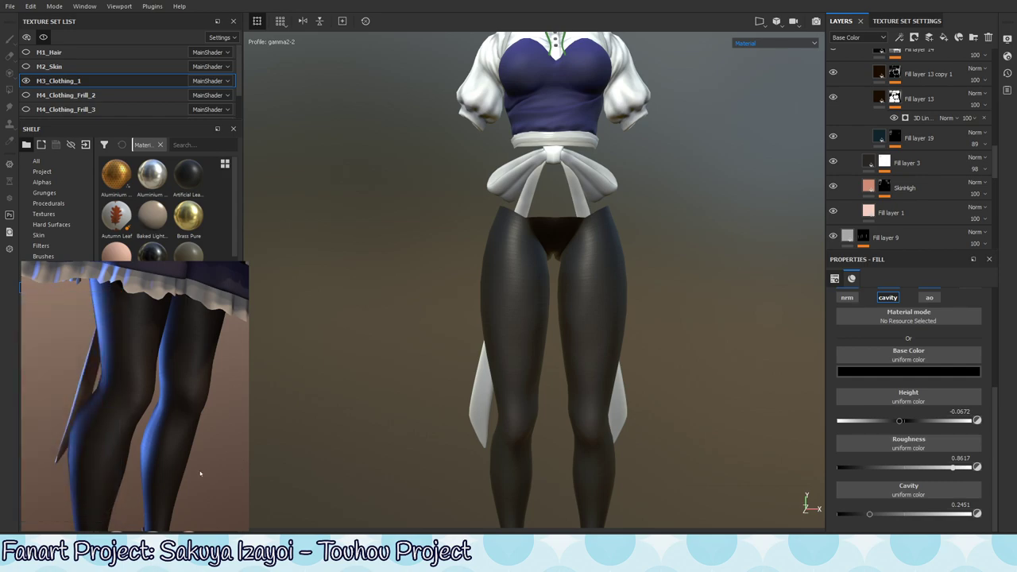
mouse_move(998, 416)
mouse_down()
mouse_move(999, 332)
mouse_move(995, 457)
mouse_move(995, 329)
mouse_up()
Switch the layer thumbnails to the Cavity channel and hide the Base layer.
click(879, 37)
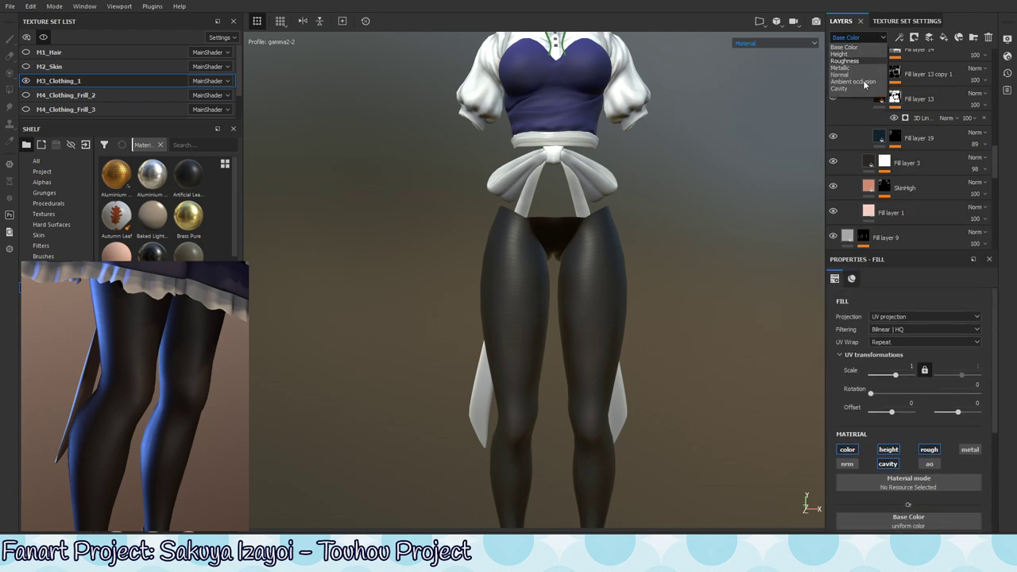
click(851, 89)
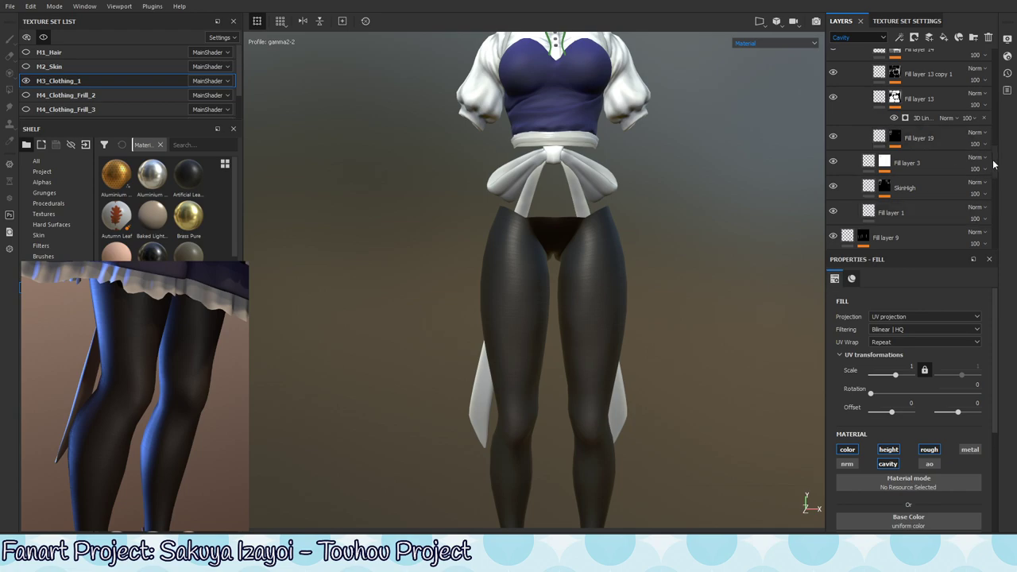
scroll(996, 167, down, 5)
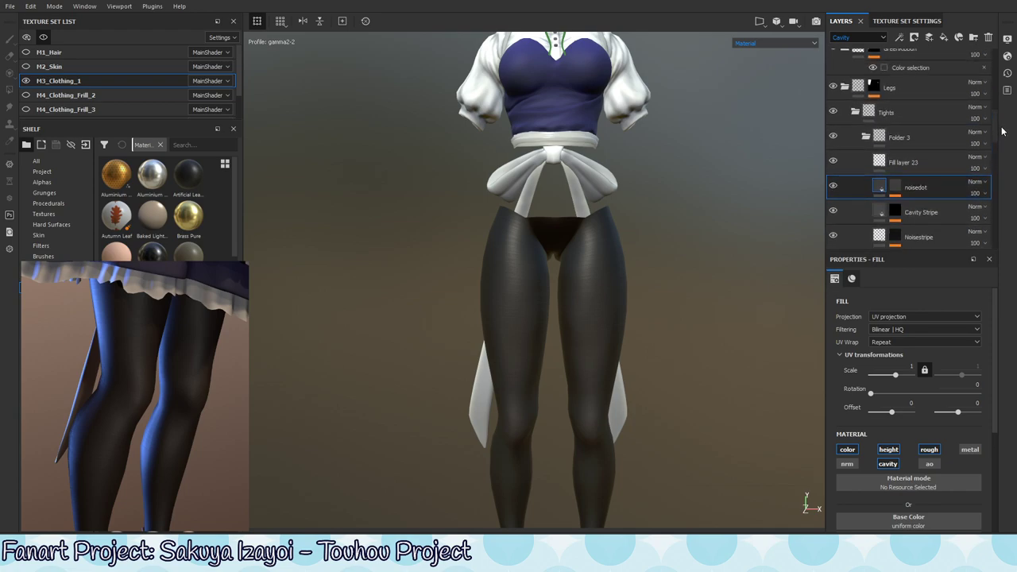
drag(995, 132, 993, 230)
click(861, 198)
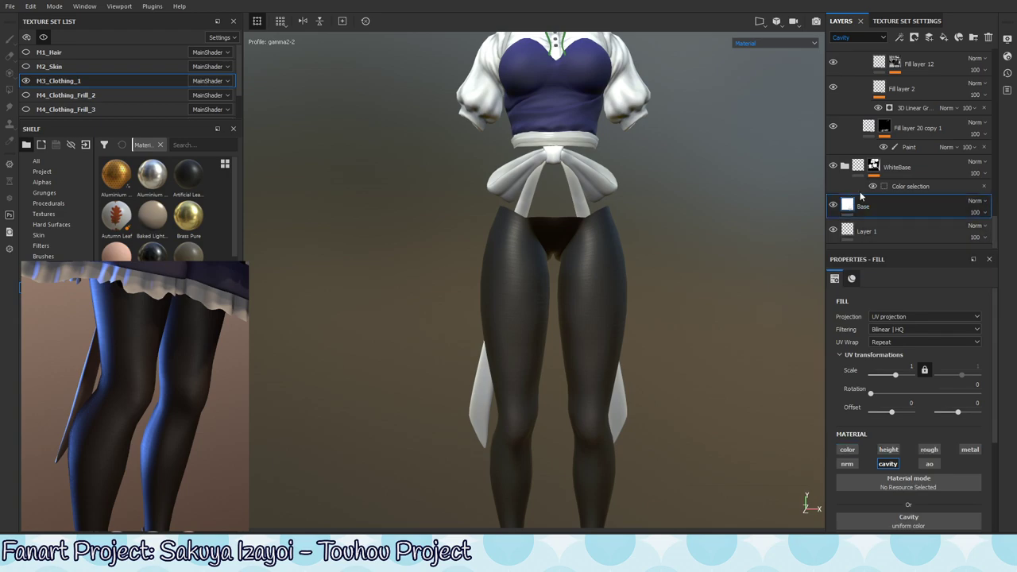
click(834, 206)
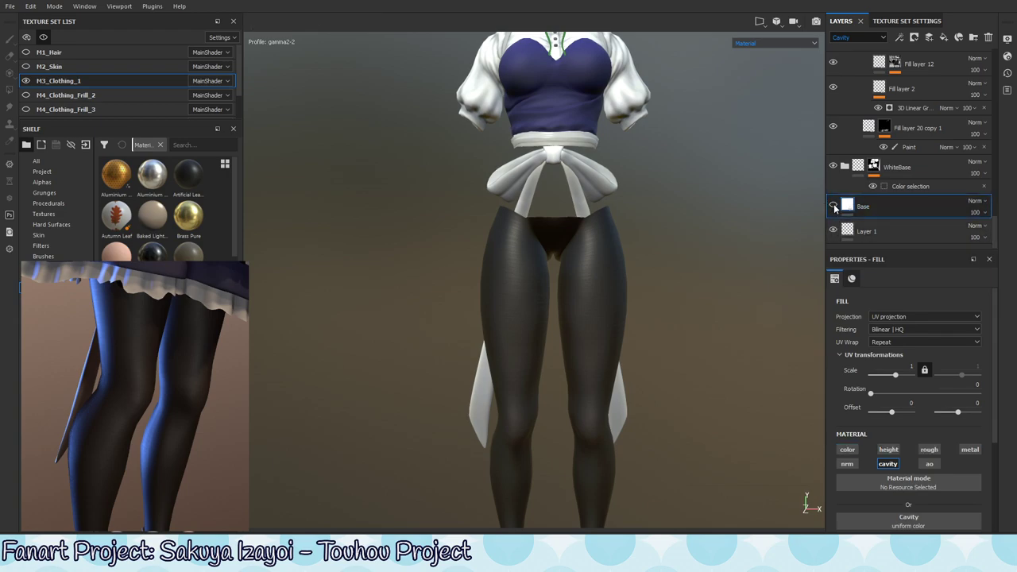
Reselect the Base layer, cycle the viewport channels, and test then restore its cavity value.
click(934, 225)
click(934, 205)
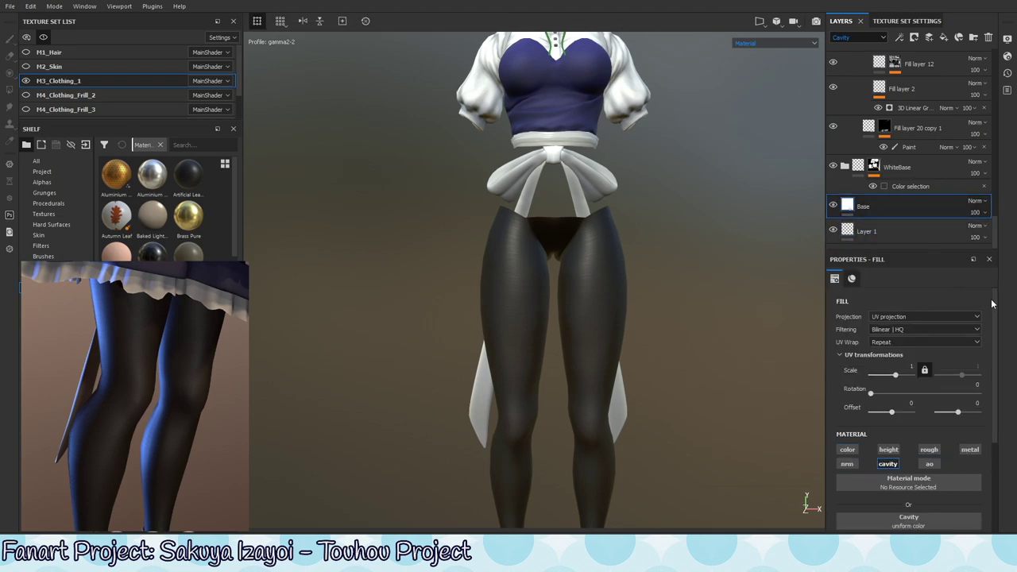
scroll(989, 449, down, 4)
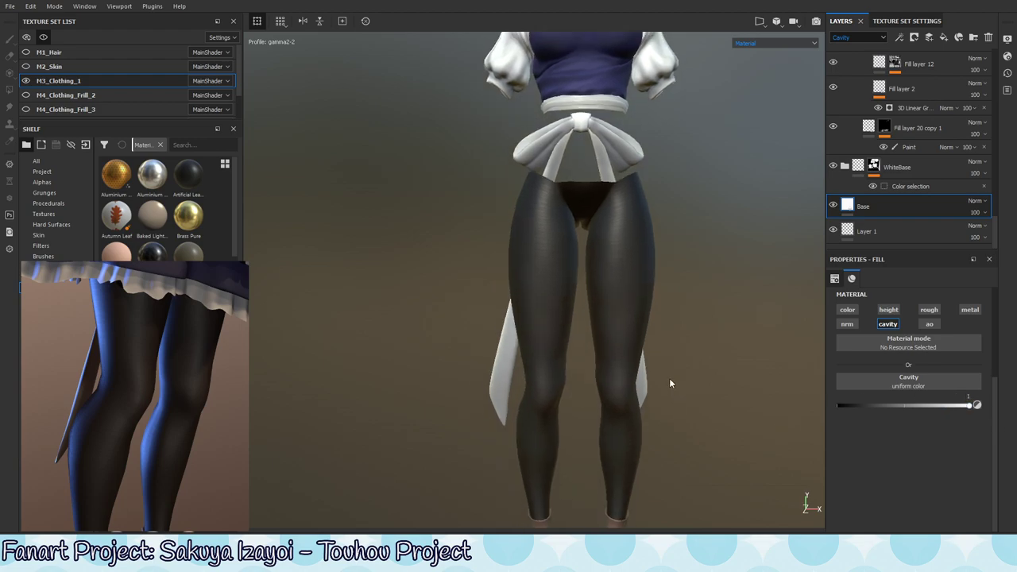
key(shift+c)
key(shift+c)
key(shift+c)
key(shift+c)
key(shift+c)
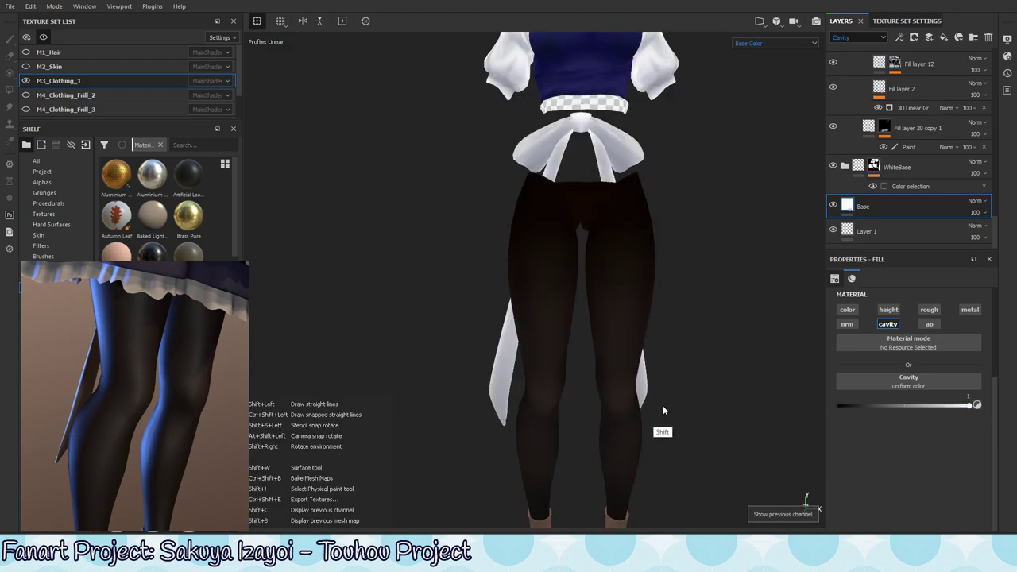
key(shift+c)
key(shift+c)
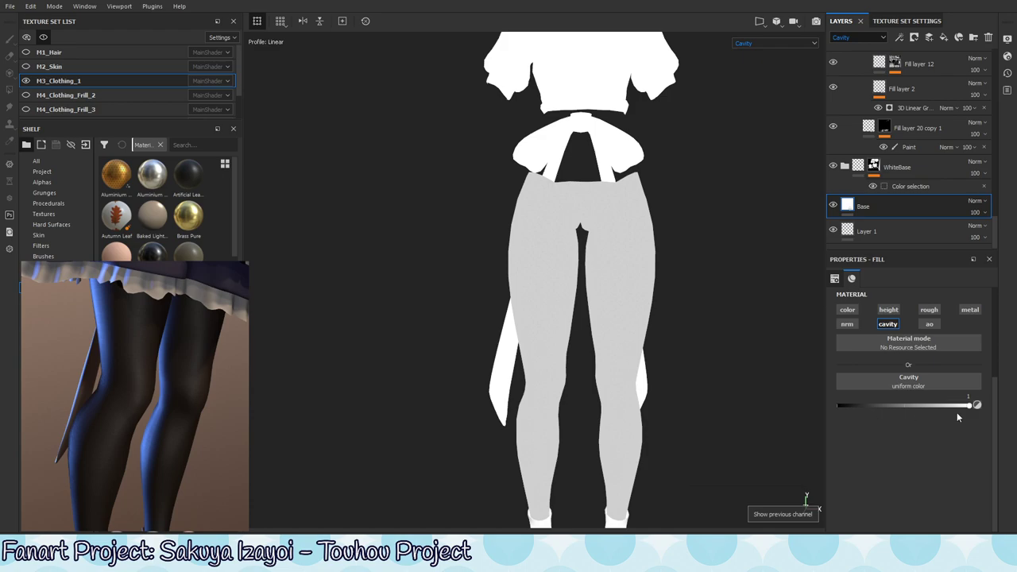
drag(969, 407, 976, 407)
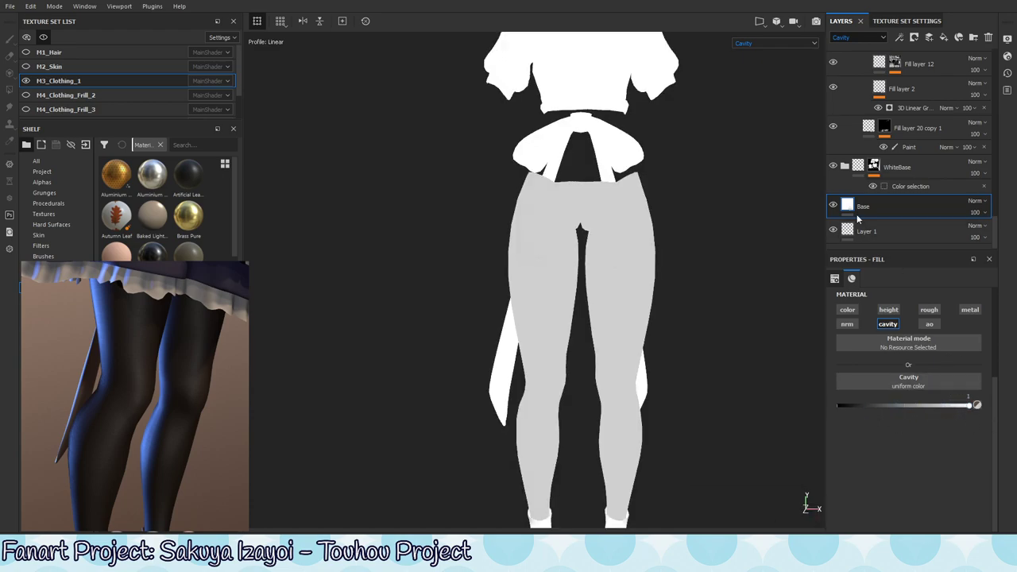
Zoom in on the legs, turn the Base layer back on, and select Cavity Stripe.
mouse_move(807, 252)
alt+right_down()
mouse_move(977, 270)
mouse_move(545, 397)
alt+right_up()
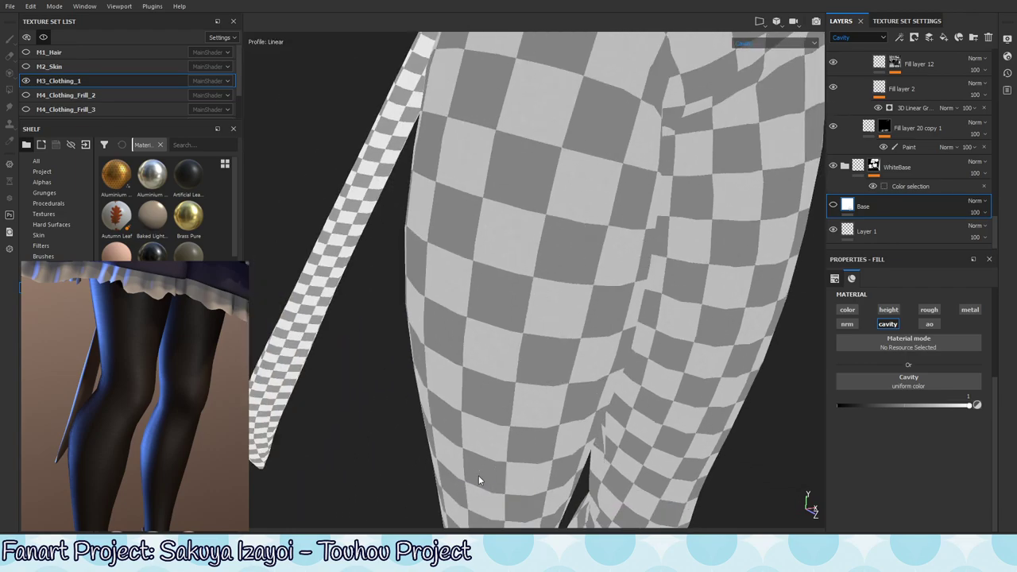
click(833, 207)
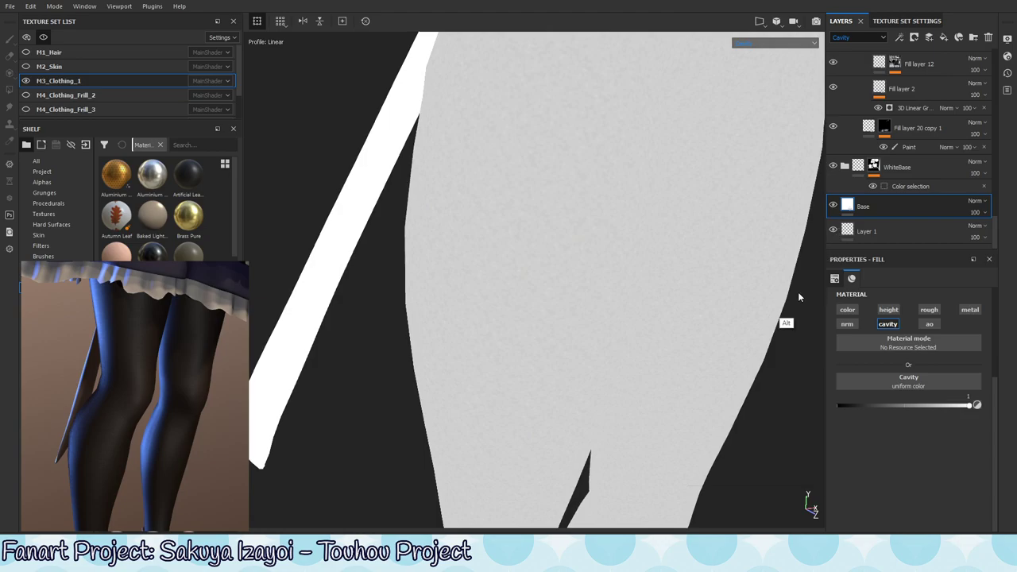
mouse_move(798, 291)
alt+mouse_down()
mouse_move(641, 430)
mouse_move(658, 289)
mouse_move(638, 406)
mouse_move(620, 416)
alt+mouse_up()
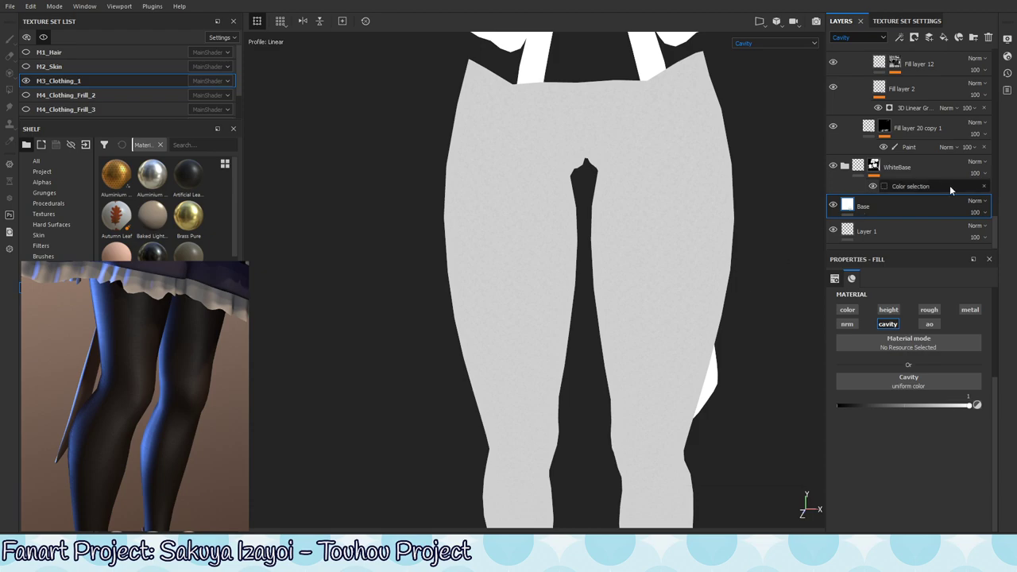
mouse_move(999, 236)
mouse_down()
mouse_move(1009, 132)
mouse_move(1007, 147)
mouse_up()
click(926, 145)
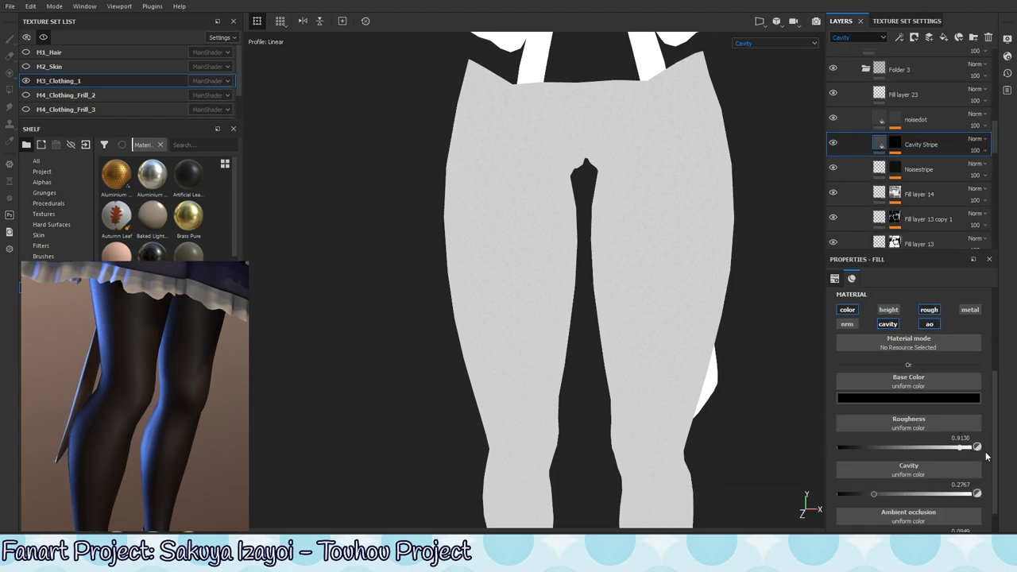
Strengthen Cavity Stripe's anisotropic noise stripes on its mask, then select Noisestripe and Fill layer 14.
scroll(993, 453, down, 1)
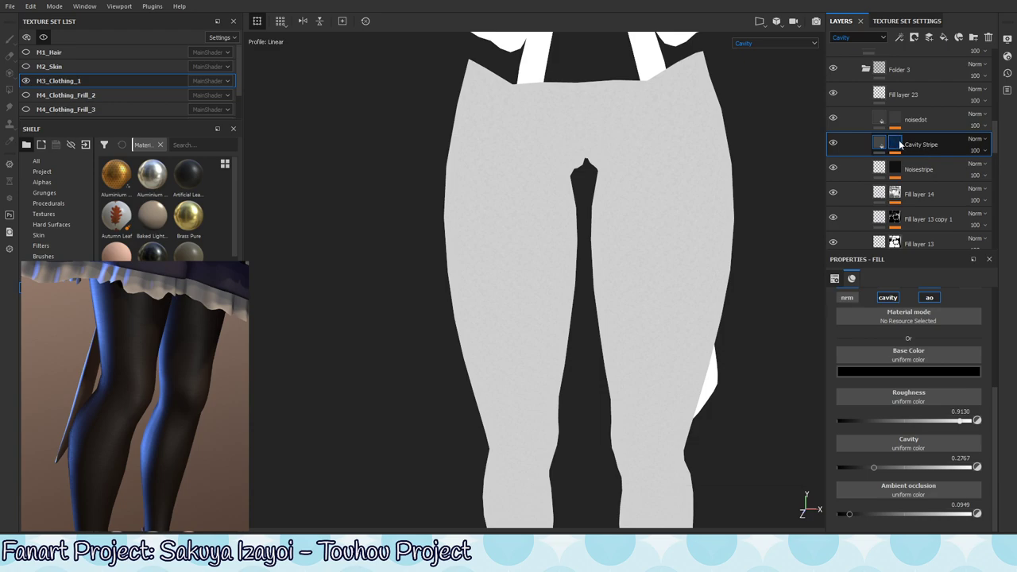
click(900, 144)
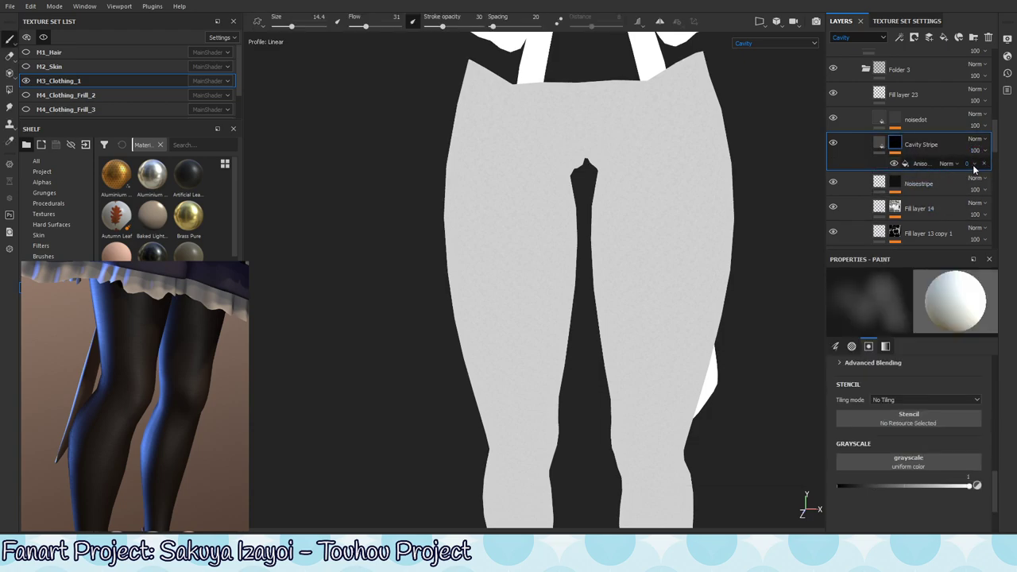
mouse_move(962, 182)
mouse_down()
mouse_move(986, 192)
mouse_move(977, 193)
mouse_up()
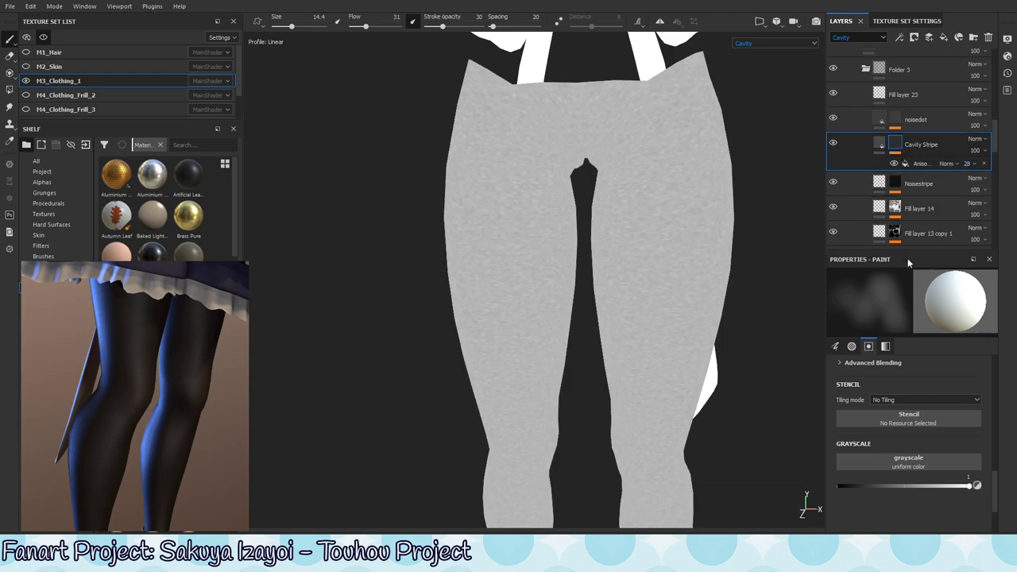
click(947, 183)
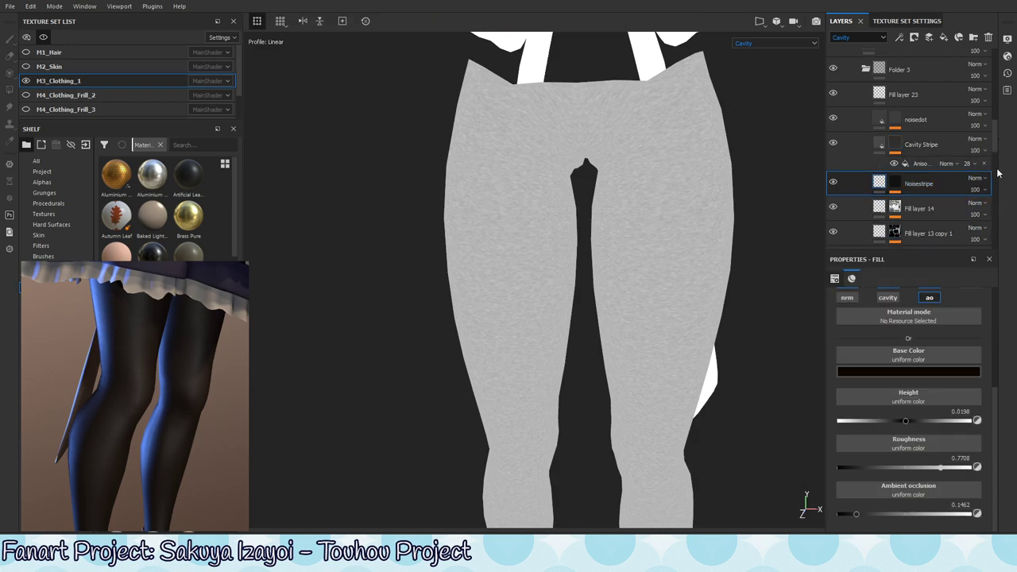
scroll(997, 147, down, 2)
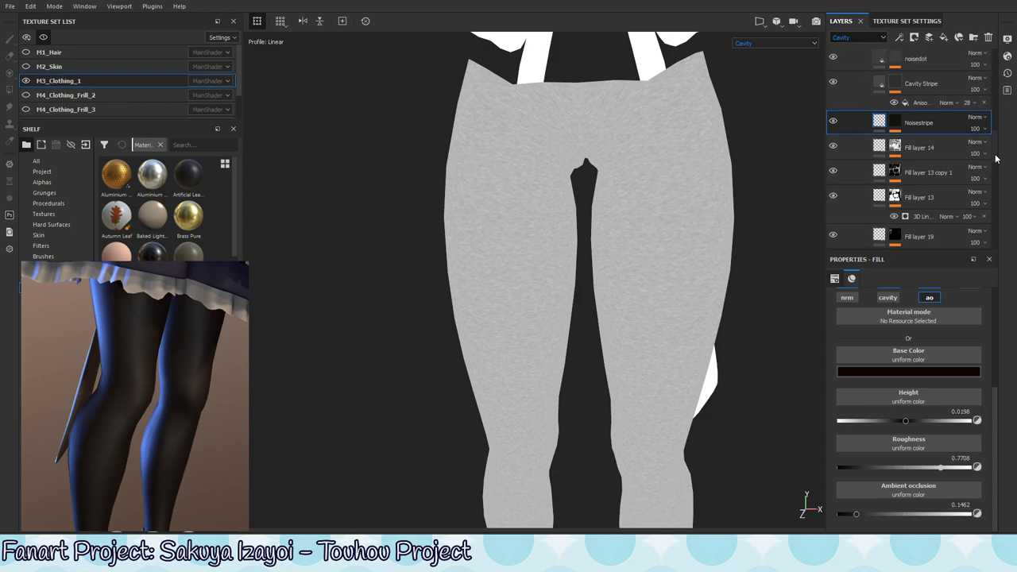
click(926, 149)
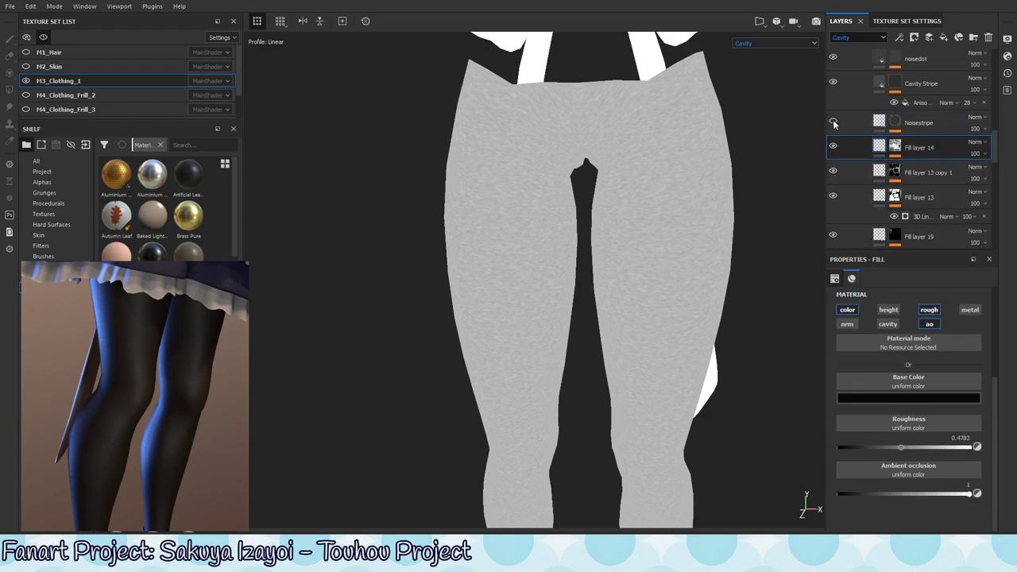
click(855, 38)
Show base colour, then the full material, toggling Fill layer 13 and its copy to compare the legs.
click(790, 44)
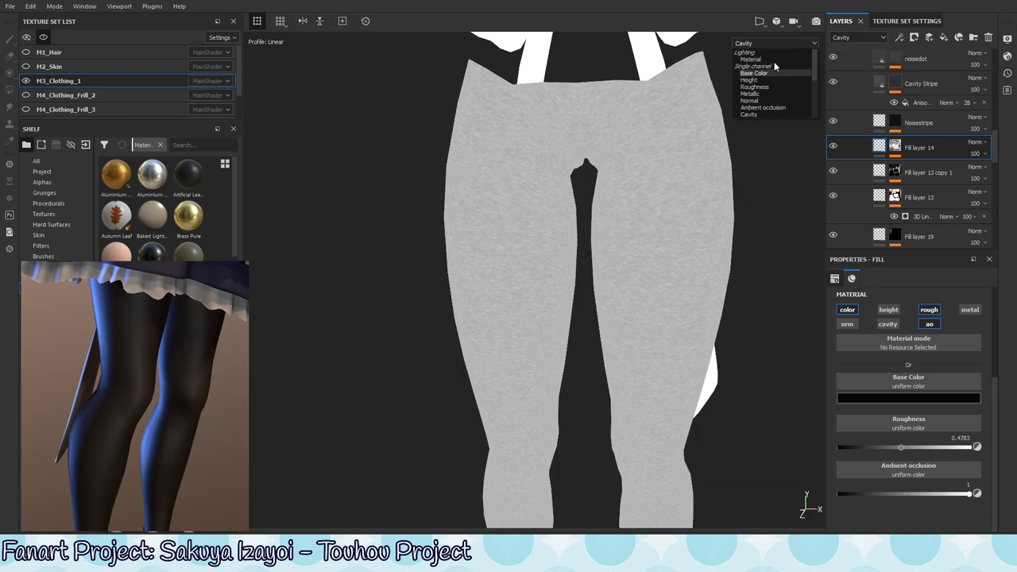
click(780, 66)
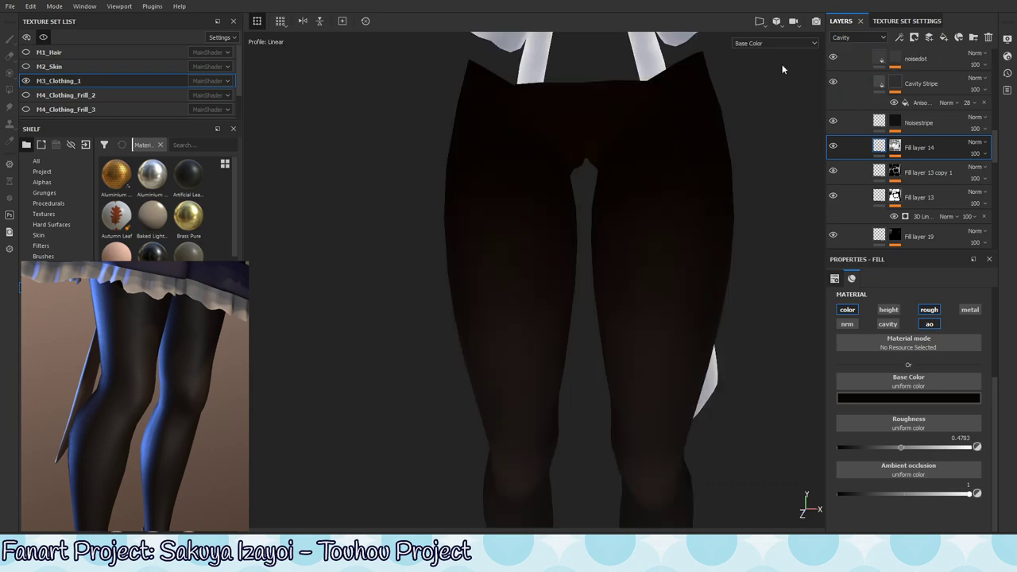
key(m)
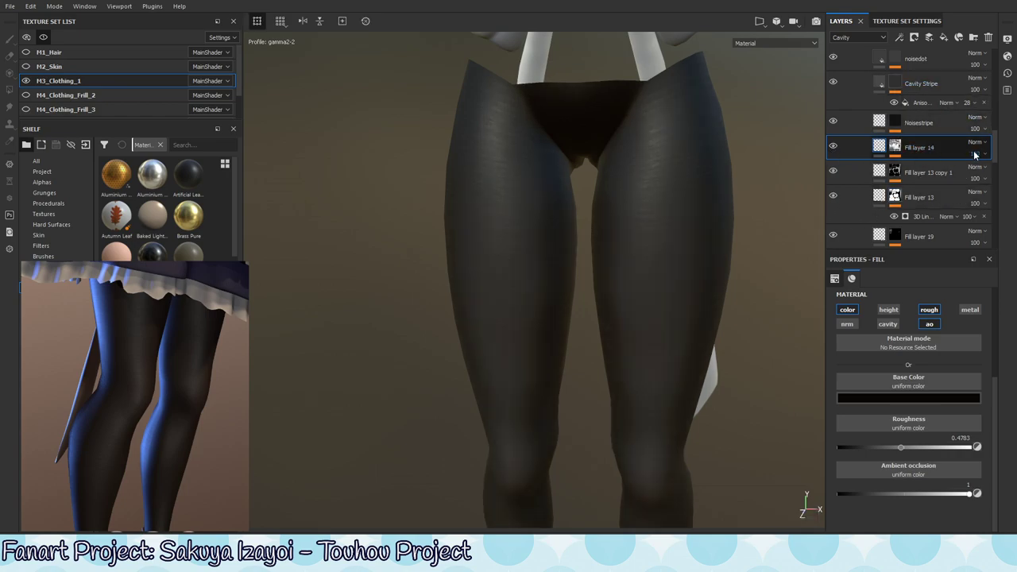
click(834, 172)
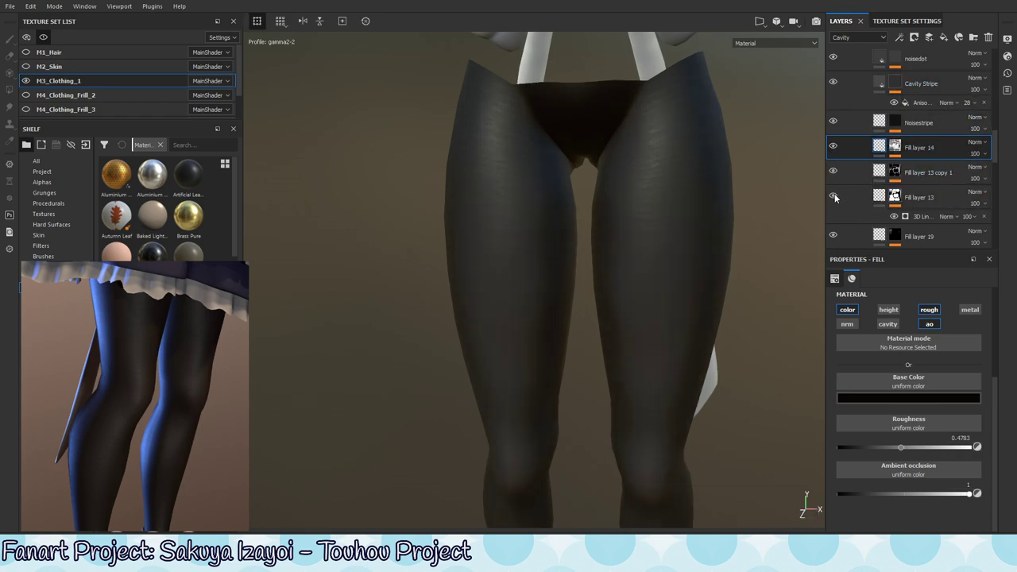
click(833, 196)
click(833, 197)
scroll(998, 162, down, 1)
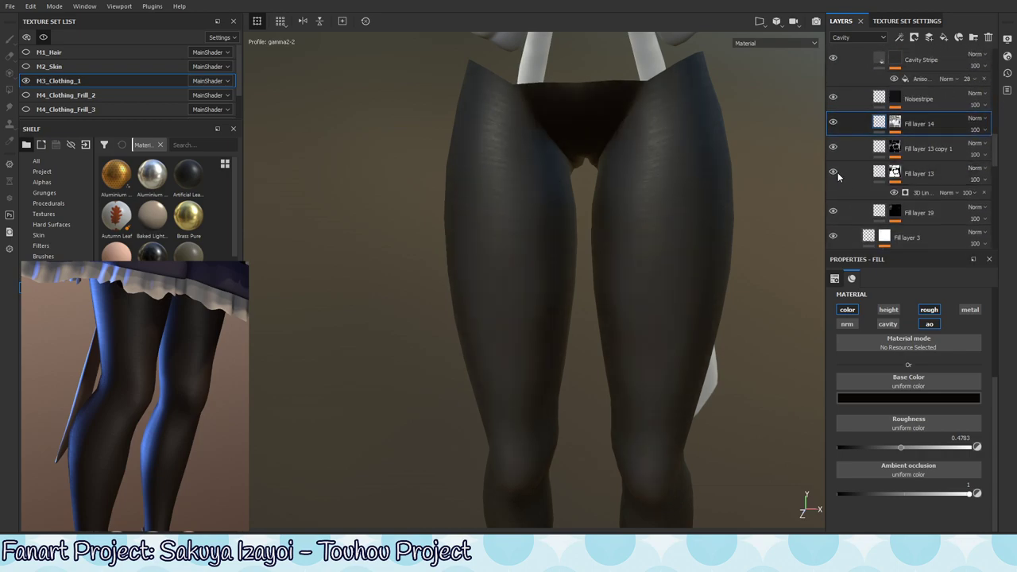
click(834, 172)
click(833, 173)
Select Fill layer 13 copy 1, then Noisestripe's mask, leaving its effect on Normal blending.
click(947, 149)
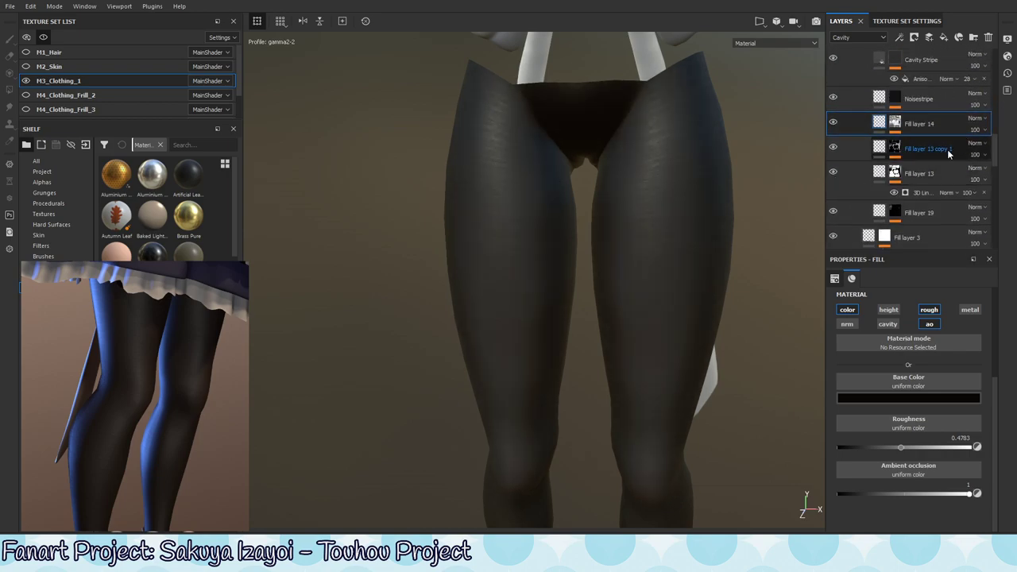
click(932, 100)
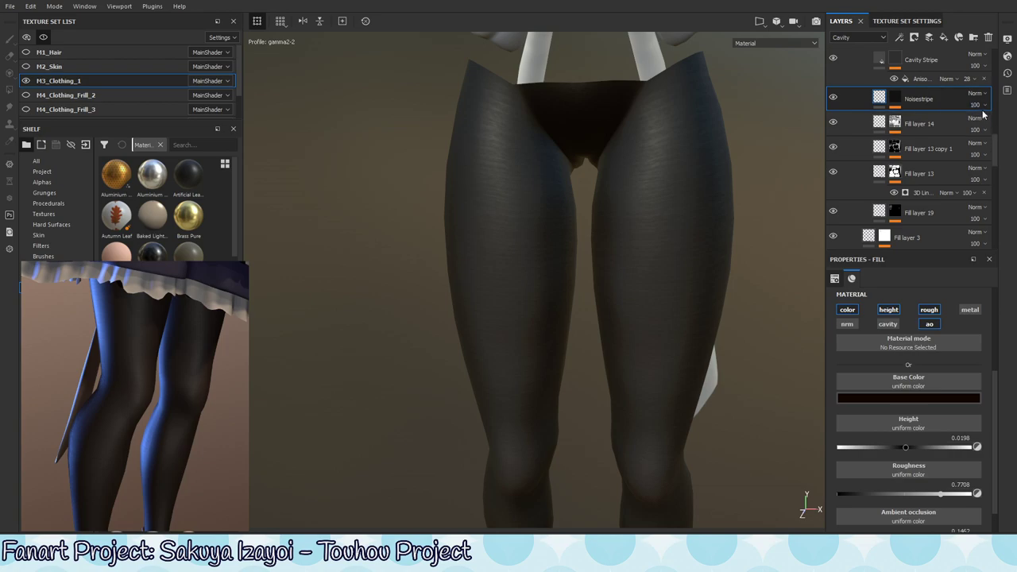
click(896, 99)
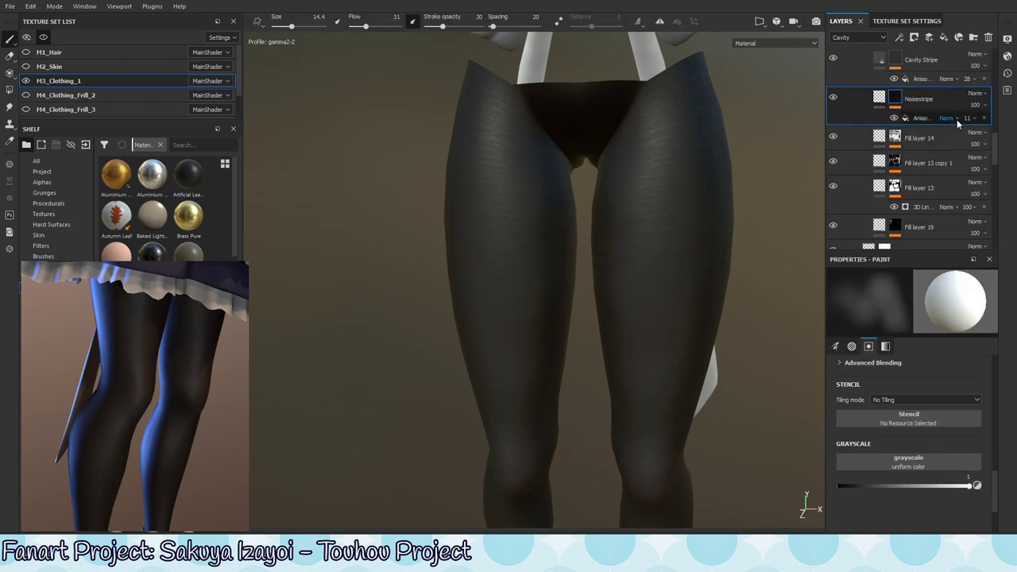
click(956, 119)
click(957, 116)
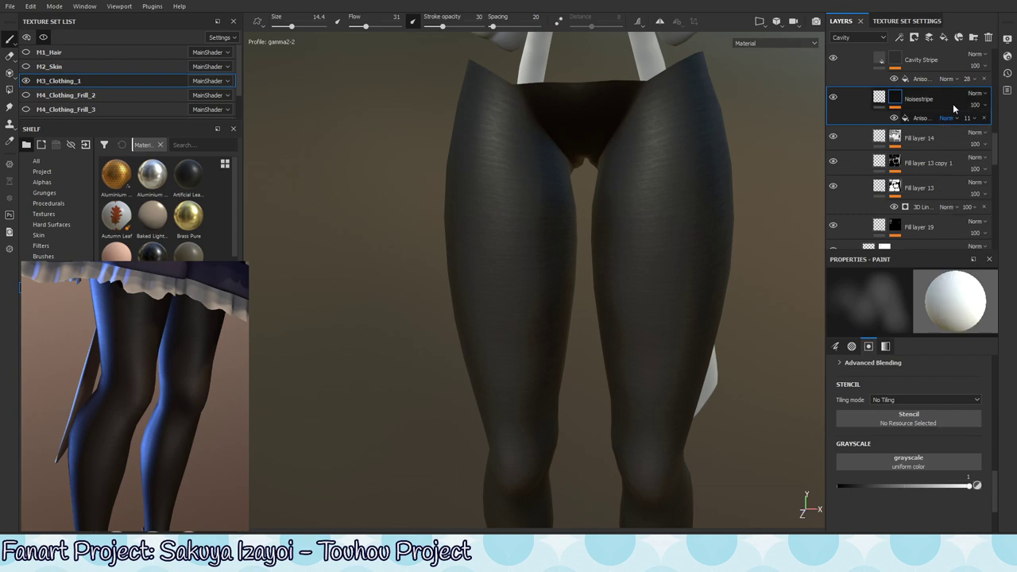
Lower the Cavity Stripe anisotropic effect's opacity from 28 to 15.
click(957, 78)
click(957, 79)
mouse_move(971, 79)
mouse_down()
mouse_move(987, 101)
mouse_move(975, 102)
mouse_up()
drag(977, 102, 973, 99)
click(974, 94)
click(974, 93)
Toggle the Cavity Stripe effect to compare, select Noisestripe, and show the Base Color channel alone.
click(956, 70)
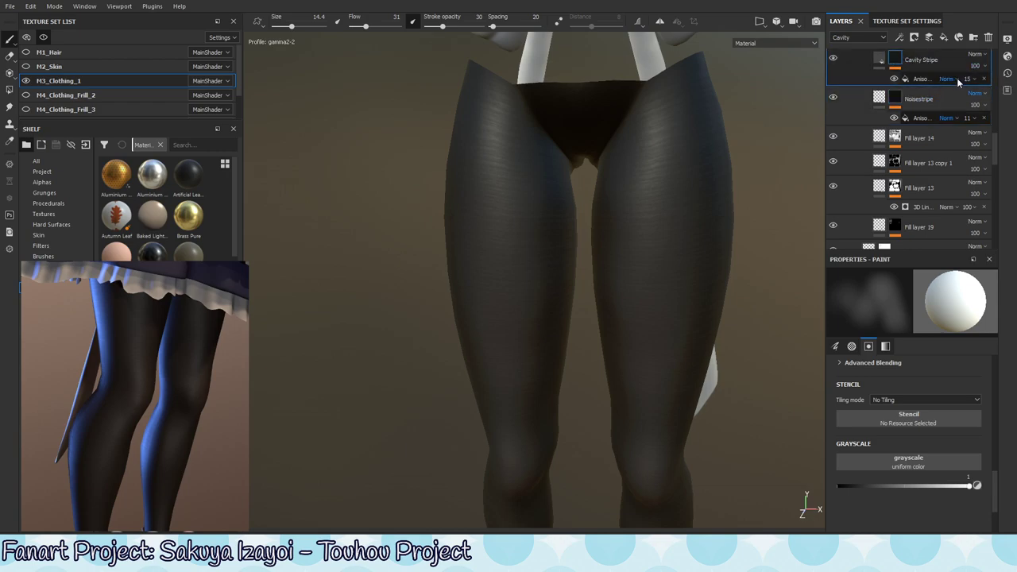
click(957, 79)
click(908, 70)
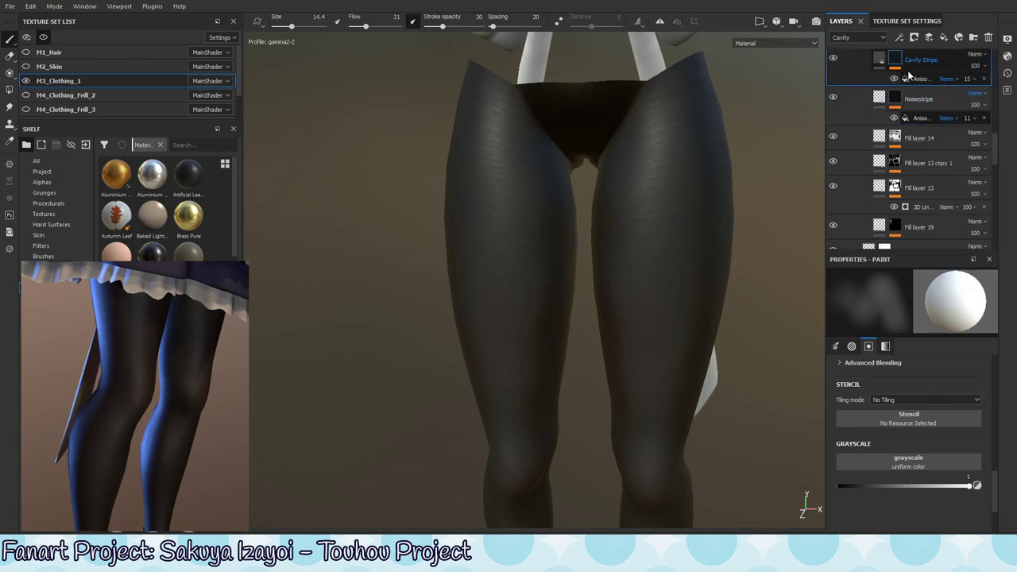
click(895, 79)
click(894, 79)
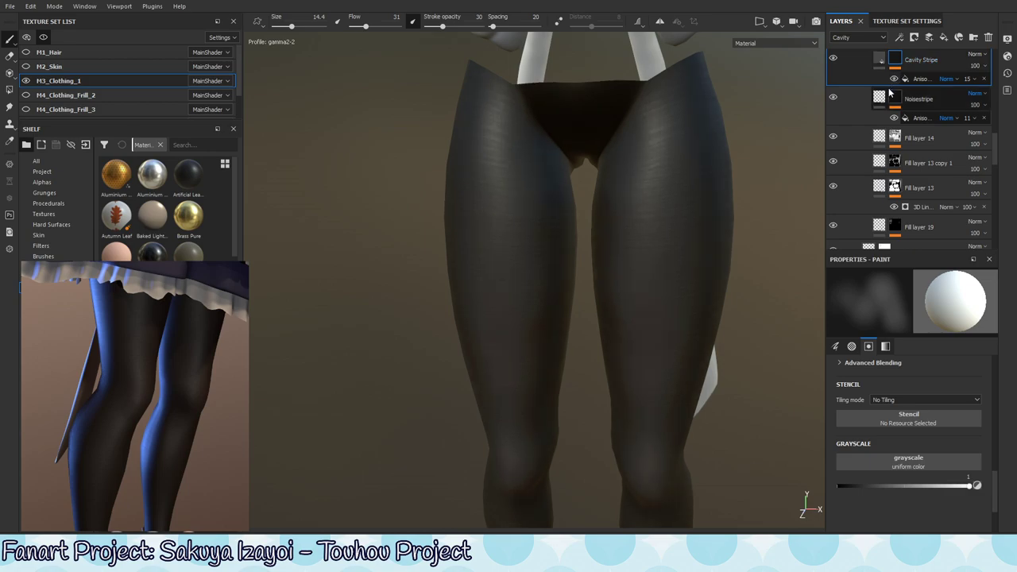
click(876, 89)
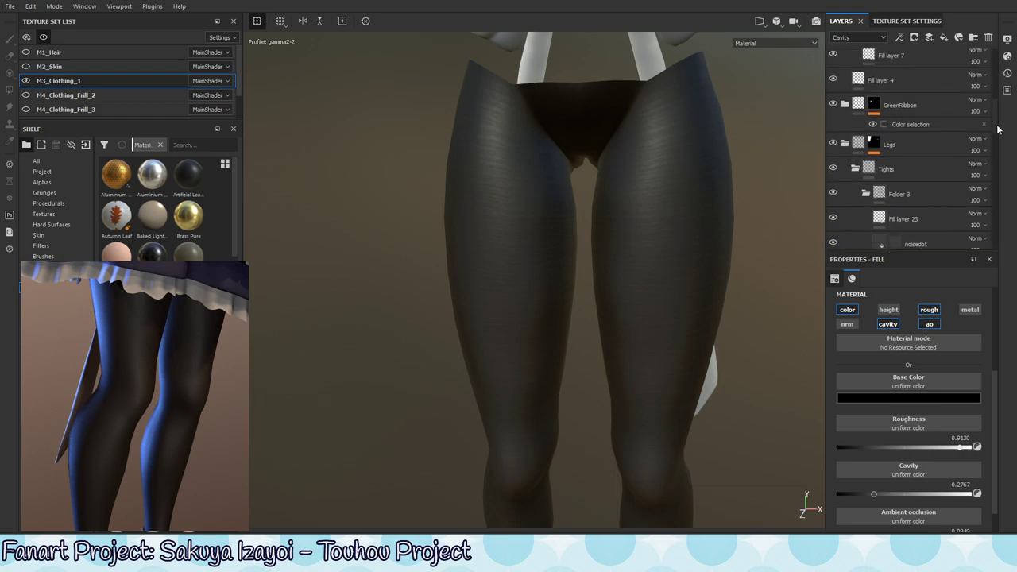
scroll(963, 238, up, 3)
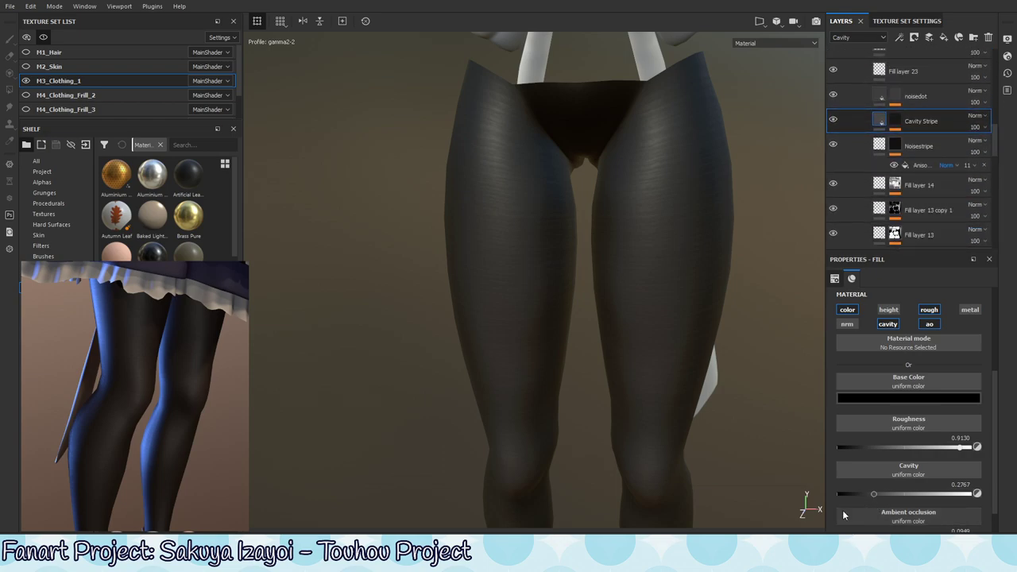
alt+drag(666, 277, 668, 258)
key(c)
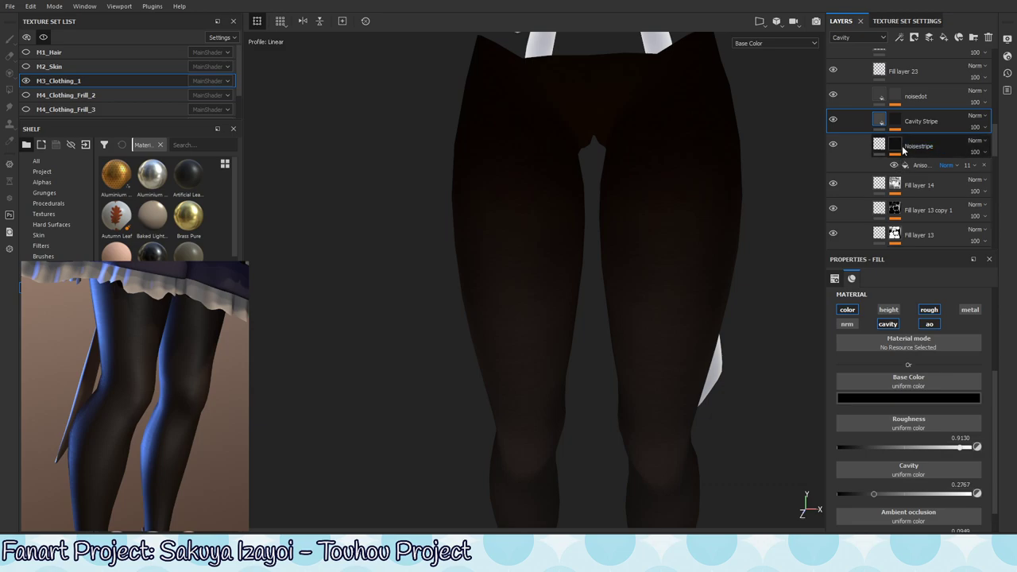
Return to the Cavity Stripe fill settings and step the viewport to the cavity channel.
ctrl+drag(921, 164, 914, 127)
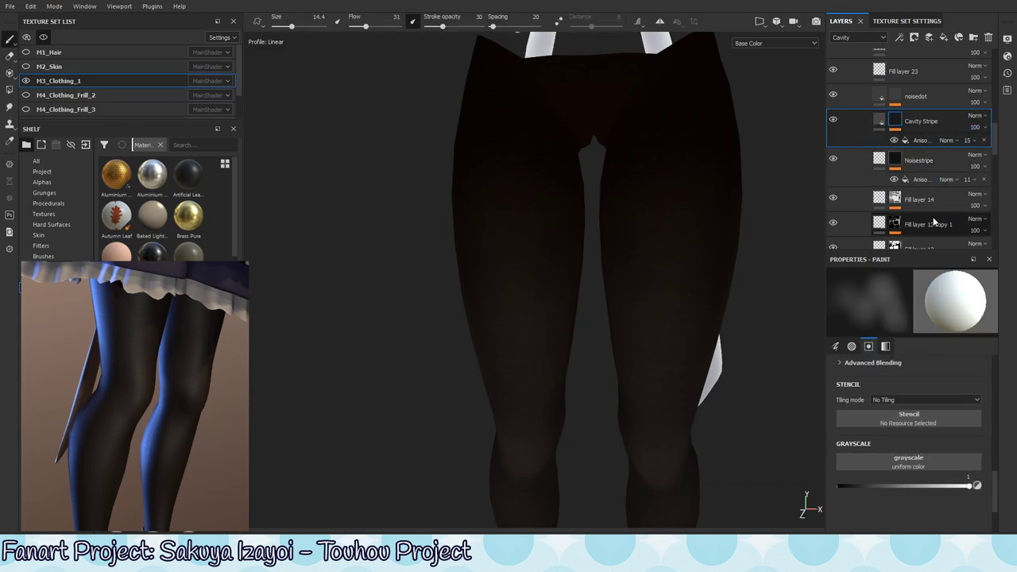
key(ctrl+z)
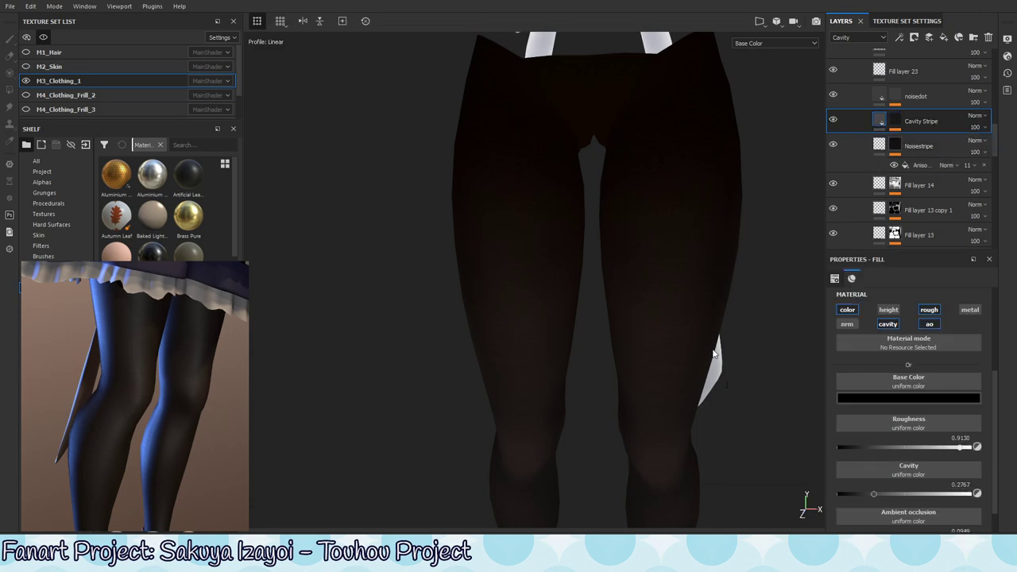
key(shift+c)
key(shift+c)
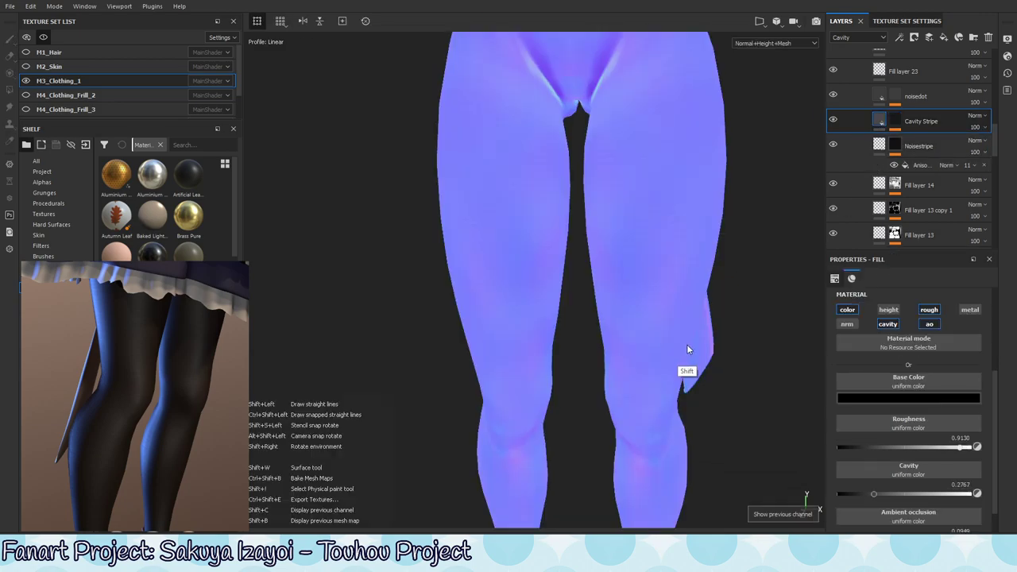
key(shift+c)
key(shift+c)
key(shift+c)
key(shift+c)
key(shift+c)
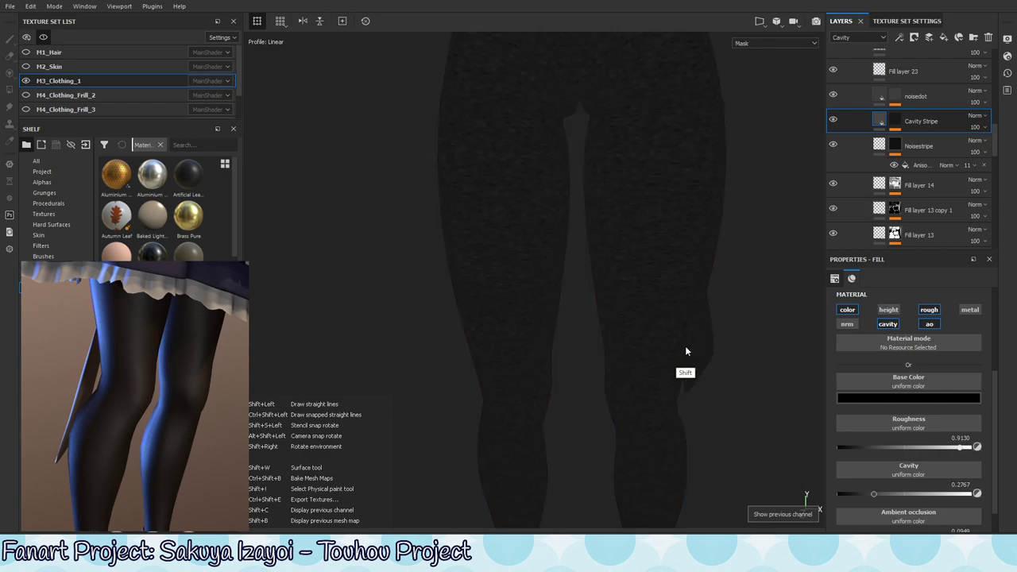
key(shift+c)
key(shift+c)
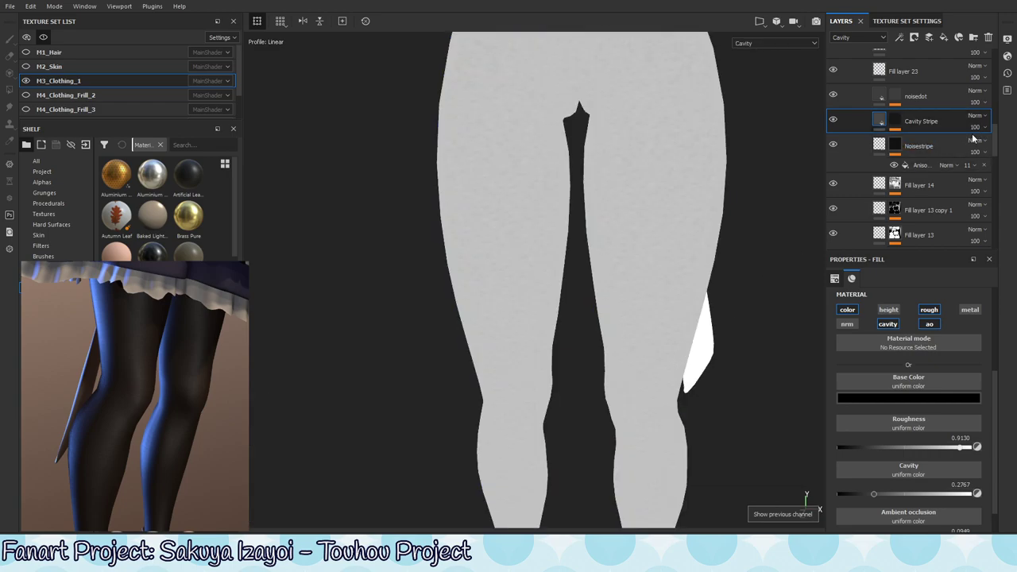
key(ctrl+v)
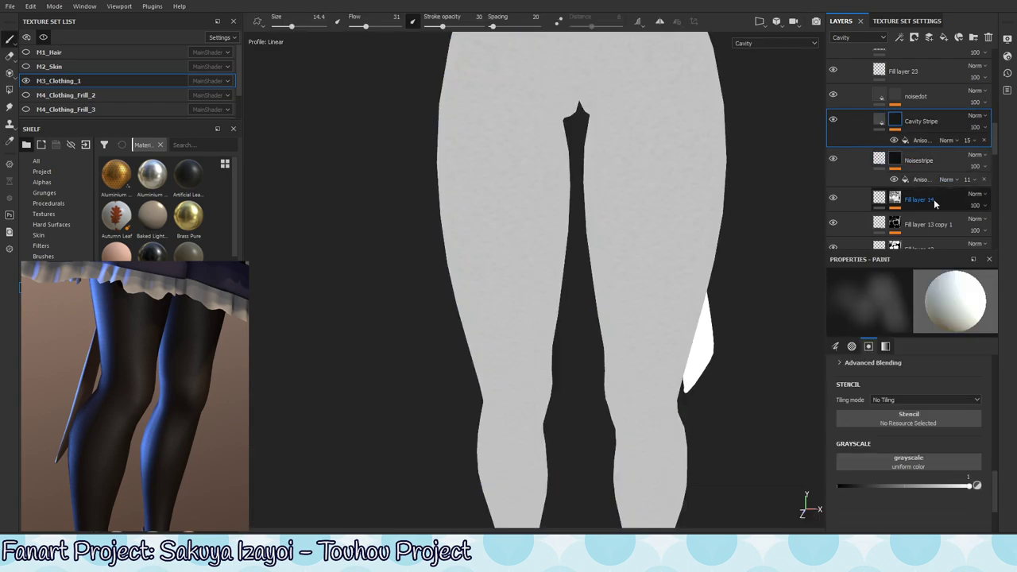
Raise the Cavity Stripe effect opacity to 43, then view the Noisestripe mask and its Anisotropic Noise settings.
click(969, 141)
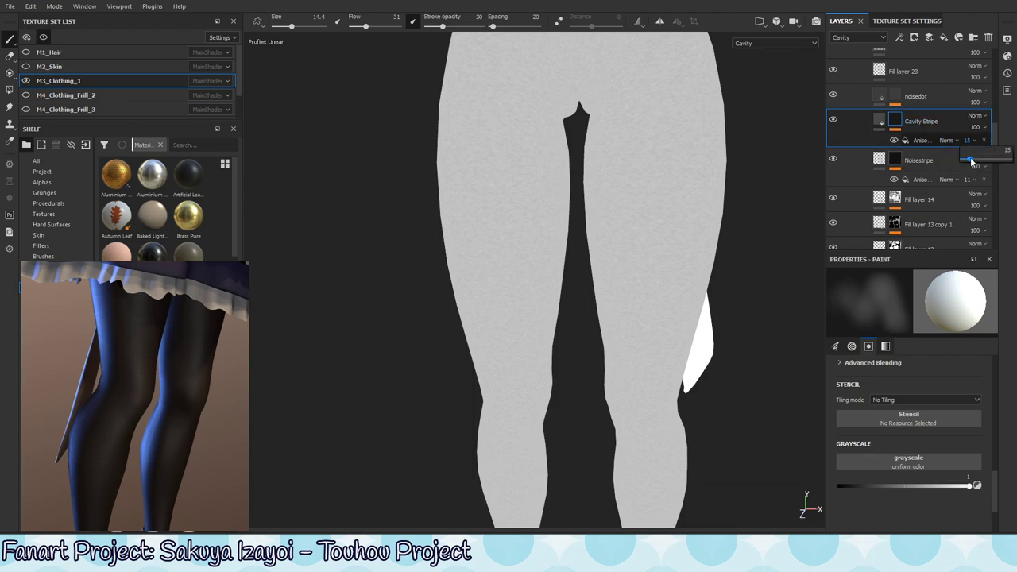
drag(970, 162, 990, 165)
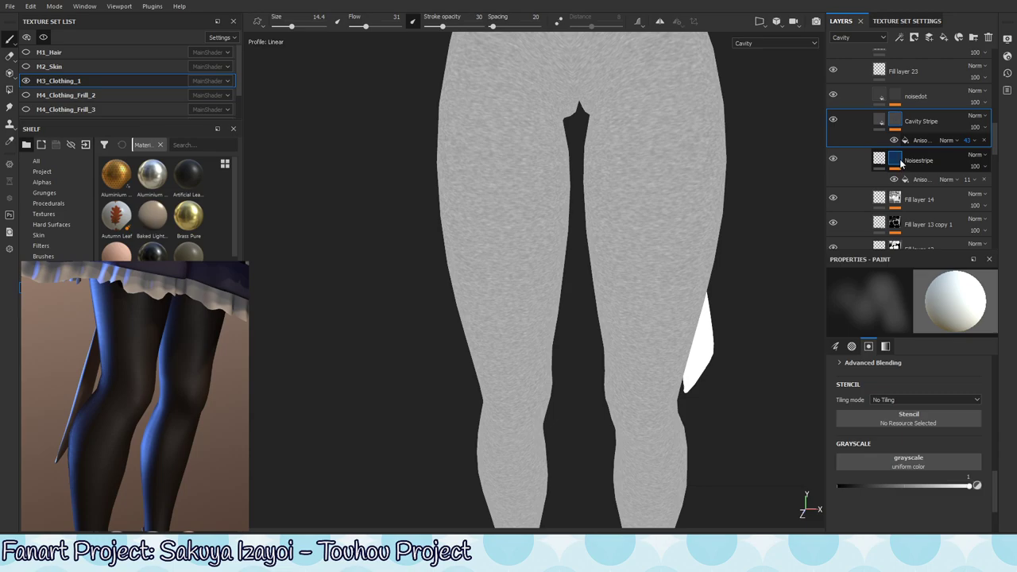
click(920, 140)
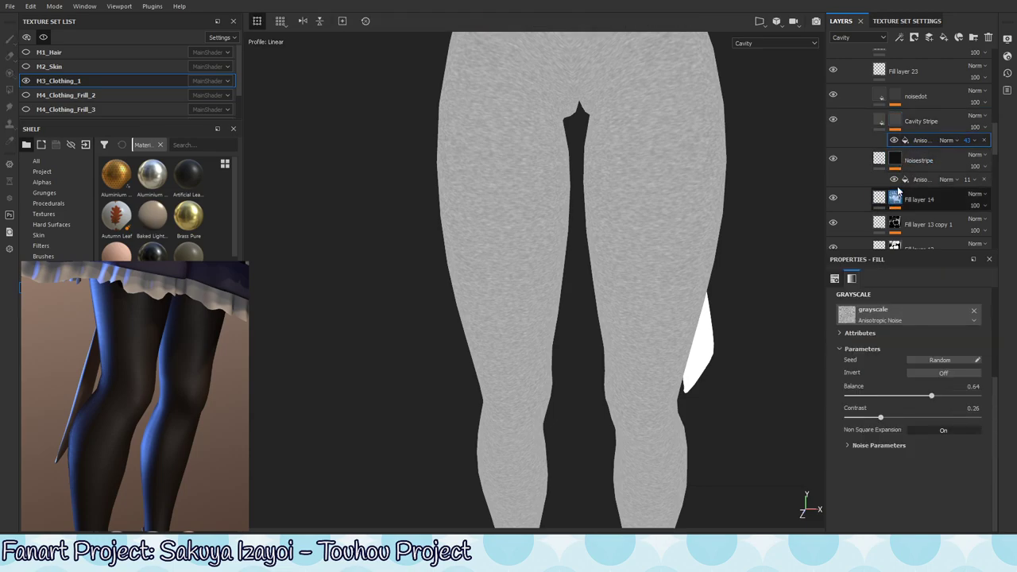
alt+click(895, 161)
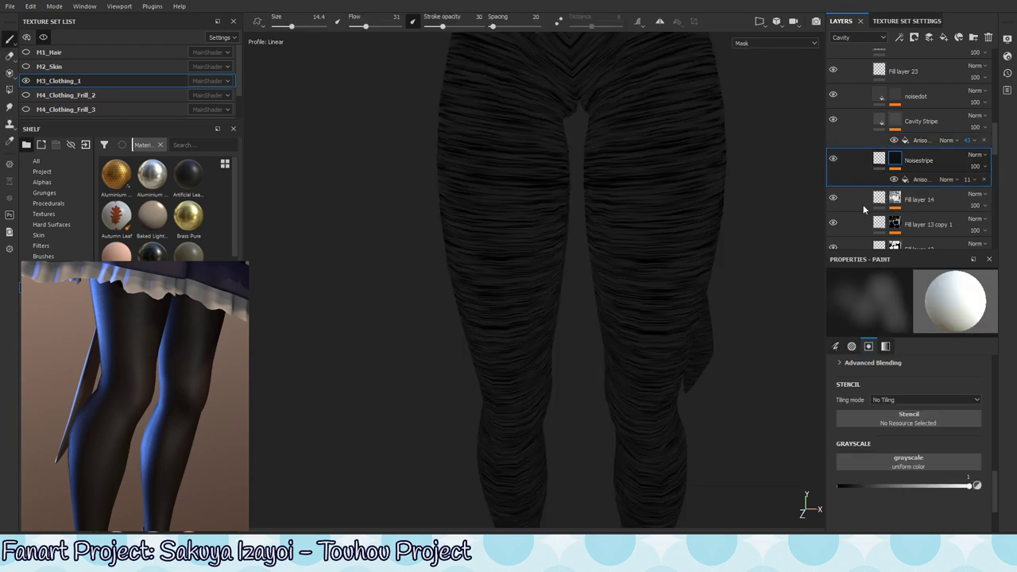
alt+click(896, 123)
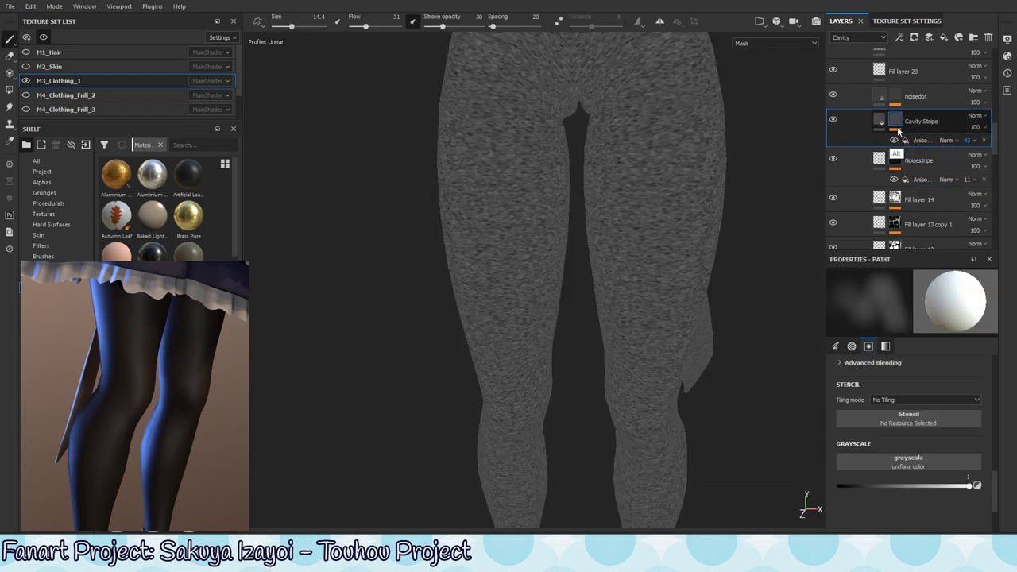
alt+click(895, 159)
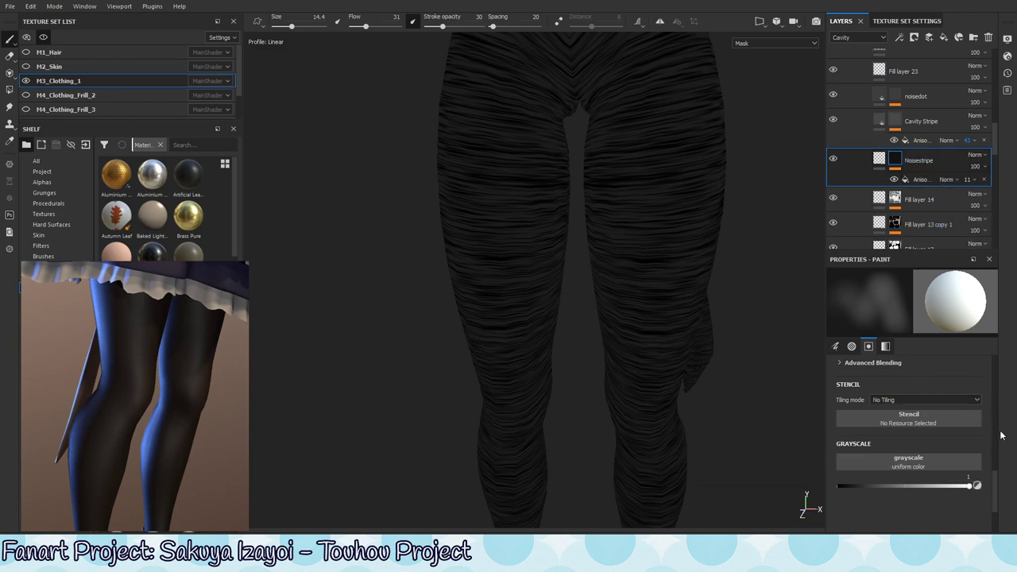
drag(998, 469, 995, 368)
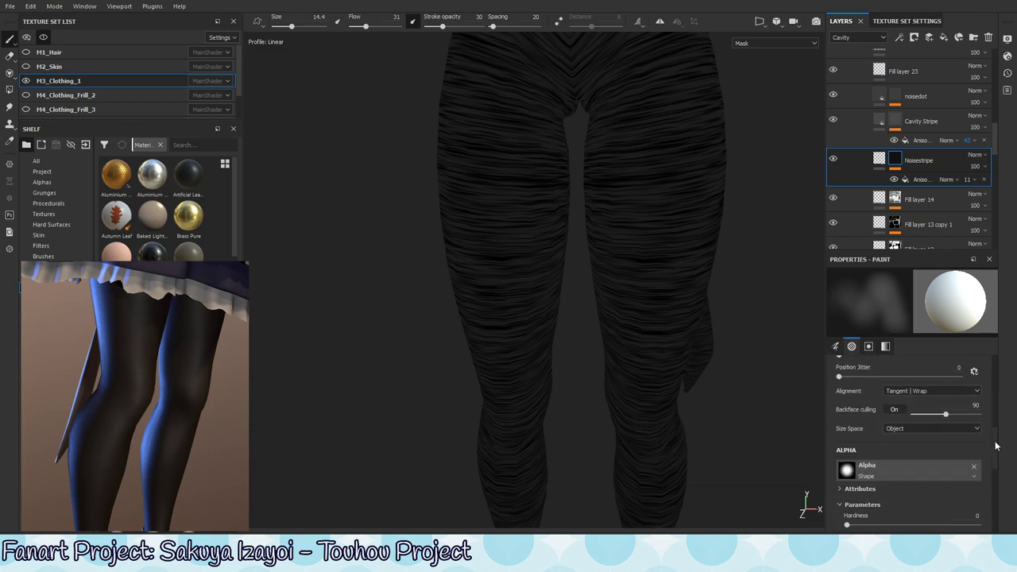
click(938, 179)
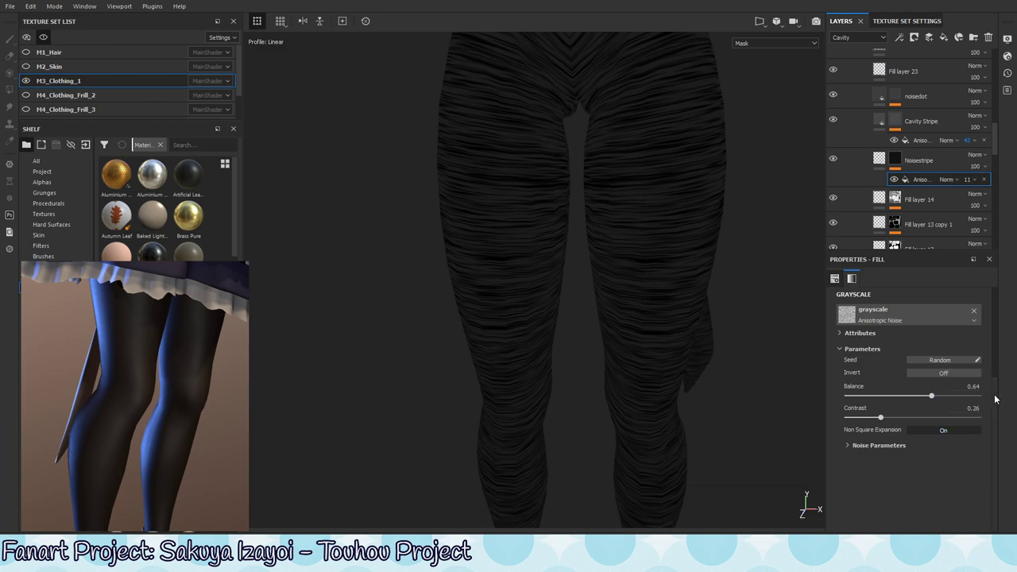
Compare the Cavity Stripe and Noisestripe anisotropic noise fills, ending on Cavity Stripe.
scroll(969, 429, up, 3)
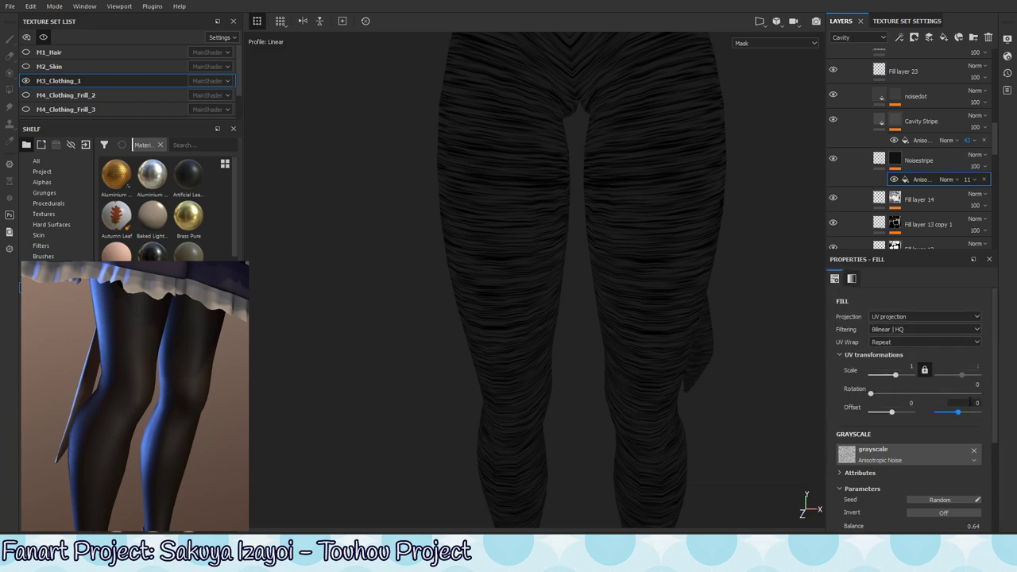
drag(994, 370, 995, 422)
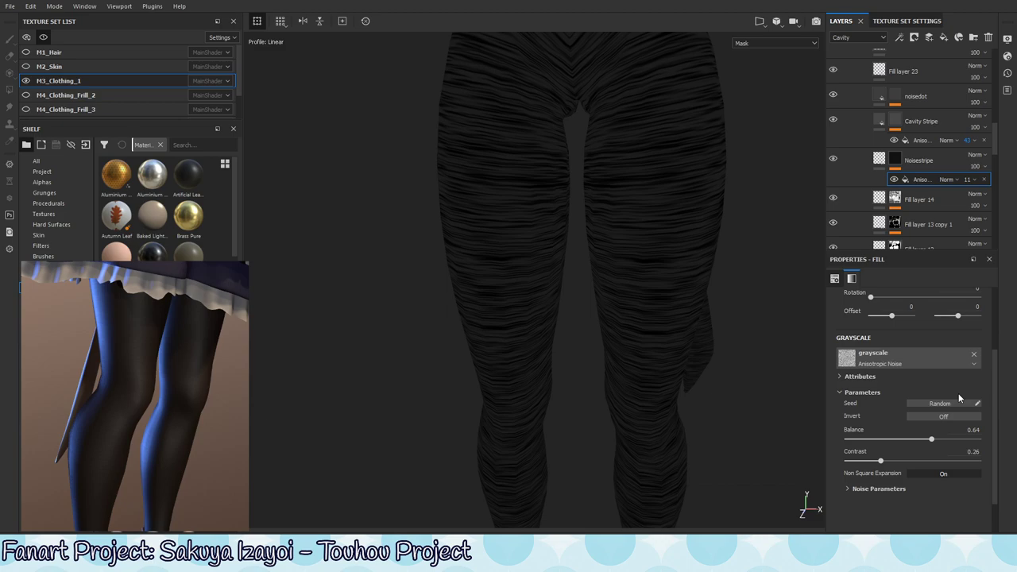
click(927, 140)
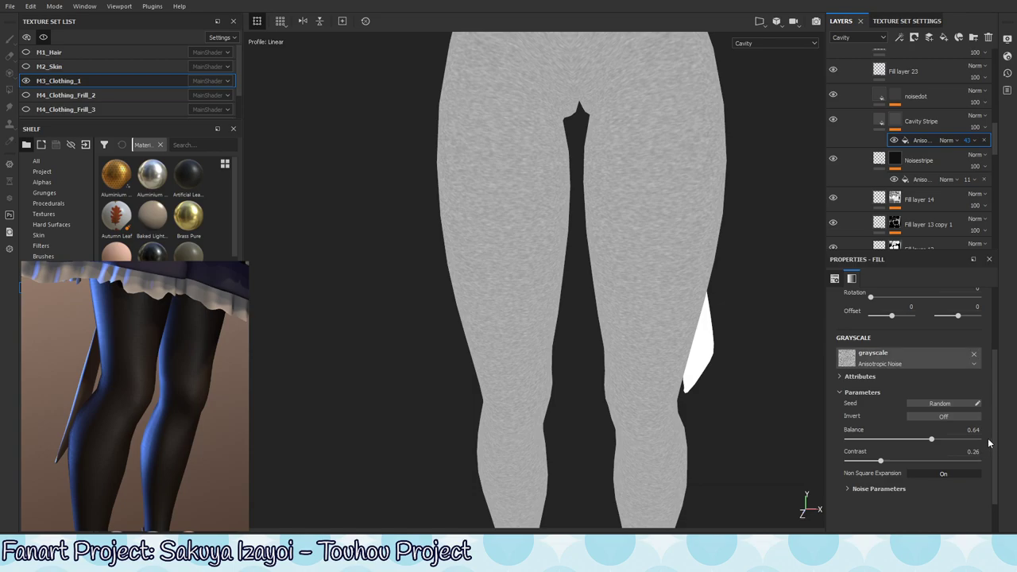
drag(994, 443, 998, 389)
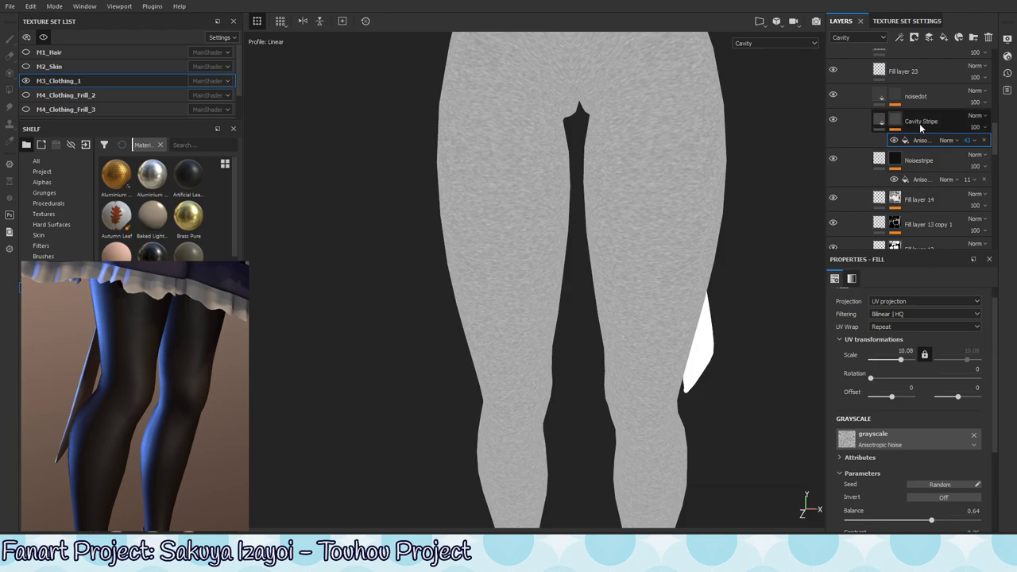
click(961, 180)
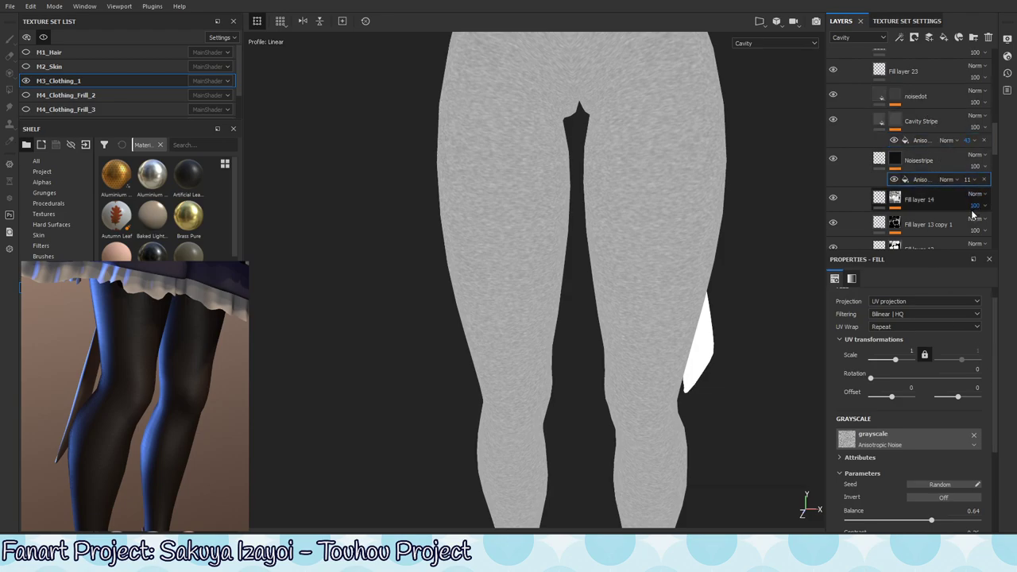
click(922, 140)
Set the Cavity Stripe anisotropic noise scale to 1 for broad stripes.
drag(896, 360, 908, 359)
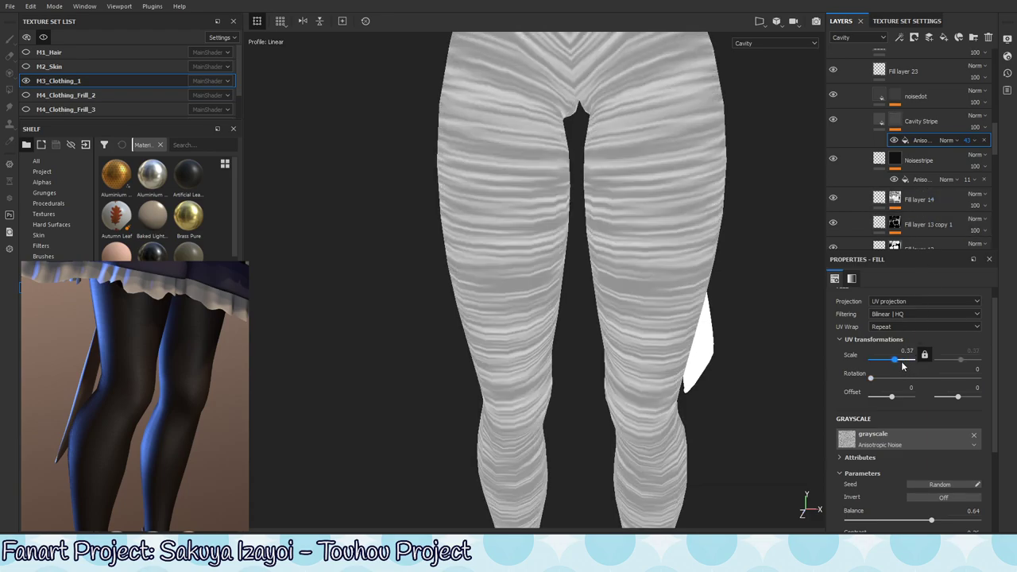
click(908, 354)
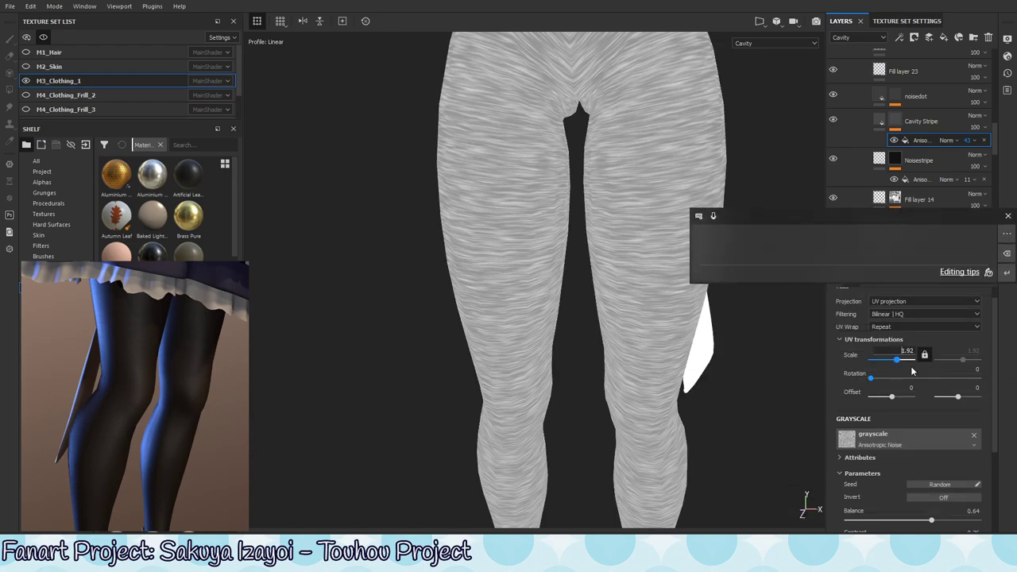
text(1)
key(Return)
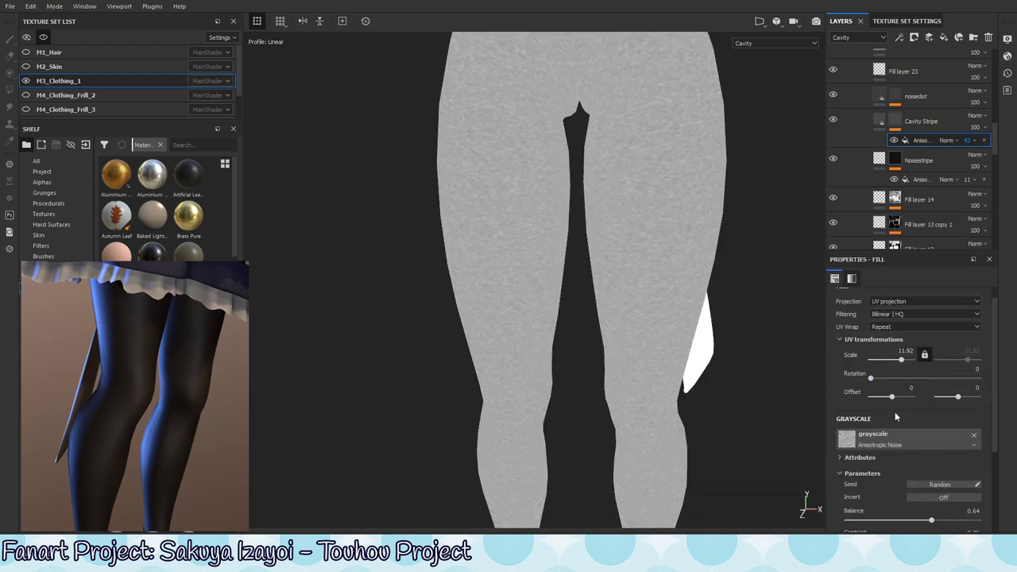
click(900, 359)
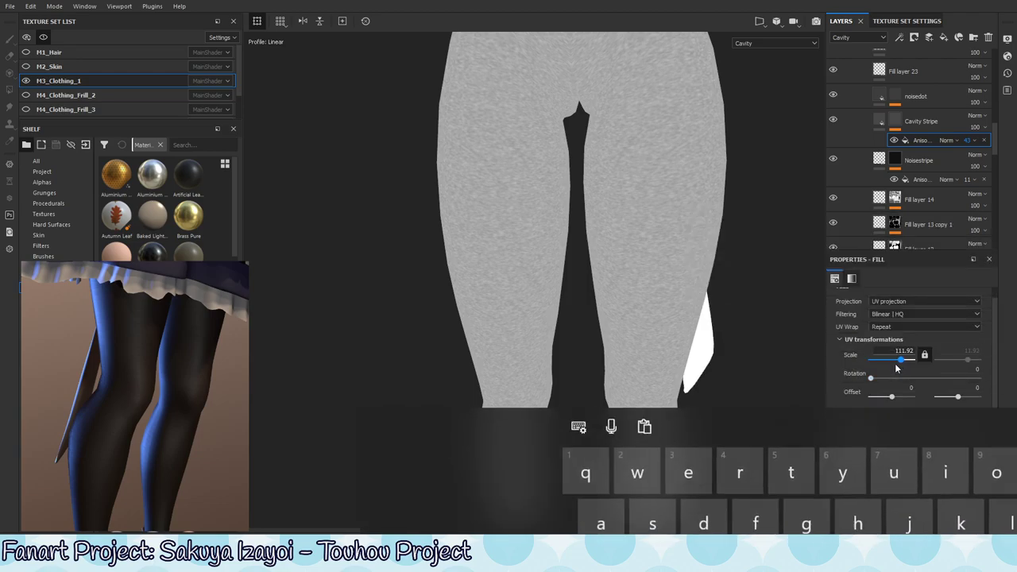
key(Delete)
key(Delete)
key(Delete)
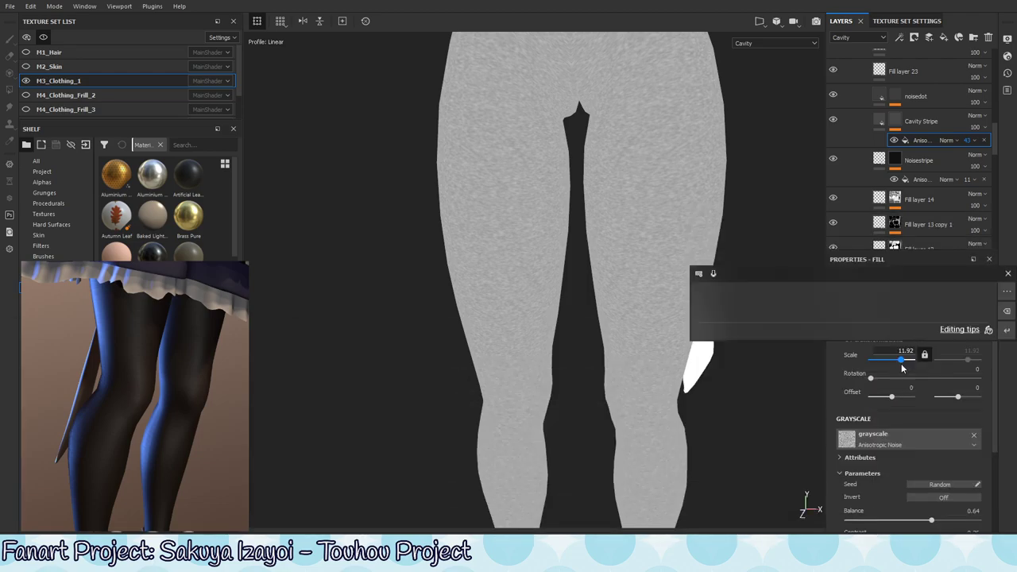
key(Return)
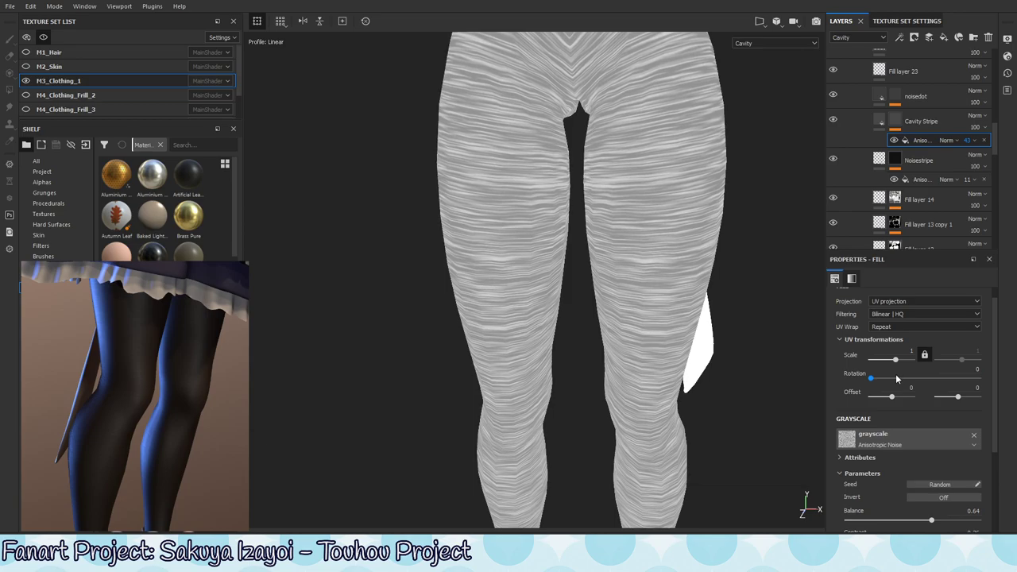
Select the noisedot layer and view its mask on the model.
click(935, 124)
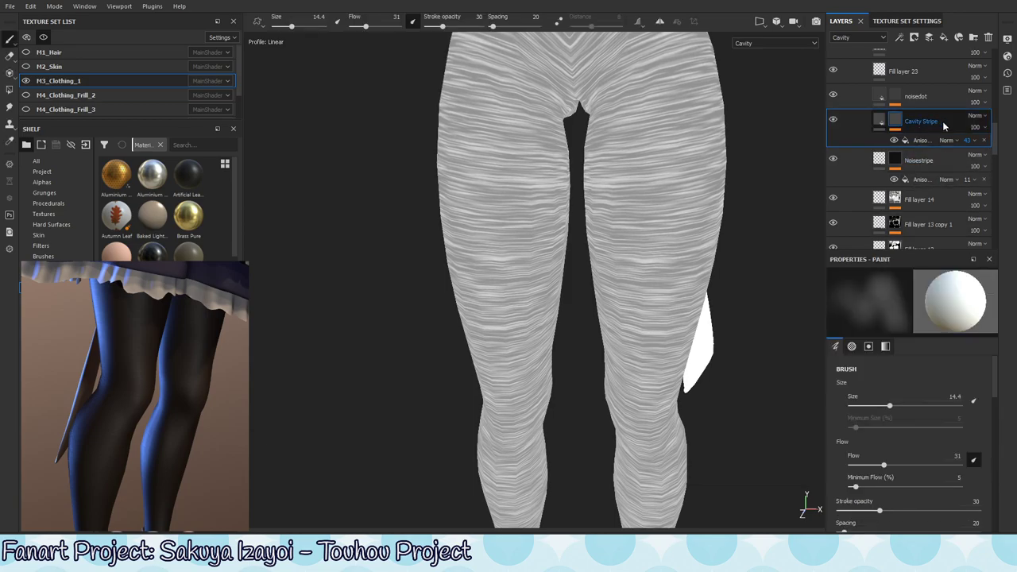
click(914, 96)
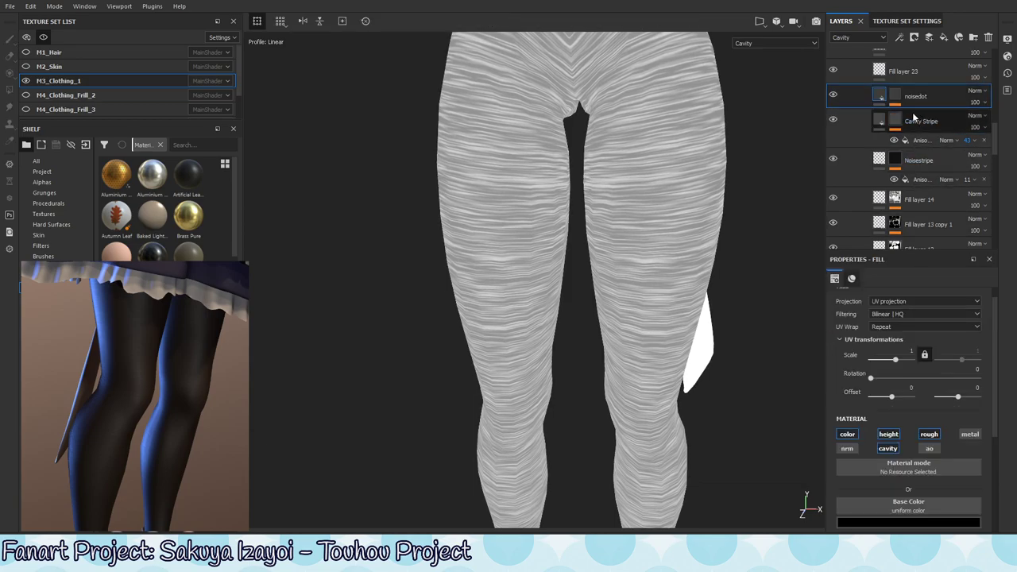
click(897, 96)
click(896, 96)
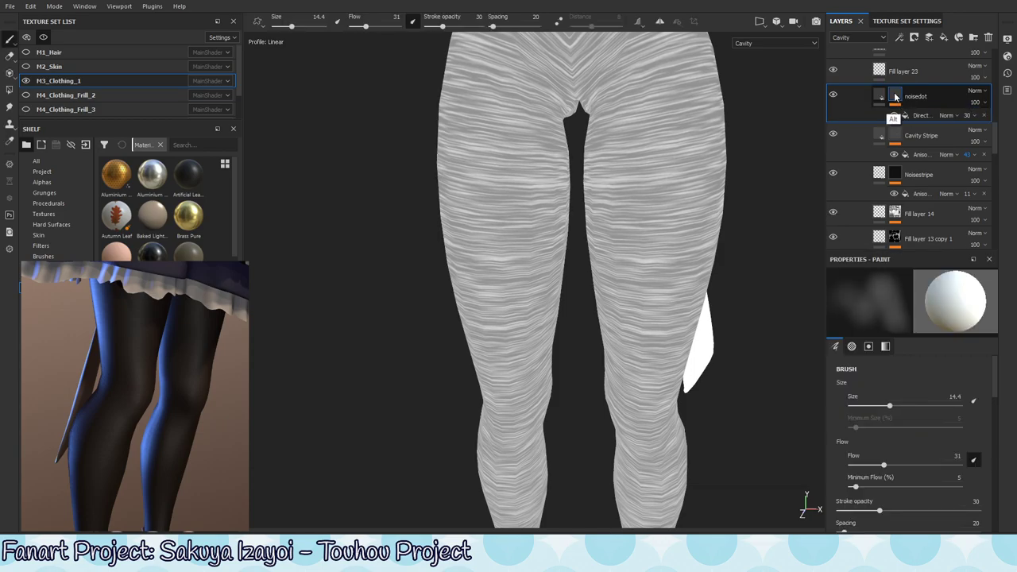
alt+click(897, 96)
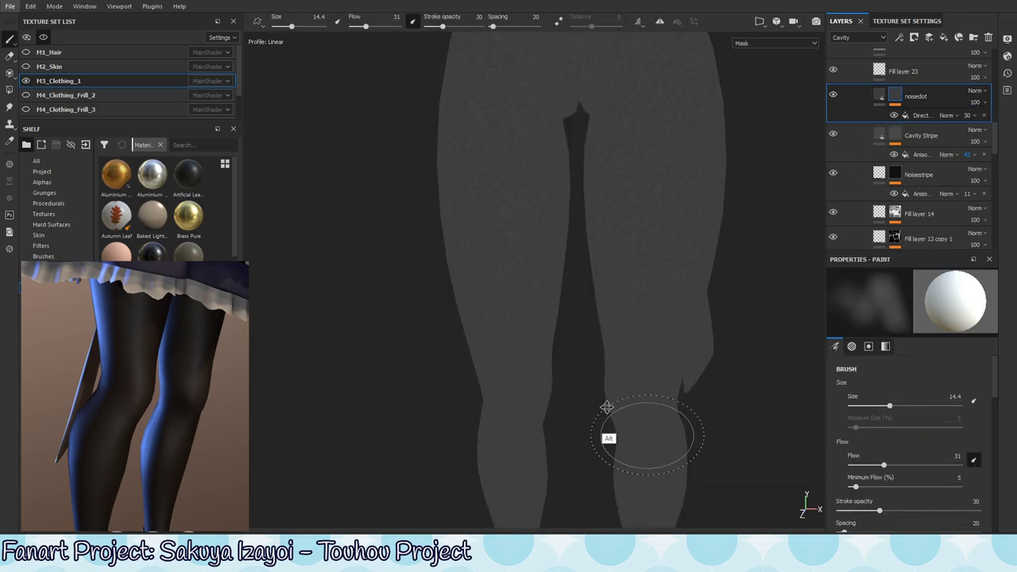
Inspect the tights in the material view, then in the cavity channel from legs to torso.
alt+drag(606, 431, 589, 403)
key(m)
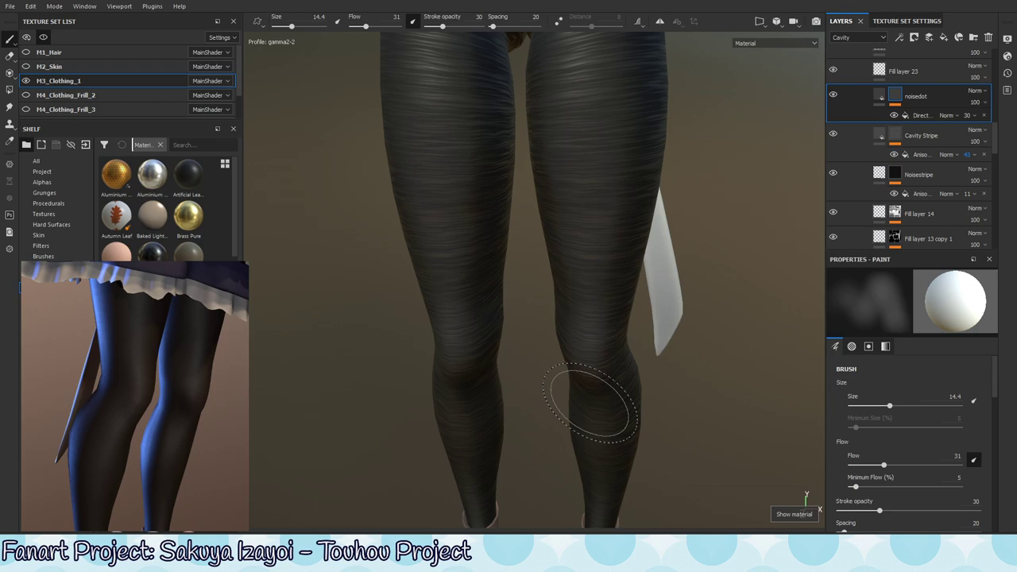
mouse_move(594, 398)
alt+right_down()
mouse_move(482, 311)
mouse_move(628, 416)
alt+right_up()
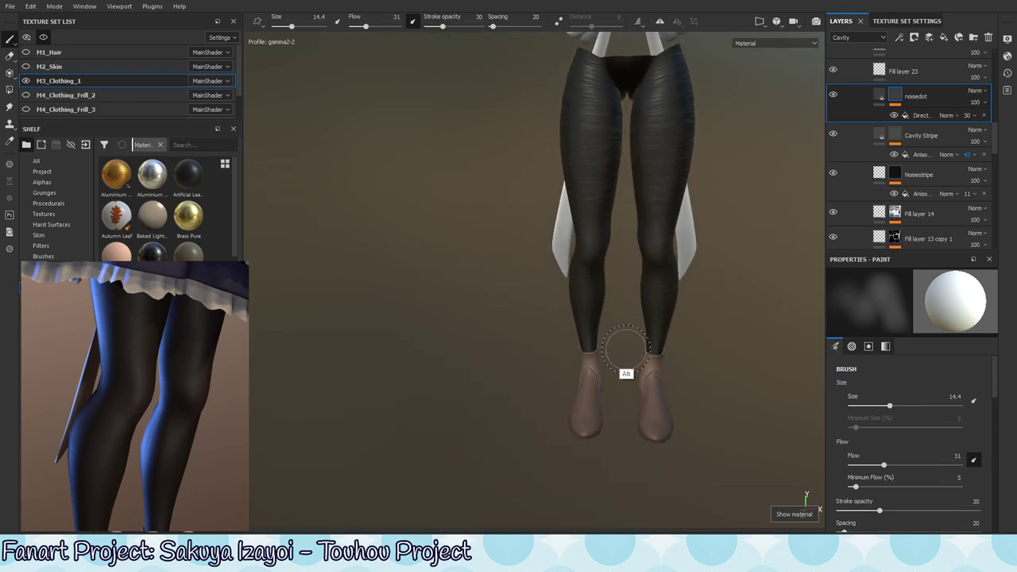
mouse_move(627, 347)
alt+mouse_down()
mouse_move(563, 345)
mouse_move(650, 370)
alt+mouse_up()
key(shift+c)
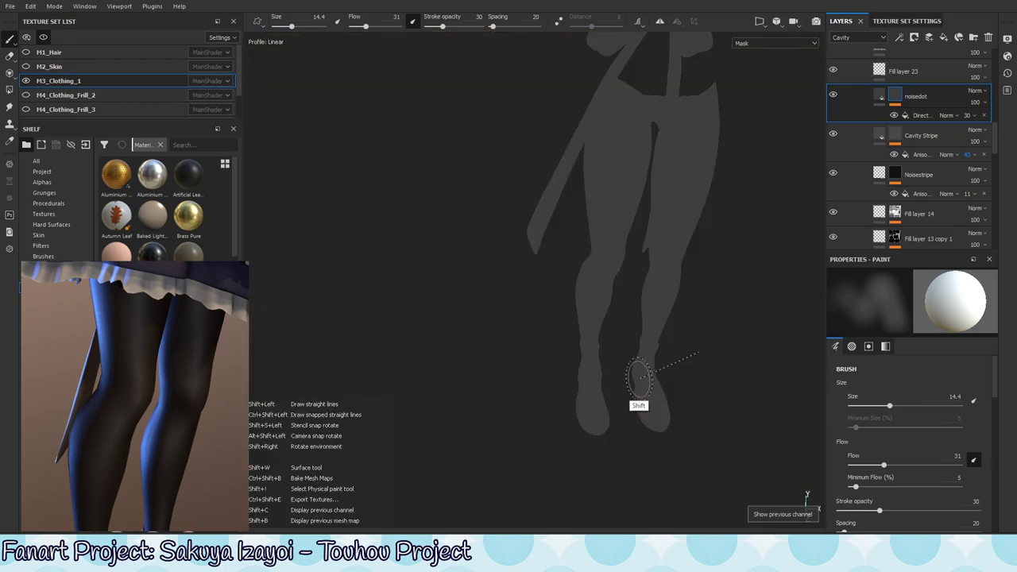
key(shift+c)
key(shift+c)
key(shift+c)
key(shift+c)
key(shift+c)
key(shift+c)
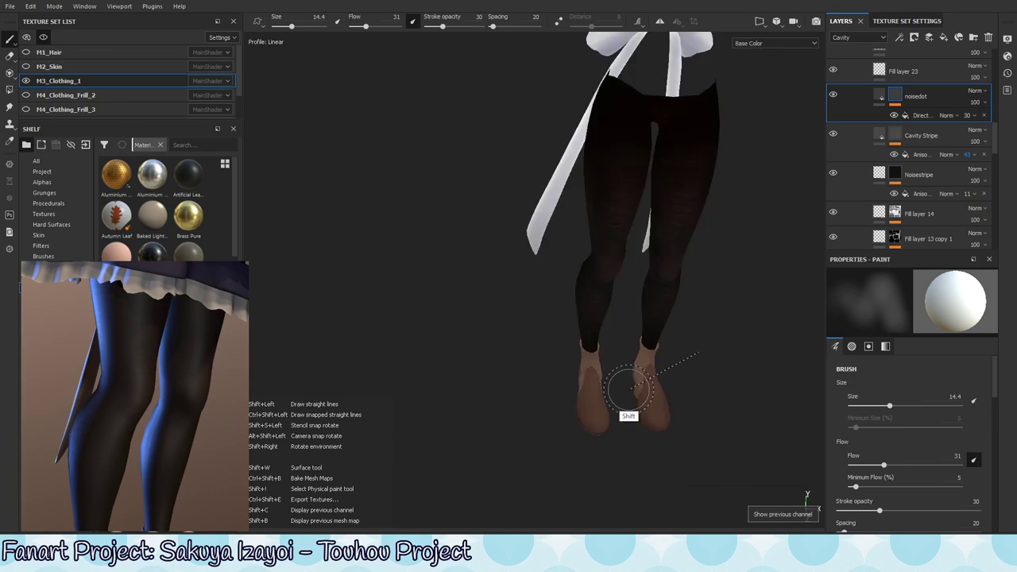
key(shift+c)
key(shift+c)
key(shift+c)
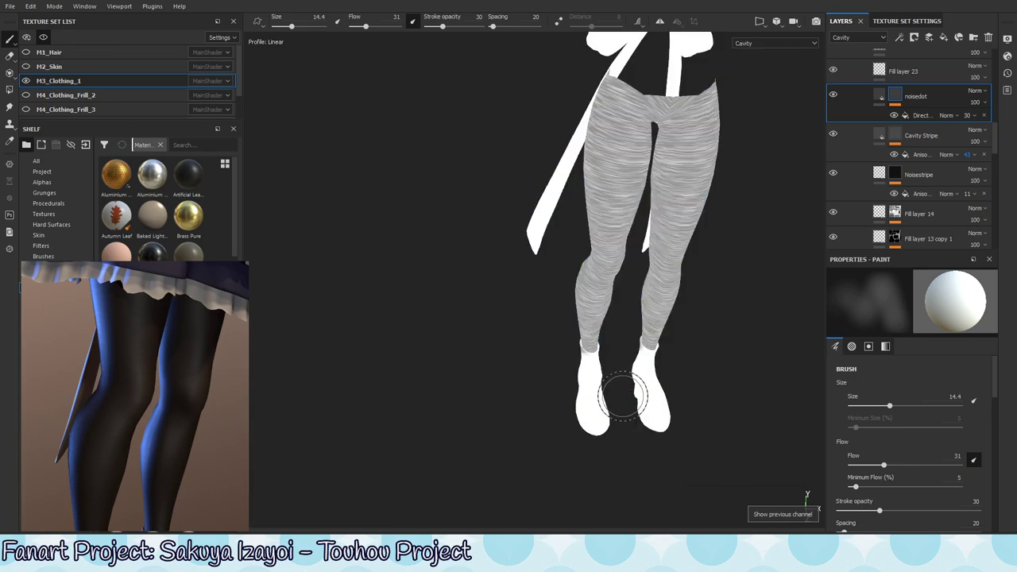
alt+drag(624, 397, 675, 375)
mouse_move(674, 376)
alt+right_down()
mouse_move(834, 322)
mouse_move(681, 355)
alt+right_up()
alt+drag(681, 355, 665, 352)
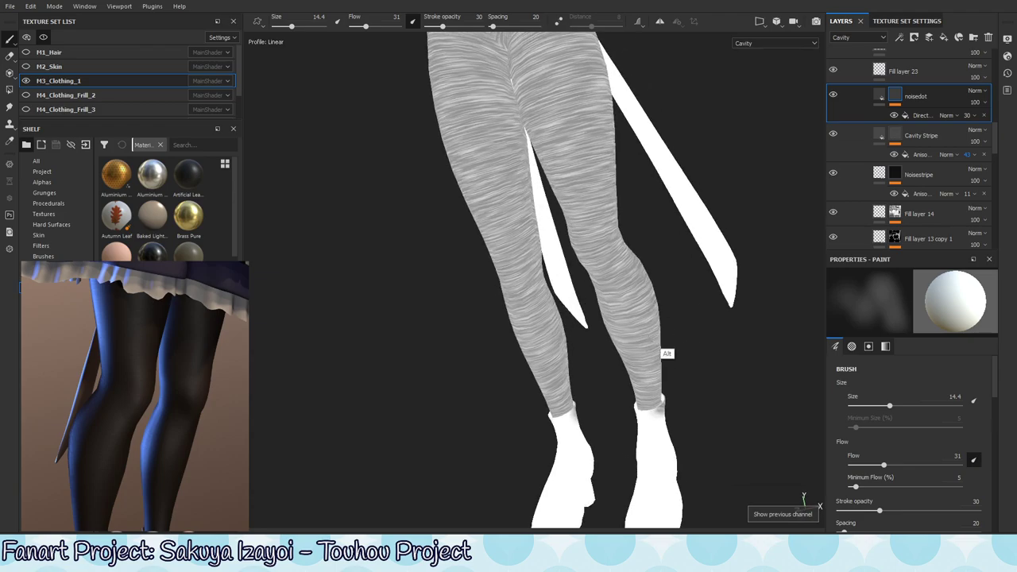
alt+right_drag(676, 371, 381, 348)
mouse_move(380, 348)
alt+mouse_down()
mouse_move(569, 404)
mouse_move(554, 417)
mouse_move(506, 421)
mouse_move(554, 385)
mouse_move(540, 410)
mouse_move(579, 390)
mouse_move(461, 416)
mouse_move(424, 405)
mouse_move(610, 374)
mouse_move(627, 390)
mouse_move(636, 375)
mouse_move(627, 356)
mouse_move(613, 363)
alt+mouse_up()
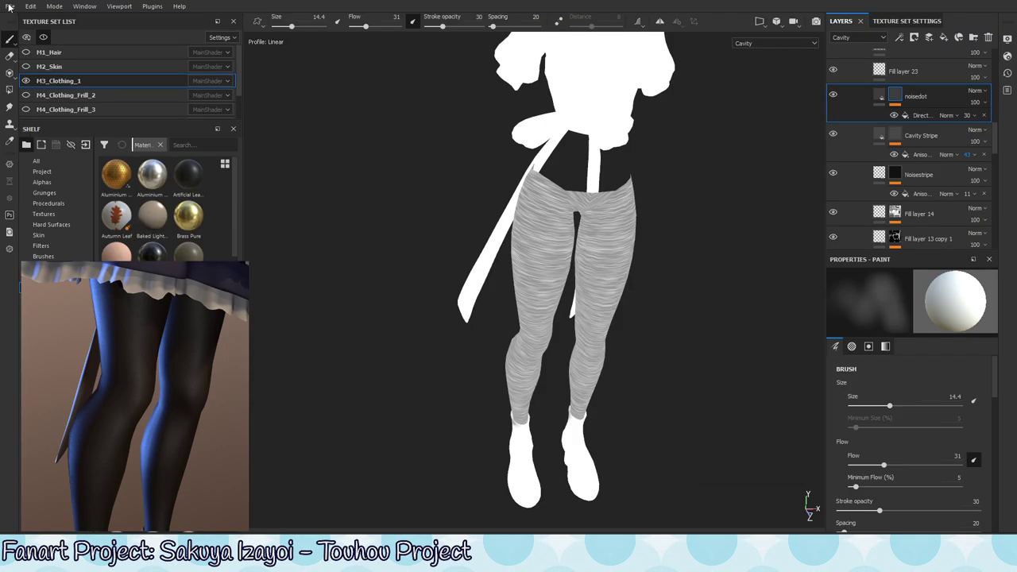
Re-export M1_Hair and M3_Clothing_1 with the Unreal Engine 4 (Cav) config as 8-bit PNG.
click(10, 7)
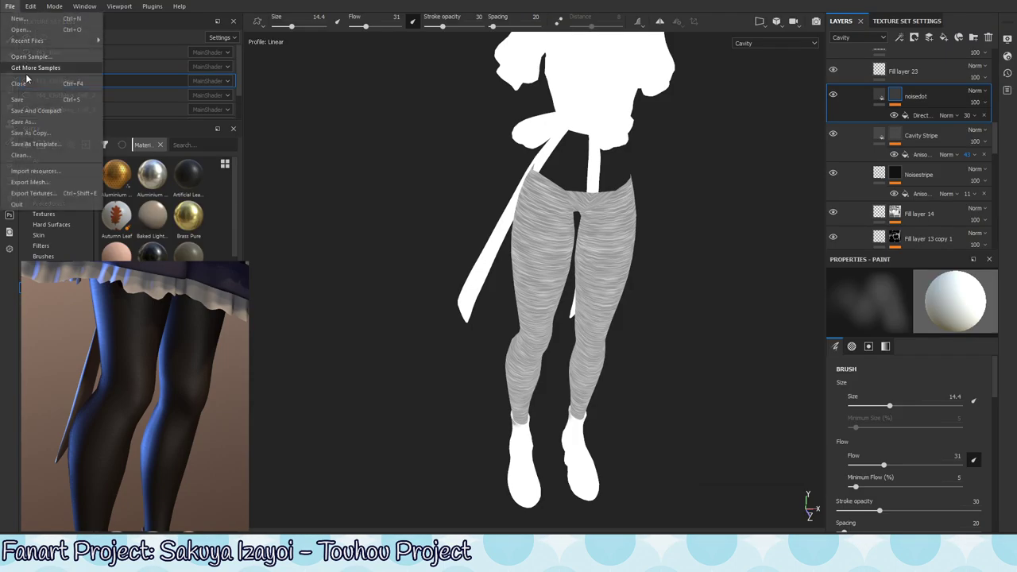
click(63, 198)
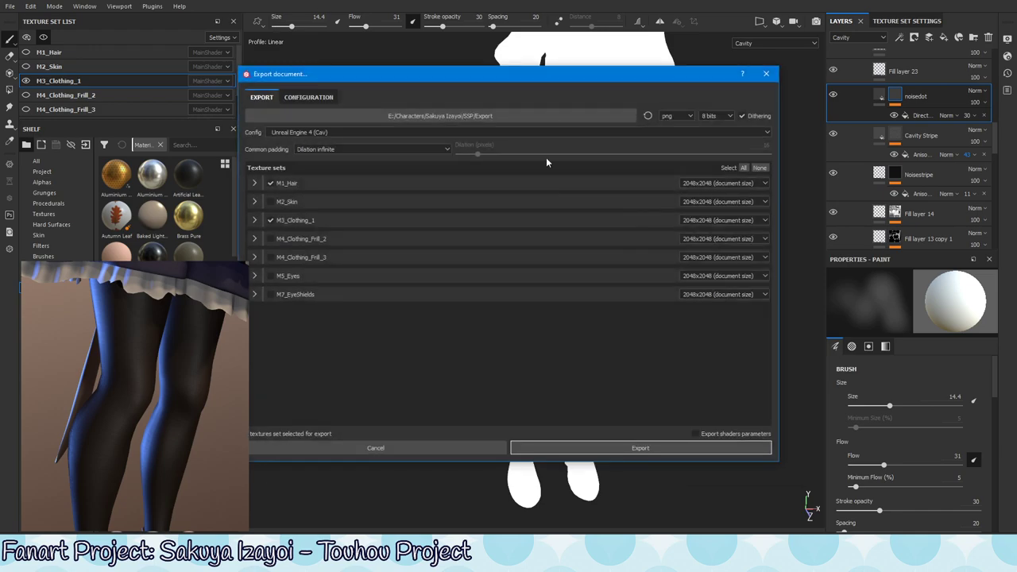
click(572, 447)
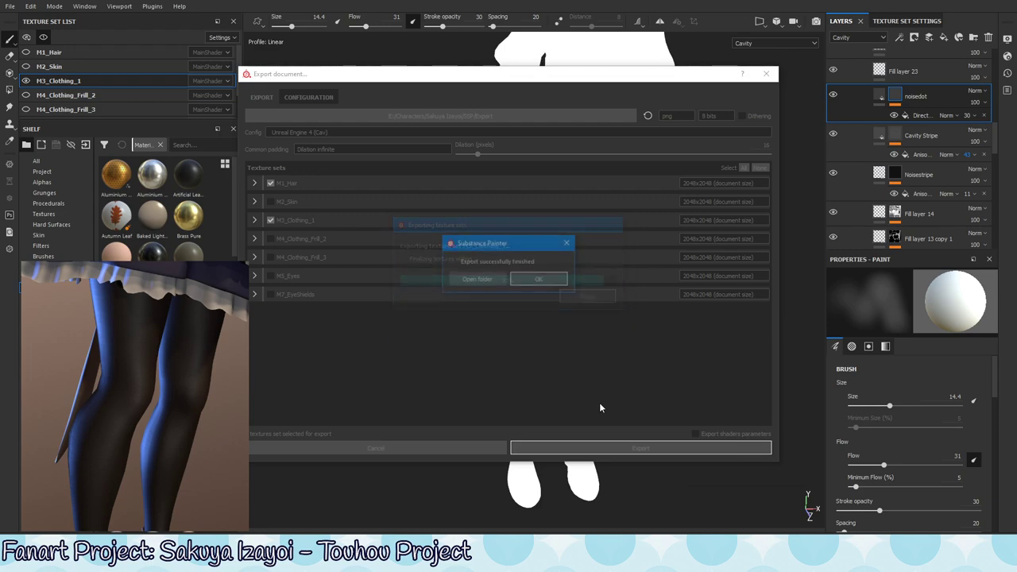
click(522, 281)
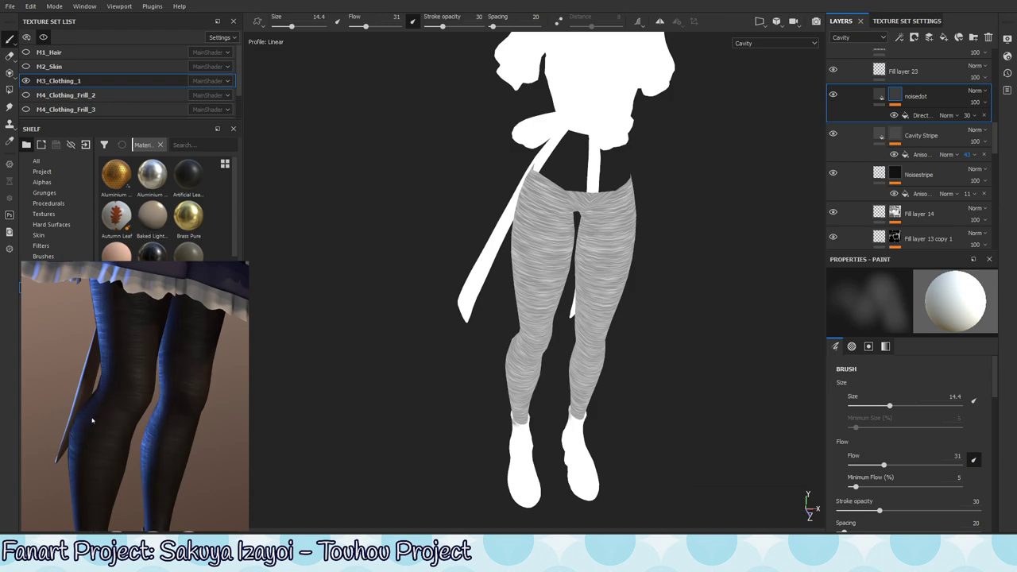
mouse_move(84, 448)
mouse_down()
mouse_move(197, 429)
mouse_move(165, 446)
mouse_up()
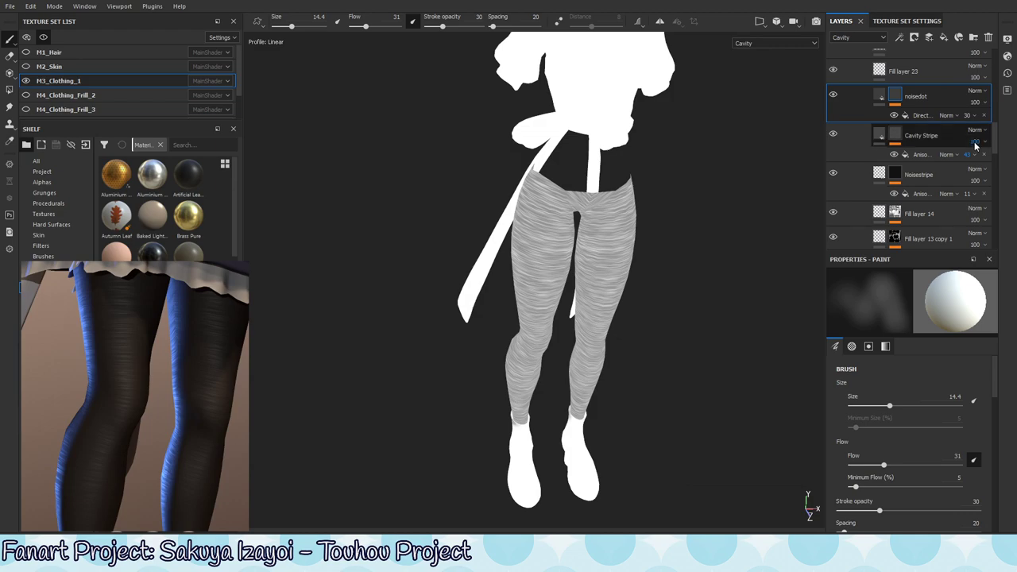
Show base colour in the layer thumbnails and lower Cavity Stripe's opacity to 53 and below.
scroll(1002, 132, up, 3)
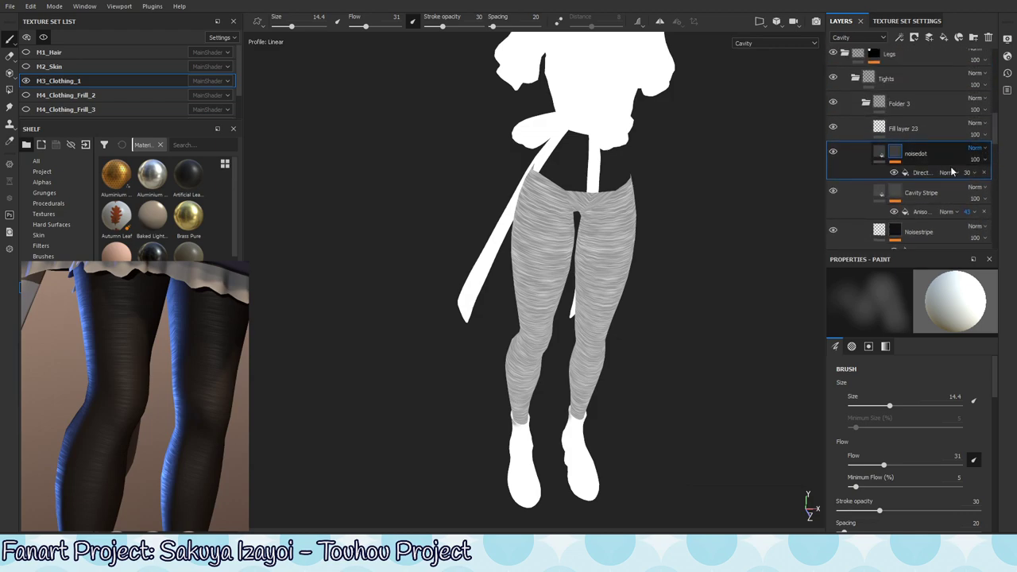
click(882, 196)
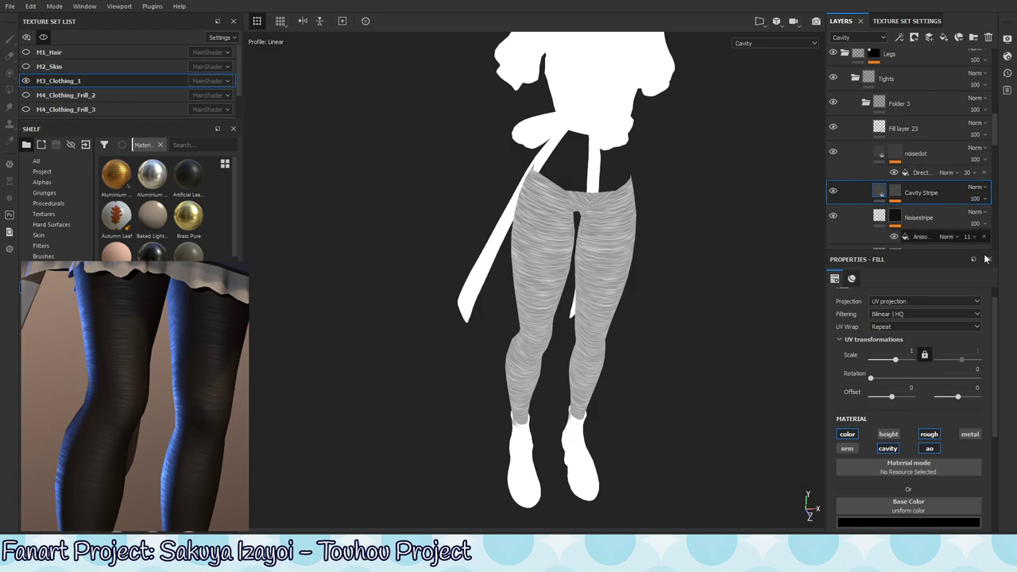
scroll(1001, 445, down, 5)
scroll(1001, 459, up, 1)
scroll(1000, 452, up, 1)
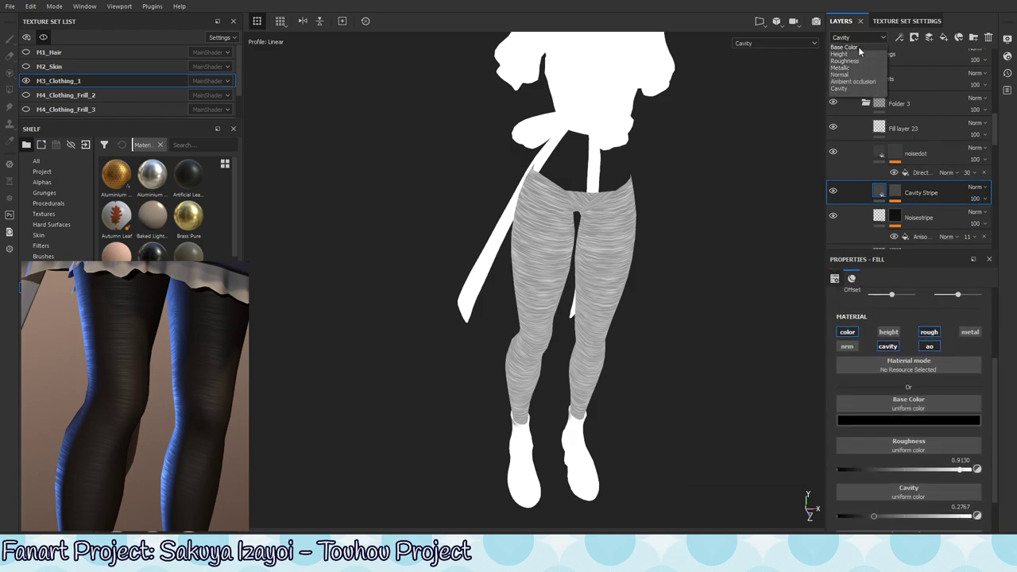
click(858, 46)
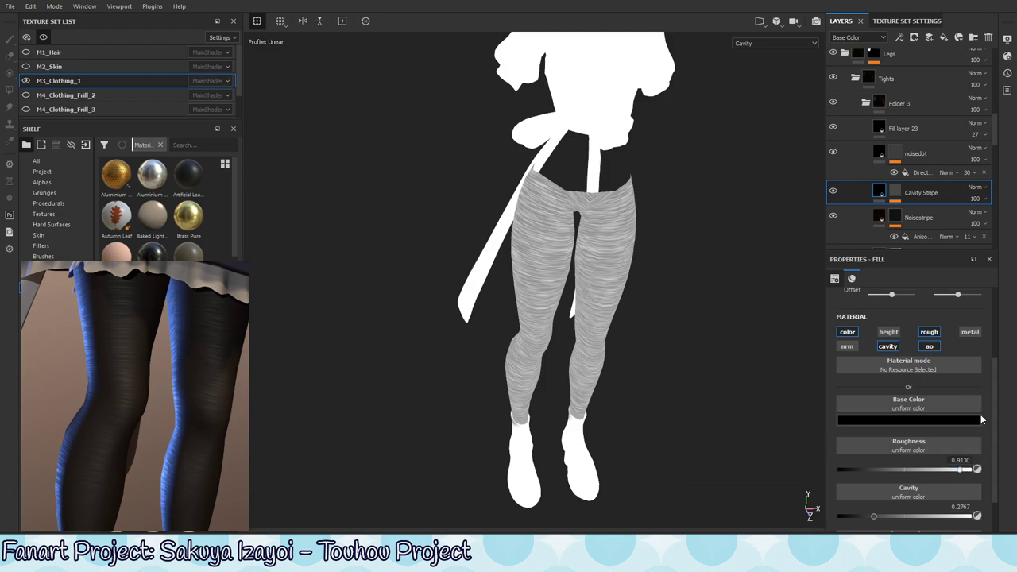
click(976, 199)
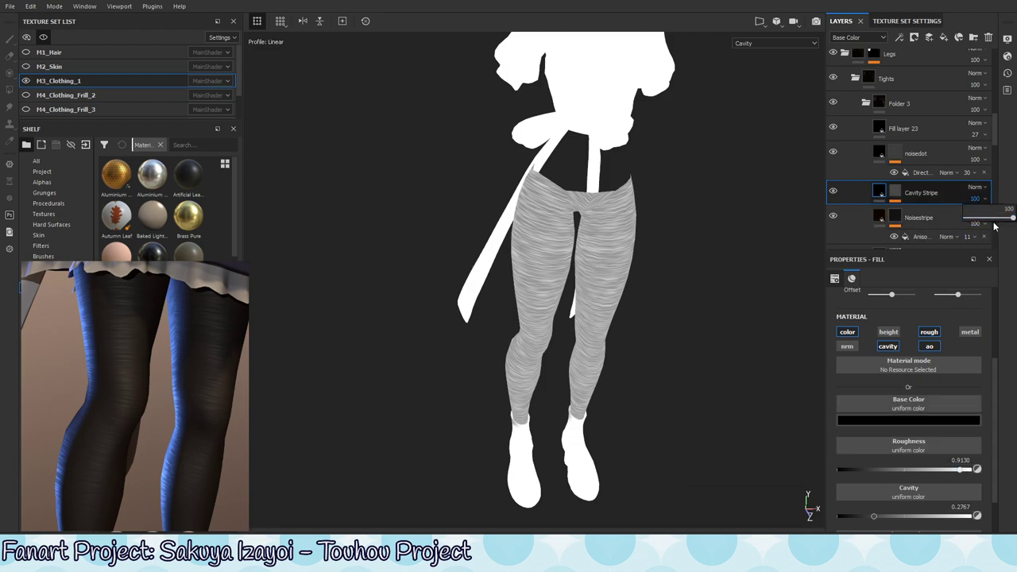
click(991, 219)
drag(991, 224, 974, 224)
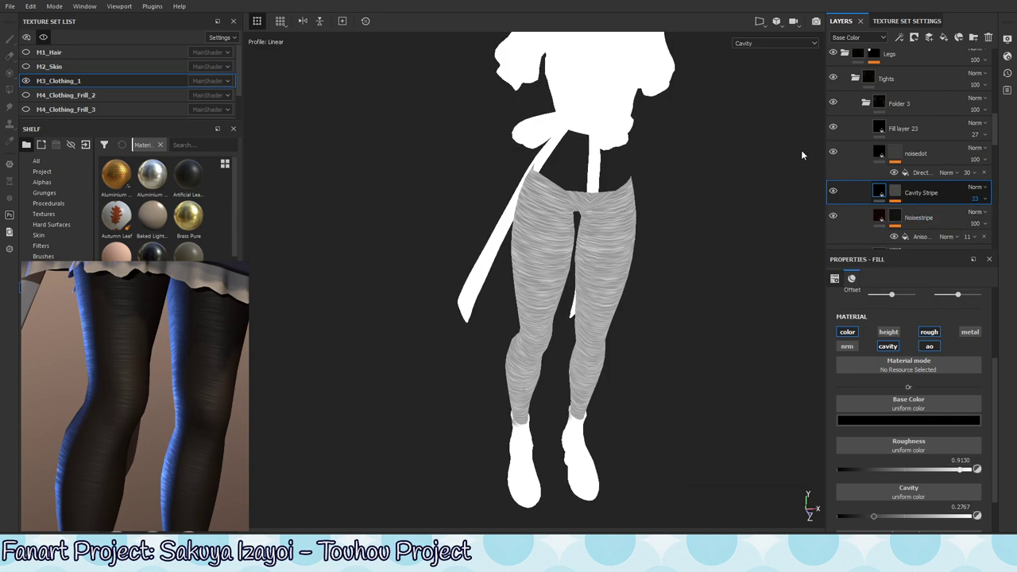
Switch the viewport to the full material and drop Cavity Stripe's opacity to about 9.
click(775, 43)
click(765, 59)
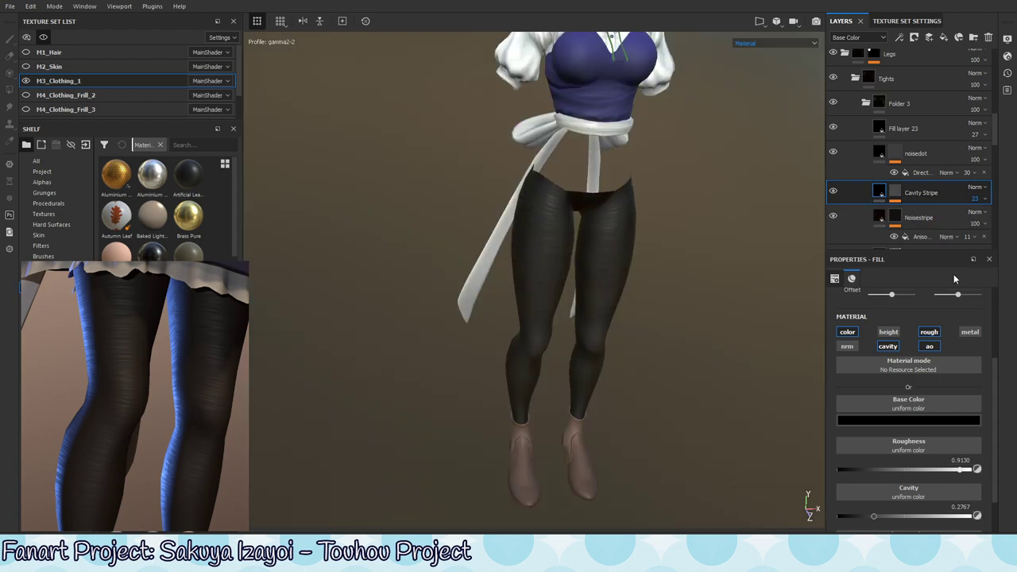
click(976, 198)
drag(981, 218, 942, 231)
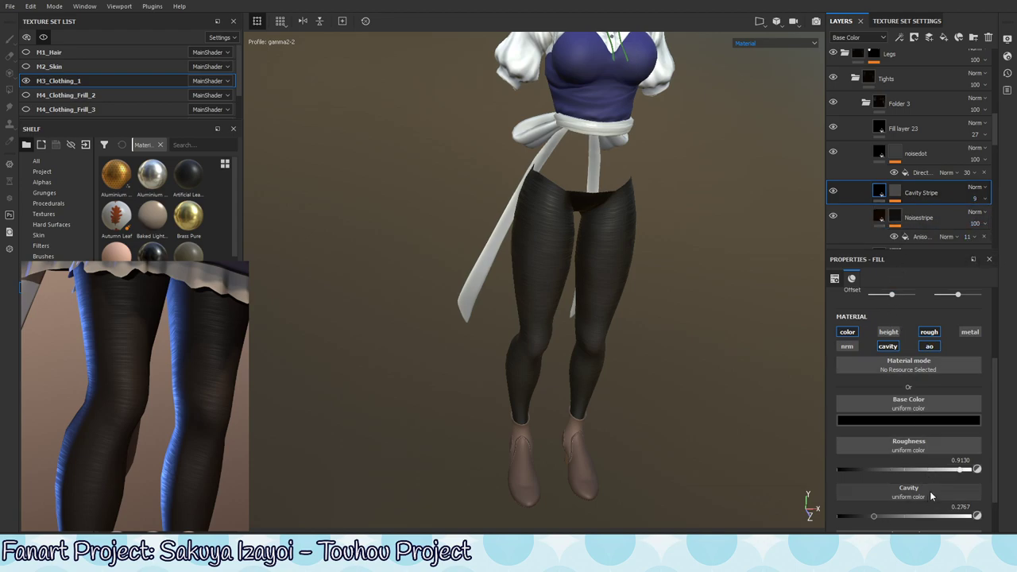
Show roughness in the layer thumbnails and lower the Cavity Stripe fill's roughness to 0.7787.
click(859, 38)
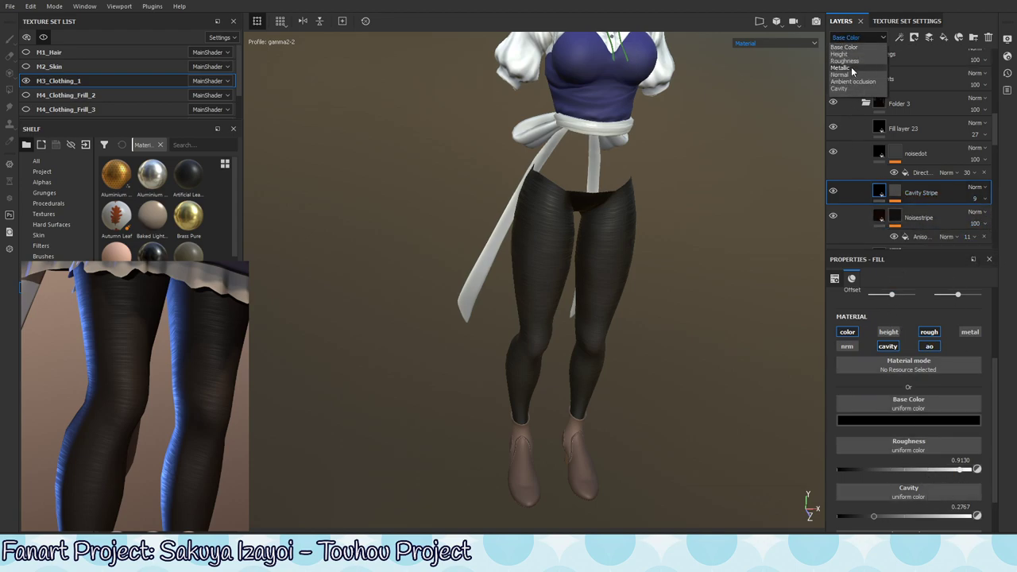
click(852, 60)
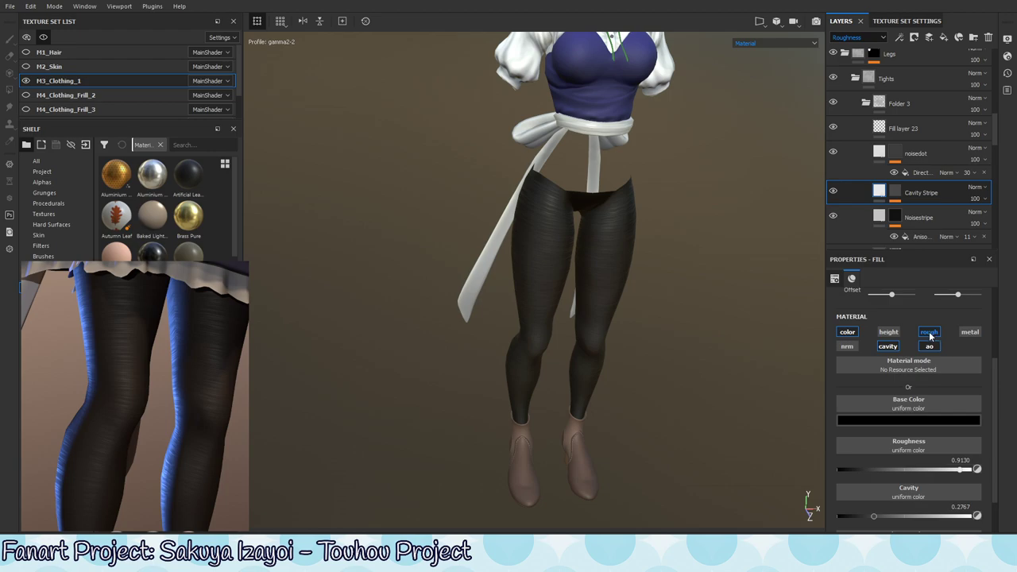
drag(961, 471, 940, 469)
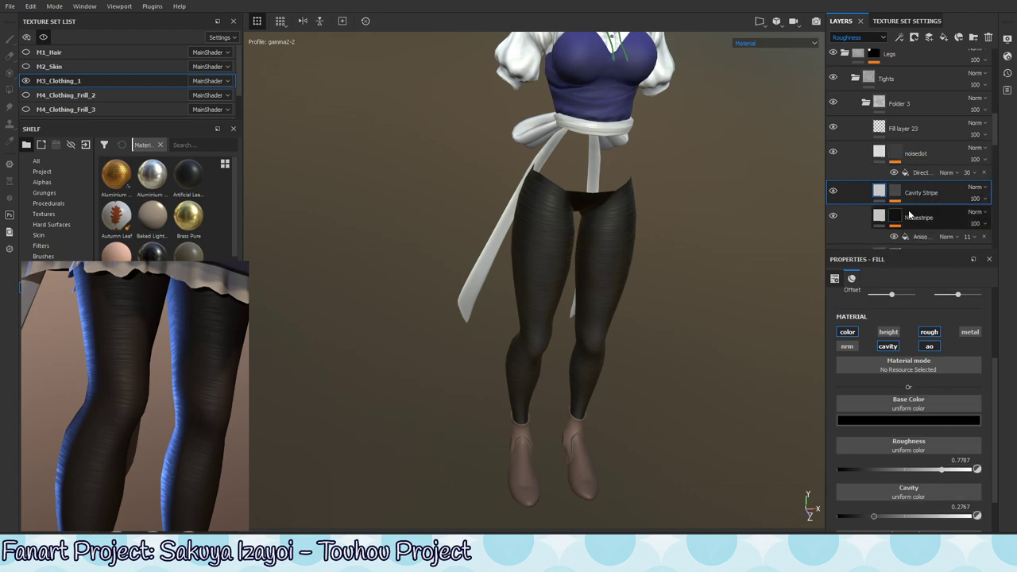
drag(995, 382, 992, 301)
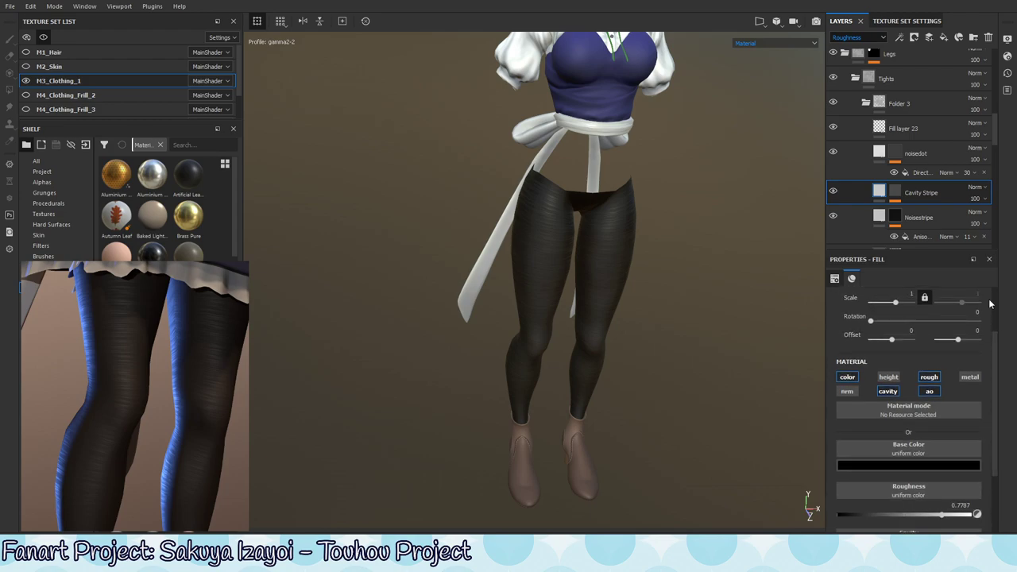
Show the ambient occlusion channel, toggle Cavity Stripe to compare, and set its fill AO to 0.5494.
click(863, 38)
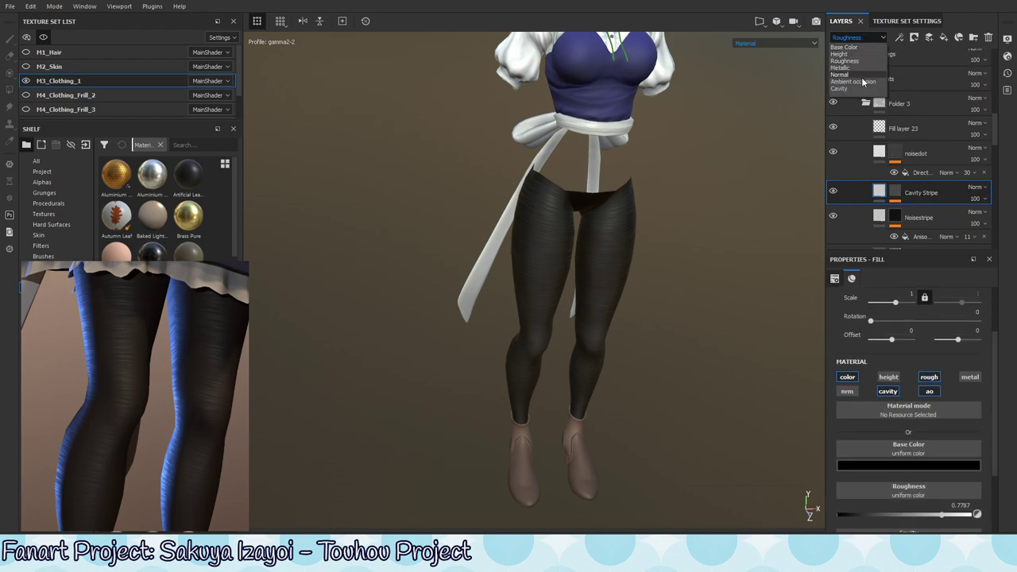
click(867, 81)
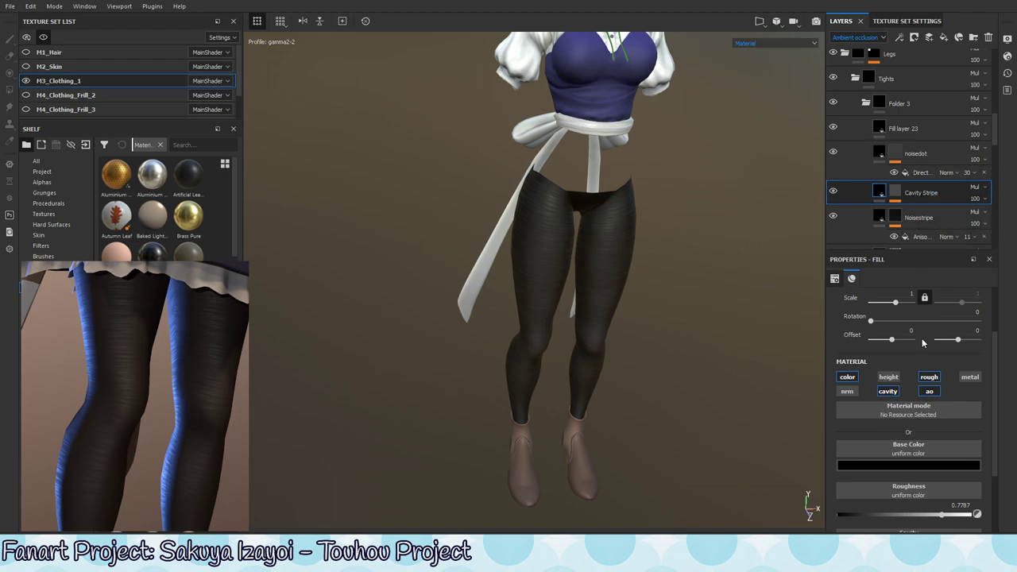
scroll(929, 501, down, 3)
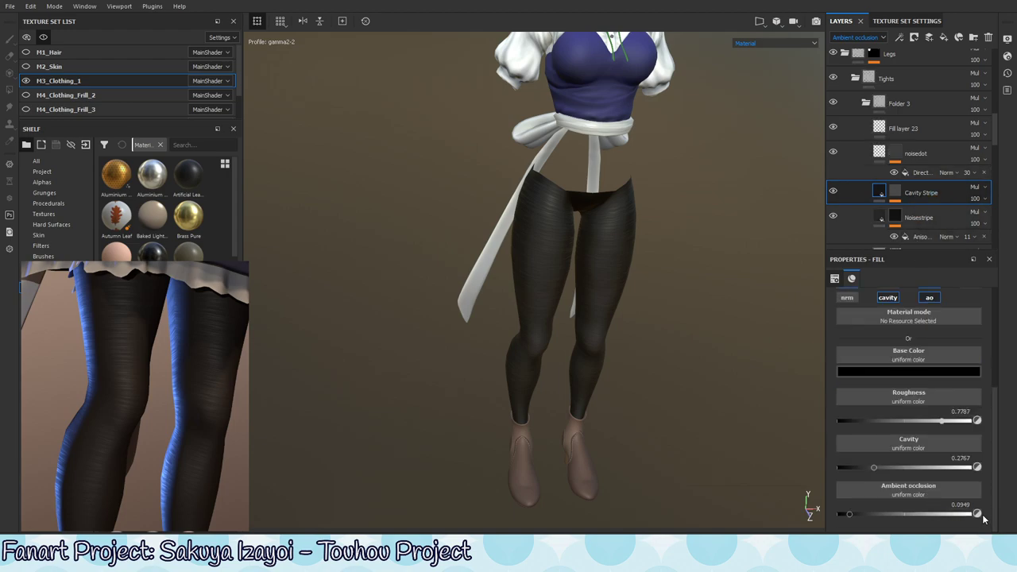
click(834, 194)
click(833, 194)
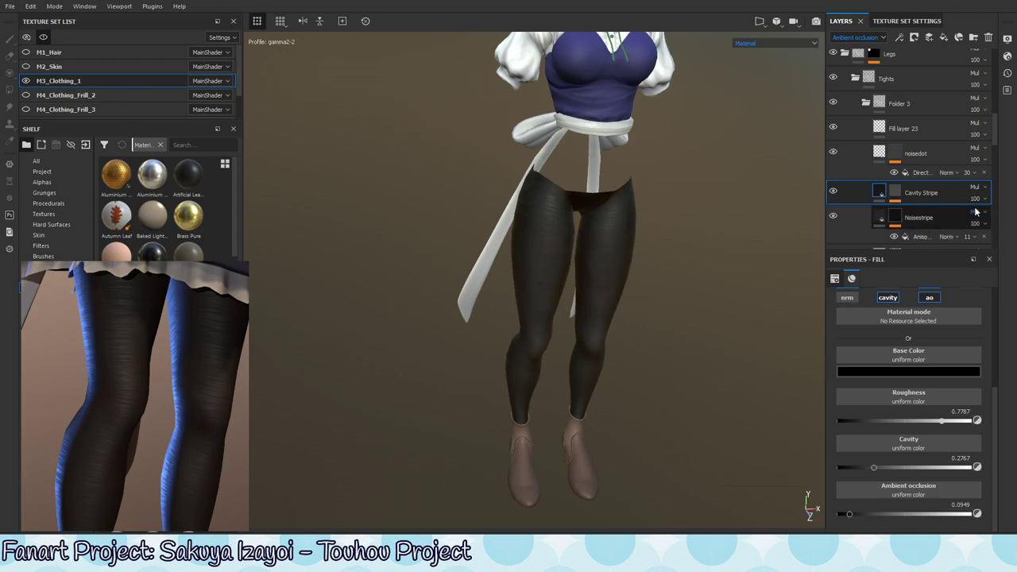
click(895, 192)
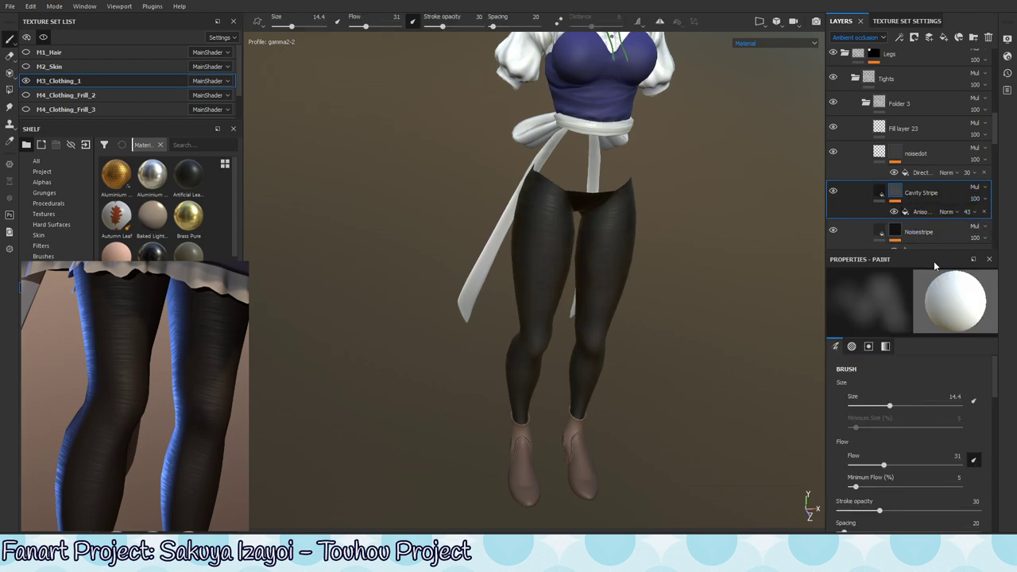
click(879, 192)
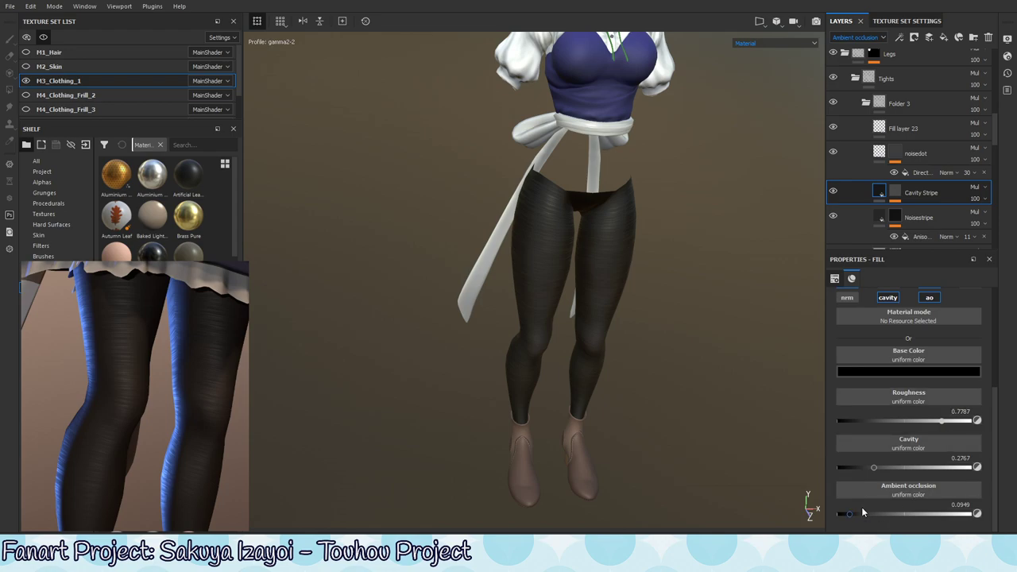
mouse_move(850, 514)
mouse_down()
mouse_move(839, 514)
mouse_move(910, 514)
mouse_move(901, 530)
mouse_move(926, 524)
mouse_move(901, 528)
mouse_up()
mouse_move(904, 515)
mouse_down()
mouse_move(830, 523)
mouse_move(911, 516)
mouse_up()
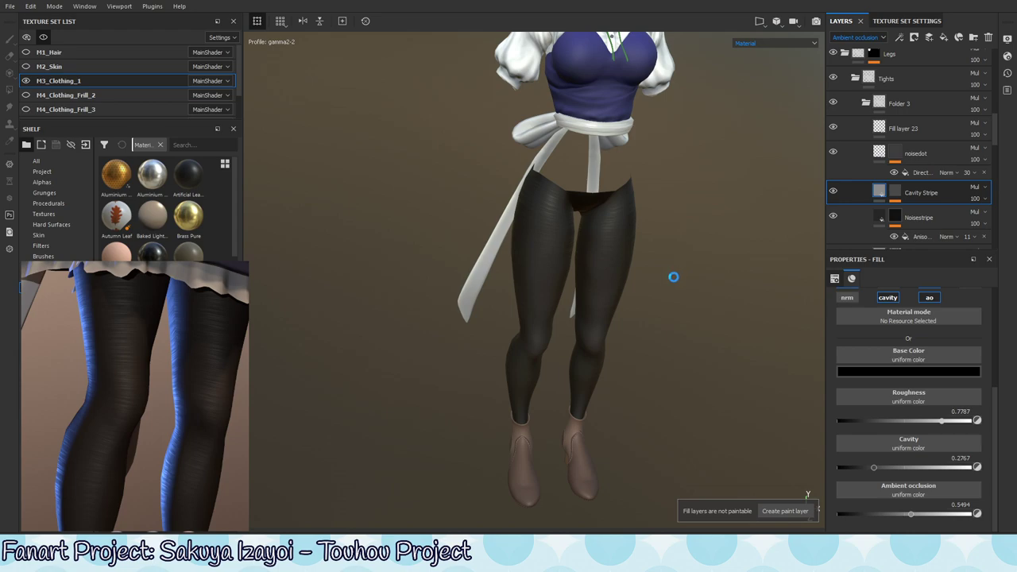
Frame the legs frontally, then re-export M1_Hair and M3_Clothing_1 as 2048×2048 PNGs.
scroll(595, 356, down, 3)
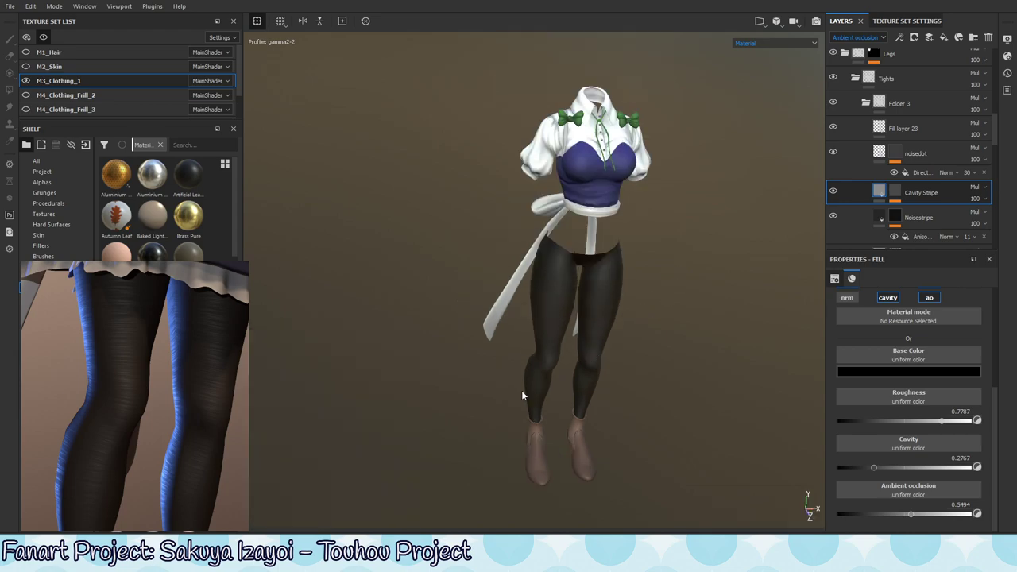
alt+drag(679, 310, 614, 303)
scroll(628, 302, up, 1)
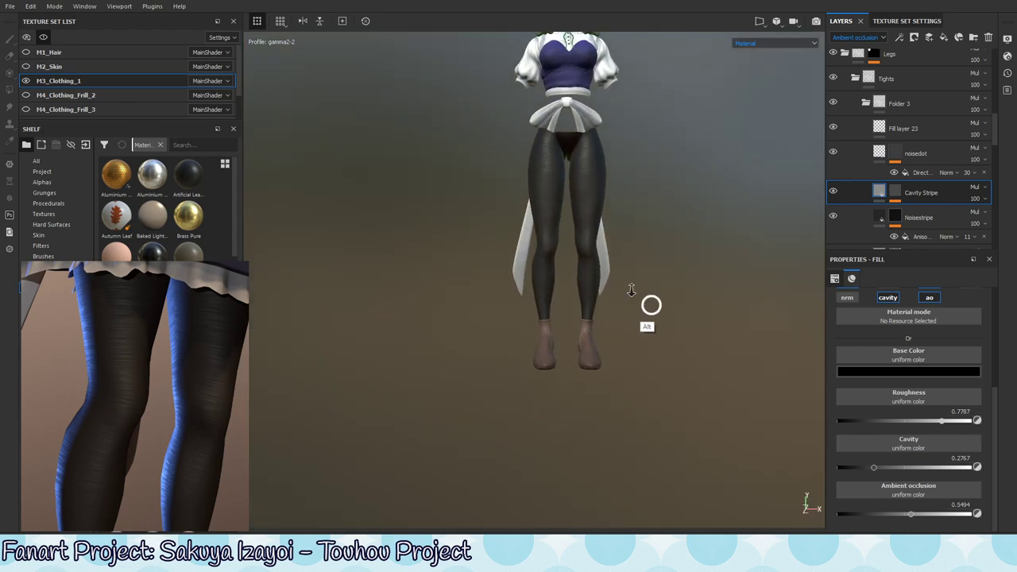
scroll(644, 326, up, 2)
scroll(656, 318, up, 1)
scroll(654, 342, up, 1)
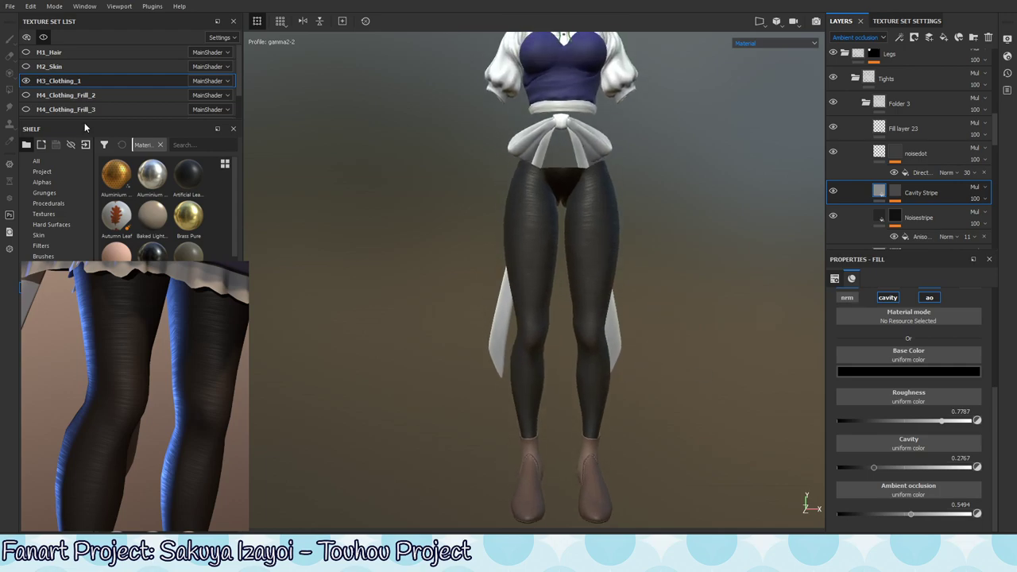
click(10, 6)
click(67, 192)
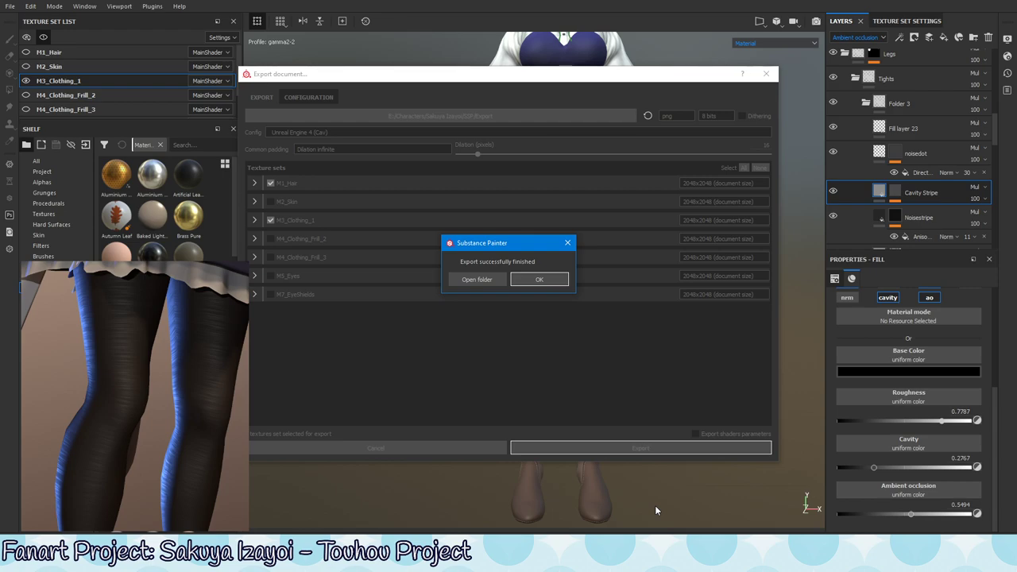
click(539, 279)
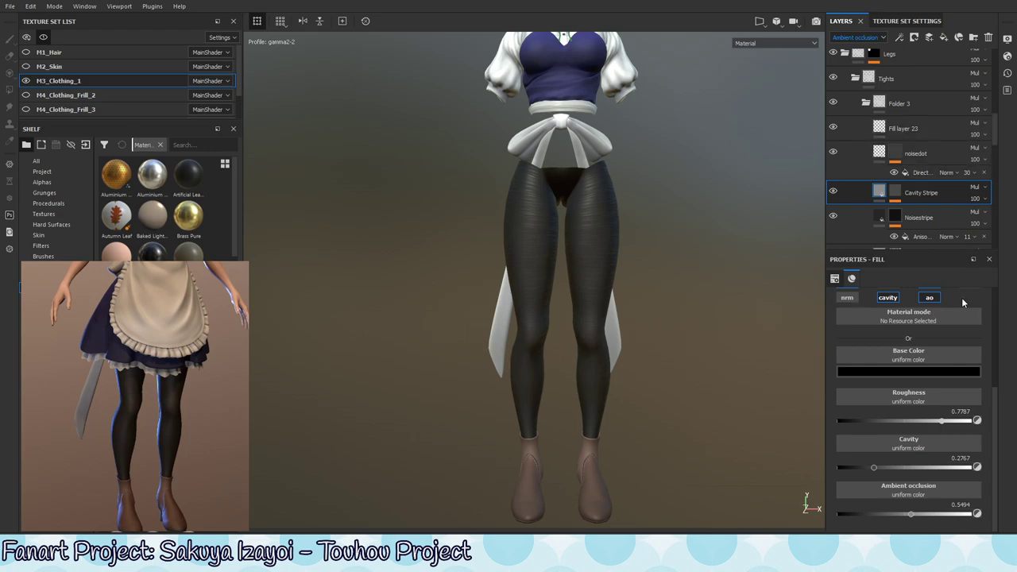
mouse_move(994, 135)
mouse_down()
mouse_move(1001, 155)
mouse_move(998, 139)
mouse_up()
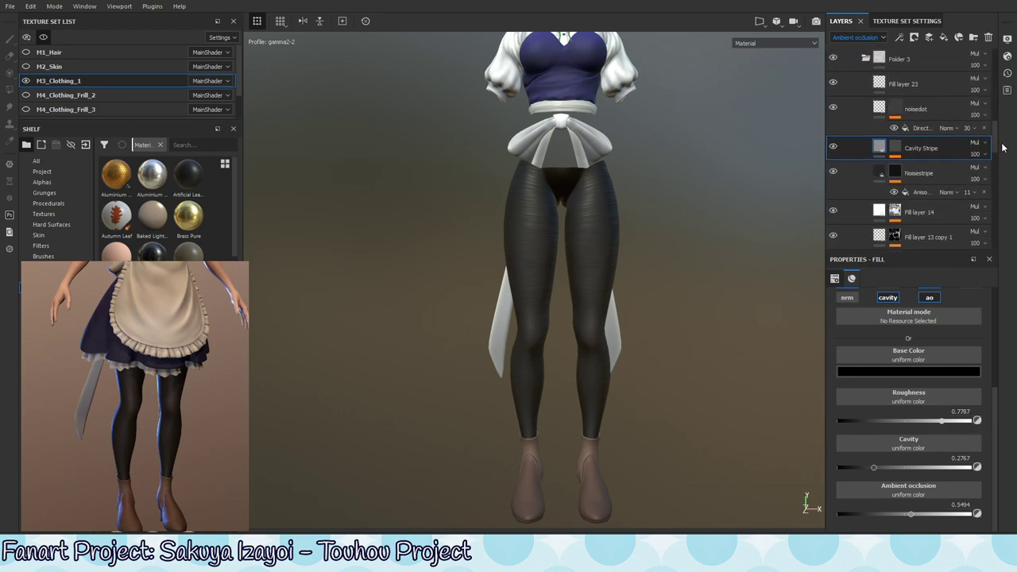
Show M3_Clothing_1's Texture Set Settings and review its channel list without adding any.
click(901, 19)
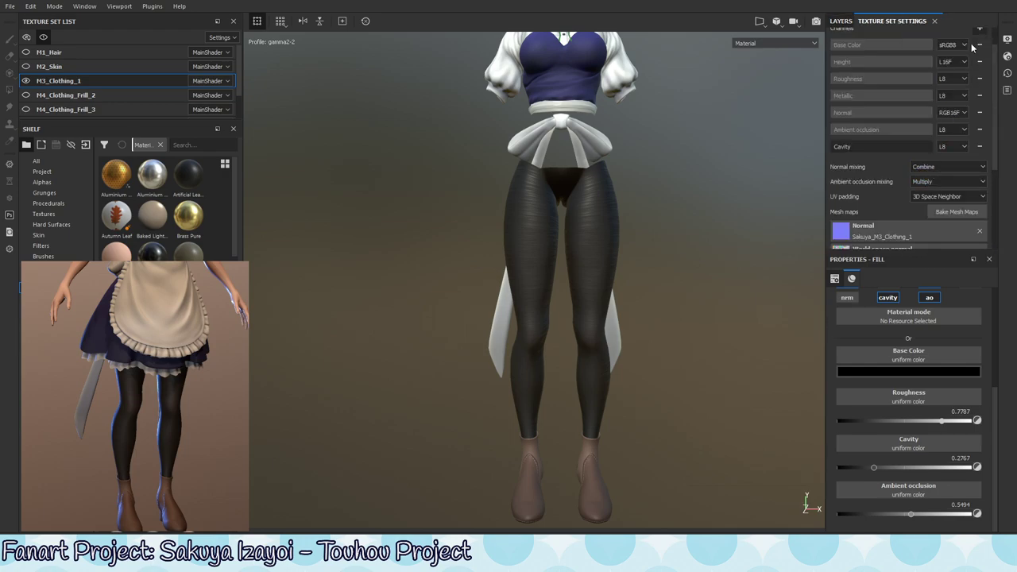
drag(998, 78, 1003, 43)
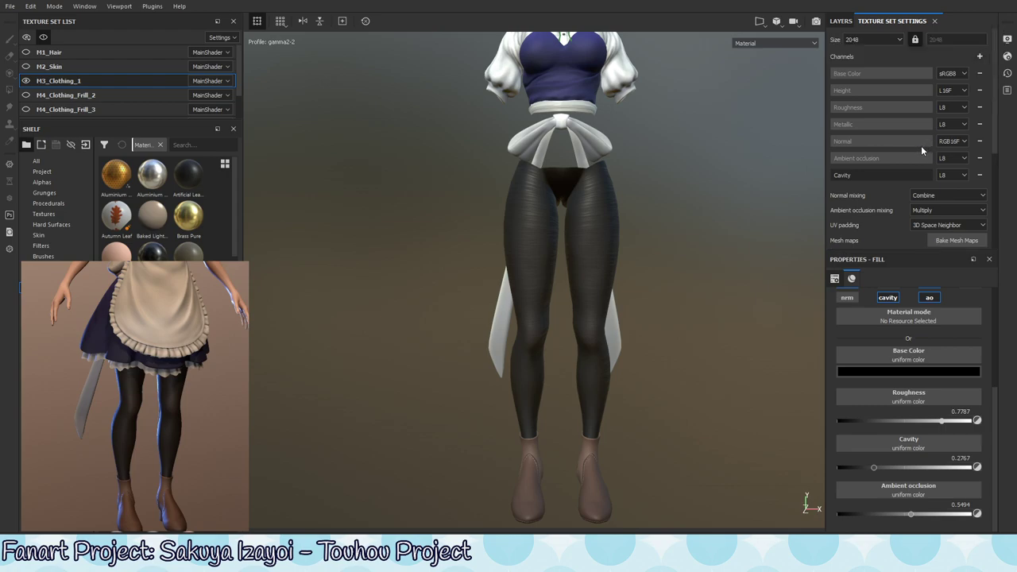
click(980, 56)
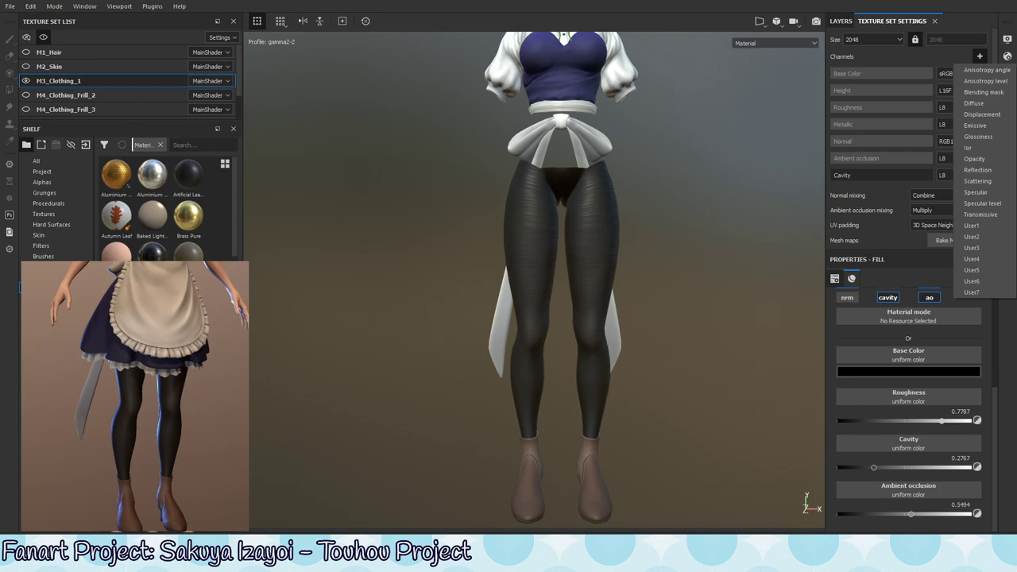
key(Escape)
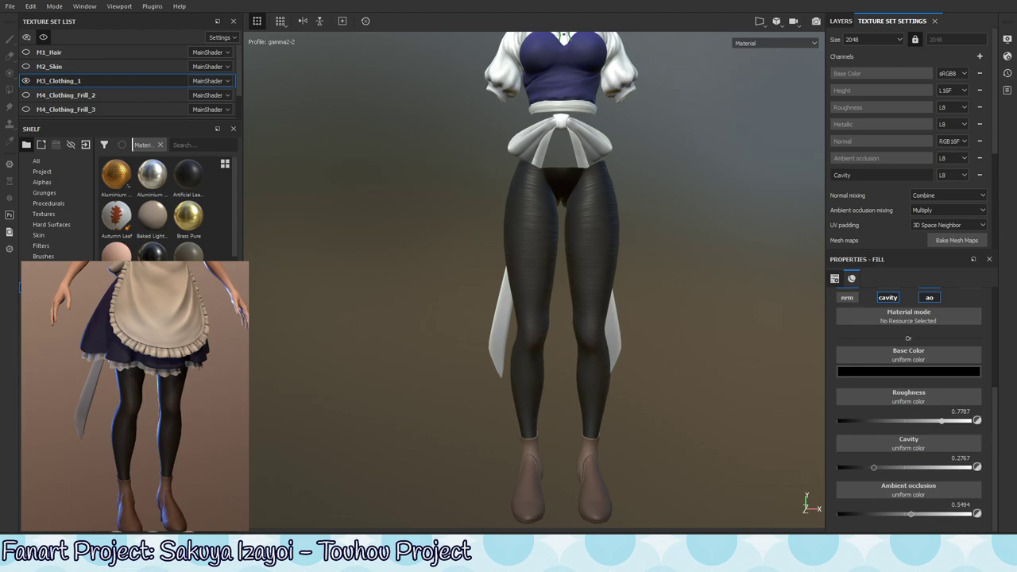
Add a Scattering channel to the M3_Clothing_1 texture set, keeping its format at L8.
click(980, 57)
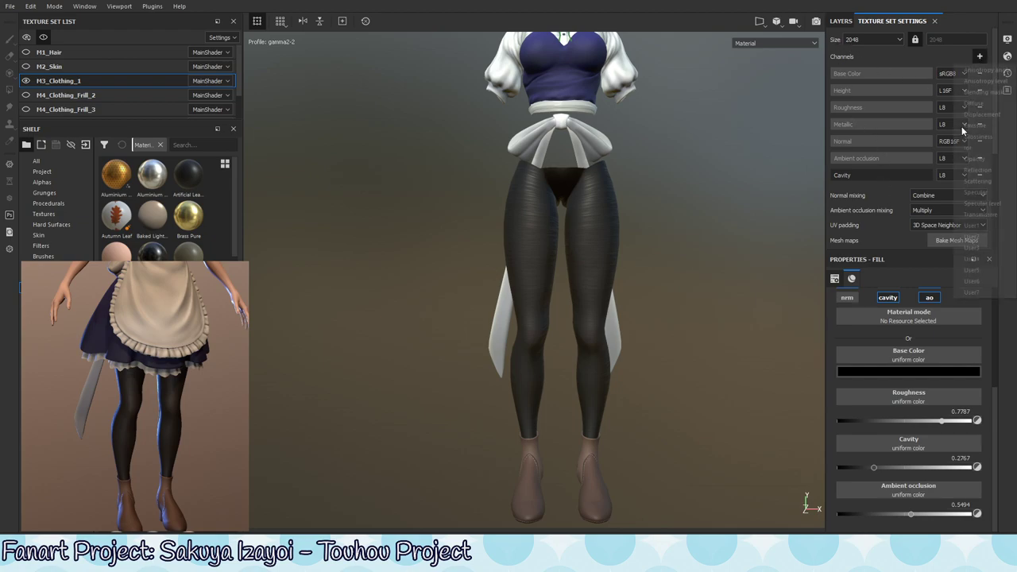
click(978, 181)
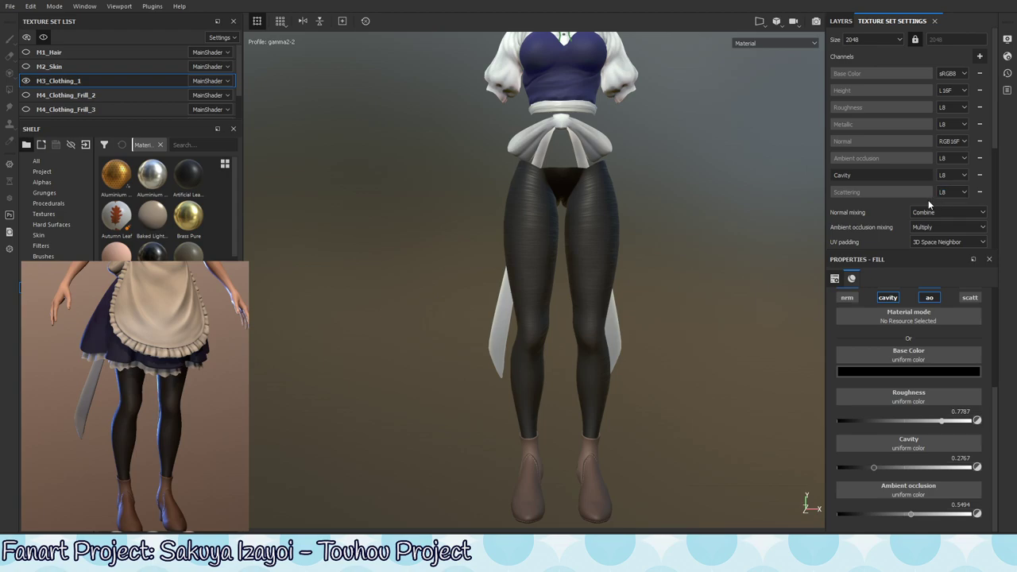
click(950, 192)
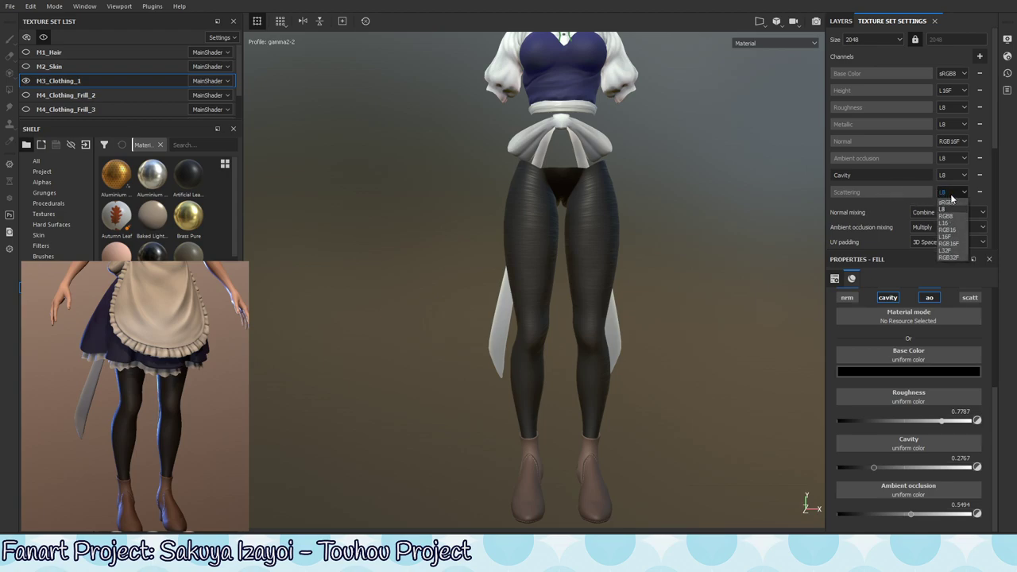
click(936, 201)
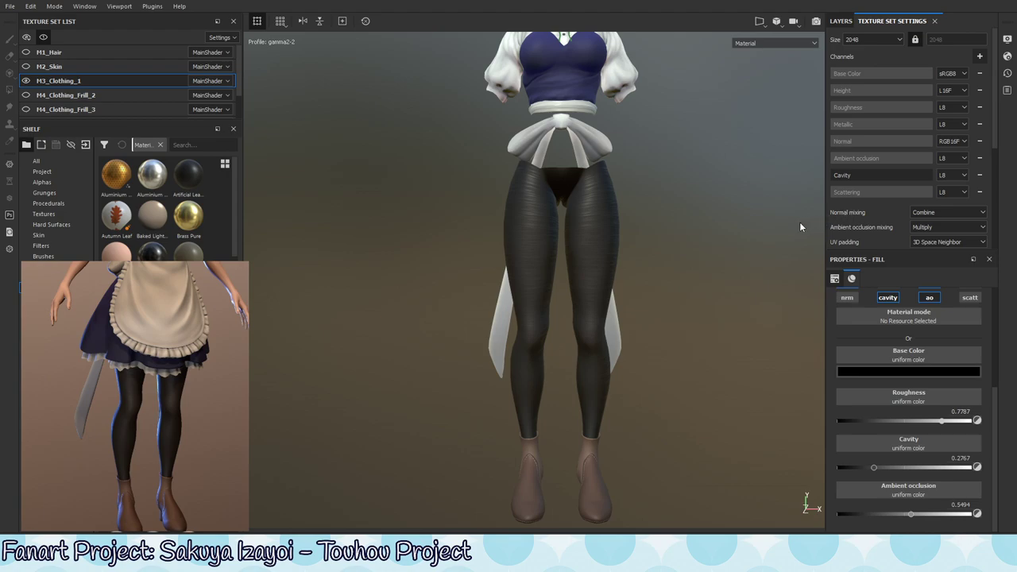
Set the viewport to display only the Scattering channel and orbit to a side view.
click(762, 42)
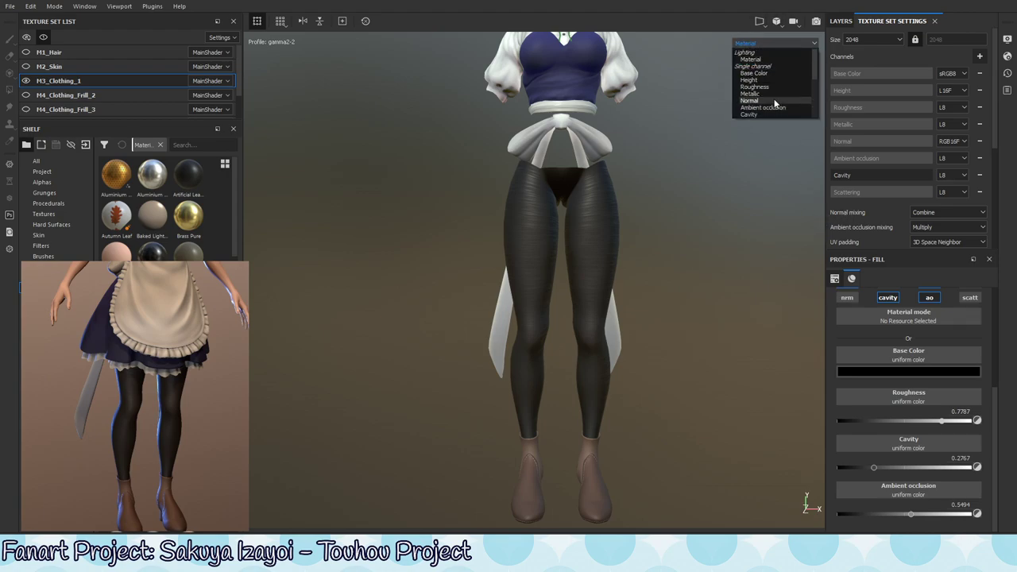
scroll(776, 92, down, 2)
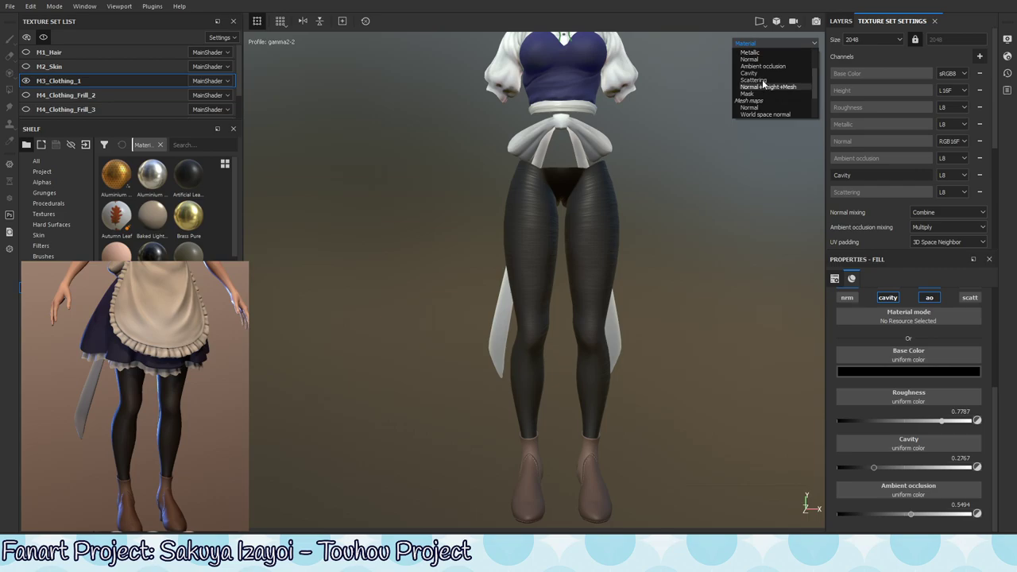
click(756, 81)
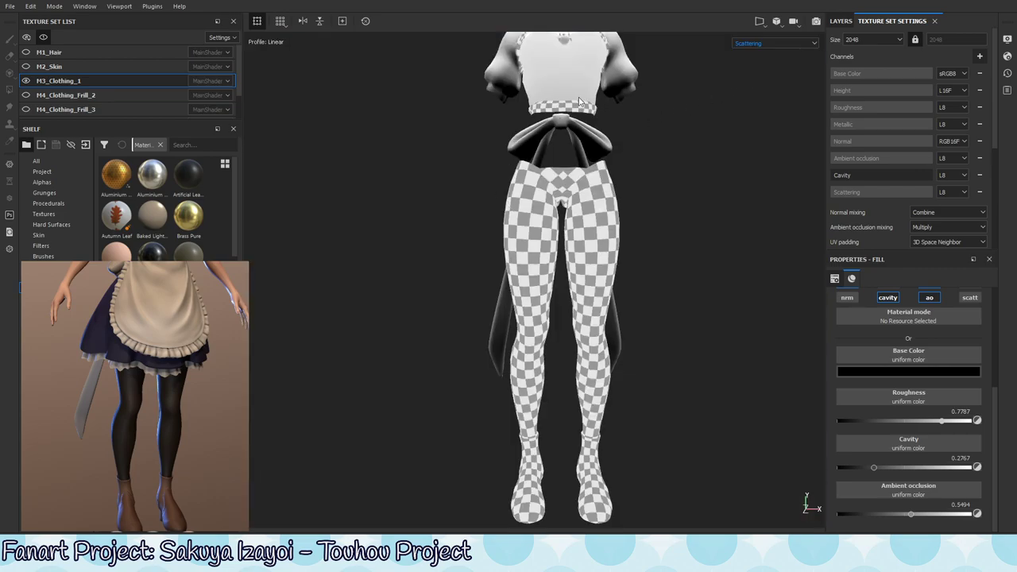
mouse_move(579, 101)
alt+mouse_down()
mouse_move(512, 139)
mouse_move(510, 168)
alt+mouse_up()
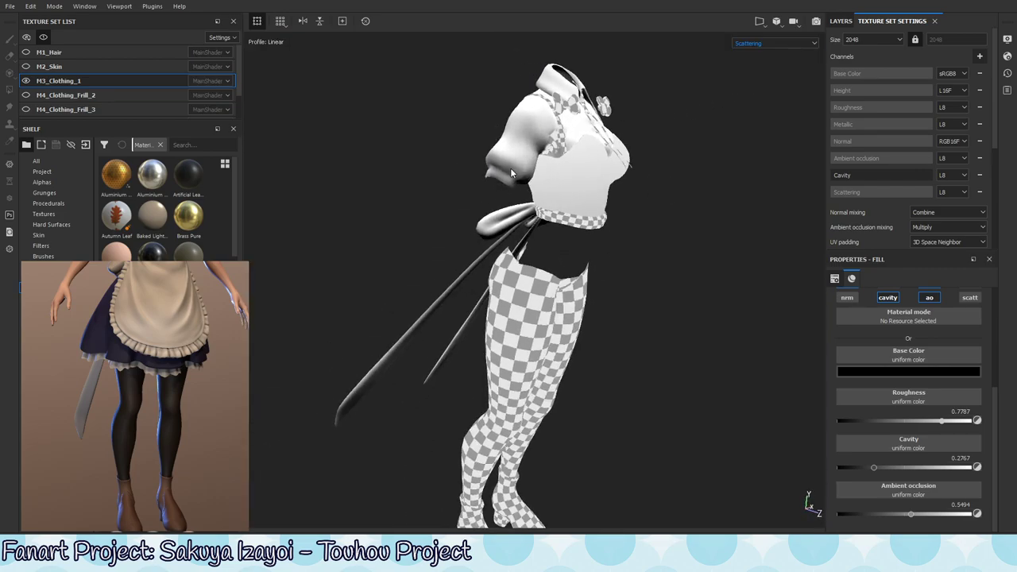
click(841, 22)
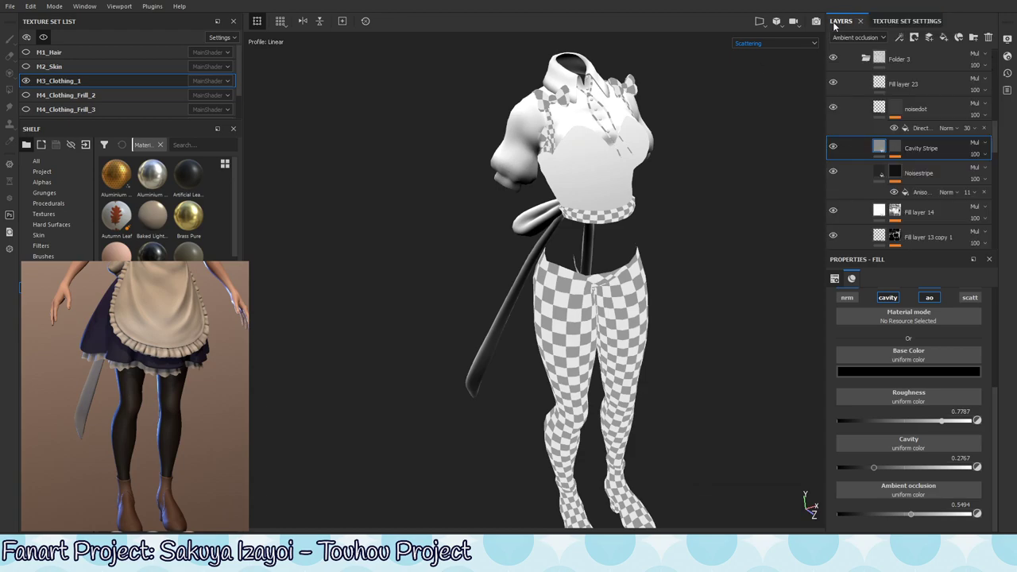
scroll(908, 180, down, 3)
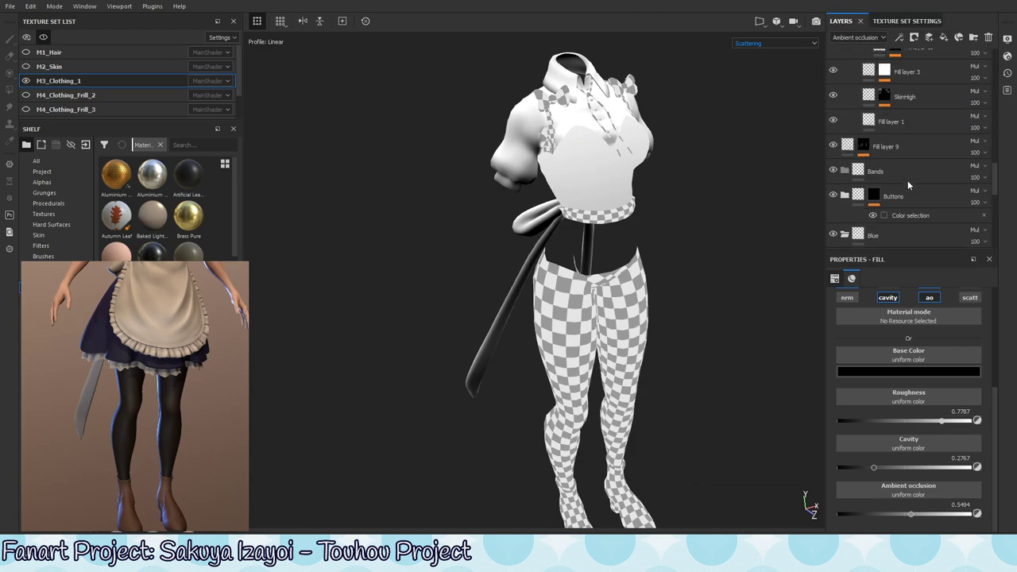
scroll(907, 180, down, 3)
scroll(908, 180, down, 2)
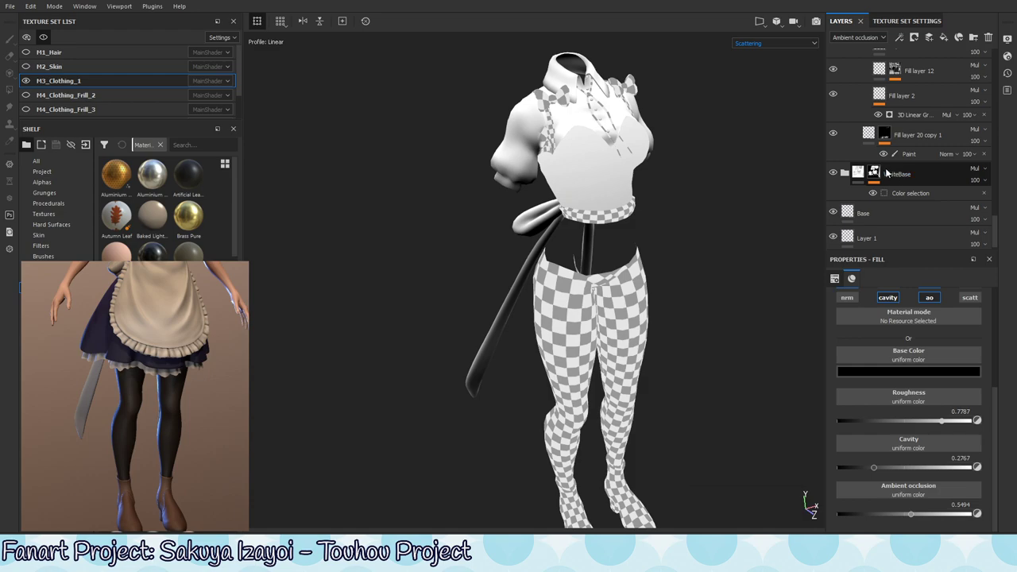
click(877, 133)
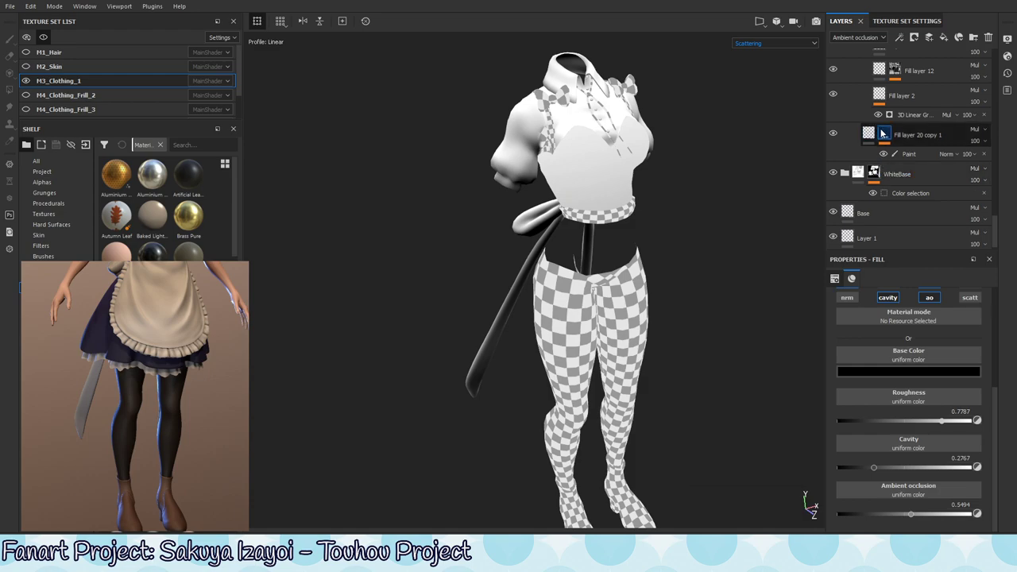
click(917, 175)
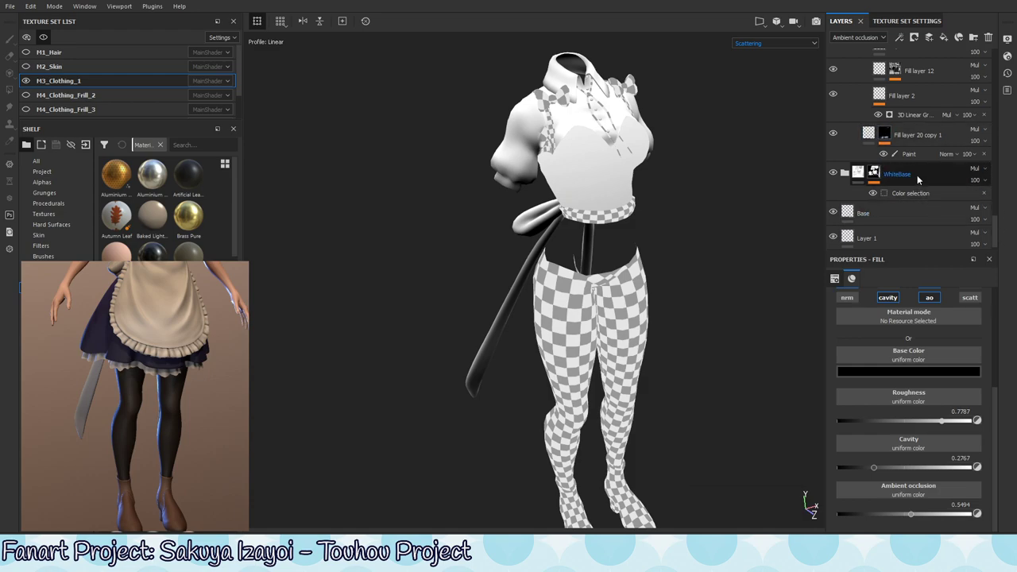
click(845, 177)
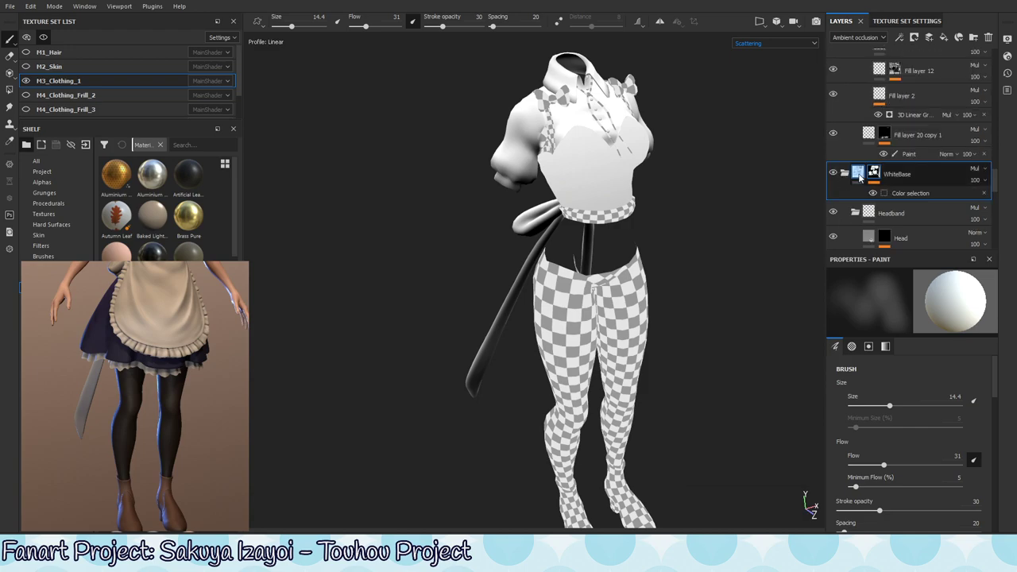
scroll(874, 181, up, 3)
scroll(897, 184, up, 5)
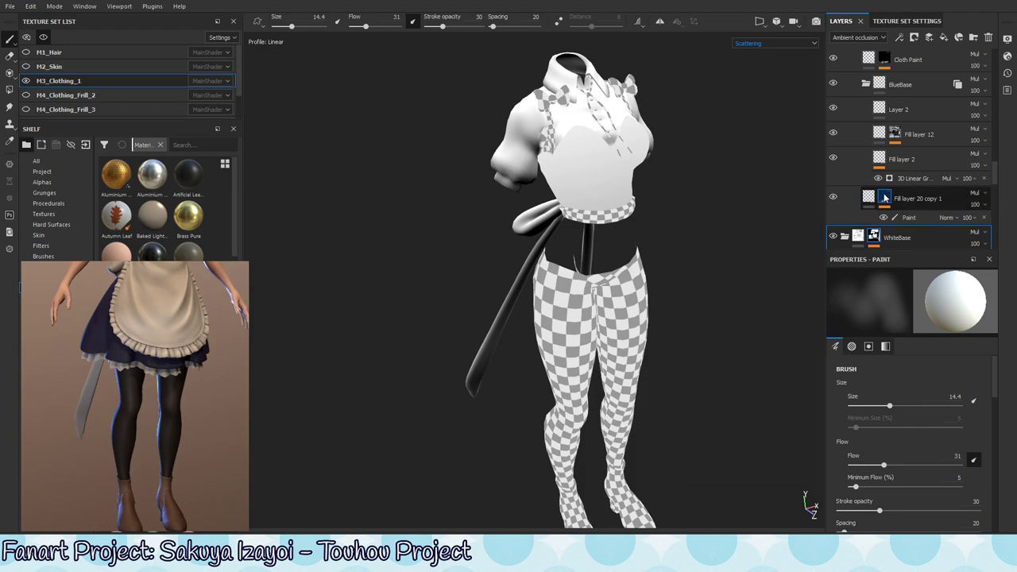
scroll(914, 203, down, 2)
scroll(916, 191, down, 2)
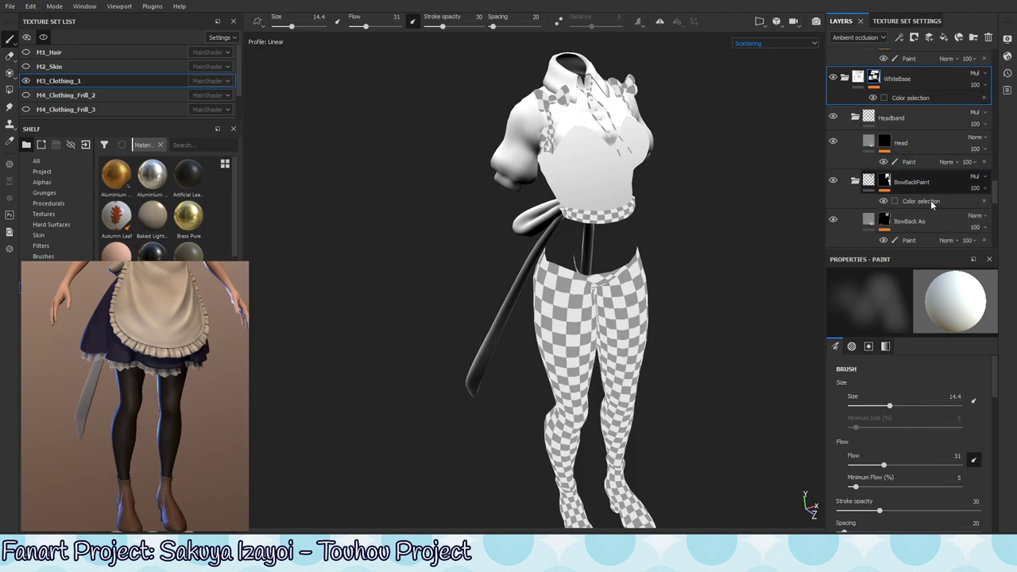
scroll(929, 202, down, 1)
click(900, 111)
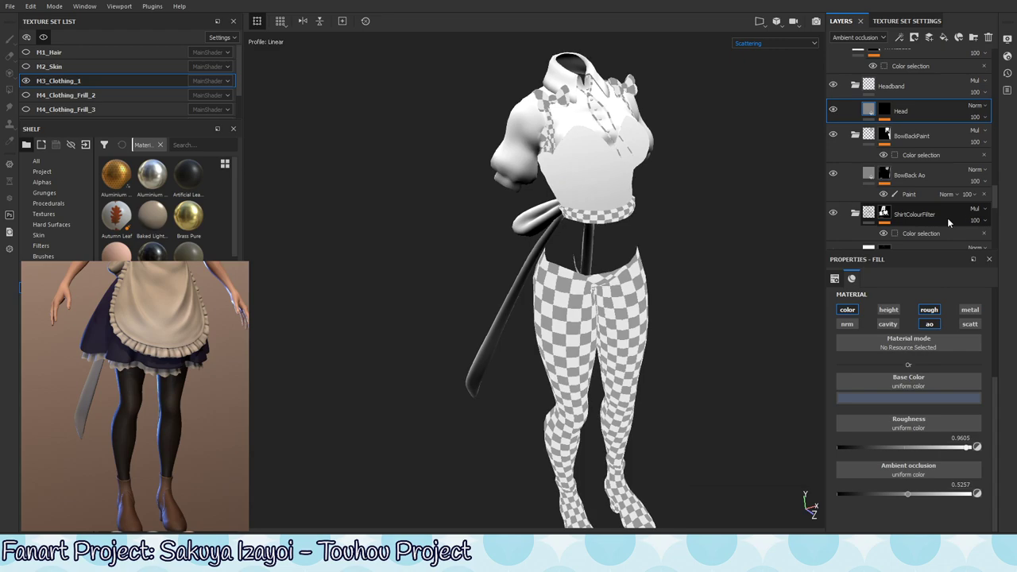
scroll(947, 218, down, 2)
click(920, 169)
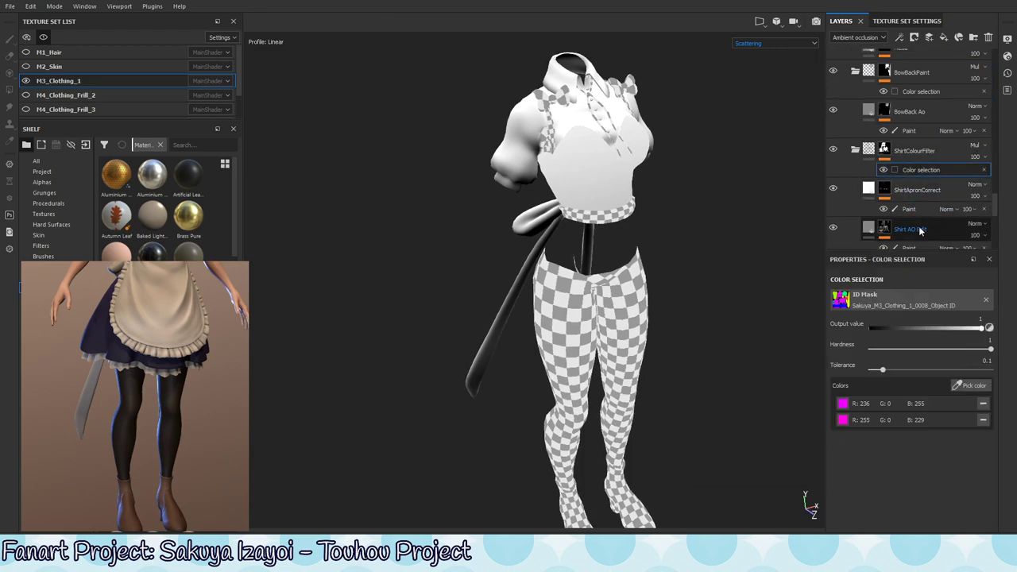
scroll(929, 211, down, 1)
scroll(920, 216, down, 3)
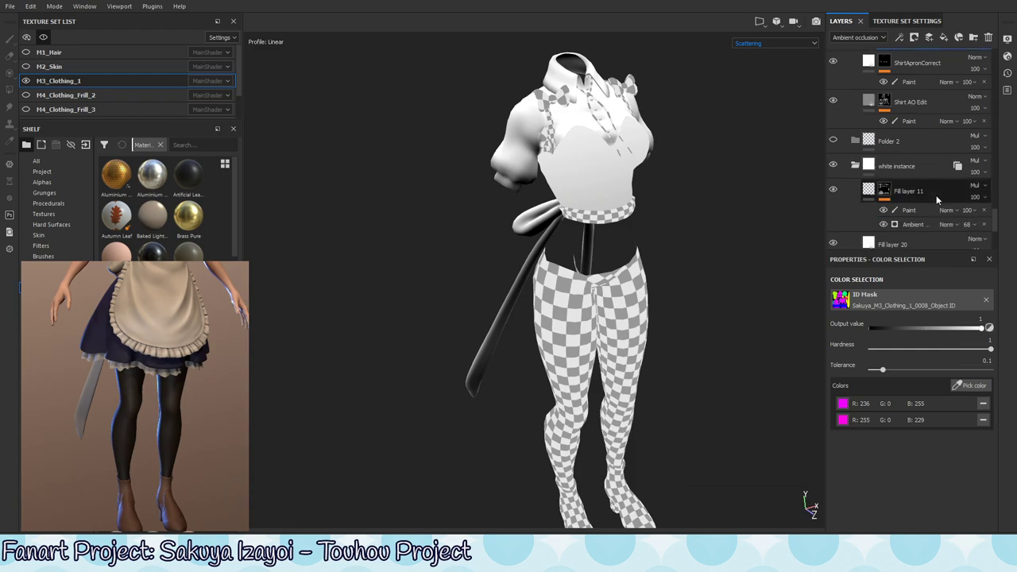
click(935, 197)
click(918, 226)
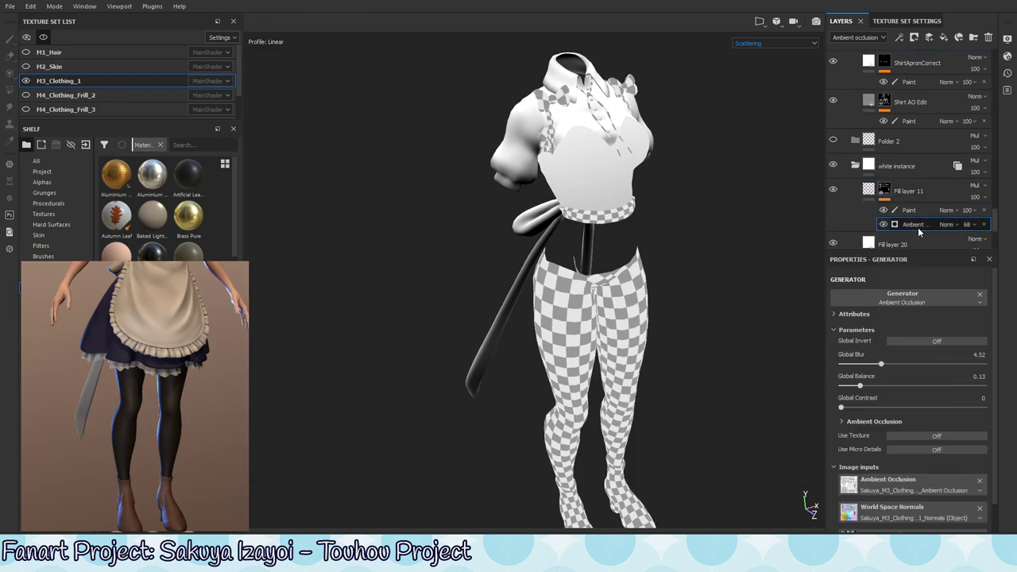
click(867, 190)
click(908, 191)
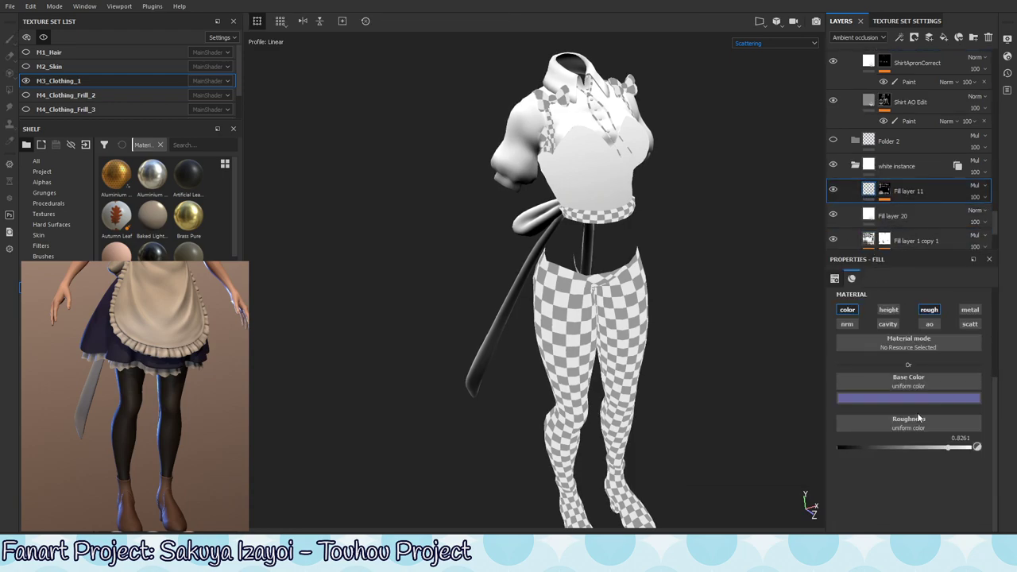
scroll(897, 198, up, 1)
scroll(897, 198, up, 1)
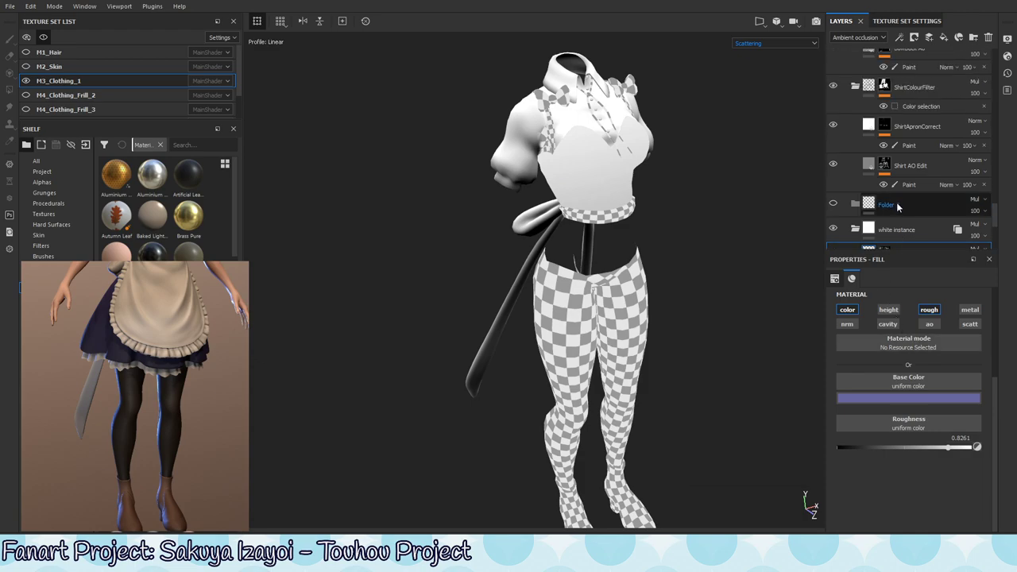
scroll(896, 200, up, 1)
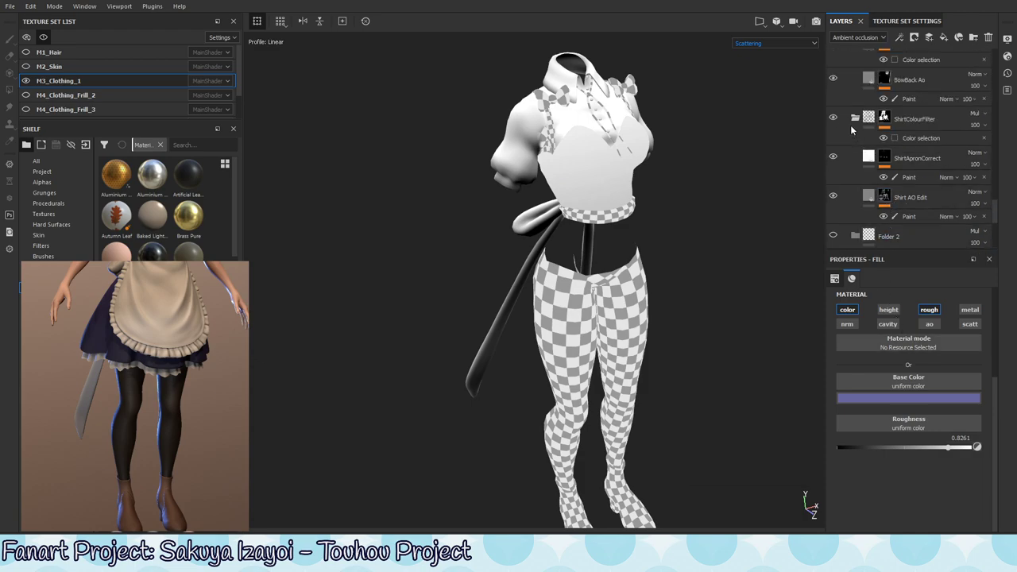
click(833, 118)
click(833, 117)
scroll(888, 182, up, 2)
scroll(888, 181, up, 1)
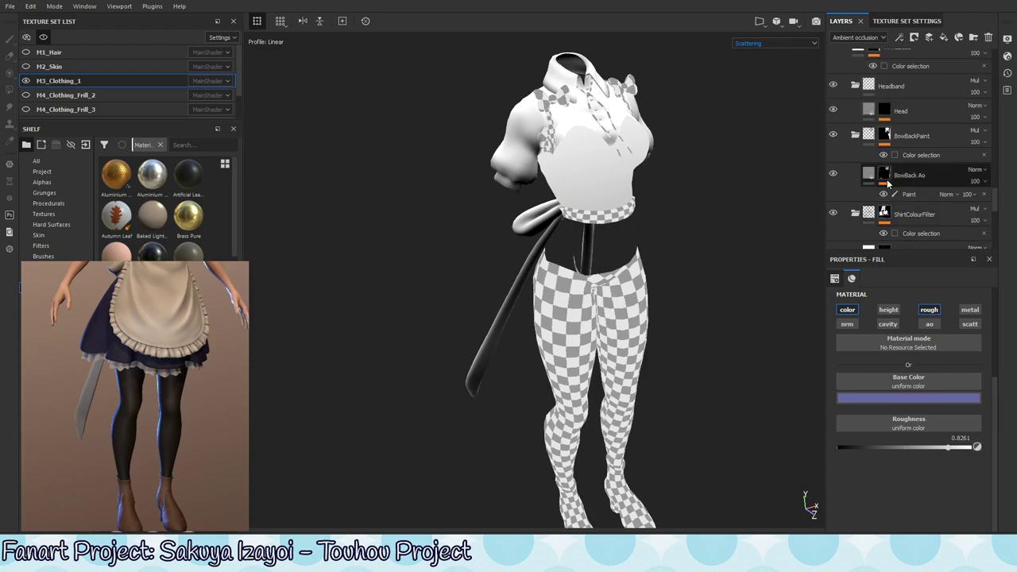
scroll(888, 182, up, 2)
scroll(889, 183, up, 1)
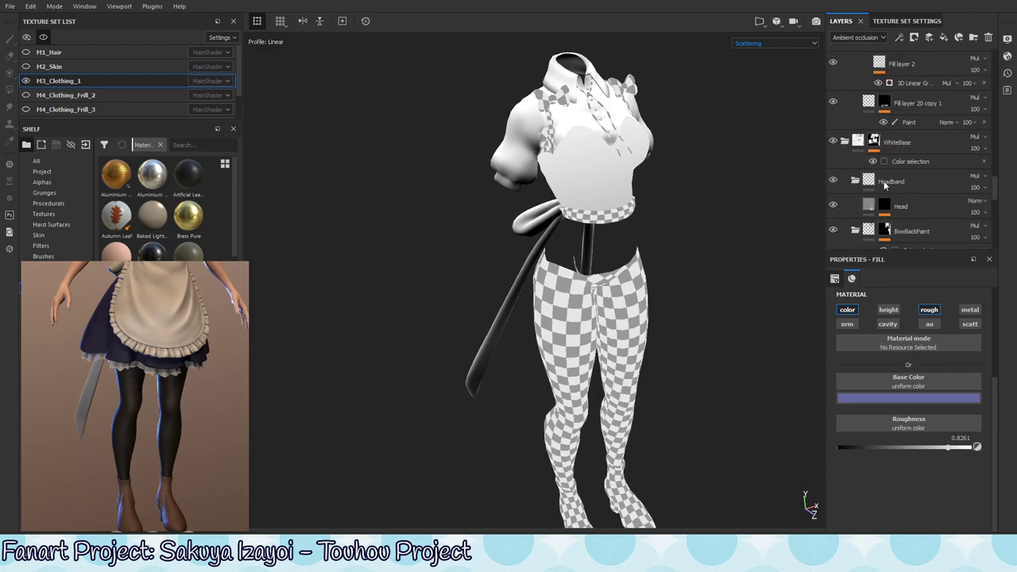
click(833, 141)
click(833, 142)
scroll(830, 159, down, 1)
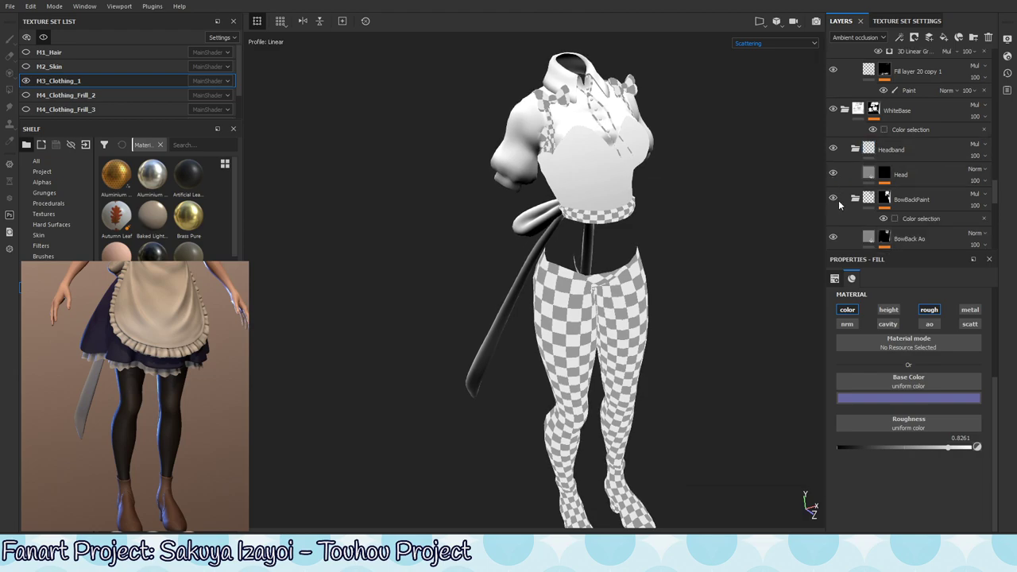
scroll(854, 187, down, 1)
scroll(845, 193, down, 1)
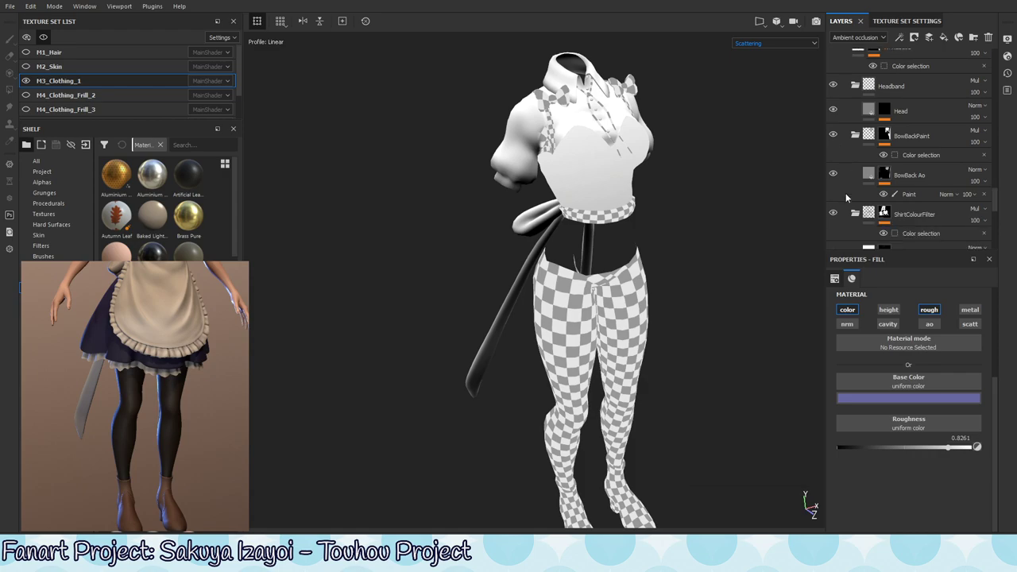
scroll(845, 193, down, 1)
scroll(846, 193, down, 2)
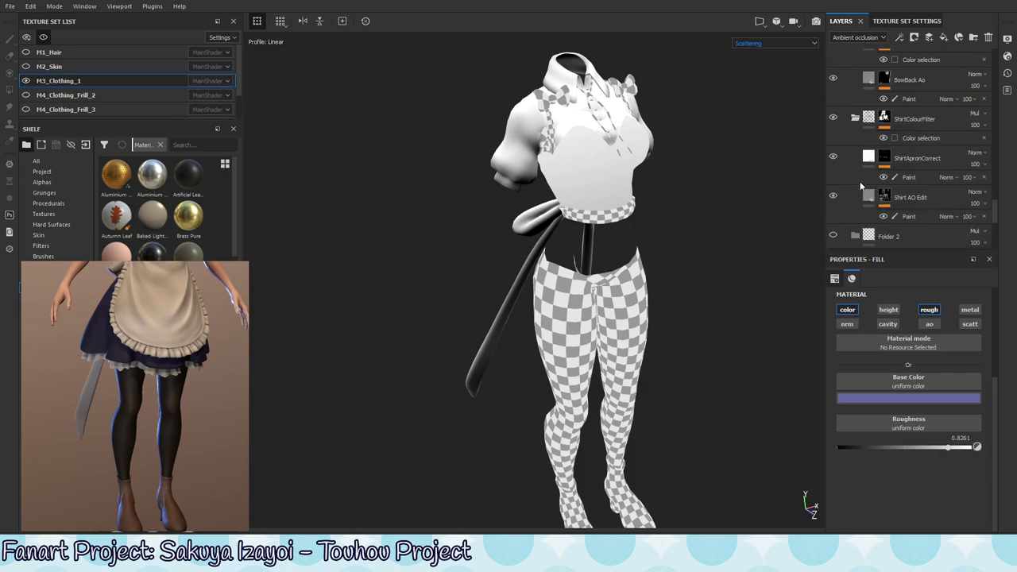
scroll(849, 197, down, 2)
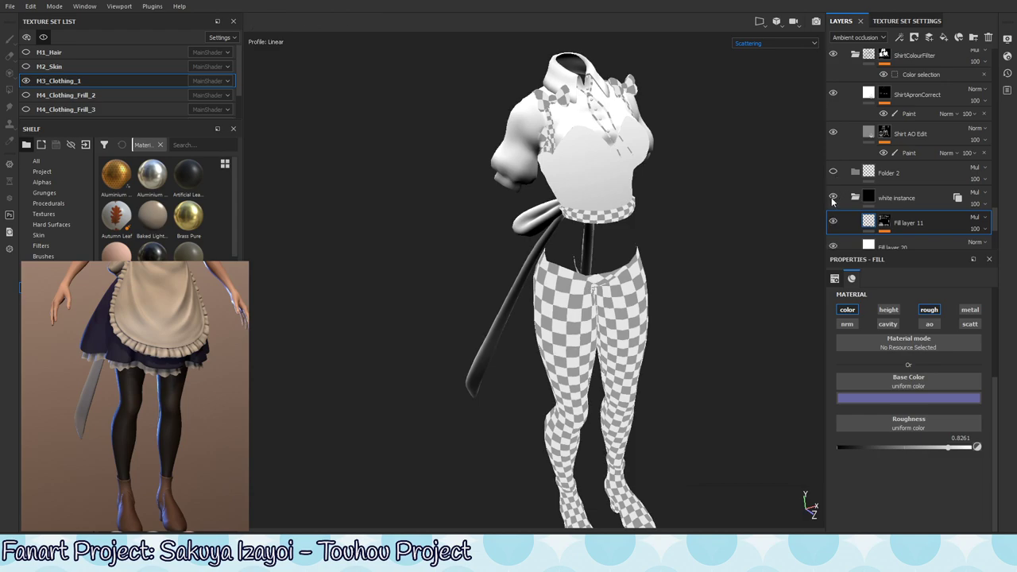
scroll(832, 201, up, 3)
scroll(832, 201, up, 2)
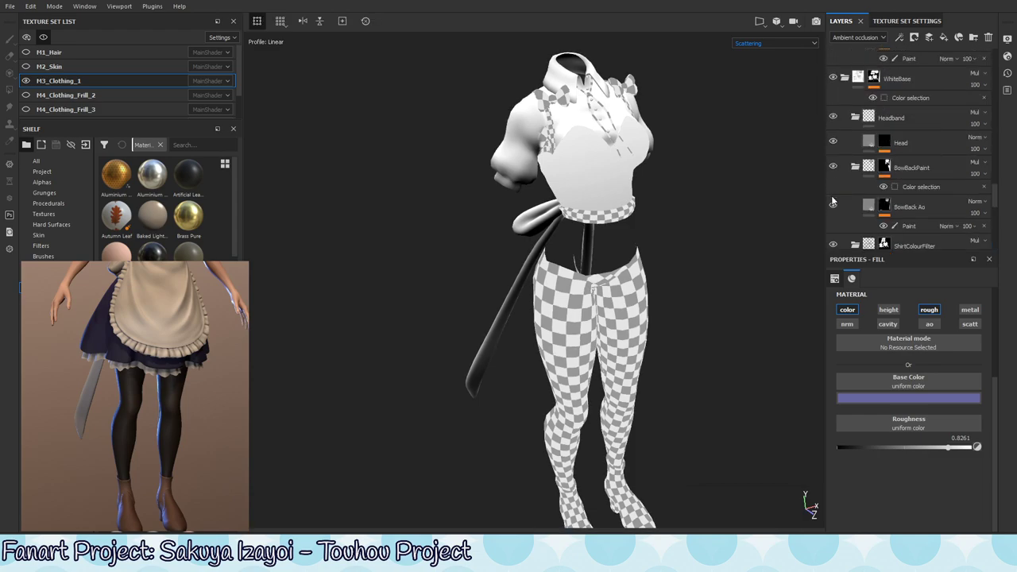
scroll(832, 201, up, 2)
Inspect the WhiteBase, Head, BowBack Ao and ShirtColourFilter layers for scattering contributions.
click(832, 109)
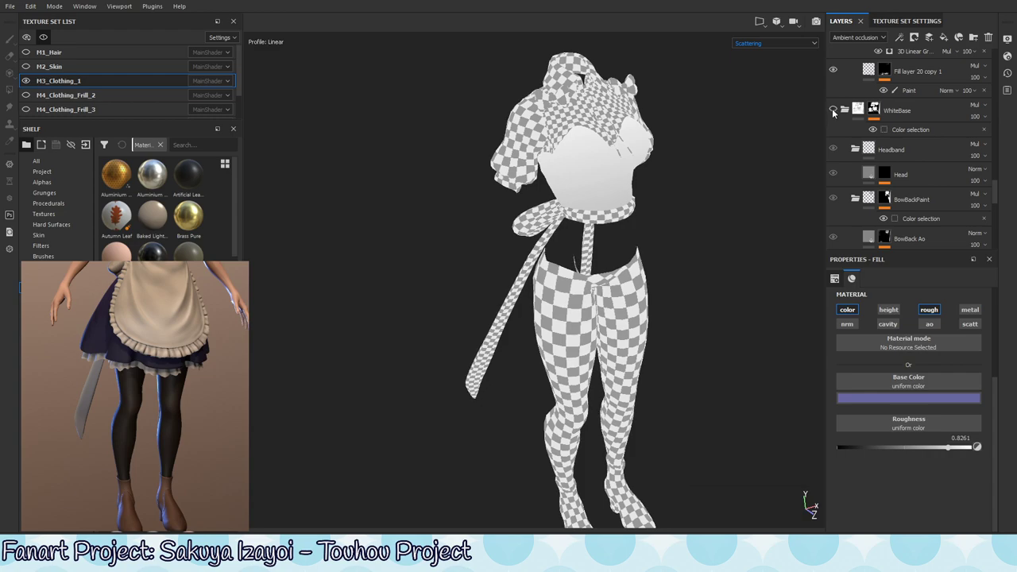
click(832, 110)
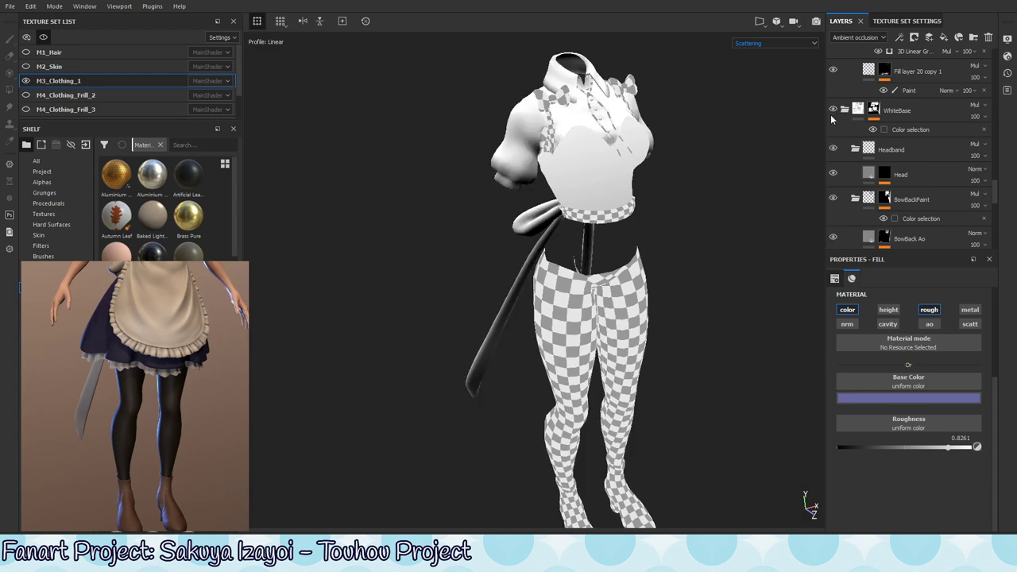
click(930, 127)
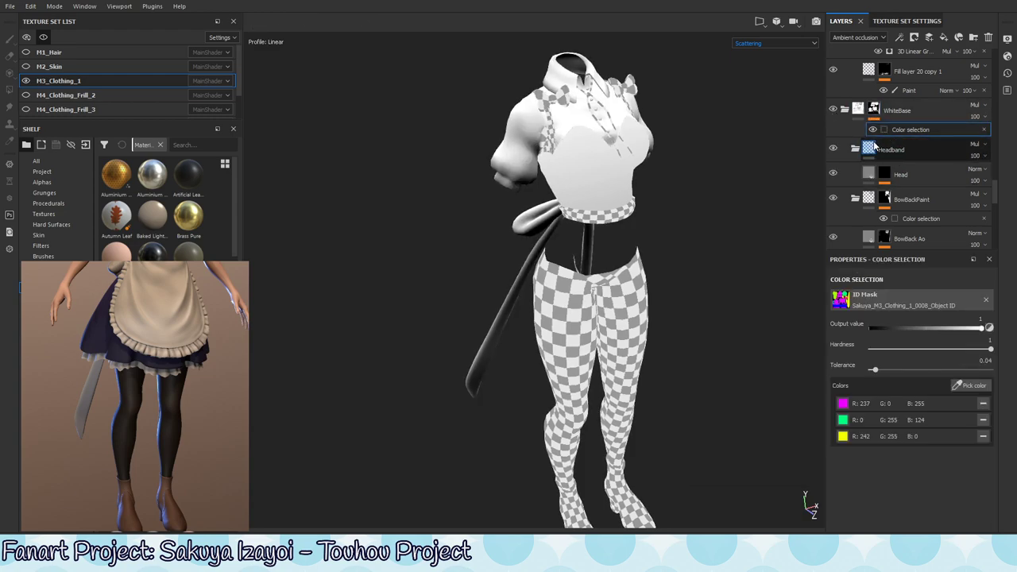
click(869, 174)
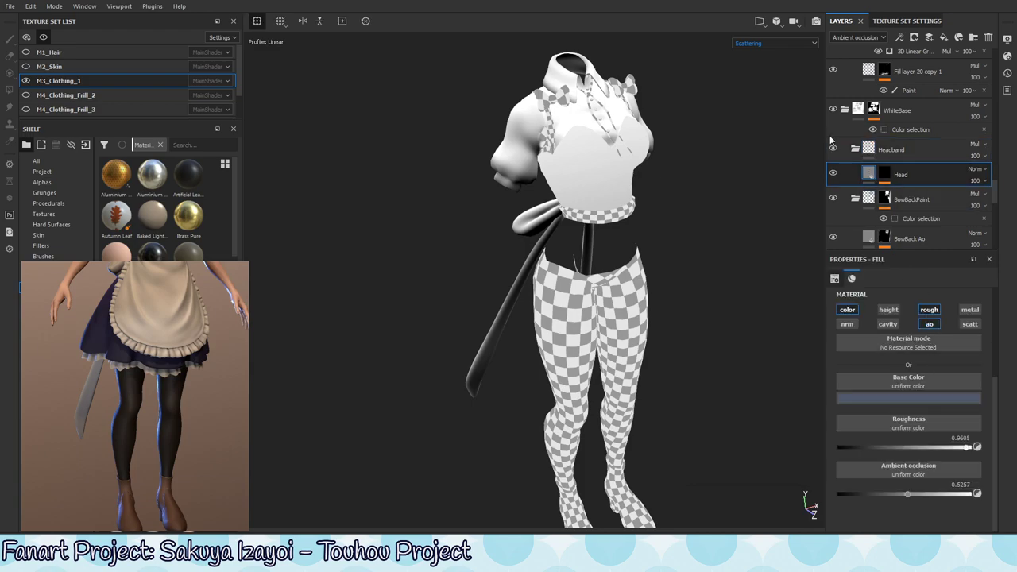
scroll(951, 211, down, 2)
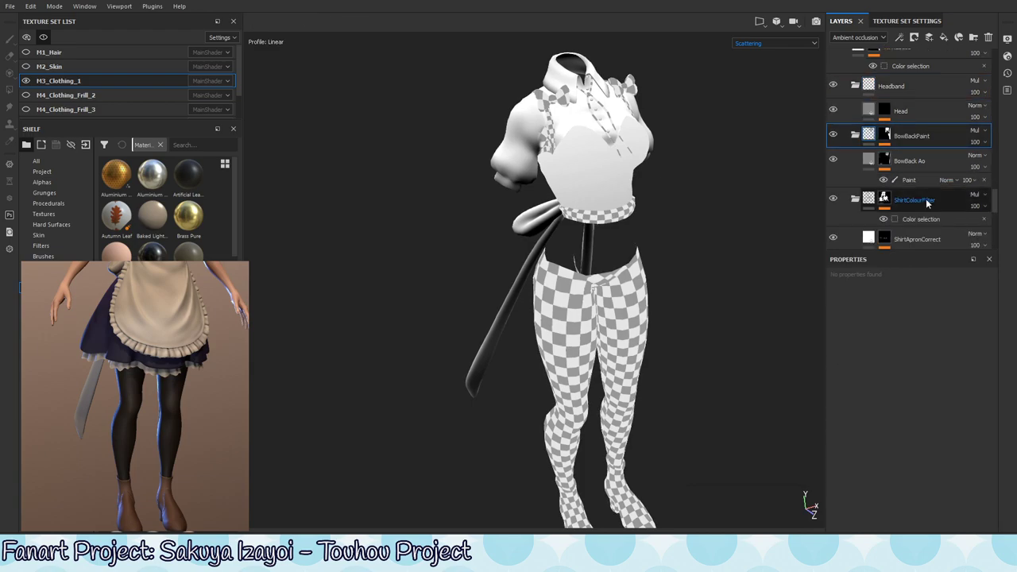
click(866, 166)
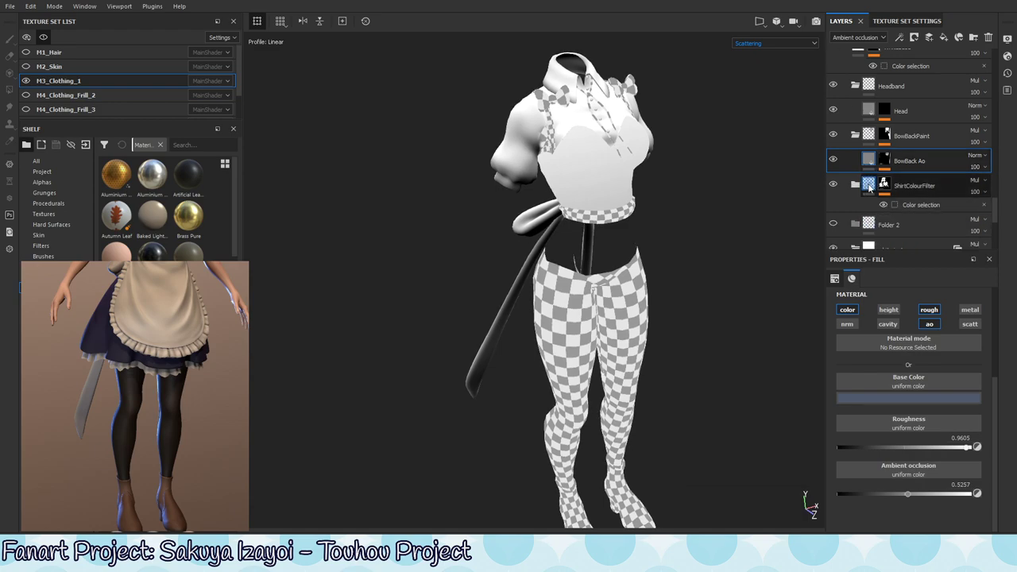
click(869, 188)
click(855, 184)
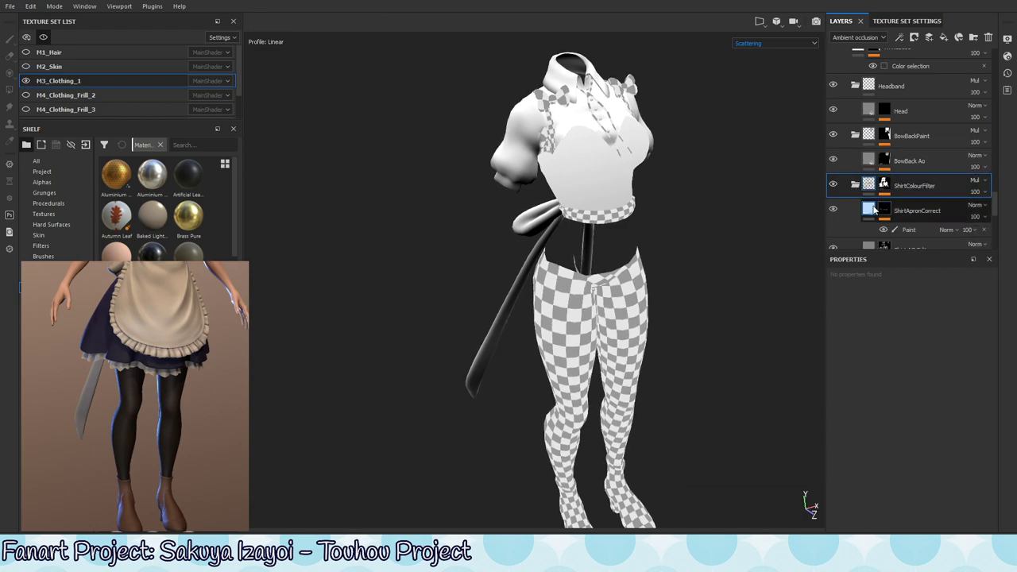
click(874, 209)
scroll(874, 209, down, 2)
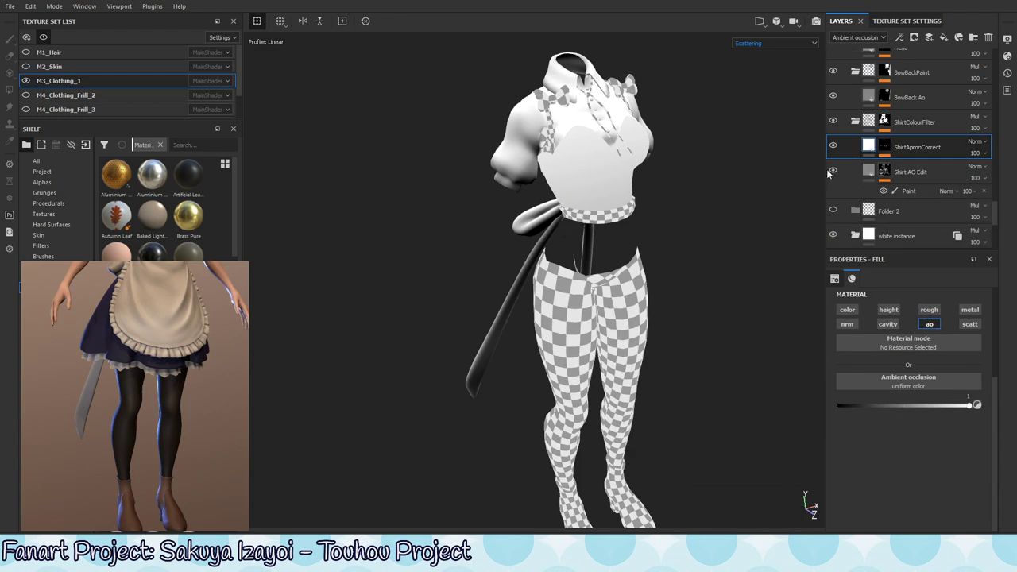
scroll(838, 175, down, 2)
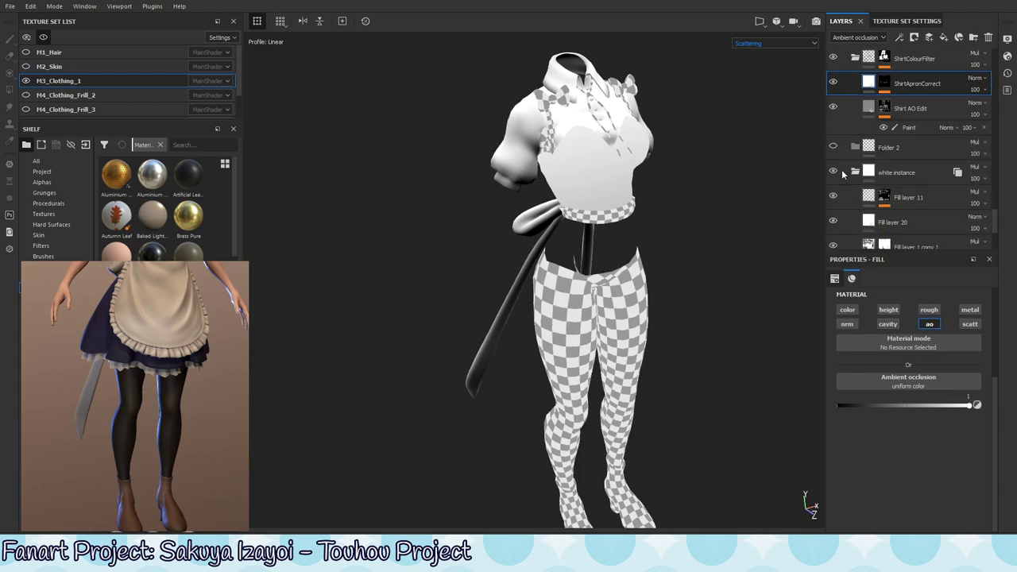
Toggle the white instance layer and inspect Fill layer 11 and Fill layer 1 copy 1's mask.
click(832, 172)
click(833, 172)
scroll(865, 179, down, 1)
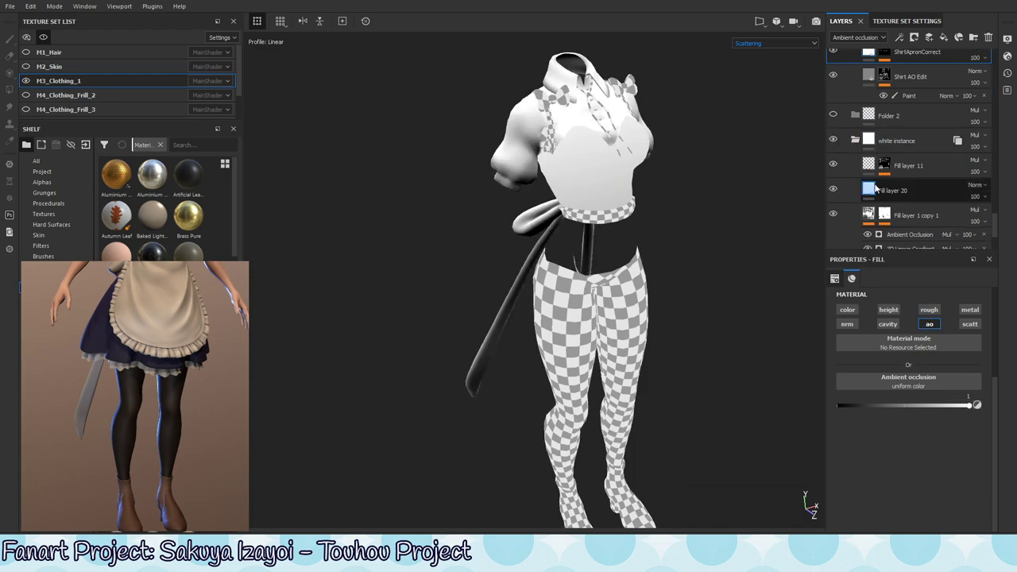
click(874, 169)
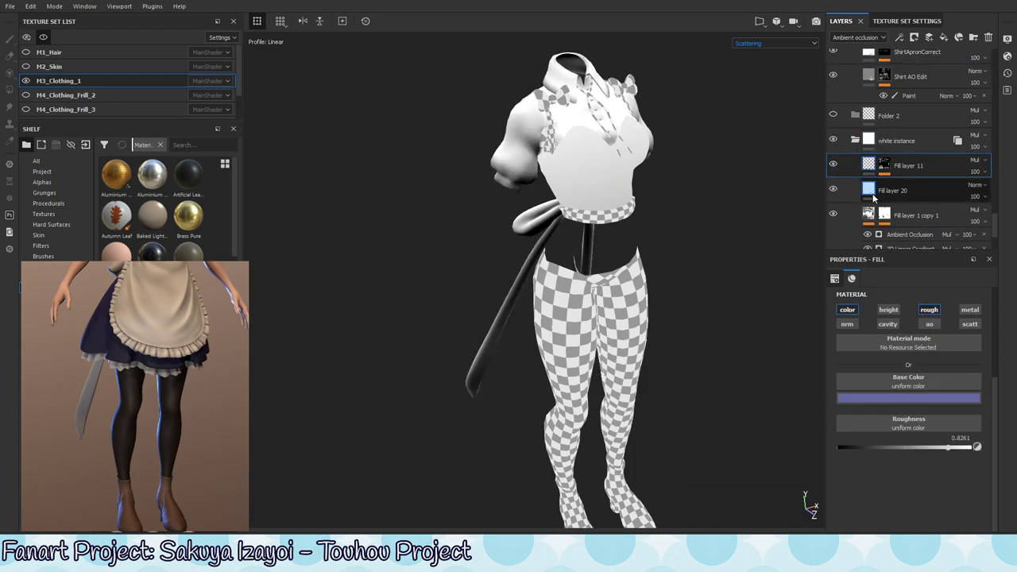
scroll(874, 176, down, 1)
click(883, 185)
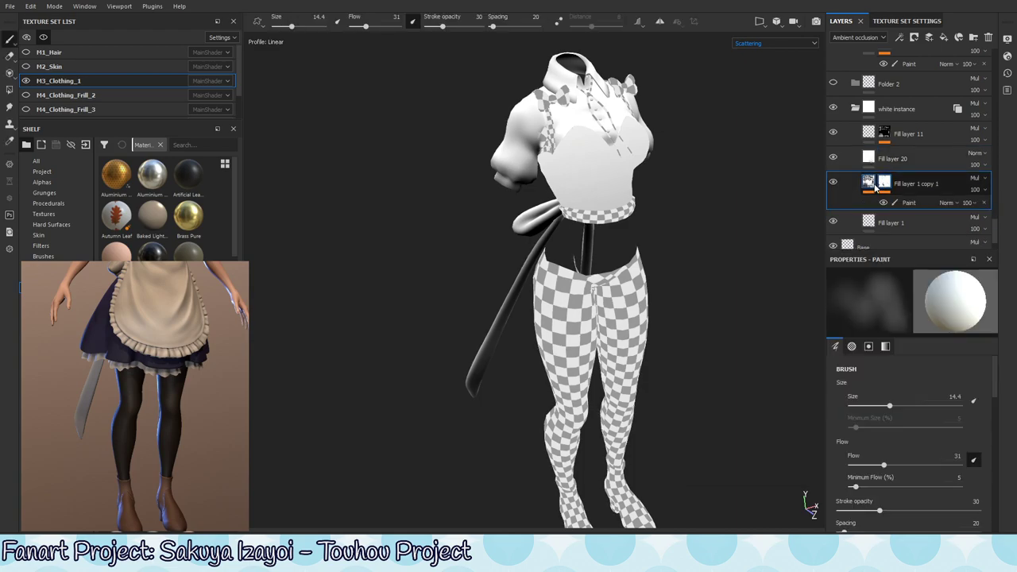
click(869, 184)
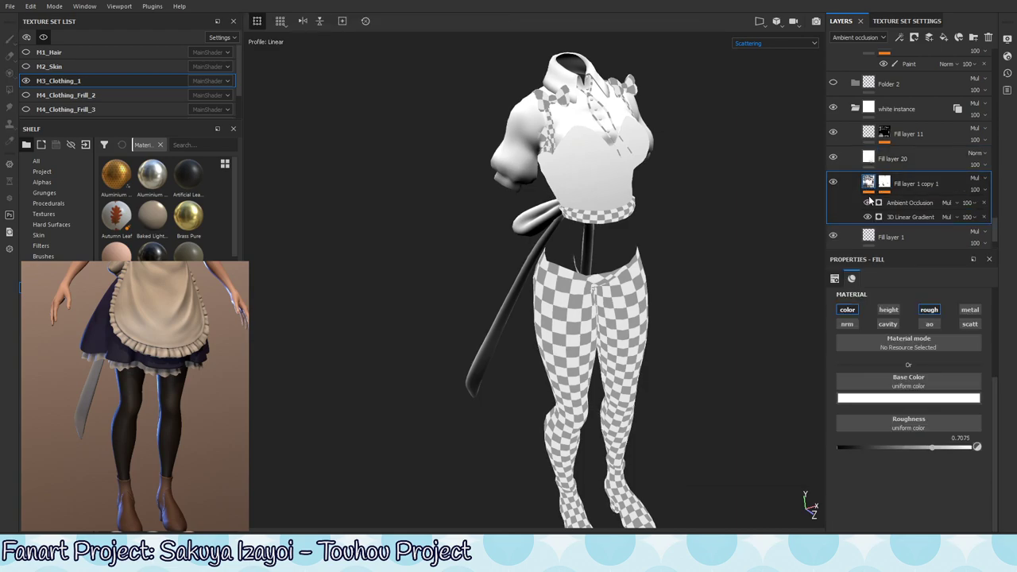
scroll(867, 195, down, 1)
scroll(868, 203, down, 1)
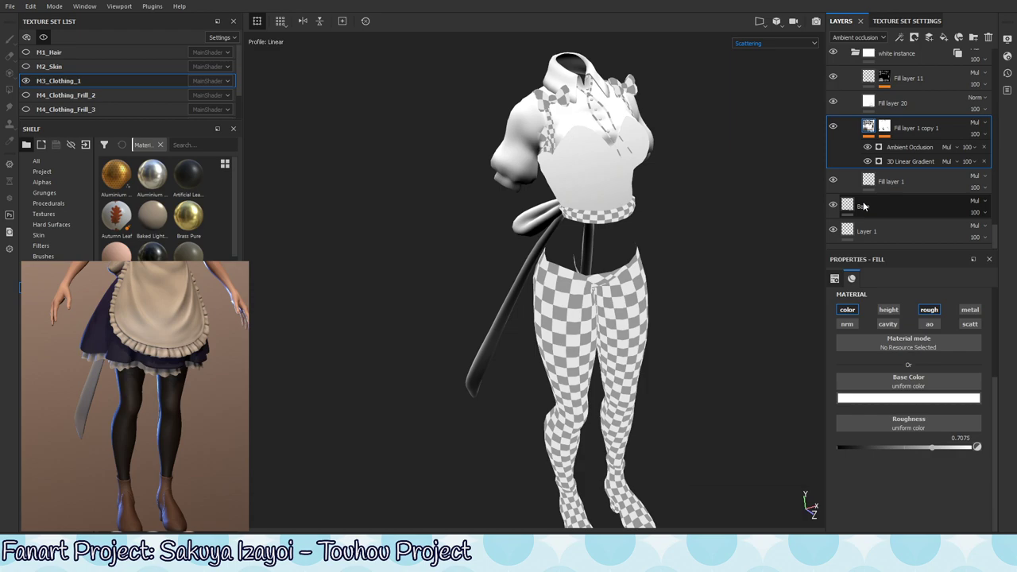
Check Fill layer 11's purple base colour and mask, and Fill layer 20's occlusion value.
click(884, 77)
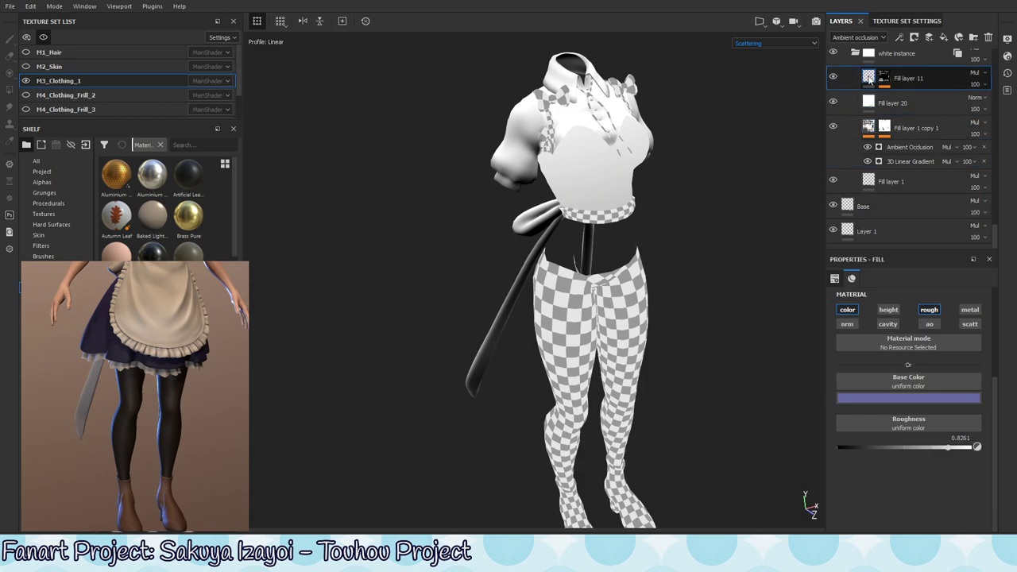
click(881, 78)
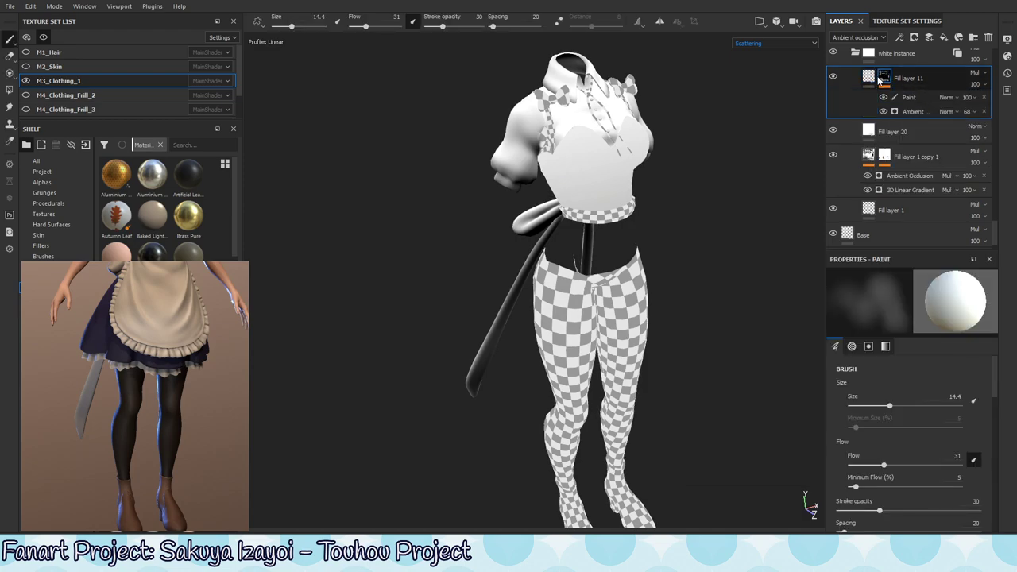
click(869, 78)
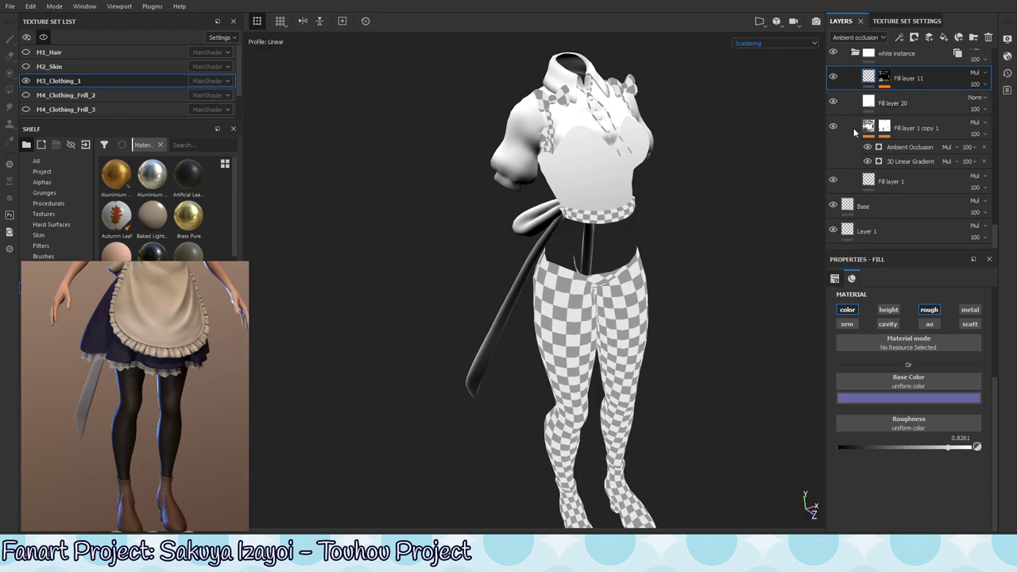
click(874, 108)
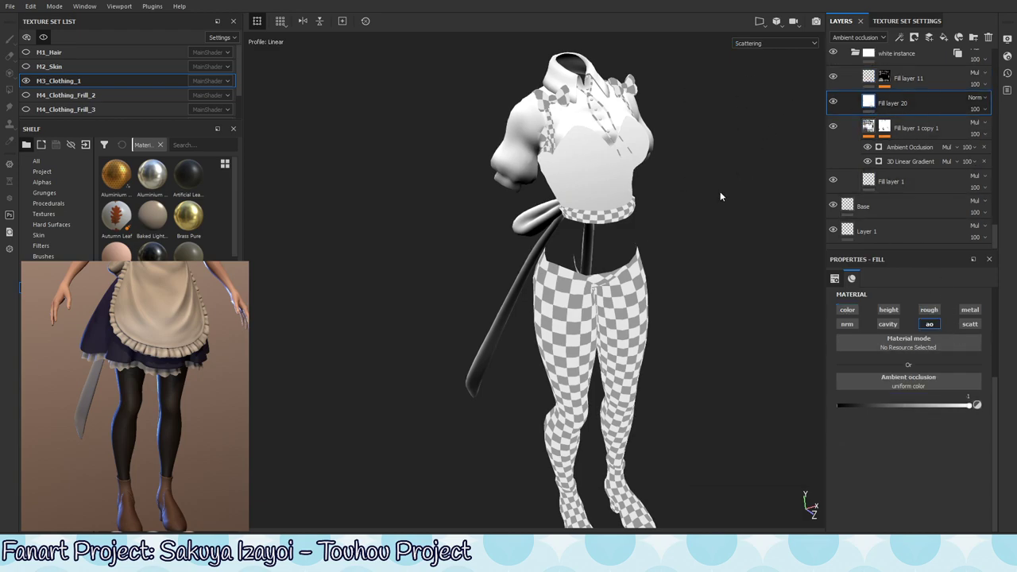
Toggle Fill layer 1 copy 1's visibility on and off to compare the shirt.
scroll(842, 183, up, 2)
scroll(843, 183, up, 3)
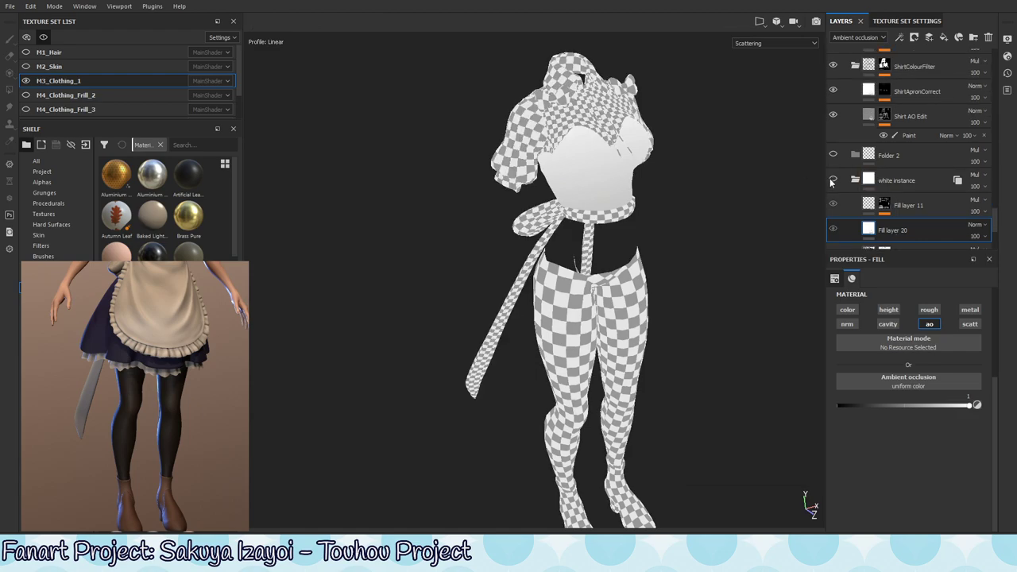
scroll(874, 186, down, 1)
scroll(880, 190, down, 1)
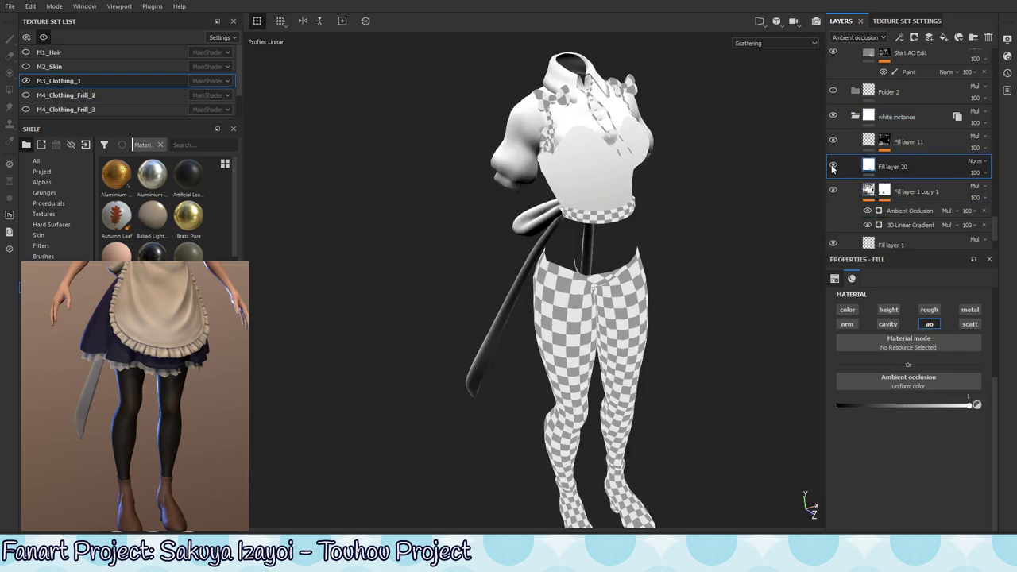
click(833, 166)
click(832, 166)
click(832, 191)
click(833, 192)
scroll(833, 178, down, 1)
click(833, 160)
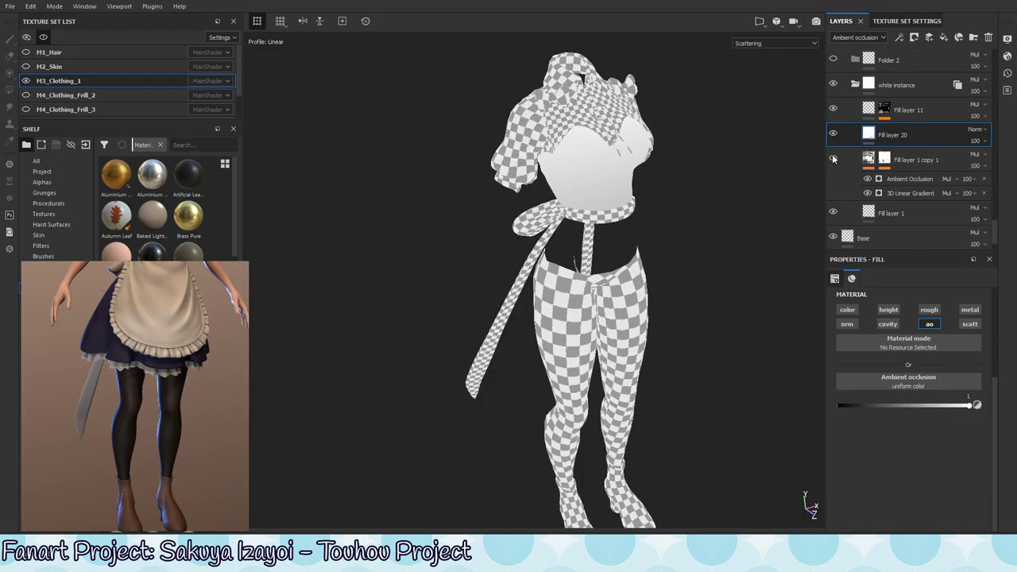
click(833, 162)
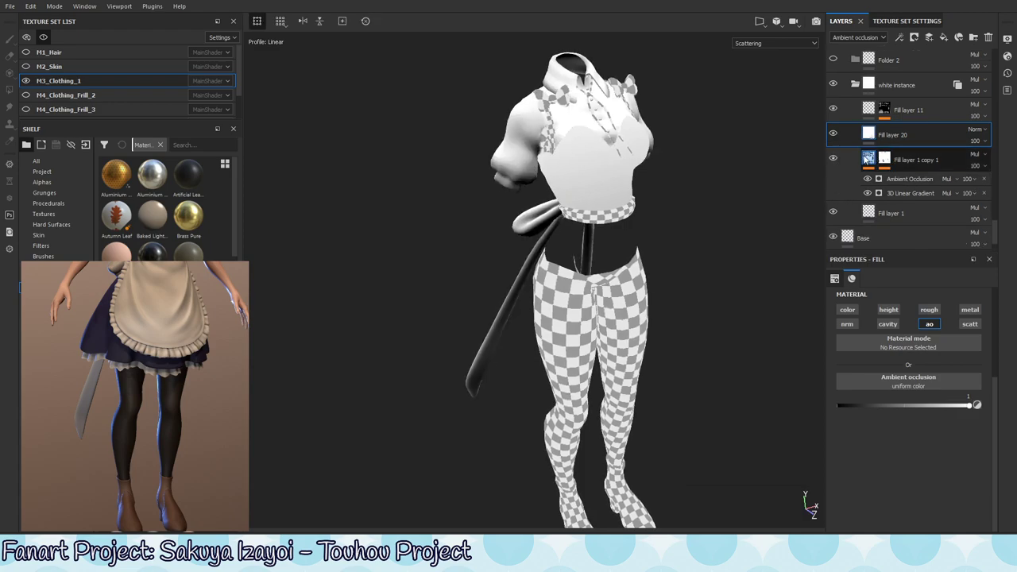
Turn off scattering on Fill layer 1 copy 1's Ambient Occlusion generator and inspect its 3D Linear Gradient.
click(867, 167)
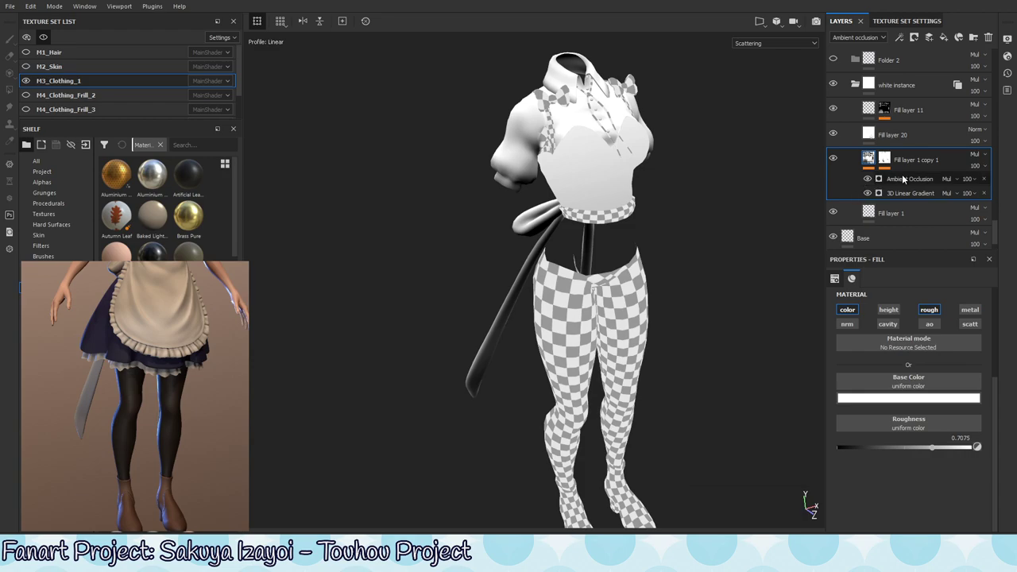
click(901, 176)
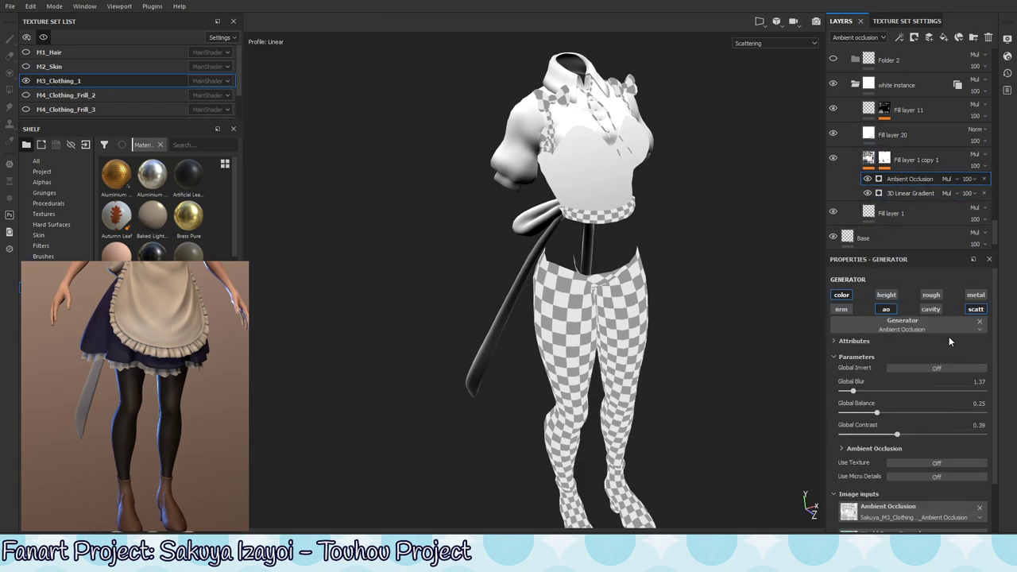
click(975, 309)
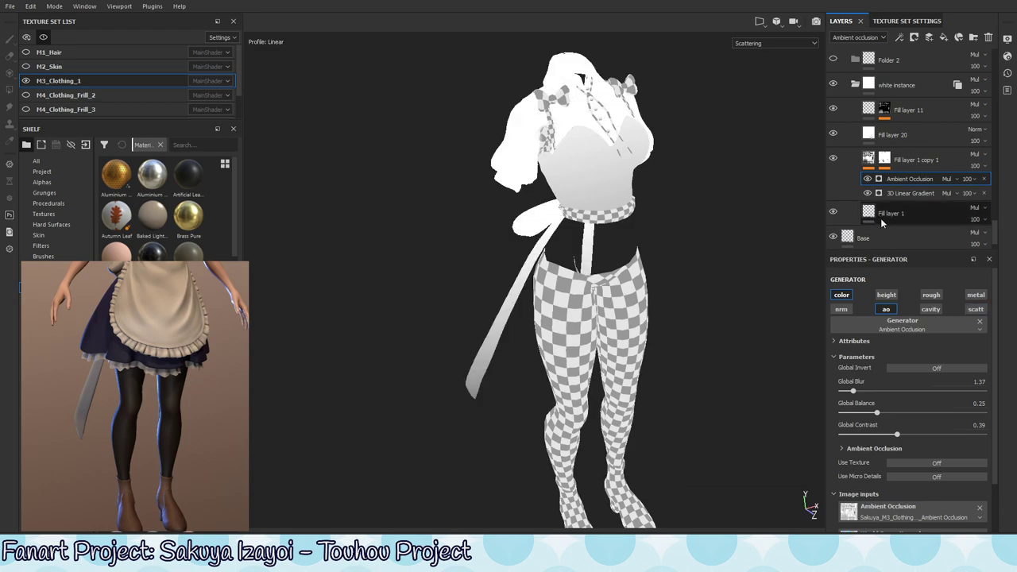
click(910, 193)
click(976, 309)
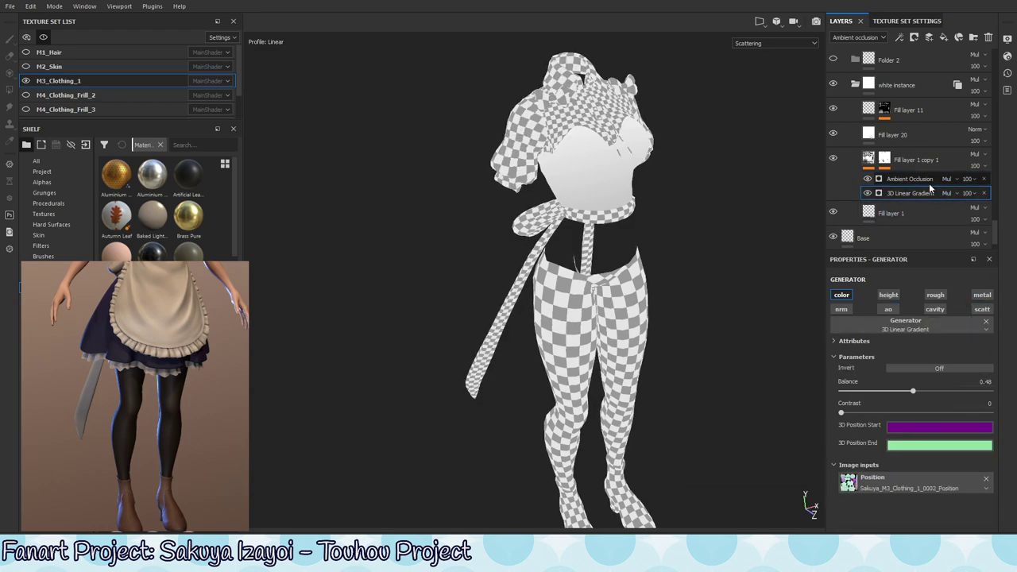
scroll(928, 182, down, 1)
scroll(912, 212, up, 3)
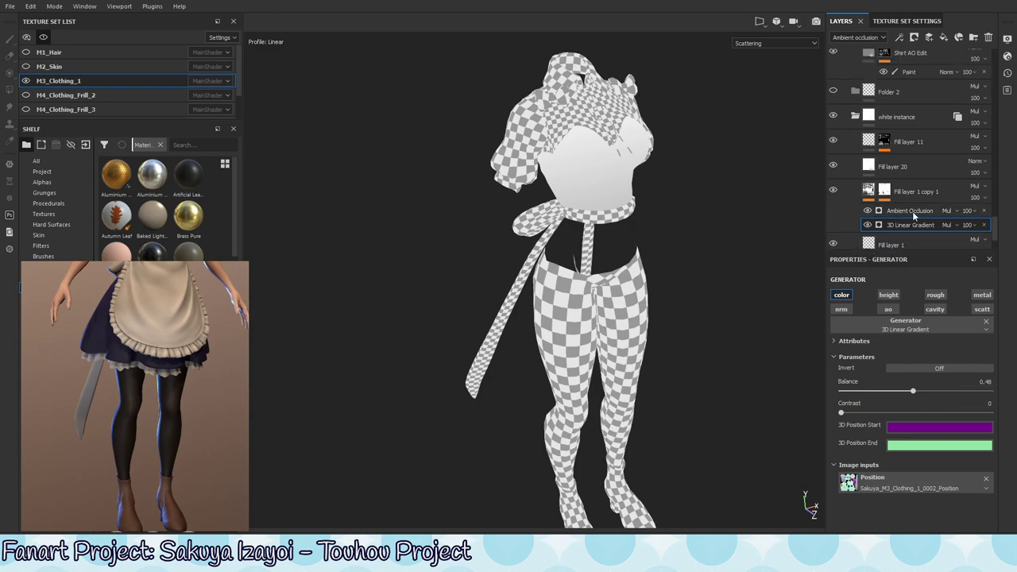
scroll(913, 212, up, 5)
scroll(914, 216, up, 5)
scroll(914, 216, up, 5)
scroll(913, 215, up, 5)
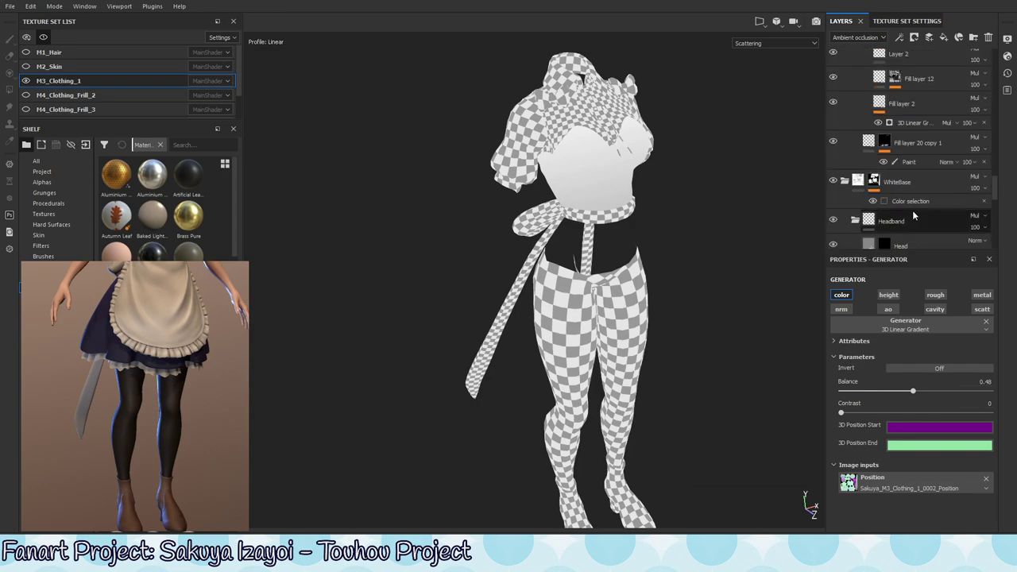
scroll(914, 215, up, 5)
scroll(913, 213, up, 4)
scroll(912, 213, down, 1)
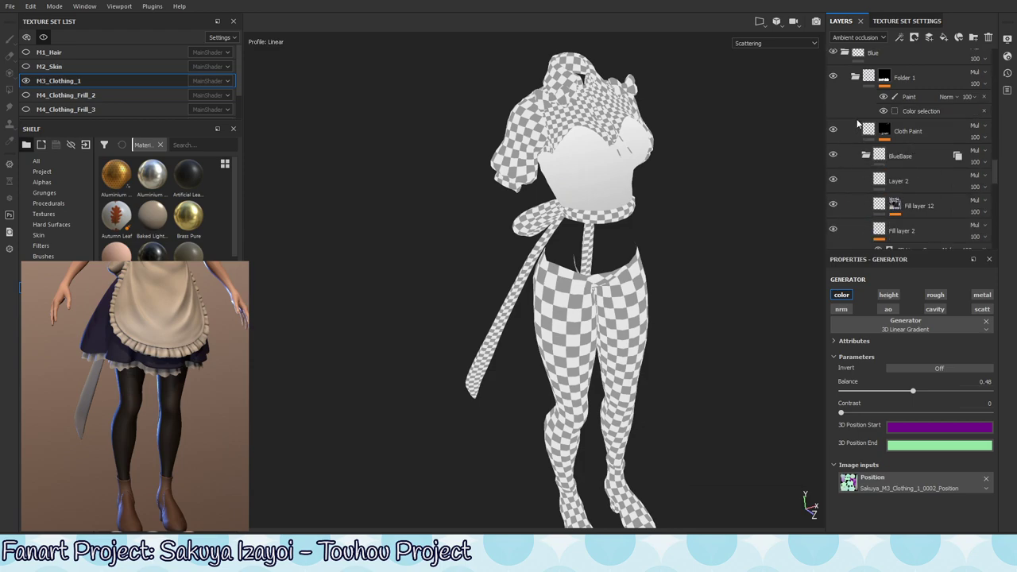
Inspect the Cloth Paint, Layer 2 and Fill layer 12 layers.
click(867, 135)
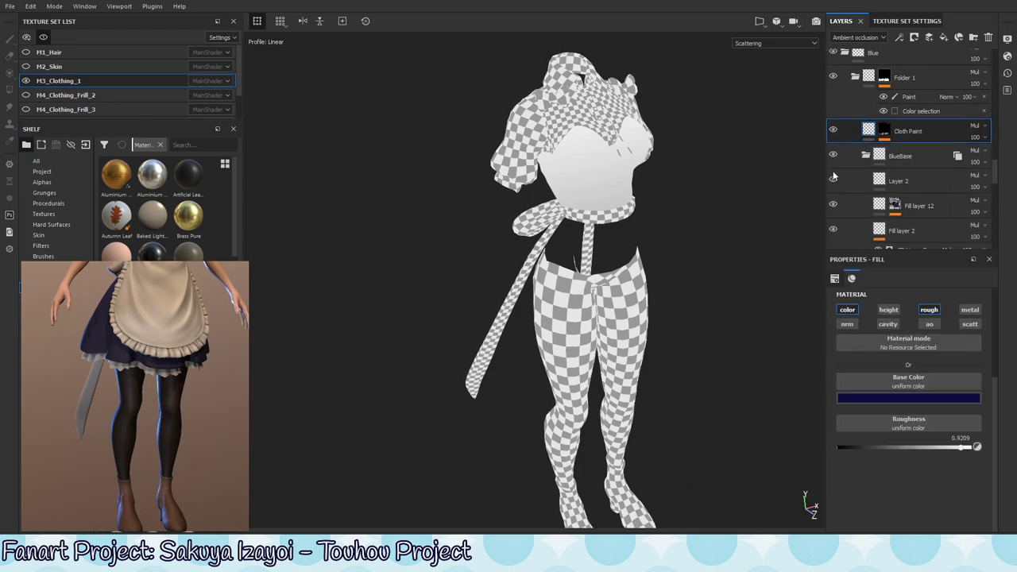
scroll(905, 162, down, 1)
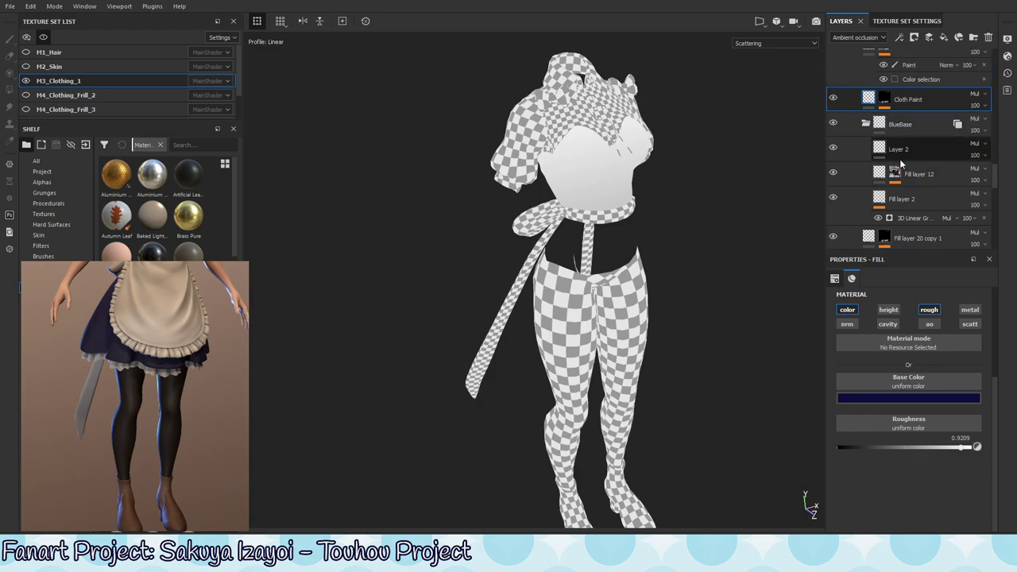
click(901, 158)
click(876, 177)
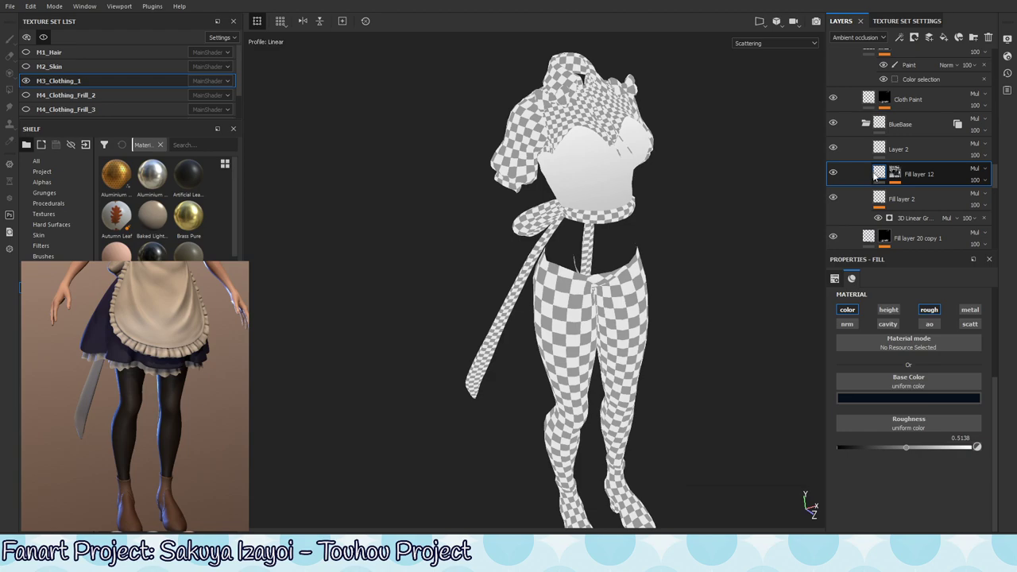
scroll(875, 176, down, 2)
Switch off the scatt channel on Fill layer 2's 3D Linear Gradient generator.
click(879, 137)
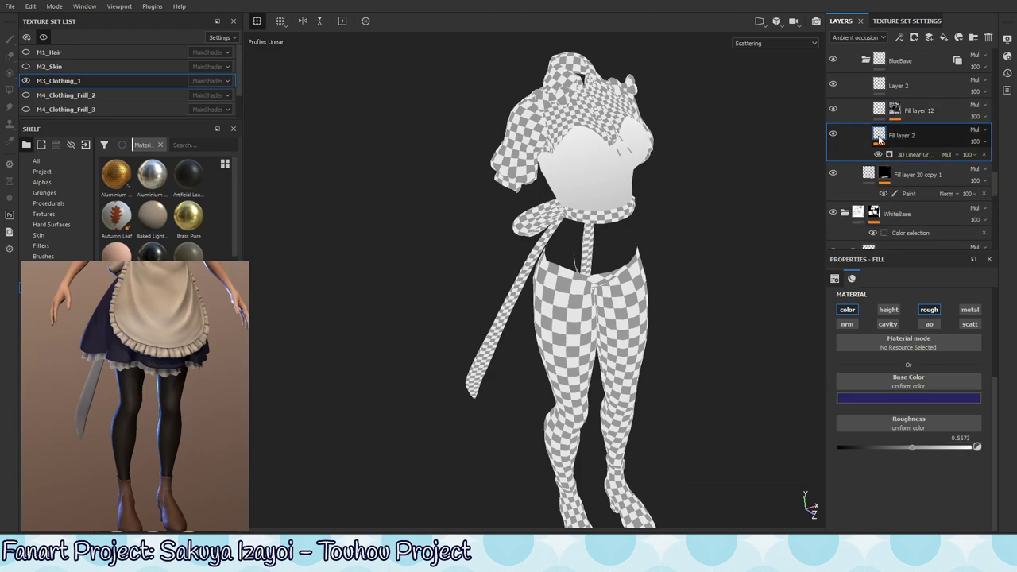
click(890, 159)
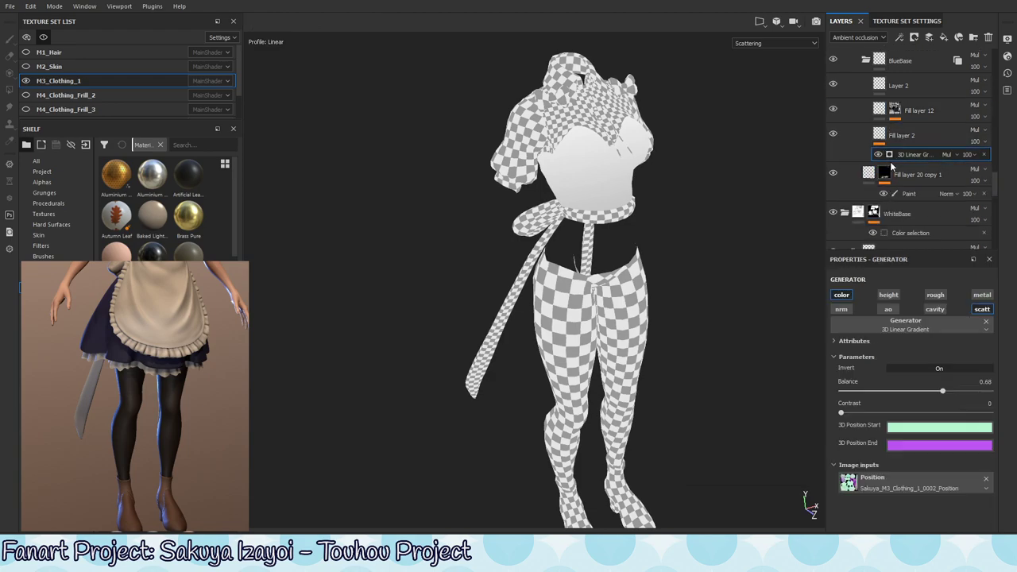
click(985, 310)
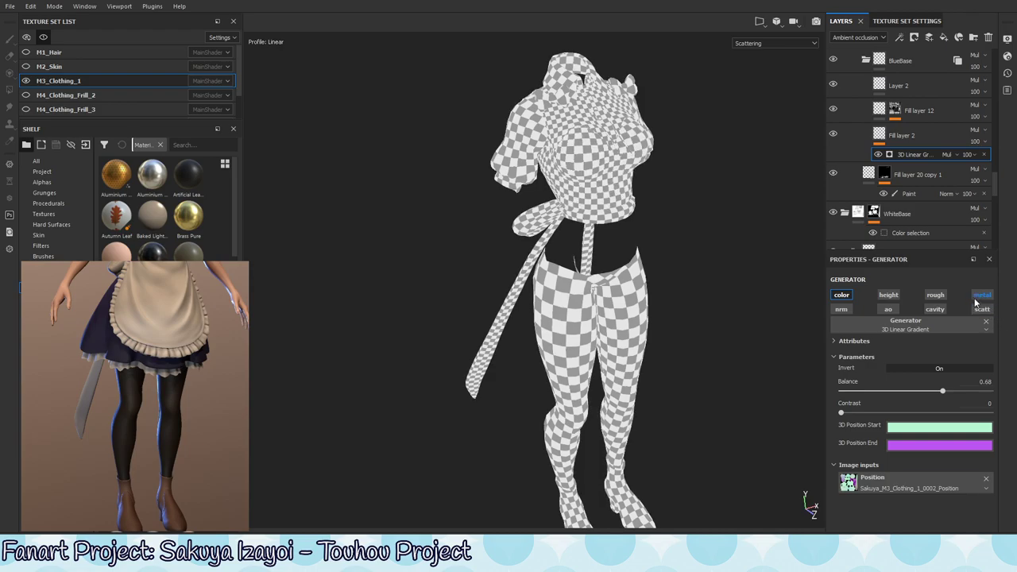
scroll(884, 147, down, 2)
scroll(884, 147, down, 3)
scroll(885, 147, down, 3)
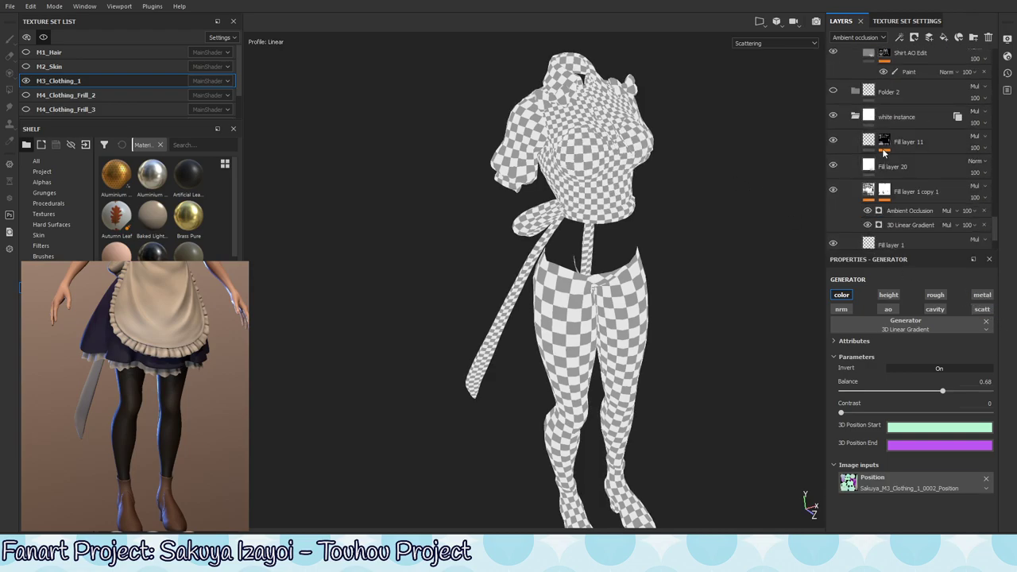
scroll(885, 147, down, 2)
Enable scatt on the Base fill layer at 0 and orbit to confirm the black silhouette.
click(905, 206)
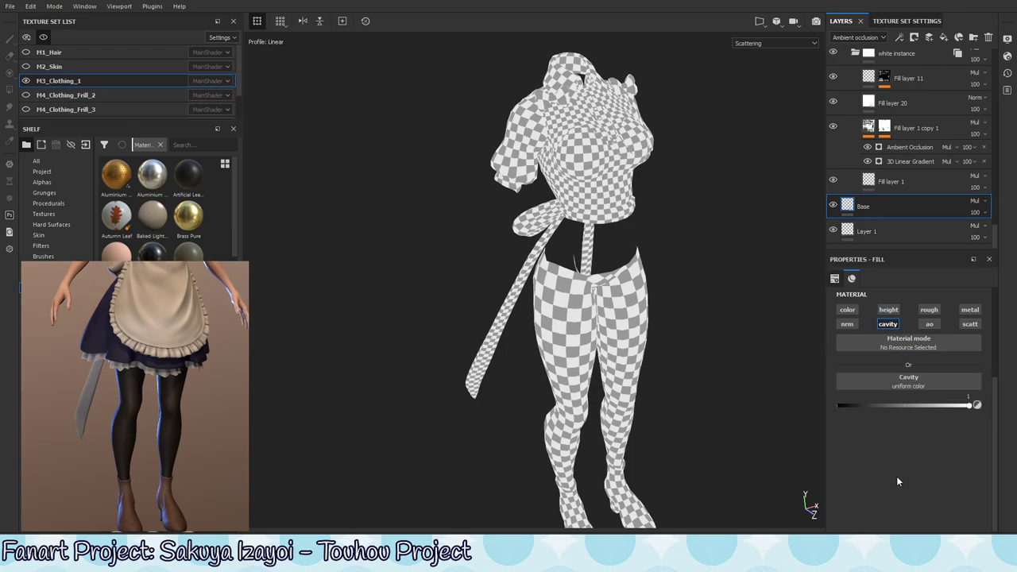
click(969, 326)
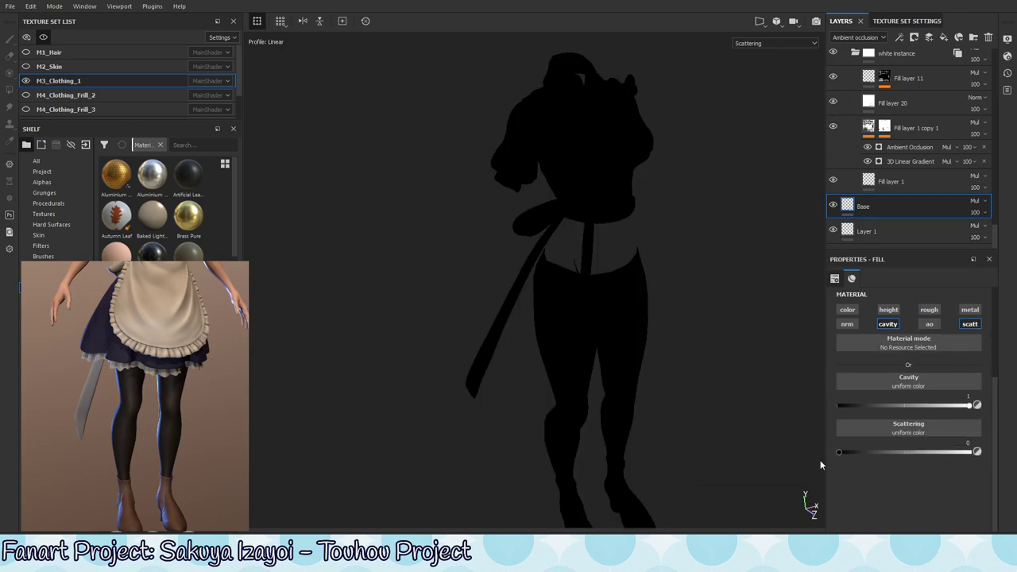
mouse_move(839, 453)
mouse_down()
mouse_move(975, 452)
mouse_move(838, 452)
mouse_up()
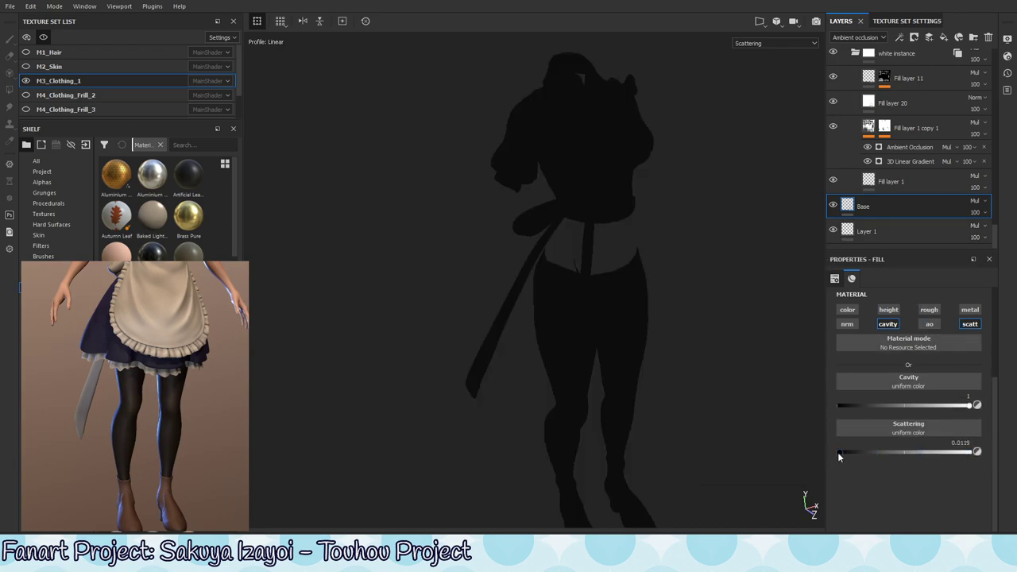
alt+drag(756, 454, 643, 370)
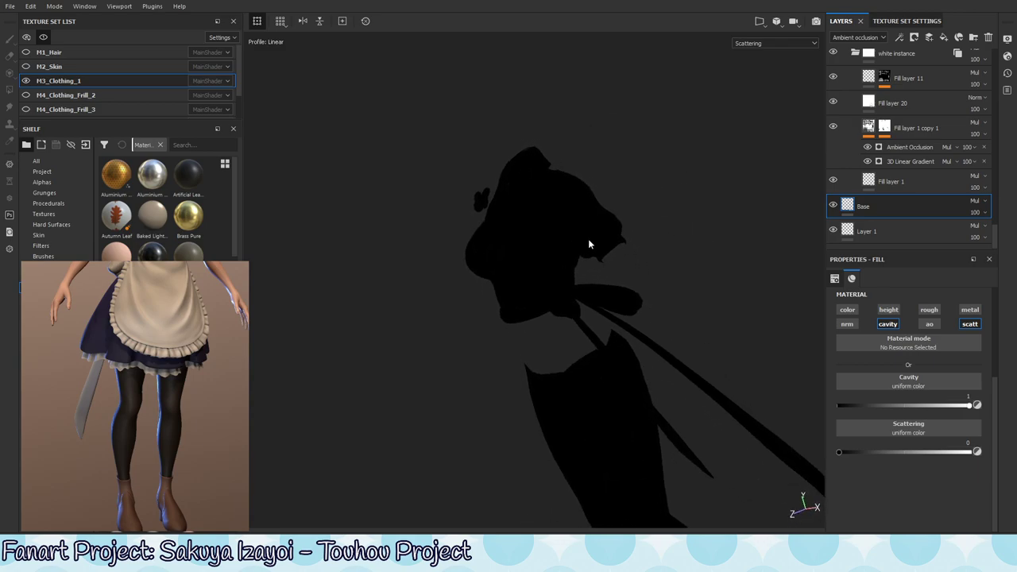
mouse_move(594, 231)
alt+mouse_down()
mouse_move(562, 141)
mouse_move(545, 125)
mouse_move(545, 170)
mouse_move(582, 160)
alt+mouse_up()
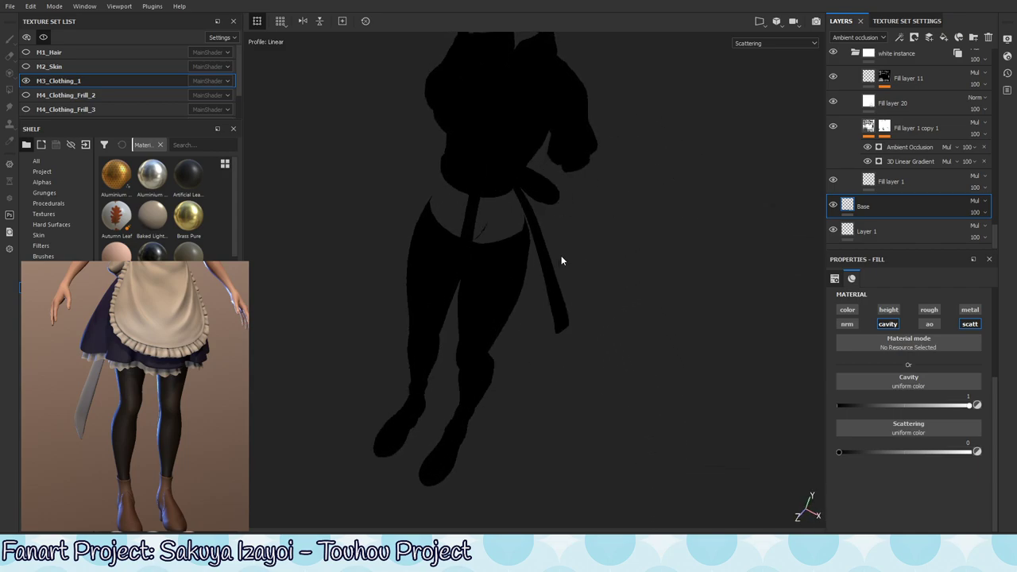
mouse_move(561, 260)
alt+mouse_down()
mouse_move(541, 215)
mouse_move(526, 215)
mouse_move(525, 182)
mouse_move(607, 261)
mouse_move(536, 234)
mouse_move(549, 211)
mouse_move(533, 201)
mouse_move(560, 239)
mouse_move(578, 169)
alt+mouse_up()
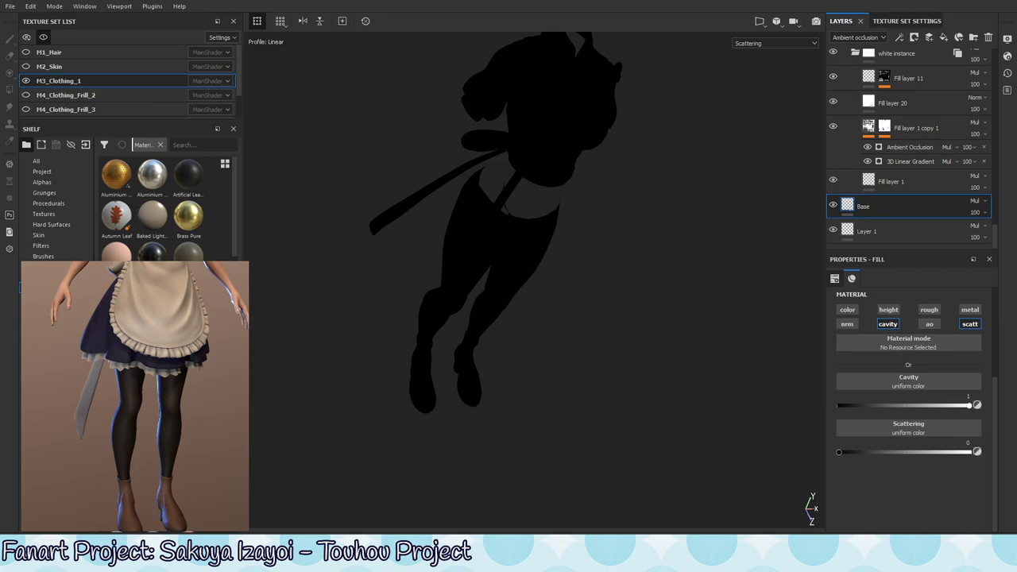
mouse_move(548, 290)
alt+mouse_down()
mouse_move(600, 295)
mouse_move(499, 146)
mouse_move(447, 173)
mouse_move(463, 182)
mouse_move(480, 164)
alt+mouse_up()
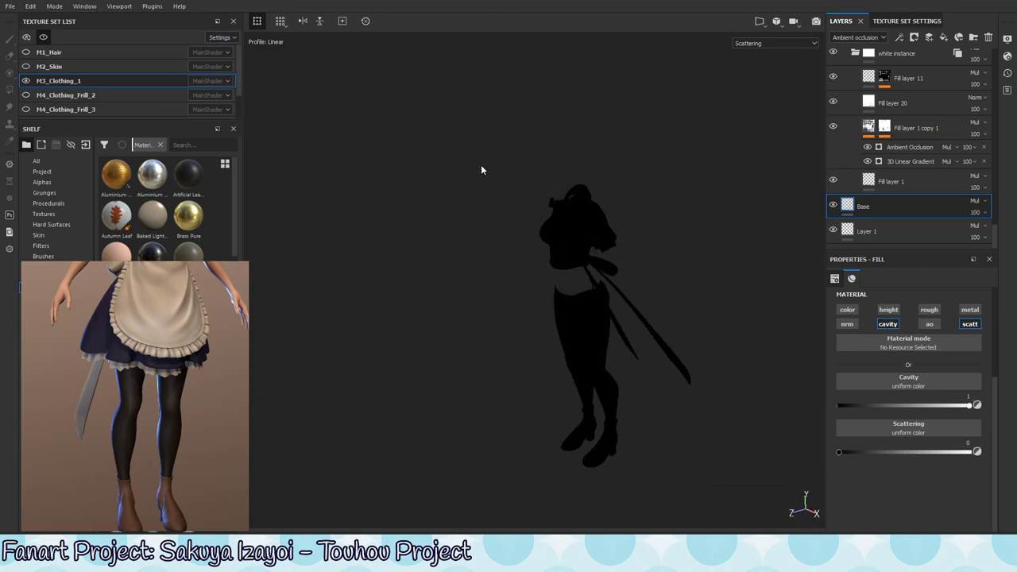
click(921, 181)
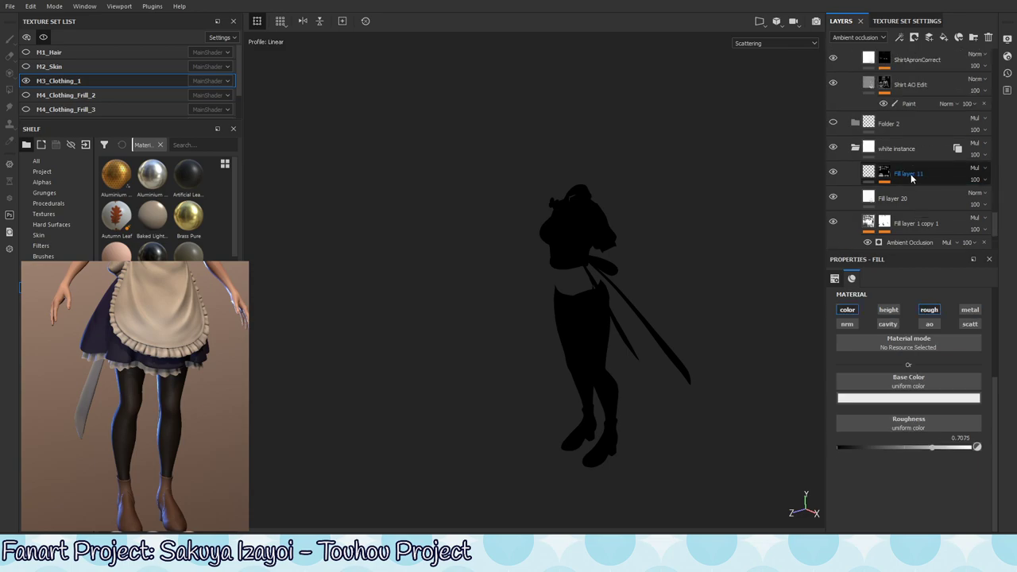
scroll(914, 179, up, 5)
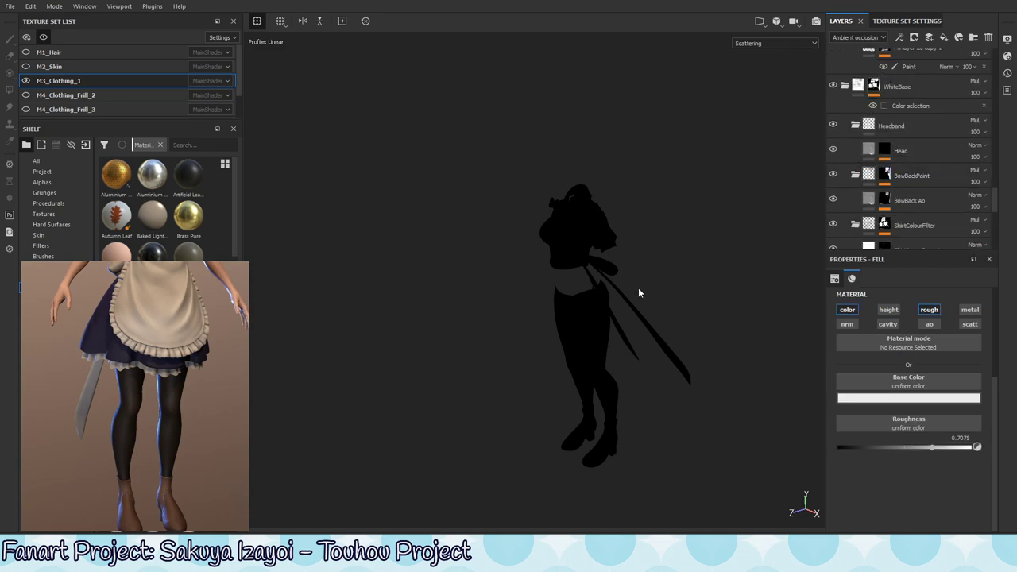
mouse_move(638, 293)
alt+mouse_down()
mouse_move(744, 229)
mouse_move(453, 119)
mouse_move(522, 159)
mouse_move(592, 272)
mouse_move(557, 143)
mouse_move(604, 227)
mouse_move(592, 214)
mouse_move(524, 263)
alt+mouse_up()
mouse_move(562, 341)
alt+mouse_down()
mouse_move(640, 324)
mouse_move(606, 302)
mouse_move(590, 316)
alt+mouse_up()
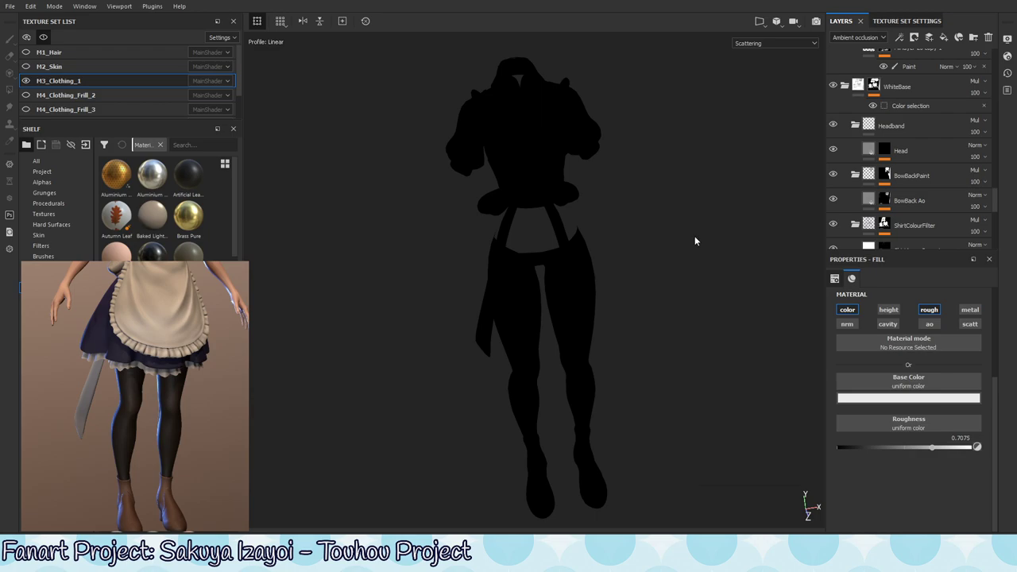
mouse_move(622, 221)
alt+mouse_down()
mouse_move(638, 227)
mouse_move(630, 224)
alt+mouse_up()
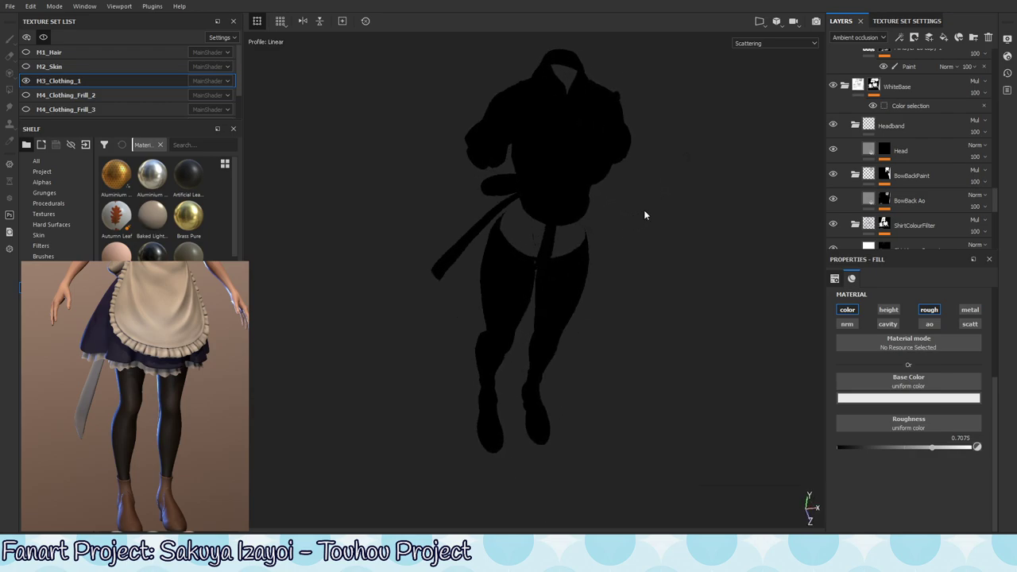
scroll(943, 155, down, 2)
scroll(942, 156, down, 3)
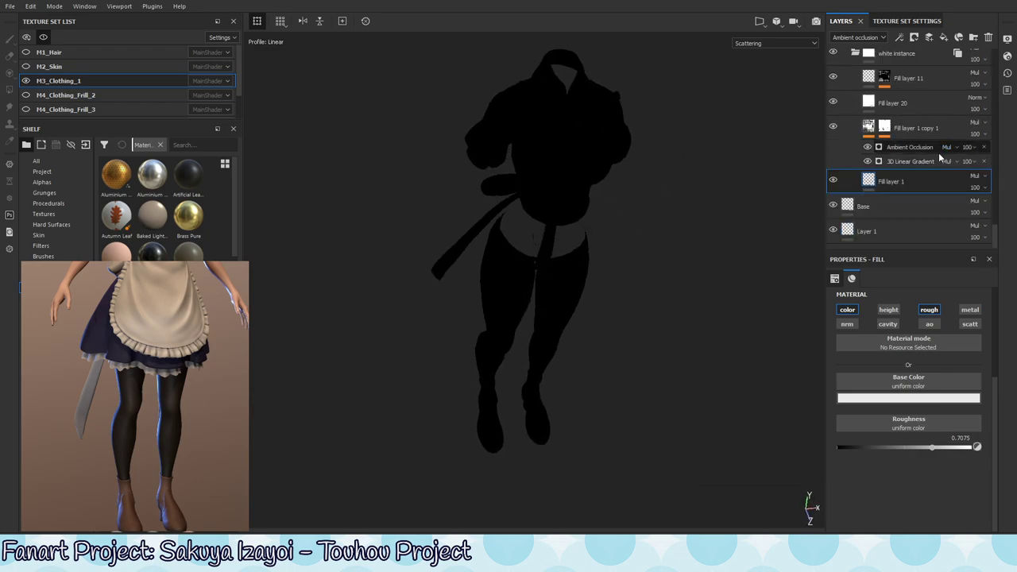
scroll(890, 222, up, 2)
scroll(891, 207, up, 1)
scroll(894, 191, up, 2)
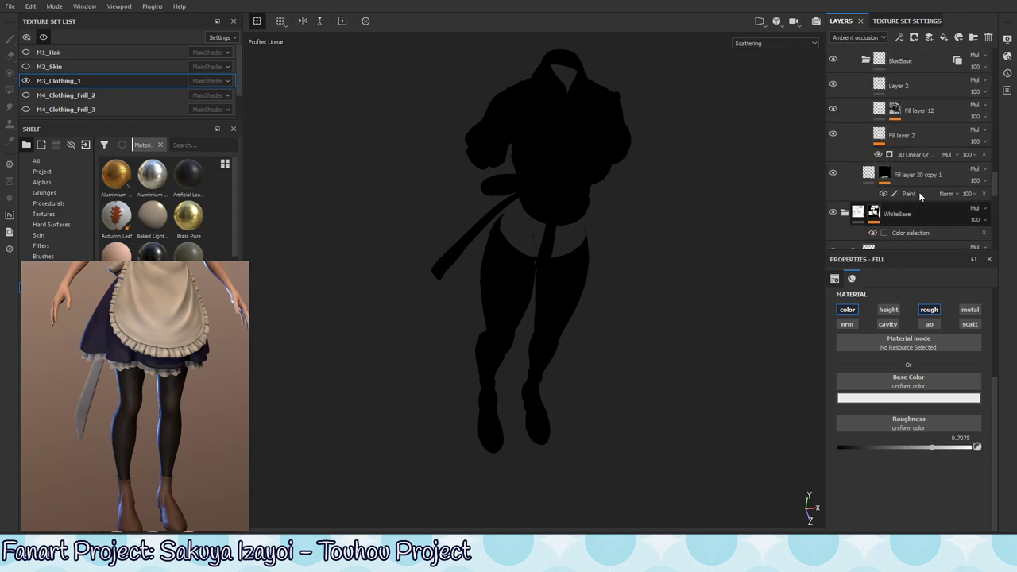
scroll(896, 171, up, 2)
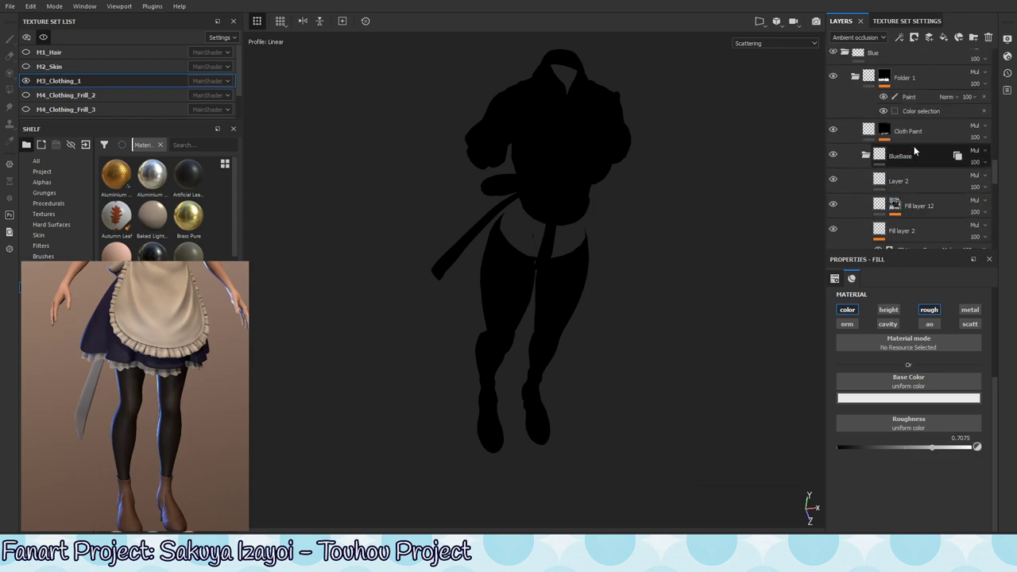
drag(914, 152, 904, 182)
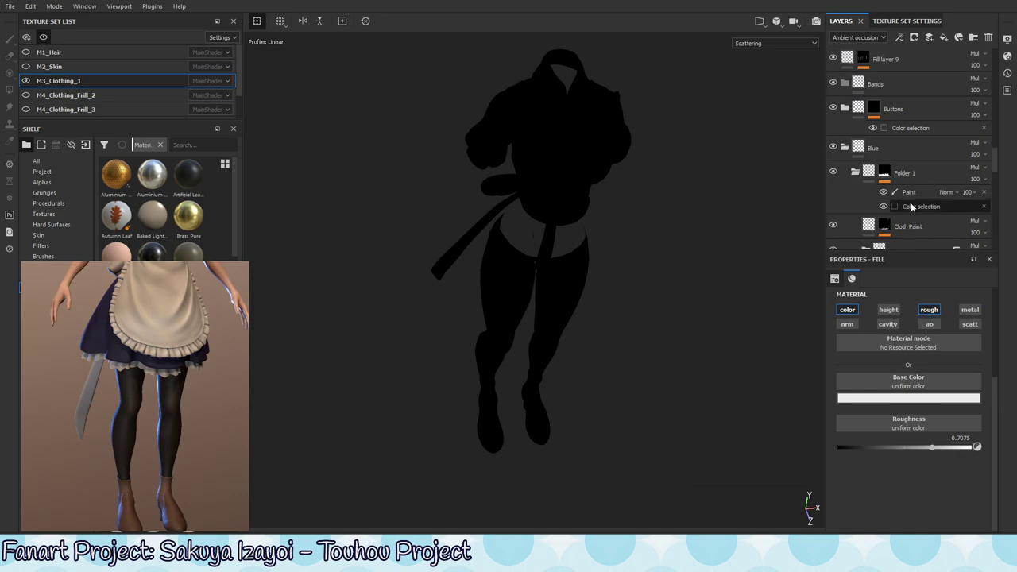
scroll(906, 175, up, 5)
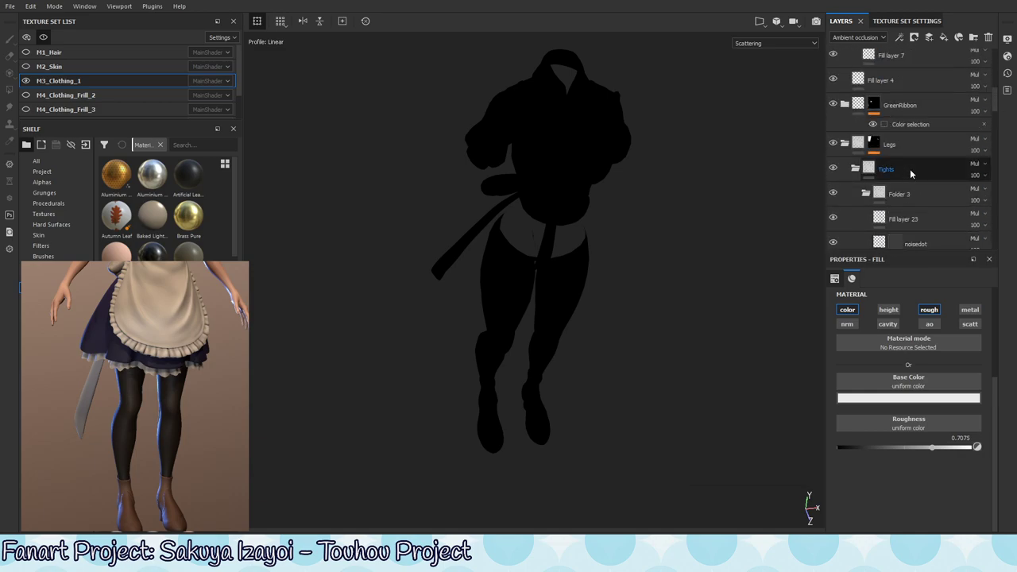
click(910, 168)
scroll(874, 159, down, 2)
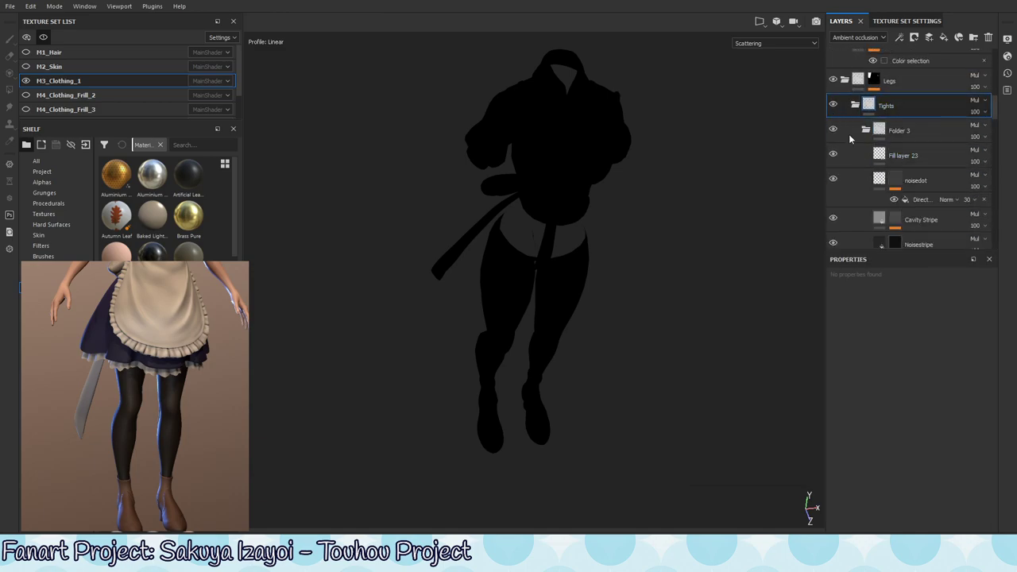
click(949, 129)
Set the viewport display to Material and rotate the model to face the camera.
click(773, 45)
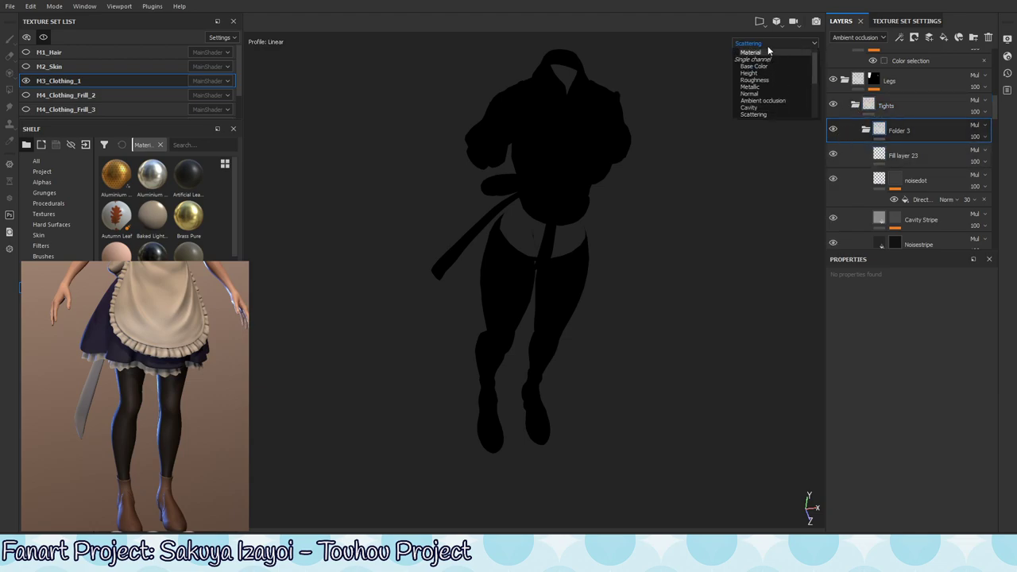
click(767, 51)
alt+drag(798, 180, 658, 170)
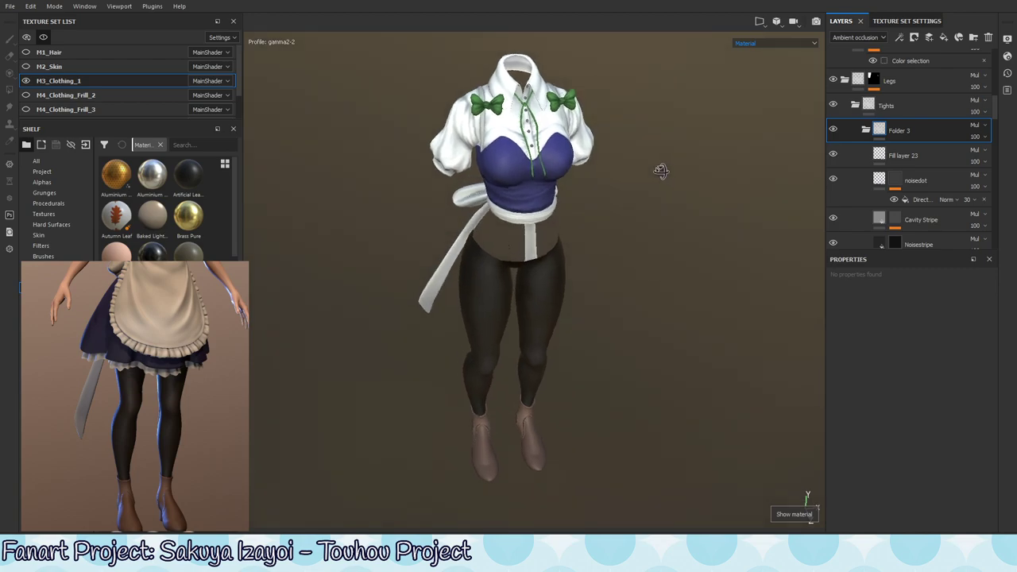
Toggle the Tights and Folder 3 visibility to compare, then select Fill layer 23.
click(833, 105)
click(833, 106)
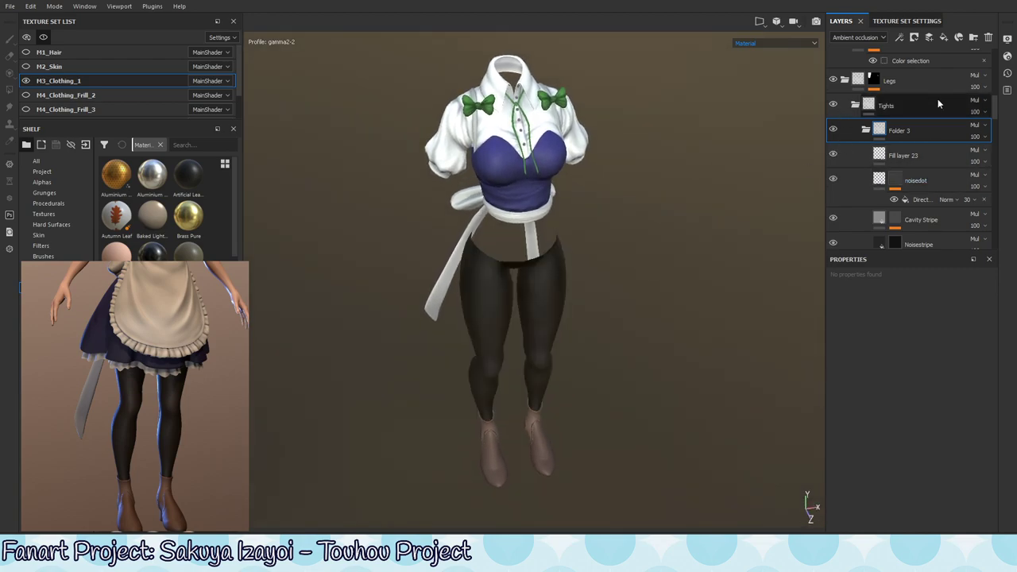
click(865, 130)
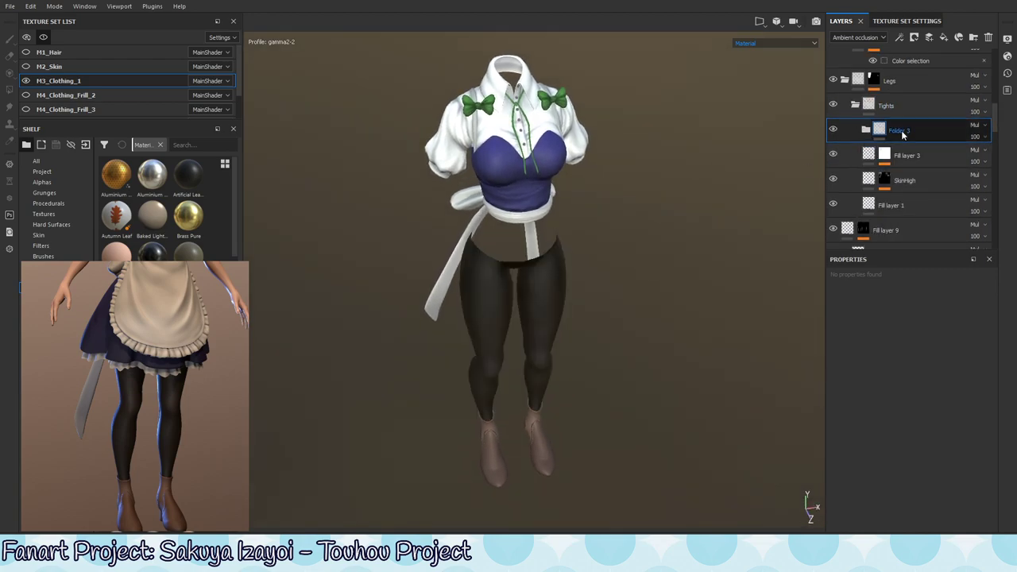
click(833, 130)
click(834, 131)
click(866, 130)
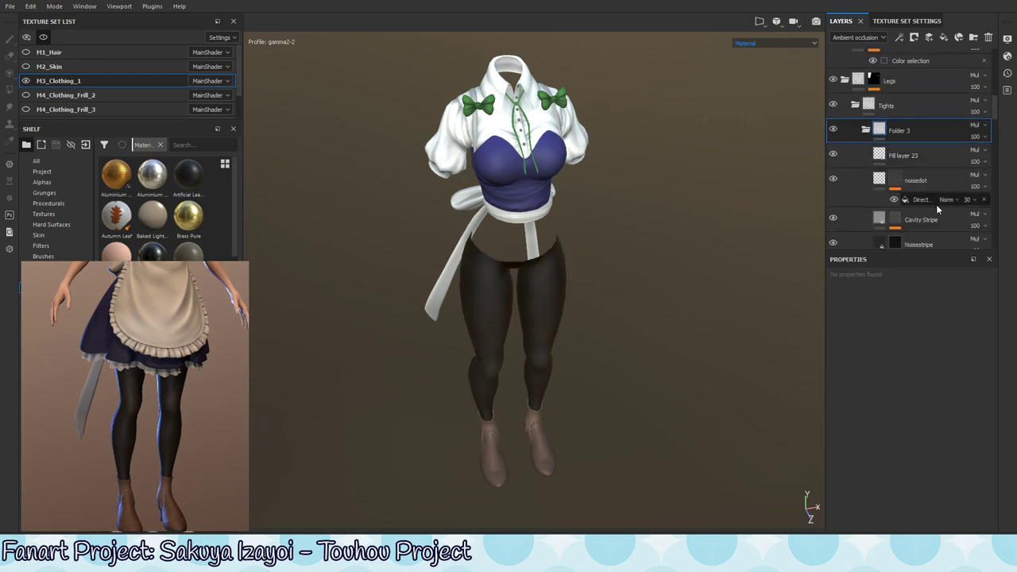
click(906, 156)
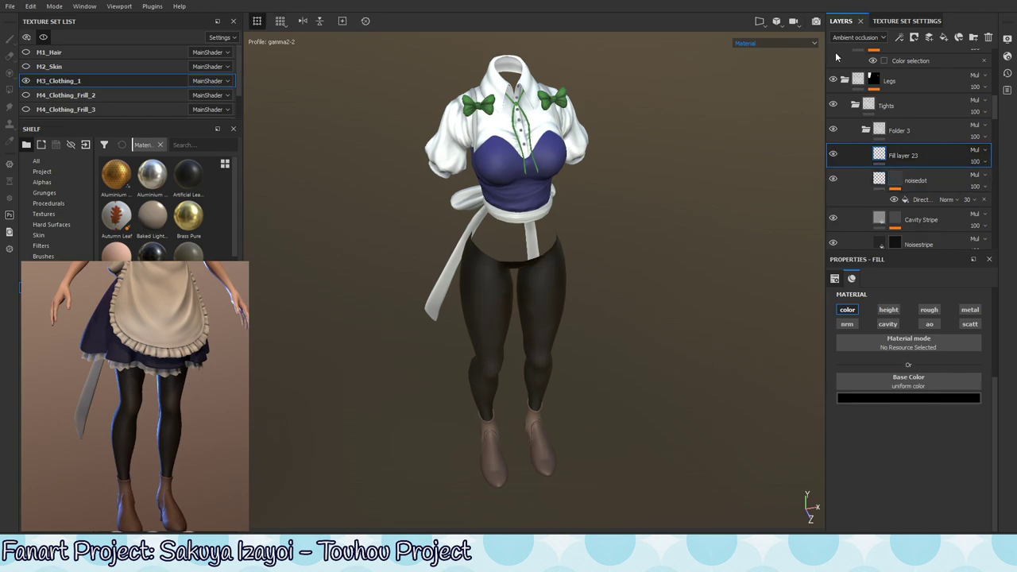
Show layer thumbnails in the Base Color channel.
click(858, 37)
click(852, 49)
click(855, 37)
Switch the layer thumbnails to preview the Scattering channel.
click(852, 48)
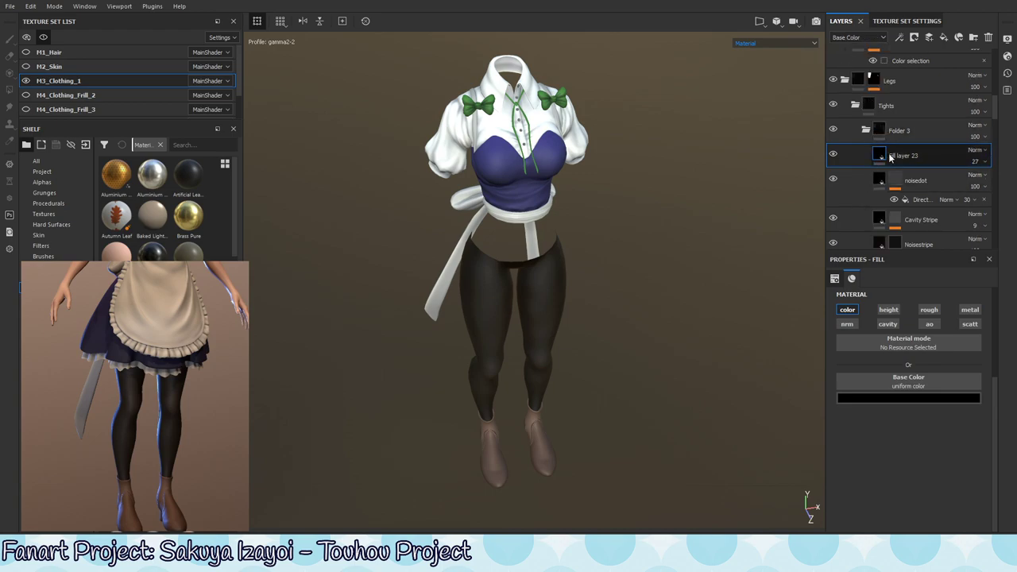
click(848, 36)
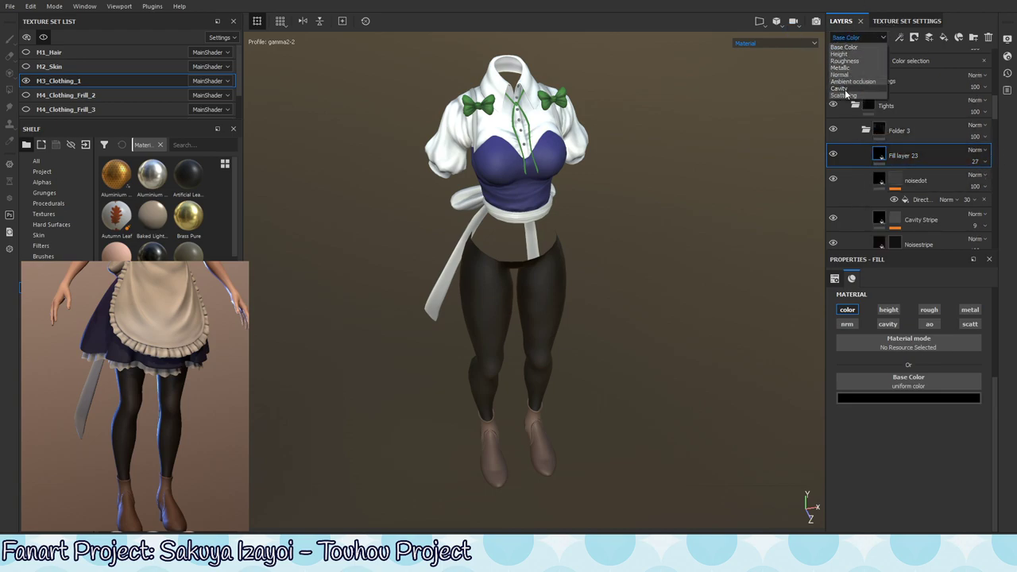
click(845, 99)
Rename Fill layer 23 to SSS.
double_click(903, 156)
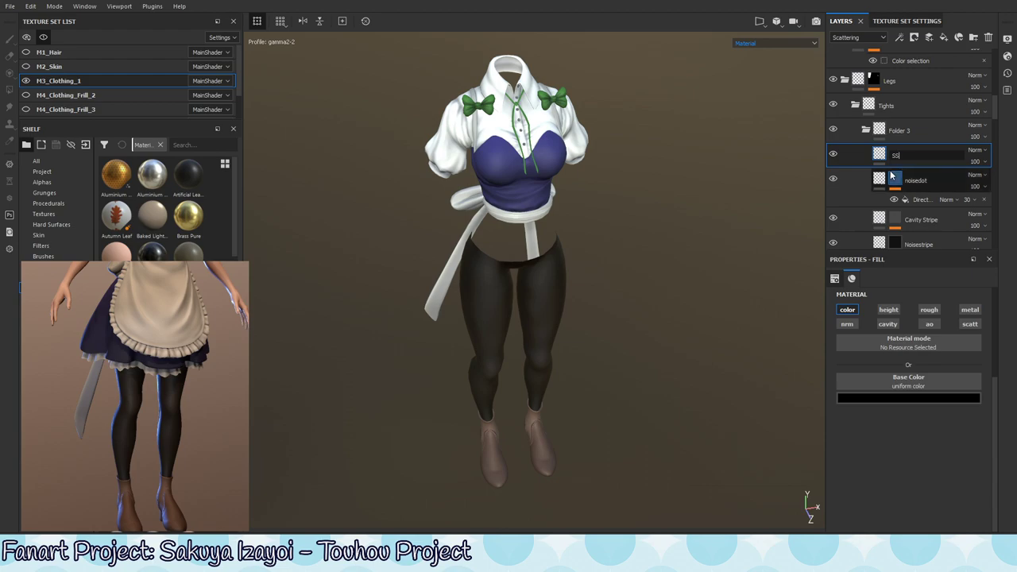
text(SSS)
key(Return)
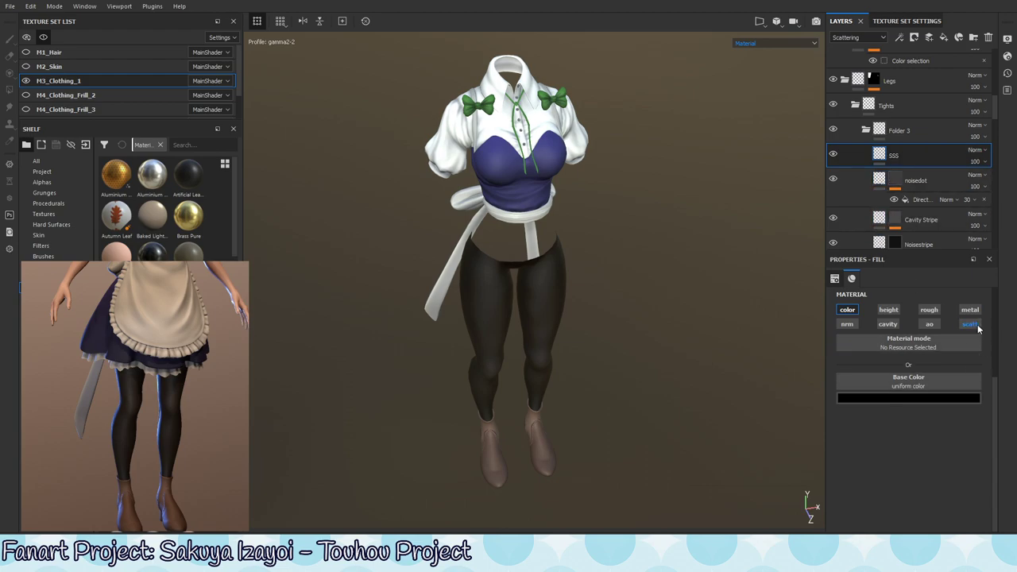
Toggle the SSS layer's scatt channel on and back off, then select Cavity Stripe.
click(977, 325)
alt+drag(625, 251, 629, 254)
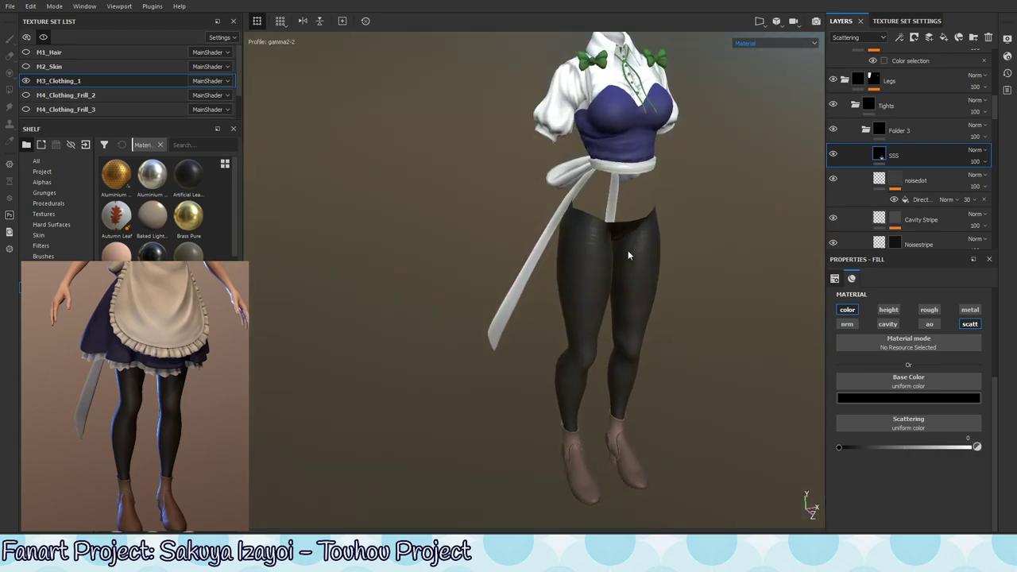
click(971, 324)
scroll(944, 155, down, 1)
scroll(944, 151, down, 1)
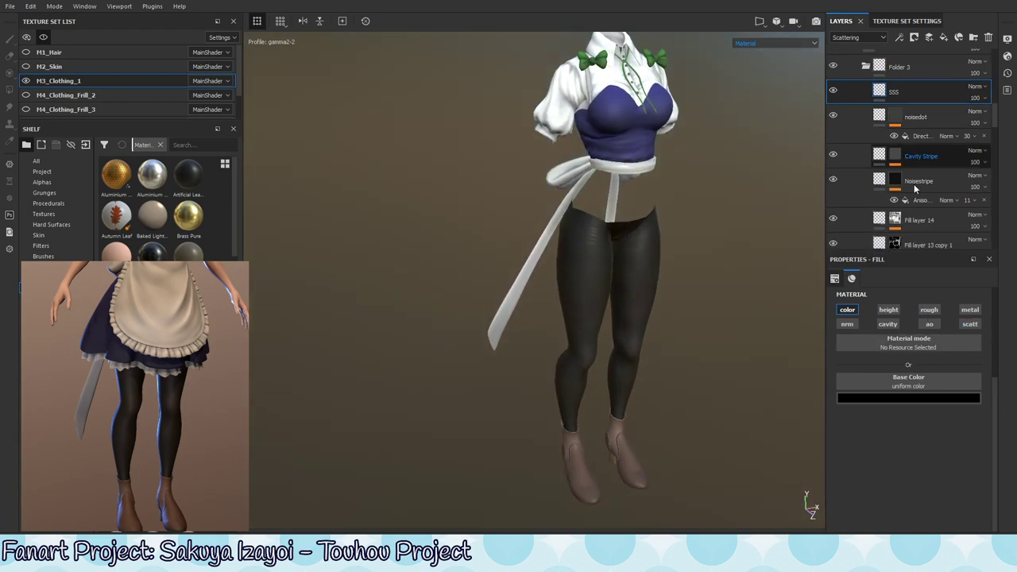
click(944, 152)
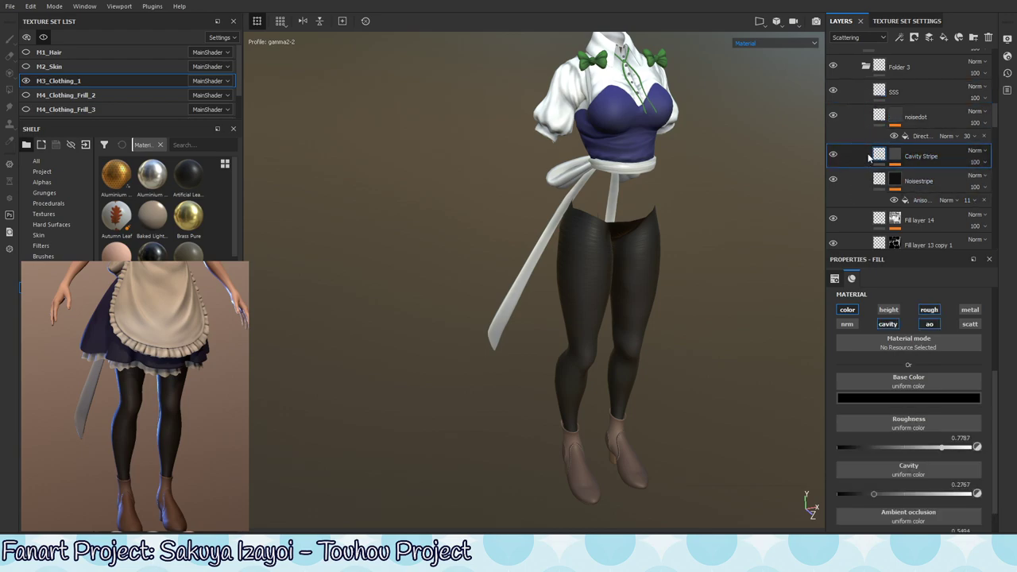
click(804, 43)
scroll(763, 87, down, 2)
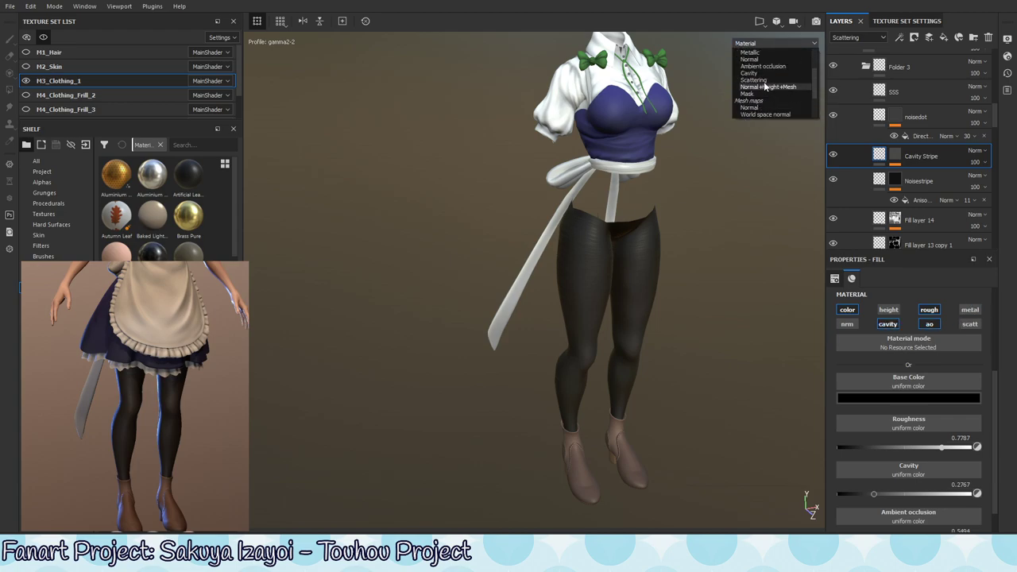
Show the Scattering channel in the viewport and orbit around the model.
click(753, 80)
alt+drag(750, 139, 672, 166)
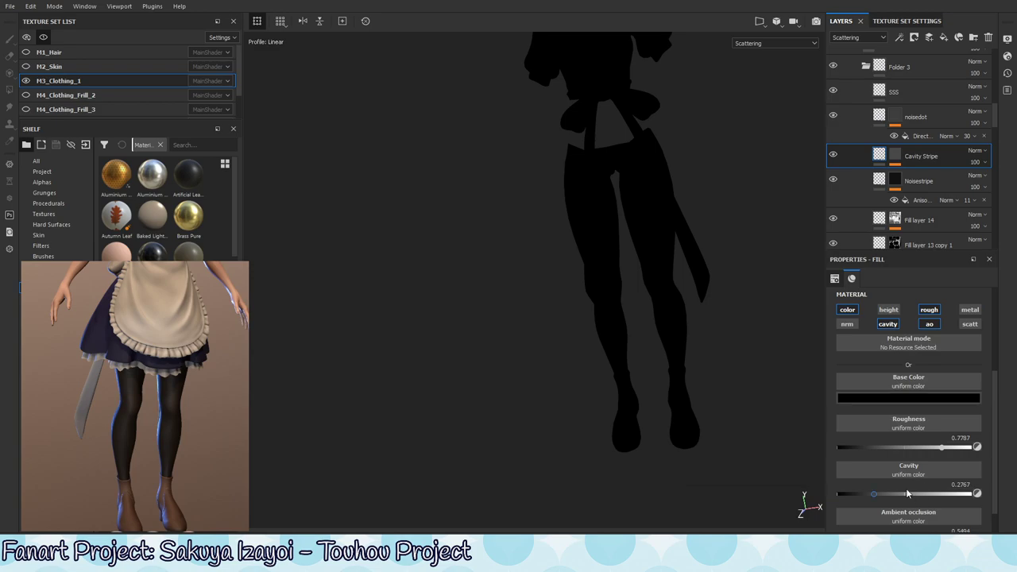
scroll(907, 494, down, 1)
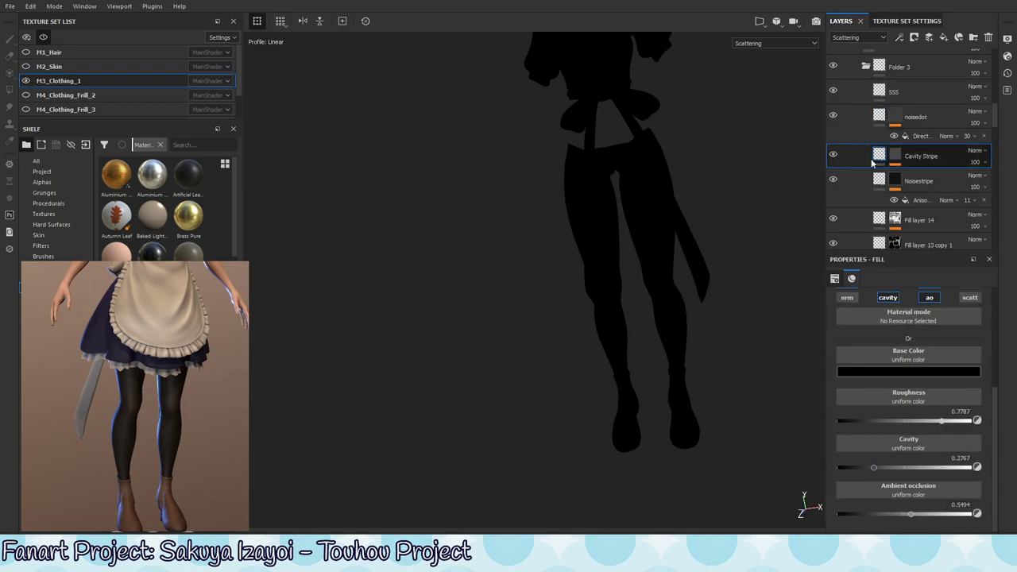
scroll(898, 167, down, 3)
scroll(912, 171, down, 2)
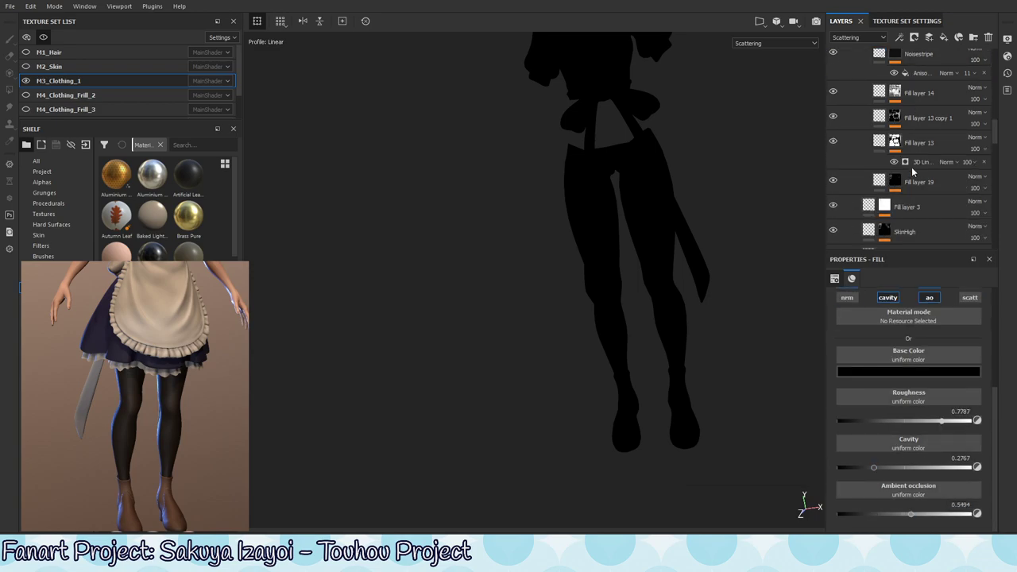
scroll(912, 171, down, 1)
Enable scatt on Fill layer 3 and raise its Scattering to about 0.74.
click(930, 176)
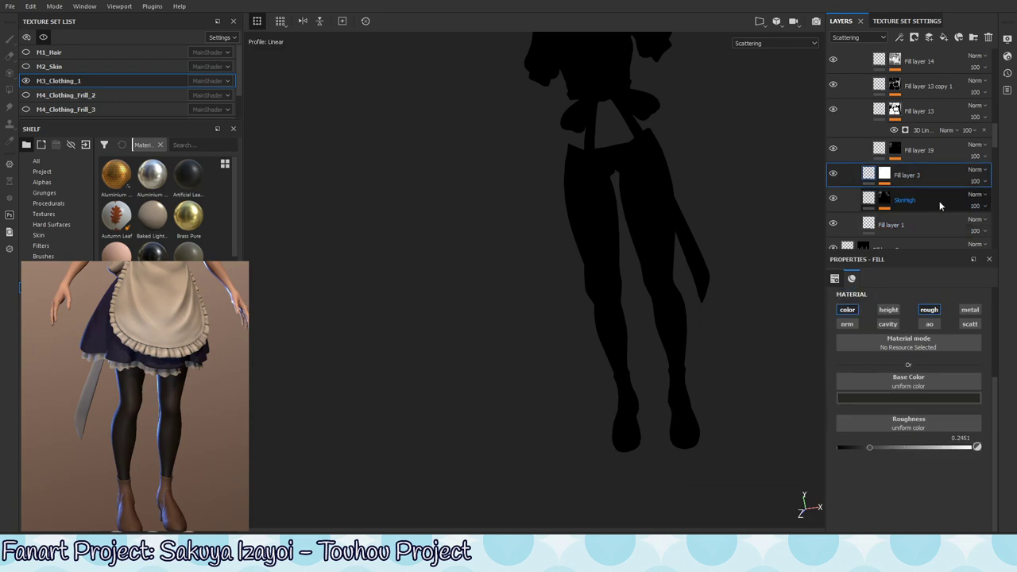
scroll(940, 200, down, 4)
scroll(939, 200, up, 3)
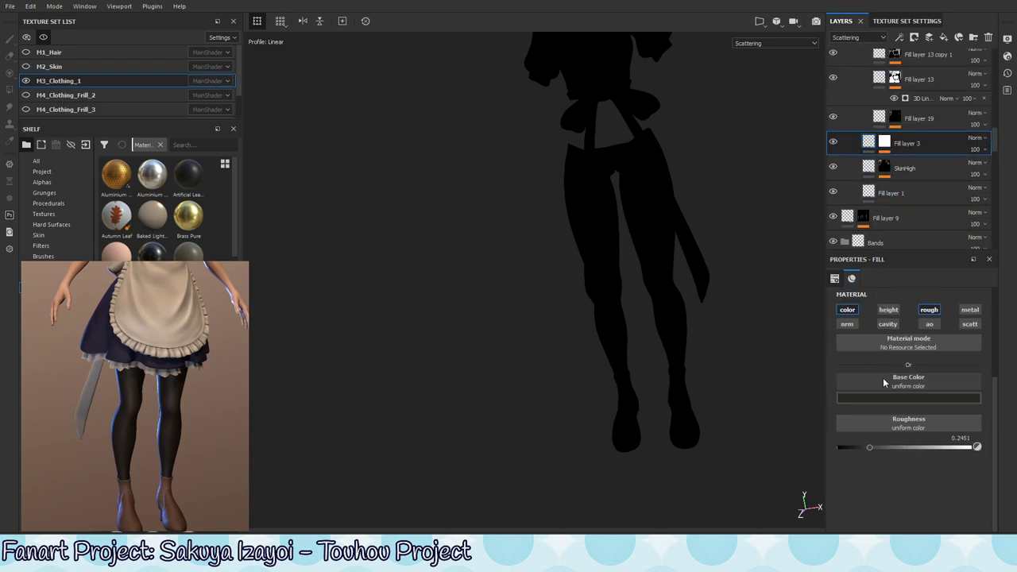
click(969, 323)
mouse_move(836, 494)
mouse_down()
mouse_move(956, 509)
mouse_move(927, 510)
mouse_move(935, 498)
mouse_up()
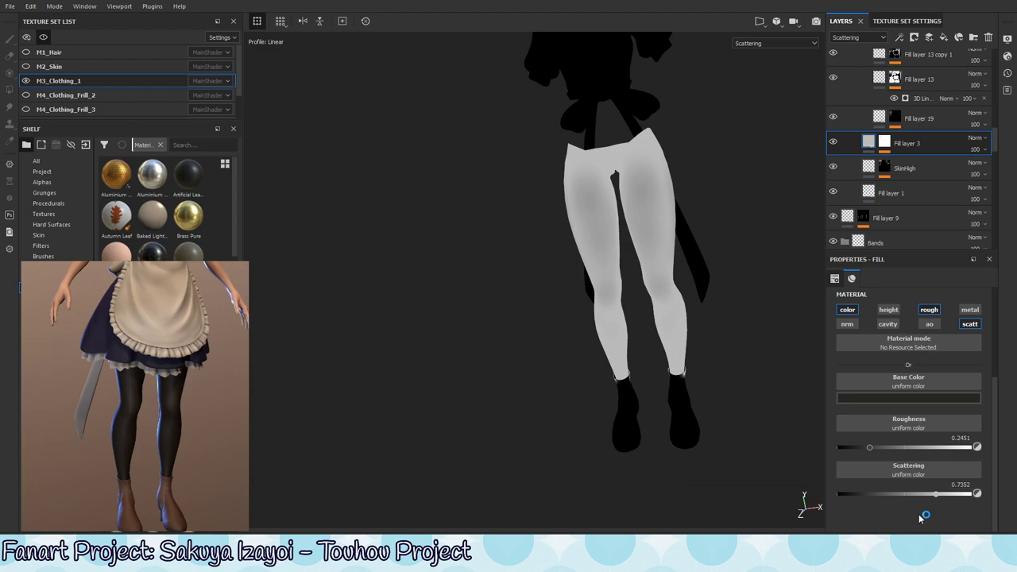
alt+drag(735, 294, 723, 312)
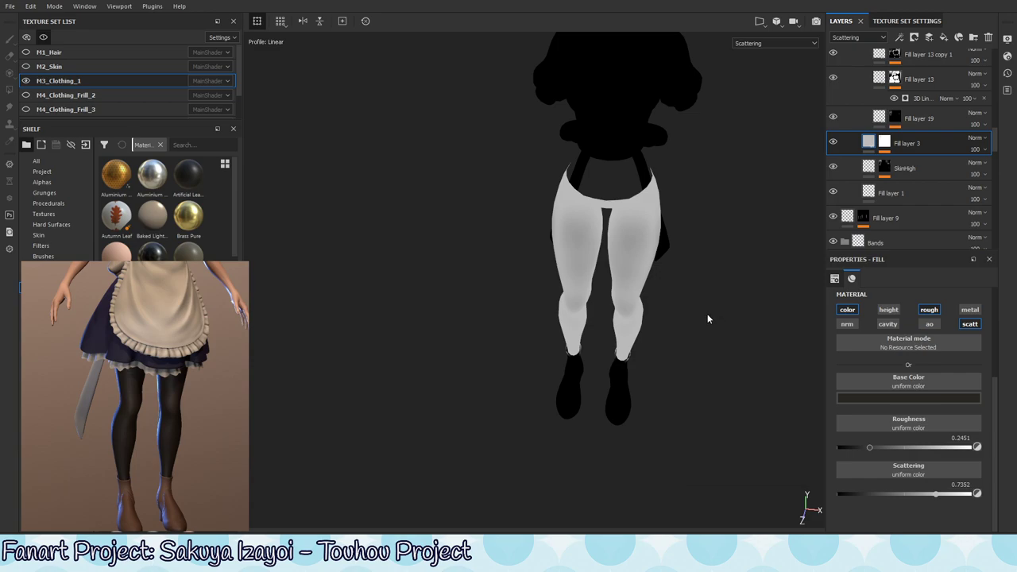
Select the SSS layer, then the Cavity Stripe layer.
scroll(922, 236, up, 2)
scroll(922, 236, up, 3)
scroll(930, 207, up, 2)
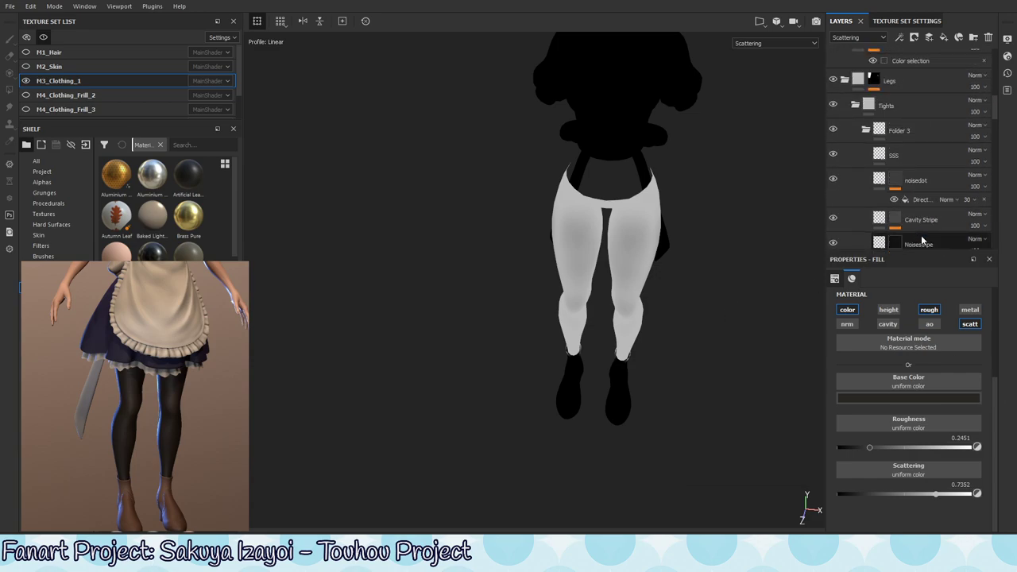
scroll(945, 167, up, 1)
click(951, 159)
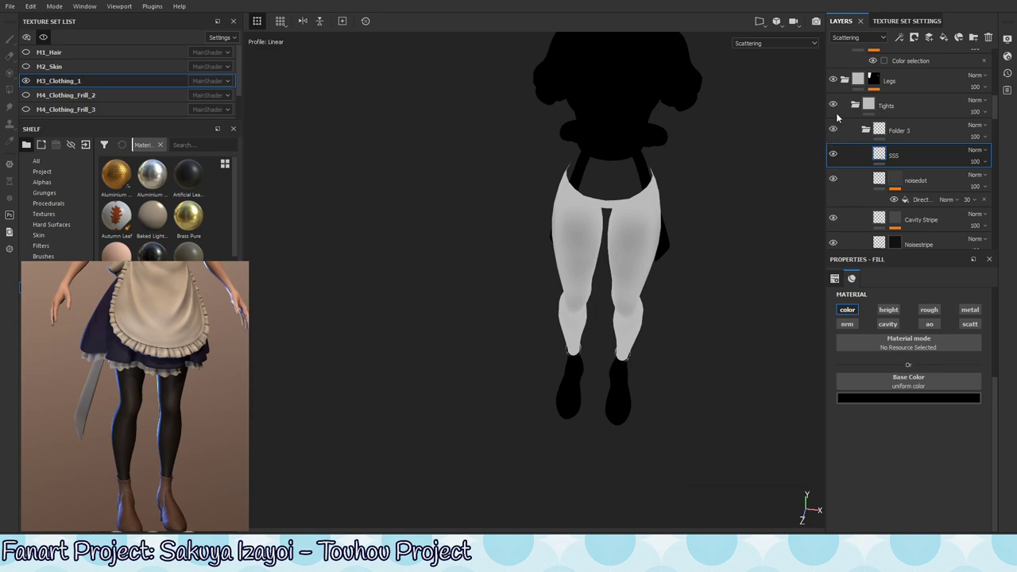
scroll(929, 178, down, 1)
click(935, 195)
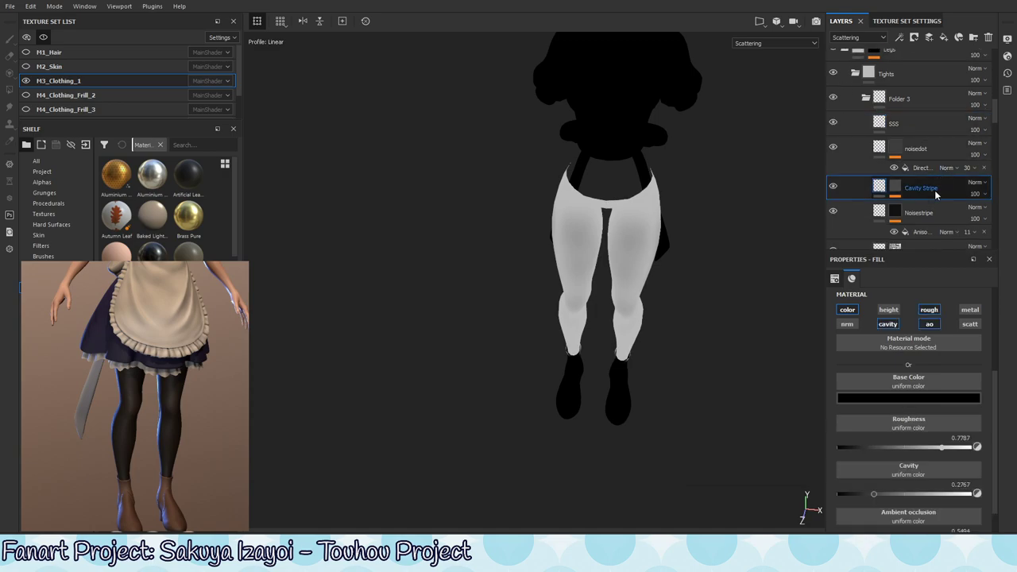
scroll(930, 197, down, 1)
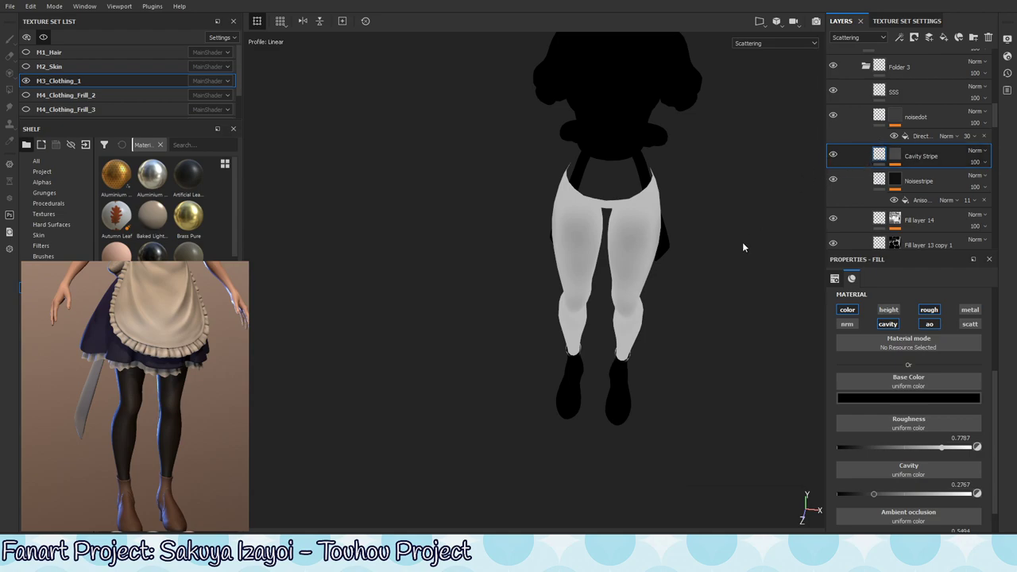
Enable scattering on the Cavity Stripe layer and tune it to 0.1660 in the Scattering view.
key(m)
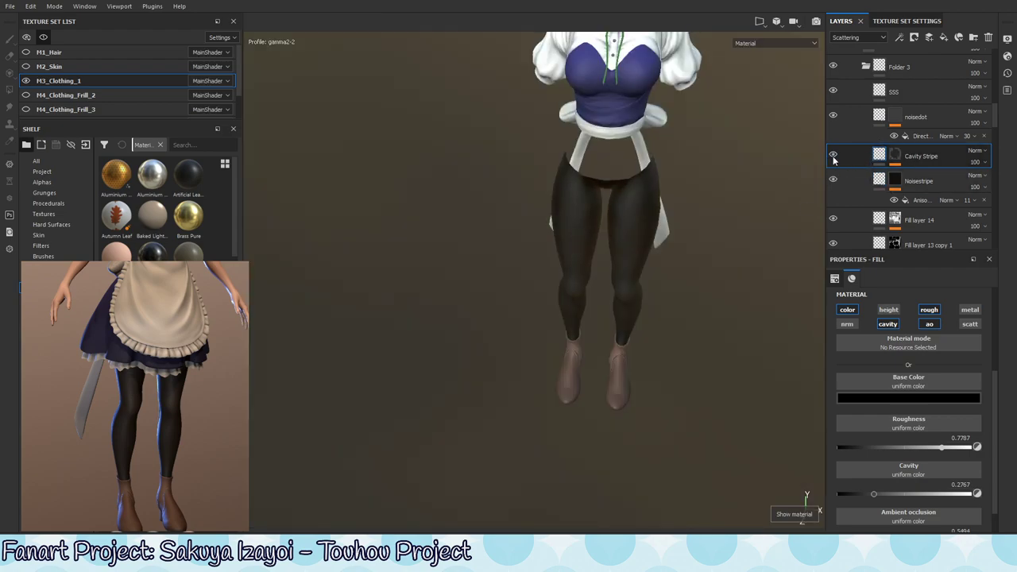
alt+drag(604, 230, 759, 252)
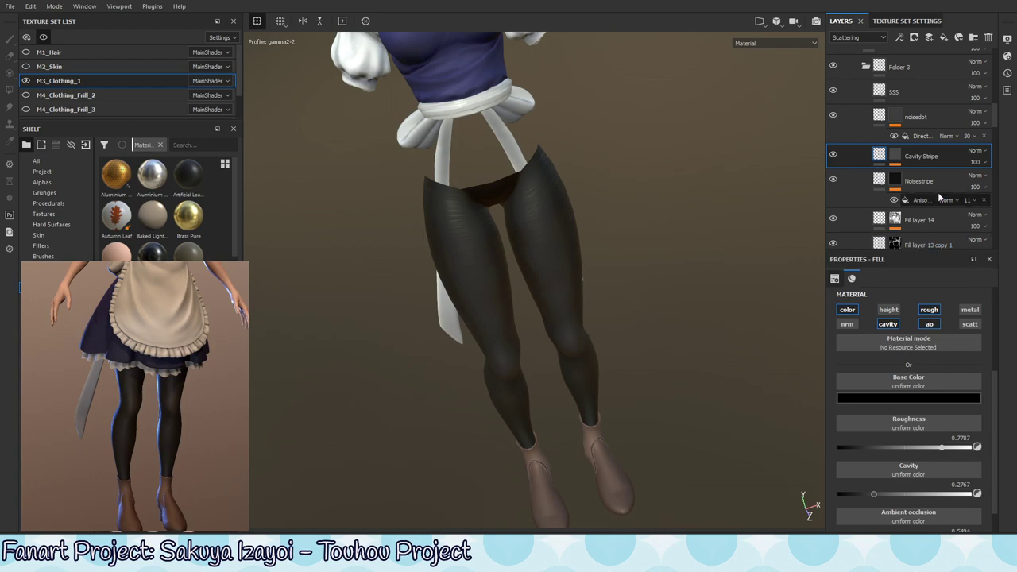
scroll(944, 501, down, 1)
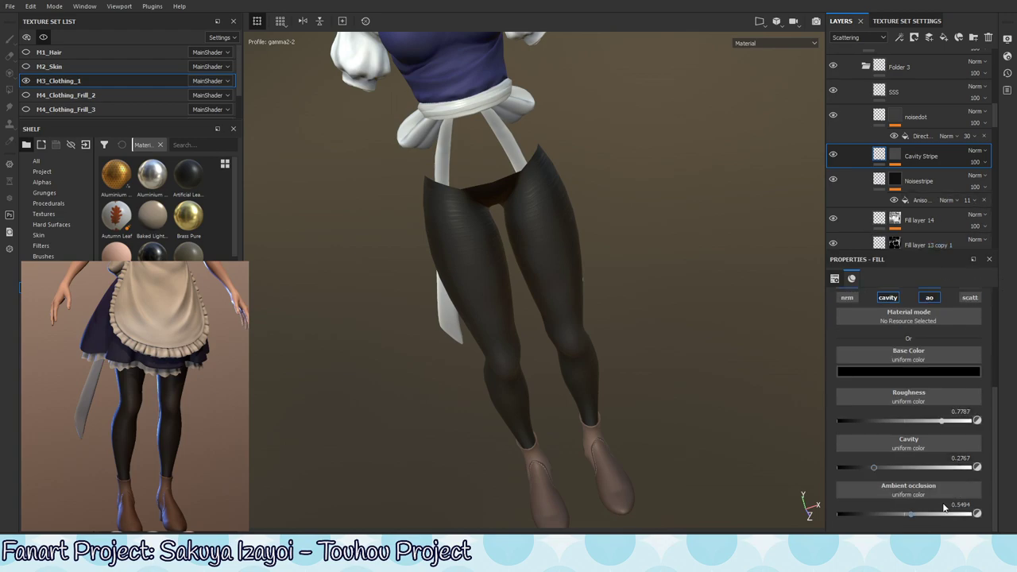
click(963, 297)
scroll(921, 481, down, 2)
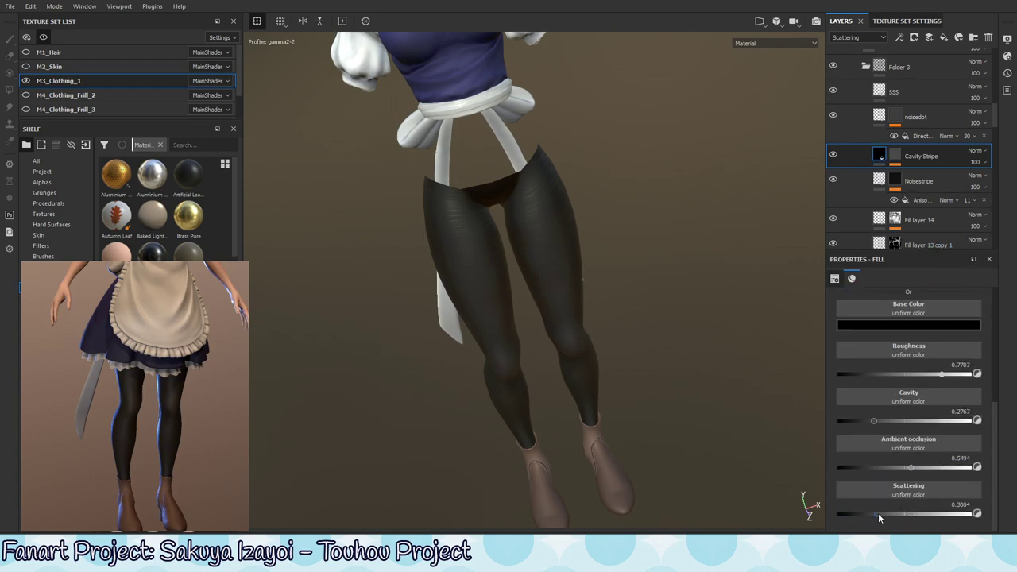
drag(878, 513, 938, 512)
click(760, 43)
scroll(770, 82, down, 3)
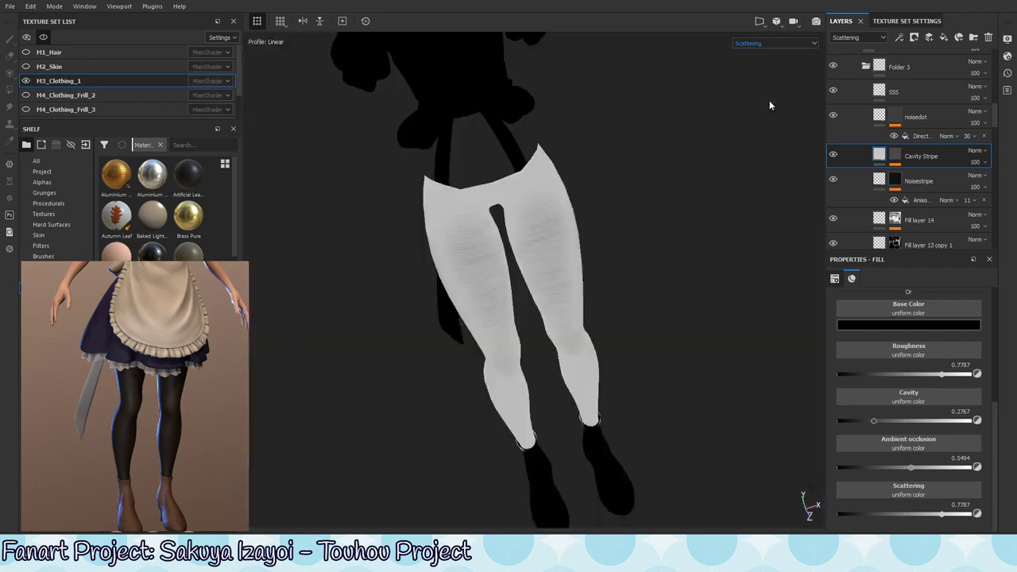
click(769, 100)
alt+drag(542, 222, 598, 235)
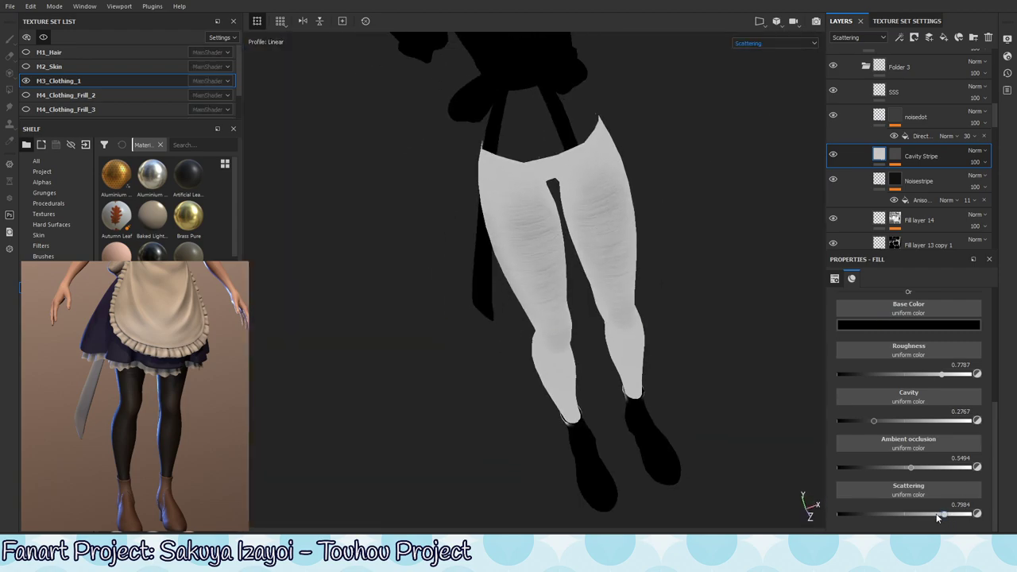
mouse_move(937, 517)
mouse_down()
mouse_move(848, 514)
mouse_move(852, 529)
mouse_up()
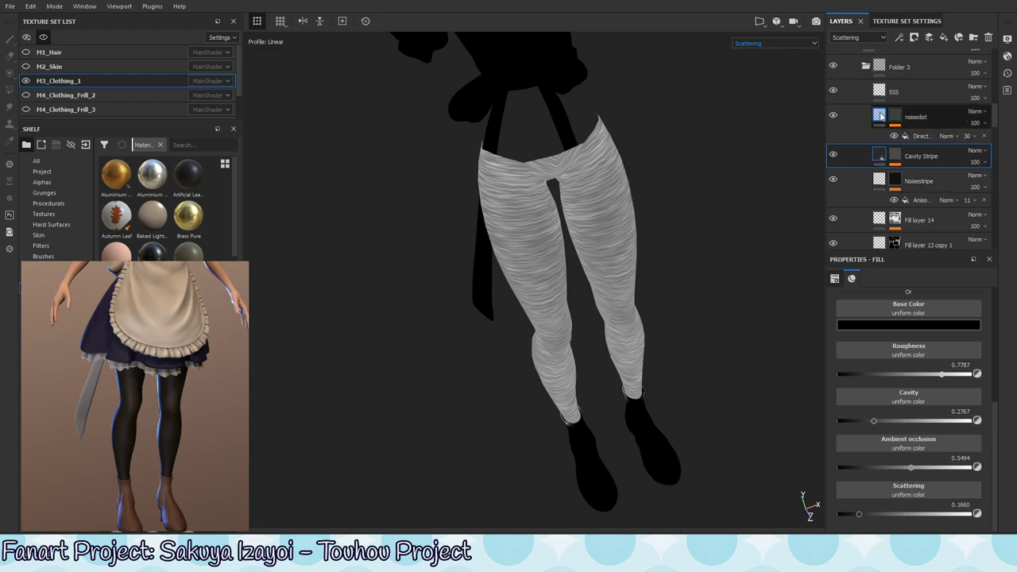
Enable scattering on the noisedot layer and set it to 0.2332.
click(880, 116)
click(968, 298)
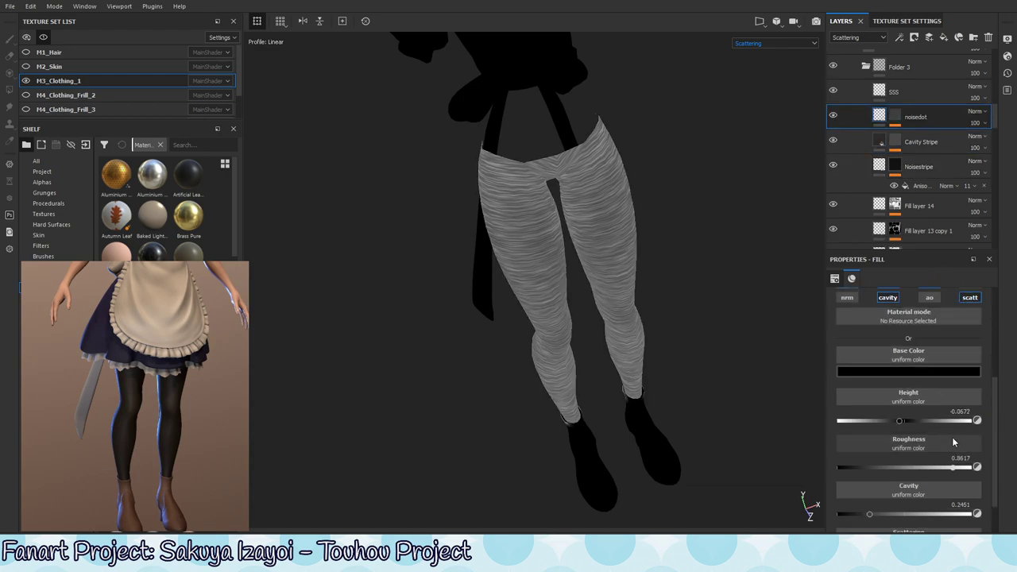
scroll(942, 464, down, 1)
drag(840, 518, 870, 513)
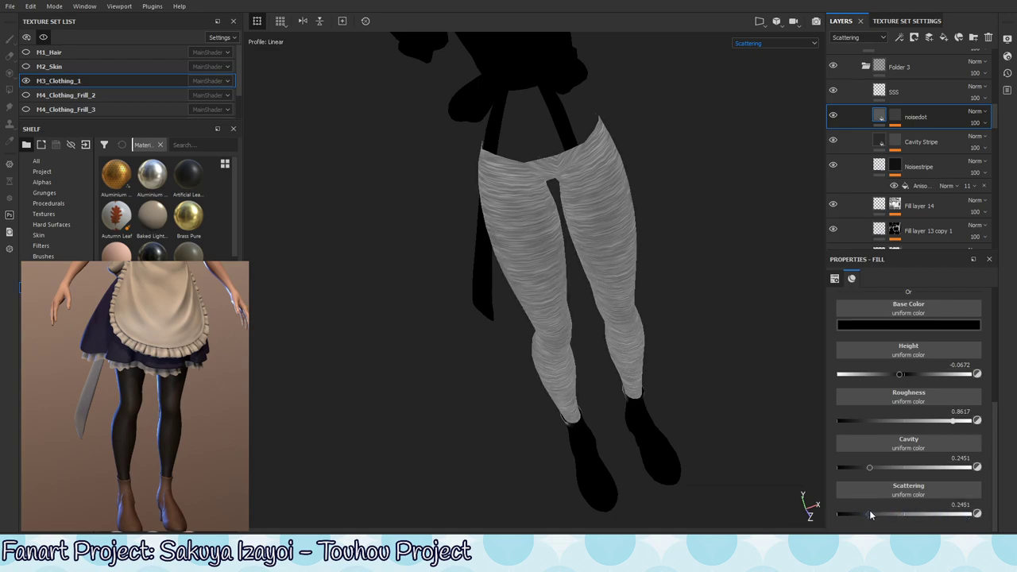
mouse_move(636, 314)
alt+mouse_down()
mouse_move(474, 207)
mouse_move(538, 318)
mouse_move(657, 268)
mouse_move(595, 295)
mouse_move(676, 359)
mouse_move(707, 364)
mouse_move(653, 373)
mouse_move(627, 399)
mouse_move(565, 343)
mouse_move(660, 259)
mouse_move(568, 273)
mouse_move(560, 286)
mouse_move(635, 159)
mouse_move(768, 325)
mouse_move(637, 321)
alt+mouse_up()
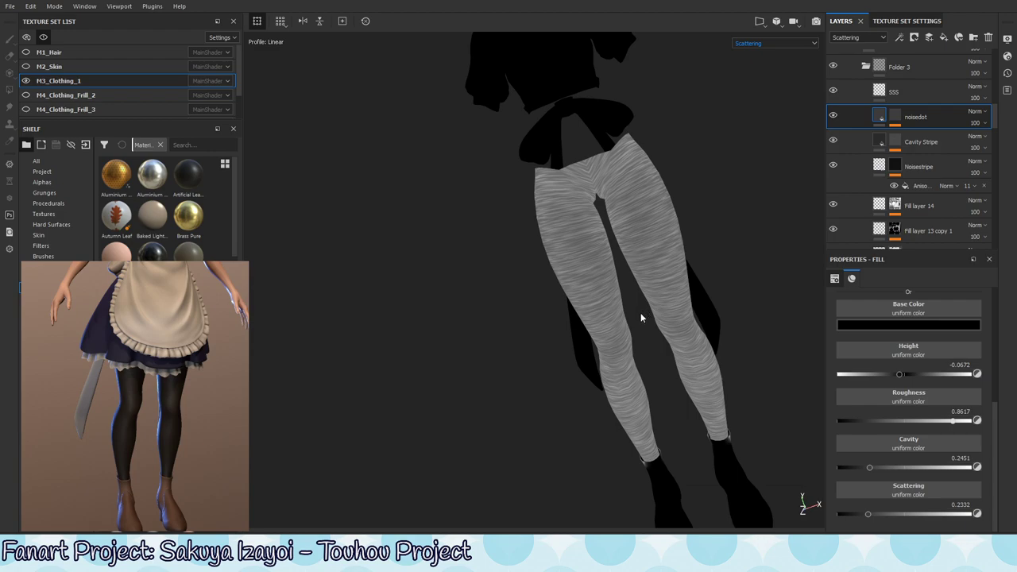
key(m)
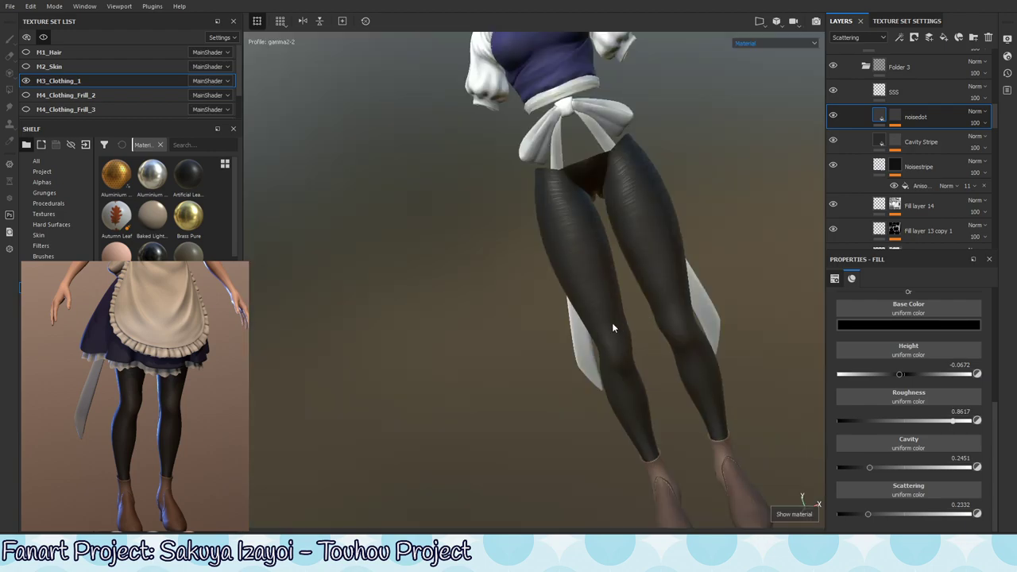
scroll(611, 323, down, 3)
alt+drag(610, 159, 673, 180)
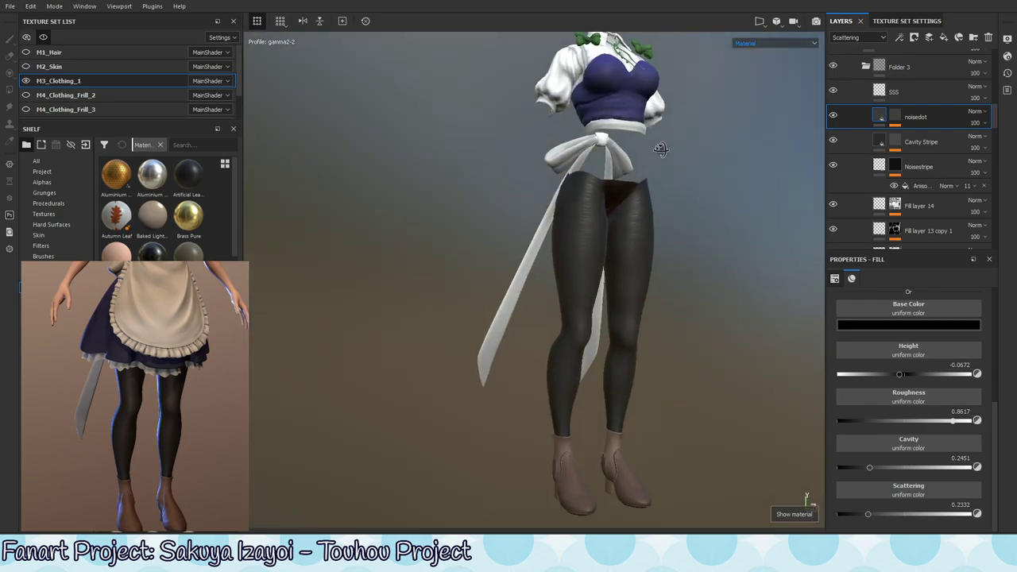
scroll(672, 180, up, 3)
click(1008, 58)
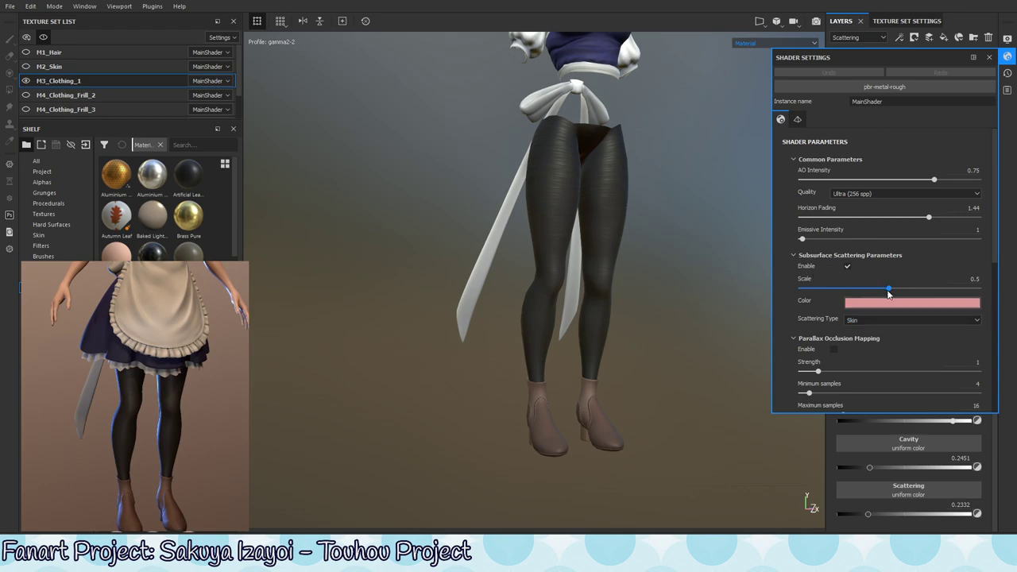
mouse_move(888, 291)
mouse_down()
mouse_move(866, 307)
mouse_move(915, 304)
mouse_up()
drag(916, 289, 1015, 300)
drag(947, 306, 896, 297)
mouse_move(628, 244)
alt+mouse_down()
mouse_move(606, 232)
mouse_move(608, 249)
alt+mouse_up()
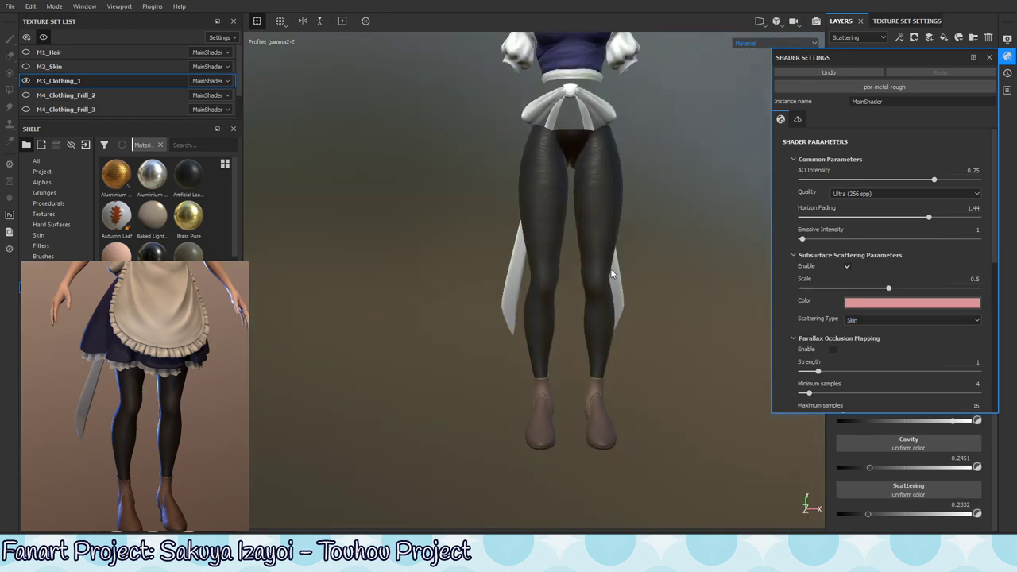
click(865, 321)
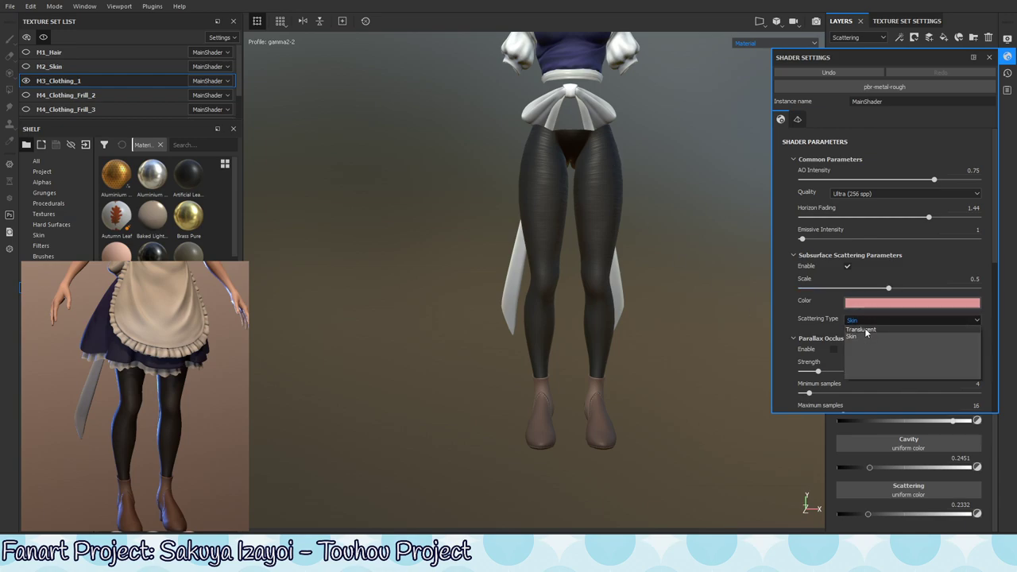
click(867, 328)
click(868, 320)
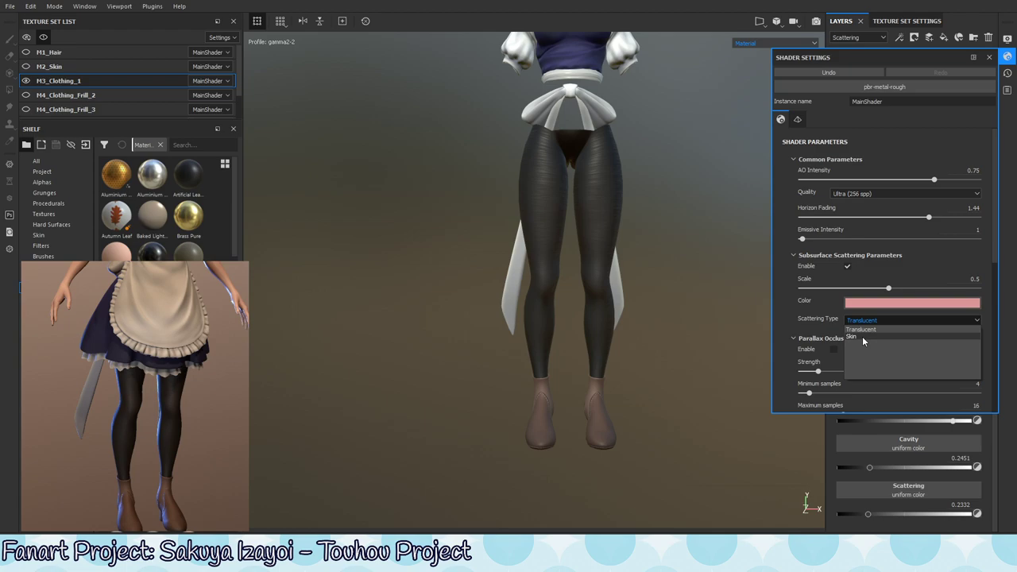
click(862, 336)
click(865, 303)
mouse_move(903, 341)
mouse_down()
mouse_move(900, 378)
mouse_move(906, 341)
mouse_move(906, 358)
mouse_move(895, 336)
mouse_up()
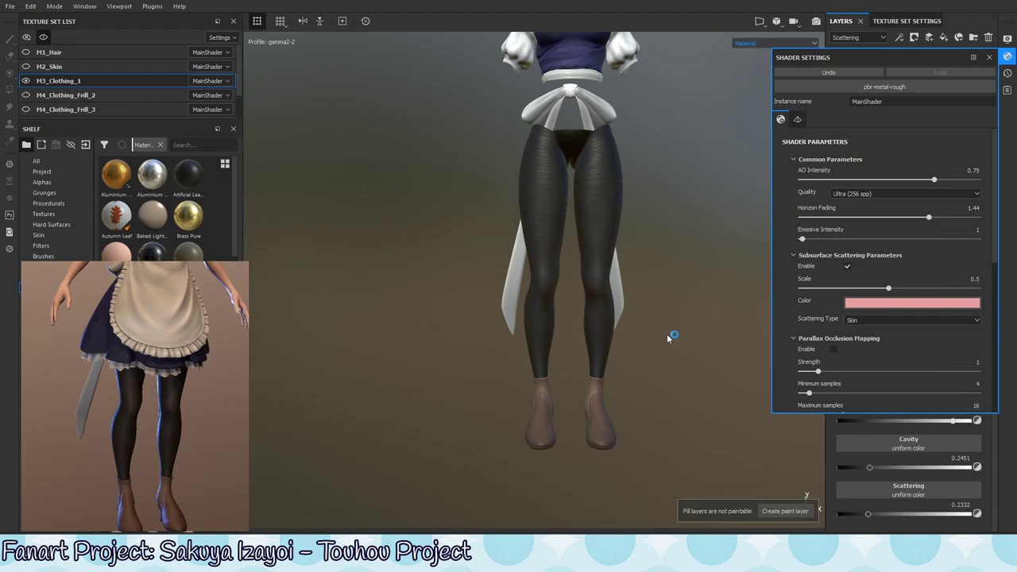
Close the shader settings and orbit to a front view of the outfit.
click(990, 57)
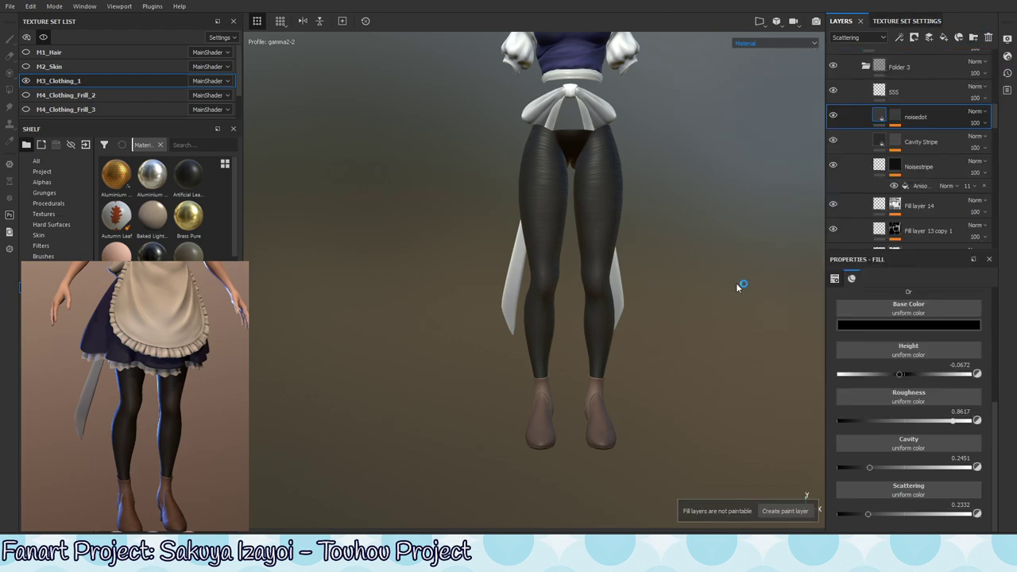
scroll(595, 246, down, 3)
alt+drag(454, 207, 594, 358)
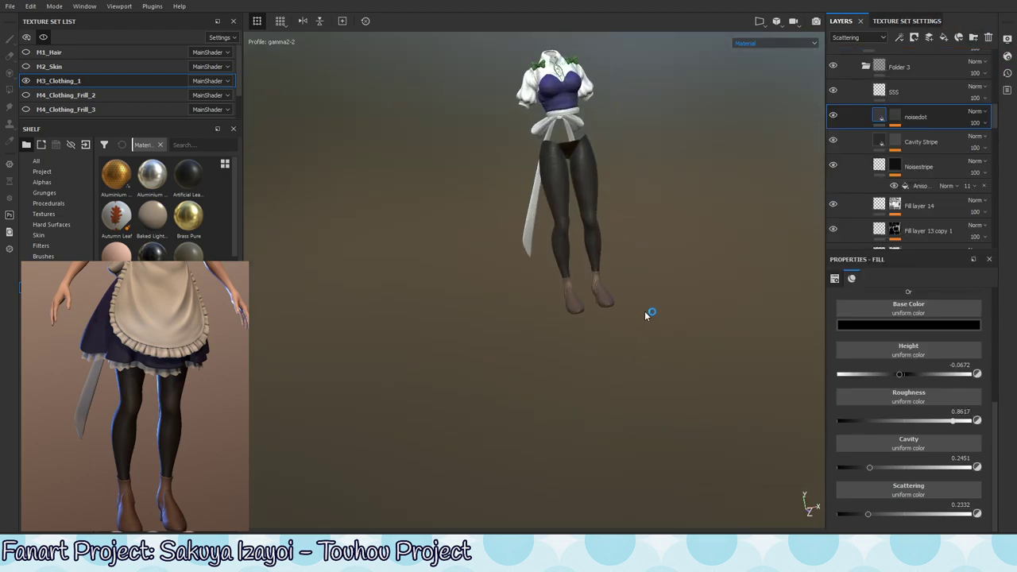
mouse_move(649, 311)
alt+mouse_down()
mouse_move(696, 325)
mouse_move(600, 262)
alt+mouse_up()
key(ctrl)
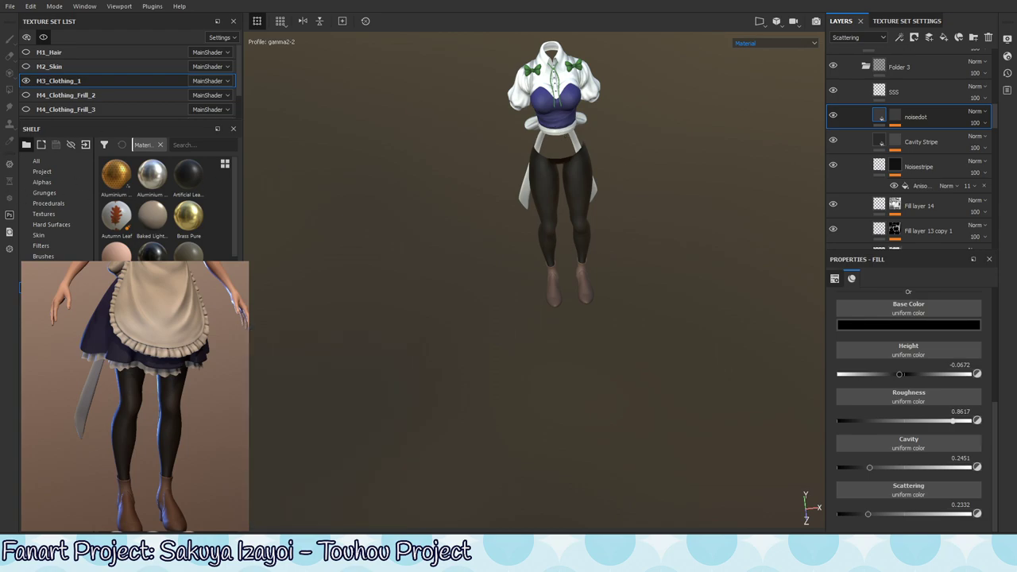
Export the checked texture sets with the Unreal Engine 4 (Cav) config and dismiss the success message.
click(10, 7)
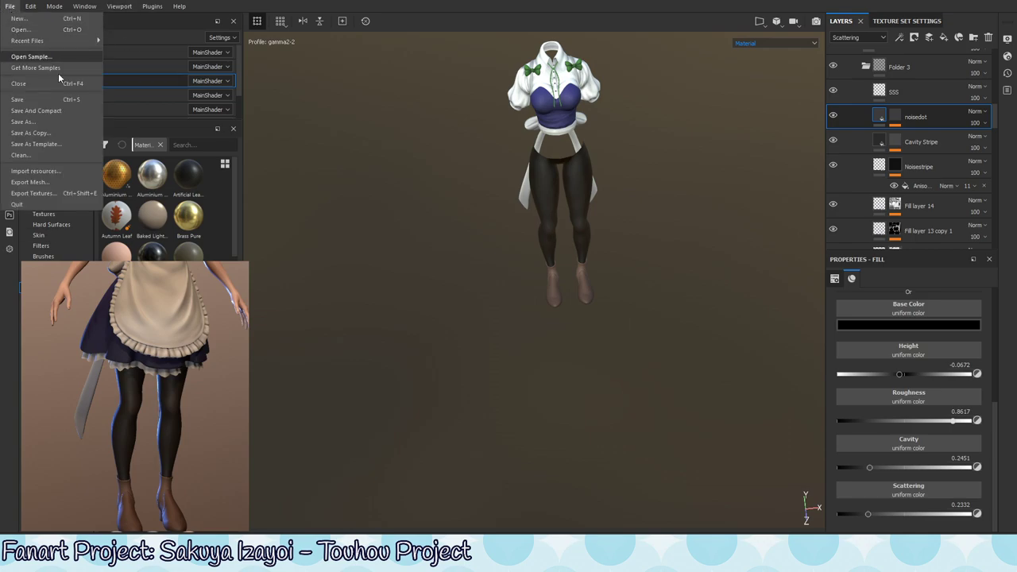
mouse_move(28, 41)
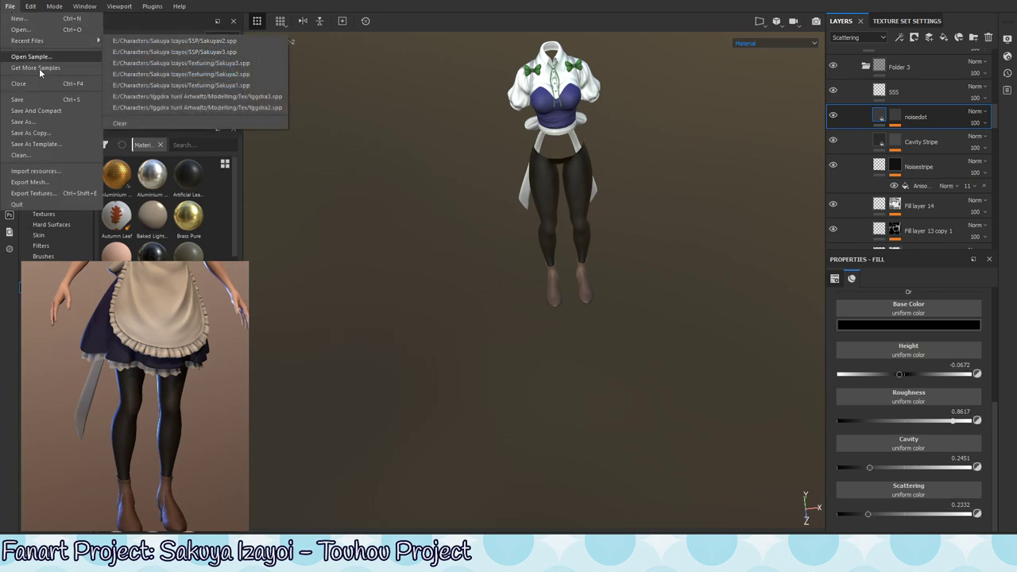
click(56, 193)
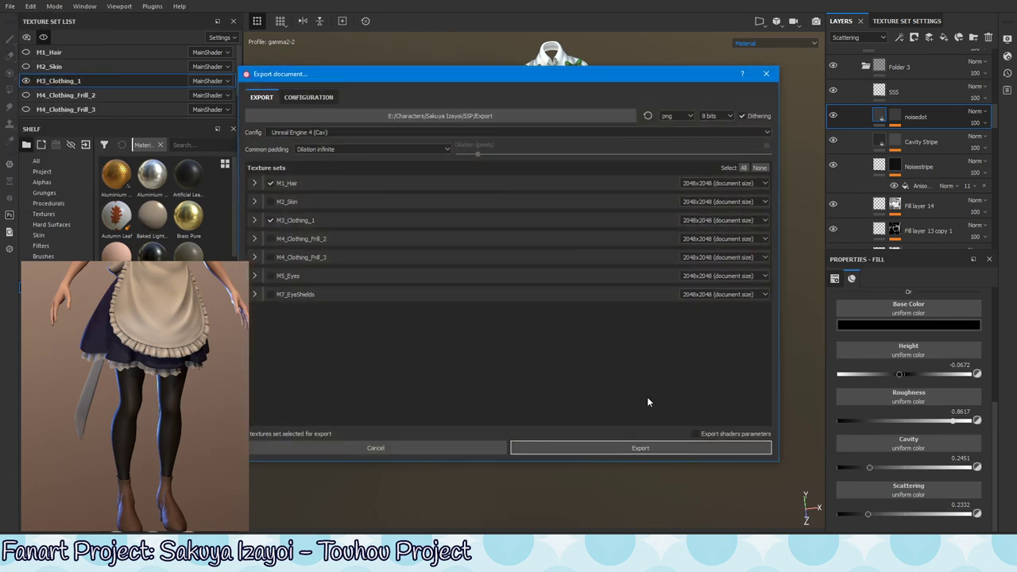
click(619, 448)
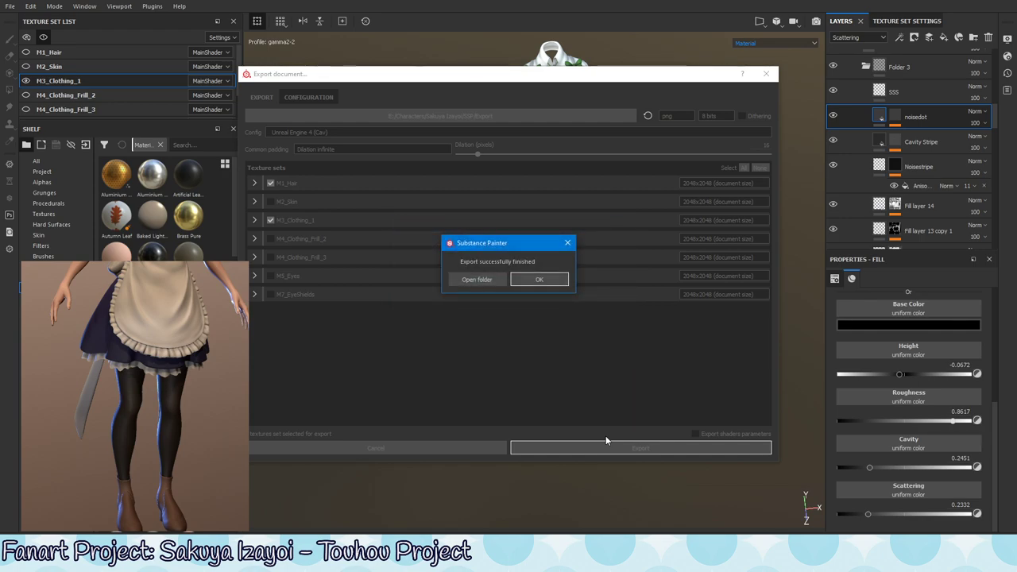
click(538, 280)
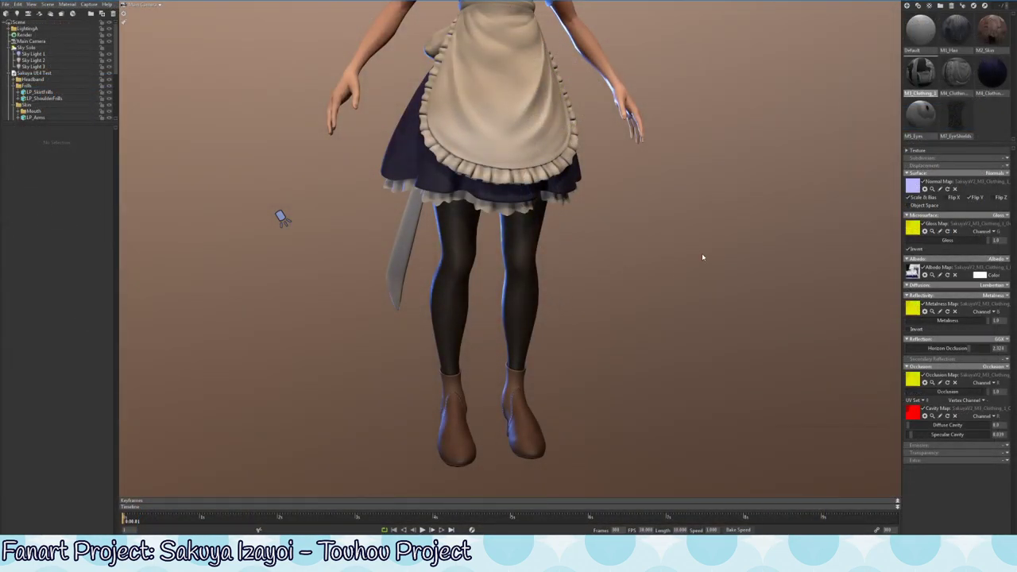
Set the clothing material's Diffusion to Subsurface Scatter and zoom out to view the character.
scroll(612, 237, up, 3)
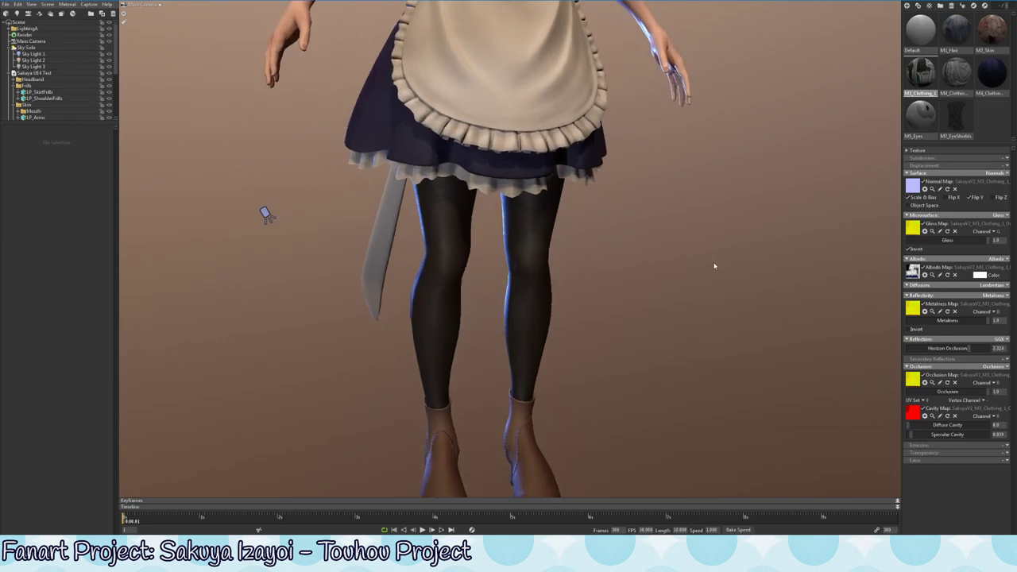
click(998, 286)
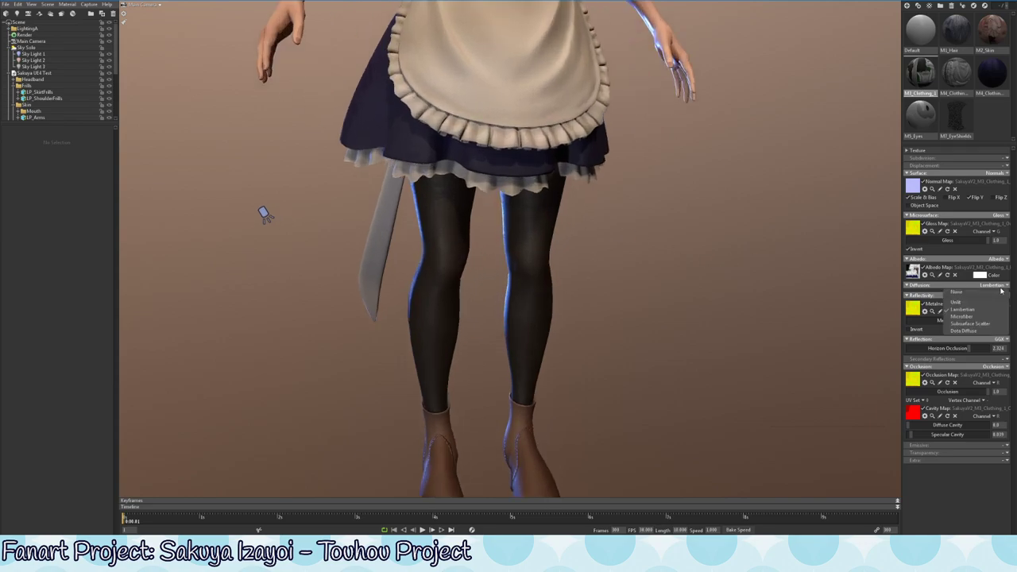
click(979, 326)
mouse_move(541, 220)
mouse_down()
mouse_move(591, 198)
mouse_move(614, 204)
mouse_move(531, 211)
mouse_up()
scroll(613, 204, down, 3)
scroll(613, 204, down, 3)
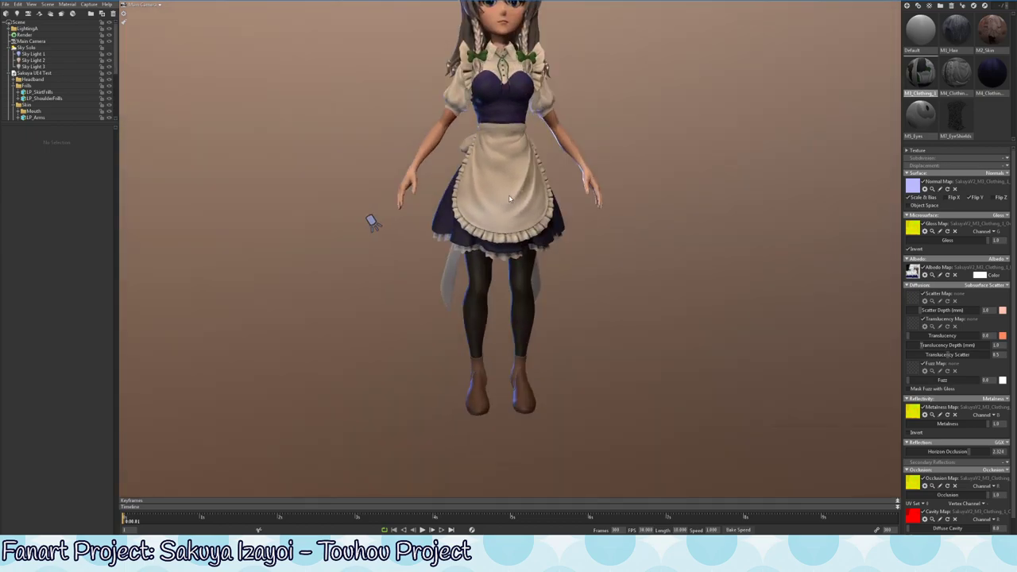
scroll(530, 210, up, 2)
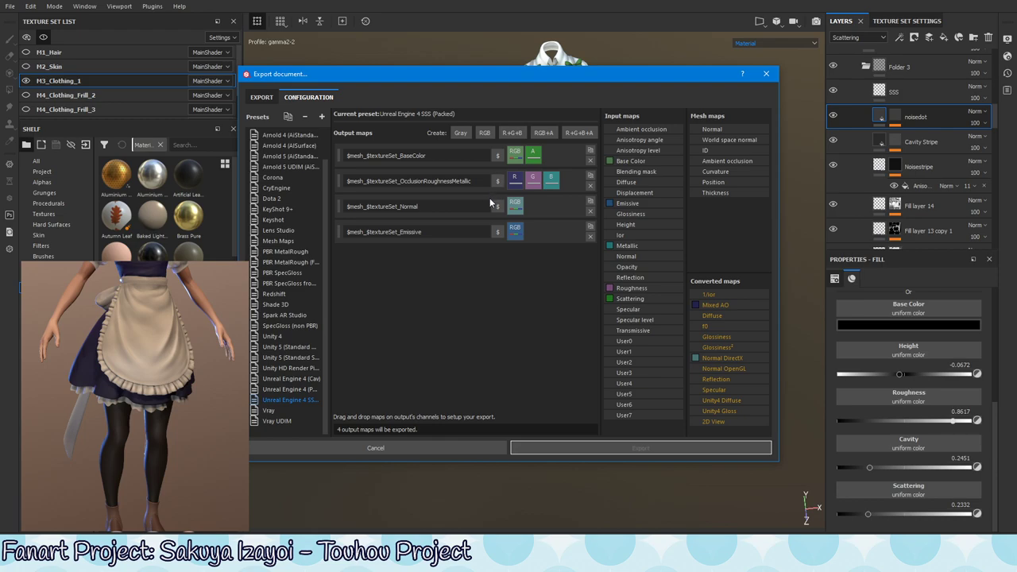
In the Unreal Engine 4 (Cav) preset, pack Scattering as grey into Cavity_SSSMask's green channel.
click(315, 378)
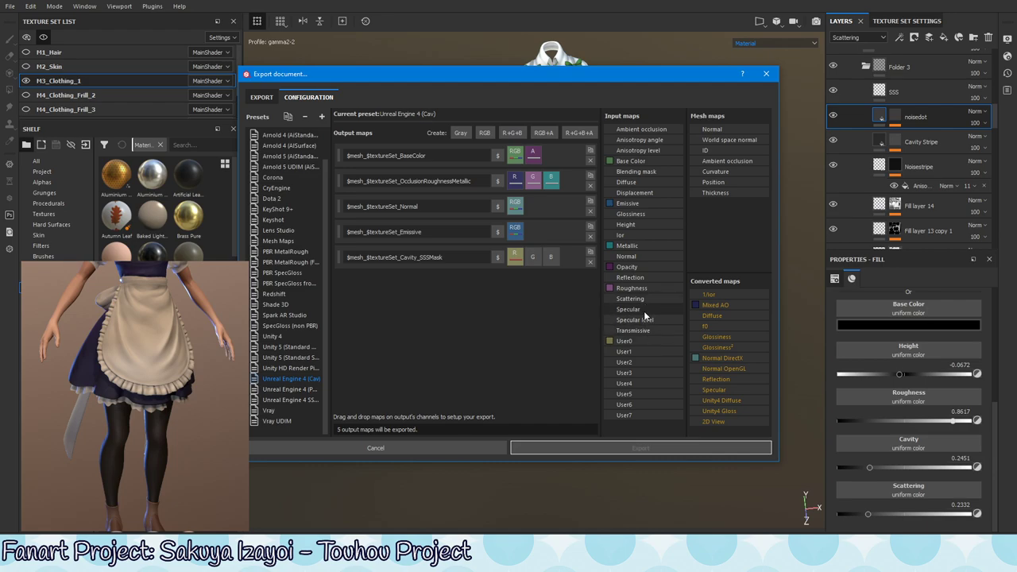
drag(632, 299, 537, 258)
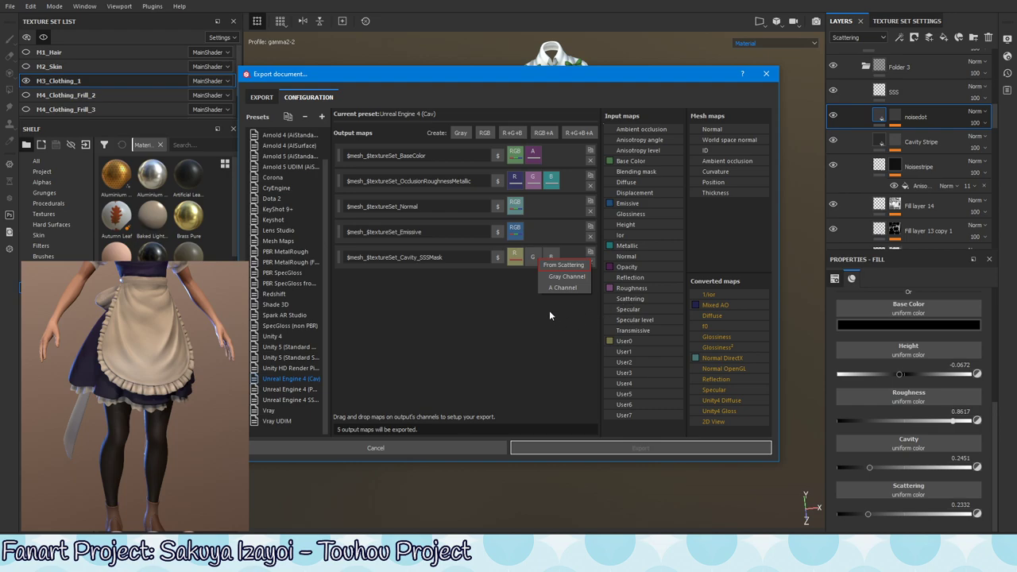
click(577, 278)
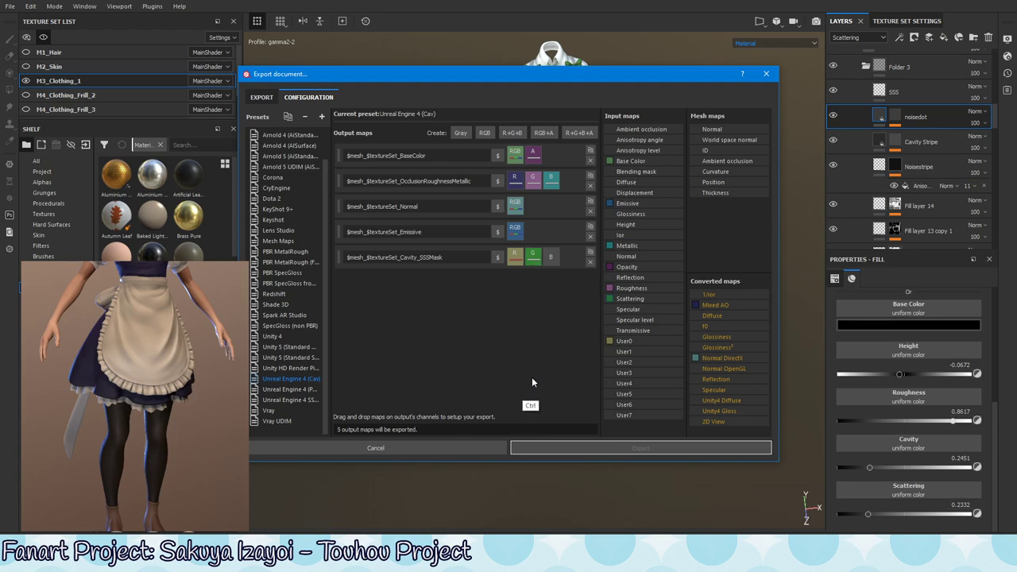
Export the hair and clothing texture sets and dismiss the success message.
click(261, 97)
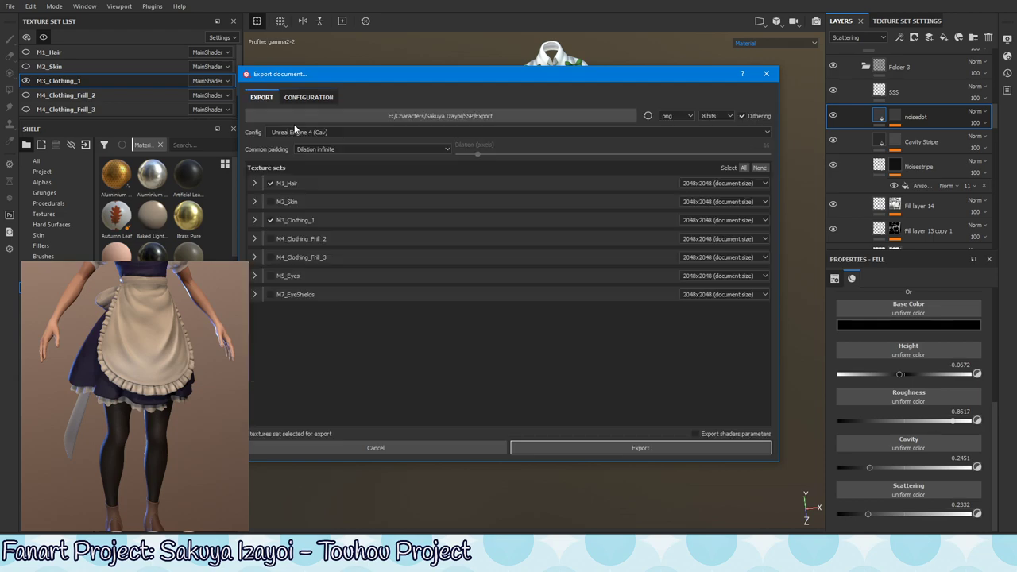
click(628, 449)
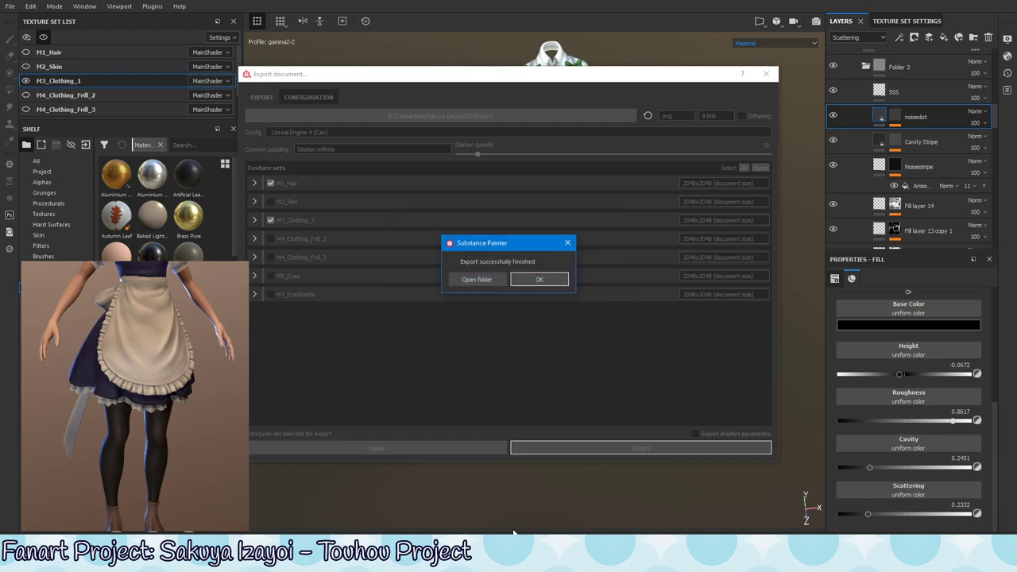
click(540, 279)
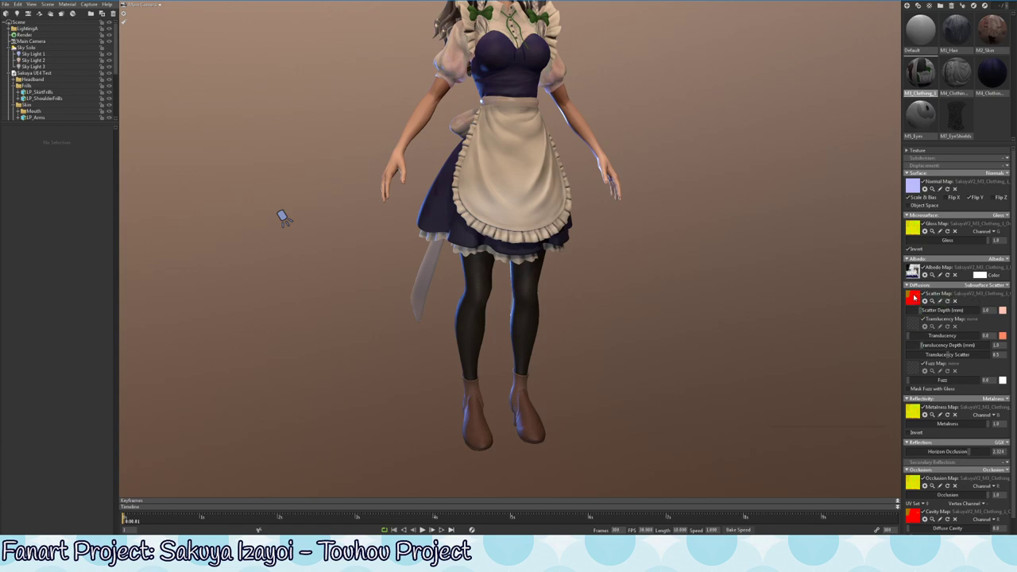
Remove the red Scatter Map, try it as the Translucency Map, then clear that too.
click(955, 301)
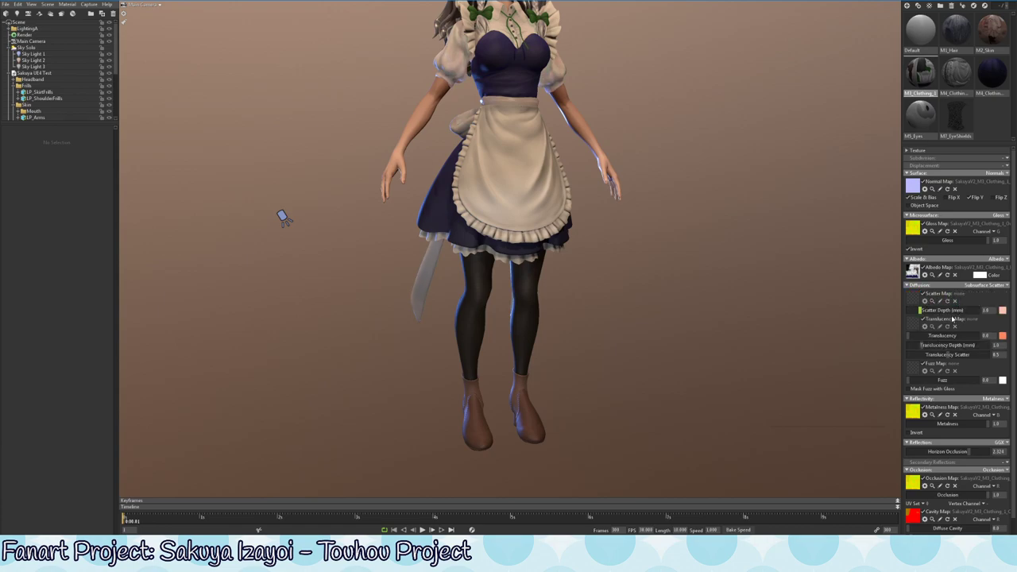
mouse_move(943, 336)
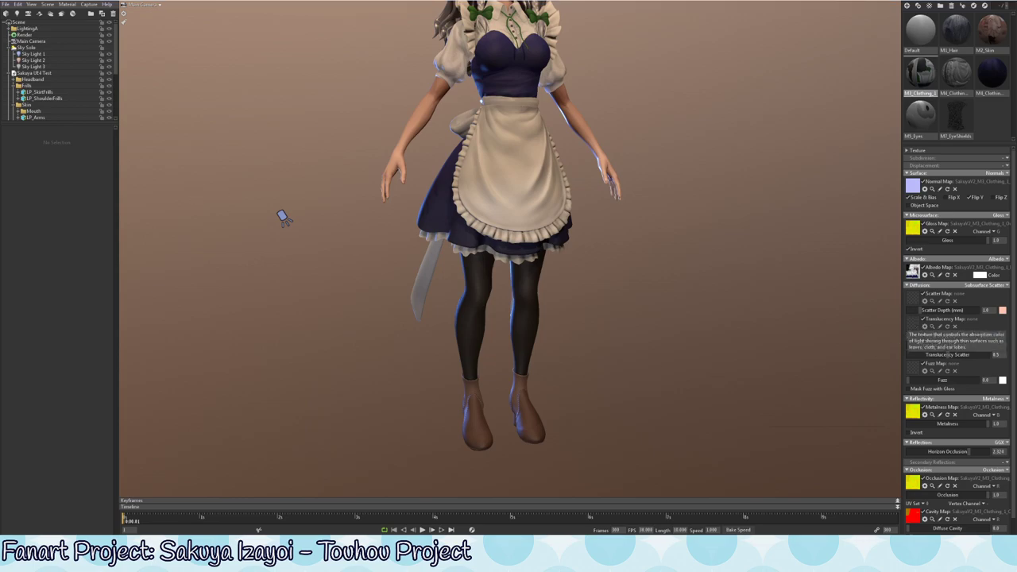
click(989, 324)
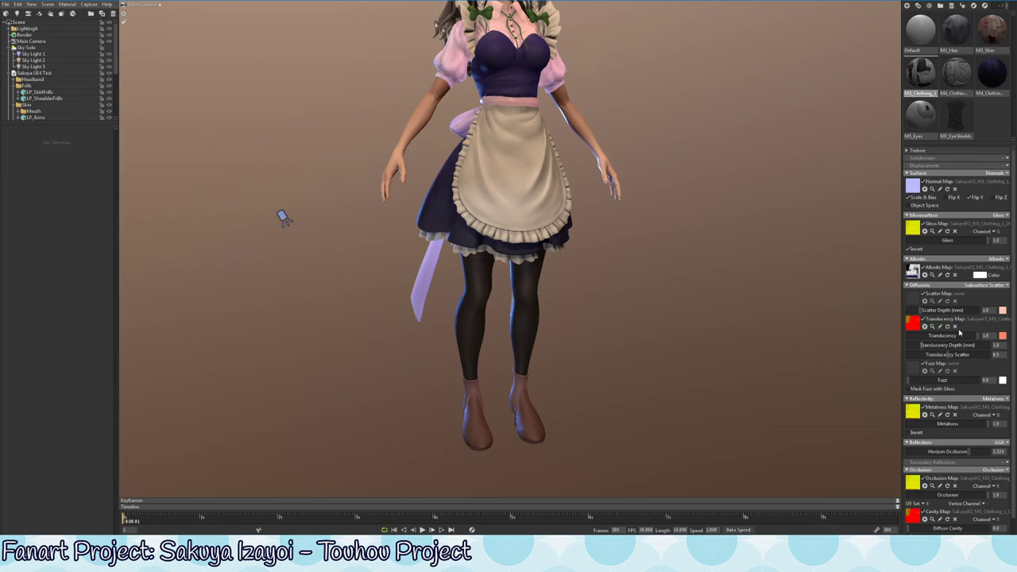
click(954, 327)
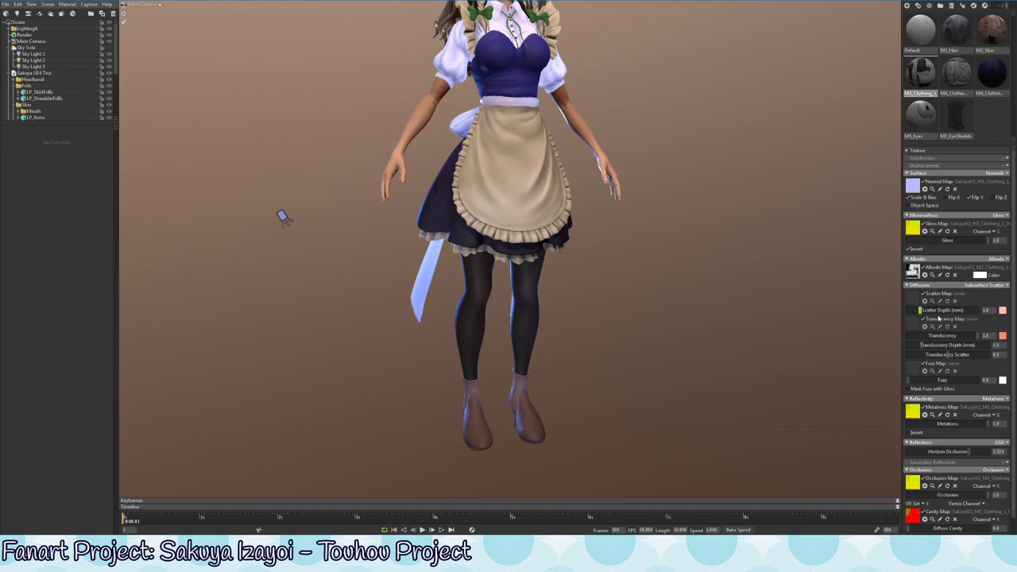
click(923, 292)
Uncheck the Scatter Map option in the clothing's Subsurface Scatter settings.
click(923, 293)
mouse_move(946, 319)
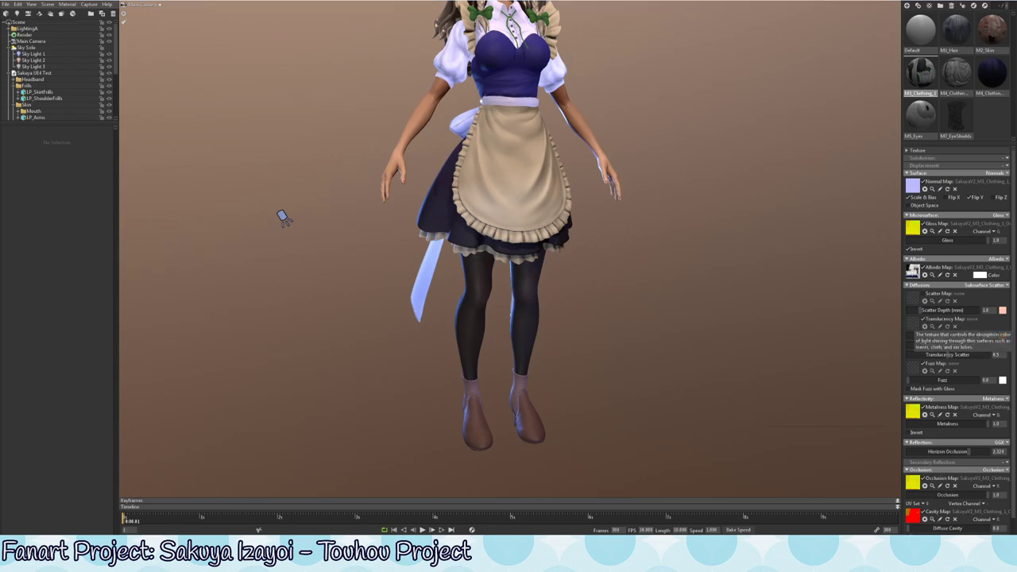
Load the exported red SSS mask texture into the clothing's Translucency Map slot.
click(912, 322)
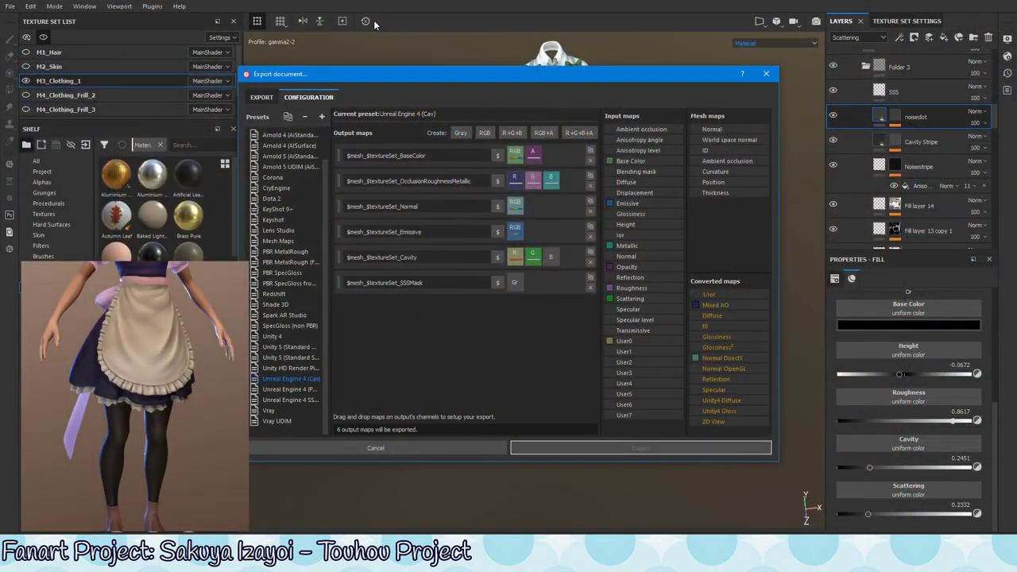
Remove Scattering from the Cavity green channel and assign it as SSSMask's Gray Channel.
right_click(537, 258)
click(564, 274)
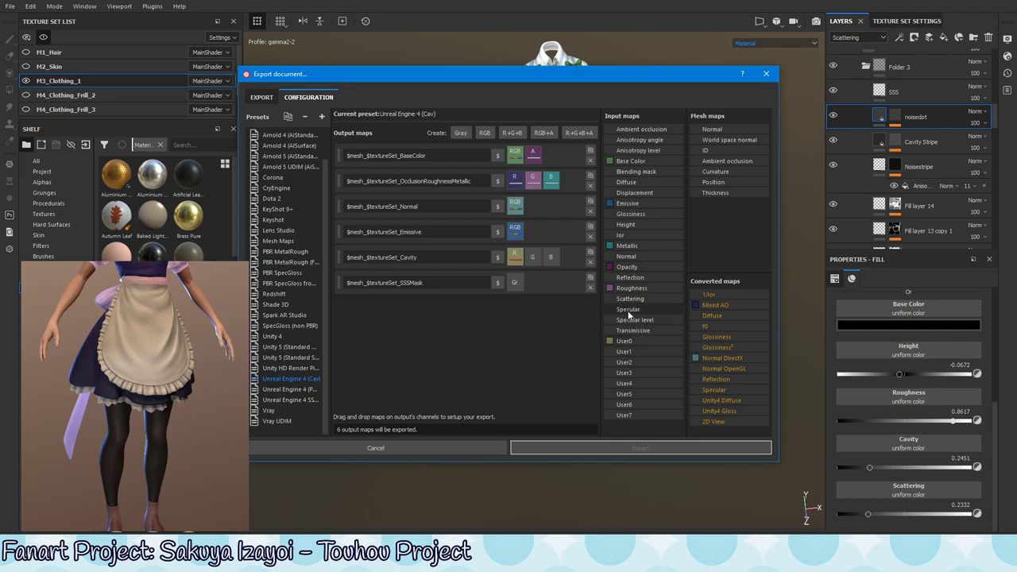
drag(628, 298, 515, 282)
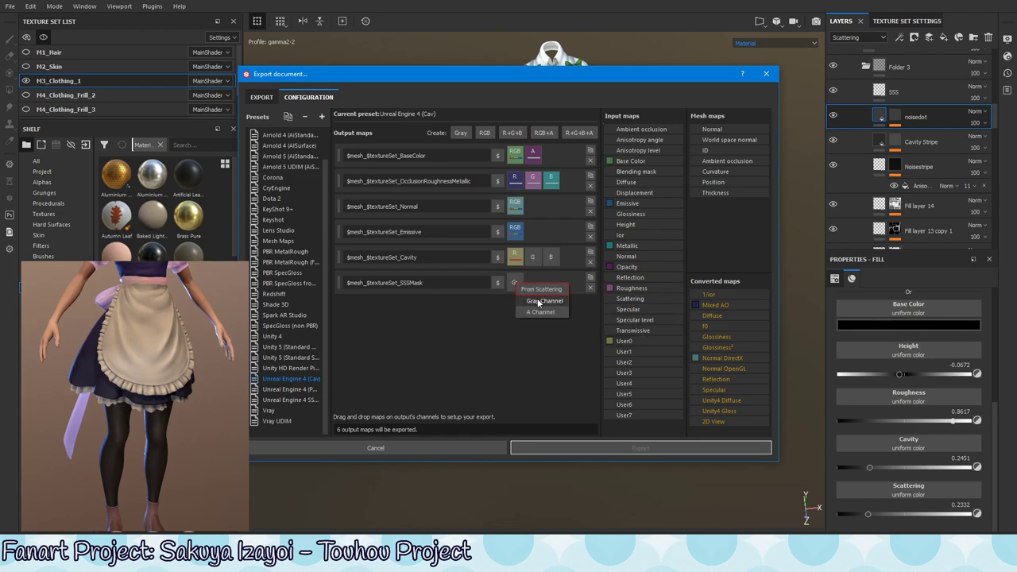
click(544, 301)
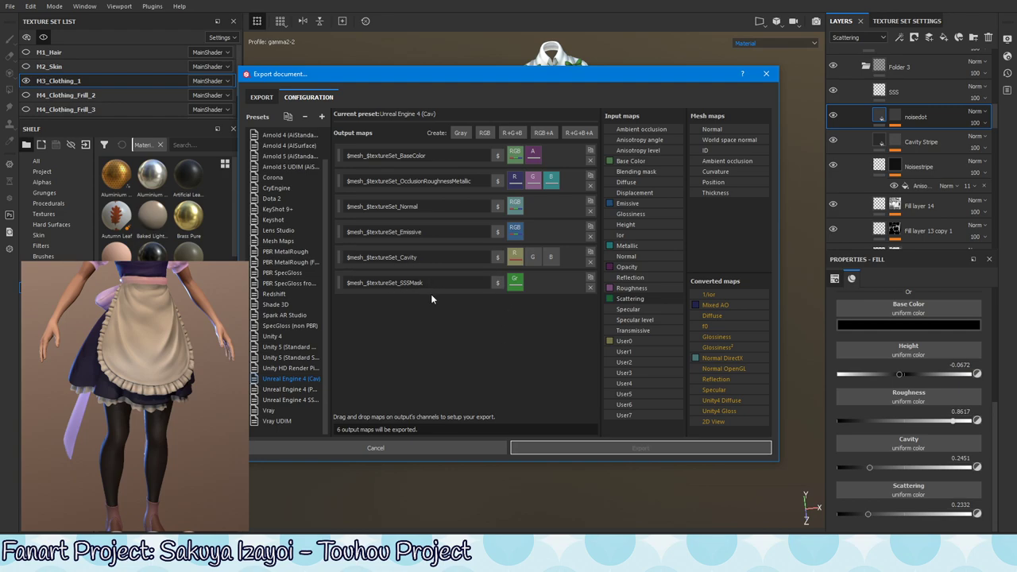
Re-export the texture sets and dismiss the success message.
click(260, 99)
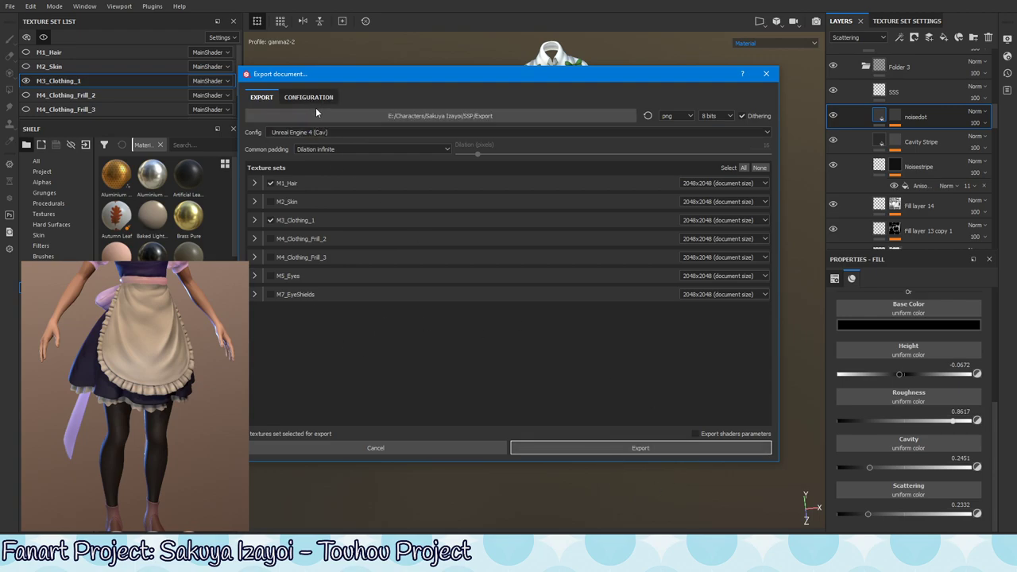
click(640, 448)
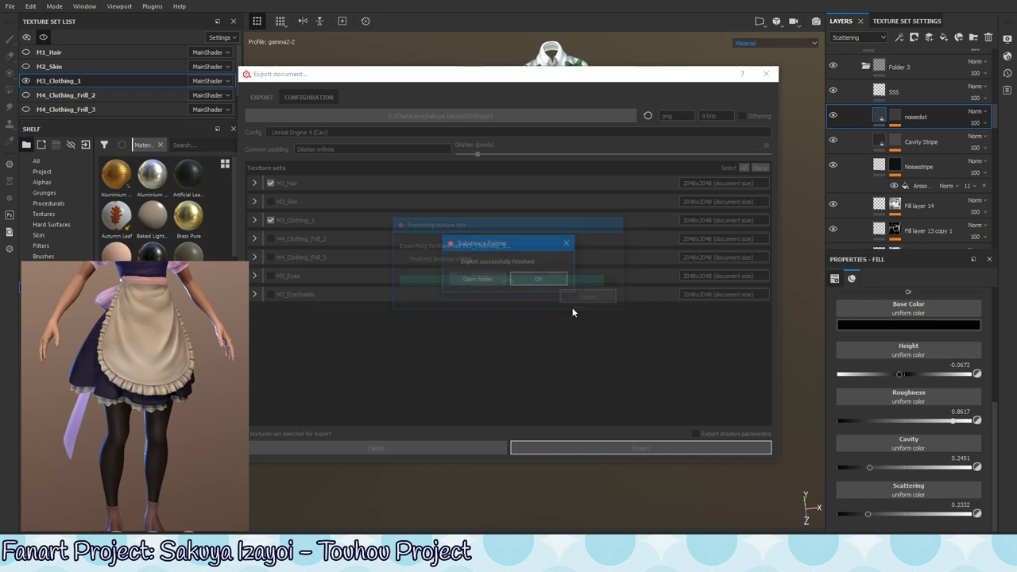
click(538, 282)
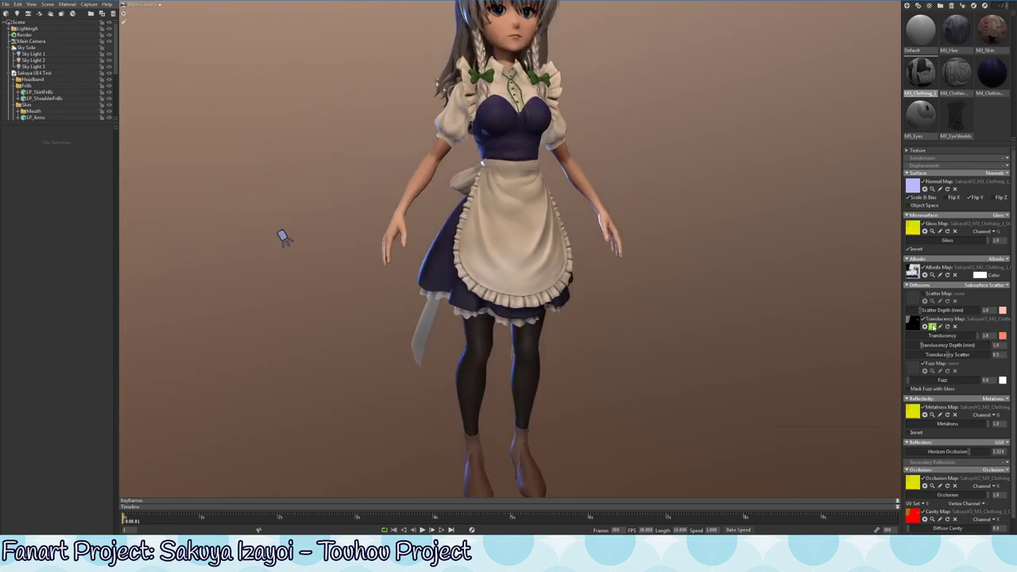
Preview the black translucency mask, then darken the Scatter Depth colour to a reddish-brown.
click(932, 327)
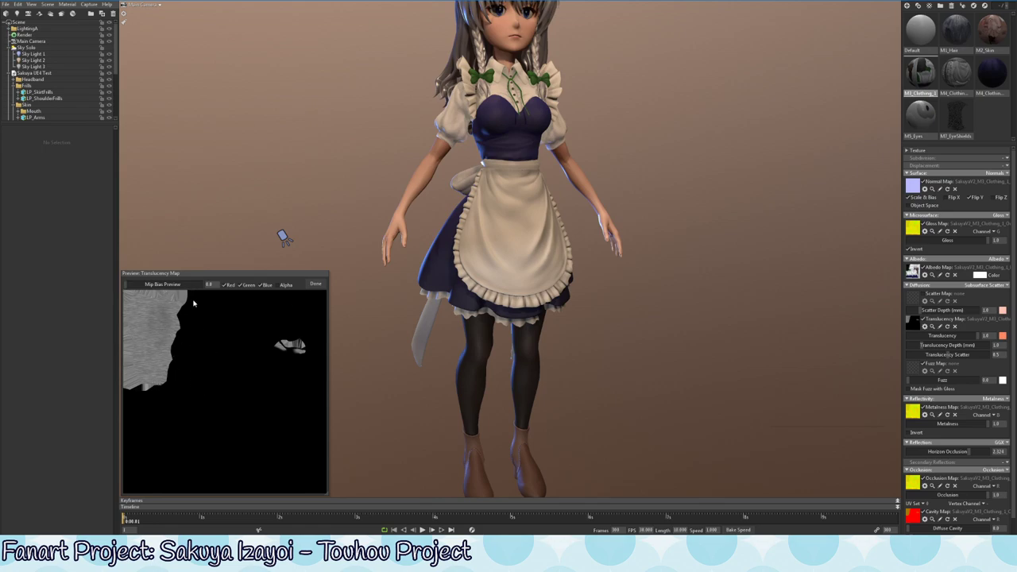
click(316, 284)
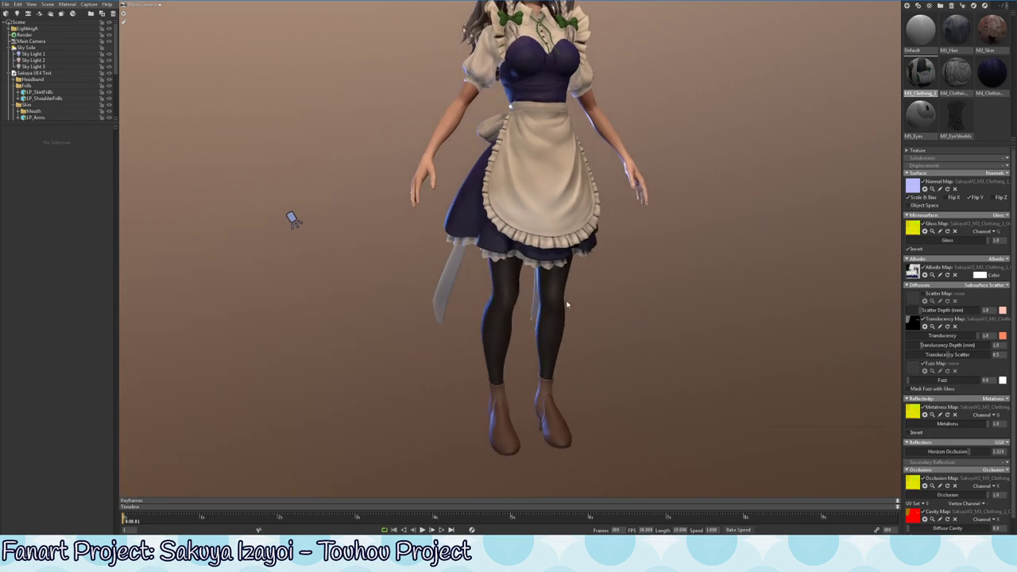
drag(476, 302, 970, 334)
click(1002, 310)
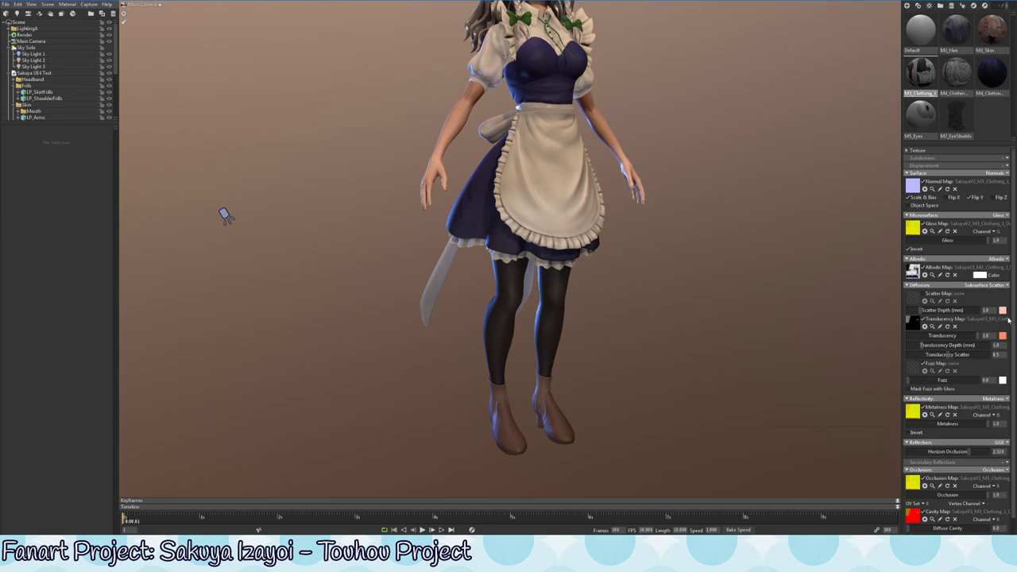
mouse_move(193, 483)
mouse_down()
mouse_move(195, 521)
mouse_move(202, 437)
mouse_move(177, 475)
mouse_up()
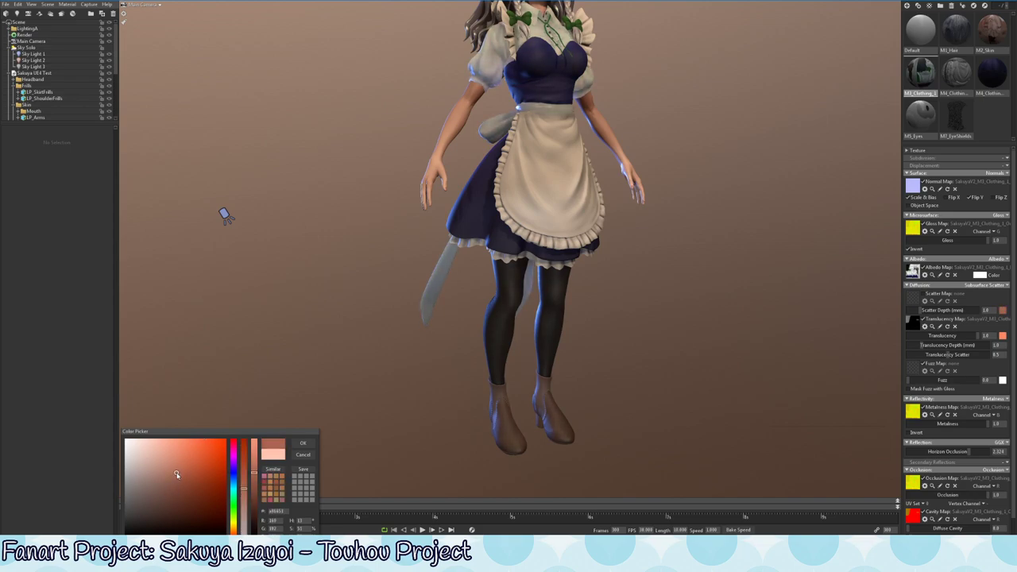
Confirm the light salmon Scatter Depth colour in the Color Picker.
click(303, 455)
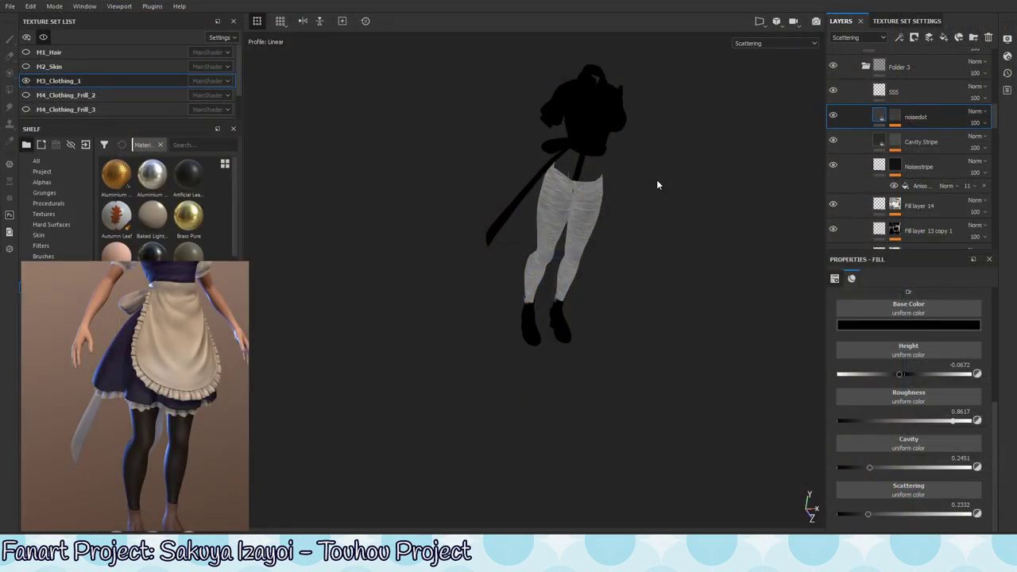
alt+drag(669, 259, 645, 232)
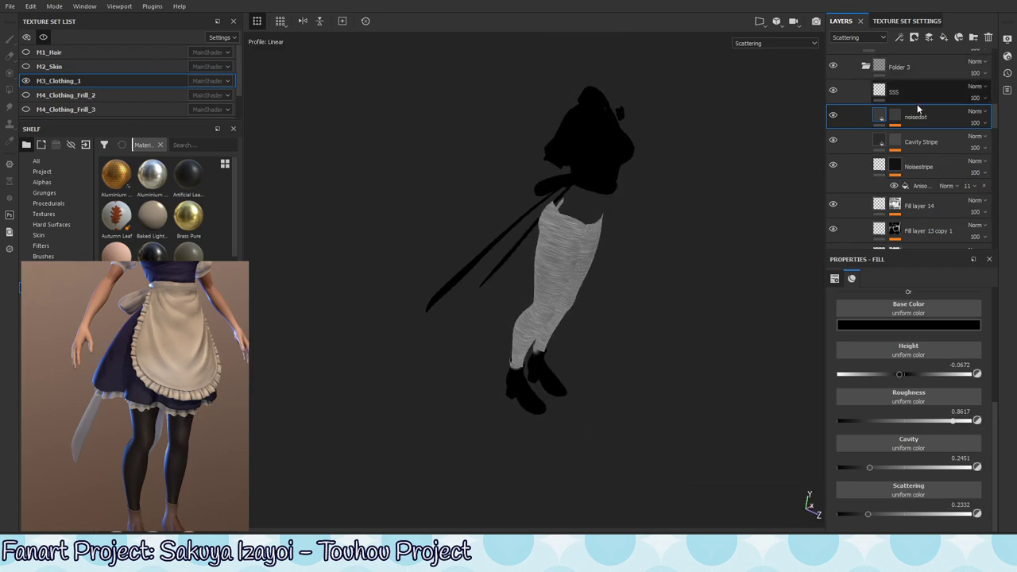
scroll(855, 103, down, 5)
scroll(866, 159, down, 5)
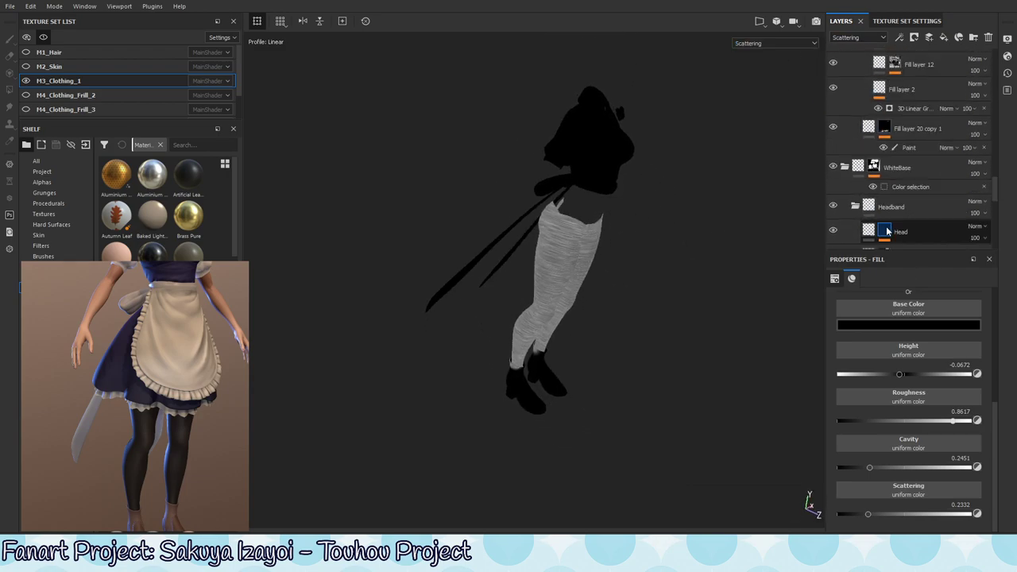
scroll(882, 206, down, 5)
click(904, 208)
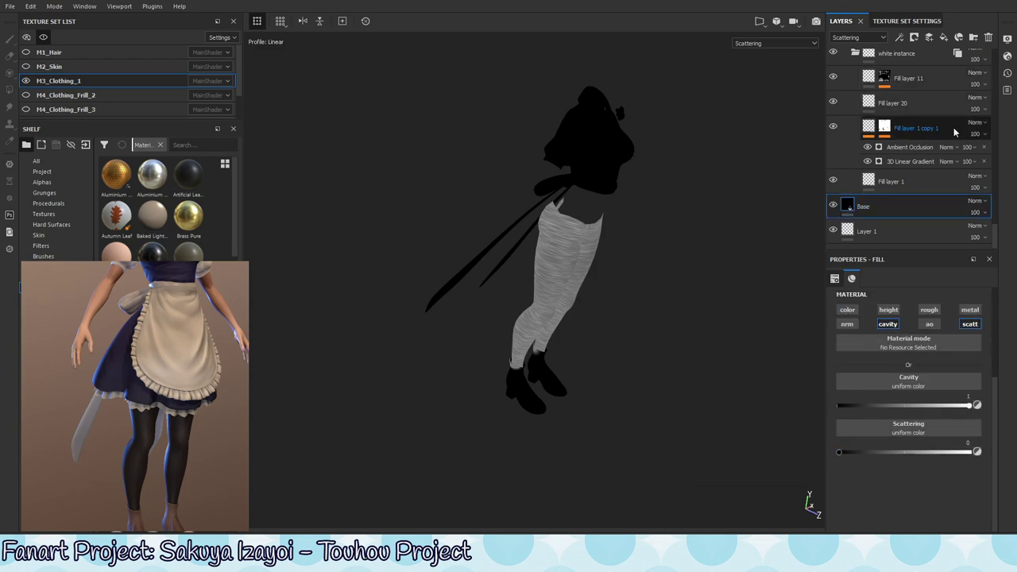
drag(838, 453, 999, 463)
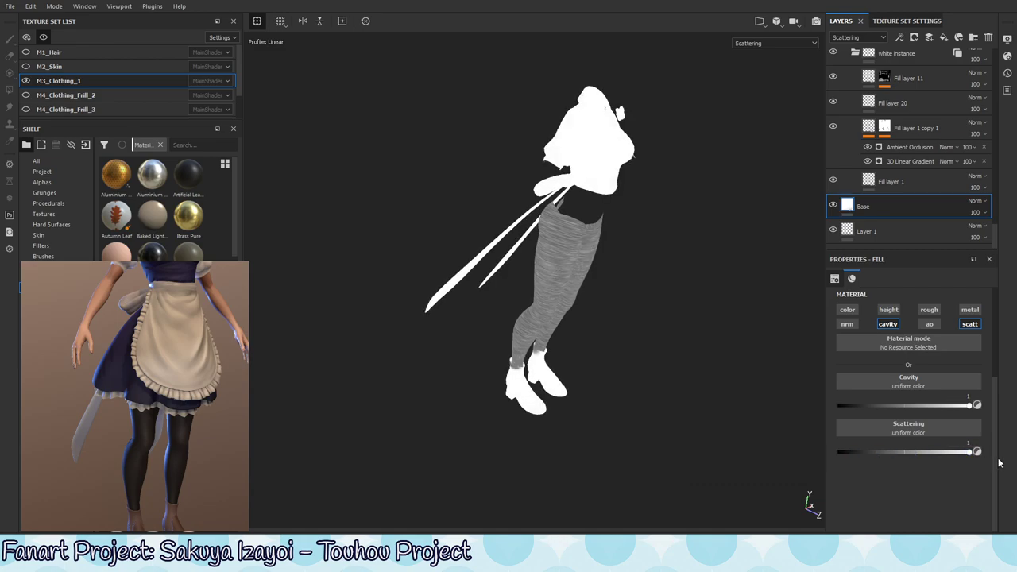
drag(976, 452, 752, 453)
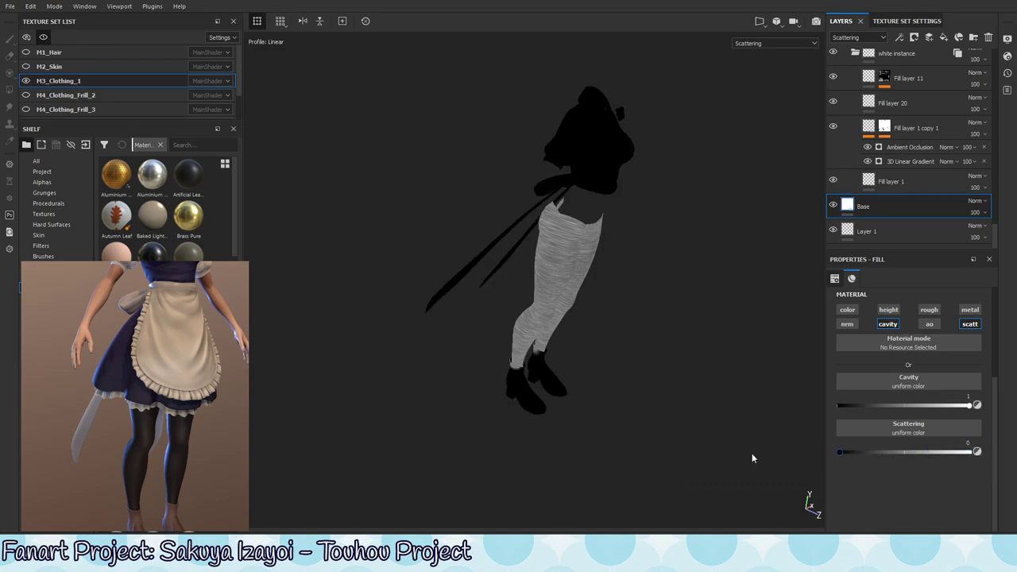
scroll(898, 88, up, 2)
scroll(890, 111, up, 2)
scroll(874, 143, up, 2)
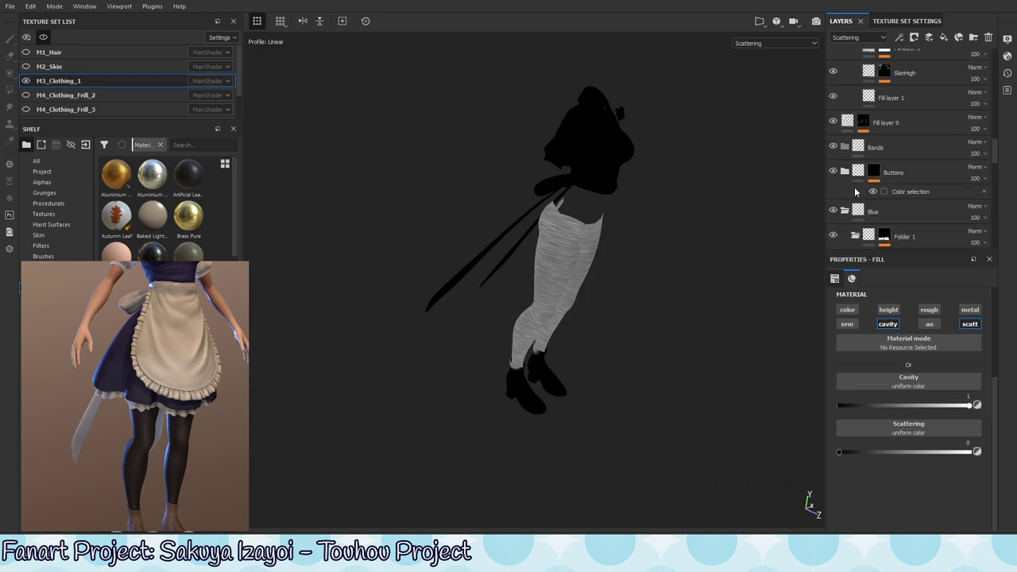
scroll(862, 176, up, 2)
scroll(861, 176, up, 2)
scroll(861, 174, up, 2)
scroll(861, 173, up, 2)
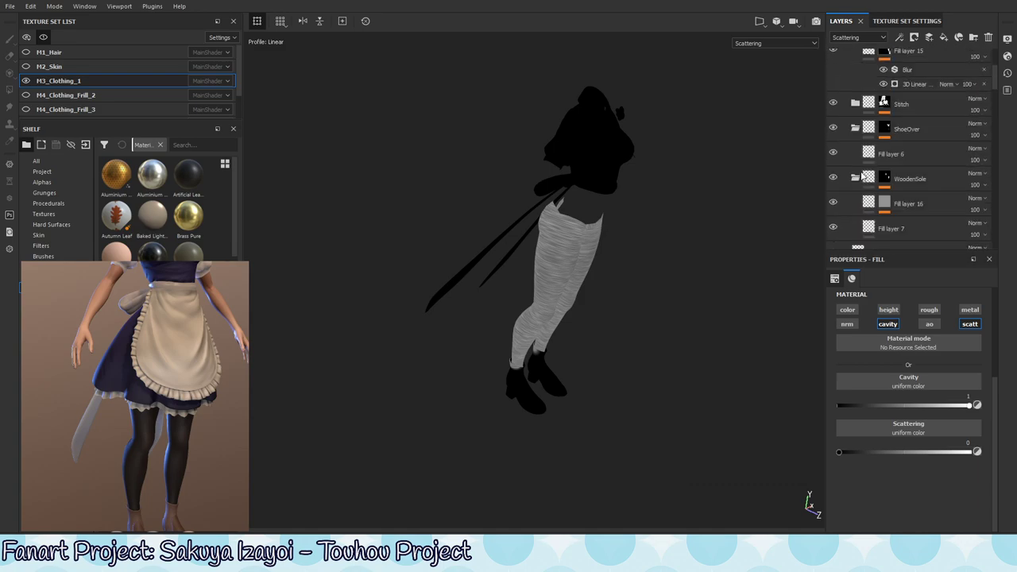
scroll(860, 170, up, 2)
click(897, 80)
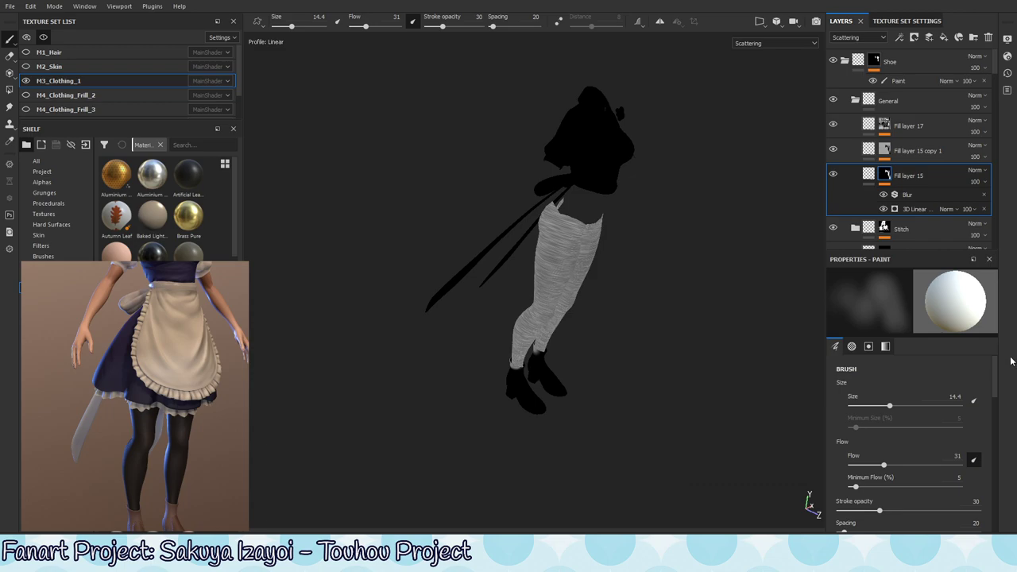
Add Fill layer 23 at the top of the stack, leaving its blending on Normal.
click(944, 37)
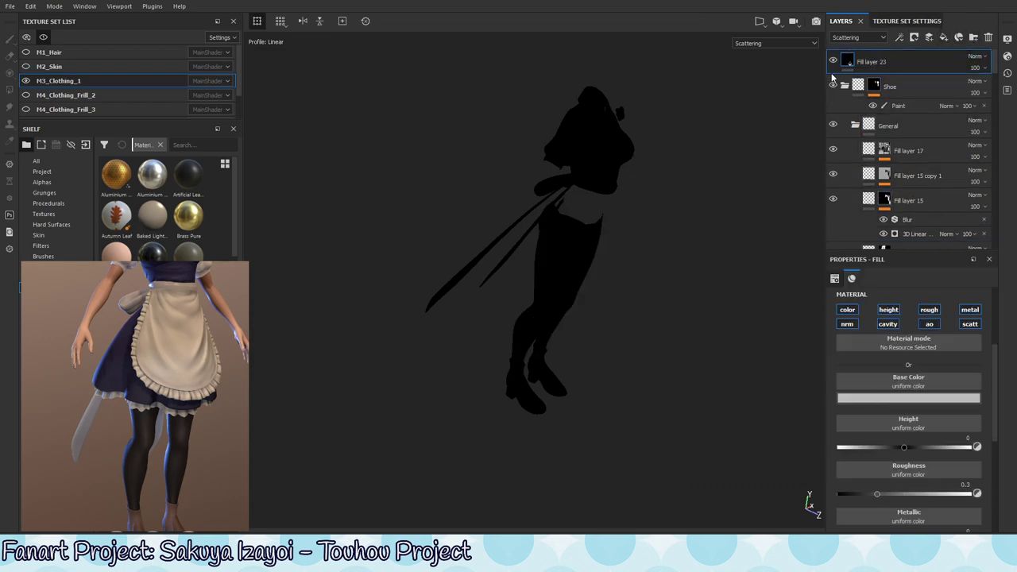
click(977, 55)
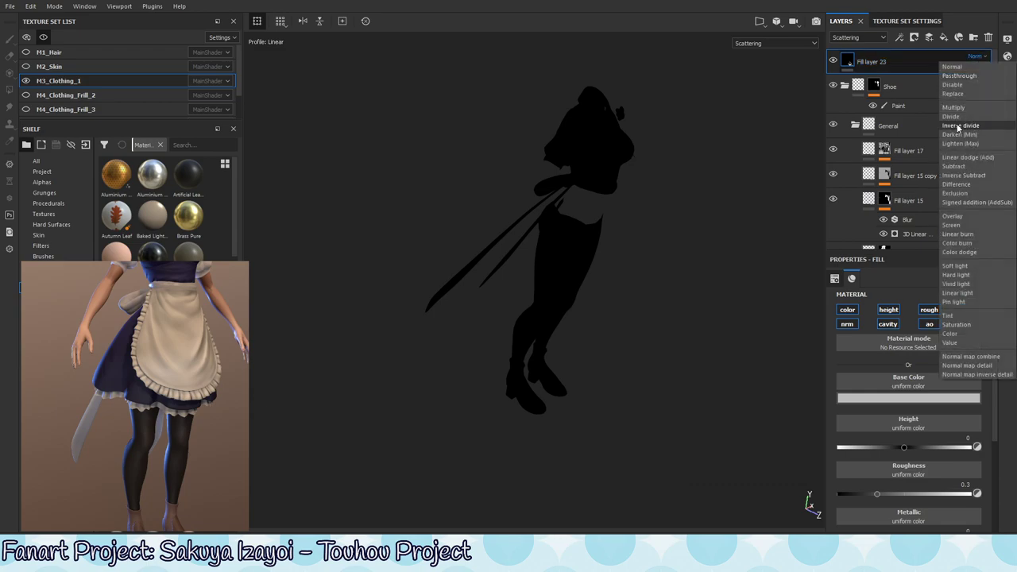
click(900, 67)
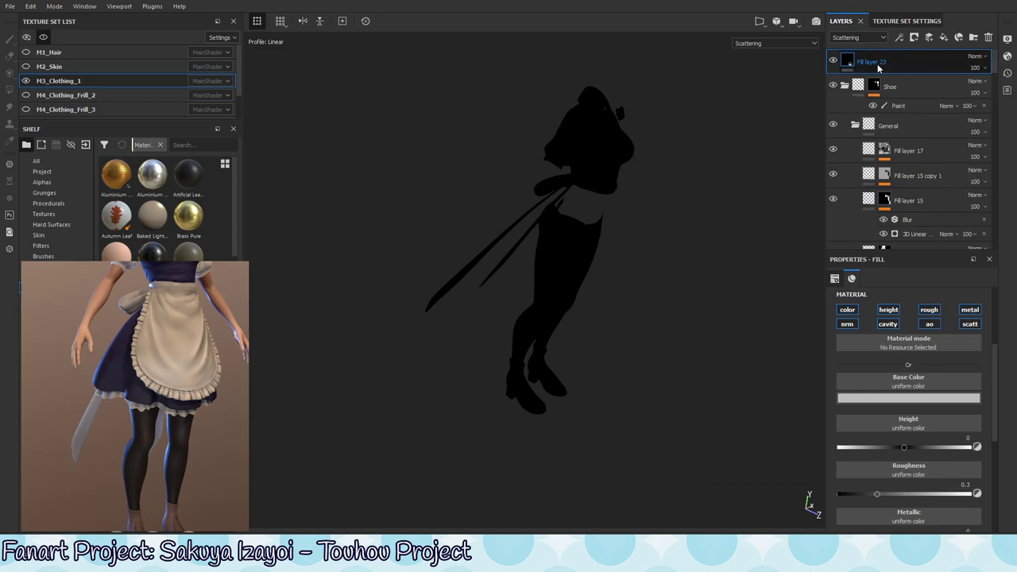
click(980, 58)
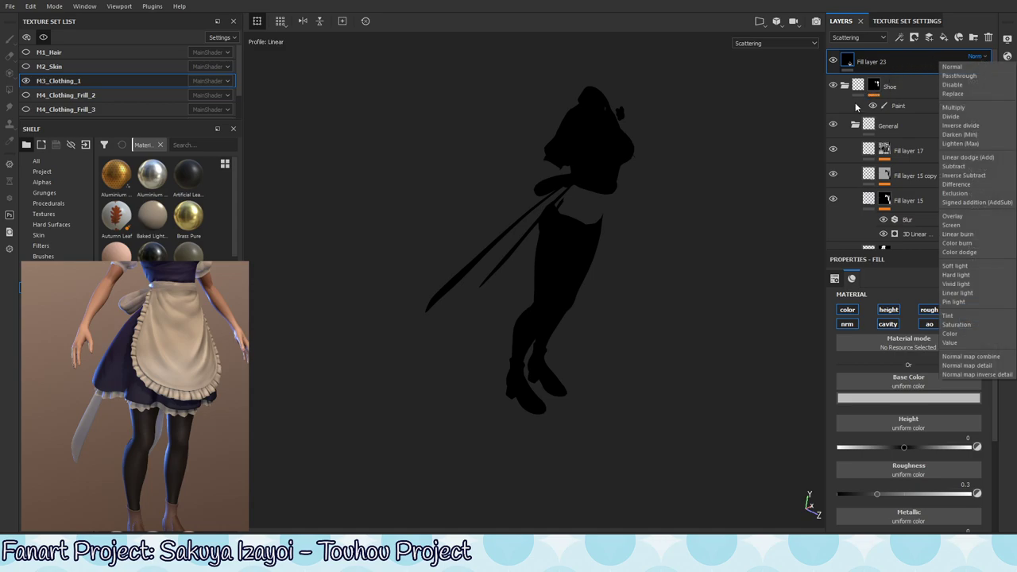
click(895, 68)
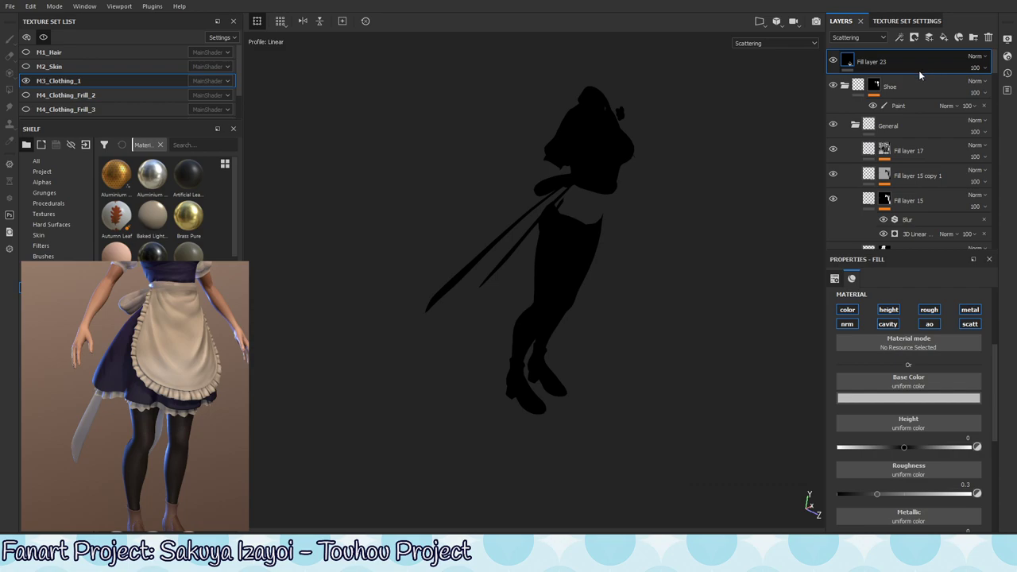
Disable every channel on the fill except scattering and set Scattering to 1.
click(847, 310)
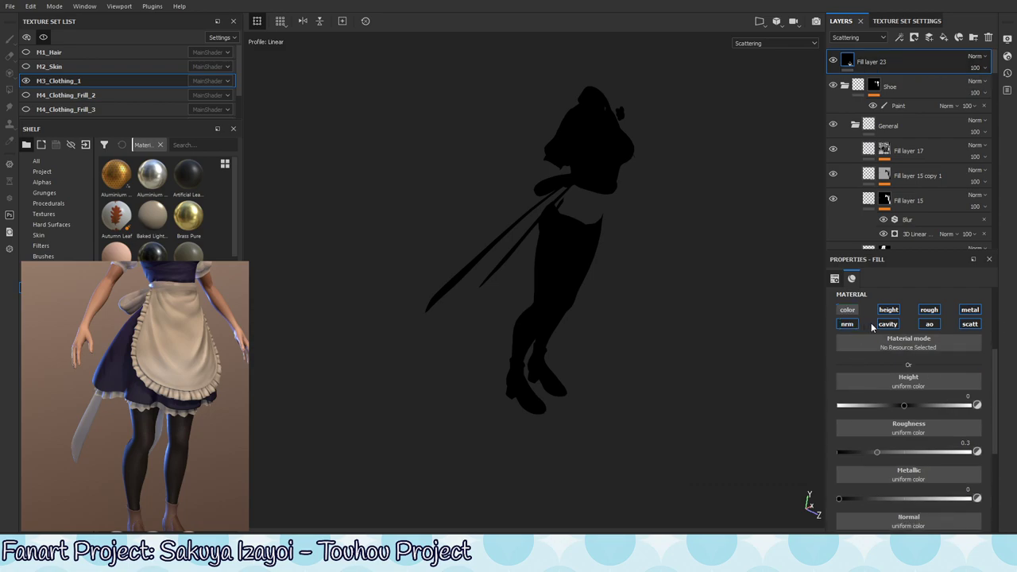
click(884, 316)
click(890, 325)
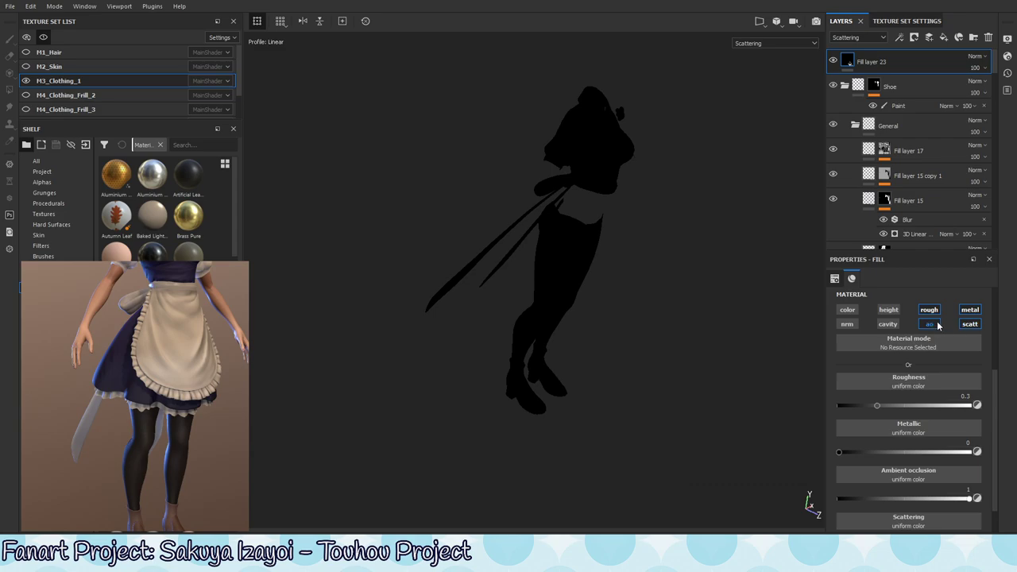
click(929, 324)
click(928, 310)
click(969, 310)
drag(841, 405, 1016, 405)
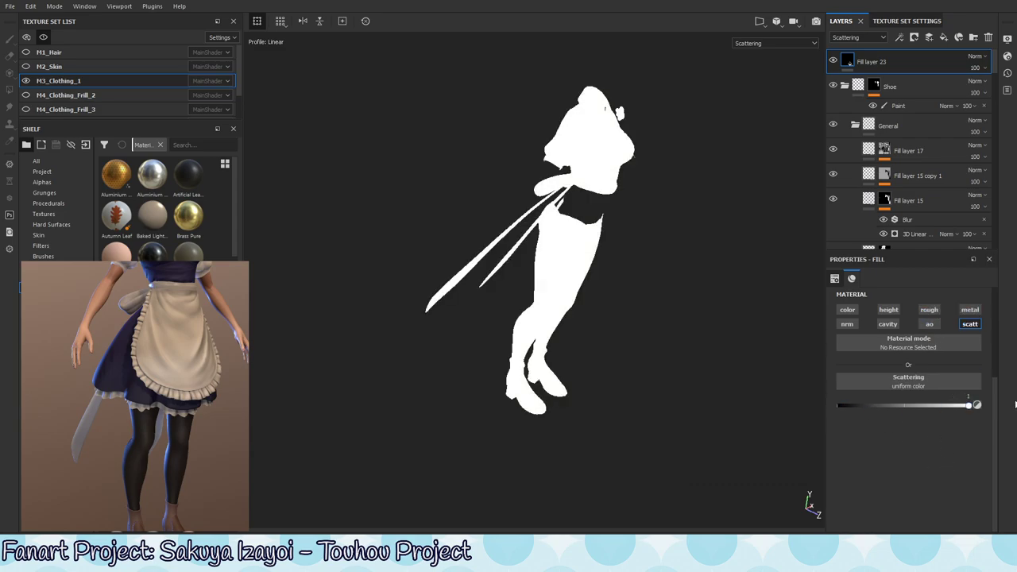
Set the fill layer's blend mode to Inverse subtract.
click(975, 56)
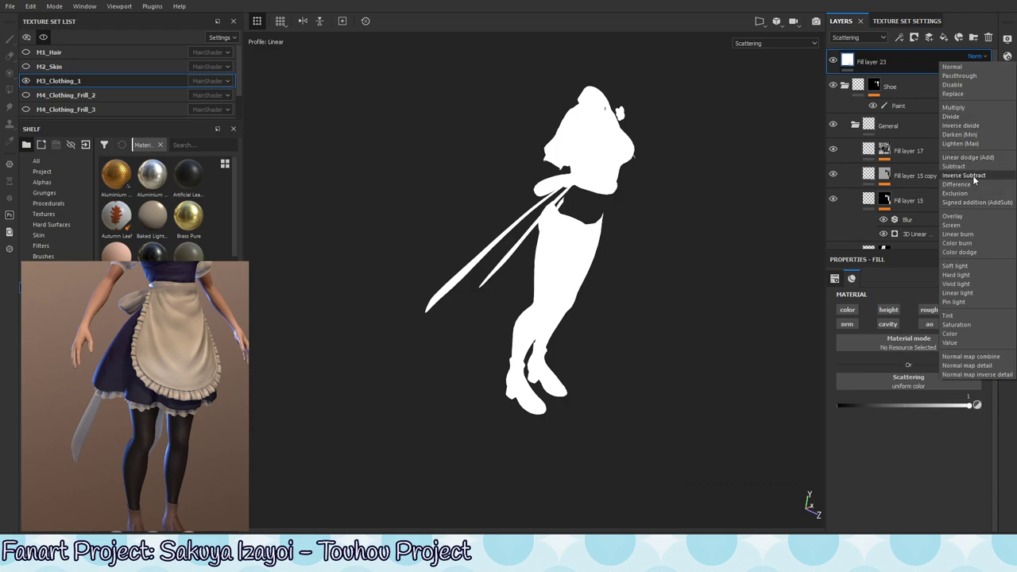
click(960, 126)
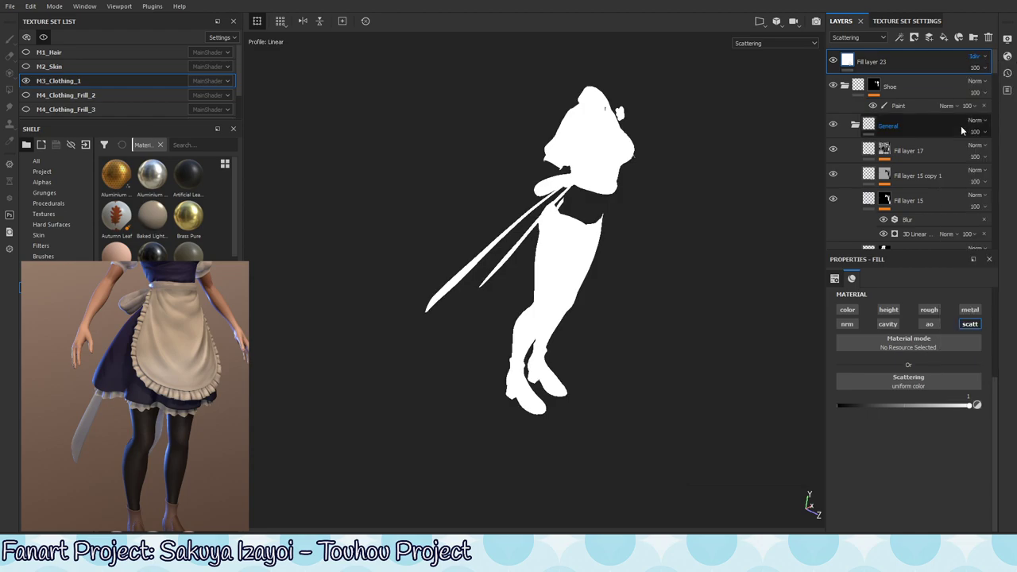
click(977, 56)
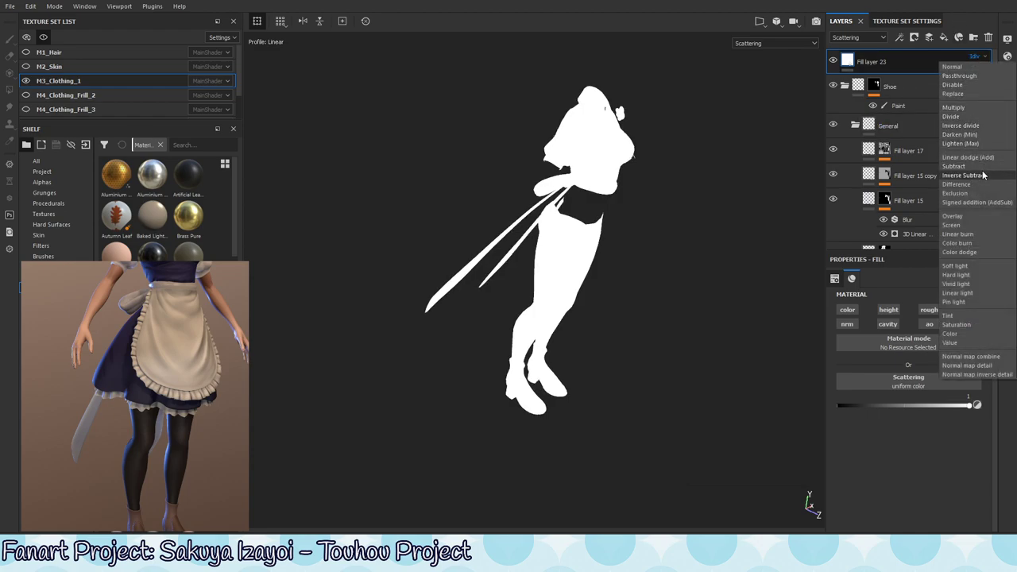
click(963, 175)
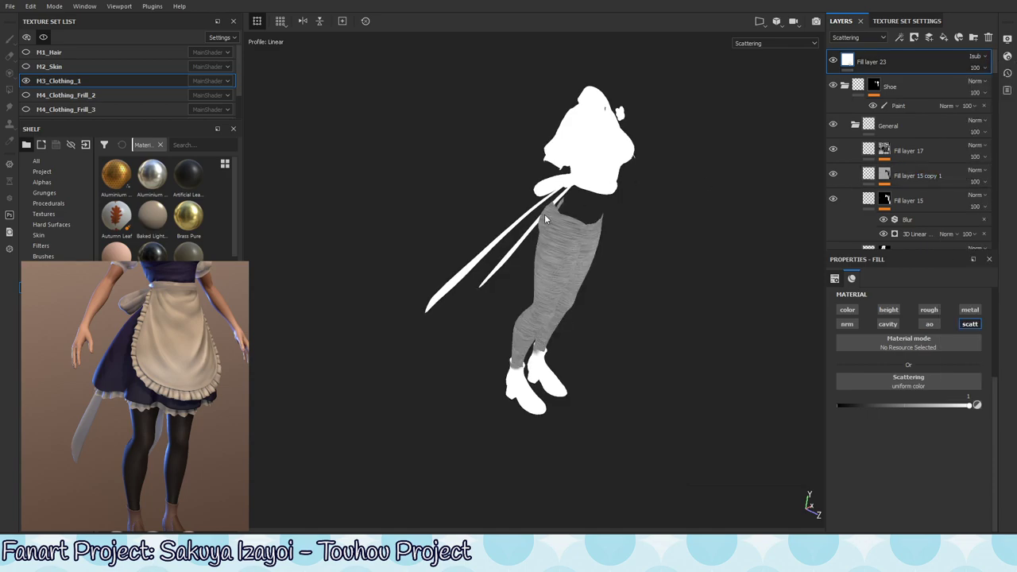
alt+drag(661, 191, 635, 191)
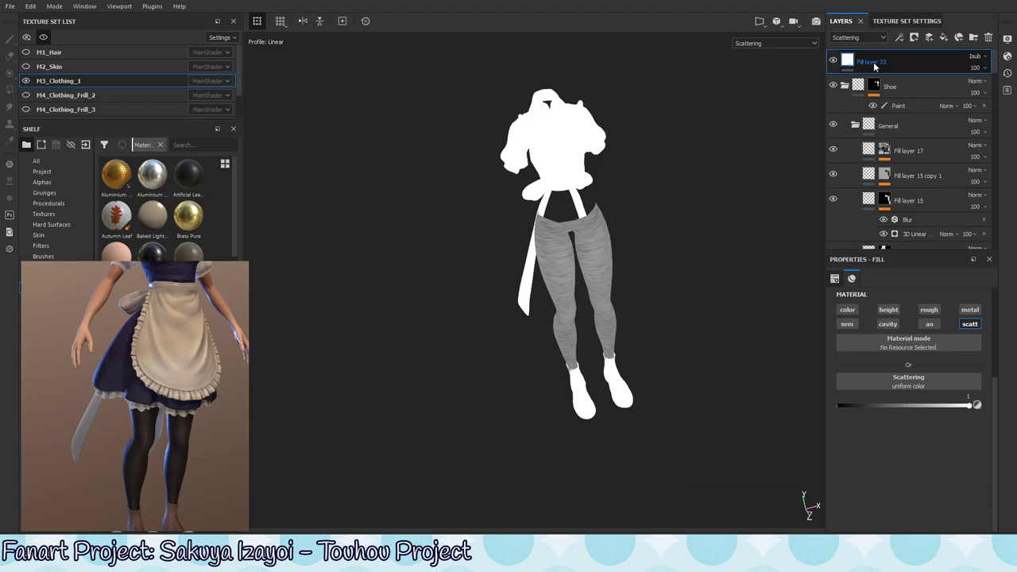
Rename Fill layer 23 to 'InvertScatter'.
double_click(874, 66)
text(In)
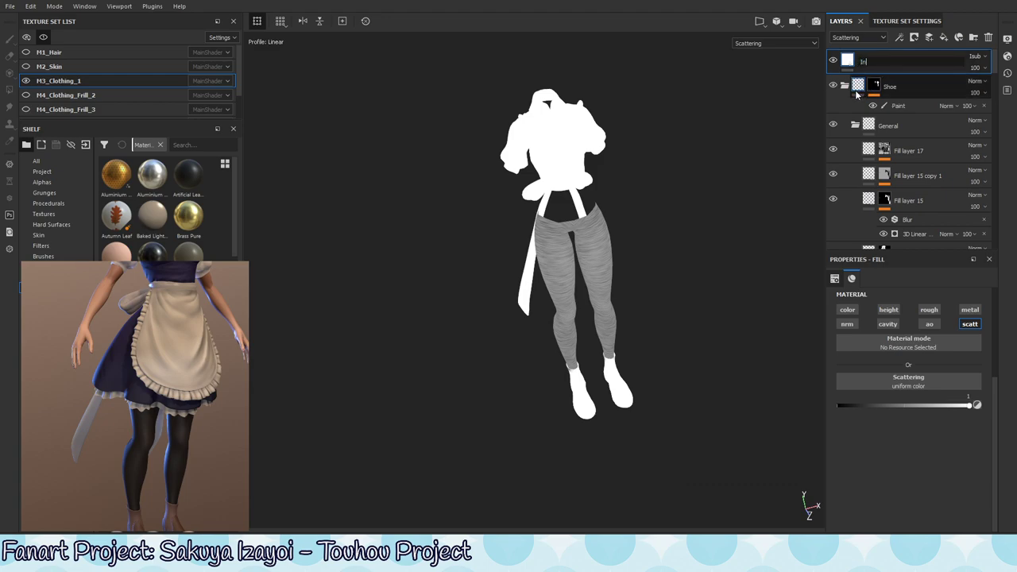
text(vert)
text(Scatter)
key(Return)
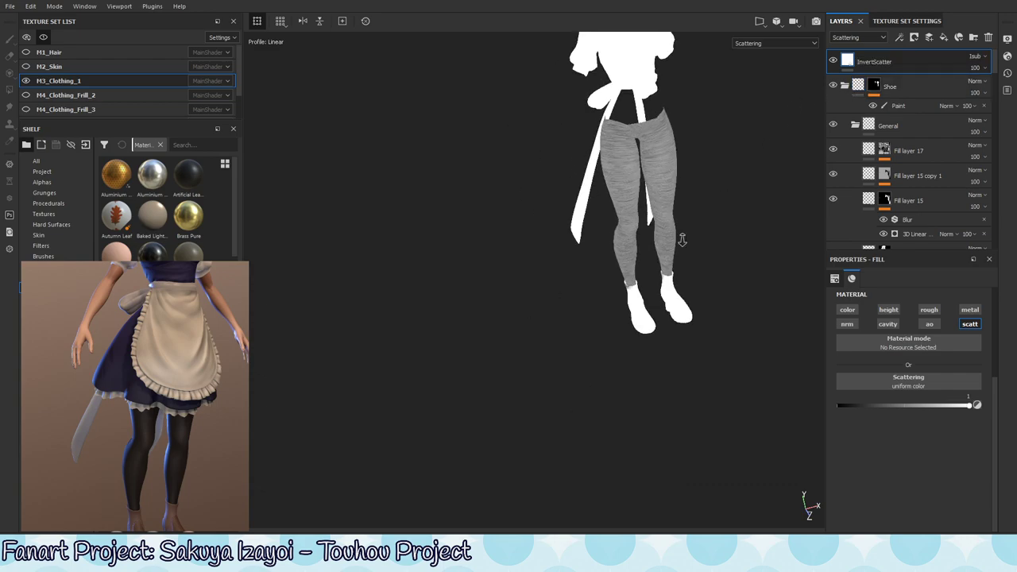
Toggle the InvertScatter layer off and on to compare the inverted scatter mask on the figure.
scroll(701, 238, up, 3)
scroll(702, 236, down, 2)
scroll(675, 270, down, 1)
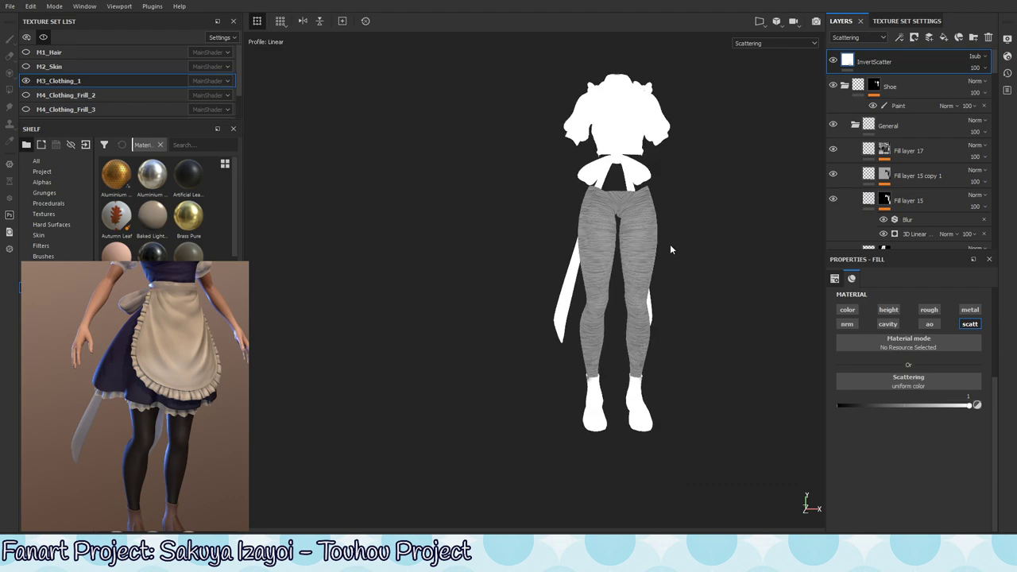
mouse_move(641, 268)
alt+mouse_down()
mouse_move(617, 54)
mouse_move(619, 94)
alt+mouse_up()
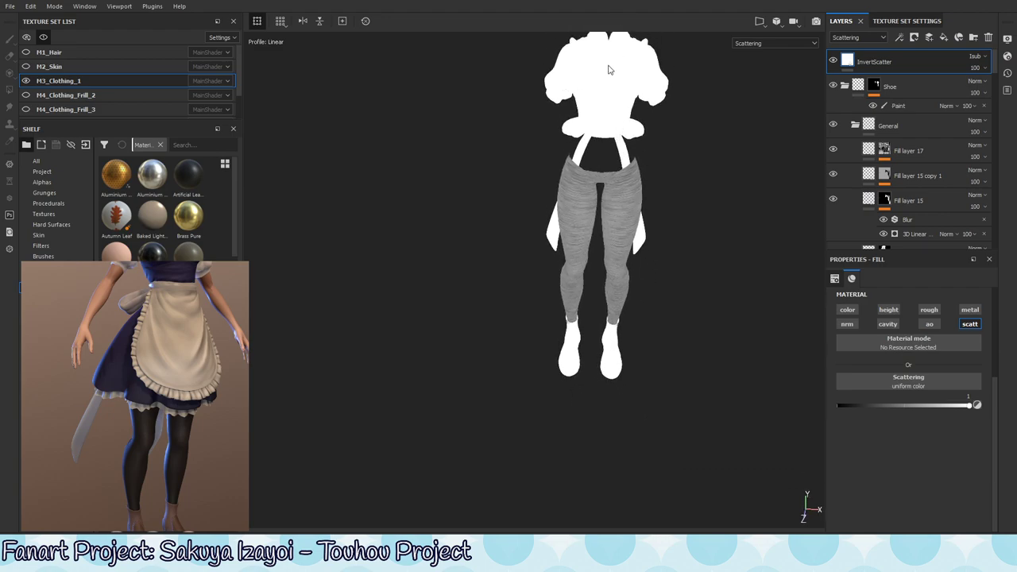
mouse_move(482, 255)
alt+mouse_down()
mouse_move(531, 284)
mouse_move(554, 208)
mouse_move(572, 185)
alt+mouse_up()
click(833, 62)
click(832, 61)
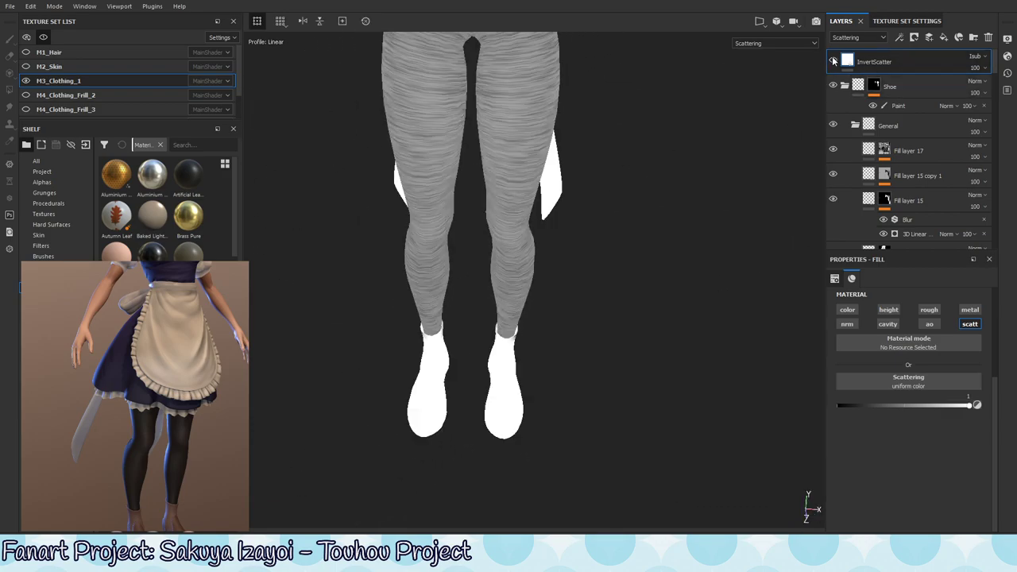
alt+middle_drag(623, 170, 626, 218)
mouse_move(626, 218)
alt+mouse_down()
mouse_move(667, 199)
mouse_move(545, 234)
mouse_move(539, 213)
alt+mouse_up()
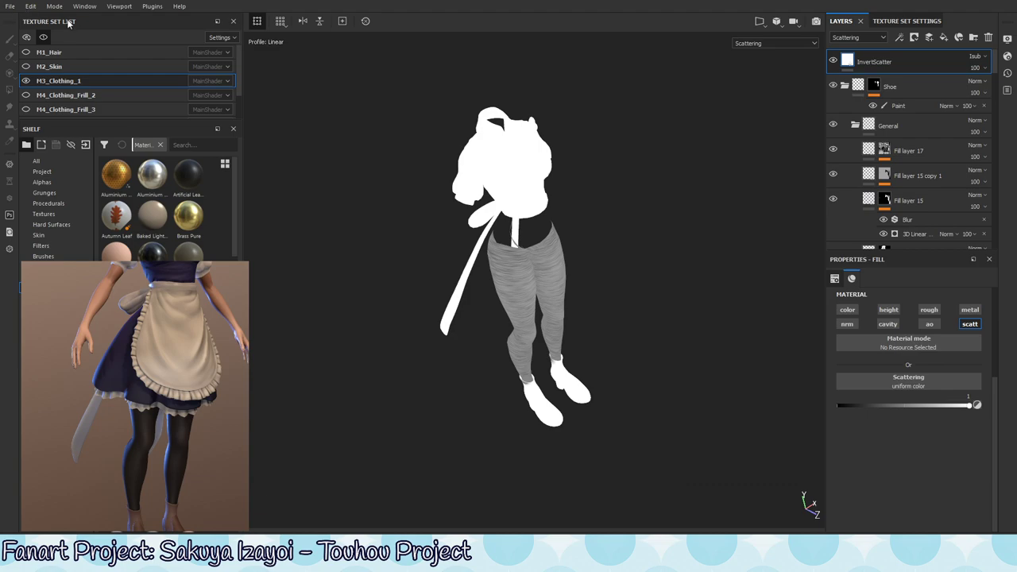
Re-export the M1_Hair and M3_Clothing_1 texture sets with Export Textures, then dismiss the confirmation.
click(10, 6)
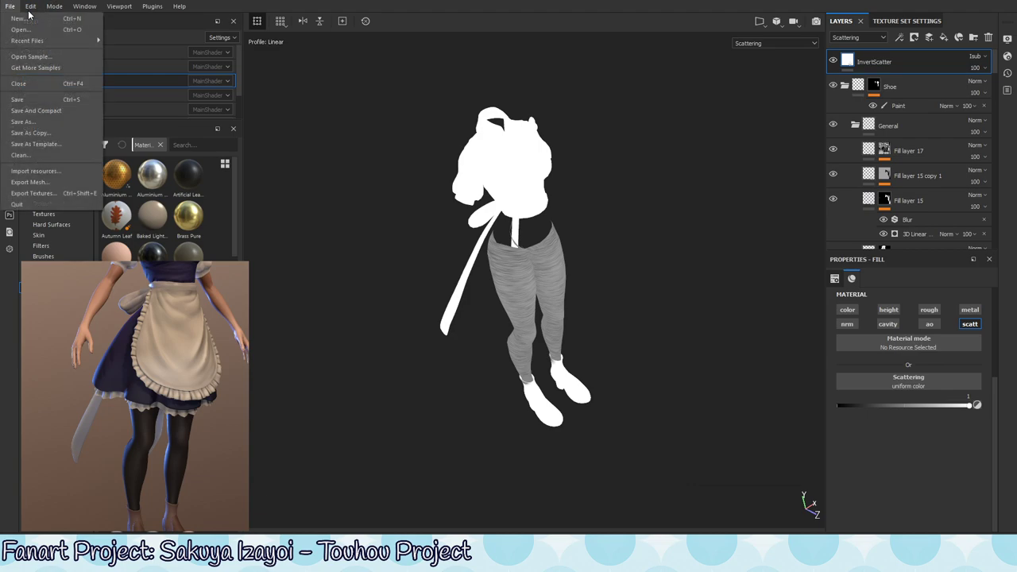
click(61, 193)
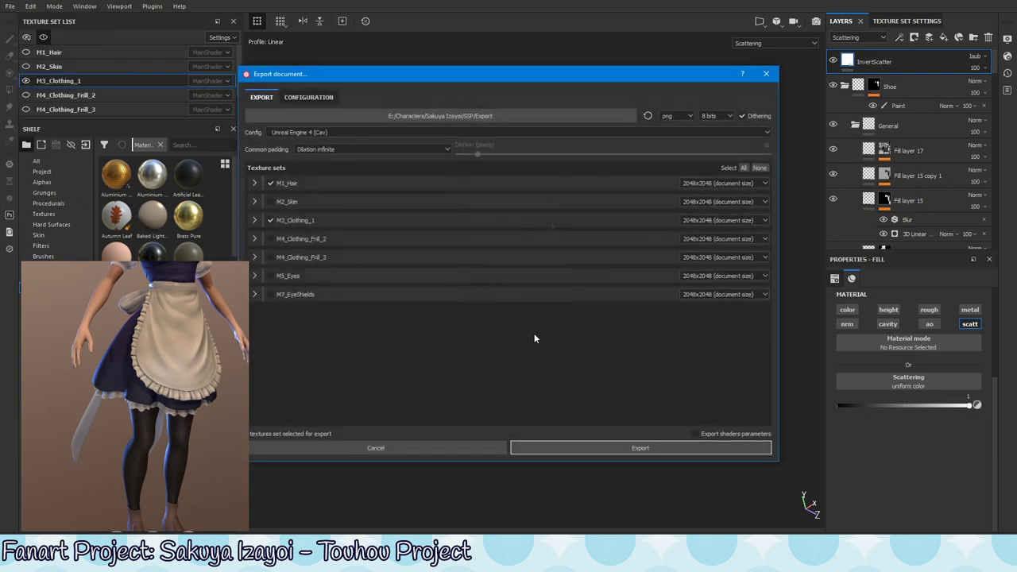
click(619, 453)
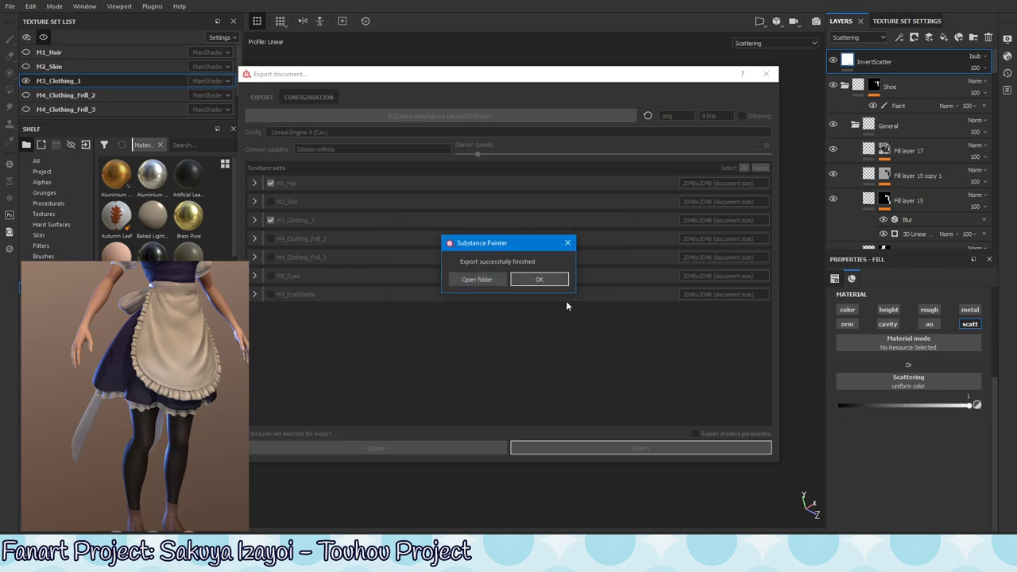
click(556, 280)
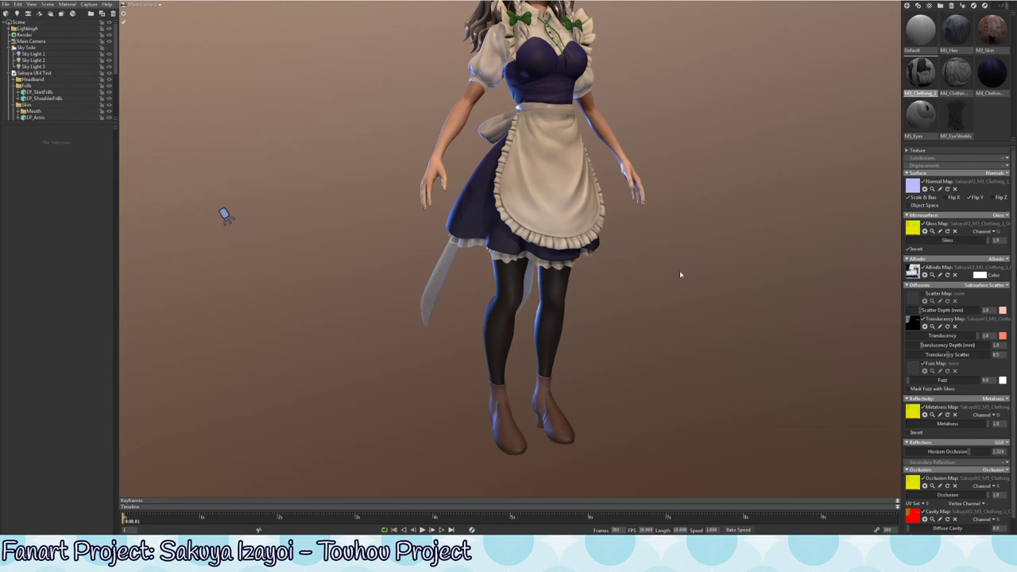
Adjust the clothing's scatter depth value and open its scatter depth colour.
scroll(477, 358, up, 2)
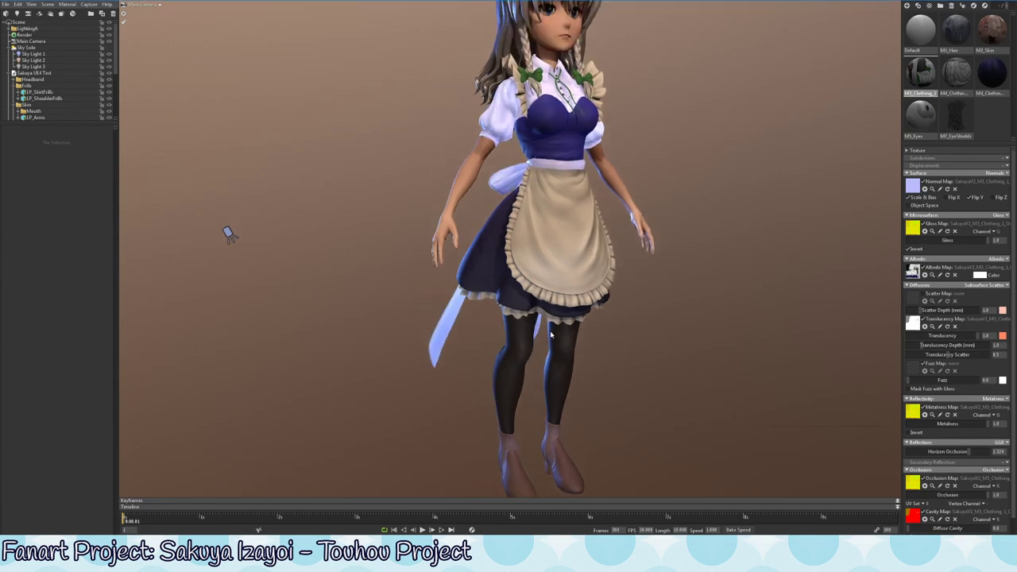
scroll(550, 335, down, 1)
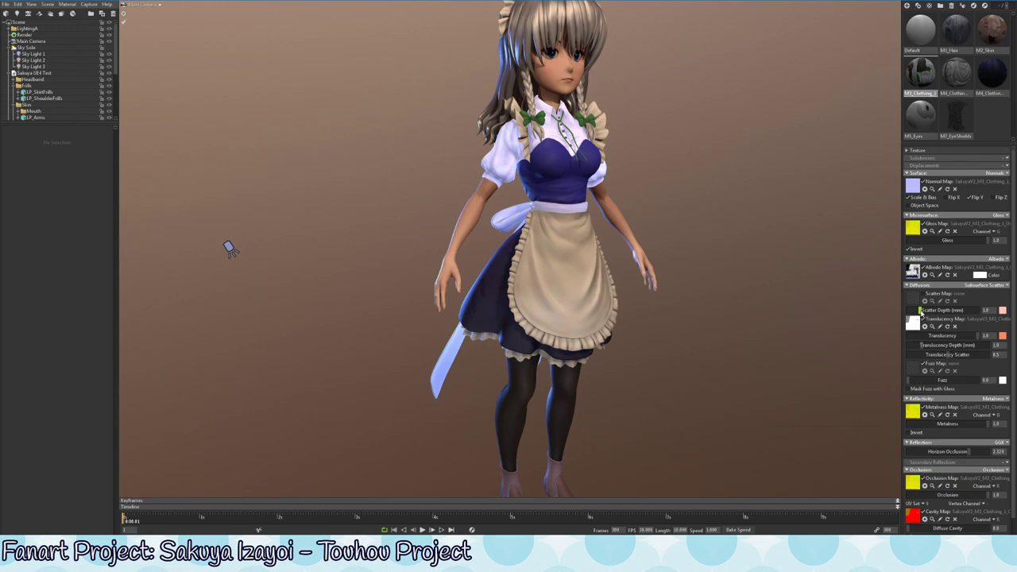
drag(919, 311, 987, 310)
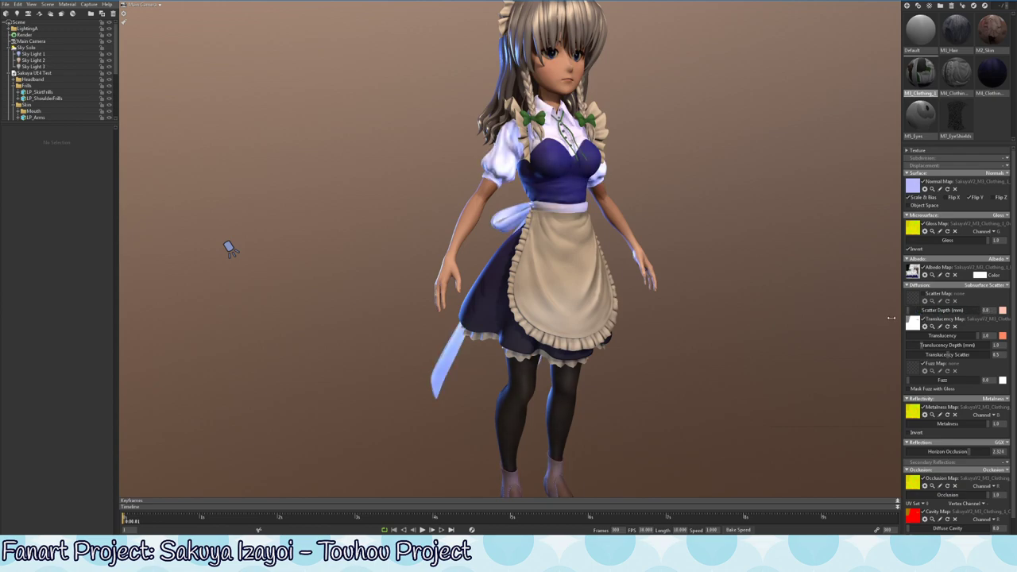
drag(922, 312, 926, 312)
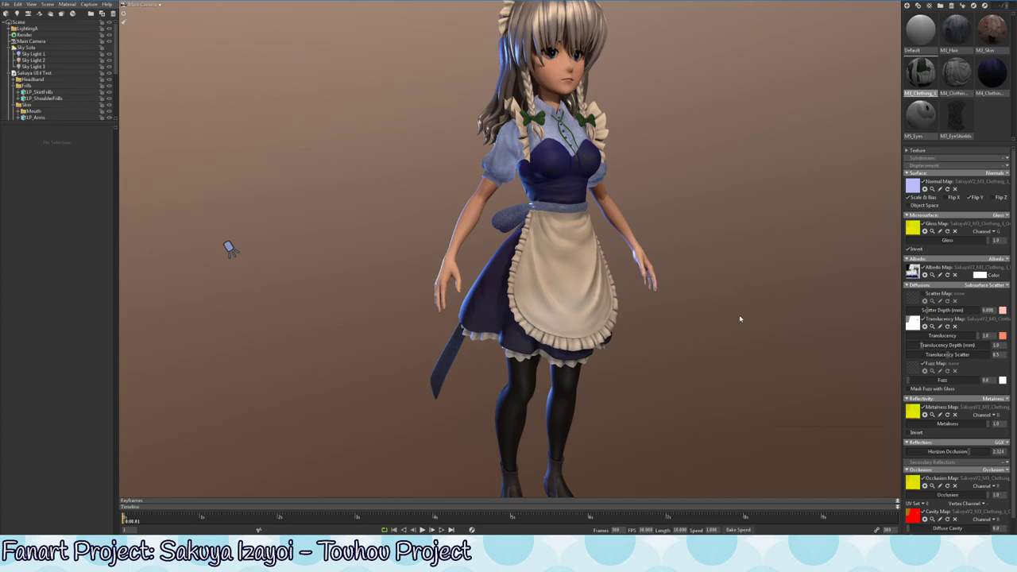
click(1005, 314)
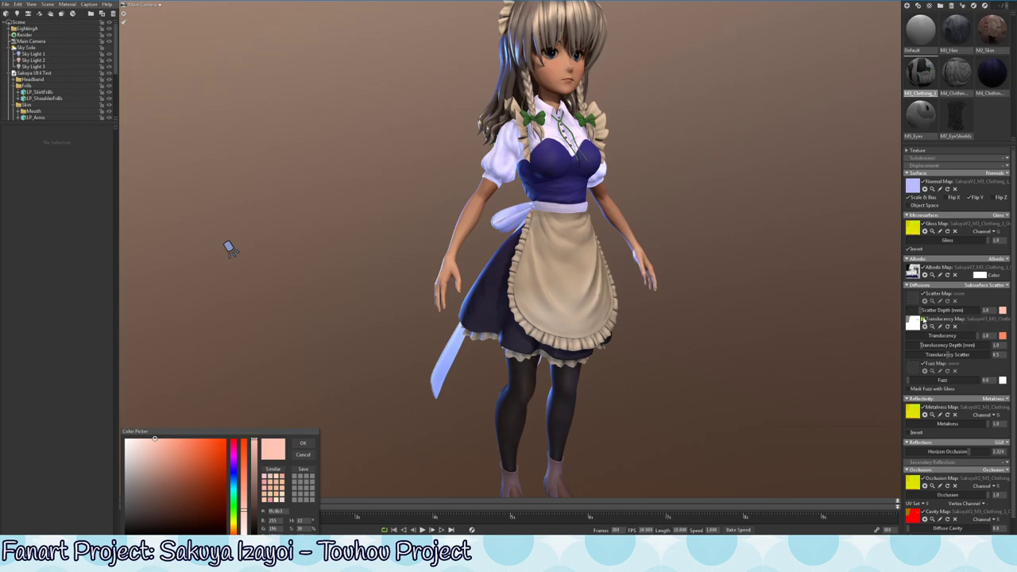
Toggle the clothing's scatter map and drop translucency to 0, viewing the full figure.
scroll(549, 323, down, 5)
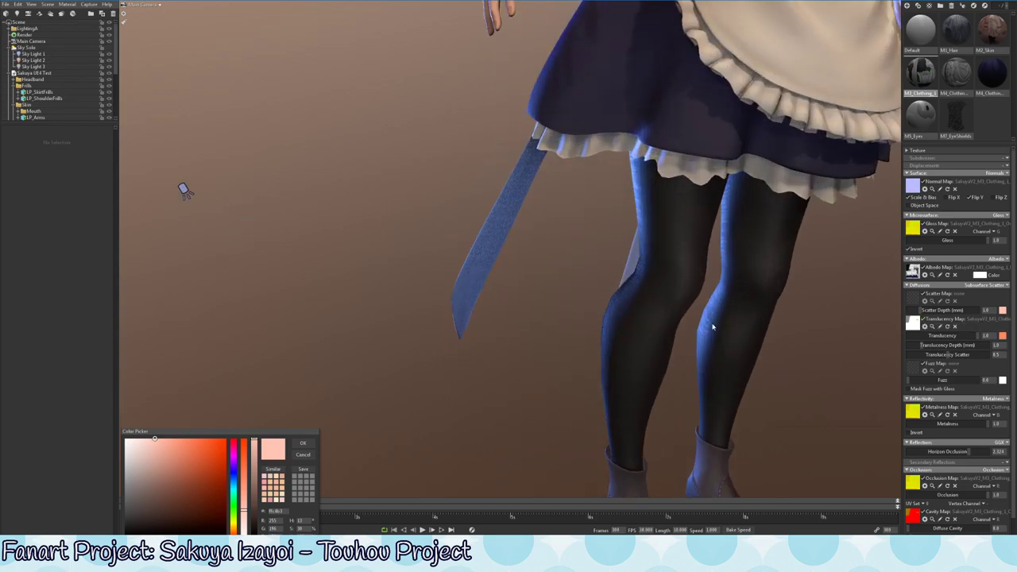
drag(706, 334, 599, 279)
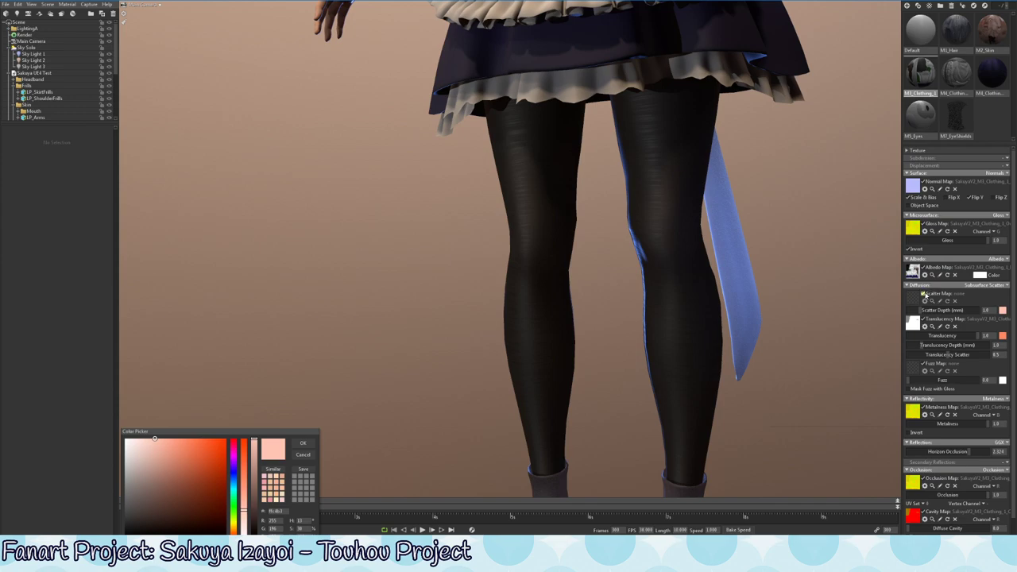
click(923, 294)
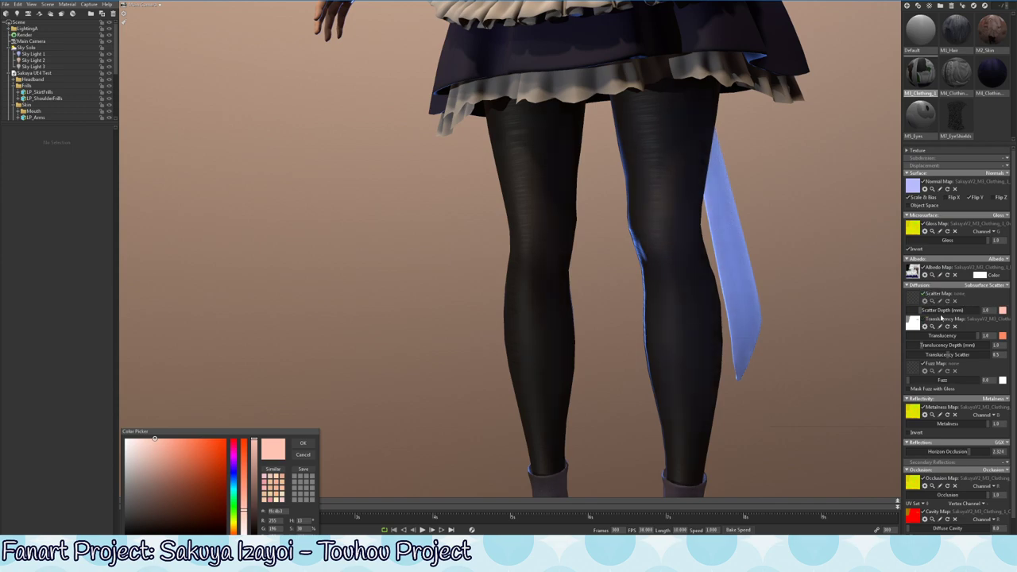
mouse_move(941, 347)
mouse_down()
mouse_move(901, 344)
mouse_move(1013, 336)
mouse_up()
scroll(693, 289, down, 5)
drag(694, 289, 651, 254)
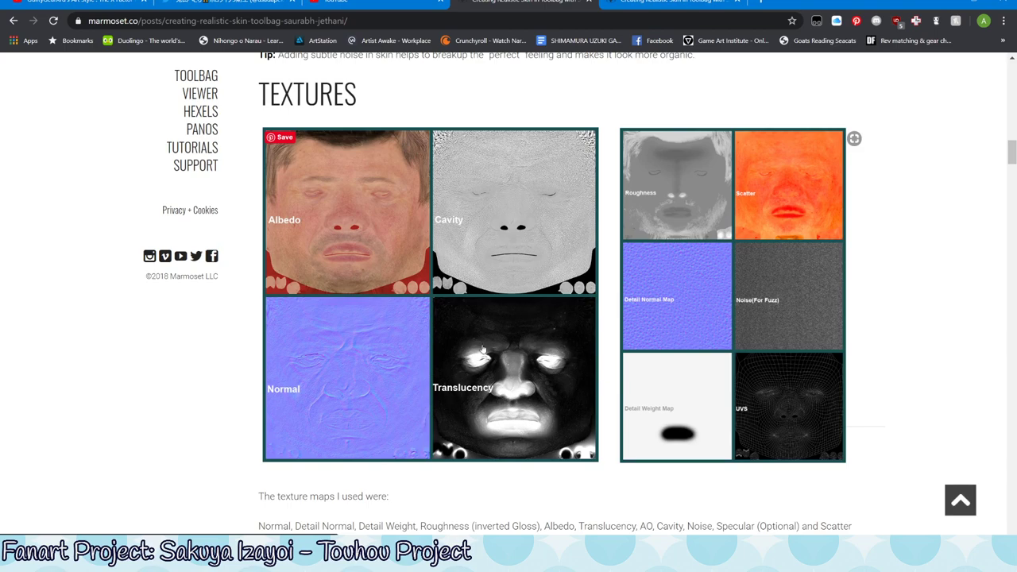
scroll(488, 334, down, 2)
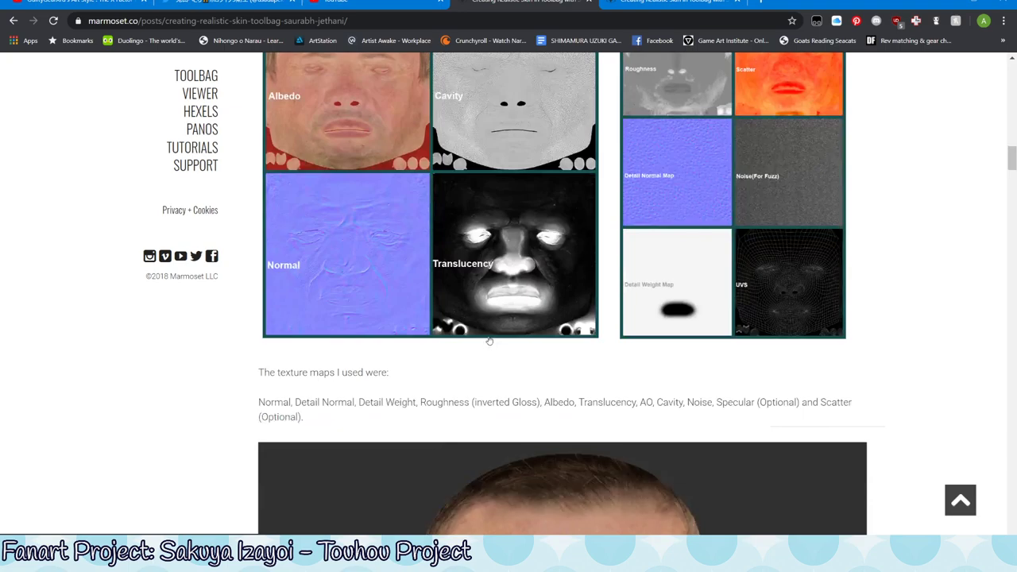
scroll(521, 294, up, 1)
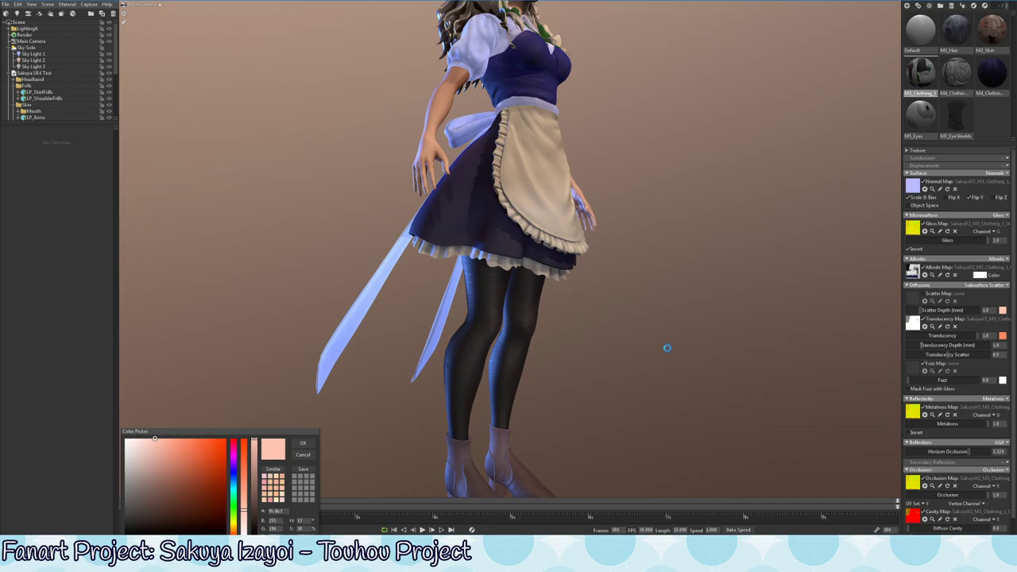
Try a darker scatter colour on the clothing, then cancel the change.
drag(596, 362, 304, 215)
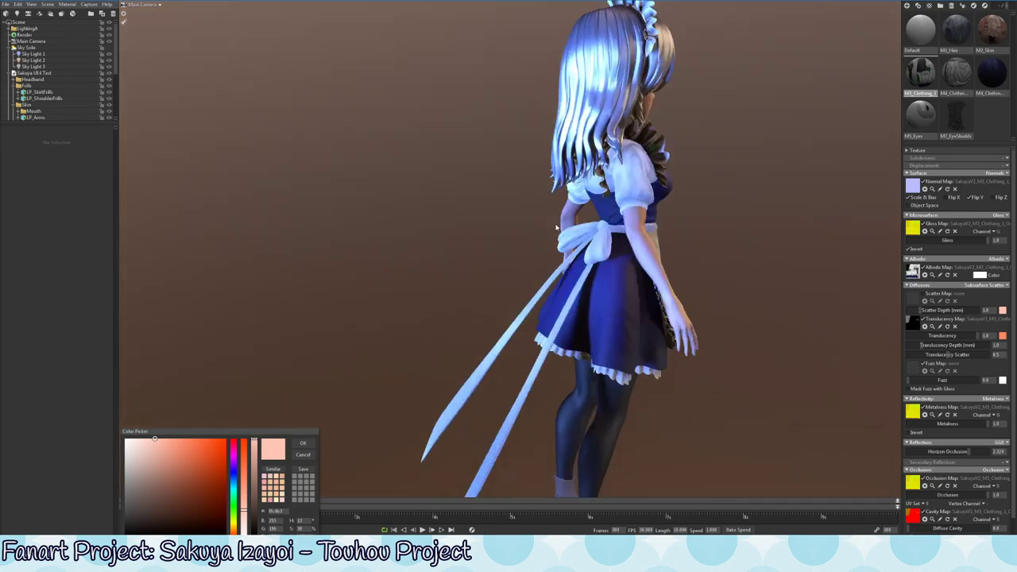
mouse_move(307, 255)
mouse_down()
mouse_move(852, 367)
mouse_move(229, 252)
mouse_up()
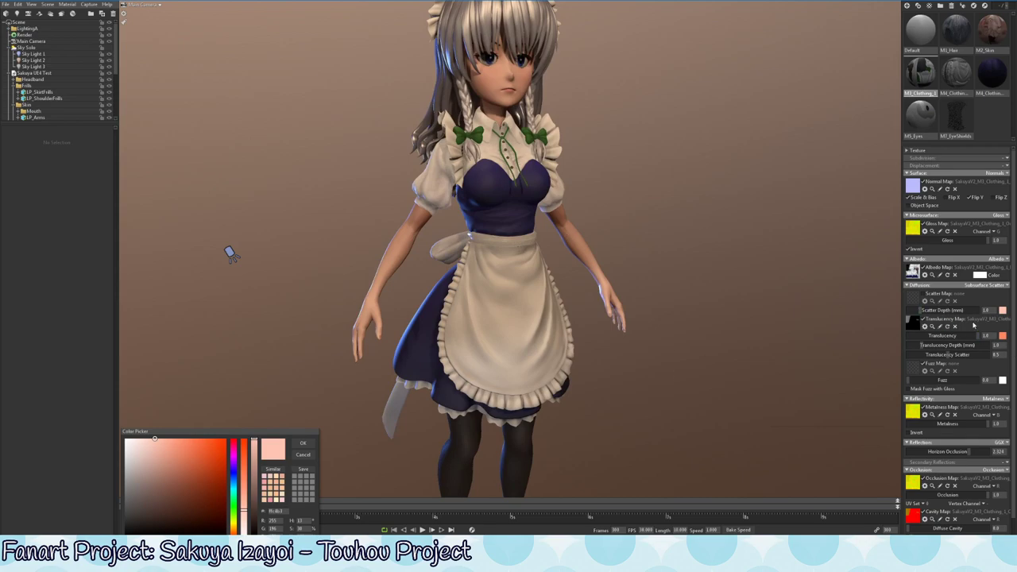
click(816, 336)
click(1002, 309)
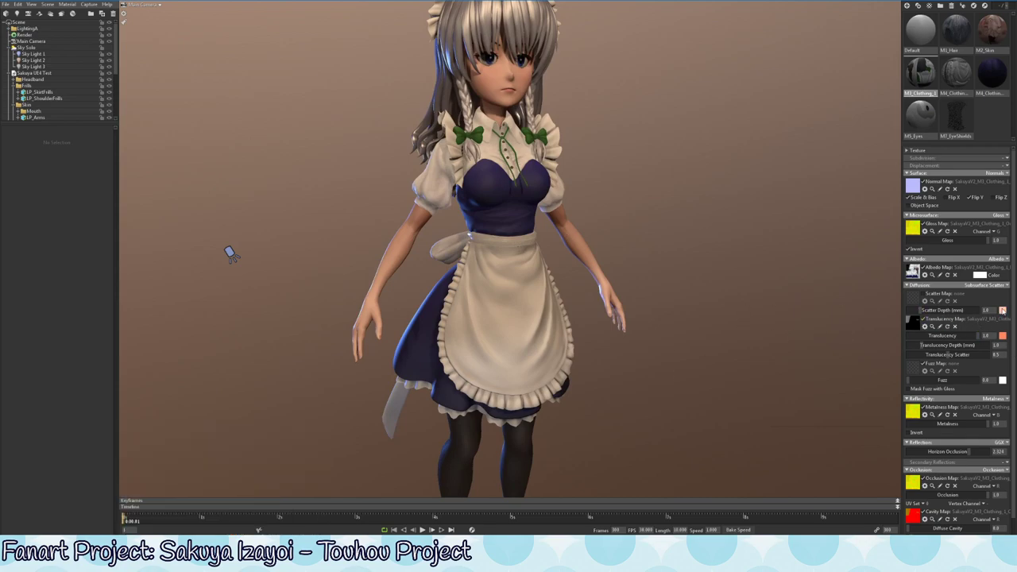
mouse_move(209, 461)
mouse_down()
mouse_move(93, 490)
mouse_move(205, 457)
mouse_move(194, 500)
mouse_up()
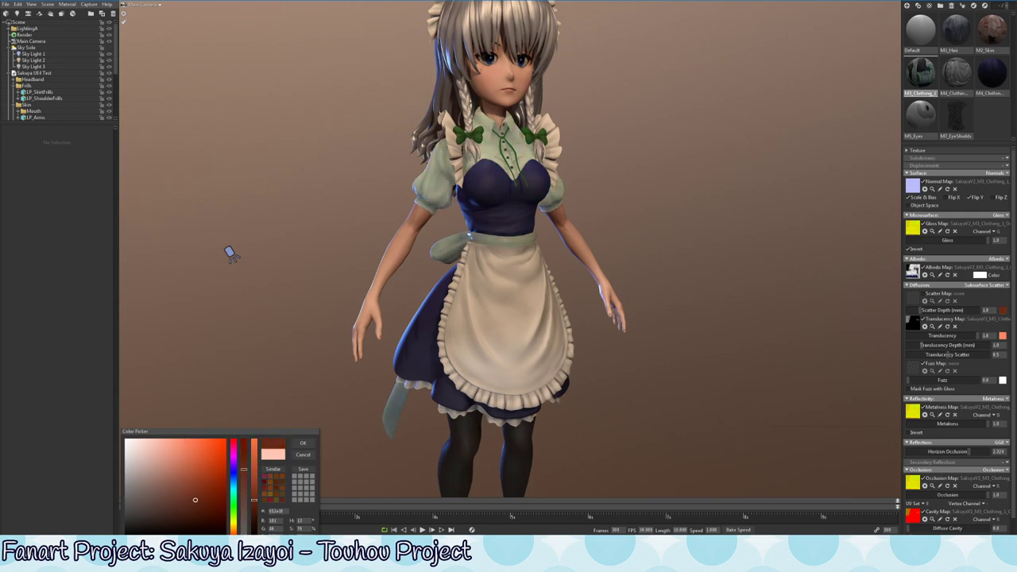
click(303, 454)
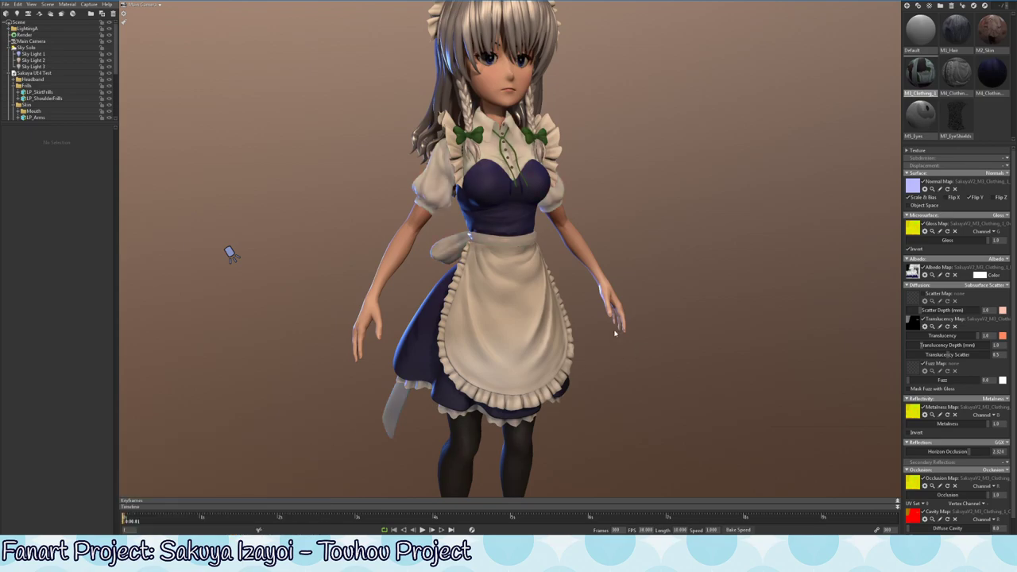
Lower translucency to about 0.62 and lighten the scatter colour to a pale pink.
drag(614, 333, 556, 280)
mouse_move(977, 336)
mouse_down()
mouse_move(917, 348)
mouse_move(898, 336)
mouse_up()
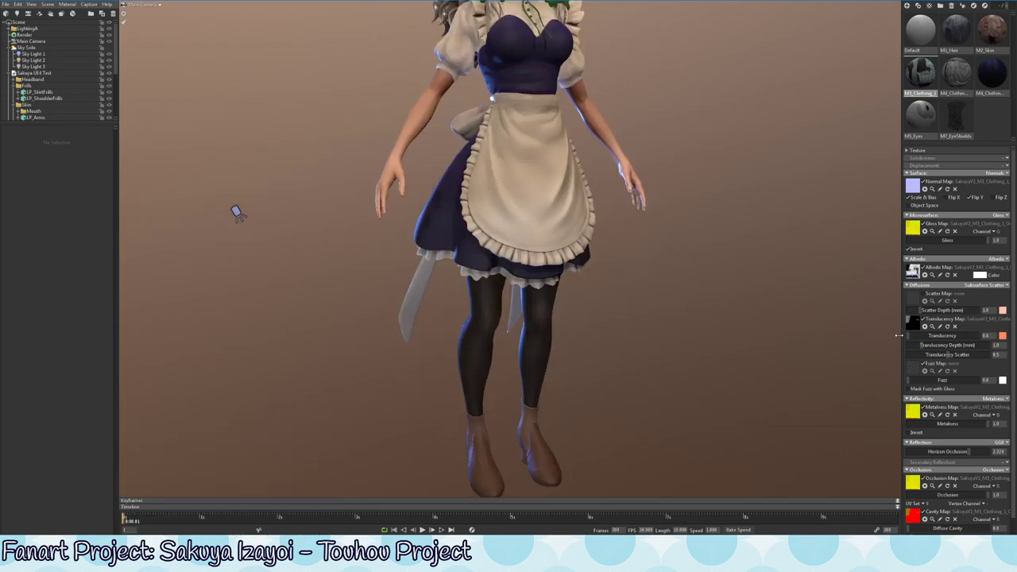
click(1002, 310)
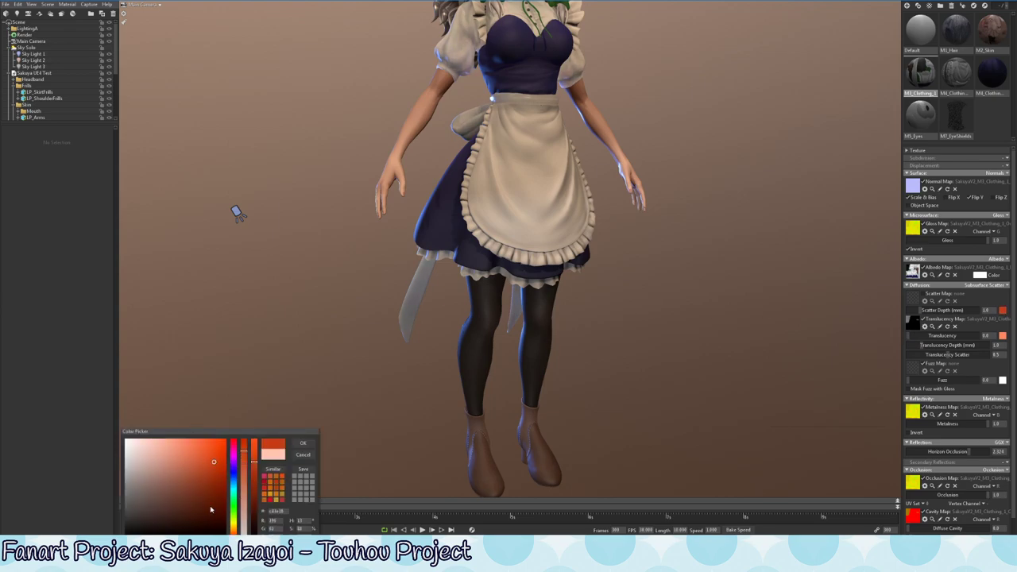
click(165, 458)
drag(187, 457, 167, 439)
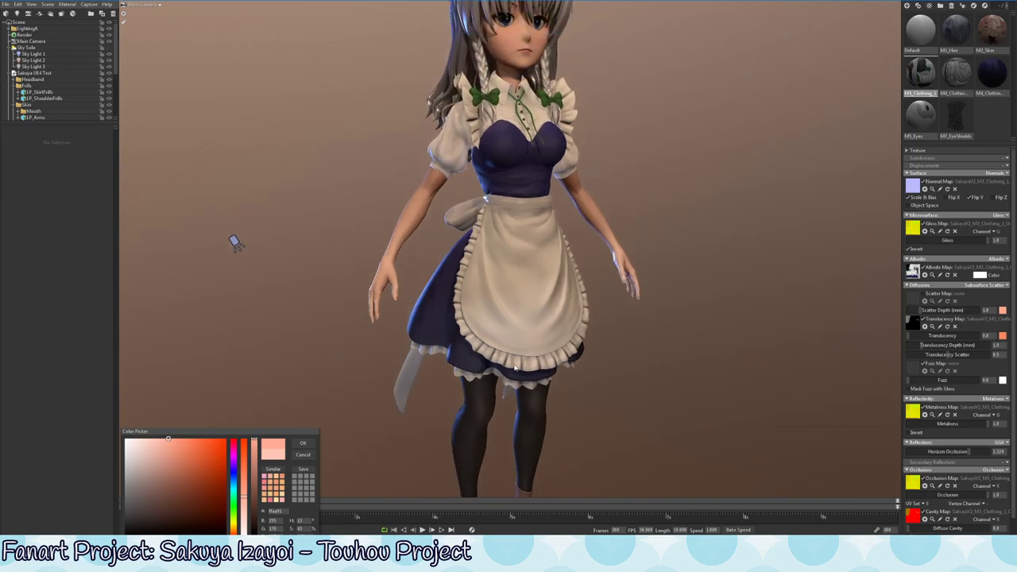
drag(686, 333, 527, 380)
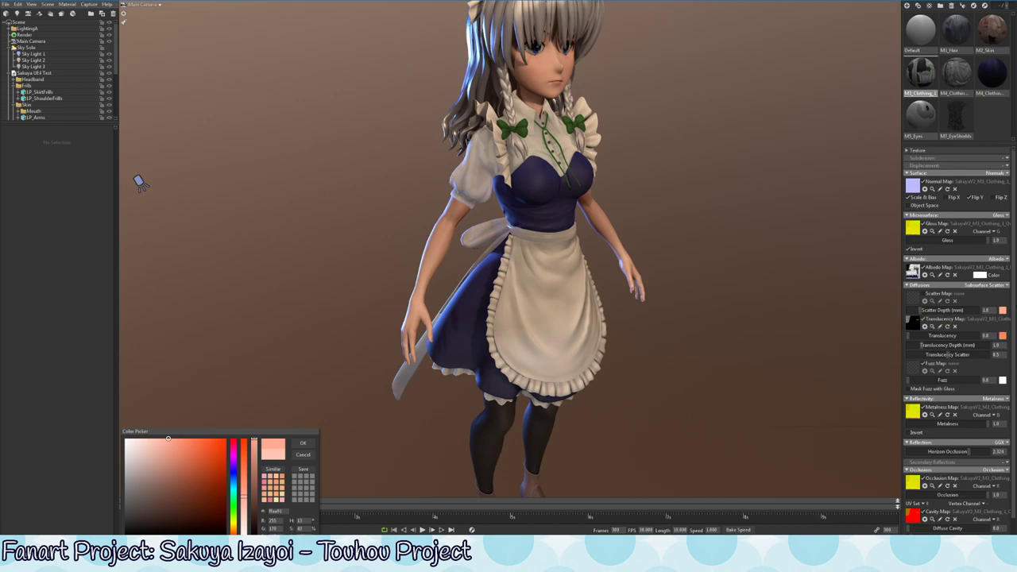
mouse_move(634, 281)
mouse_down()
mouse_move(797, 317)
mouse_move(673, 309)
mouse_up()
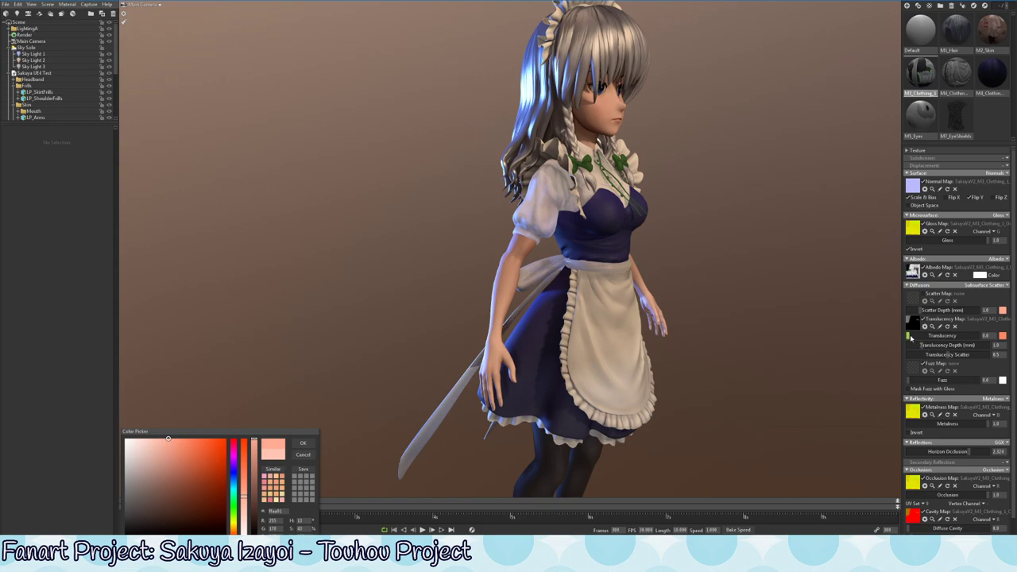
Raise translucency back to full and trial a near-black translucency colour, then cancel it.
drag(910, 334, 989, 335)
click(1003, 336)
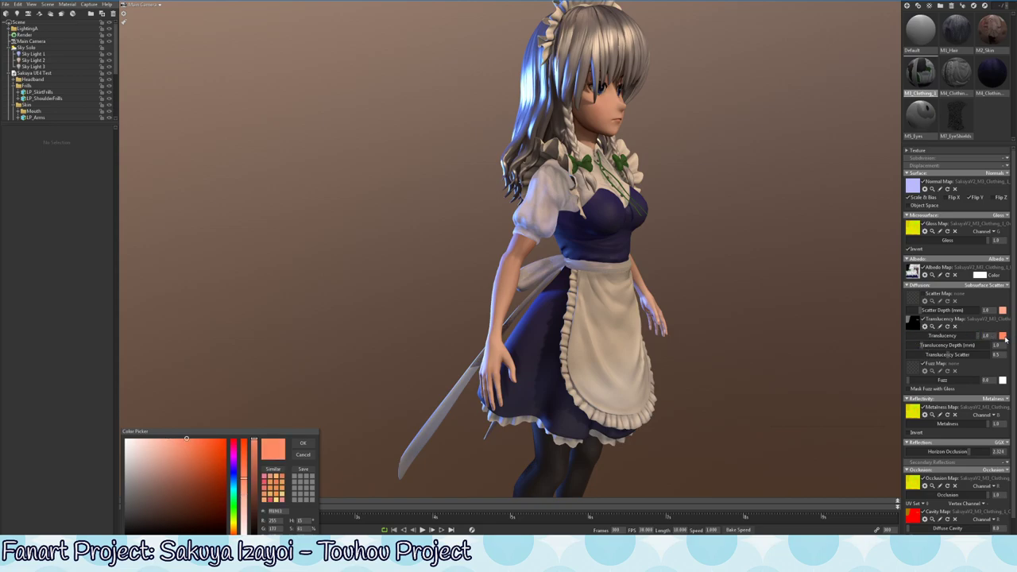
drag(193, 436, 117, 515)
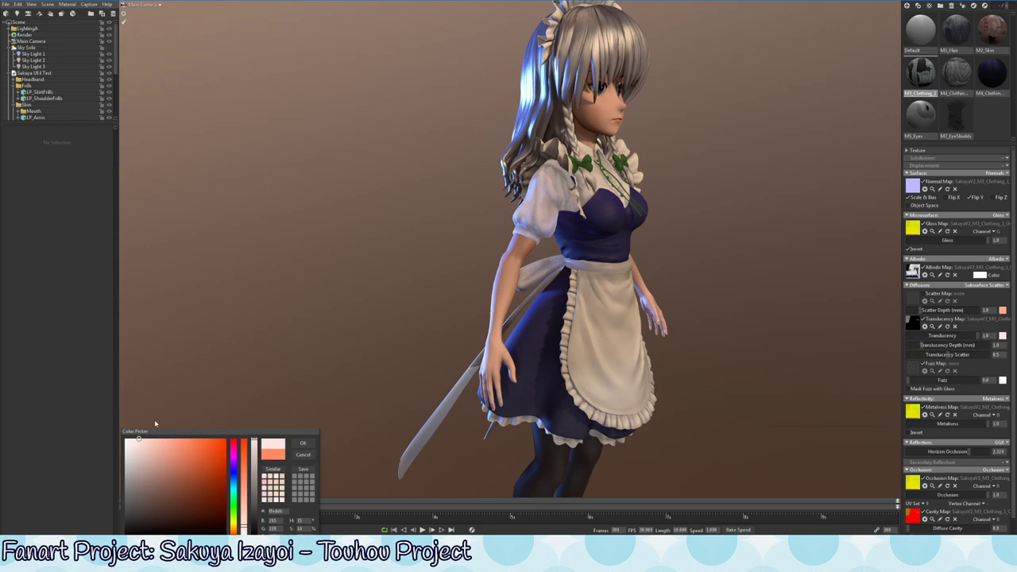
click(303, 454)
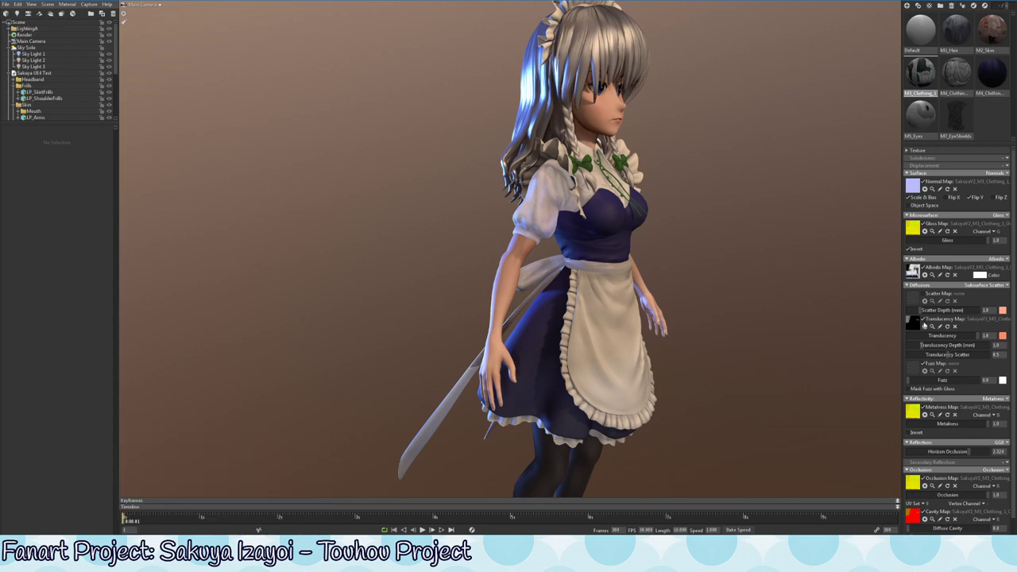
Try darker and salmon scatter depth colours, settling back on pale pink.
click(1003, 311)
mouse_move(178, 472)
mouse_down()
mouse_move(181, 436)
mouse_move(211, 484)
mouse_move(150, 495)
mouse_move(132, 463)
mouse_move(167, 480)
mouse_up()
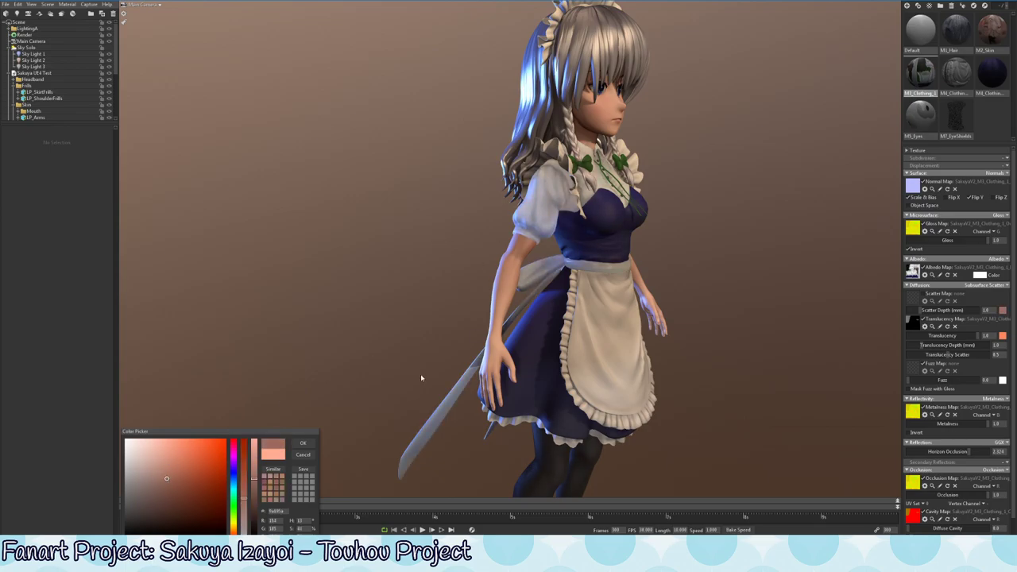
mouse_move(421, 378)
mouse_down()
mouse_move(196, 284)
mouse_move(612, 267)
mouse_move(721, 242)
mouse_move(250, 246)
mouse_up()
scroll(613, 268, up, 3)
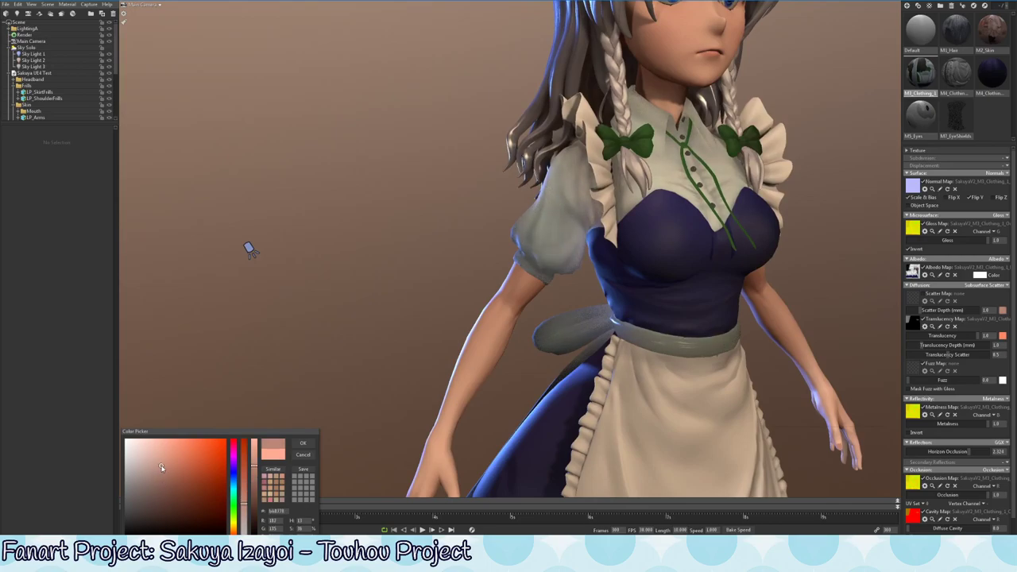
key(ctrl+z)
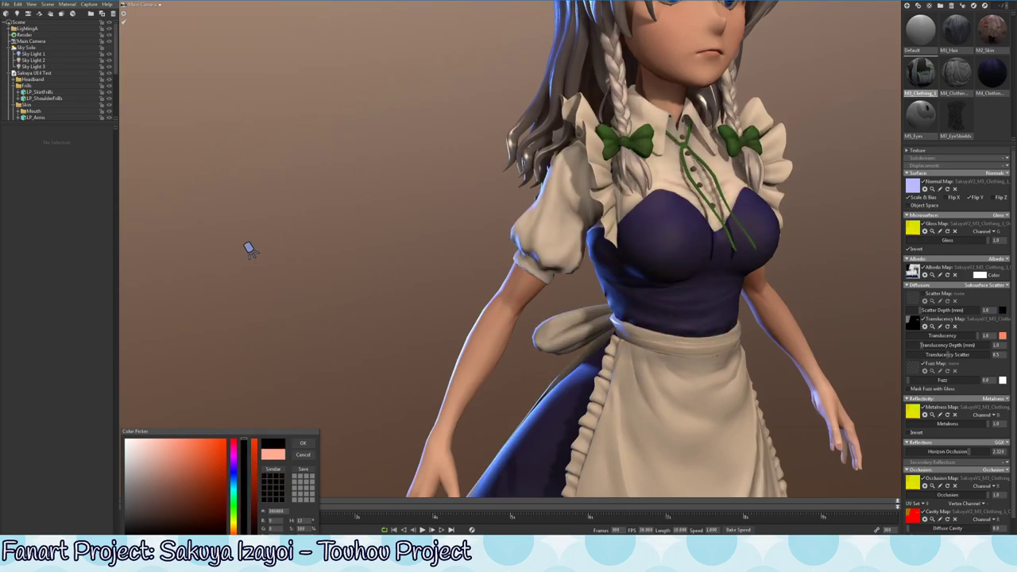
drag(159, 453, 61, 429)
click(159, 463)
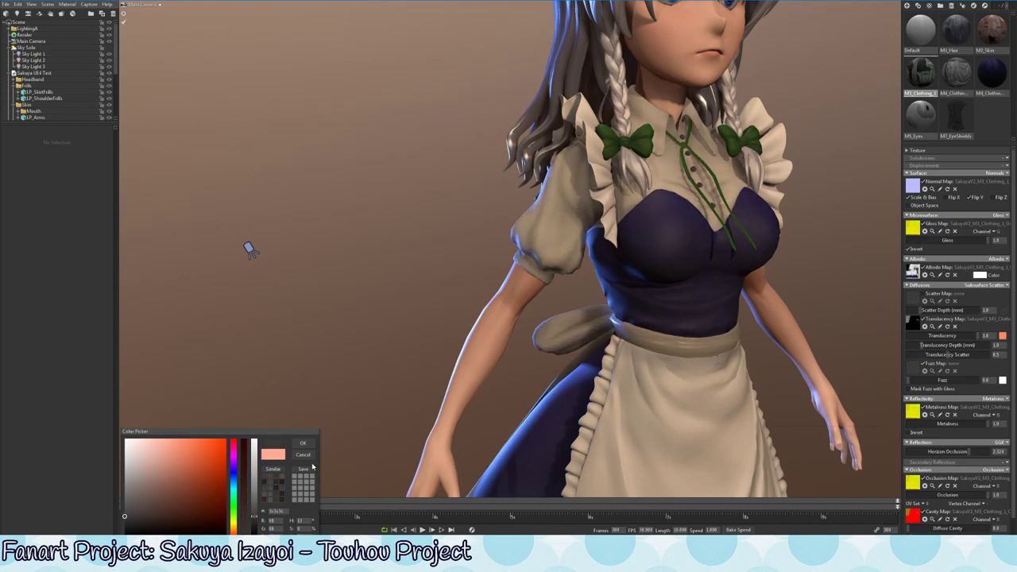
key(ctrl+z)
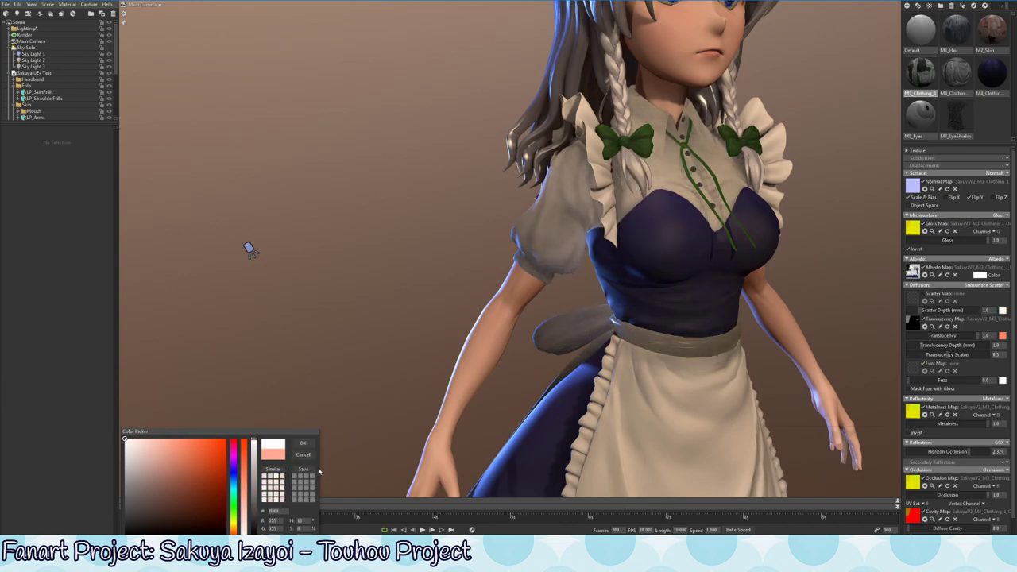
click(303, 455)
Uncheck the Translucency Map so the blouse, sleeves and apron bow render white.
middle_drag(921, 322, 684, 237)
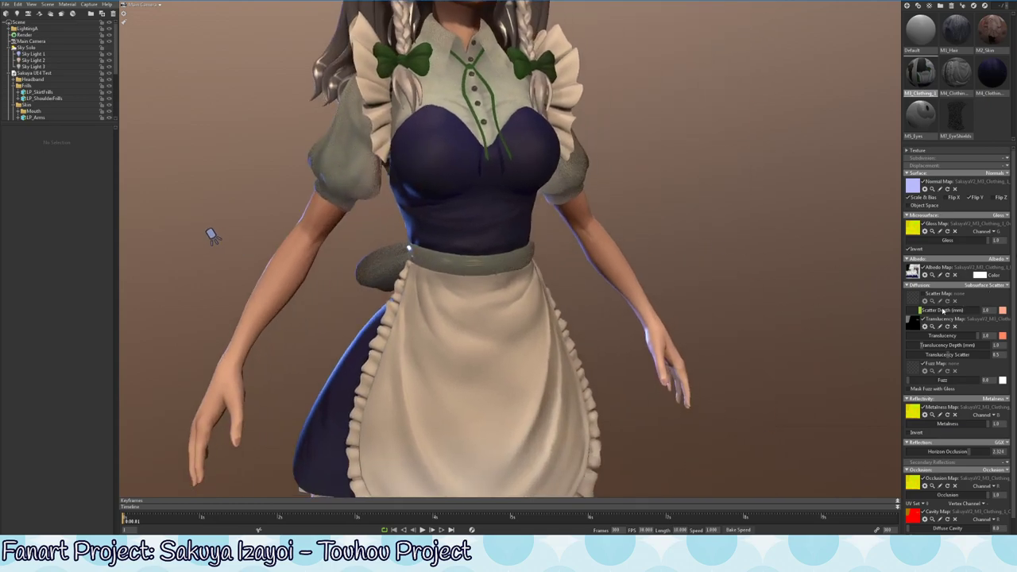
click(922, 311)
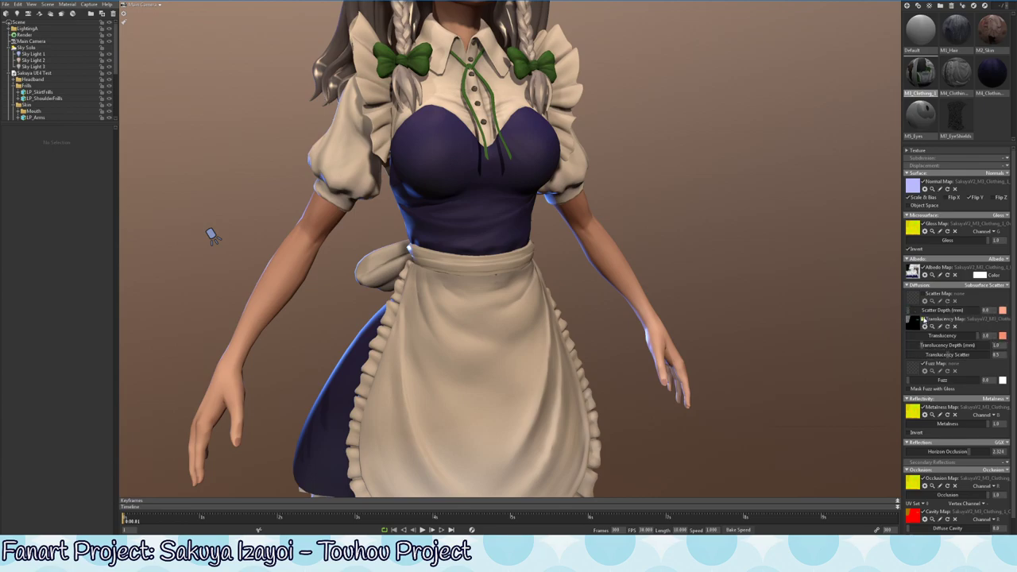
click(918, 320)
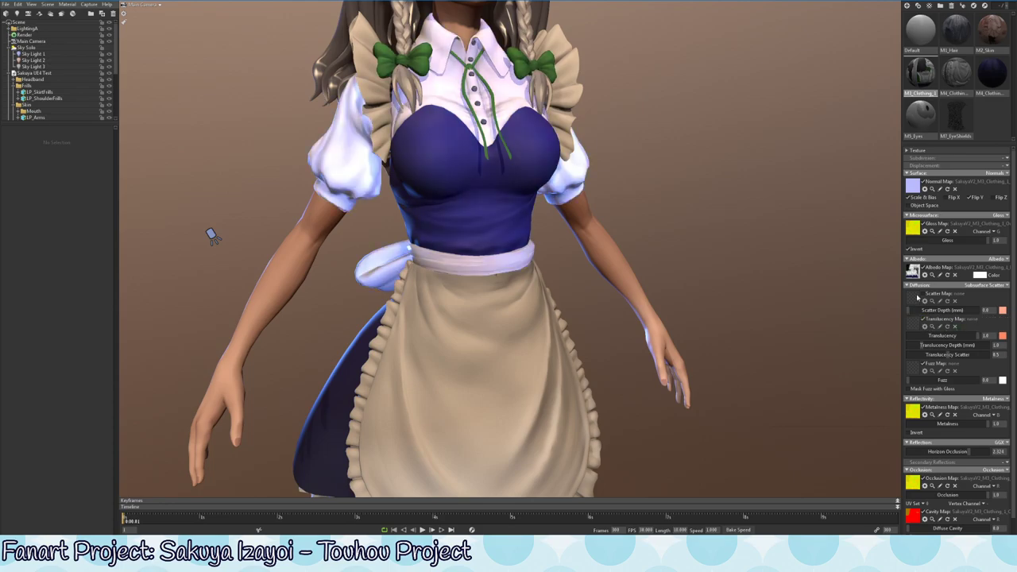
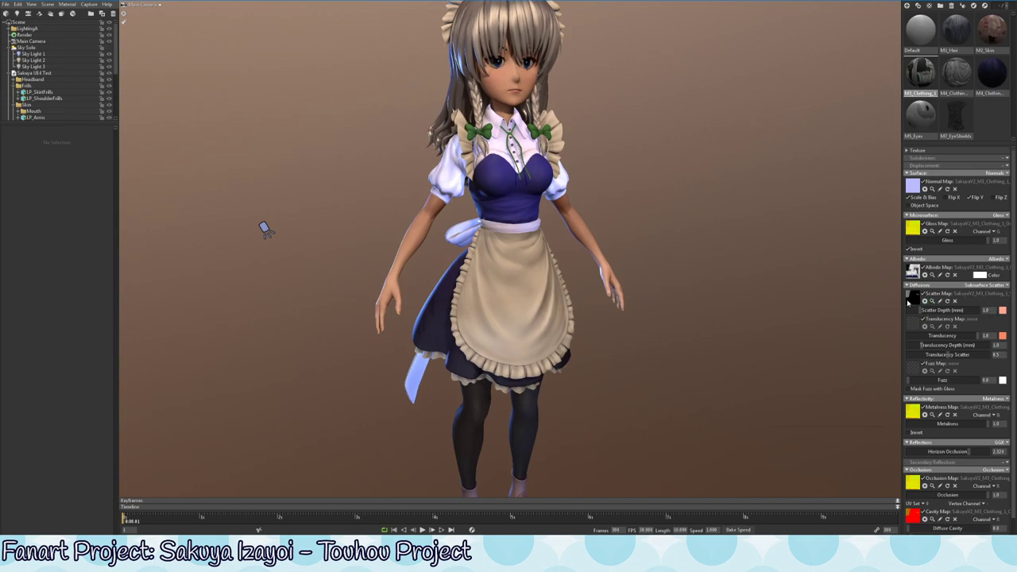
Lower the clothing material's translucency and remove its scatter map texture.
drag(978, 336, 711, 324)
drag(509, 278, 536, 318)
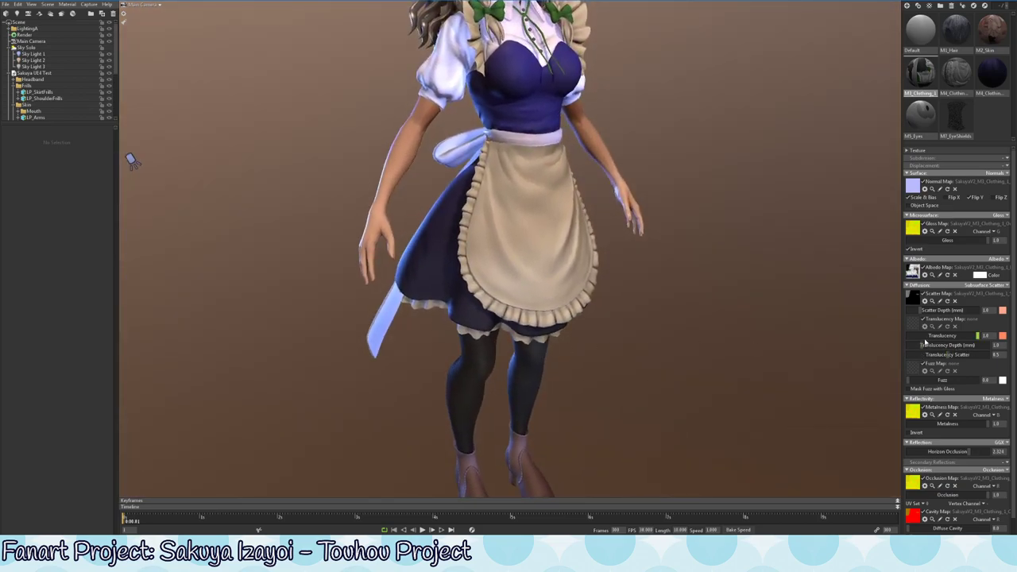
drag(978, 336, 922, 336)
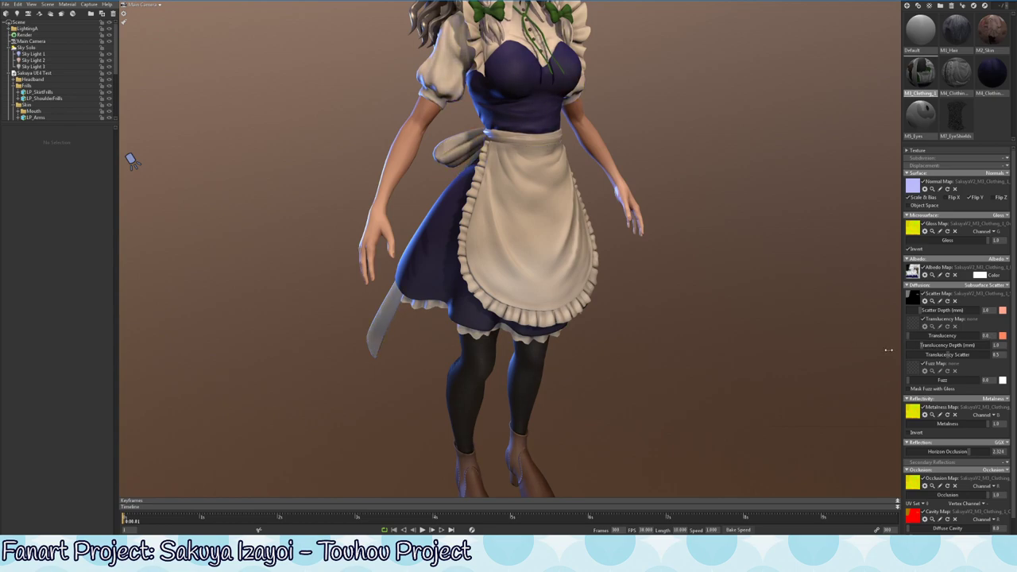
click(954, 301)
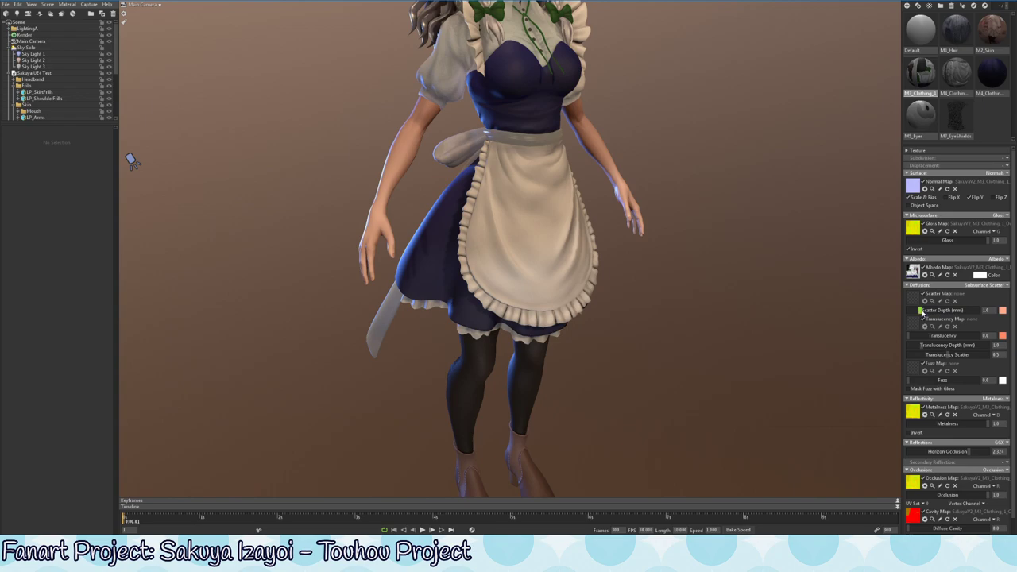
Tune the clothing's scatter depth, set translucency to 0.8, and raise translucency depth to about 70.
click(923, 310)
drag(923, 310, 919, 313)
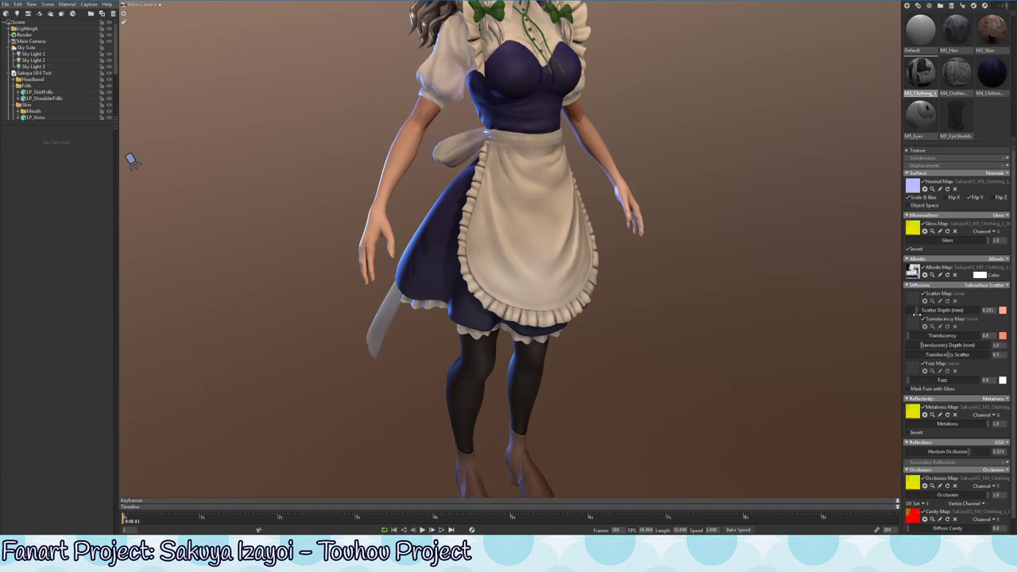
drag(920, 313, 912, 311)
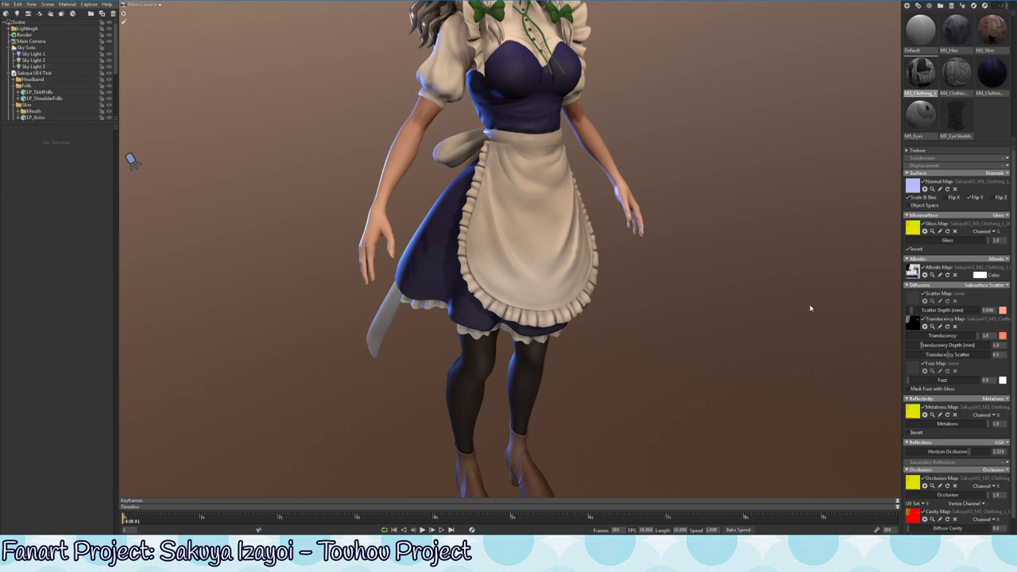
mouse_move(979, 335)
mouse_down()
mouse_move(890, 346)
mouse_move(1014, 346)
mouse_up()
mouse_move(912, 311)
mouse_down()
mouse_move(922, 310)
mouse_move(912, 309)
mouse_up()
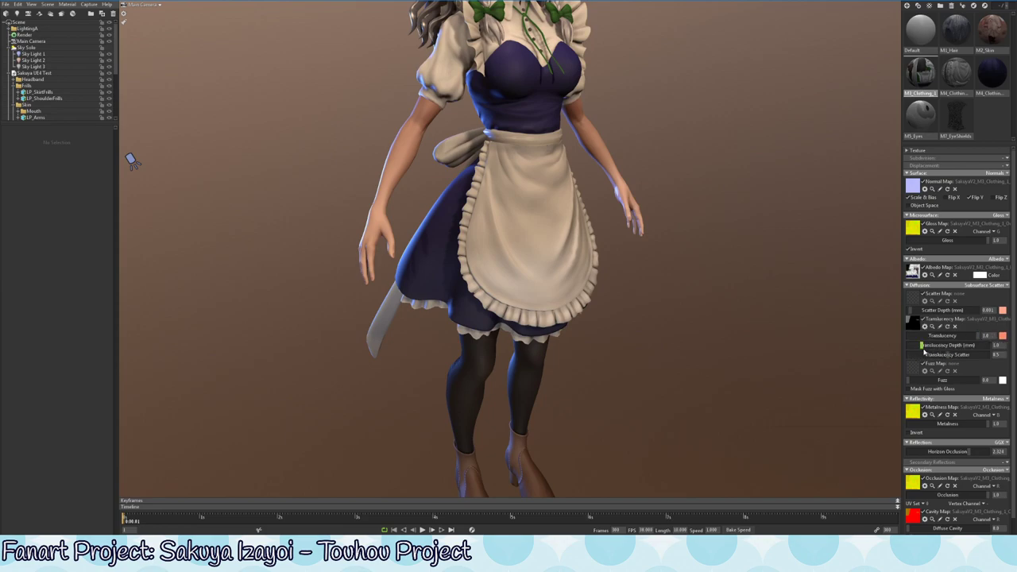
mouse_move(925, 345)
mouse_down()
mouse_move(950, 354)
mouse_move(936, 354)
mouse_move(950, 345)
mouse_up()
Disable mipmaps on the translucency map texture and raise translucency depth to about 211.
click(925, 327)
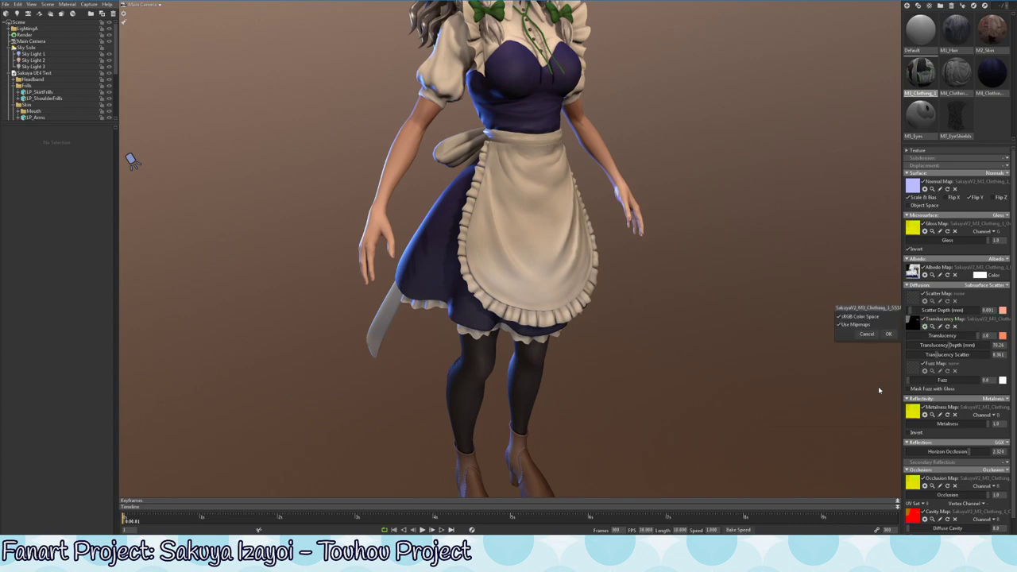
click(839, 325)
click(889, 336)
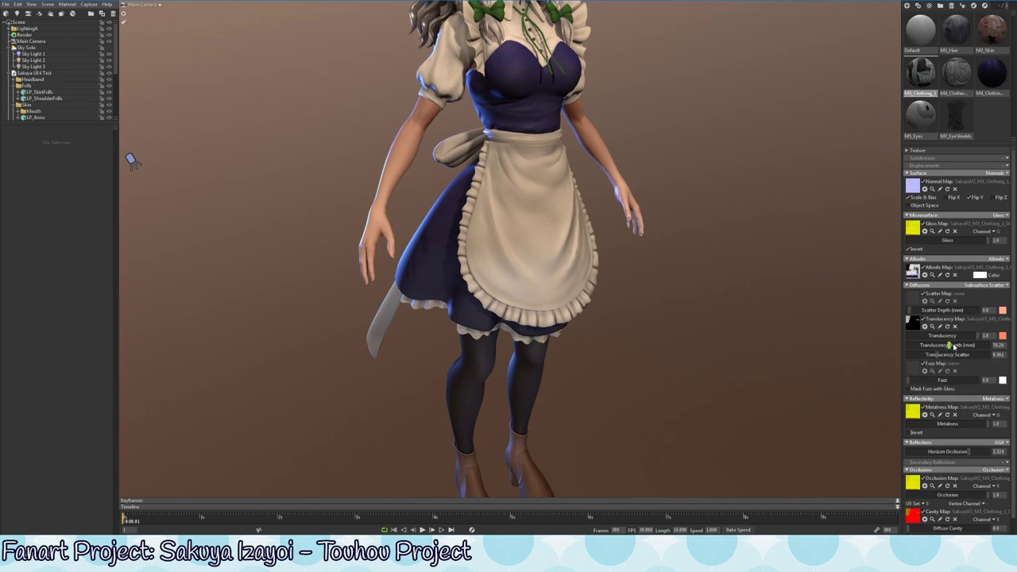
mouse_move(952, 345)
mouse_down()
mouse_move(977, 355)
mouse_move(902, 354)
mouse_up()
Preview the translucency map's content, then close the preview with Done.
click(932, 327)
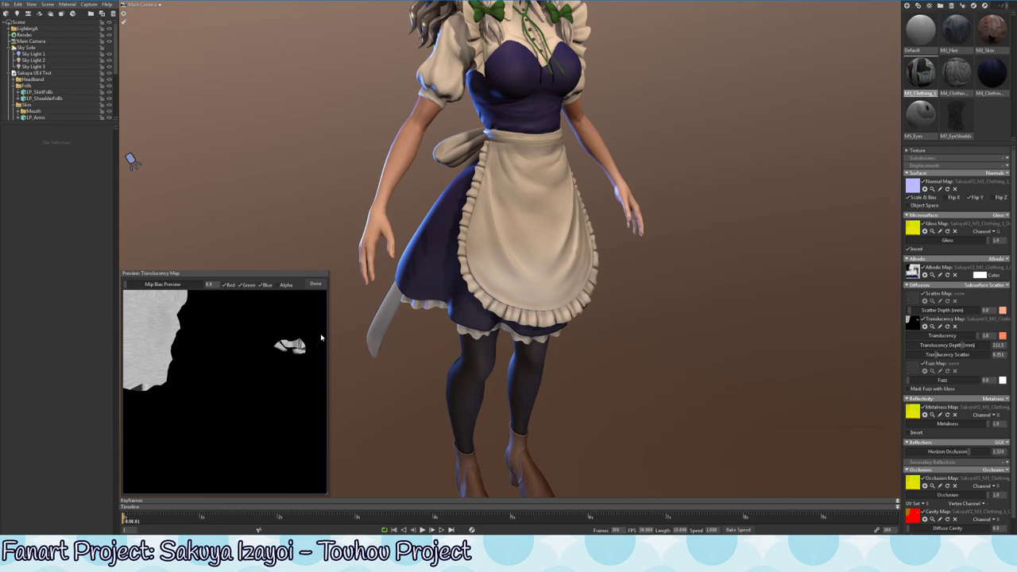
click(315, 284)
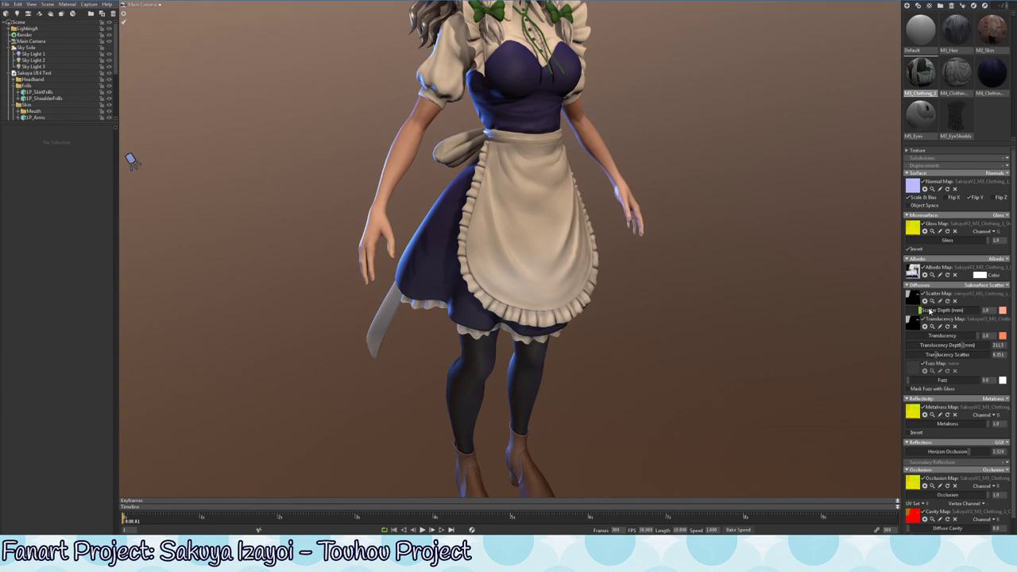
Raise the clothing's scatter depth, then test removing the translucency map and varying translucency.
drag(929, 311, 1000, 322)
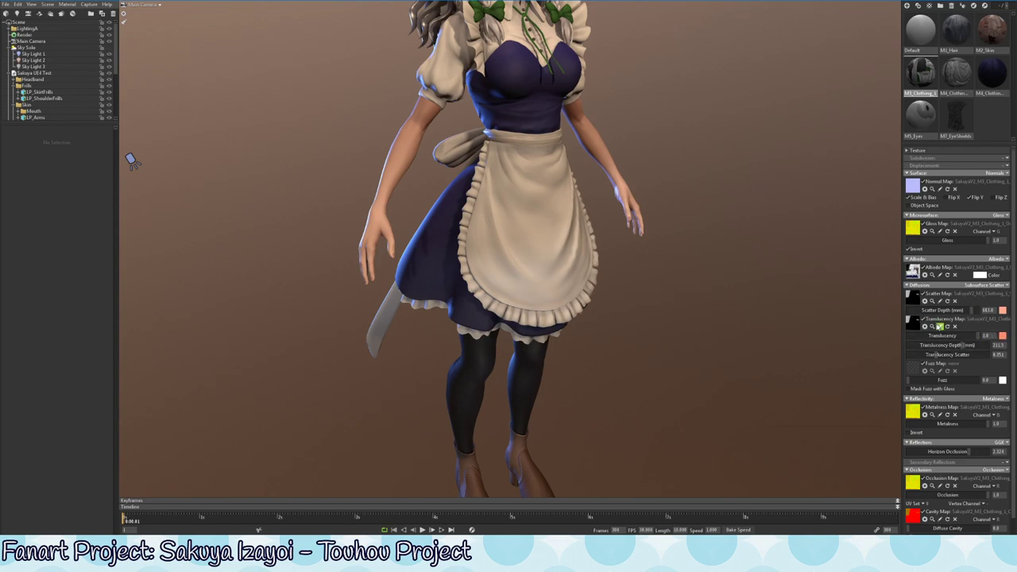
click(955, 326)
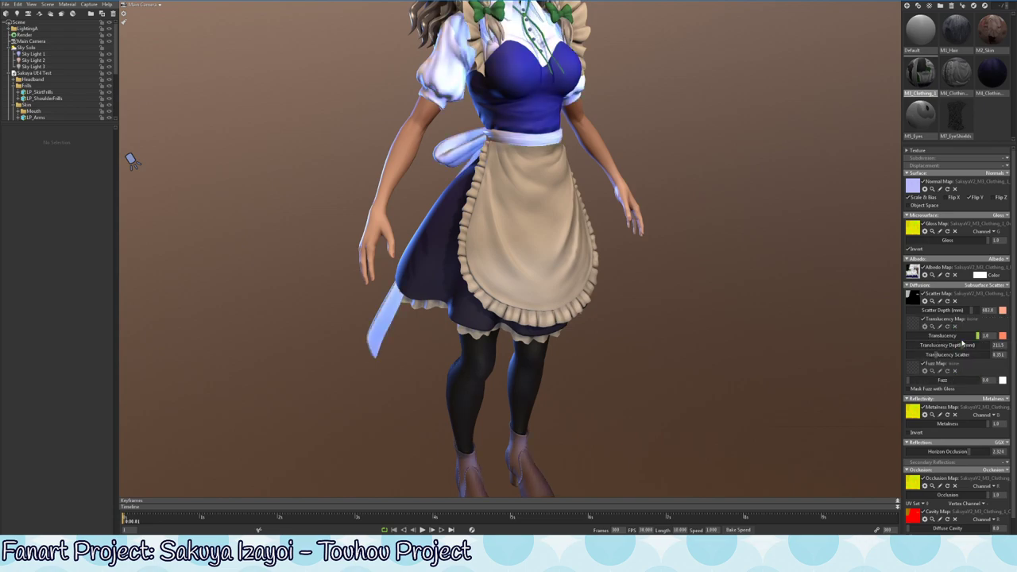
click(932, 332)
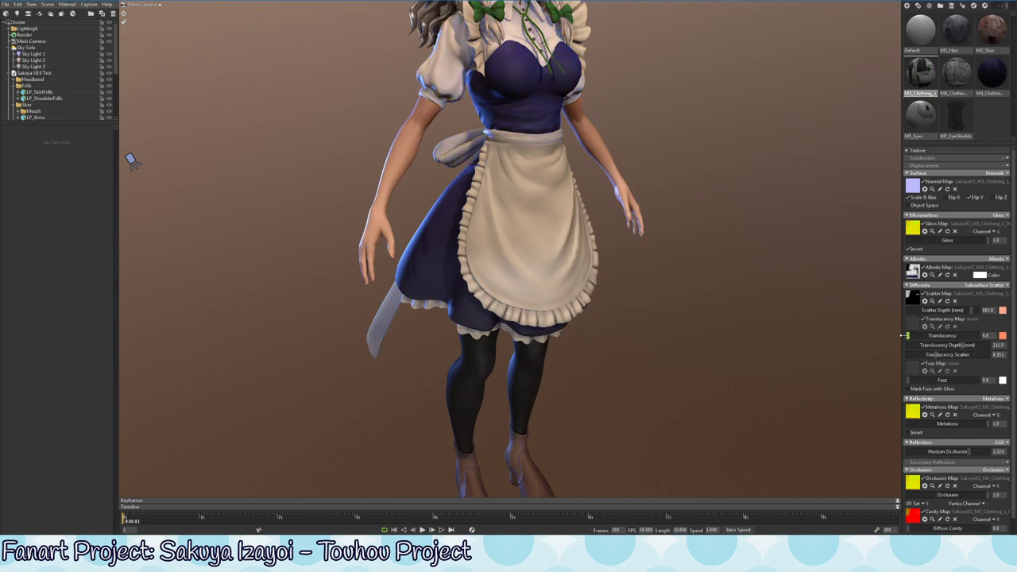
click(960, 335)
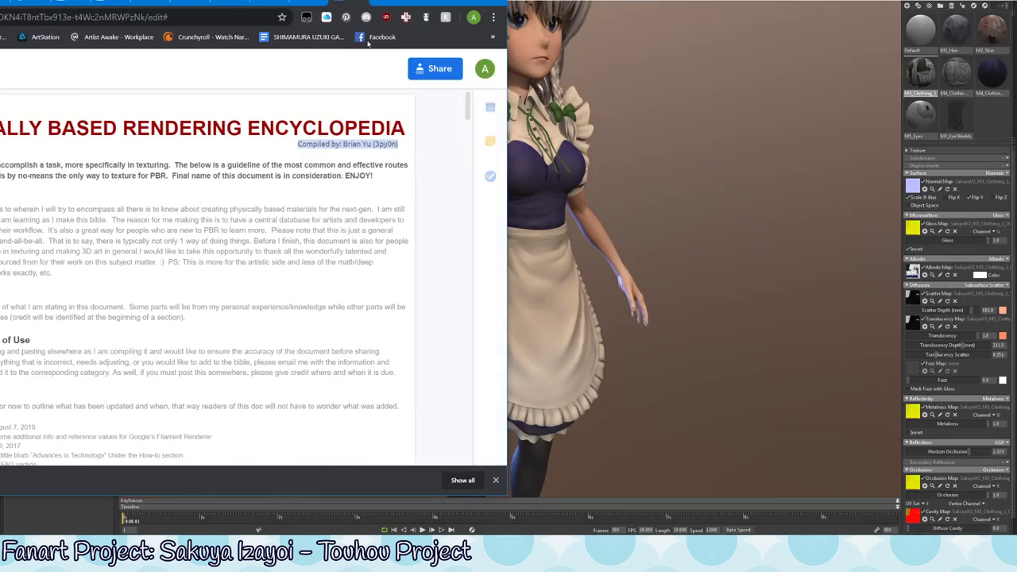
Search the document for 'subsurface' and step through its three matches.
scroll(119, 340, down, 5)
scroll(119, 340, down, 1)
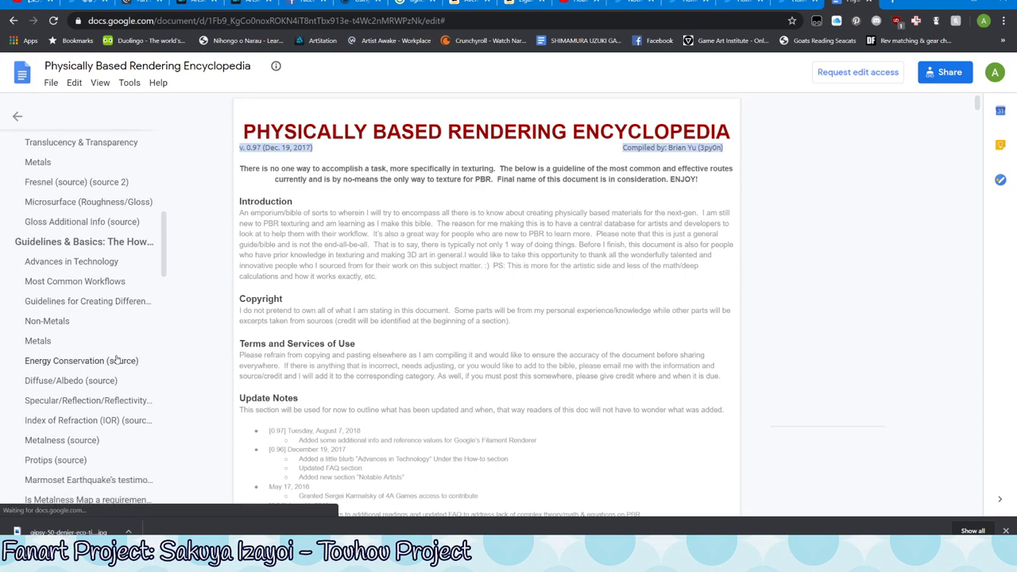
scroll(119, 340, up, 4)
key(ctrl+f)
text(s)
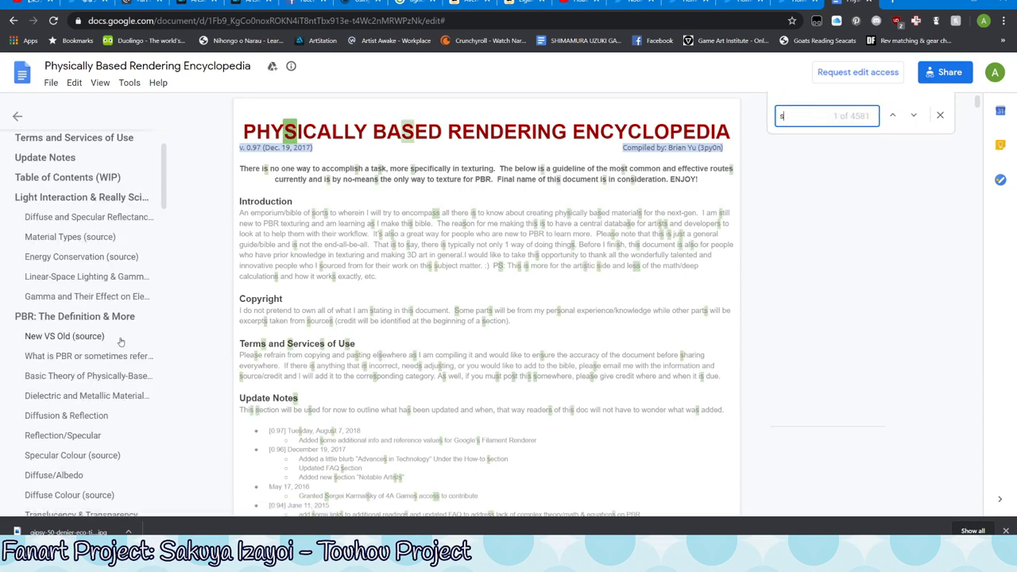
text(ubs)
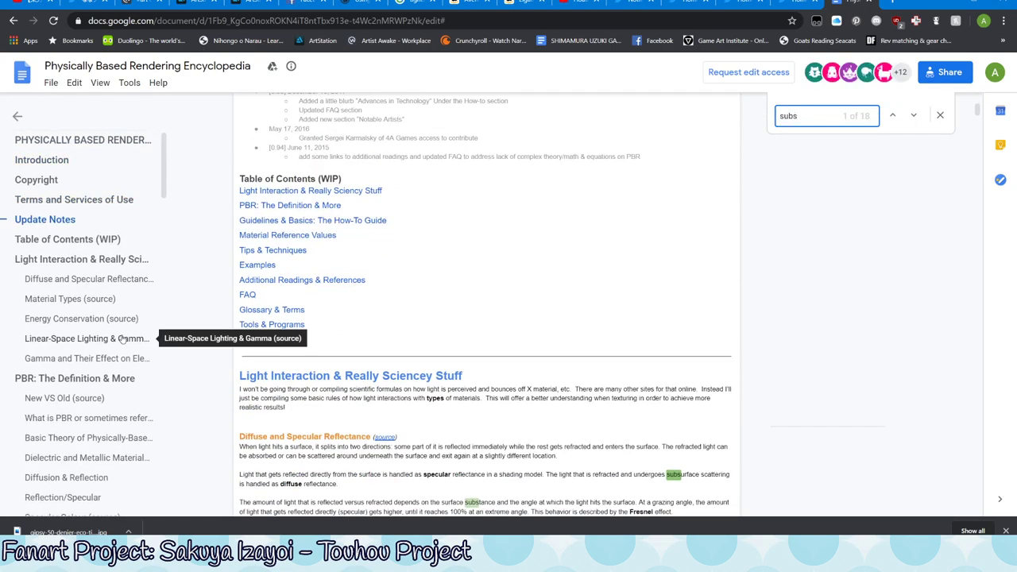
text(ur)
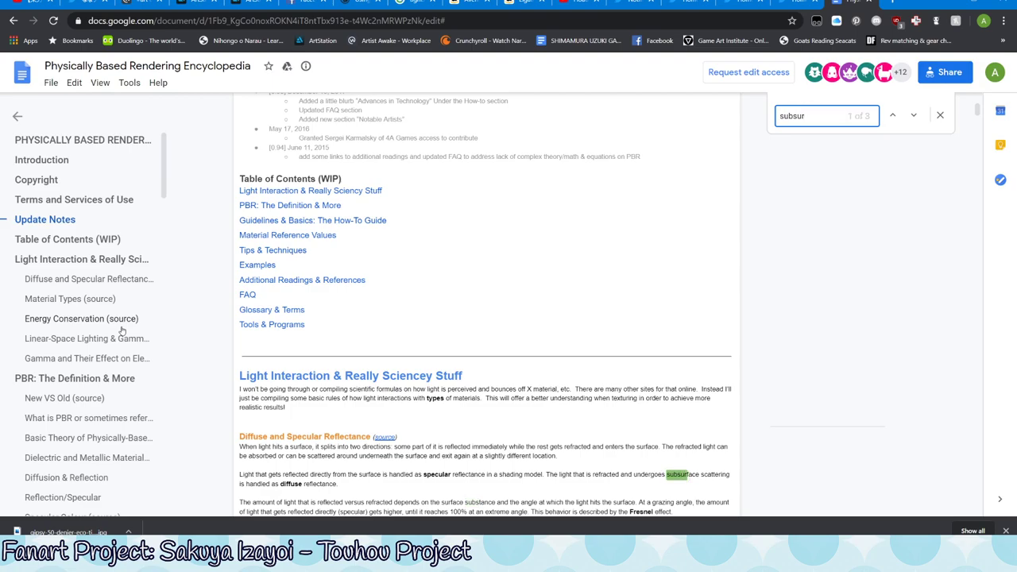
text(face)
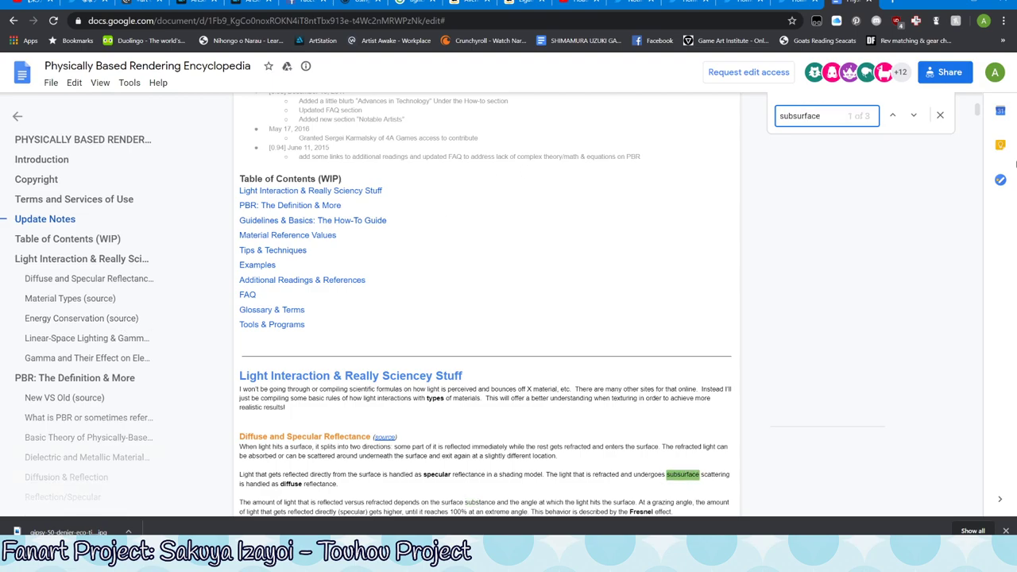
click(913, 115)
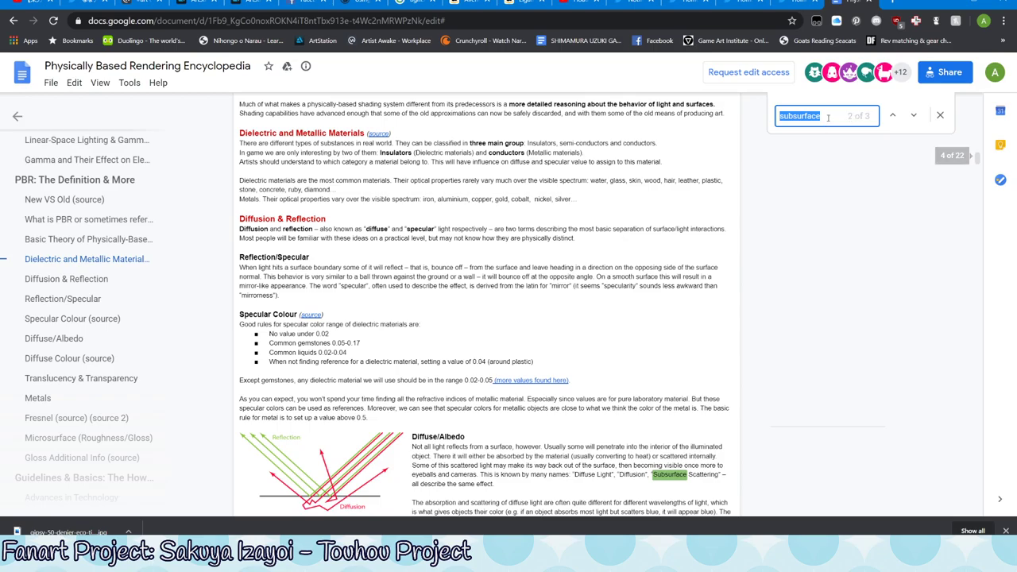
click(914, 116)
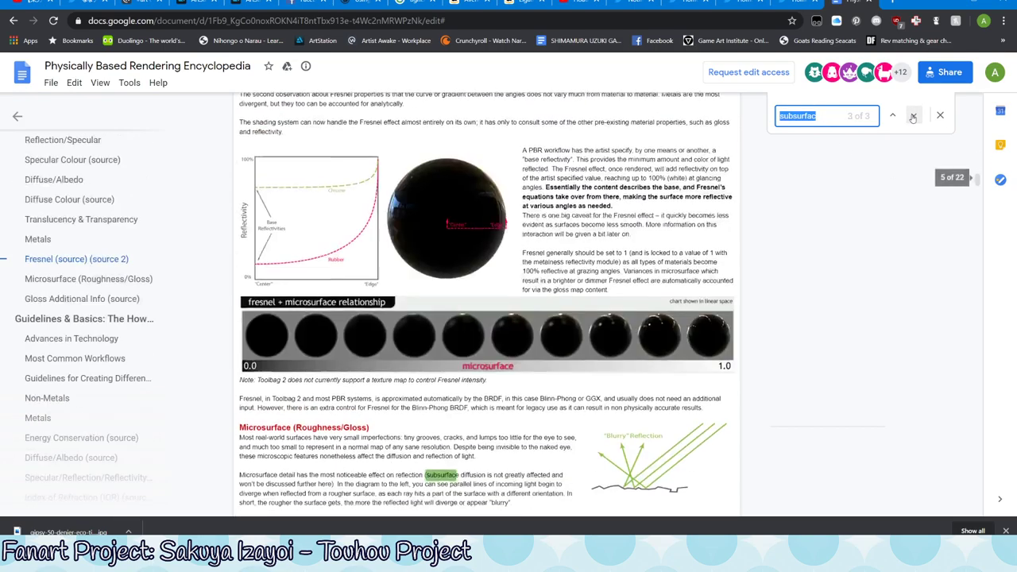
click(913, 116)
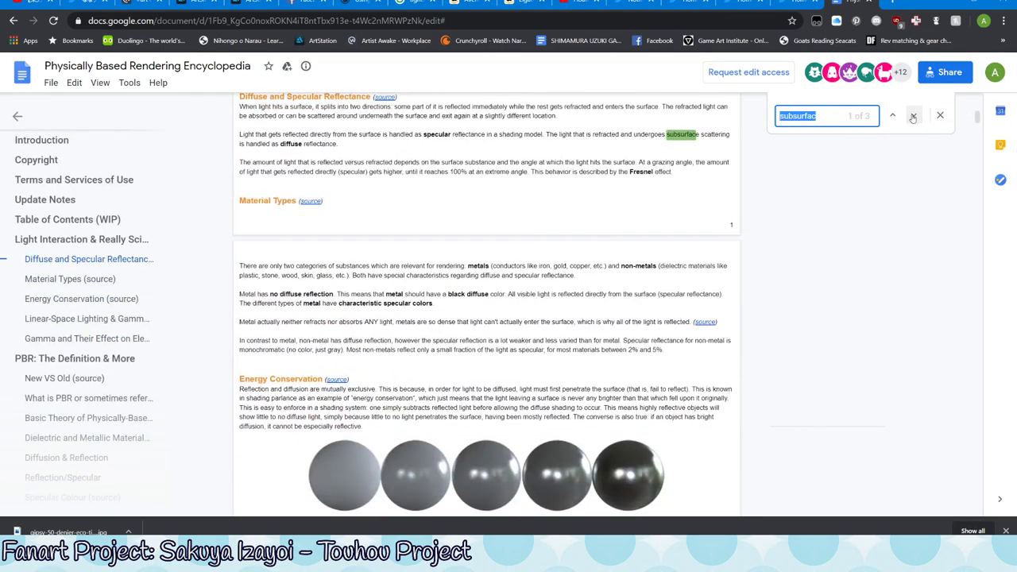
Go to the Specular/Reflection/Reflectivity section via the document outline.
scroll(193, 272, down, 4)
scroll(192, 273, down, 1)
scroll(192, 272, down, 2)
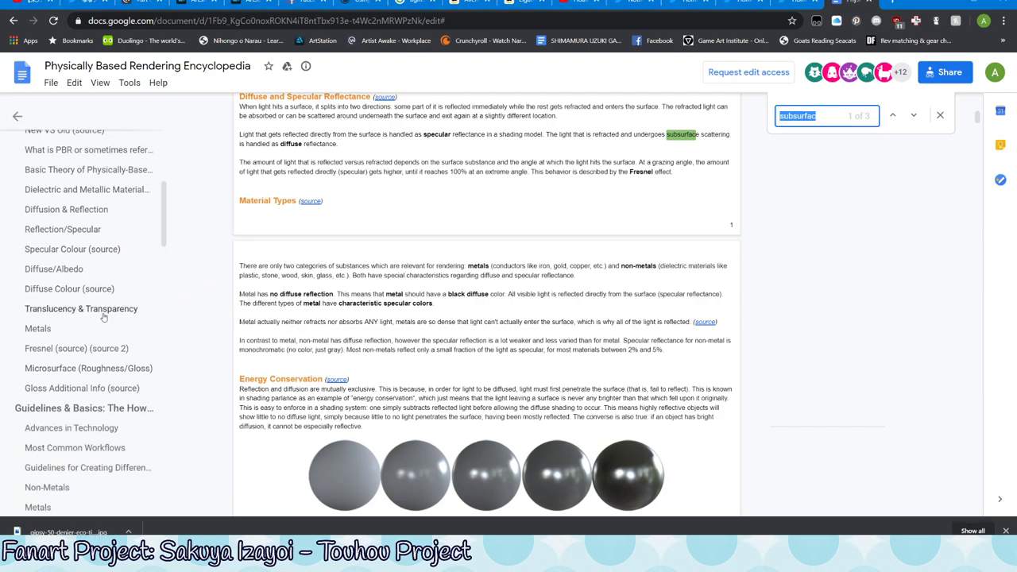
scroll(102, 316, down, 1)
scroll(100, 317, down, 3)
scroll(98, 321, down, 3)
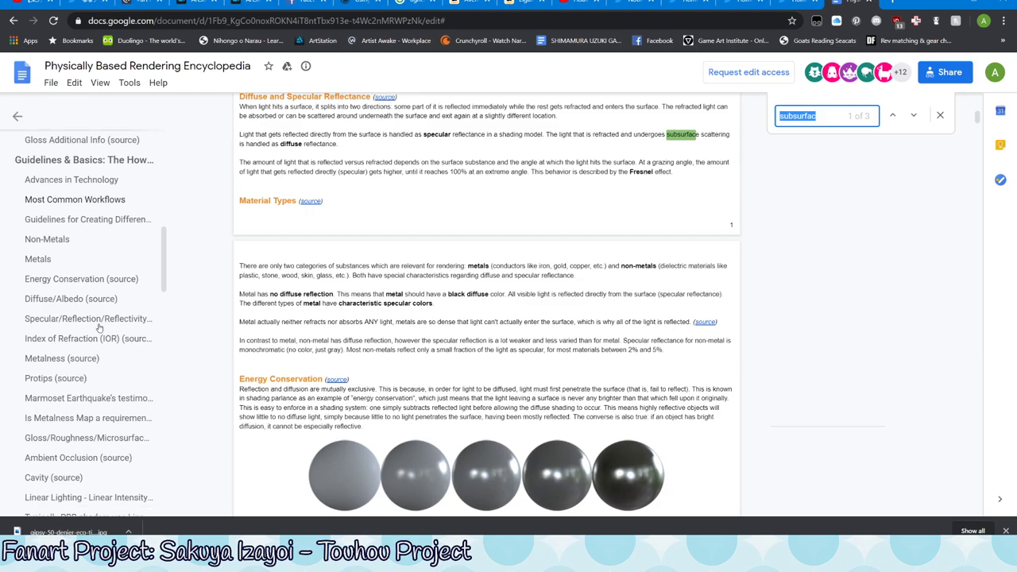
click(99, 321)
scroll(921, 252, down, 5)
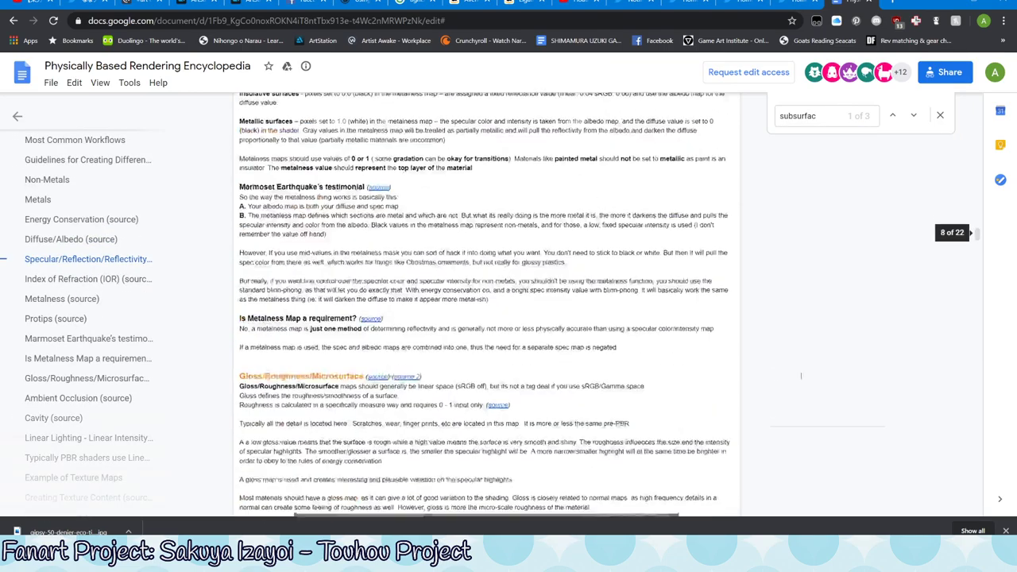
scroll(921, 252, down, 2)
Change the document search term to 'ss' and step to the next match.
mouse_move(978, 242)
mouse_down()
mouse_move(977, 468)
mouse_move(979, 260)
mouse_move(1015, 248)
mouse_move(1009, 142)
mouse_move(977, 509)
mouse_move(977, 471)
mouse_up()
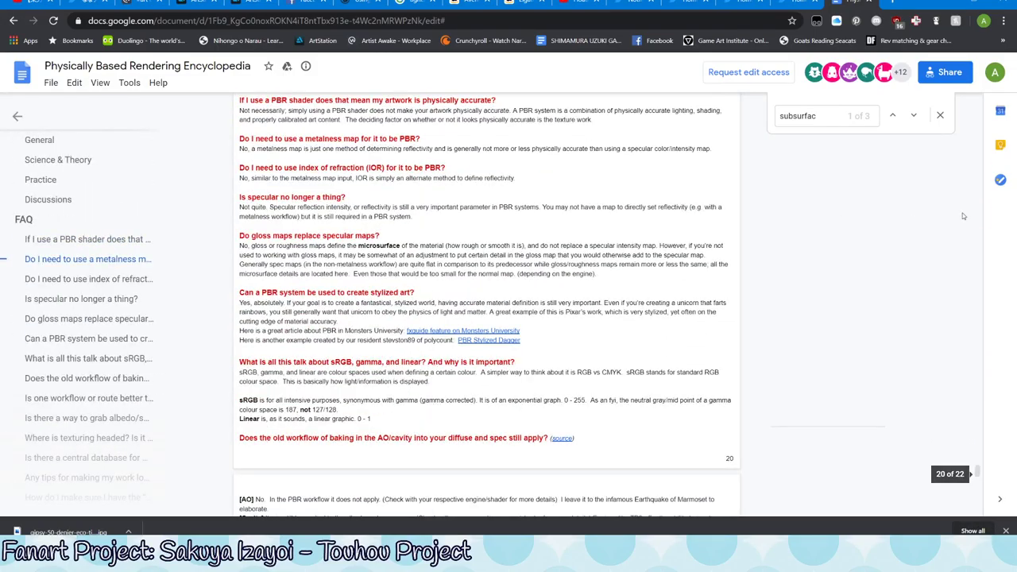
text(e)
key(BackSpace)
key(BackSpace)
key(BackSpace)
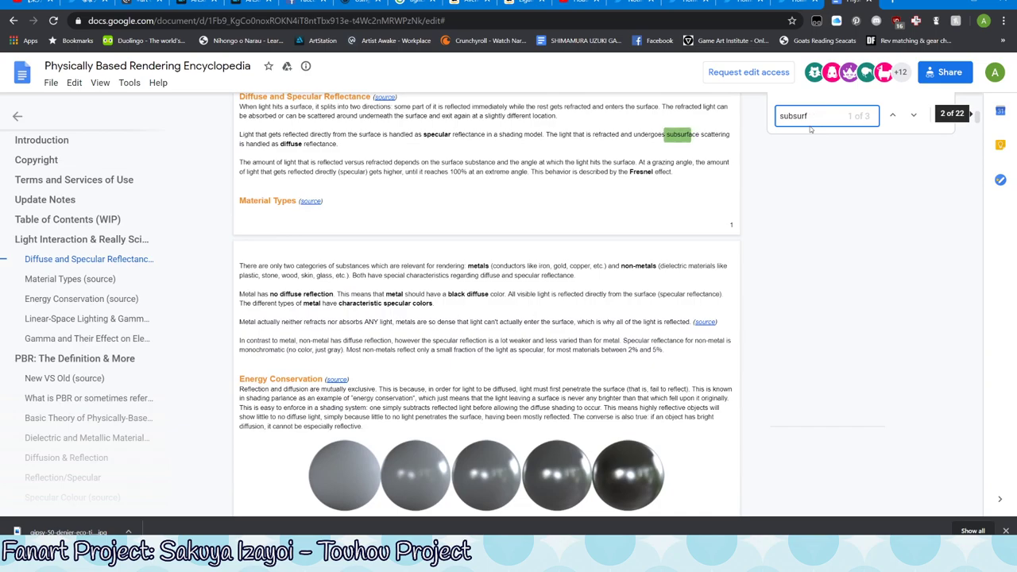
key(BackSpace)
key(BackSpace)
key(BackSpace)
key(BackSpace)
key(BackSpace)
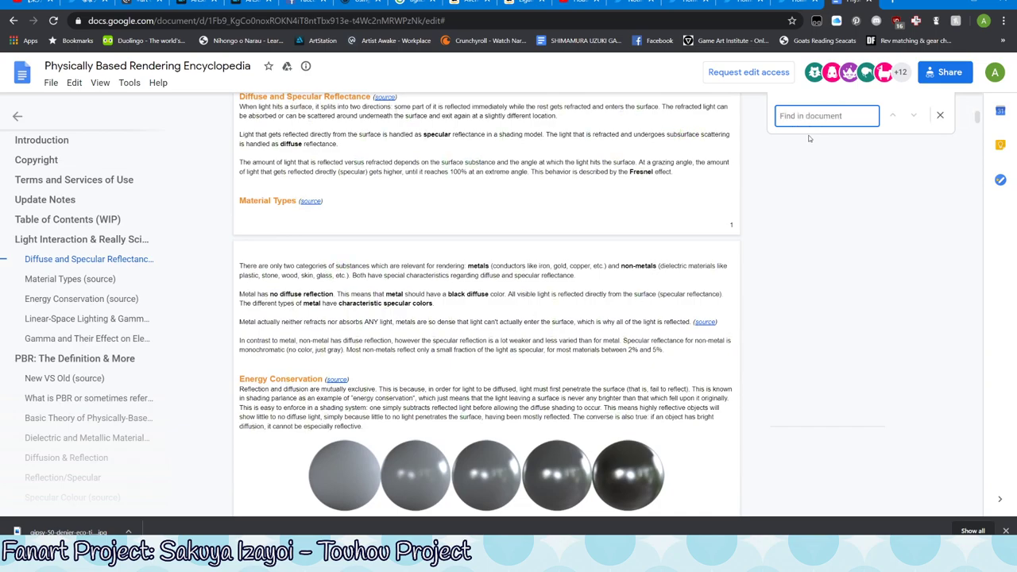
text(sss)
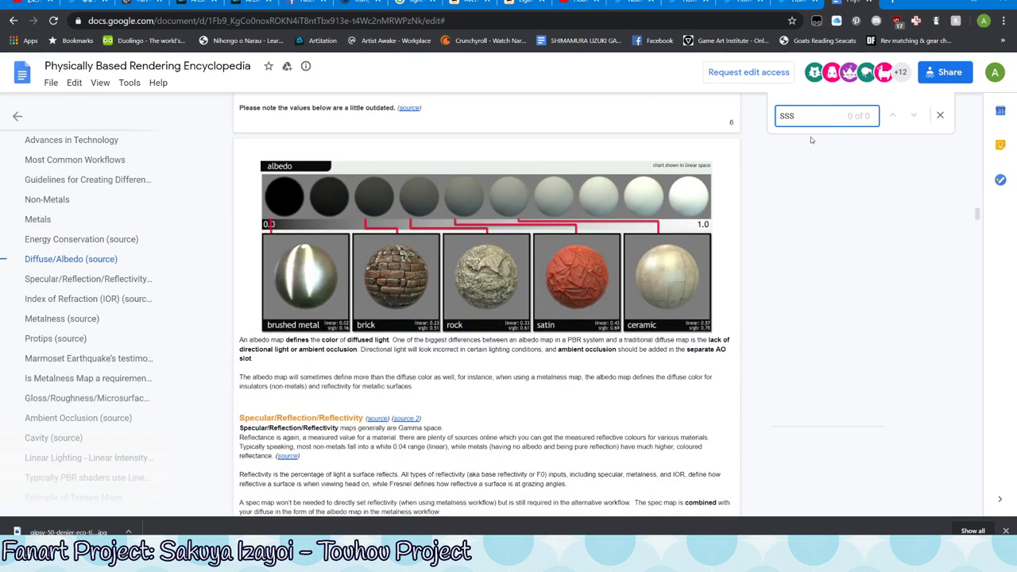
key(BackSpace)
key(Return)
key(Return)
Skim the matches, then jump to the Specular (Reflectance) section.
scroll(80, 333, down, 3)
scroll(68, 328, down, 2)
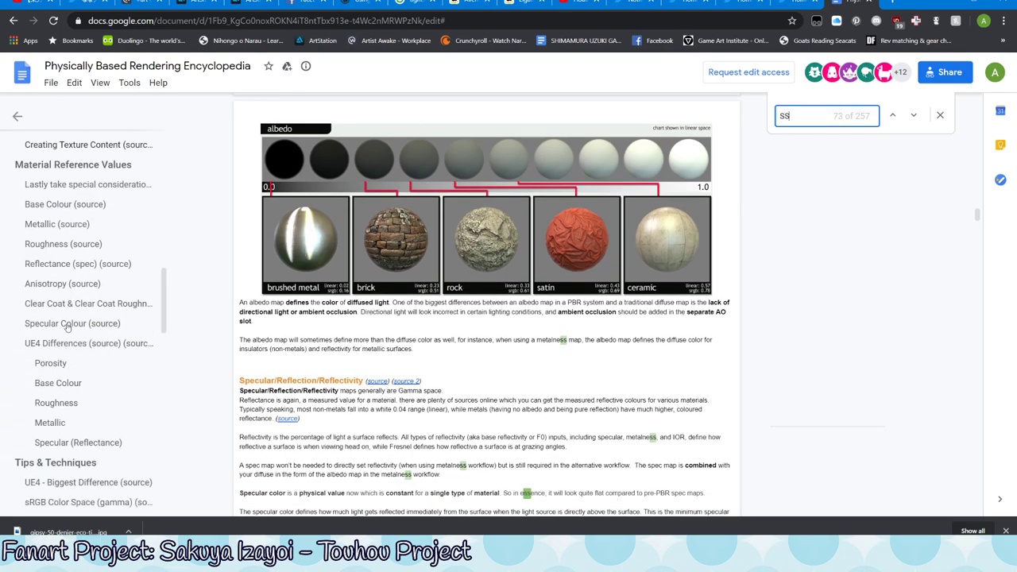
scroll(72, 342, down, 2)
scroll(80, 357, up, 1)
scroll(96, 302, down, 2)
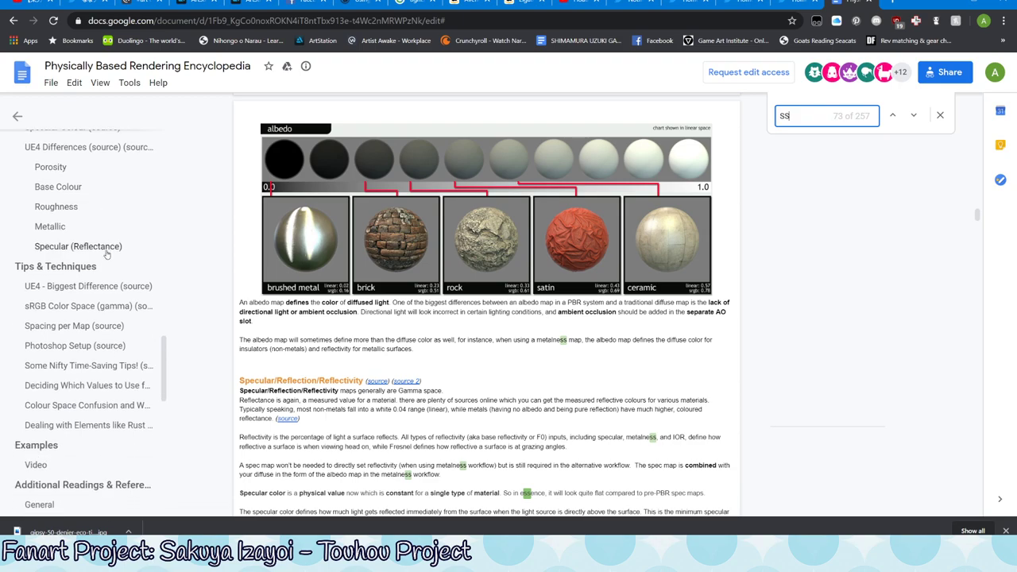
scroll(88, 294, down, 1)
scroll(56, 333, down, 2)
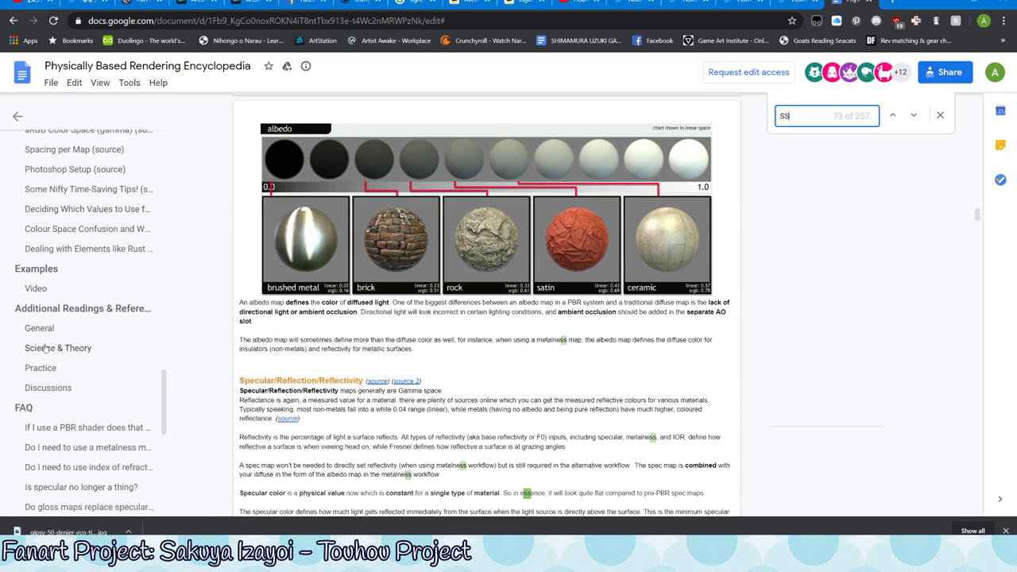
scroll(67, 358, down, 2)
scroll(88, 346, up, 3)
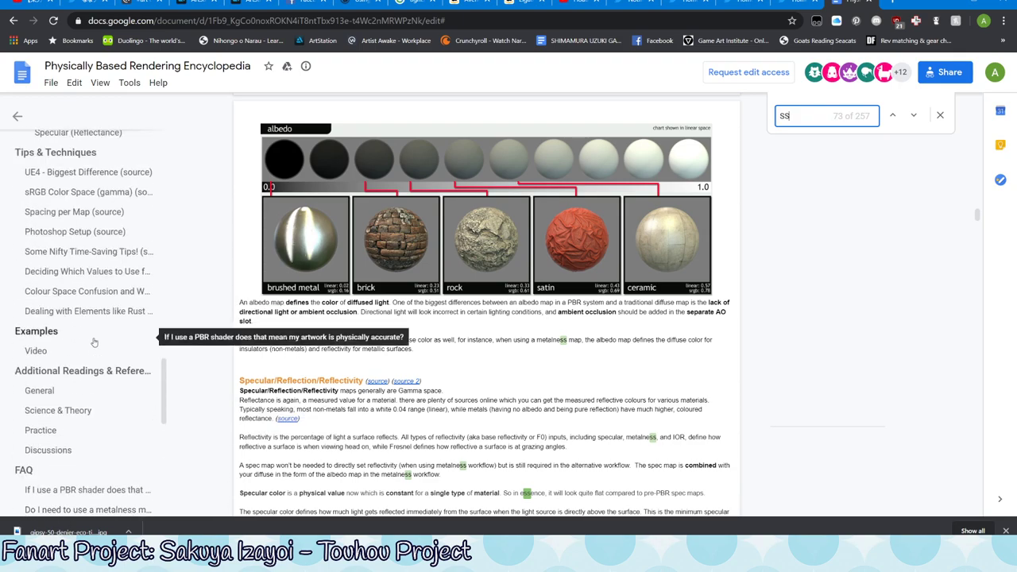
scroll(72, 381, up, 2)
scroll(71, 389, up, 1)
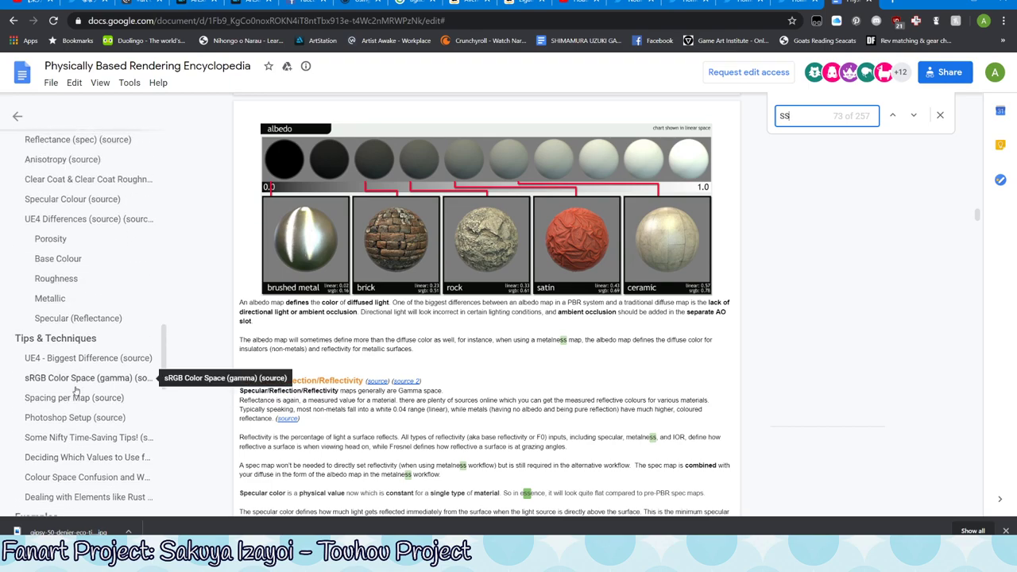
scroll(80, 373, up, 2)
click(69, 442)
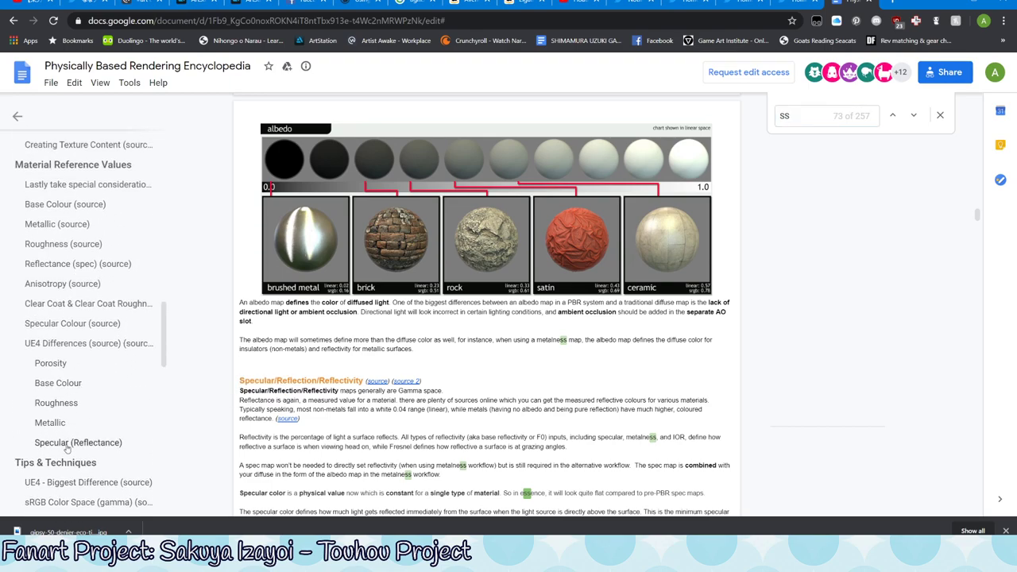
Visit the Clear Coat & Clear Coat Roughness section, then Guidelines for Creating Different Materials.
scroll(59, 349, up, 2)
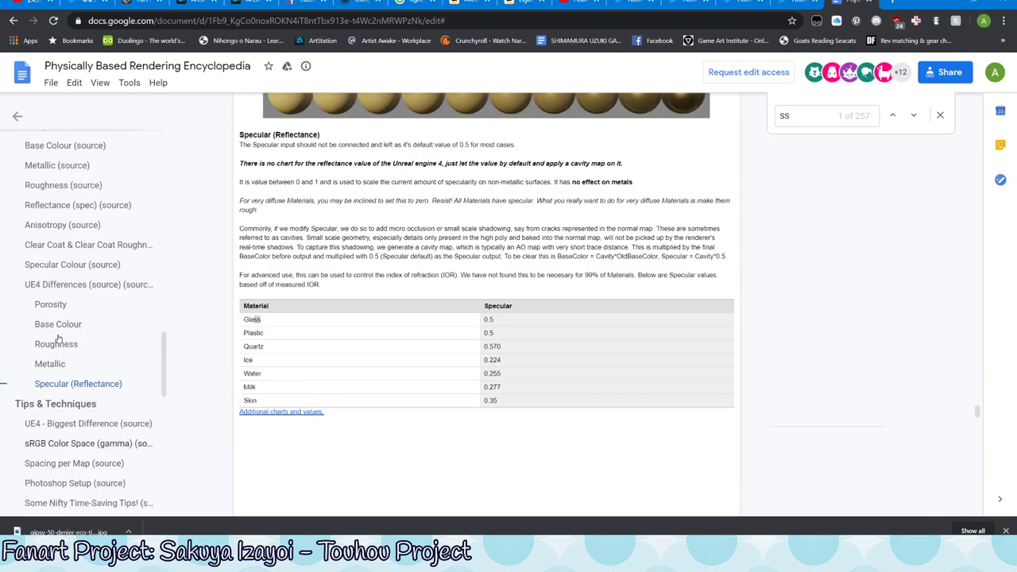
scroll(58, 338, up, 1)
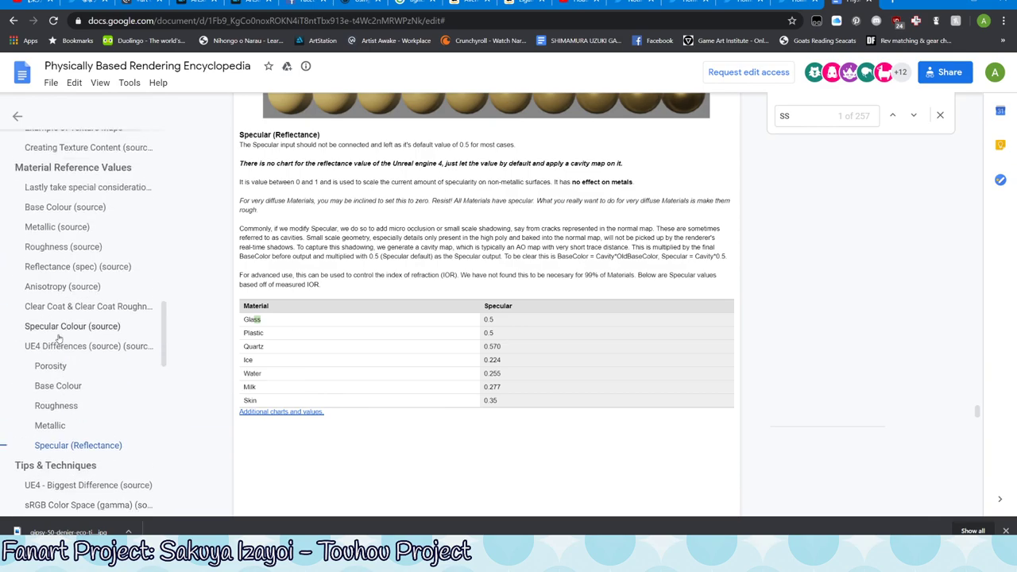
click(91, 307)
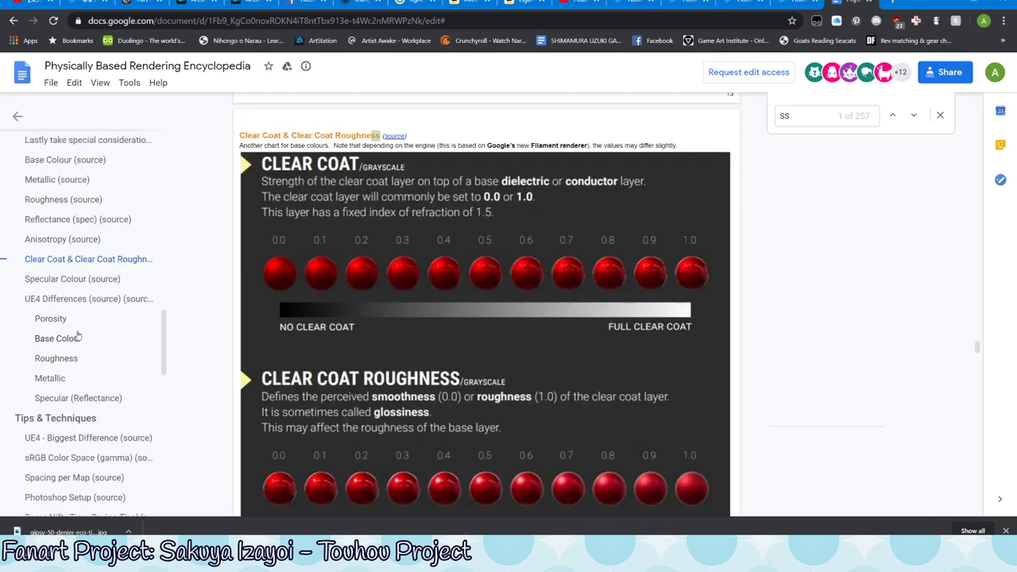
scroll(124, 362, up, 1)
scroll(119, 366, up, 1)
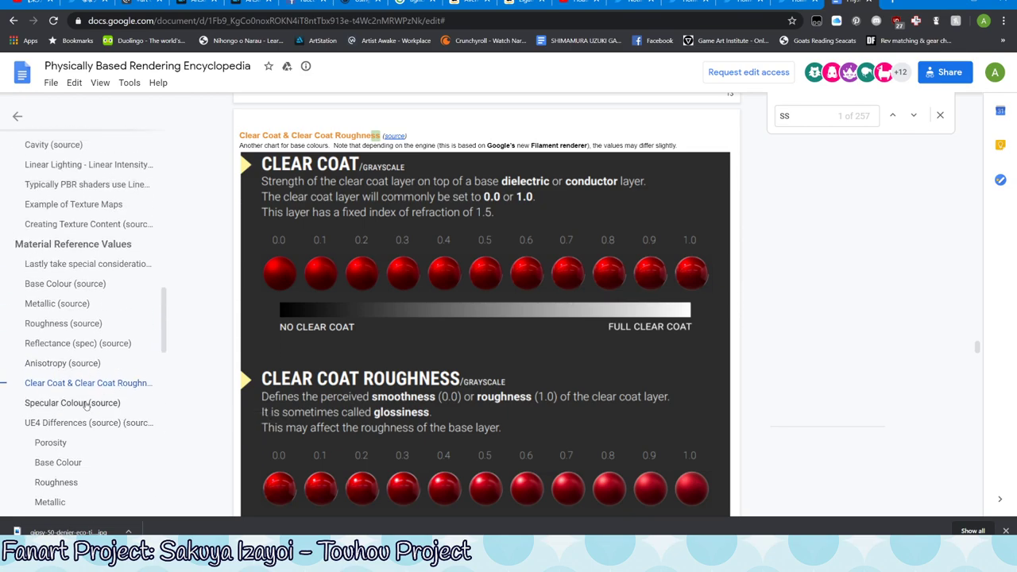
scroll(88, 398, up, 1)
scroll(76, 404, up, 2)
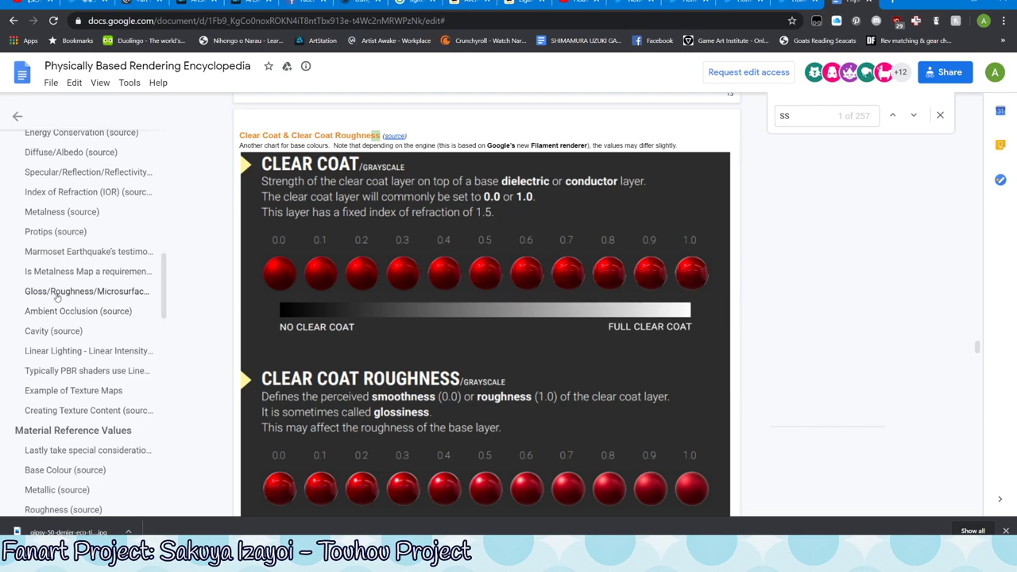
scroll(52, 175, up, 1)
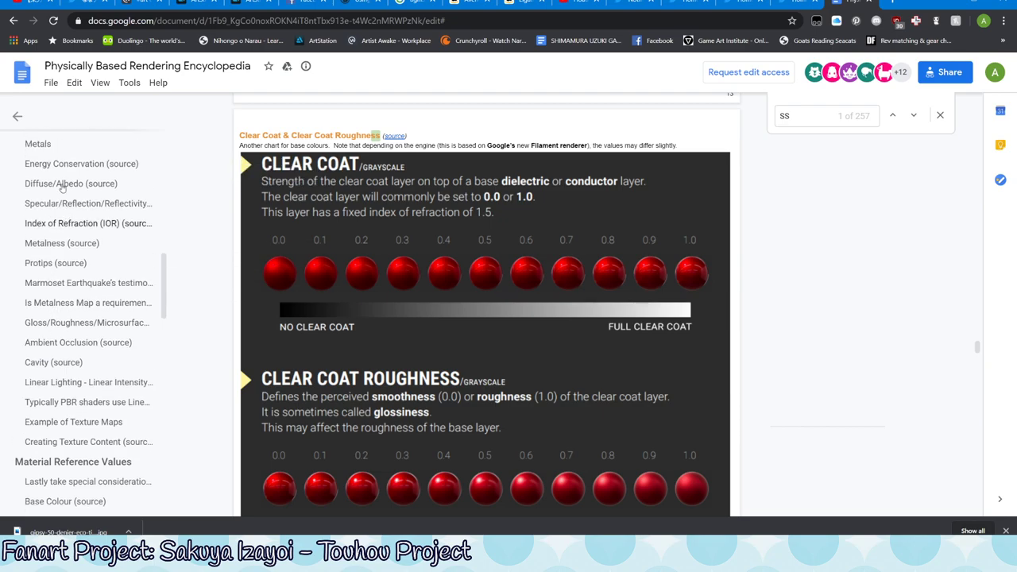
scroll(61, 229, up, 1)
scroll(61, 238, up, 1)
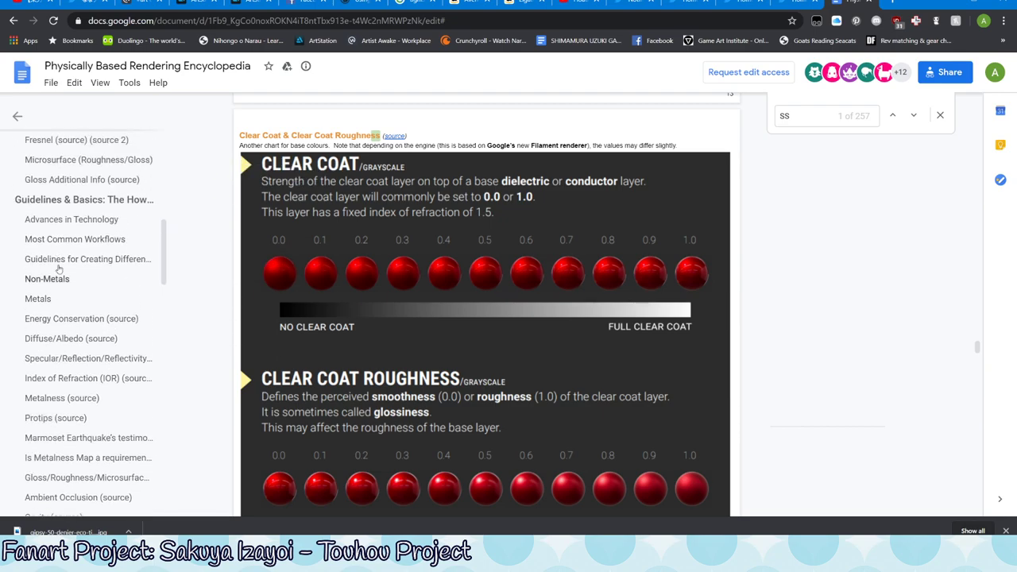
click(62, 260)
Read the Translucency & Transparency section, then the Diffusion & Reflection section.
scroll(65, 286, up, 2)
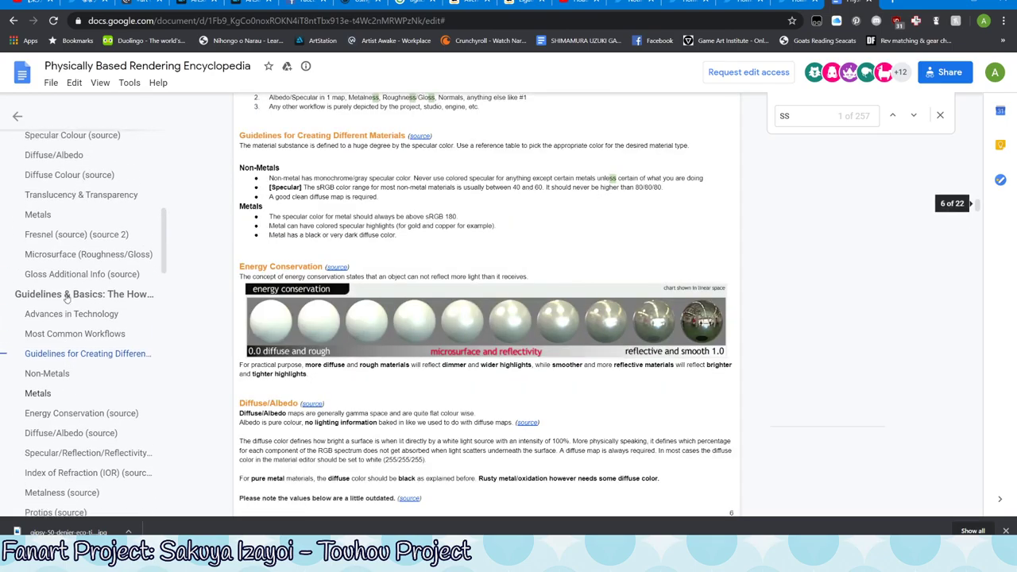
scroll(67, 297, up, 2)
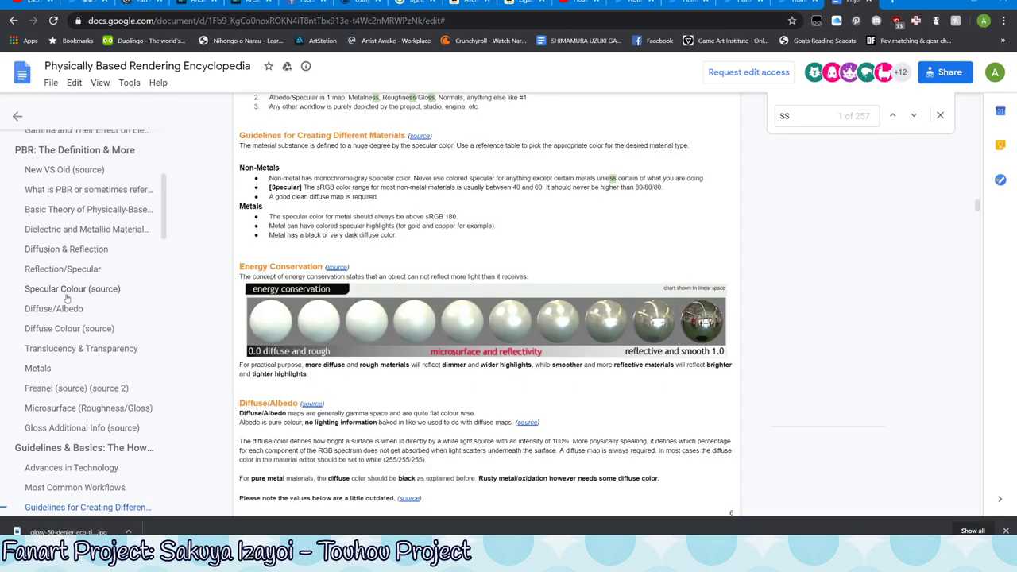
click(85, 349)
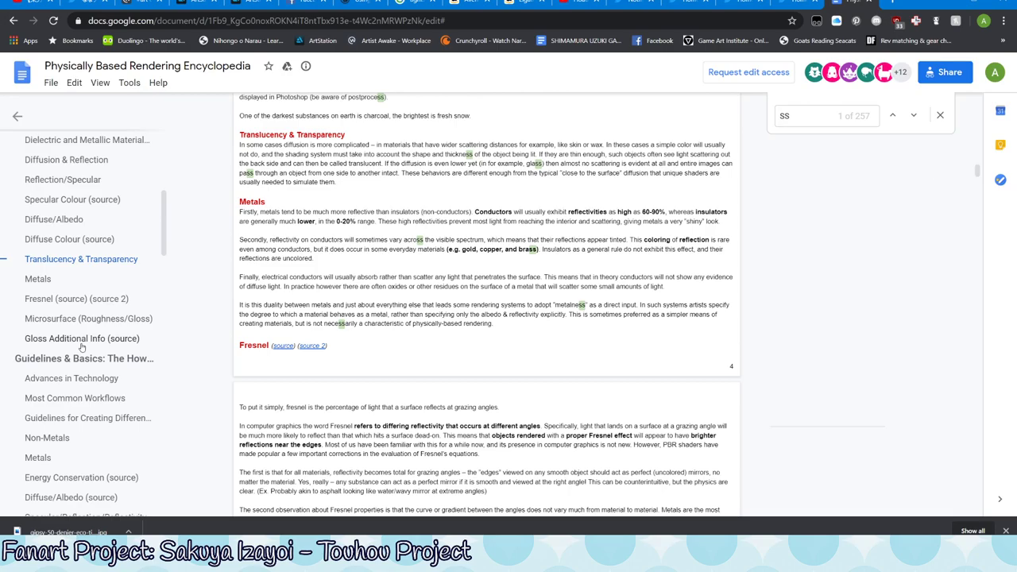
scroll(487, 318, down, 3)
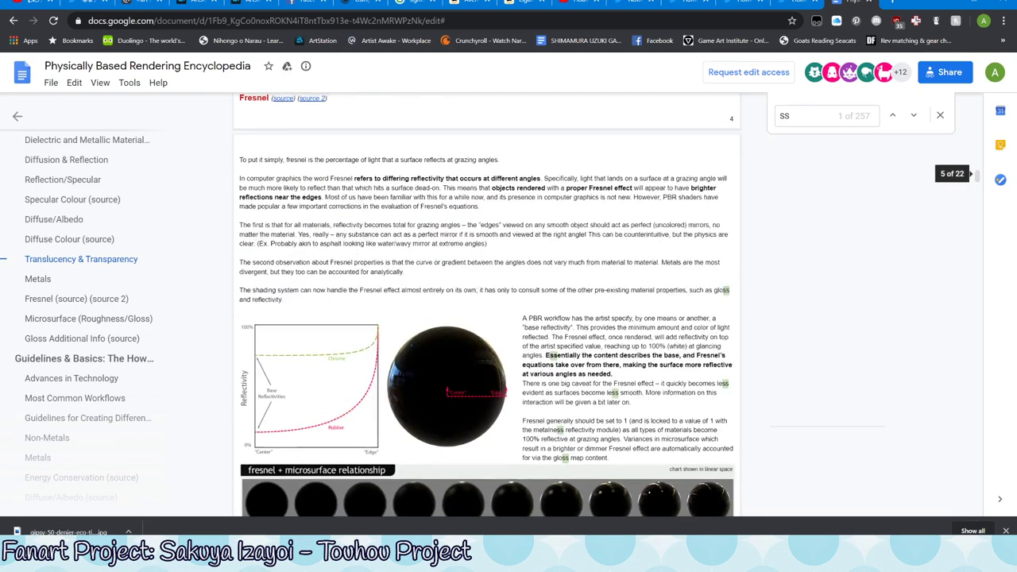
scroll(486, 318, up, 4)
scroll(95, 302, up, 3)
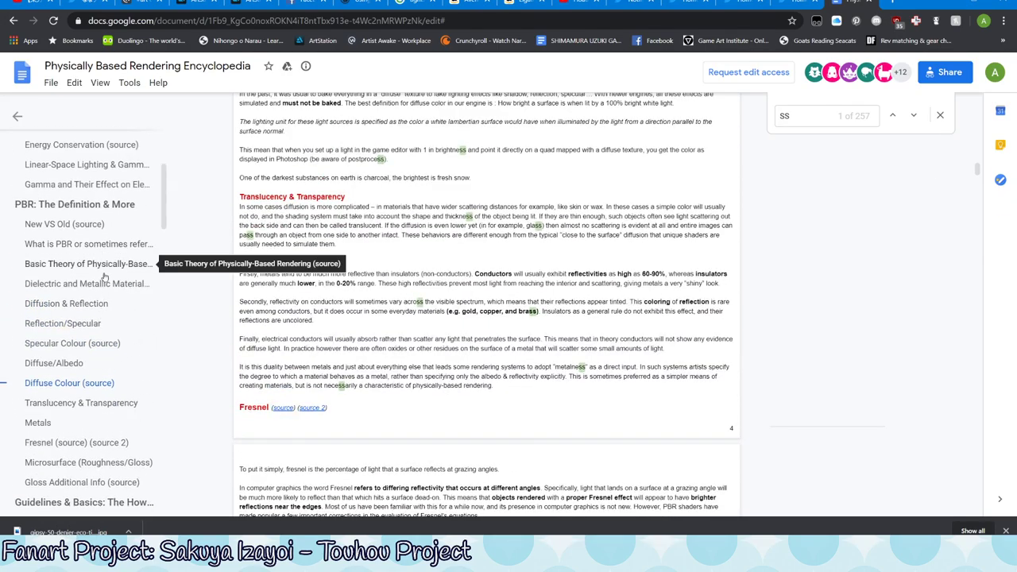
click(76, 308)
scroll(82, 295, up, 3)
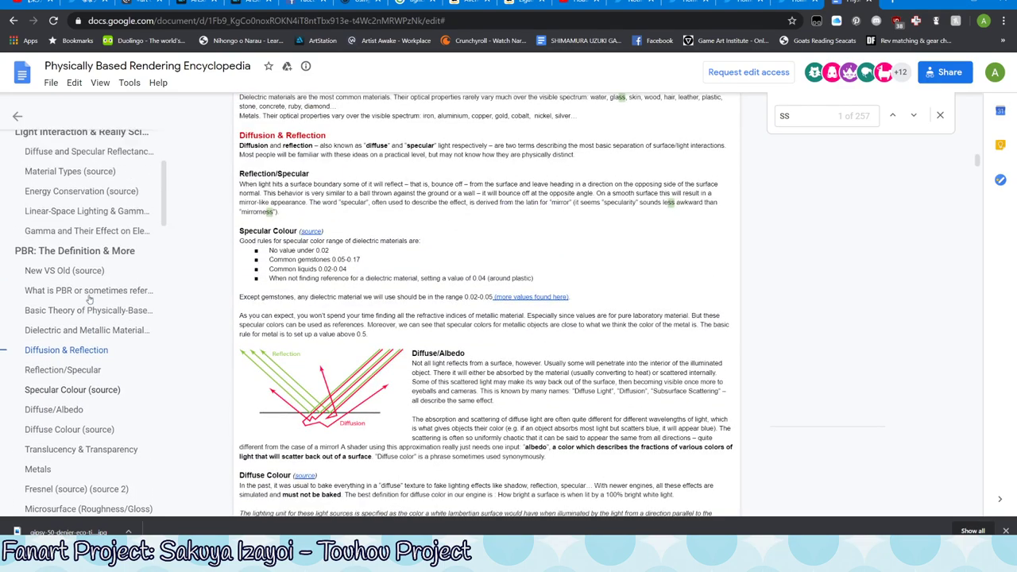
scroll(61, 379, up, 2)
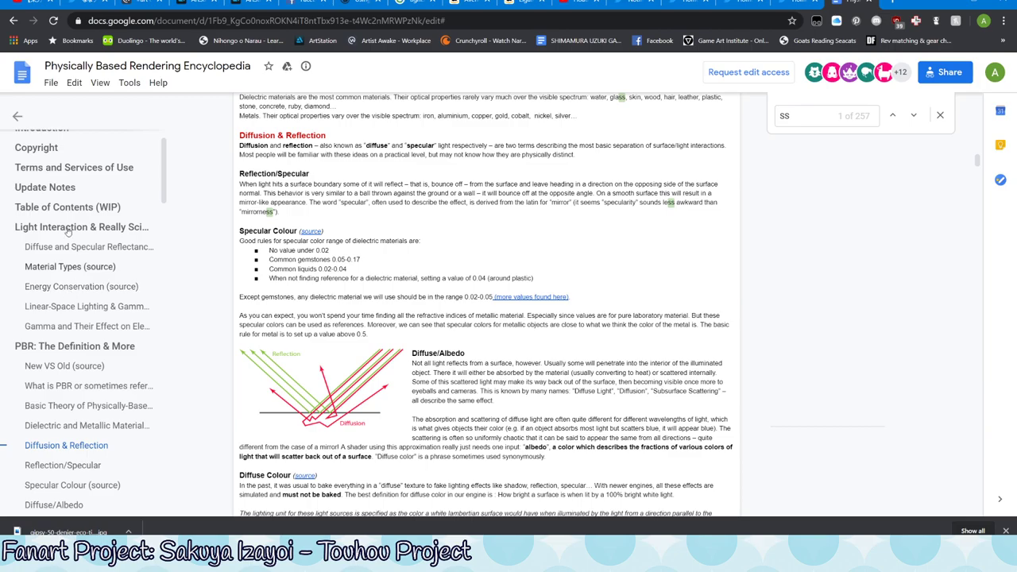
Scroll down to the closing Tools & Programs list at the end of page 22.
scroll(63, 272, down, 5)
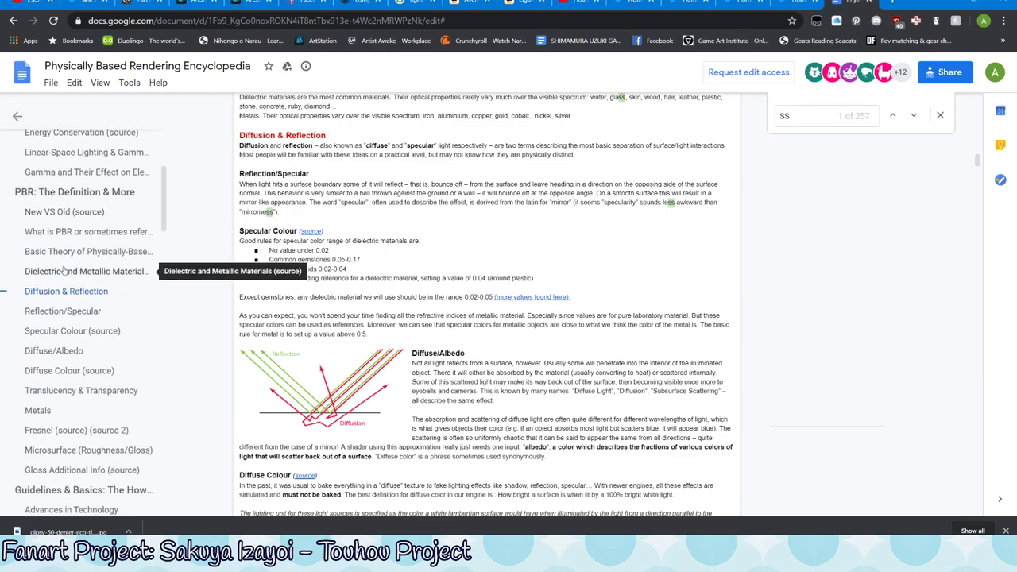
scroll(64, 267, down, 6)
scroll(318, 302, down, 4)
scroll(413, 317, down, 4)
scroll(517, 341, down, 4)
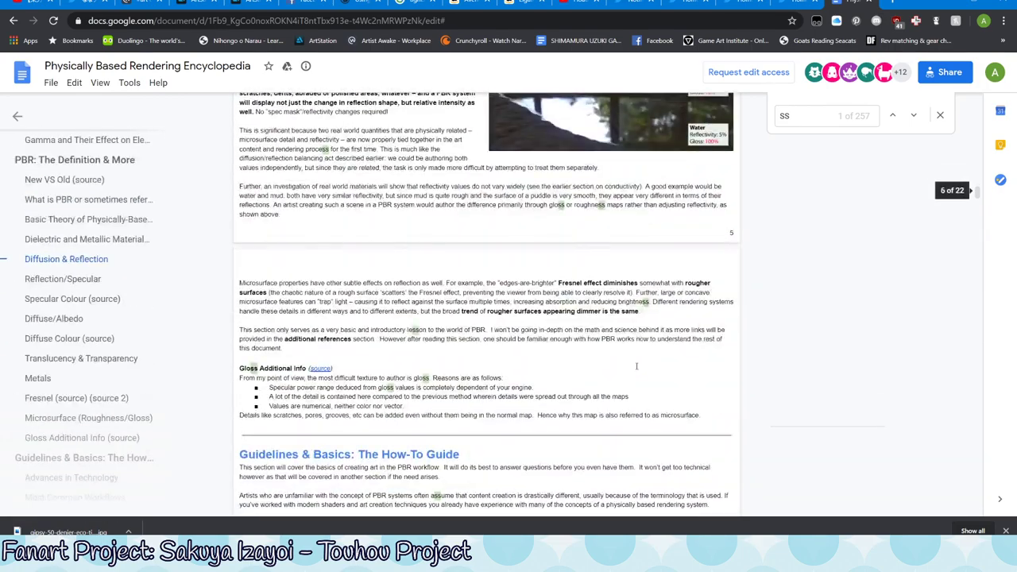
scroll(636, 365, down, 4)
scroll(636, 366, down, 5)
scroll(508, 445, down, 5)
scroll(612, 354, down, 5)
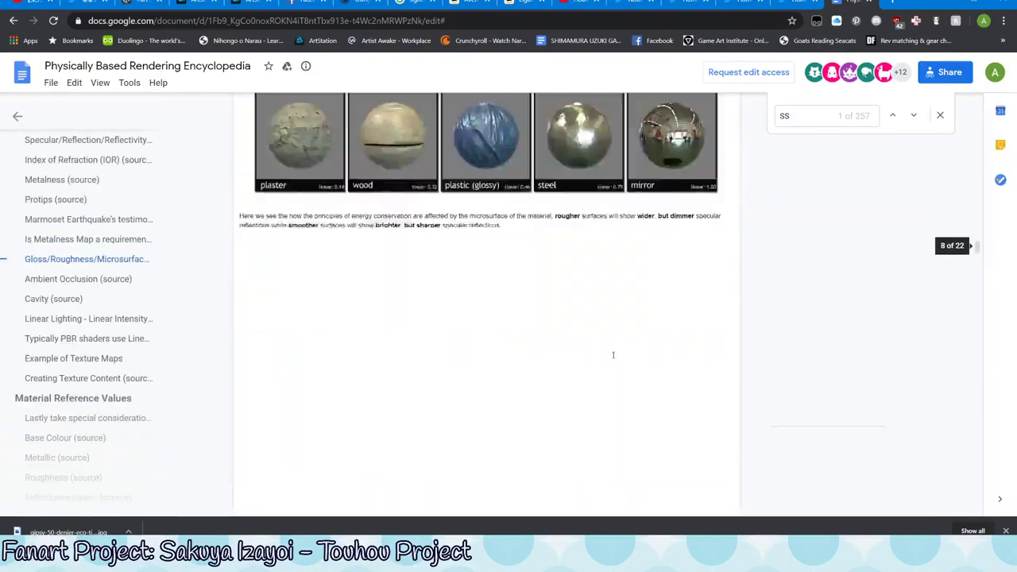
scroll(602, 348, down, 4)
scroll(603, 348, down, 5)
scroll(600, 347, down, 5)
scroll(600, 347, down, 5)
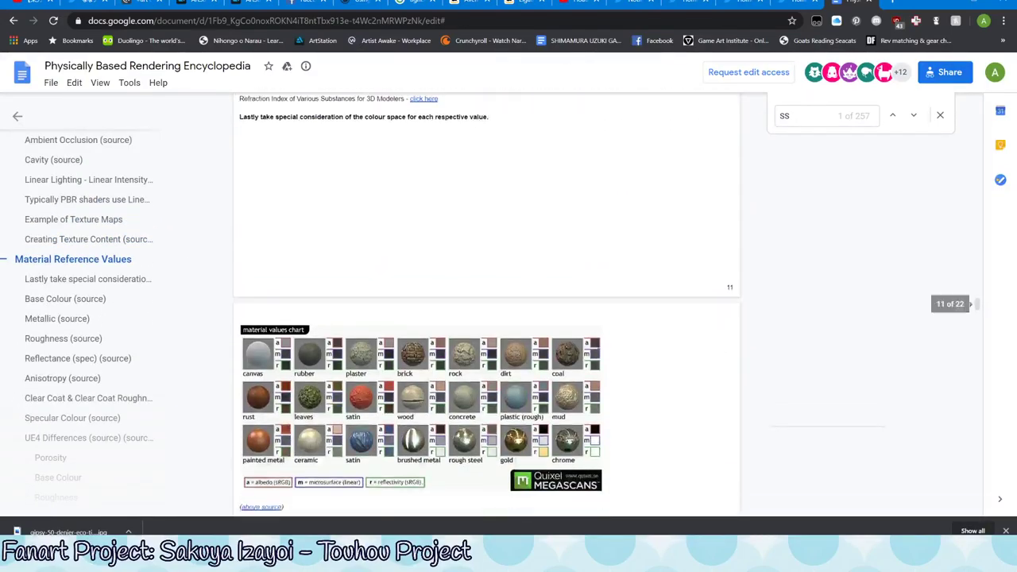
scroll(598, 346, down, 5)
scroll(598, 345, down, 5)
scroll(599, 347, down, 5)
scroll(601, 350, down, 5)
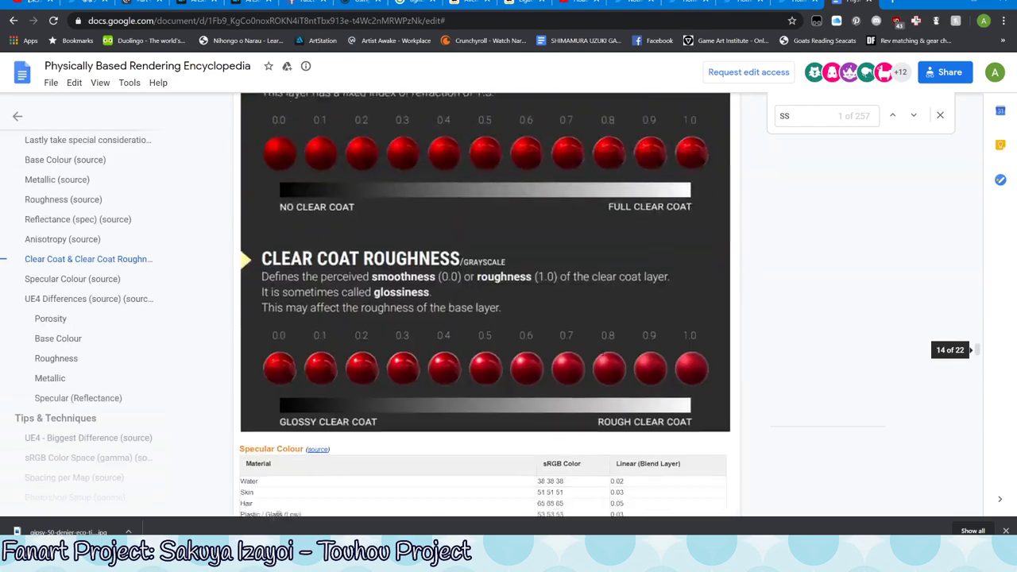
scroll(602, 353, down, 5)
scroll(602, 353, down, 5)
scroll(602, 354, down, 5)
scroll(601, 354, down, 5)
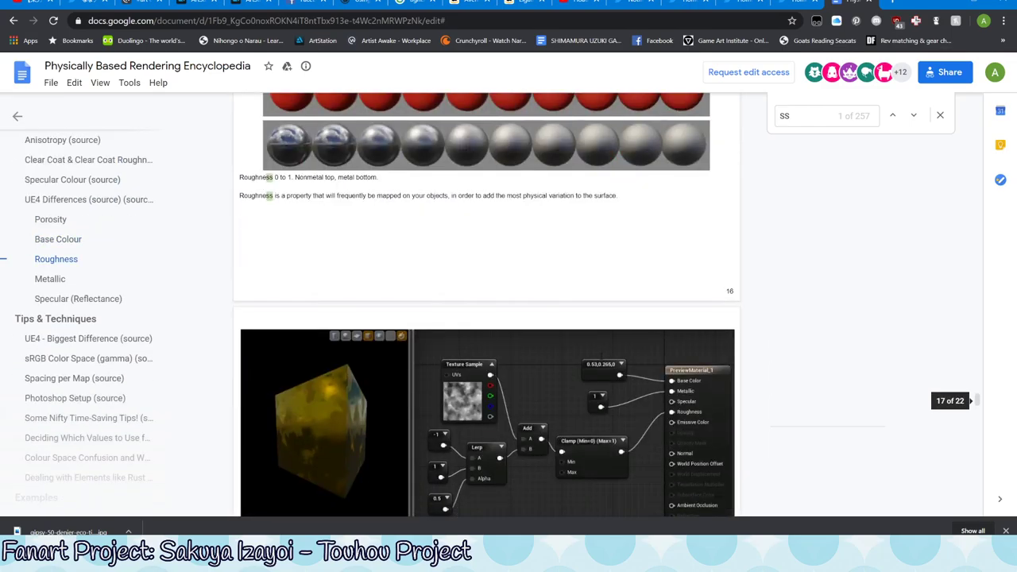
scroll(601, 356, down, 5)
scroll(601, 356, down, 5)
scroll(600, 355, down, 5)
scroll(600, 354, down, 5)
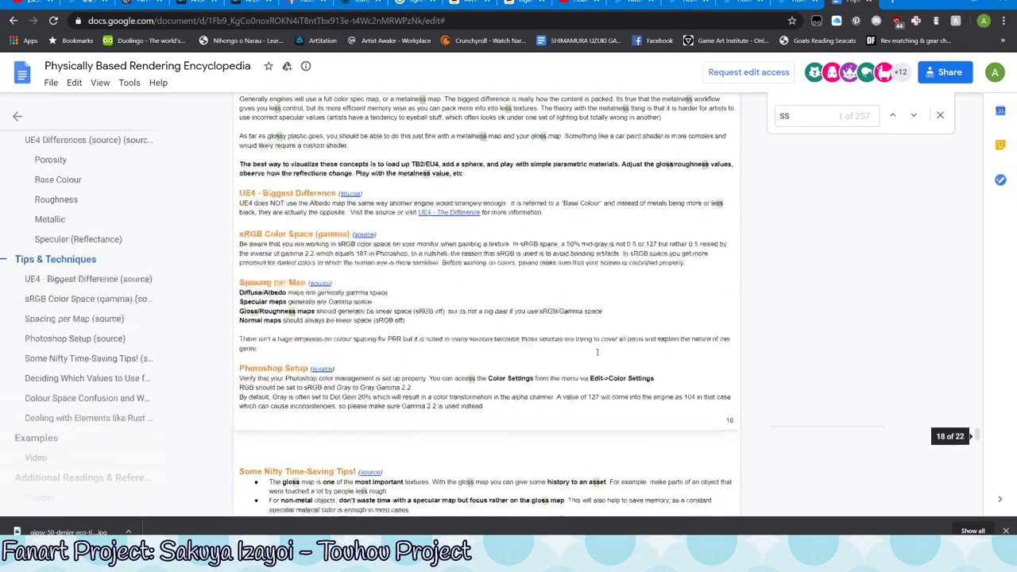
scroll(597, 352, down, 5)
scroll(598, 352, down, 5)
scroll(597, 352, down, 5)
scroll(598, 352, down, 5)
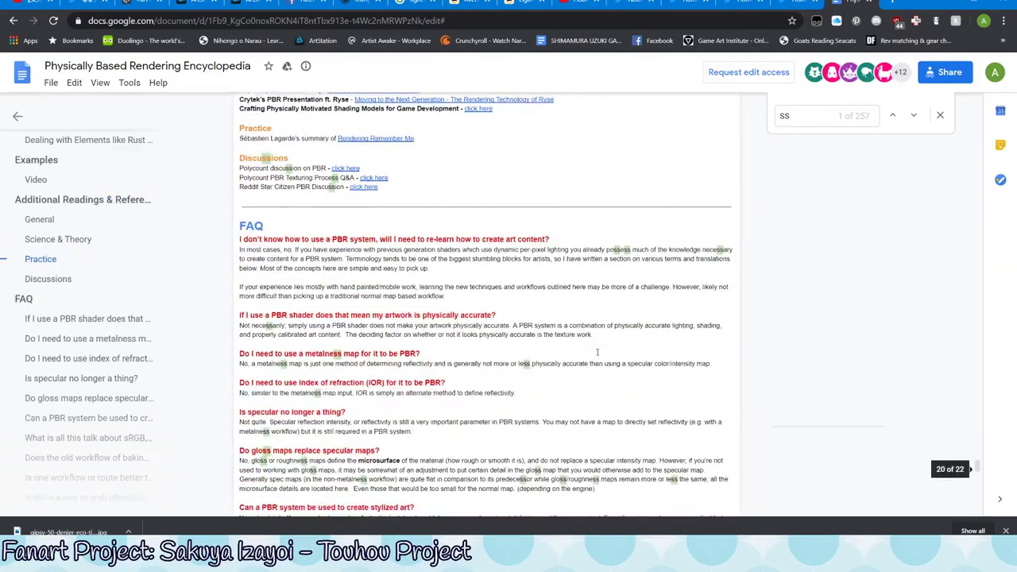
scroll(598, 352, down, 5)
scroll(597, 352, down, 5)
scroll(598, 352, down, 5)
scroll(598, 352, down, 5)
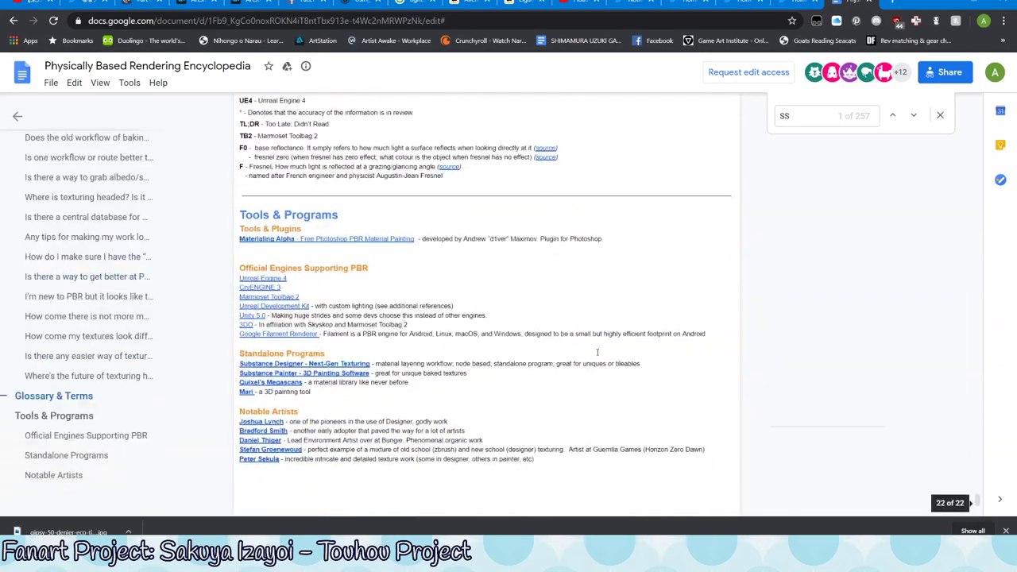
scroll(597, 352, down, 5)
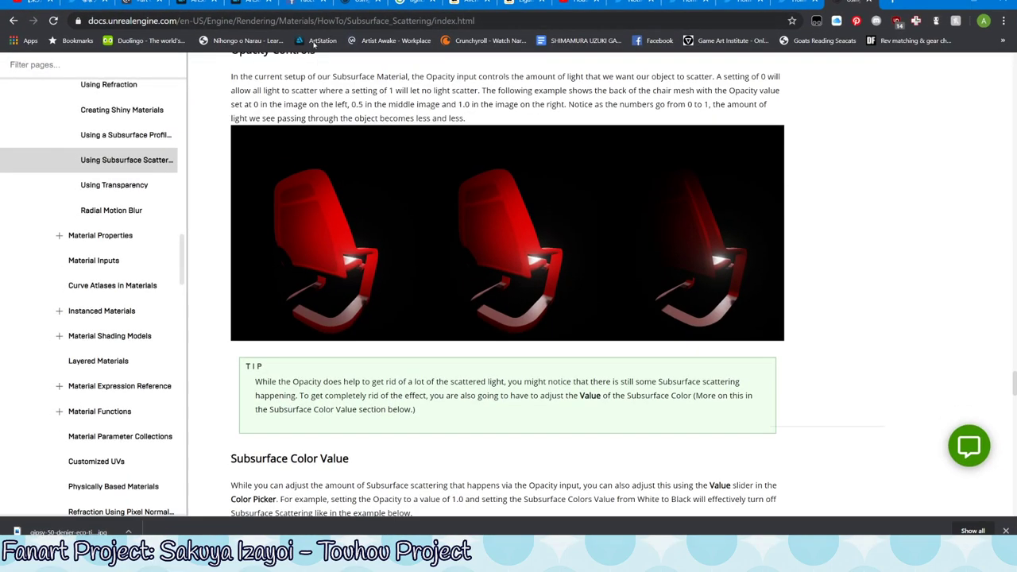
scroll(509, 222, up, 3)
scroll(314, 219, down, 1)
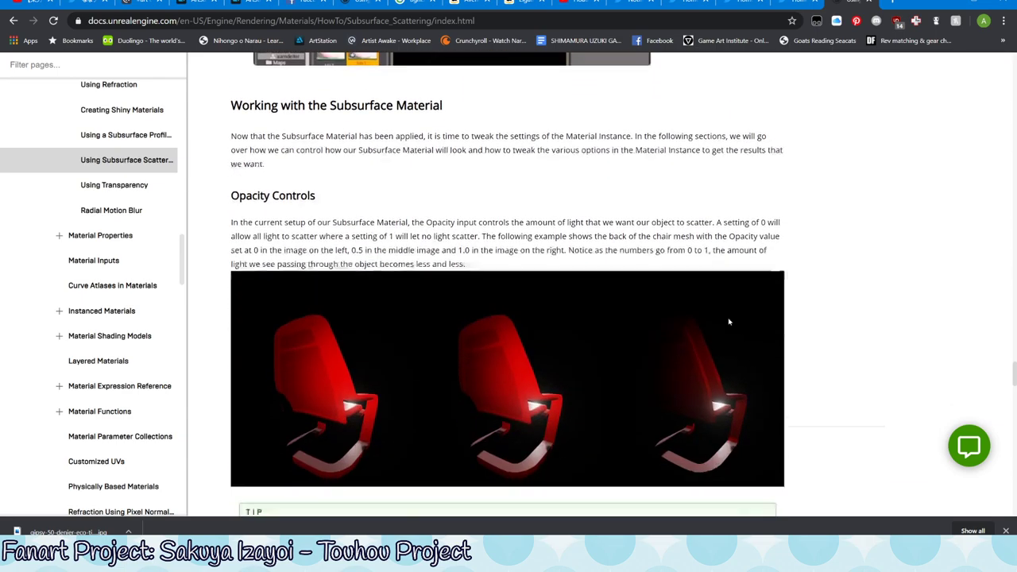
scroll(312, 218, down, 2)
scroll(312, 218, up, 1)
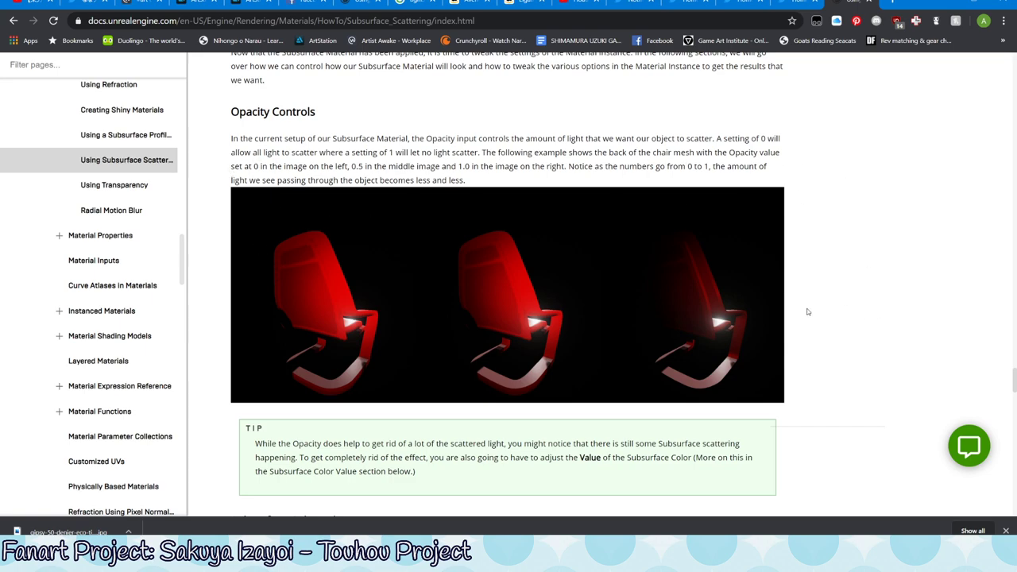
mouse_move(507, 378)
scroll(655, 354, down, 3)
scroll(646, 382, down, 3)
scroll(646, 374, down, 5)
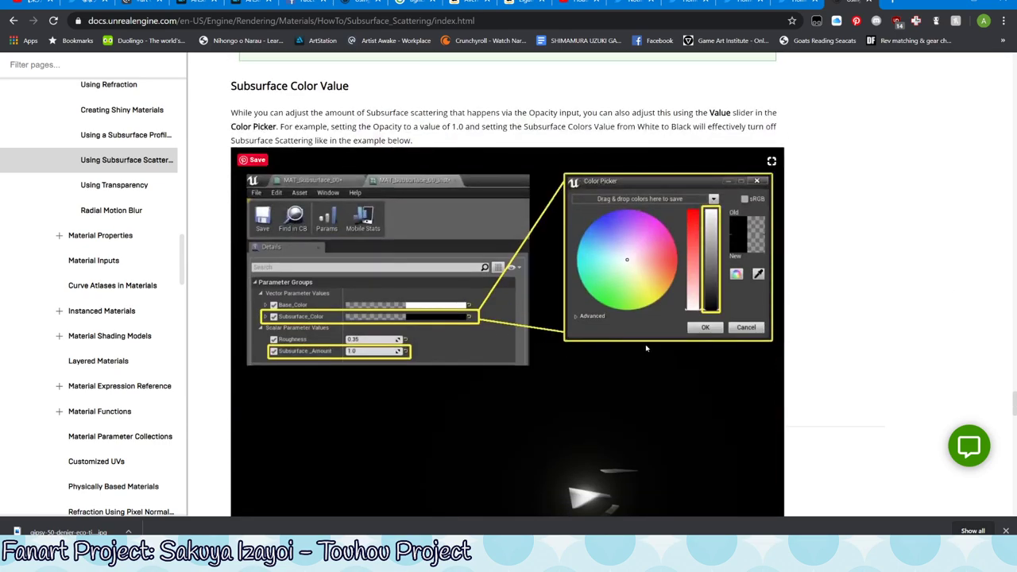
scroll(647, 344, up, 3)
scroll(645, 338, down, 10)
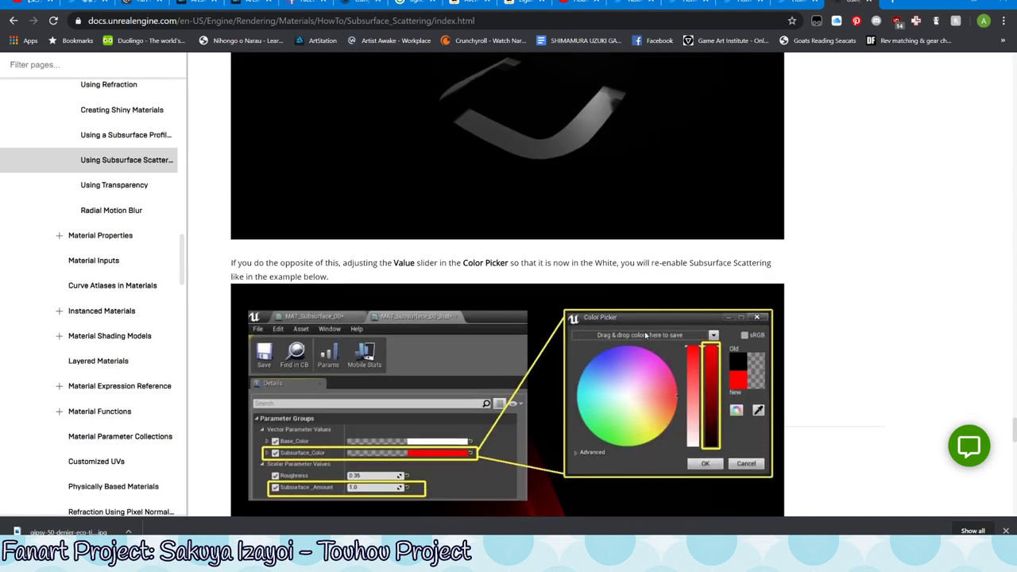
scroll(642, 373, up, 7)
scroll(640, 385, down, 5)
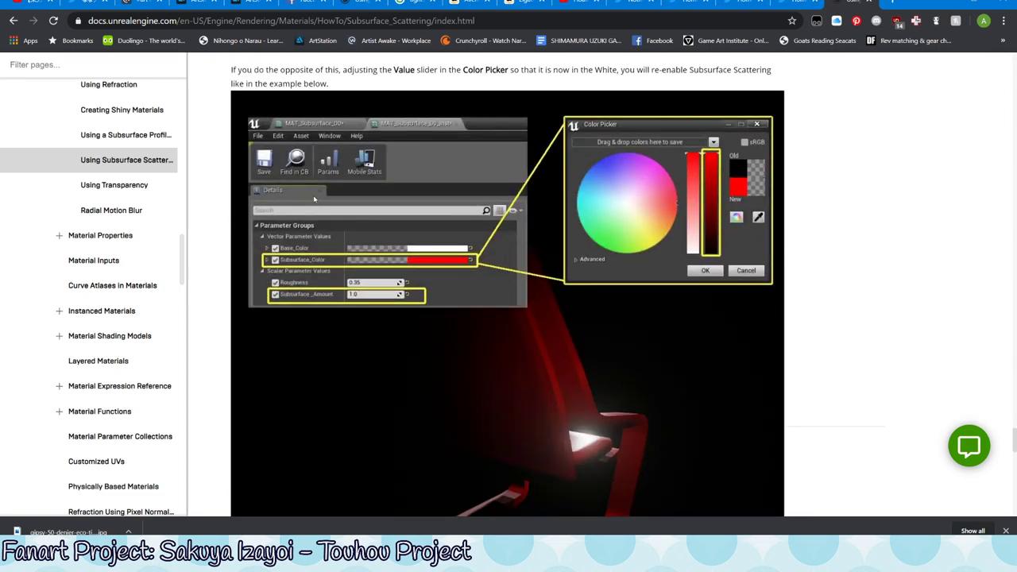
scroll(661, 369, down, 3)
scroll(661, 367, up, 3)
scroll(659, 369, down, 3)
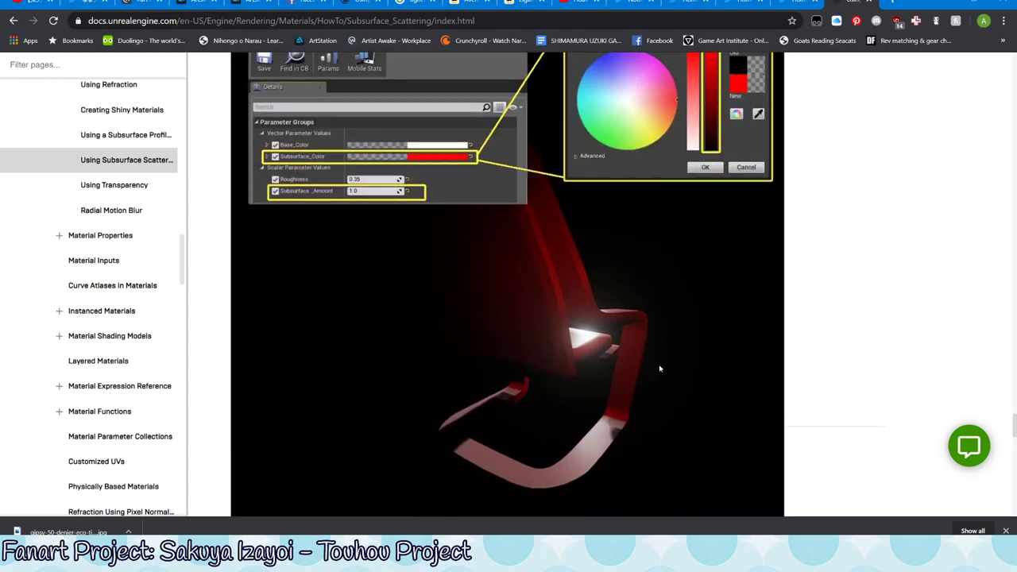
scroll(658, 369, down, 4)
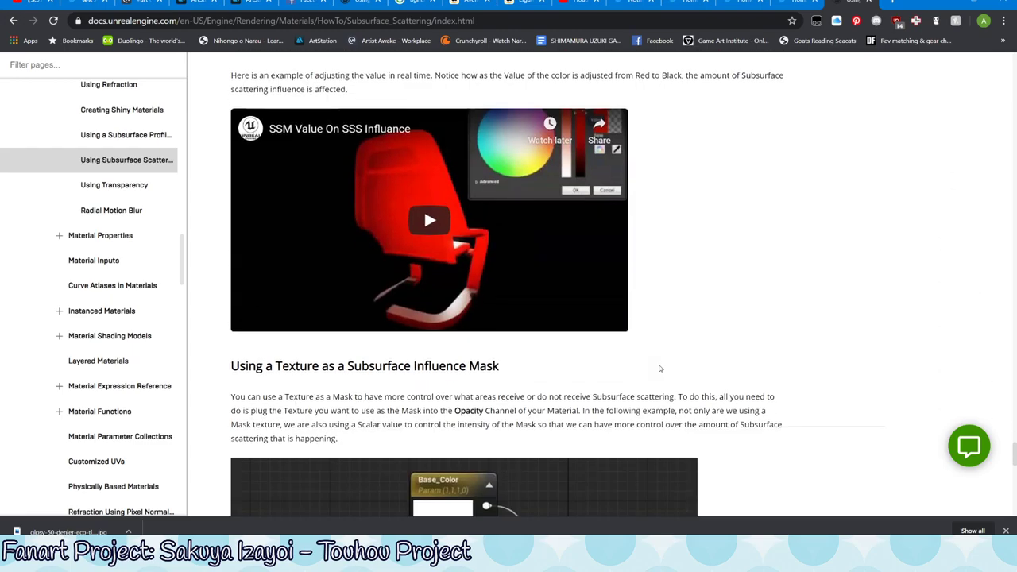
scroll(658, 365, up, 9)
scroll(658, 364, down, 5)
scroll(658, 362, down, 4)
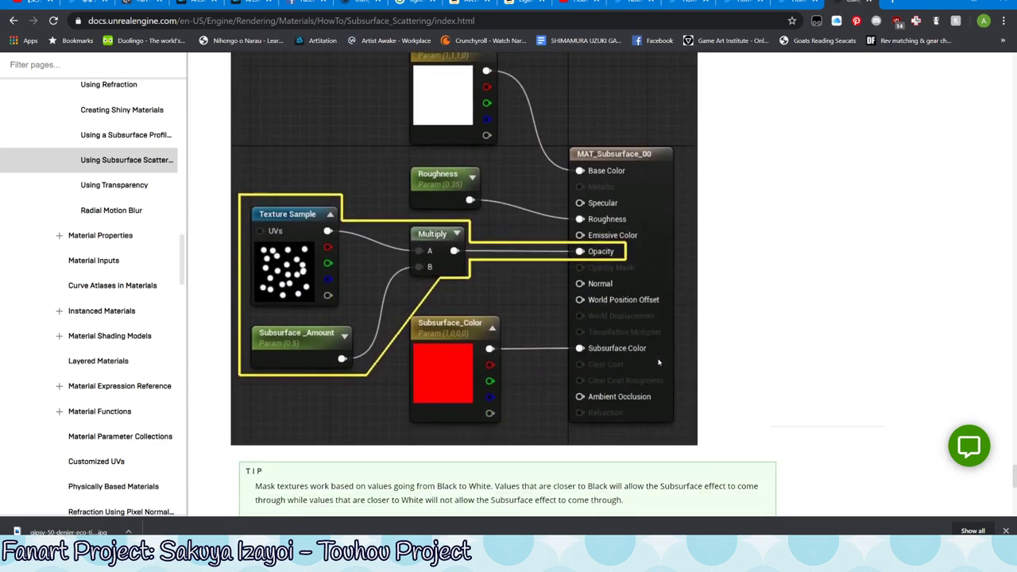
scroll(658, 360, down, 5)
scroll(658, 359, up, 1)
scroll(658, 362, down, 3)
scroll(658, 362, down, 2)
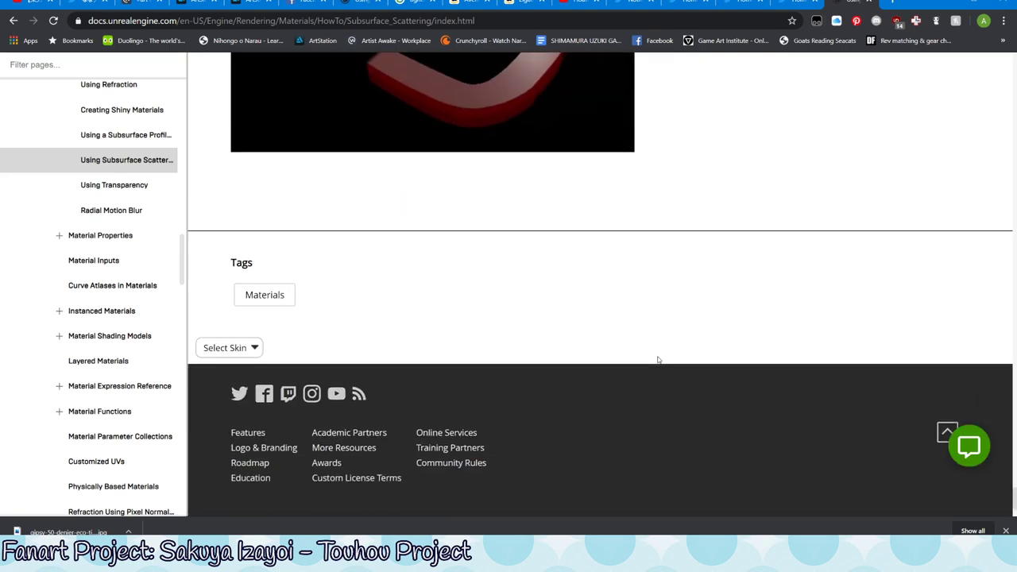
scroll(657, 360, up, 5)
scroll(658, 359, up, 2)
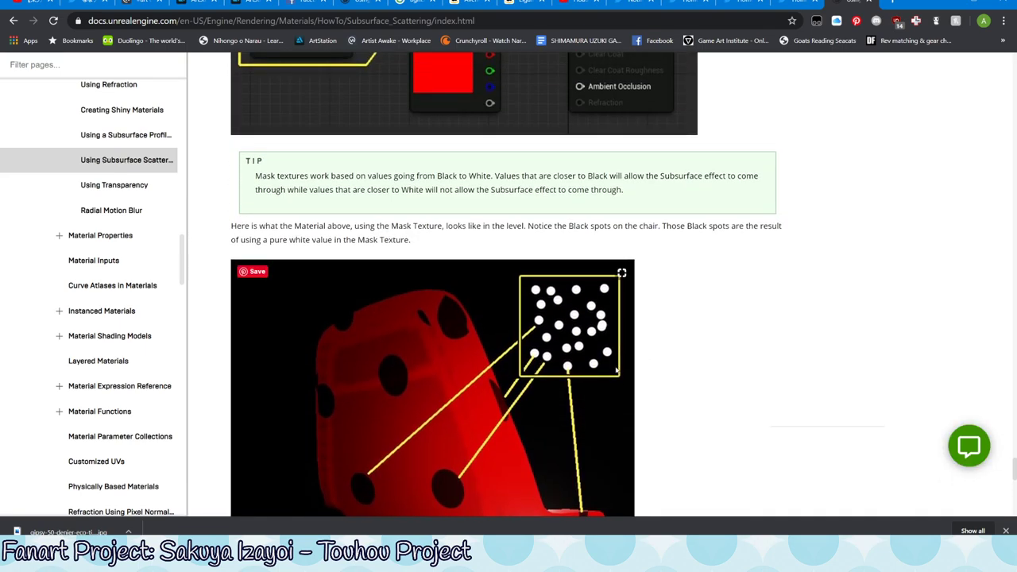
mouse_move(433, 388)
scroll(500, 407, down, 3)
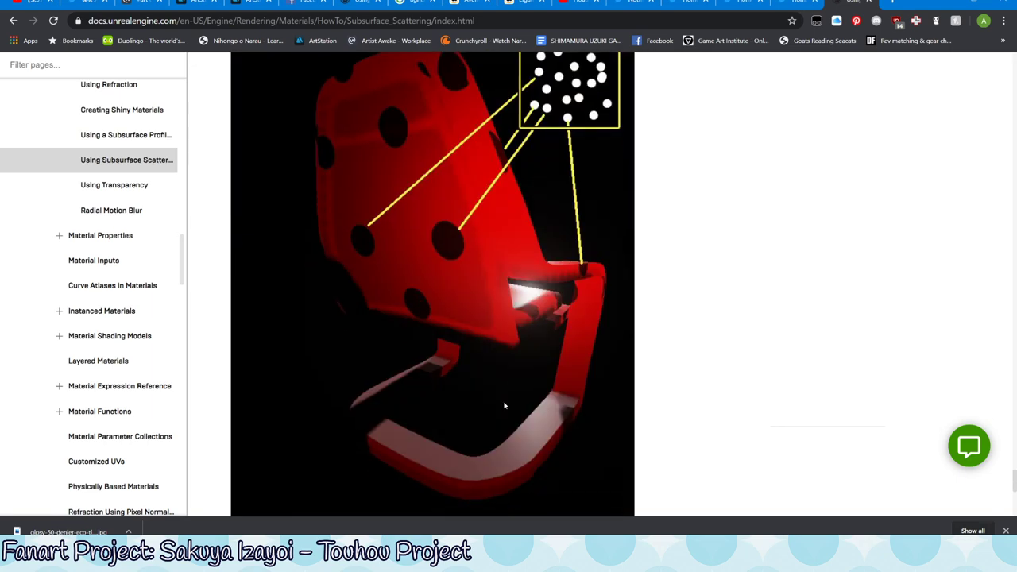
scroll(504, 405, up, 2)
scroll(502, 393, up, 2)
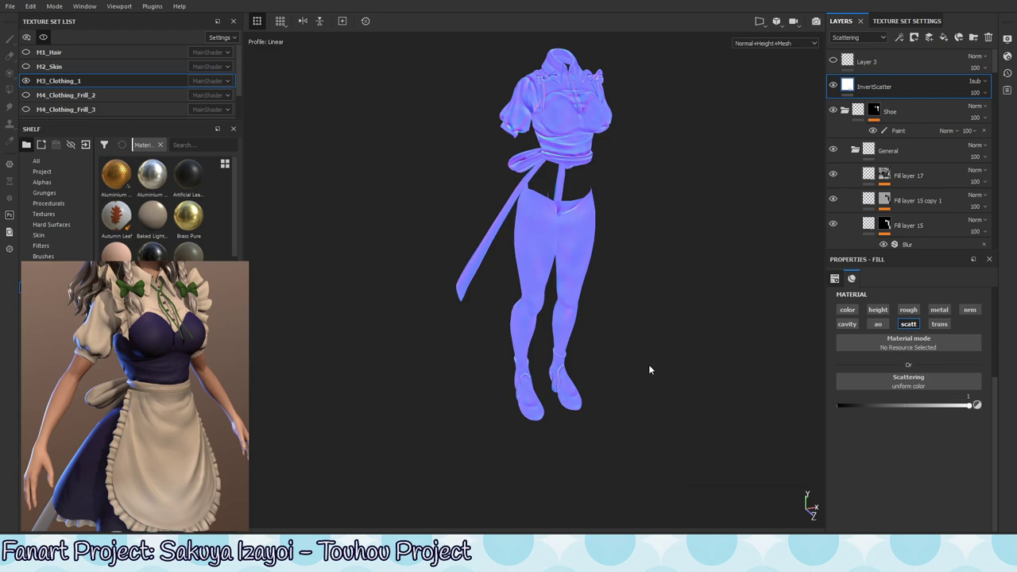
Cycle the viewport display channels and settle on the Scattering channel for the outfit.
key(shift+c)
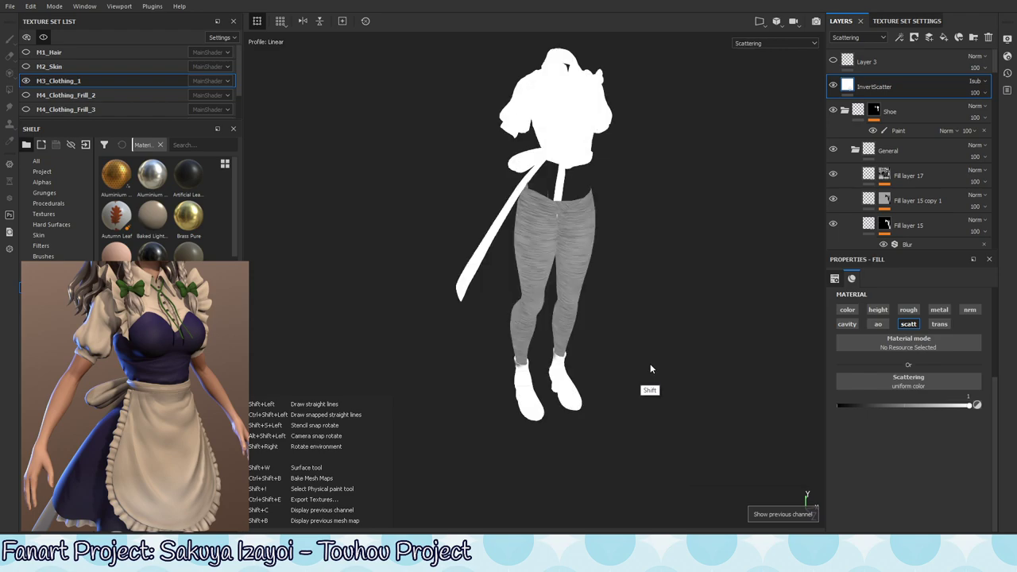
key(shift+c)
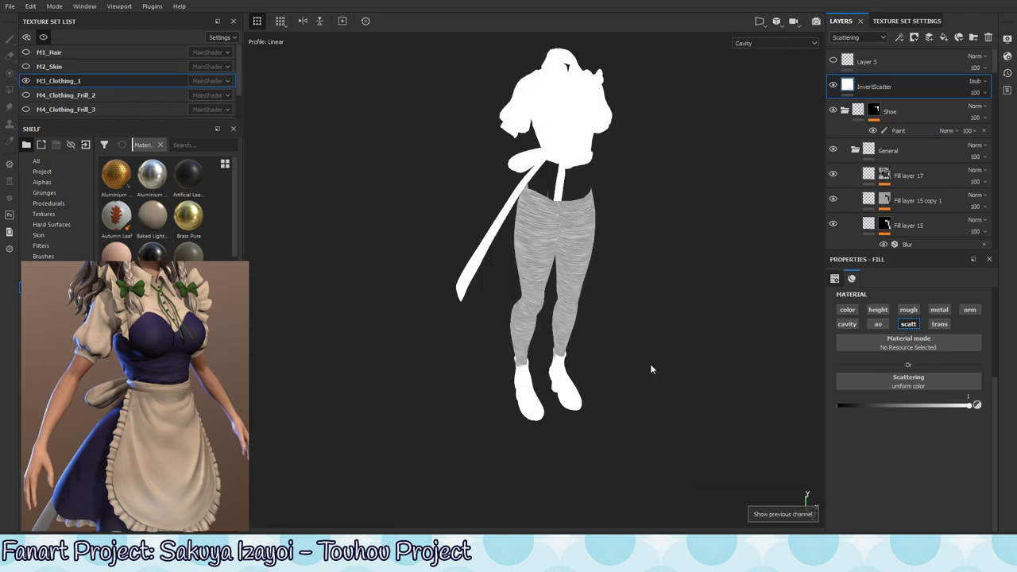
click(793, 43)
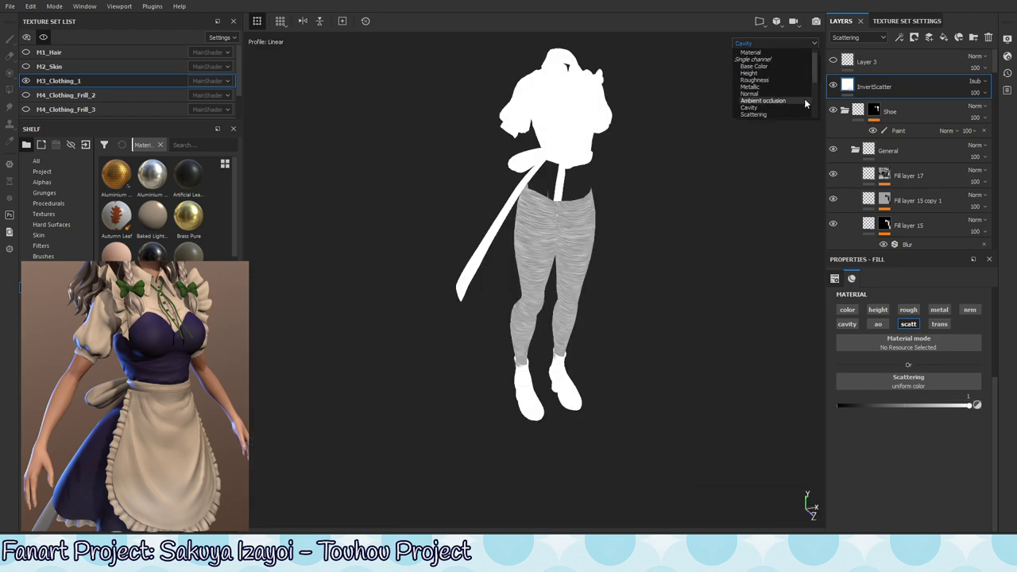
click(775, 111)
click(806, 44)
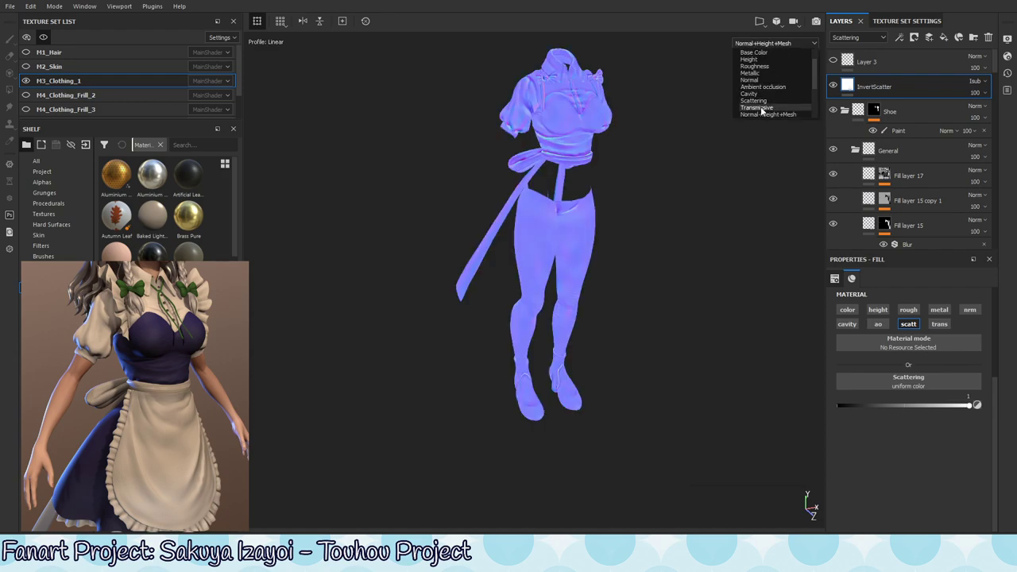
click(753, 101)
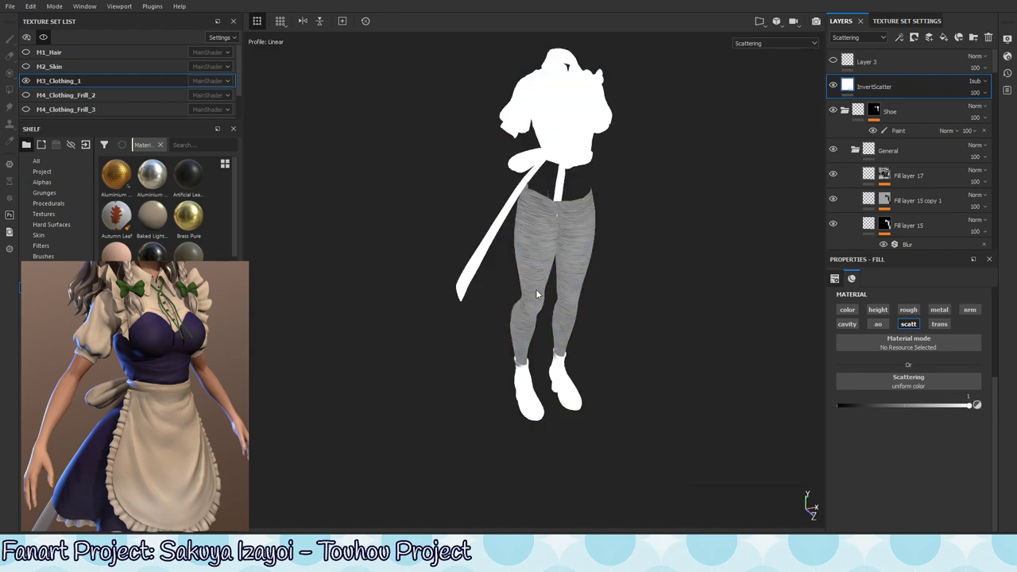
Orbit and zoom around the torso, legs and boots in the Scattering view.
alt+middle_drag(537, 294, 627, 275)
alt+right_drag(626, 275, 697, 270)
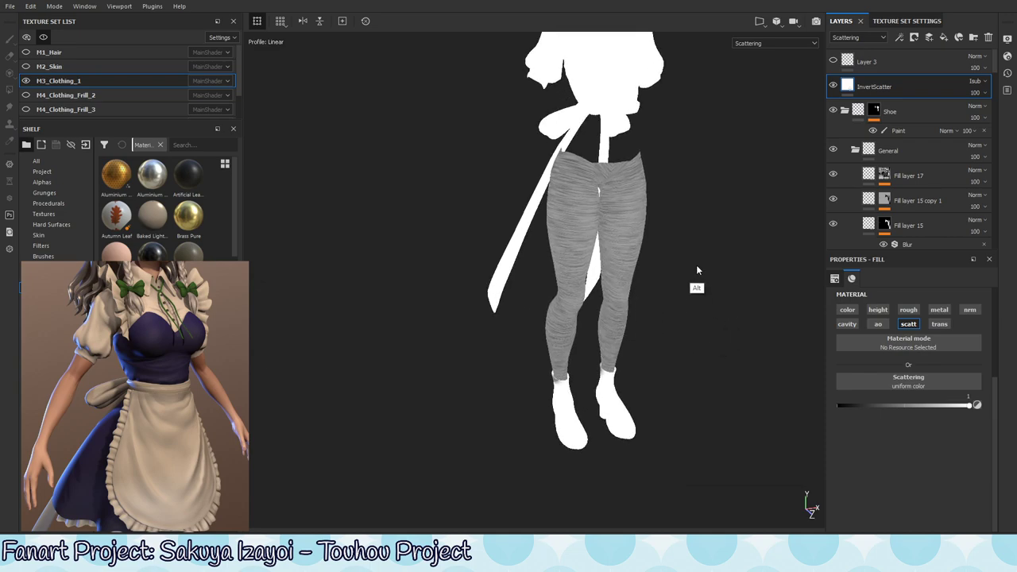
alt+drag(696, 265, 725, 220)
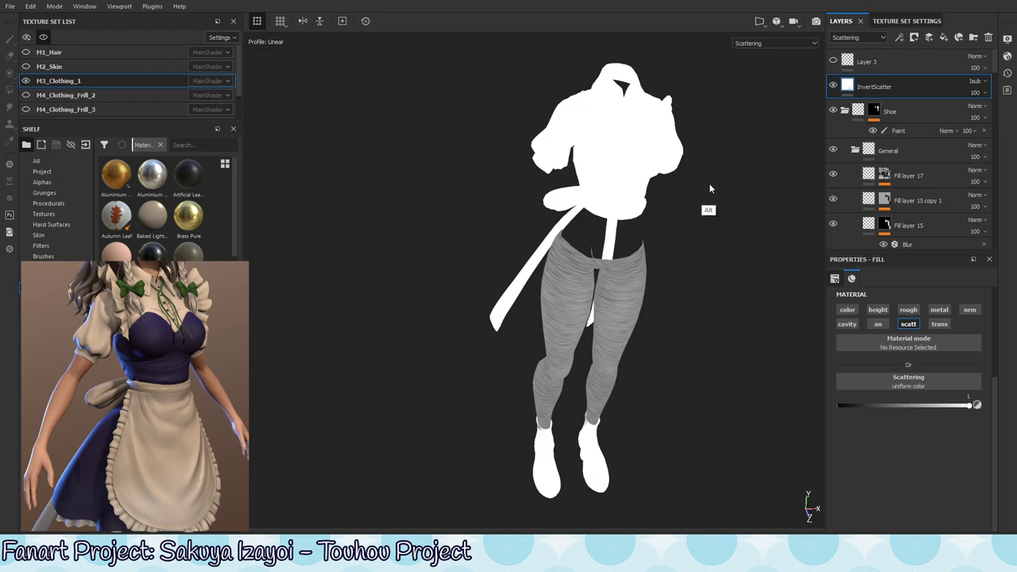
alt+drag(731, 211, 715, 287)
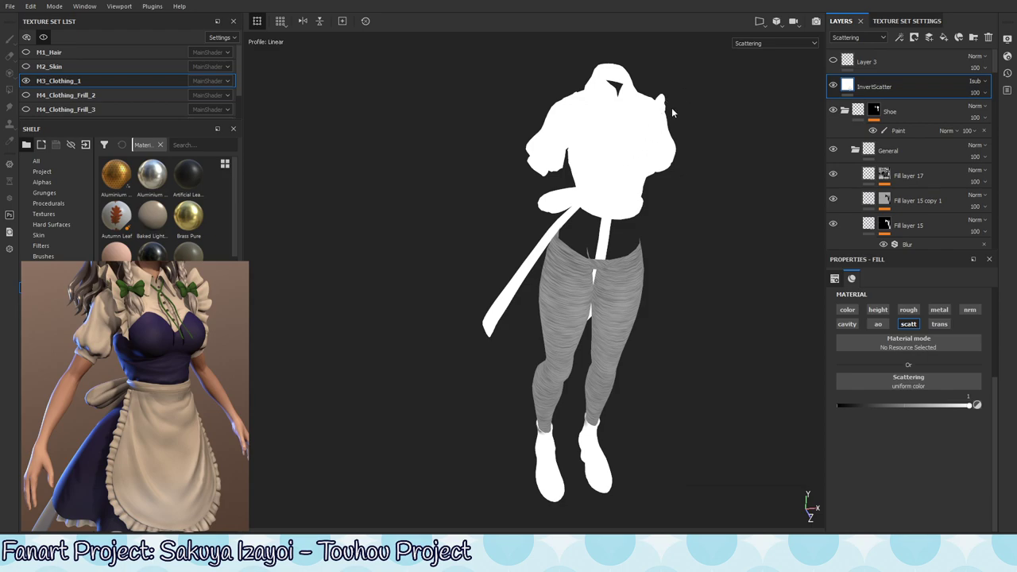
alt+middle_drag(637, 203, 636, 159)
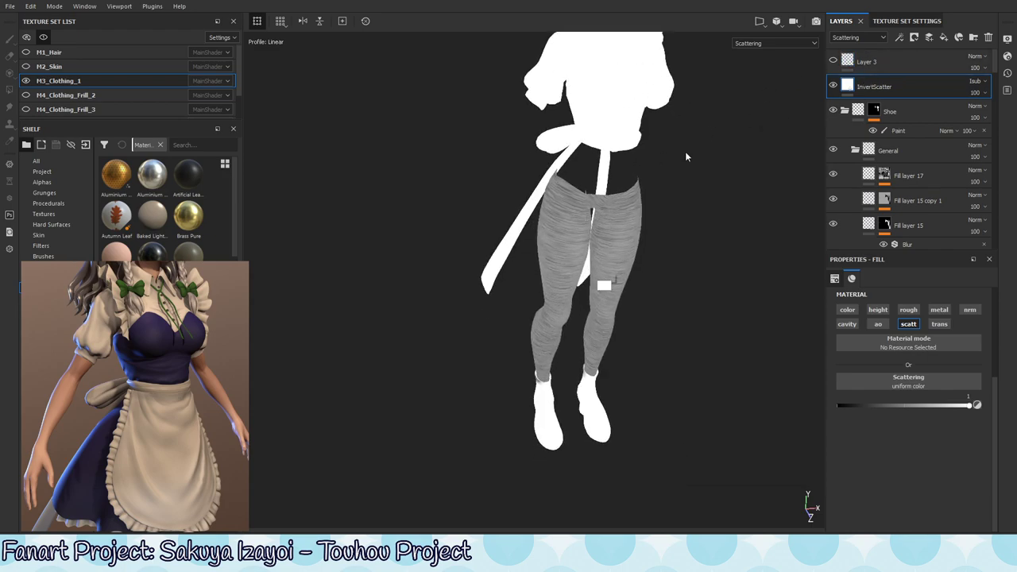
alt+drag(685, 151, 634, 233)
alt+right_drag(633, 234, 602, 273)
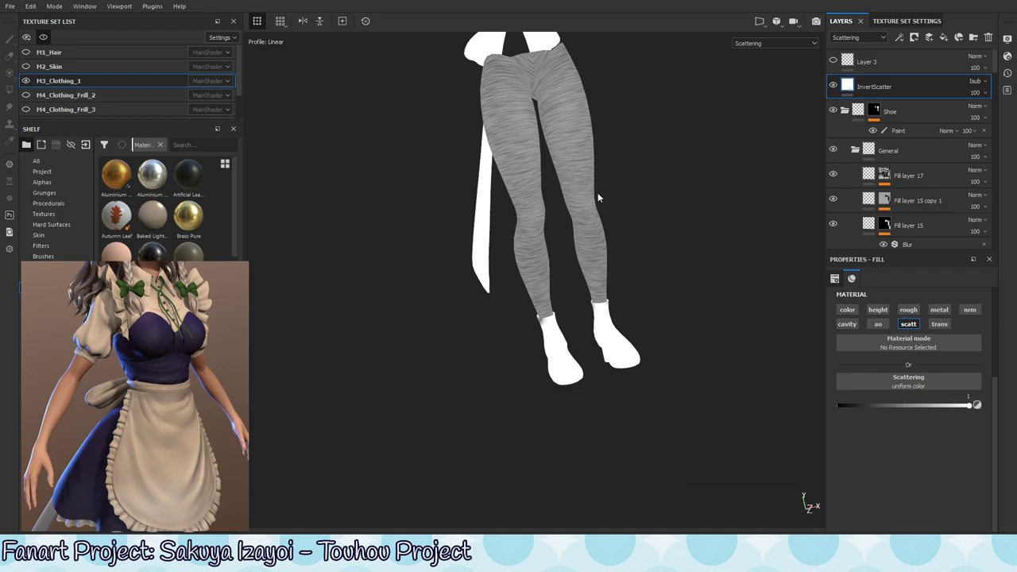
alt+middle_drag(598, 195, 601, 202)
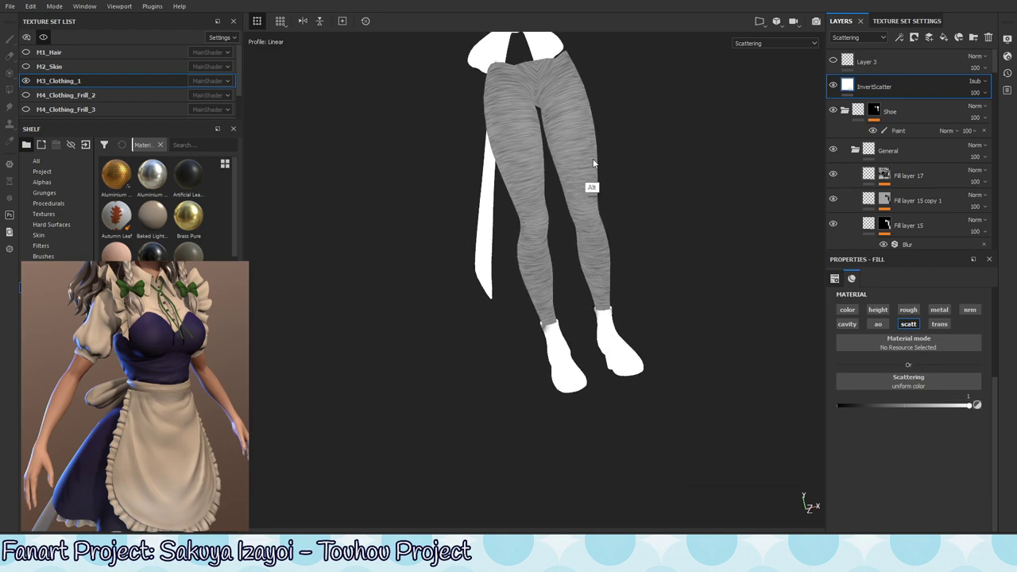
mouse_move(591, 182)
alt+mouse_down()
mouse_move(563, 102)
mouse_move(540, 359)
mouse_move(592, 318)
alt+mouse_up()
mouse_move(591, 318)
alt+right_down()
mouse_move(688, 284)
mouse_move(502, 275)
alt+right_up()
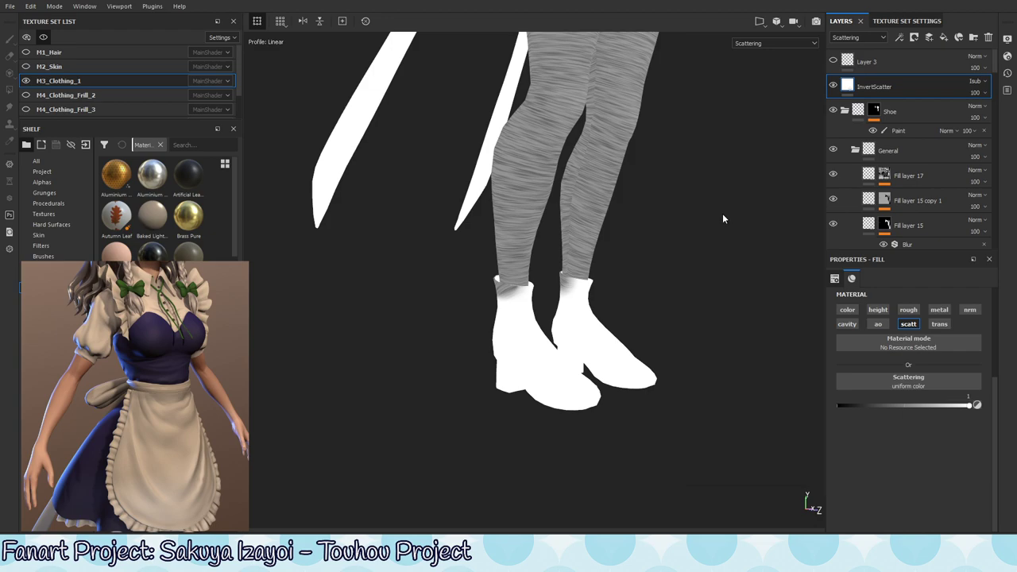
mouse_move(723, 213)
alt+mouse_down()
mouse_move(642, 270)
mouse_move(663, 265)
mouse_move(535, 309)
mouse_move(586, 336)
mouse_move(610, 329)
alt+mouse_up()
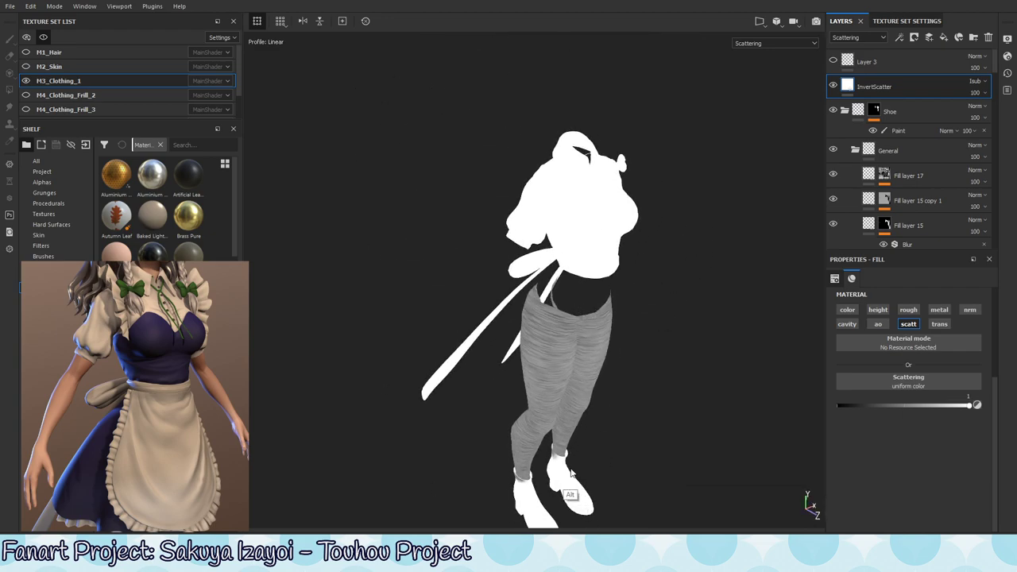
alt+middle_drag(556, 457, 596, 350)
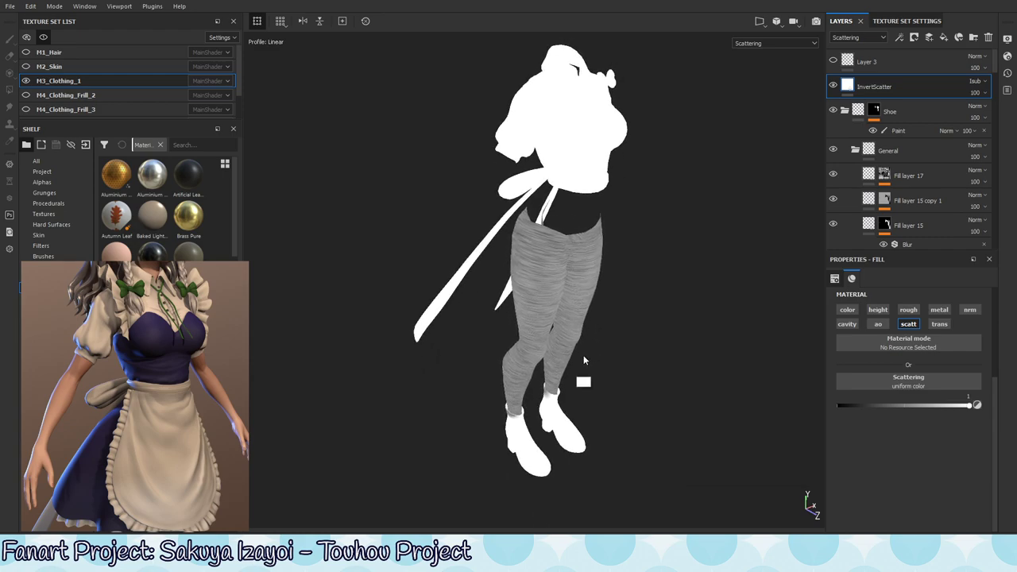
Preview the Transmissive channel and stop the 3D Linear Gradient effect affecting transmission.
click(802, 44)
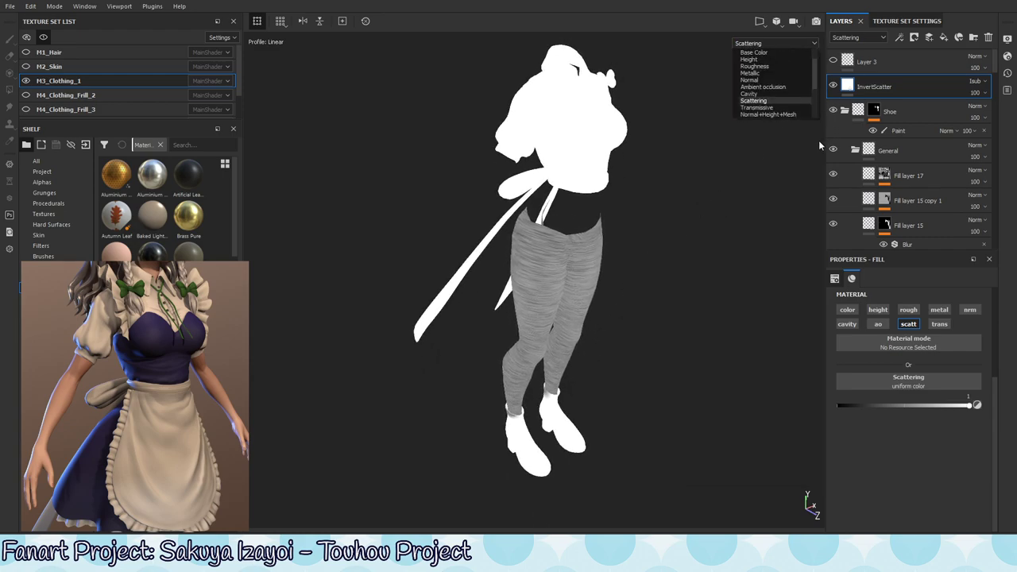
click(757, 112)
alt+drag(654, 324, 660, 381)
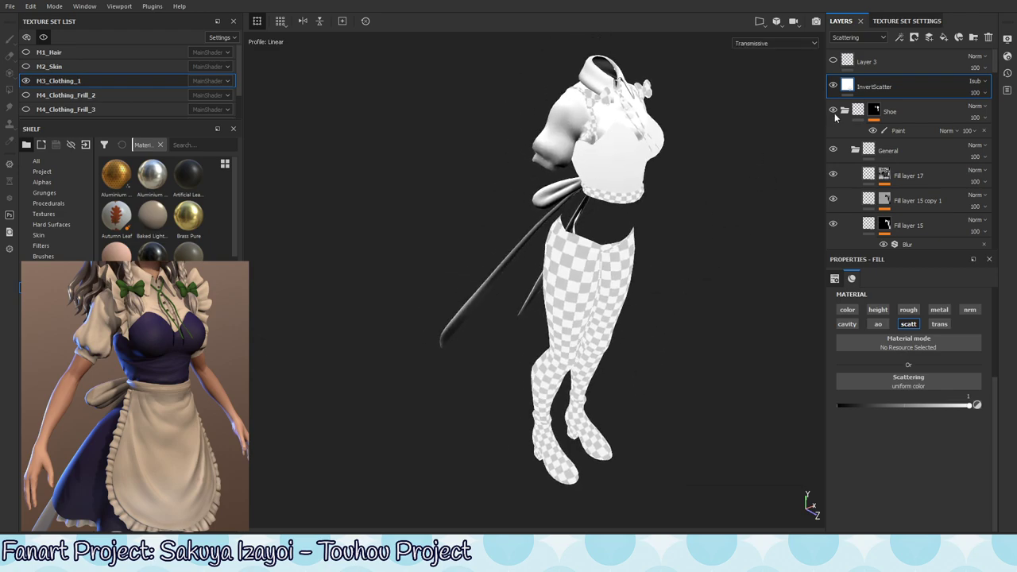
mouse_move(997, 63)
mouse_down()
mouse_move(1000, 202)
mouse_move(999, 187)
mouse_up()
click(929, 109)
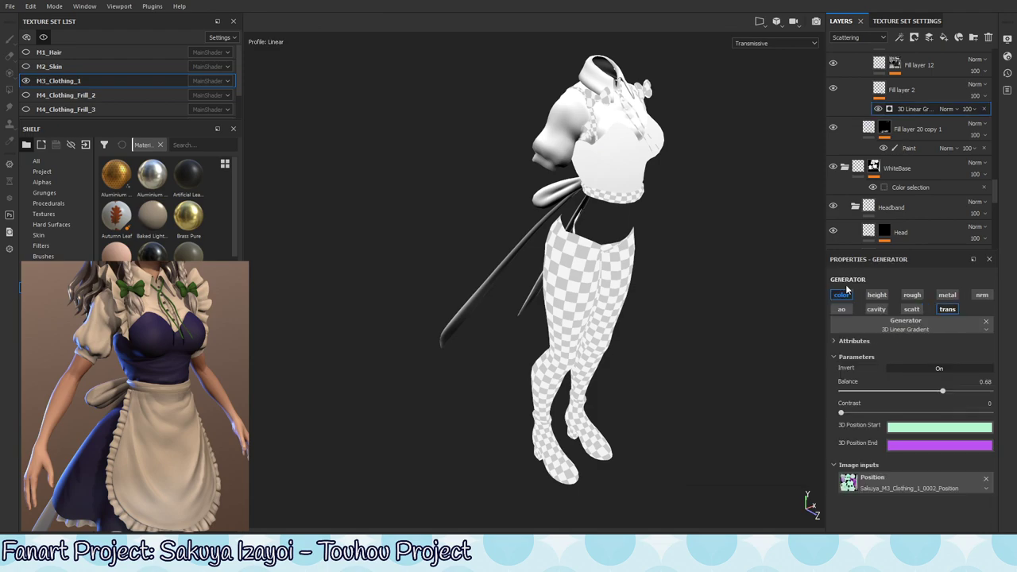
click(947, 309)
Check the Ambient Occlusion and gradient effects, then make the Base fill layer write transmission.
alt+drag(676, 311, 819, 181)
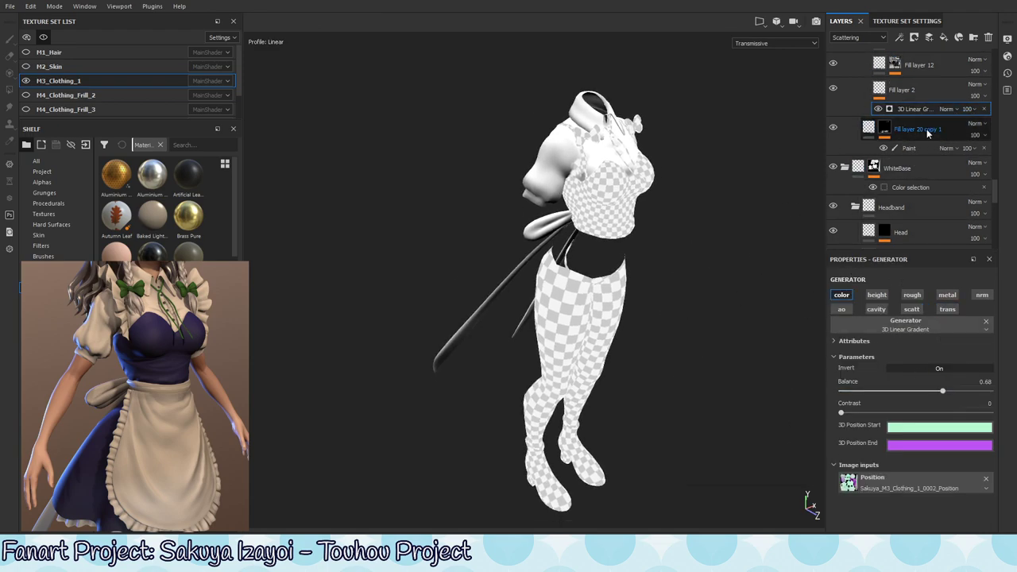
drag(995, 189, 997, 230)
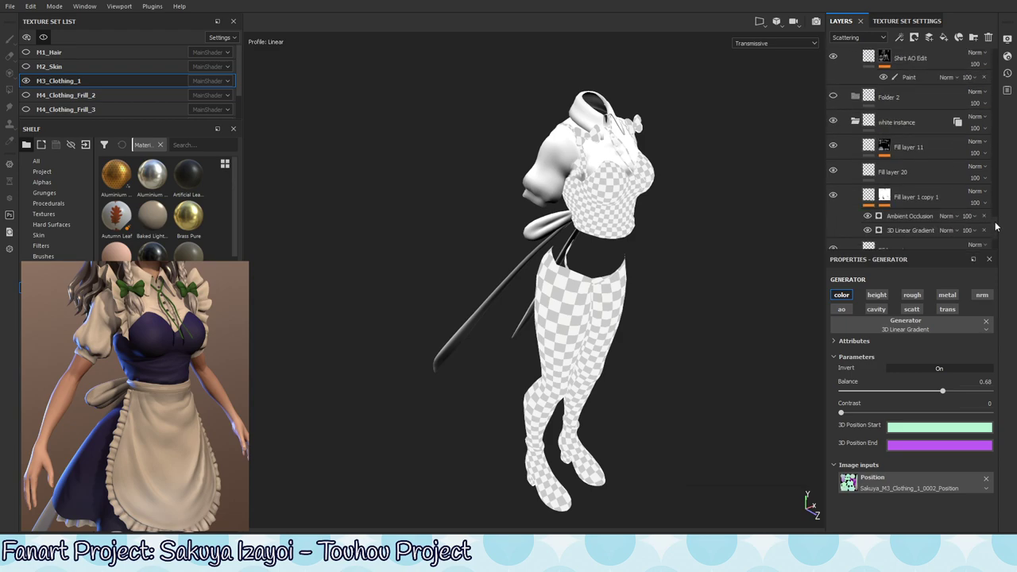
click(903, 170)
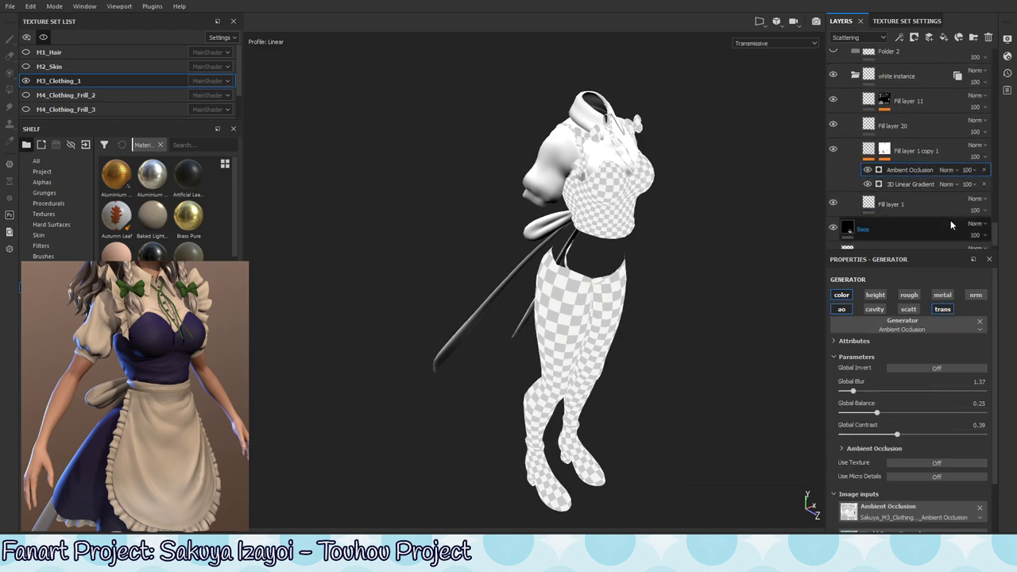
click(916, 184)
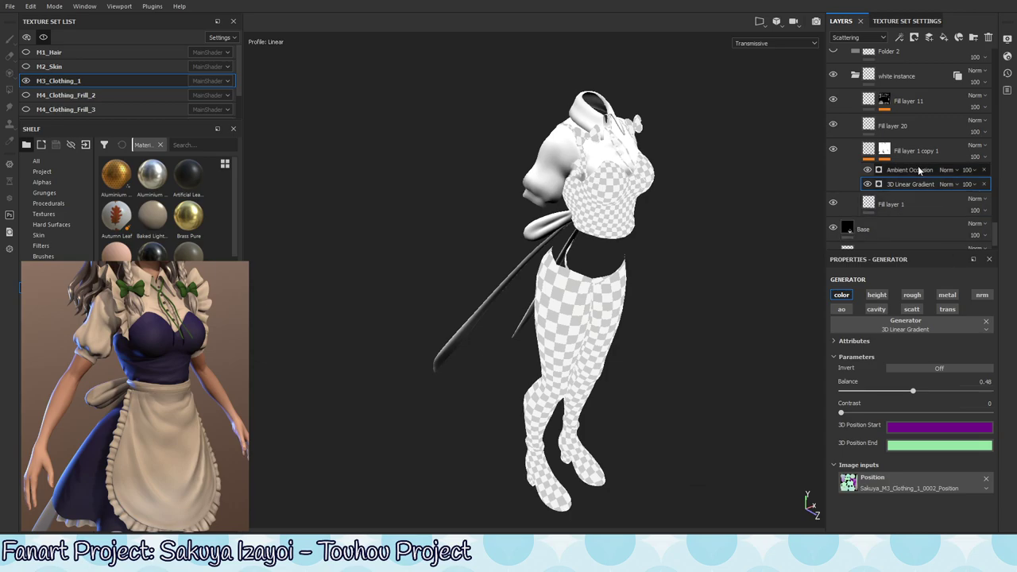
click(910, 170)
mouse_move(796, 371)
alt+mouse_down()
mouse_move(656, 381)
mouse_move(643, 452)
mouse_move(604, 439)
alt+mouse_up()
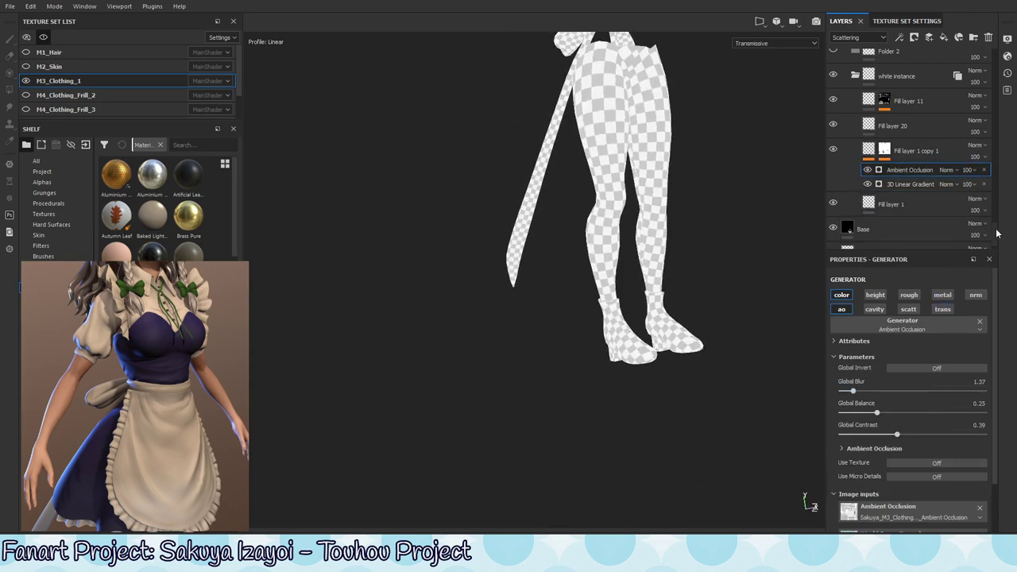
scroll(996, 231, down, 1)
click(912, 206)
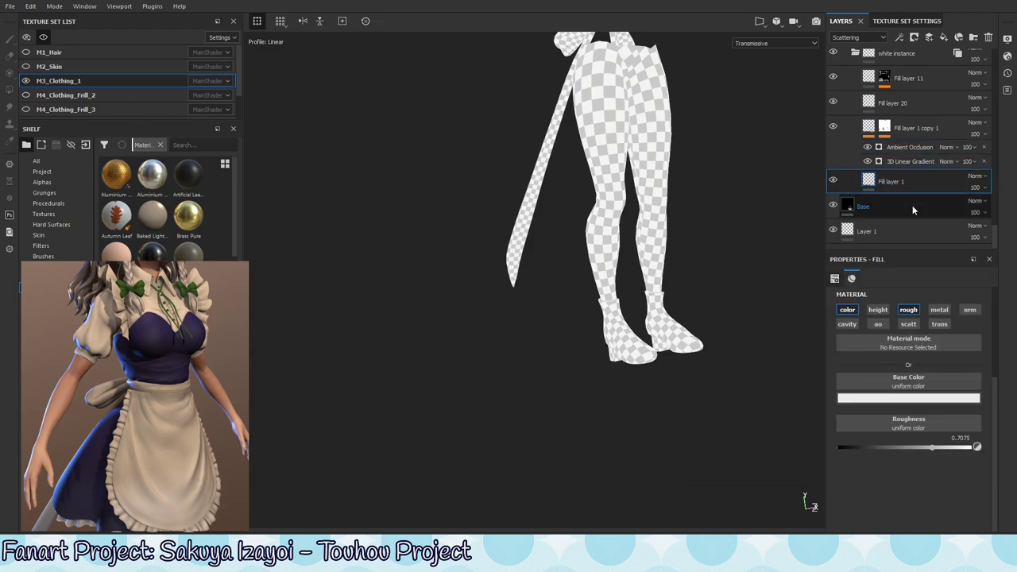
click(939, 323)
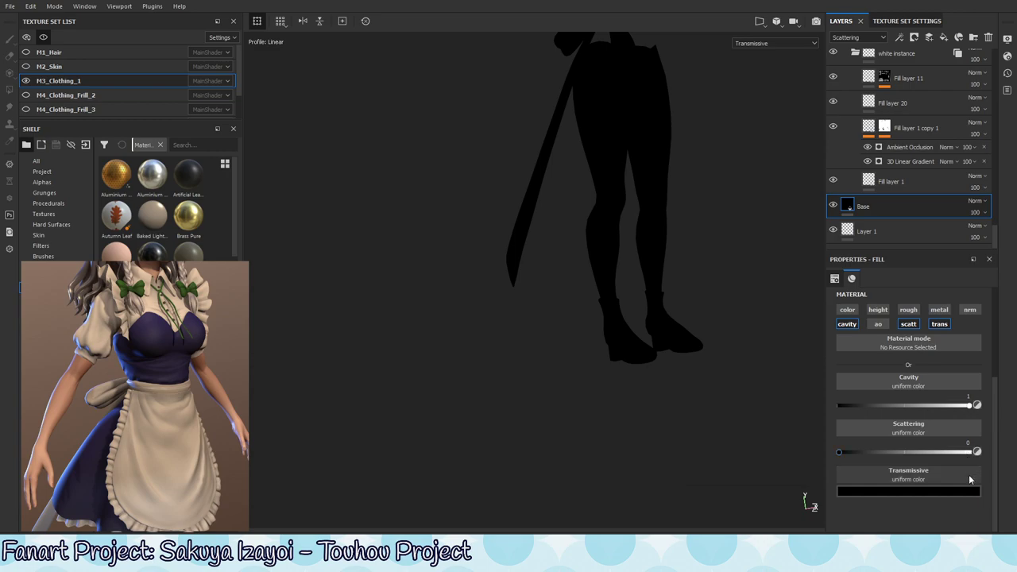
Orbit to a front view of the figure and inspect Fill layer 1's material.
key(alt)
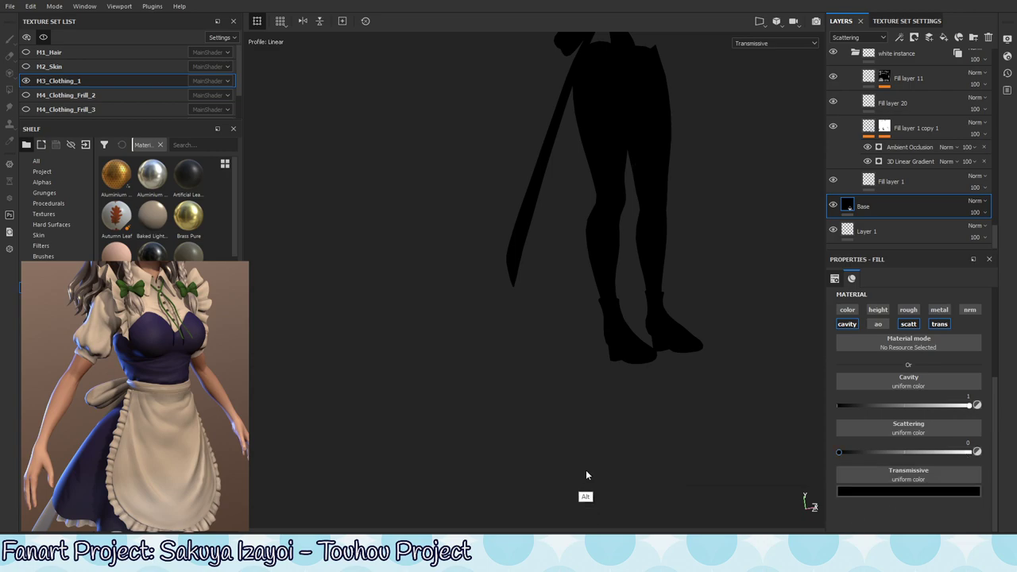
mouse_move(595, 363)
alt+mouse_down()
mouse_move(638, 333)
mouse_move(577, 425)
alt+mouse_up()
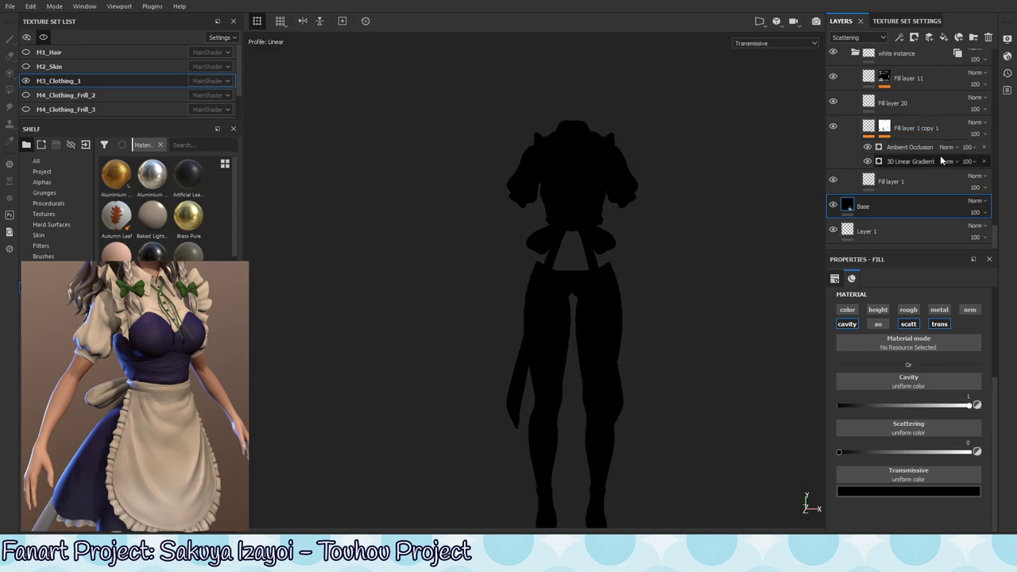
click(930, 183)
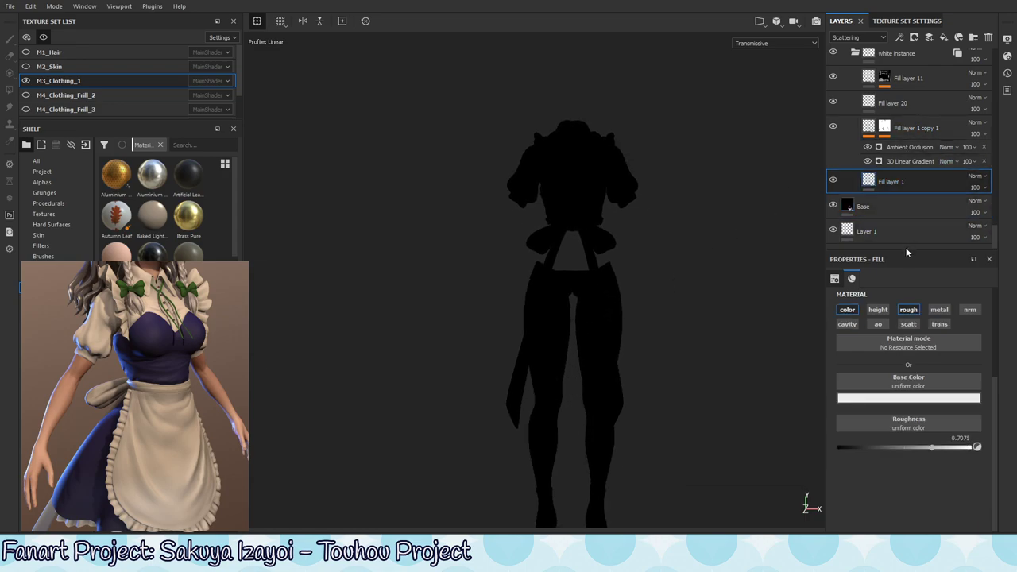
alt+drag(629, 376, 666, 343)
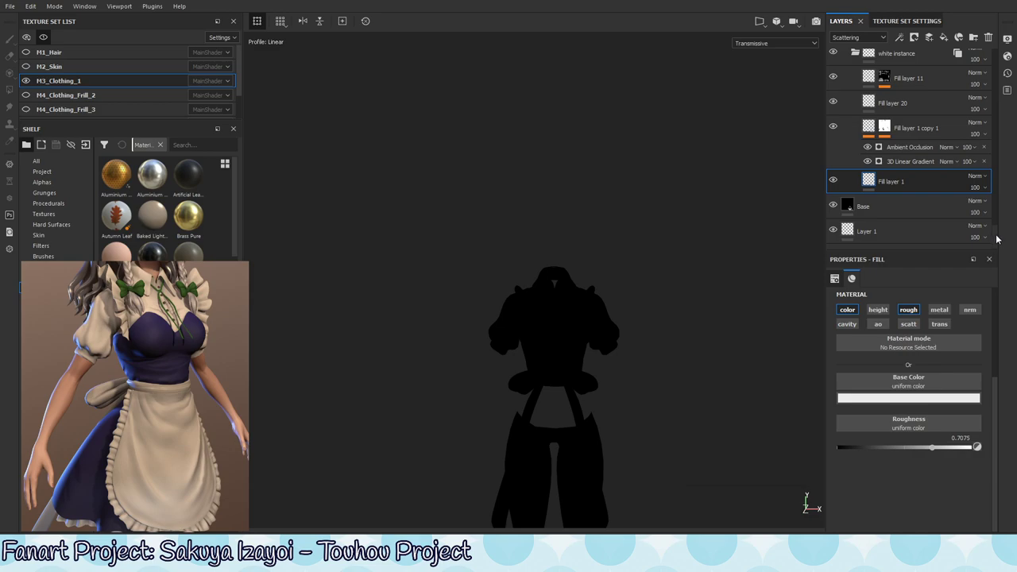
mouse_move(996, 236)
mouse_down()
mouse_move(1005, 72)
mouse_move(1001, 157)
mouse_move(1003, 136)
mouse_up()
Select SkinHigh, show base colour in layer thumbnails, and switch the viewport to Material view.
click(938, 174)
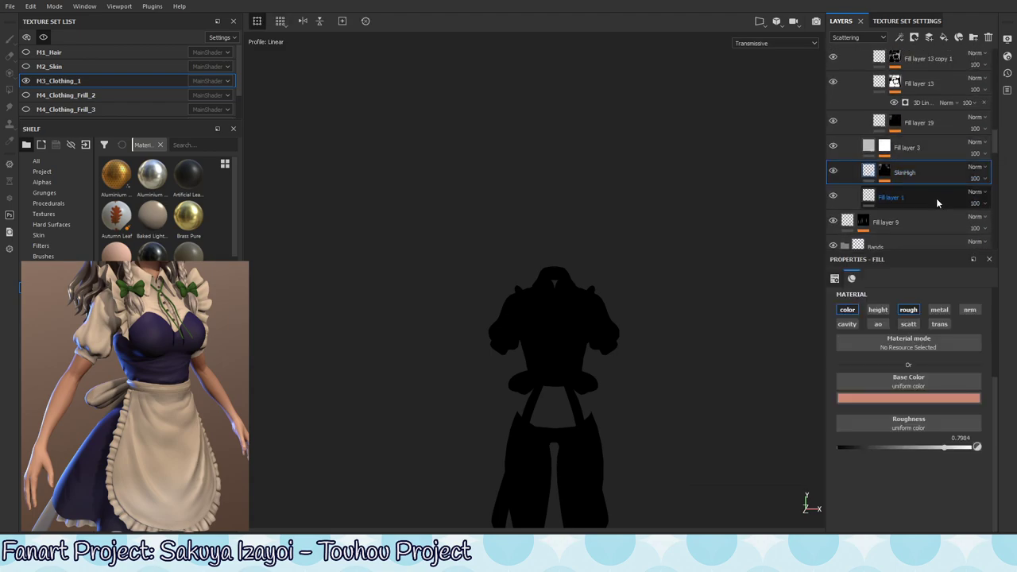
click(856, 38)
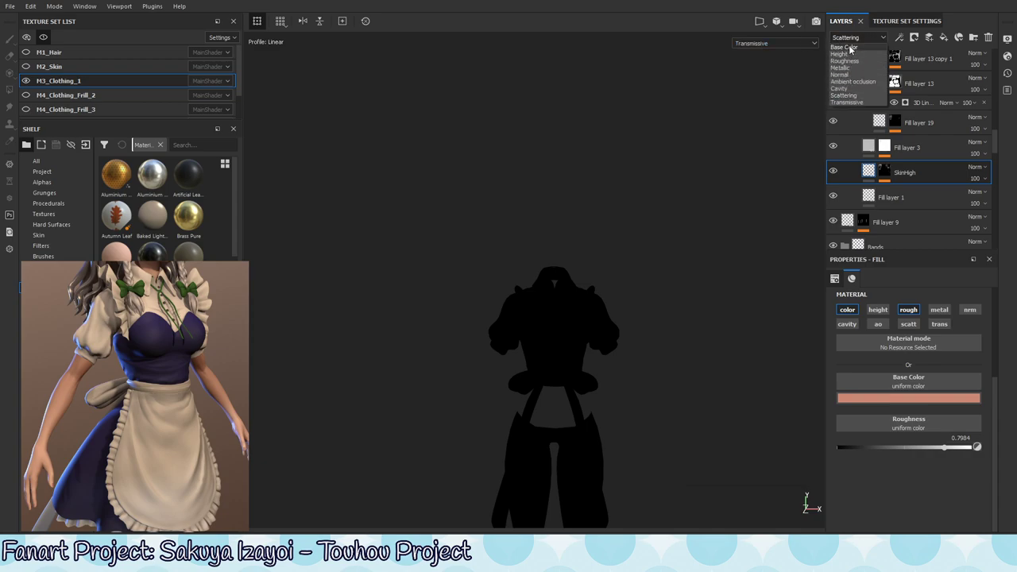
click(858, 59)
click(767, 43)
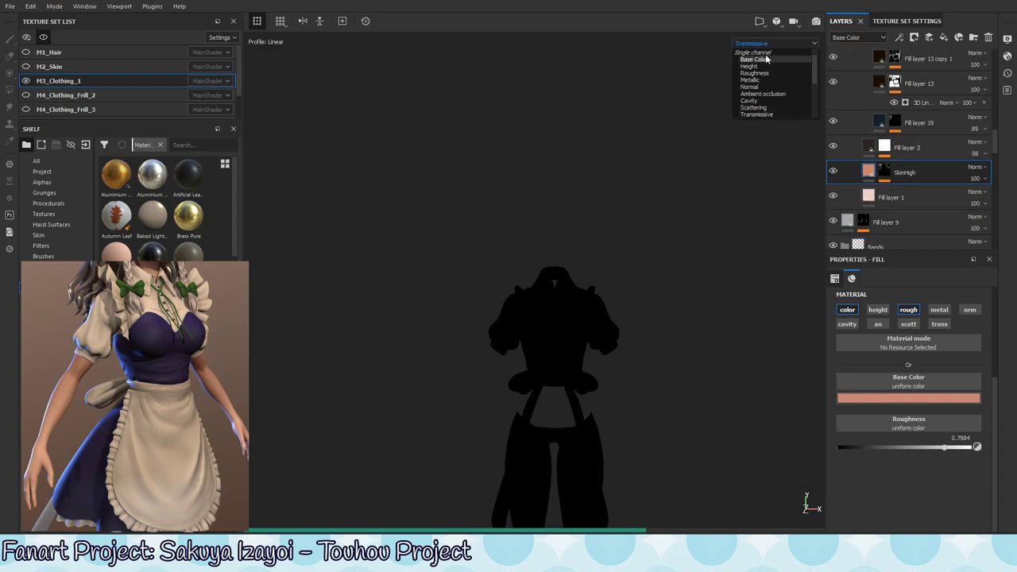
click(792, 134)
key(m)
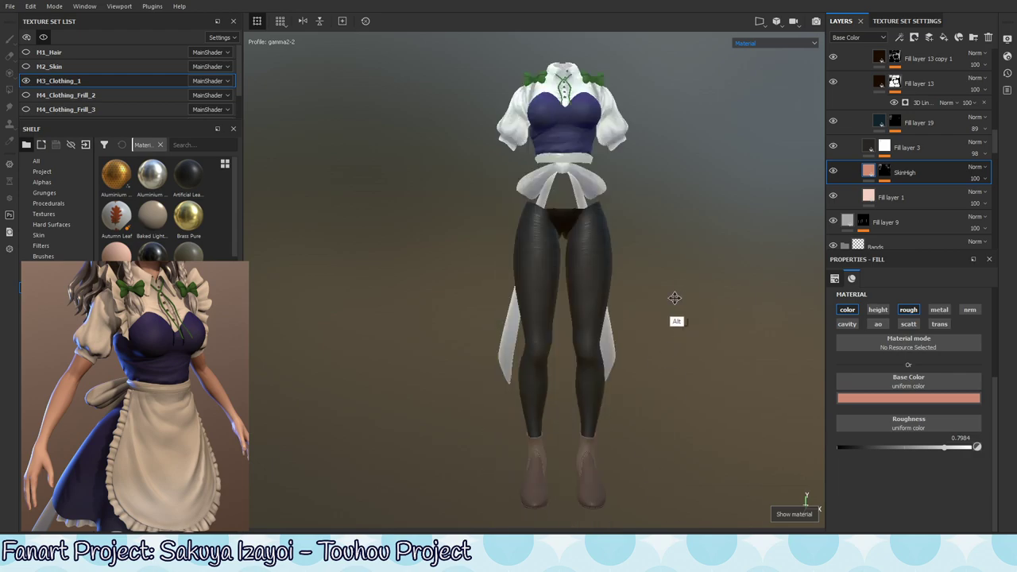
alt+drag(675, 295, 673, 332)
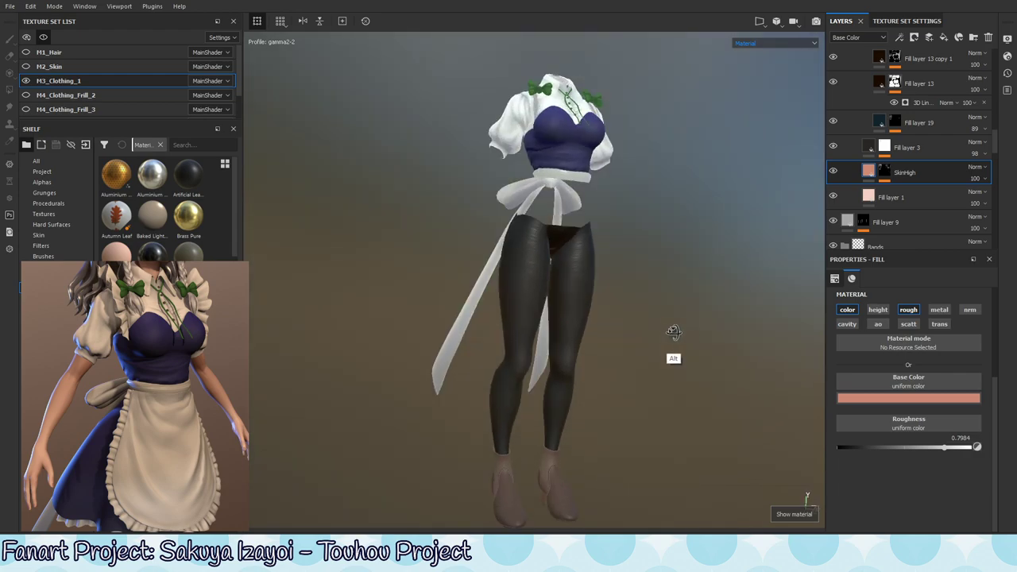
Enable the transmissive channel on SkinHigh and eyedrop its skin base colour into it.
click(833, 172)
click(834, 173)
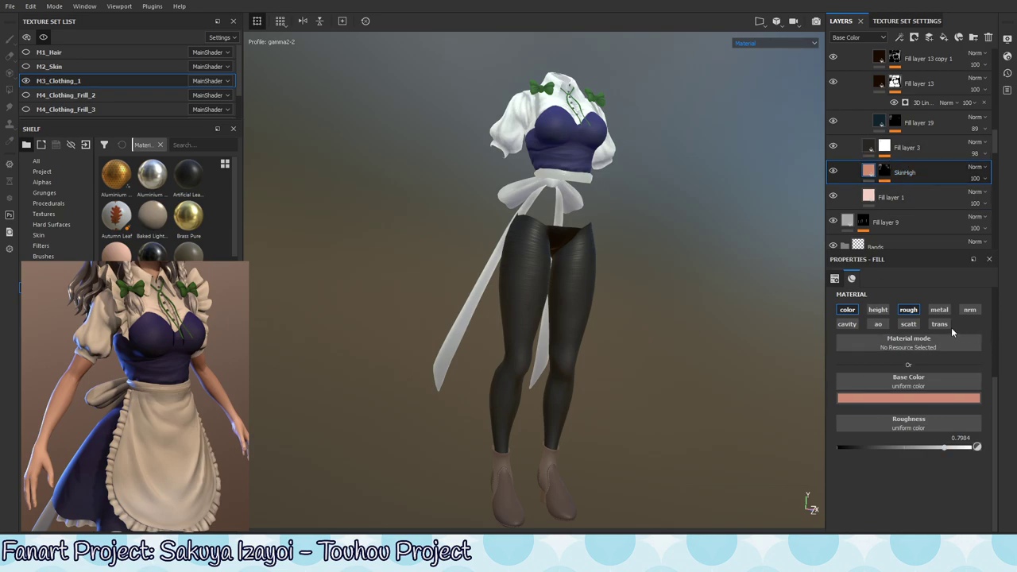
click(939, 325)
click(914, 487)
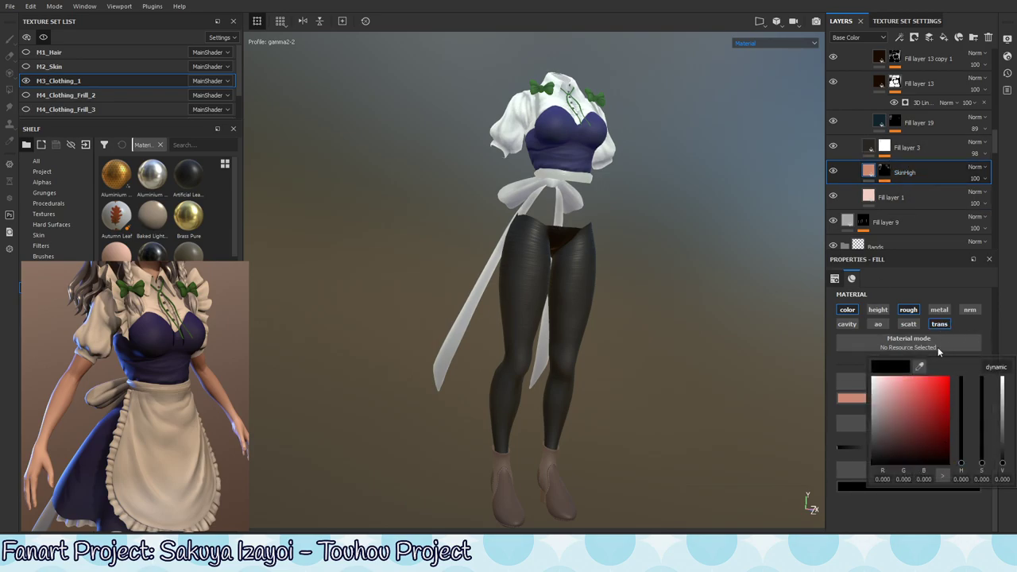
click(862, 399)
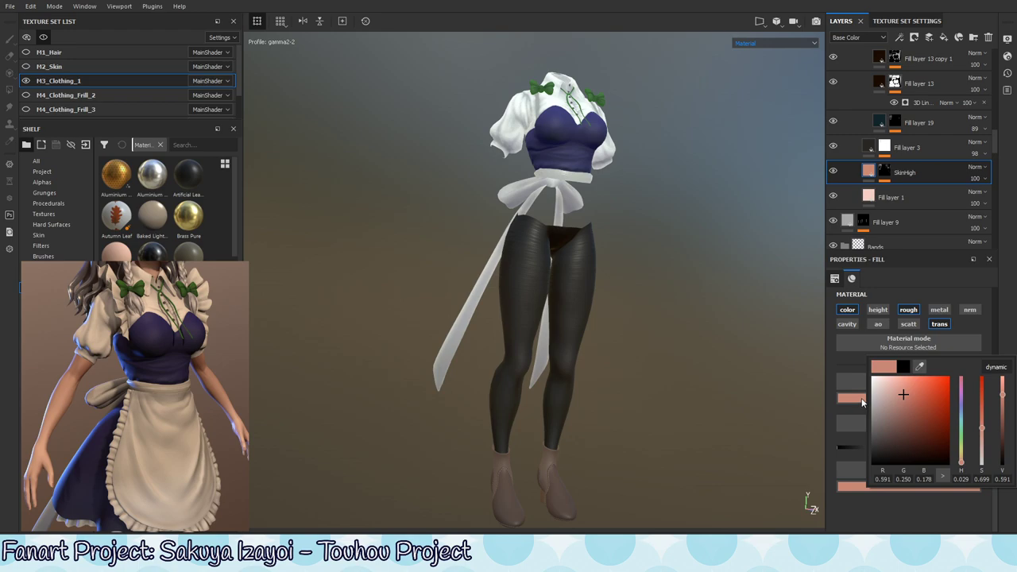
click(884, 521)
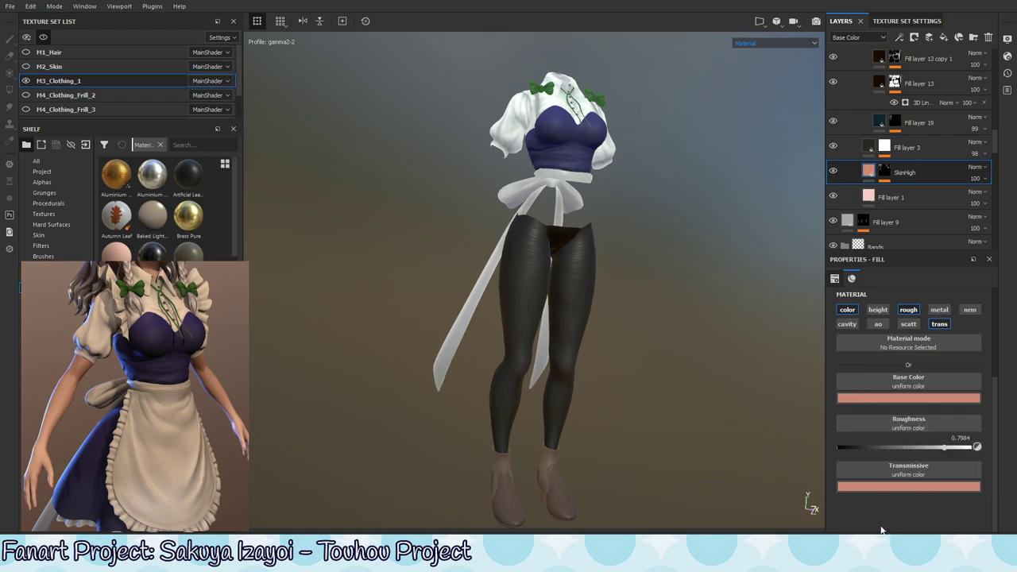
Rename Fill layer 1 to 'Base'.
click(926, 197)
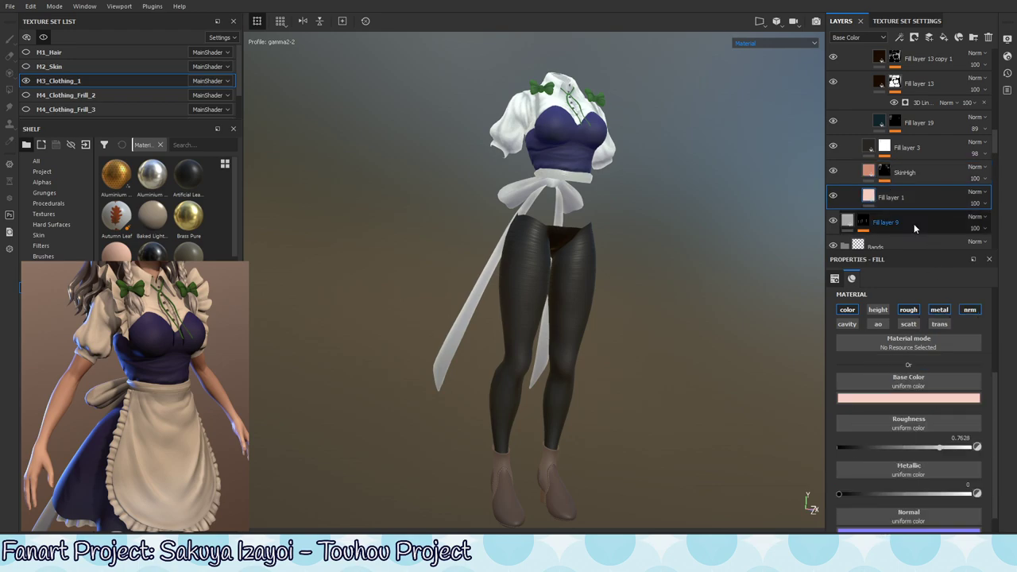
double_click(893, 202)
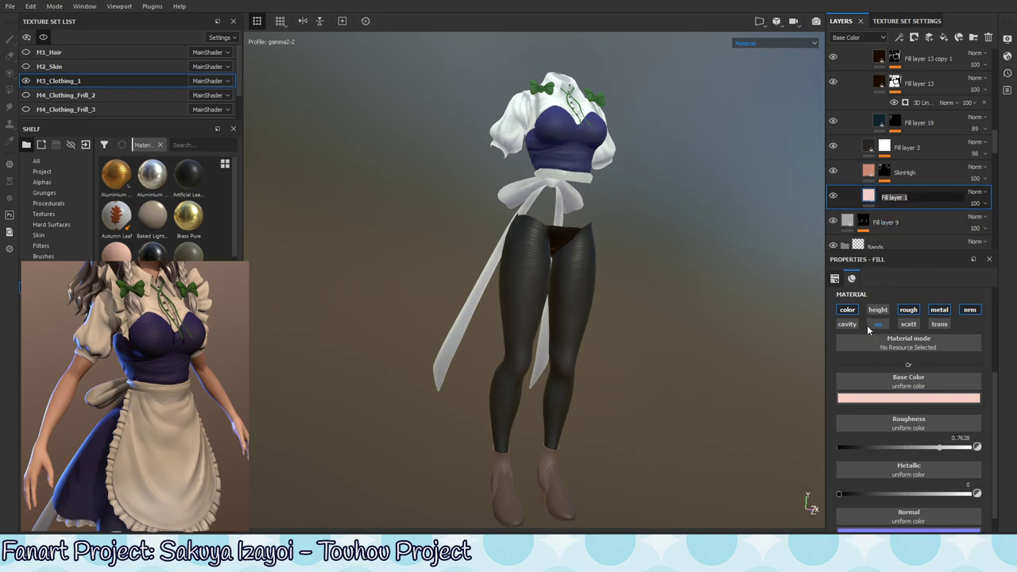
key(BackSpace)
text(Base)
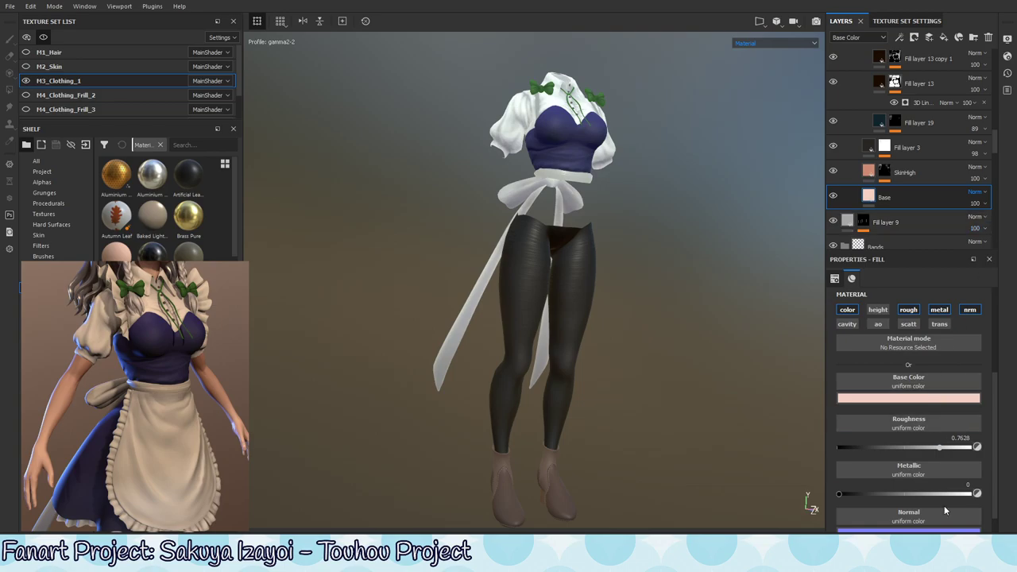
Enable transmission on the Base layer and sample its pink base colour as the transmissive colour.
click(940, 324)
scroll(999, 373, down, 2)
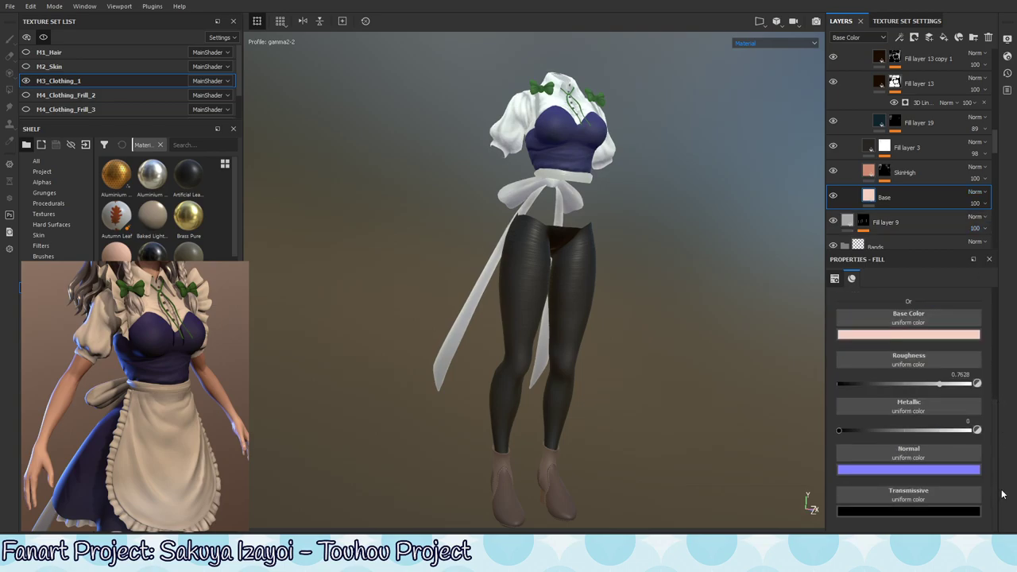
click(930, 512)
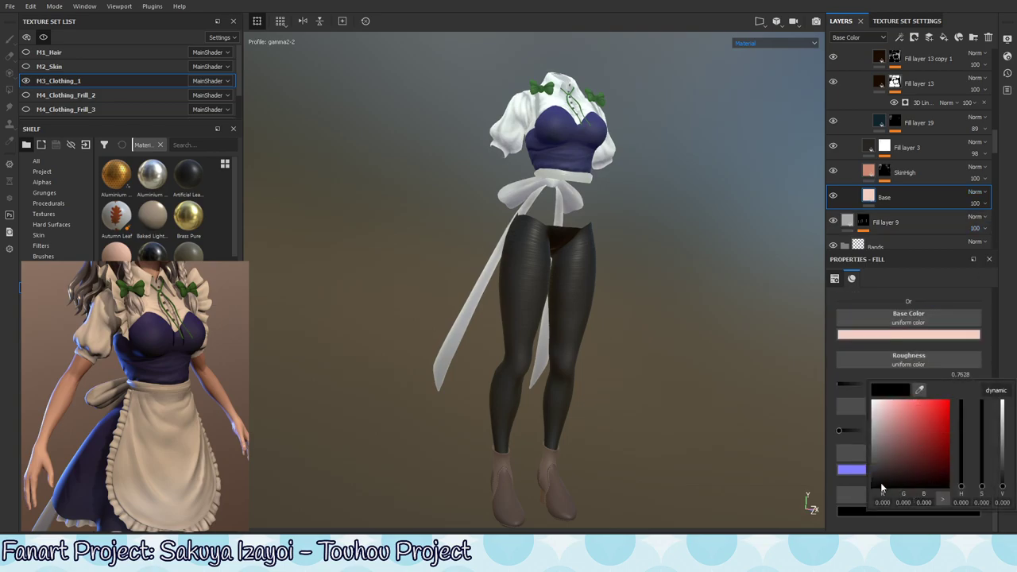
drag(896, 414, 917, 447)
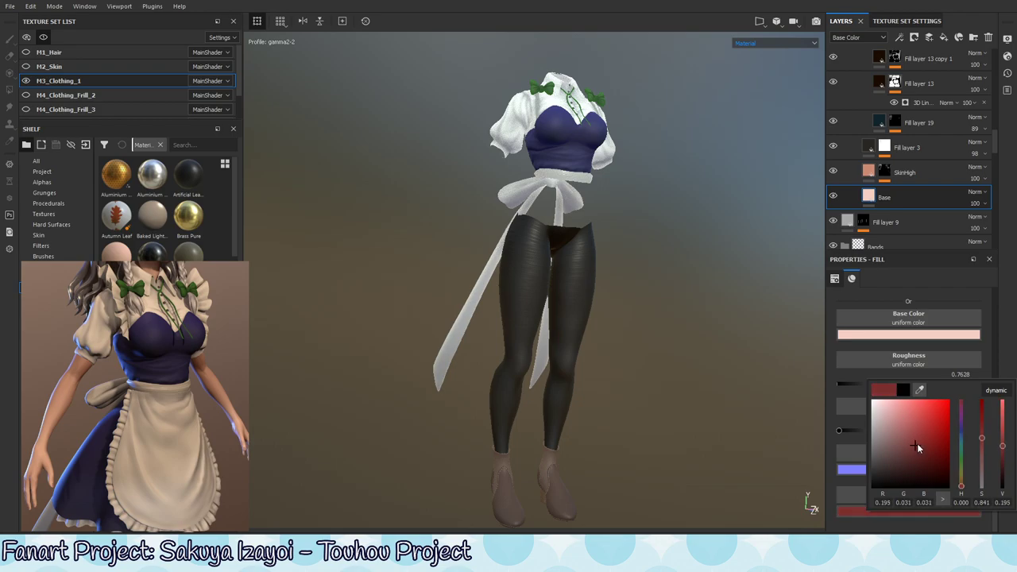
click(936, 512)
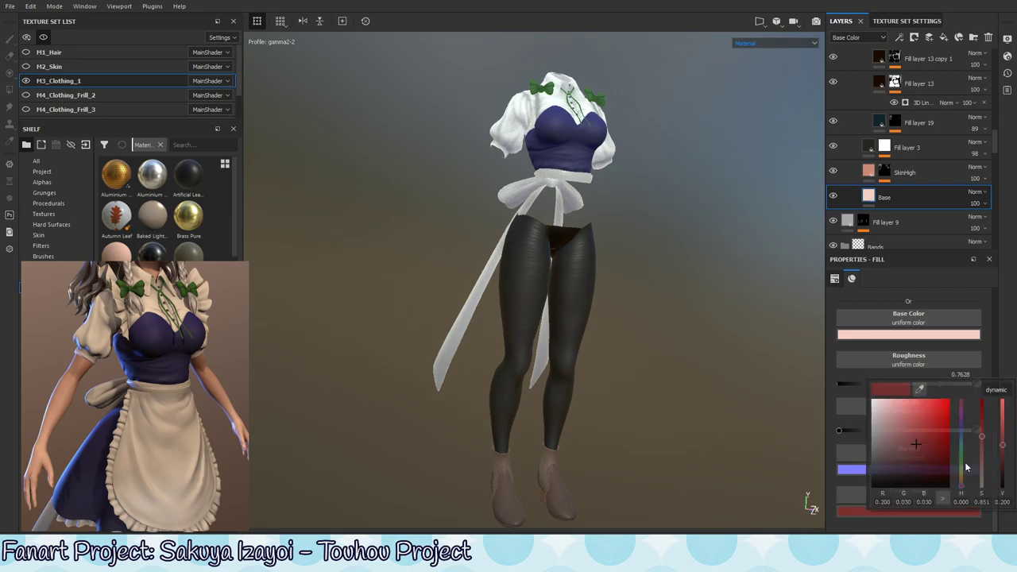
click(919, 388)
click(912, 335)
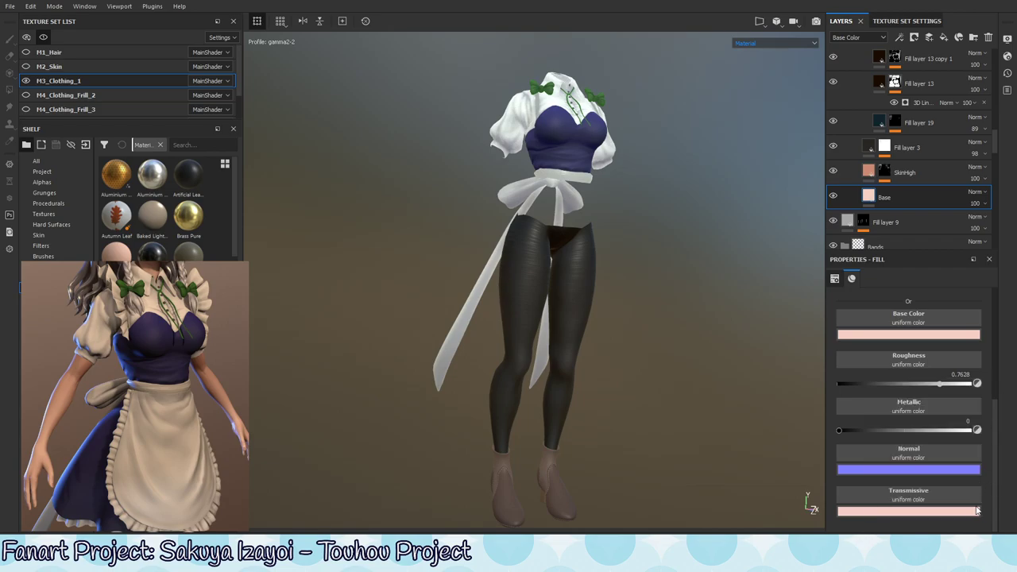
drag(994, 427, 997, 301)
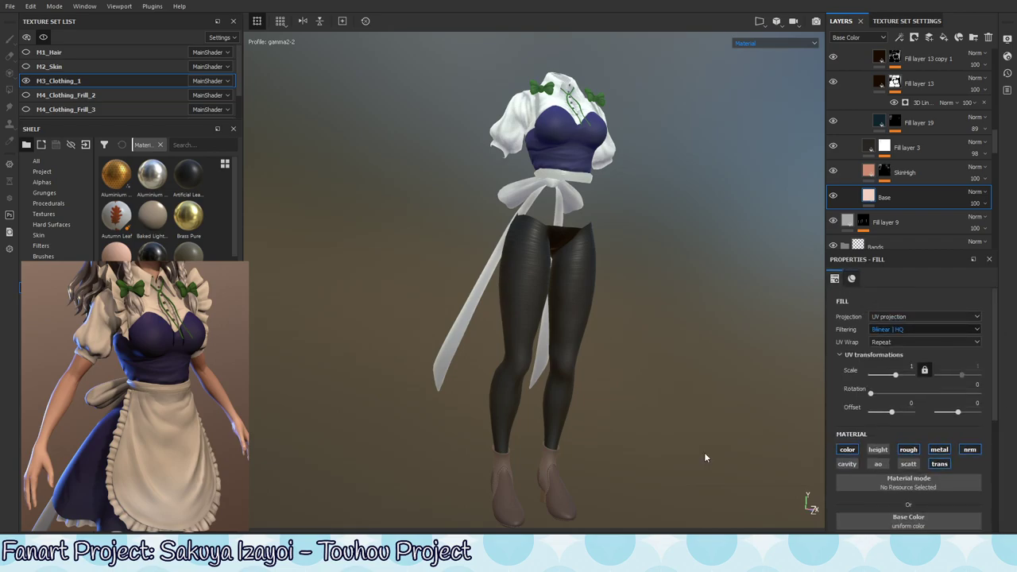
Switch to the Transmissive channel and orbit around the skin-pink legs under the black outfit.
alt+middle_drag(648, 413, 645, 360)
key(alt+c)
alt+drag(675, 308, 672, 302)
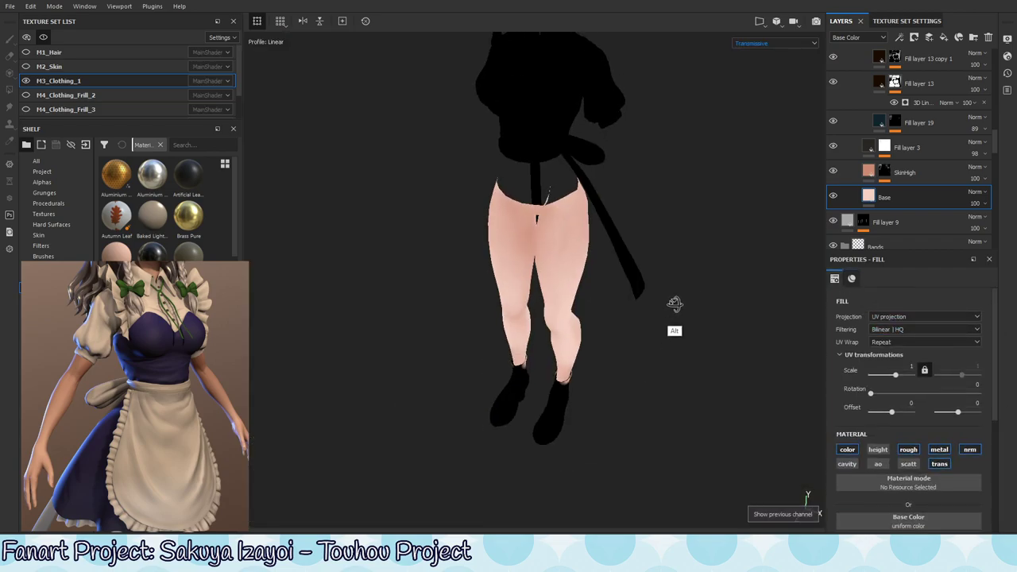
alt+middle_drag(511, 273, 612, 302)
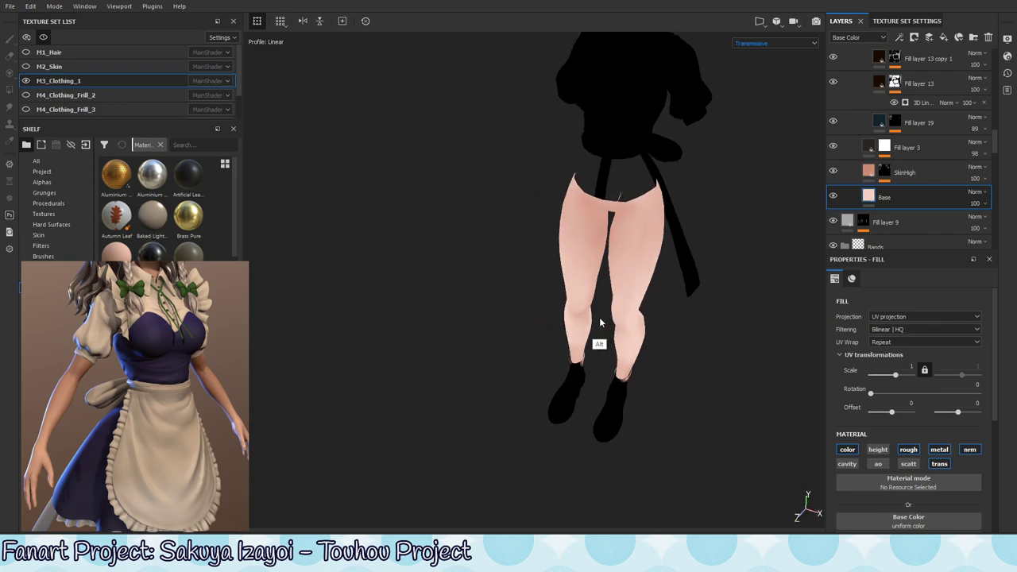
mouse_move(624, 260)
alt+mouse_down()
mouse_move(609, 363)
mouse_move(616, 316)
mouse_move(641, 318)
mouse_move(624, 334)
alt+mouse_up()
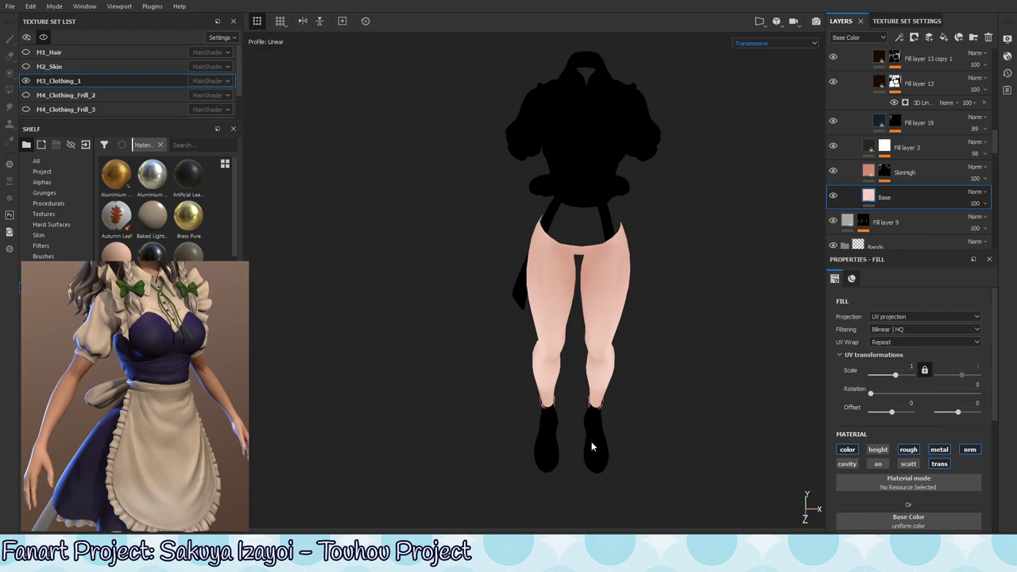
alt+drag(659, 399, 652, 389)
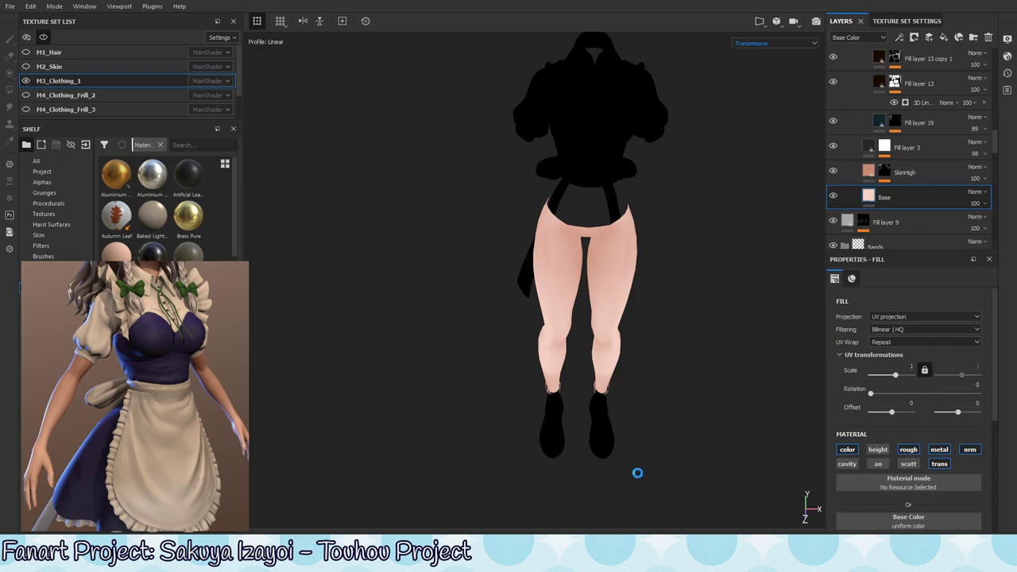
click(675, 504)
Export M1_Hair and M3_Clothing_1 as 8-bit PNGs using the Unreal Engine 4 (Cav) preset.
click(11, 8)
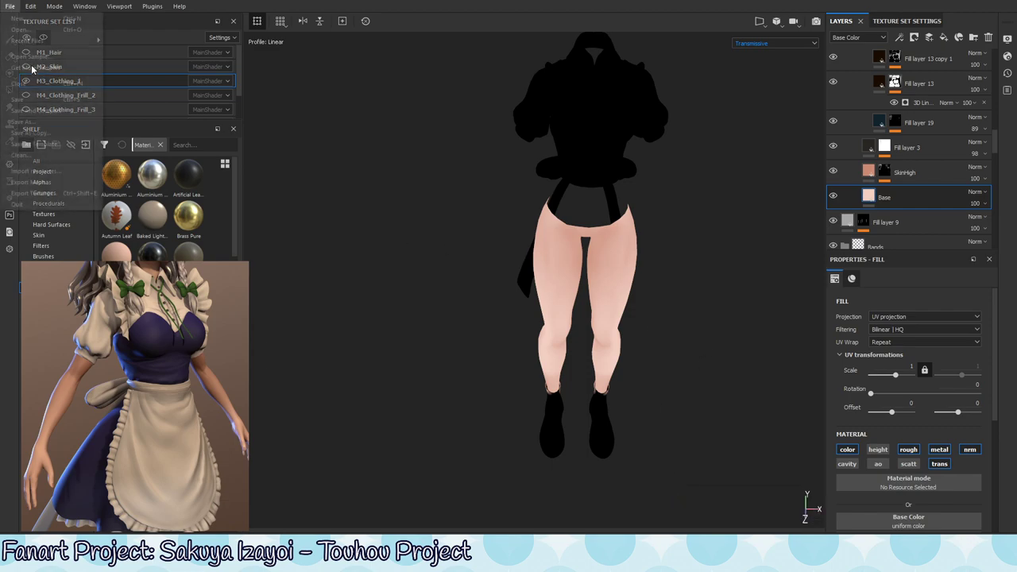
click(62, 195)
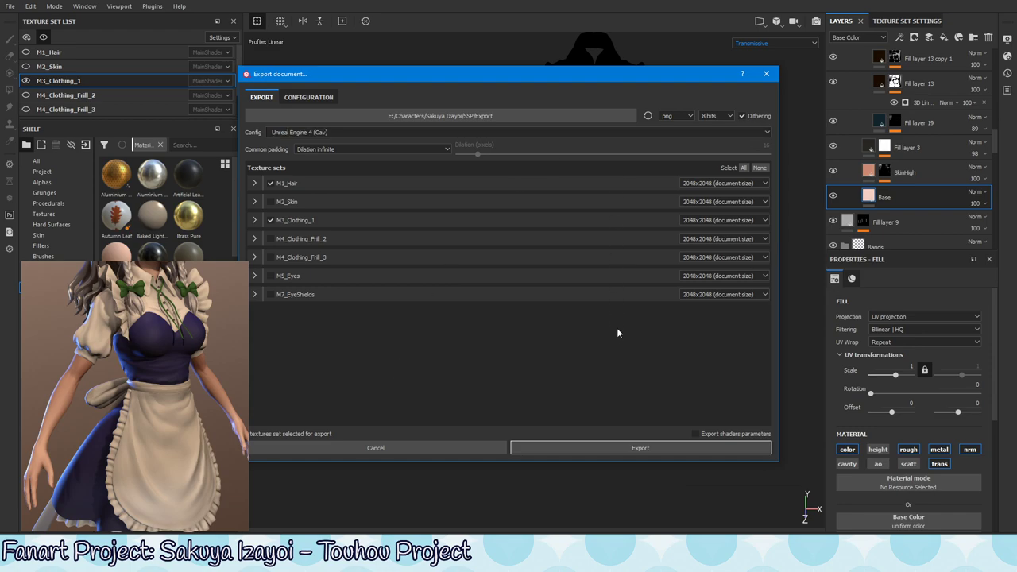
click(640, 450)
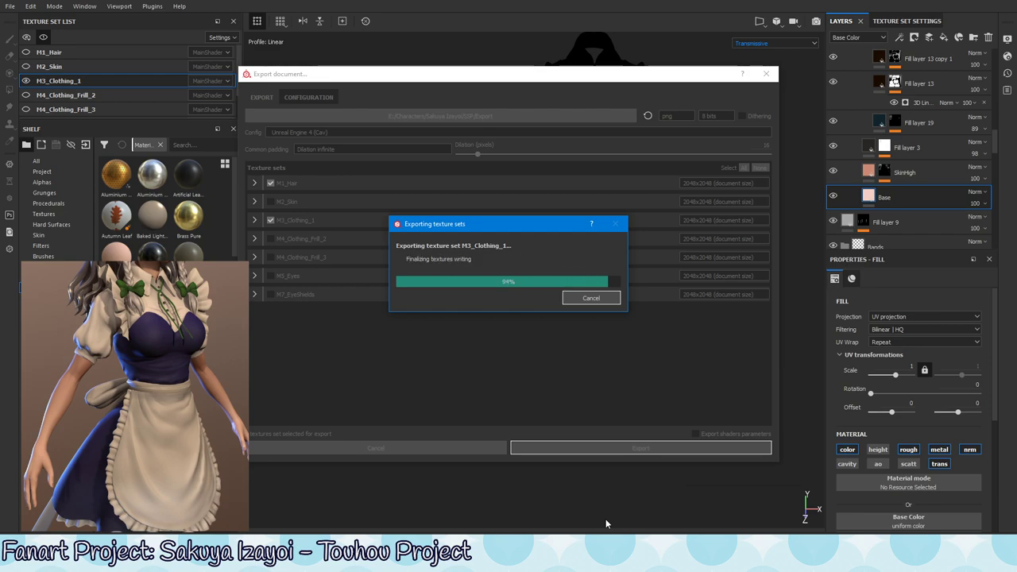
click(540, 279)
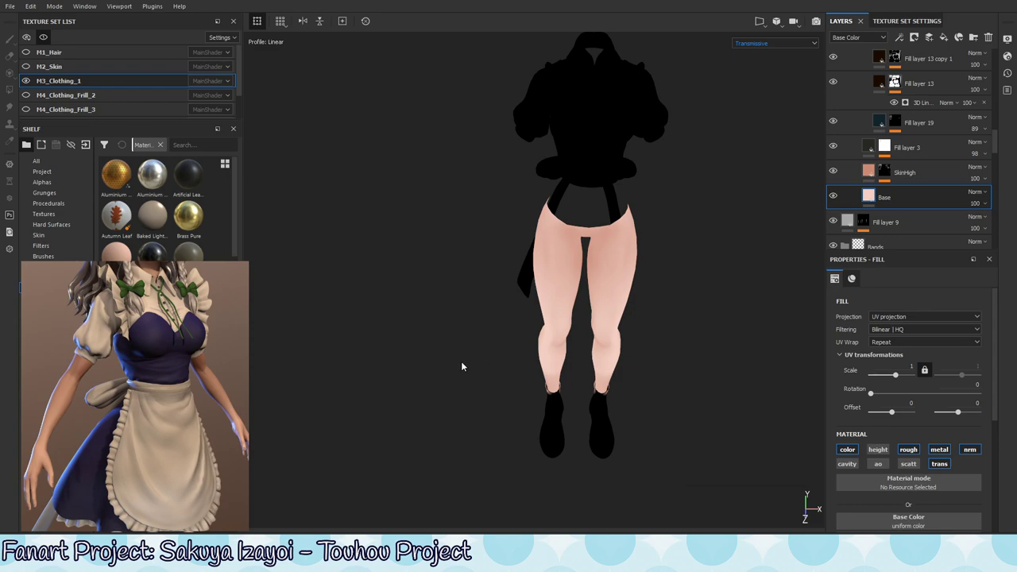
Open the export configuration and select the Unreal Engine 4 (Cav) preset.
click(437, 477)
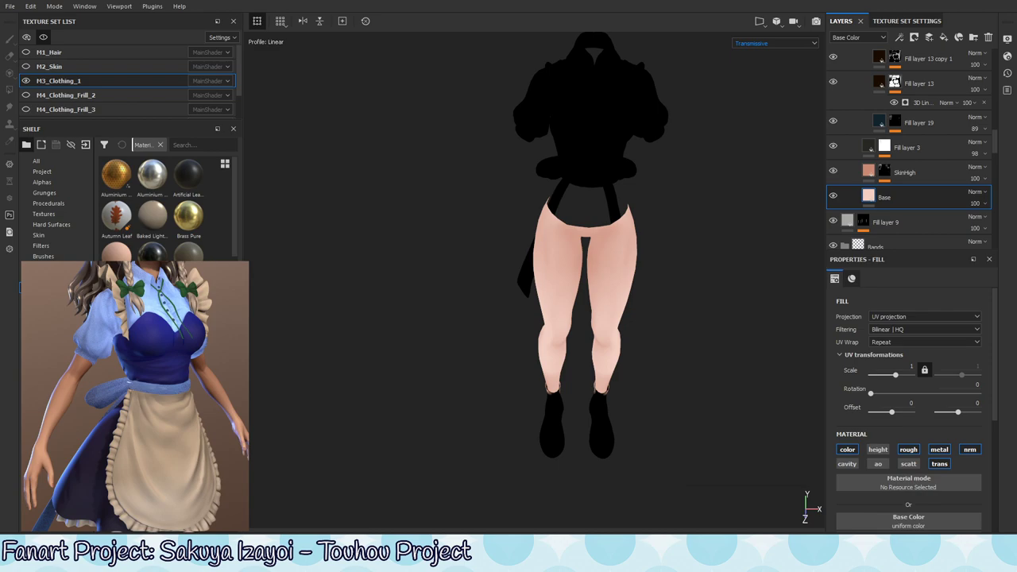
click(10, 7)
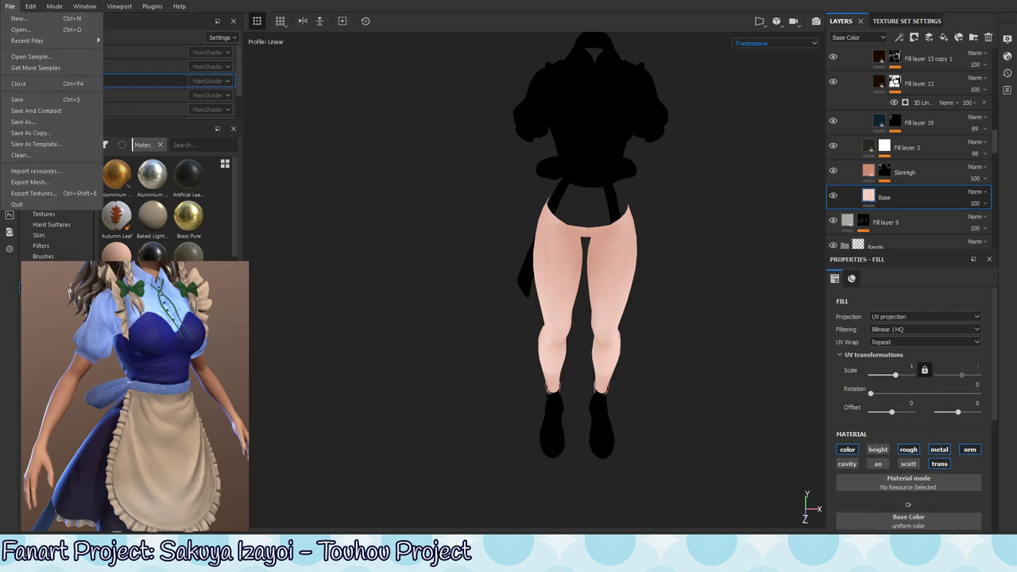
click(34, 193)
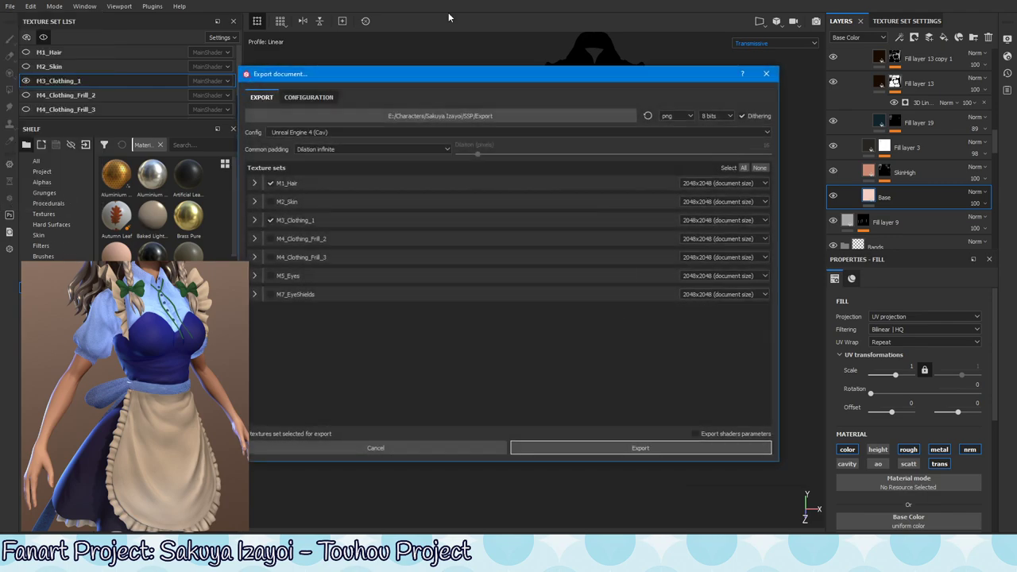
click(321, 93)
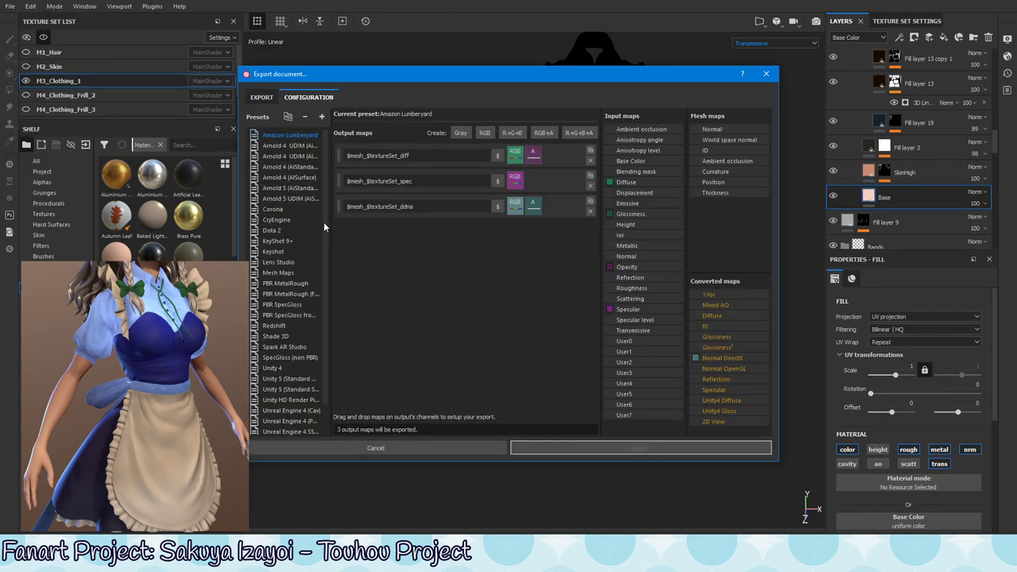
drag(324, 222, 324, 386)
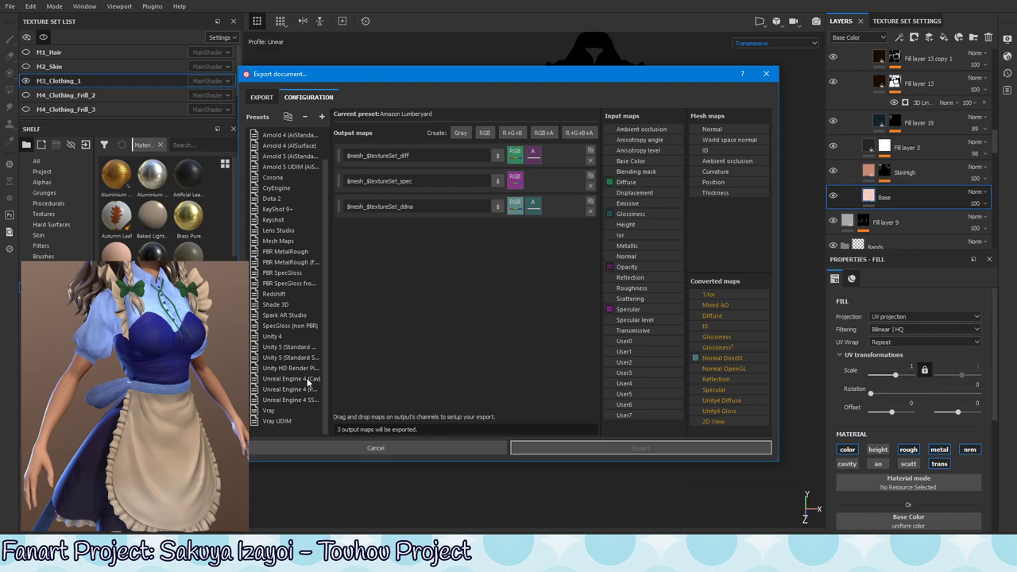
click(309, 379)
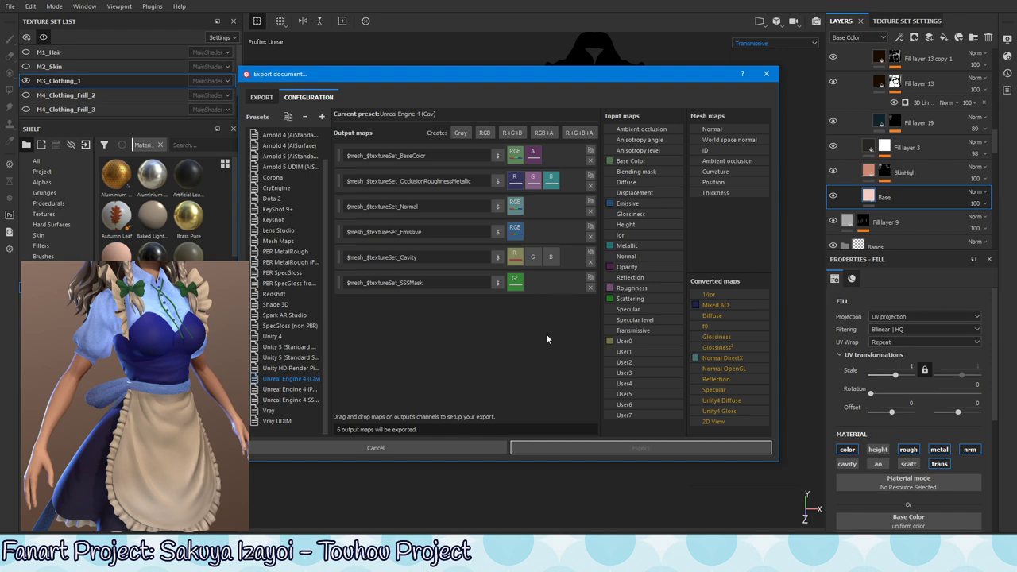
Replace the old SSS output with a new RGB+A map named $mesh_$textureSet_SSS.
click(422, 283)
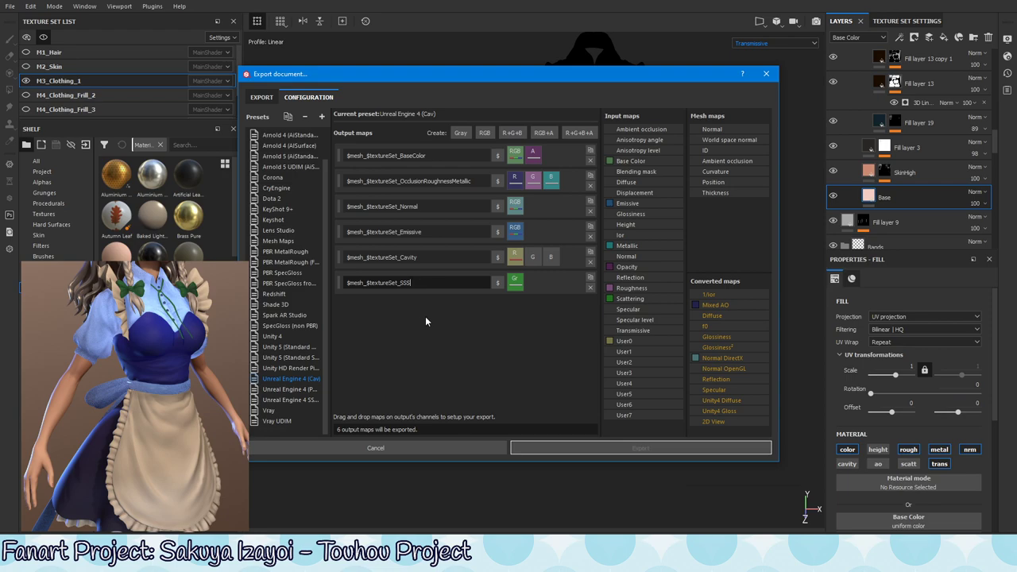
key(BackSpace)
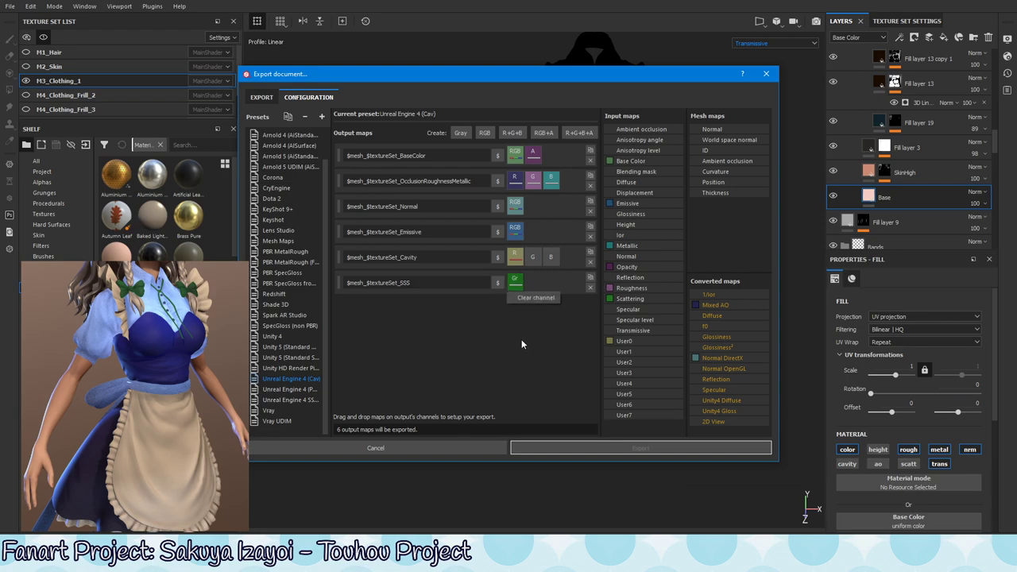
click(589, 288)
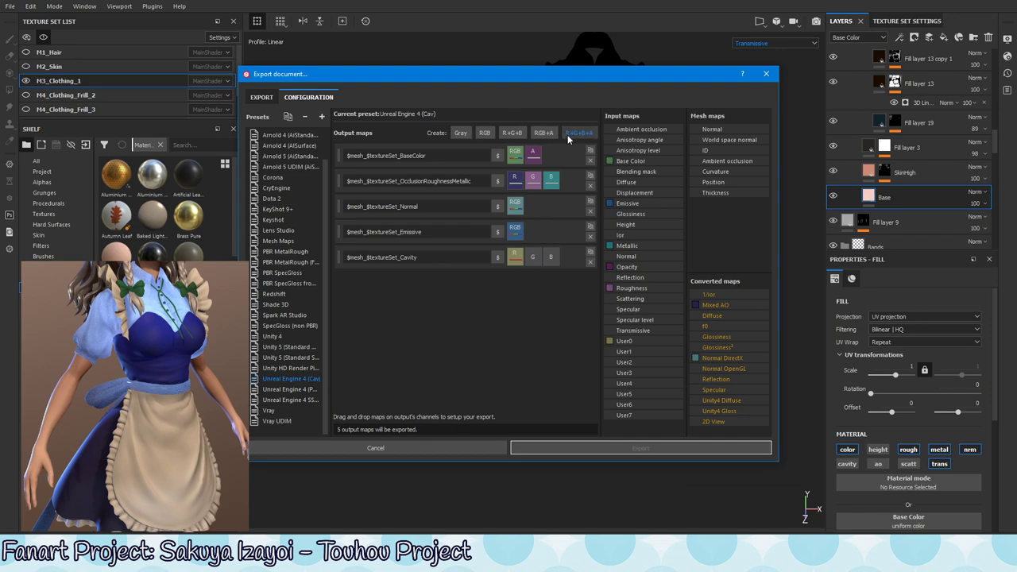
click(543, 133)
click(413, 257)
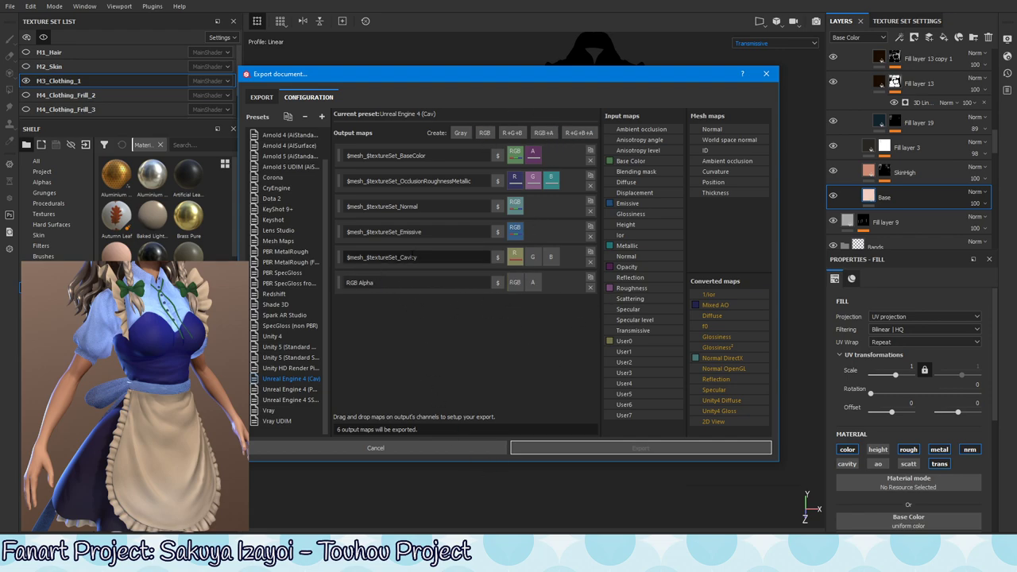
drag(402, 257, 347, 257)
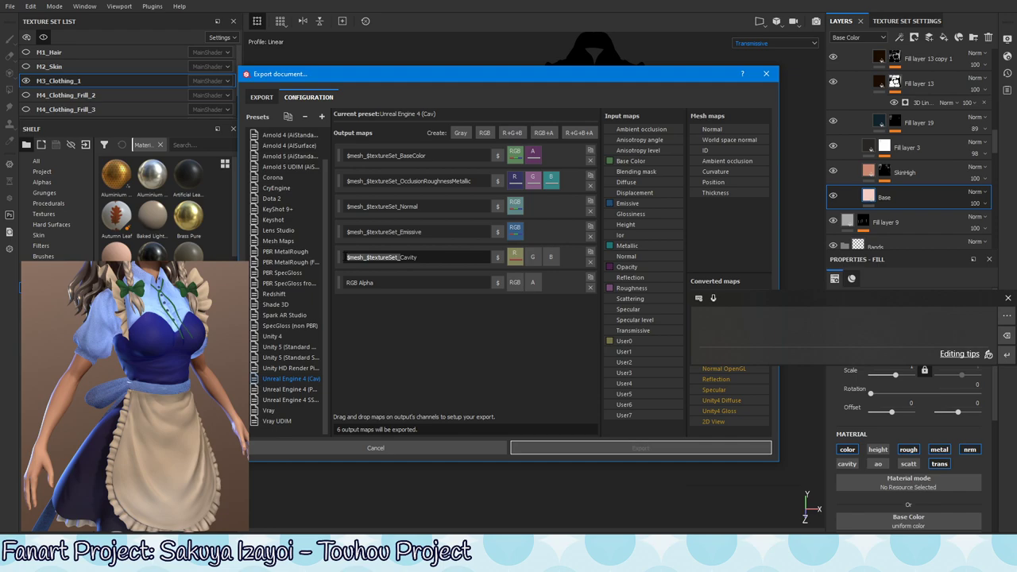
key(ctrl+c)
click(381, 282)
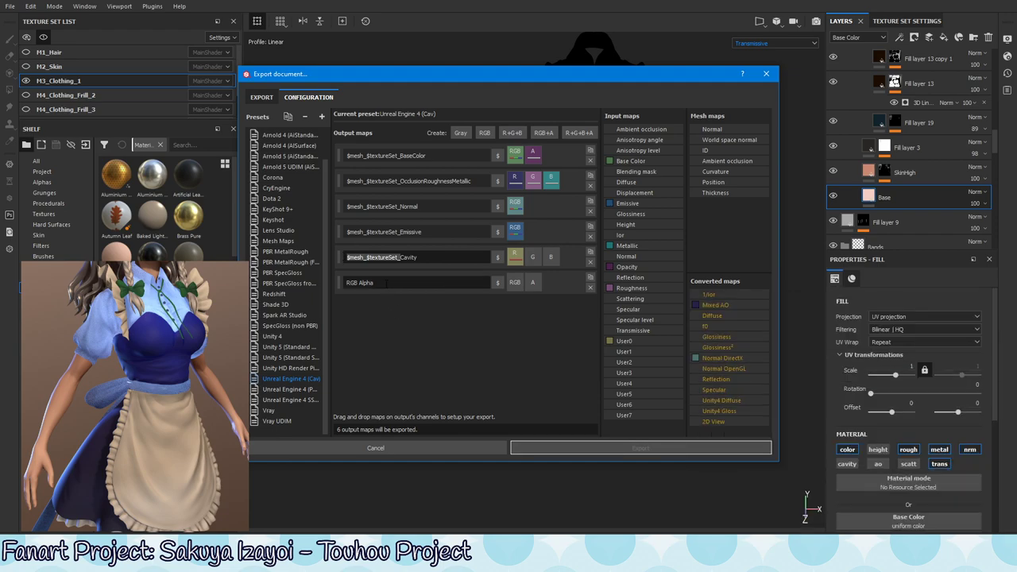
key(ctrl+v)
key(shift)
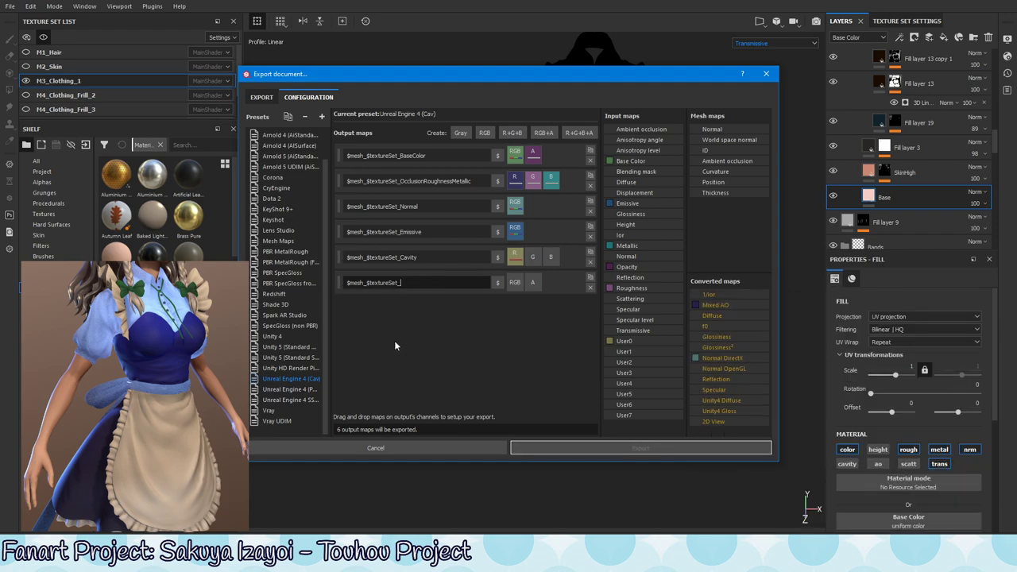
text(SSS)
key(Return)
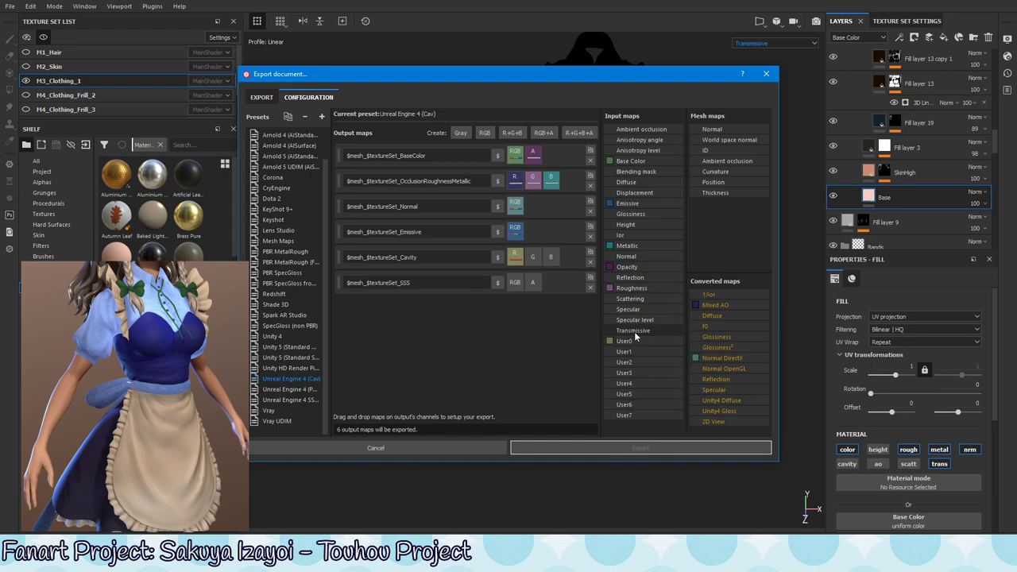
Pack Transmissive into the SSS map's RGB and Scattering into its alpha.
mouse_move(634, 331)
mouse_down()
mouse_move(510, 283)
mouse_move(518, 288)
mouse_up()
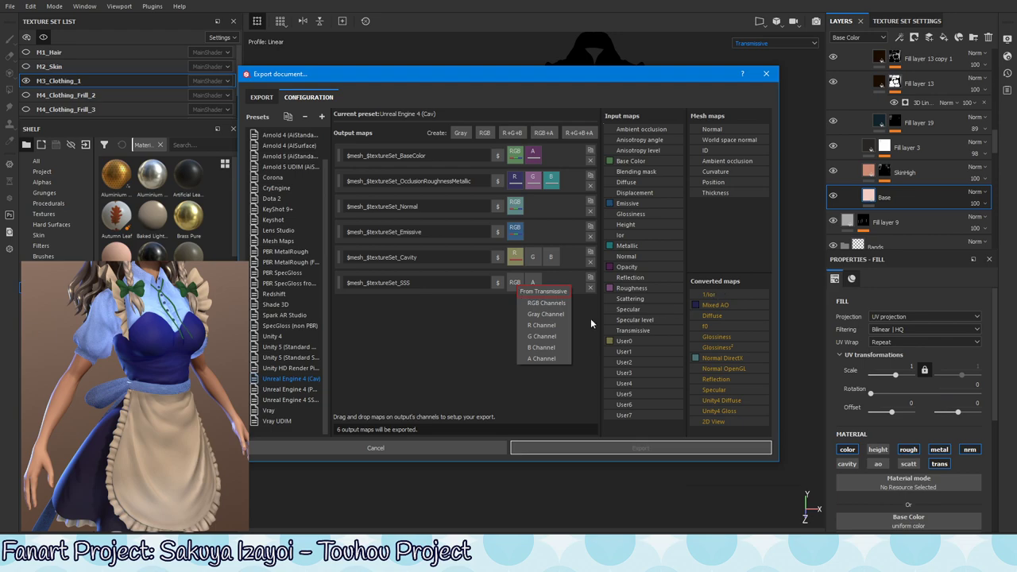
click(544, 325)
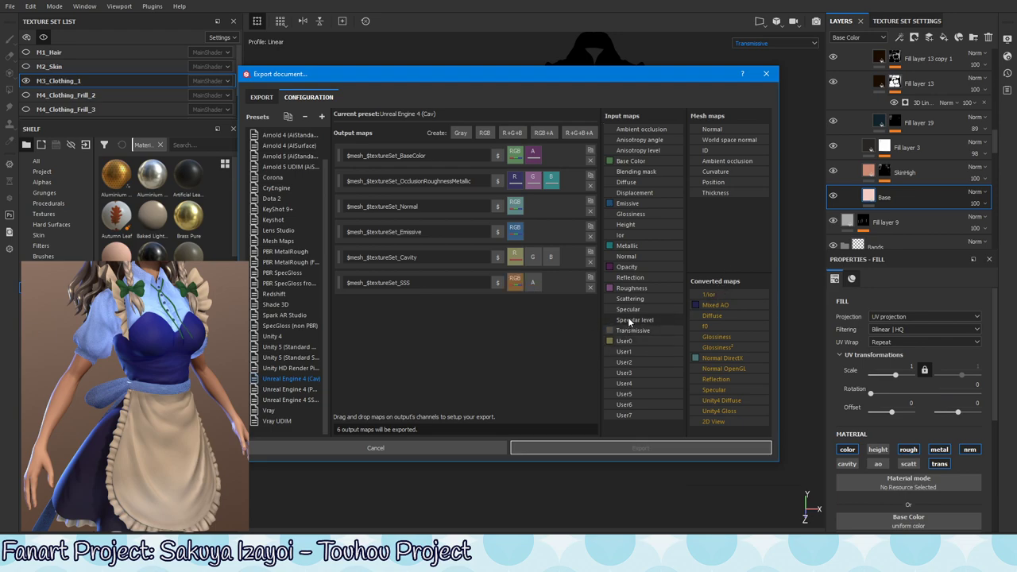
drag(632, 301, 532, 284)
click(564, 305)
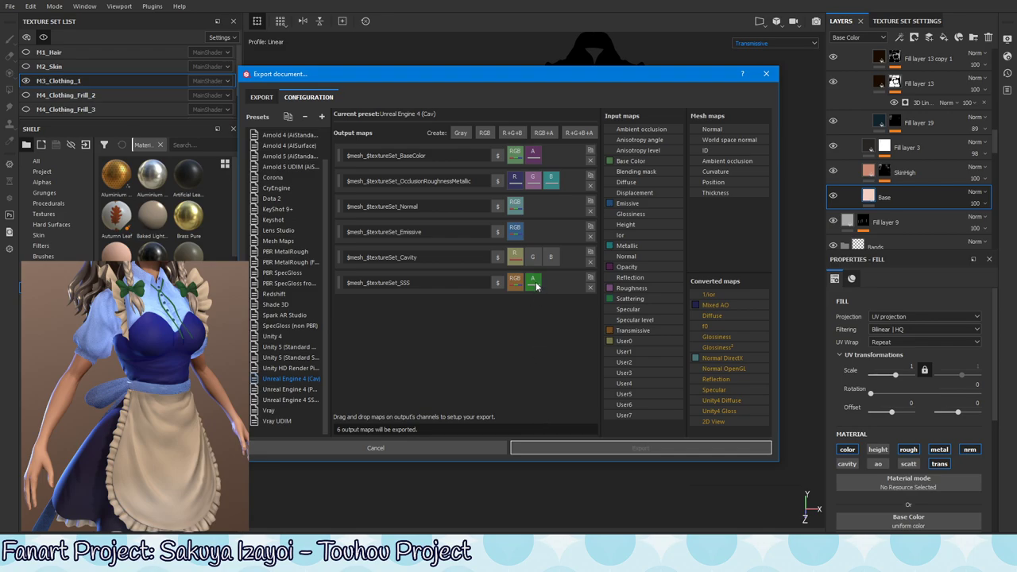
click(261, 97)
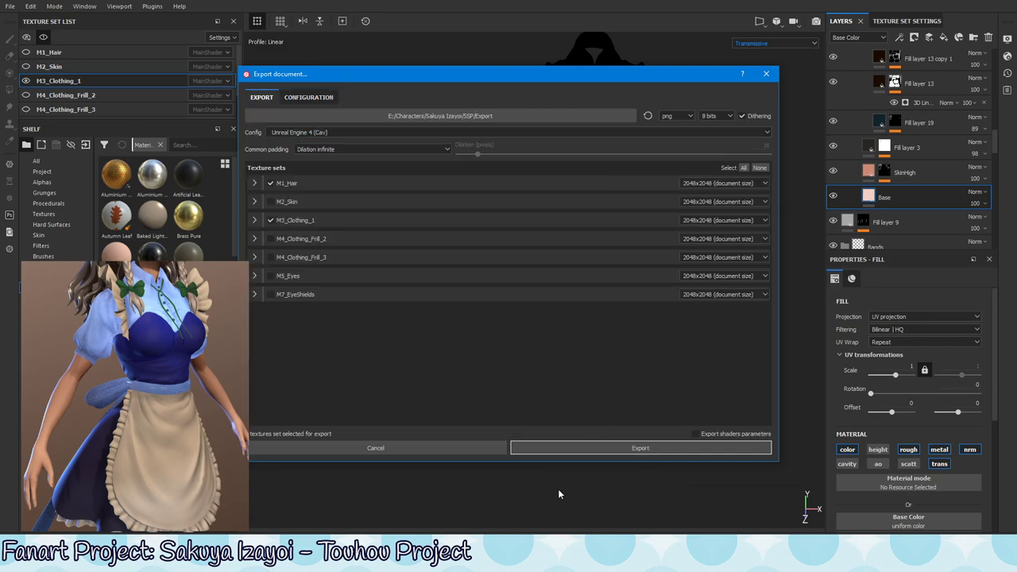
Run the export of M1_Hair and M3_Clothing_1 and dismiss the finished message.
click(571, 449)
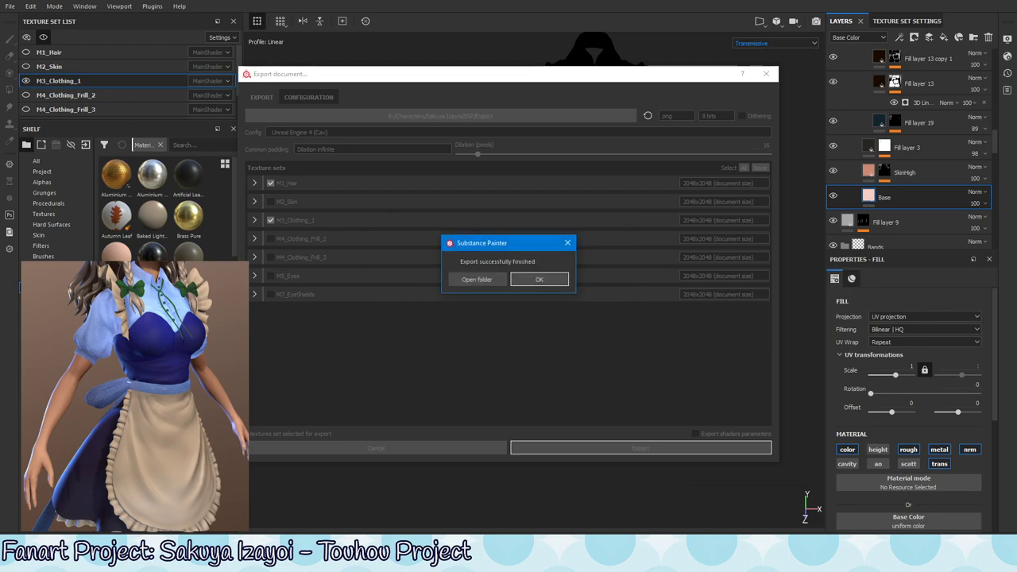
click(538, 279)
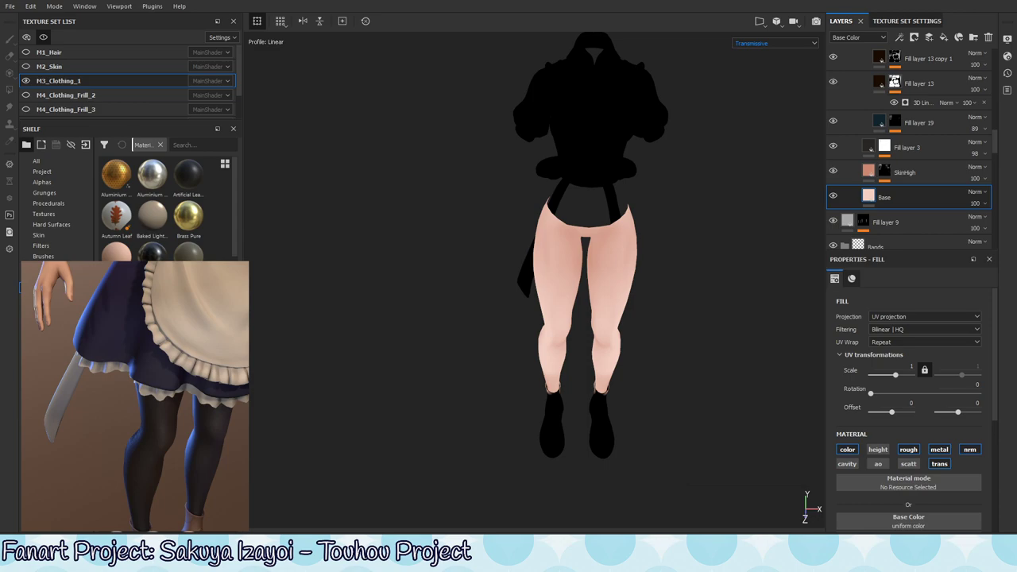
Return to the M3_Clothing_1 transmissive preview in the viewport.
click(679, 320)
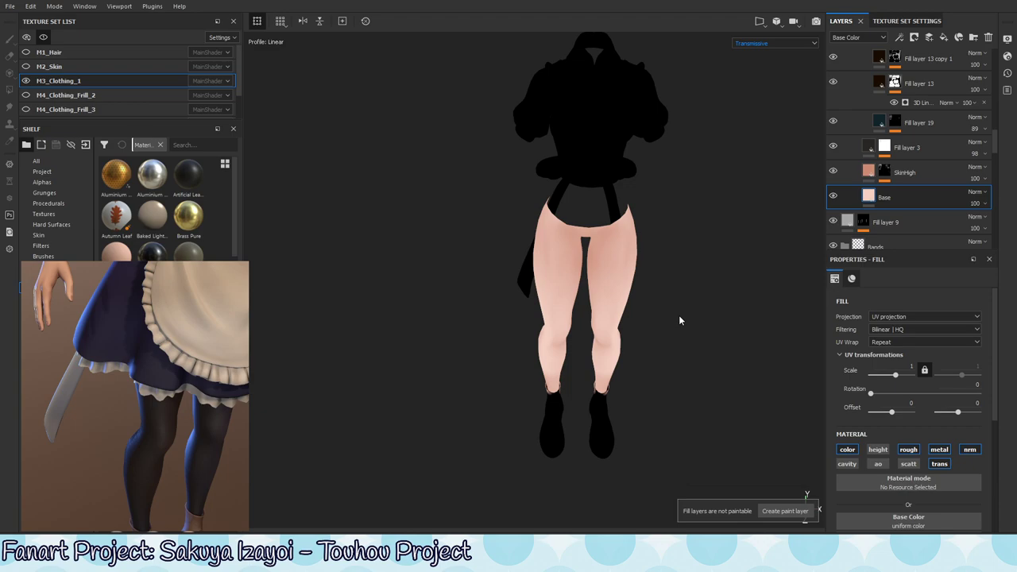
Reopen Export Textures, check the destination folder, and reselect the Unreal Engine 4 (Cav) preset.
click(10, 7)
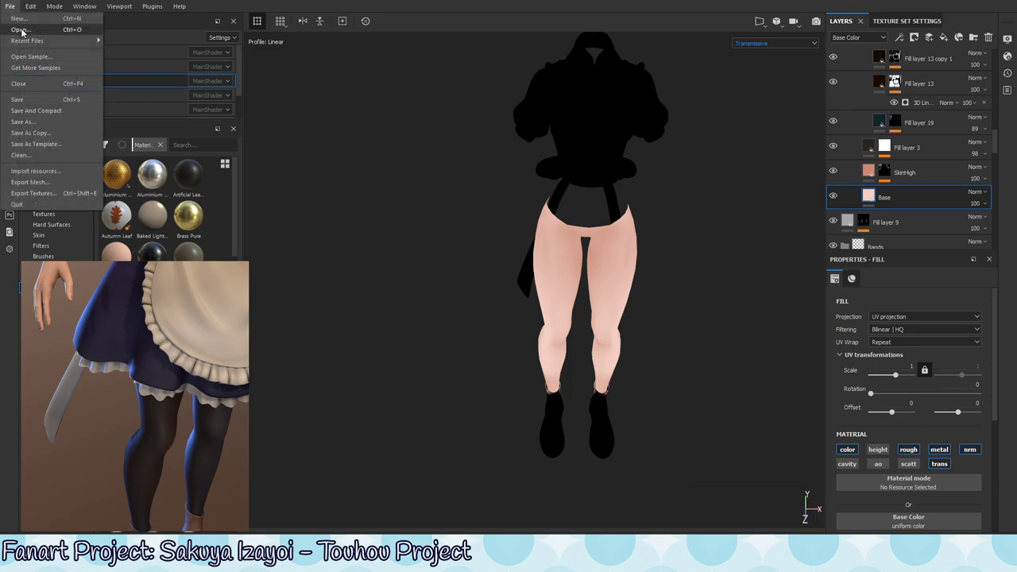
click(74, 193)
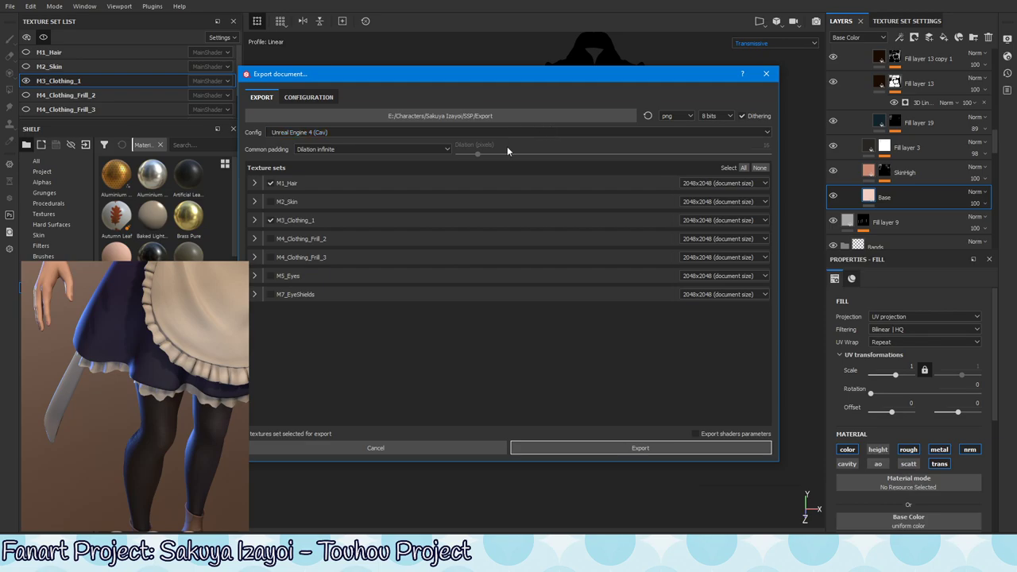
click(508, 116)
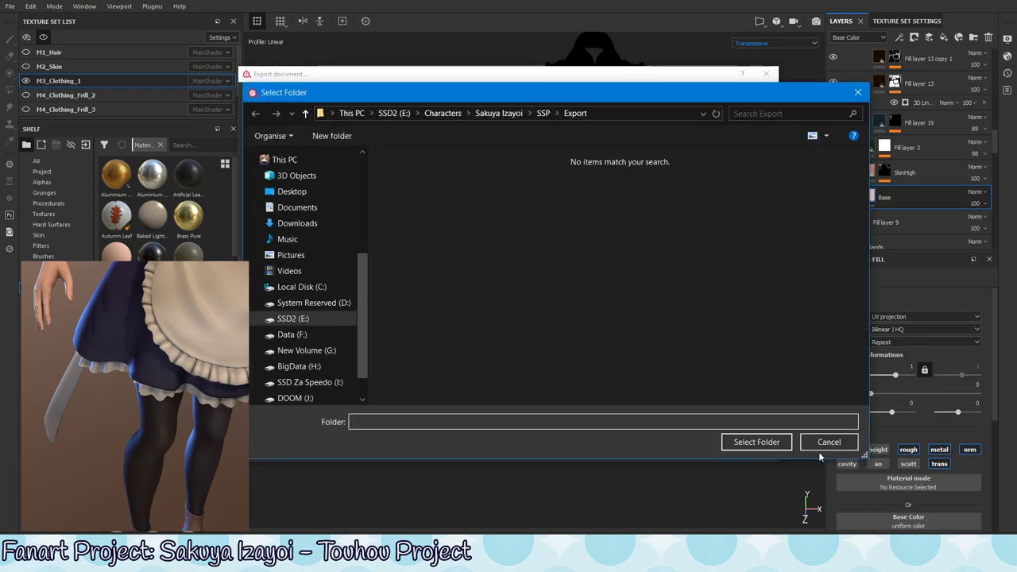
click(822, 441)
click(302, 100)
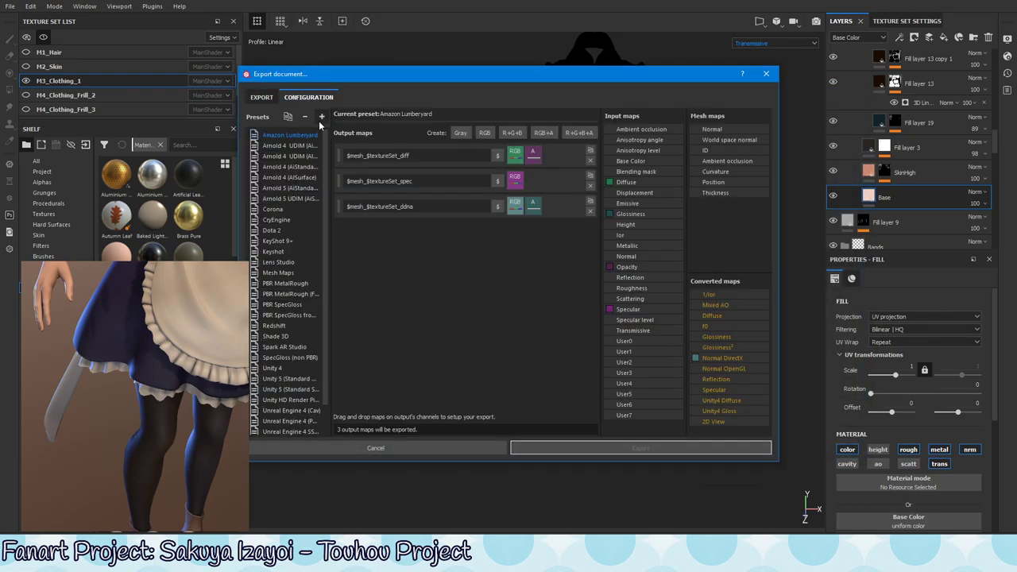
drag(322, 275, 326, 396)
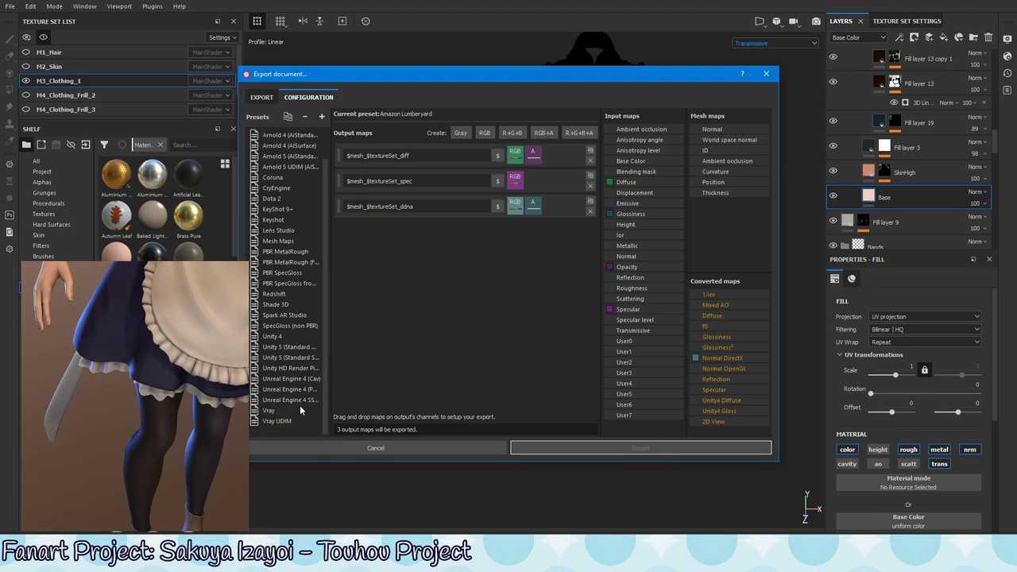
click(291, 378)
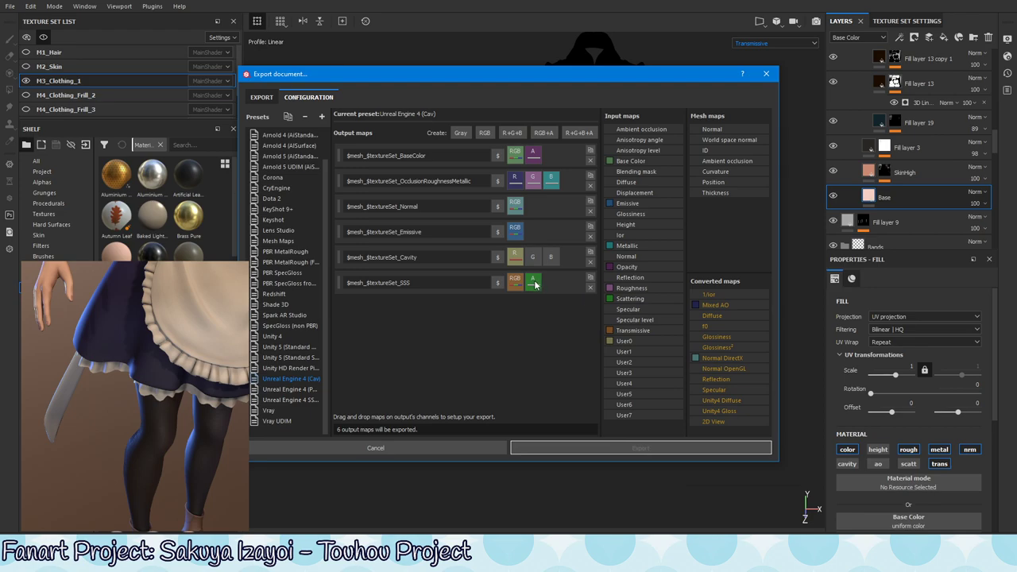
Replace the SSS map with RGB $mesh_$textureSet_SSS and grayscale $mesh_$textureSet_SSSA outputs.
drag(534, 282, 571, 378)
click(589, 287)
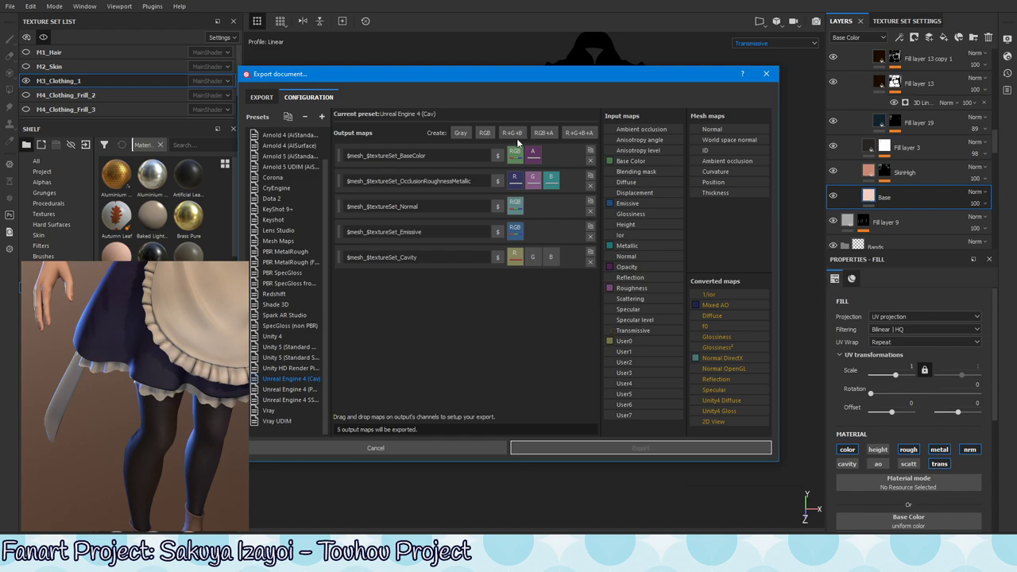
click(512, 132)
click(355, 282)
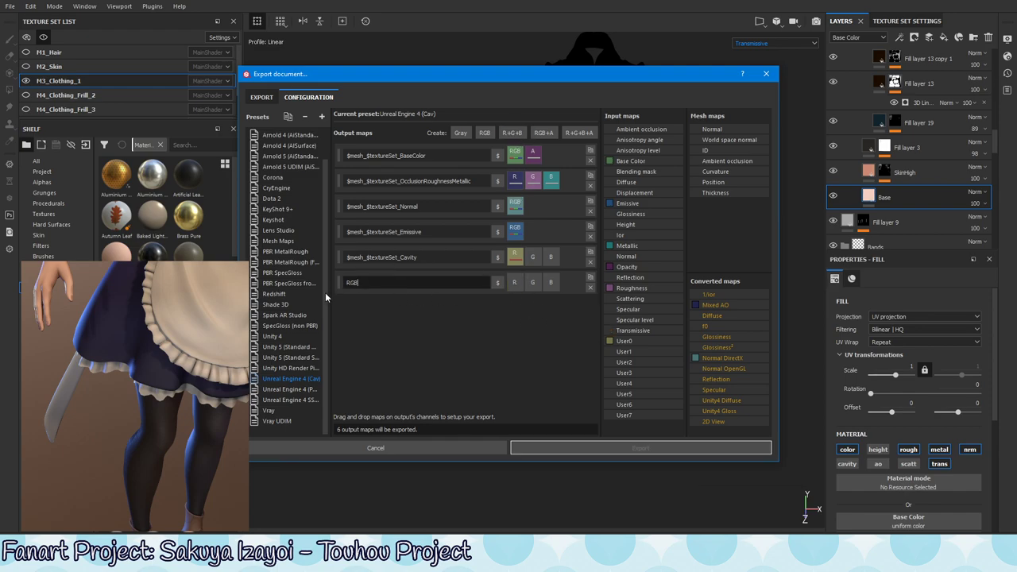
key(BackSpace)
key(BackSpace)
key(BackSpace)
text($mesh_$textureSet_SSS)
click(460, 134)
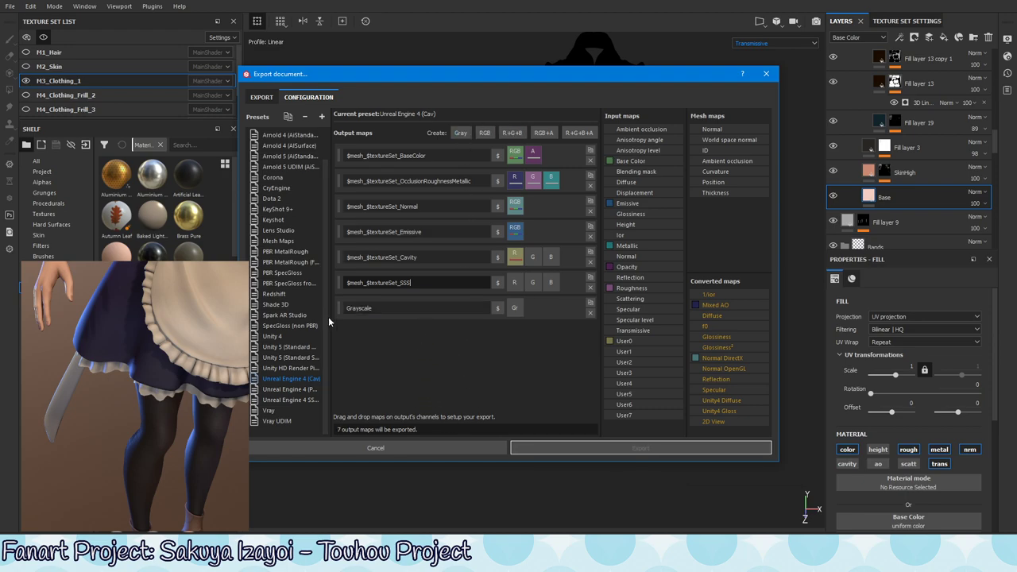
text($mesh_$textureSet_)
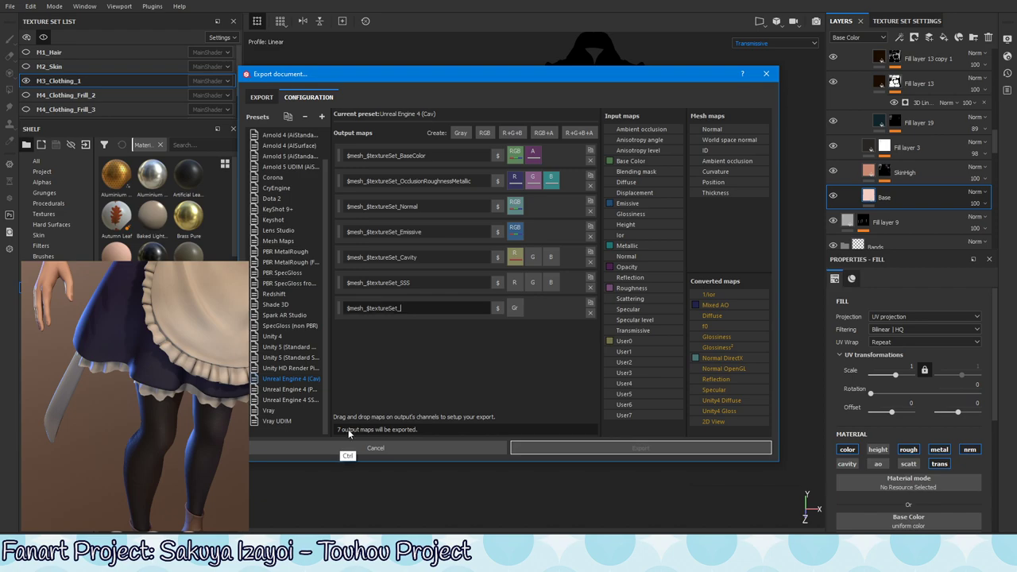
text(SSSA)
key(Return)
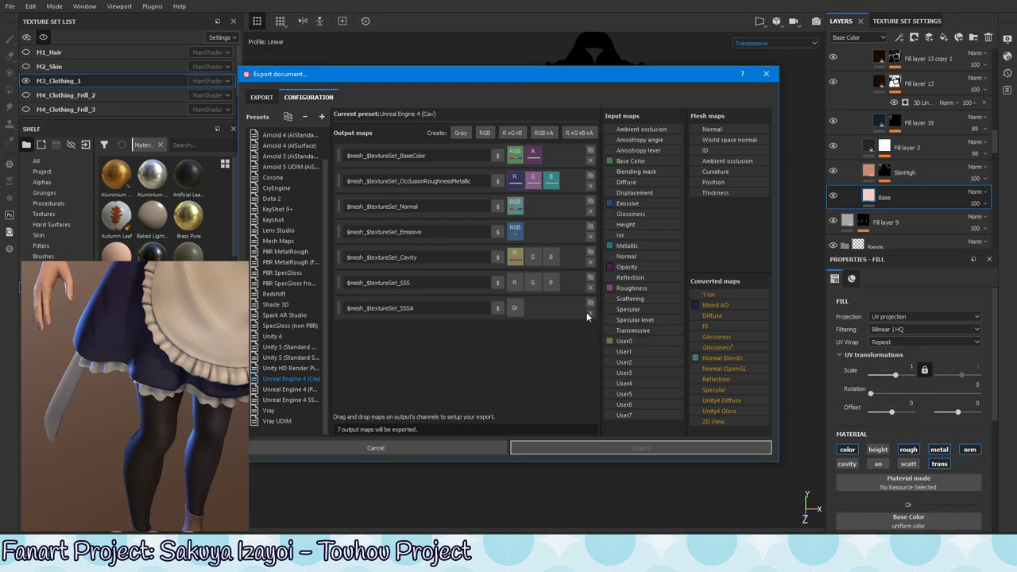
Recreate the RGB output named $mesh_$textureSet_SSS after a failed Transmissive placement.
mouse_move(648, 329)
mouse_down()
mouse_move(556, 322)
mouse_move(533, 296)
mouse_move(651, 354)
mouse_up()
drag(651, 355, 648, 351)
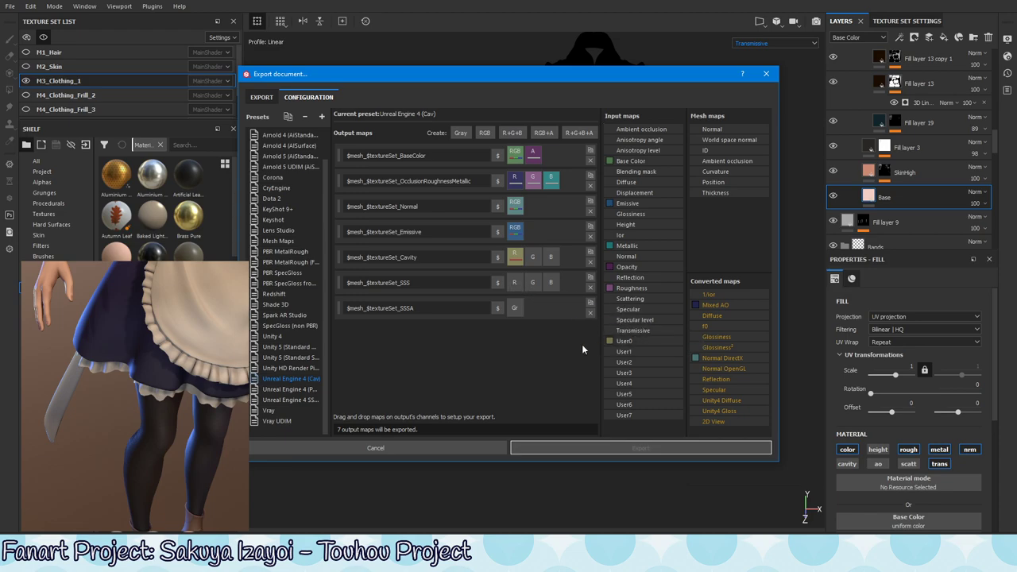
click(590, 289)
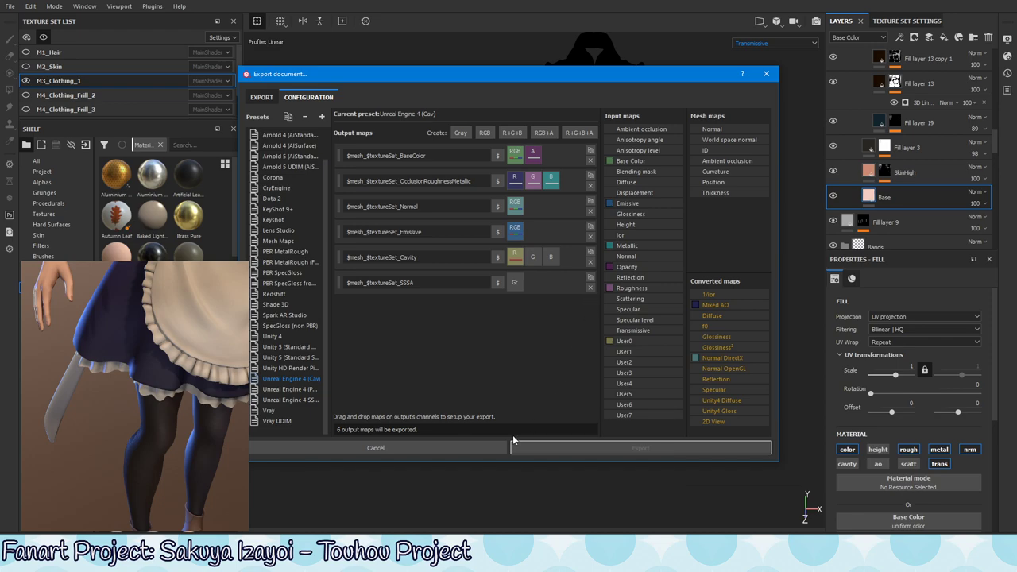
click(485, 133)
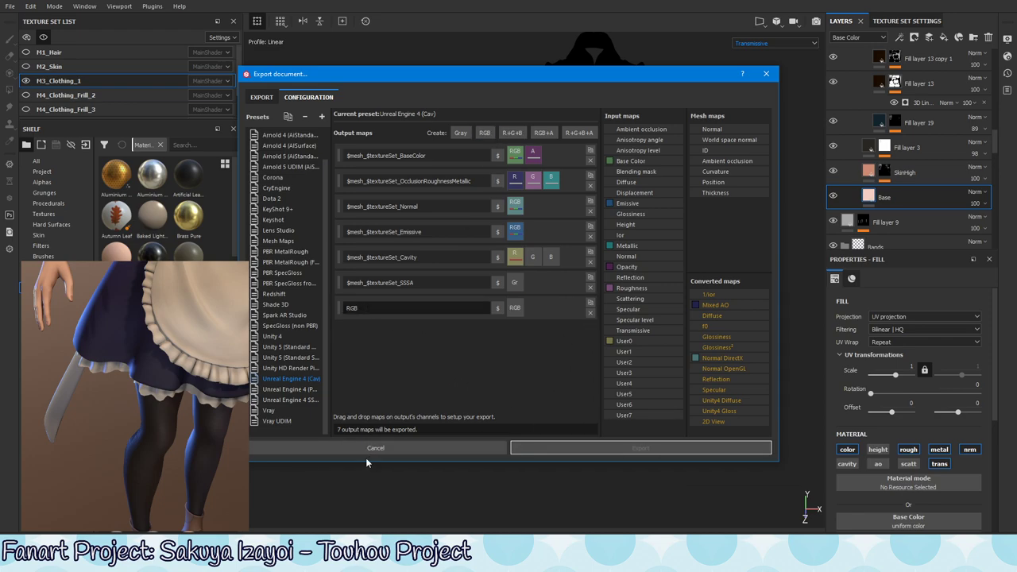
key(BackSpace)
key(BackSpace)
text($mesh_$textureSet_)
text(SSS)
key(Return)
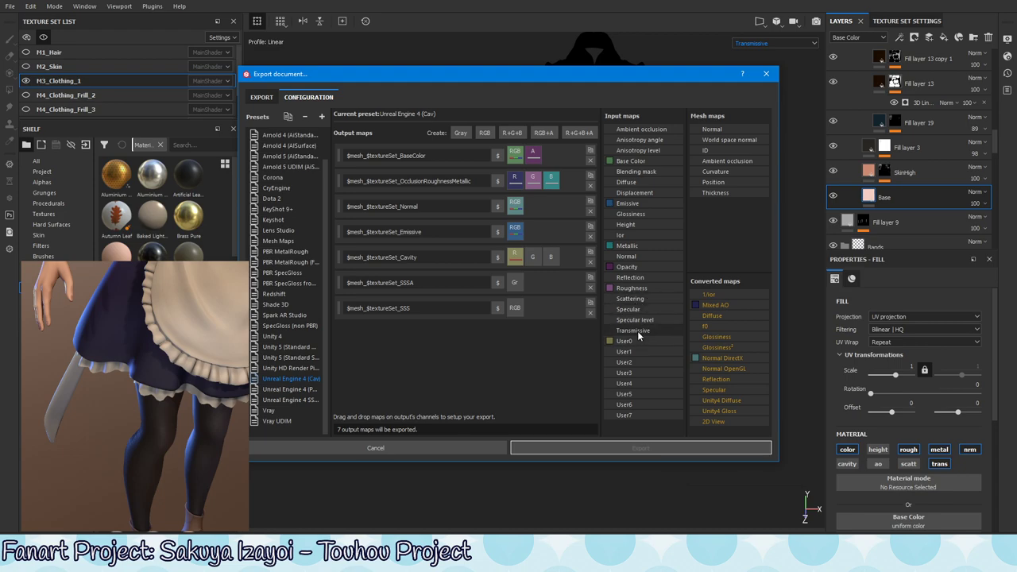
Map Transmissive to the SSS output's RGB and Scattering to SSSA's green channel.
drag(635, 330, 519, 310)
click(548, 324)
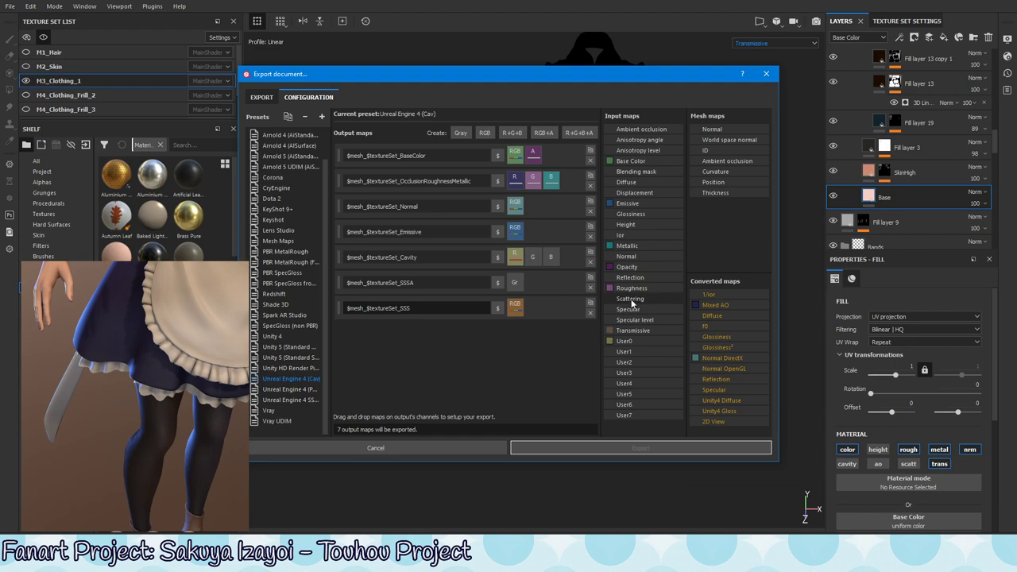
drag(632, 298, 517, 283)
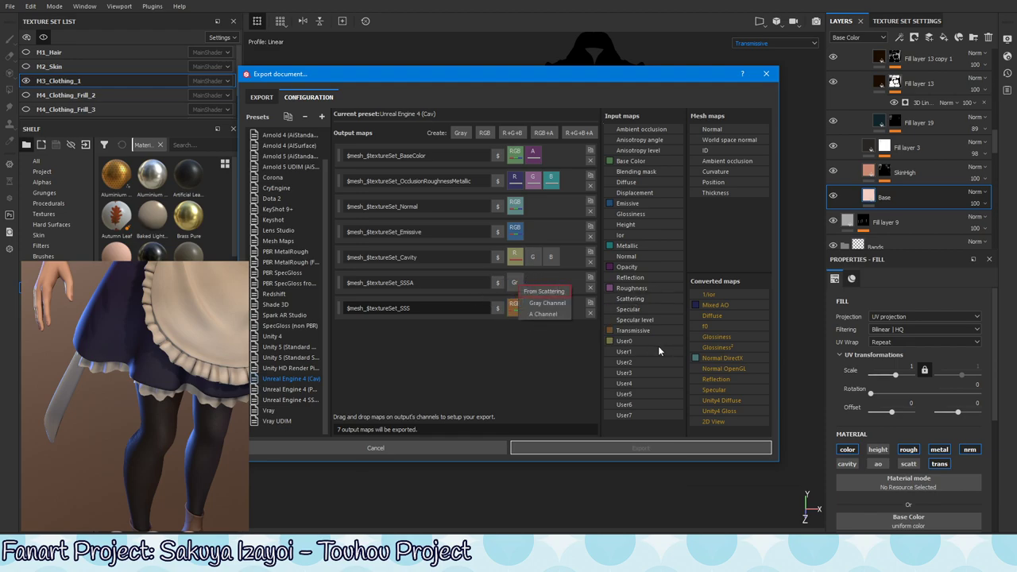
click(544, 302)
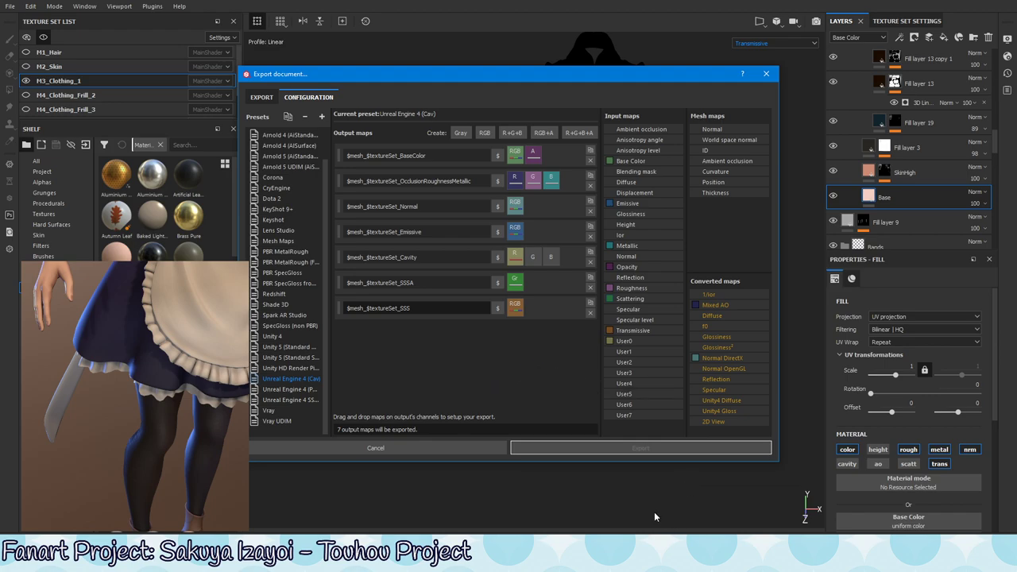
click(261, 96)
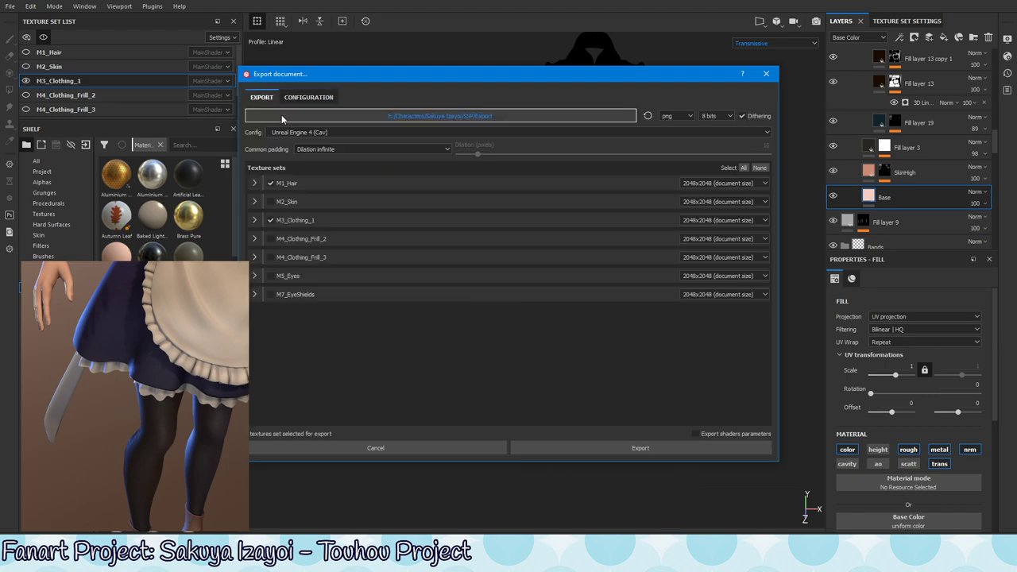
Export the hair and clothing texture sets and dismiss the success message.
click(616, 449)
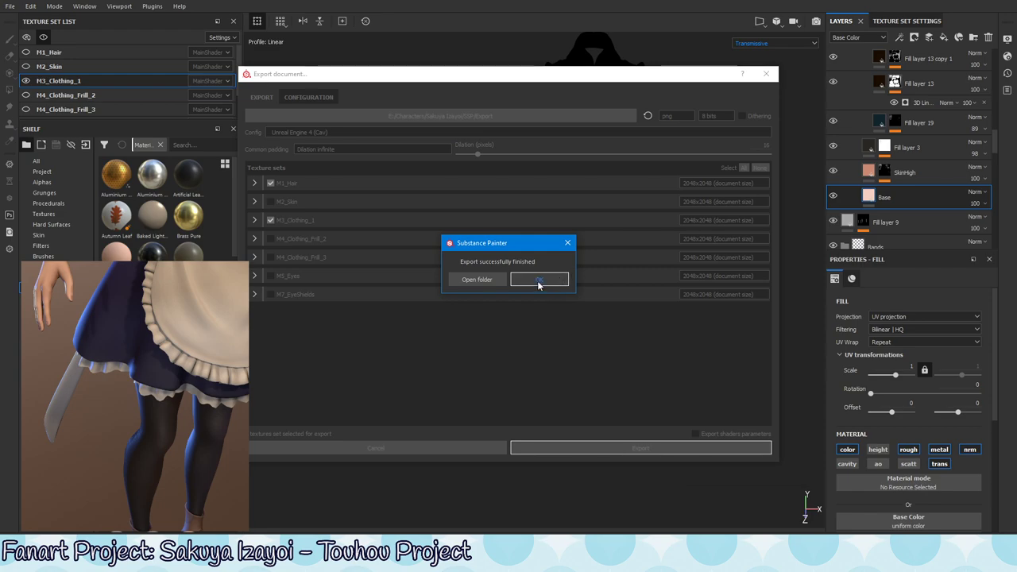
click(539, 282)
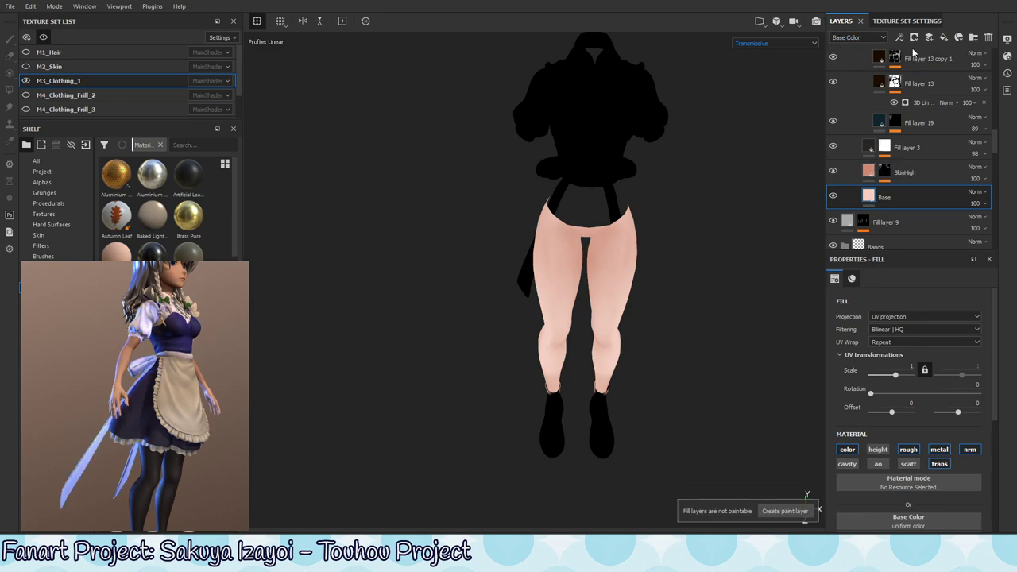
Select the InvertScatter layer and re-export the textures, closing the export window.
drag(996, 151, 1000, 73)
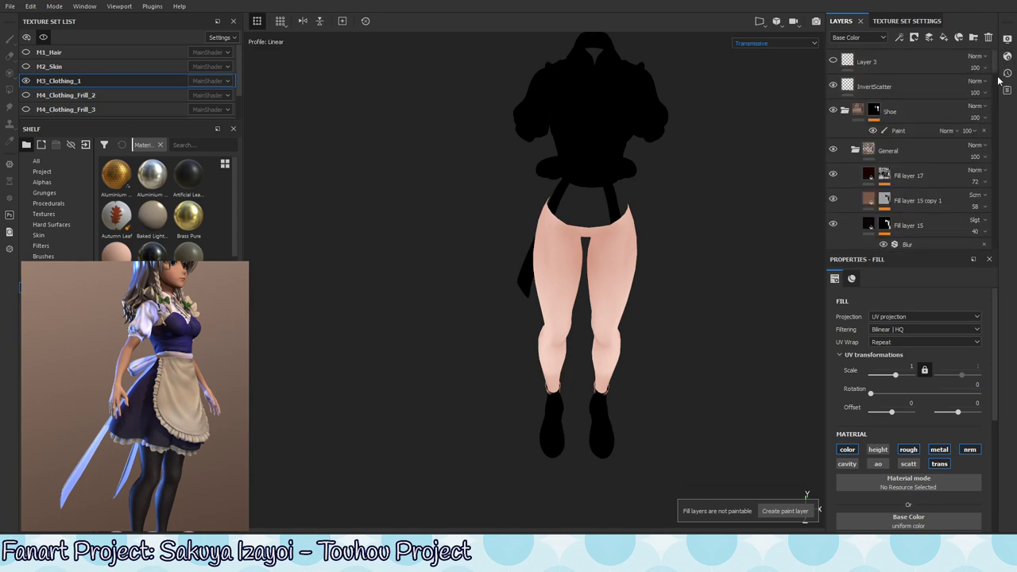
click(934, 87)
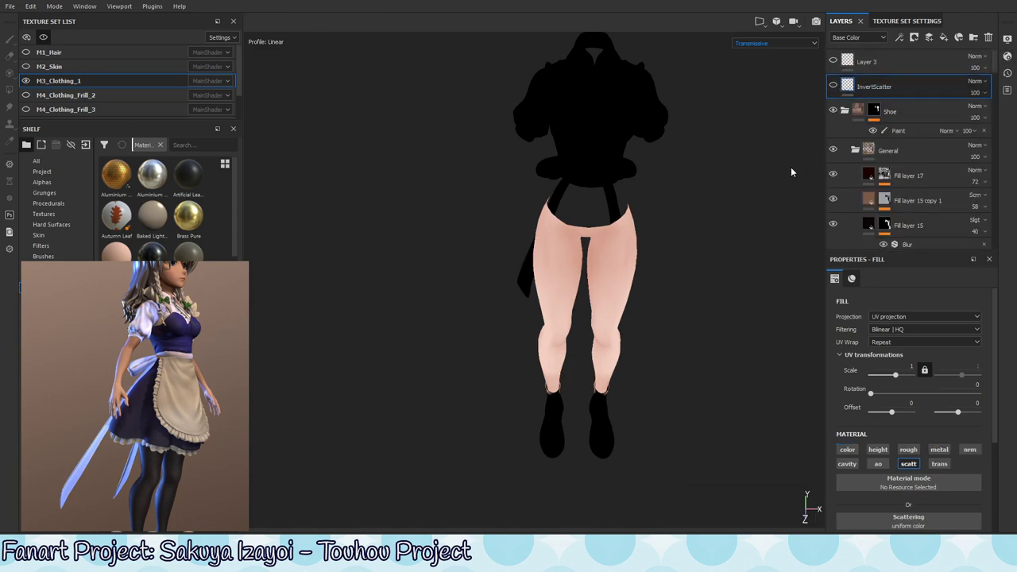
click(10, 6)
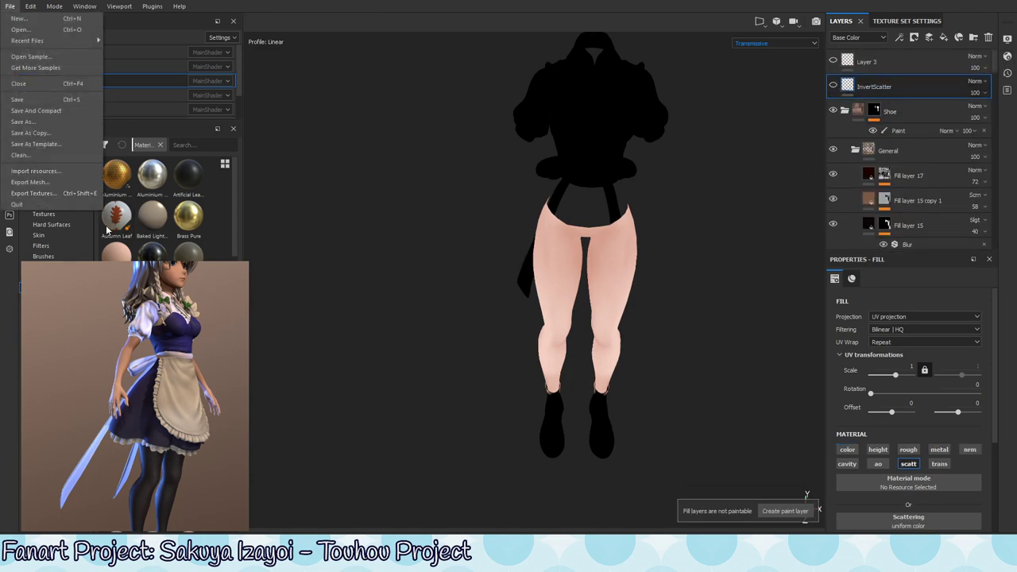
click(74, 193)
click(579, 448)
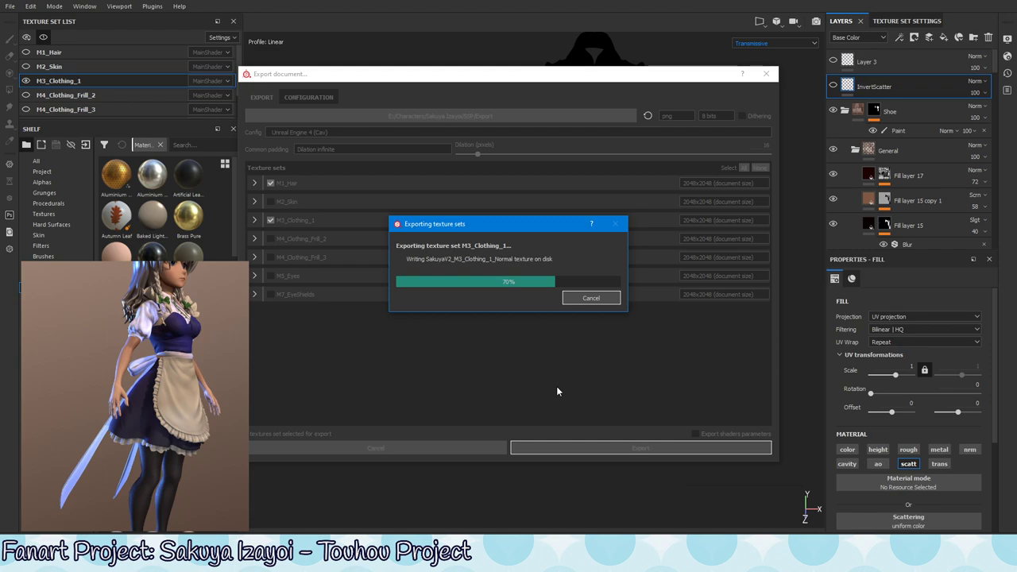
click(539, 278)
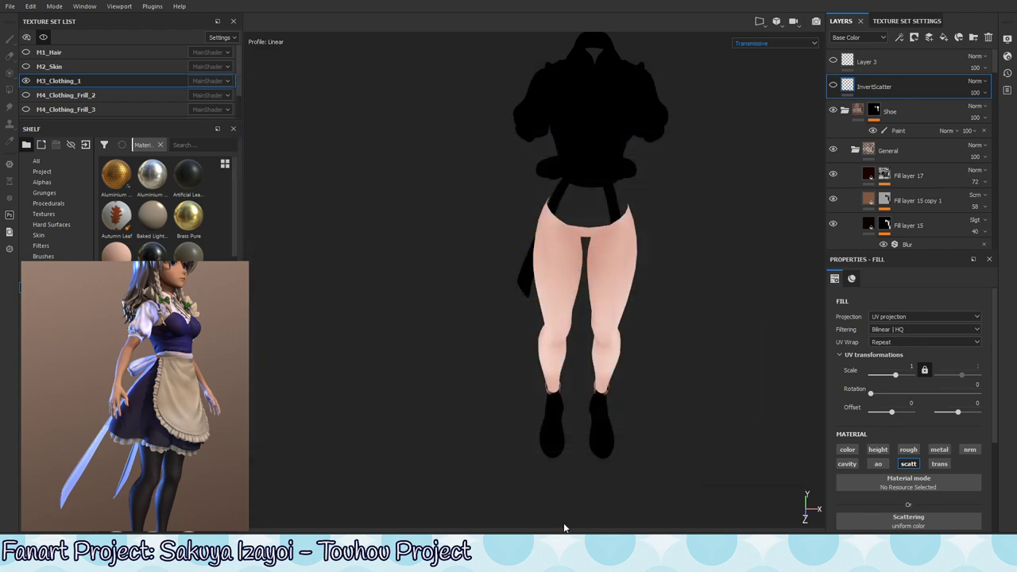
click(683, 289)
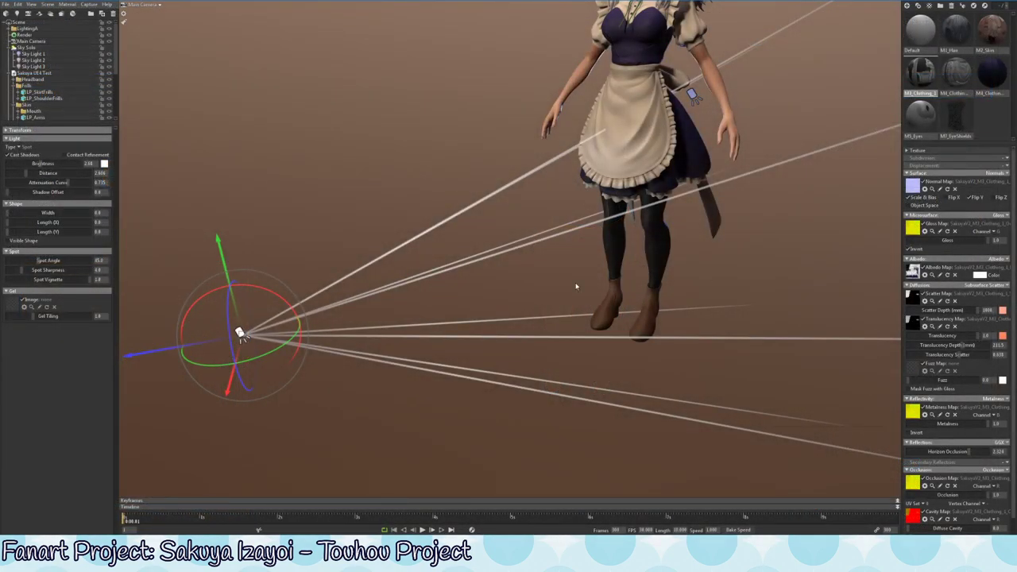
Move the spot light beside the maid's legs and frame the stockings and boots in view.
drag(576, 286, 275, 322)
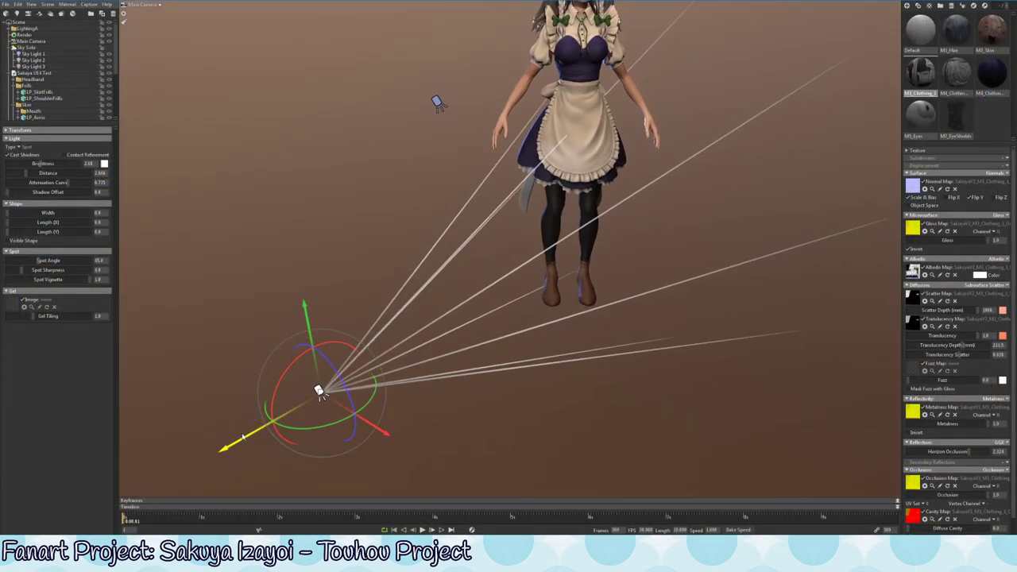
drag(249, 440, 398, 352)
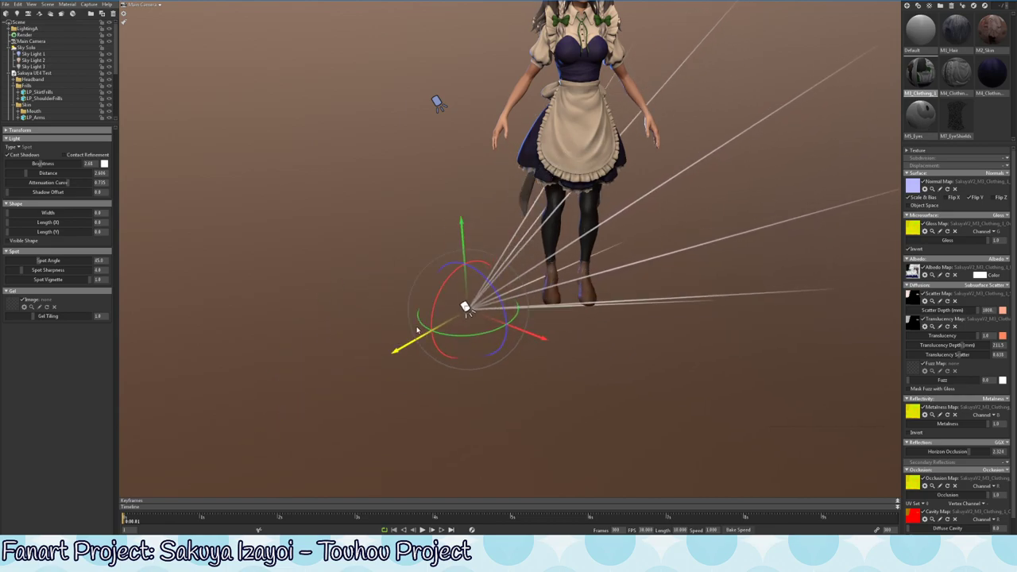
scroll(579, 233, up, 2)
scroll(580, 233, up, 3)
mouse_move(676, 251)
mouse_down()
mouse_move(645, 266)
mouse_move(672, 284)
mouse_move(558, 290)
mouse_up()
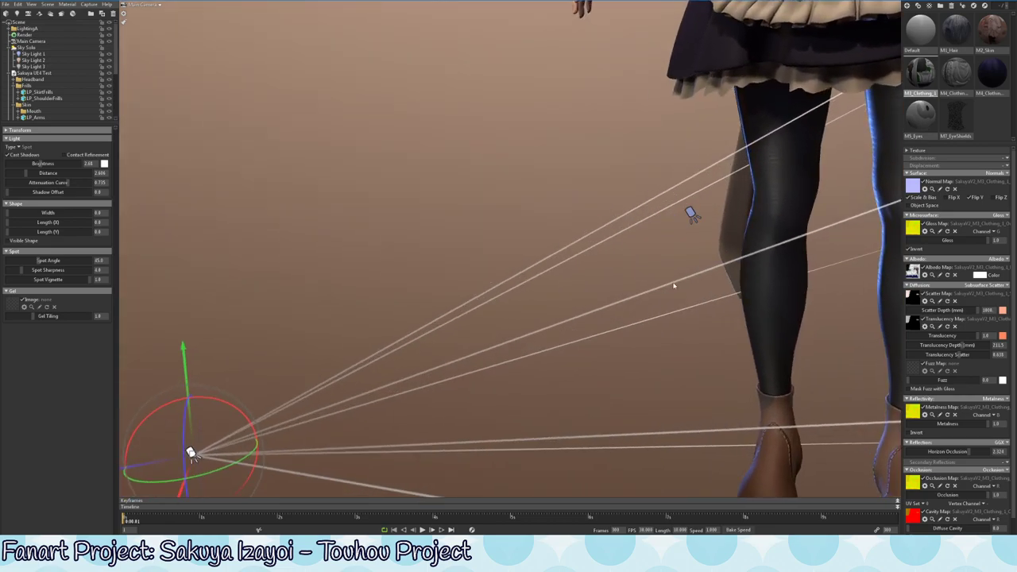
scroll(559, 290, down, 3)
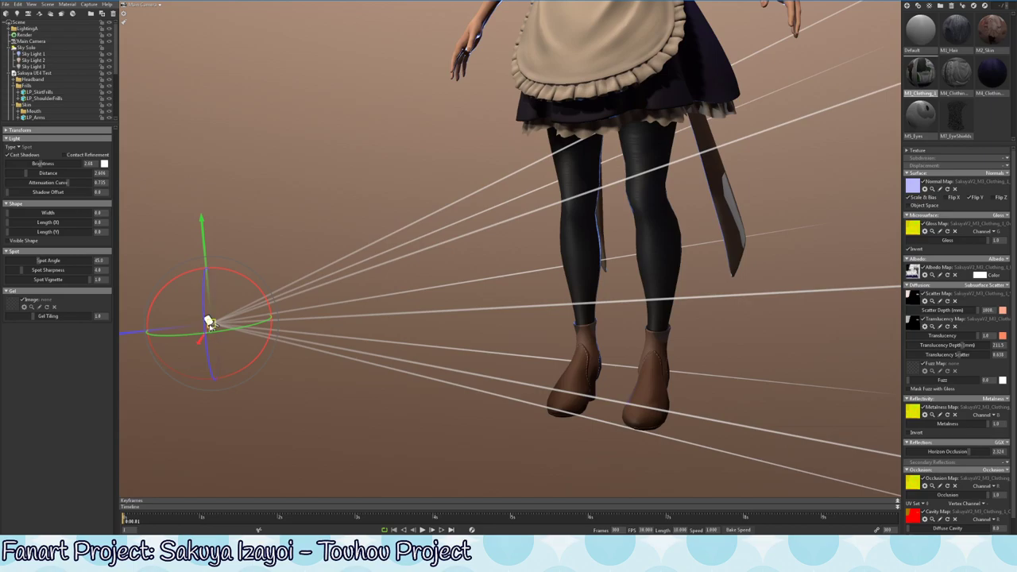
mouse_move(209, 318)
mouse_down()
mouse_move(419, 494)
mouse_move(418, 413)
mouse_move(130, 182)
mouse_move(225, 300)
mouse_move(176, 326)
mouse_move(119, 313)
mouse_up()
Drop the tights' scatter depth to zero, then settle it near 0.135.
mouse_move(744, 184)
mouse_down()
mouse_move(497, 238)
mouse_move(674, 272)
mouse_up()
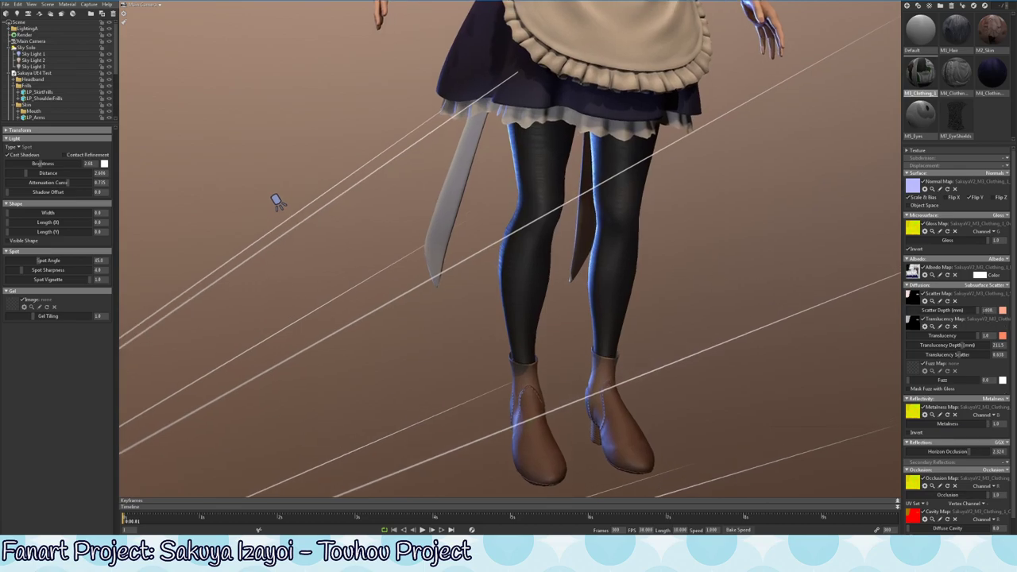
click(976, 312)
drag(975, 312, 908, 311)
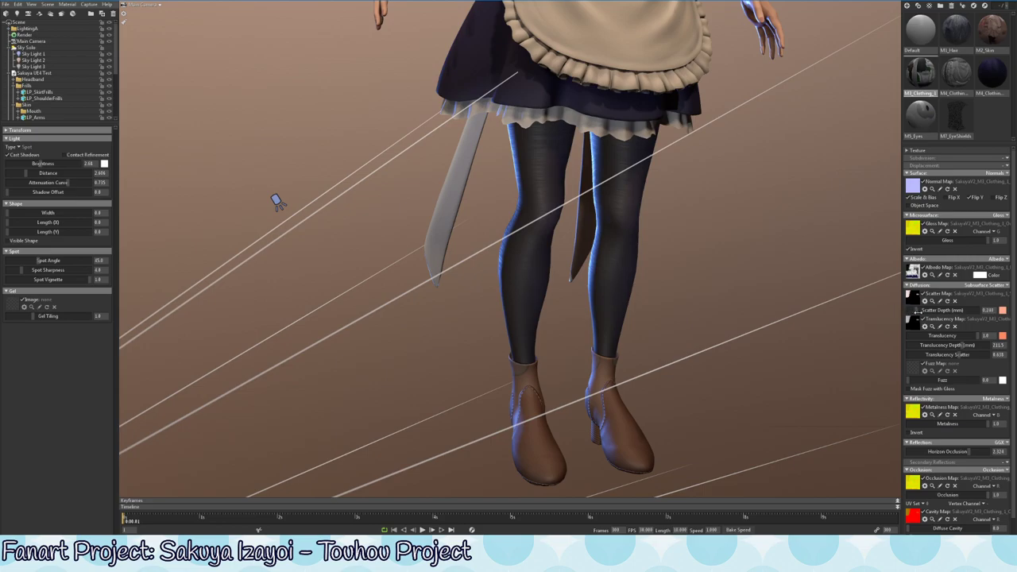
drag(908, 310, 919, 310)
Set the tights' translucency to about 0.272.
mouse_move(763, 314)
mouse_down()
mouse_move(672, 309)
mouse_move(646, 227)
mouse_move(696, 318)
mouse_move(646, 268)
mouse_up()
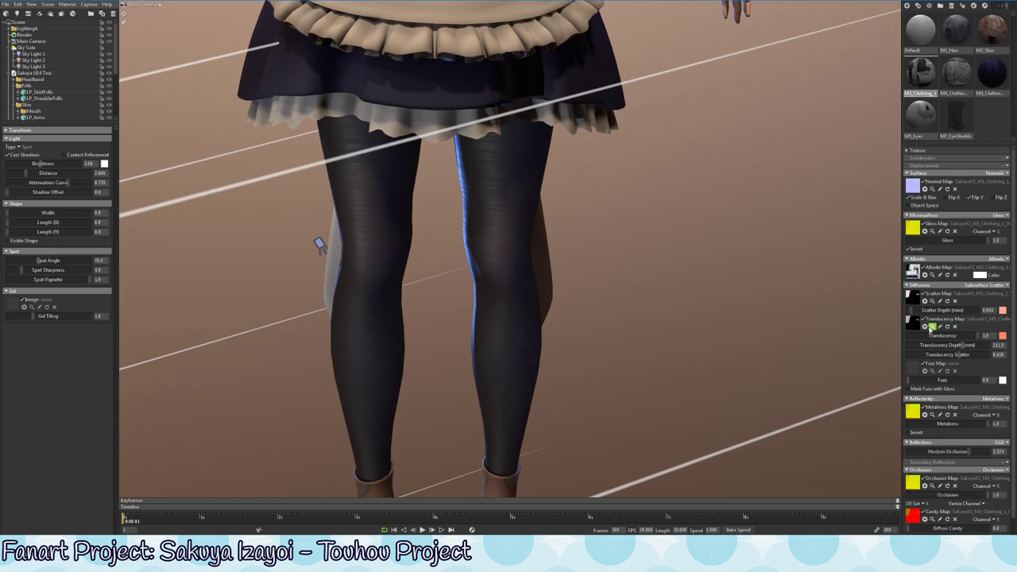
mouse_move(977, 335)
mouse_down()
mouse_move(957, 335)
mouse_move(979, 335)
mouse_up()
mouse_move(910, 335)
mouse_down()
mouse_move(948, 330)
mouse_move(928, 336)
mouse_up()
Turn off the tights' albedo texture, set a mid grey (about 120) albedo colour, and re-enable the normal map.
click(923, 267)
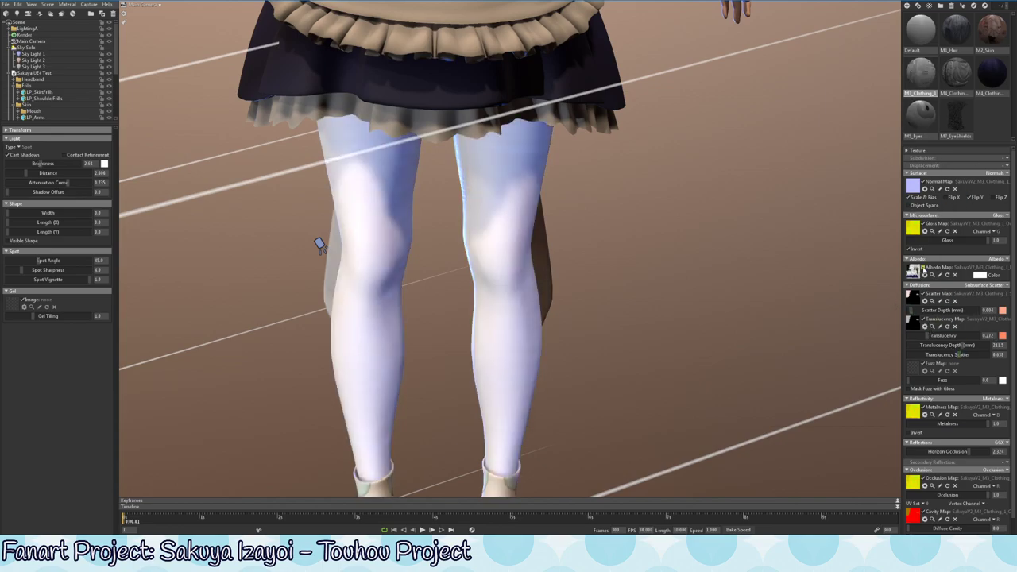
click(977, 275)
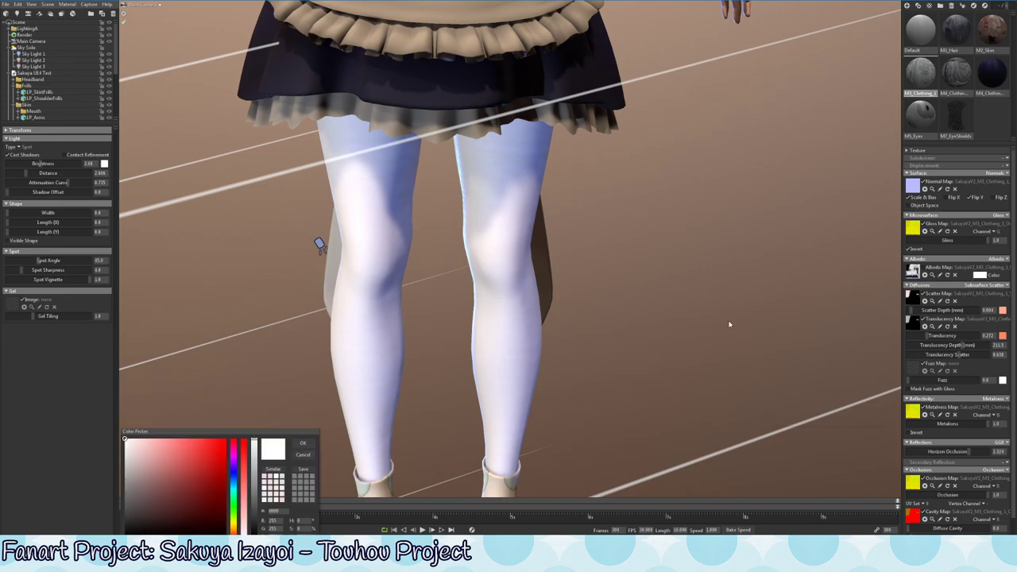
click(141, 520)
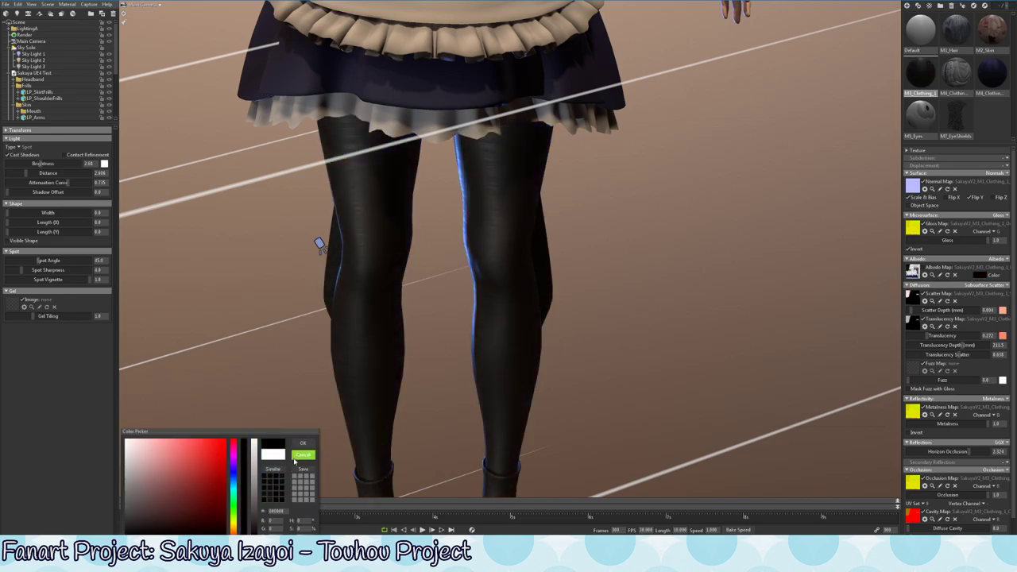
mouse_move(175, 486)
mouse_down()
mouse_move(78, 400)
mouse_move(90, 506)
mouse_move(76, 492)
mouse_up()
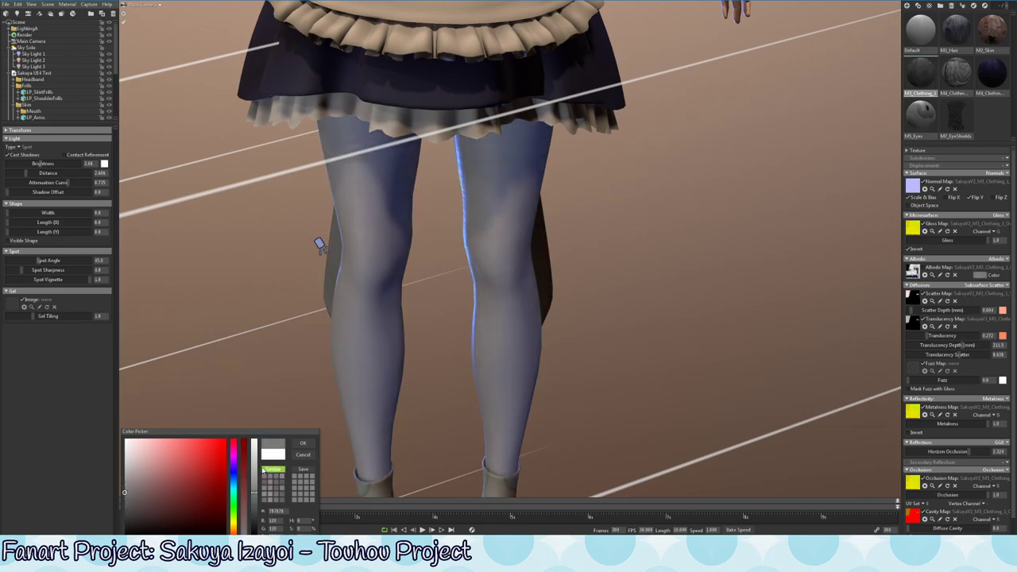
click(303, 442)
drag(556, 350, 628, 347)
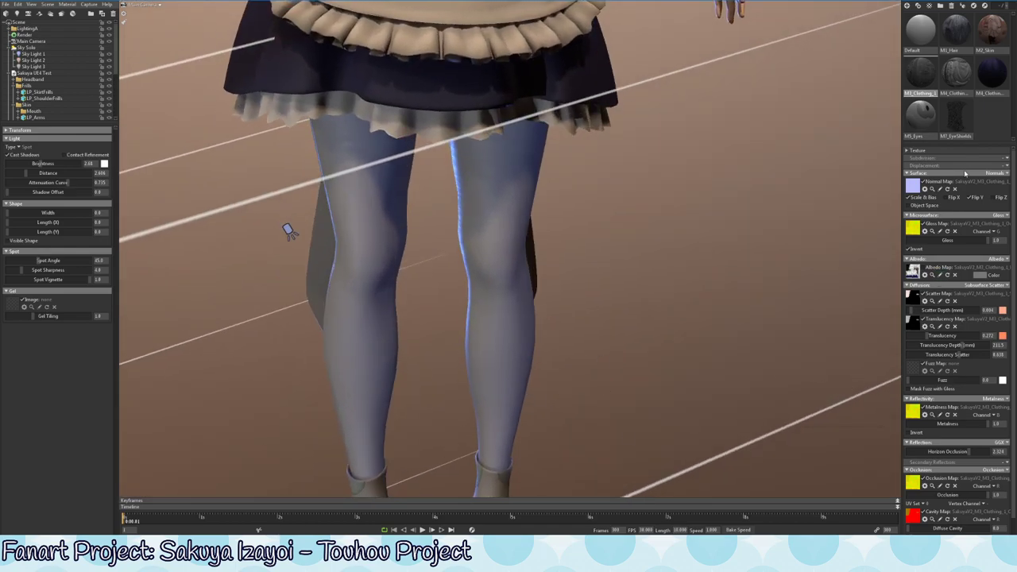
click(923, 182)
Re-enable the gloss map, set scatter depth to 0.8 and lower translucency to about 0.13.
click(923, 227)
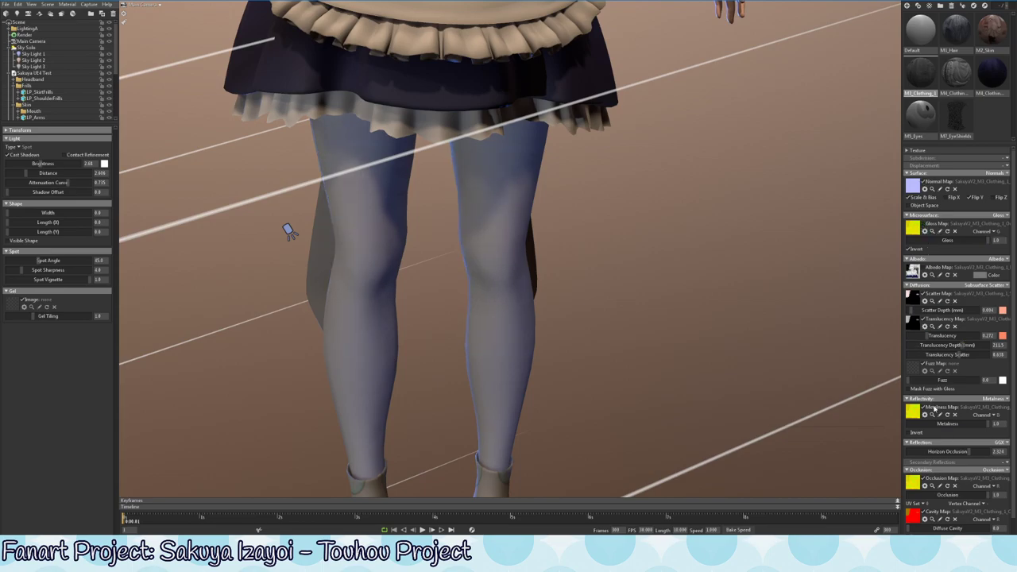
scroll(933, 286, down, 1)
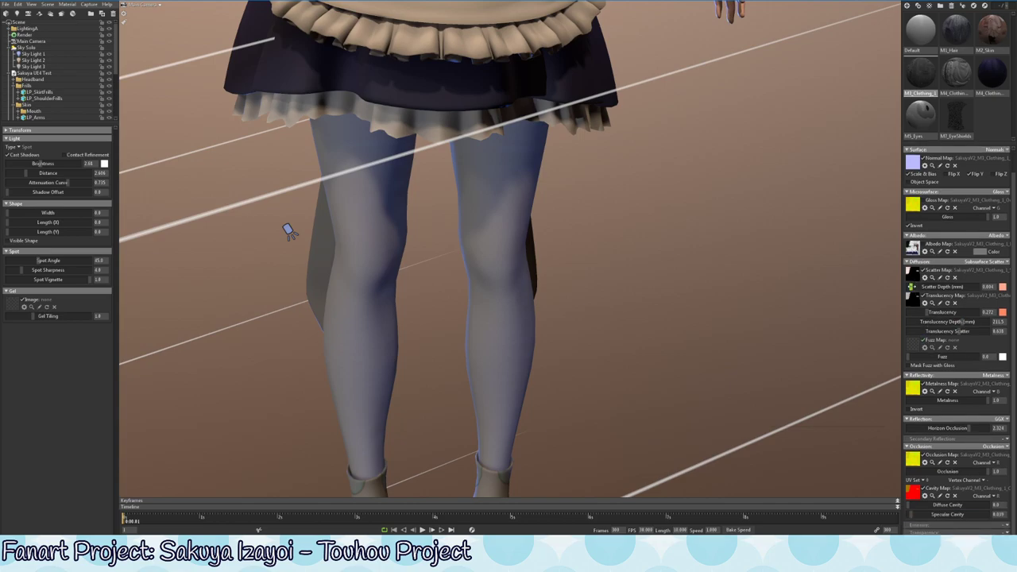
drag(927, 285, 908, 296)
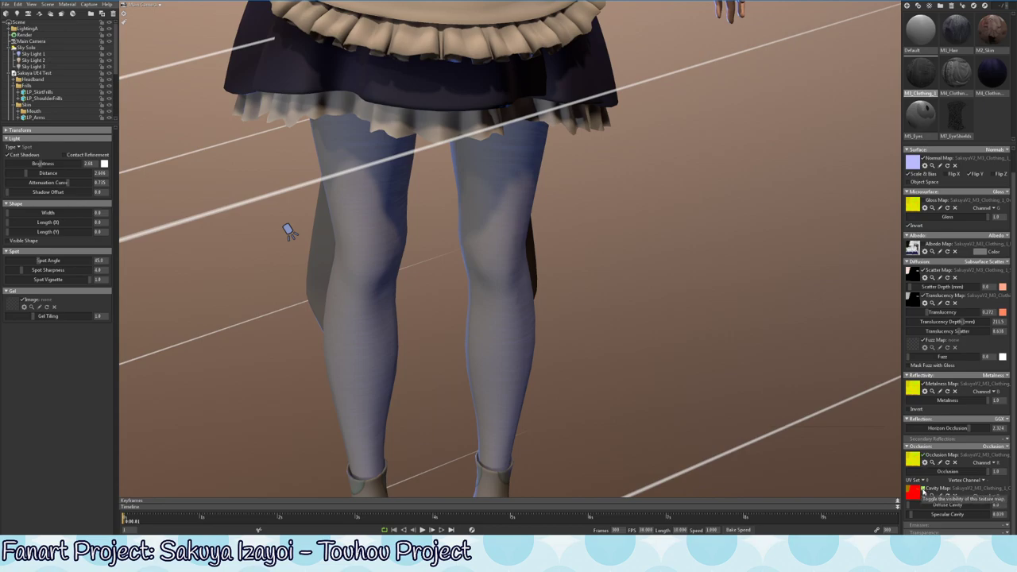
scroll(941, 482, up, 1)
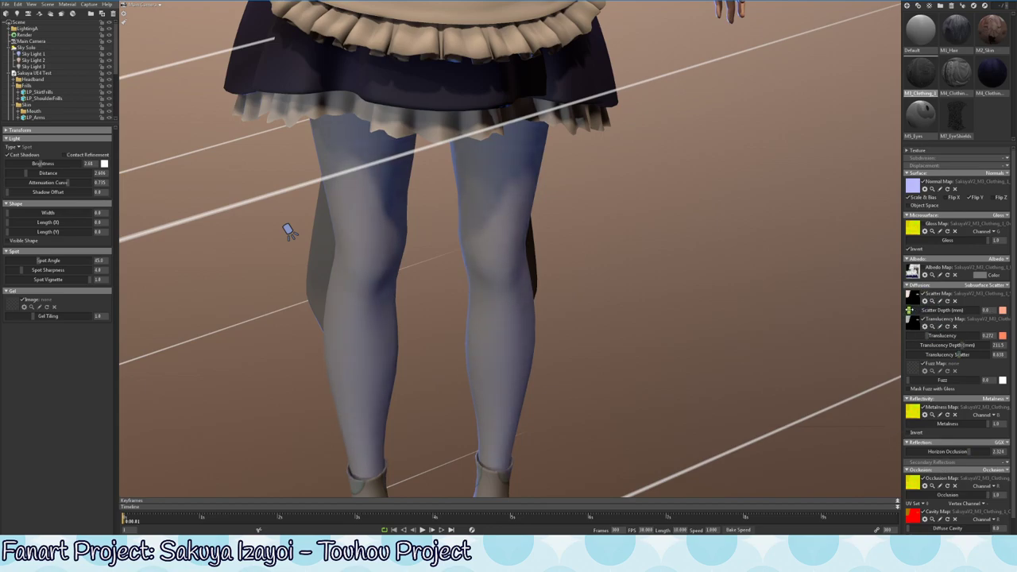
mouse_move(911, 310)
mouse_down()
mouse_move(880, 312)
mouse_move(949, 298)
mouse_move(888, 315)
mouse_up()
drag(909, 310, 910, 310)
mouse_move(924, 337)
mouse_down()
mouse_move(1014, 347)
mouse_move(948, 363)
mouse_up()
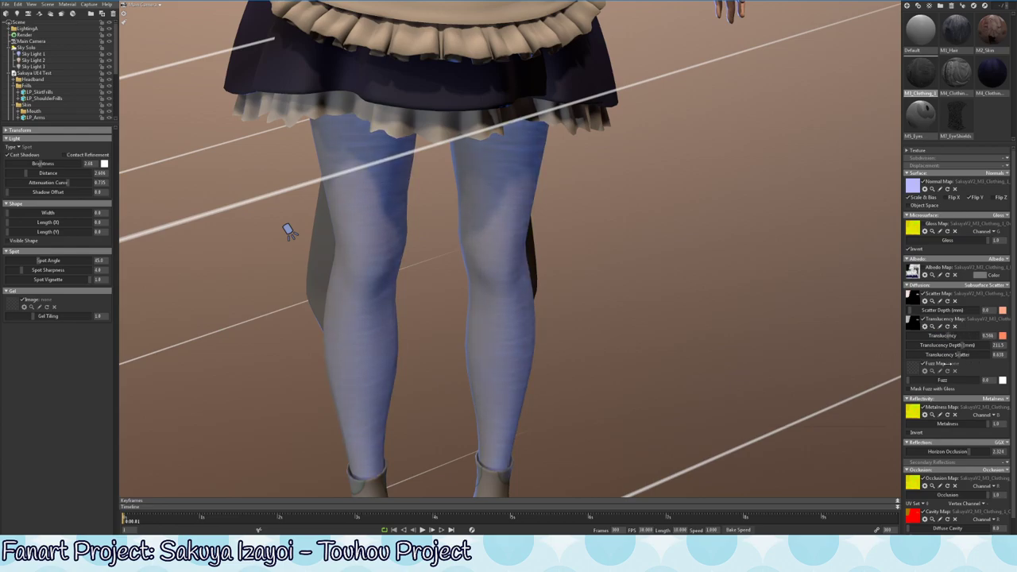
mouse_move(946, 363)
mouse_down()
mouse_move(906, 354)
mouse_move(919, 335)
mouse_up()
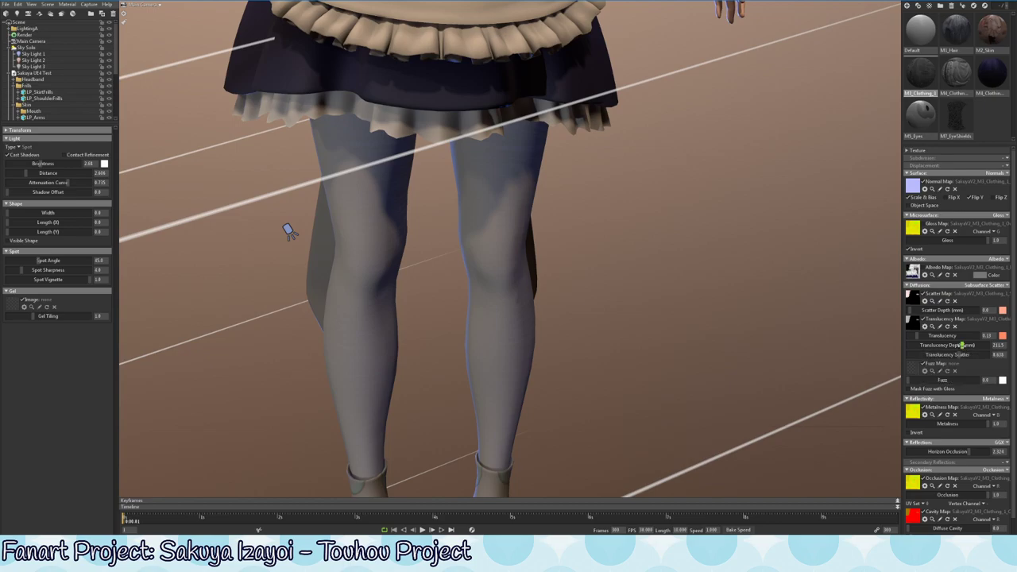
Adjust the tights' translucency depth and set translucency scatter to 0.712.
drag(965, 347, 917, 354)
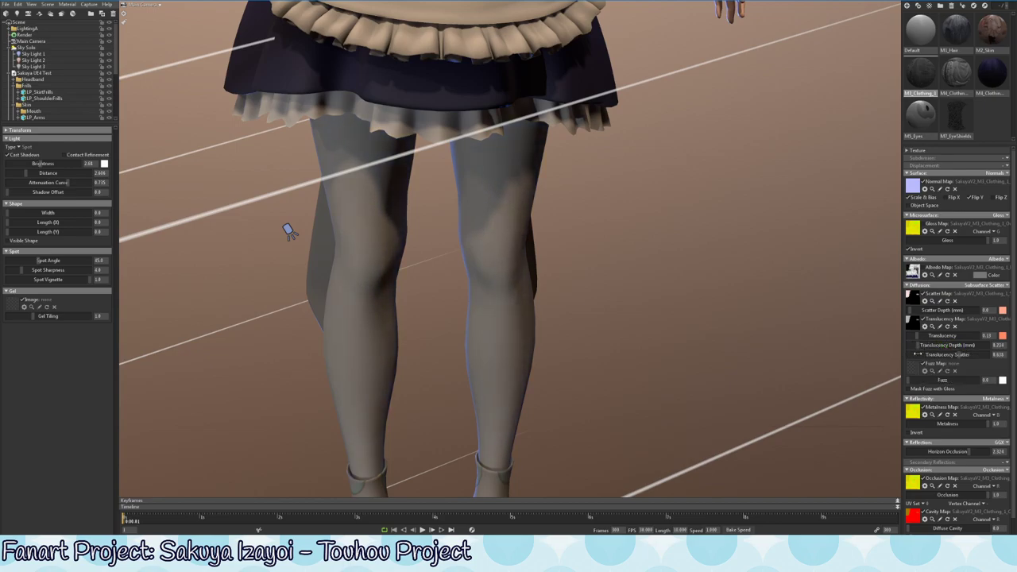
drag(910, 346, 915, 346)
mouse_move(961, 355)
mouse_down()
mouse_move(978, 356)
mouse_move(854, 355)
mouse_up()
drag(924, 345, 910, 358)
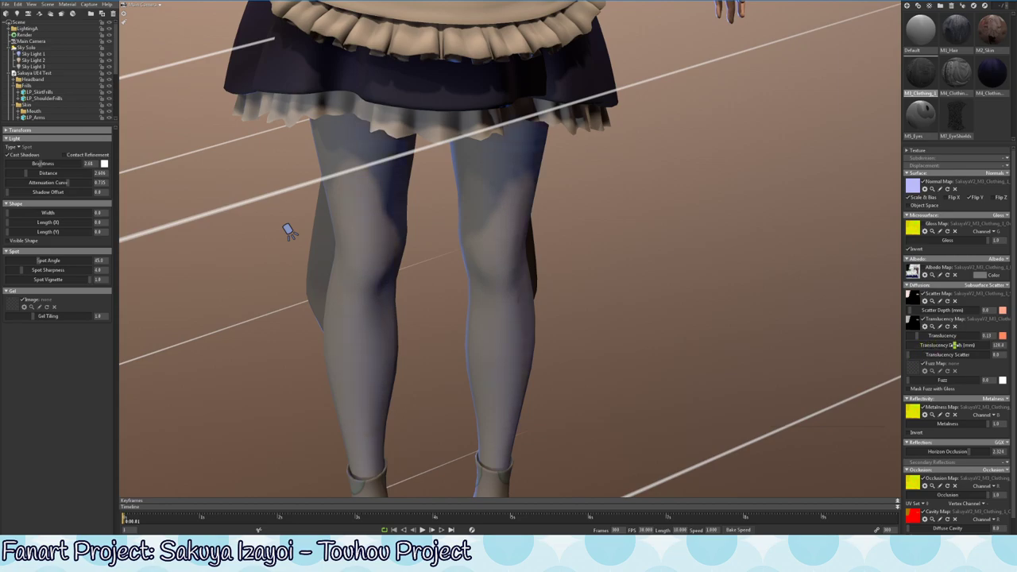
drag(986, 362, 965, 362)
Fine-tune translucency, scatter and depth, bringing depth to about 1.0, and check the legs from another angle.
mouse_move(918, 336)
mouse_down()
mouse_move(932, 335)
mouse_move(912, 354)
mouse_up()
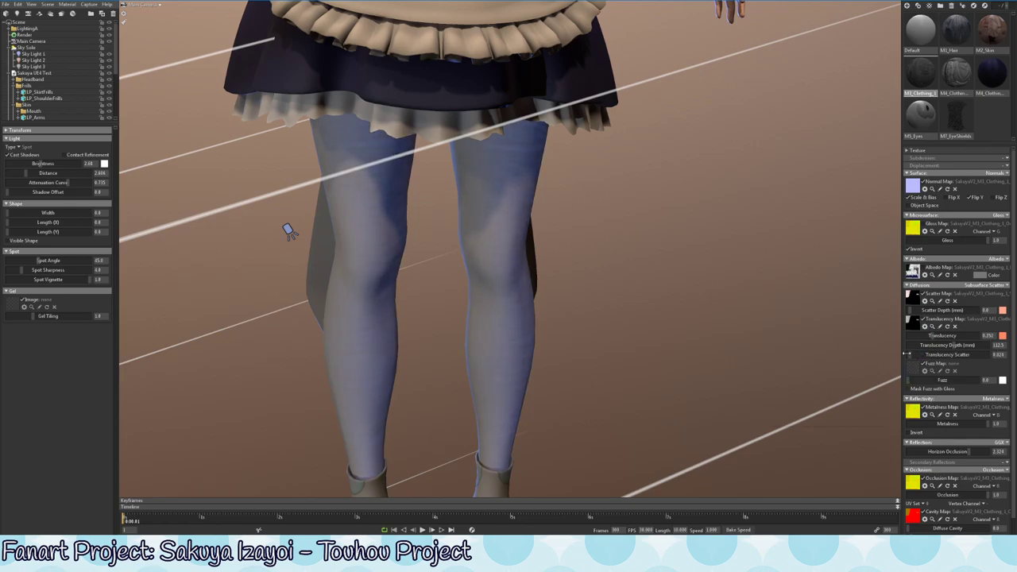
drag(928, 353, 946, 345)
mouse_move(909, 355)
mouse_down()
mouse_move(978, 355)
mouse_move(937, 356)
mouse_up()
drag(916, 354, 924, 354)
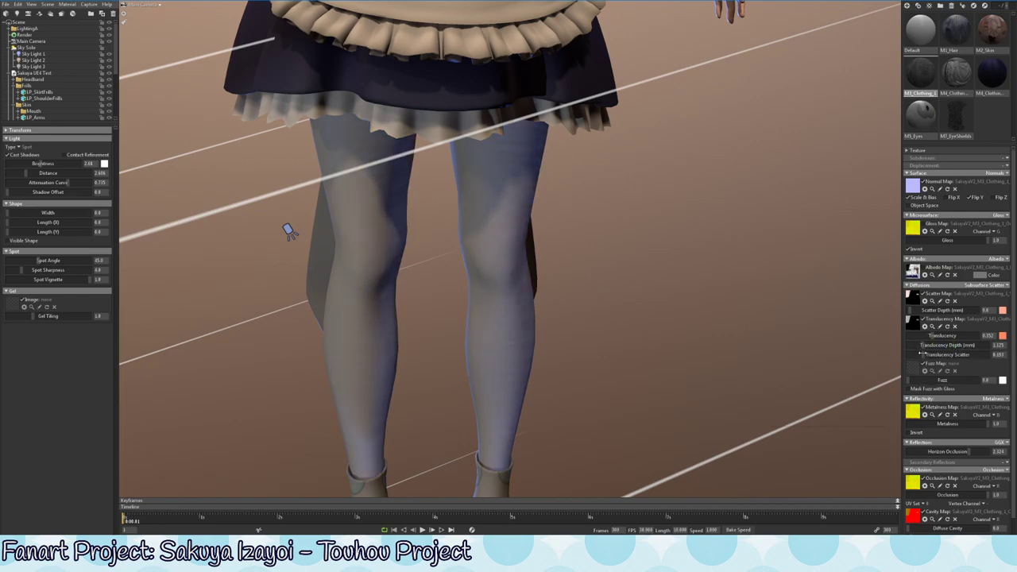
drag(920, 355, 923, 354)
drag(918, 335, 914, 335)
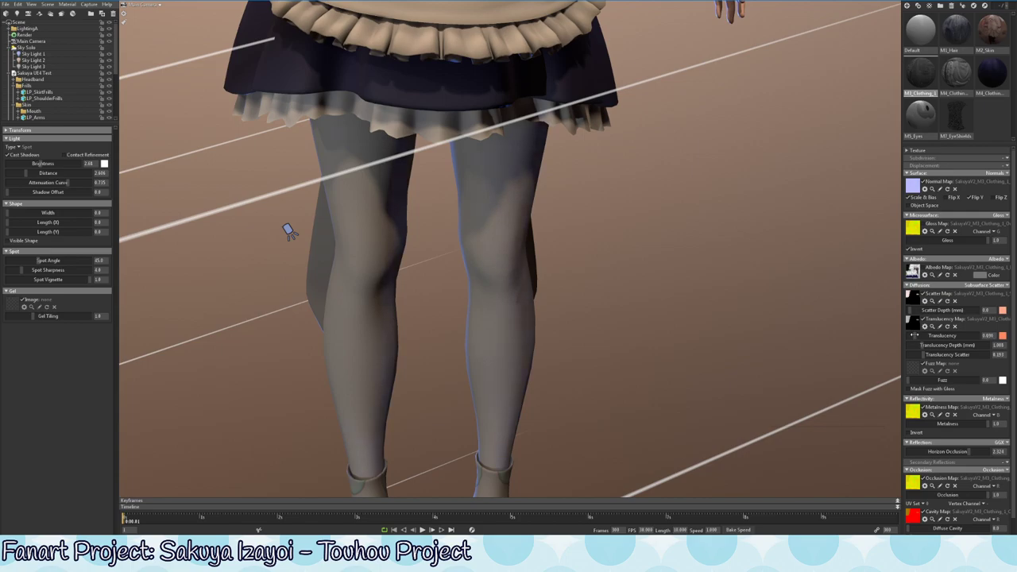
mouse_move(538, 328)
mouse_down()
mouse_move(538, 290)
mouse_move(576, 290)
mouse_up()
scroll(393, 199, down, 5)
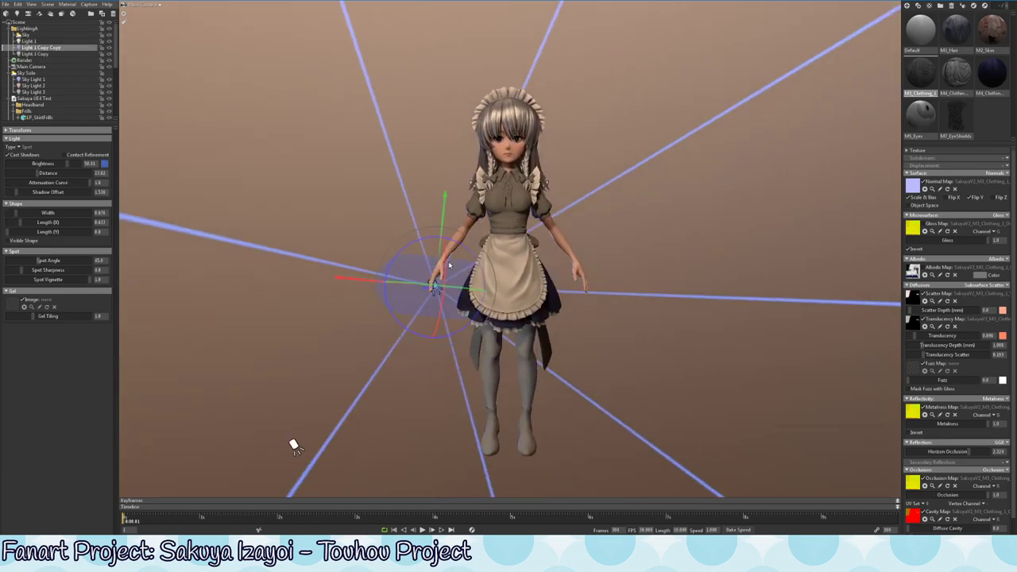
Set the leg spot light's colour to white.
scroll(291, 443, up, 5)
scroll(665, 415, up, 3)
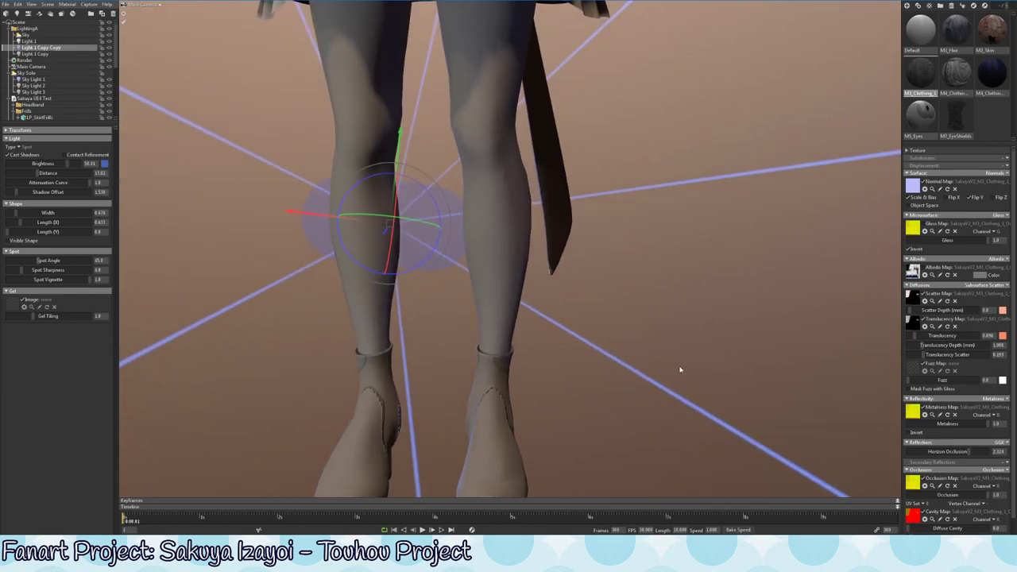
click(103, 164)
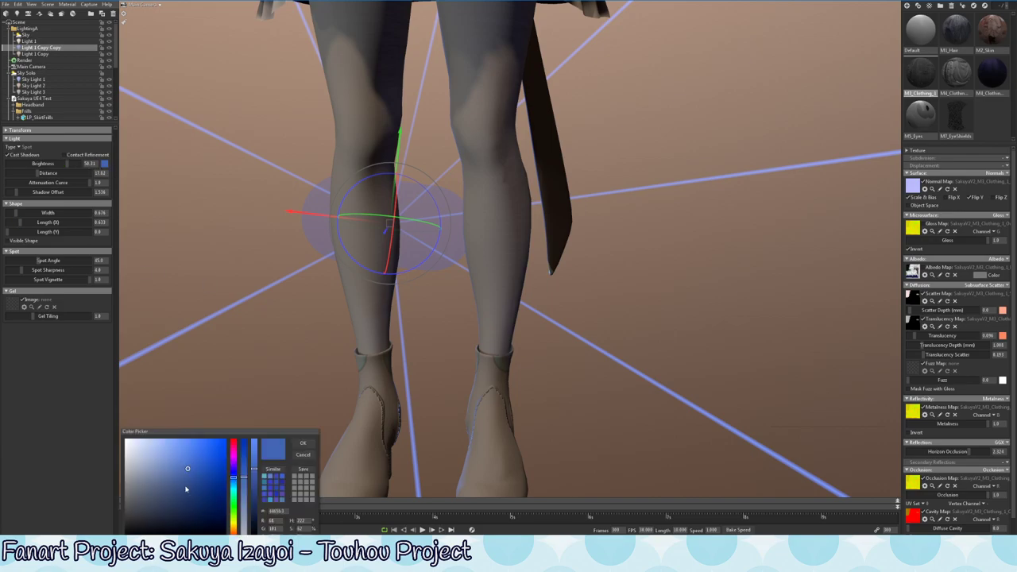
drag(186, 488, 124, 438)
click(301, 444)
mouse_move(572, 288)
mouse_down()
mouse_move(488, 245)
mouse_move(533, 271)
mouse_move(526, 244)
mouse_up()
click(692, 294)
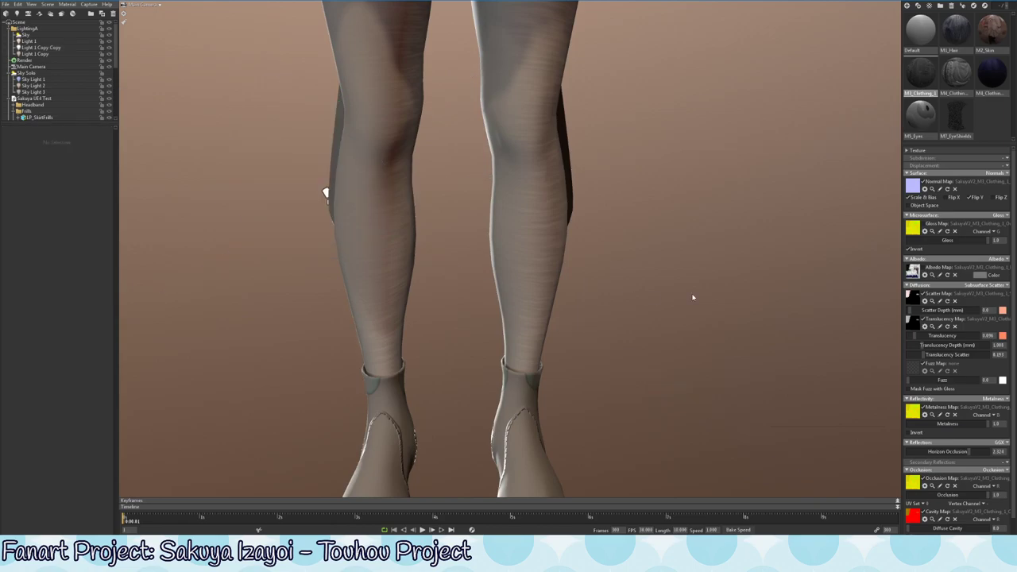
Lower the tights' translucency to about 0.29 and translucency depth to about 0.13.
scroll(486, 246, down, 3)
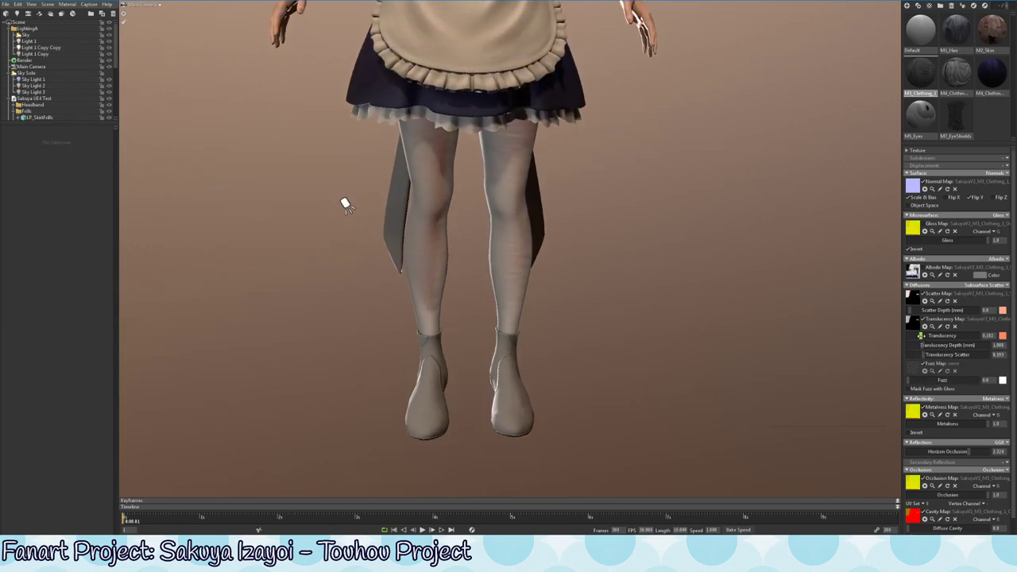
mouse_move(901, 344)
mouse_down()
mouse_move(960, 345)
mouse_move(928, 341)
mouse_up()
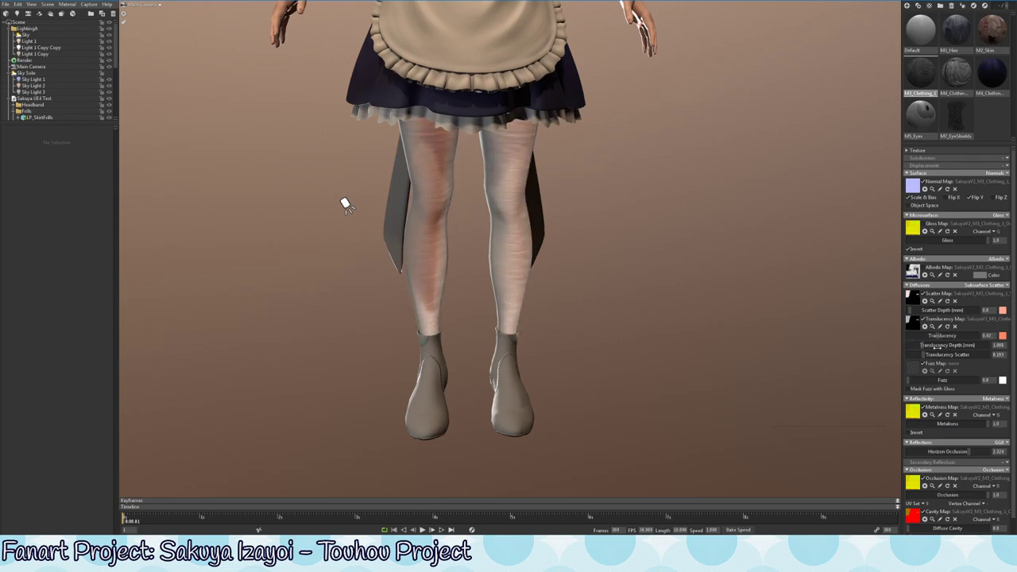
drag(624, 290, 576, 283)
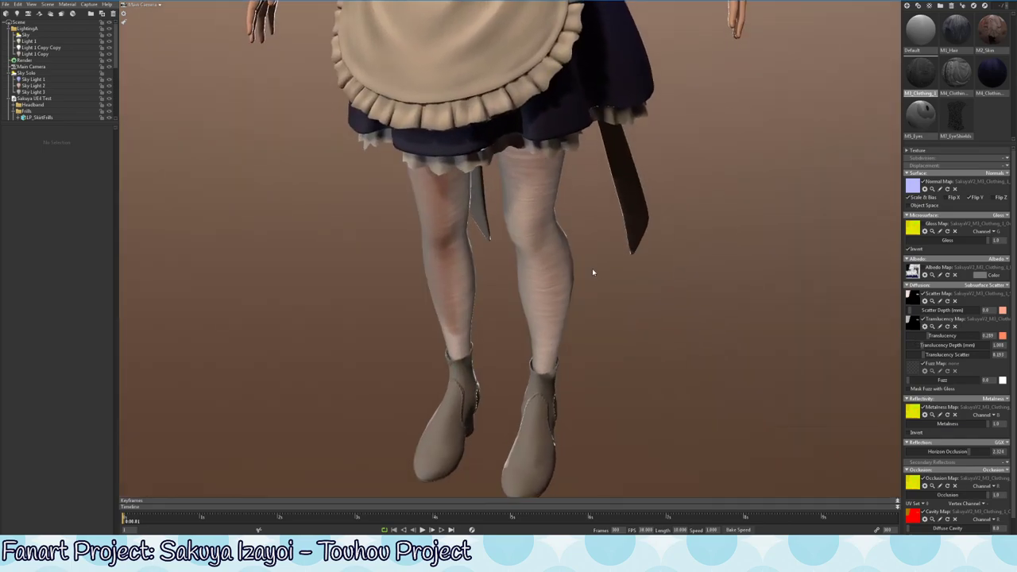
drag(576, 283, 486, 275)
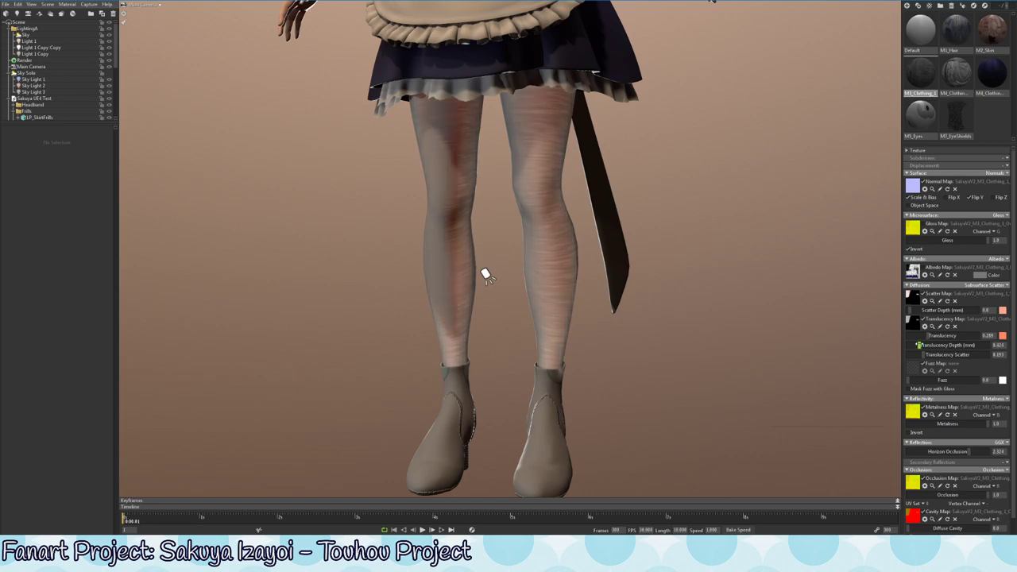
drag(922, 345, 918, 345)
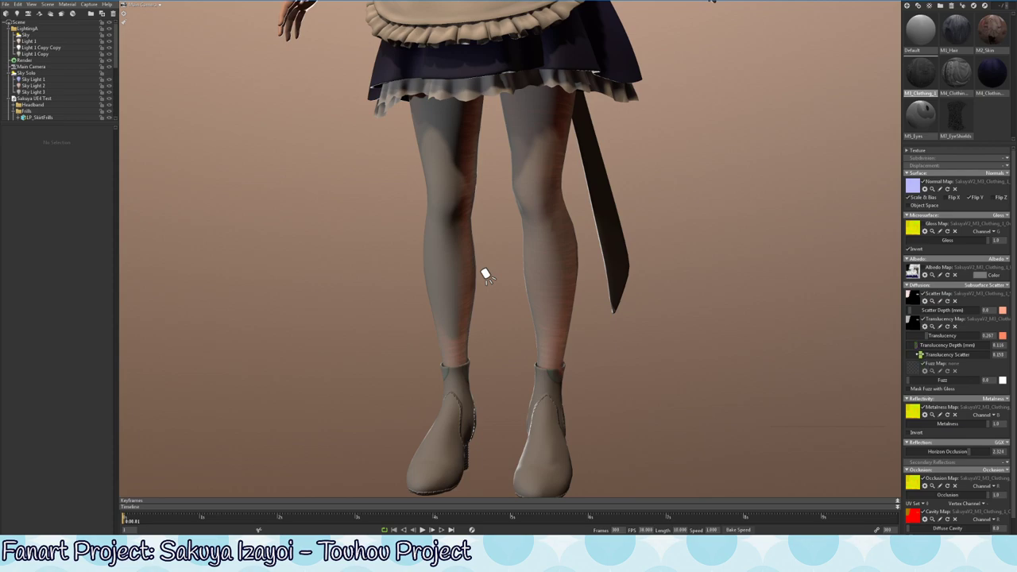
Nudge translucency scatter and amount while checking the legs from several angles.
drag(920, 354, 948, 355)
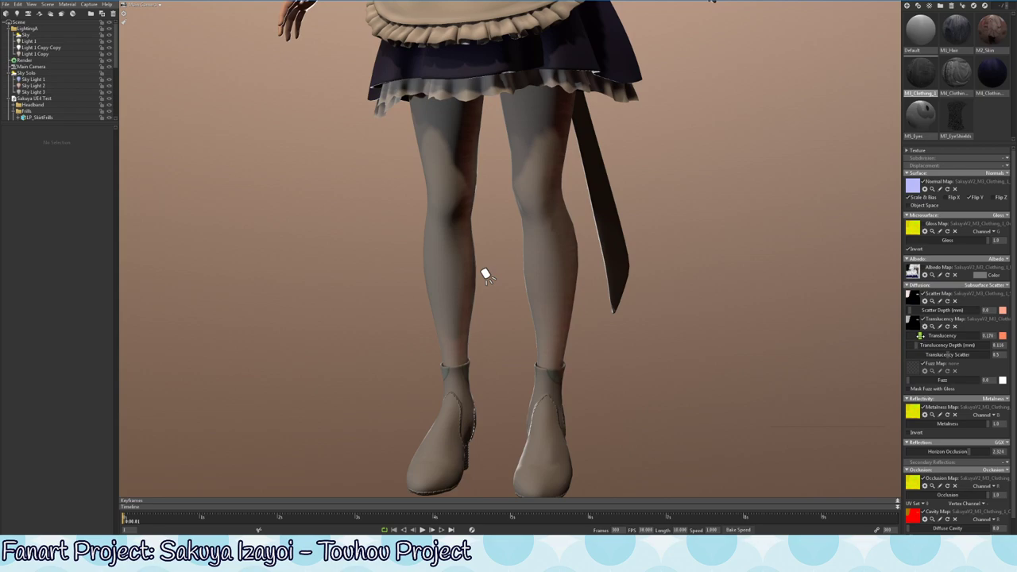
drag(918, 336, 922, 336)
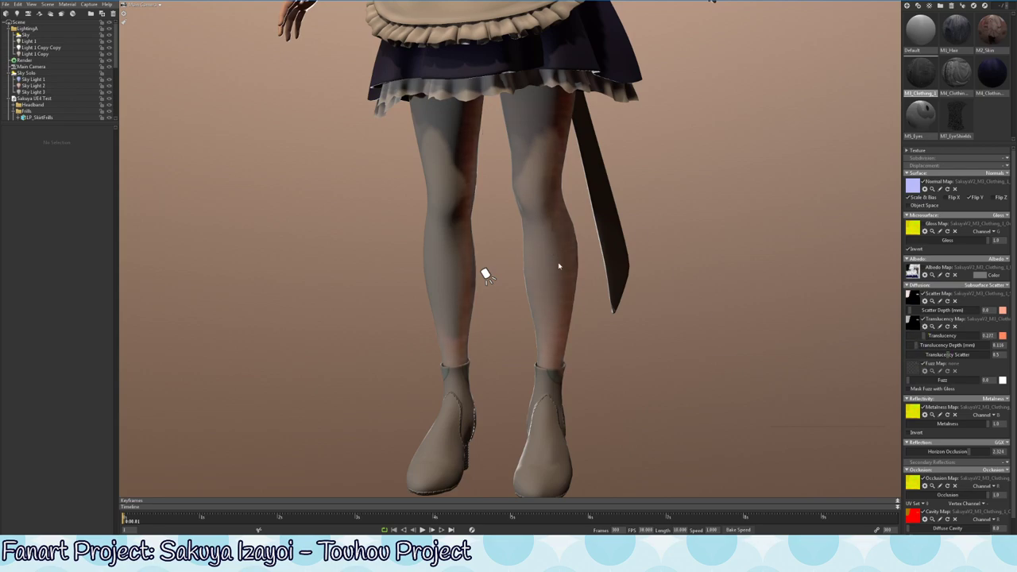
mouse_move(528, 251)
mouse_down()
mouse_move(520, 276)
mouse_move(545, 257)
mouse_move(527, 263)
mouse_move(526, 211)
mouse_up()
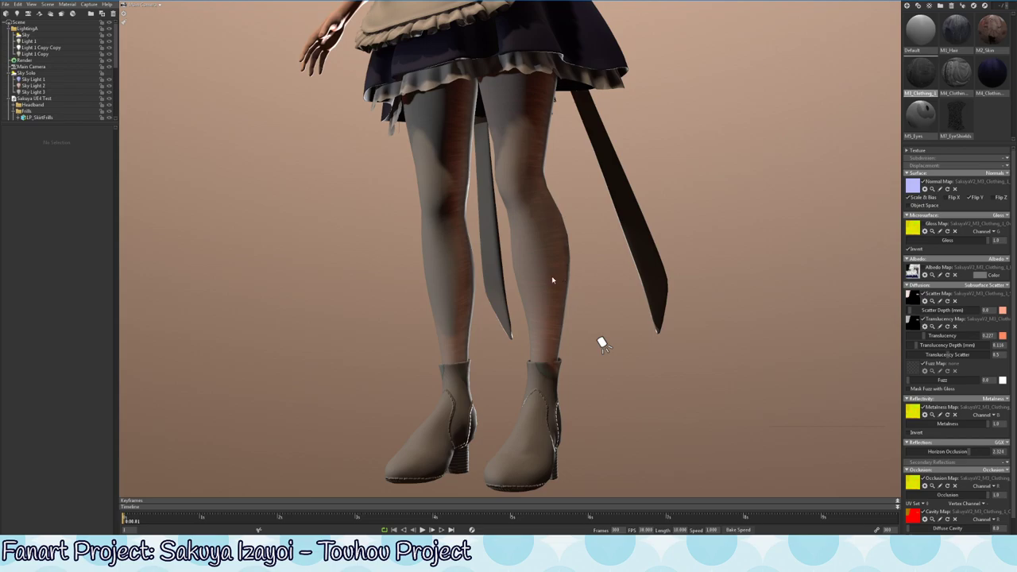
drag(550, 257, 548, 270)
mouse_move(560, 307)
mouse_down()
mouse_move(477, 341)
mouse_move(484, 268)
mouse_move(540, 229)
mouse_move(544, 264)
mouse_up()
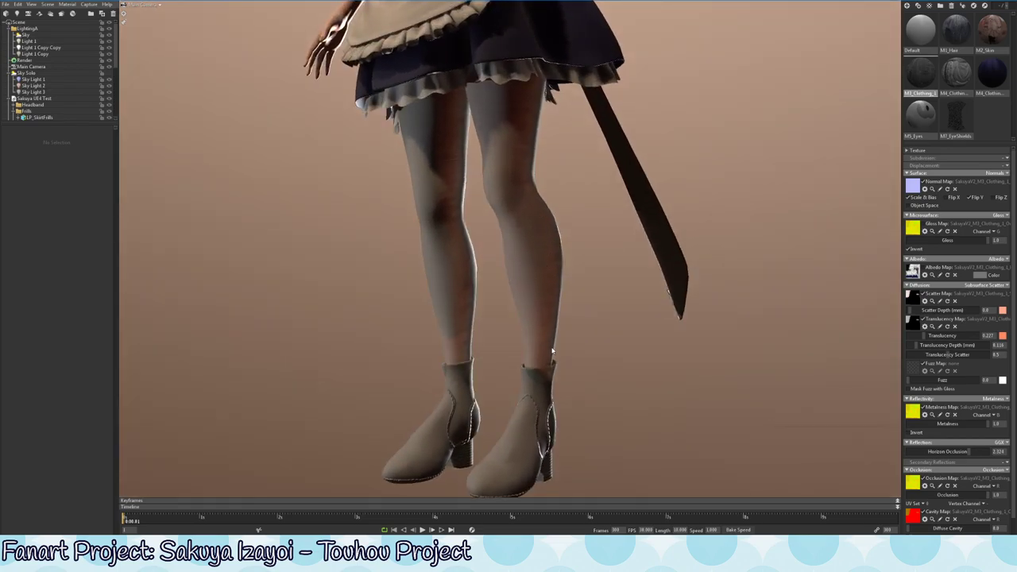
drag(925, 329, 919, 335)
mouse_move(620, 254)
mouse_down()
mouse_move(630, 291)
mouse_move(604, 306)
mouse_move(368, 193)
mouse_up()
mouse_move(495, 282)
mouse_down()
mouse_move(404, 293)
mouse_move(607, 261)
mouse_move(513, 287)
mouse_up()
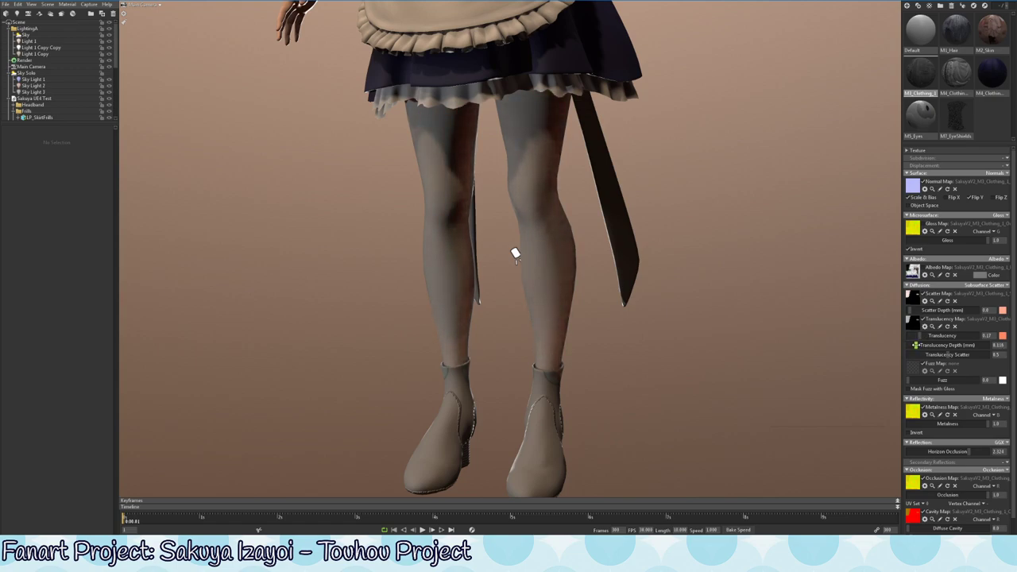
Drop translucency depth to about 0.08, set translucency near 0.295, and cut scatter way down.
drag(915, 345, 915, 345)
mouse_move(923, 335)
mouse_down()
mouse_move(941, 336)
mouse_move(928, 335)
mouse_move(923, 357)
mouse_up()
drag(913, 355, 915, 361)
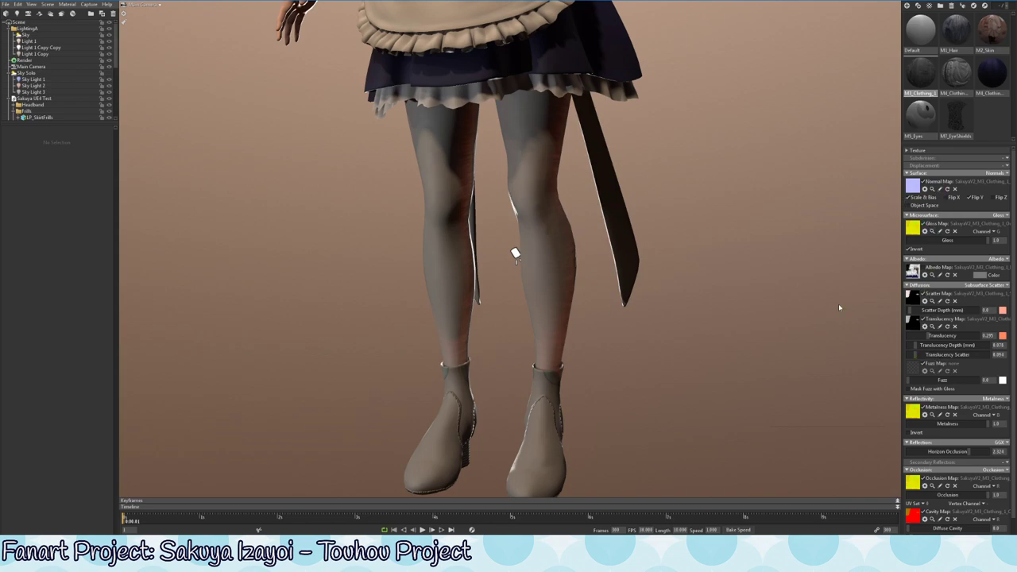
mouse_move(676, 249)
mouse_down()
mouse_move(629, 276)
mouse_move(628, 263)
mouse_move(642, 284)
mouse_move(731, 272)
mouse_move(755, 241)
mouse_move(810, 357)
mouse_move(654, 318)
mouse_move(519, 247)
mouse_up()
click(338, 264)
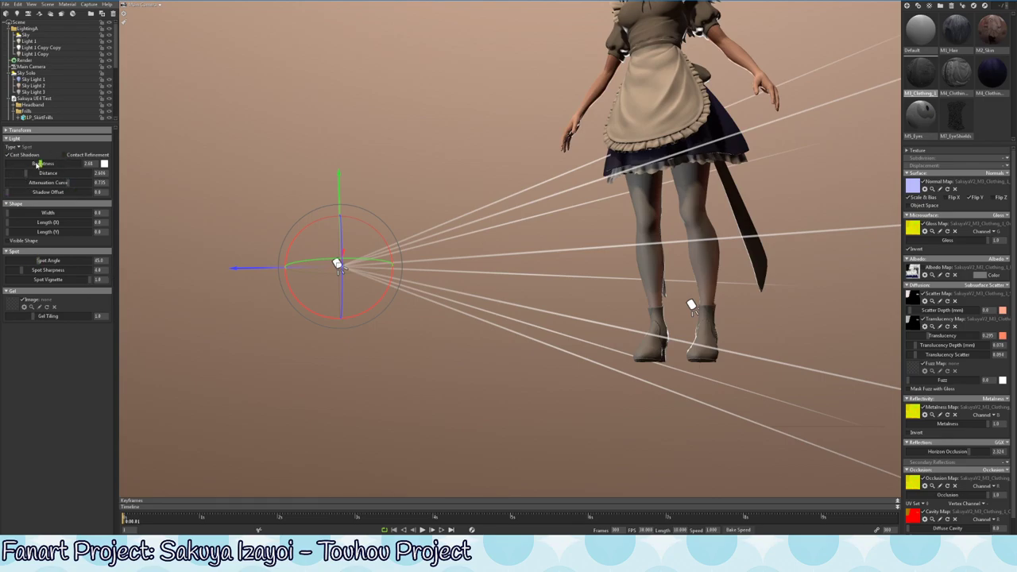
Set the spot light's brightness to 0.0 and zoom in on the now-dark stockings and boots.
drag(40, 165, 46, 231)
middle_drag(543, 346, 529, 352)
click(500, 268)
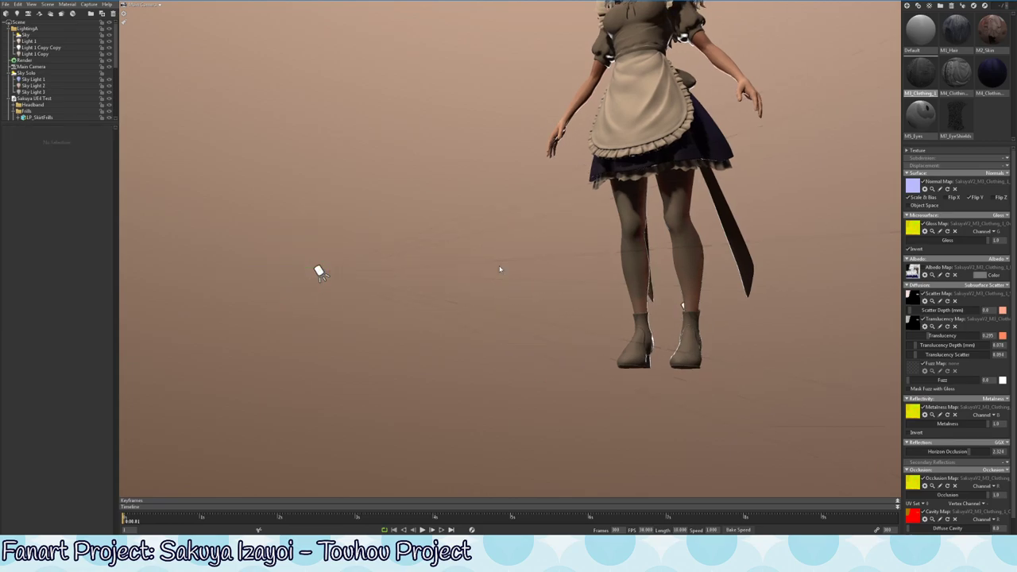
scroll(504, 263, up, 2)
scroll(418, 285, up, 4)
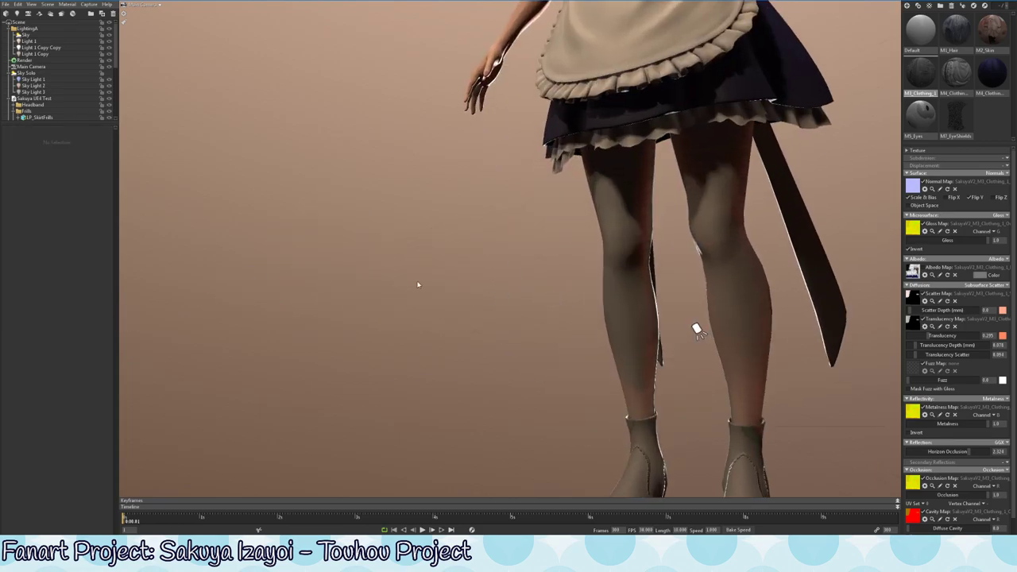
scroll(297, 317, down, 2)
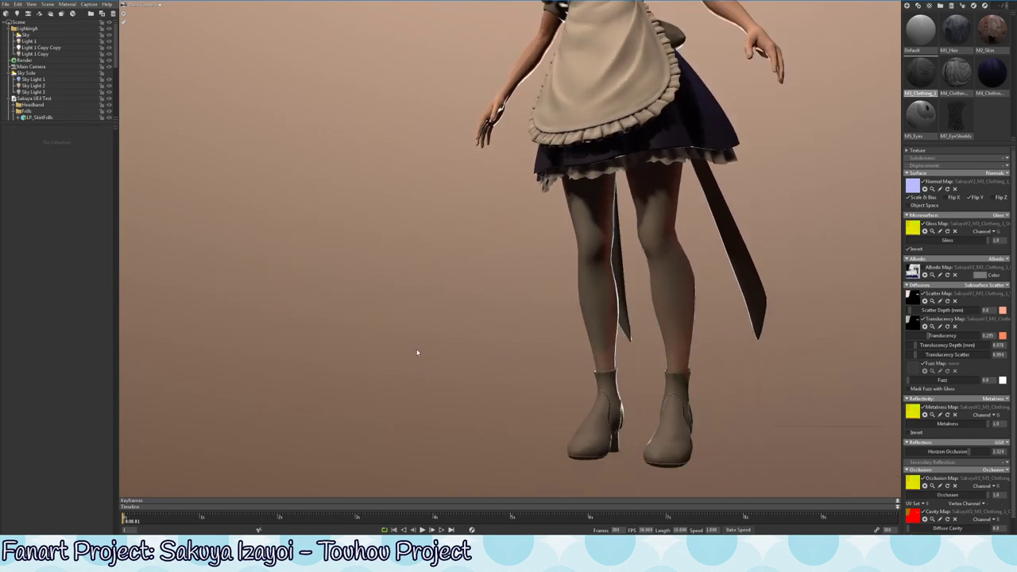
scroll(417, 352, down, 3)
scroll(302, 285, up, 1)
click(283, 288)
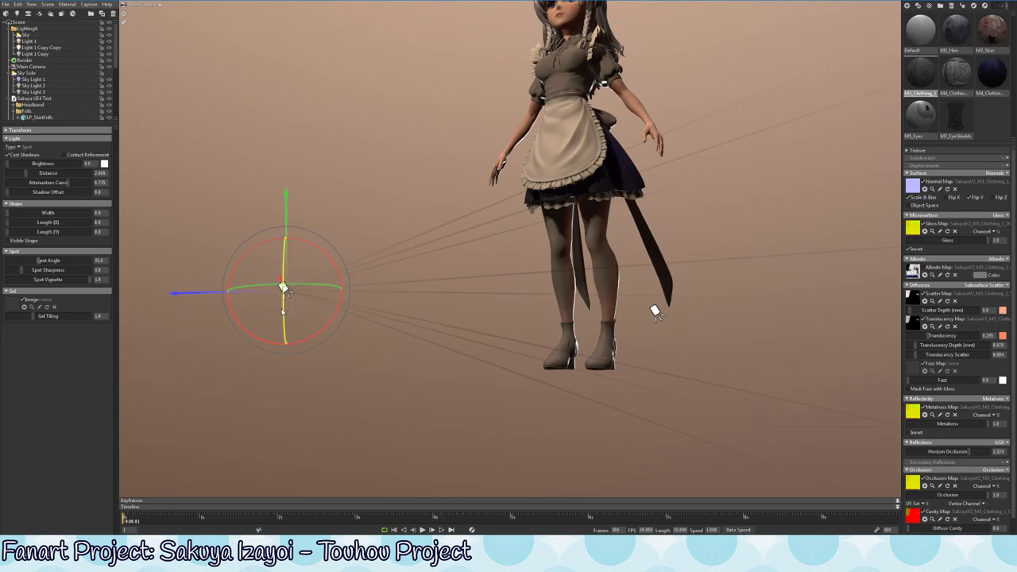
click(281, 310)
scroll(470, 316, up, 2)
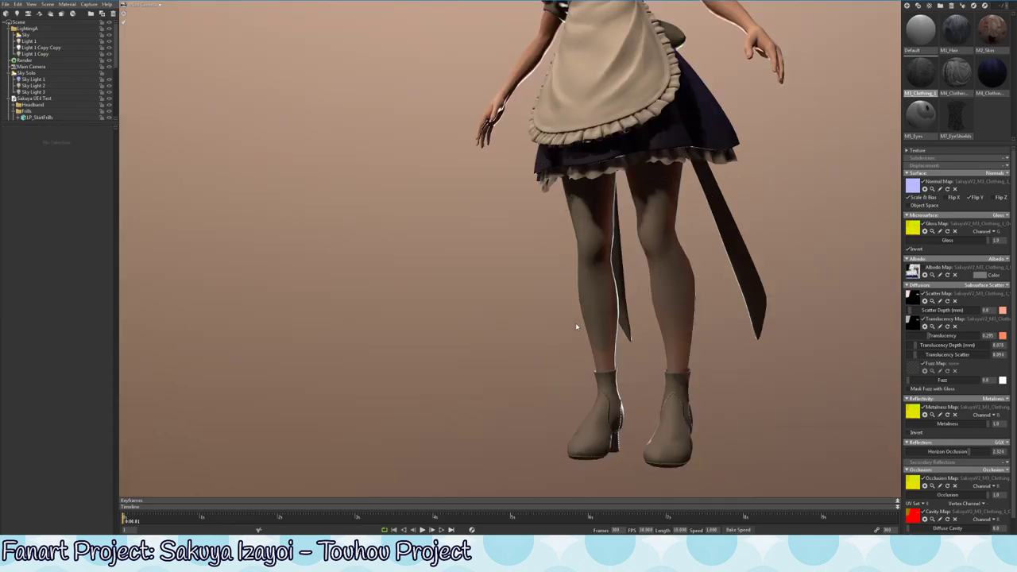
scroll(238, 295, down, 2)
scroll(209, 313, up, 3)
scroll(601, 258, up, 2)
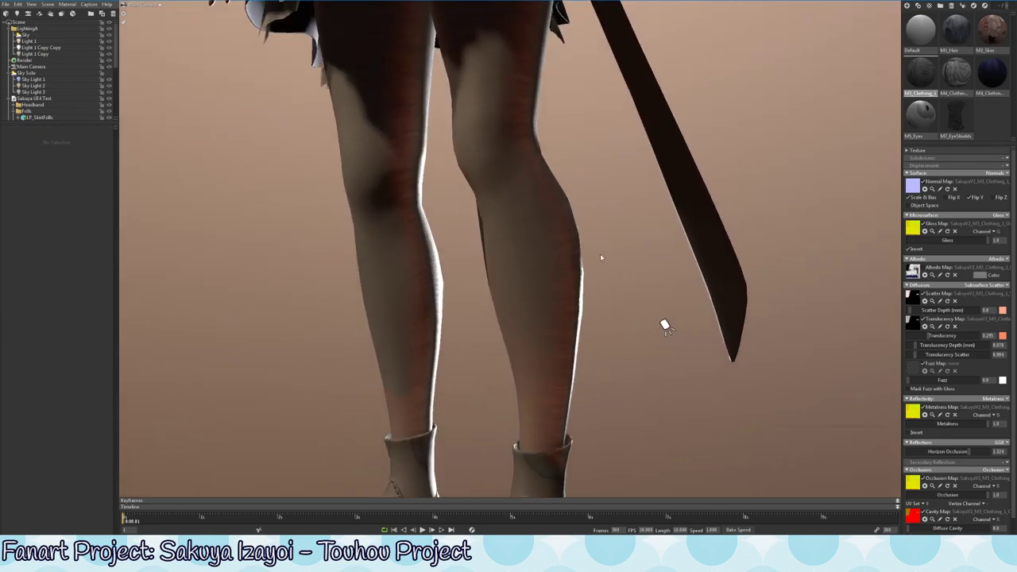
scroll(600, 257, down, 2)
mouse_move(601, 257)
mouse_down()
mouse_move(546, 187)
mouse_move(503, 204)
mouse_up()
scroll(525, 196, up, 2)
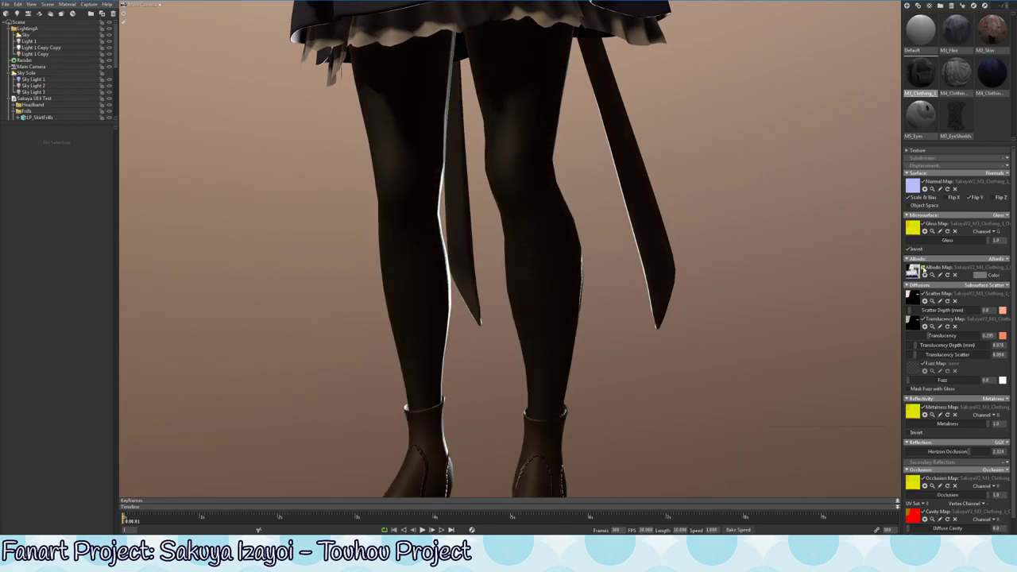
Lower translucency depth to about 8.3, raise translucency scatter to about 0.9, and add fuzz near 0.07.
scroll(694, 297, down, 2)
scroll(676, 302, up, 3)
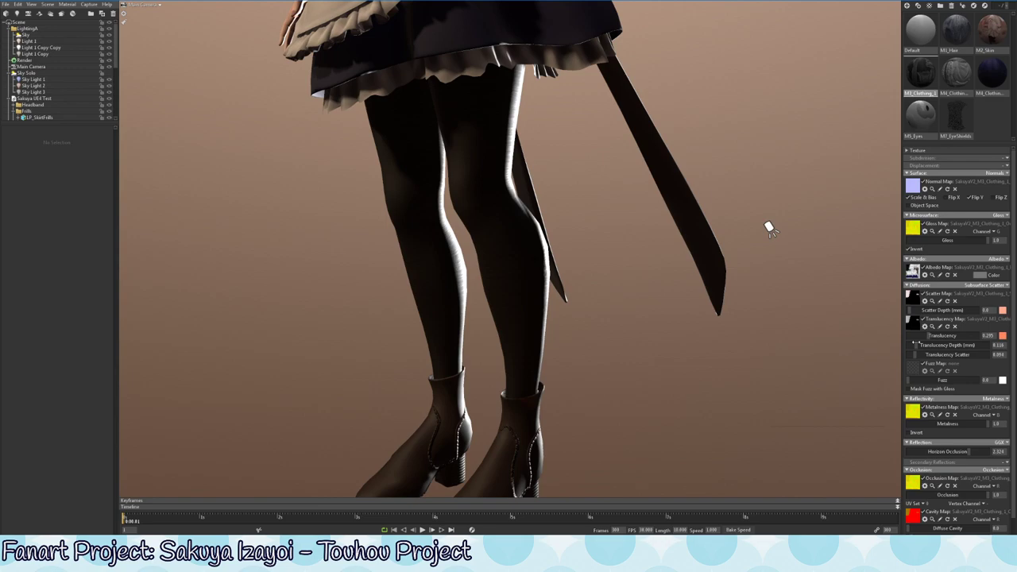
drag(985, 344, 910, 337)
mouse_move(763, 230)
mouse_down()
mouse_move(614, 209)
mouse_move(602, 170)
mouse_move(572, 352)
mouse_move(892, 313)
mouse_move(578, 183)
mouse_move(551, 195)
mouse_up()
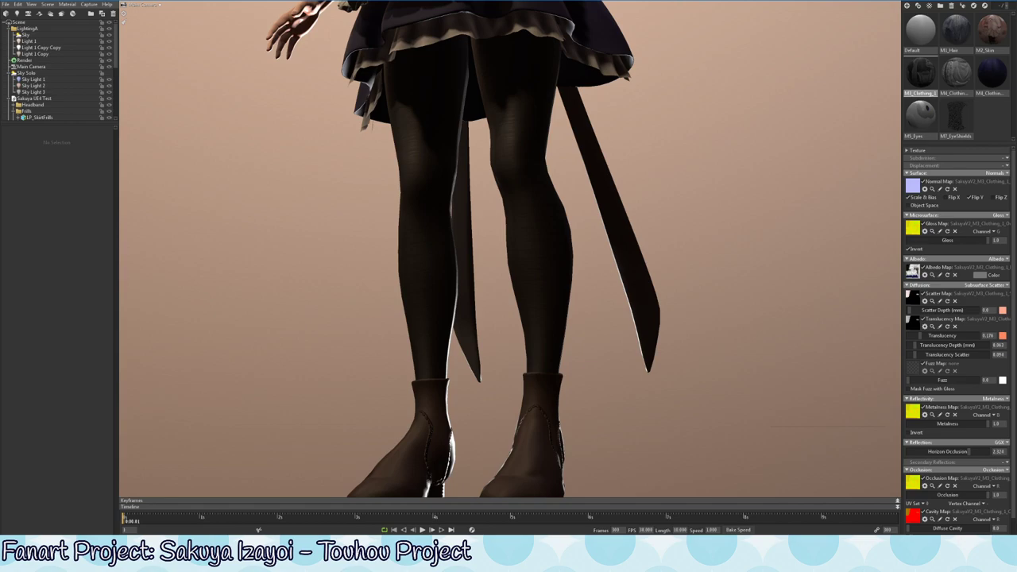
mouse_move(916, 355)
mouse_down()
mouse_move(928, 356)
mouse_move(896, 362)
mouse_move(919, 358)
mouse_move(922, 345)
mouse_move(911, 354)
mouse_up()
mouse_move(911, 382)
mouse_down()
mouse_move(968, 390)
mouse_move(917, 384)
mouse_up()
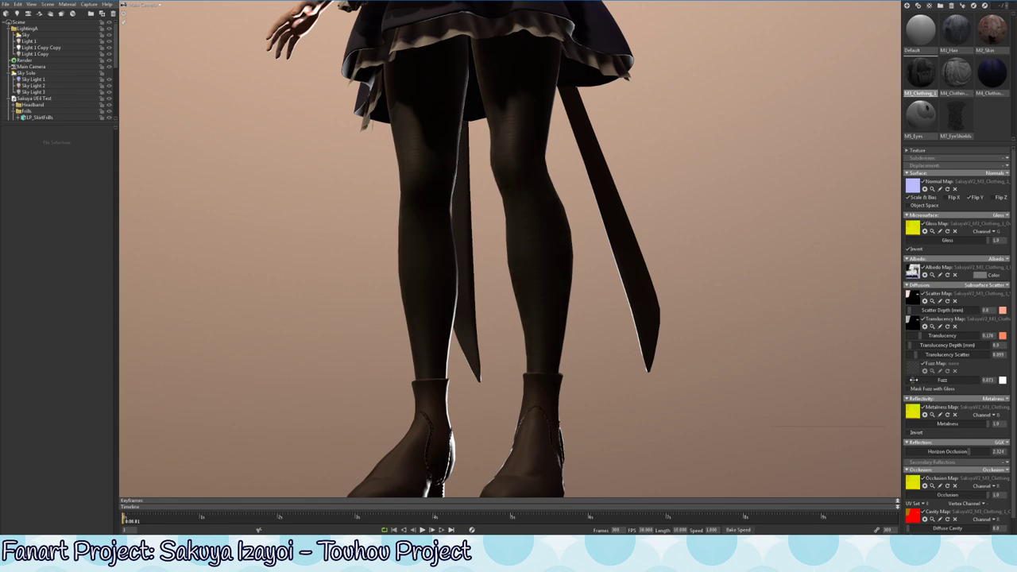
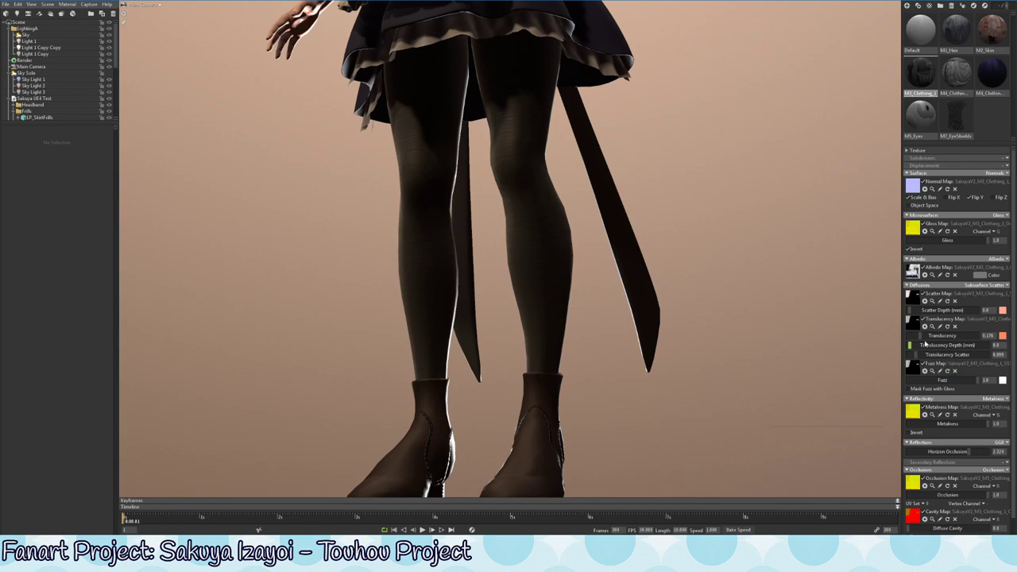
Lower the stockings' fuzz to about 0.485 and change its tint from white to peach.
click(976, 380)
drag(975, 380, 942, 387)
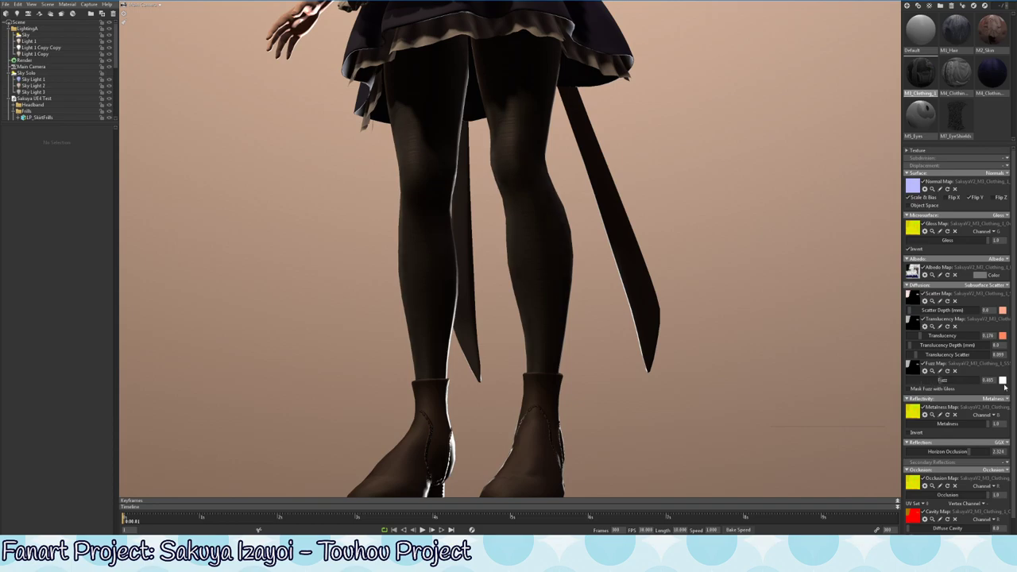
click(1002, 380)
drag(204, 456, 155, 447)
click(233, 527)
drag(233, 530, 234, 532)
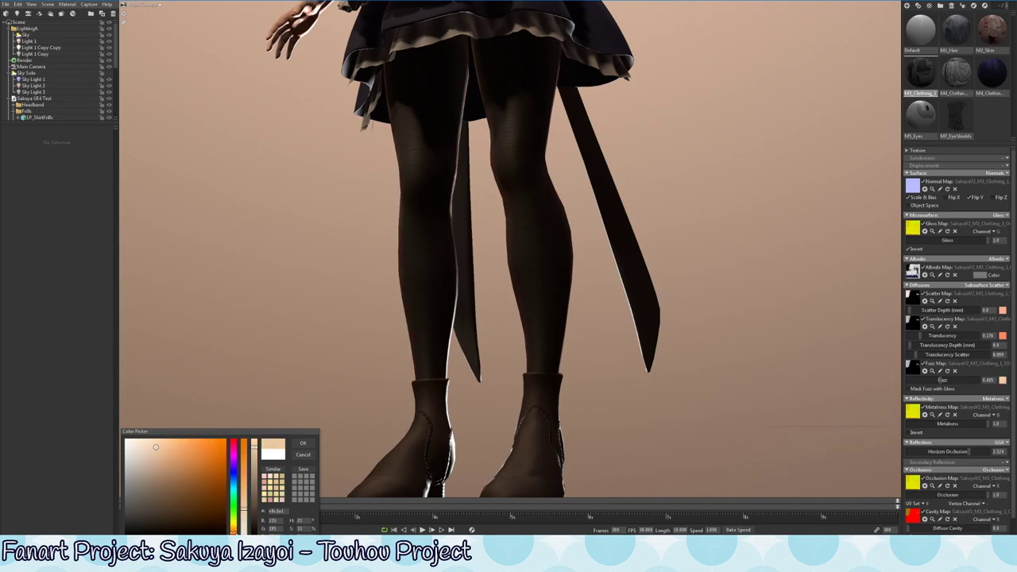
click(166, 453)
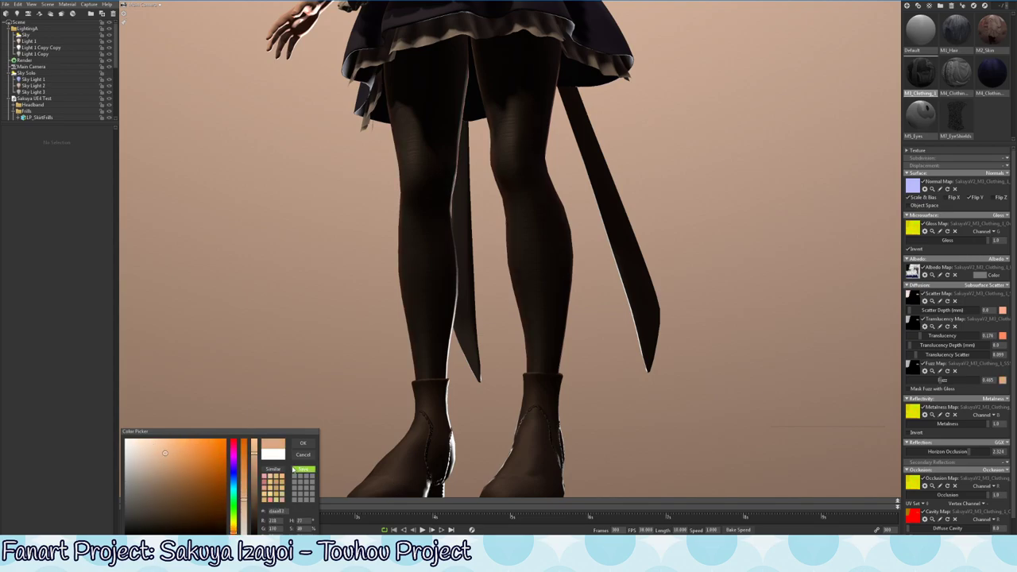
click(302, 444)
Orbit around the legs and raise the stockings' fuzz to about 0.6.
scroll(601, 232, down, 5)
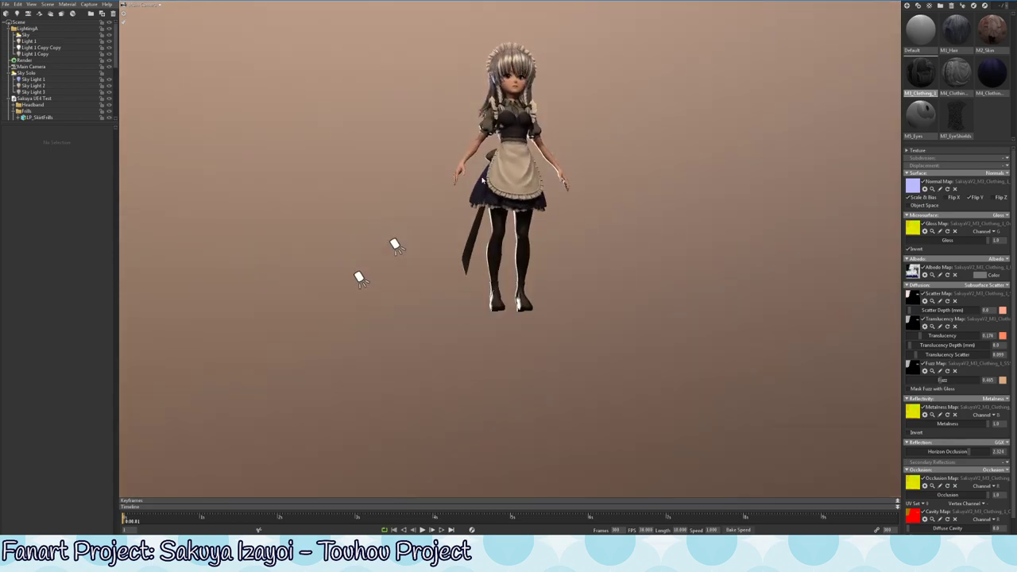
drag(392, 241, 278, 288)
scroll(656, 245, up, 3)
drag(601, 281, 417, 323)
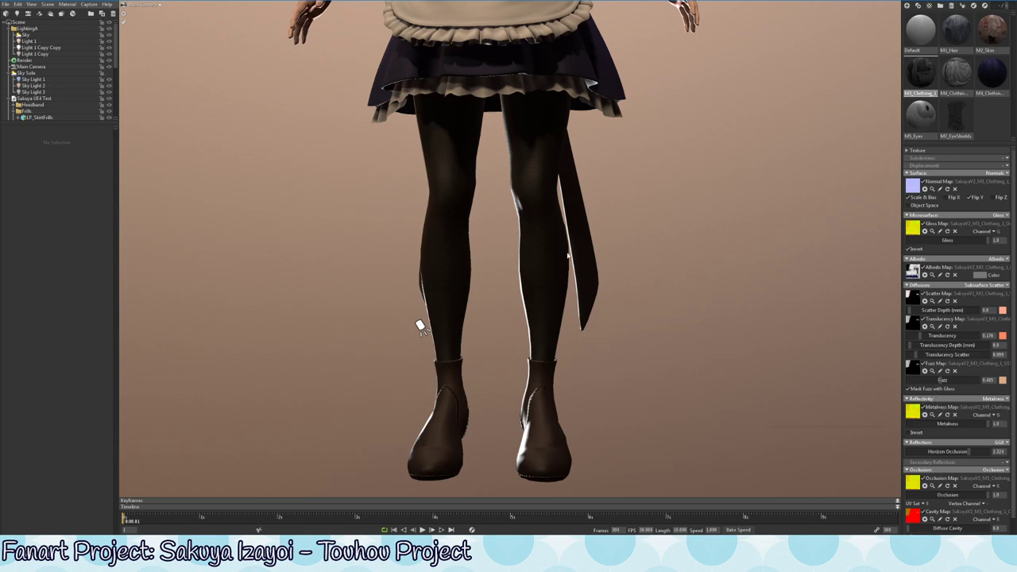
scroll(419, 328, up, 5)
drag(529, 215, 495, 233)
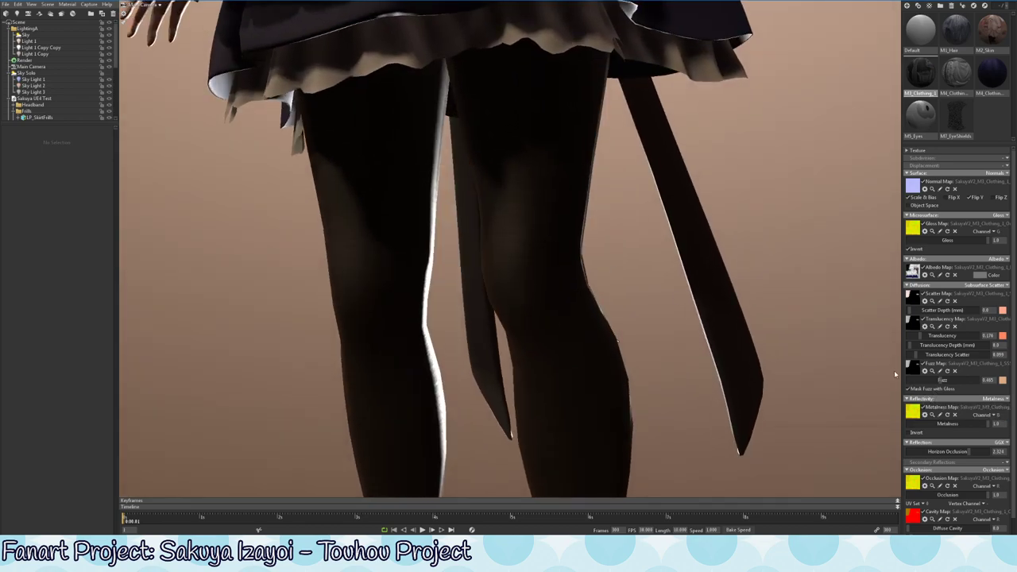
mouse_move(951, 388)
mouse_down()
mouse_move(970, 406)
mouse_move(972, 395)
mouse_up()
Check the lower legs and boots, then drop the fuzz back to about 0.517.
drag(625, 253, 362, 141)
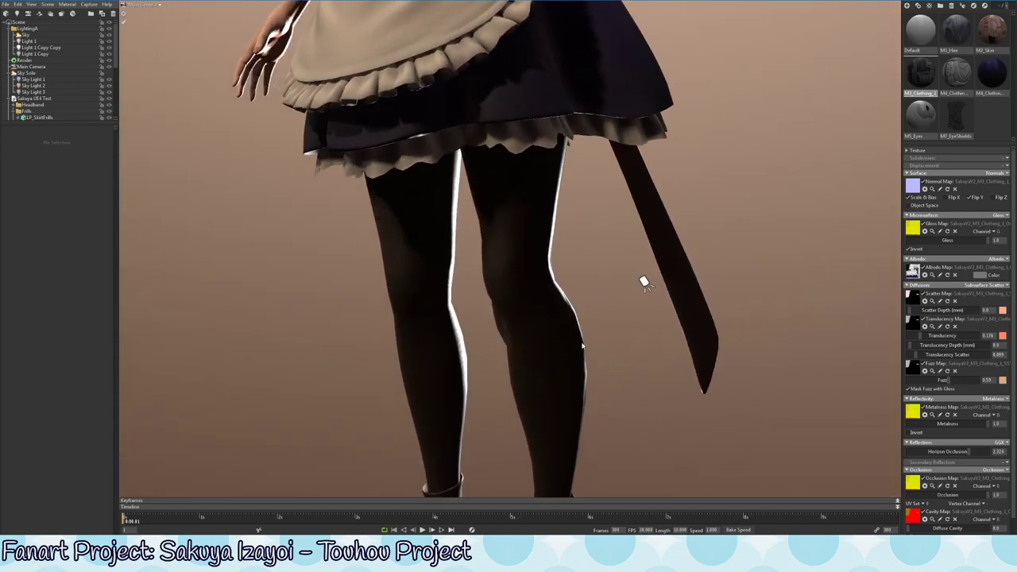
drag(582, 347, 586, 313)
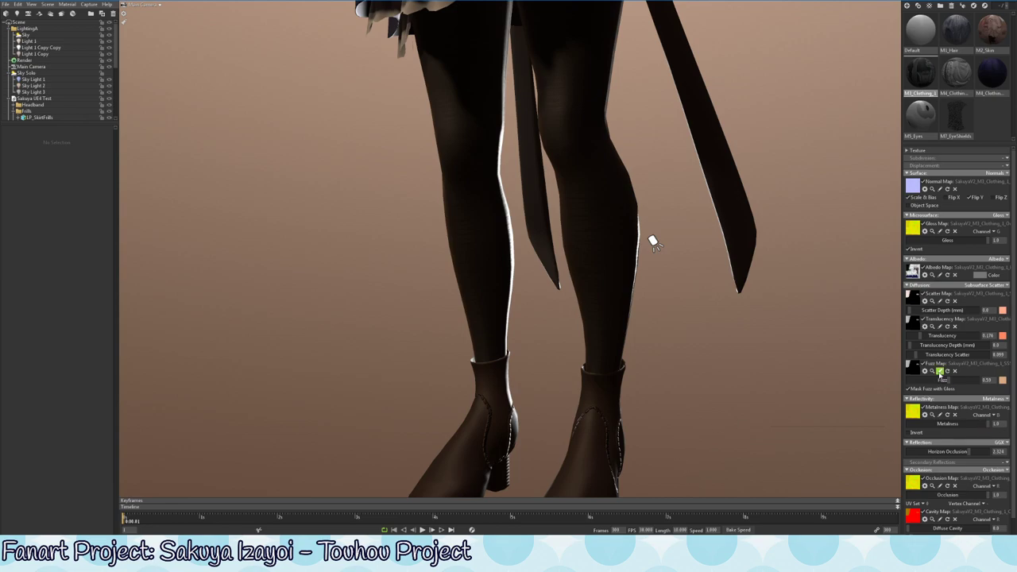
mouse_move(953, 379)
mouse_down()
mouse_move(929, 380)
mouse_move(943, 378)
mouse_up()
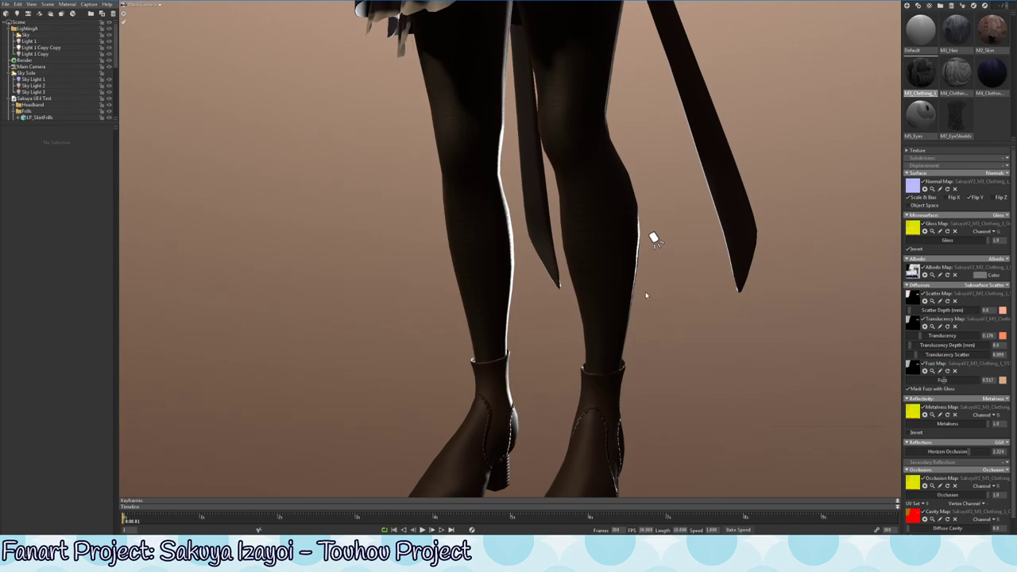
mouse_move(653, 234)
mouse_down()
mouse_move(708, 324)
mouse_move(707, 302)
mouse_move(612, 294)
mouse_move(698, 286)
mouse_move(683, 309)
mouse_up()
Adjust the saturation and brightness of the peach fuzz tint.
click(1003, 381)
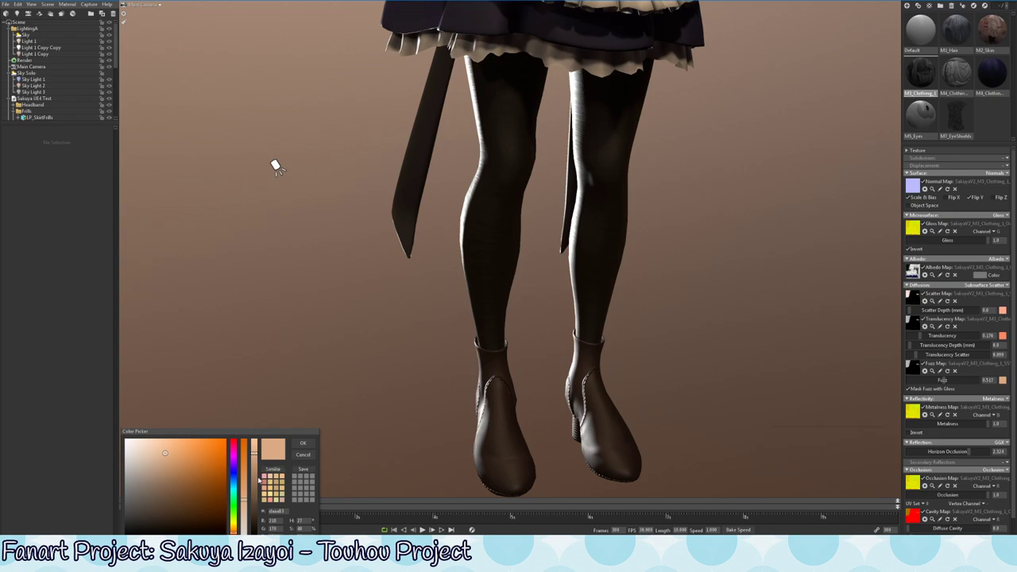
drag(159, 454, 173, 447)
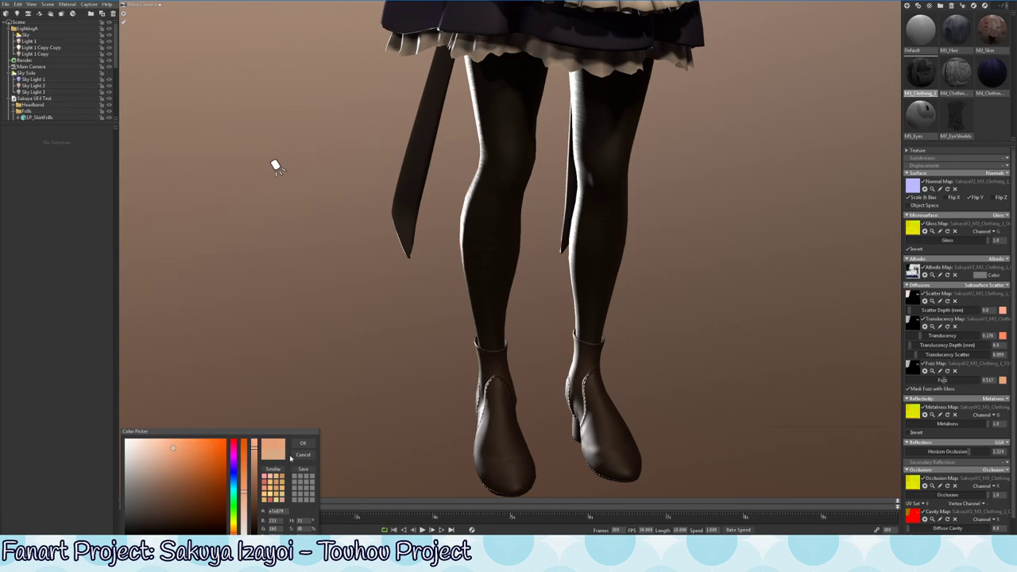
click(302, 442)
mouse_move(509, 261)
mouse_down()
mouse_move(569, 262)
mouse_move(556, 268)
mouse_move(663, 363)
mouse_move(638, 262)
mouse_move(667, 276)
mouse_move(552, 253)
mouse_move(647, 319)
mouse_up()
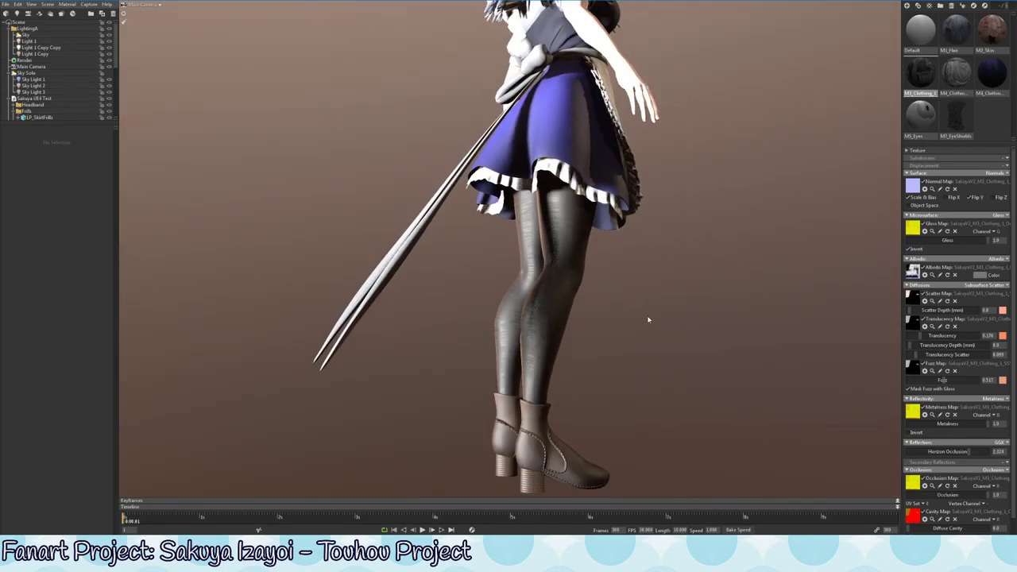
Make the fuzz tint paler and less saturated, then view the character from the front.
click(1002, 380)
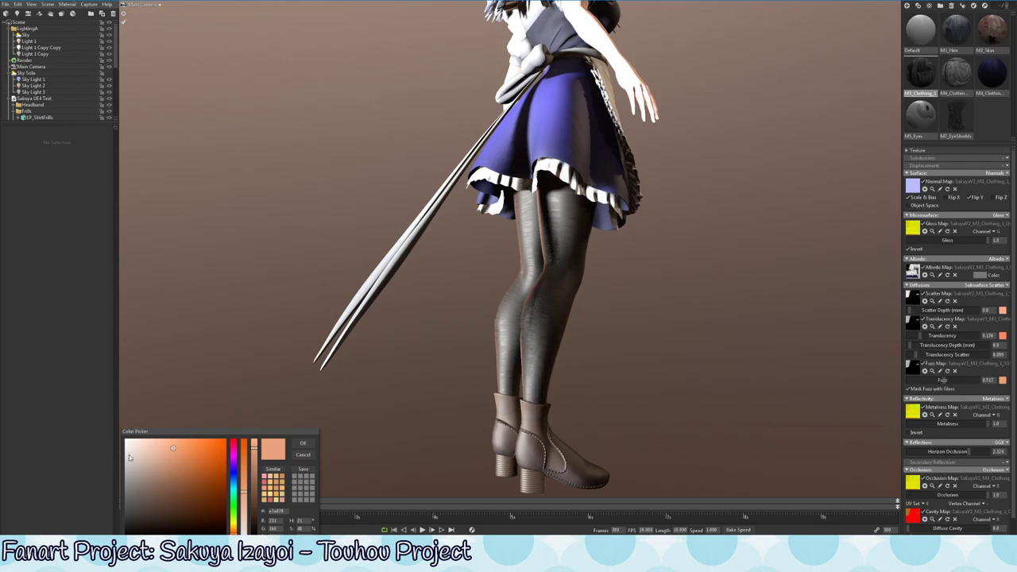
mouse_move(129, 455)
mouse_down()
mouse_move(154, 449)
mouse_move(144, 446)
mouse_up()
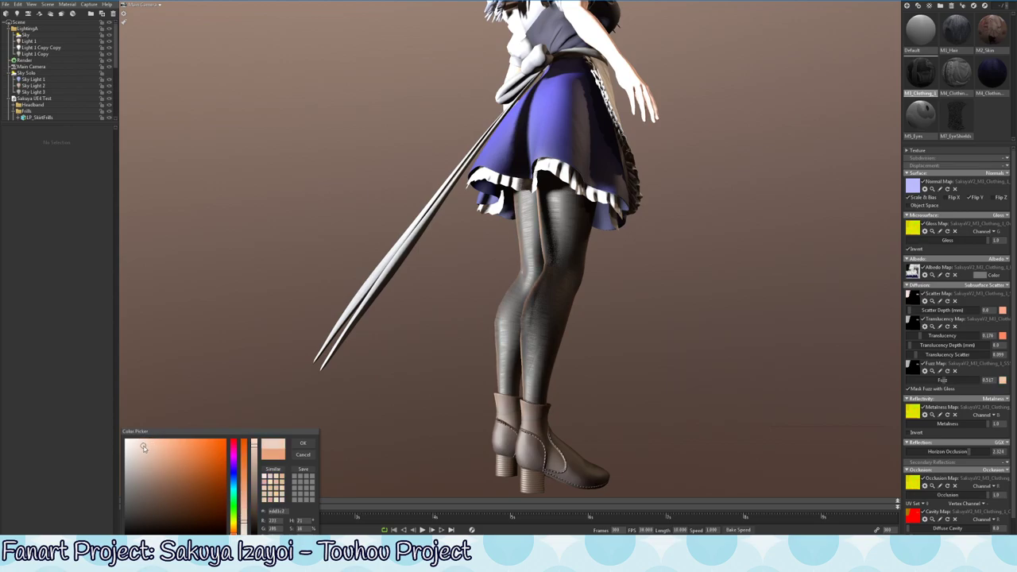
click(303, 443)
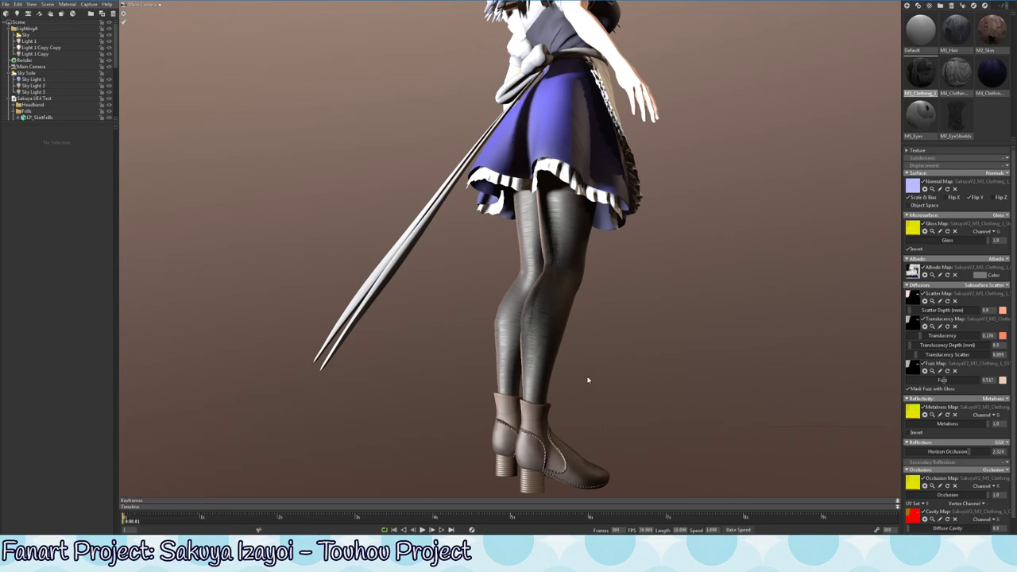
mouse_move(588, 381)
mouse_down()
mouse_move(562, 333)
mouse_move(484, 336)
mouse_move(506, 333)
mouse_move(509, 353)
mouse_move(613, 345)
mouse_move(488, 337)
mouse_move(422, 359)
mouse_move(584, 357)
mouse_move(503, 360)
mouse_move(548, 353)
mouse_move(493, 349)
mouse_move(590, 339)
mouse_move(689, 390)
mouse_move(641, 358)
mouse_move(584, 278)
mouse_move(603, 295)
mouse_move(561, 331)
mouse_move(538, 313)
mouse_move(492, 321)
mouse_move(665, 320)
mouse_move(265, 416)
mouse_move(597, 268)
mouse_move(699, 270)
mouse_move(628, 297)
mouse_move(393, 264)
mouse_up()
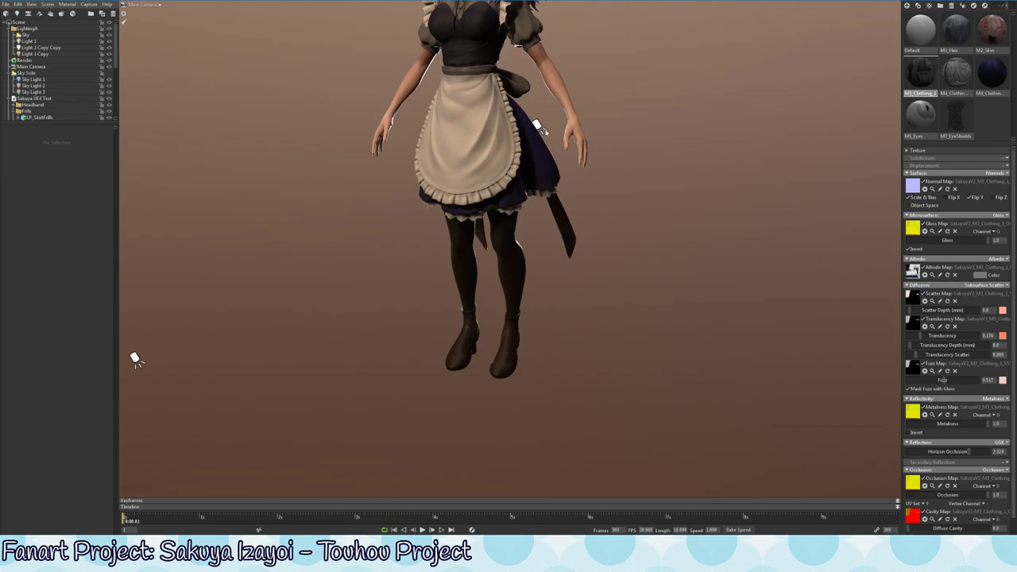
Make the spot light near the hand blue and view the rim-lit legs from below.
click(538, 127)
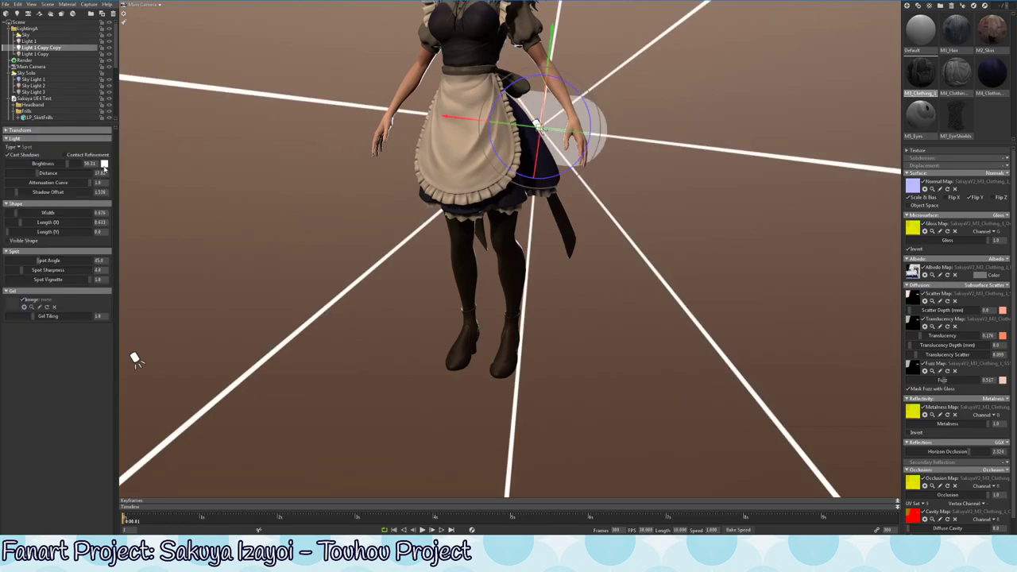
click(104, 163)
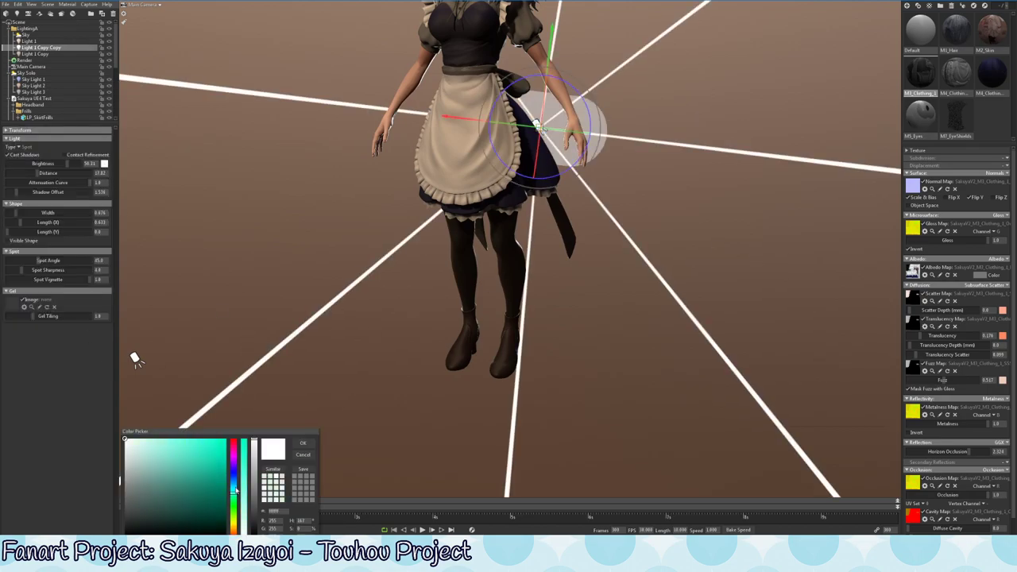
drag(235, 529, 234, 477)
click(199, 454)
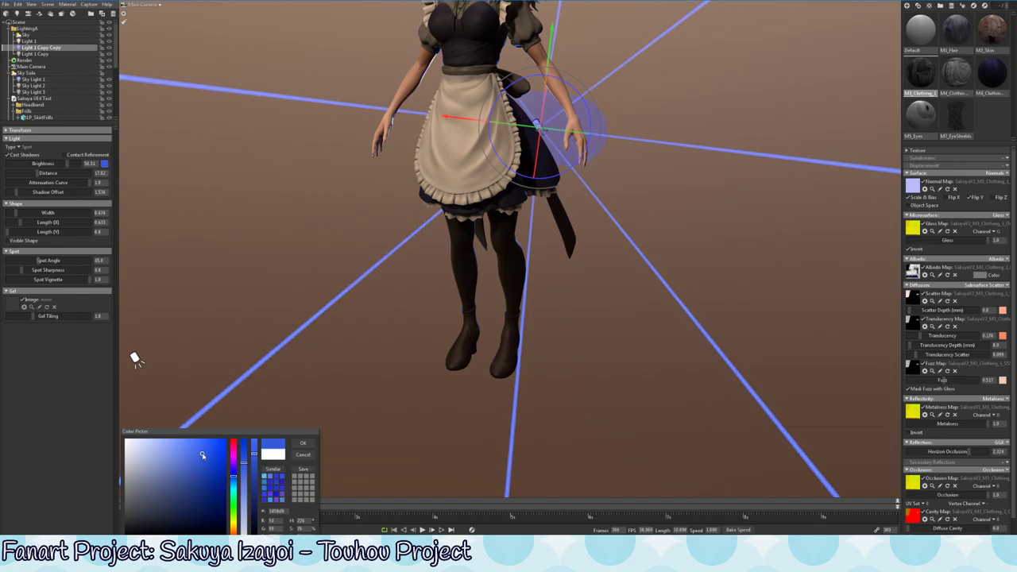
click(302, 443)
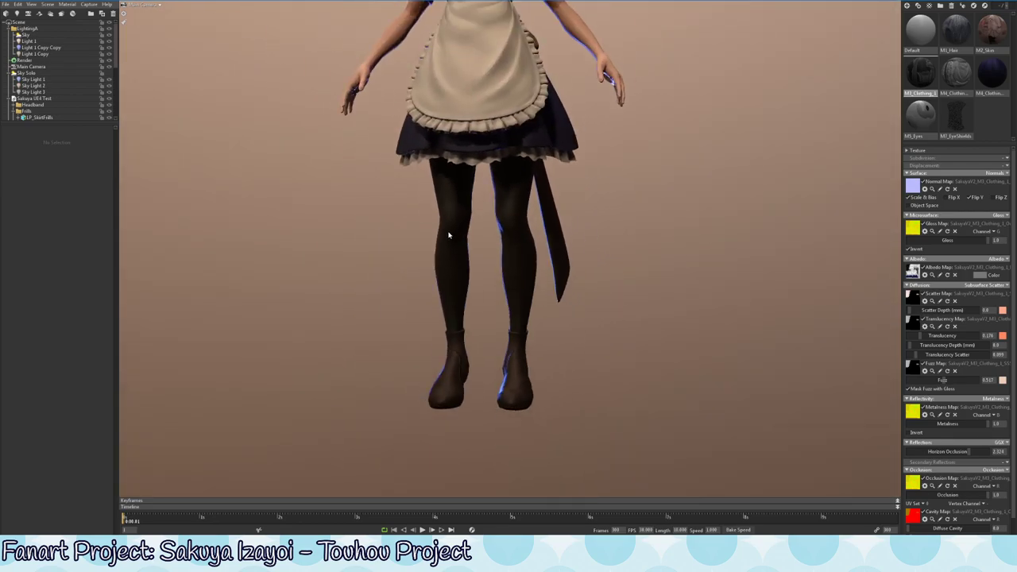
mouse_move(448, 235)
mouse_down()
mouse_move(416, 229)
mouse_move(363, 243)
mouse_move(277, 281)
mouse_move(383, 259)
mouse_move(382, 286)
mouse_up()
Raise the left spot light's brightness from zero, then deselect it to judge the legs.
click(244, 292)
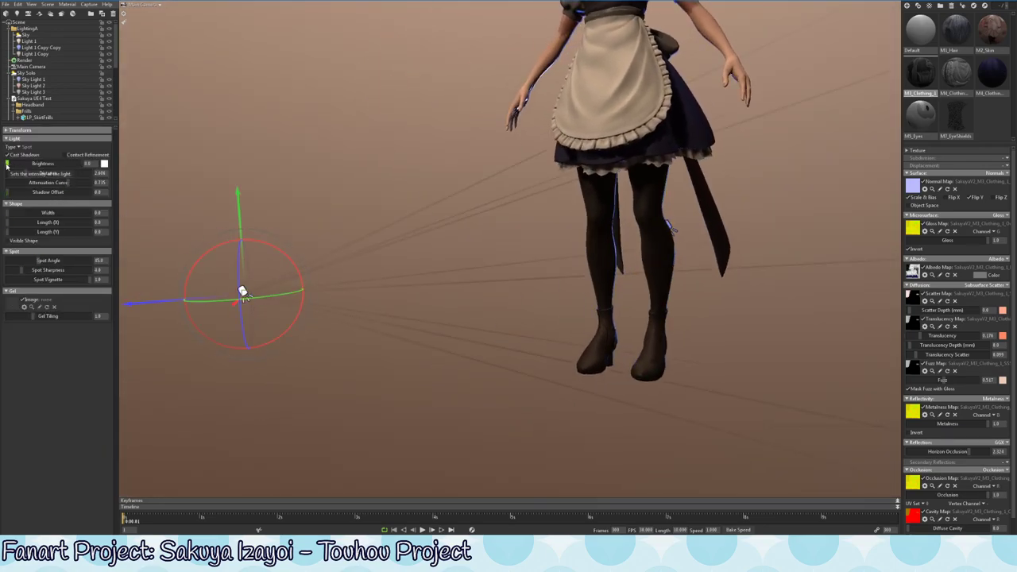
drag(7, 164, 31, 164)
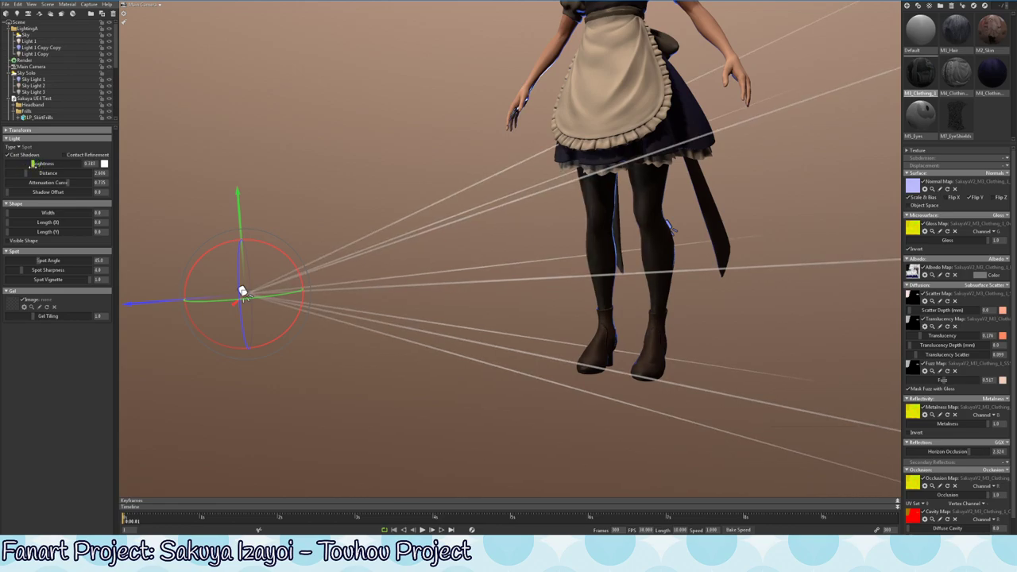
click(488, 261)
mouse_move(488, 261)
mouse_down()
mouse_move(533, 306)
mouse_move(570, 306)
mouse_move(513, 302)
mouse_move(527, 318)
mouse_move(704, 336)
mouse_up()
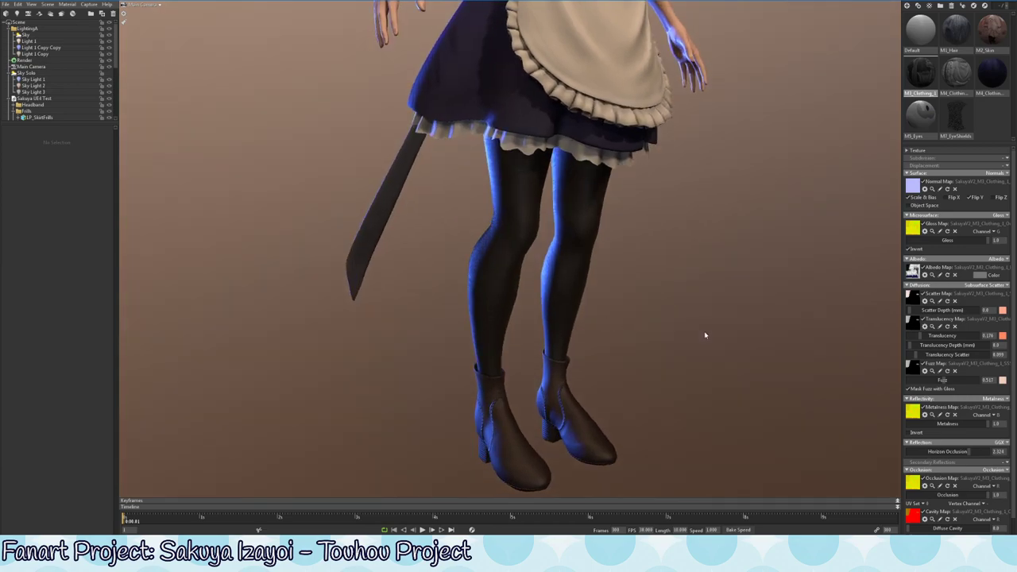
scroll(618, 288, down, 5)
scroll(618, 287, up, 3)
mouse_move(618, 286)
mouse_down()
mouse_move(695, 347)
mouse_move(662, 352)
mouse_move(672, 341)
mouse_up()
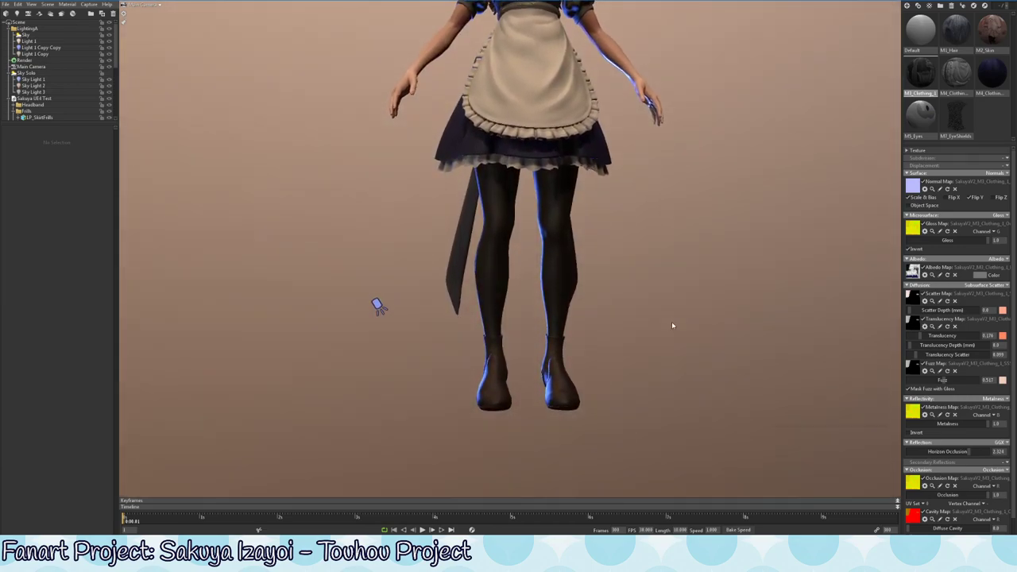
Orbit and zoom around the character to check the new rim lighting.
scroll(581, 288, up, 2)
scroll(617, 313, up, 3)
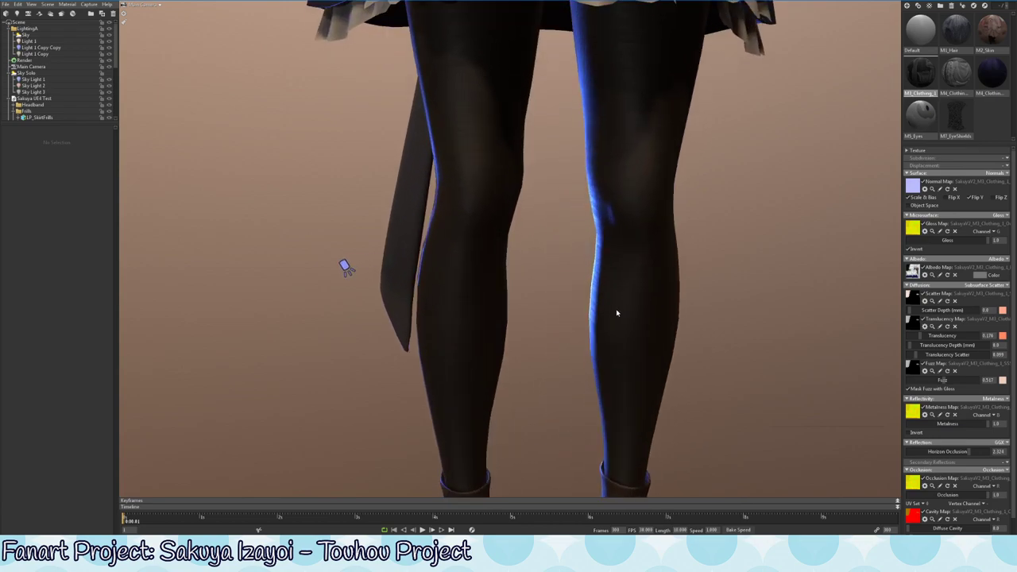
scroll(617, 313, down, 1)
scroll(529, 294, down, 3)
scroll(231, 267, down, 3)
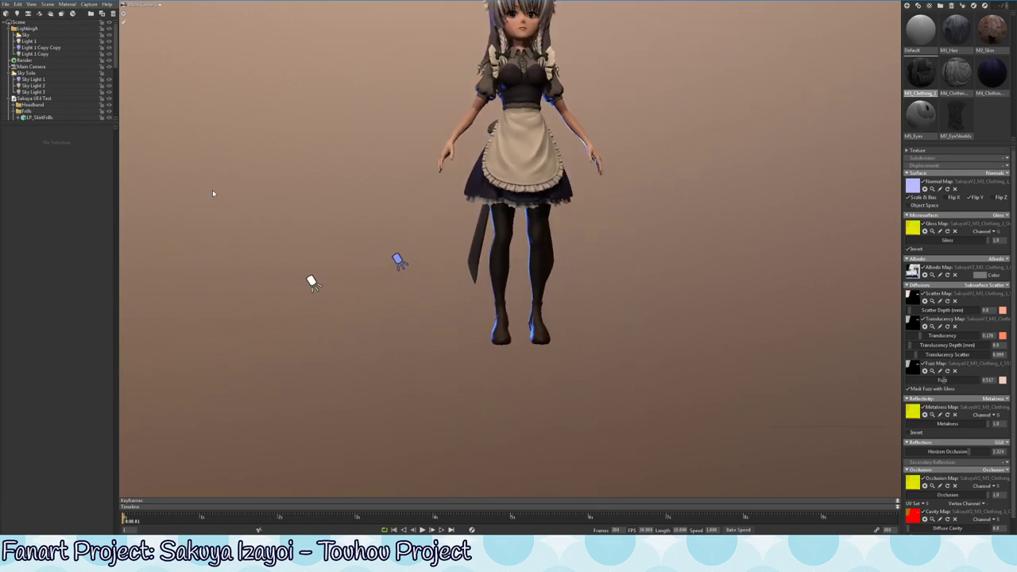
scroll(241, 236, up, 2)
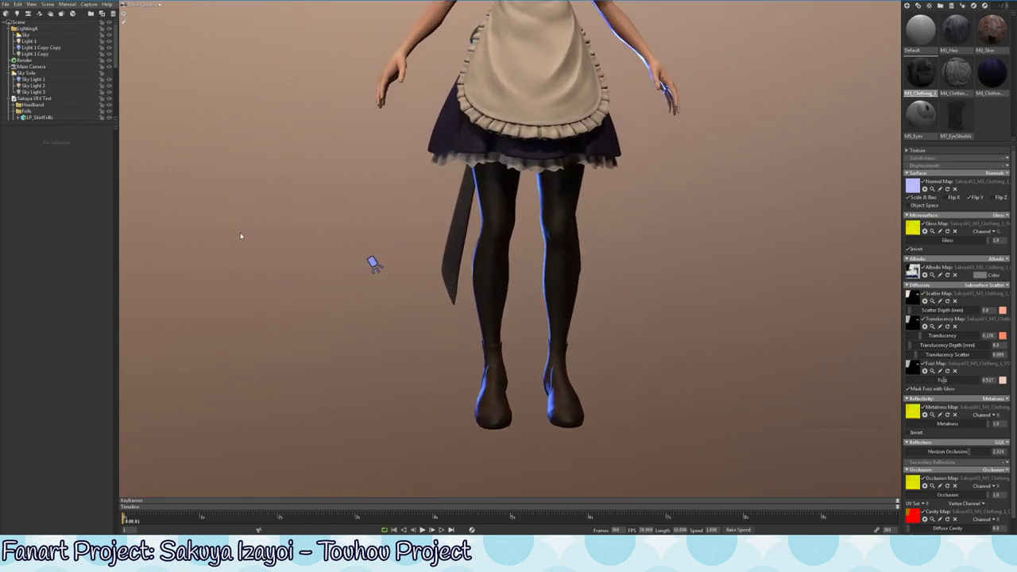
mouse_move(241, 236)
mouse_down()
mouse_move(540, 260)
mouse_move(853, 379)
mouse_move(420, 254)
mouse_move(386, 260)
mouse_move(419, 254)
mouse_move(421, 228)
mouse_move(411, 268)
mouse_move(323, 257)
mouse_move(368, 252)
mouse_up()
scroll(371, 252, down, 1)
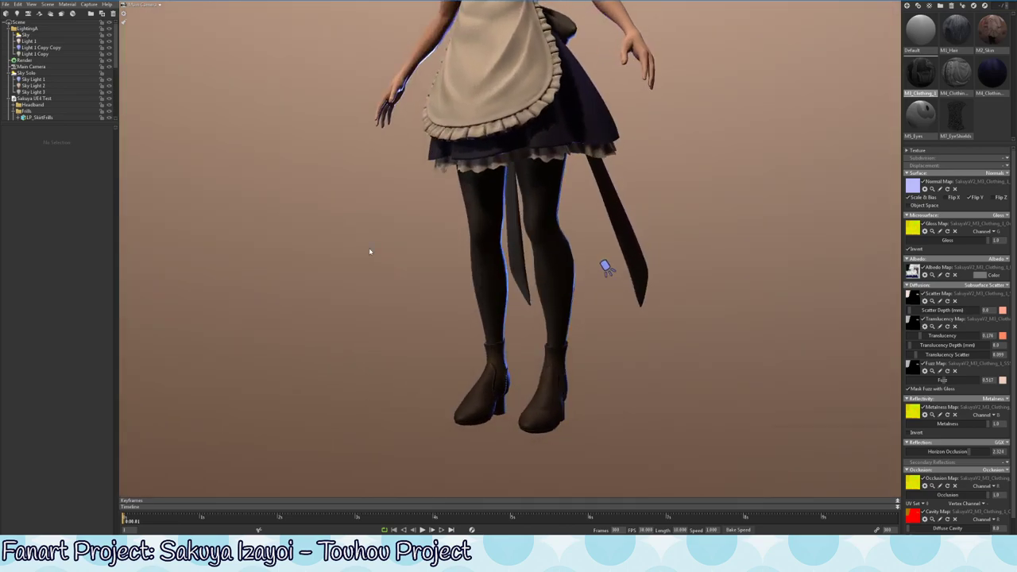
scroll(386, 248, down, 2)
scroll(413, 255, down, 3)
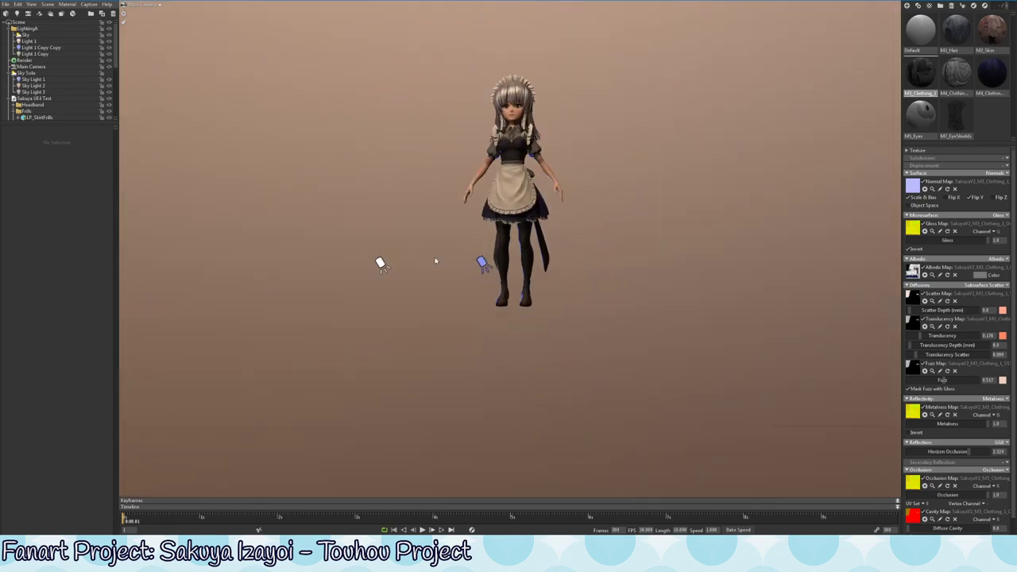
scroll(435, 260, up, 5)
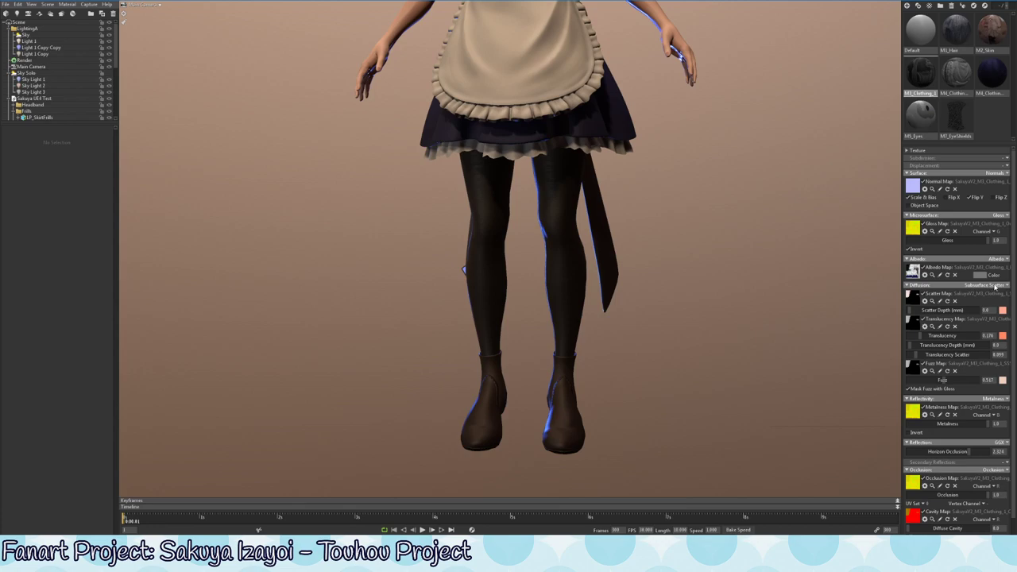
Change the clothing material's diffusion model from Lambertian to Subsurface Scatter.
click(996, 285)
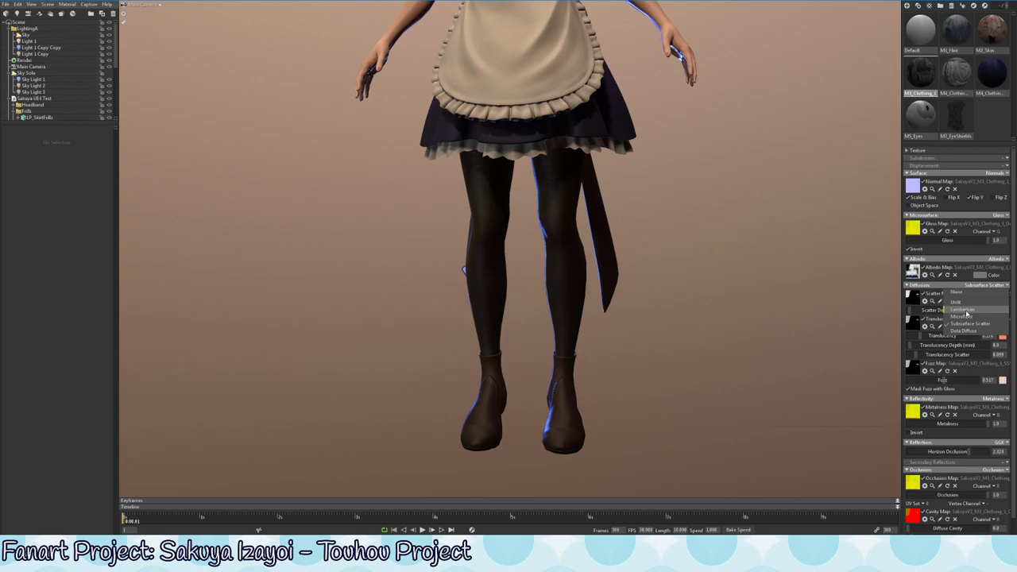
click(966, 311)
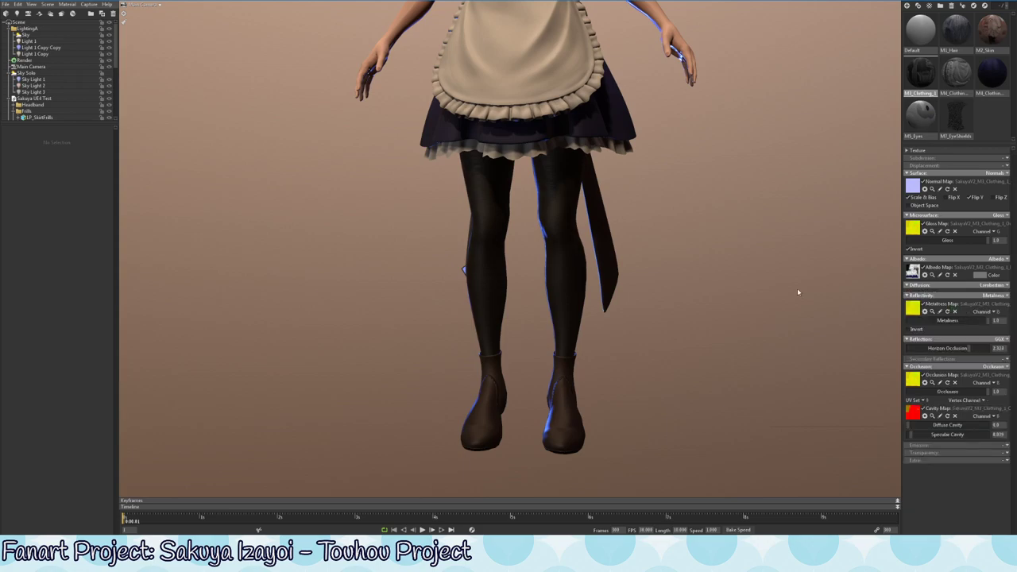
click(991, 289)
click(964, 325)
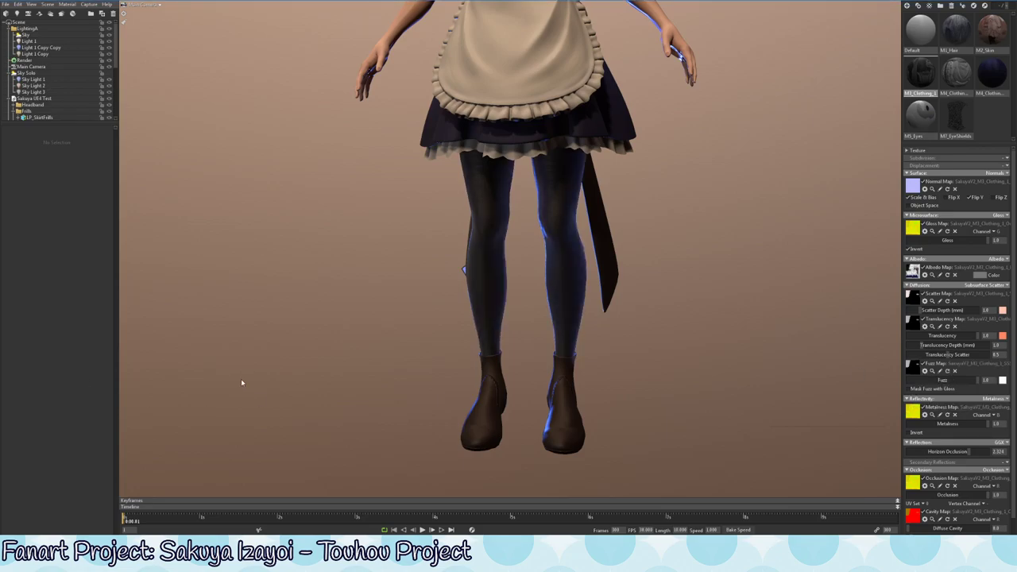
Lower the stockings' translucency, fuzz and translucency depth.
mouse_move(512, 288)
mouse_down()
mouse_move(573, 346)
mouse_move(593, 335)
mouse_move(489, 340)
mouse_up()
drag(494, 372, 494, 356)
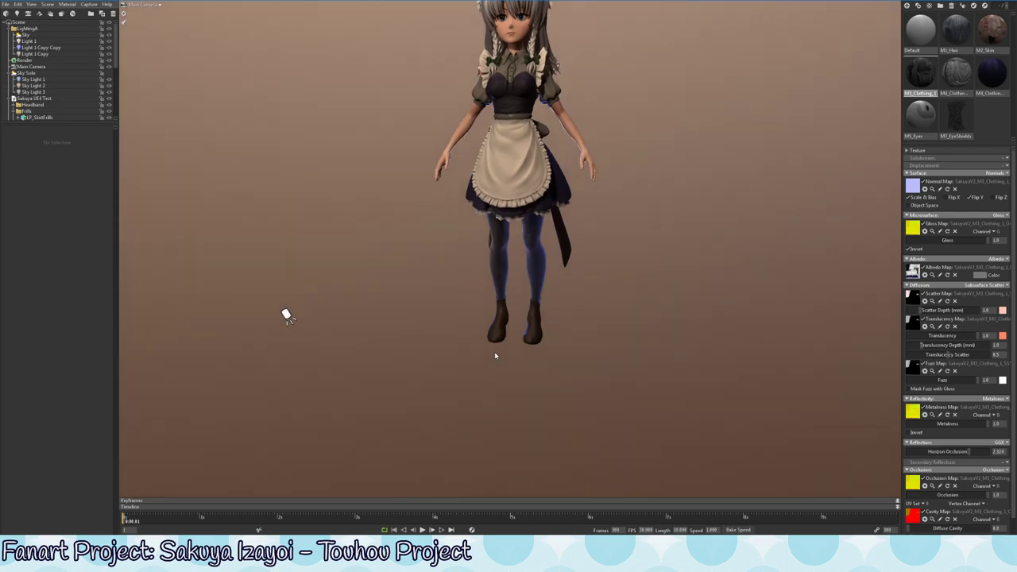
scroll(777, 363, up, 3)
scroll(790, 309, up, 2)
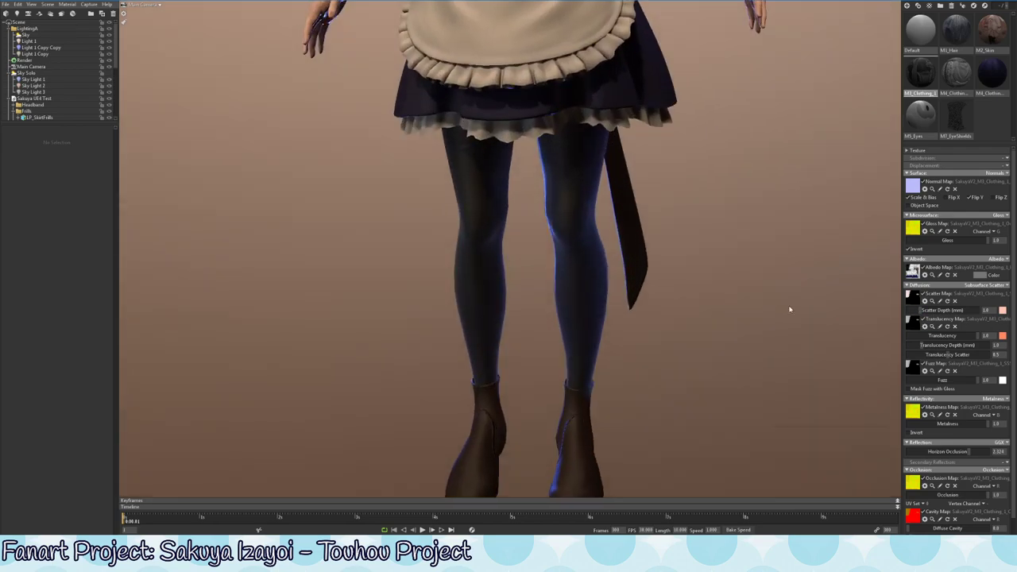
drag(977, 335, 914, 347)
drag(978, 381, 837, 395)
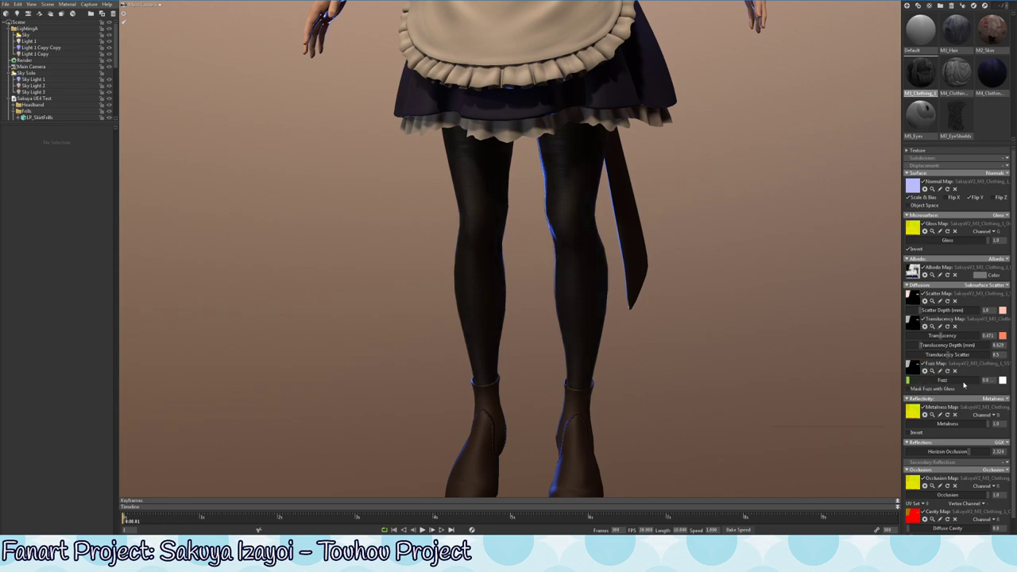
mouse_move(918, 346)
mouse_down()
mouse_move(954, 336)
mouse_move(914, 355)
mouse_move(934, 348)
mouse_up()
Set fuzz to about 0.28 and translucency to about 0.22, and nudge scatter depth up.
drag(919, 381, 948, 380)
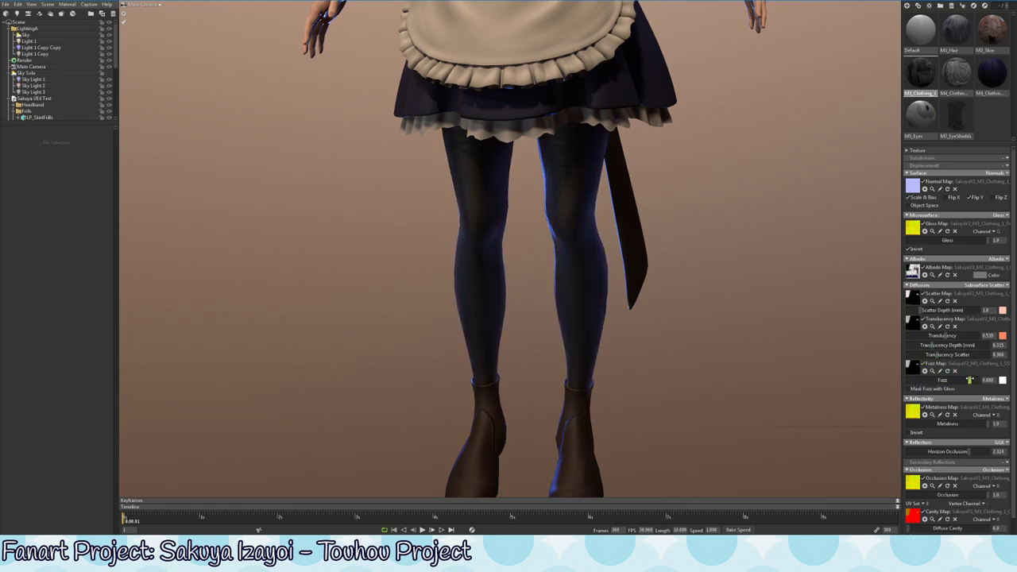
drag(932, 345, 921, 346)
mouse_move(948, 381)
mouse_down()
mouse_move(935, 380)
mouse_move(954, 381)
mouse_up()
mouse_move(947, 336)
mouse_down()
mouse_move(923, 336)
mouse_move(942, 345)
mouse_move(912, 354)
mouse_move(921, 336)
mouse_up()
drag(918, 311, 921, 311)
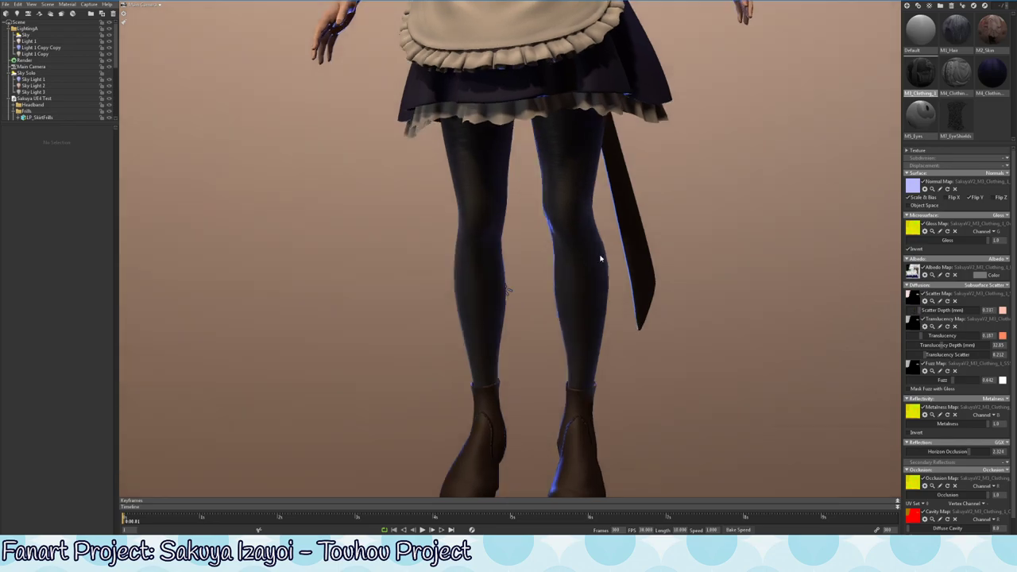
mouse_move(602, 268)
mouse_down()
mouse_move(756, 336)
mouse_move(597, 266)
mouse_move(363, 255)
mouse_move(451, 254)
mouse_up()
scroll(597, 266, down, 3)
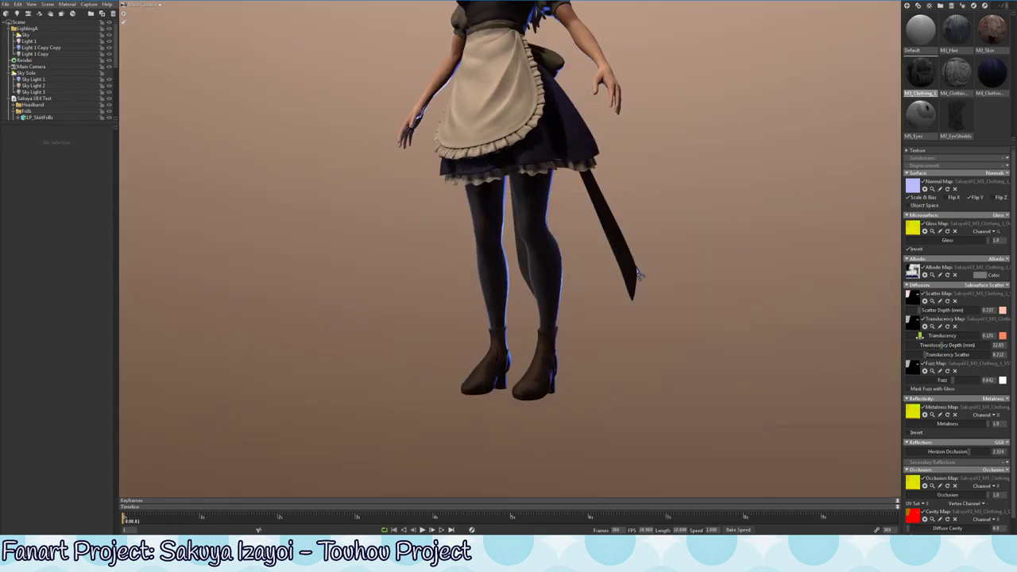
Raise the stockings' translucency slightly and halve their translucency depth.
drag(920, 336, 925, 336)
mouse_move(953, 345)
mouse_down()
mouse_move(895, 344)
mouse_move(937, 346)
mouse_move(915, 345)
mouse_move(941, 372)
mouse_move(942, 354)
mouse_move(923, 355)
mouse_move(947, 380)
mouse_move(938, 380)
mouse_up()
scroll(550, 258, down, 3)
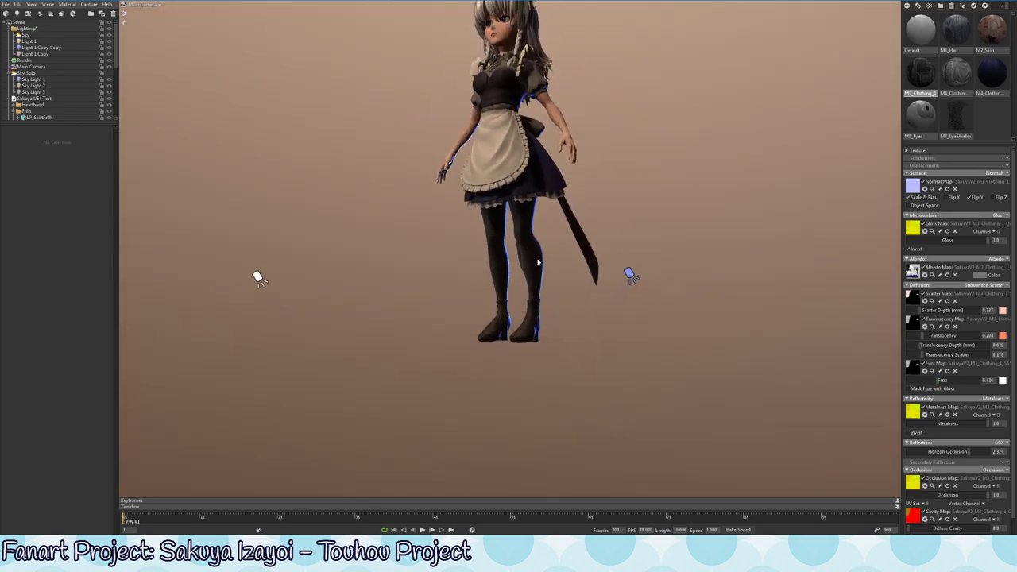
scroll(537, 262, up, 2)
scroll(785, 379, up, 2)
scroll(676, 295, down, 2)
scroll(656, 288, up, 2)
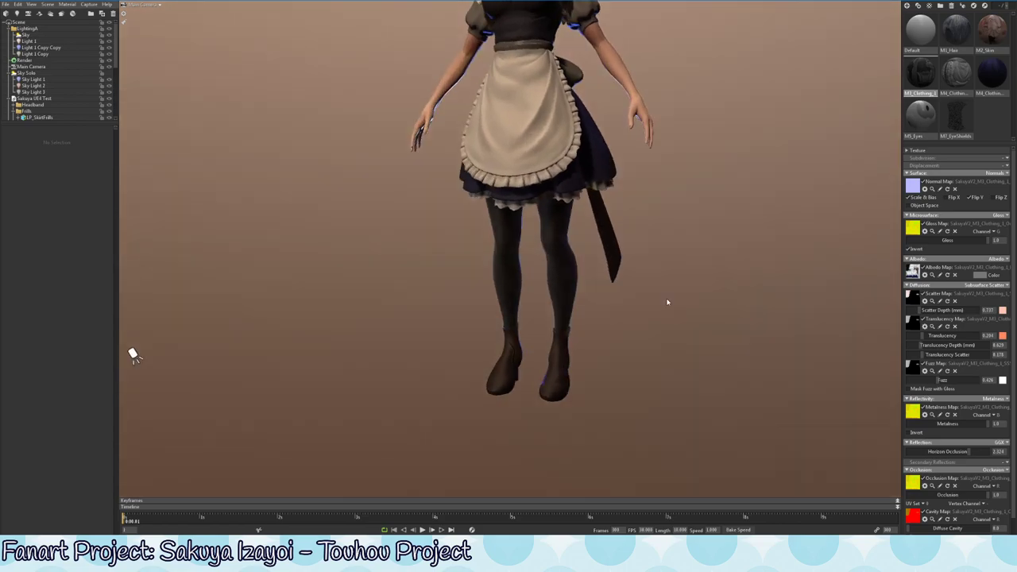
Orbit and zoom around the character to compare the stockings' shading from several angles.
mouse_move(667, 302)
mouse_down()
mouse_move(746, 291)
mouse_move(754, 381)
mouse_move(752, 48)
mouse_move(681, 268)
mouse_move(133, 315)
mouse_move(639, 285)
mouse_up()
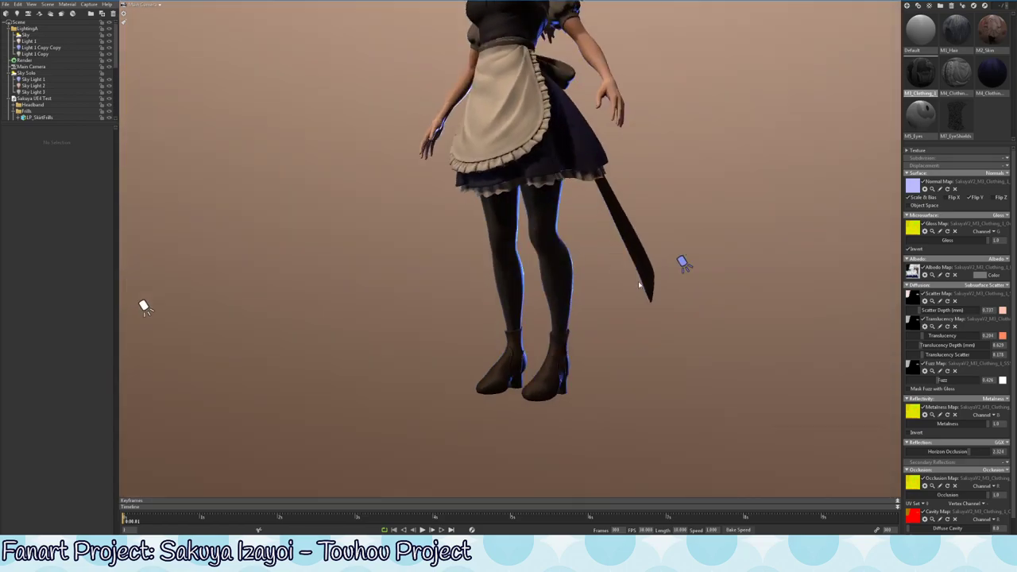
scroll(794, 329, up, 2)
scroll(794, 329, up, 2)
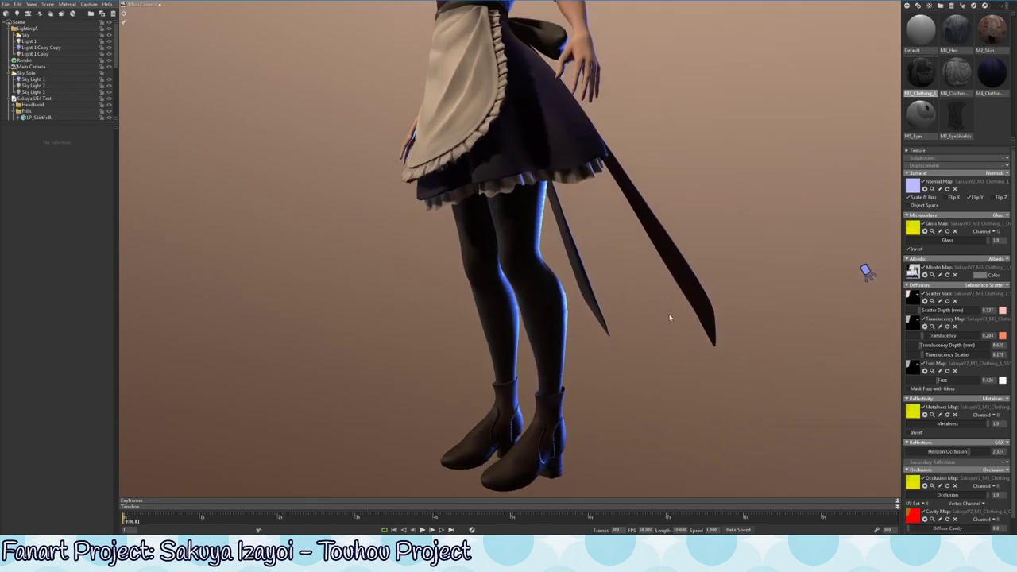
mouse_move(670, 318)
mouse_down()
mouse_move(742, 303)
mouse_move(843, 323)
mouse_move(674, 297)
mouse_move(792, 306)
mouse_move(742, 305)
mouse_move(688, 329)
mouse_up()
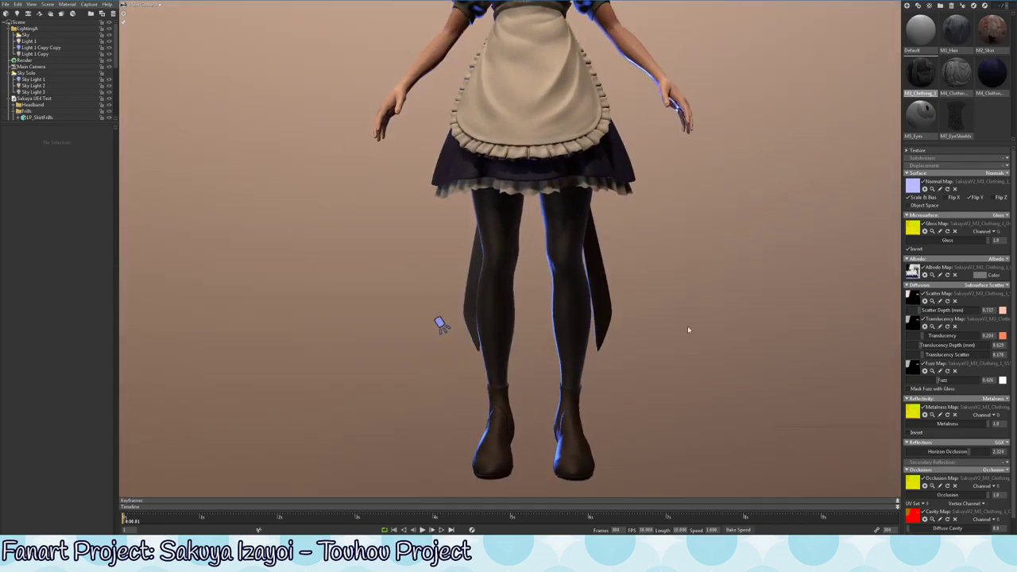
right_drag(688, 329, 662, 283)
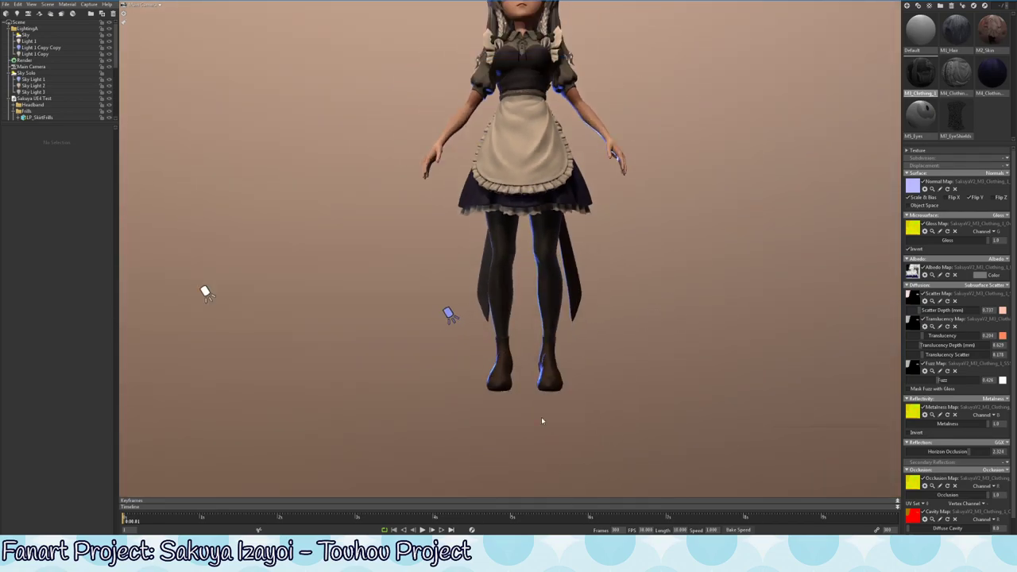
mouse_move(554, 308)
right_down()
mouse_move(653, 259)
mouse_move(731, 174)
right_up()
mouse_move(731, 174)
mouse_down()
mouse_move(656, 193)
mouse_move(577, 185)
mouse_up()
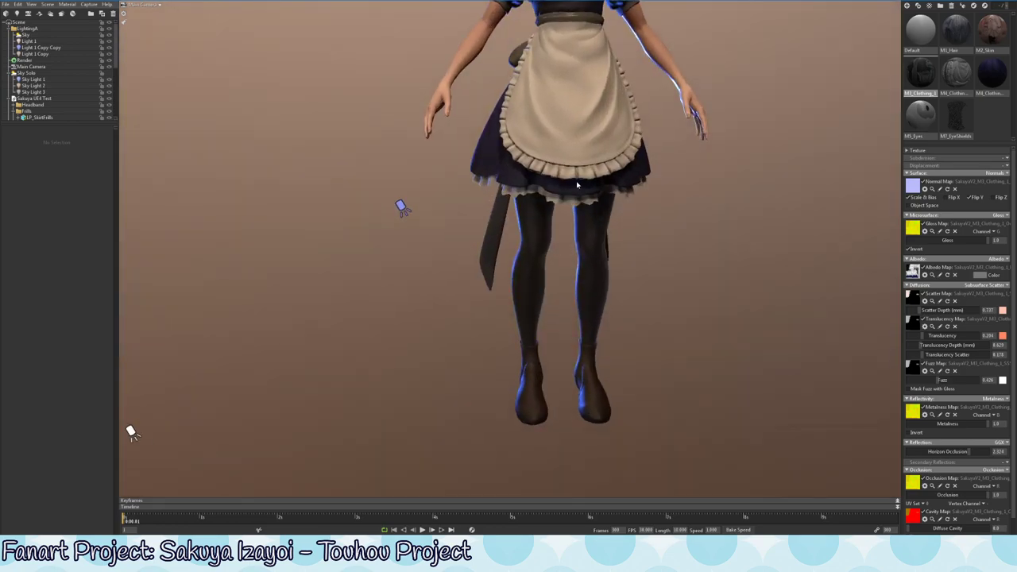
right_drag(577, 185, 556, 191)
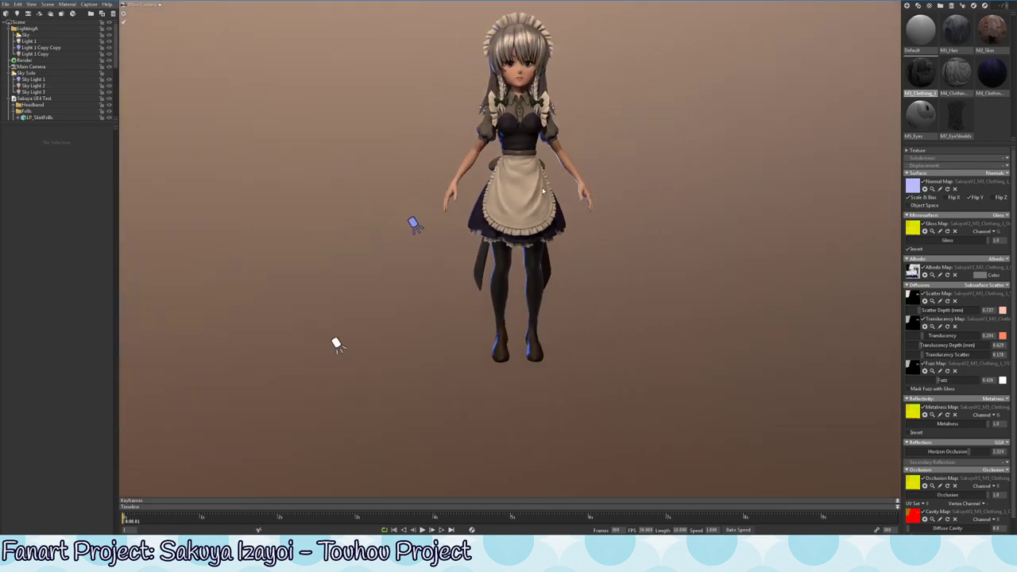
mouse_move(556, 191)
mouse_down()
mouse_move(608, 182)
mouse_move(738, 56)
mouse_move(523, 193)
mouse_up()
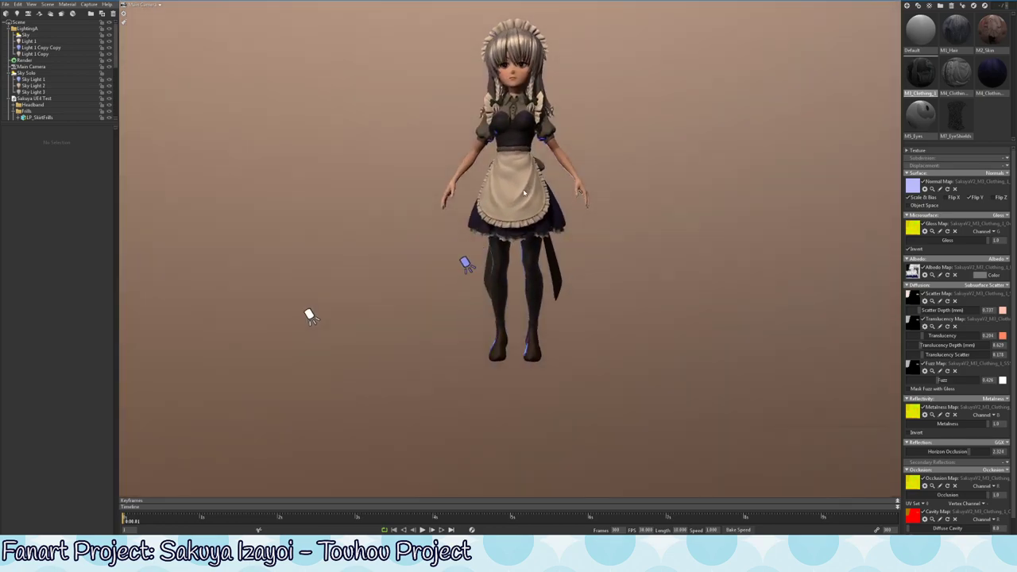
right_drag(524, 193, 509, 239)
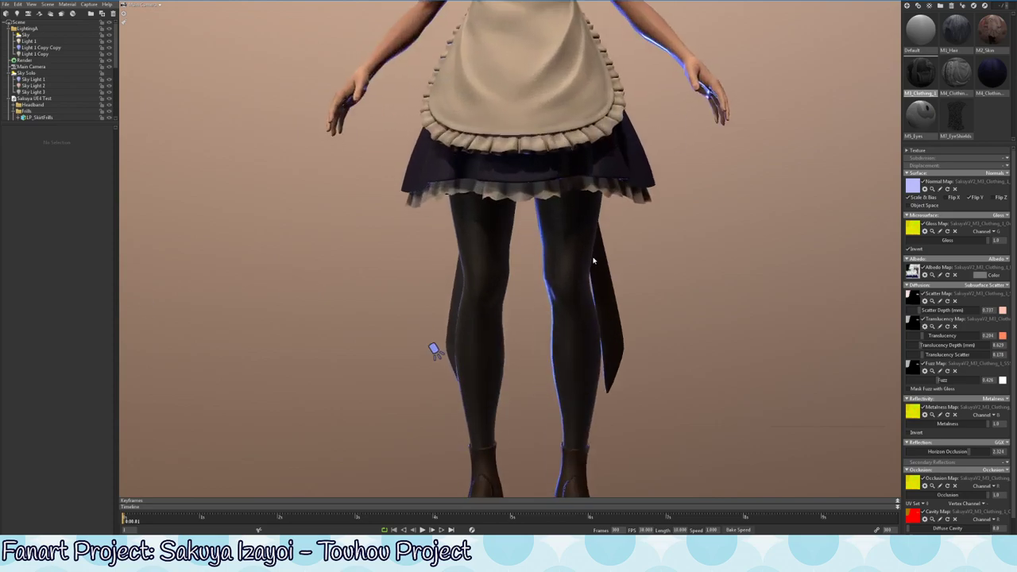
mouse_move(509, 238)
mouse_down()
mouse_move(386, 358)
mouse_move(638, 212)
mouse_move(735, 215)
mouse_up()
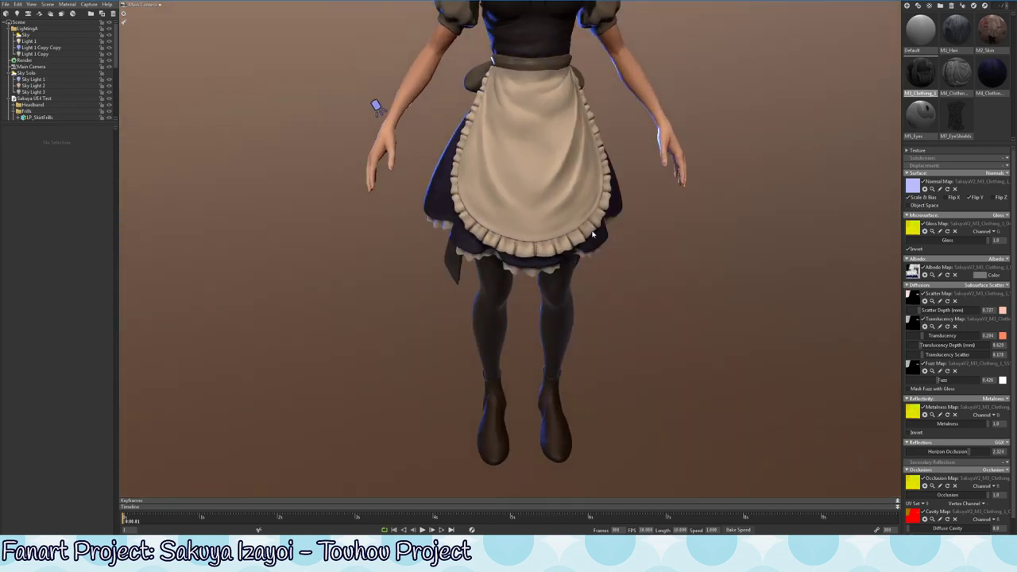
right_drag(736, 216, 732, 240)
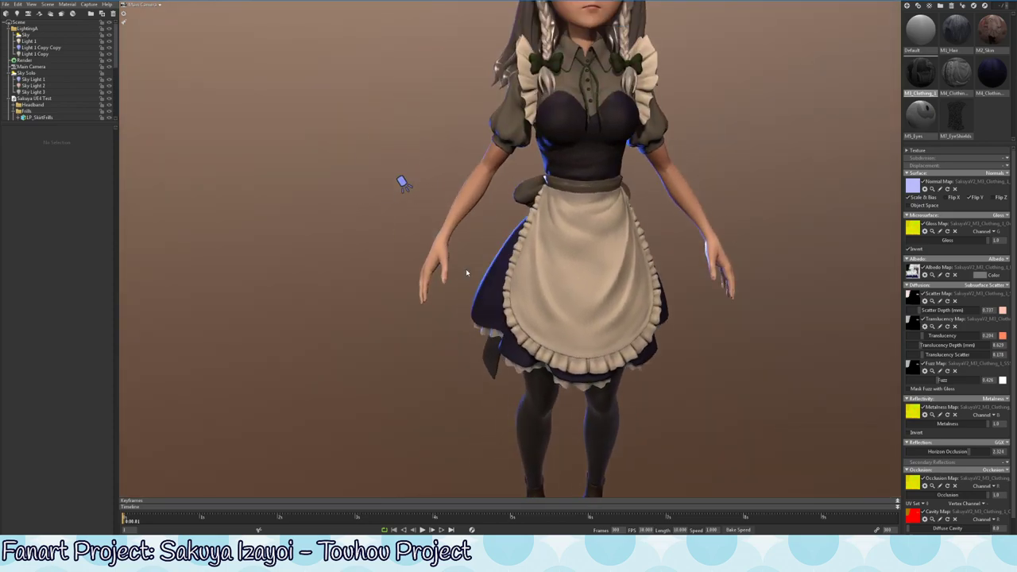
mouse_move(415, 251)
right_down()
mouse_move(728, 243)
mouse_move(297, 452)
mouse_move(660, 370)
mouse_move(672, 241)
right_up()
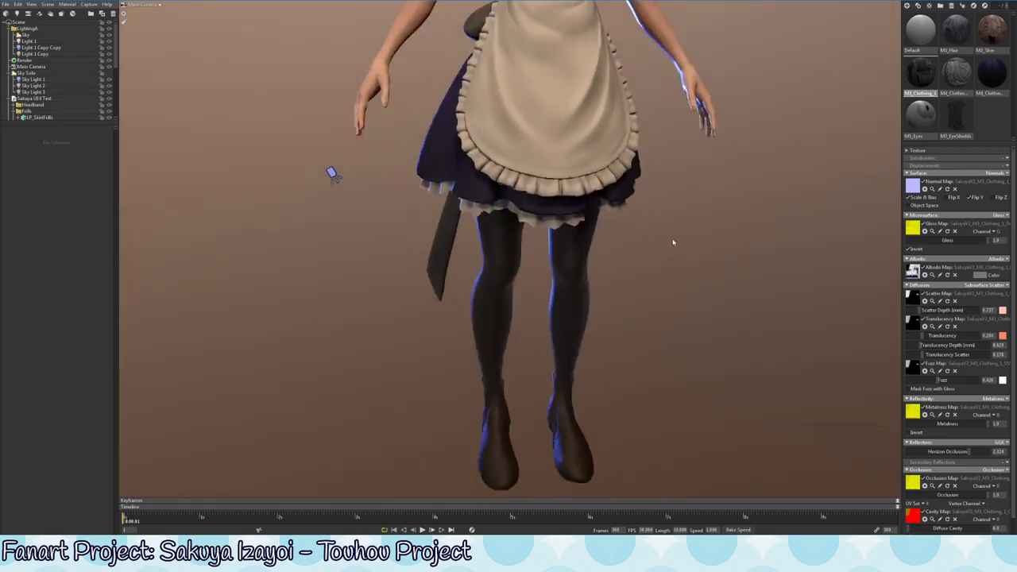
mouse_move(672, 242)
mouse_down()
mouse_move(540, 336)
mouse_move(658, 246)
mouse_move(643, 262)
mouse_move(624, 260)
mouse_up()
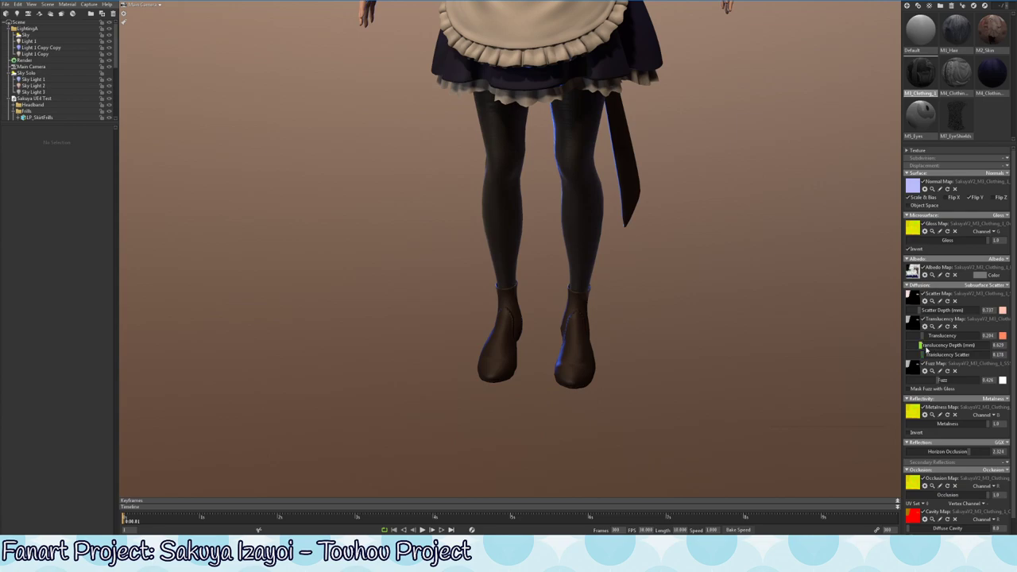
drag(938, 381, 941, 380)
mouse_move(926, 334)
mouse_down()
mouse_move(912, 335)
mouse_move(921, 336)
mouse_up()
drag(917, 311, 916, 310)
drag(915, 310, 910, 311)
drag(915, 311, 913, 310)
mouse_move(781, 255)
right_down()
mouse_move(352, 281)
mouse_move(630, 292)
right_up()
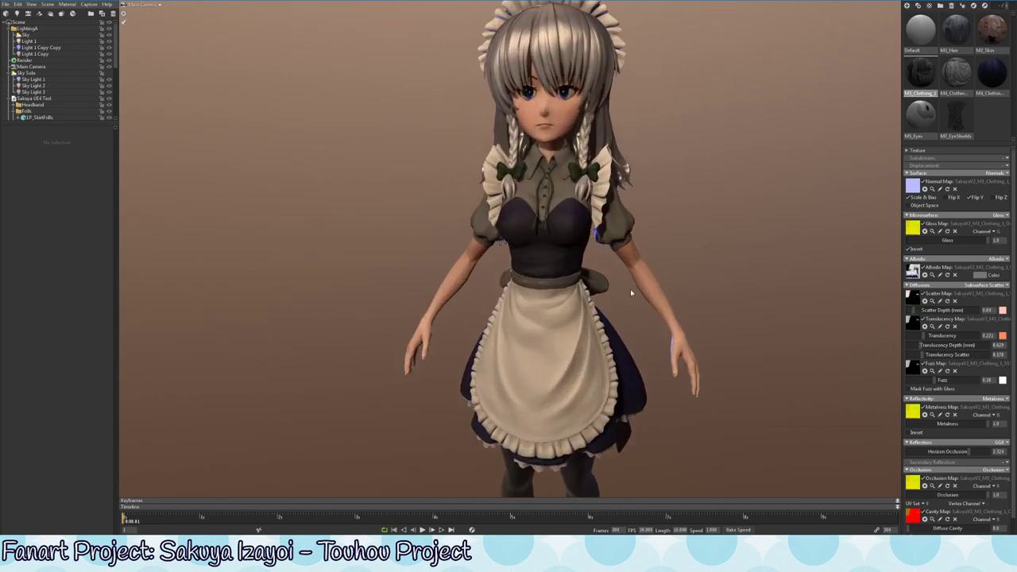
middle_drag(630, 292, 612, 163)
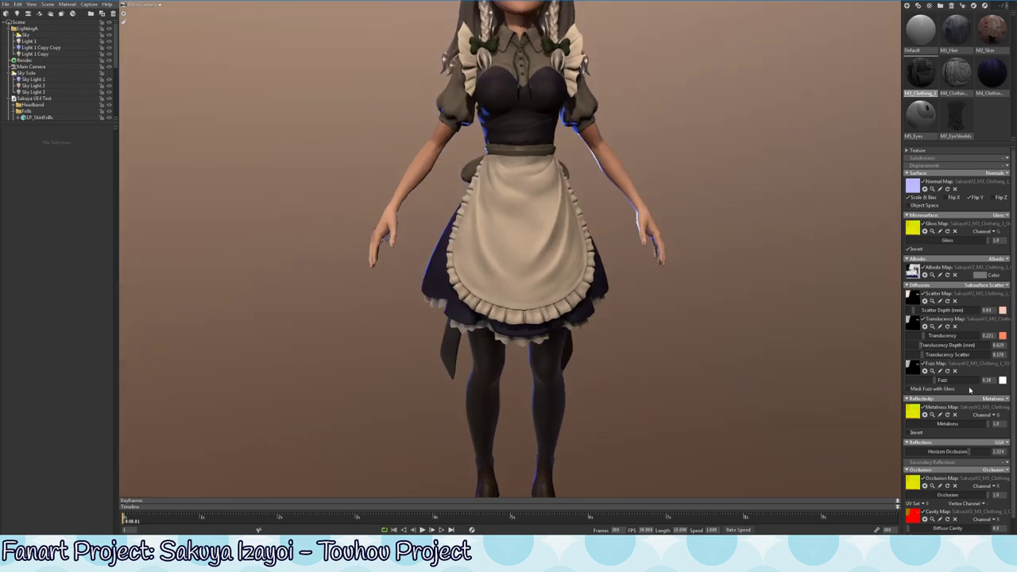
key(f)
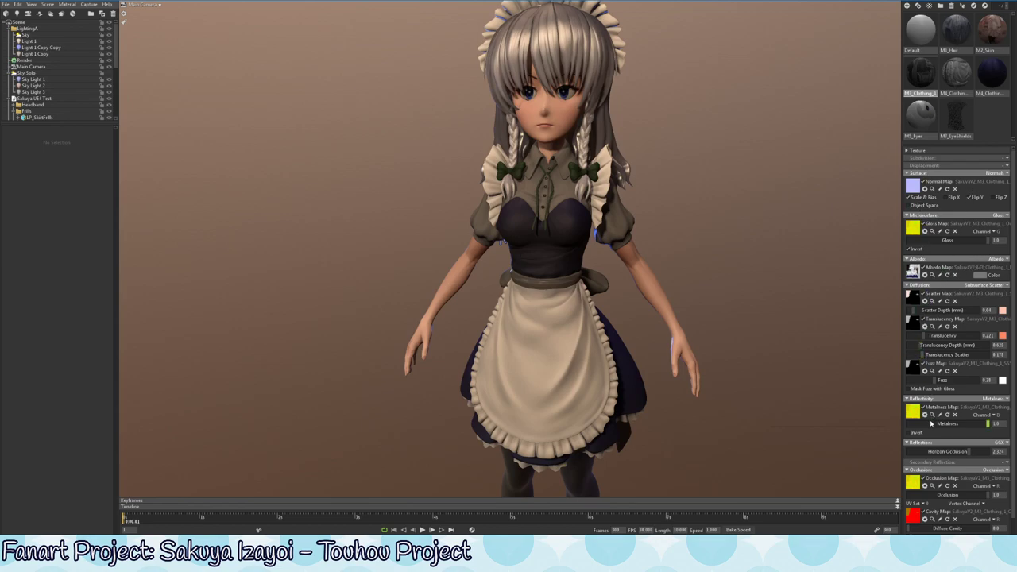
scroll(949, 430, down, 1)
scroll(961, 431, up, 1)
drag(915, 313, 899, 313)
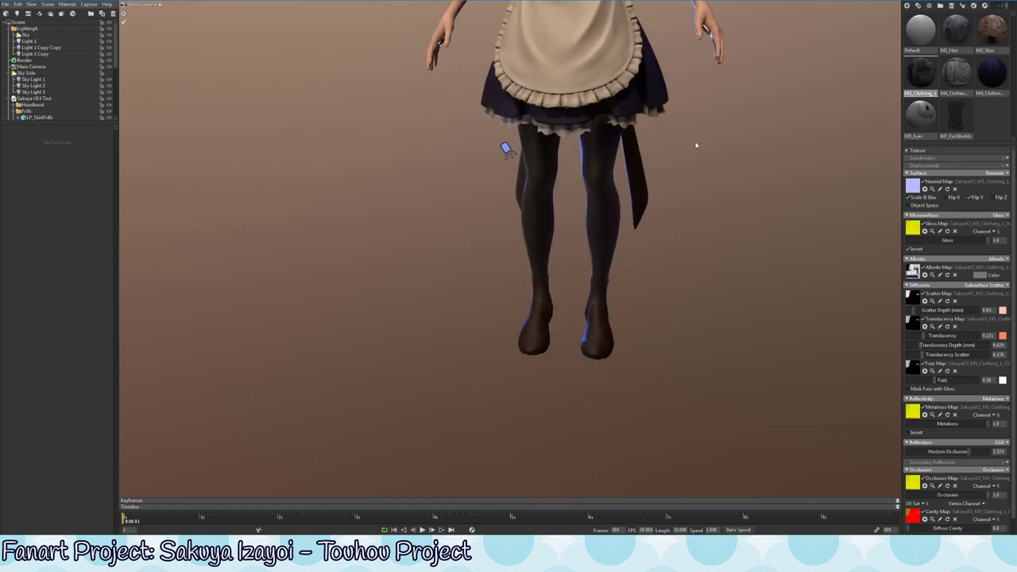
mouse_move(728, 340)
mouse_down()
mouse_move(692, 352)
mouse_move(810, 289)
mouse_move(763, 341)
mouse_move(716, 316)
mouse_move(719, 300)
mouse_up()
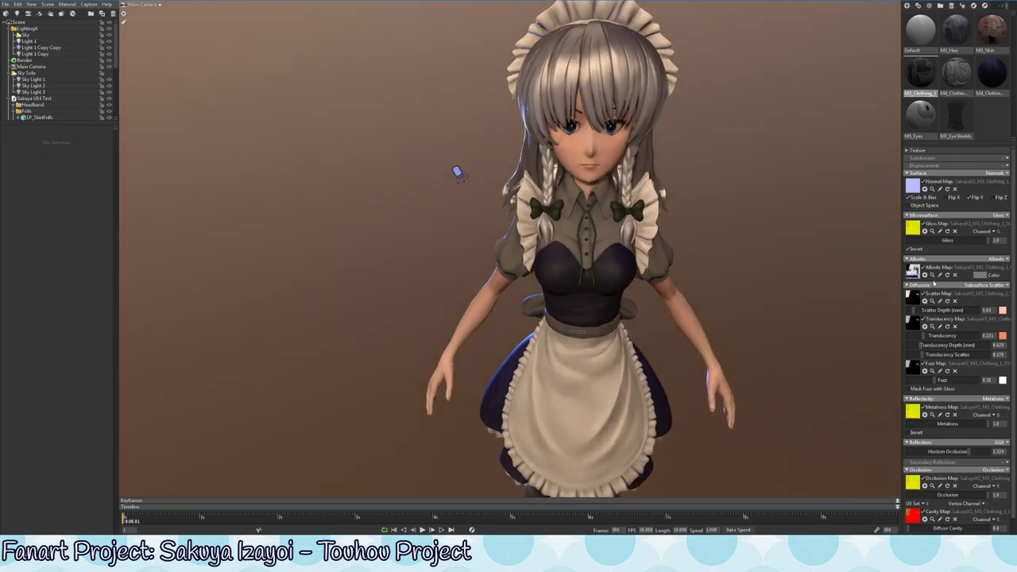
middle_drag(786, 355, 744, 292)
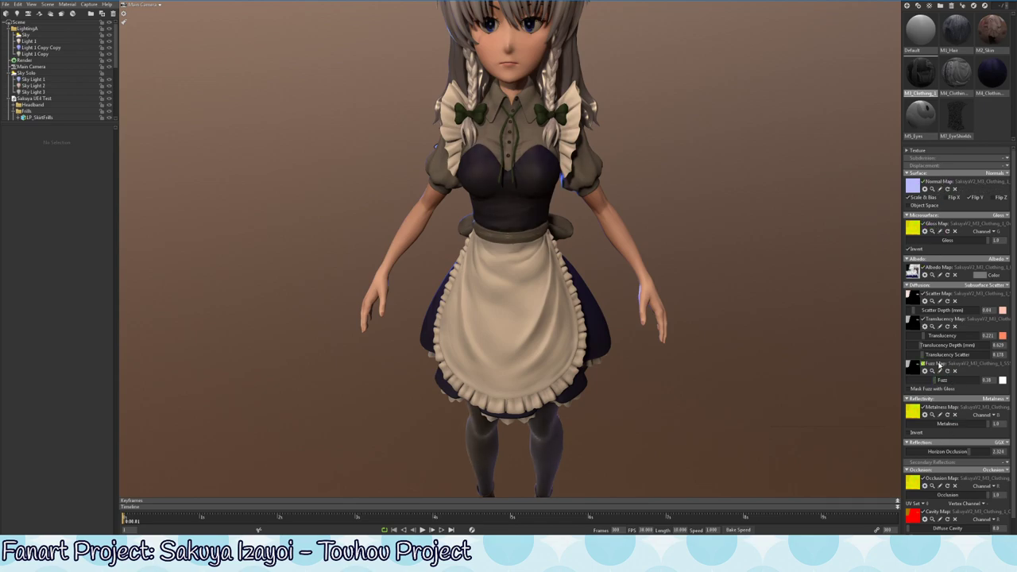
click(908, 388)
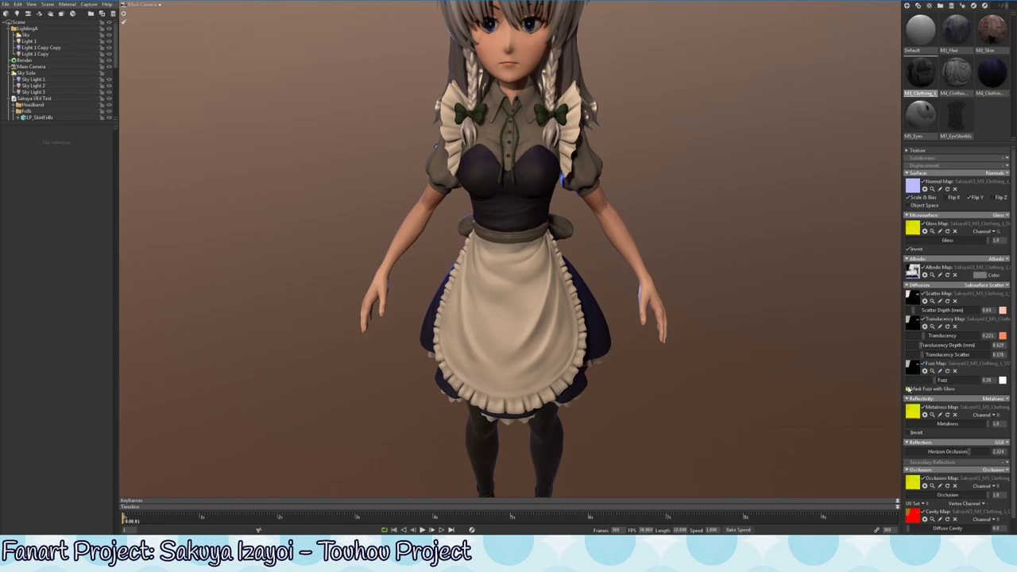
middle_drag(620, 421, 620, 239)
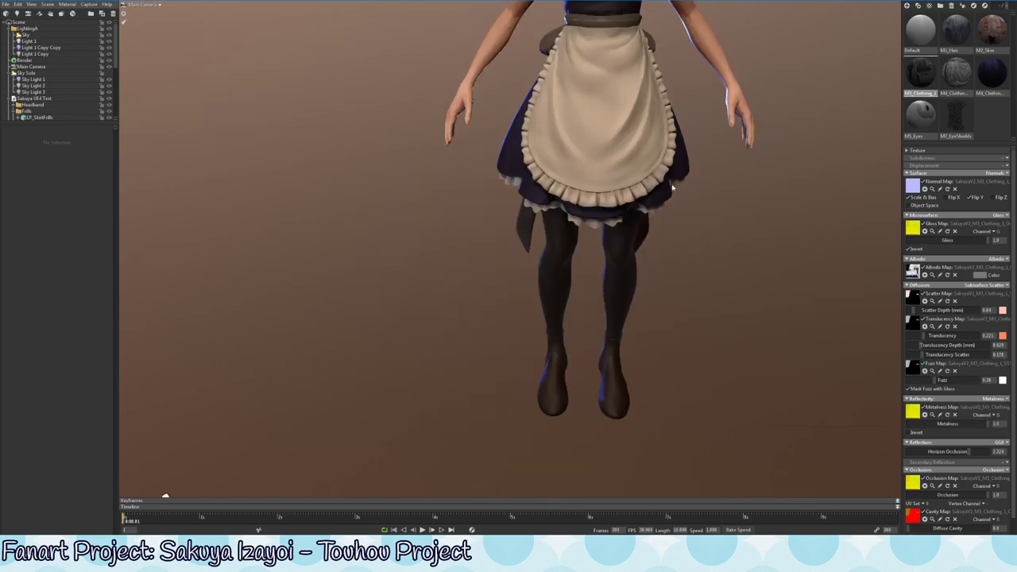
drag(620, 238, 621, 183)
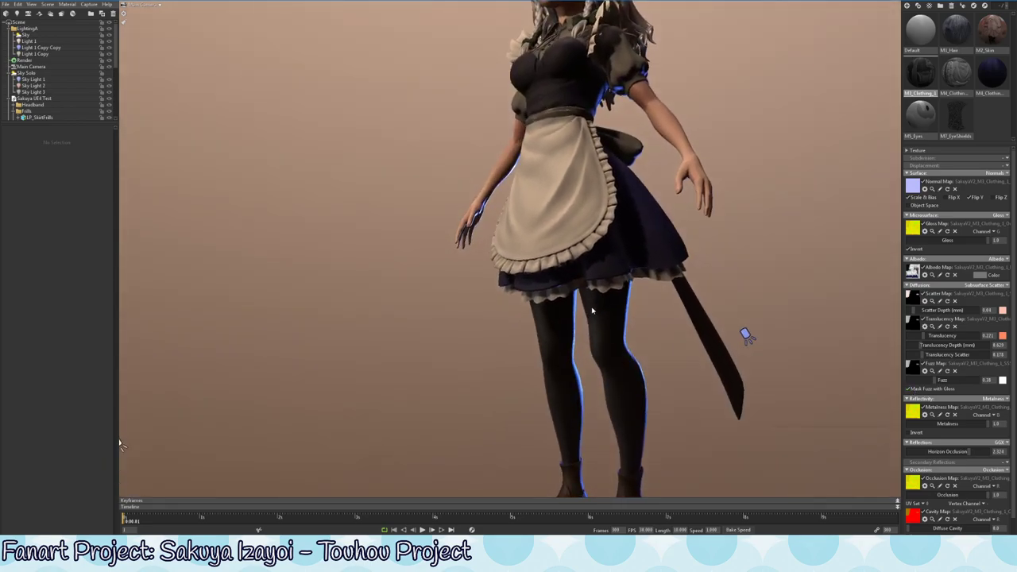
mouse_move(745, 336)
mouse_down()
mouse_move(573, 330)
mouse_move(622, 313)
mouse_move(495, 250)
mouse_up()
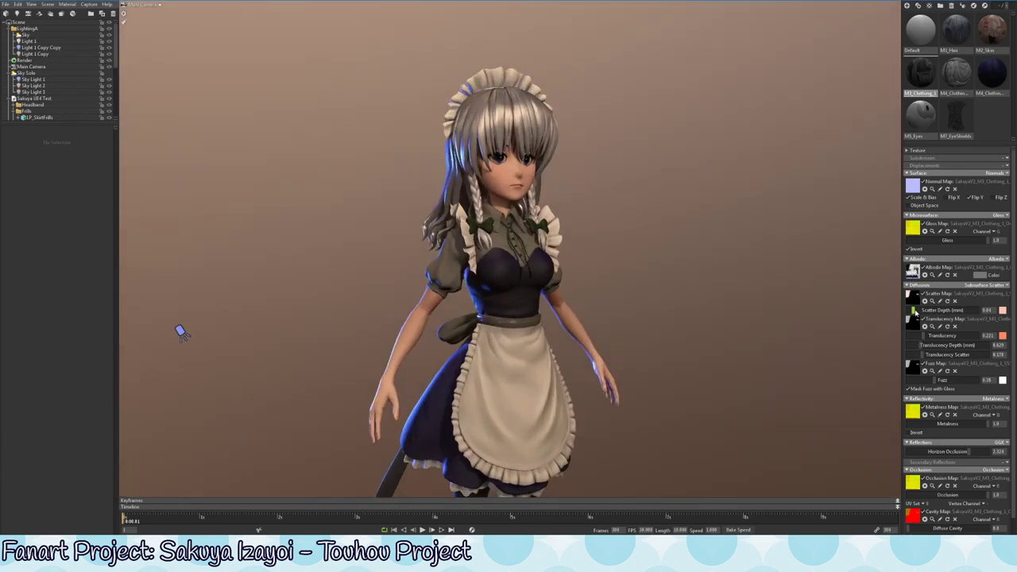
drag(914, 312, 881, 306)
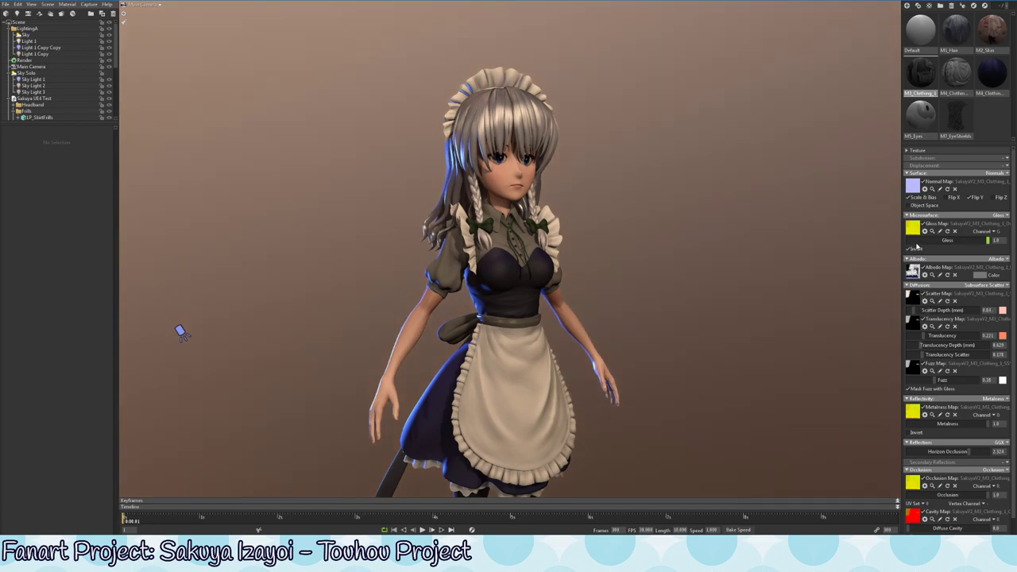
Set the clothing albedo tint to white, cancelling a second trial colour.
mouse_move(540, 262)
mouse_down()
mouse_move(427, 254)
mouse_move(445, 259)
mouse_up()
click(979, 275)
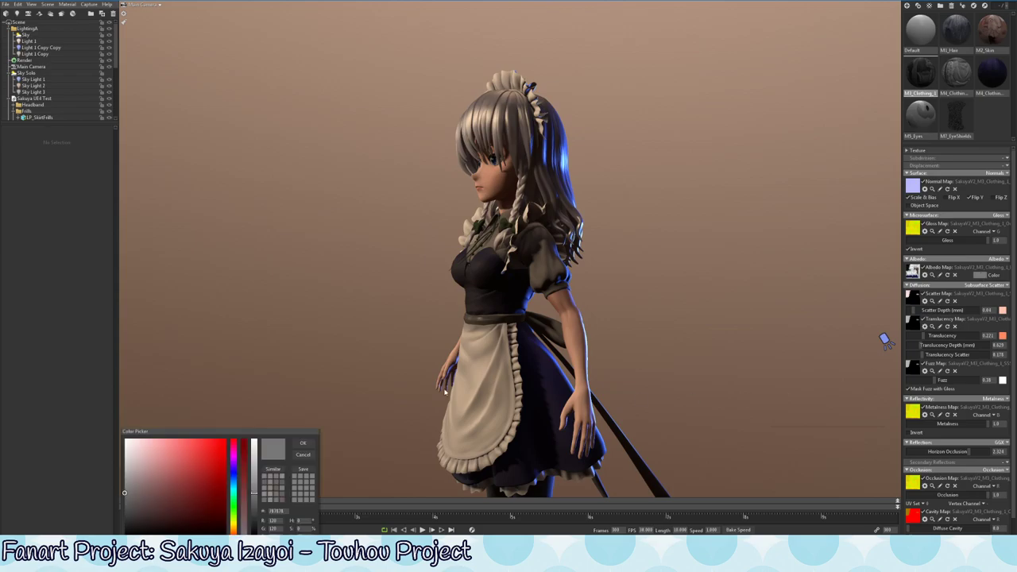
click(273, 477)
click(445, 444)
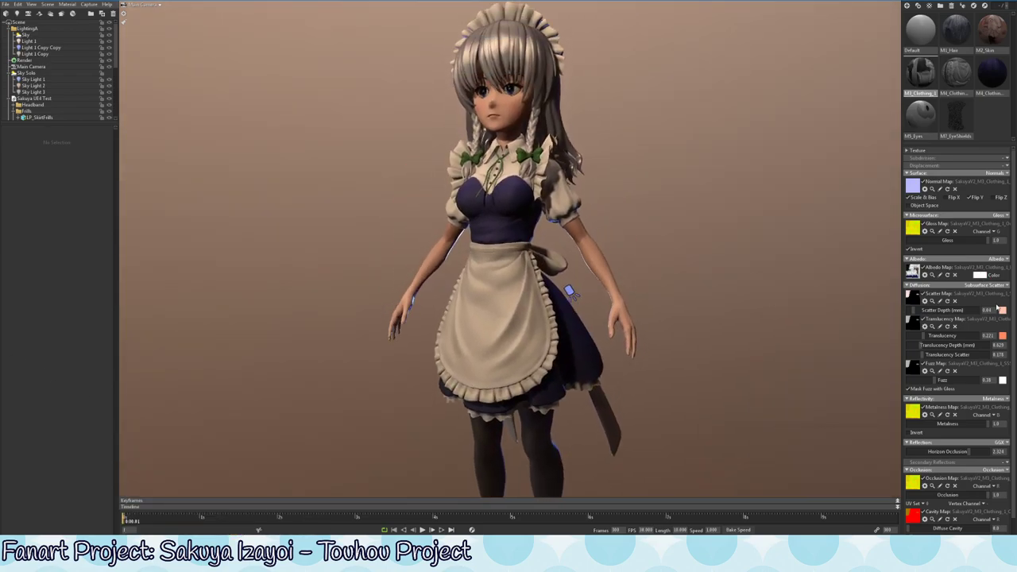
click(981, 275)
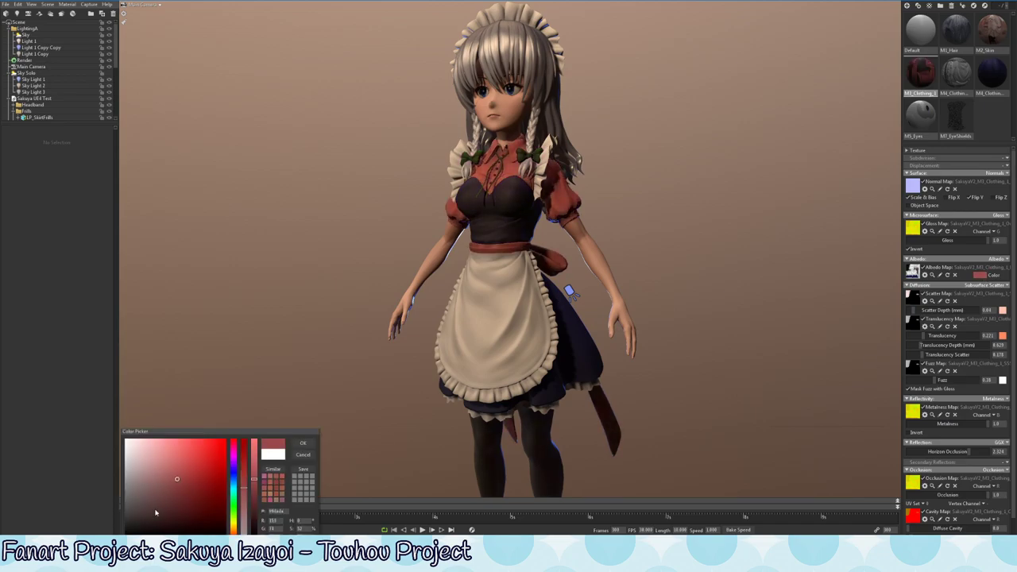
click(303, 443)
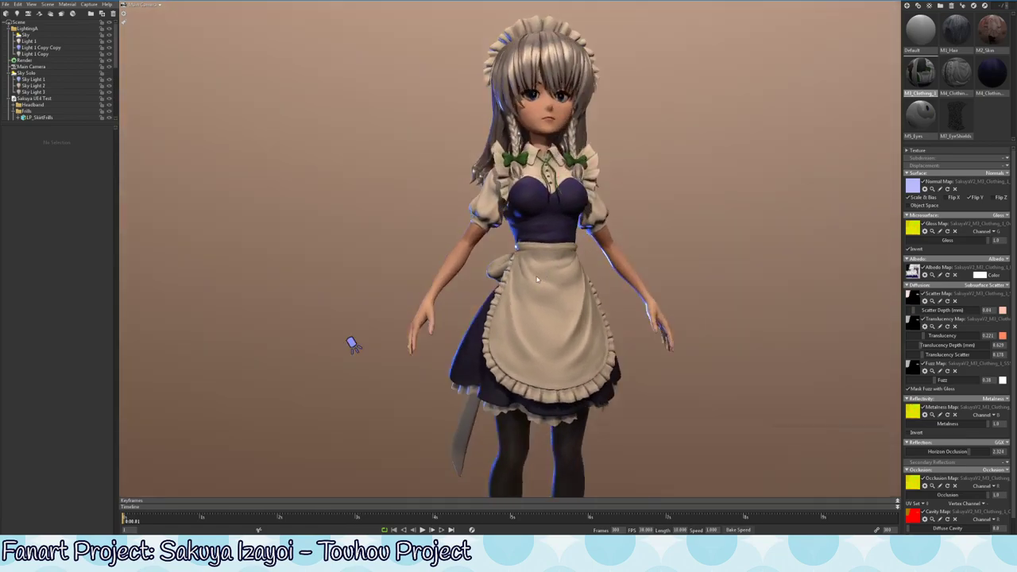
drag(537, 279, 563, 272)
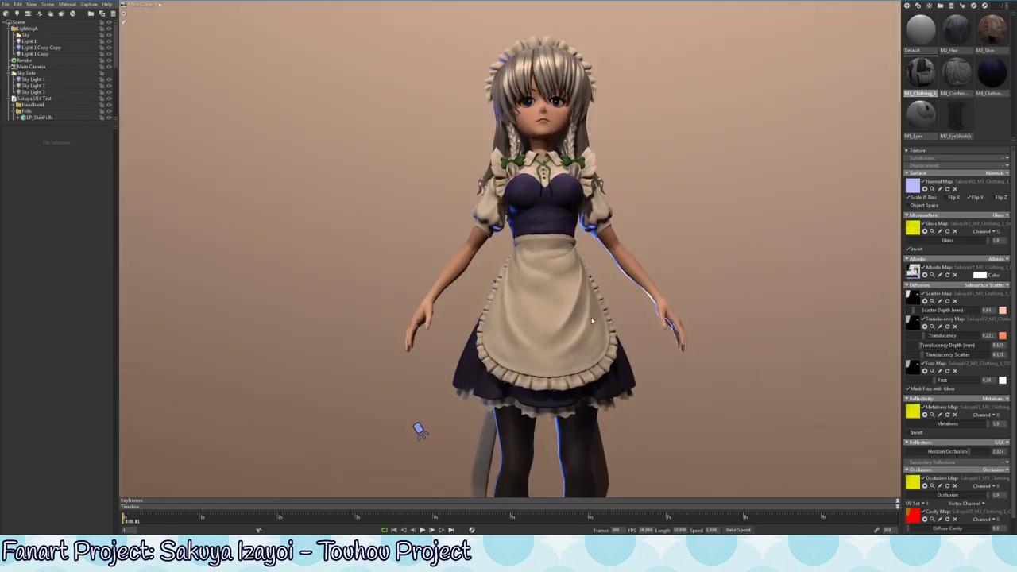
drag(592, 321, 572, 215)
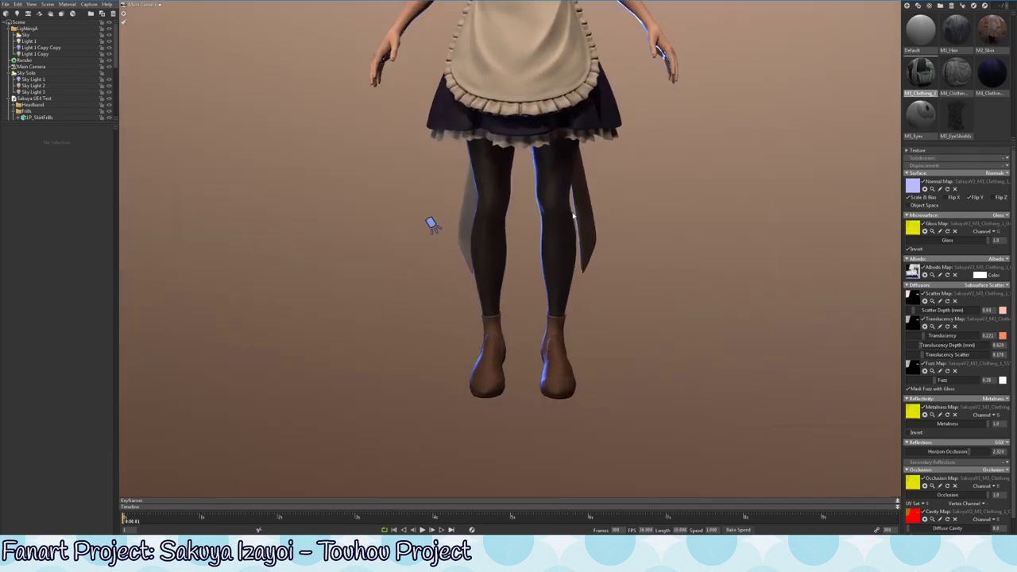
Bring the blue rim spot light's brightness down to about 22.8.
click(429, 225)
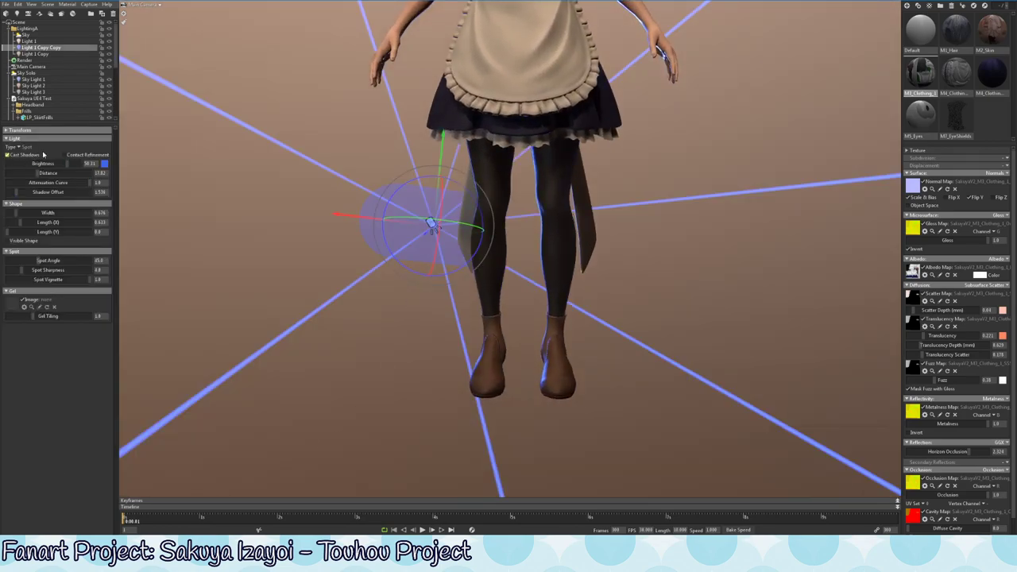
drag(70, 162, 51, 163)
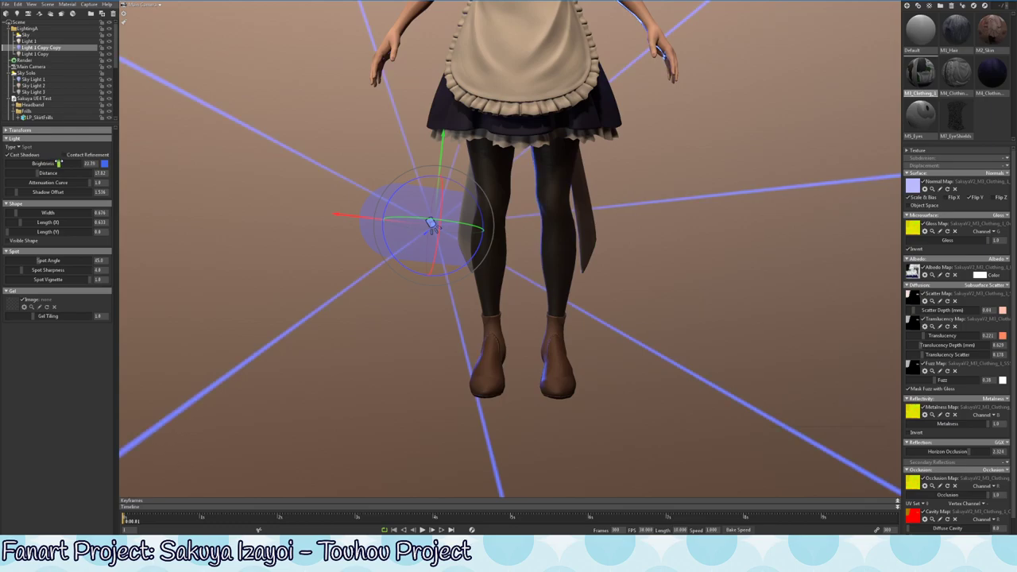
click(645, 265)
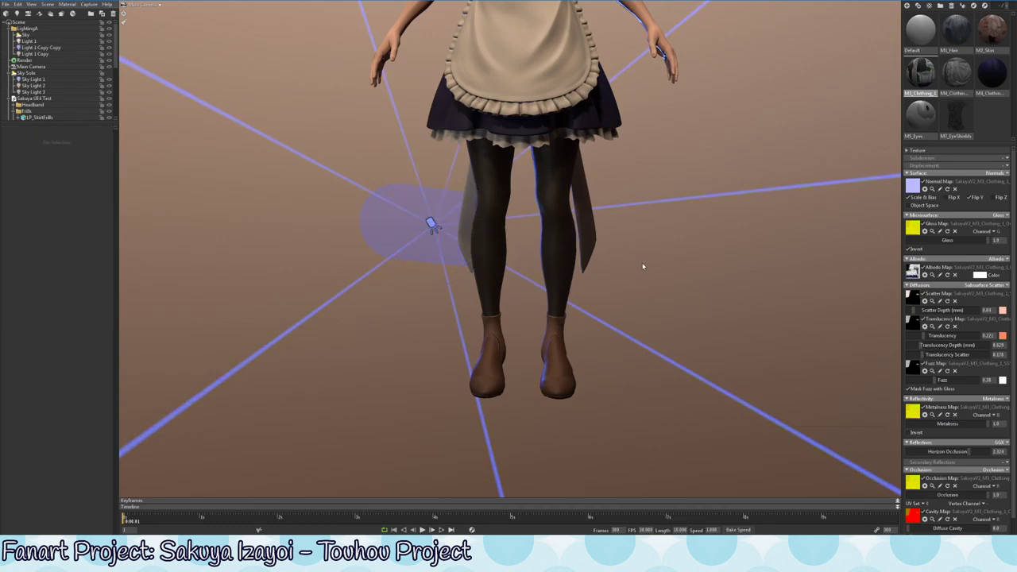
mouse_move(645, 266)
mouse_down()
mouse_move(592, 271)
mouse_move(612, 243)
mouse_up()
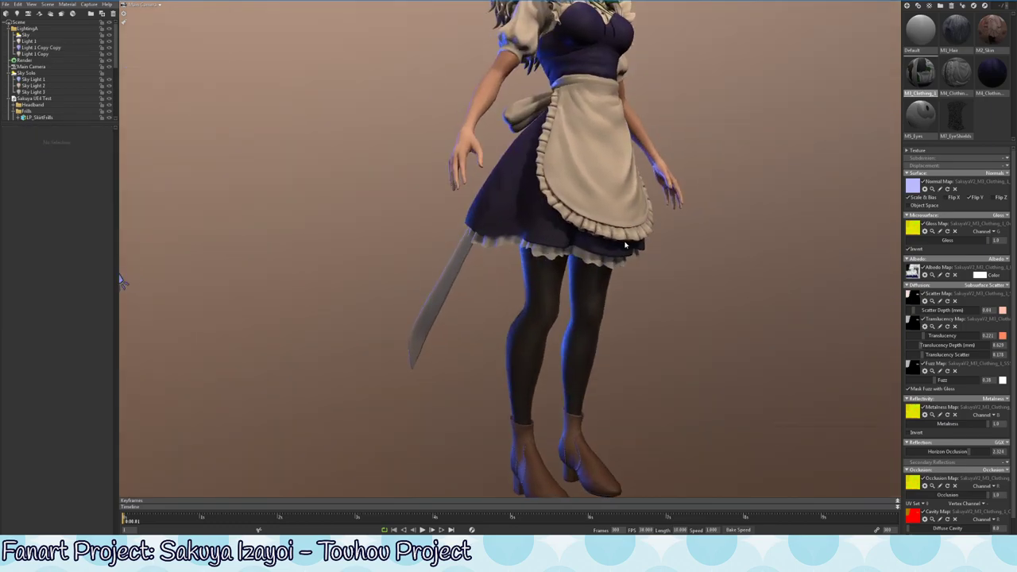
click(221, 282)
mouse_move(54, 163)
mouse_down()
mouse_move(38, 158)
mouse_move(55, 154)
mouse_up()
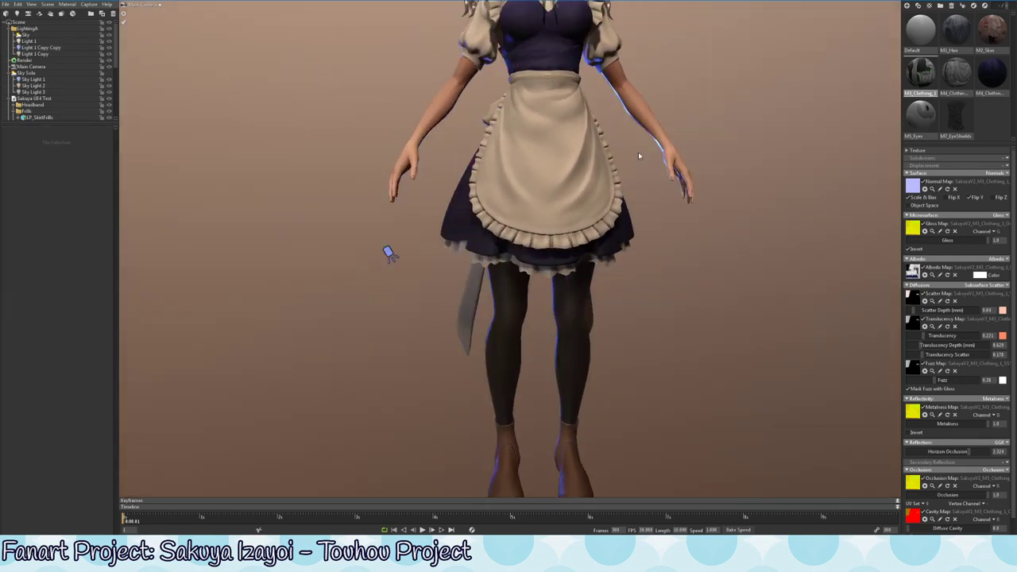
mouse_move(638, 151)
mouse_down()
mouse_move(757, 186)
mouse_move(499, 195)
mouse_up()
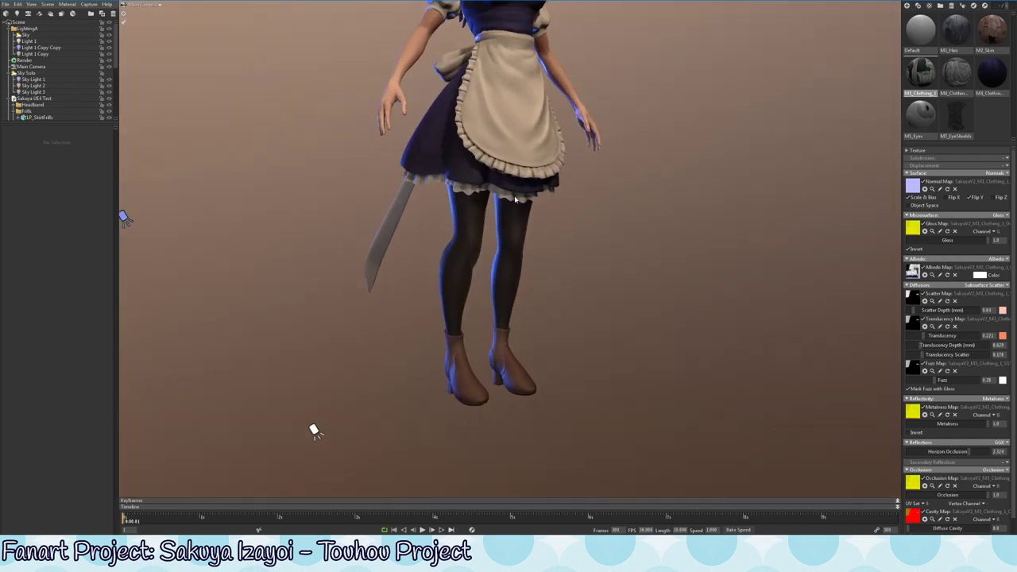
In the Diffusion panel, raise Fuzz to 0.482, reduce Scatter Depth, and lower Translucency Depth to 0.424.
drag(939, 380, 914, 345)
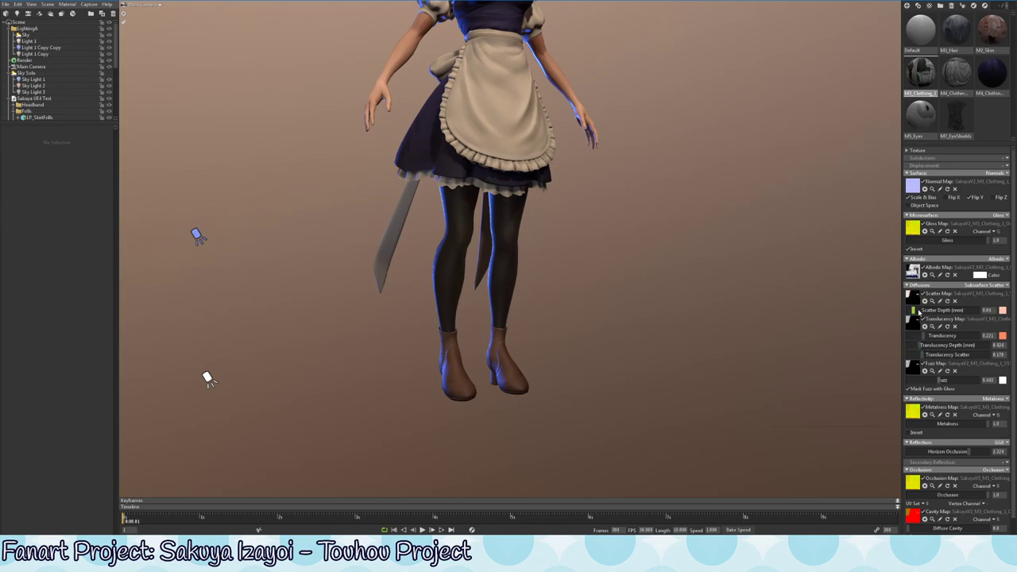
drag(914, 310, 913, 310)
mouse_move(921, 347)
mouse_down()
mouse_move(917, 354)
mouse_move(912, 335)
mouse_up()
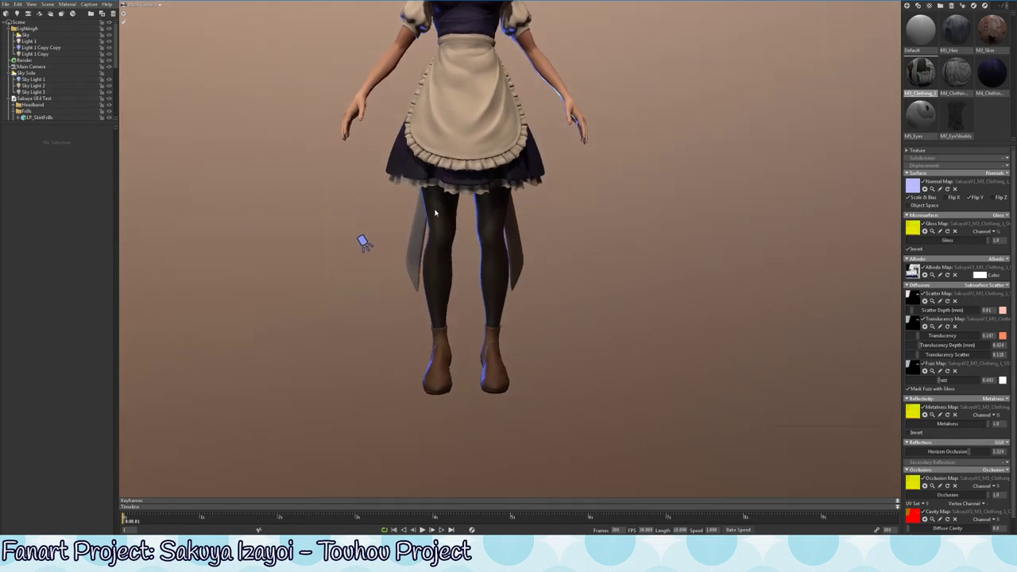
Frame the legs and lower the clothing material's Gloss while watching the stocking shading.
middle_drag(363, 241, 395, 260)
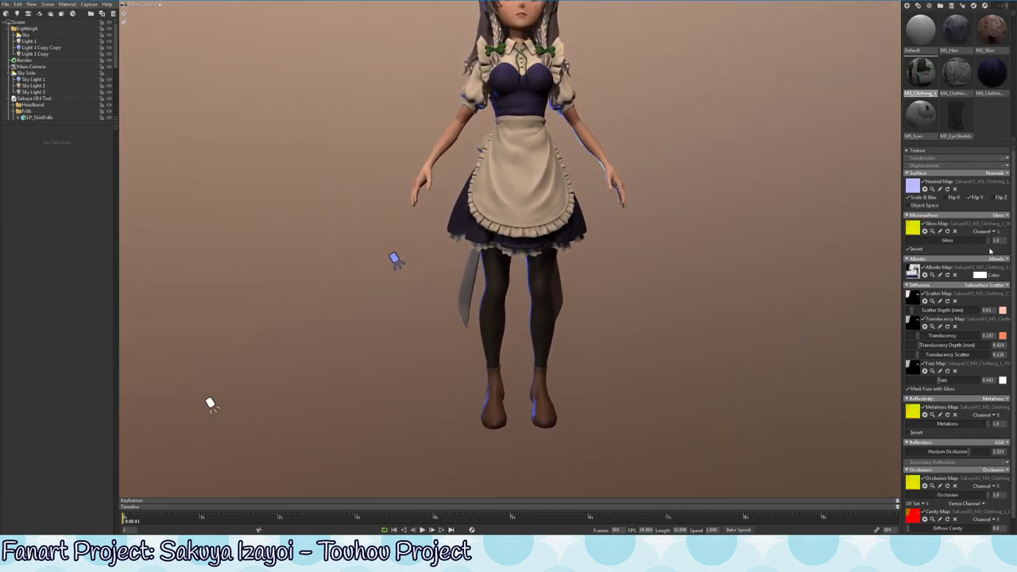
drag(988, 240, 962, 243)
drag(962, 242, 969, 248)
Enter 1.9 as the clothing Gloss and pull back to a front full-body view.
click(995, 240)
scroll(670, 248, down, 5)
drag(670, 248, 520, 331)
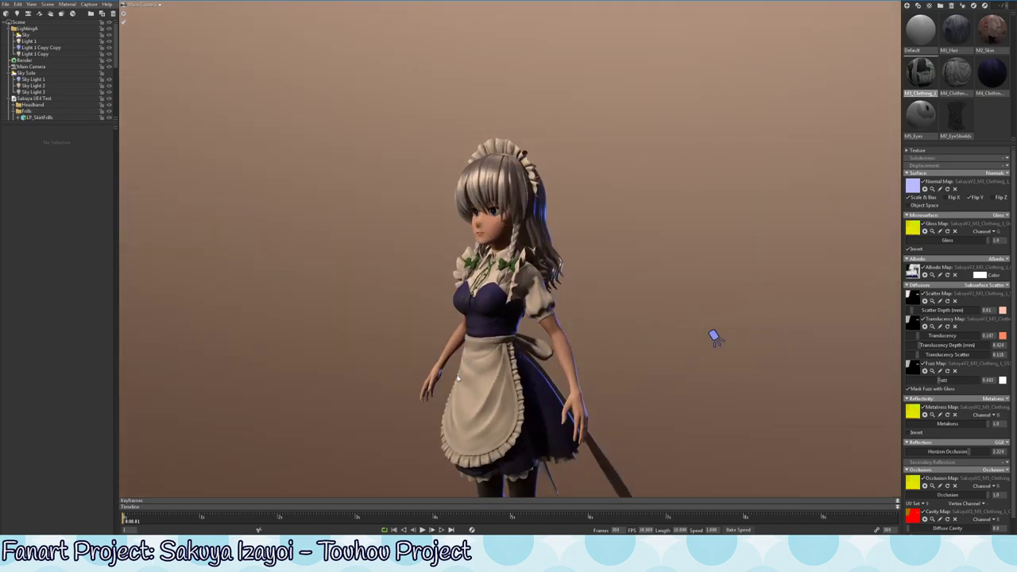
mouse_move(457, 379)
mouse_down()
mouse_move(307, 347)
mouse_move(624, 390)
mouse_move(347, 358)
mouse_move(623, 251)
mouse_move(615, 242)
mouse_move(531, 390)
mouse_up()
Orbit around the legs to inspect the dark fuzzed stockings from side and three-quarter angles.
middle_drag(531, 391, 550, 319)
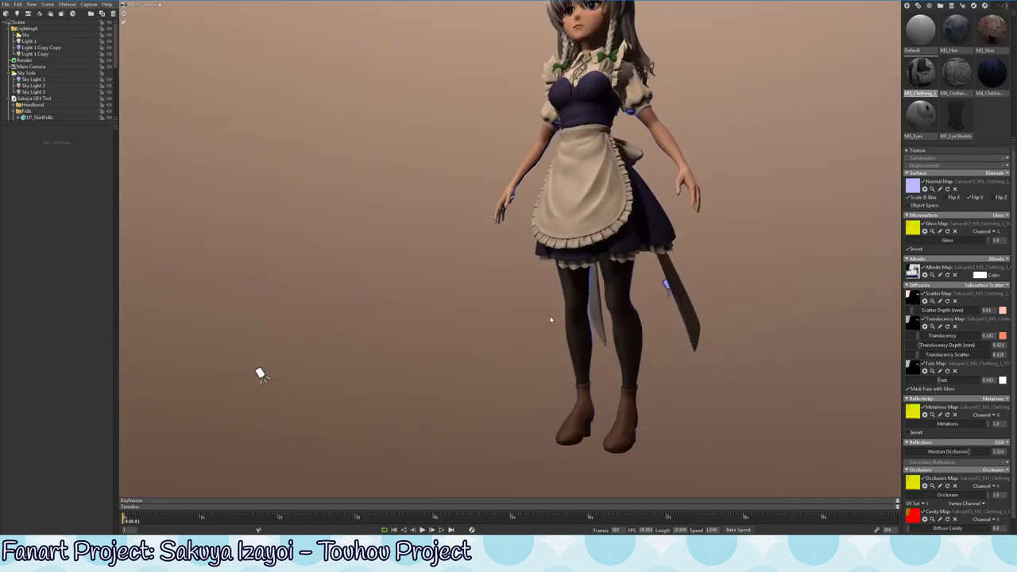
scroll(550, 320, down, 3)
mouse_move(562, 387)
mouse_down()
mouse_move(434, 318)
mouse_move(497, 299)
mouse_up()
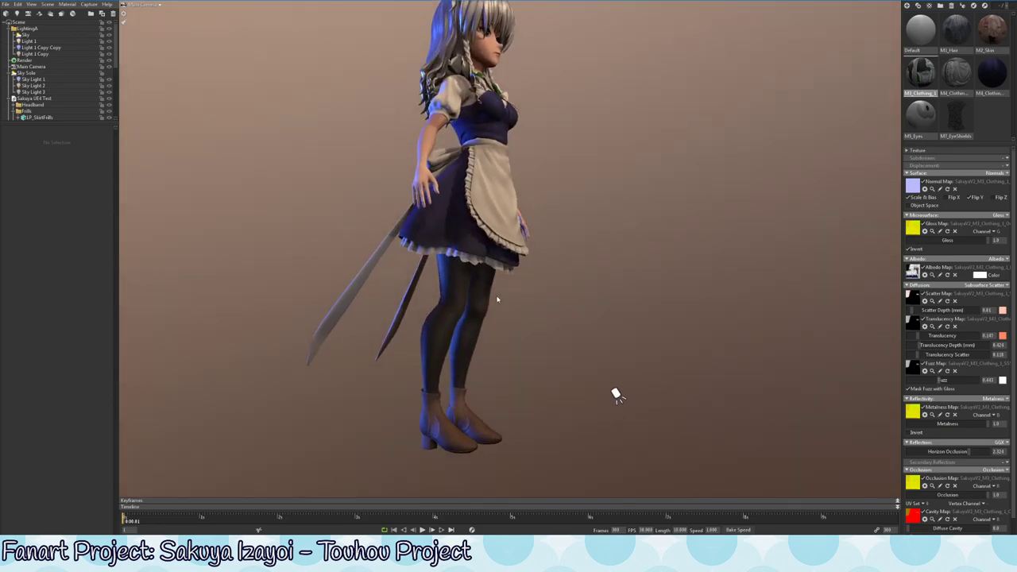
mouse_move(513, 340)
mouse_down()
mouse_move(228, 357)
mouse_move(200, 418)
mouse_move(424, 436)
mouse_move(453, 315)
mouse_move(514, 338)
mouse_move(291, 356)
mouse_move(158, 341)
mouse_move(488, 248)
mouse_move(488, 232)
mouse_up()
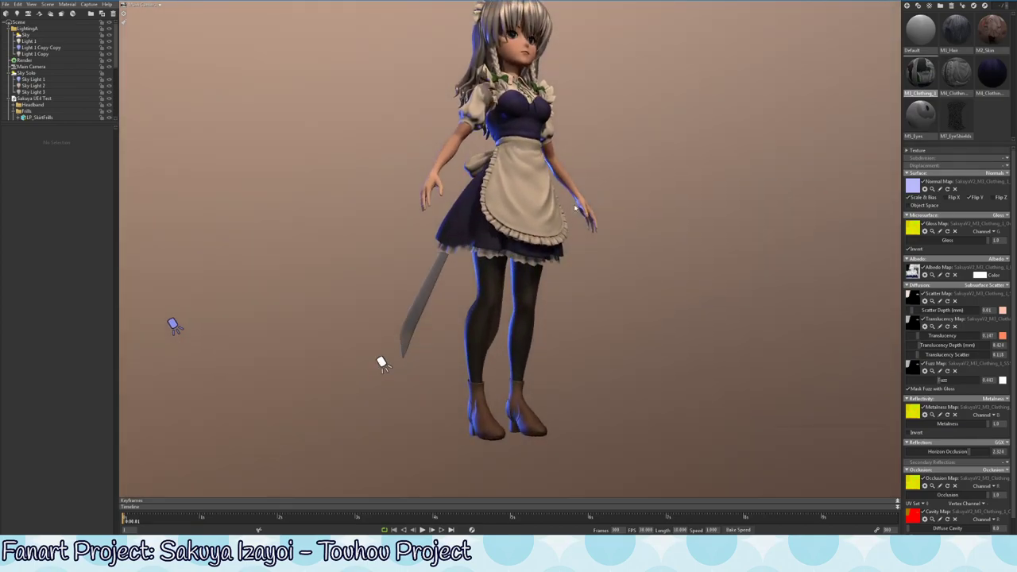
drag(575, 208, 556, 226)
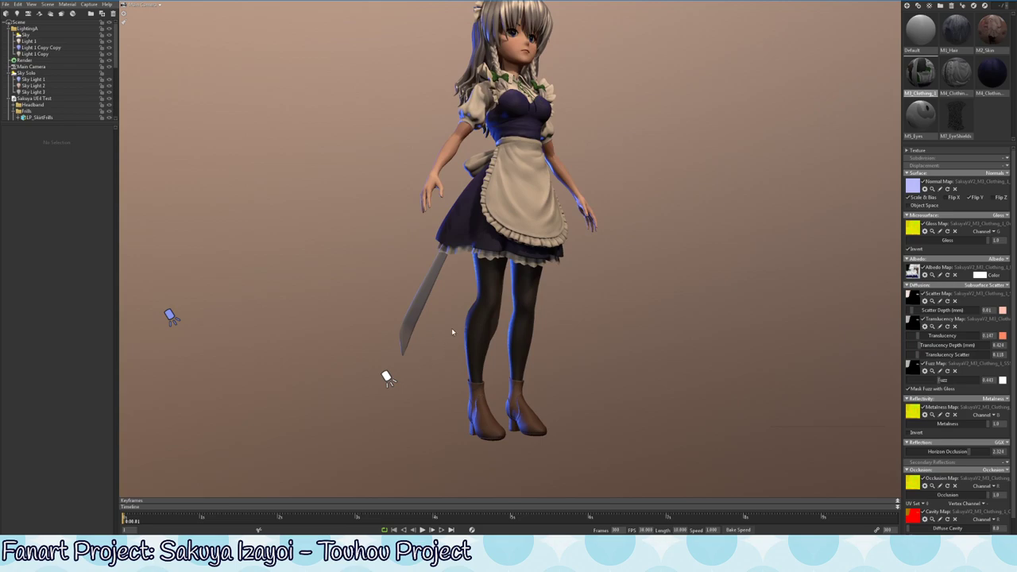
drag(451, 332, 531, 287)
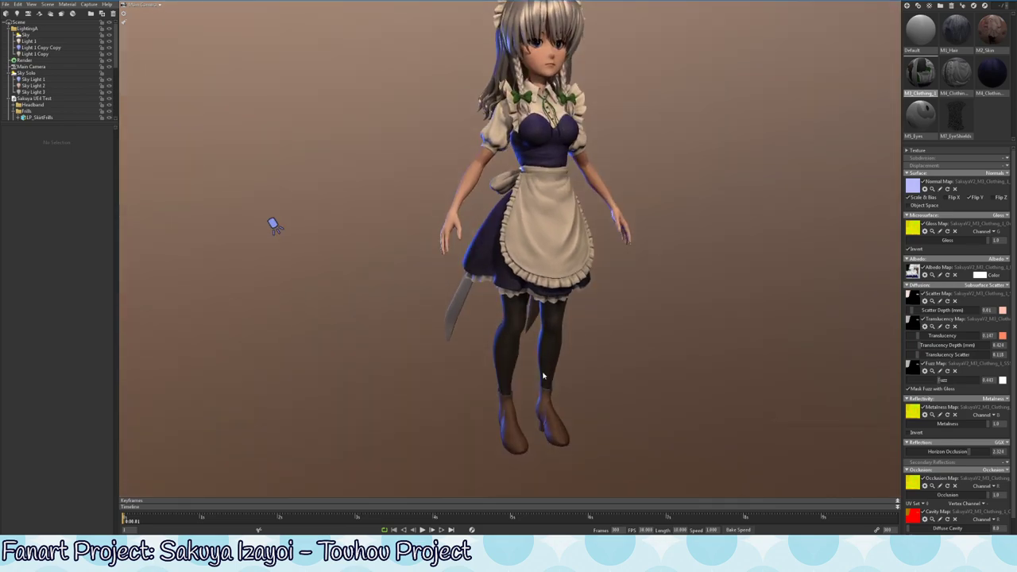
mouse_move(555, 356)
mouse_down()
mouse_move(585, 366)
mouse_move(193, 410)
mouse_up()
scroll(193, 411, up, 3)
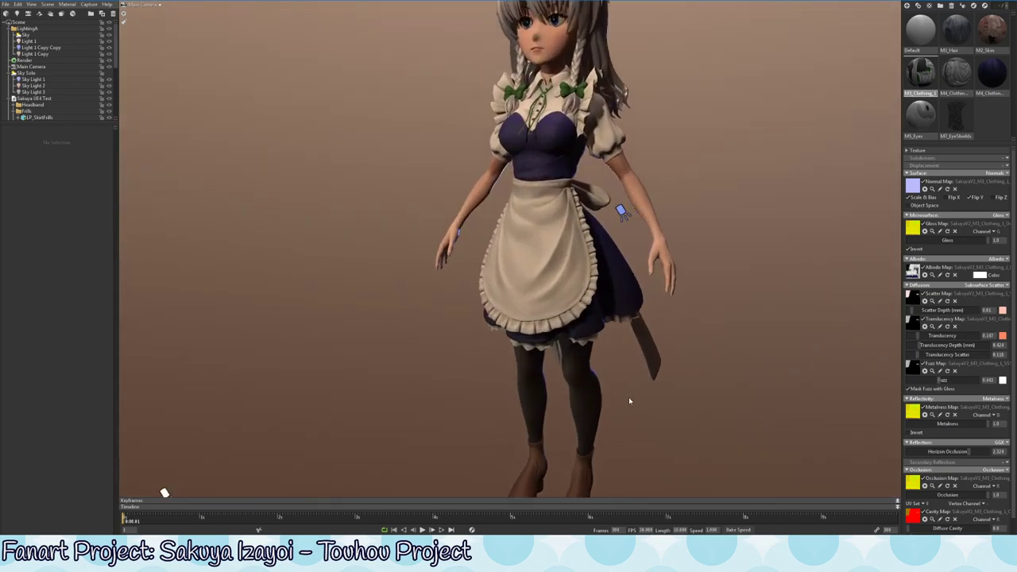
drag(629, 401, 672, 388)
middle_drag(672, 389, 697, 275)
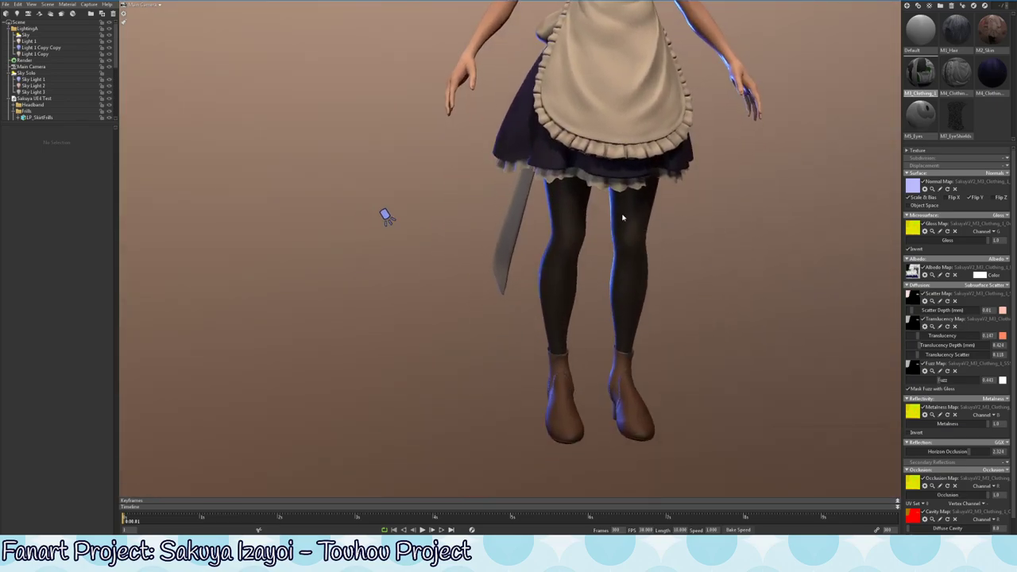
Check the skirt, knife and upper body from several angles, ending on a slight three-quarter view.
middle_drag(623, 217, 583, 363)
mouse_move(583, 363)
mouse_down()
mouse_move(485, 281)
mouse_move(776, 175)
mouse_move(584, 217)
mouse_up()
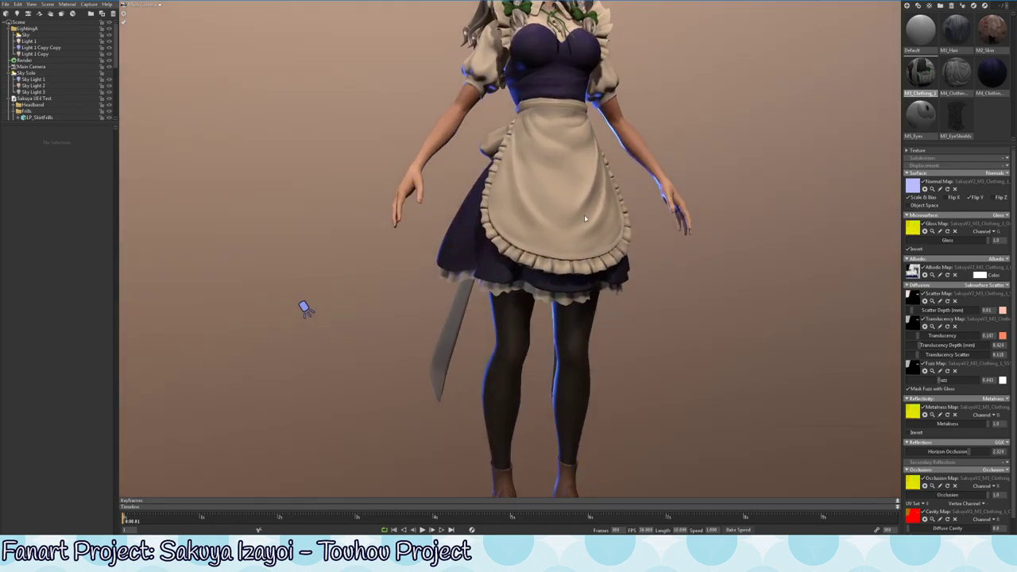
right_drag(584, 215, 552, 268)
mouse_move(552, 268)
mouse_down()
mouse_move(527, 368)
mouse_move(656, 180)
mouse_move(283, 291)
mouse_move(348, 259)
mouse_move(291, 282)
mouse_up()
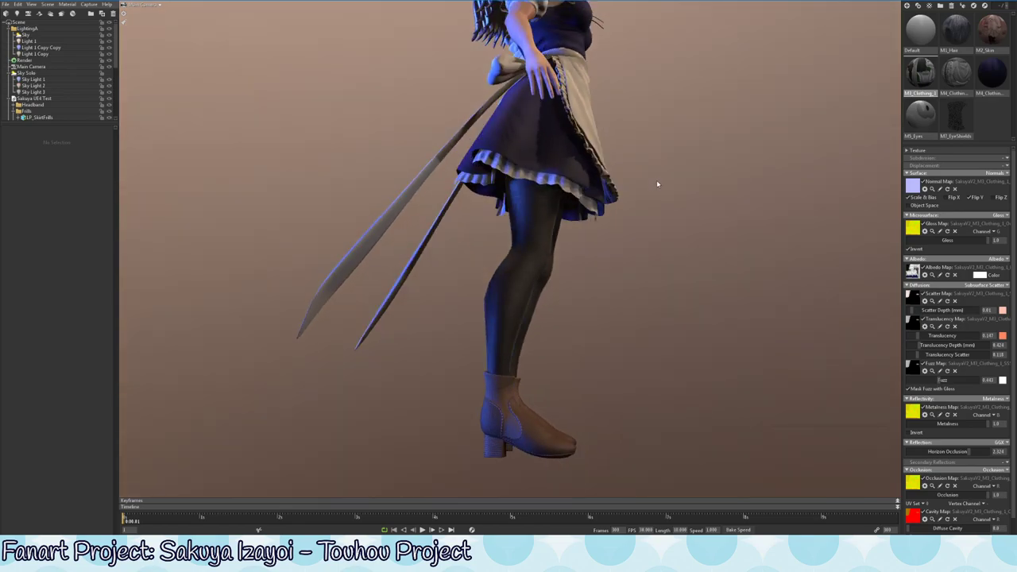
mouse_move(291, 281)
right_down()
mouse_move(597, 210)
mouse_move(132, 344)
right_up()
mouse_move(132, 345)
mouse_down()
mouse_move(155, 357)
mouse_move(636, 227)
mouse_up()
right_drag(636, 227, 625, 286)
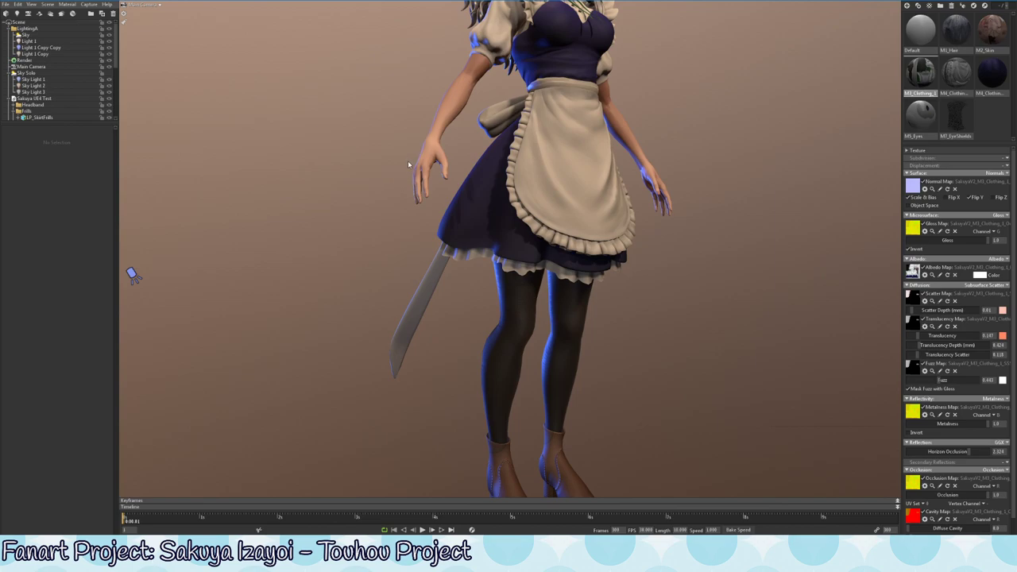
drag(629, 337, 508, 326)
right_drag(509, 326, 425, 313)
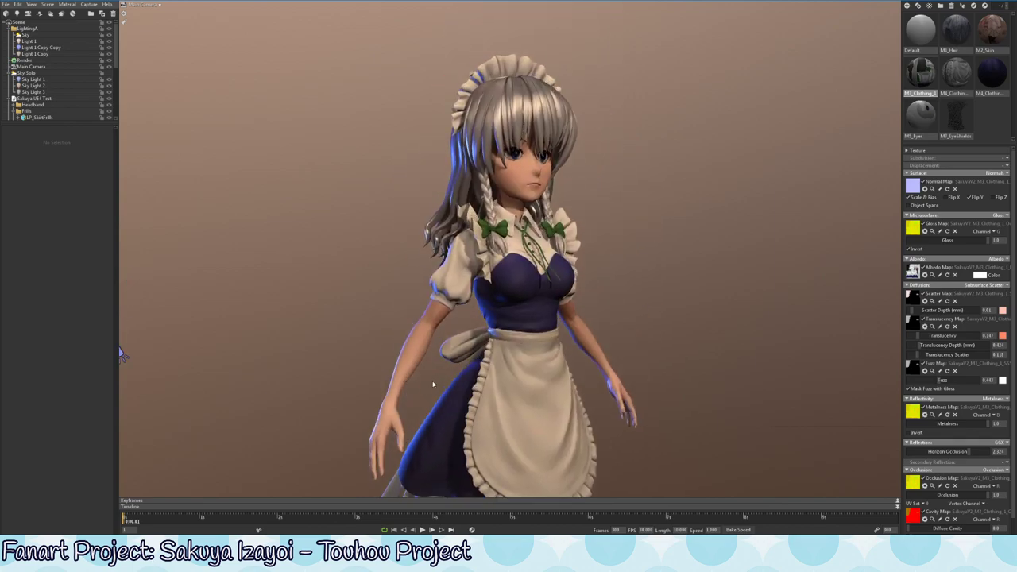
drag(425, 313, 441, 297)
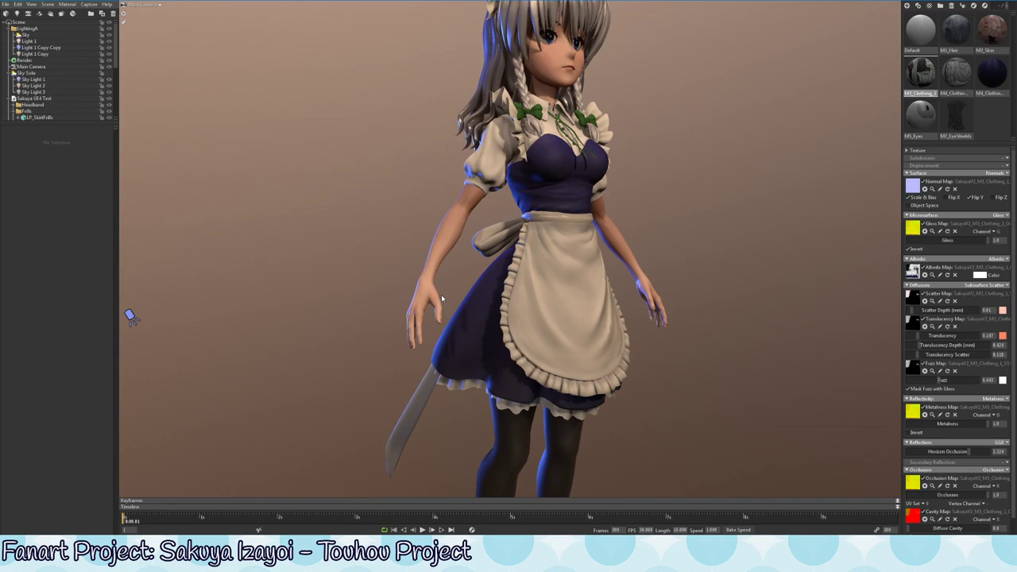